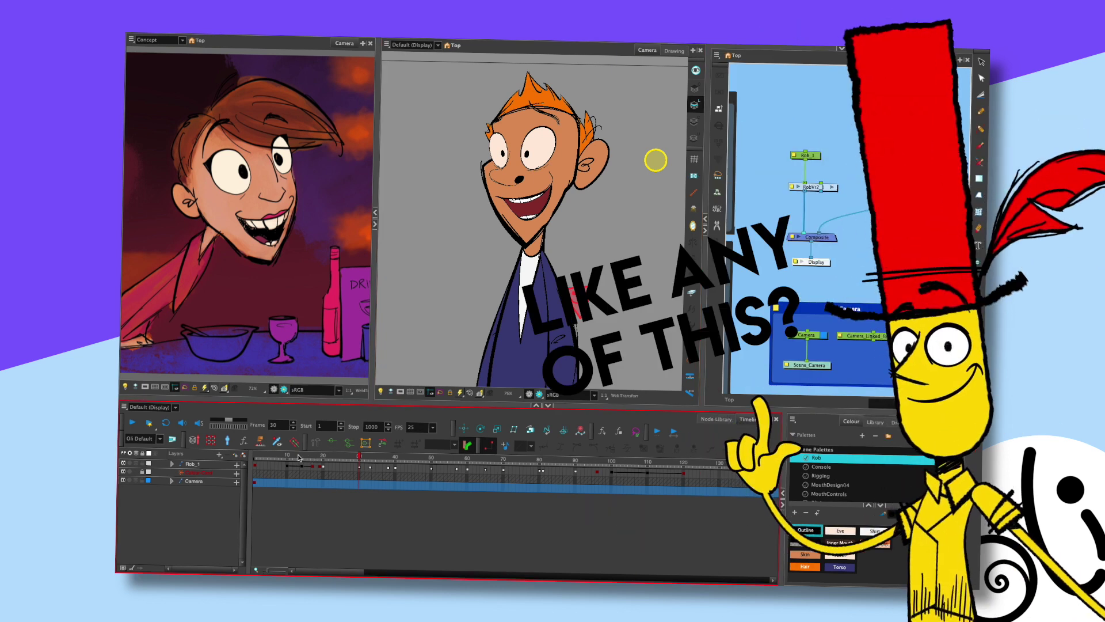
left_click(251, 454)
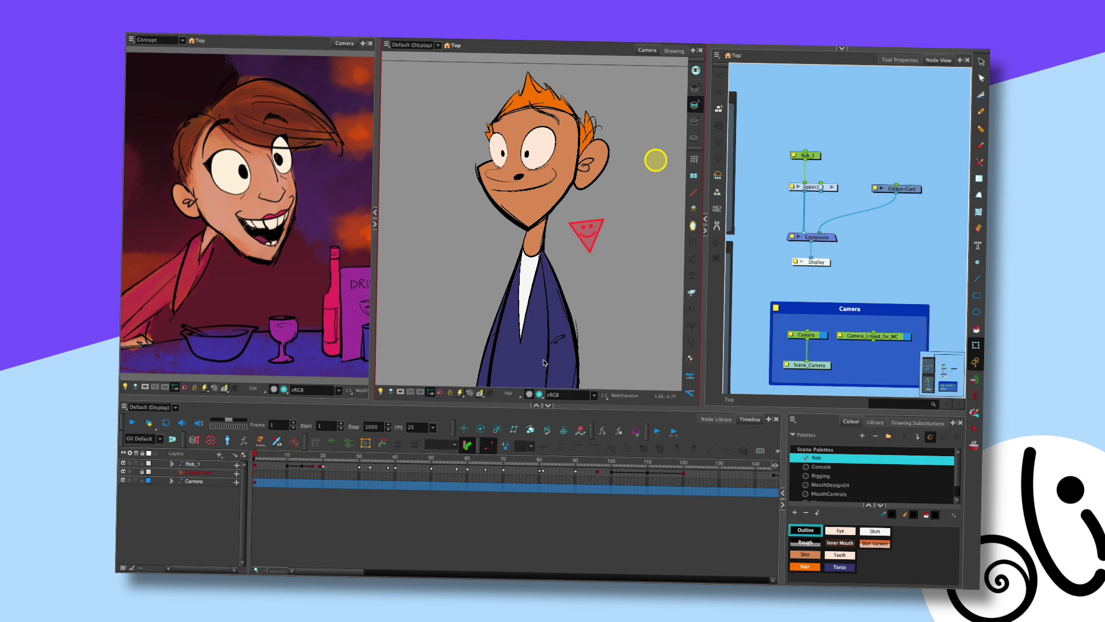
left_click(353, 466)
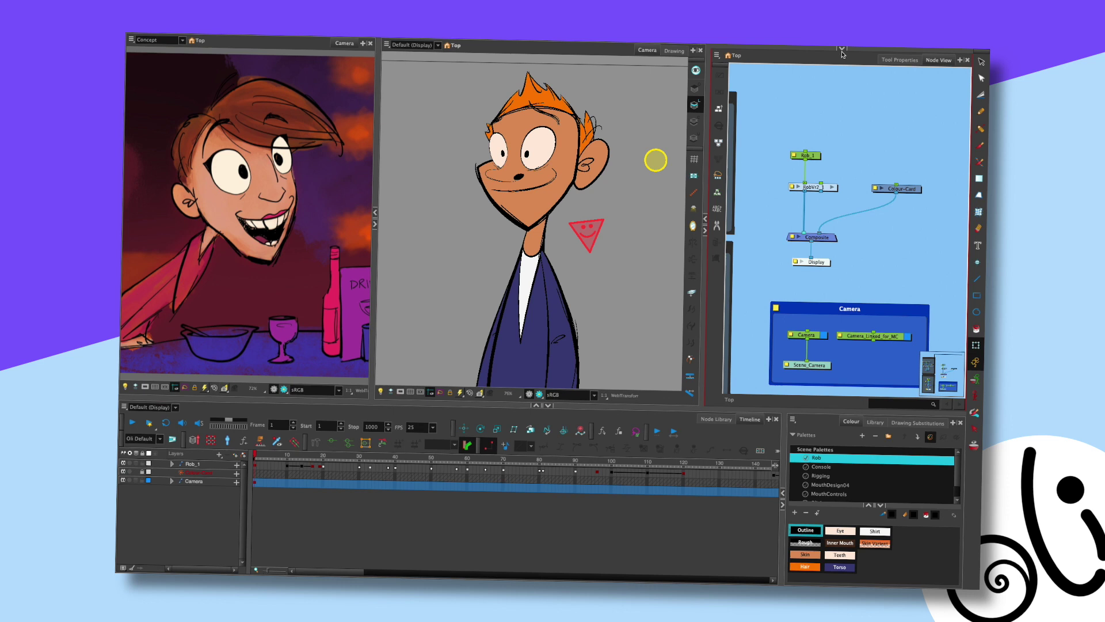
Show the Rob-CONSOLE_1 display in a separate view above the node network and enlarge that view
left_click(841, 51)
left_click(768, 52)
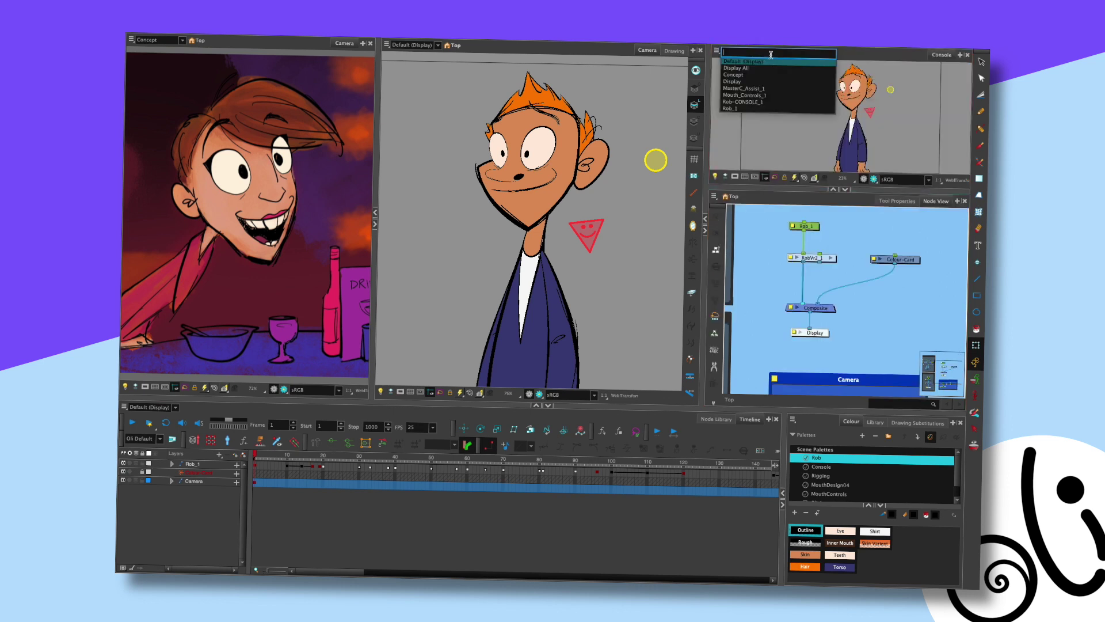
left_click(769, 104)
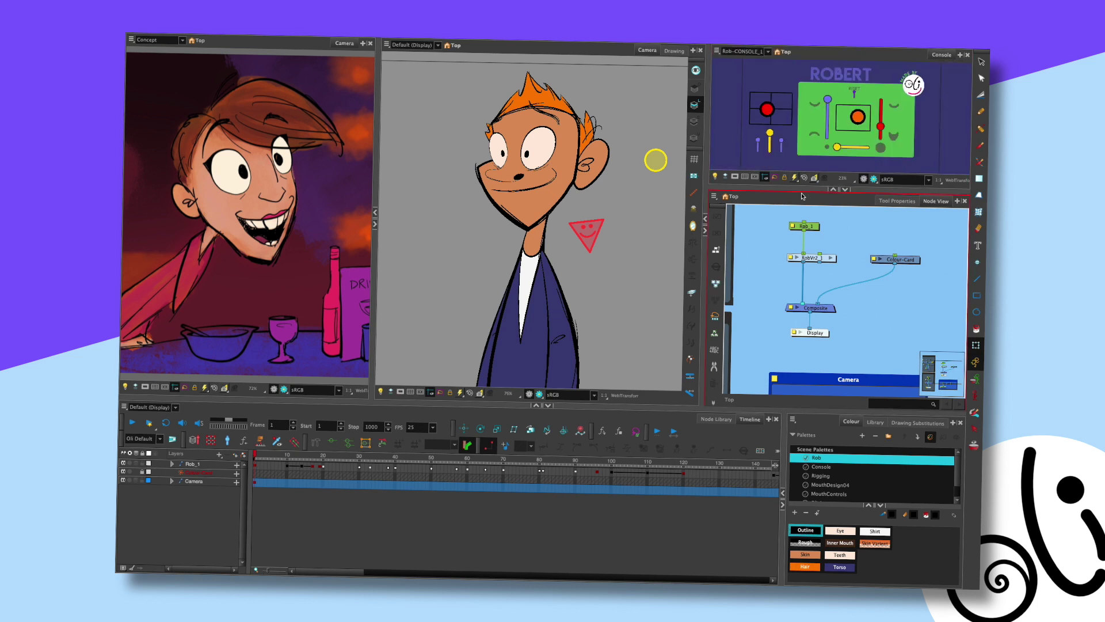
left_click_drag(840, 189, 841, 255)
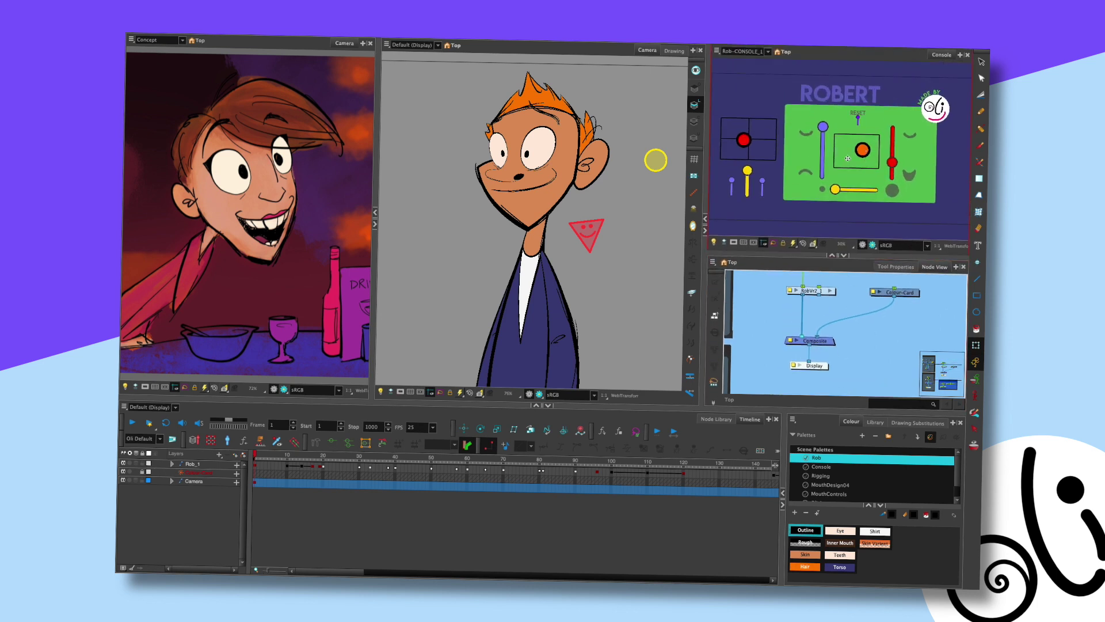
Go to frame 248 and pose the character's face using the console's orange control and yellow slider
left_click(332, 459)
left_click_drag(352, 572, 444, 469)
left_click(452, 467)
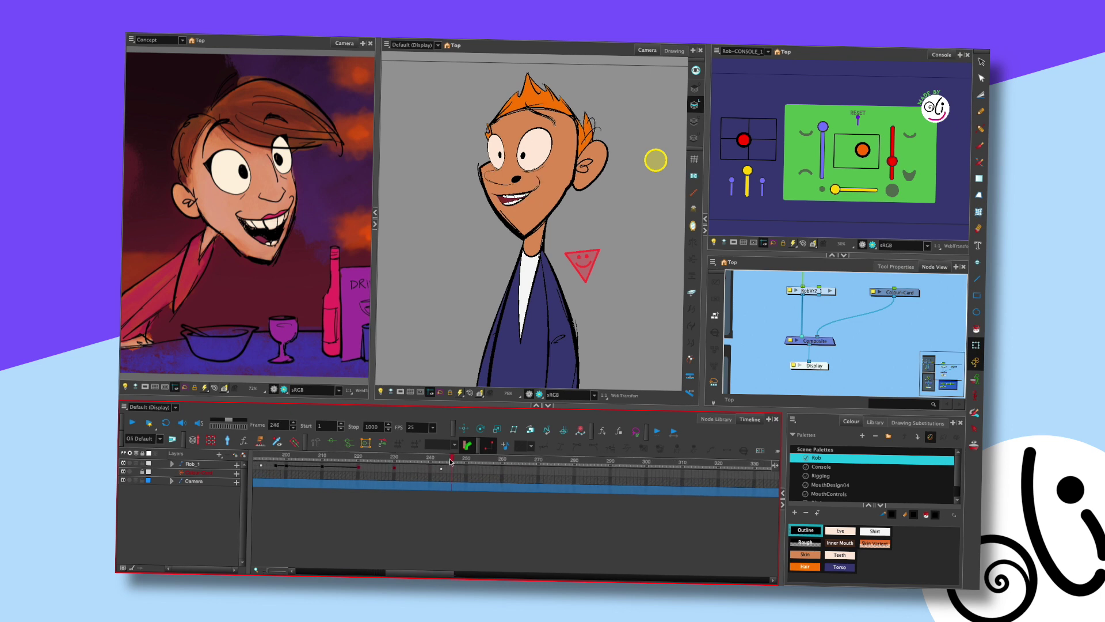
left_click_drag(862, 150, 823, 126)
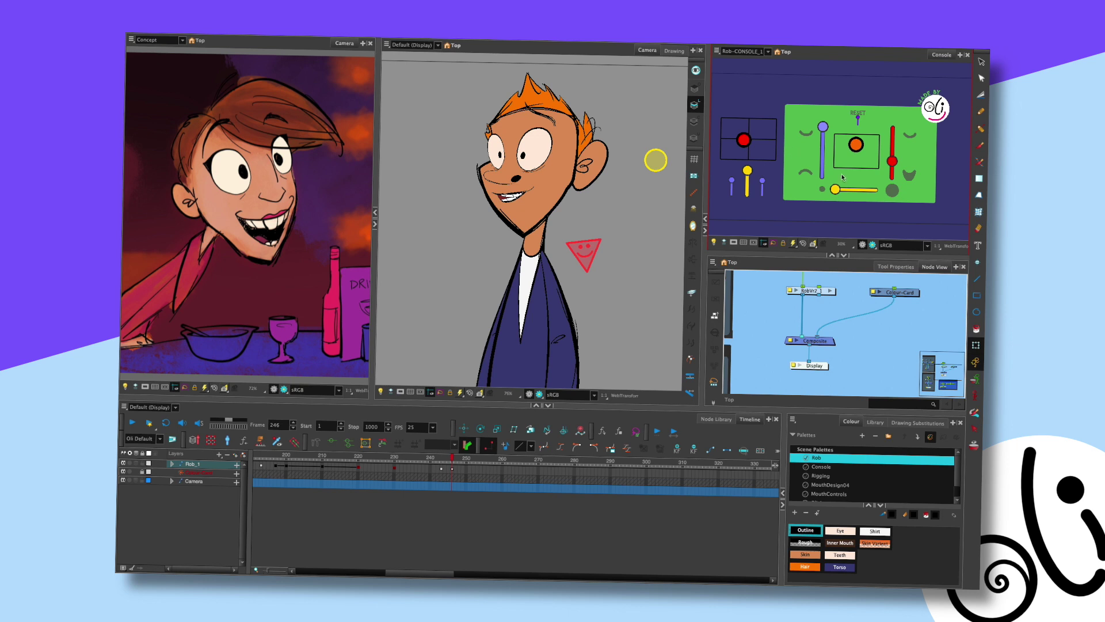
left_click_drag(835, 189, 879, 135)
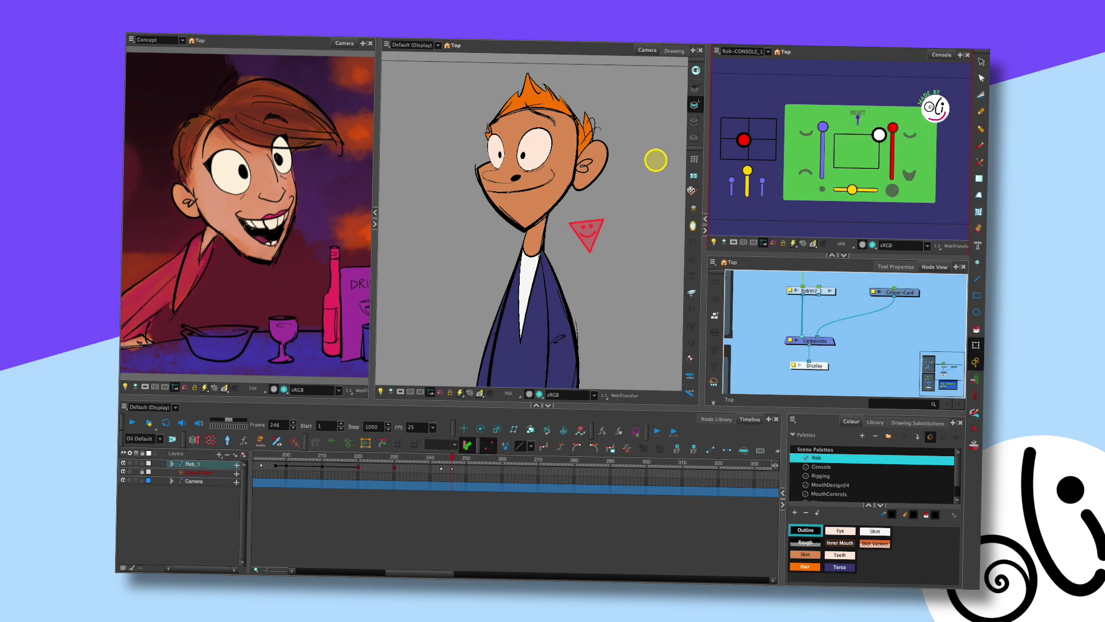
Open the character's mouth with the red smiley triangle controller and show the mouth's deformation controls
mouse_move(587, 229)
left_mouse_down()
mouse_move(602, 274)
mouse_move(606, 232)
mouse_move(603, 259)
left_mouse_up()
left_click(526, 205)
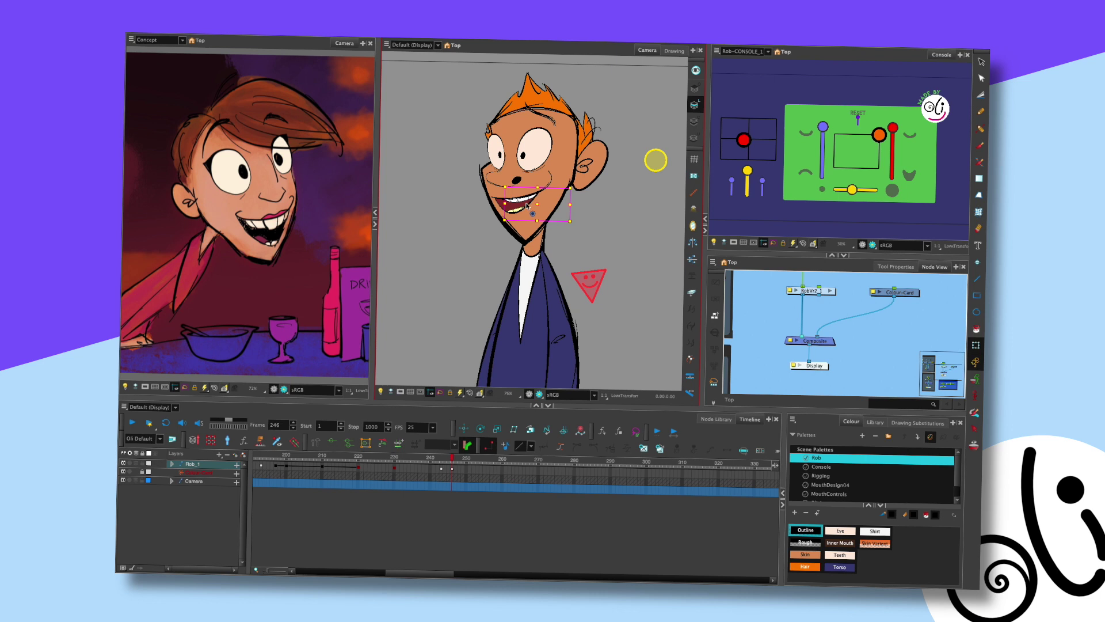
key("alt+q")
left_click(546, 212)
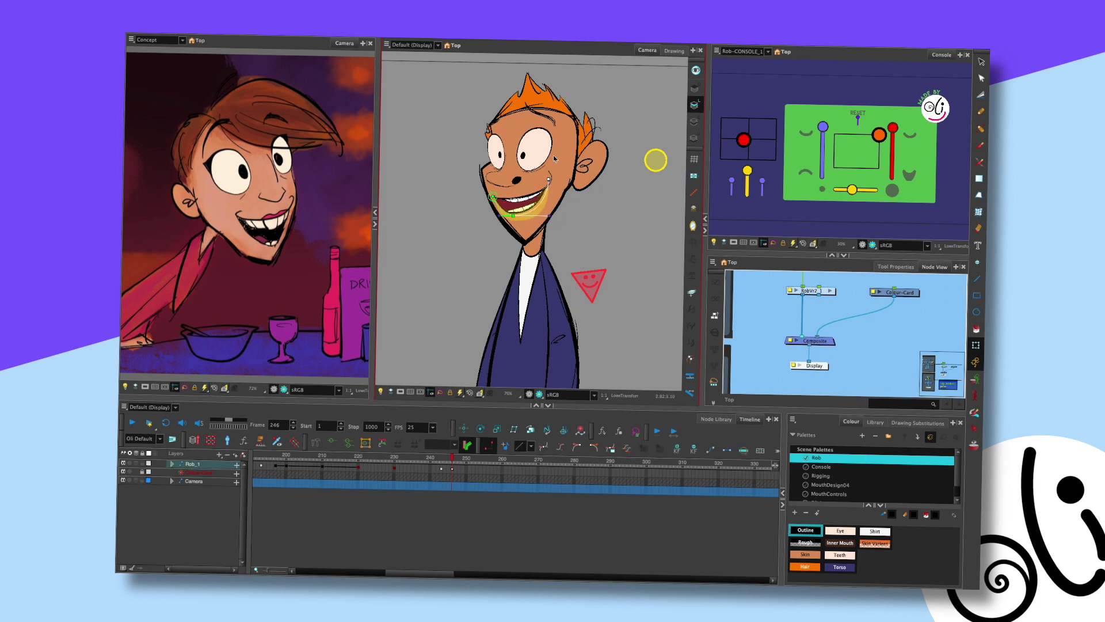
Adjust the deformation point beneath the lower lip after checking both corners of the mouth up close
scroll(548, 182, "up", 5)
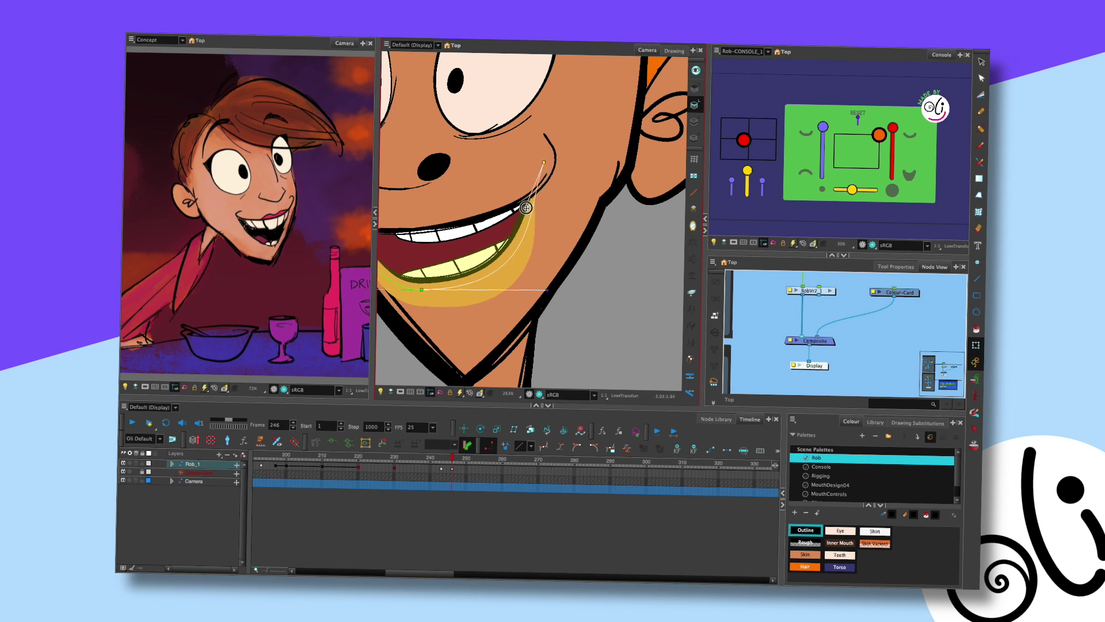
scroll(574, 220, "down", 3)
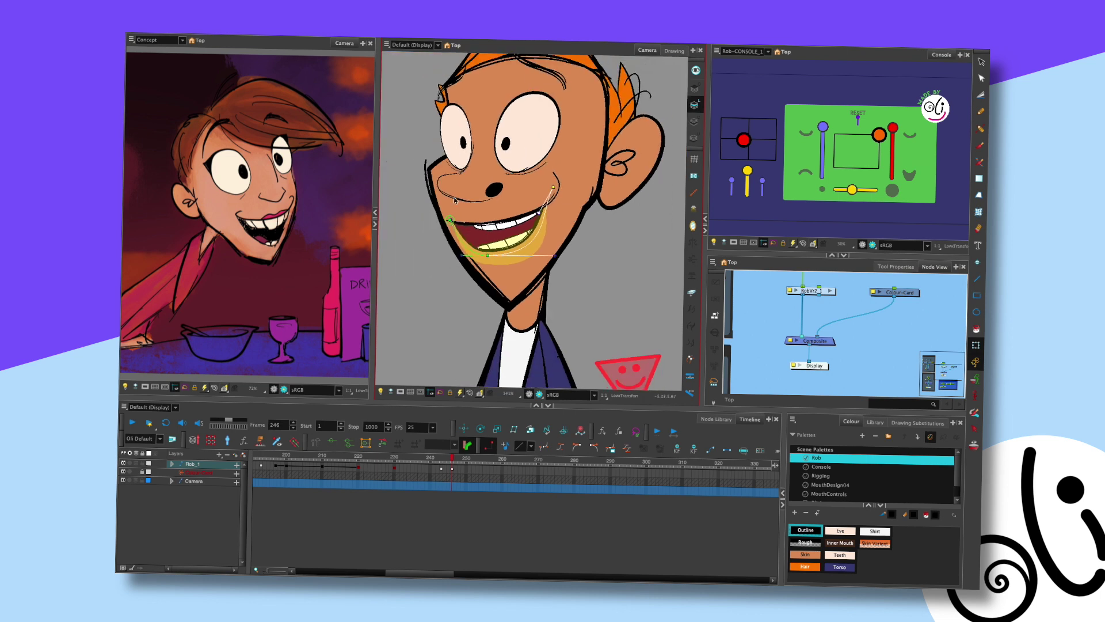
scroll(454, 200, "up", 5)
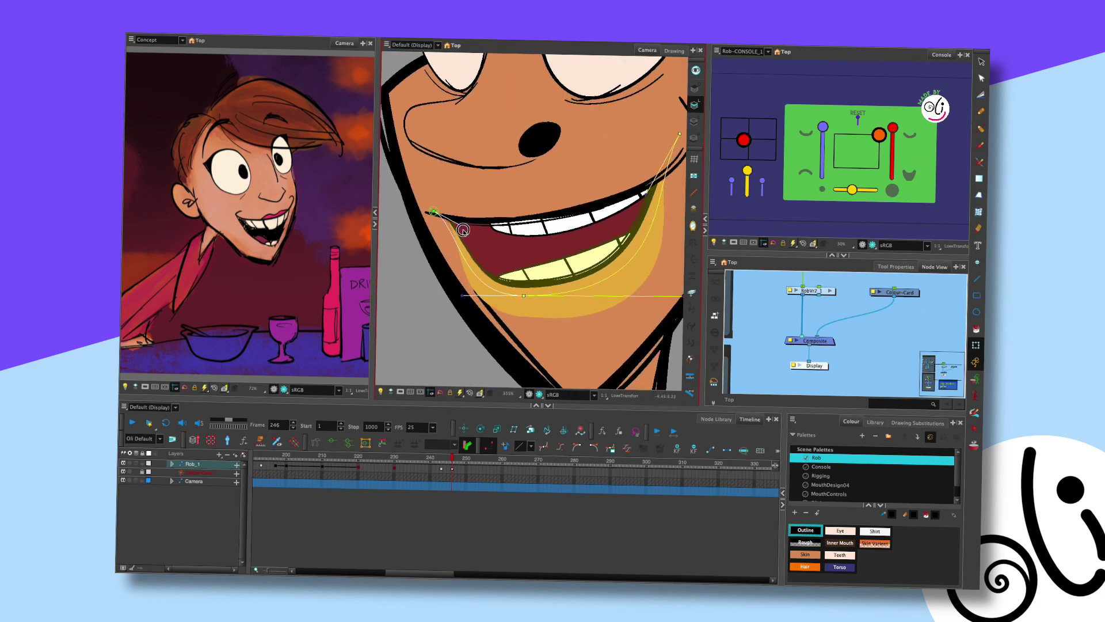
scroll(578, 249, "down", 6)
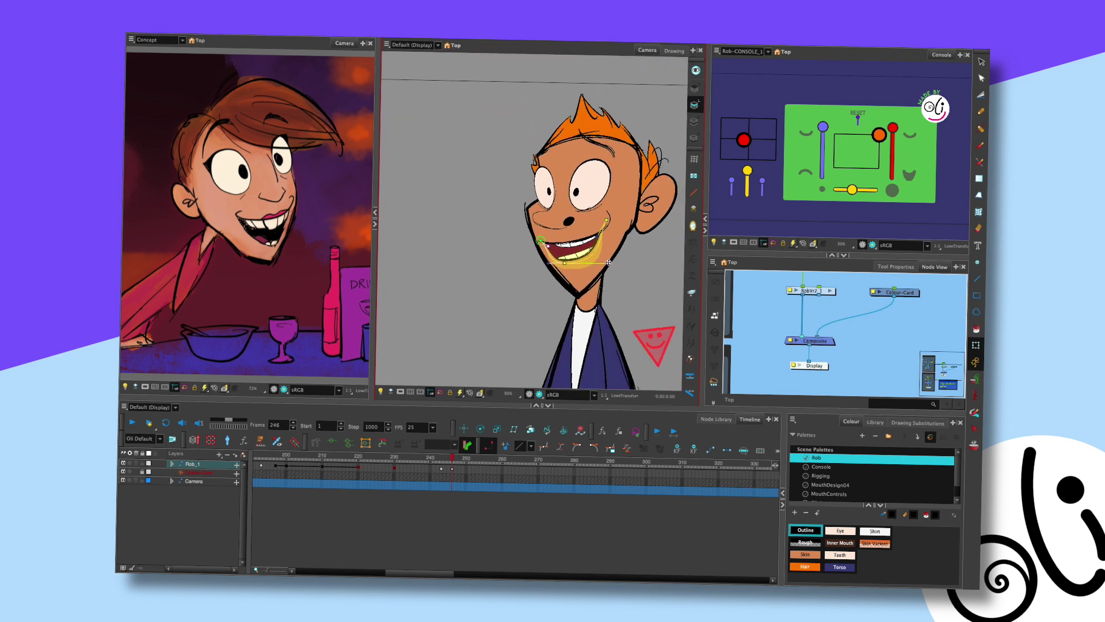
left_click(568, 263)
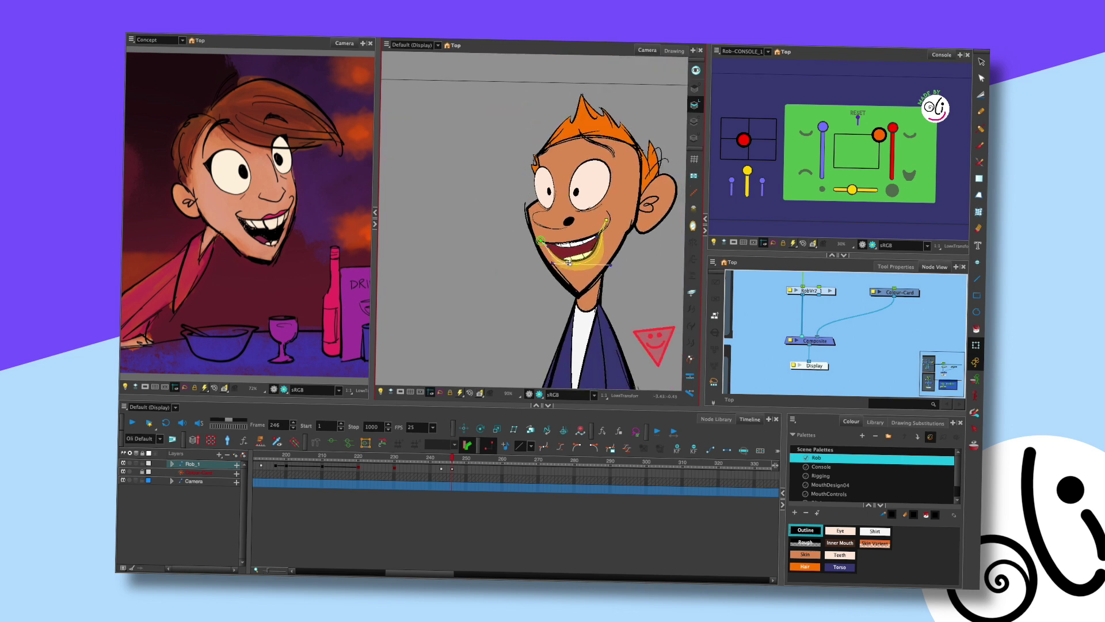
Return the mouth to a closed smile and nudge the console's red crosshair control slightly upward
left_click_drag(854, 147, 879, 134)
left_click(651, 242)
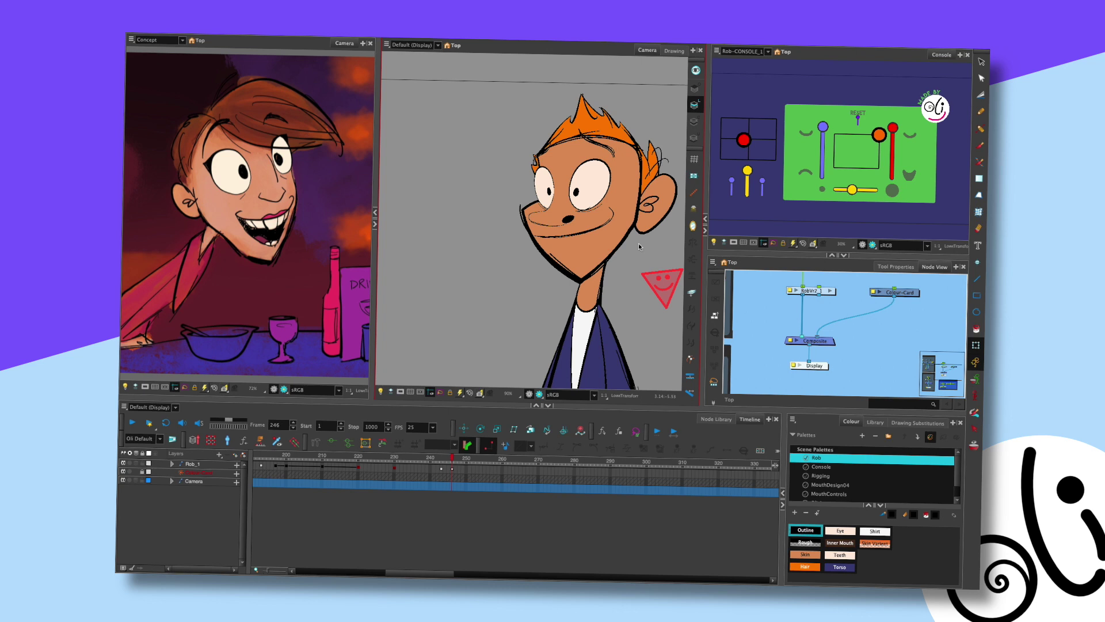
left_click(788, 147)
mouse_move(744, 140)
left_mouse_down()
mouse_move(751, 124)
mouse_move(777, 135)
mouse_move(765, 158)
mouse_move(762, 123)
mouse_move(732, 137)
mouse_move(775, 128)
mouse_move(748, 119)
mouse_move(778, 146)
mouse_move(734, 161)
mouse_move(717, 140)
mouse_move(743, 124)
mouse_move(765, 147)
mouse_move(719, 142)
mouse_move(758, 123)
mouse_move(730, 142)
mouse_move(734, 133)
mouse_move(735, 154)
mouse_move(716, 147)
mouse_move(731, 126)
mouse_move(756, 154)
mouse_move(770, 127)
mouse_move(747, 185)
mouse_move(745, 134)
left_mouse_up()
left_click_drag(619, 229, 584, 226)
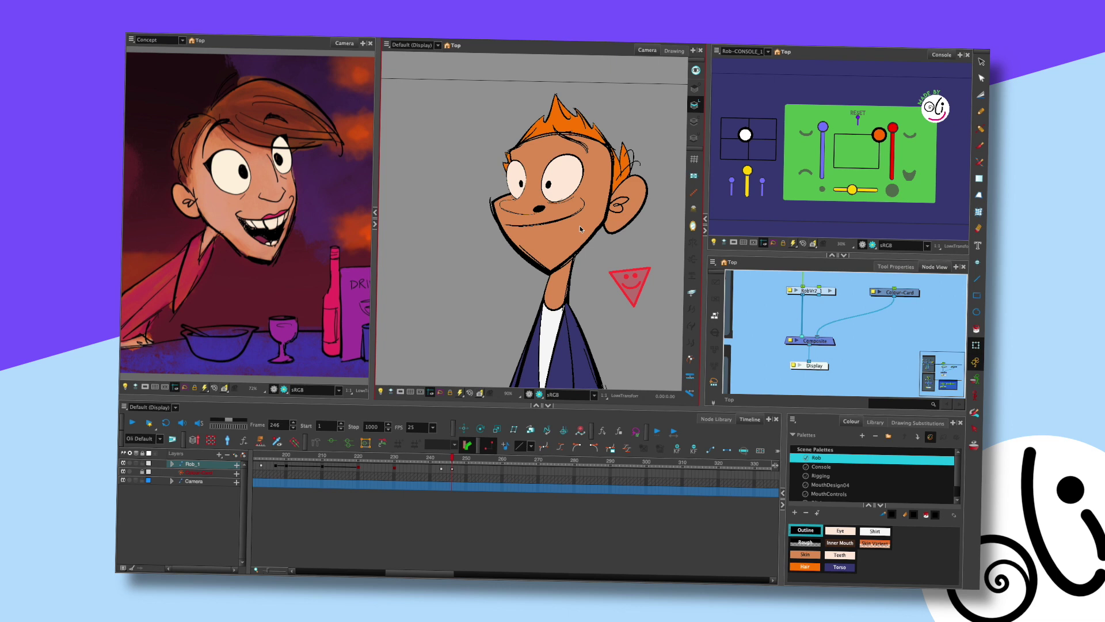
scroll(579, 226, "down", 3)
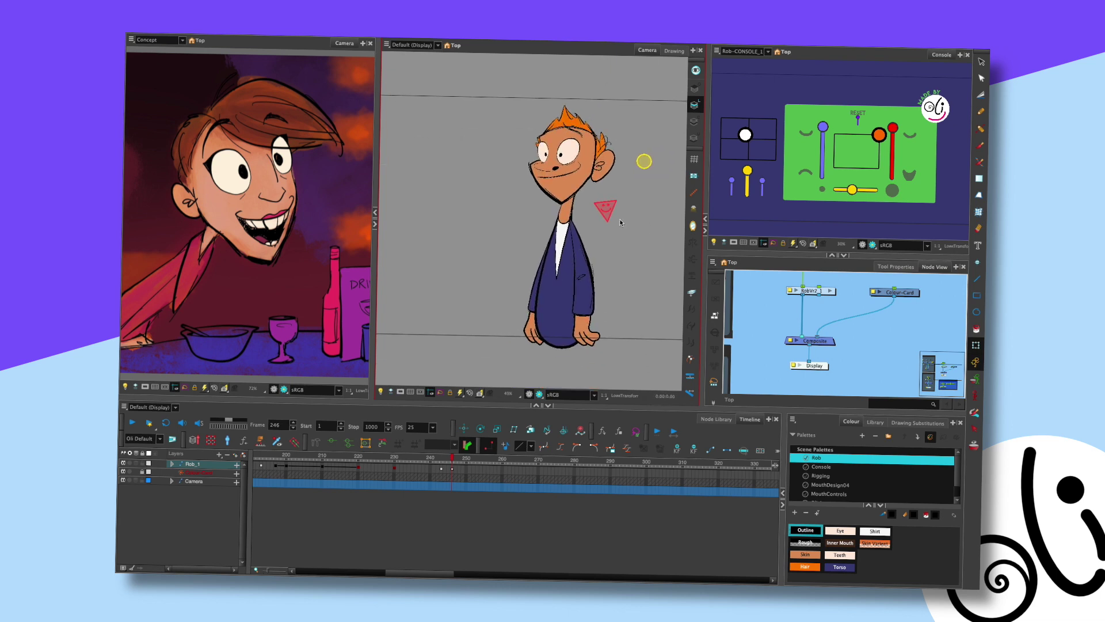
Try moving the character's hand and rotating the head, undoing each change
left_click_drag(584, 327, 583, 300)
key("ctrl+z")
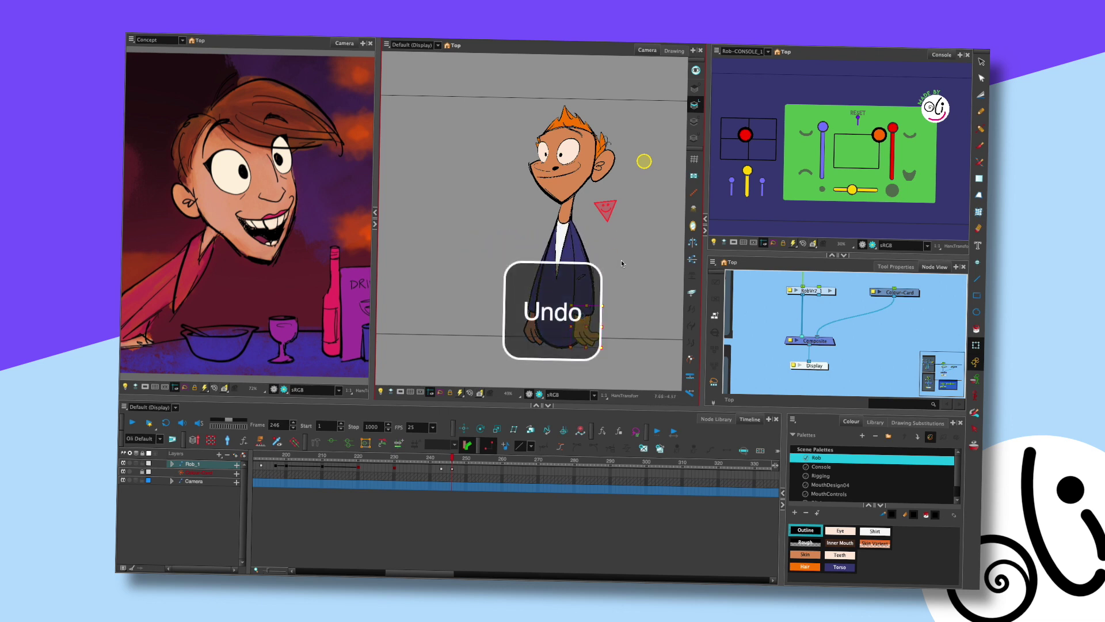
left_click(590, 143)
mouse_move(641, 157)
left_mouse_down()
mouse_move(593, 167)
mouse_move(666, 168)
mouse_move(632, 168)
left_mouse_up()
key("ctrl+z")
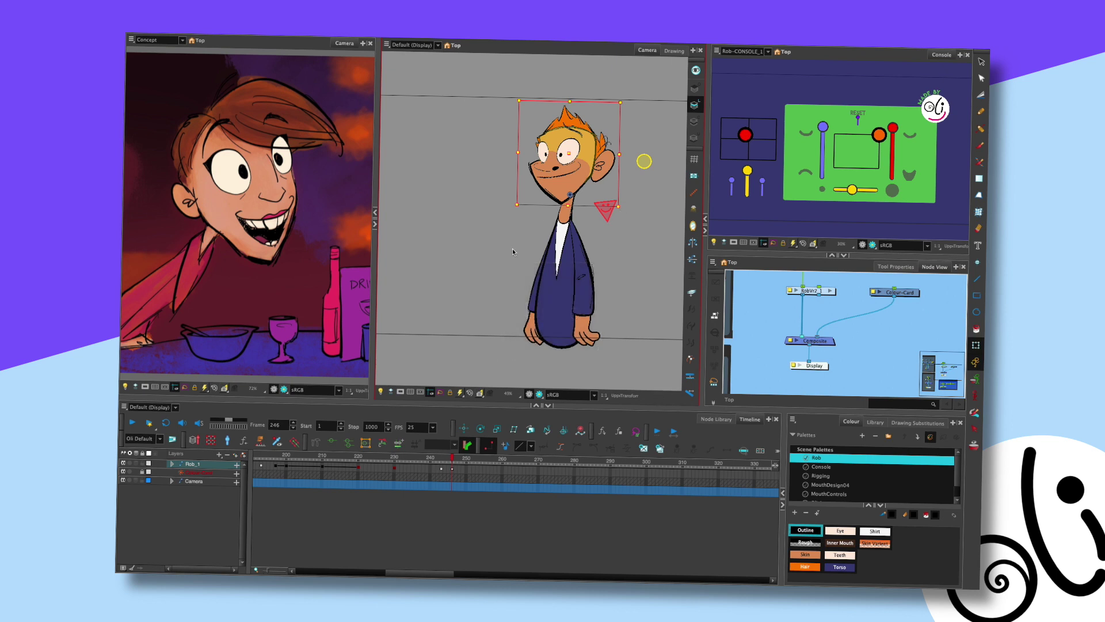
Move the console's red control to the centre of its crosshair box
left_click_drag(746, 134, 749, 139)
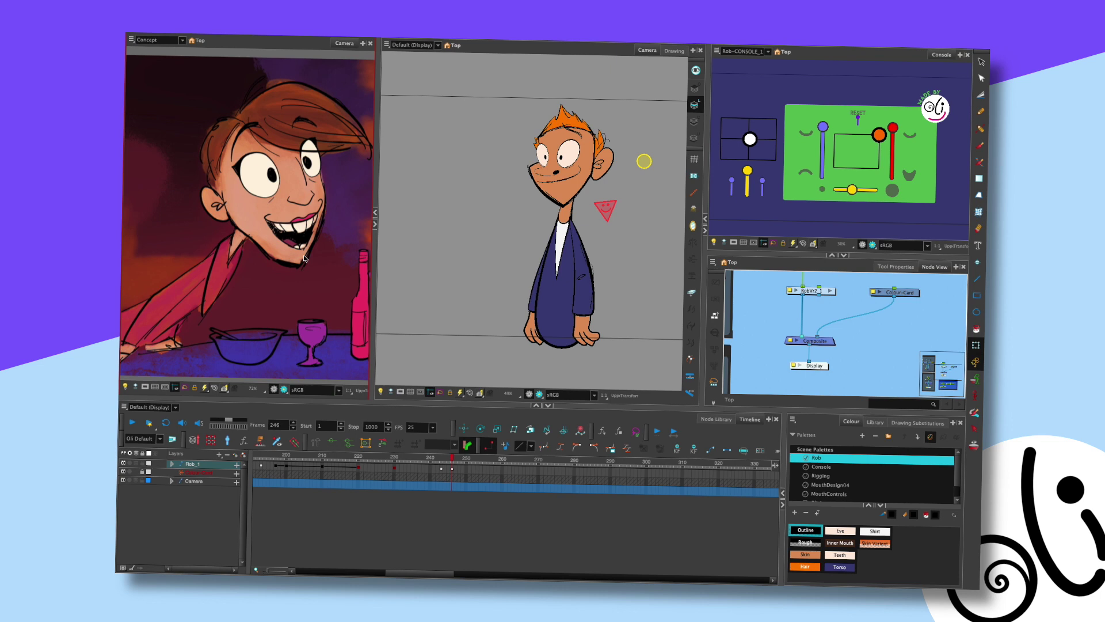
left_click_drag(407, 569, 305, 560)
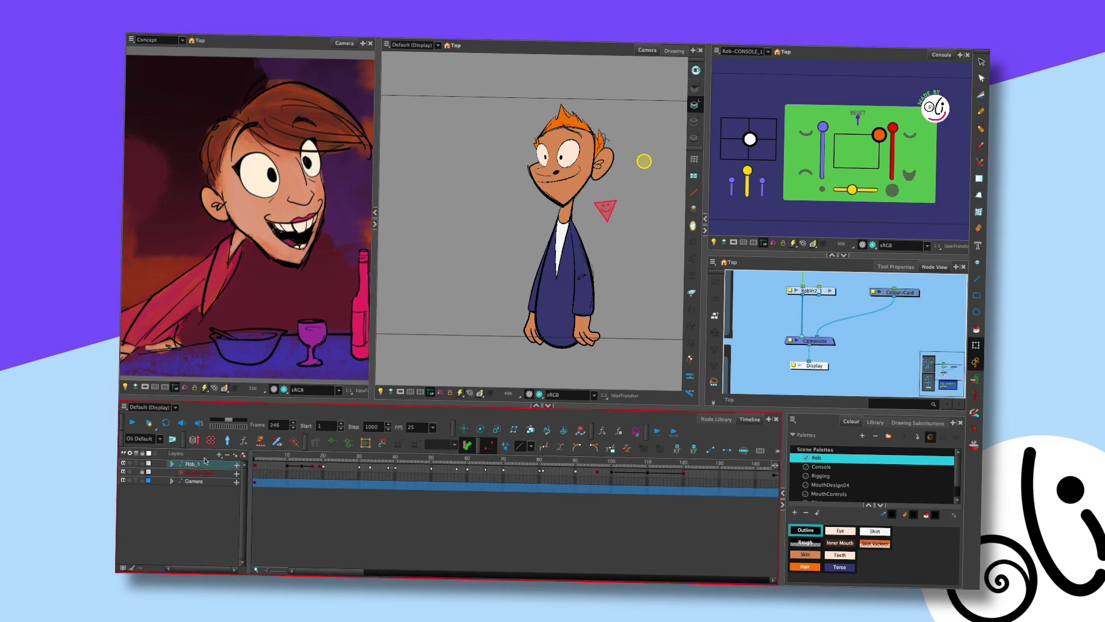
Rename the RobVr2_1 group node after the Olivia character
left_click(722, 338)
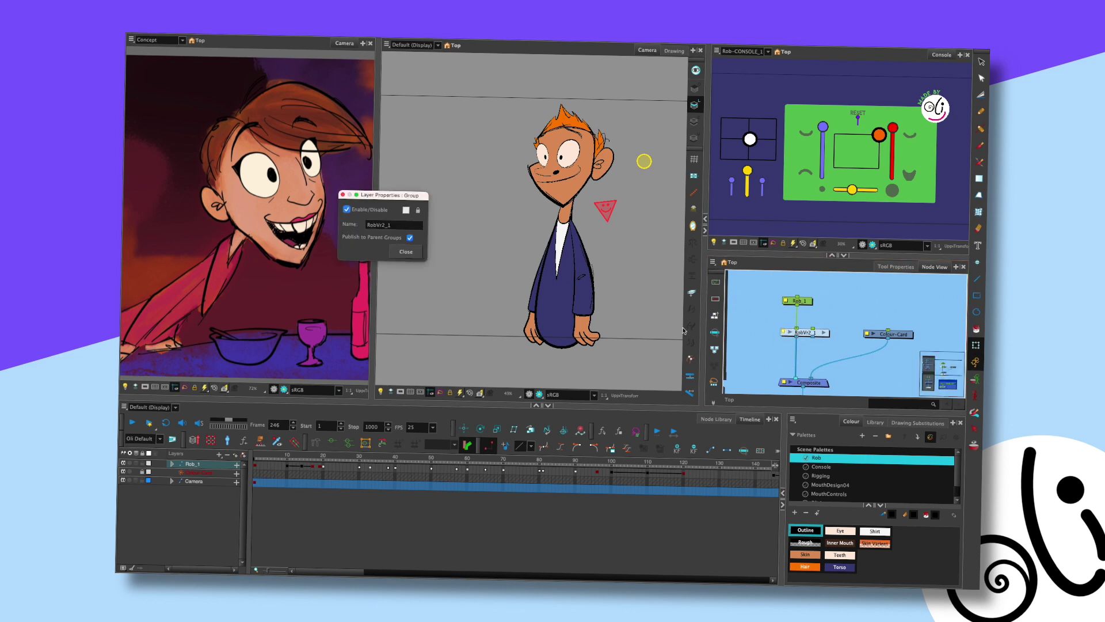
key("l")
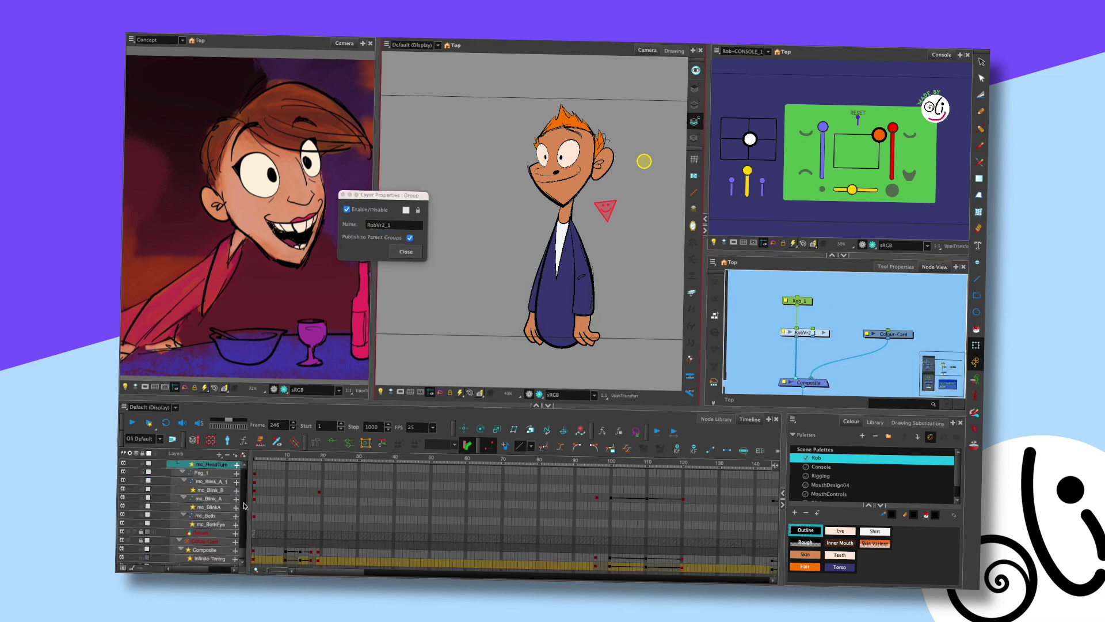
left_click(406, 252)
scroll(171, 468, "up", 5)
left_click(174, 464)
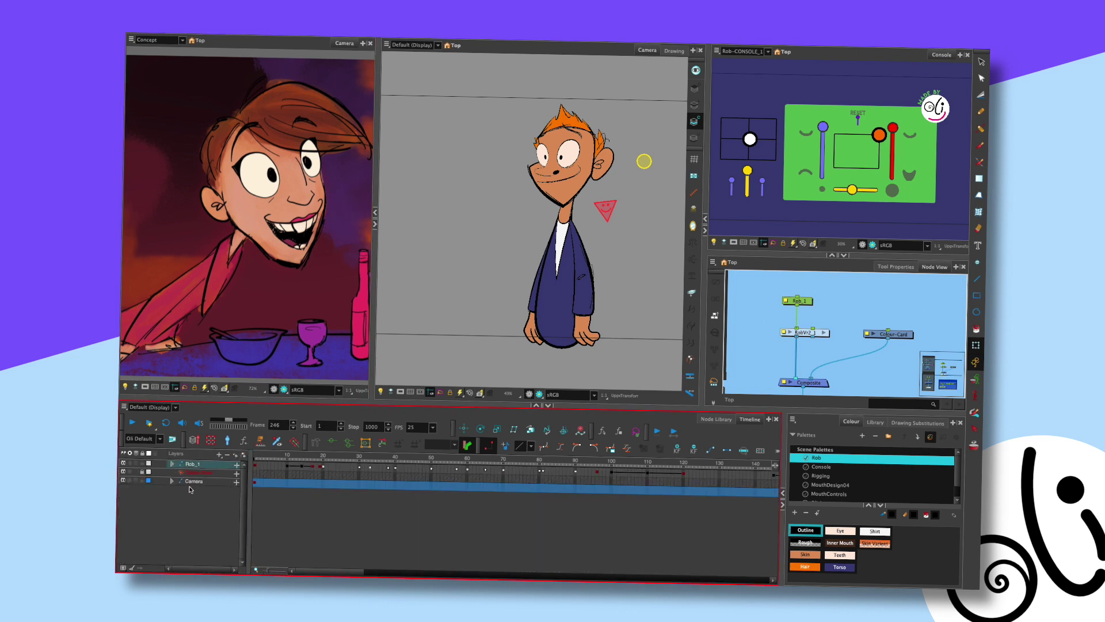
double_click(384, 225)
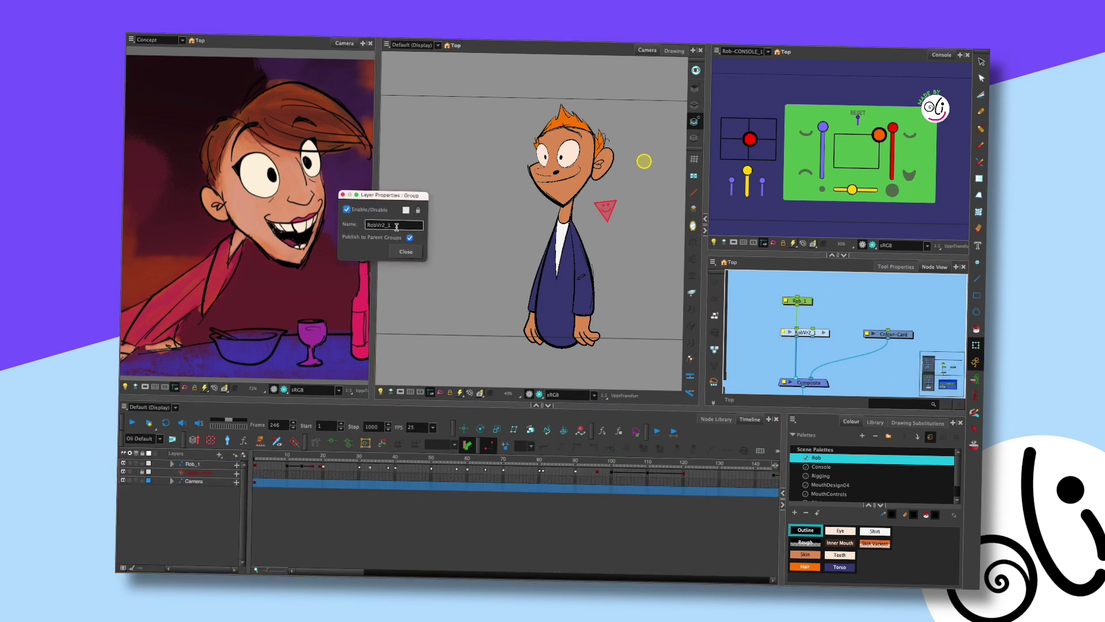
type("Oli")
left_click(405, 252)
Try to rename the Rob_1 peg as Olivia
double_click(785, 302)
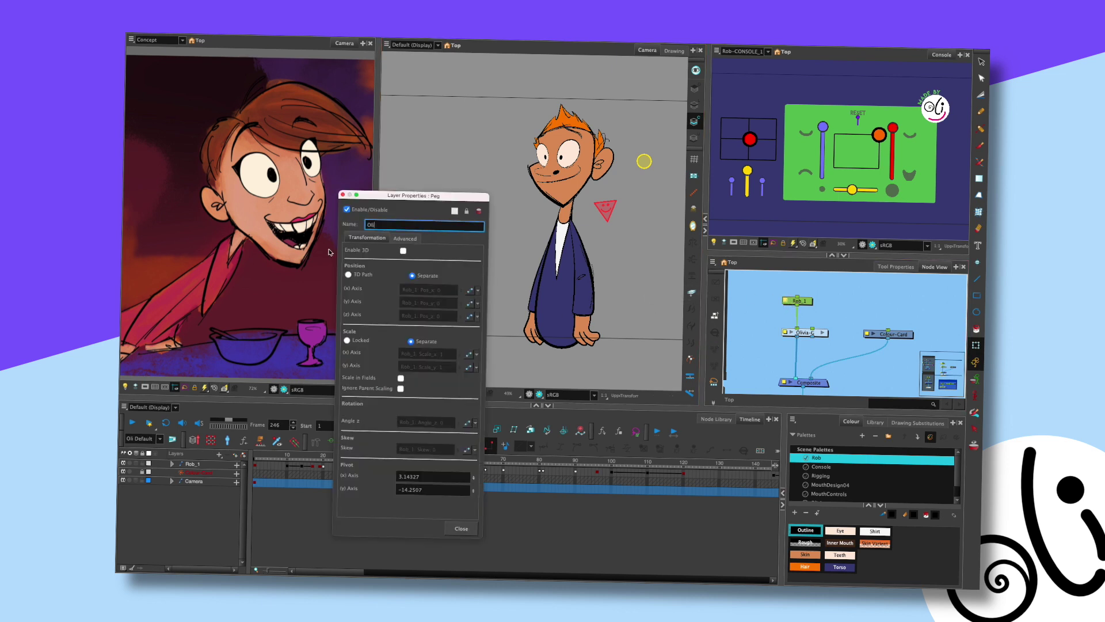
type("Olivia")
left_click(455, 528)
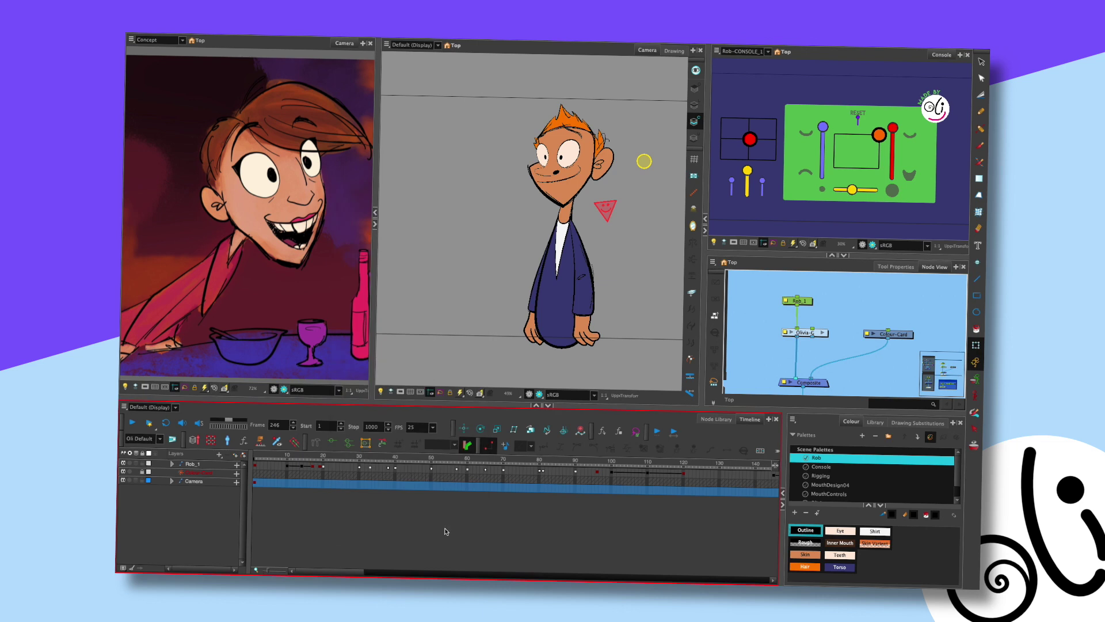
Rename the concept art drawing node as Olivia_Concept
left_click(603, 328)
left_click(823, 332)
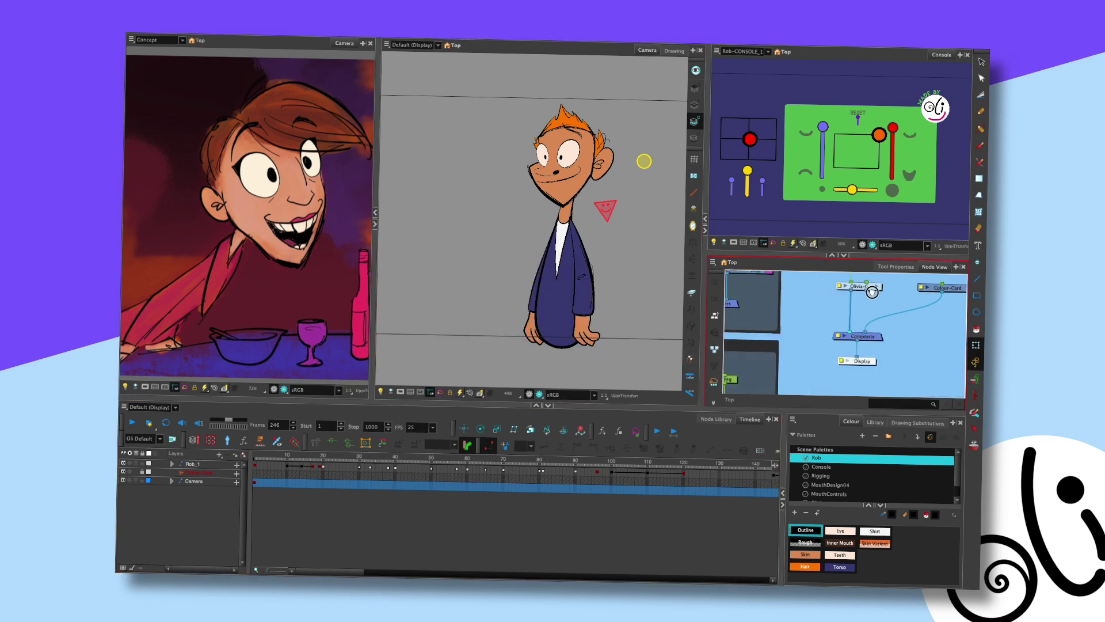
double_click(795, 312)
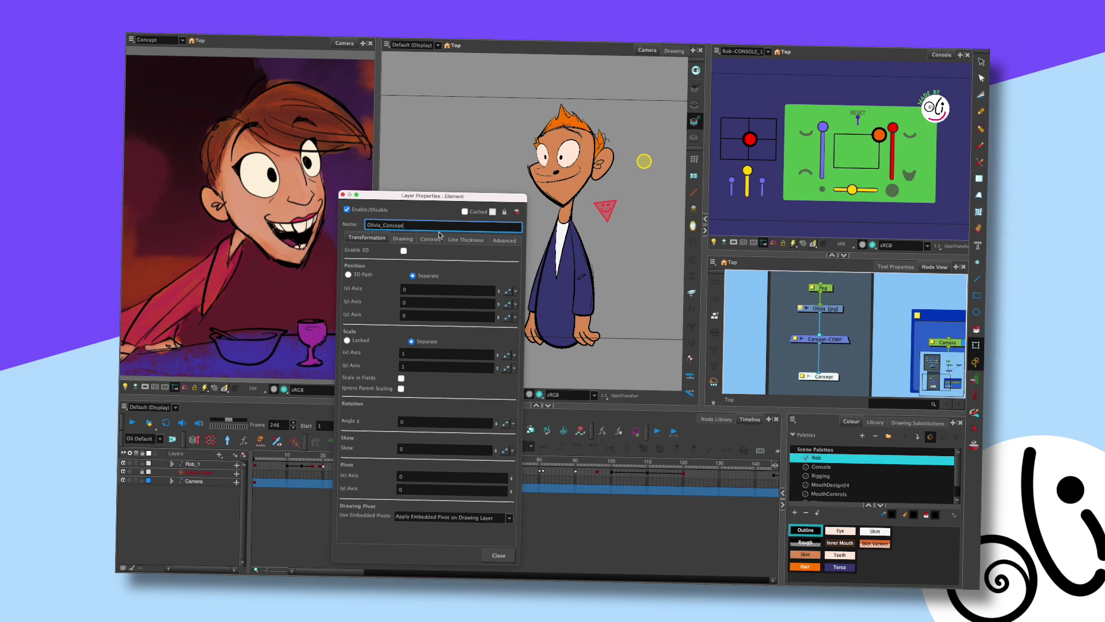
left_click(498, 556)
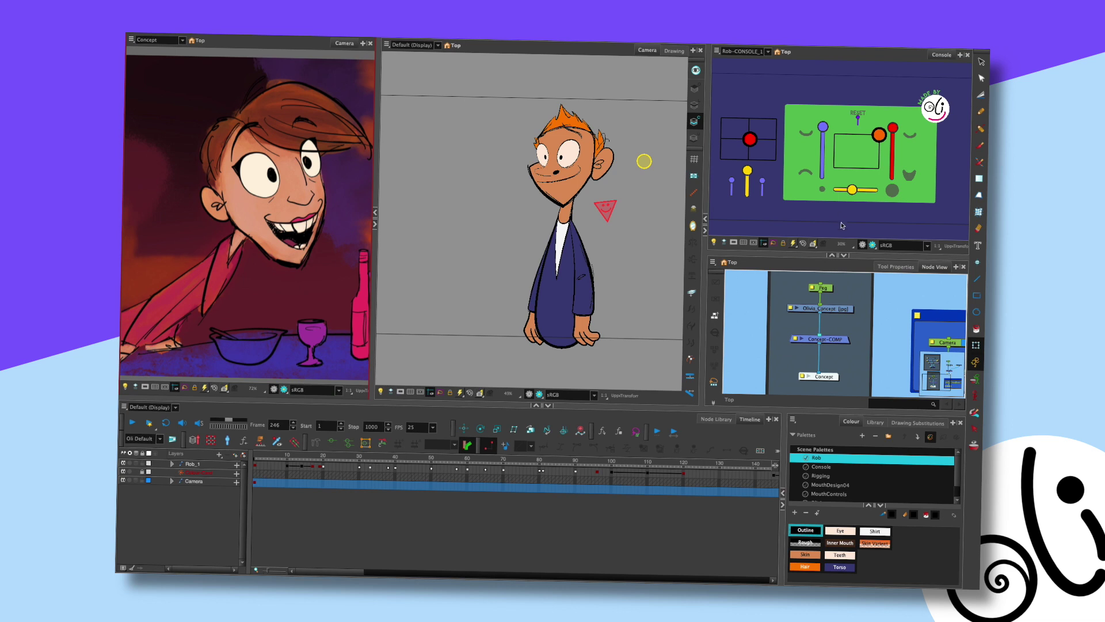
Rename the Rob_1 peg above the character group as Olivia
scroll(854, 288, "down", 5)
left_click_drag(808, 317, 762, 358)
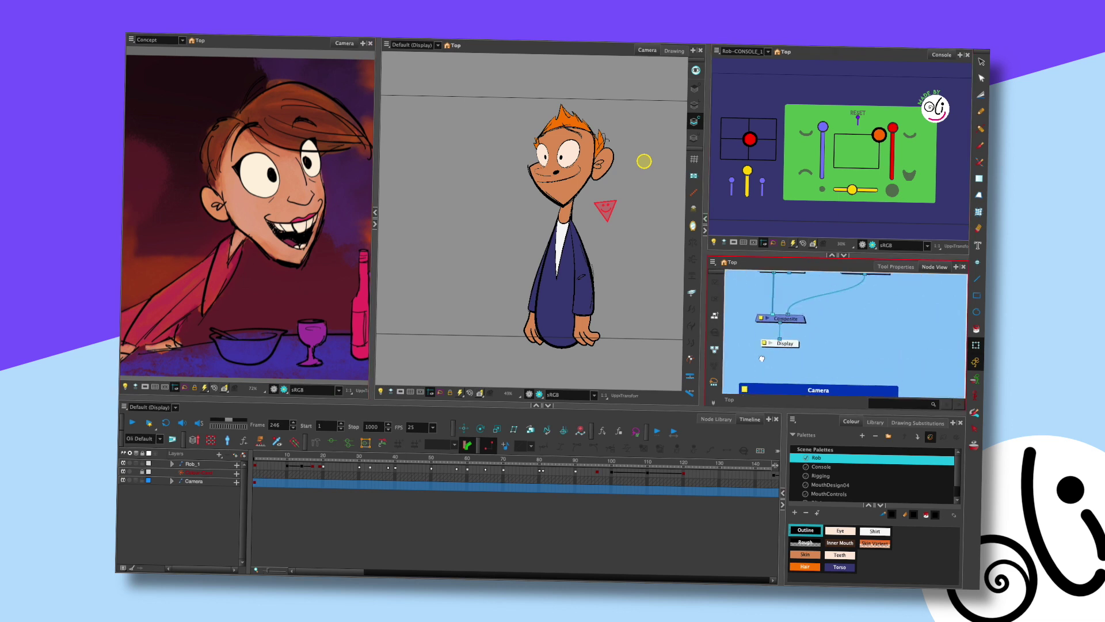
scroll(777, 292, "up", 3)
double_click(780, 281)
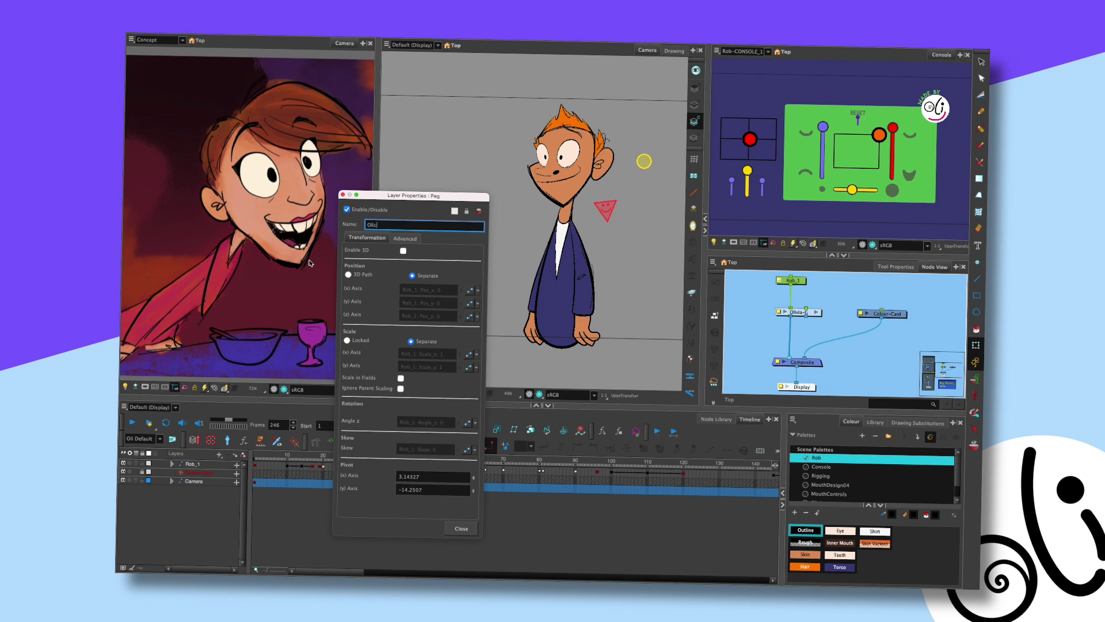
type("Olivia")
left_click(461, 528)
left_click(803, 282)
left_click(663, 344)
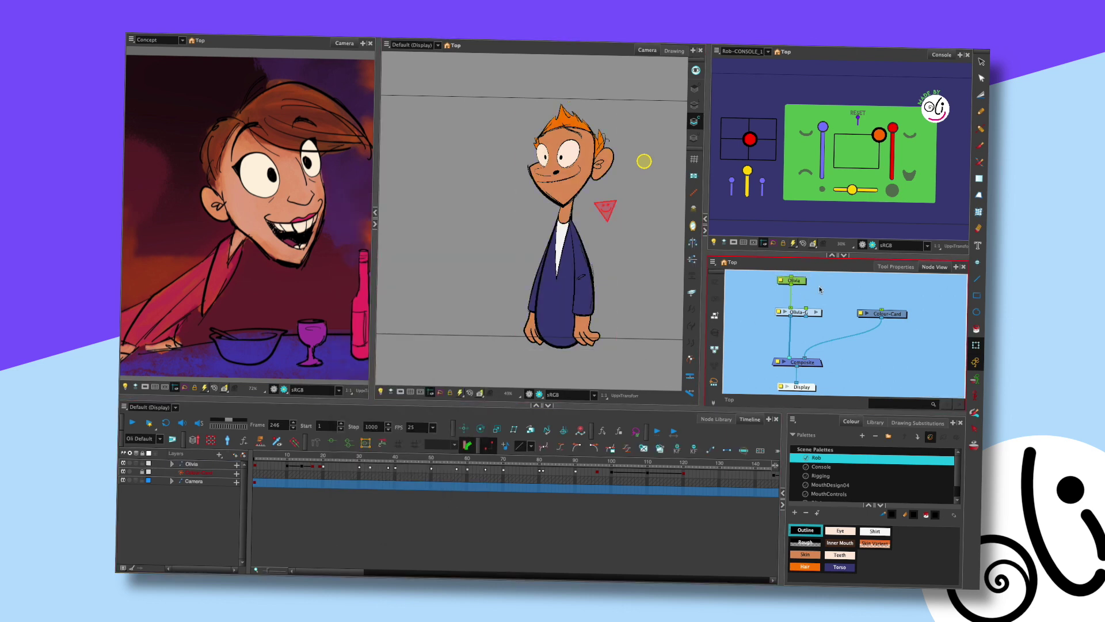
left_click(216, 473)
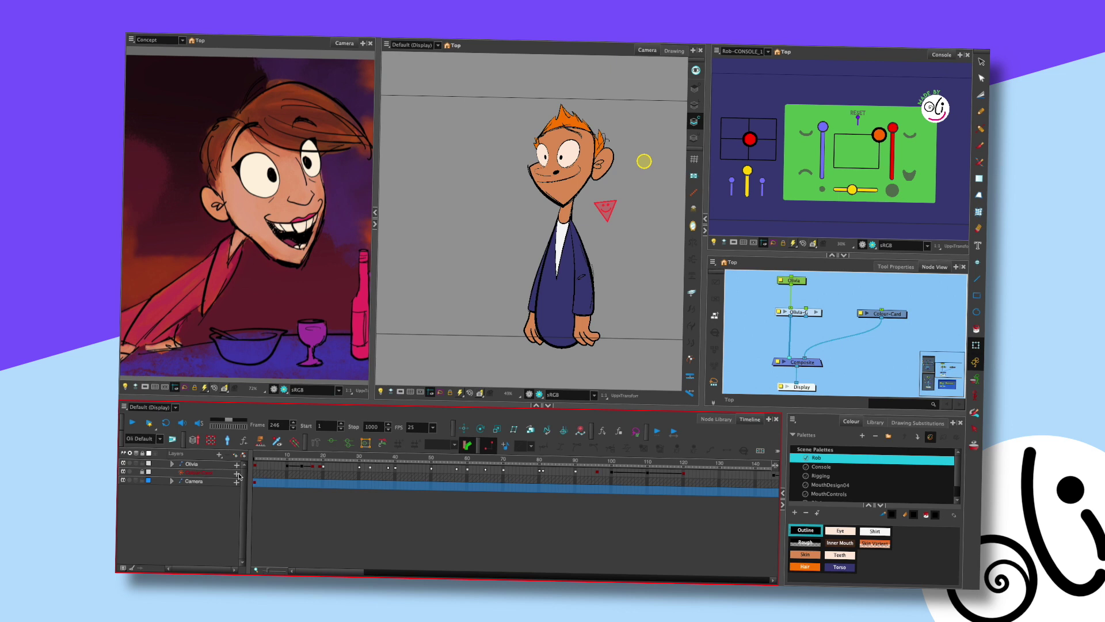
Move the Olivia peg closer to the Olivia-G group node in the top-level network
left_click(265, 464)
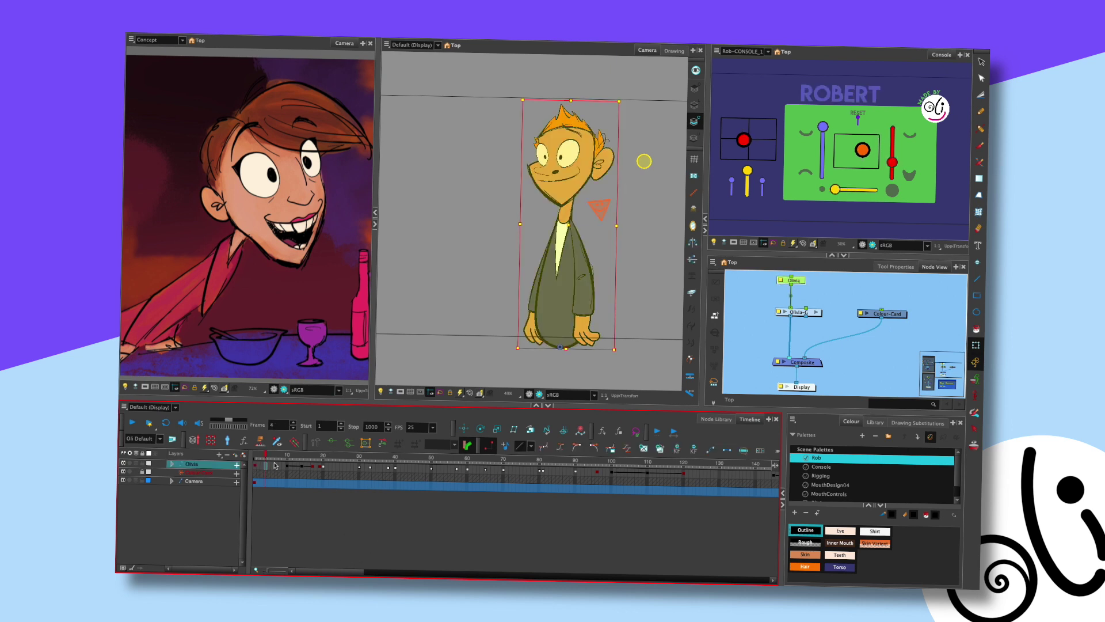
left_click(797, 281)
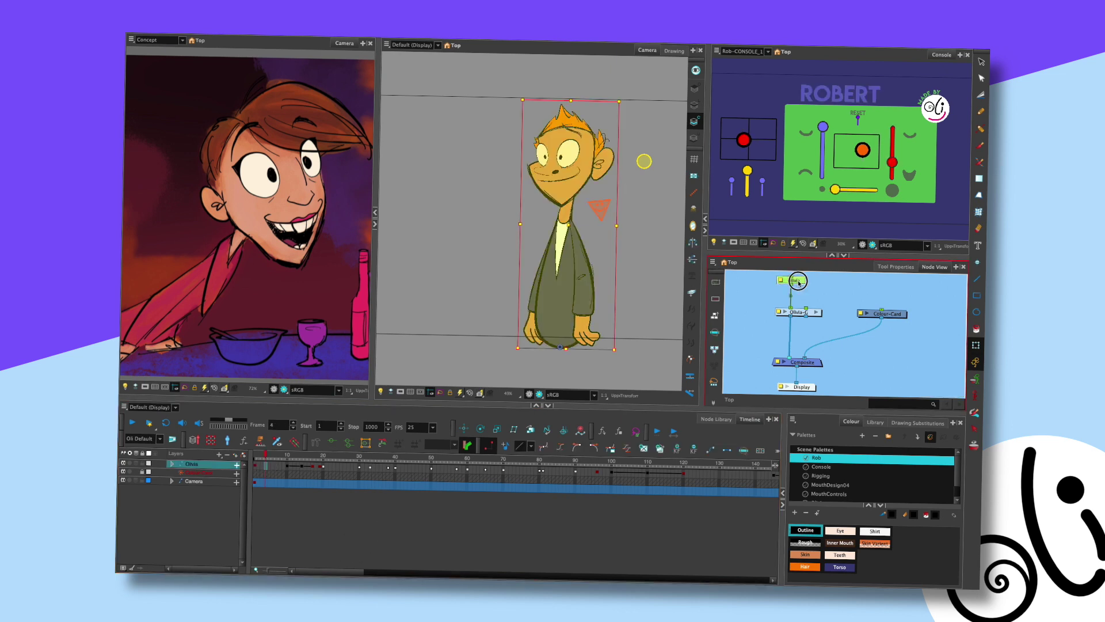
left_click(801, 314)
left_click(283, 471)
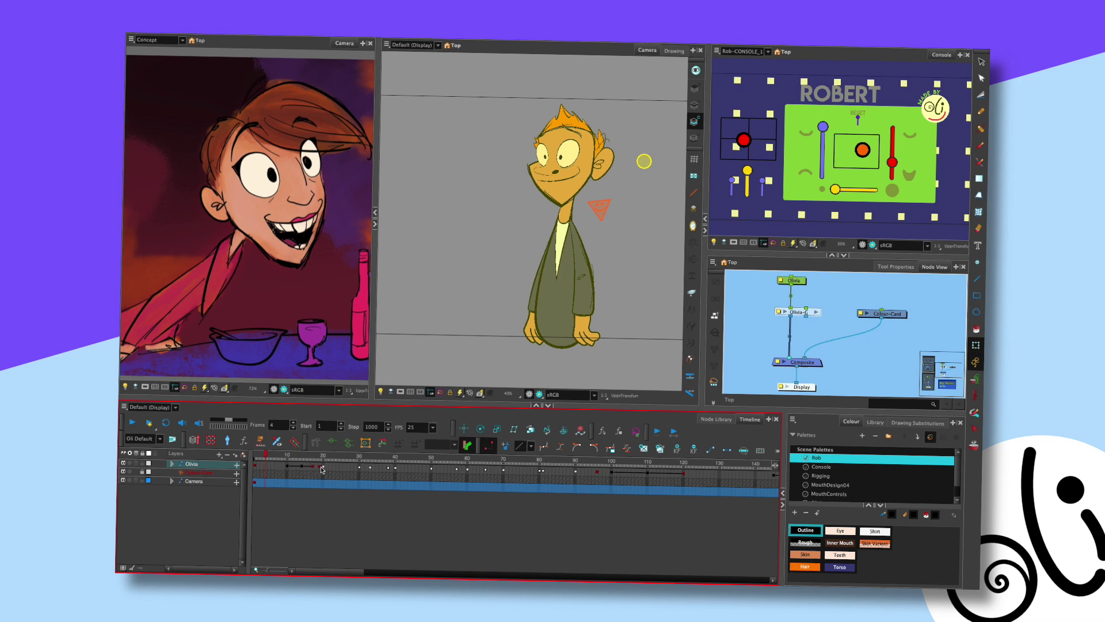
left_click_drag(800, 280, 793, 304)
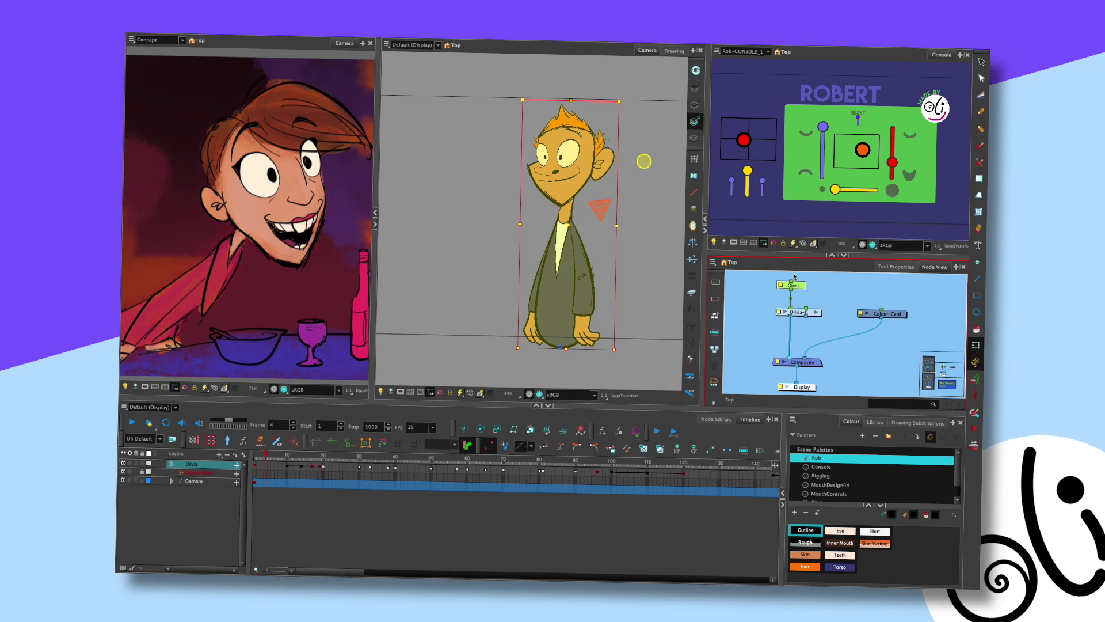
Open the Olivia-G group and enlarge the node network area to bring its Controls and main character nodes into view
left_click(816, 314)
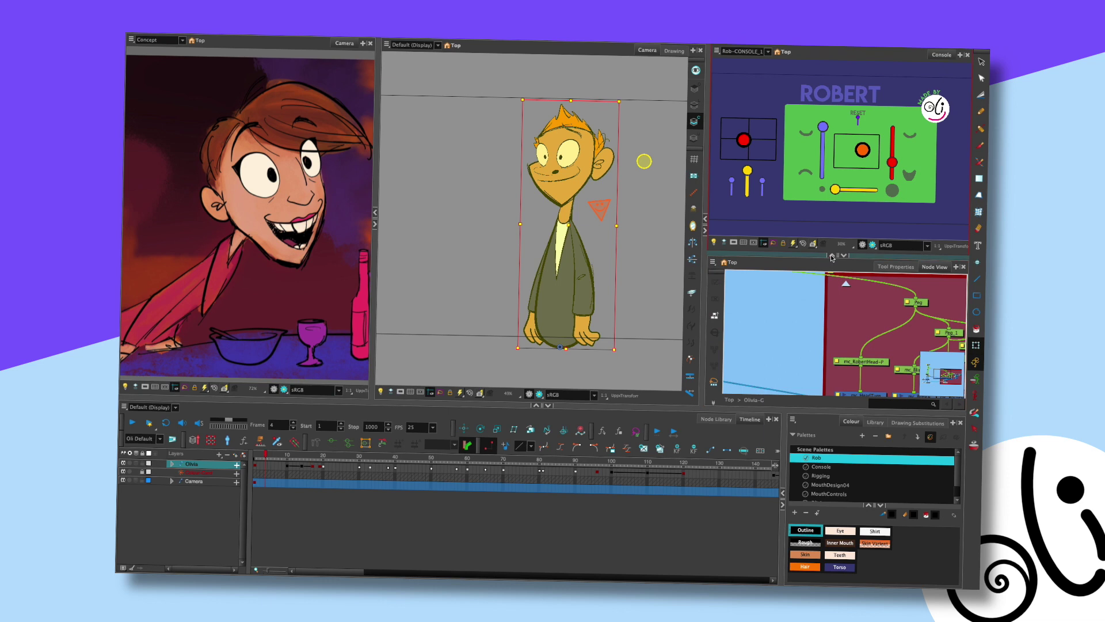
left_click(832, 254)
scroll(776, 254, "down", 2)
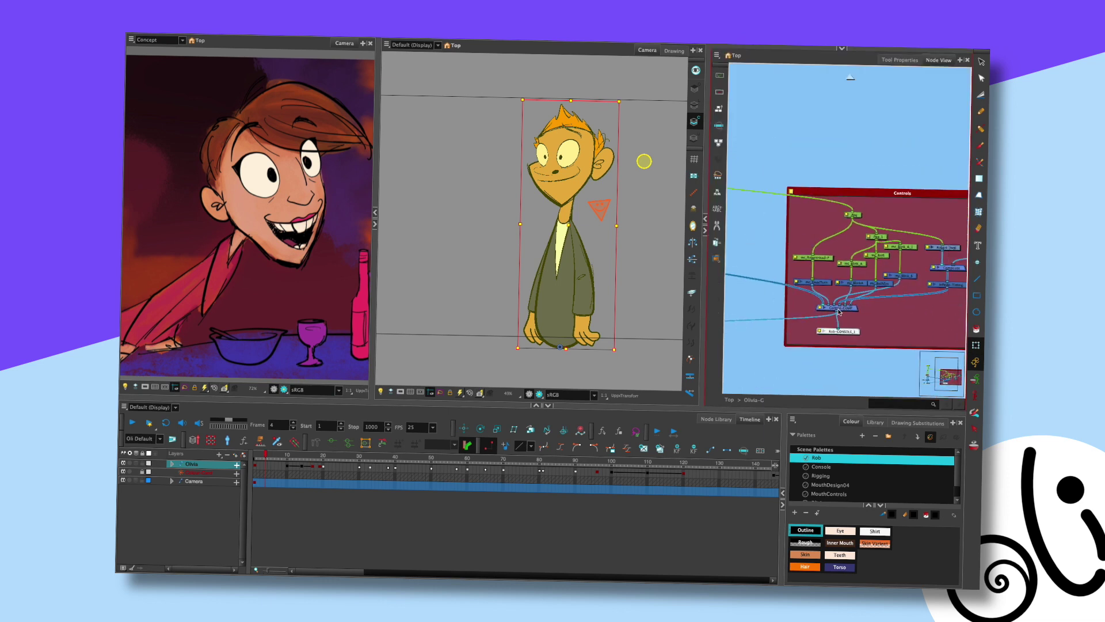
left_click_drag(858, 282, 930, 261)
left_click_drag(795, 259, 955, 241)
left_click(867, 243)
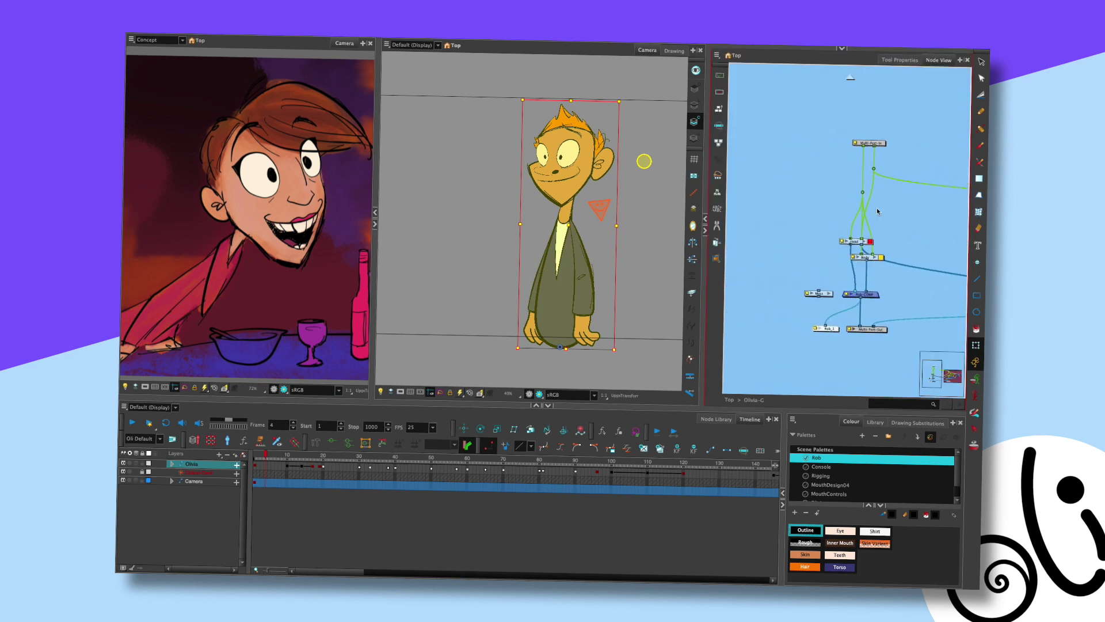
left_click_drag(868, 243, 808, 231)
left_click(890, 239)
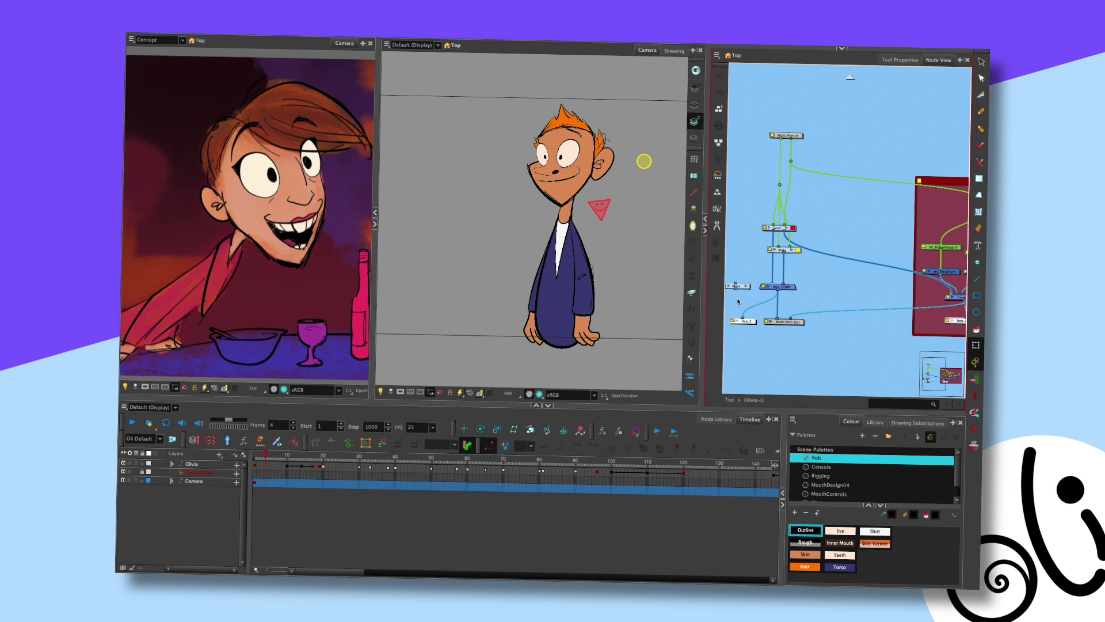
left_click_drag(815, 209, 826, 199)
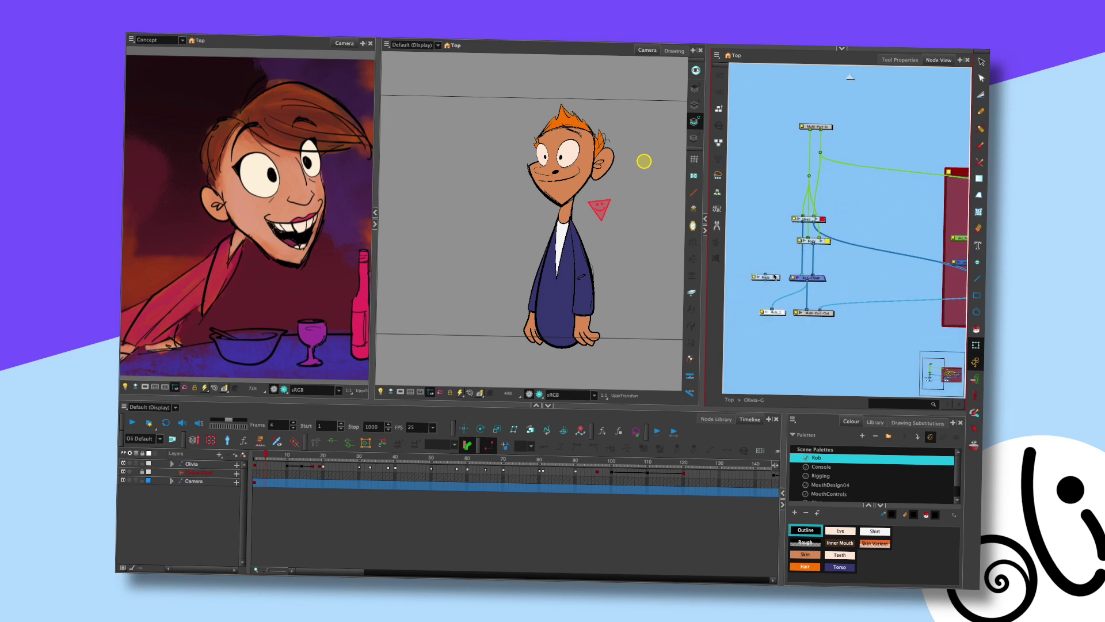
Rename the Rob_1 display node inside the Olivia-G group as Olivia and save the scene
double_click(761, 313)
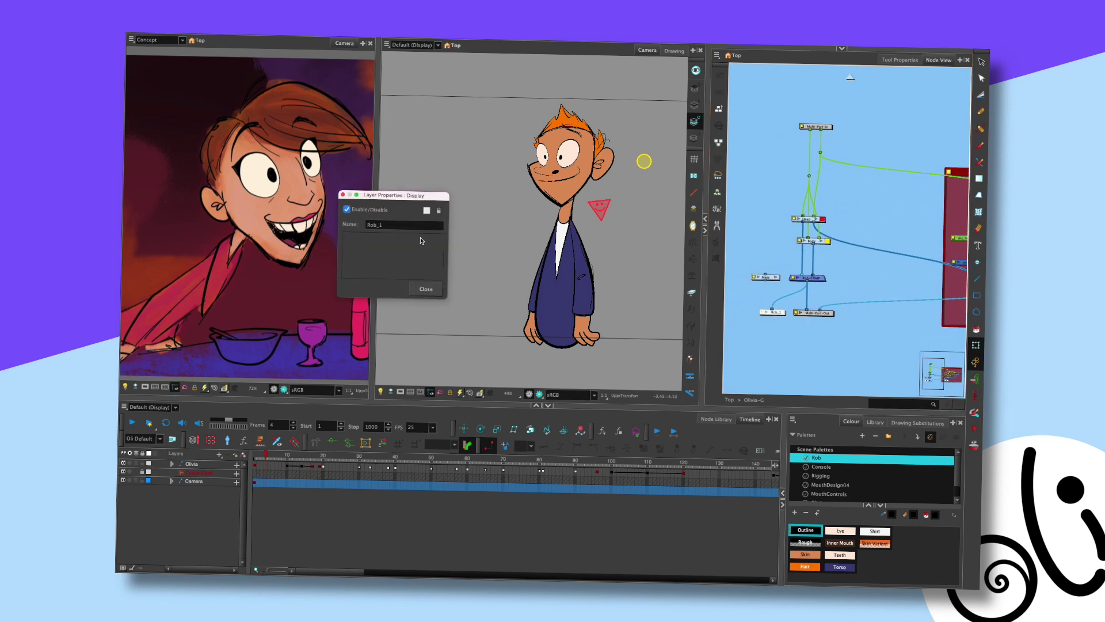
type("Olivia")
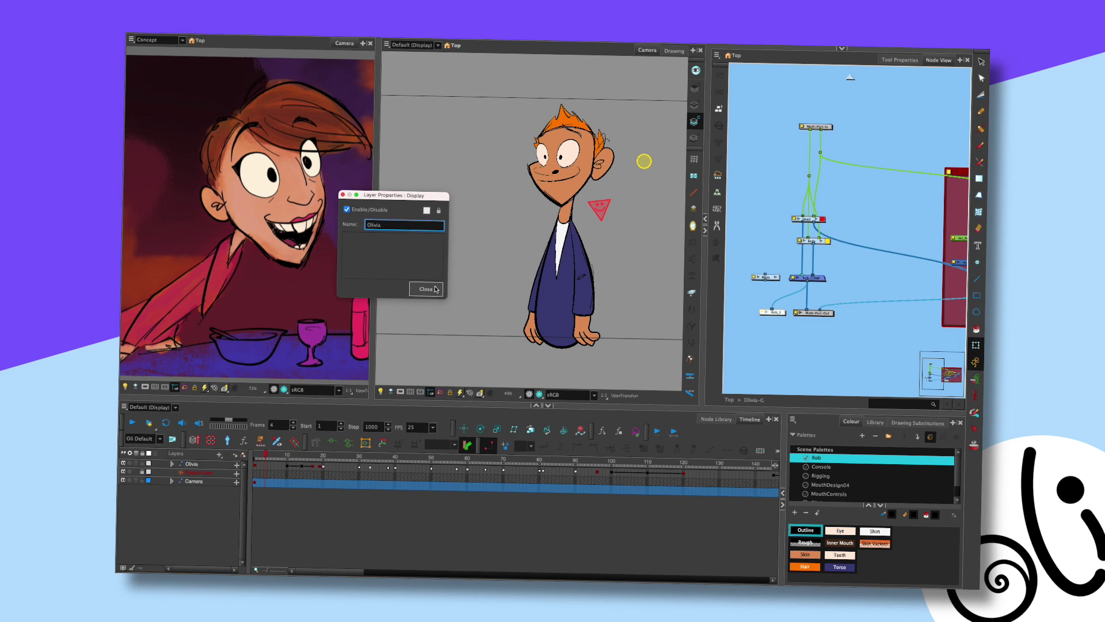
left_click(426, 288)
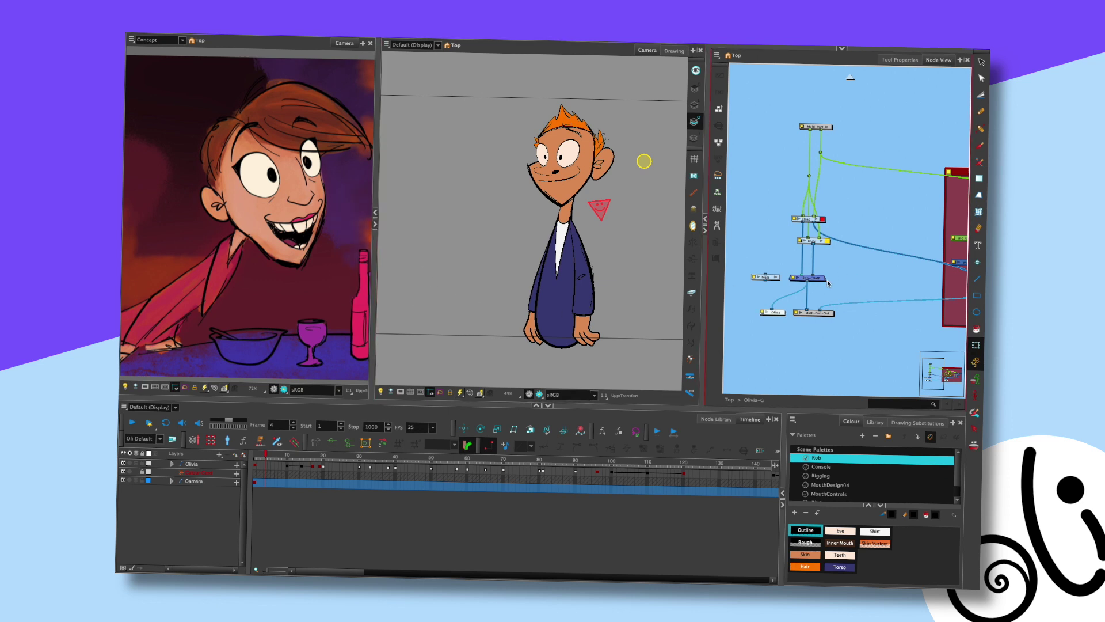
key("ctrl+s")
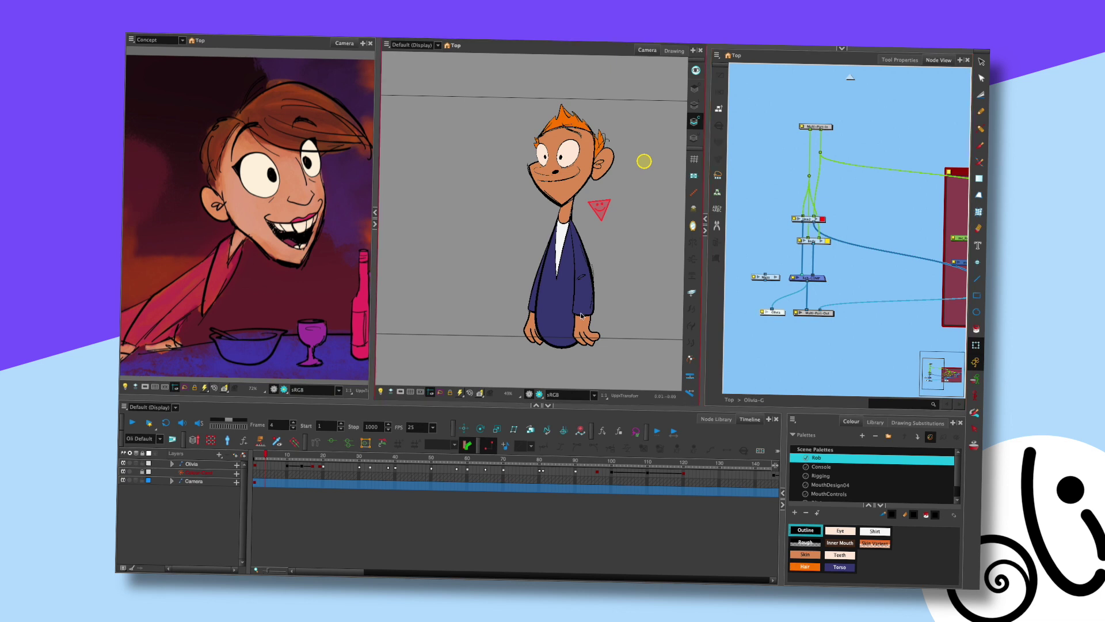
Expand the Olivia layer in the timeline to list the Olivia-G group and its child layers
left_click(209, 464)
right_click(212, 466)
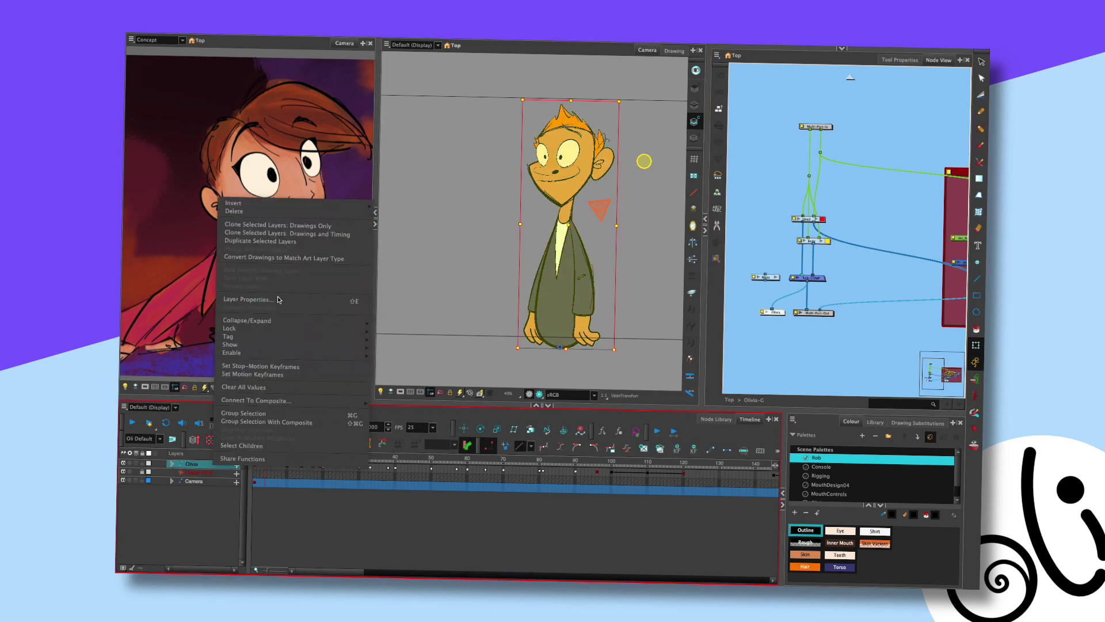
mouse_move(282, 323)
left_click(393, 335)
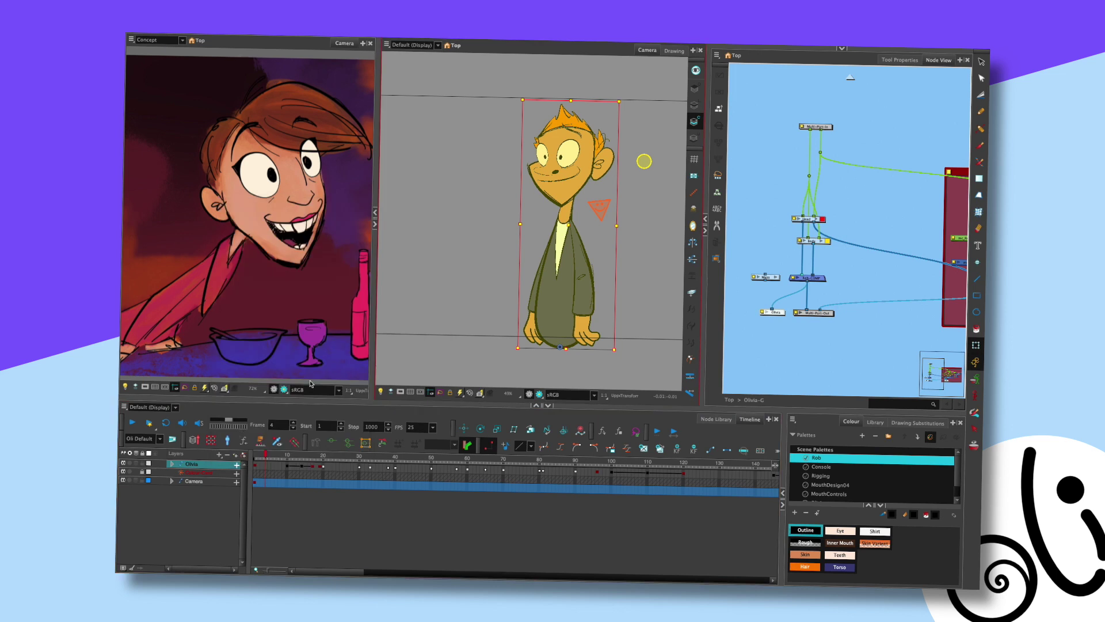
left_click(181, 473)
left_click(185, 477)
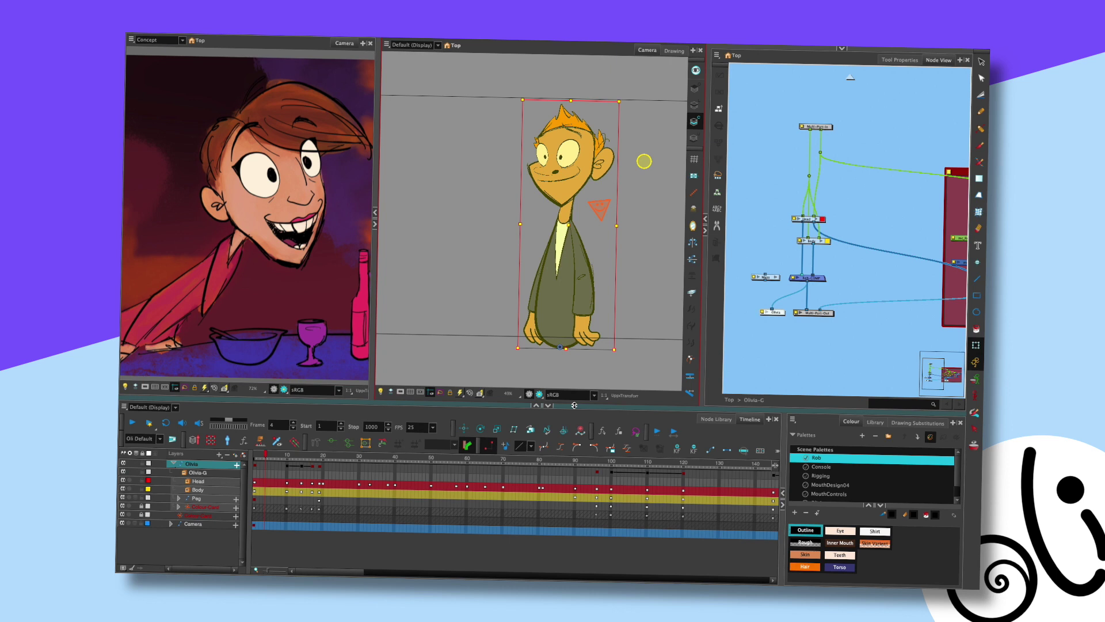
Rename the generic Peg at the head of the Controls backdrop as Controls
left_click(199, 498)
left_click(198, 499)
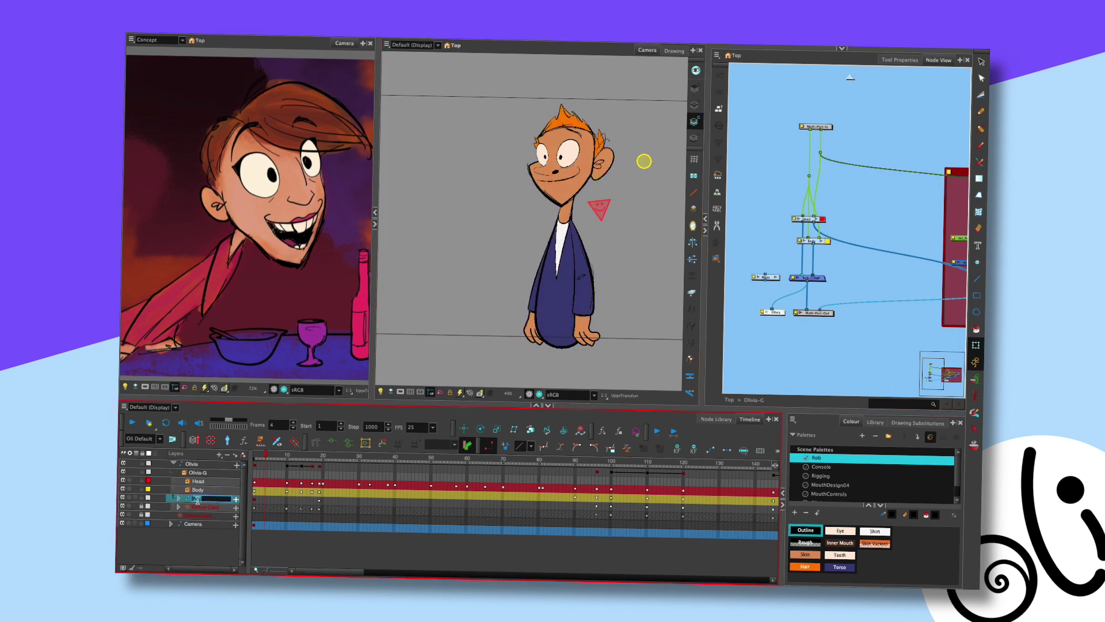
key("Return")
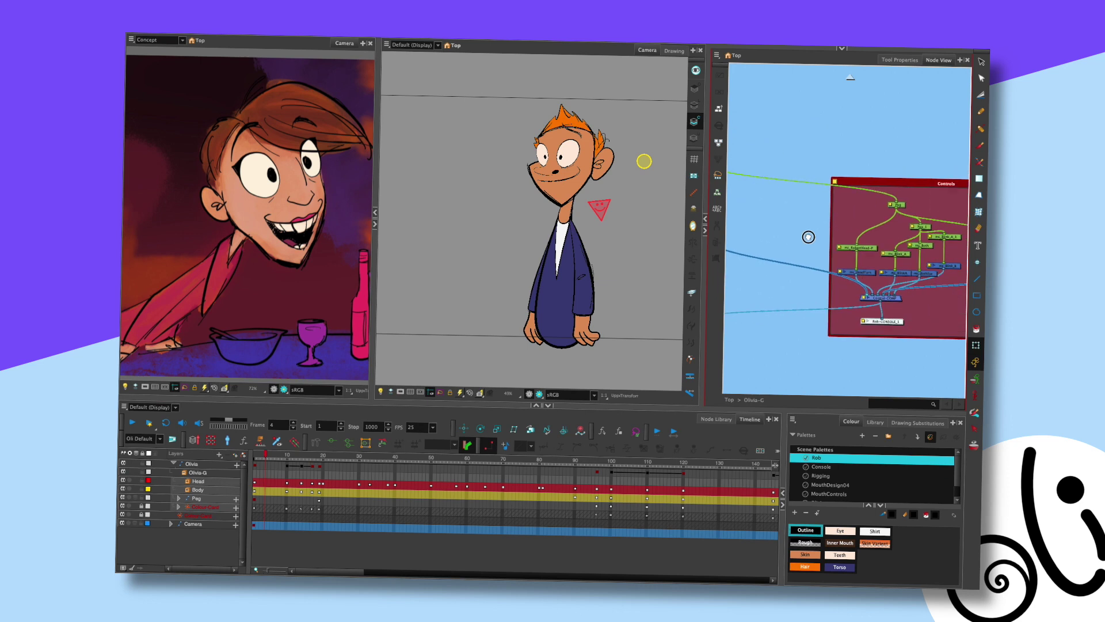
double_click(892, 208)
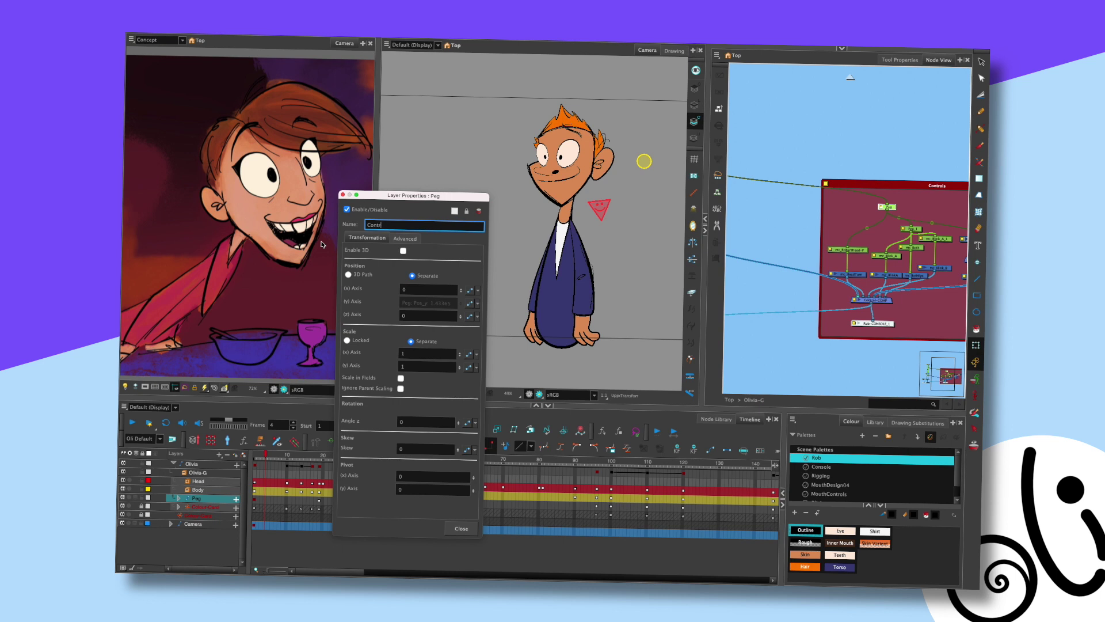
left_click(460, 528)
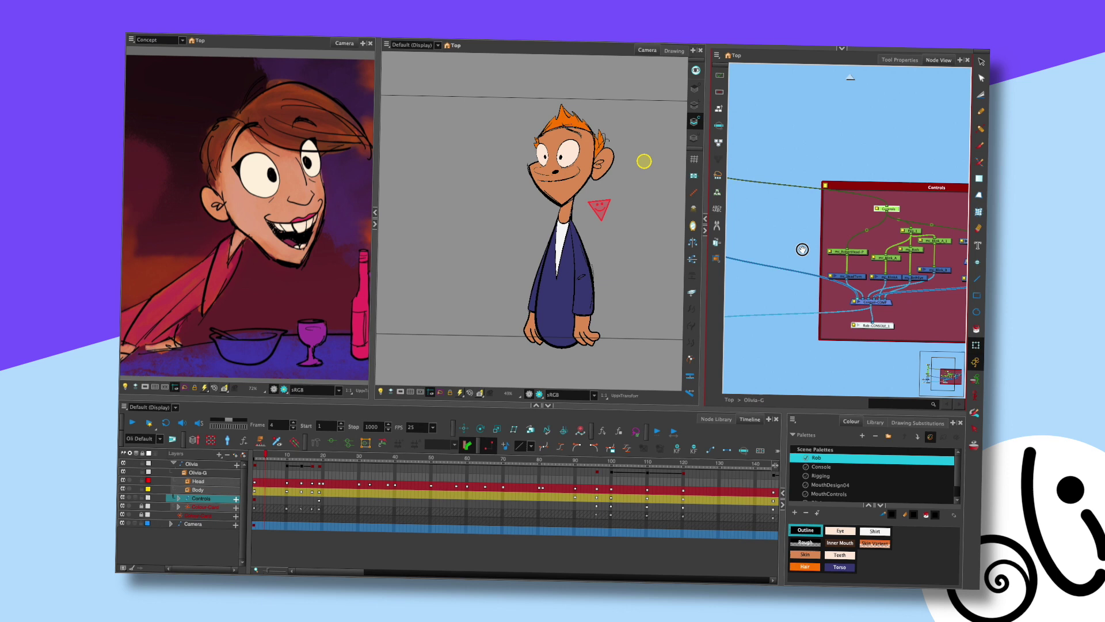
Return the timeline to frame 1 and rename the composite node below the Head and Body groups as Olivia-COMP
scroll(806, 242, "right", 2)
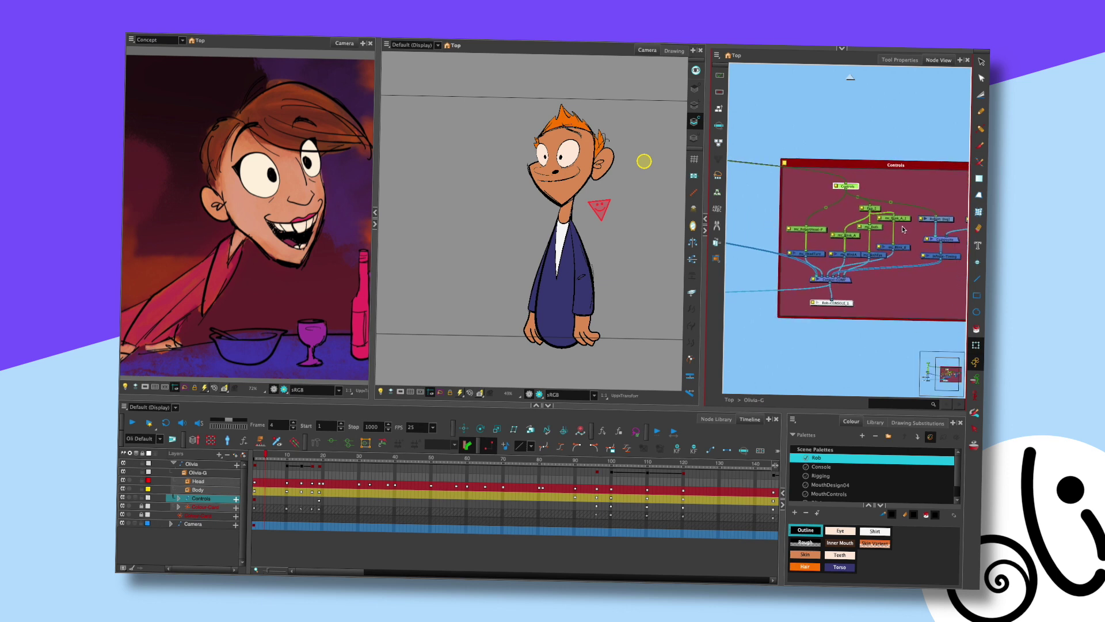
scroll(835, 247, "left", 3)
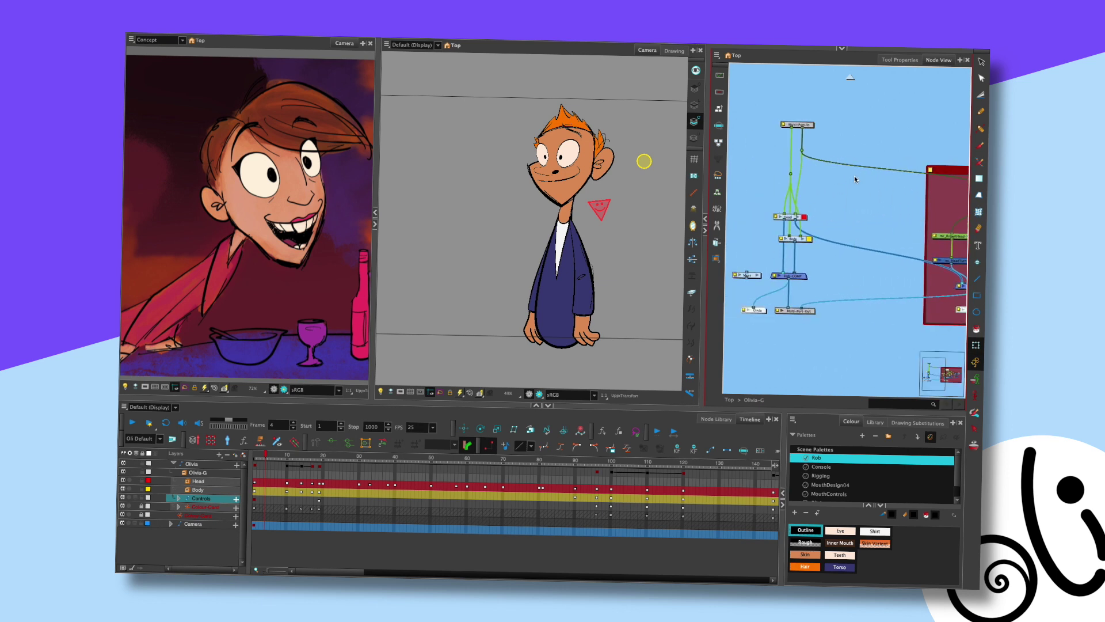
left_click_drag(264, 457, 253, 456)
scroll(868, 202, "left", 3)
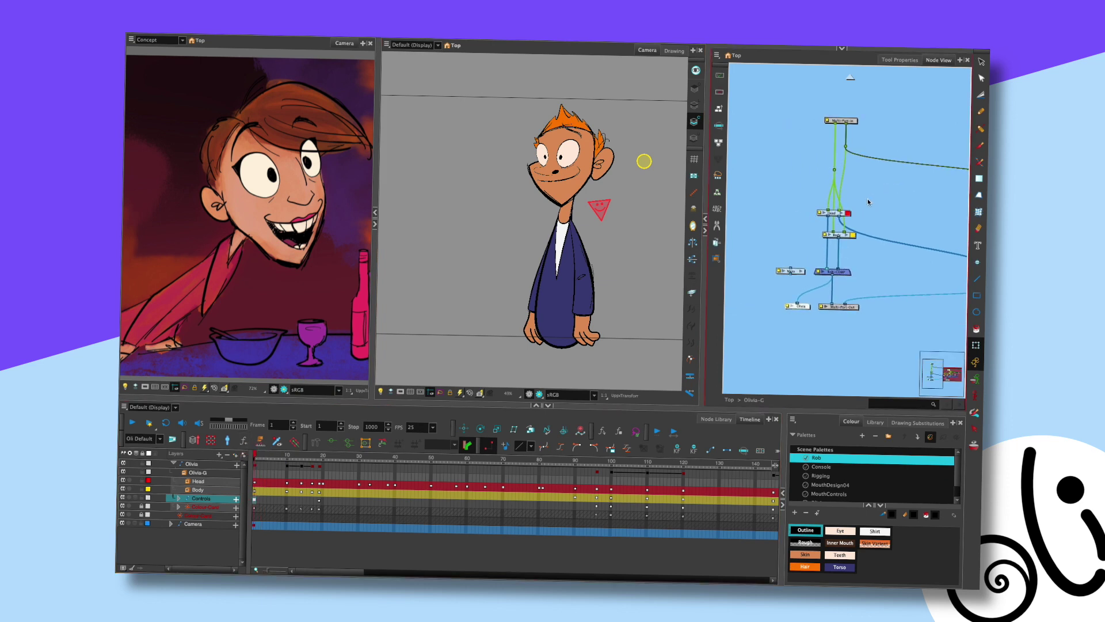
double_click(829, 272)
left_click(373, 225)
type("Olivia-COMP")
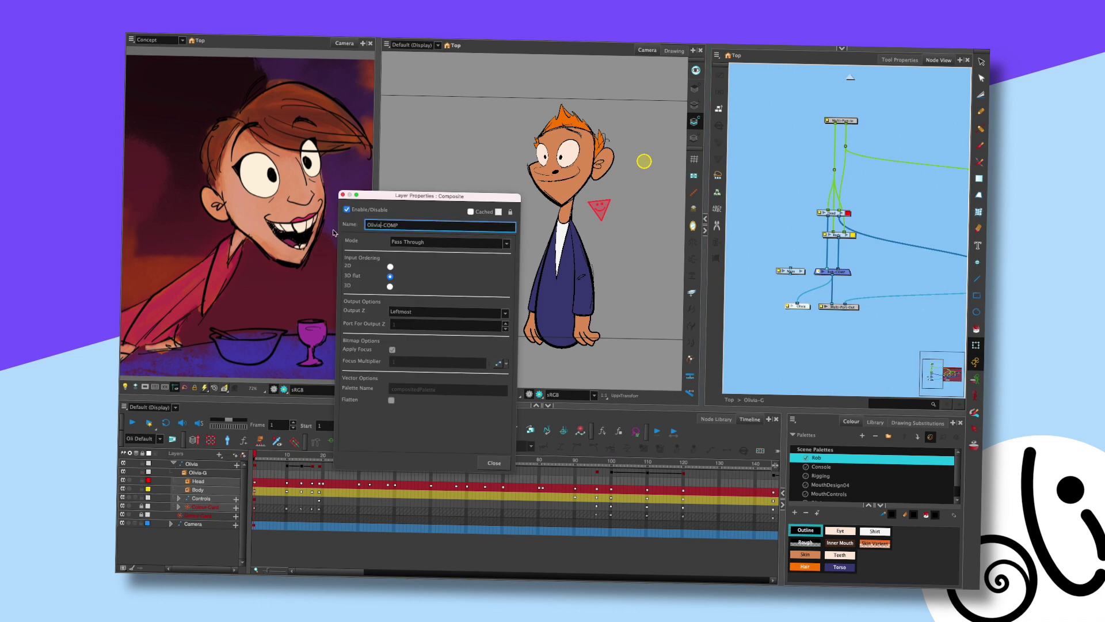
left_click(494, 463)
Place the Body group node beside the Head group node, level with it
left_click(851, 272)
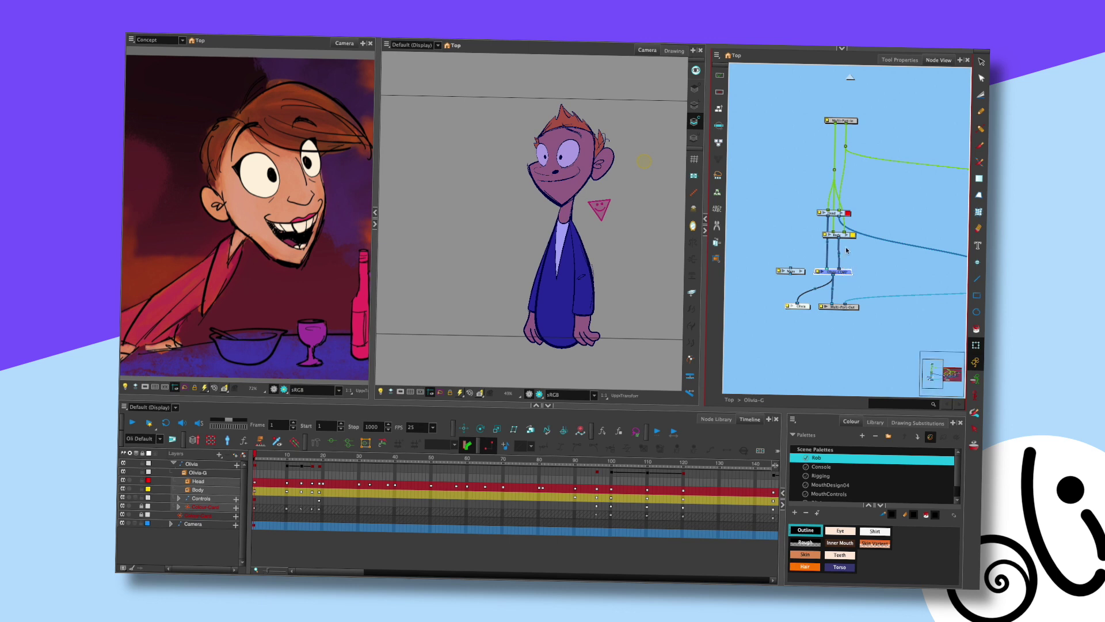
left_click_drag(845, 236, 873, 214)
left_click(858, 161)
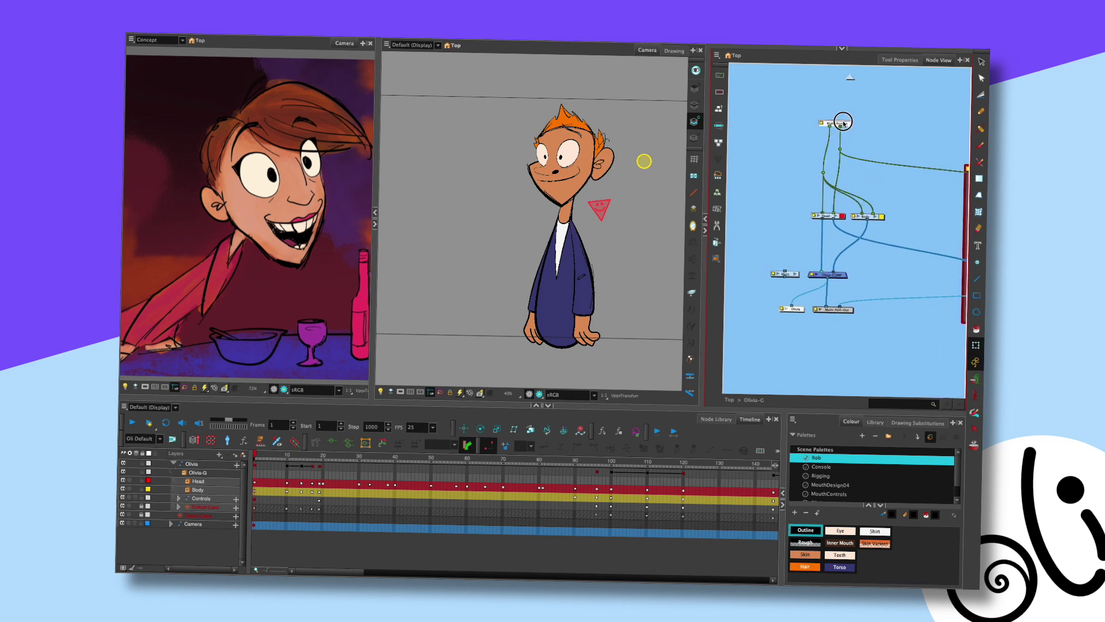
Examine the Arms and Torso networks inside the Body group, including the Multi-Port-In connections, and return to the Olivia-G group
left_click(876, 216)
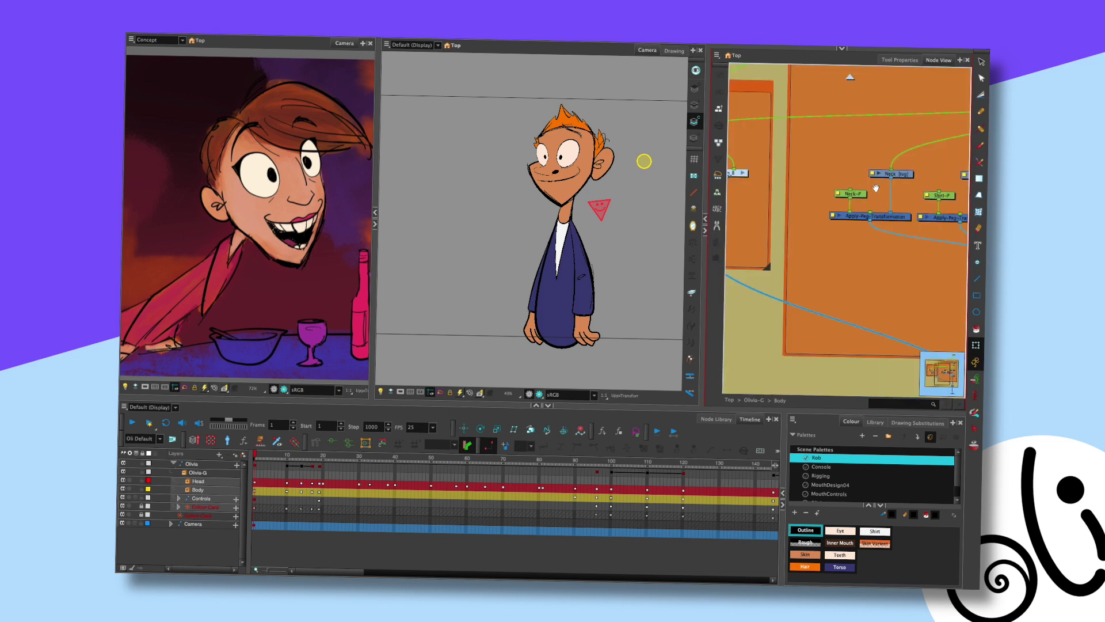
left_click_drag(831, 217, 846, 289)
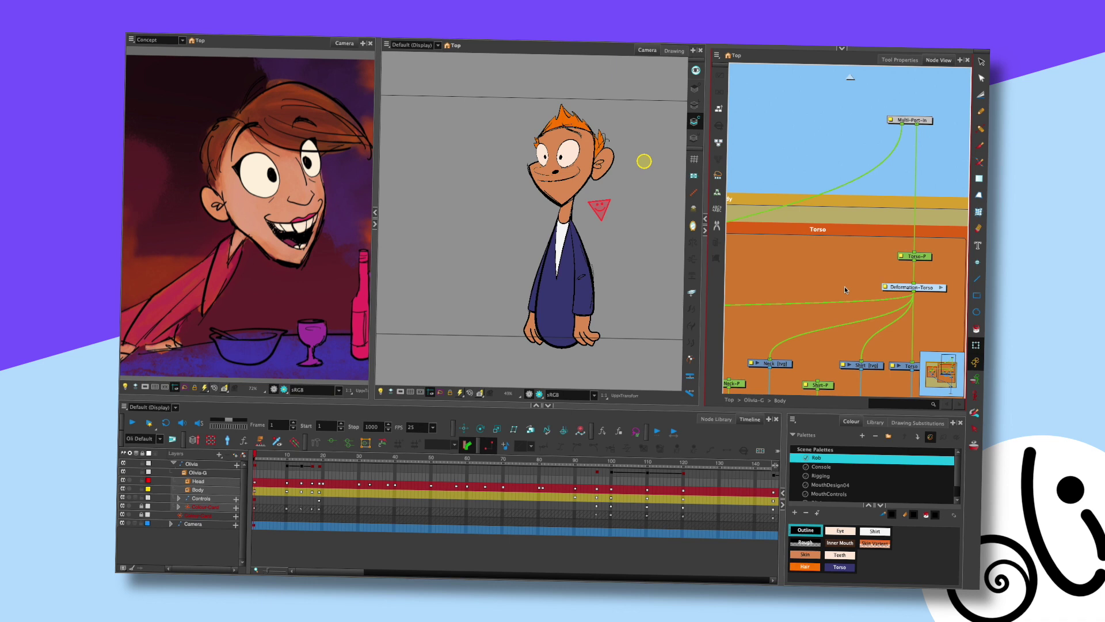
scroll(872, 233, "down", 2)
left_click_drag(786, 195, 871, 167)
scroll(869, 215, "down", 2)
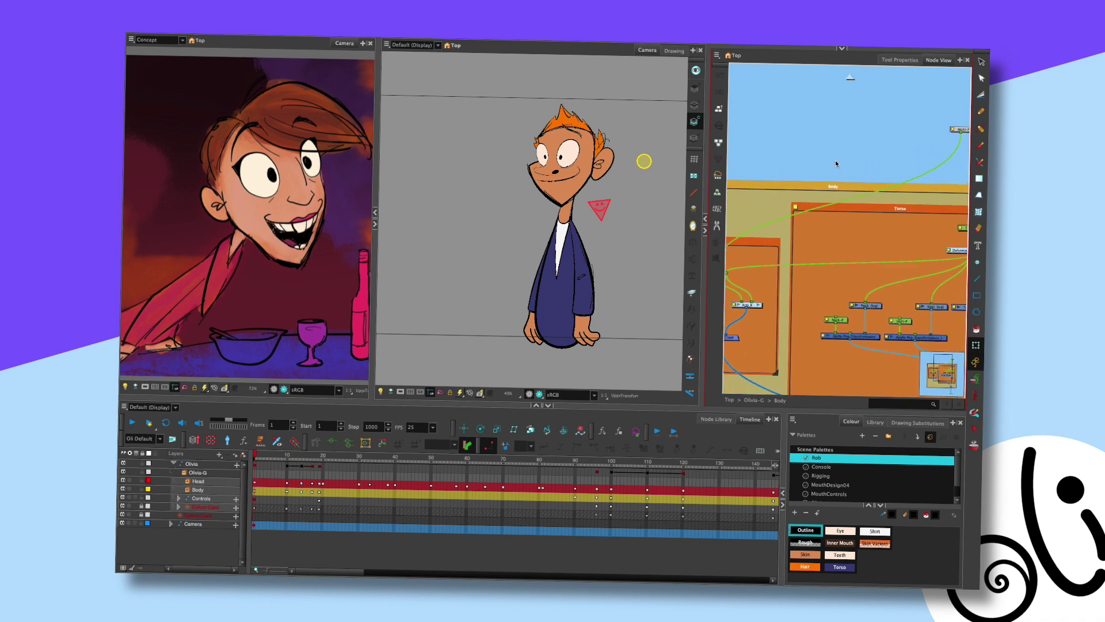
scroll(876, 185, "up", 2)
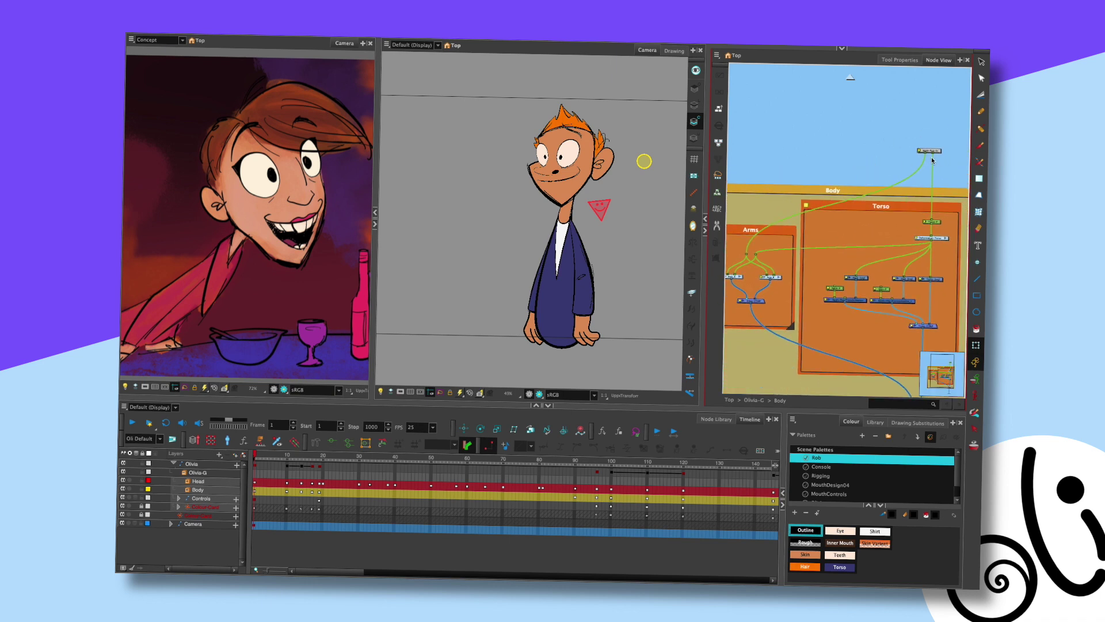
scroll(904, 167, "down", 2)
left_click_drag(950, 151, 762, 249)
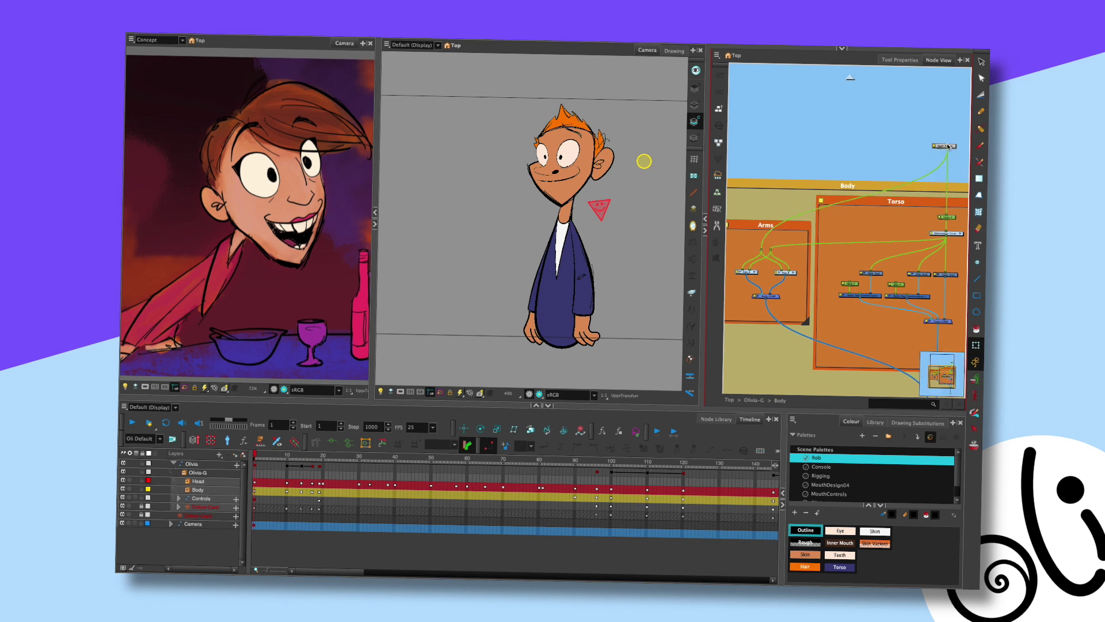
left_click(852, 81)
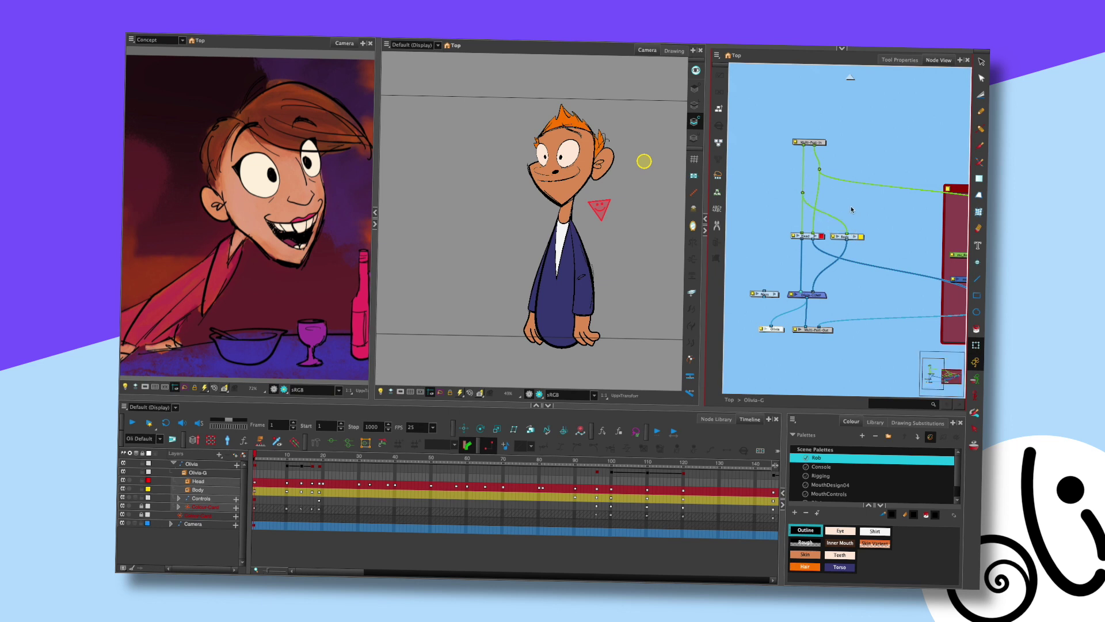
Align the cable waypoint below the Multi-Port-In node and move that node closer to the Head and Body groups
left_click_drag(813, 145, 813, 192)
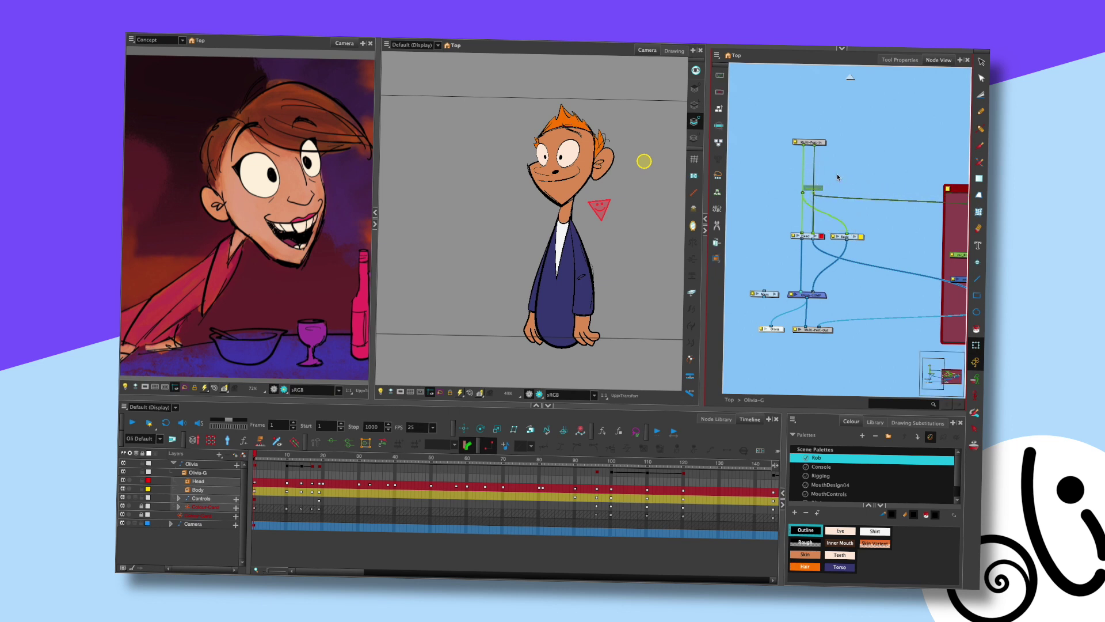
left_click_drag(810, 143, 810, 161)
left_click(788, 202)
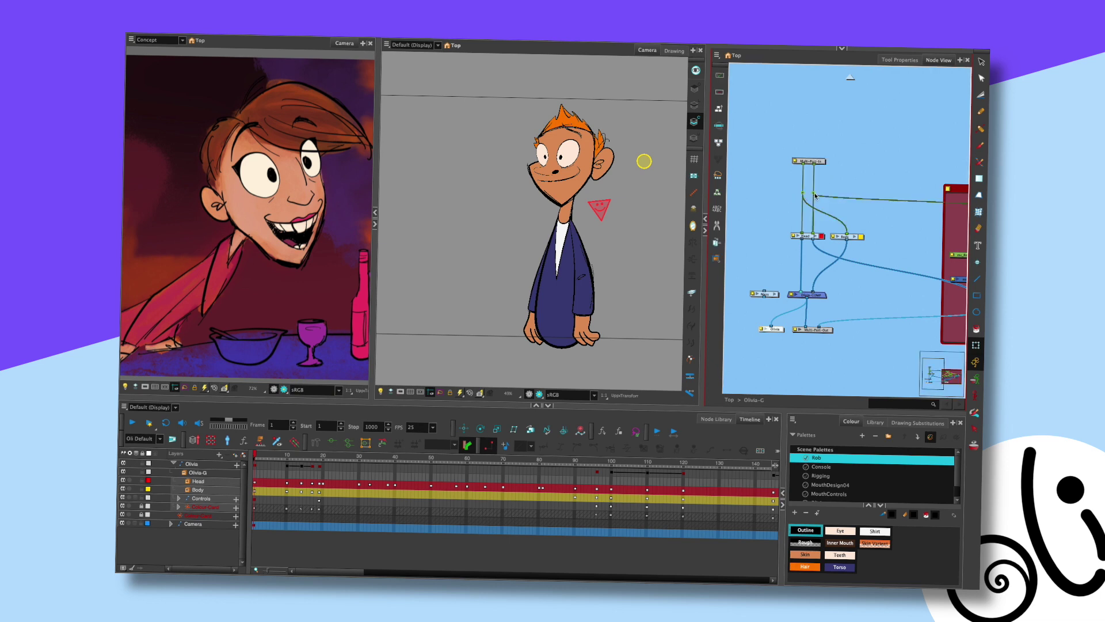
scroll(829, 199, "right", 3)
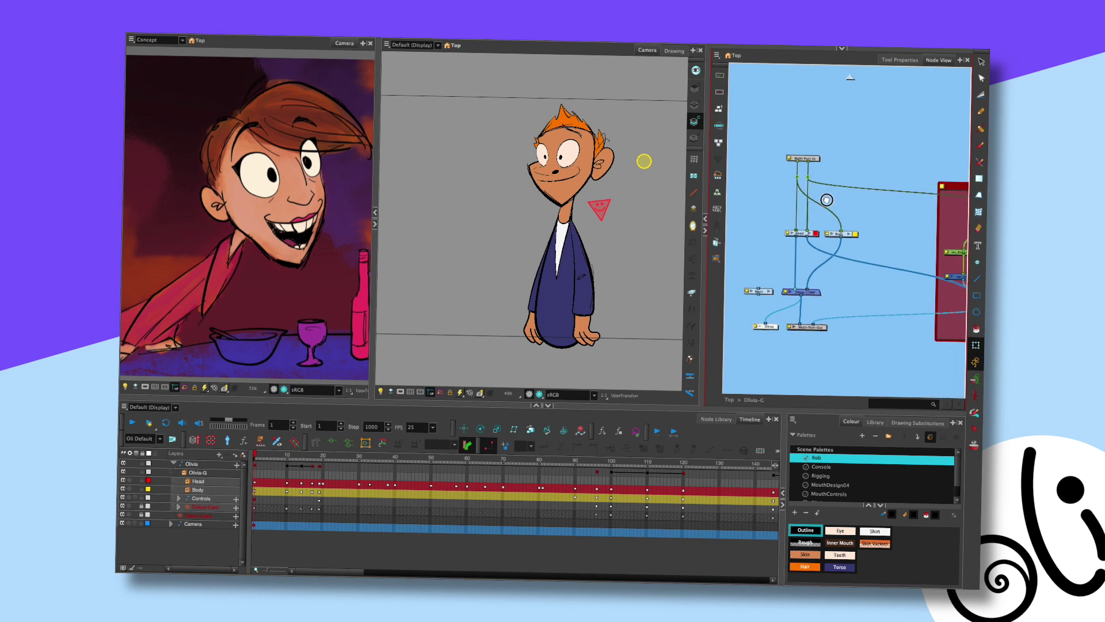
Save the scene with the tidied Olivia-G node network
scroll(800, 196, "up", 2)
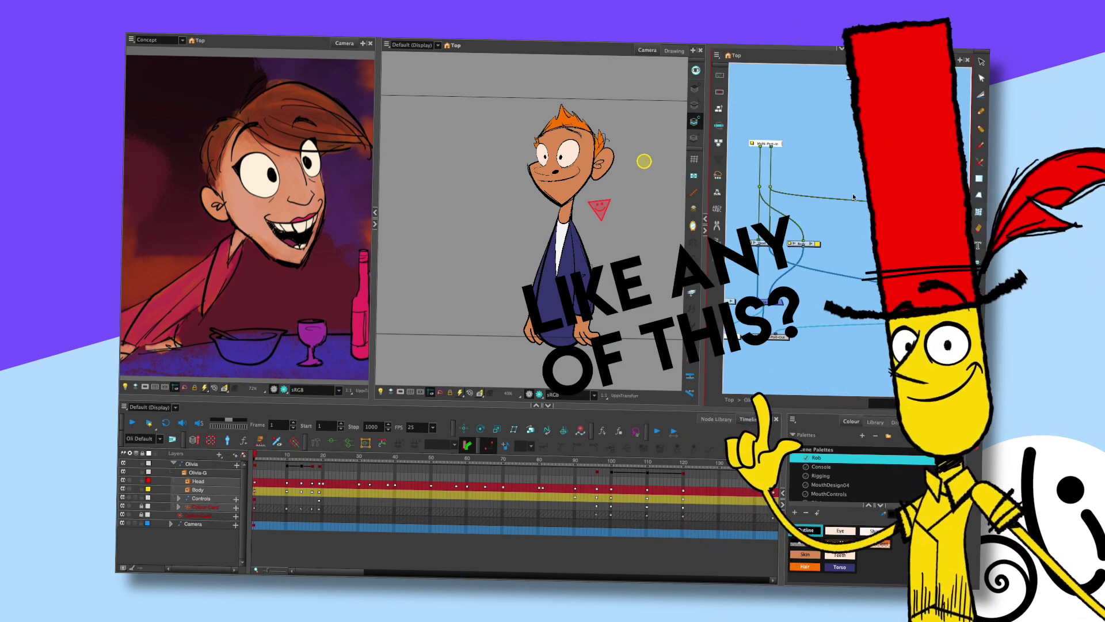
scroll(808, 222, "down", 2)
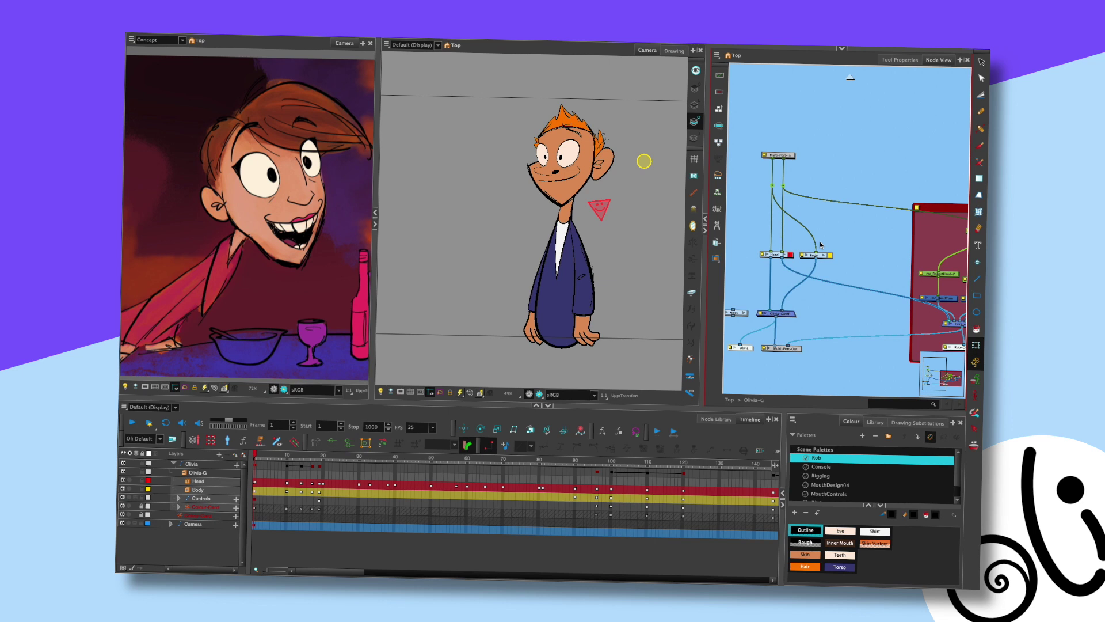
key("ctrl+s")
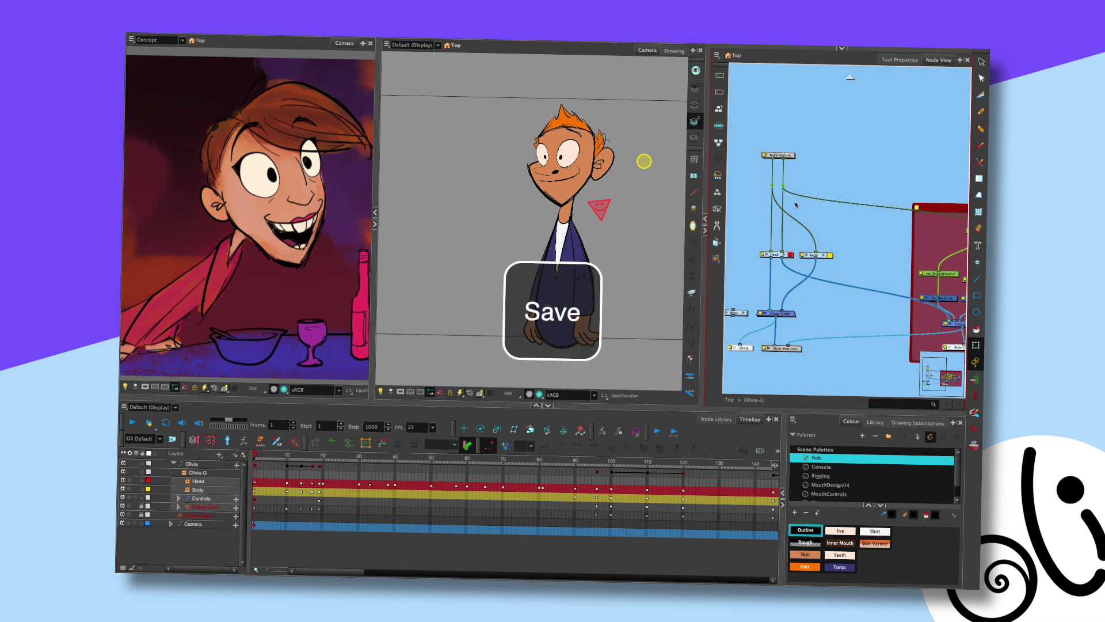
Select the cable waypoints below the Multi-Port-In node and inspect their connections to the Head, Body and Controls networks
left_click(784, 189)
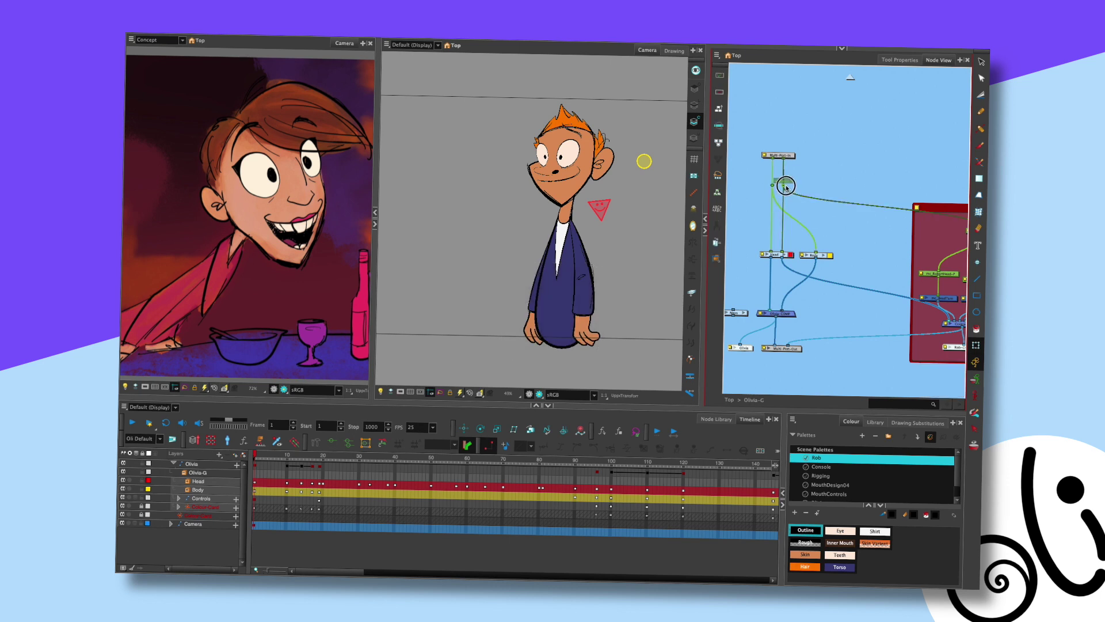
left_click_drag(839, 266, 826, 254)
scroll(825, 254, "down", 5)
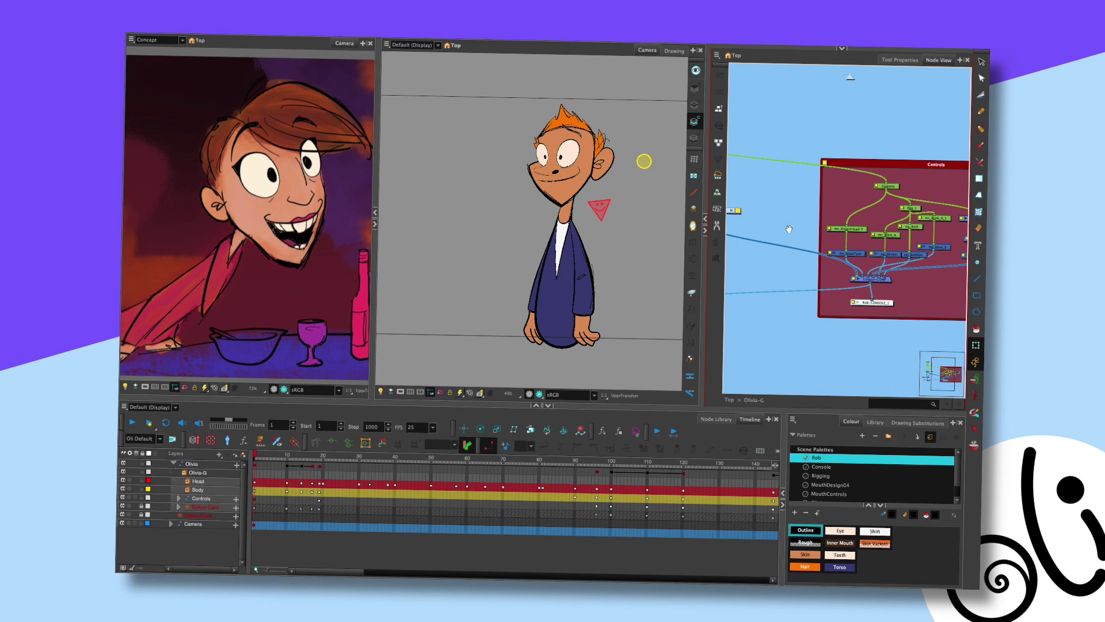
scroll(852, 219, "up", 5)
left_click_drag(863, 194, 901, 217)
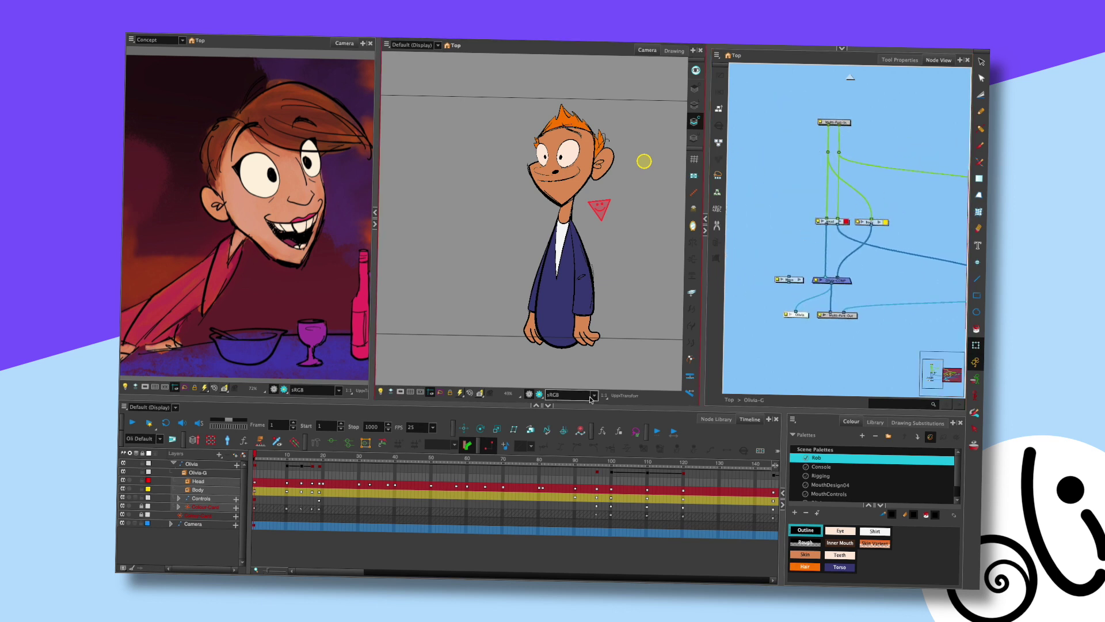
Enlarge the lower workspace area so the timeline and the full list of scene palettes have more room
left_click_drag(591, 406, 585, 396)
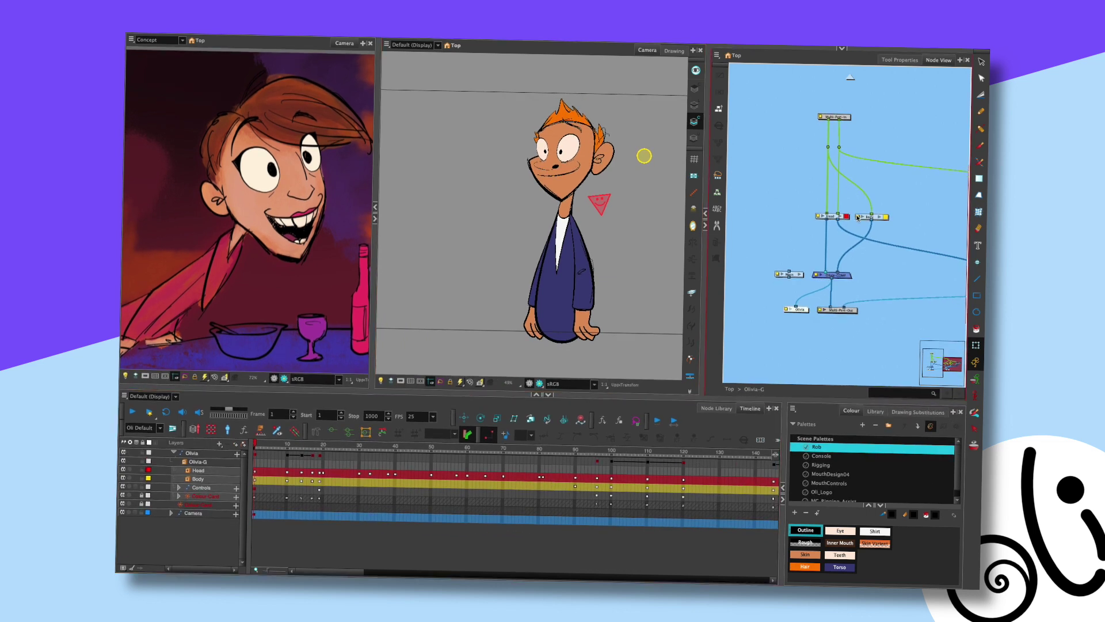
scroll(622, 244, "up", 1)
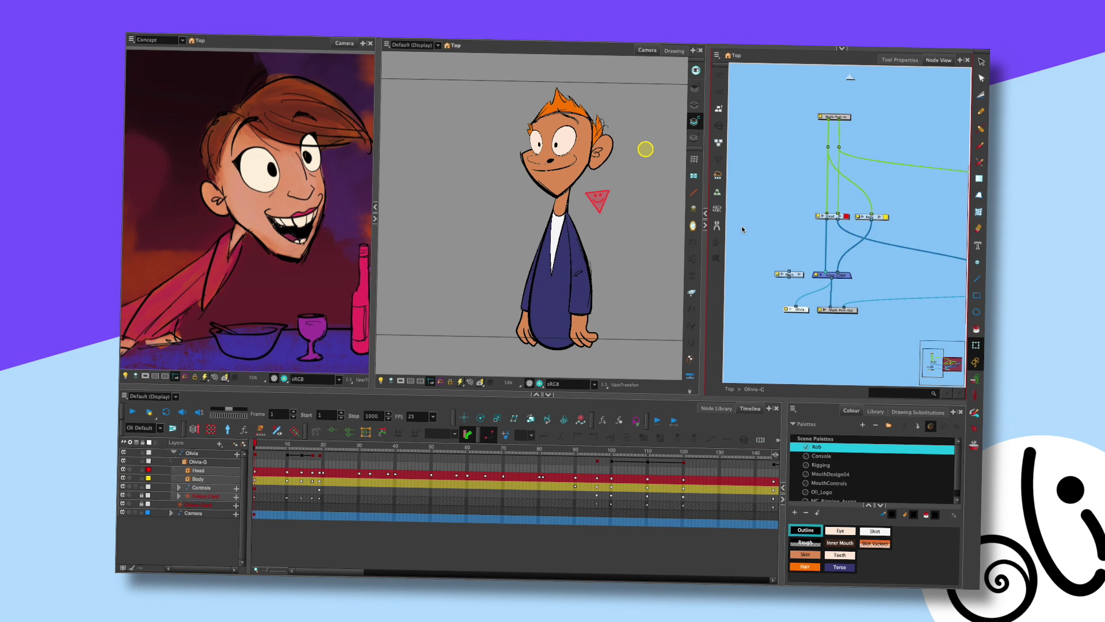
left_click_drag(837, 399, 837, 361)
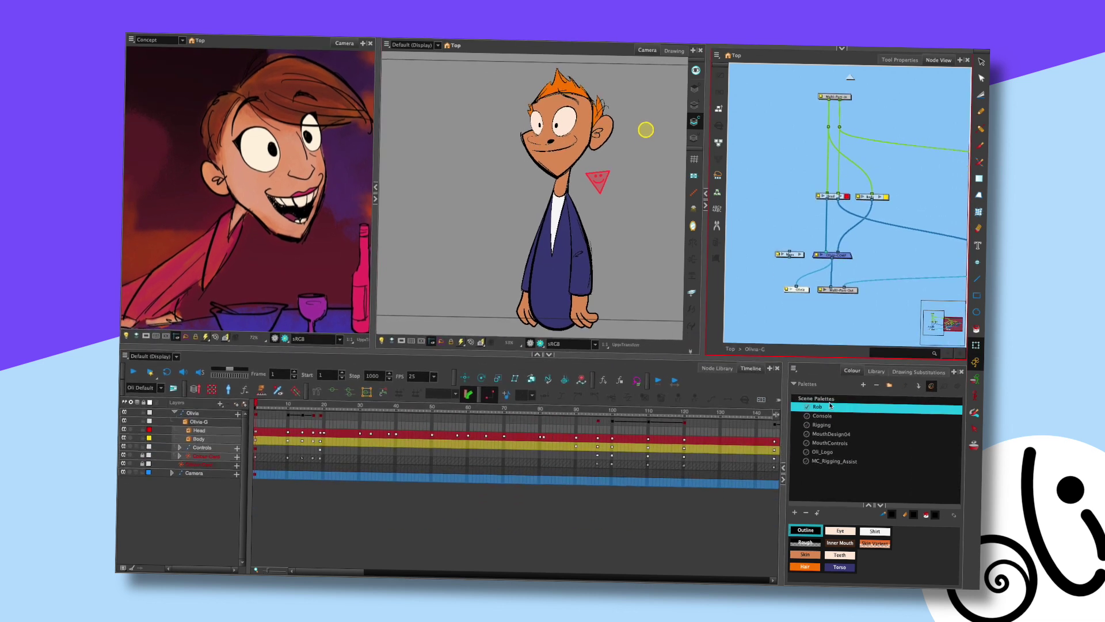
Look through the MouthDesign04, MouthControls and Rigging palettes and go back to the Rob palette
left_click(841, 436)
left_click(841, 443)
left_click(840, 435)
left_click(842, 443)
left_click(833, 426)
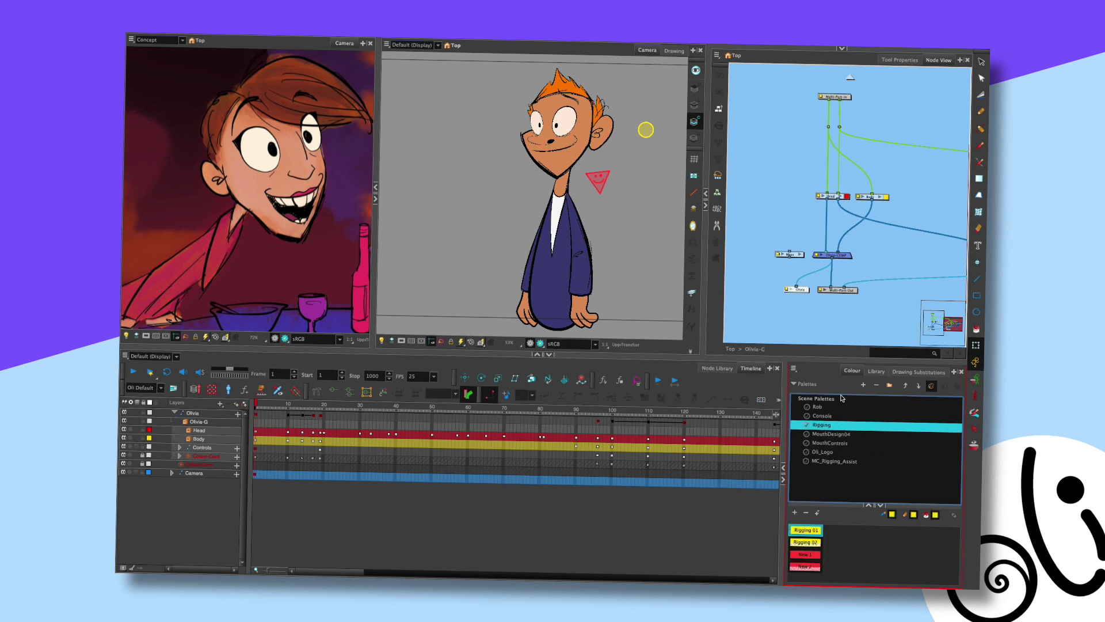
left_click(829, 407)
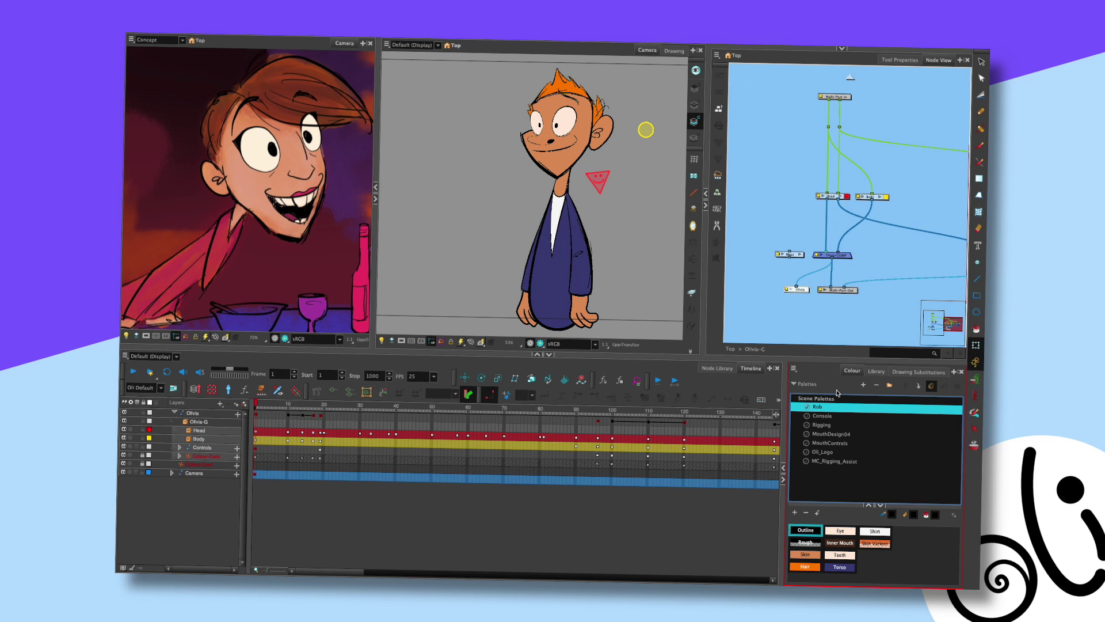
Create a new colour palette named Olivia
left_click(863, 385)
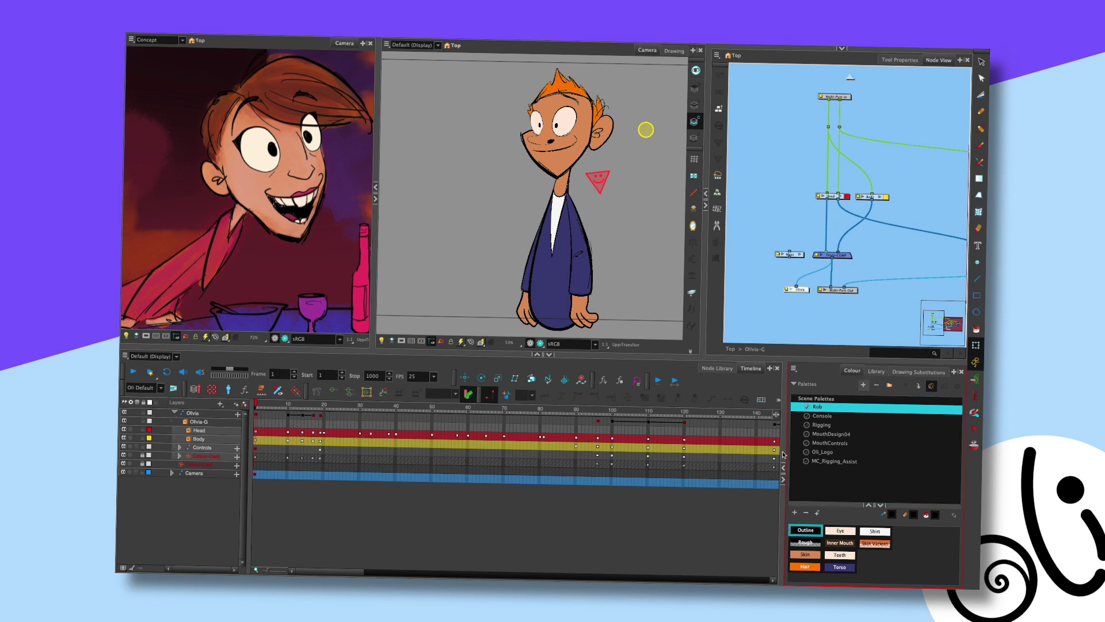
key("BackSpace")
key("BackSpace")
type("Olivi")
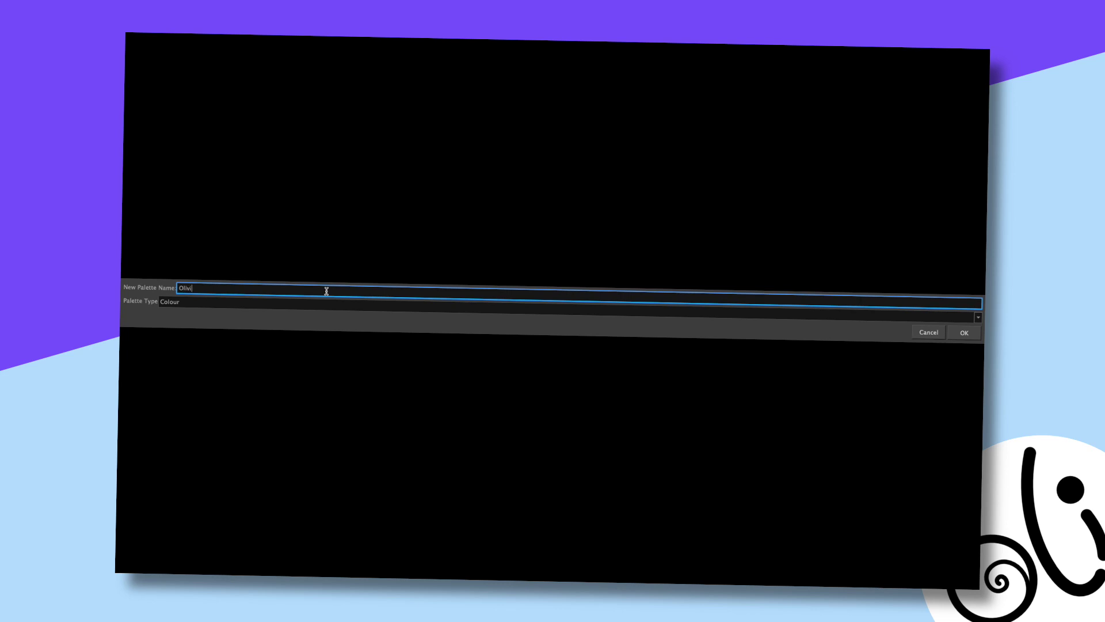
key("Return")
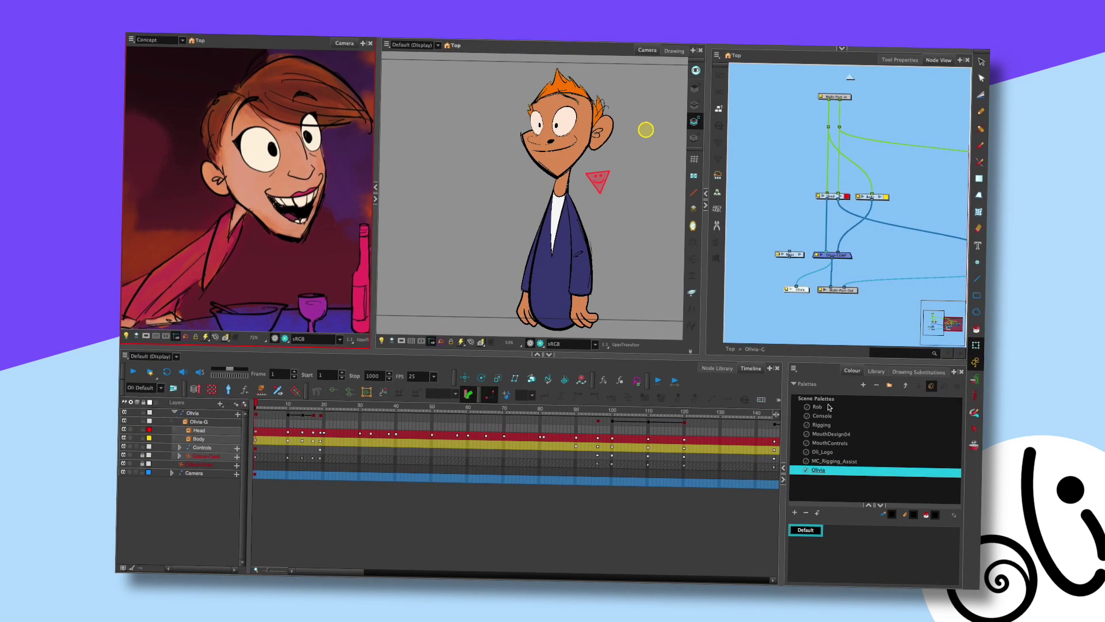
Try to copy the Outline colour from the Rob palette and reselect the Olivia palette
left_click(832, 470)
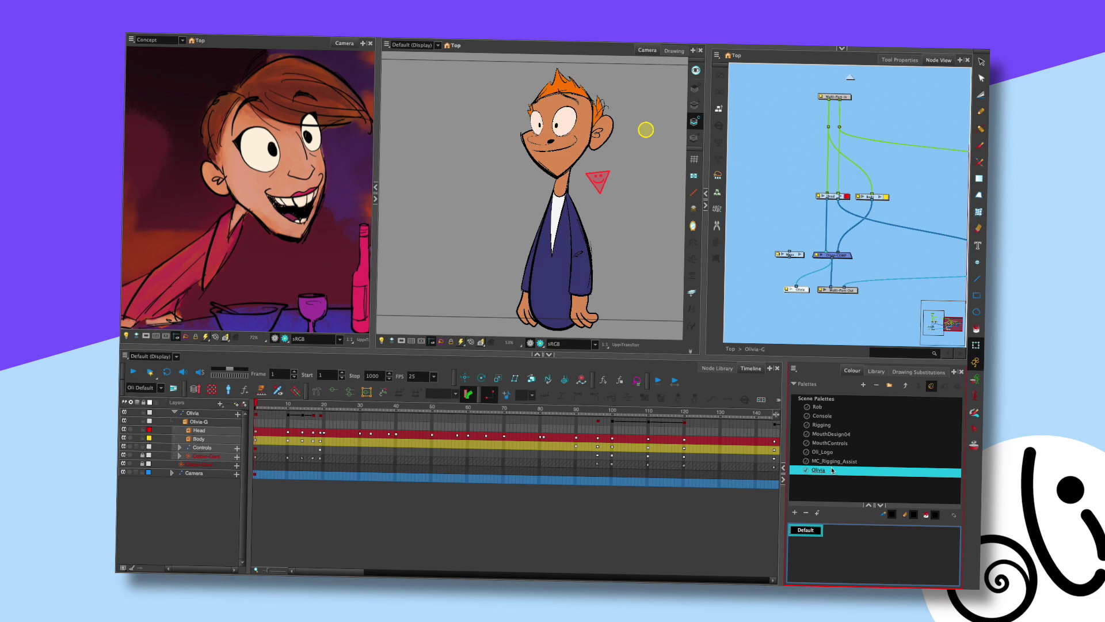
left_click(822, 410)
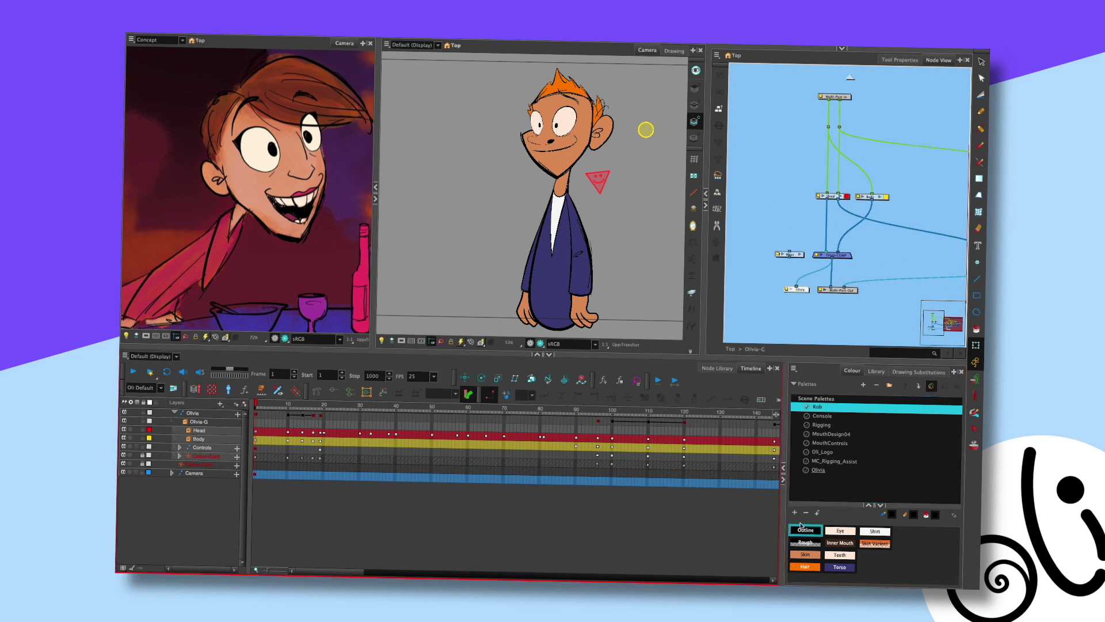
right_click(819, 532)
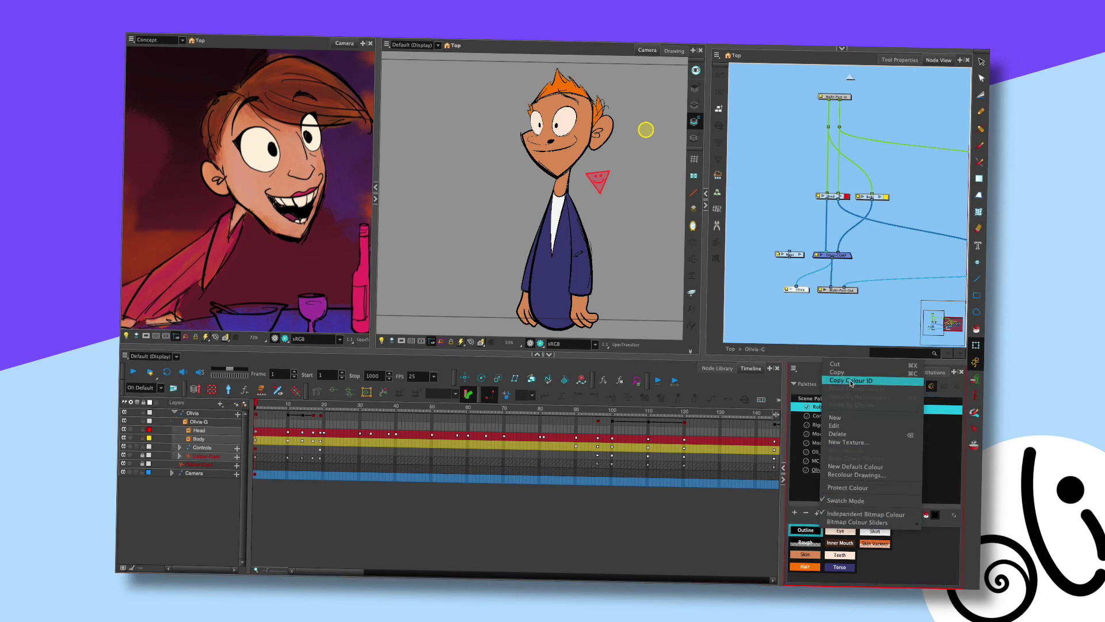
key("Escape")
left_click(820, 470)
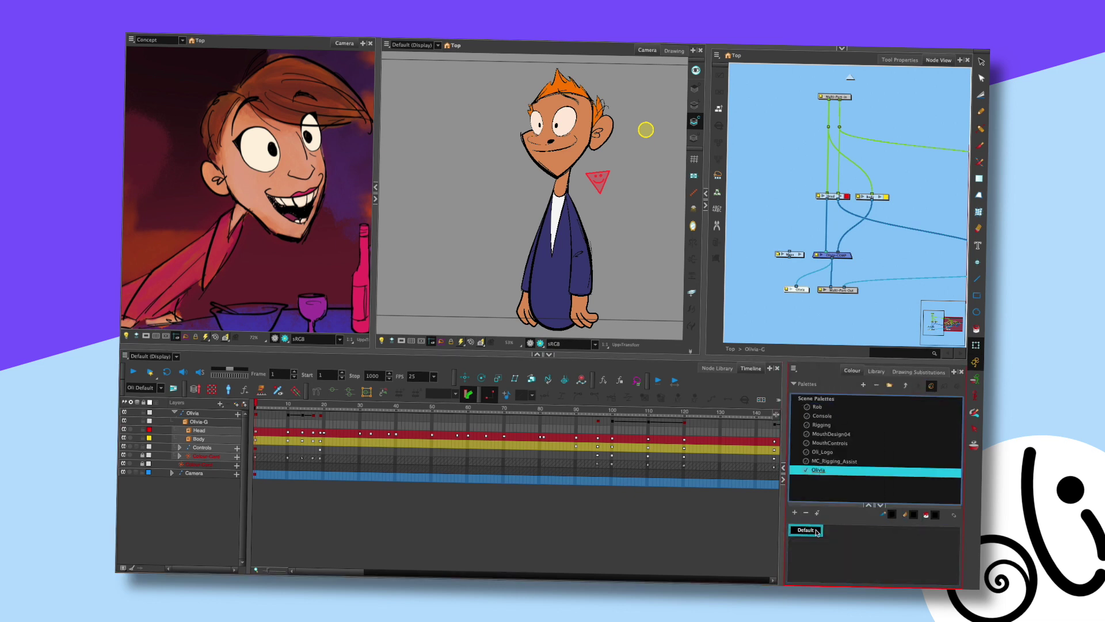
Try to find a paste option for the colour in the Olivia palette, using the Default swatch and the empty swatch area
right_click(817, 532)
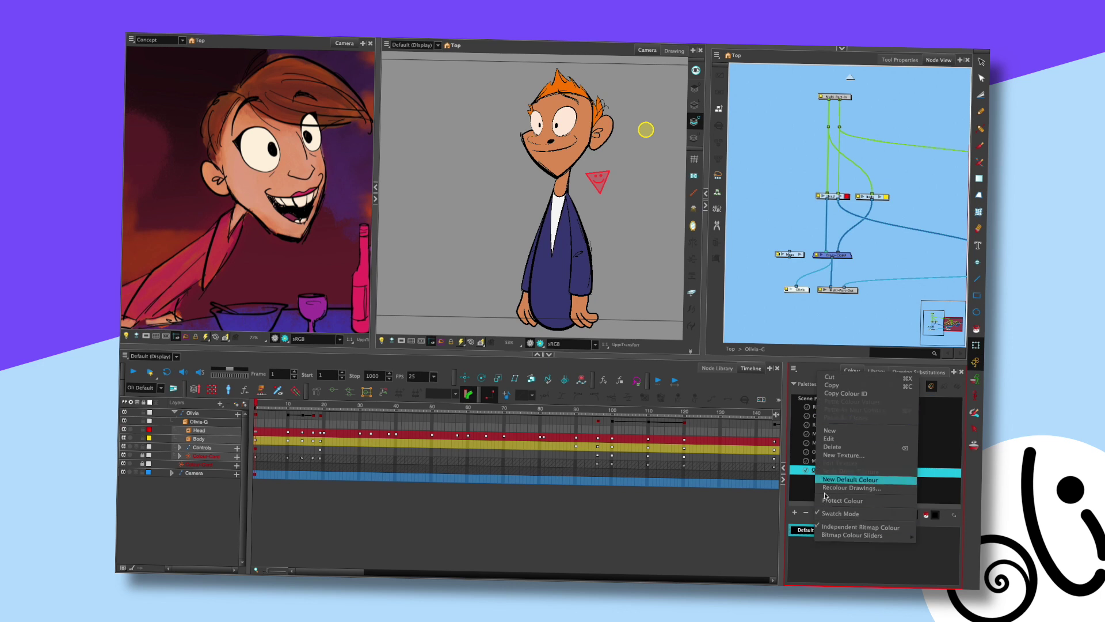
left_click(817, 533)
right_click(817, 533)
left_click(816, 547)
right_click(815, 547)
left_click(814, 549)
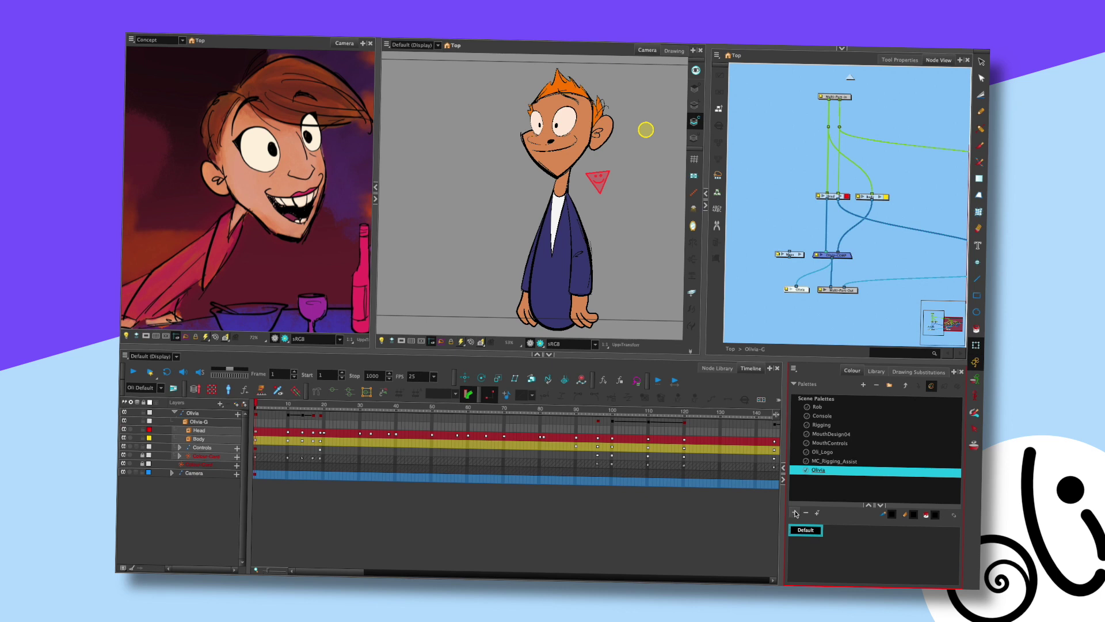
right_click(815, 545)
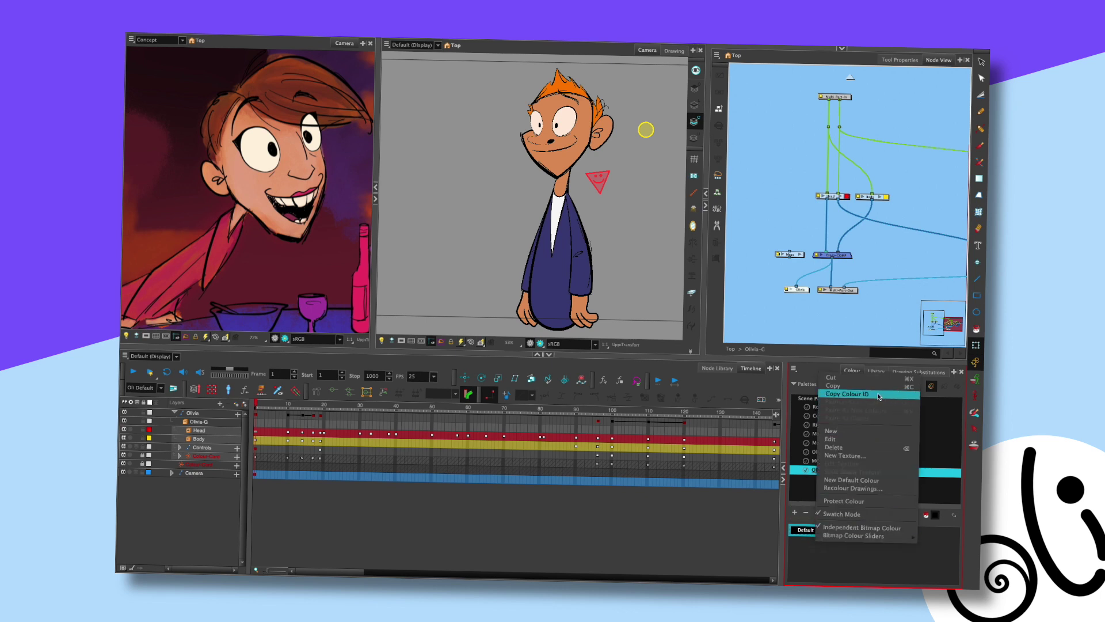
left_click(819, 553)
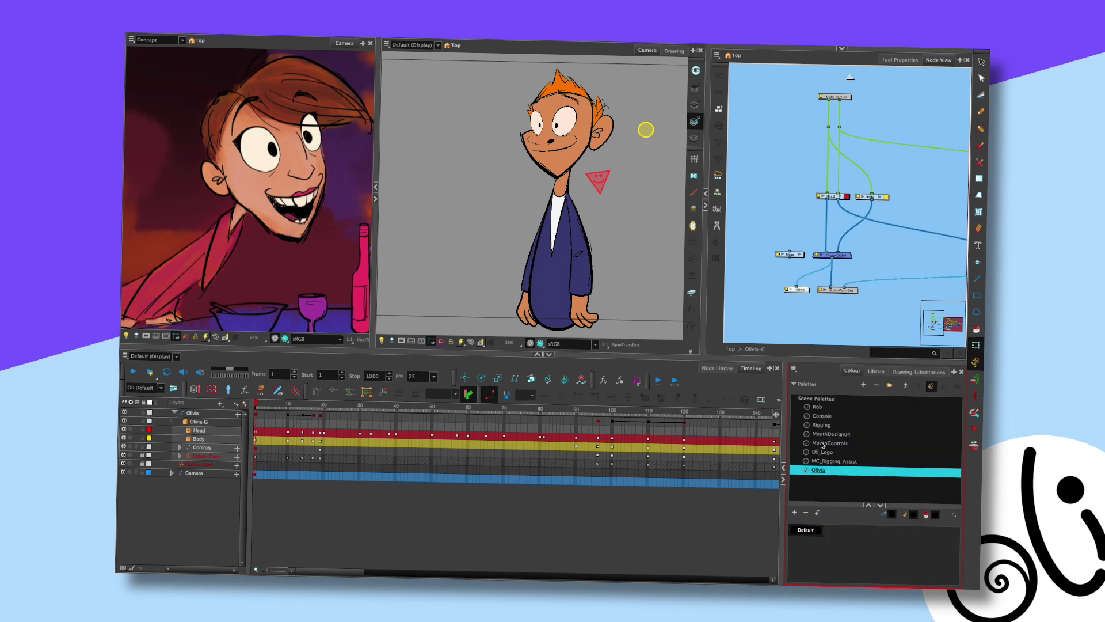
Try to paste the colour into the Olivia palette as a new colour or as a clone
right_click(825, 536)
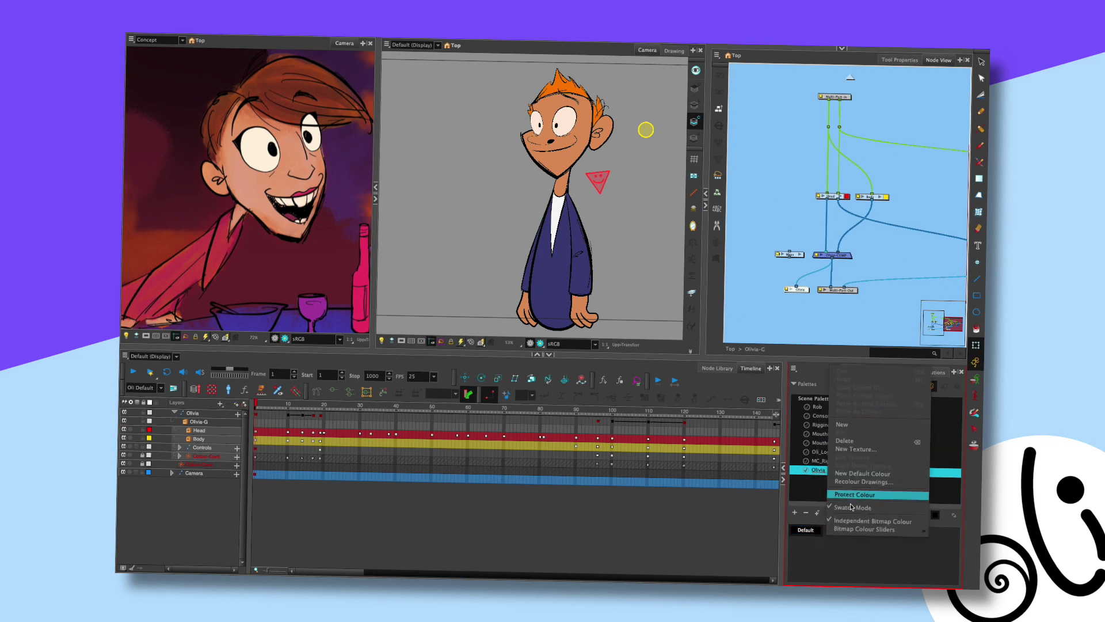
left_click(855, 548)
right_click(839, 471)
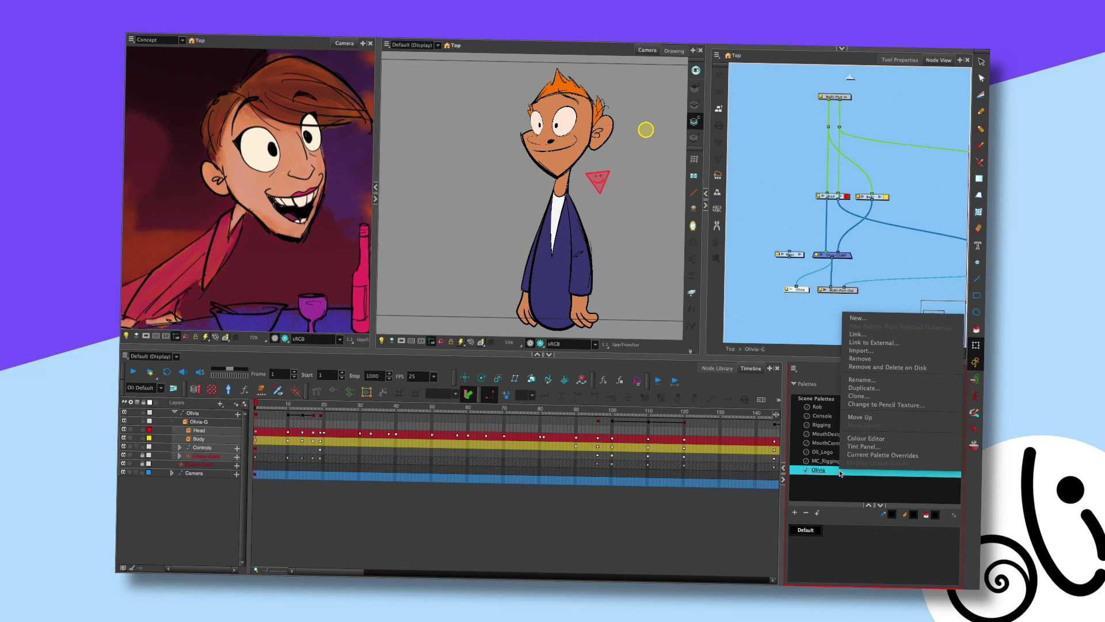
left_click(837, 472)
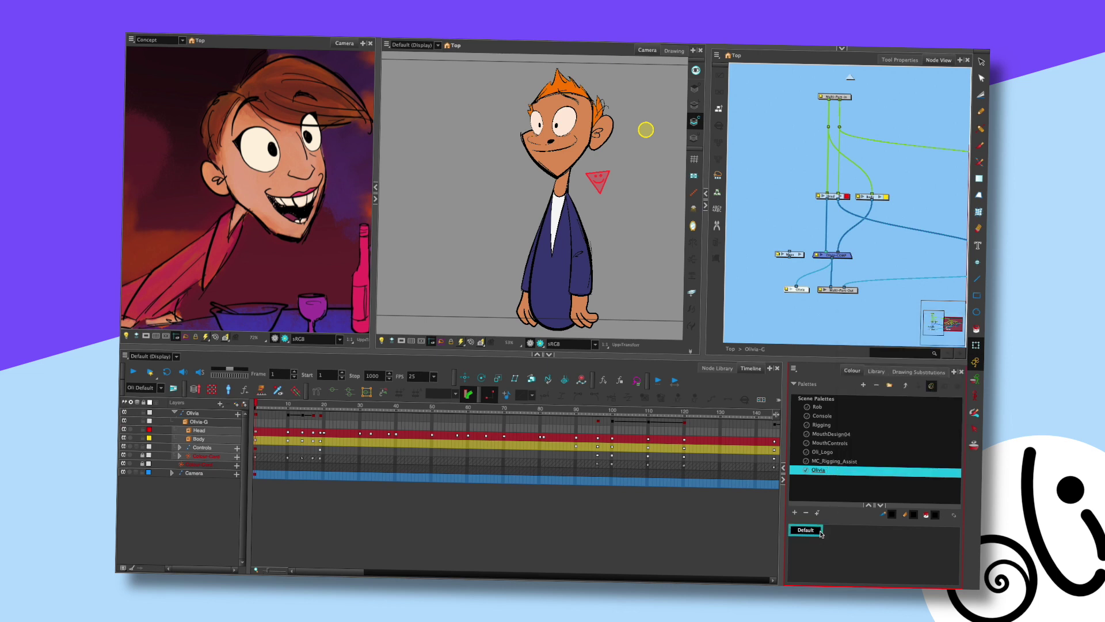
right_click(821, 529)
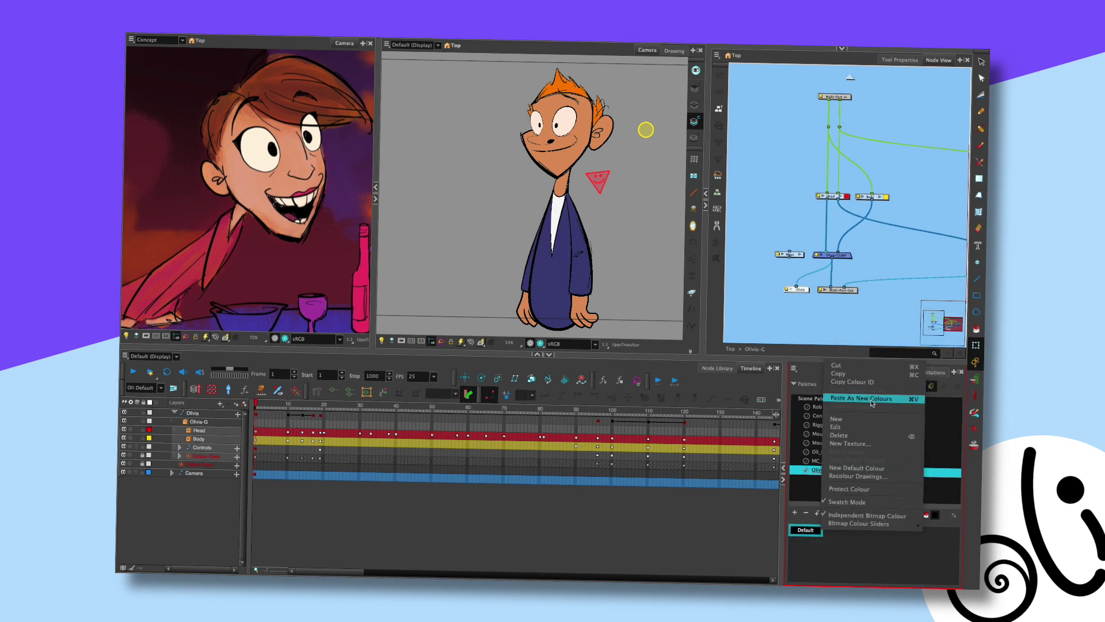
left_click(844, 554)
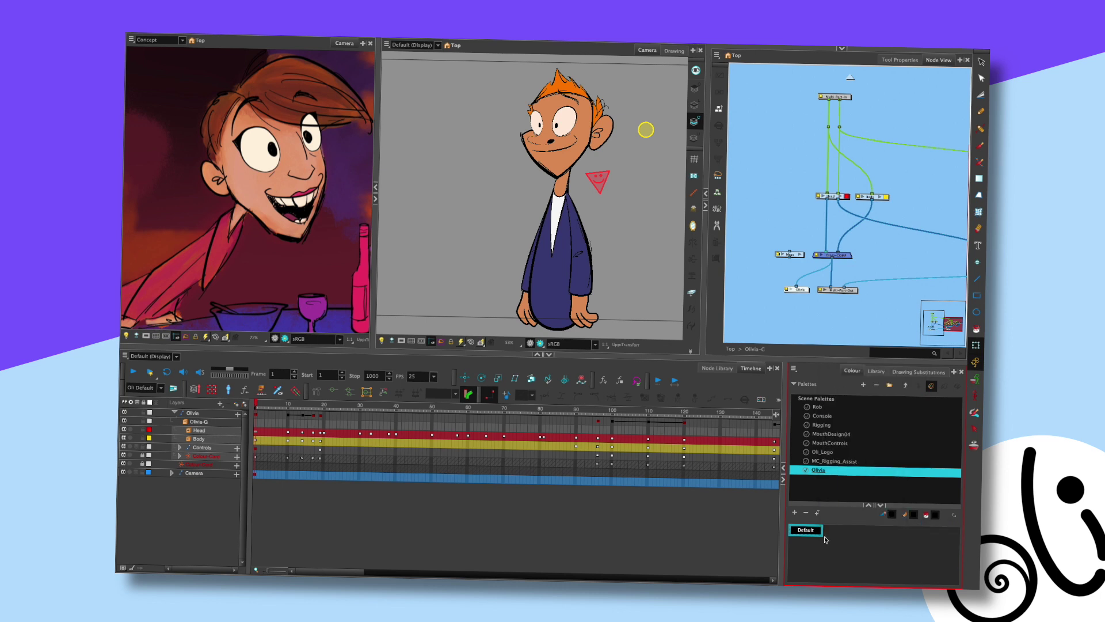
right_click(828, 536)
left_click(831, 551)
right_click(831, 550)
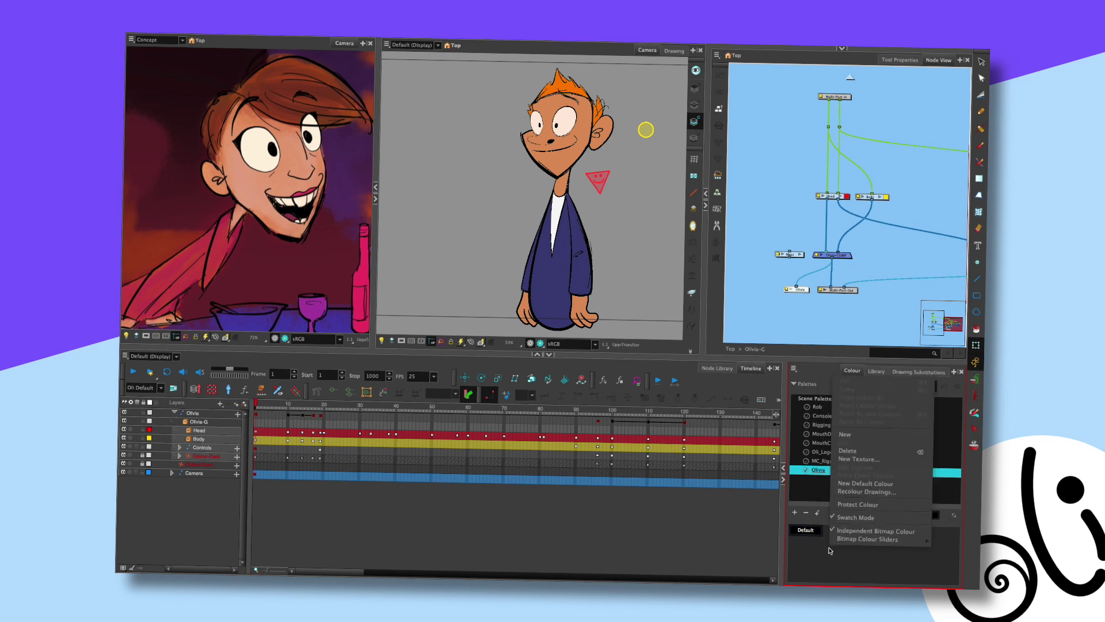
left_click(830, 552)
left_click(823, 384)
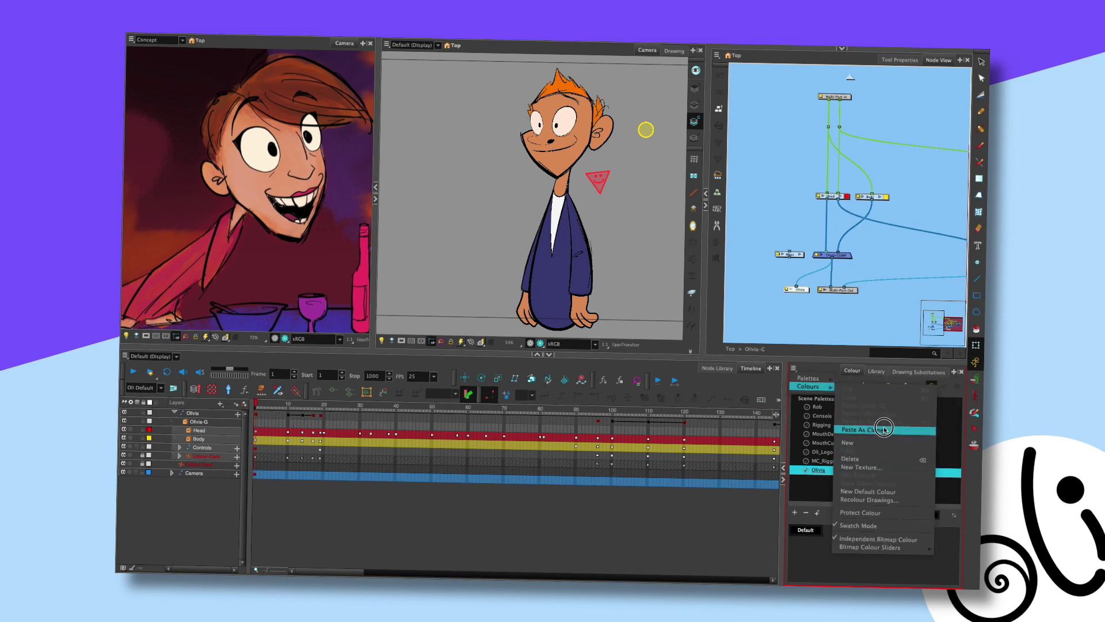
Copy the Outline colour from the Rob palette
left_click(826, 409)
left_click(830, 408)
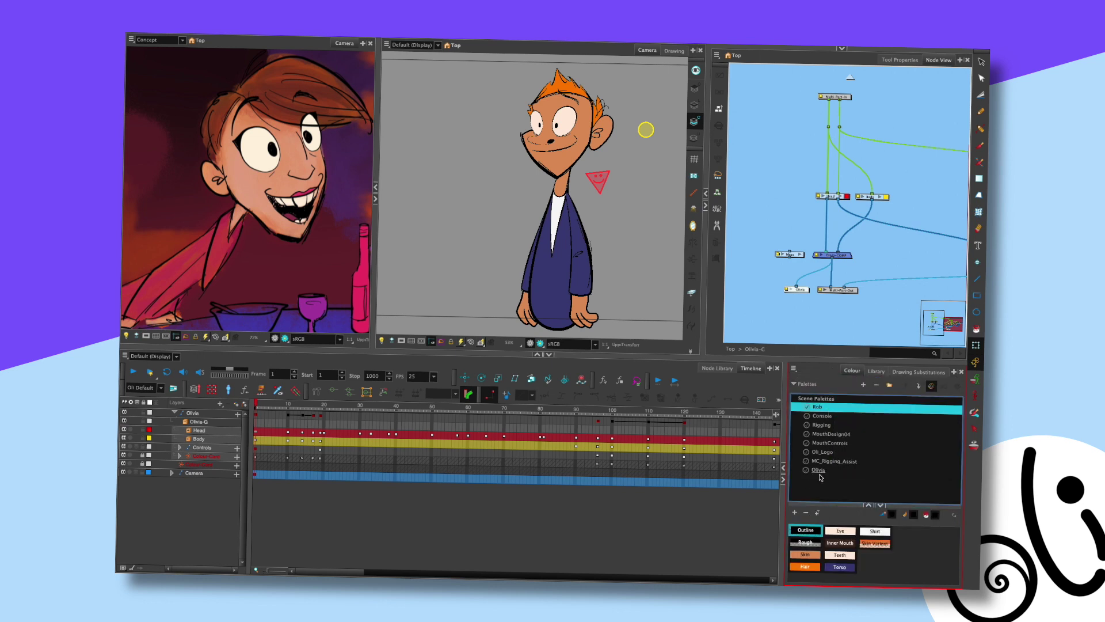
right_click(869, 561)
left_click(869, 562)
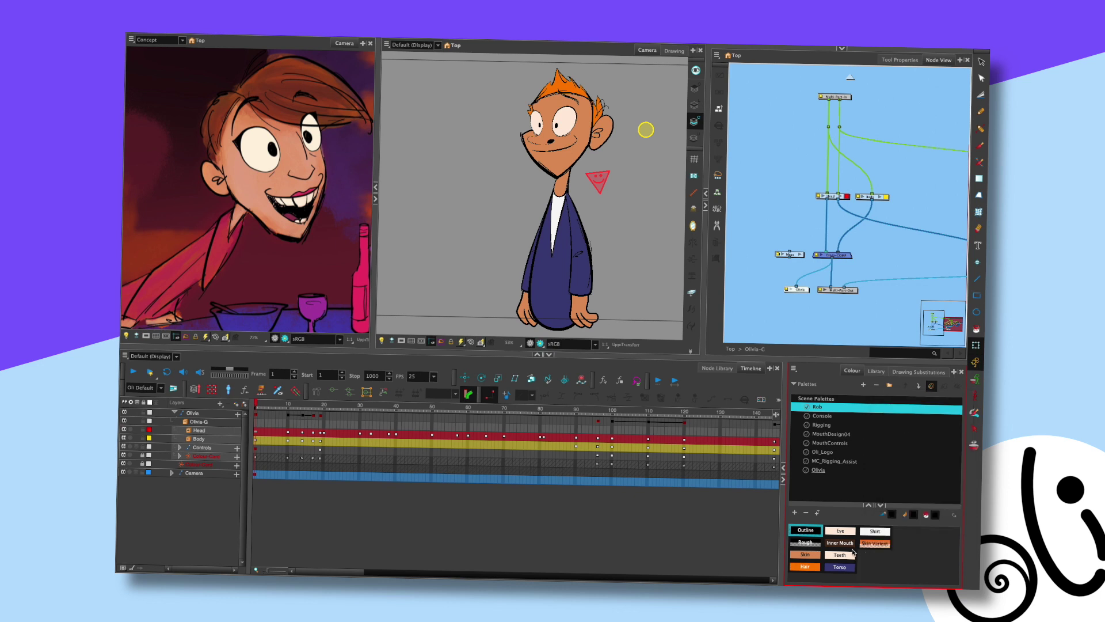
right_click(820, 529)
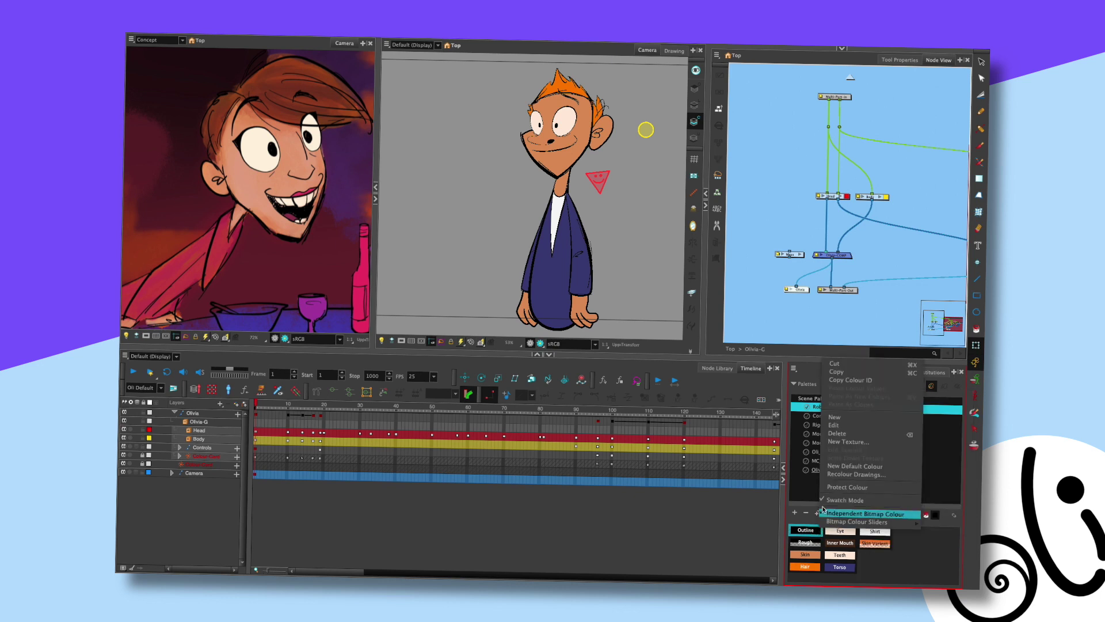
left_click(840, 371)
right_click(873, 563)
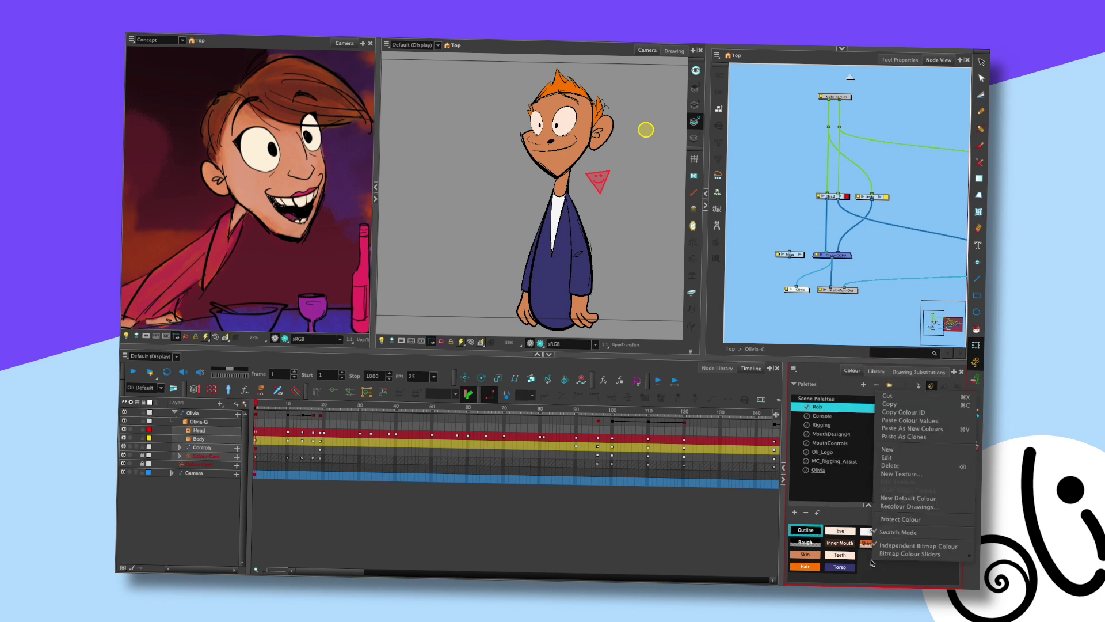
left_click(864, 528)
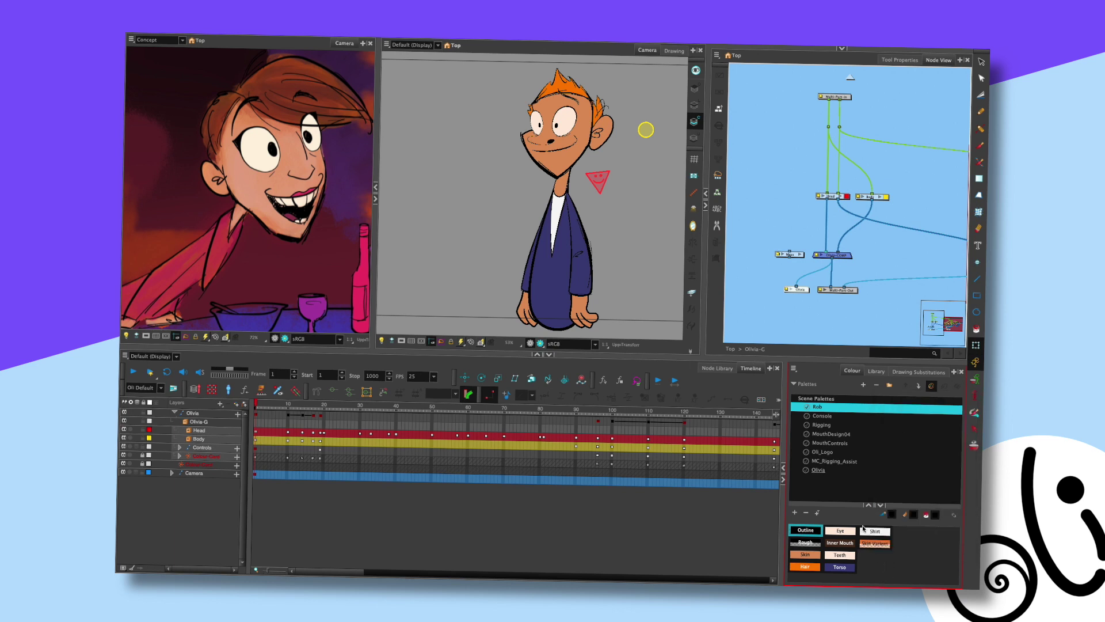
Paste the copied Outline colour into the Olivia palette as a new colour and delete the Default swatch
left_click(818, 470)
right_click(837, 547)
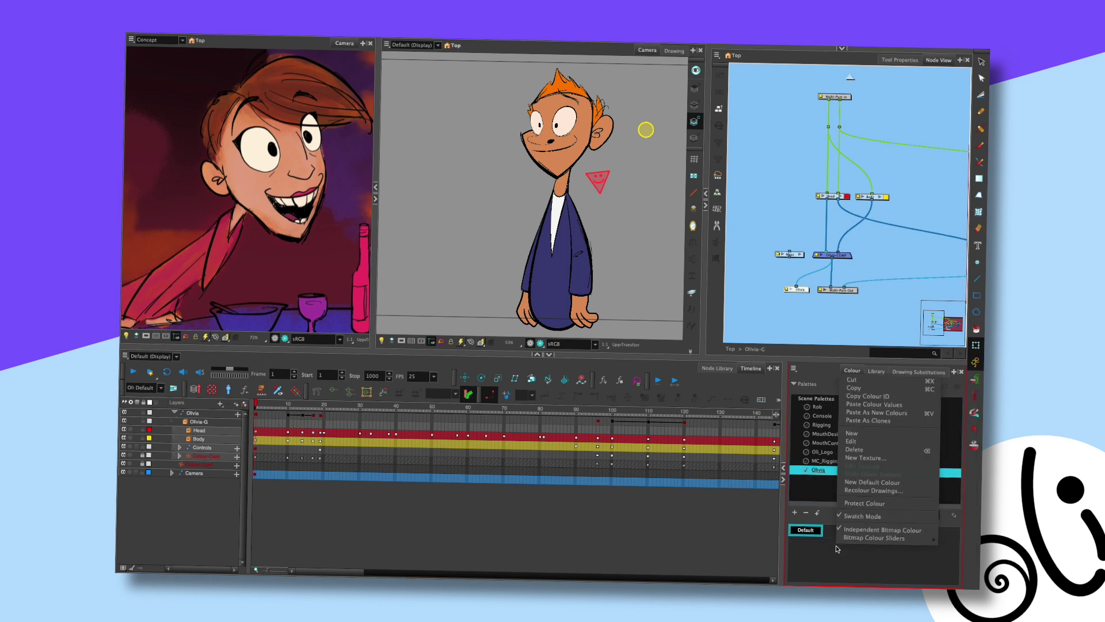
left_click(881, 413)
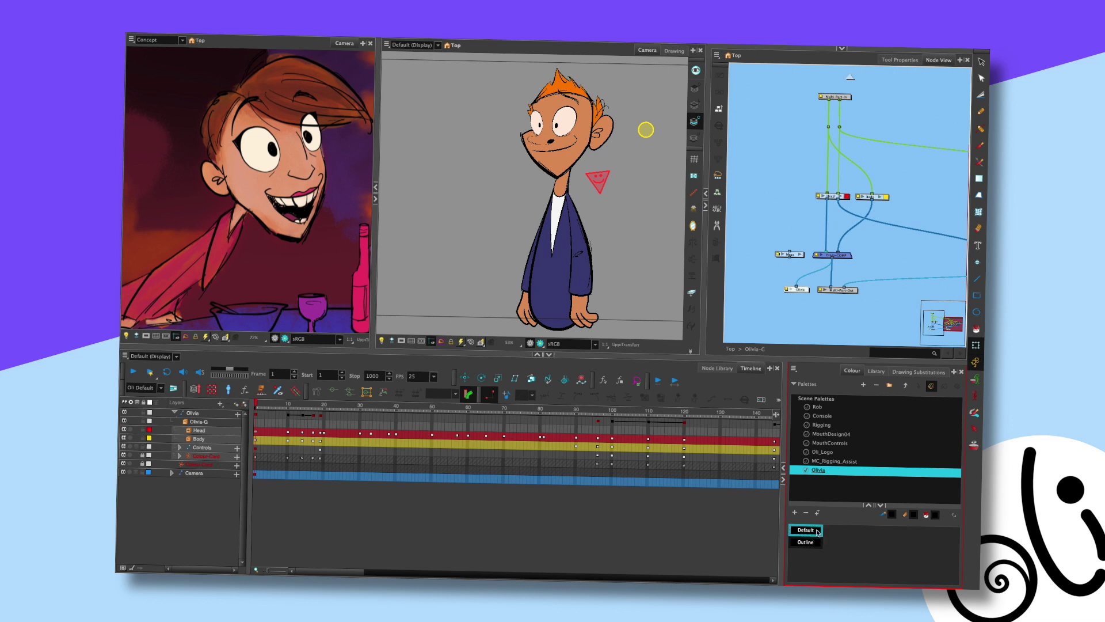
left_click(806, 513)
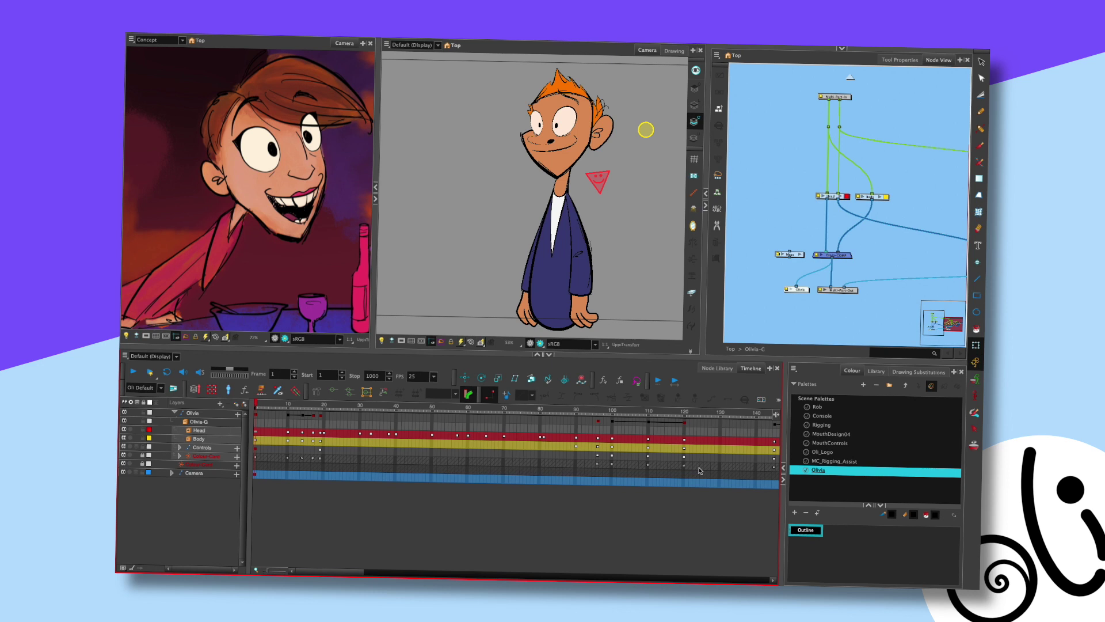
left_click(805, 499)
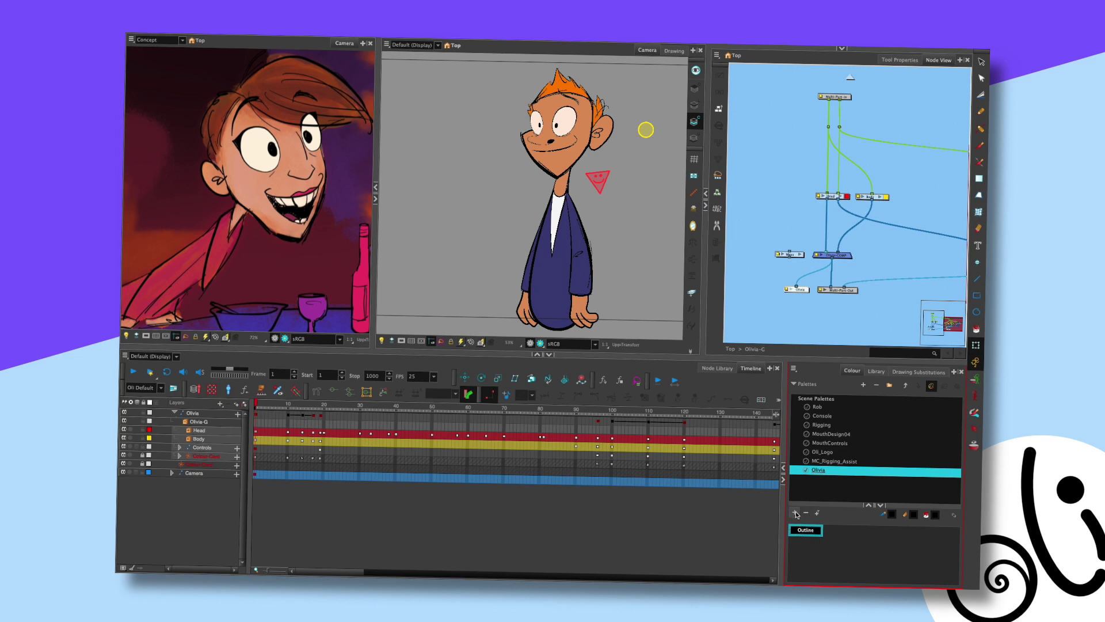
Add a colour named Skin to the Olivia palette and set it to a bright green, RGB 0, 255, 159
left_click(797, 513)
double_click(809, 544)
type("Skil")
double_click(822, 550)
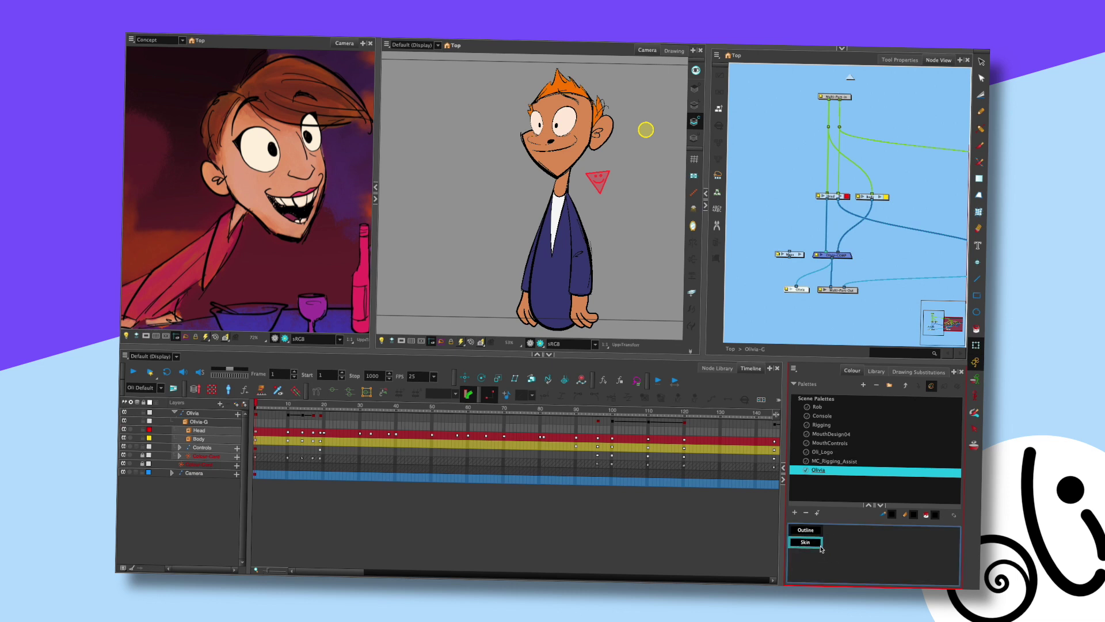
left_click_drag(549, 280, 559, 277)
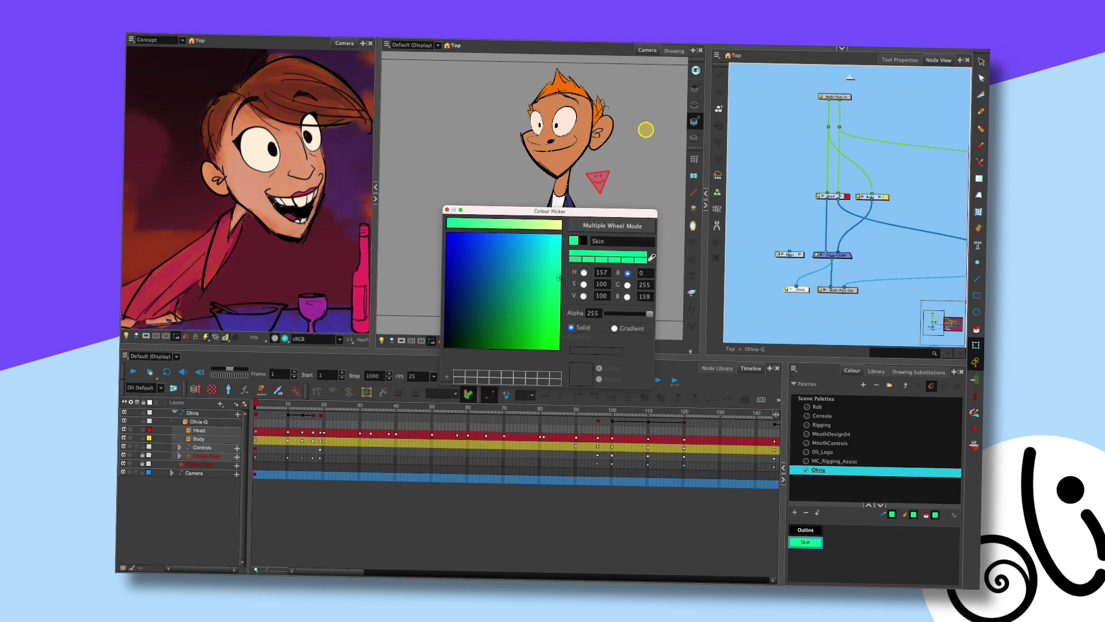
left_click(447, 210)
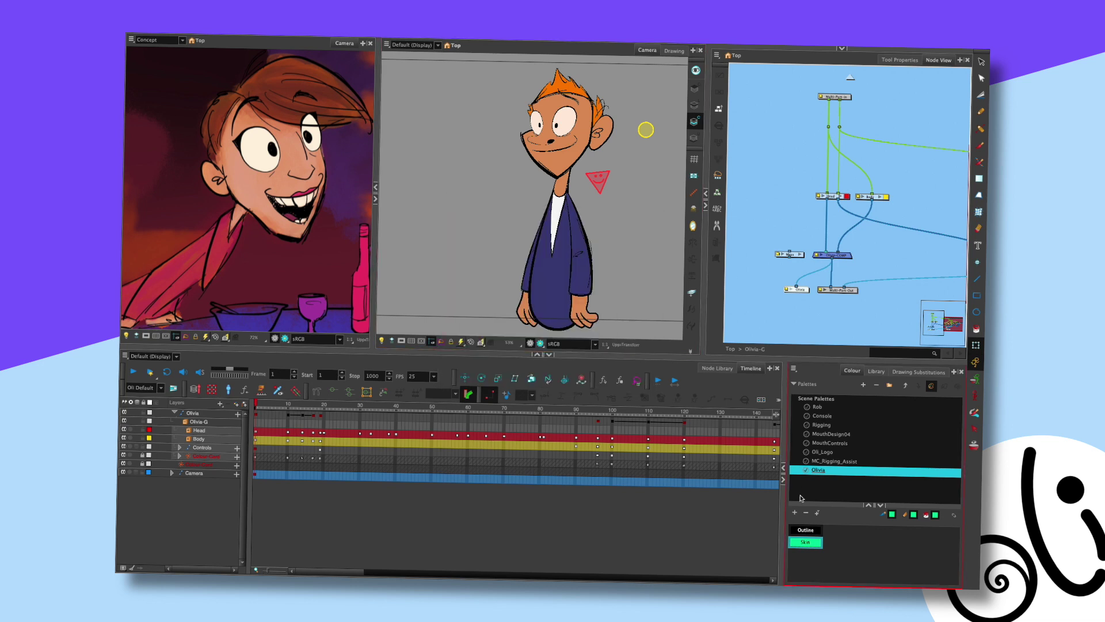
Add a colour named Snood to the Olivia palette and sample its crimson from the character's top in the concept art
left_click(795, 513)
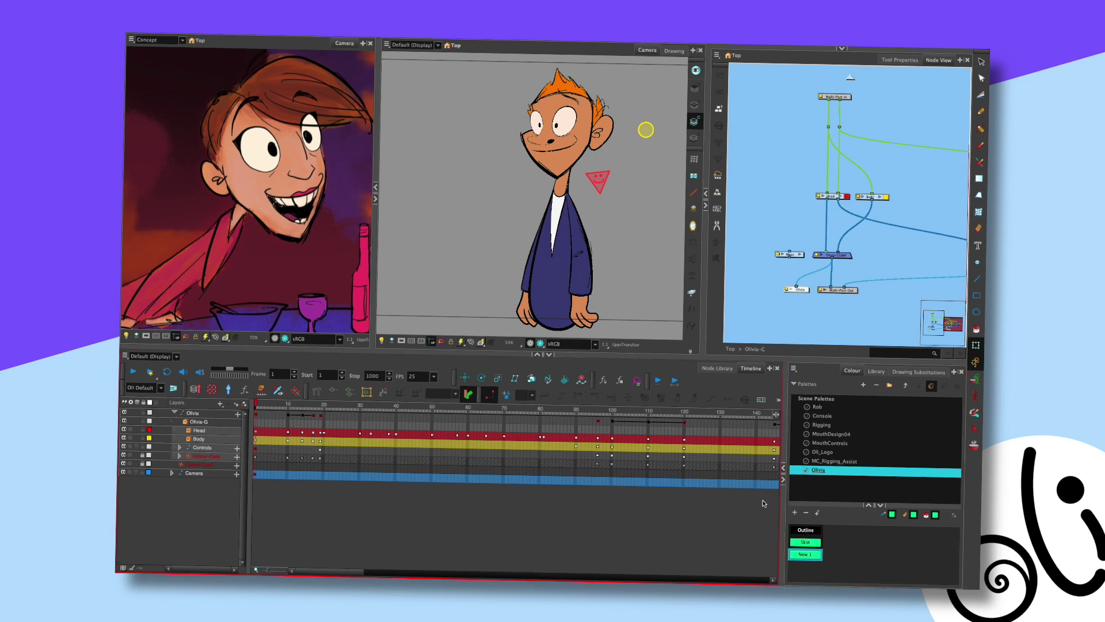
left_click(809, 555)
double_click(809, 555)
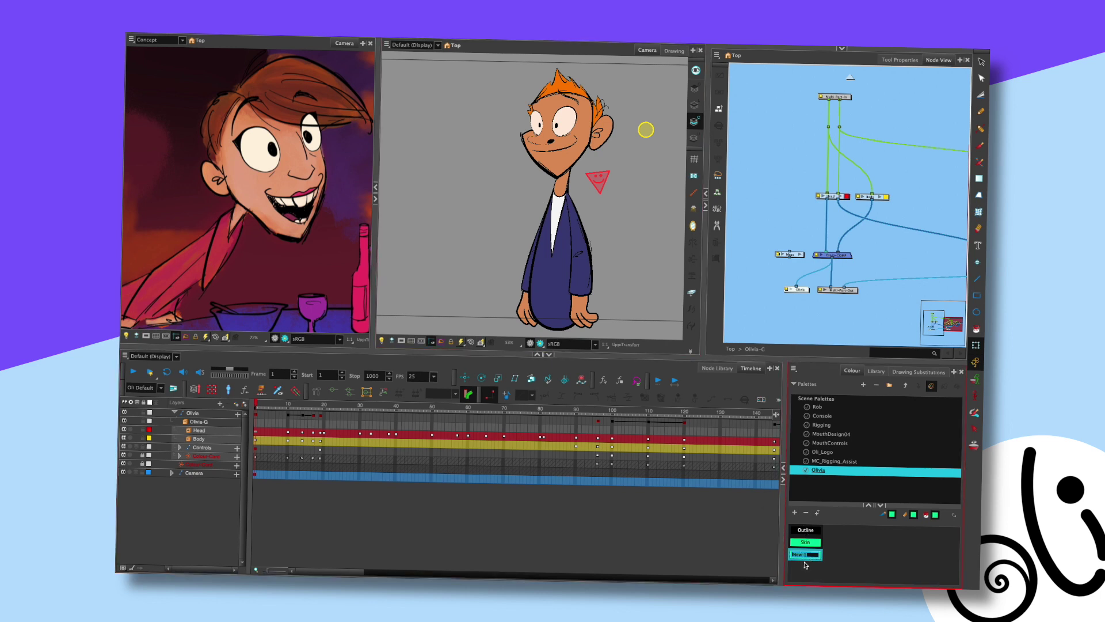
type("B")
left_click(665, 389)
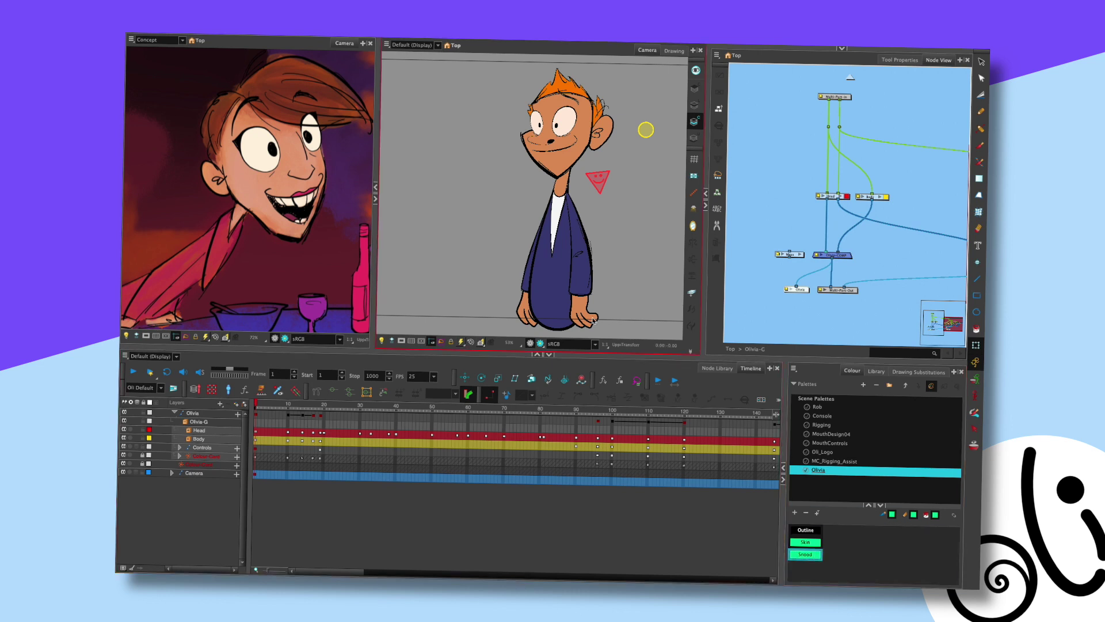
double_click(820, 558)
left_click(652, 258)
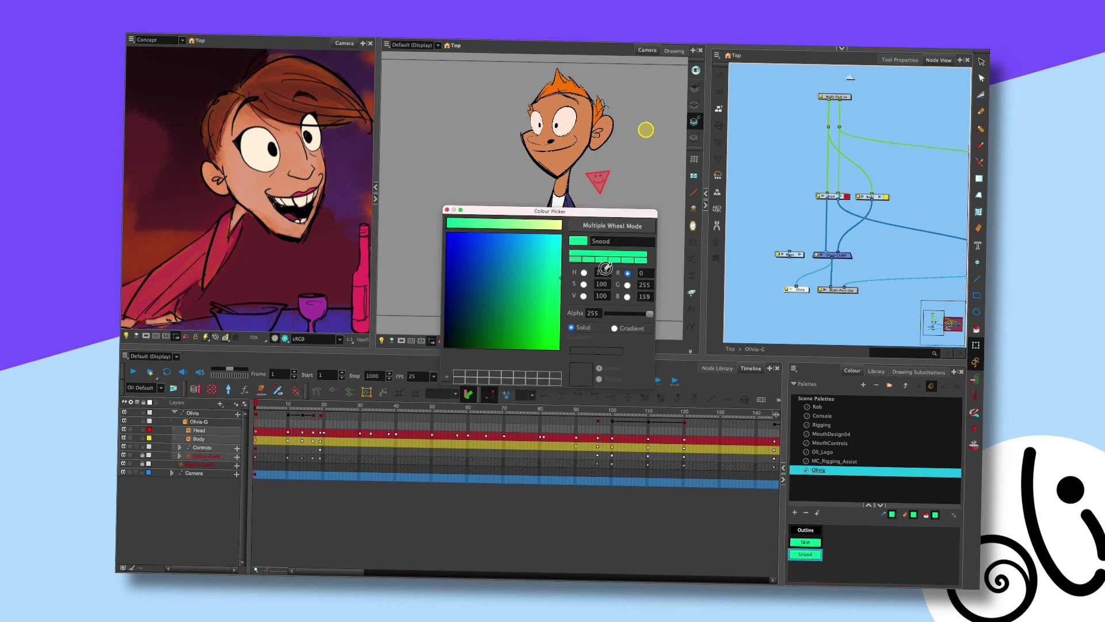
left_click(194, 249)
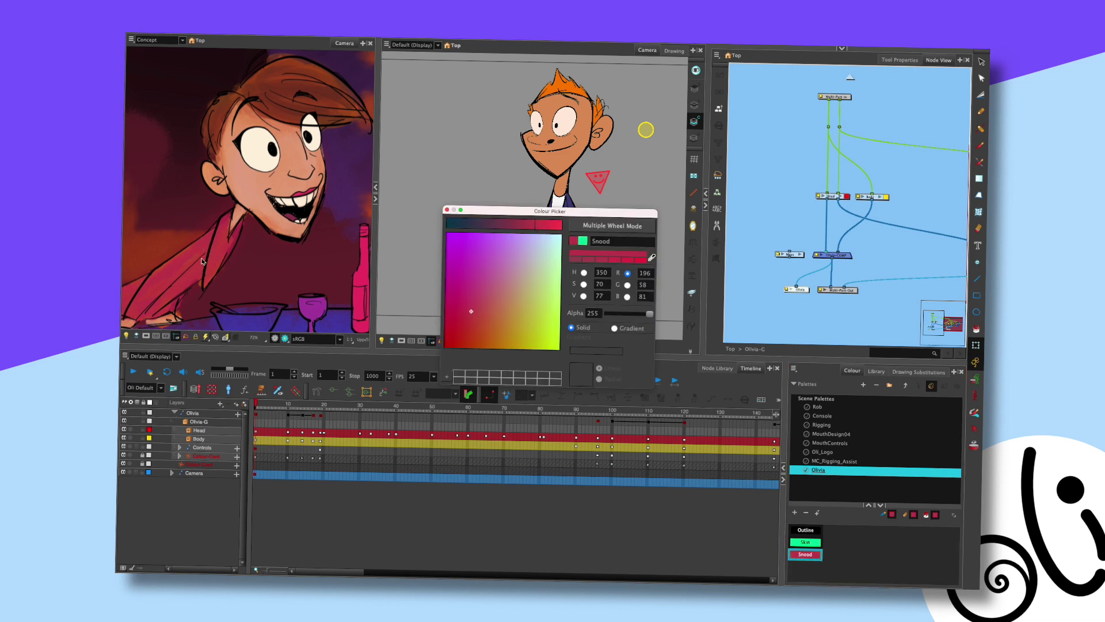
left_click(447, 210)
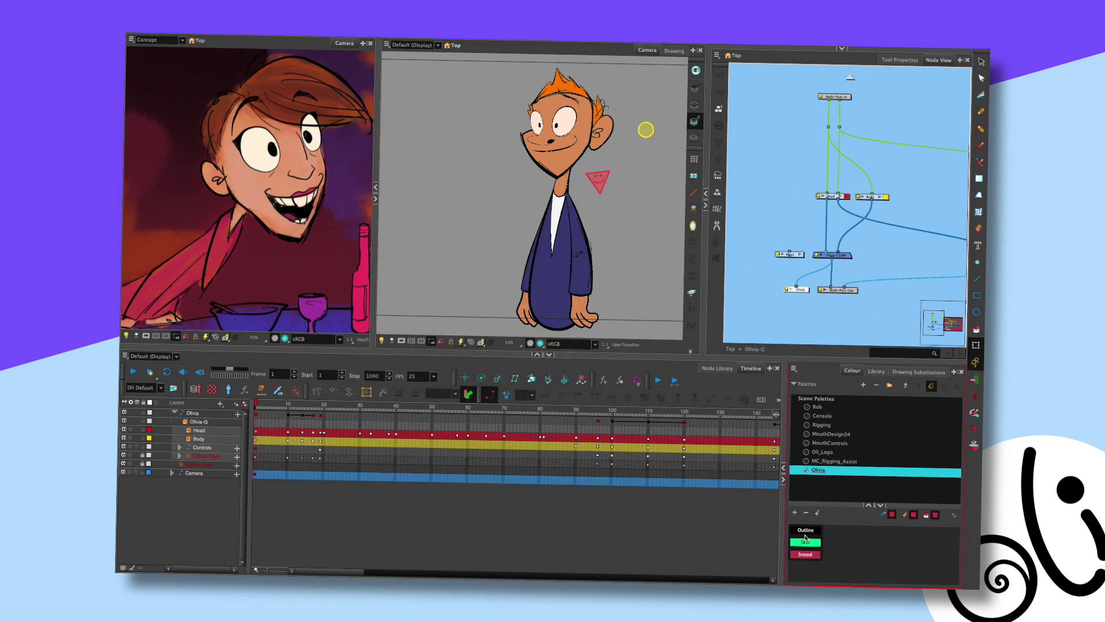
Add another Olivia palette colour, sample its brown from the hair in the concept art and name it Hair
left_click(795, 512)
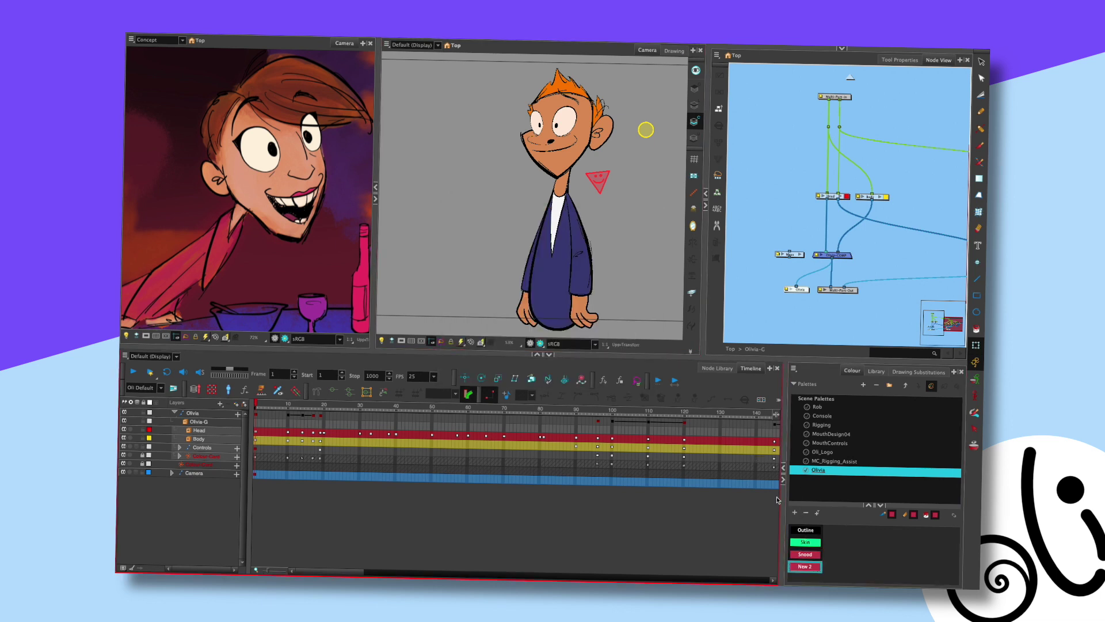
double_click(804, 566)
left_click(652, 258)
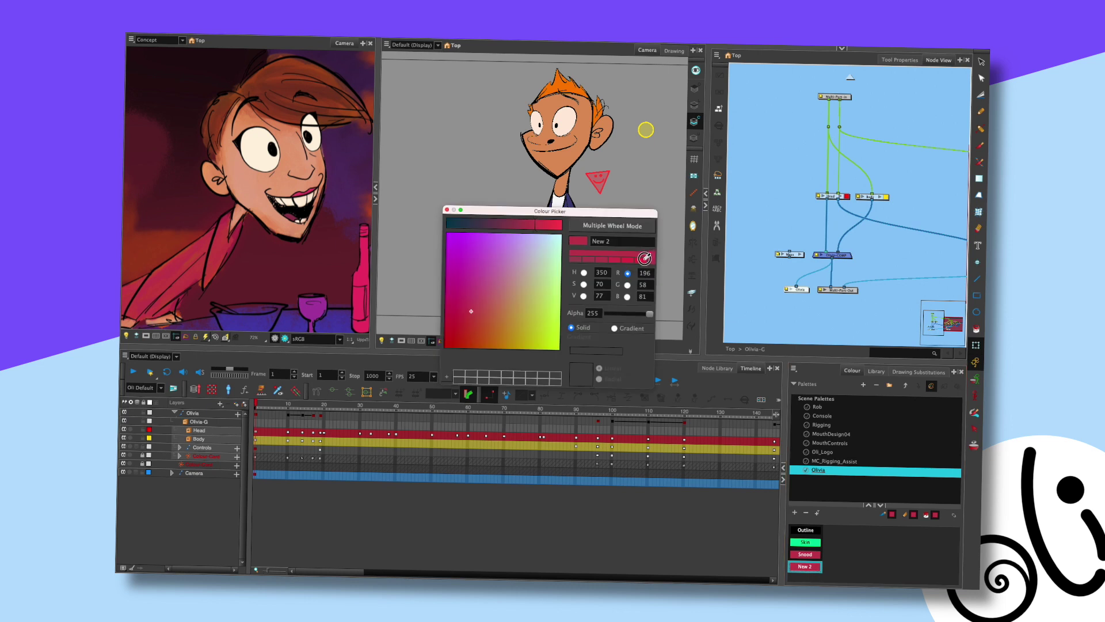
left_click(329, 101)
double_click(610, 242)
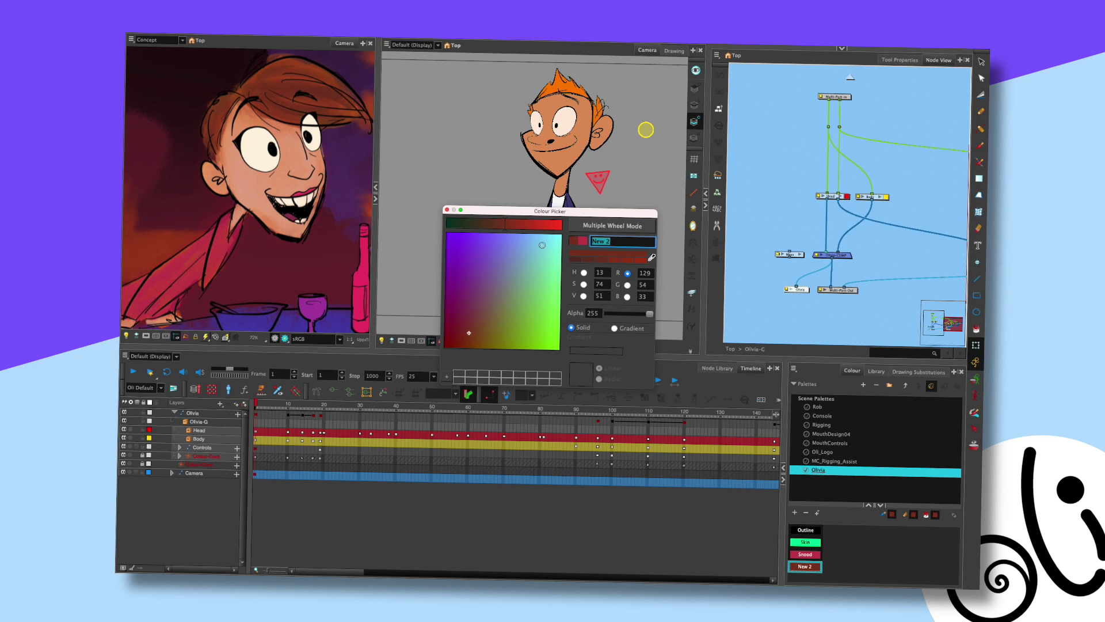
type("Hair")
key("Return")
left_click(446, 210)
Add a colour named Lipstick to the Olivia palette and sample its pinkish red from the lips in the concept art
left_click(802, 496)
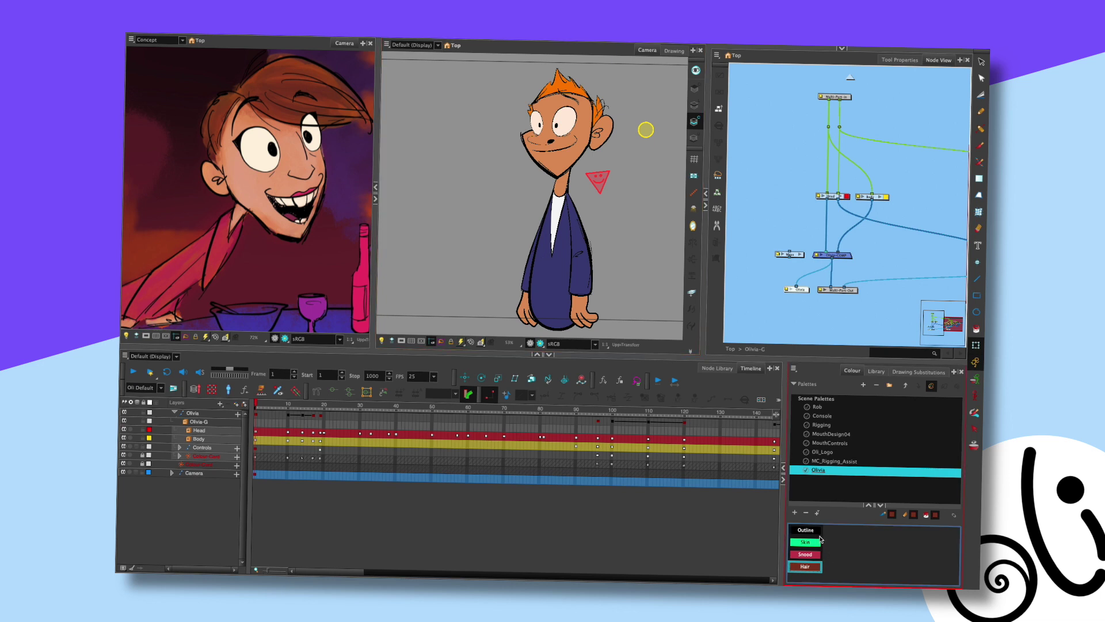
left_click(794, 512)
left_click(839, 531)
double_click(839, 531)
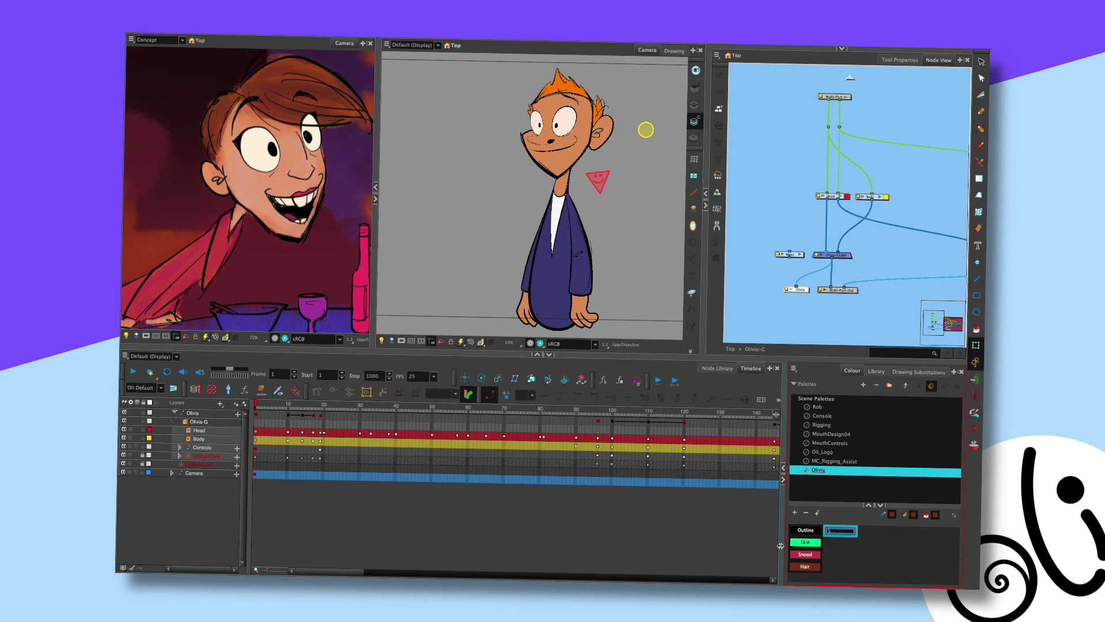
type("Lipstick")
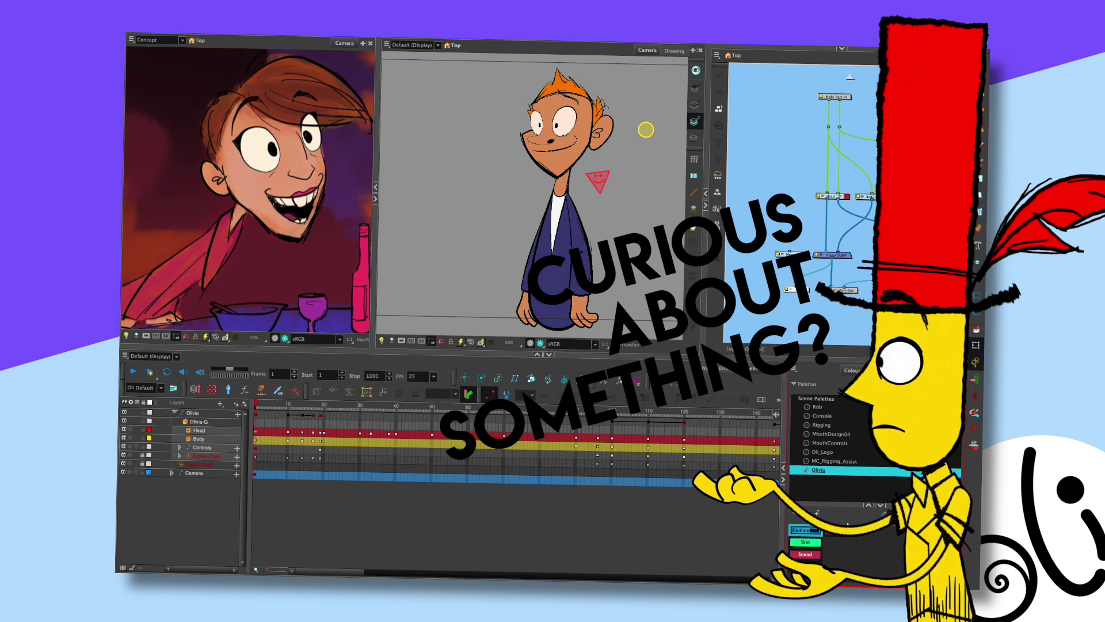
double_click(840, 530)
left_click(651, 258)
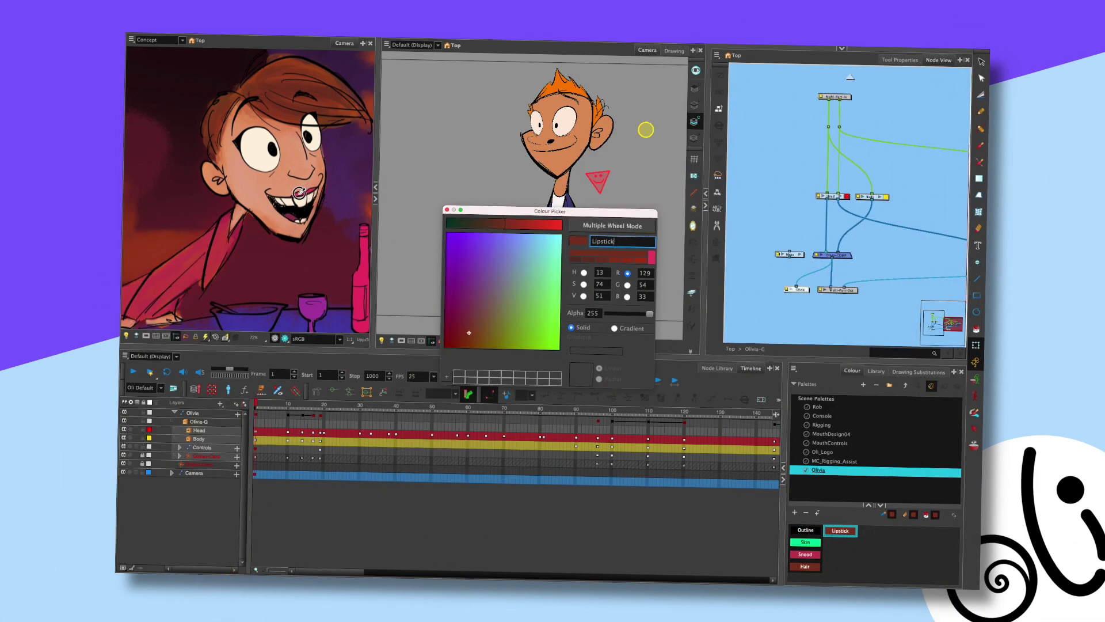
left_click(299, 193)
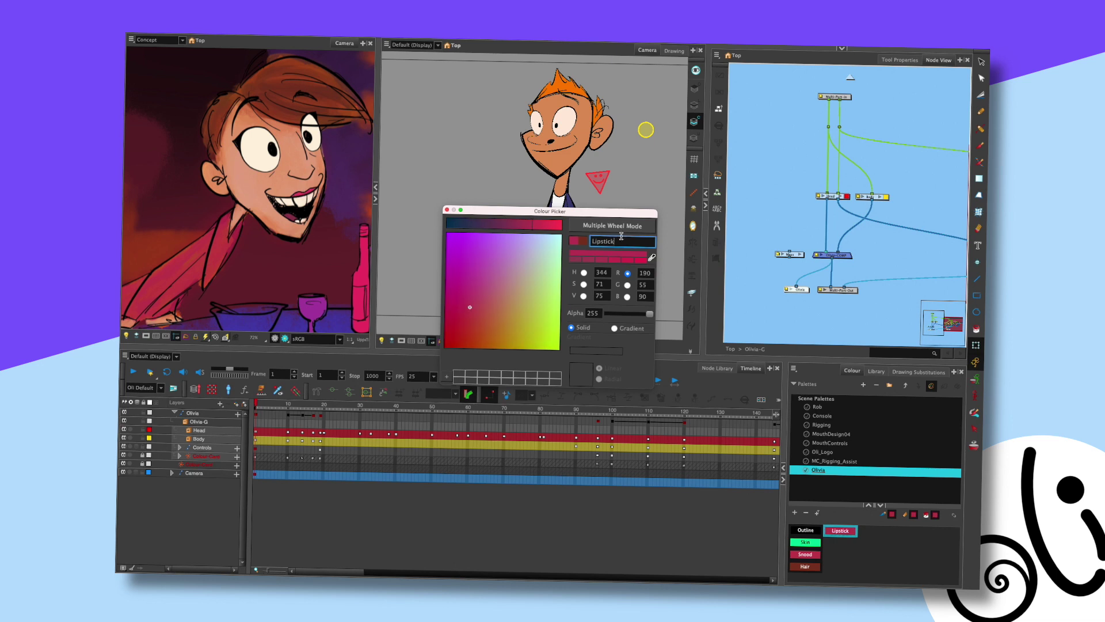
left_click(447, 209)
left_click(861, 549)
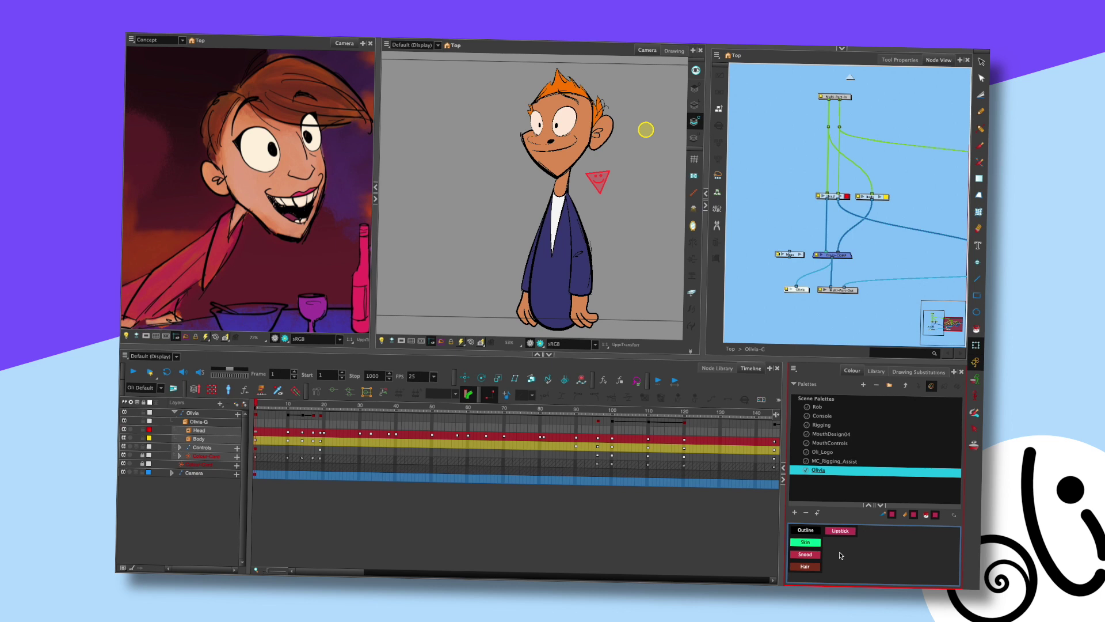
Make Line Art the current drawing layer and widen the concept art view
left_click_drag(331, 296, 354, 281)
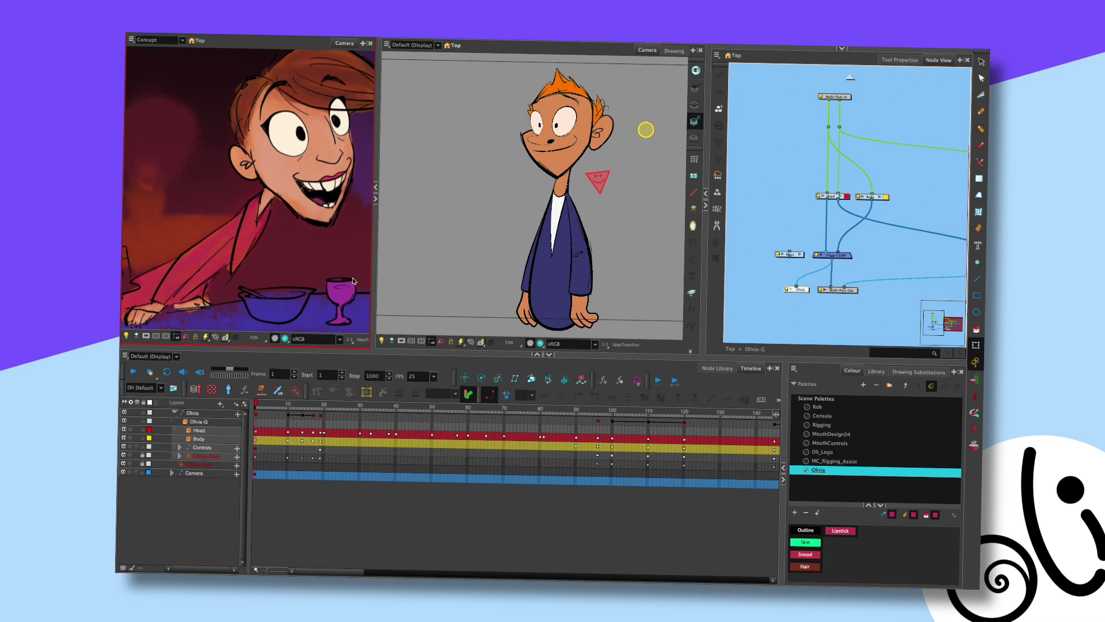
left_click(694, 105)
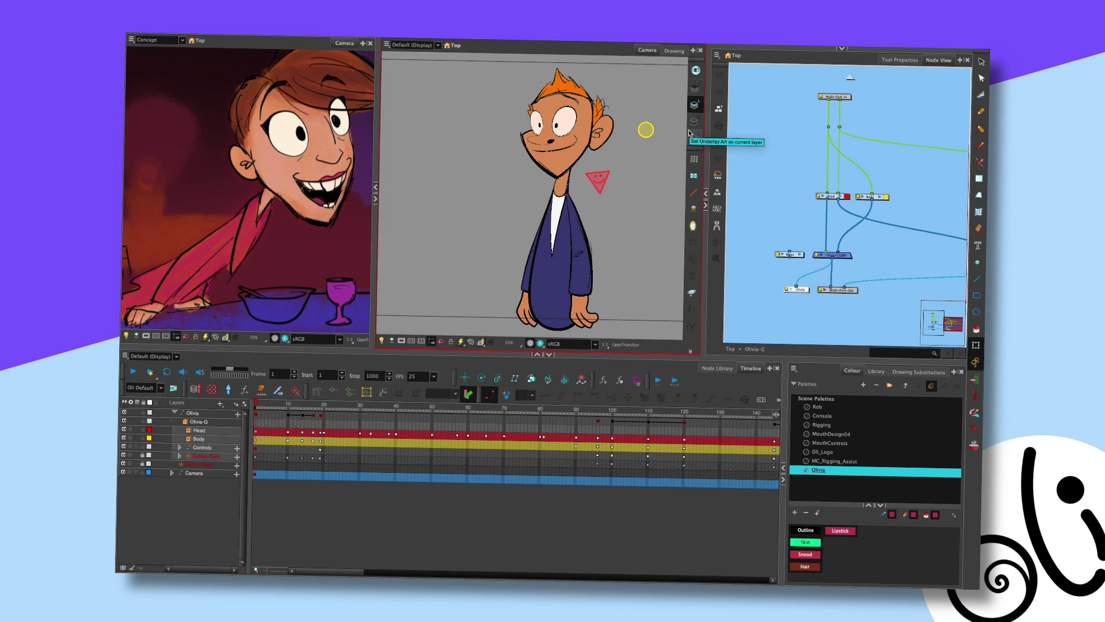
mouse_move(374, 281)
left_mouse_down()
mouse_move(400, 281)
mouse_move(354, 278)
left_mouse_up()
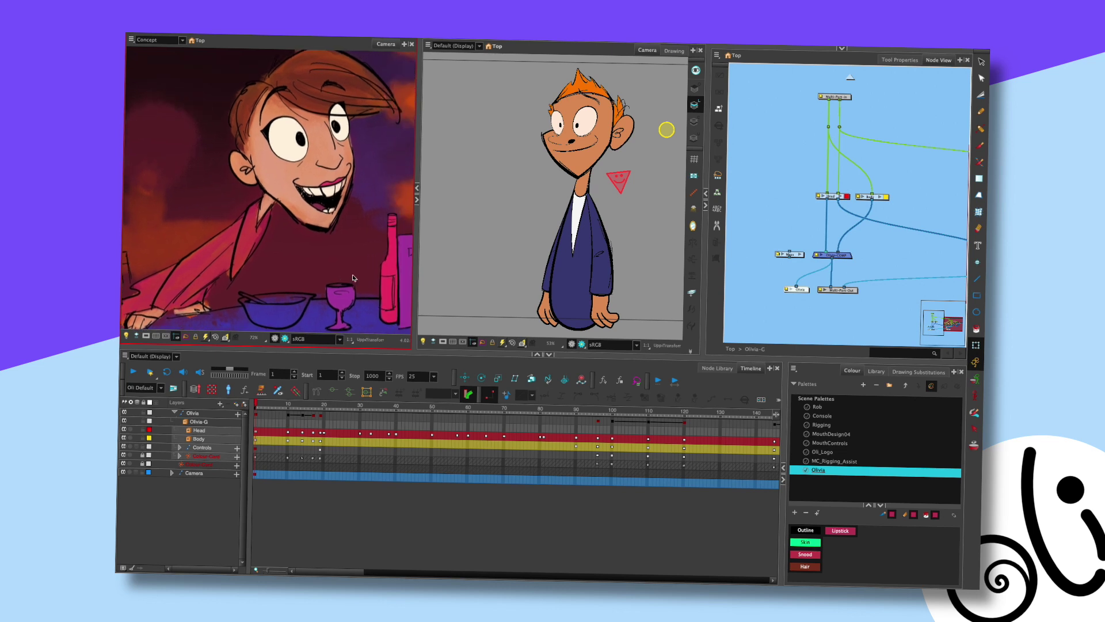
left_click(838, 560)
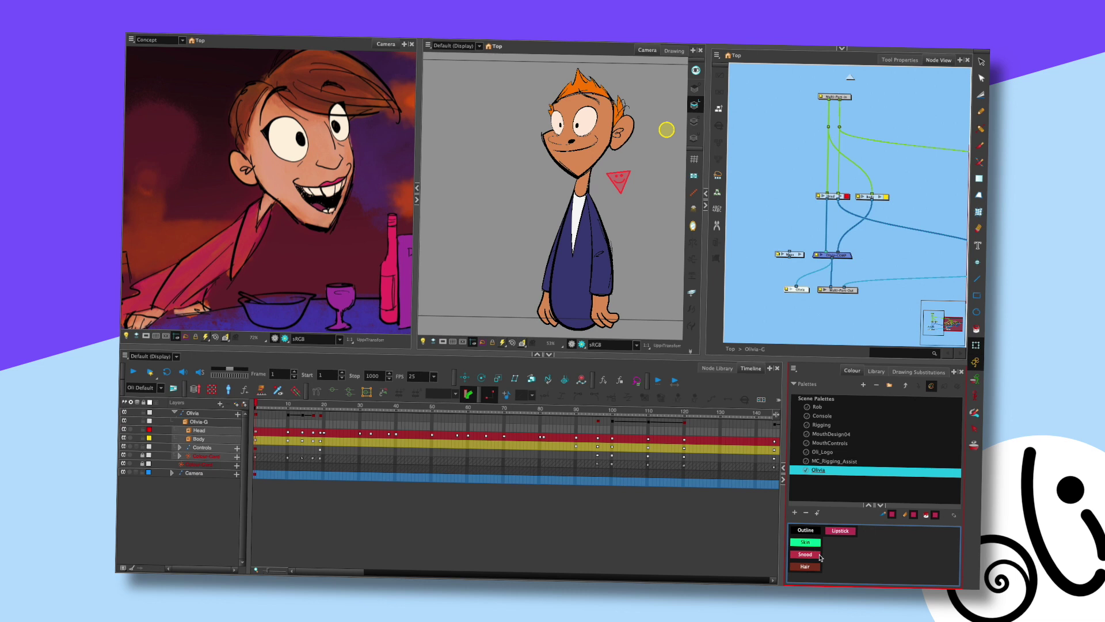
left_click(369, 271)
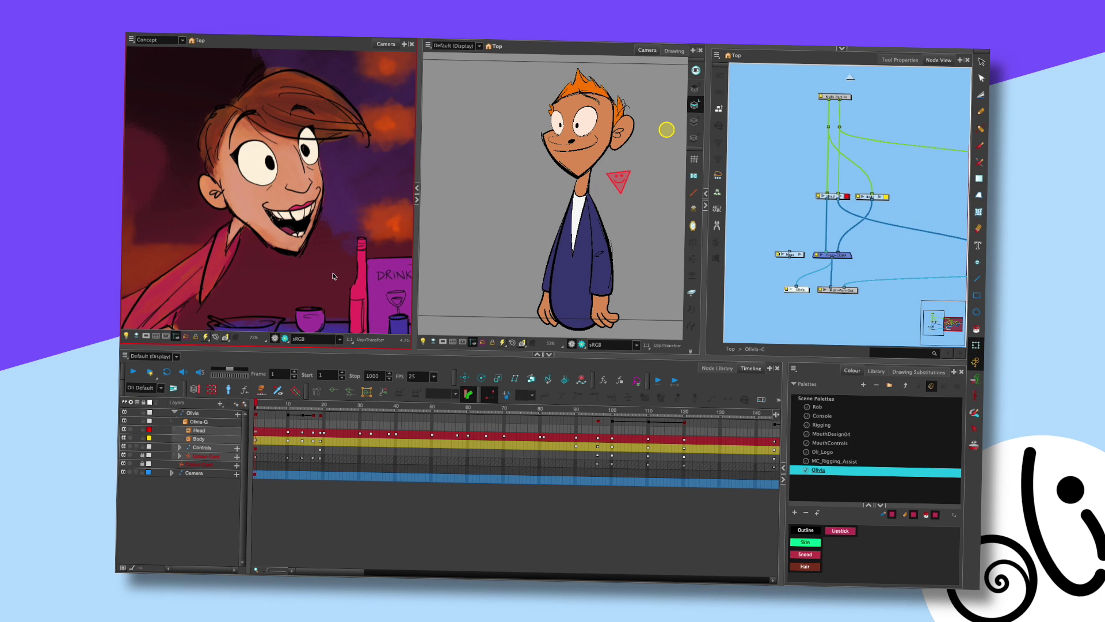
left_click(836, 558)
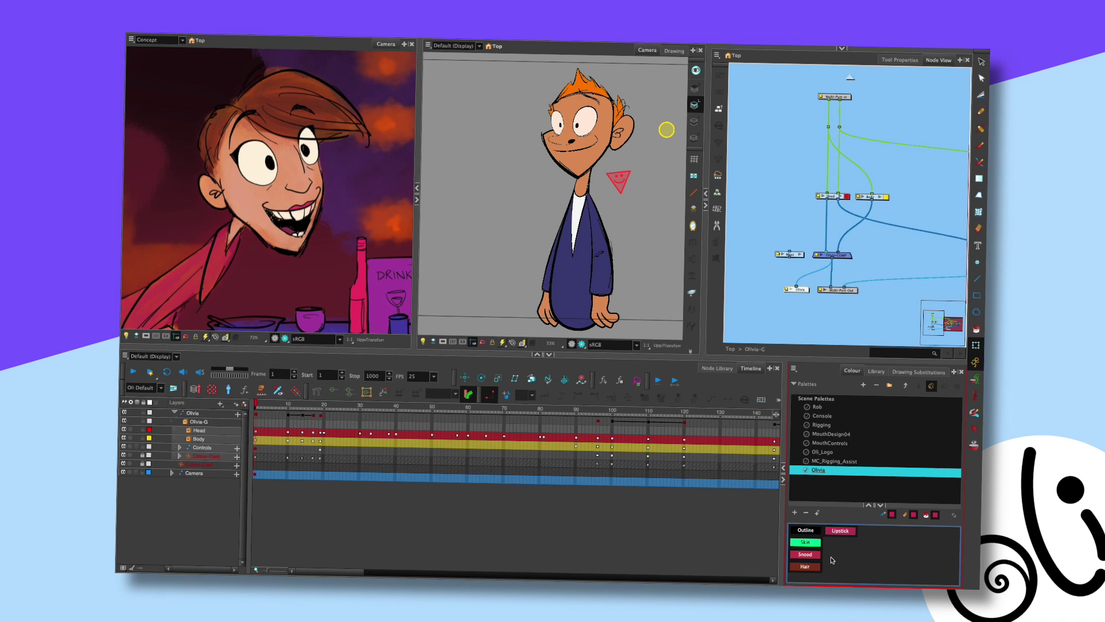
left_click(737, 352)
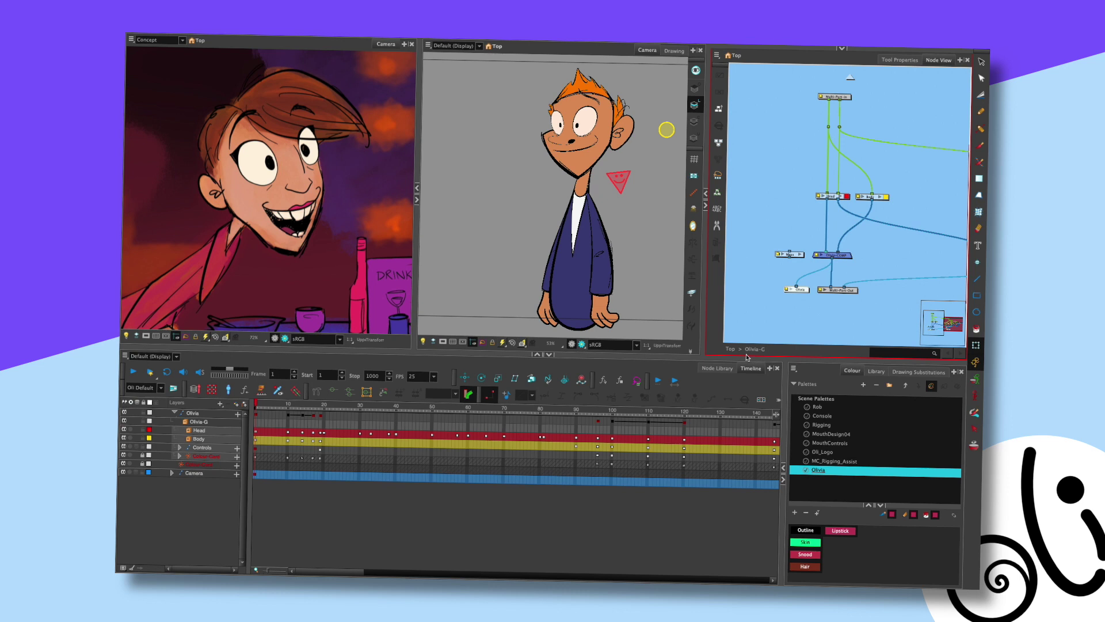
scroll(368, 276, "up", 2)
left_click(823, 555)
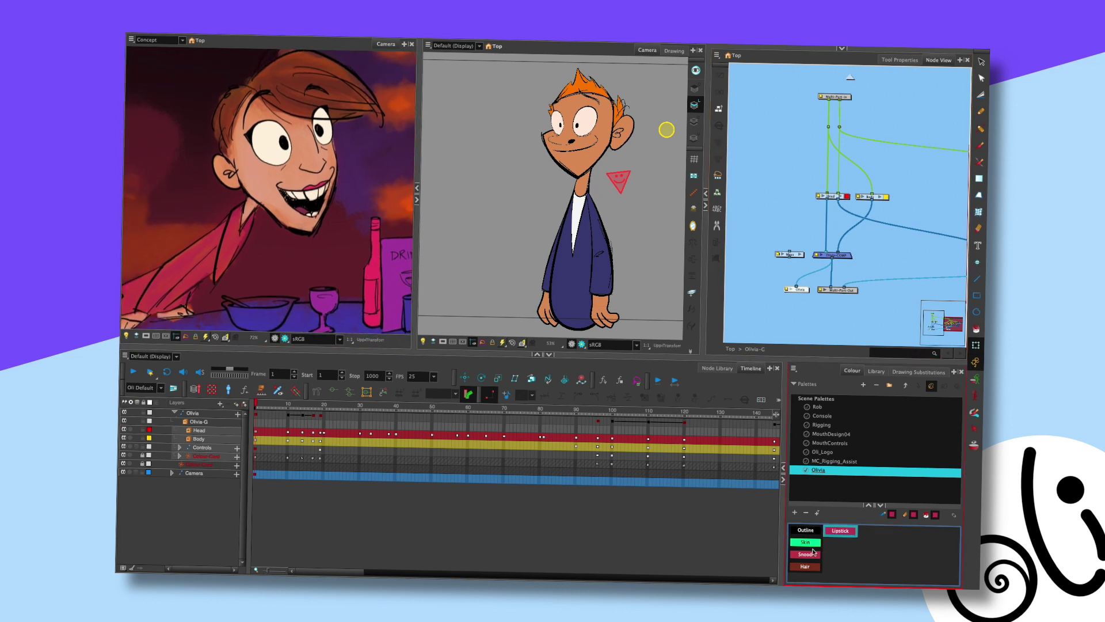
left_click(285, 455)
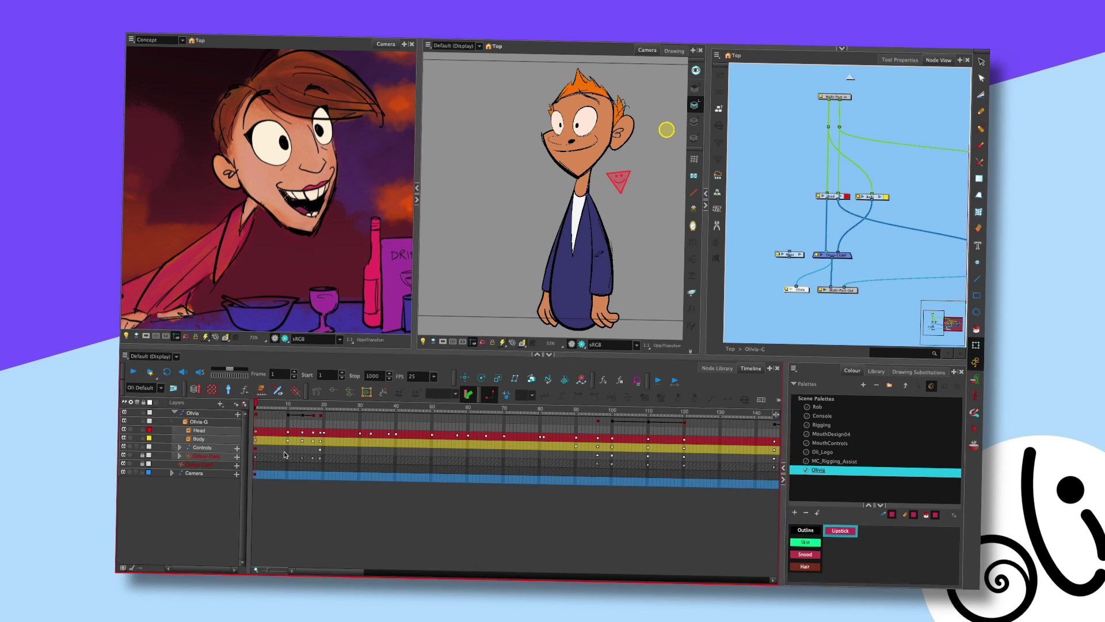
Collapse the Olivia layers, scrub through the timeline to check the character's mouth poses, and return to frame 1 for a closer look at the head
left_click(174, 412)
left_click_drag(271, 408, 425, 410)
left_click(256, 408)
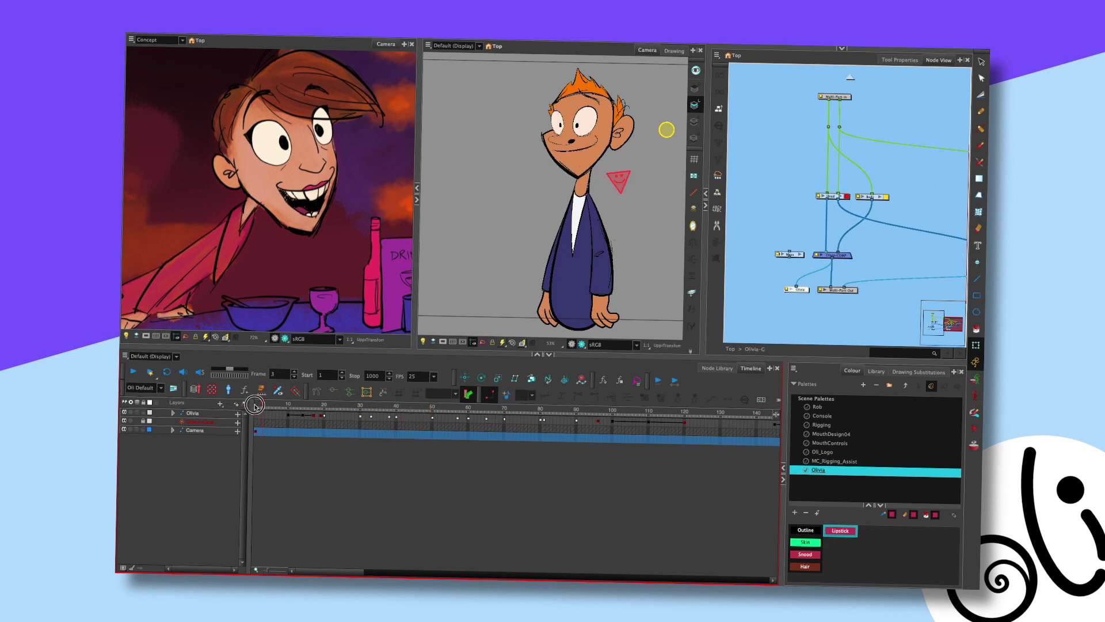
left_click_drag(451, 410, 501, 410)
left_click(596, 154)
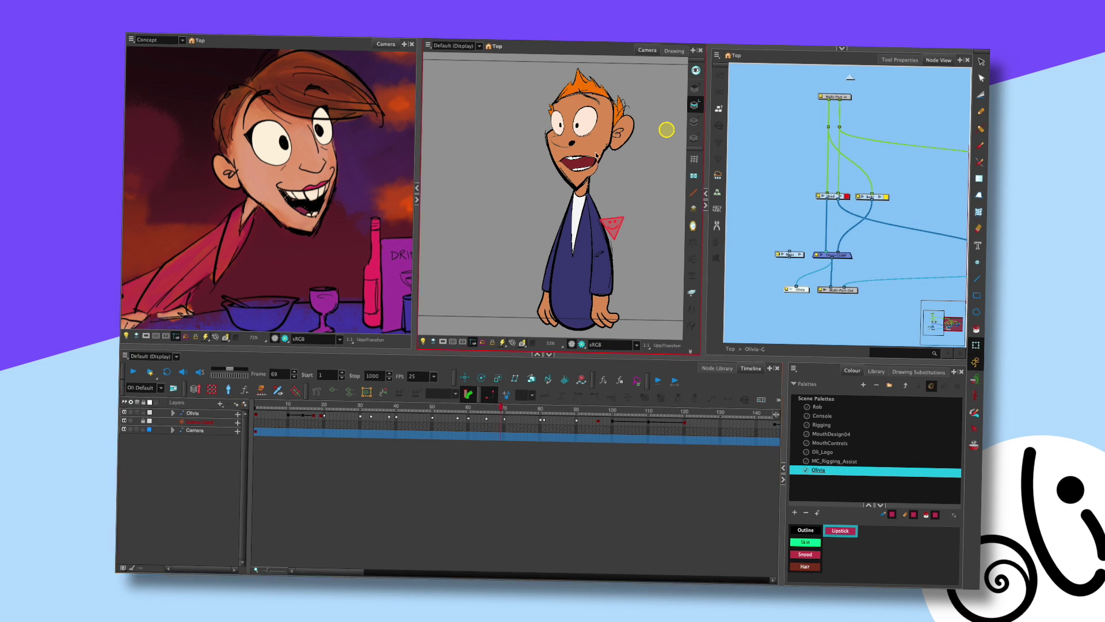
left_click(317, 402)
left_click(498, 410)
left_click_drag(499, 410, 256, 406)
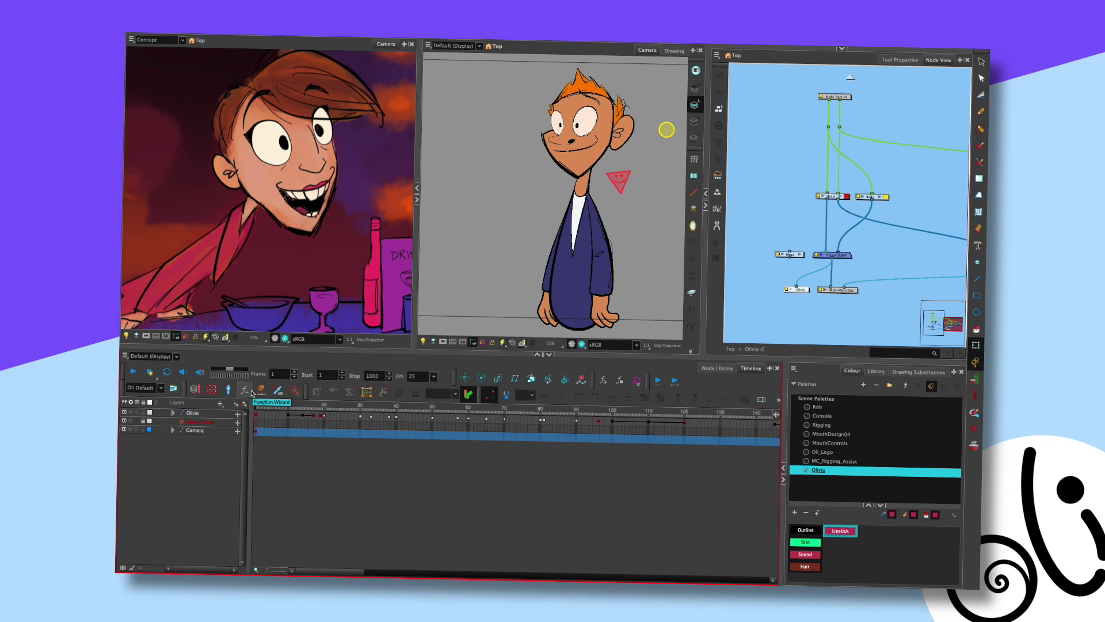
scroll(587, 145, "up", 4)
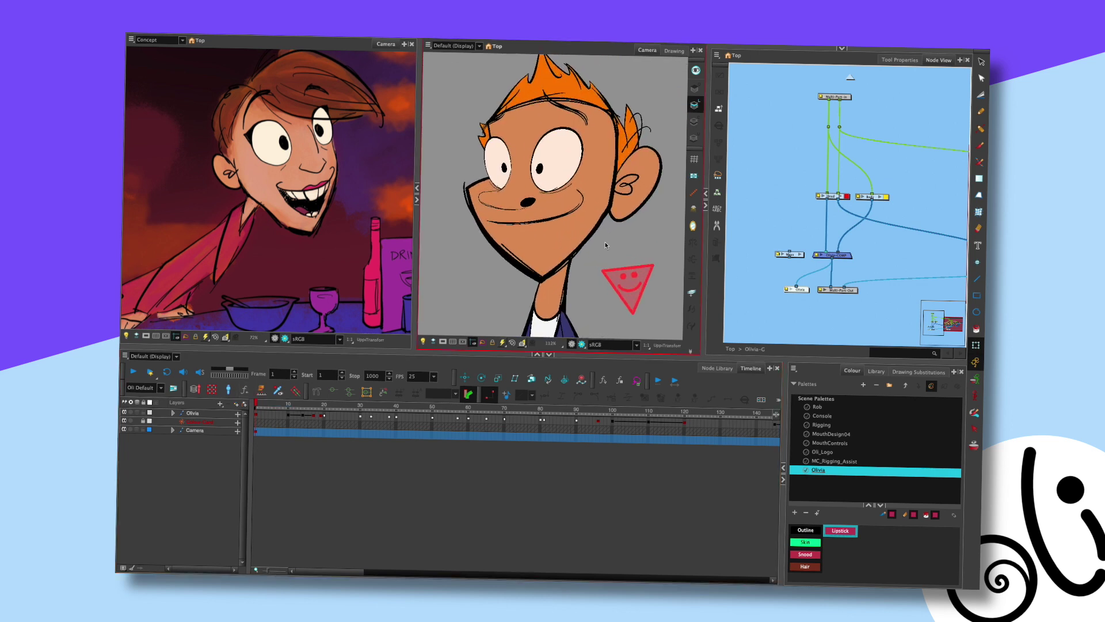
Select the jaw and upper head pieces in turn to examine how they divide the character's face
left_click(578, 235)
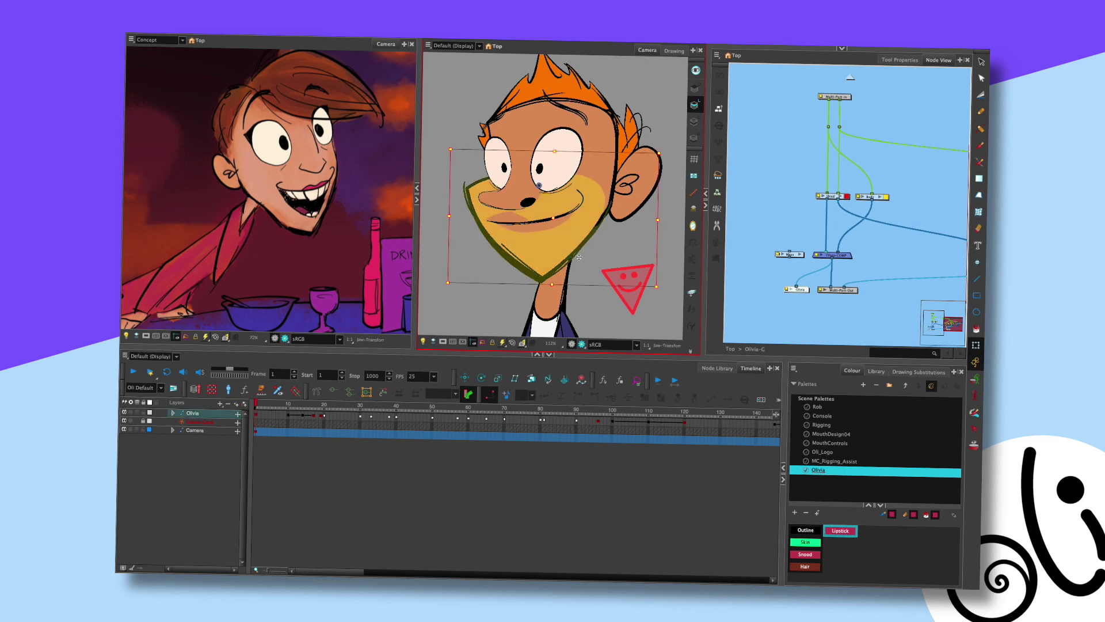
scroll(615, 246, "down", 3)
left_click_drag(618, 255, 582, 242)
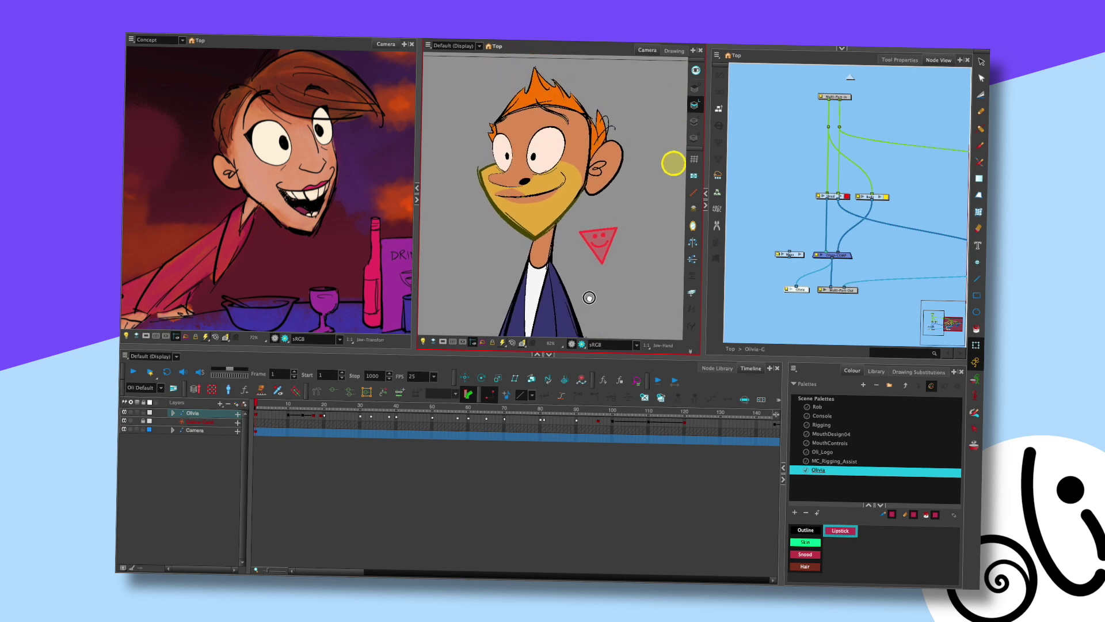
key("space")
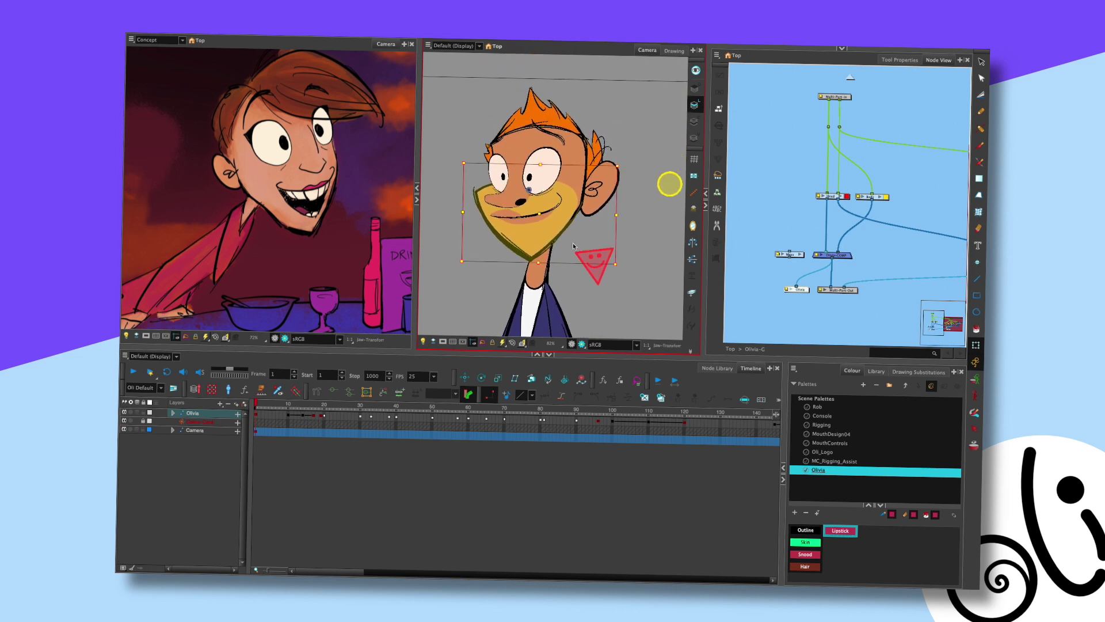
left_click(589, 151)
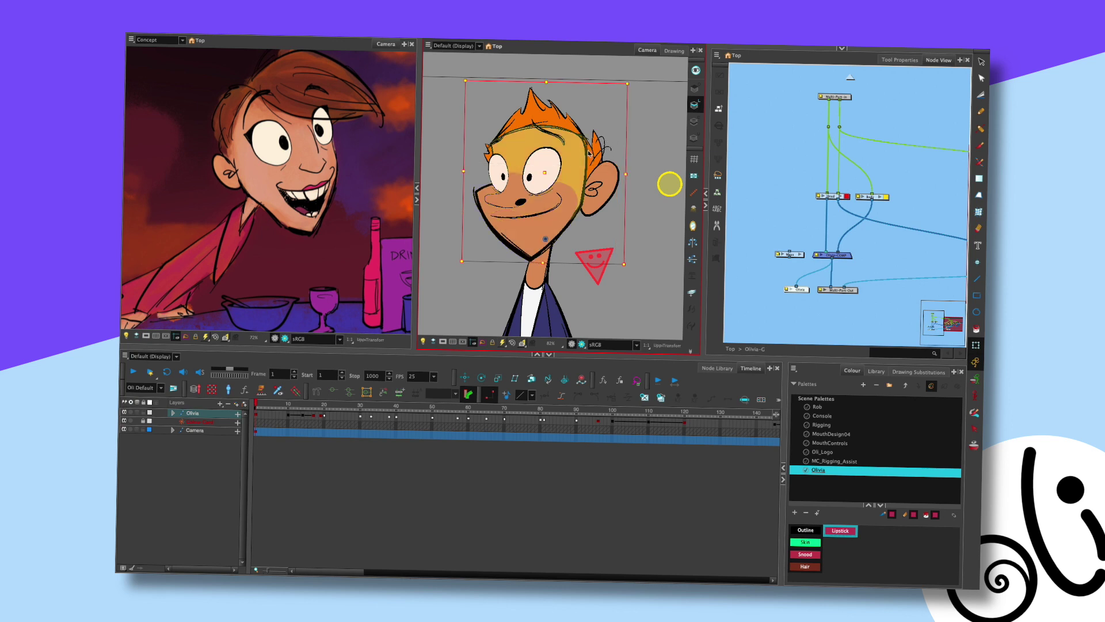
mouse_move(591, 233)
left_mouse_down()
mouse_move(578, 214)
mouse_move(605, 221)
left_mouse_up()
left_click(582, 220)
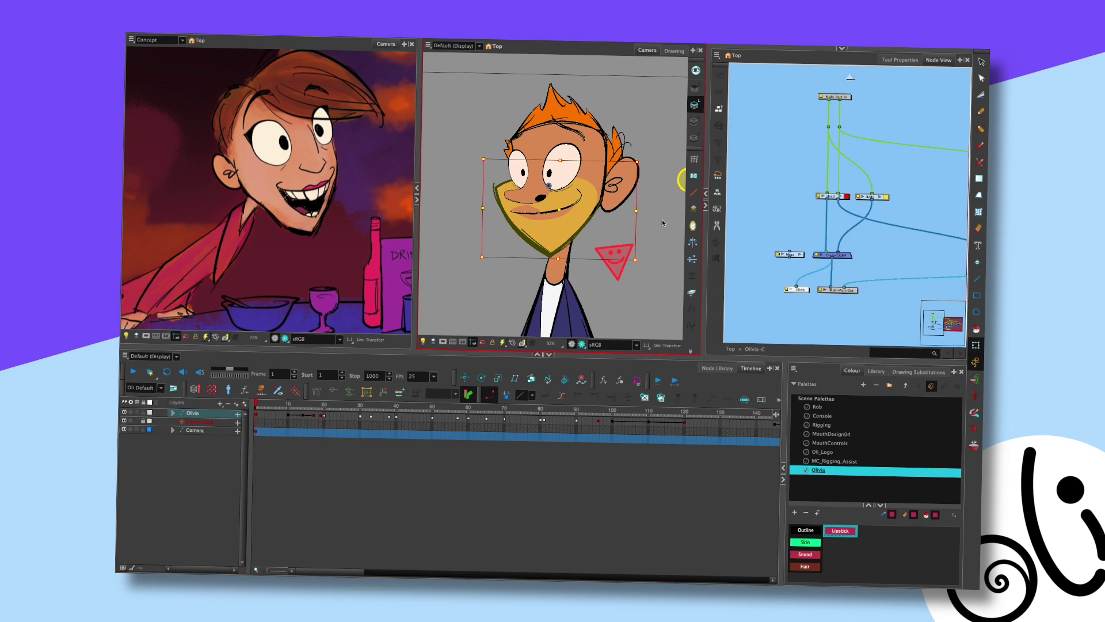
mouse_move(582, 265)
left_mouse_down()
mouse_move(536, 222)
mouse_move(562, 272)
left_mouse_up()
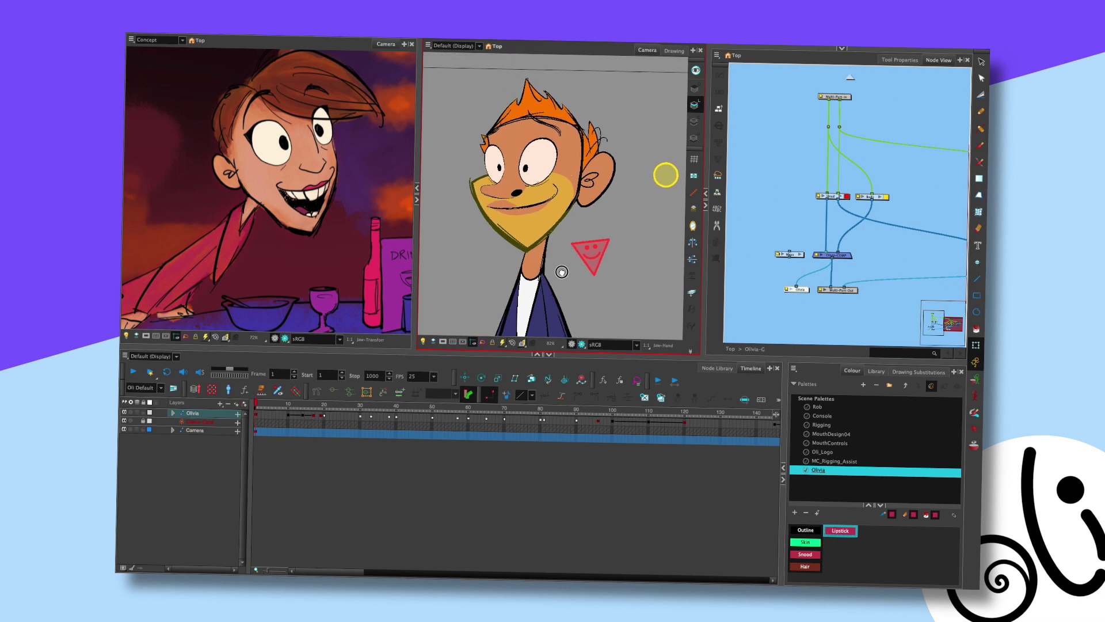
Open the jaw drawing on its own and examine its Line Art and Colour Art layers separately
left_click(981, 78)
left_click(672, 51)
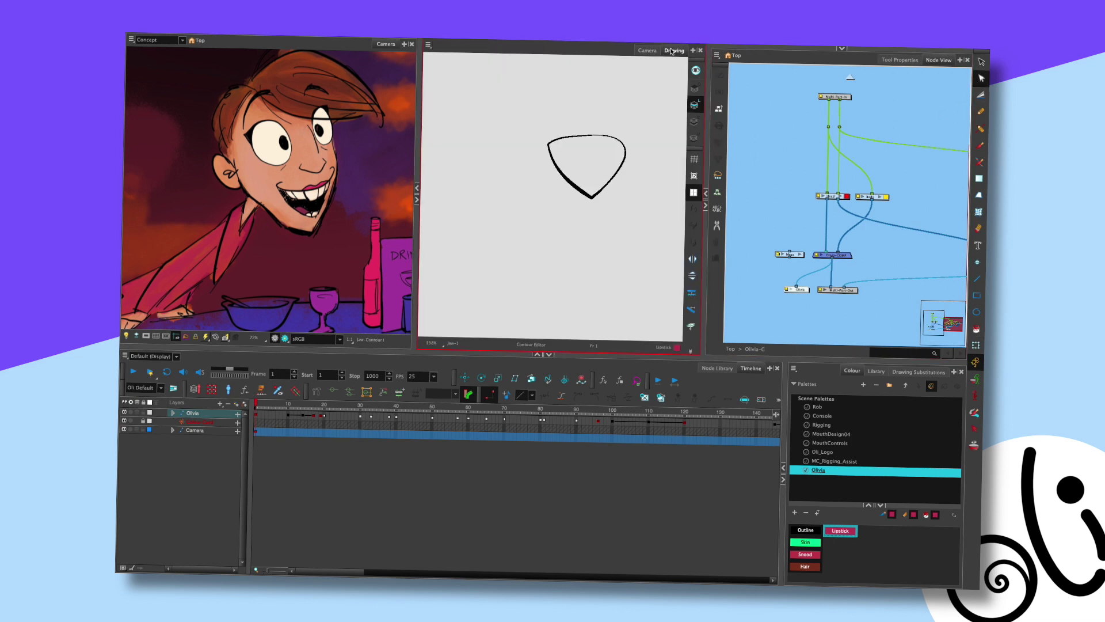
scroll(587, 230, "down", 2)
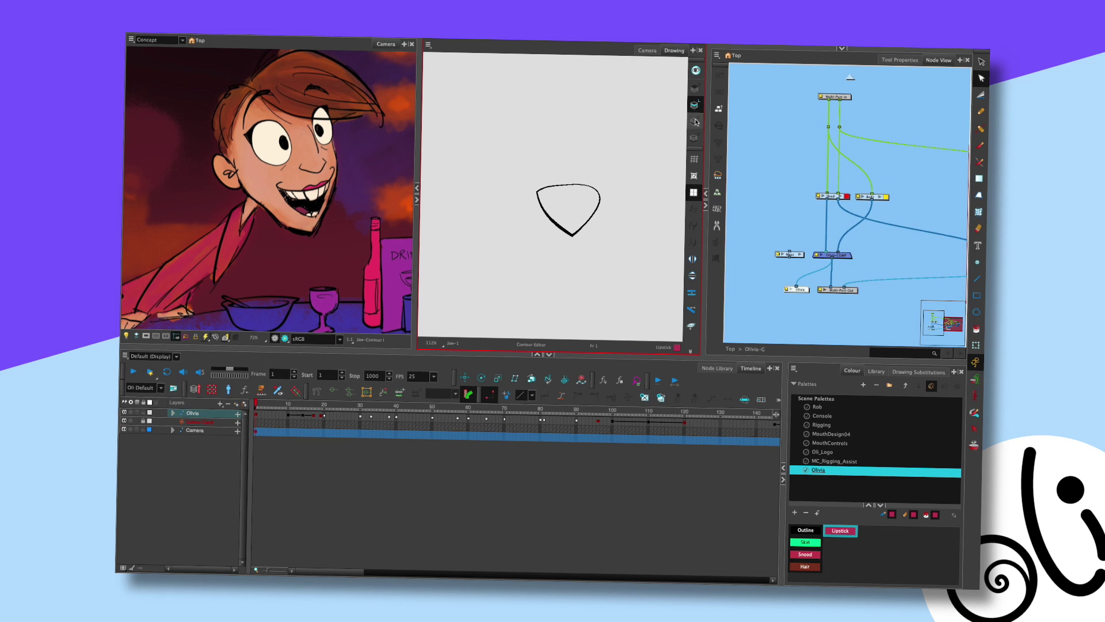
left_click(692, 100)
key("alt+s")
left_click(576, 221)
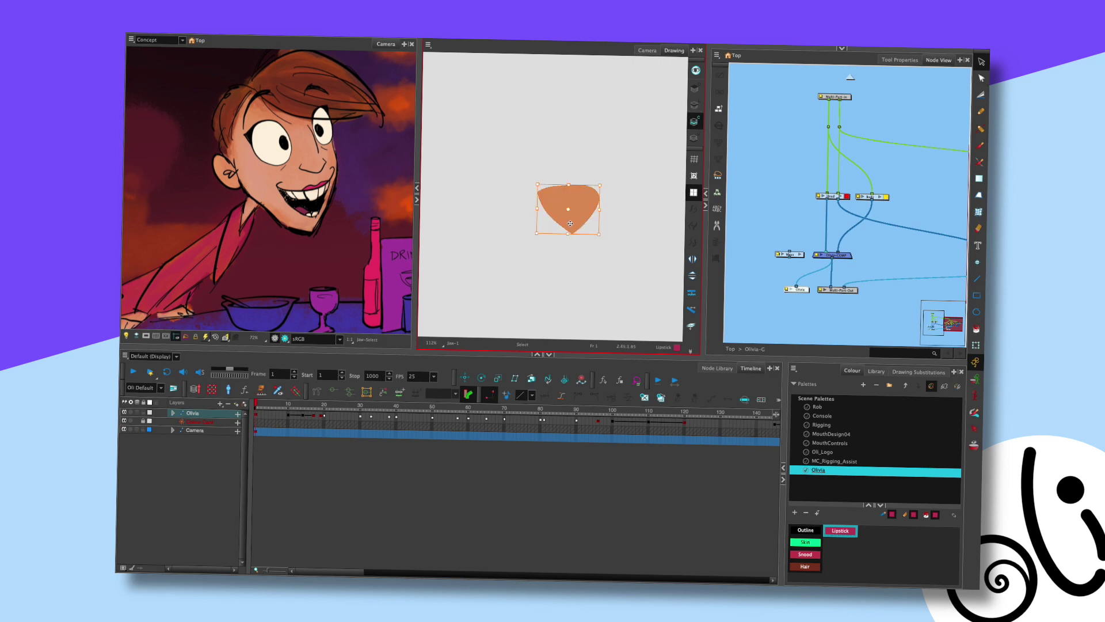
key("l")
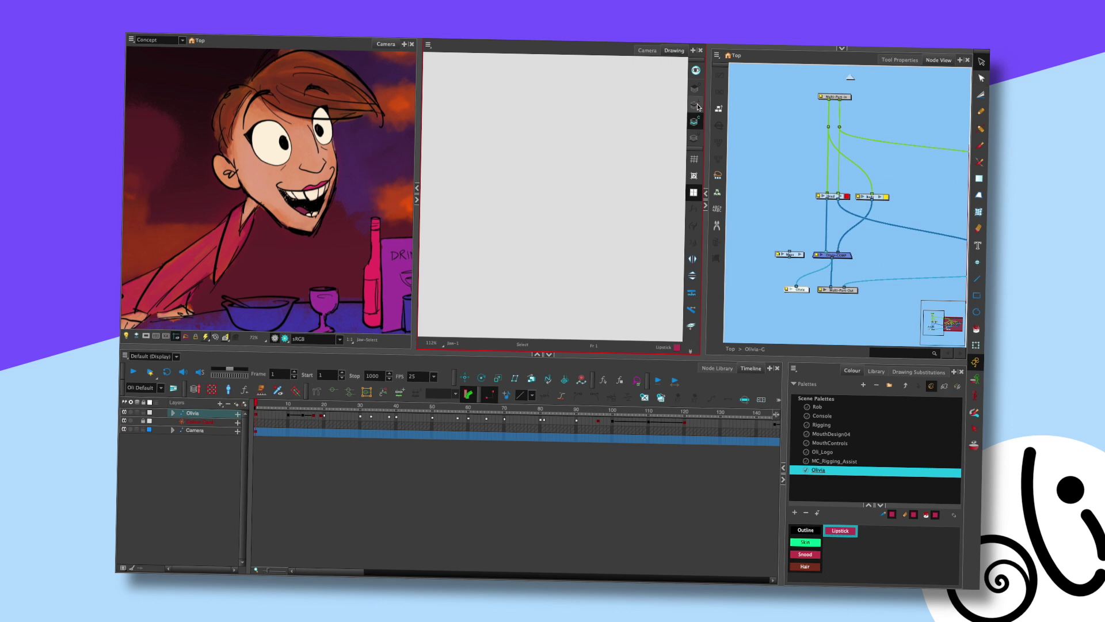
scroll(606, 169, "up", 4)
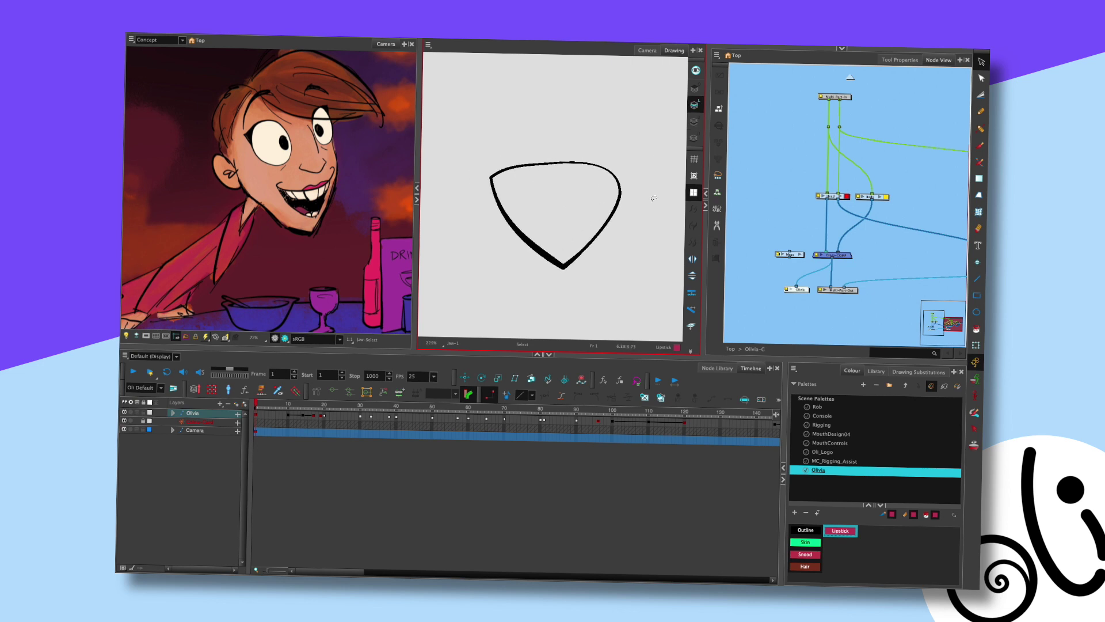
Show all of the jaw's art layers together and select its outline strokes to inspect them
key("ctrl+z")
scroll(628, 201, "up", 3)
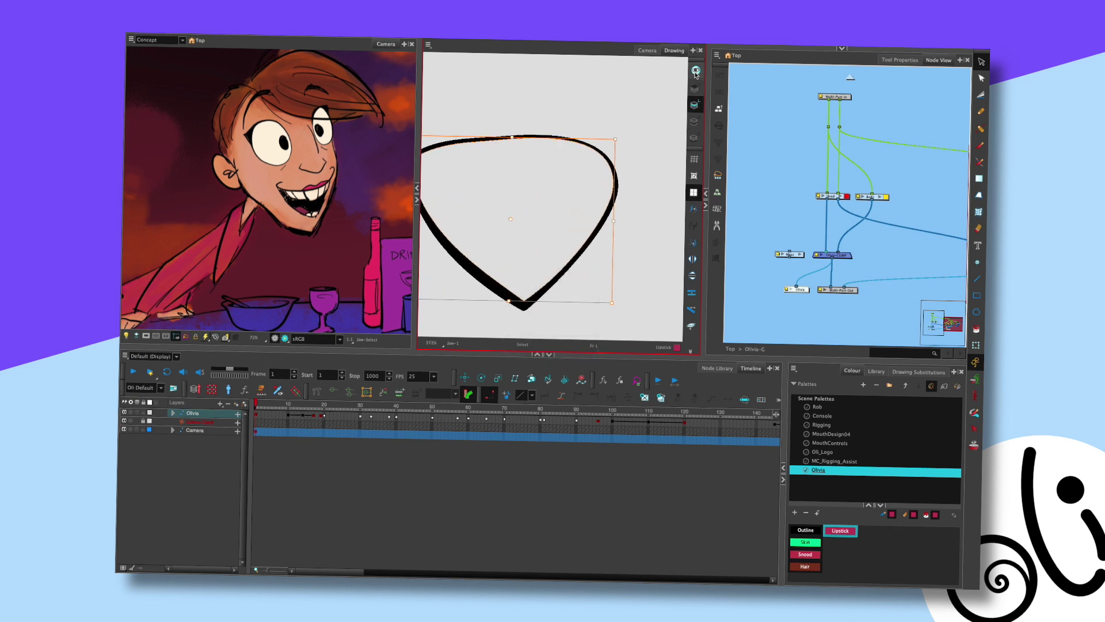
key("l")
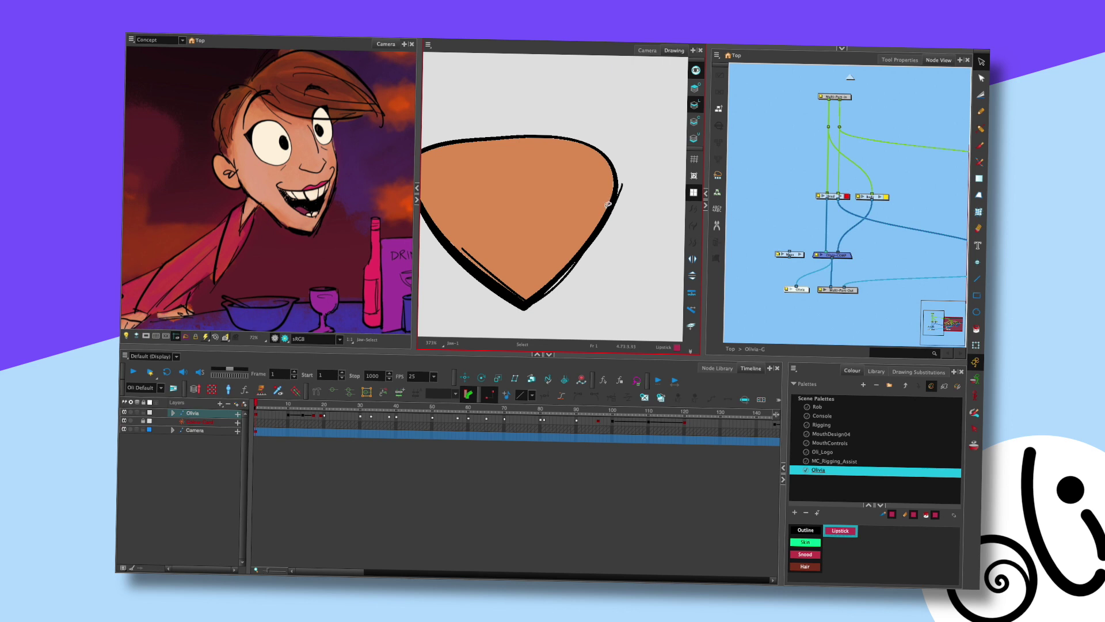
key("ctrl+a")
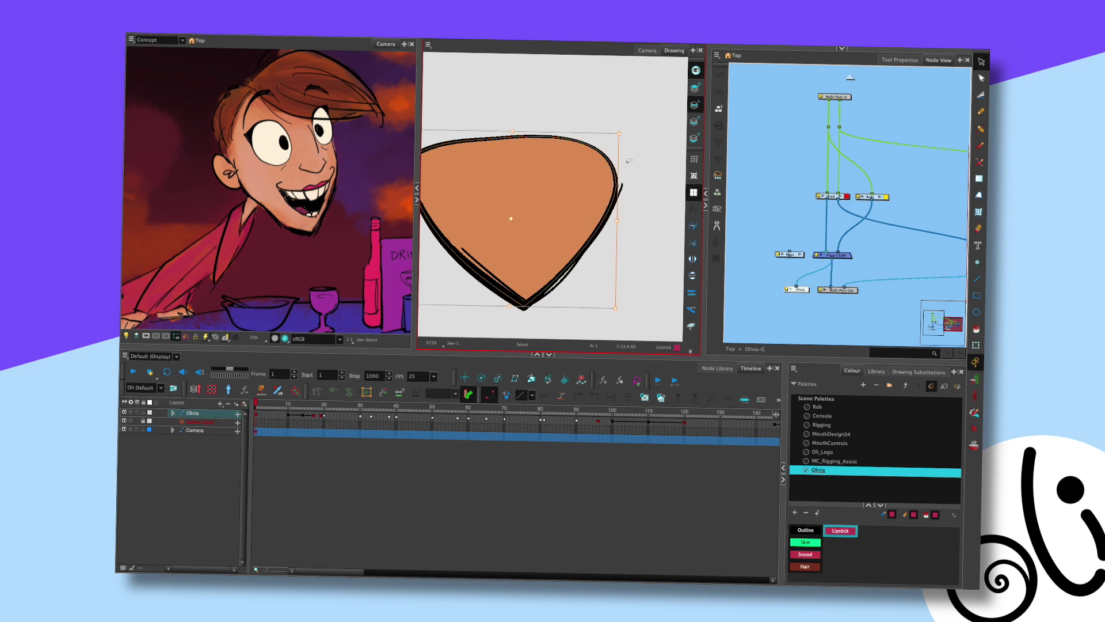
left_click(637, 167)
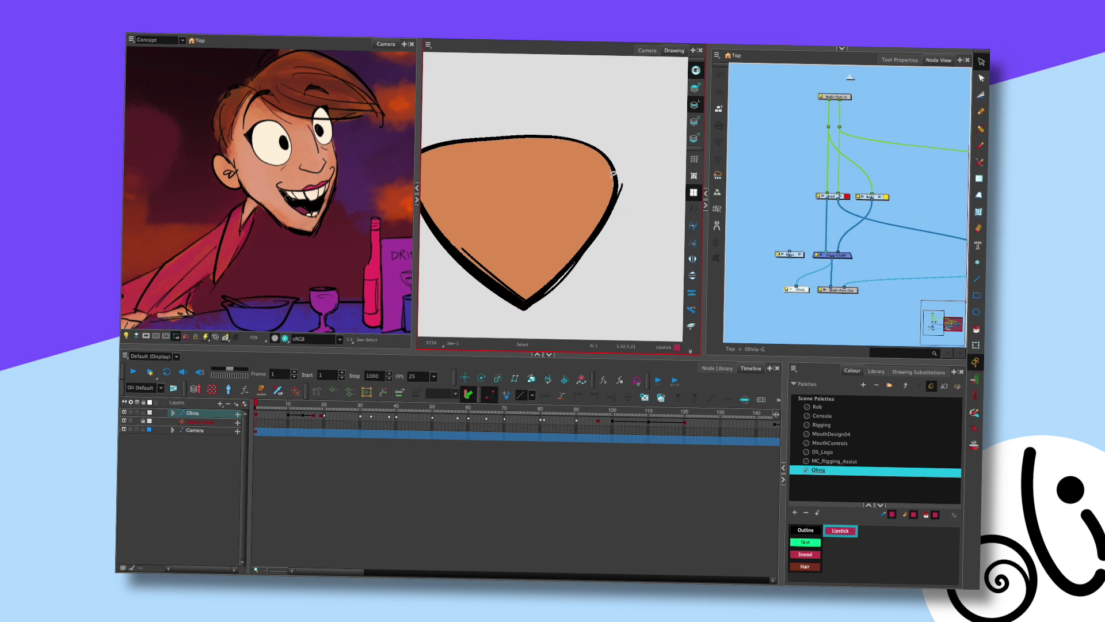
left_click(602, 194)
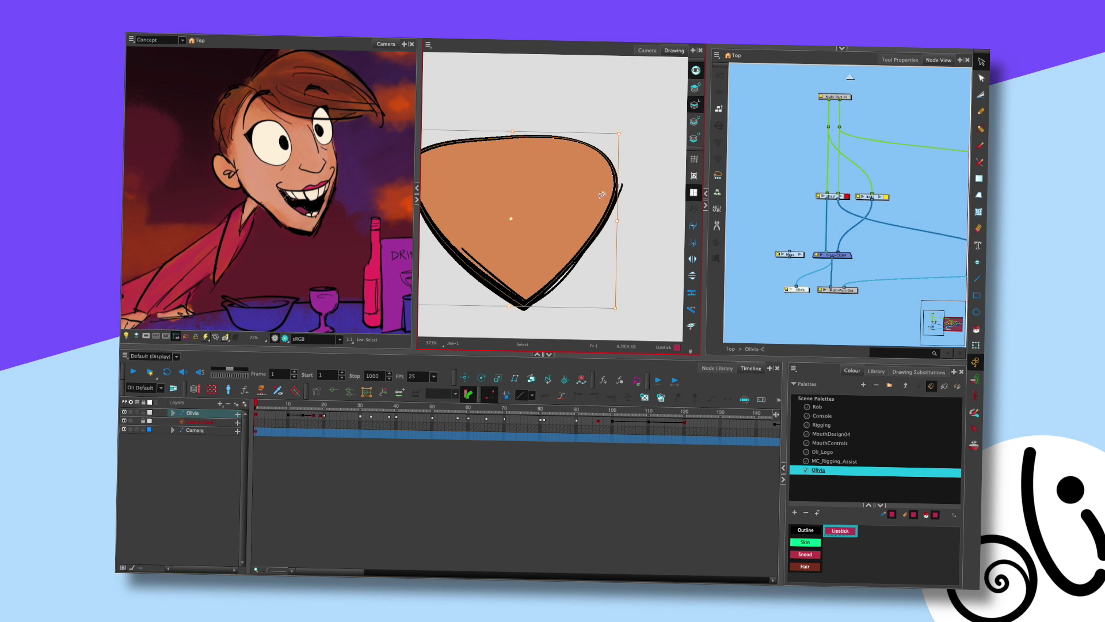
key("alt+q")
left_click_drag(616, 192, 586, 186)
key("ctrl+z")
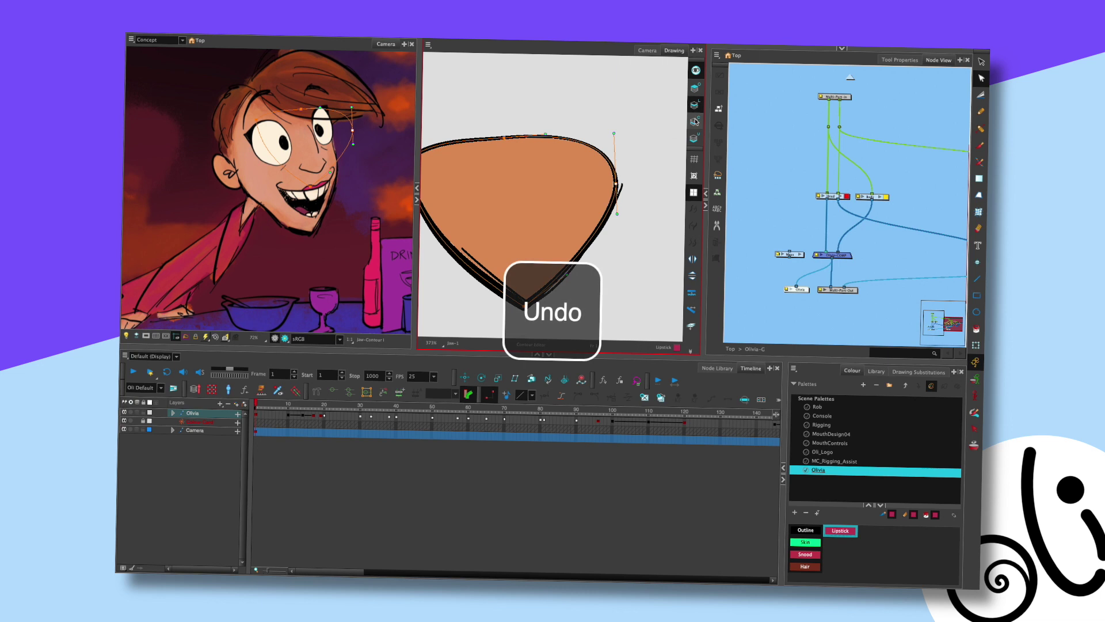
Delete the jaw's skin-coloured fill and its extra overlay strokes, and return to the full character view
key("alt+s")
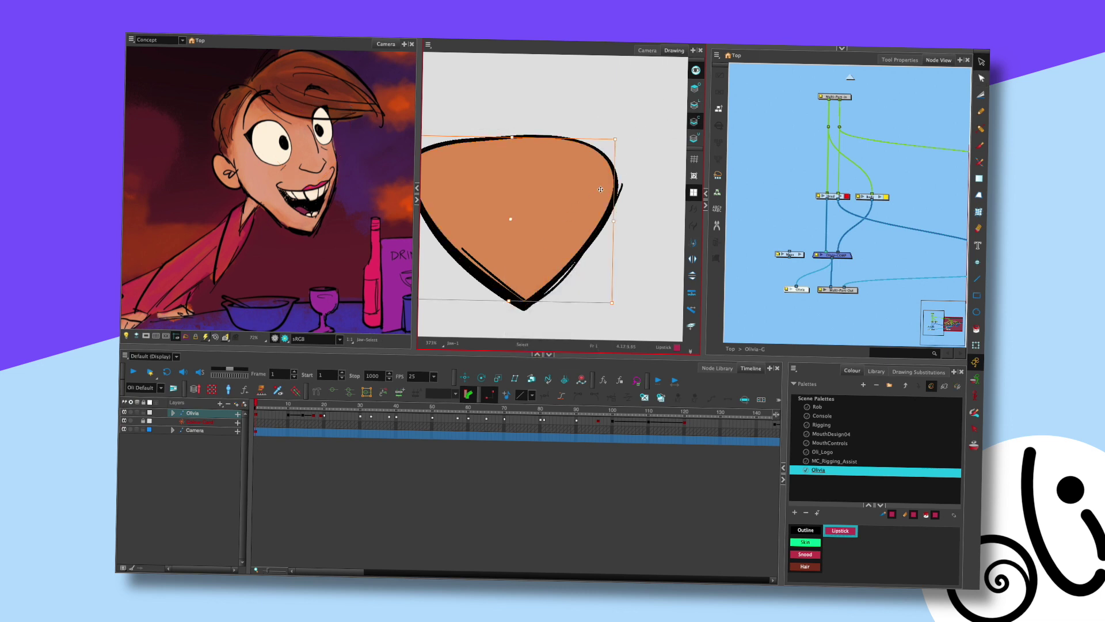
key("Delete")
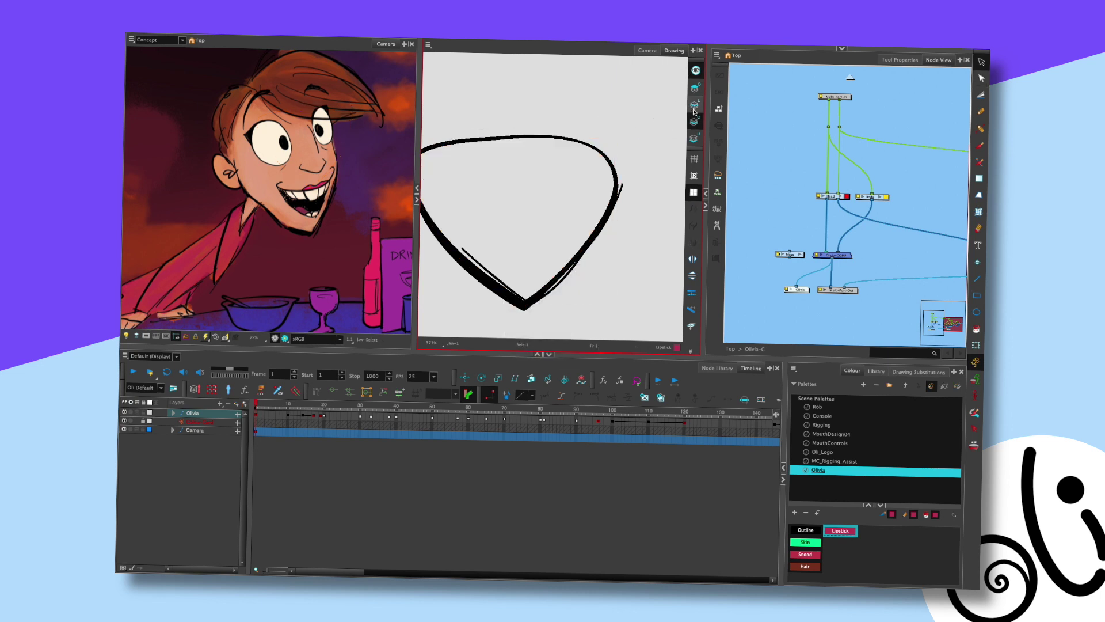
key("alt+b")
left_click_drag(636, 158, 596, 208)
key("l")
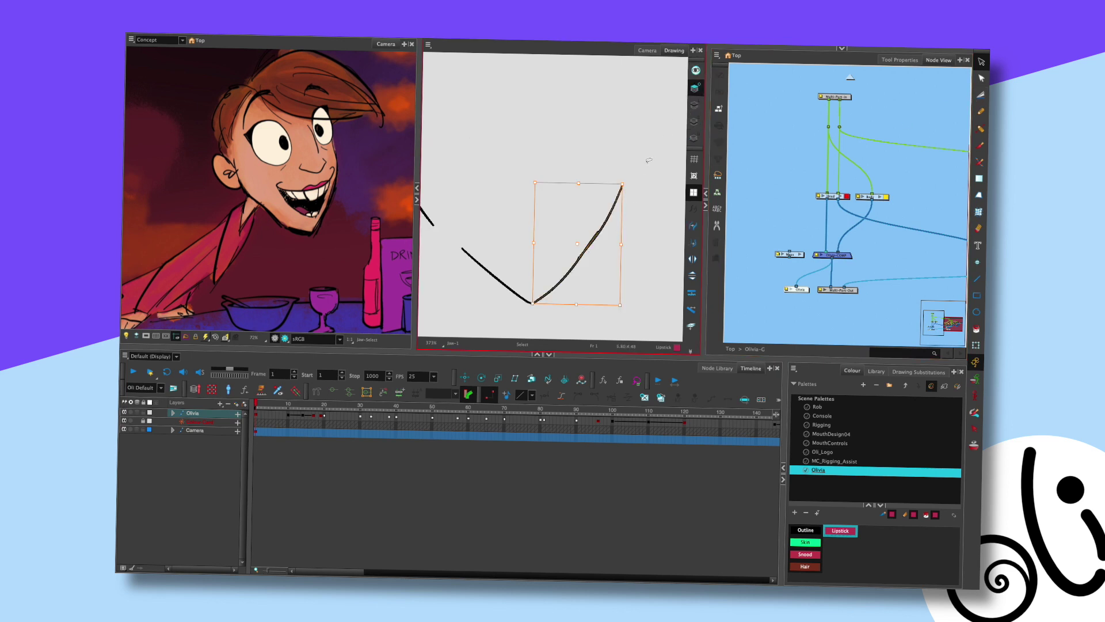
key("Delete")
scroll(589, 230, "down", 2)
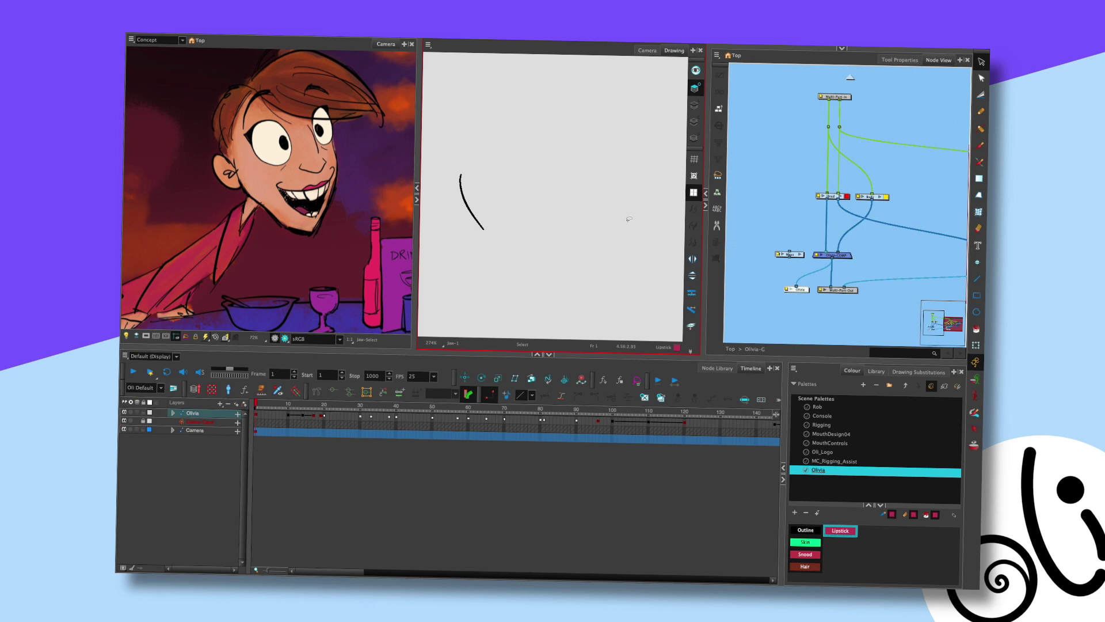
mouse_move(590, 230)
left_mouse_down()
mouse_move(587, 168)
mouse_move(612, 185)
left_mouse_up()
left_click(647, 50)
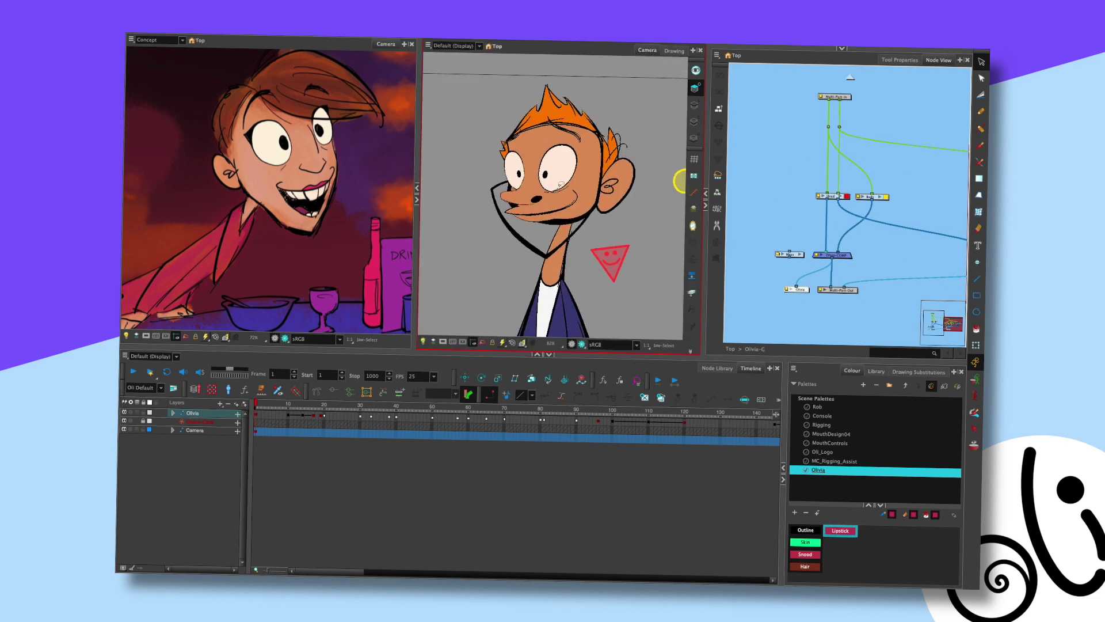
Delete the upper head's overlay strokes and its skin-coloured fill
left_click(599, 189)
left_click(674, 51)
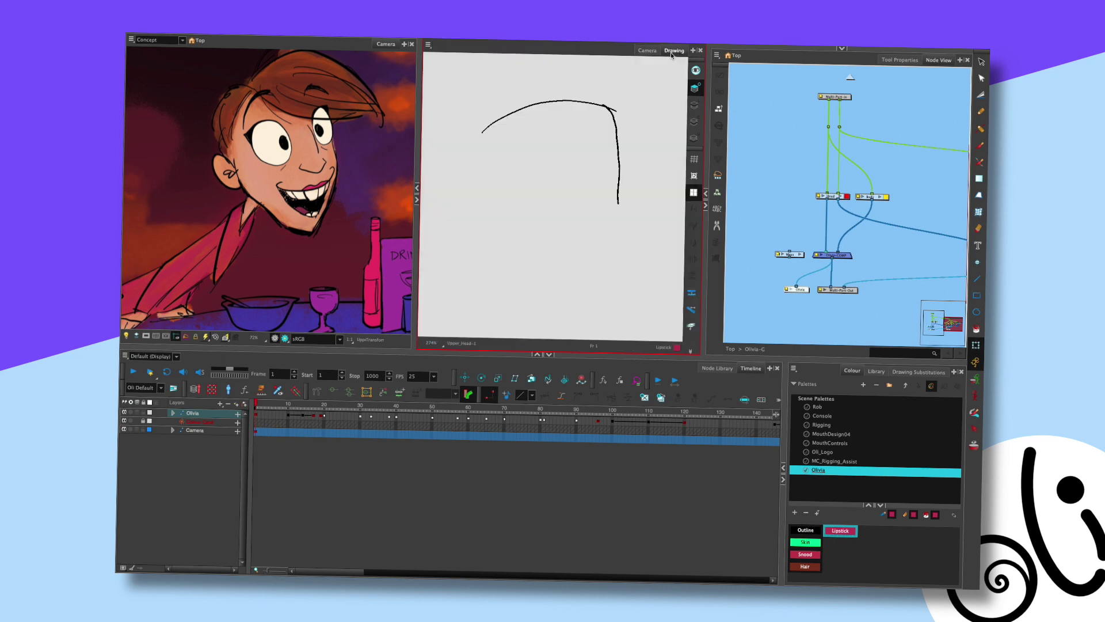
left_click_drag(649, 102, 467, 217)
key("Delete")
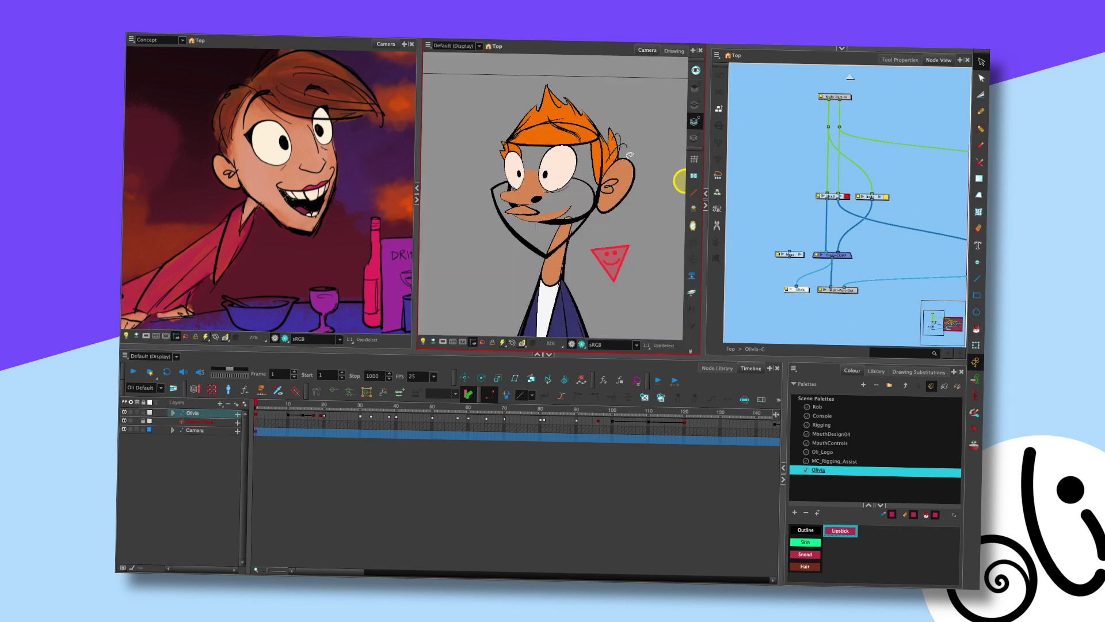
Check the ear's Colour Art drawing on its own and deselect the ear
left_click(624, 183)
left_click(676, 51)
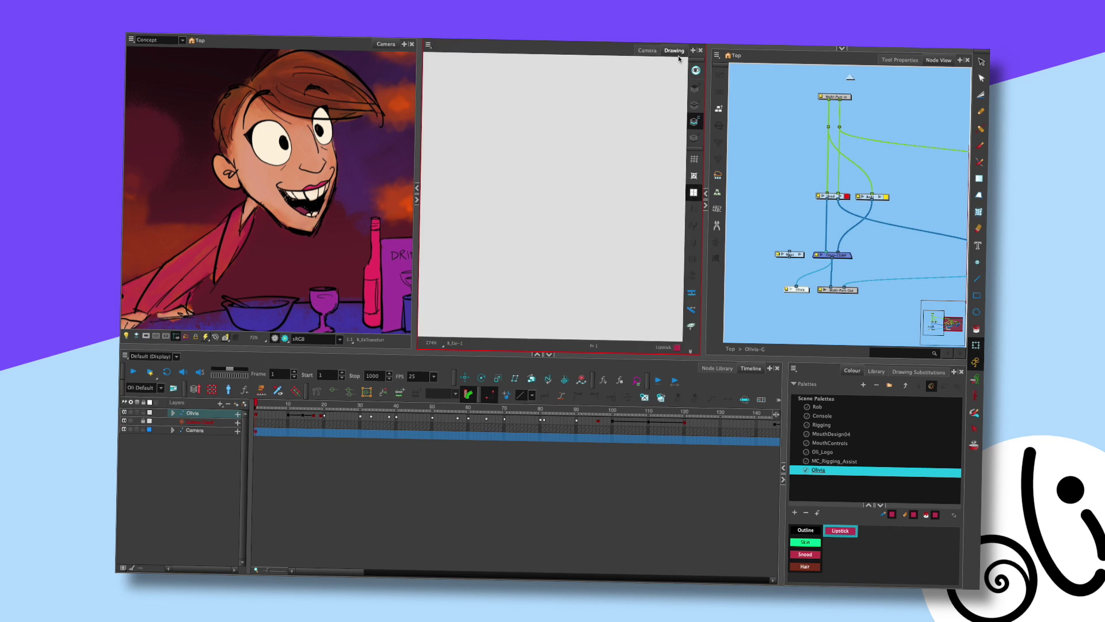
left_click(647, 51)
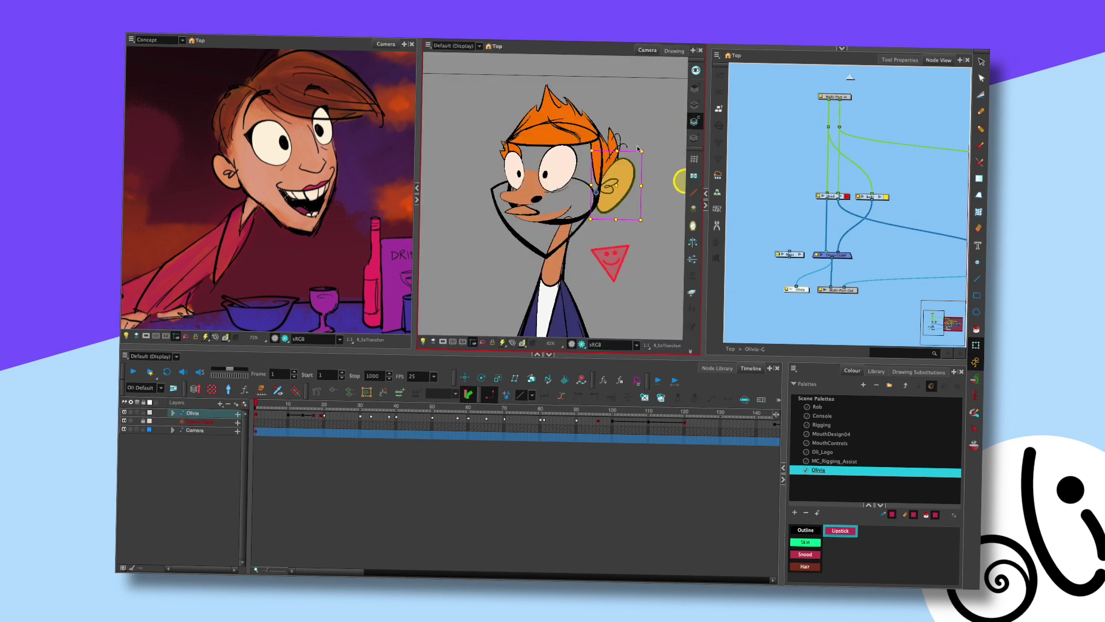
key("Escape")
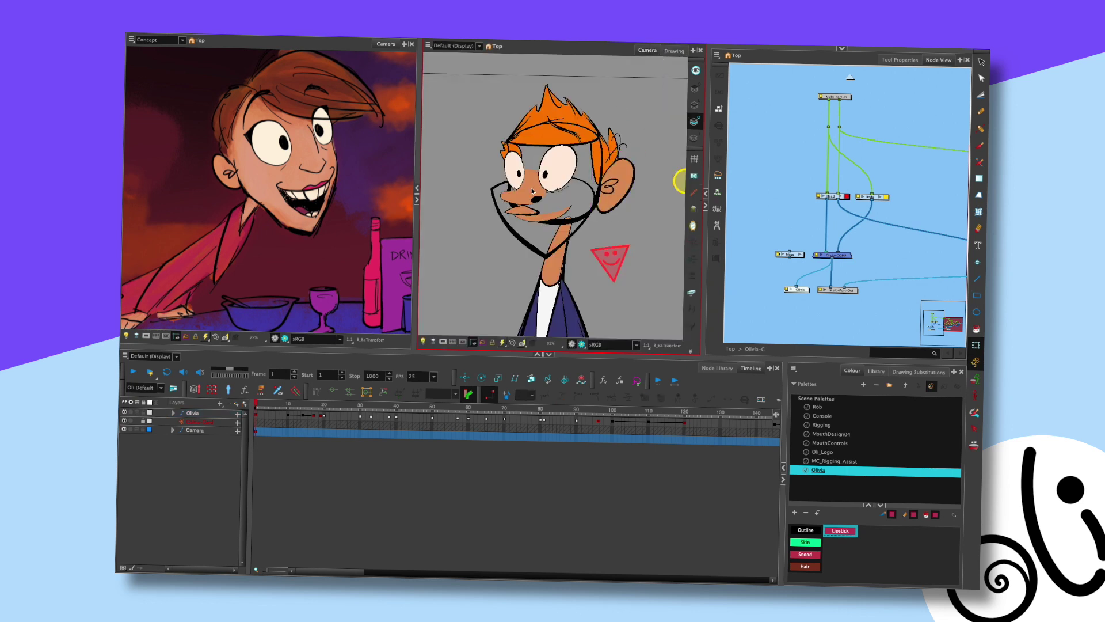
Select the nose and open its drawing on its own
left_click(530, 190)
left_click(675, 51)
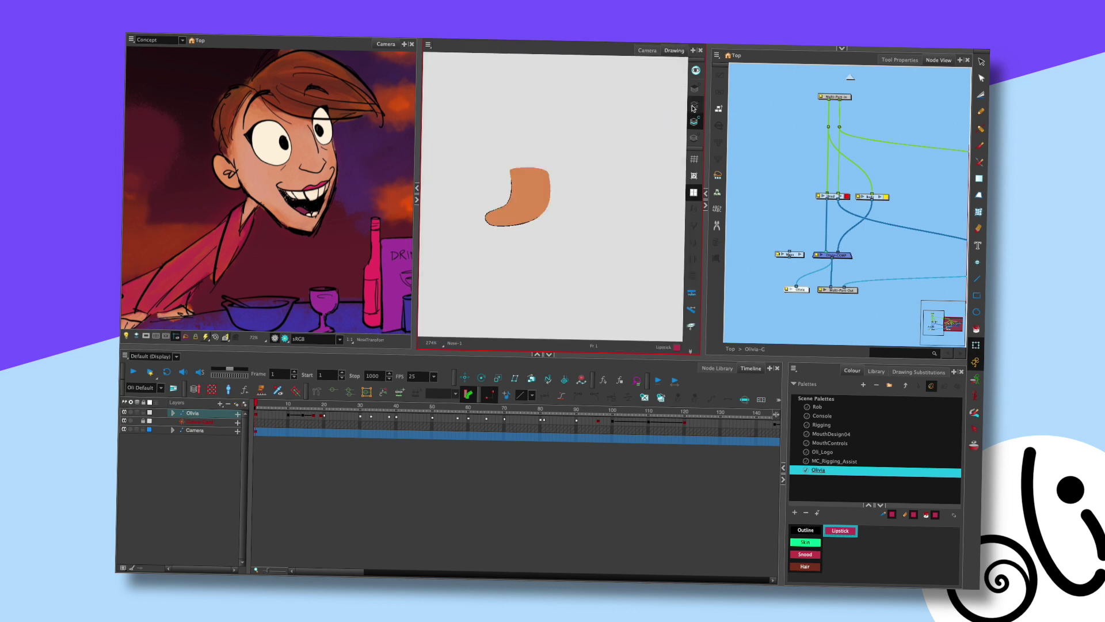
mouse_move(576, 143)
left_mouse_down()
mouse_move(500, 259)
mouse_move(510, 262)
left_mouse_up()
key("Delete")
left_click(649, 51)
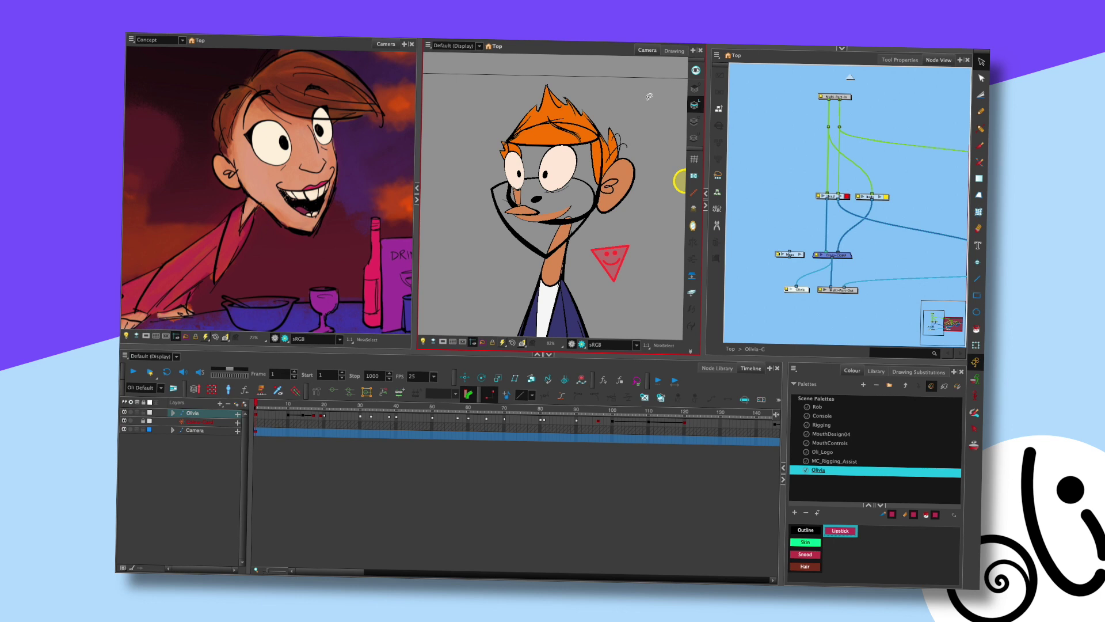
key("ctrl+z")
left_click(674, 51)
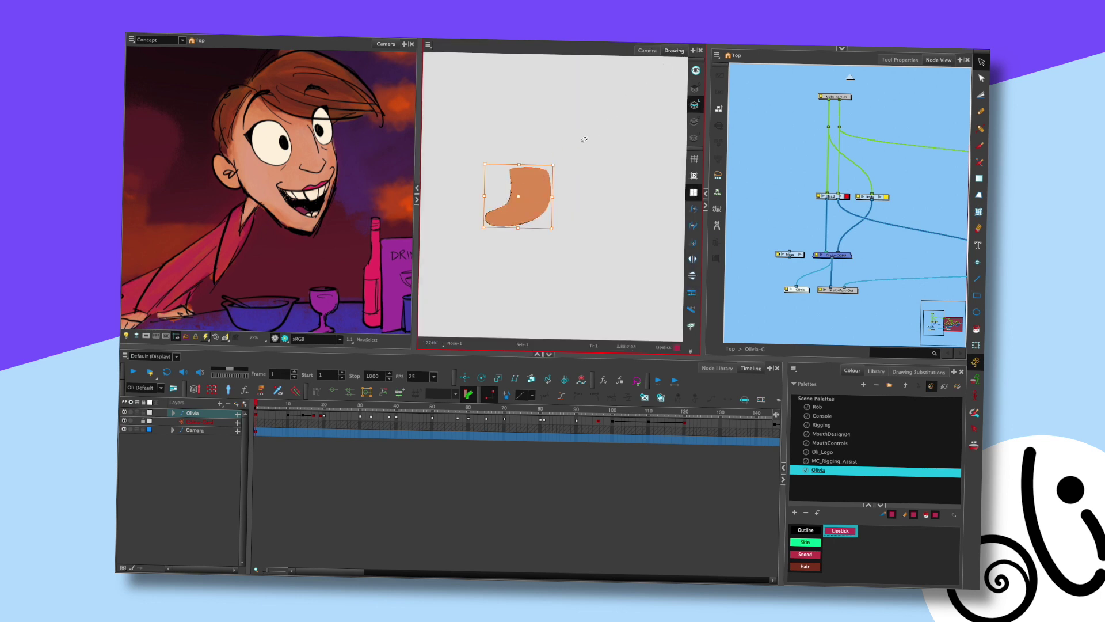
key("Delete")
key("ctrl+z")
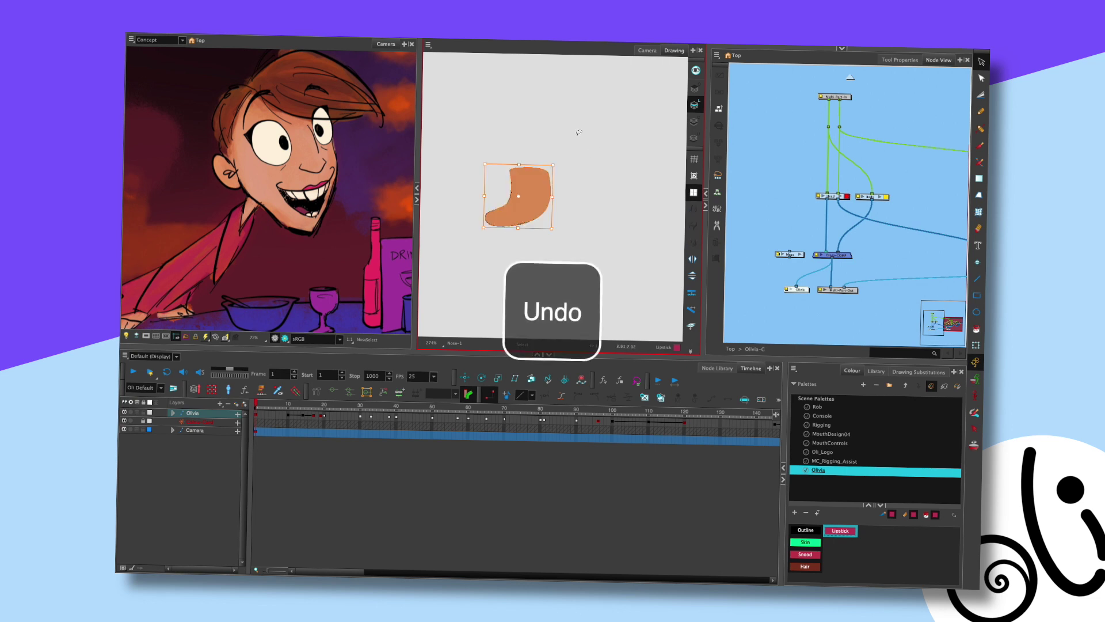
Reshape the nose fill with the Contour Editor, removing its upper back corner and slimming its rear edge, and return to the character view
scroll(583, 198, "up", 5)
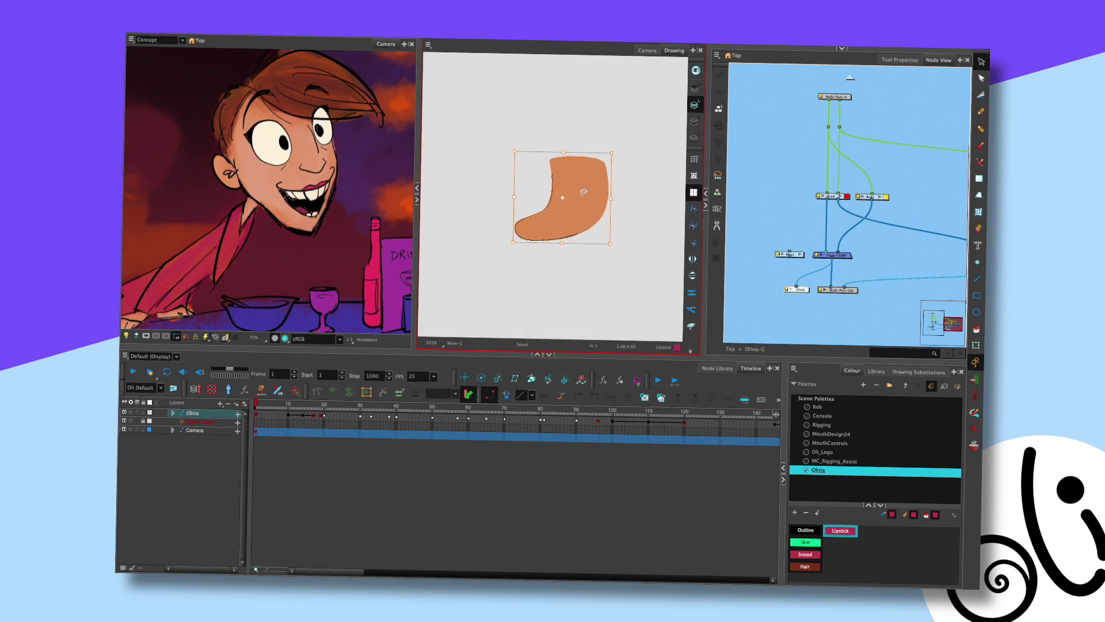
key("ctrl+apostrophe")
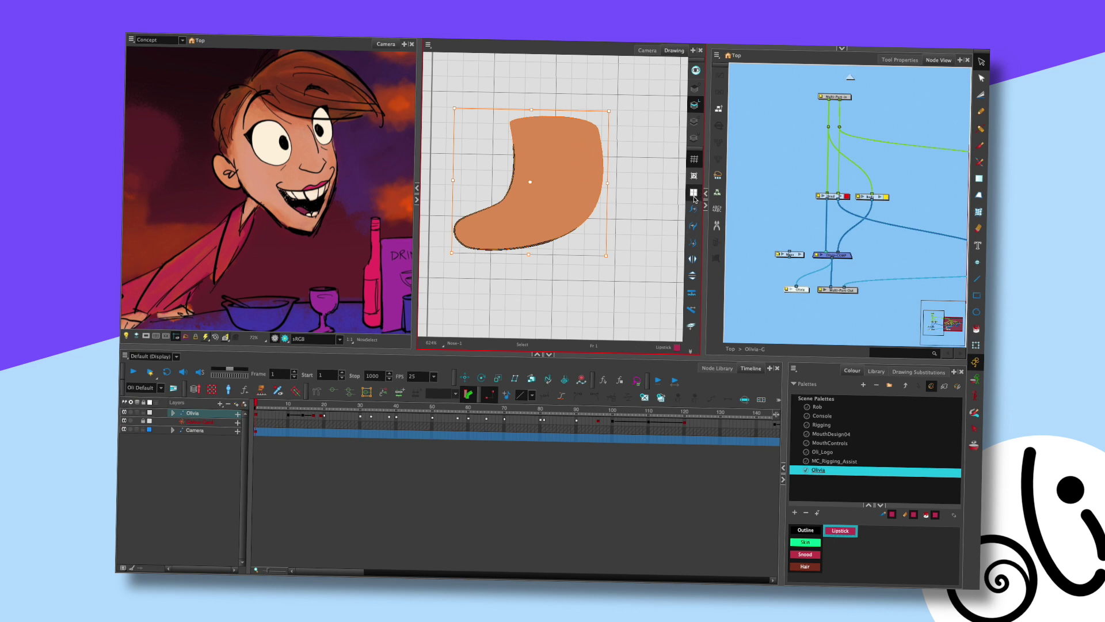
left_click(695, 163)
key("alt+q")
left_click(598, 124)
key("Delete")
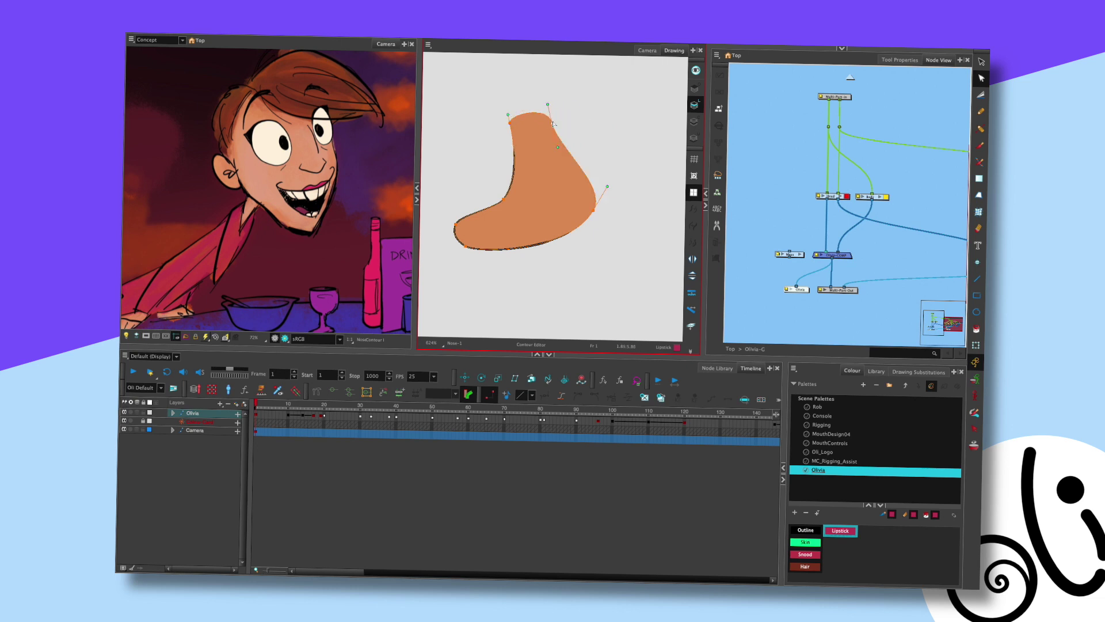
left_click_drag(608, 186, 590, 241)
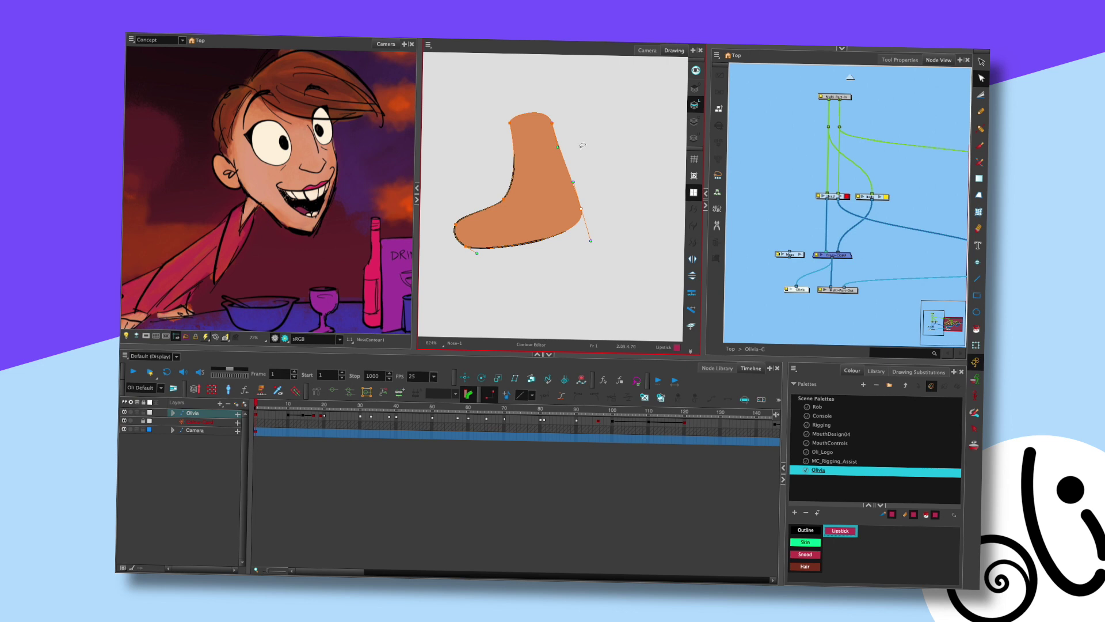
left_click(646, 51)
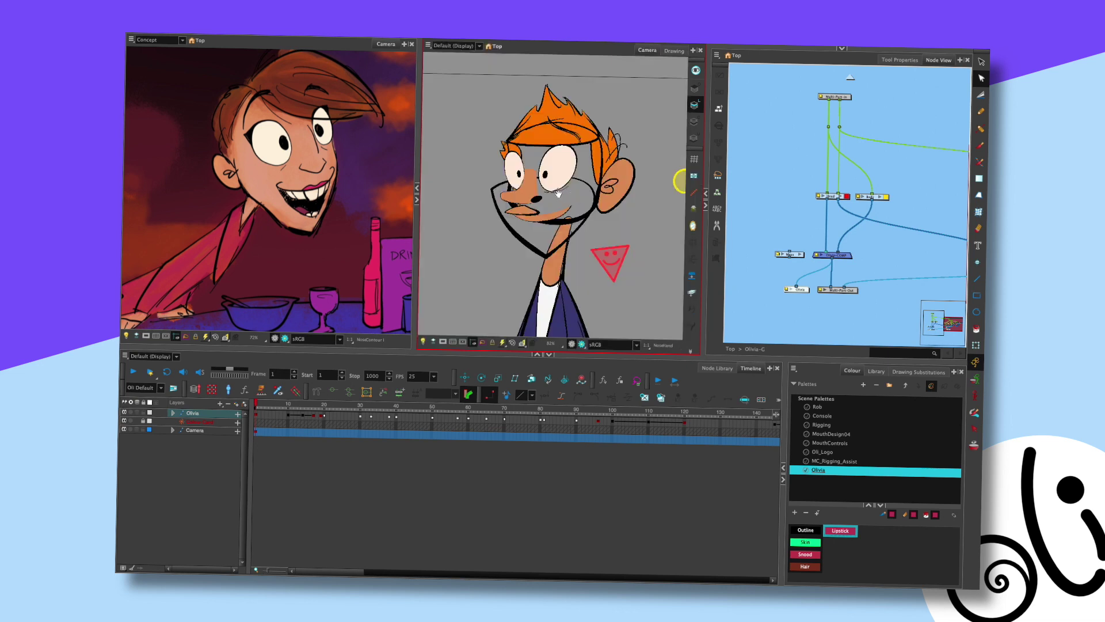
Examine the mouth rig's node network in the Auto_Mouth group inside Head, and return to the Olivia-G group
key("shift+t")
left_click(548, 228)
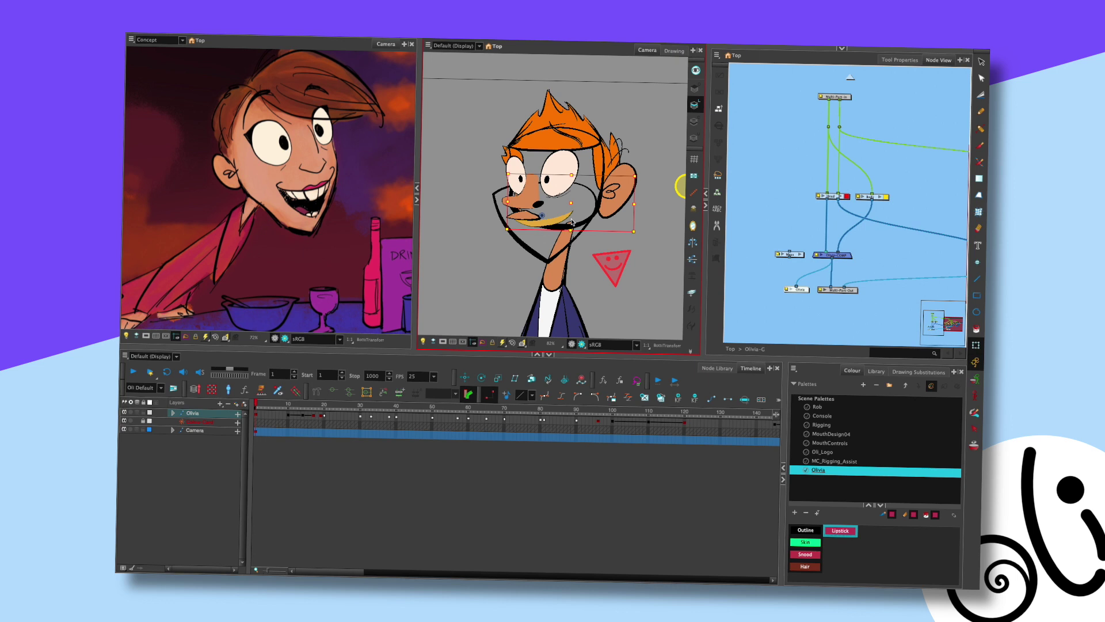
left_click(841, 196)
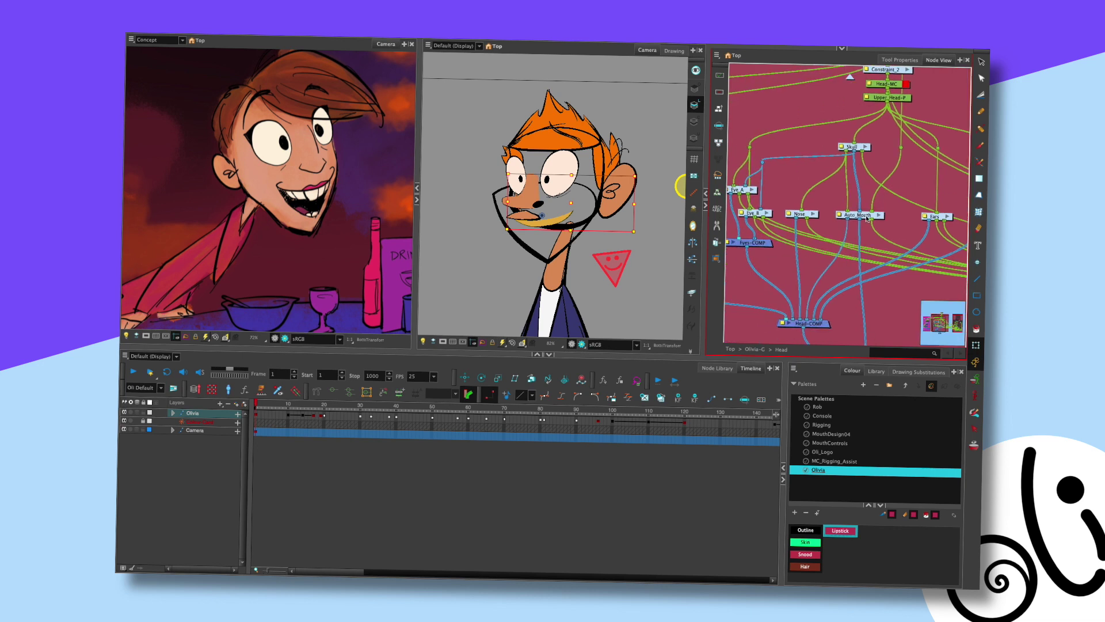
left_click(868, 216)
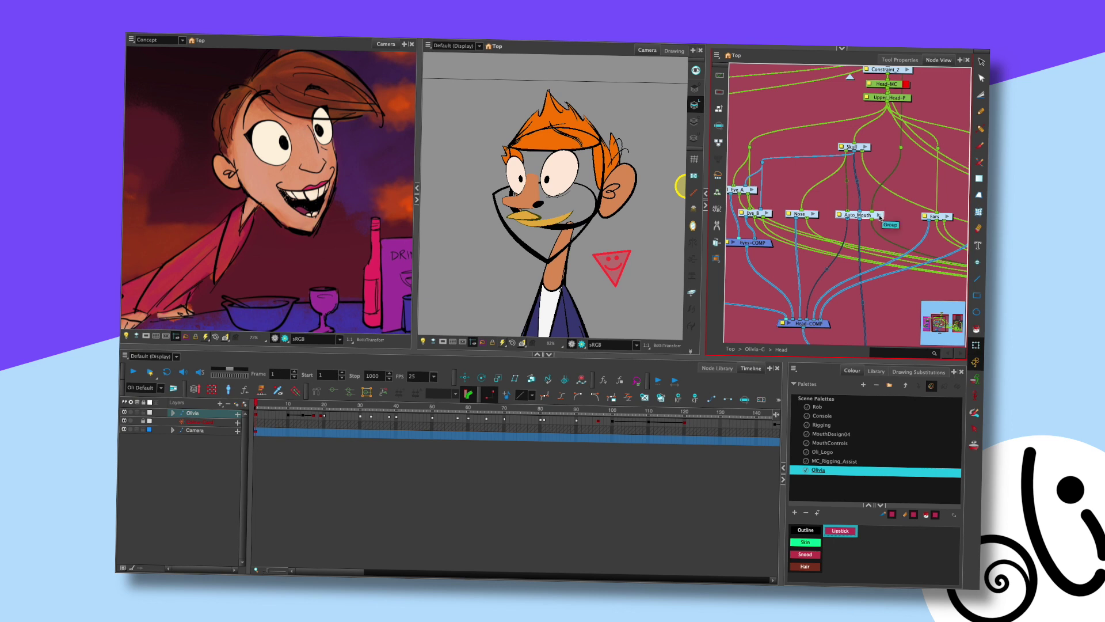
left_click(879, 217)
left_click(945, 325)
mouse_move(945, 326)
left_mouse_down()
mouse_move(946, 316)
mouse_move(942, 334)
left_mouse_up()
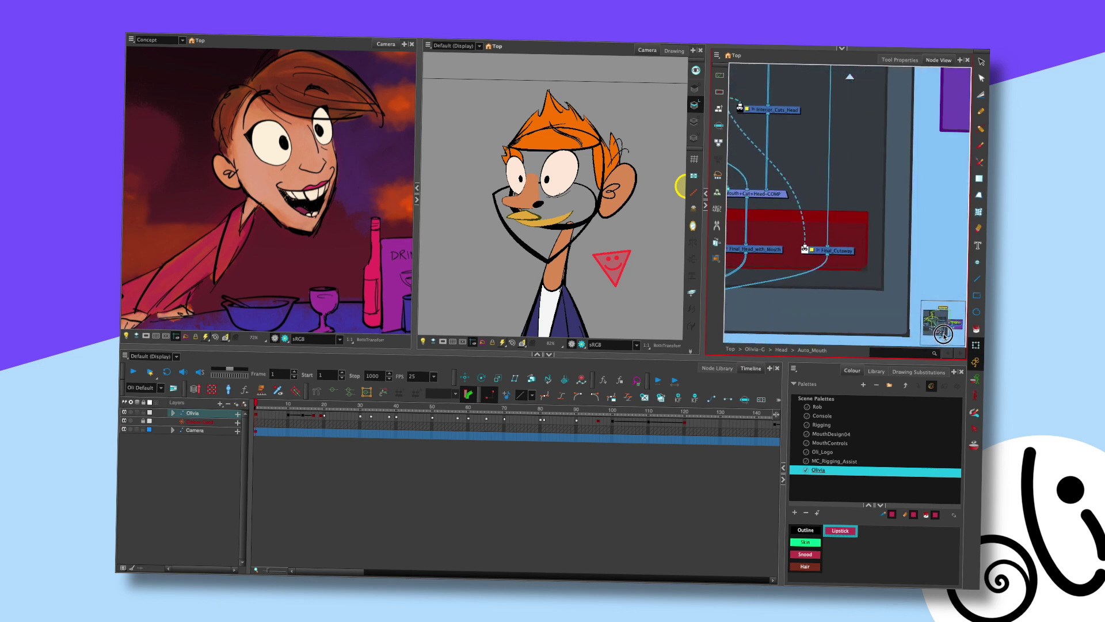
scroll(902, 257, "down", 5)
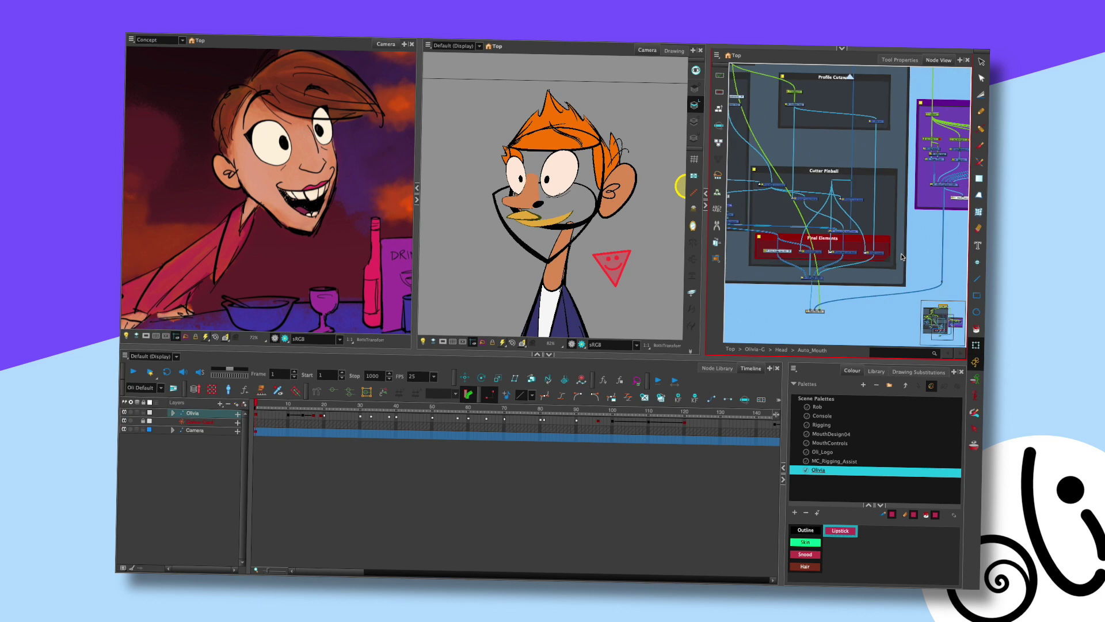
left_click(851, 79)
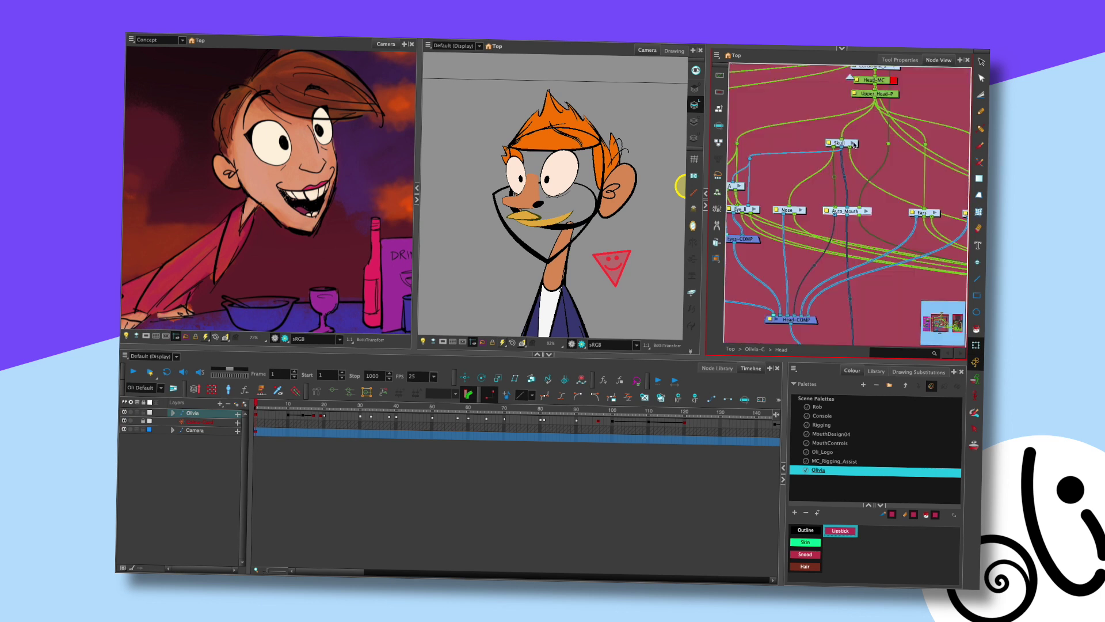
left_click(850, 79)
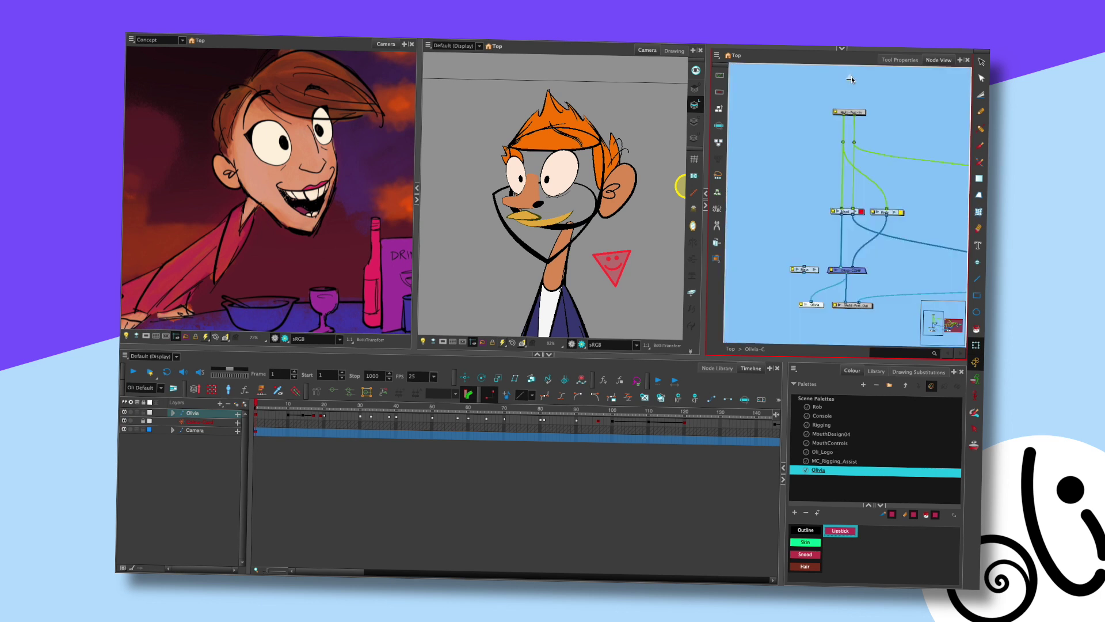
Delete the whole Hair group from the Head group and save the scene
left_click(563, 144)
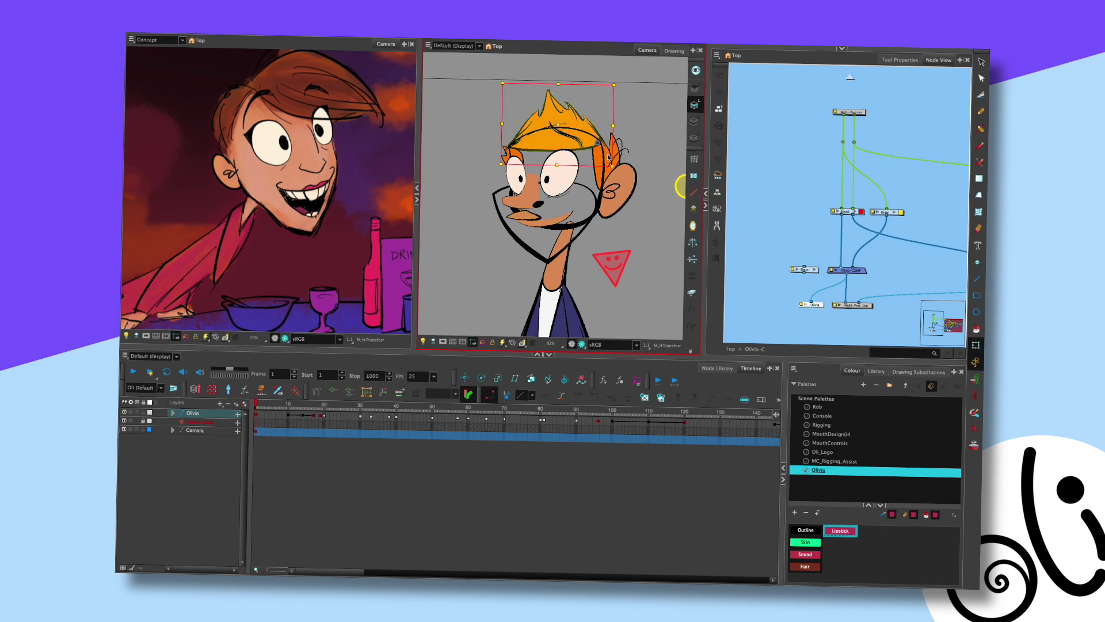
scroll(639, 138, "up", 2)
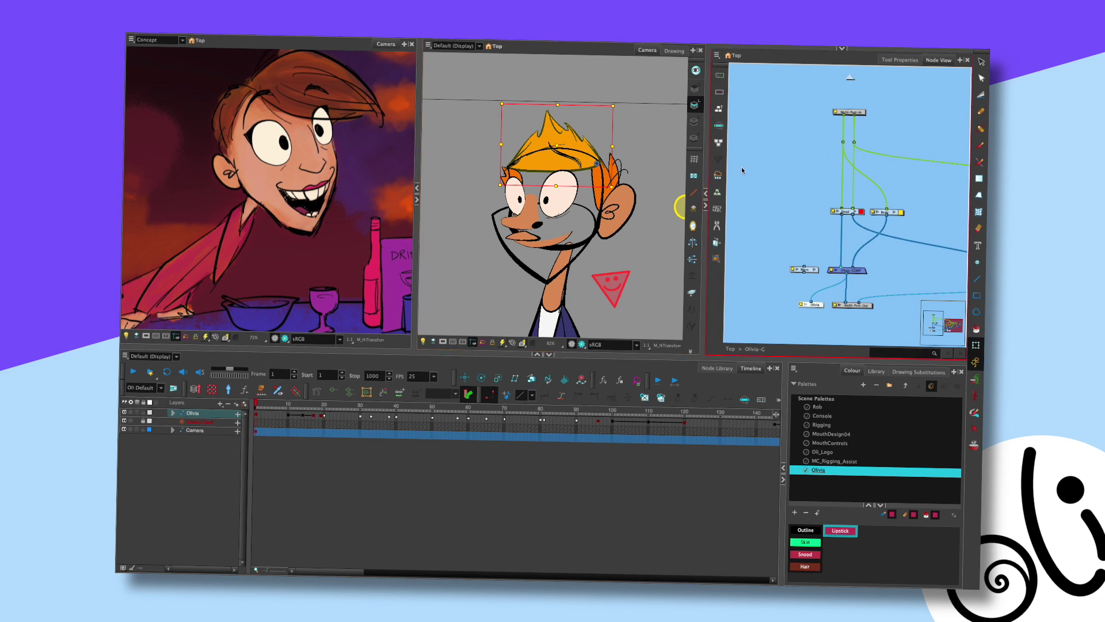
key("ctrl+Return")
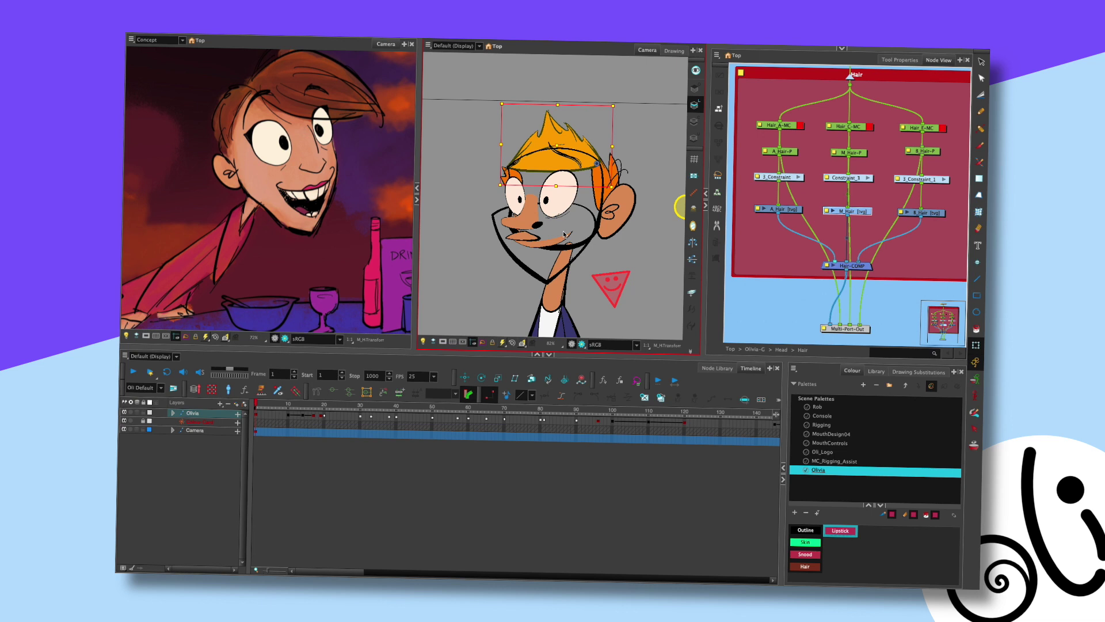
key("ctrl+shift+Return")
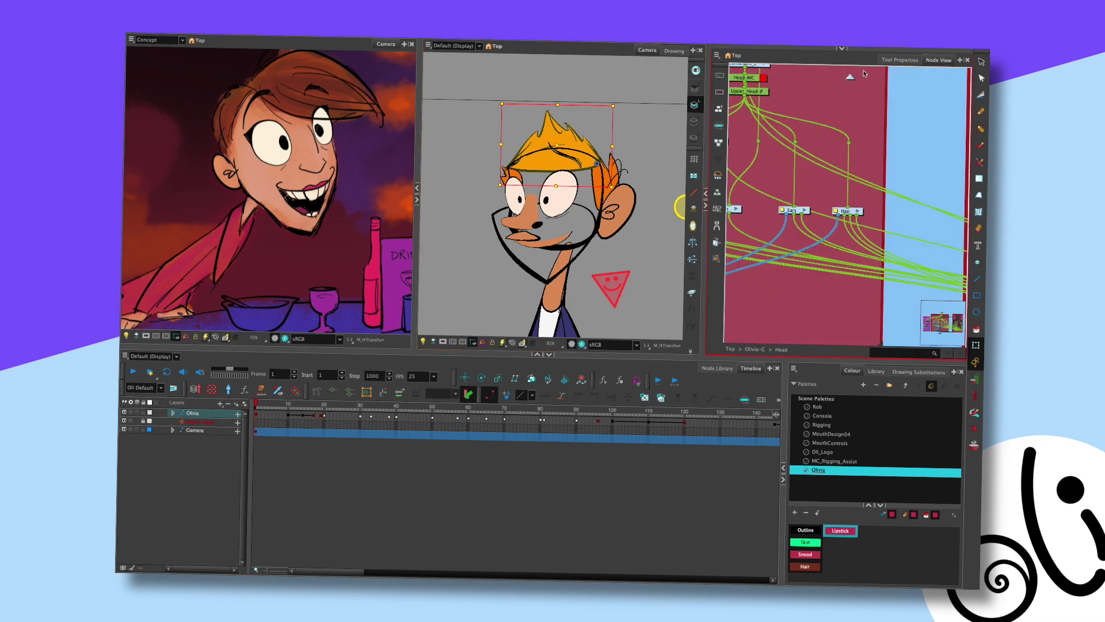
mouse_move(875, 212)
left_mouse_down()
mouse_move(822, 227)
mouse_move(868, 200)
mouse_move(946, 188)
mouse_move(865, 208)
left_mouse_up()
left_click(854, 198)
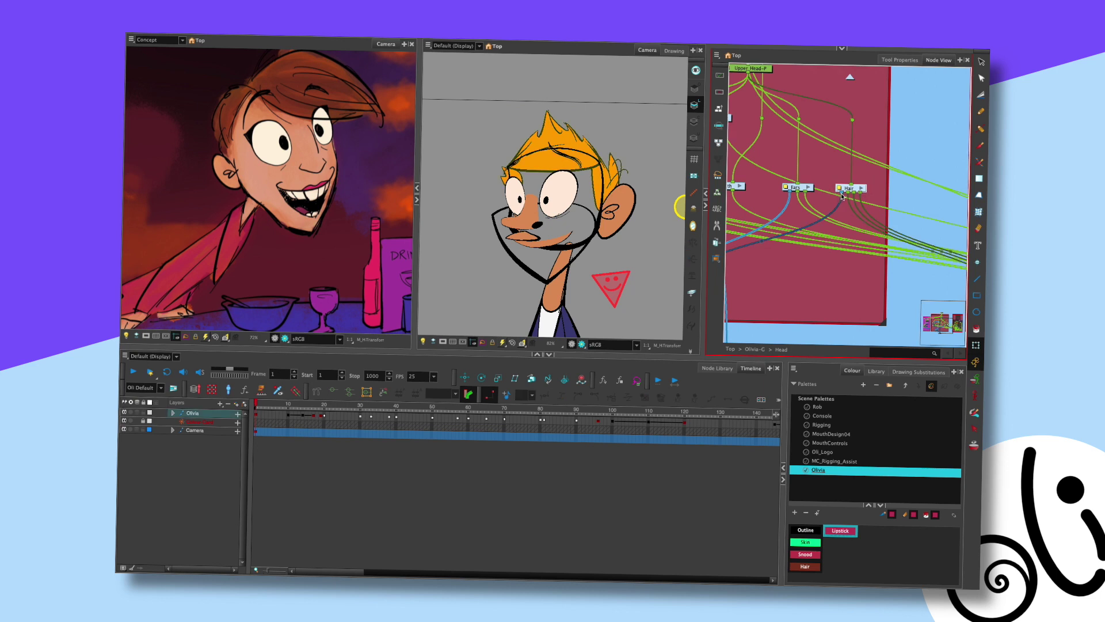
key("Delete")
key("Return")
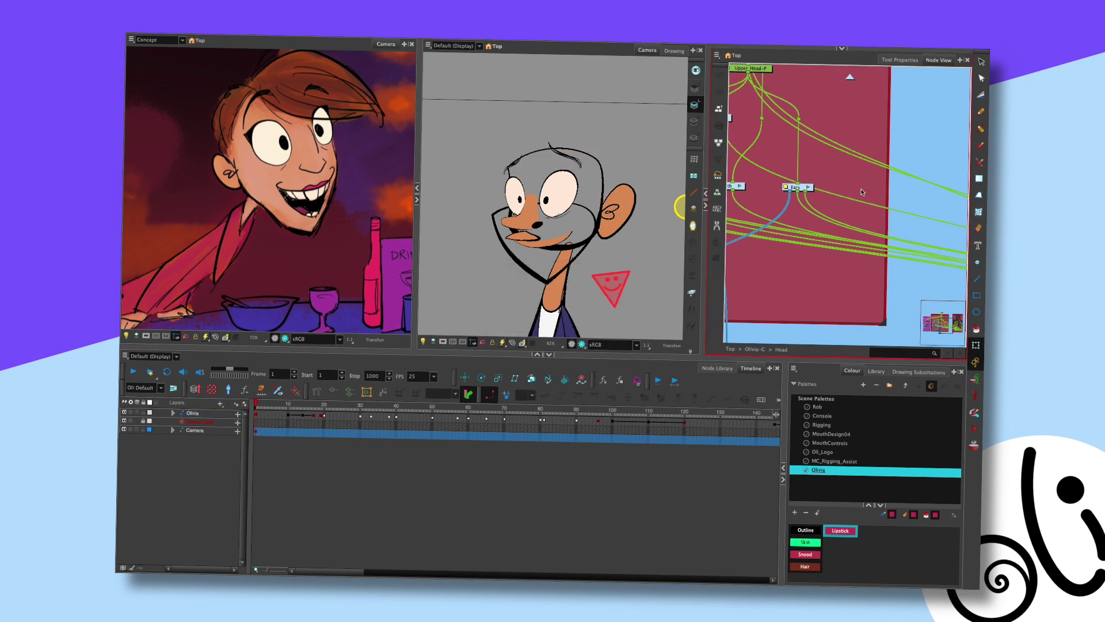
scroll(639, 183, "down", 5)
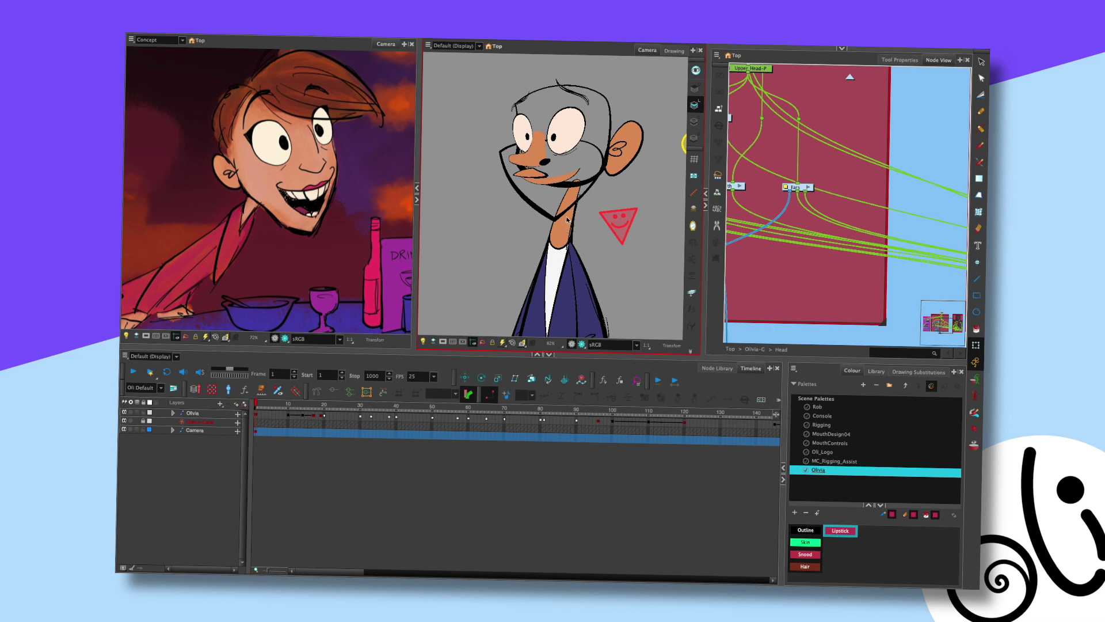
key("ctrl+s")
Recolour the neck's fill with the Olivia palette's Skin colour in its own drawing, and return to the character view
left_click(564, 230)
left_click(671, 51)
key("shift+m")
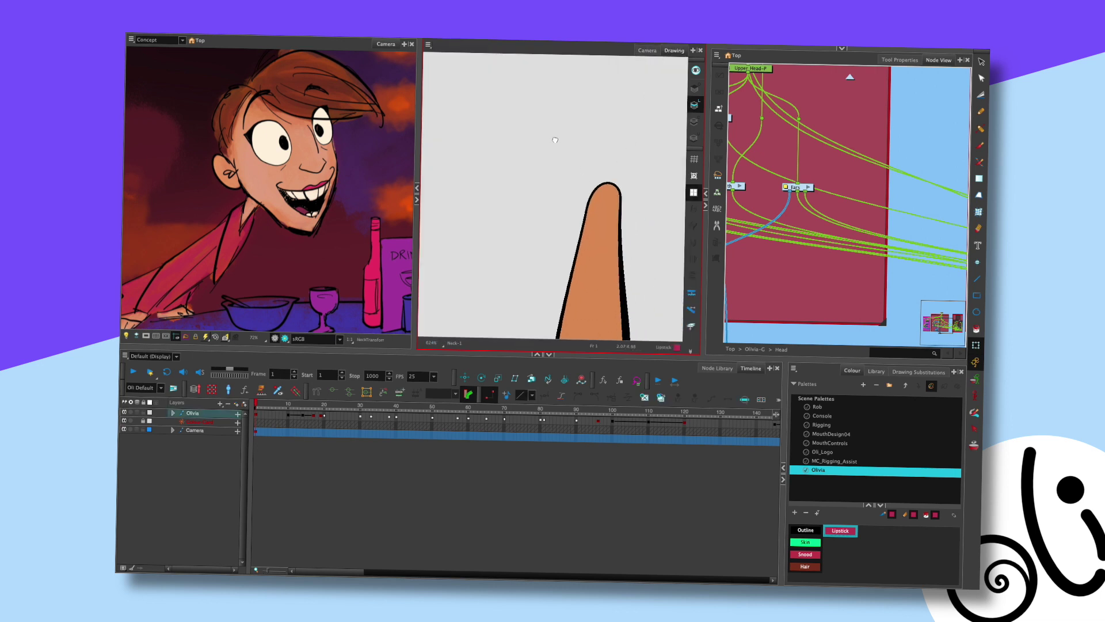
left_click(622, 204)
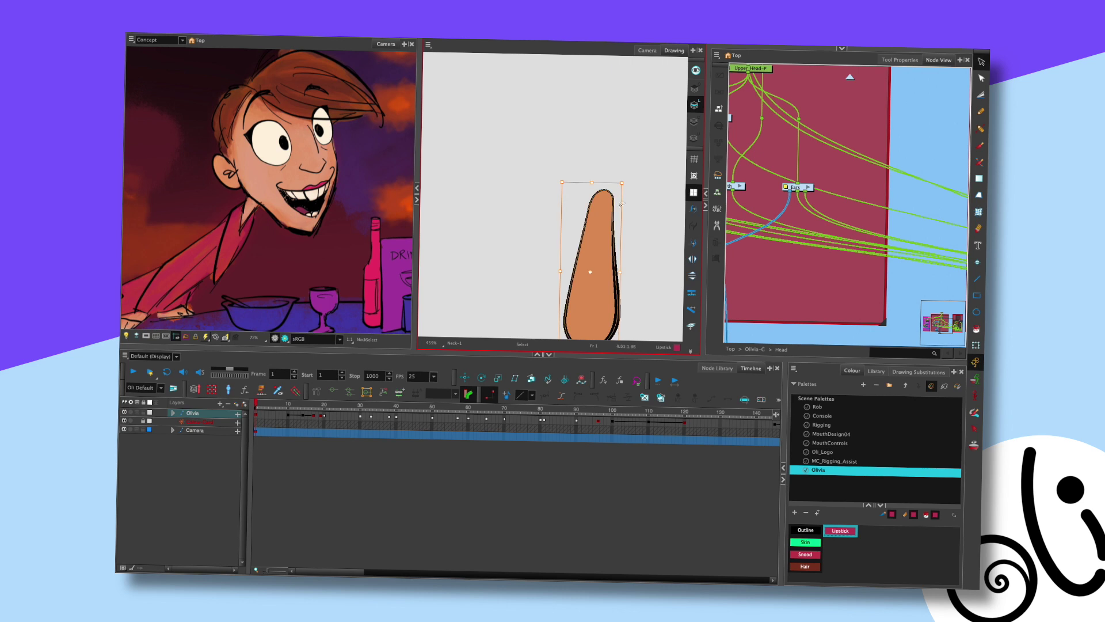
left_click(806, 542)
left_click(648, 52)
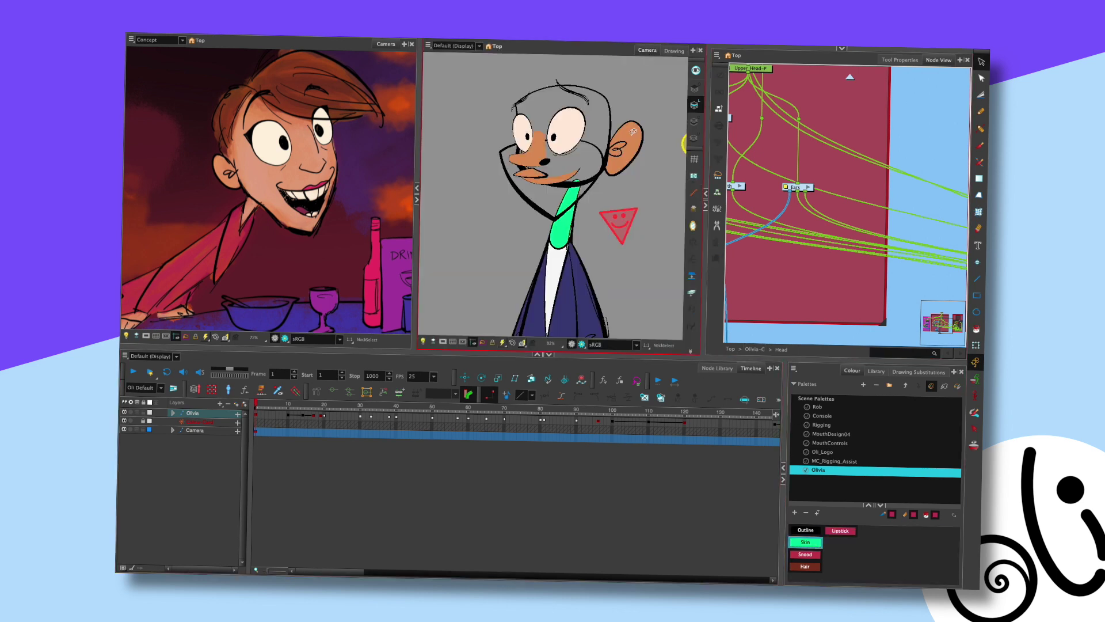
Recolour the ear's fill with the Olivia palette's Skin colour and return to the character view
left_click(624, 147)
left_click(674, 51)
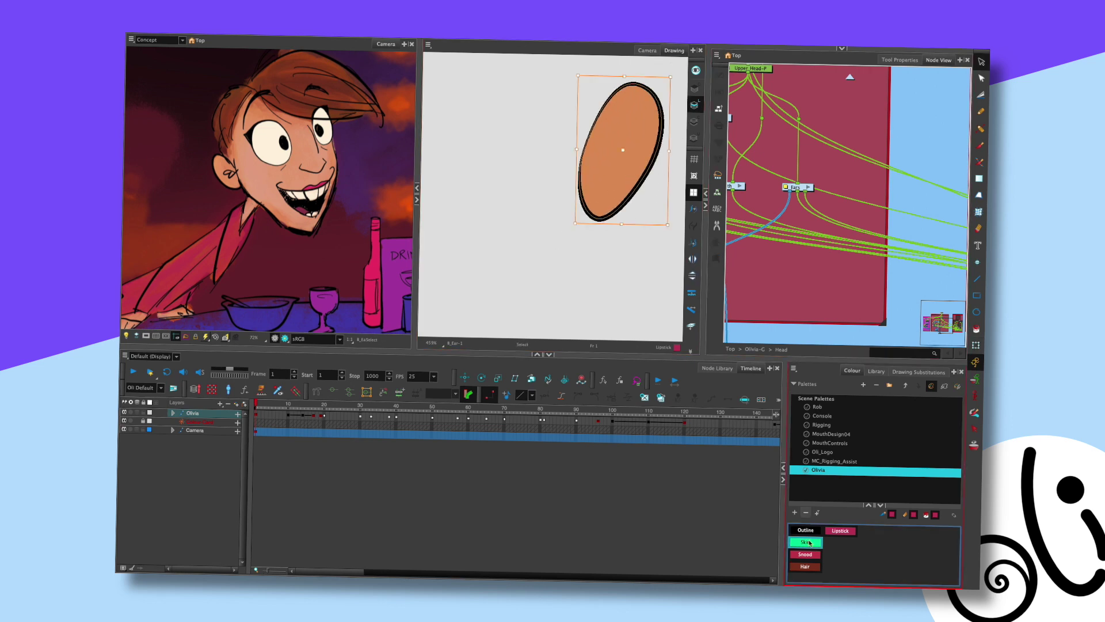
left_click(628, 155)
left_click(647, 50)
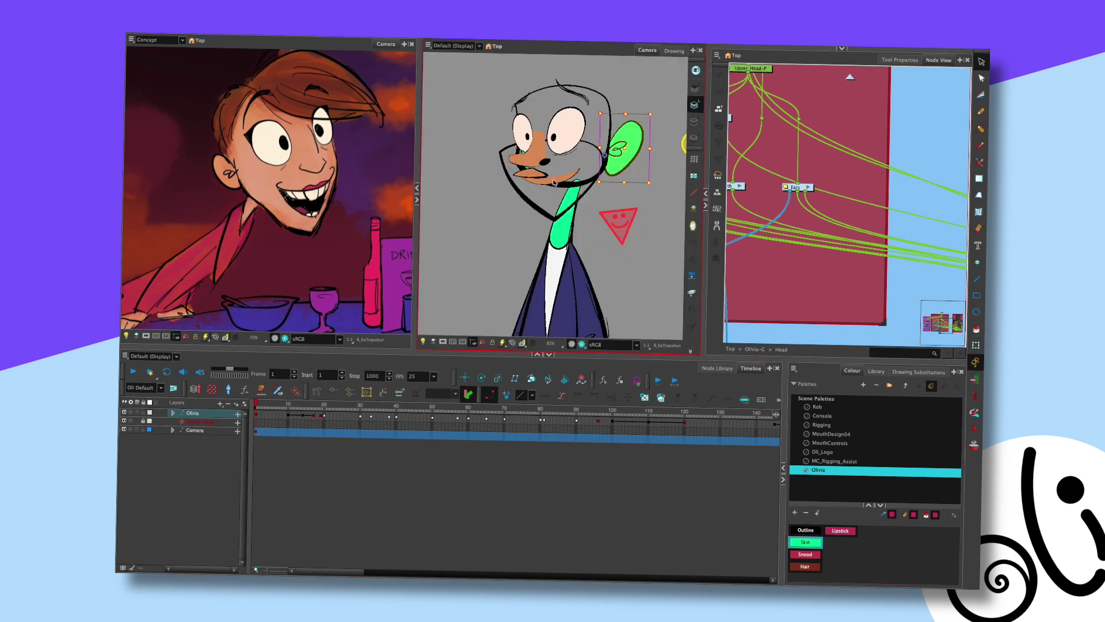
Recolour the nose's fill with the Olivia palette's Skin colour and return to the character view
key("shift+t")
left_click(537, 157)
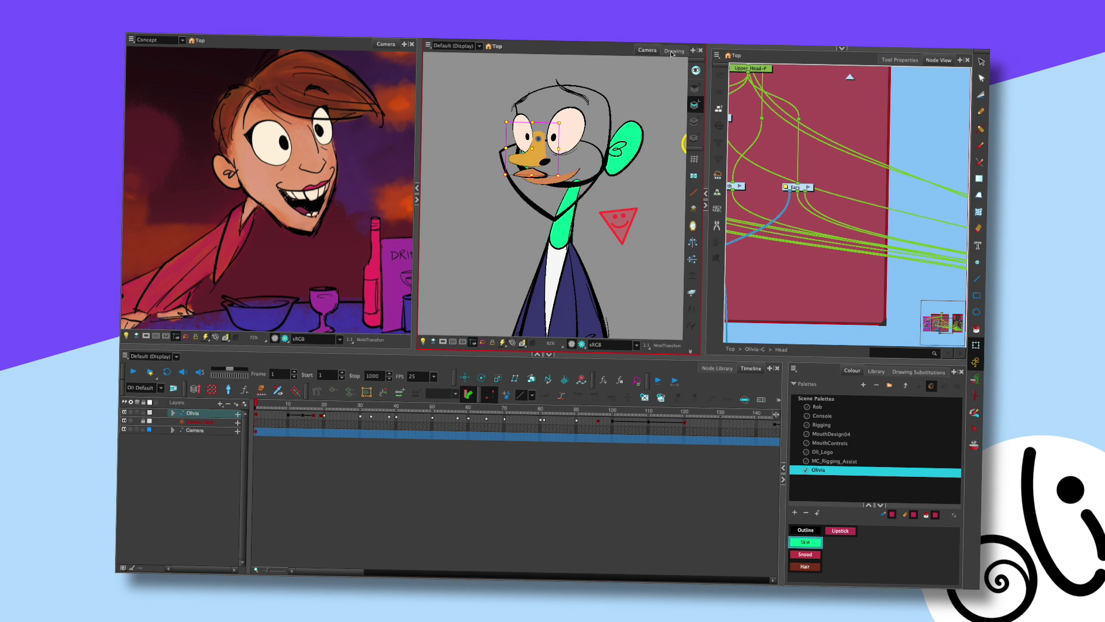
left_click(674, 51)
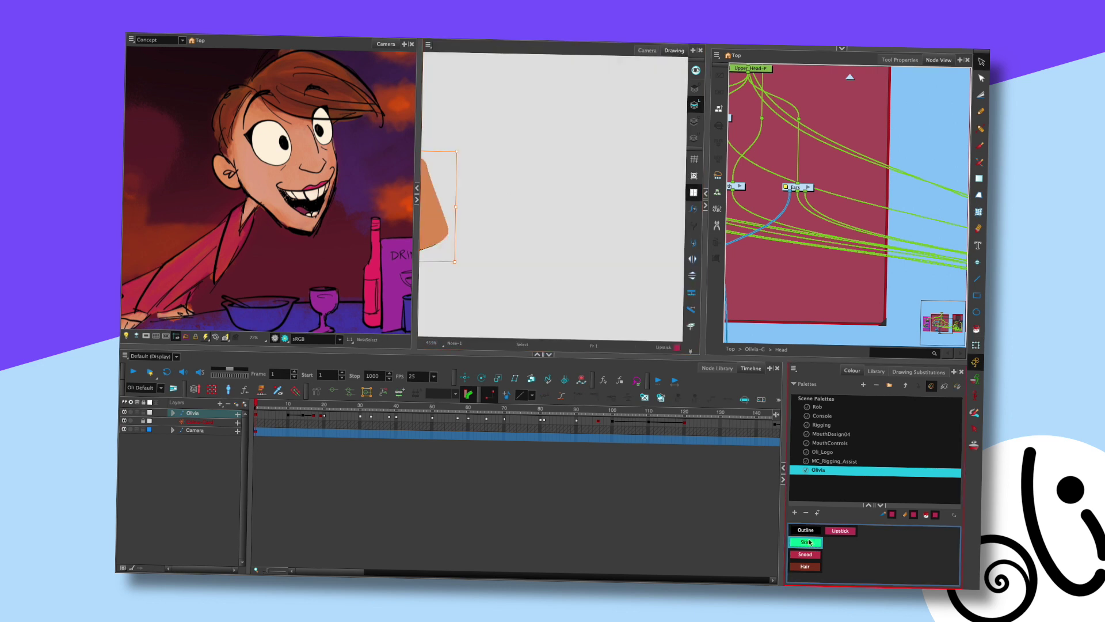
left_click(435, 208)
left_click(647, 51)
Select the front arm's blue sleeve and open its drawing on its own with its artwork in view
scroll(580, 180, "down", 2)
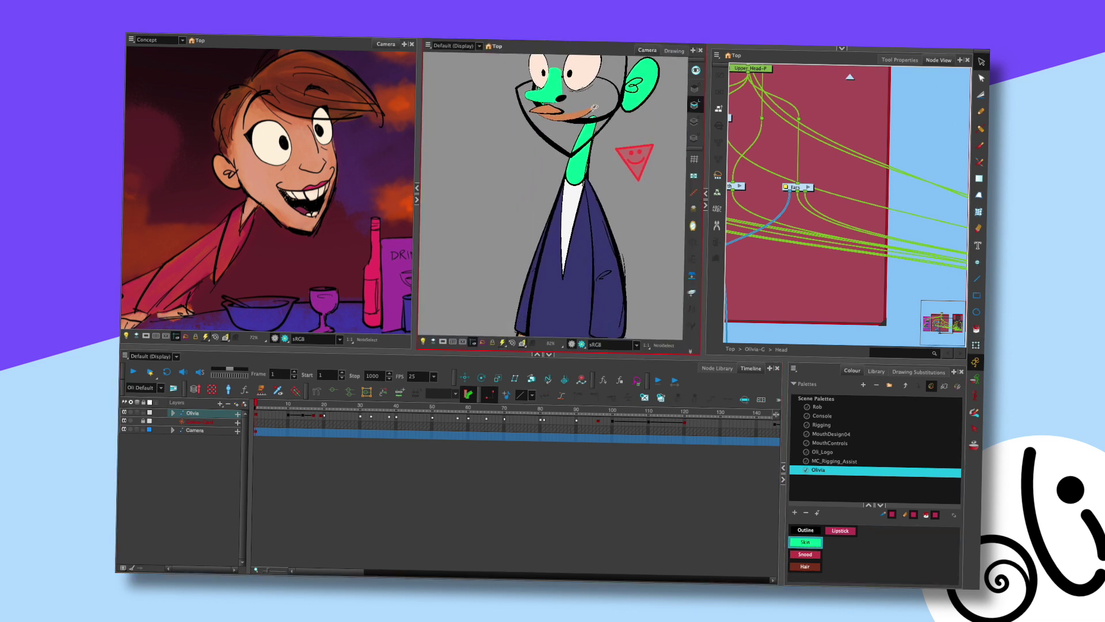
scroll(575, 230, "down", 3)
scroll(575, 276, "down", 3)
scroll(573, 320, "up", 3)
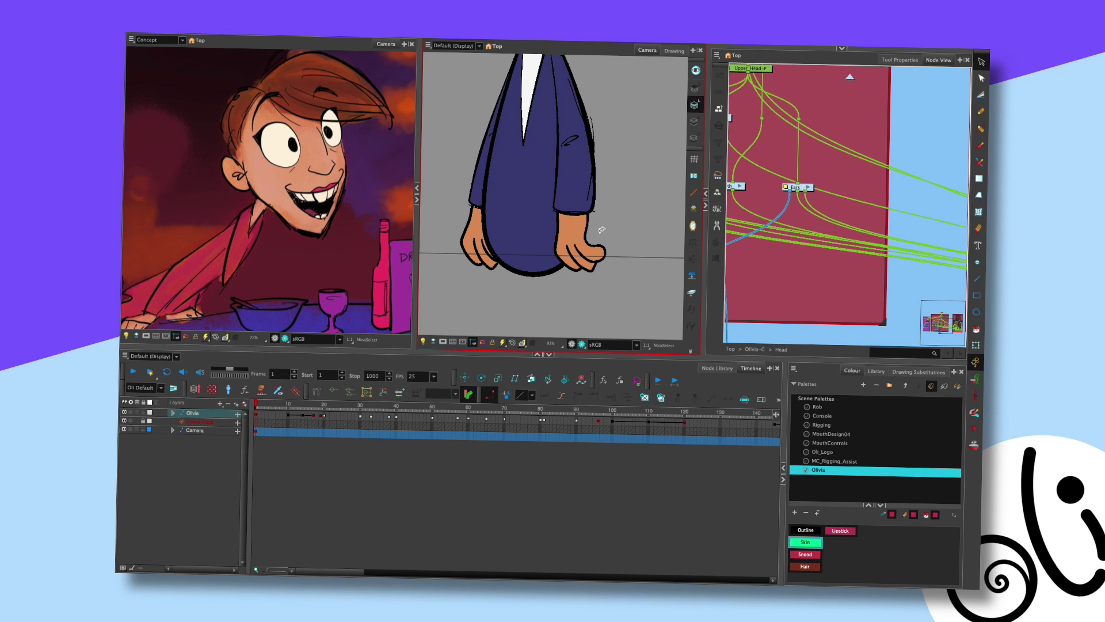
scroll(601, 230, "down", 2)
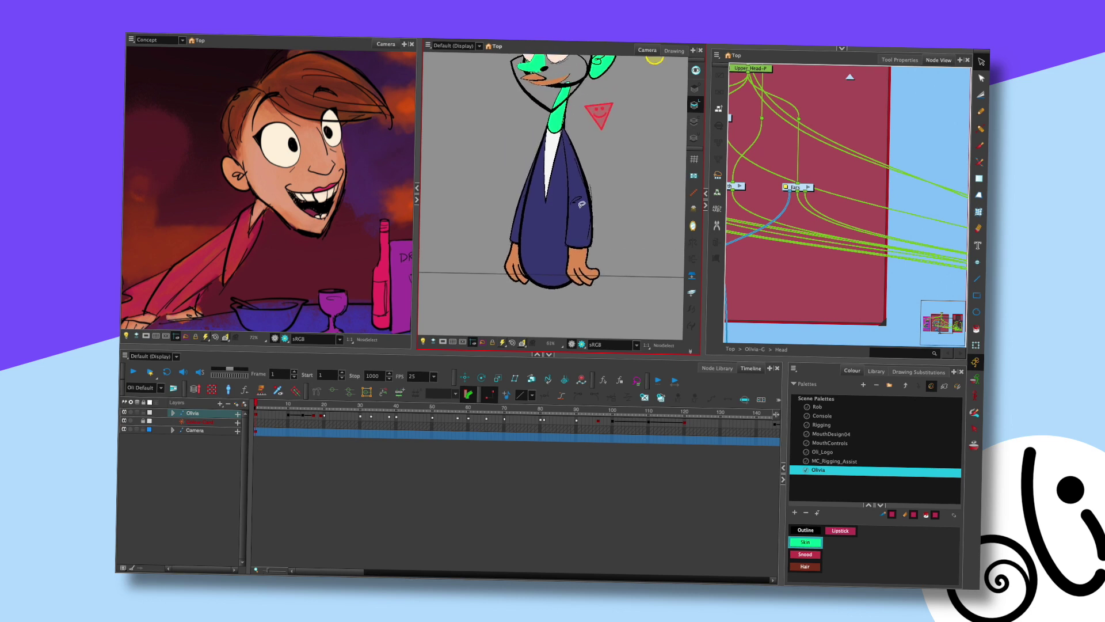
left_click_drag(613, 230, 614, 244)
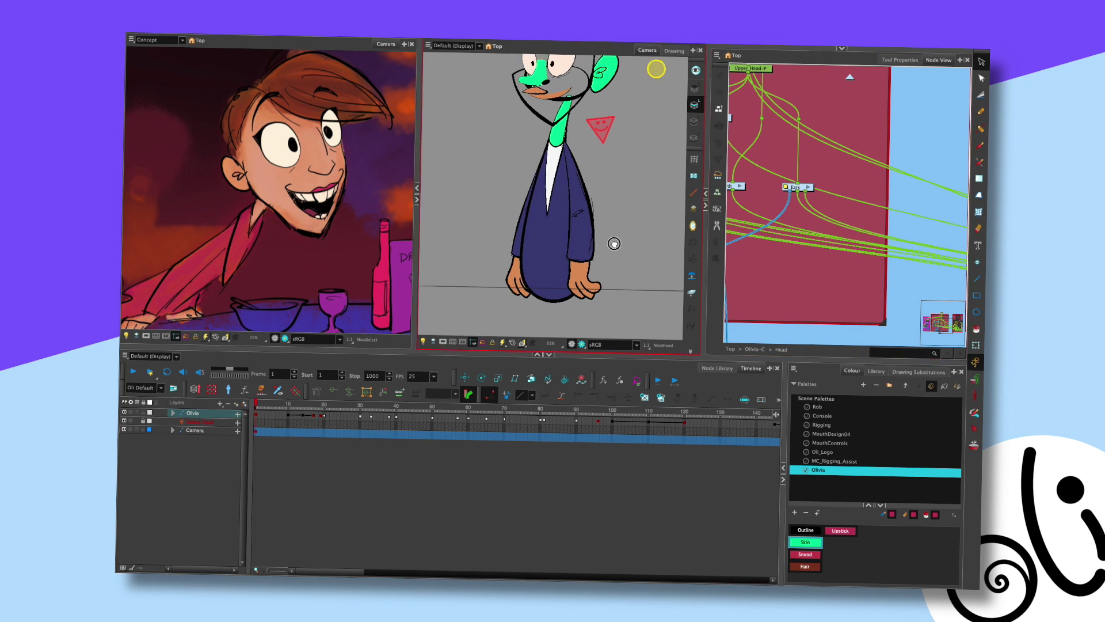
left_click(579, 242)
left_click(674, 51)
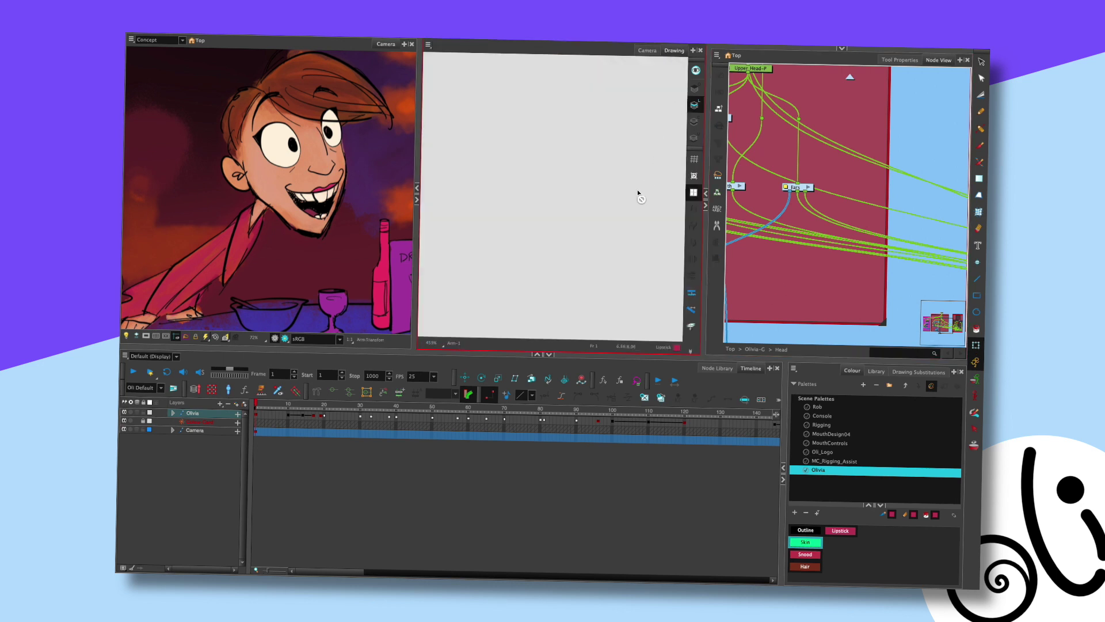
left_click(691, 90)
scroll(594, 246, "down", 5)
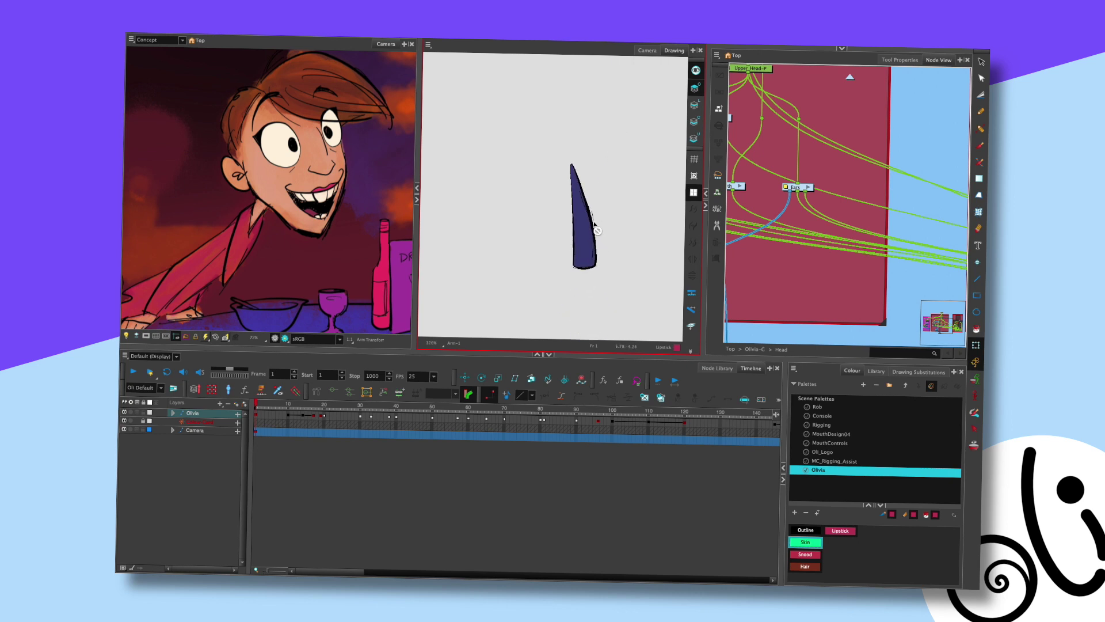
Recolour the front sleeve's fill with the Olivia palette's Snood colour and return to the character view
key("alt+s")
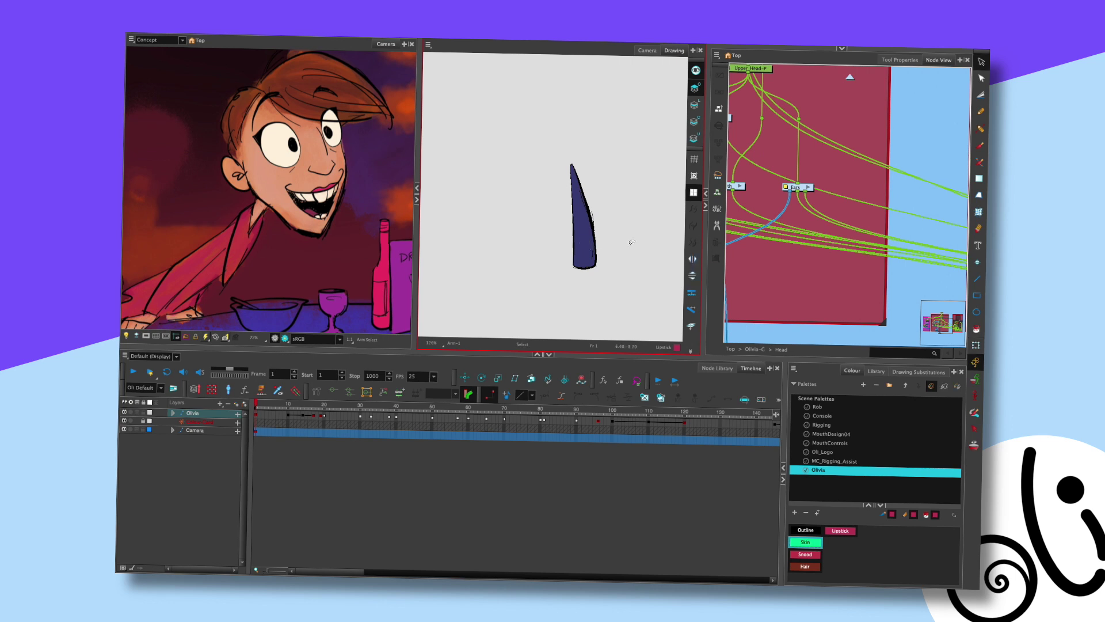
left_click(696, 106)
left_click(695, 105)
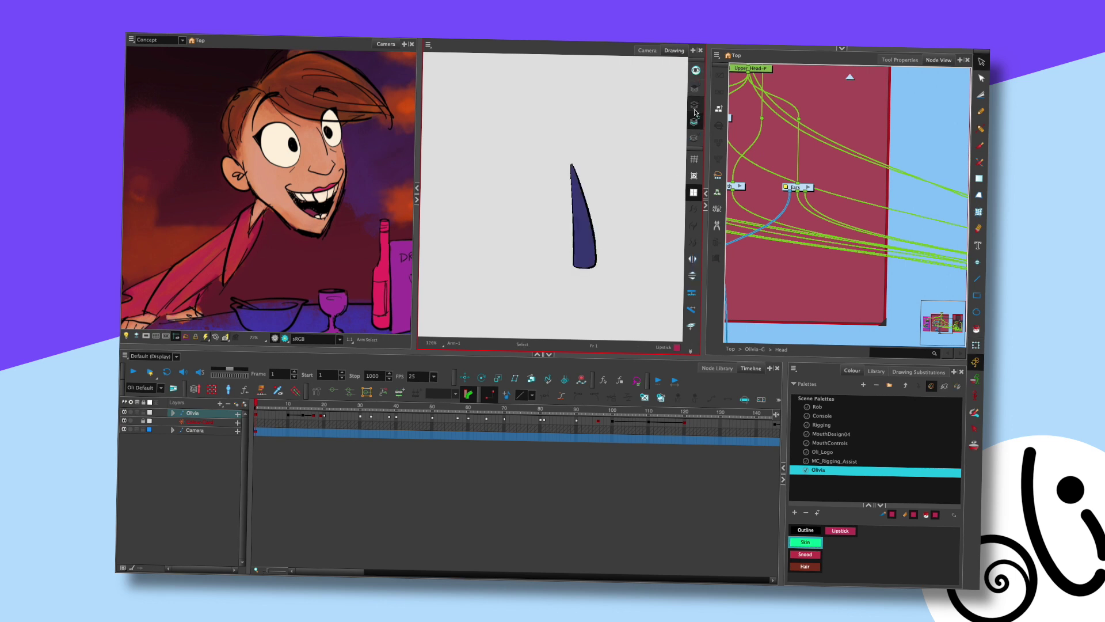
left_click(582, 233)
left_click(809, 539)
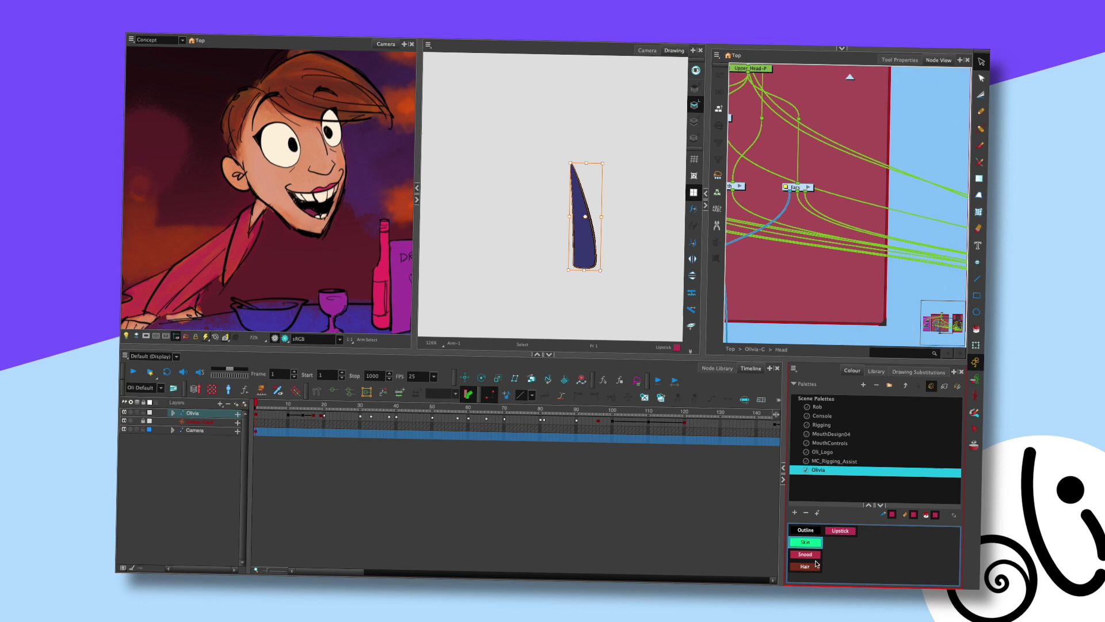
left_click(814, 555)
left_click(646, 163)
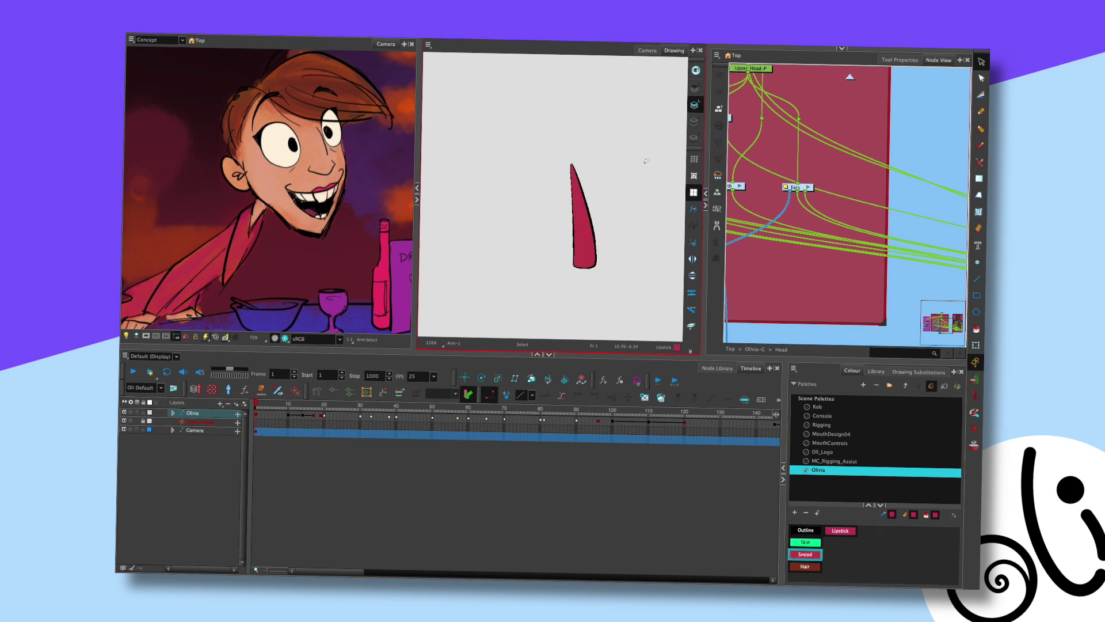
left_click(649, 51)
Recolour the torso's fill with the Olivia palette's Snood colour in its own drawing, and return to the character view
left_click(544, 235)
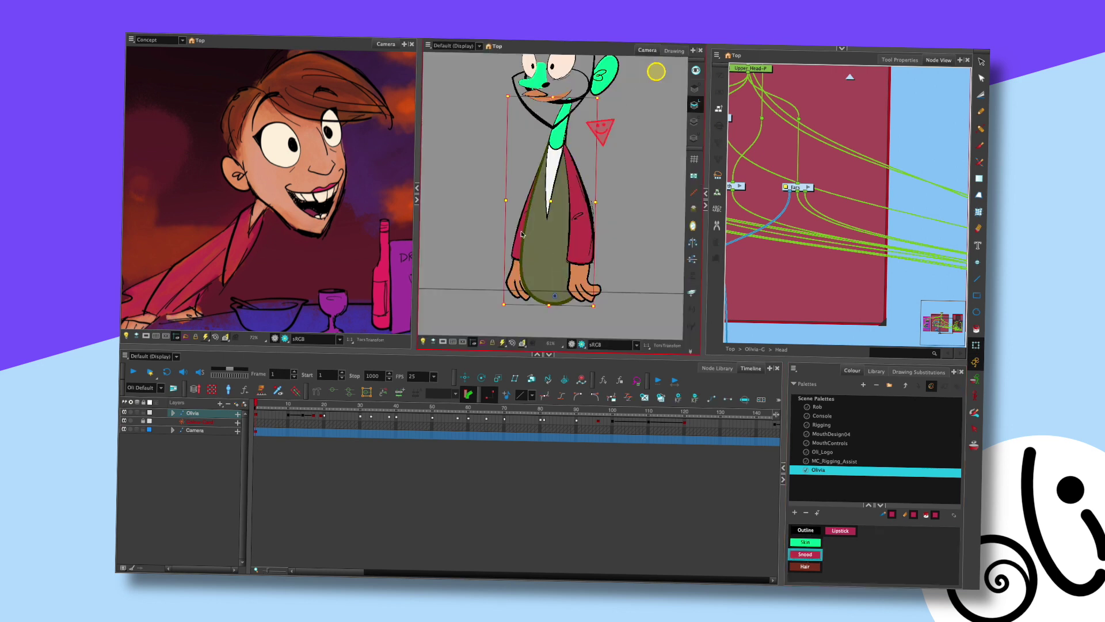
left_click(673, 52)
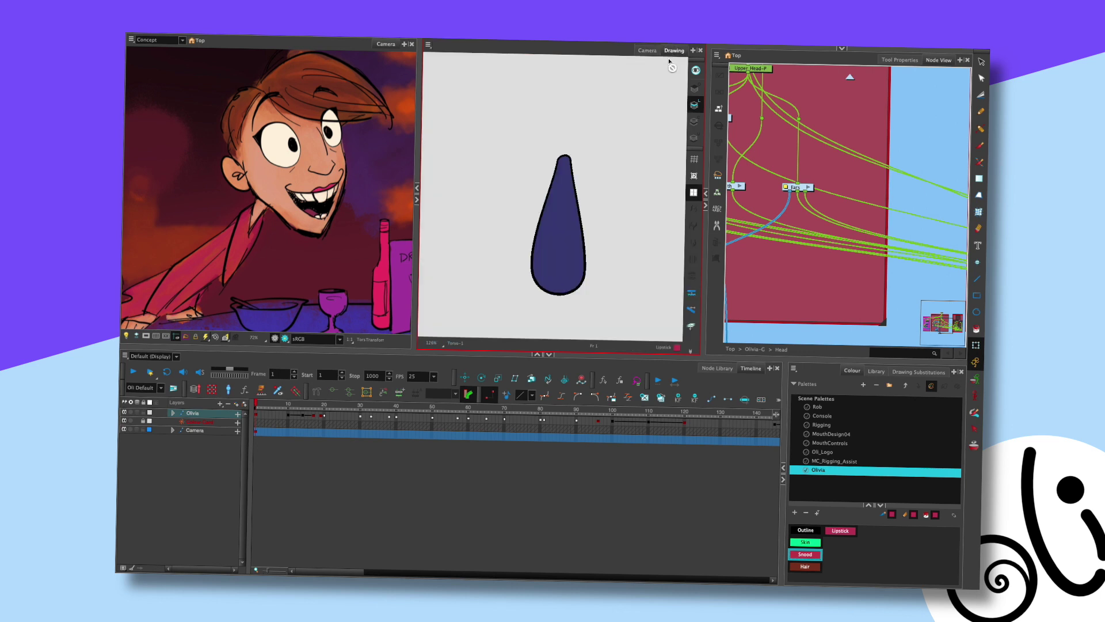
left_click(566, 236)
left_click(806, 555)
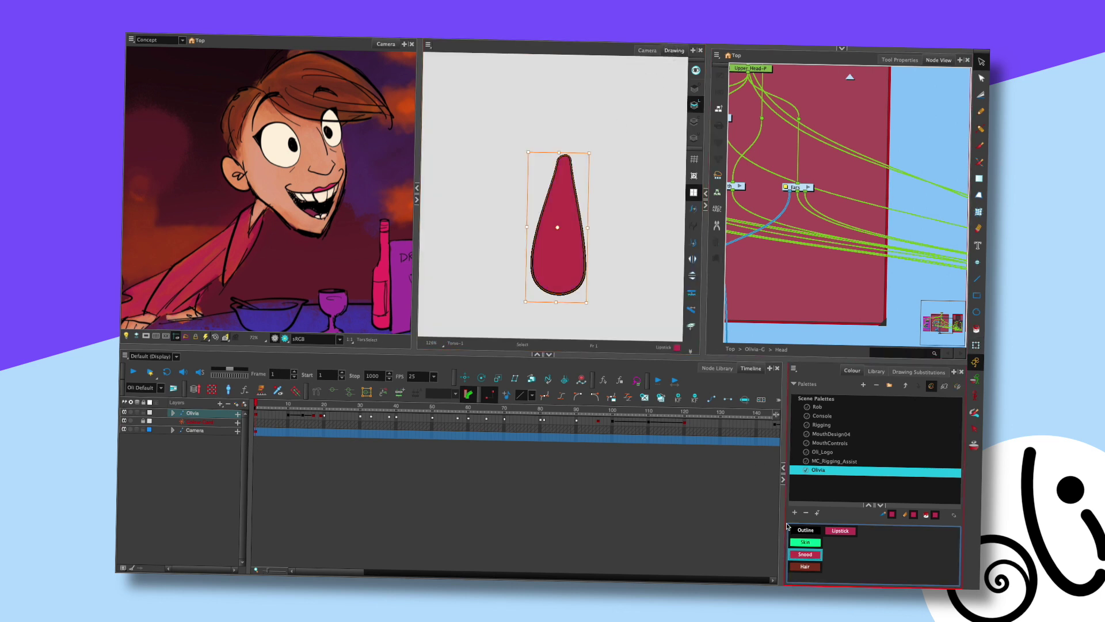
left_click(647, 51)
Try shifting the white shirt insert sideways on the torso, and undo the change
scroll(595, 144, "up", 3)
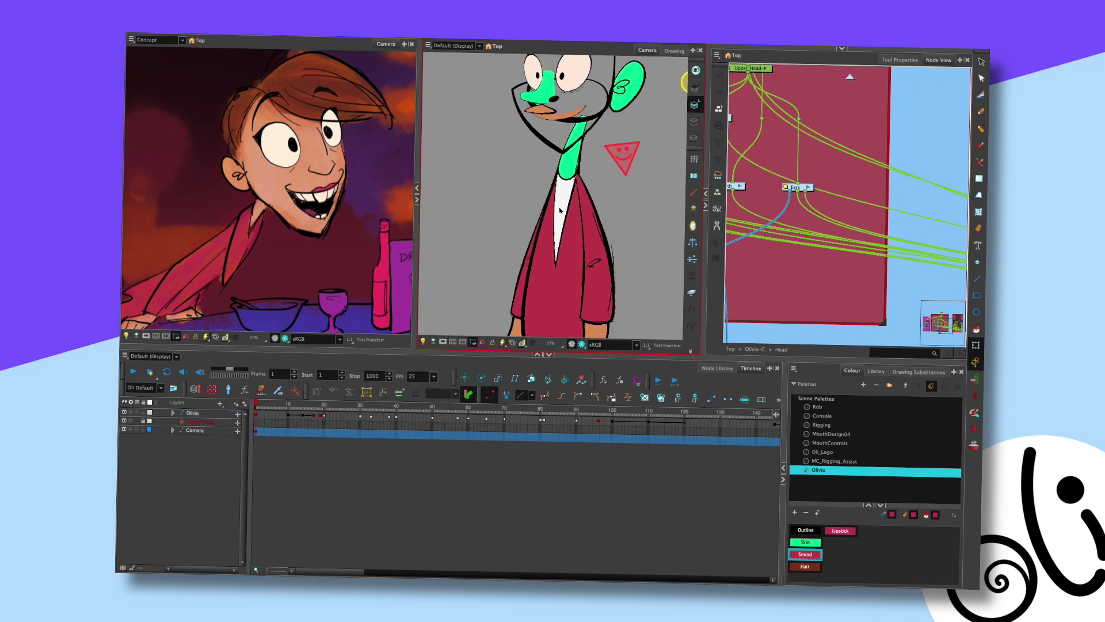
left_click(561, 210)
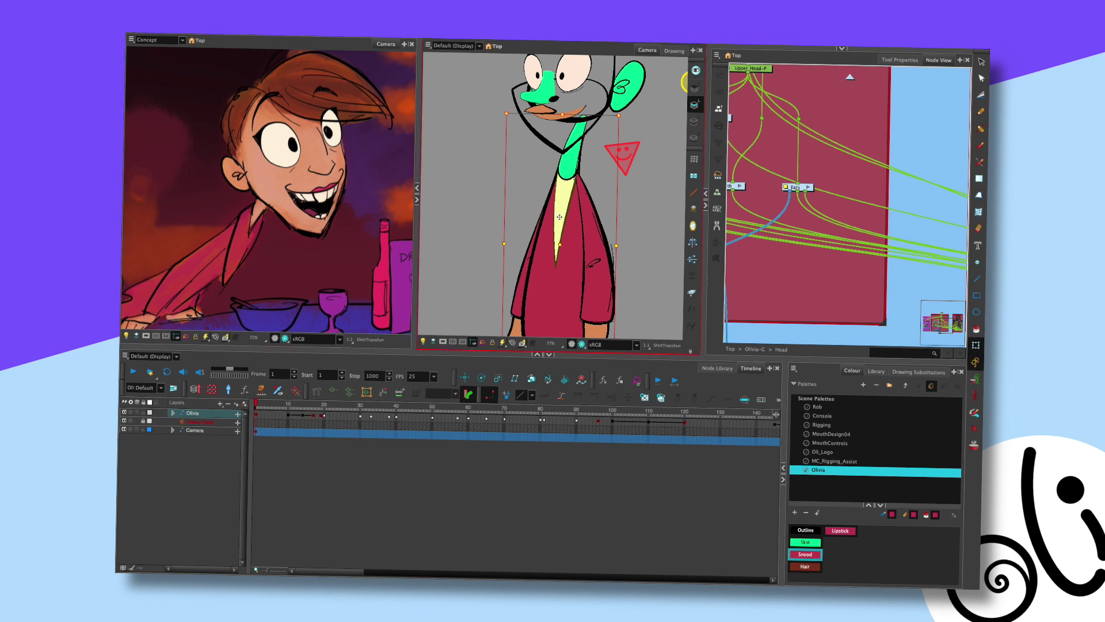
mouse_move(569, 211)
left_mouse_down()
mouse_move(558, 212)
mouse_move(567, 195)
mouse_move(555, 222)
mouse_move(548, 212)
left_mouse_up()
key("ctrl+z")
key("ctrl+z")
Locate the shirt insert in the node network, try nudging its peg leftwards, and undo the nudges
left_click(718, 125)
scroll(851, 221, "up", 4)
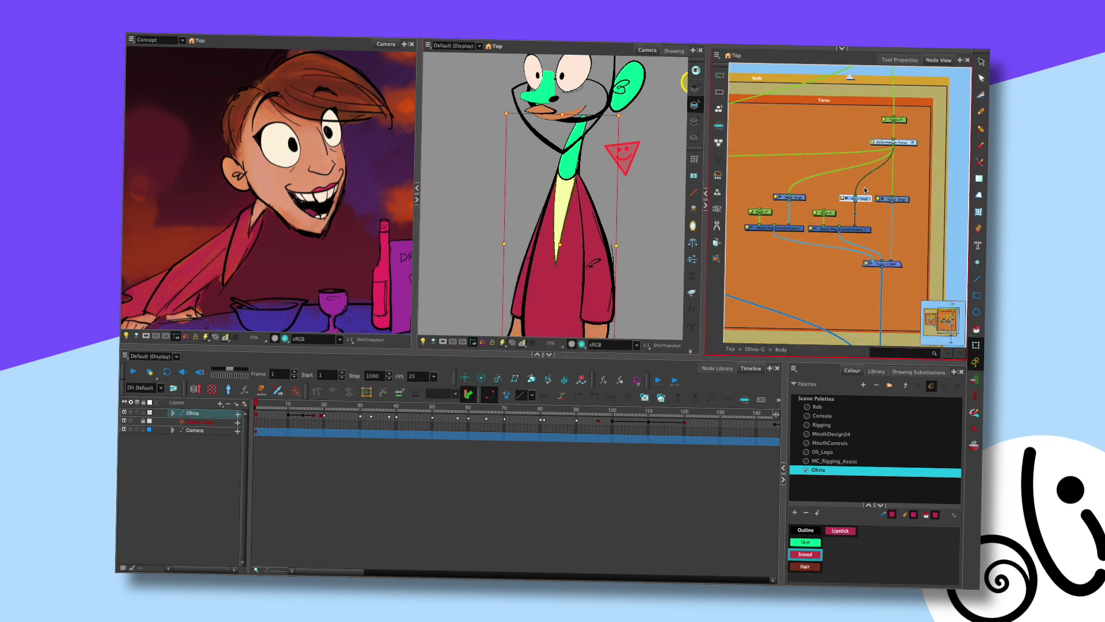
left_click(574, 201)
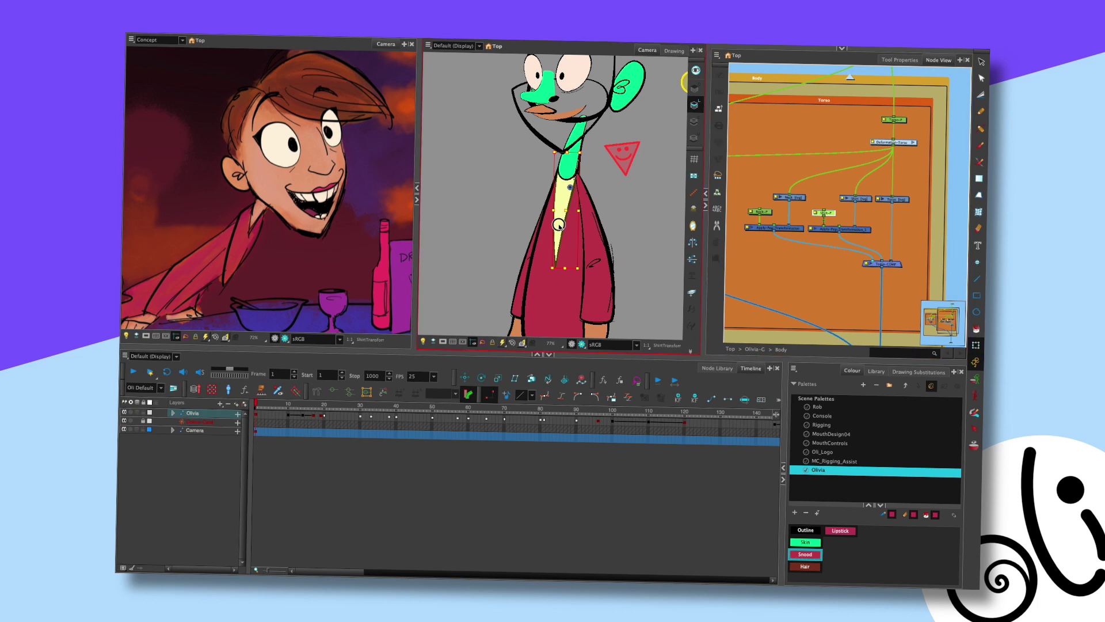
left_click(796, 224)
key("Left")
key("Left")
key("Left")
key("Left")
key("Left")
key("ctrl+z")
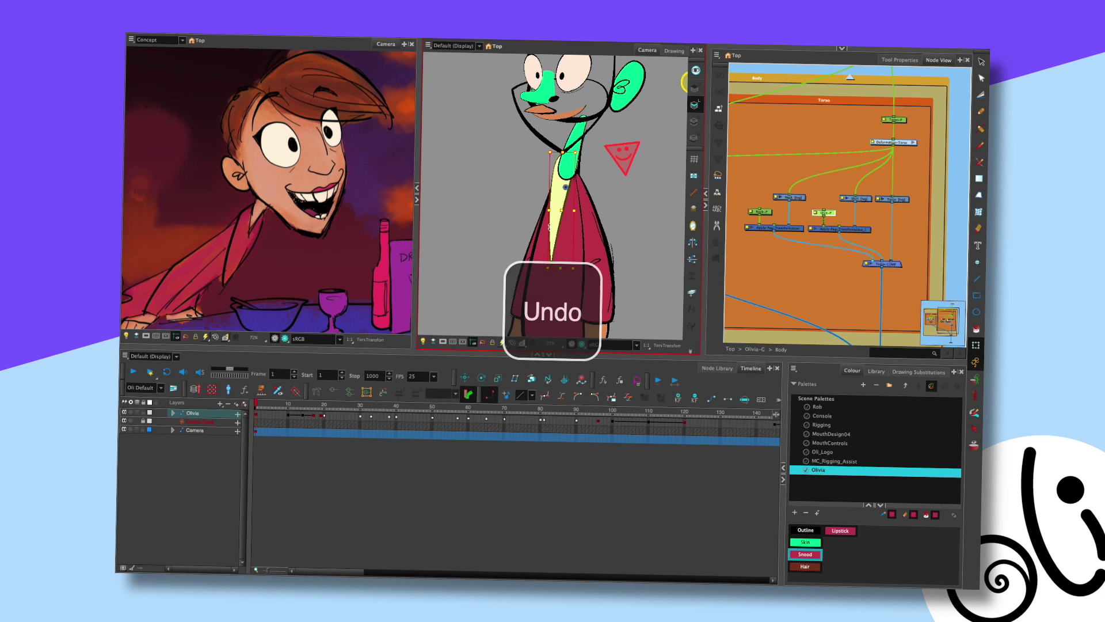
Inspect the shirt insert's drawing node and the contents of the Deformation-Torso group in the node network
left_click_drag(833, 239, 813, 255)
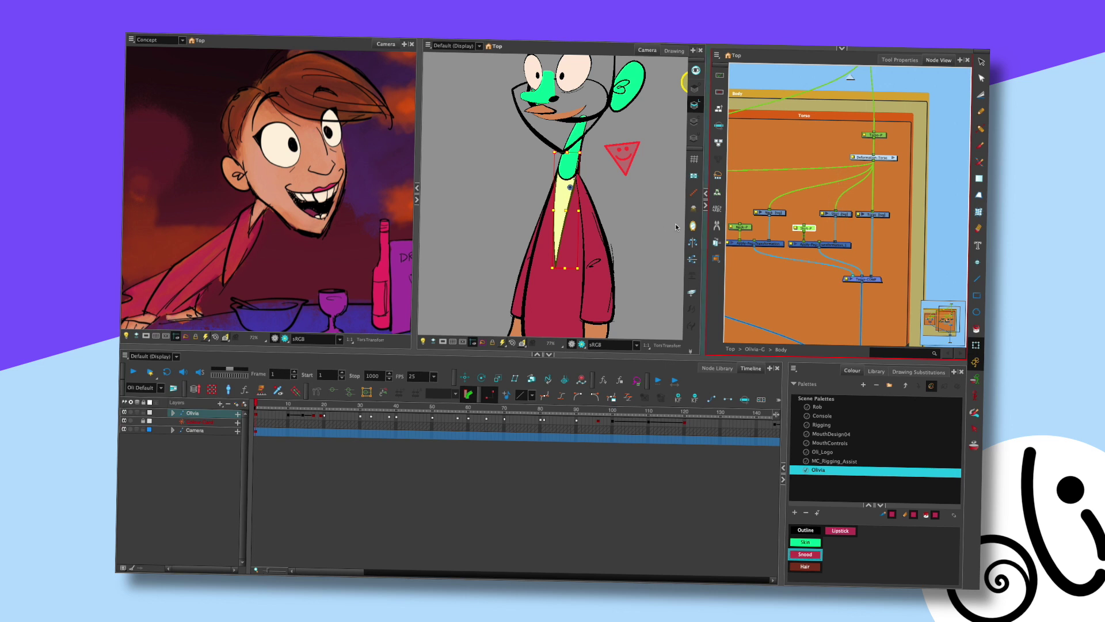
left_click(835, 214)
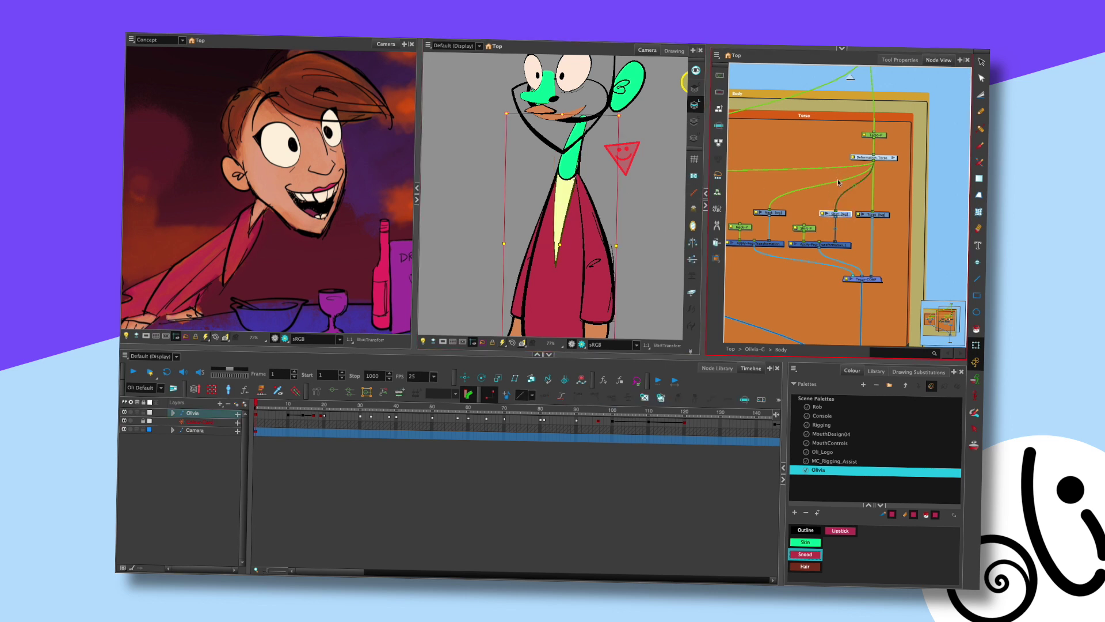
left_click(891, 158)
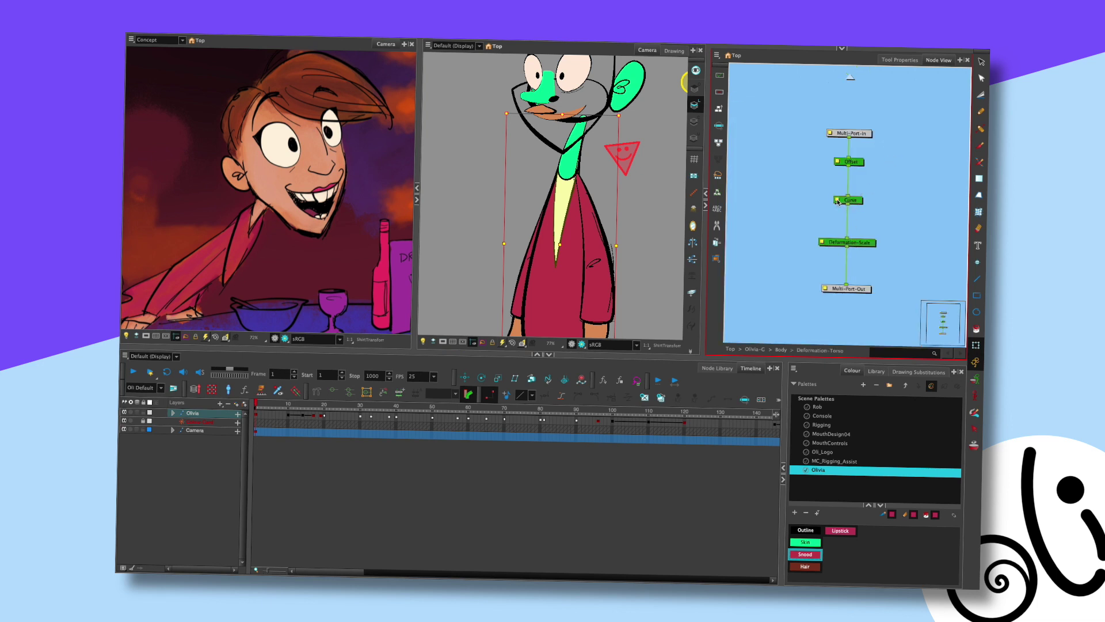
left_click(850, 79)
Try moving the torso to test how the shirt insert follows it, and undo the move
left_click(561, 210)
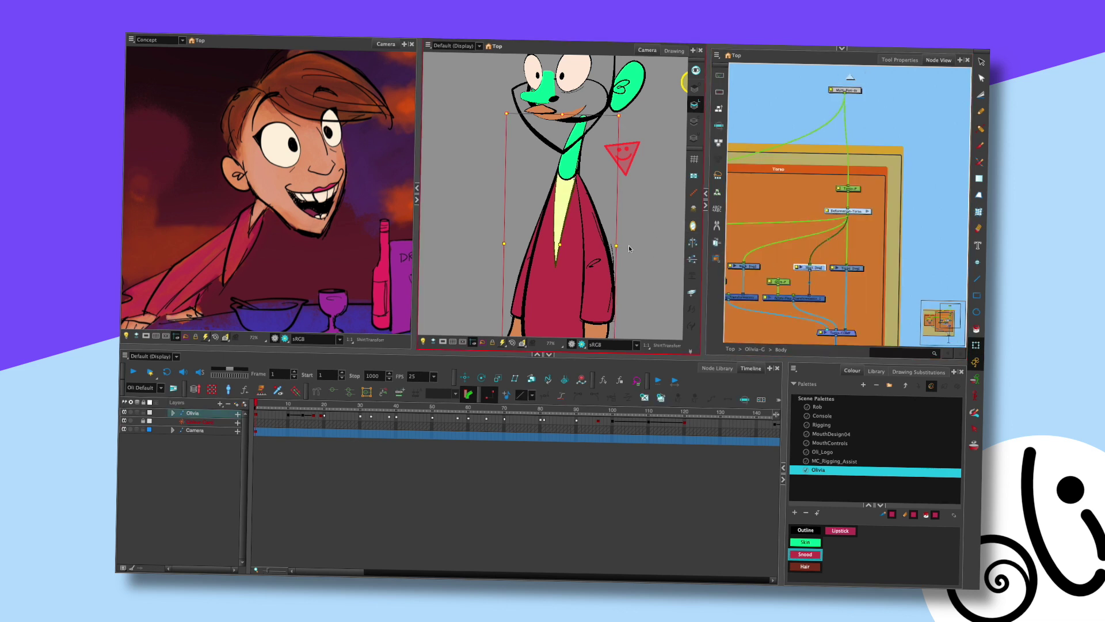
left_click(541, 246)
key("ctrl+z")
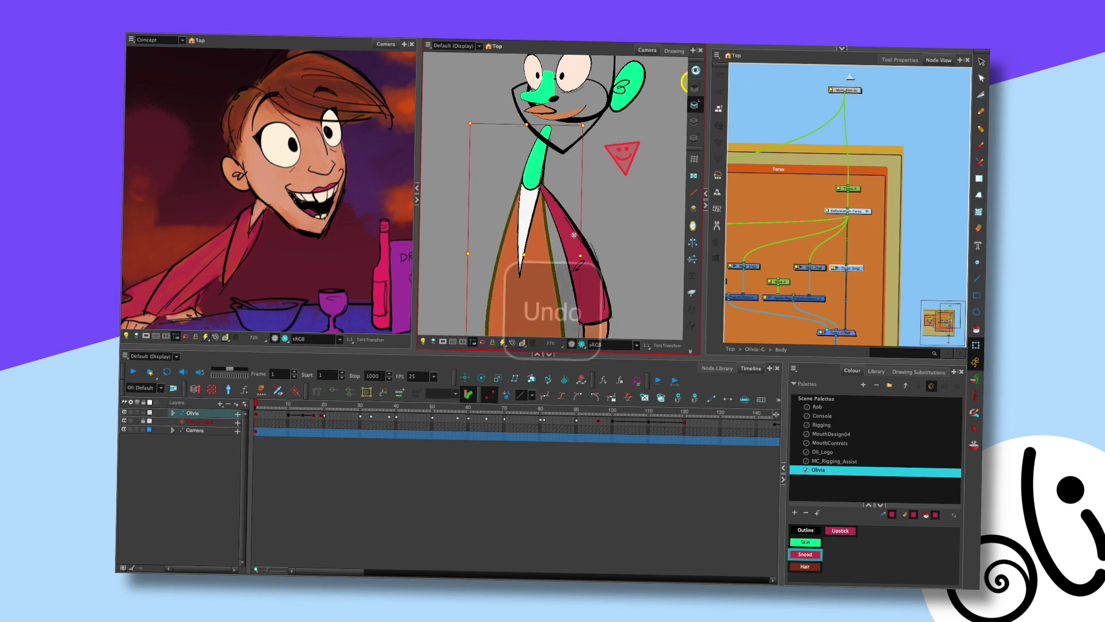
left_click(822, 271)
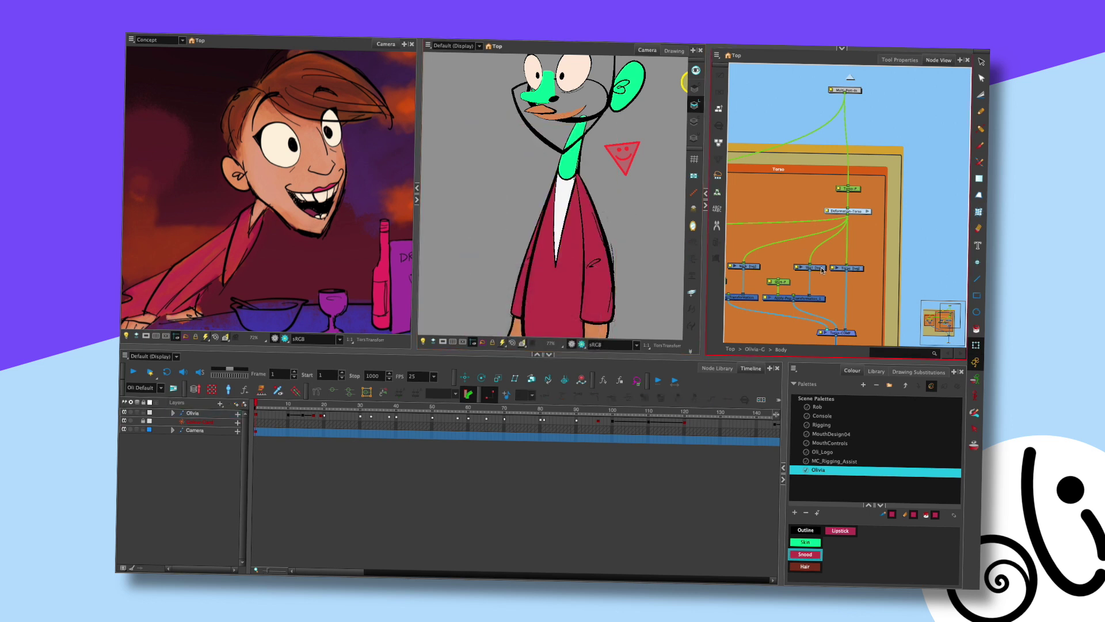
left_click(599, 198)
left_click(794, 266)
left_click(649, 229)
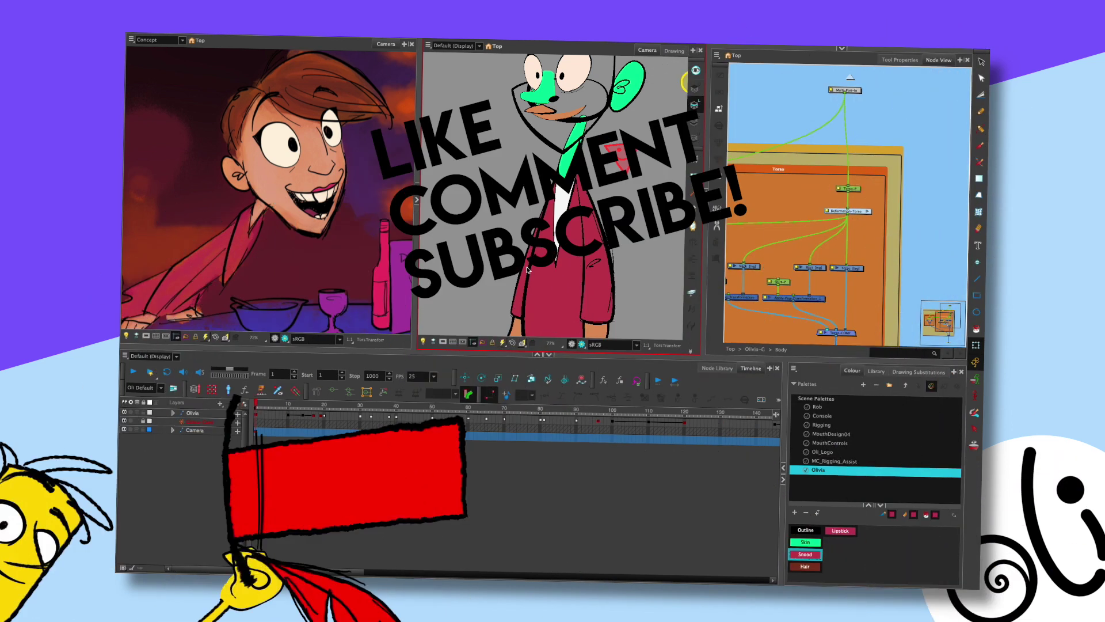
Recolour the white shirt insert's fill with the Olivia palette's Snood colour and return to the character view
left_click(617, 203)
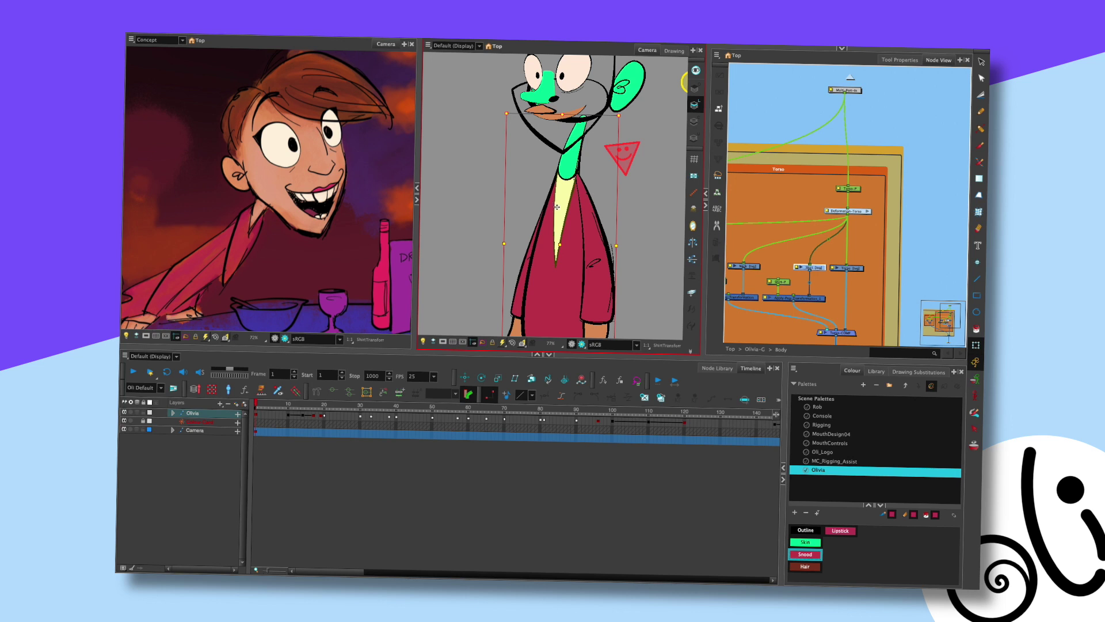
left_click(674, 51)
left_click(982, 62)
left_click(815, 554)
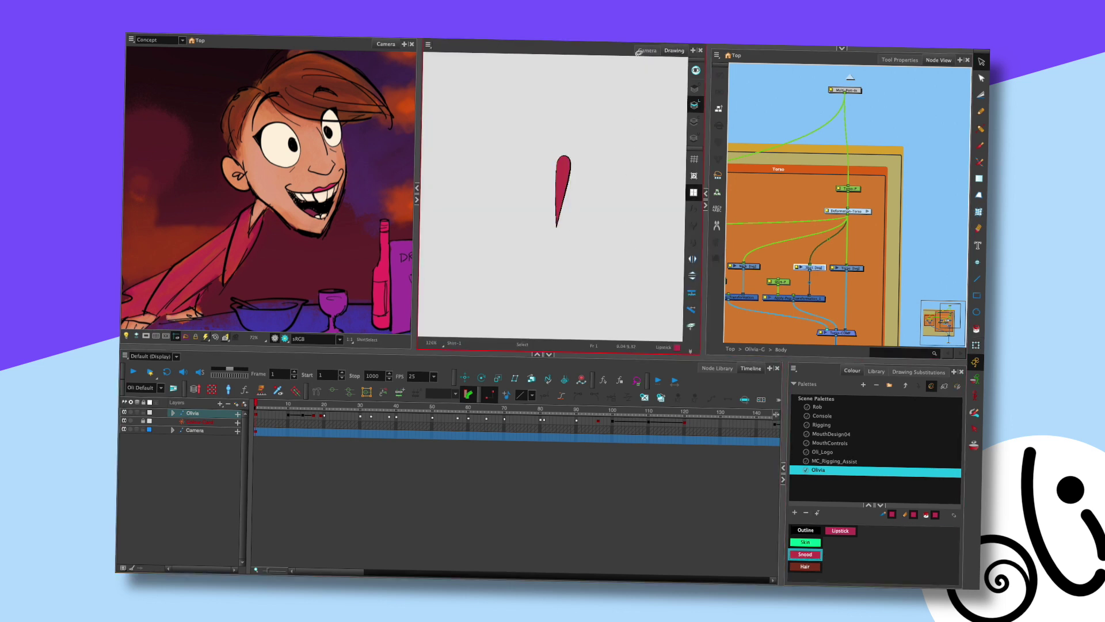
left_click(648, 50)
Clear the selection with the whole character in view and save the scene
scroll(599, 178, "down", 3)
left_click(596, 261)
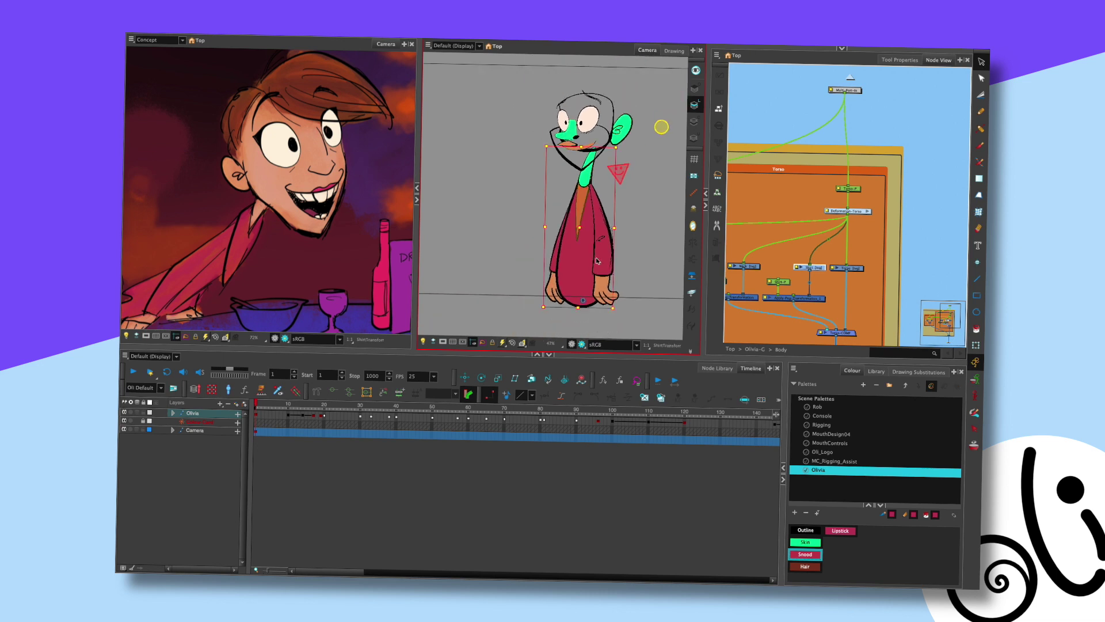
key("Escape")
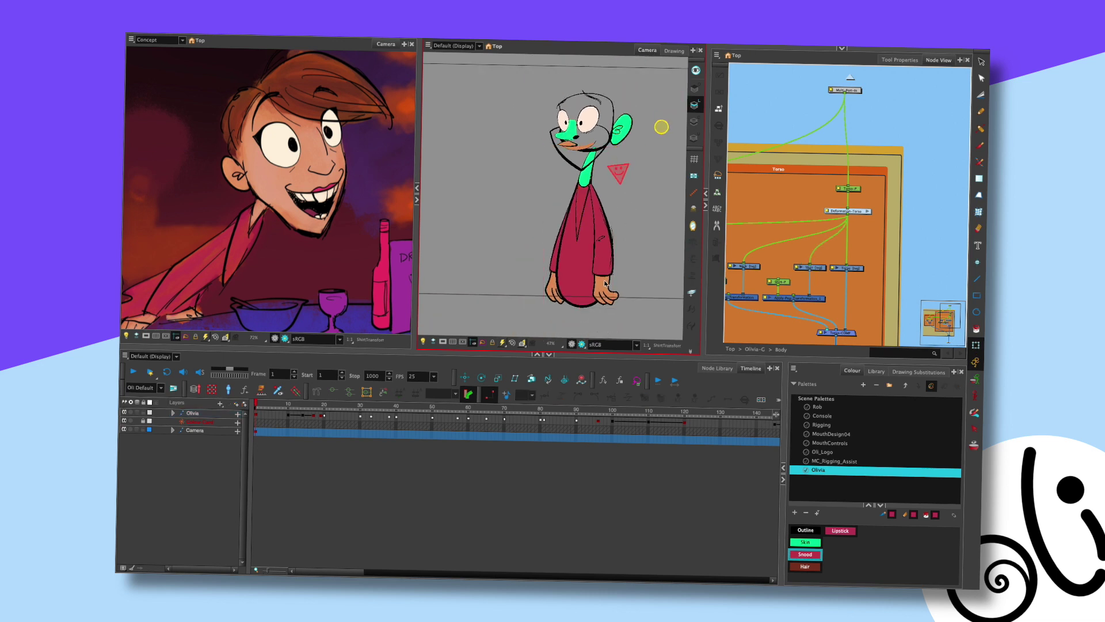
key("ctrl+s")
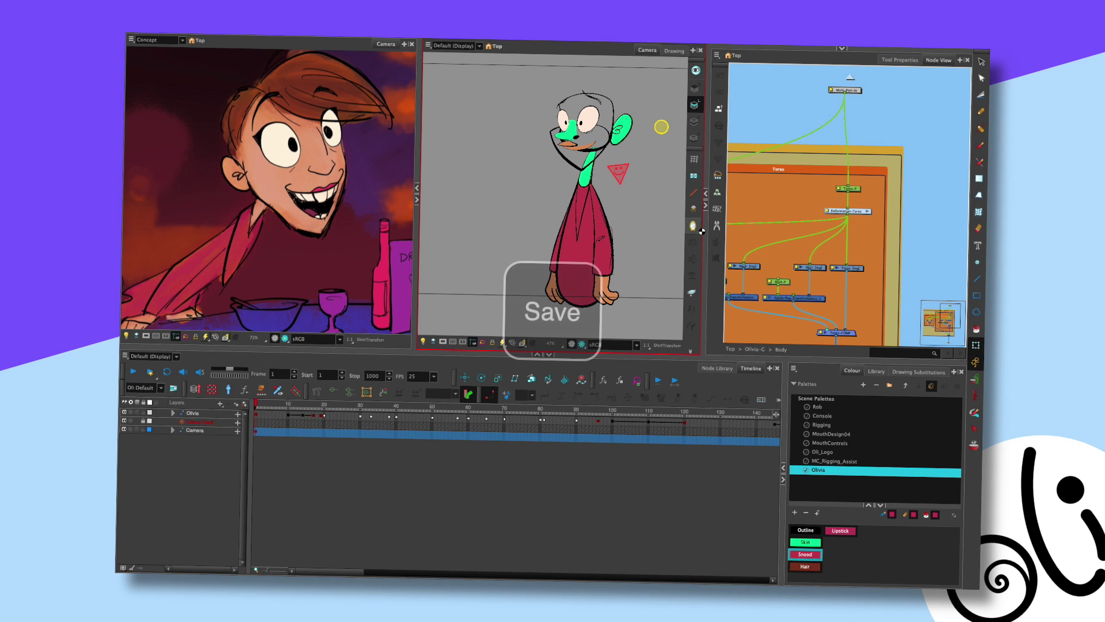
Insert a Colour-Override node below the front hand's drawing node in the Arm_B group and open its properties
left_click(806, 282)
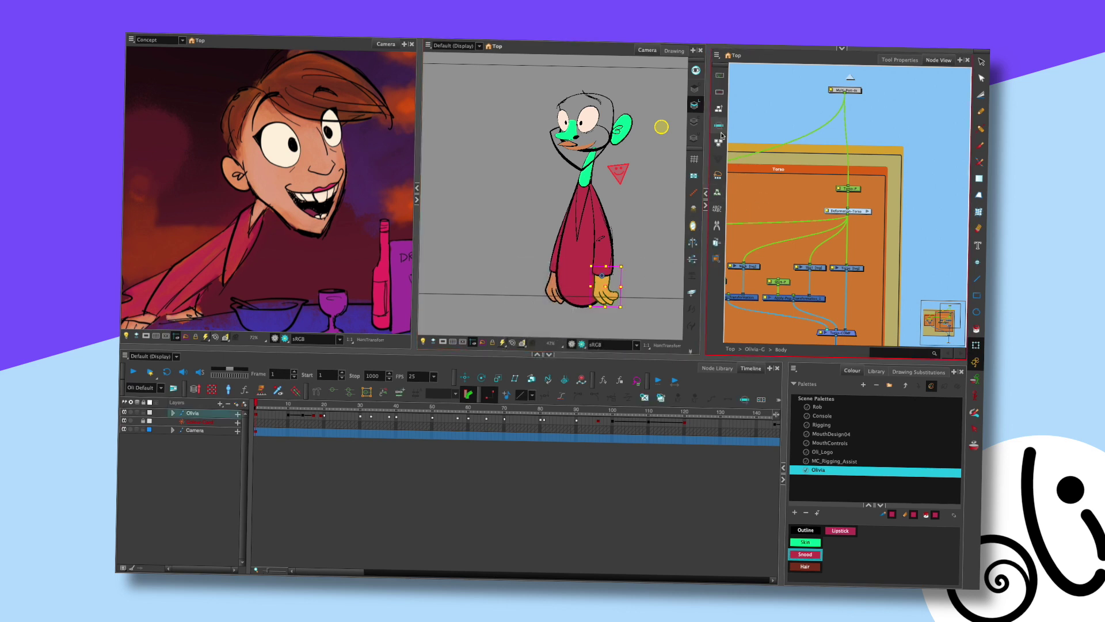
key("ctrl+Return")
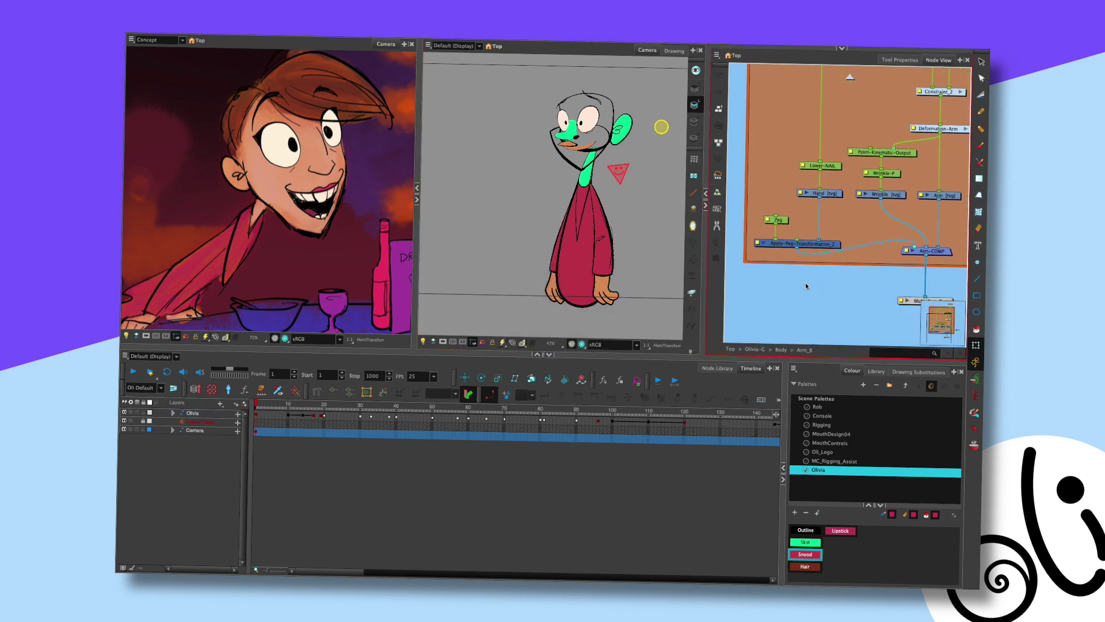
key("Tab")
type("colo")
key("Down")
key("Down")
key("Down")
key("Down")
key("Down")
key("Down")
key("Down")
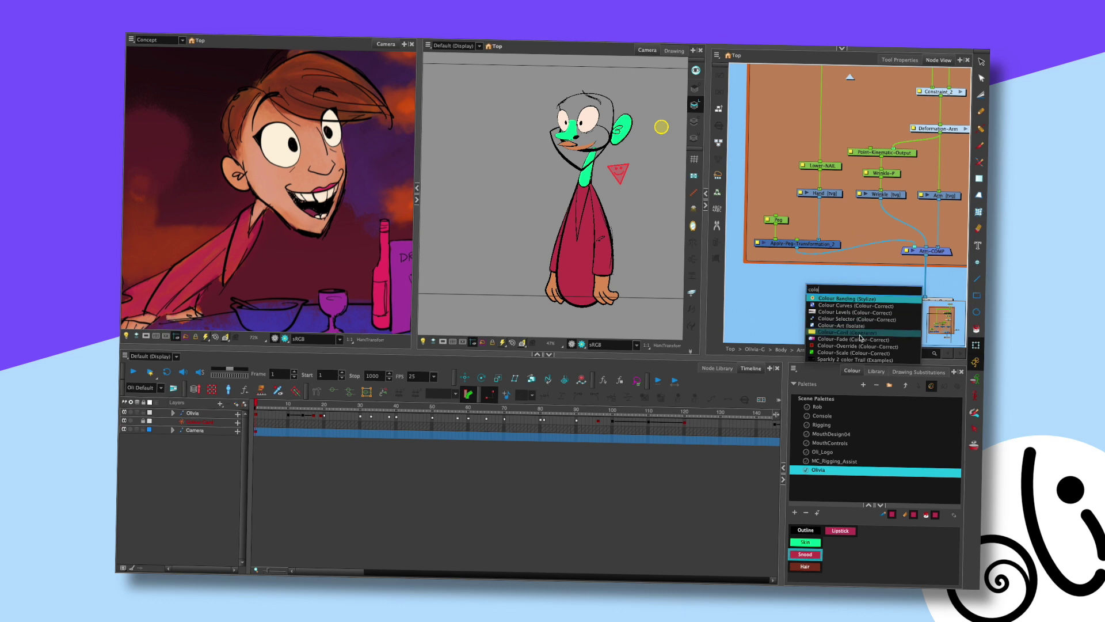
key("Return")
left_click_drag(829, 249, 776, 212)
double_click(781, 210)
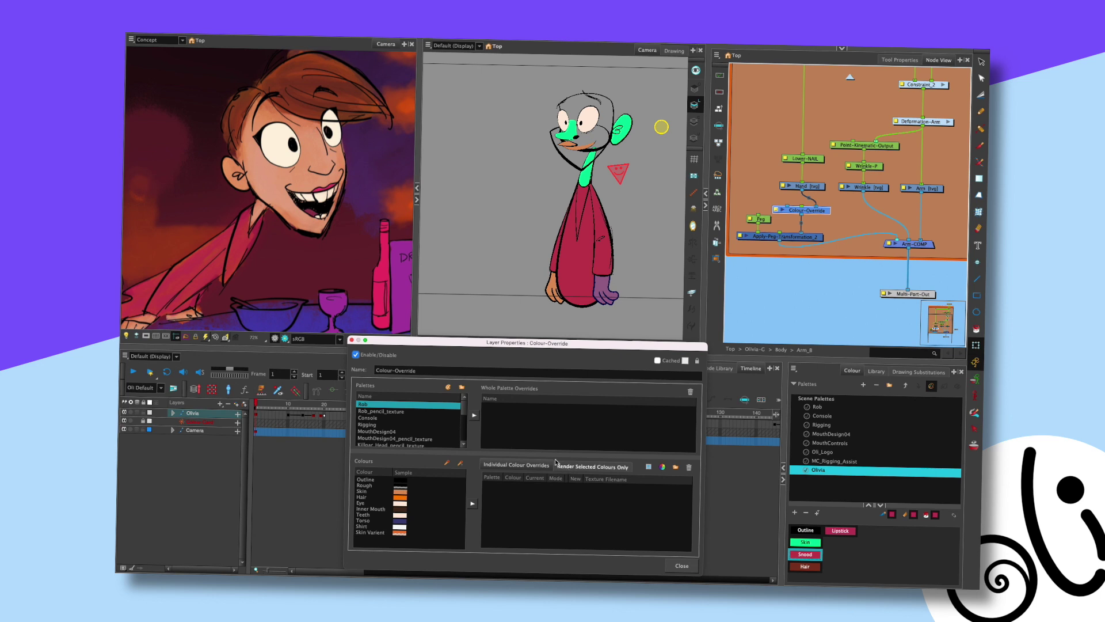
Try adding the Olivia palette's Skin colour as an individual colour override for the hand
scroll(448, 409, "down", 3)
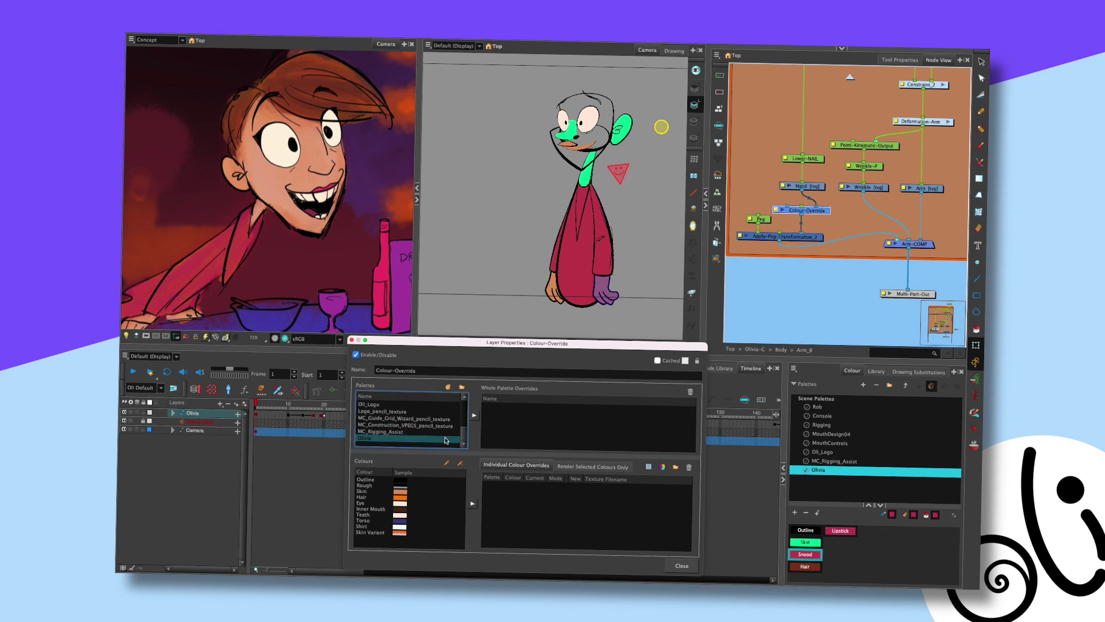
left_click(445, 439)
left_click(433, 486)
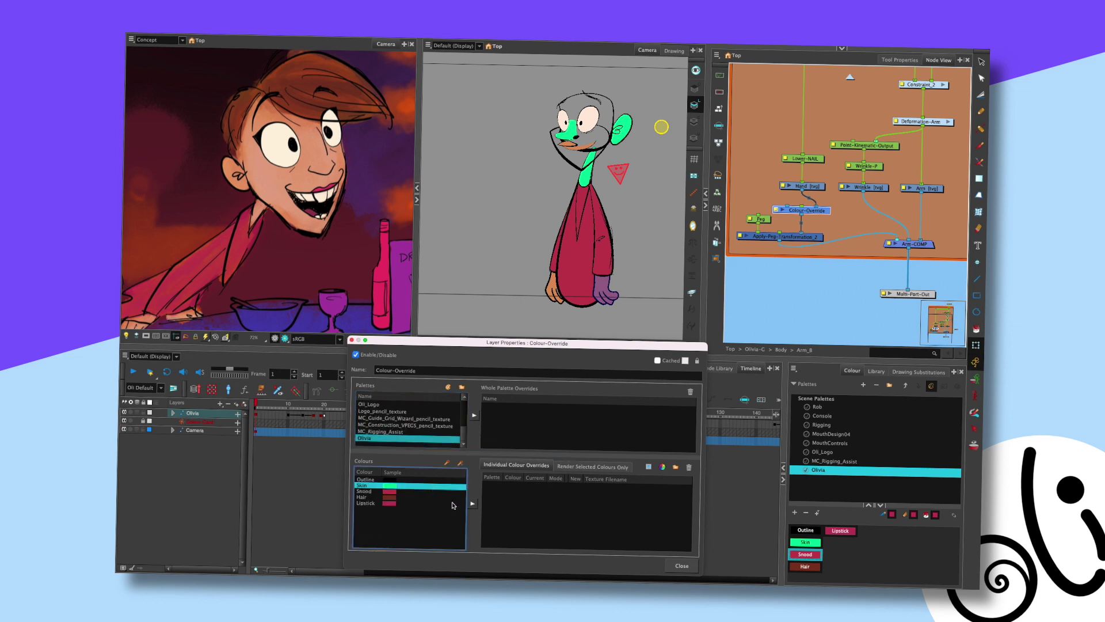
left_click(473, 504)
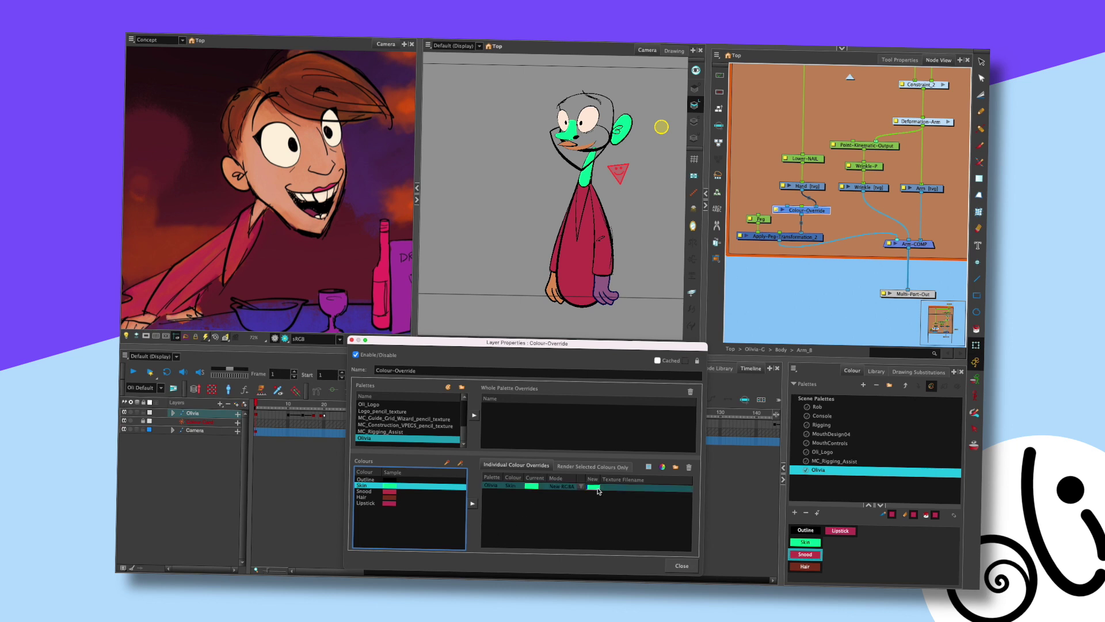
left_click(593, 467)
left_click(547, 466)
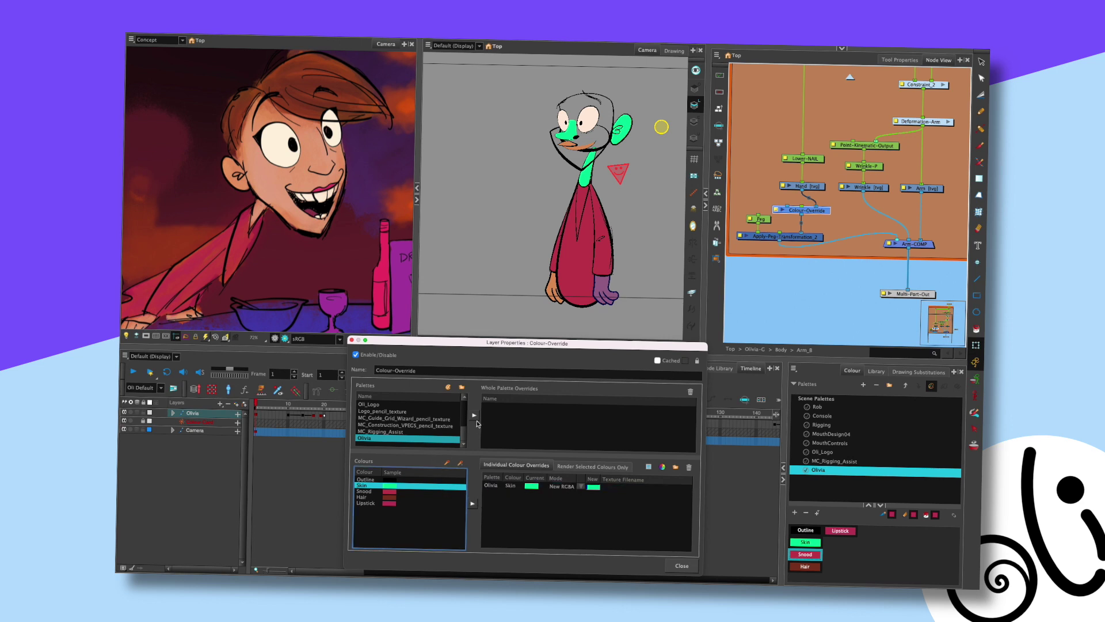
Add the Rob palette's Skin as the only individual colour override and set its new colour to the green sampled from the neck
scroll(438, 426, "up", 5)
left_click(435, 406)
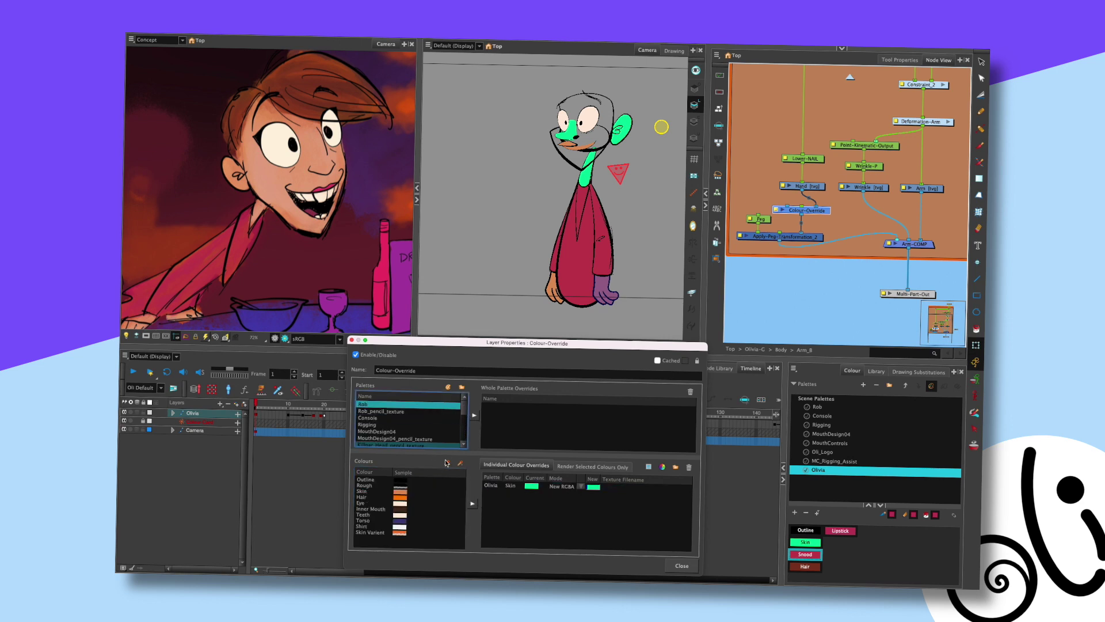
left_click(427, 492)
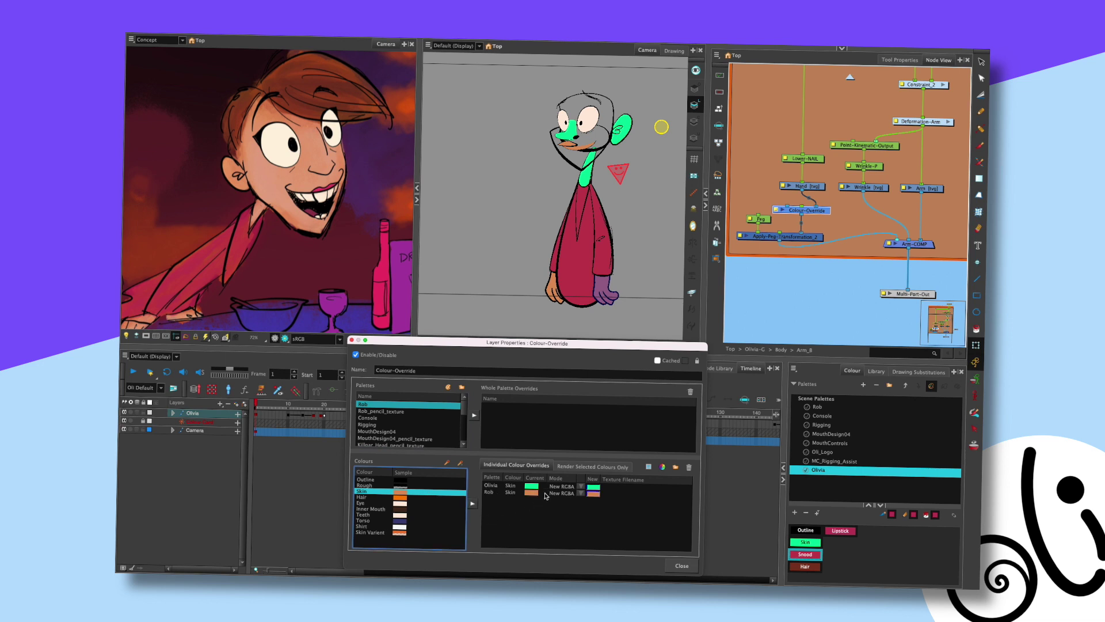
left_click(472, 504)
double_click(598, 489)
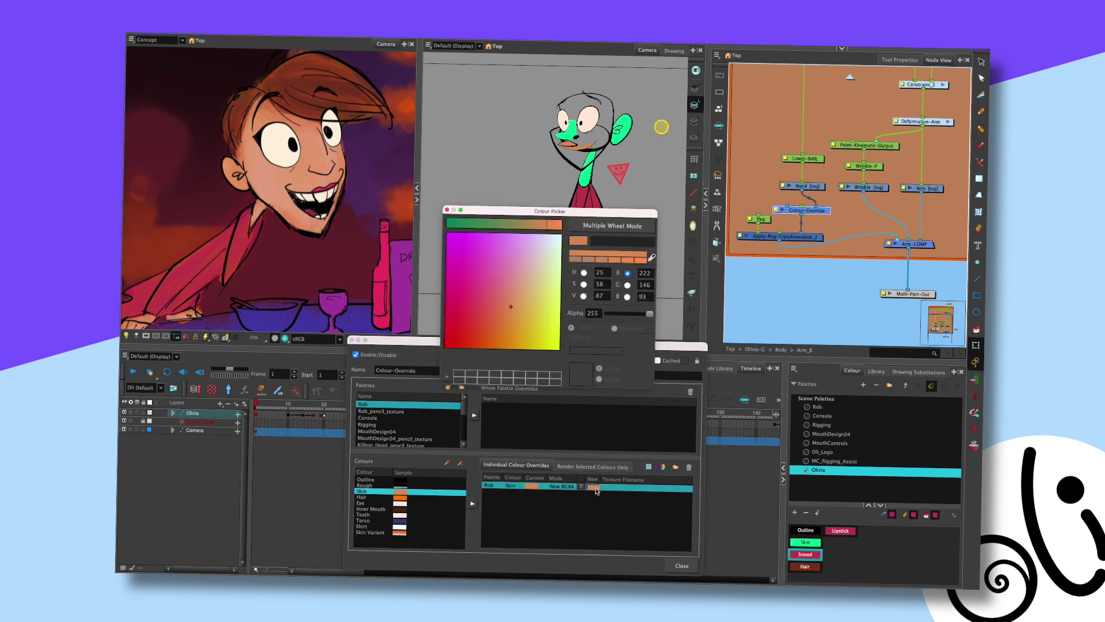
left_click(652, 257)
left_click(584, 177)
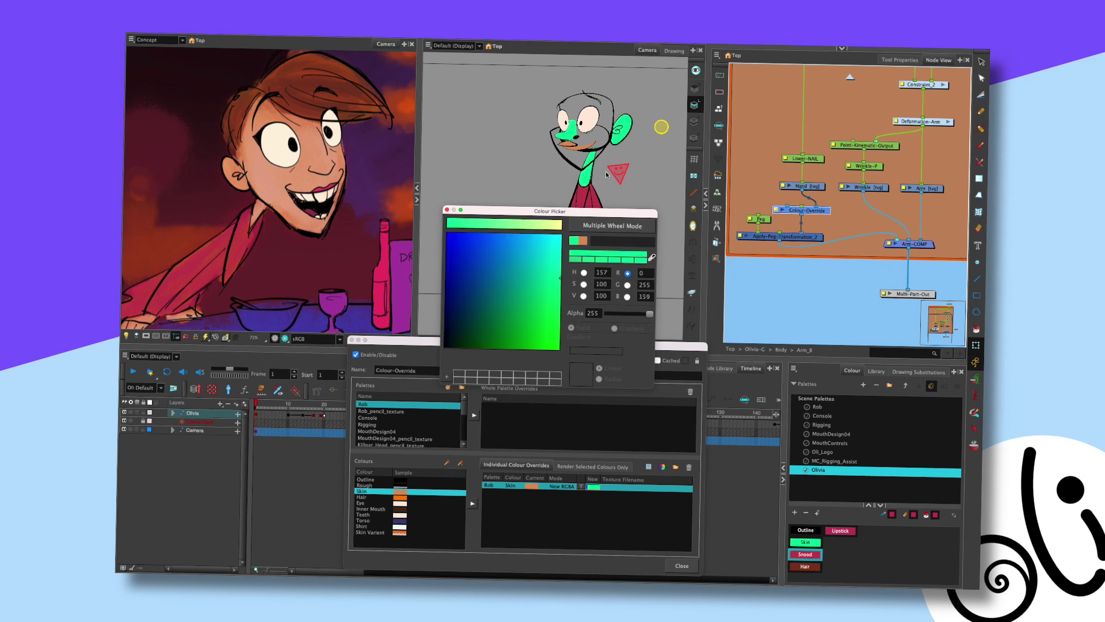
left_click(447, 210)
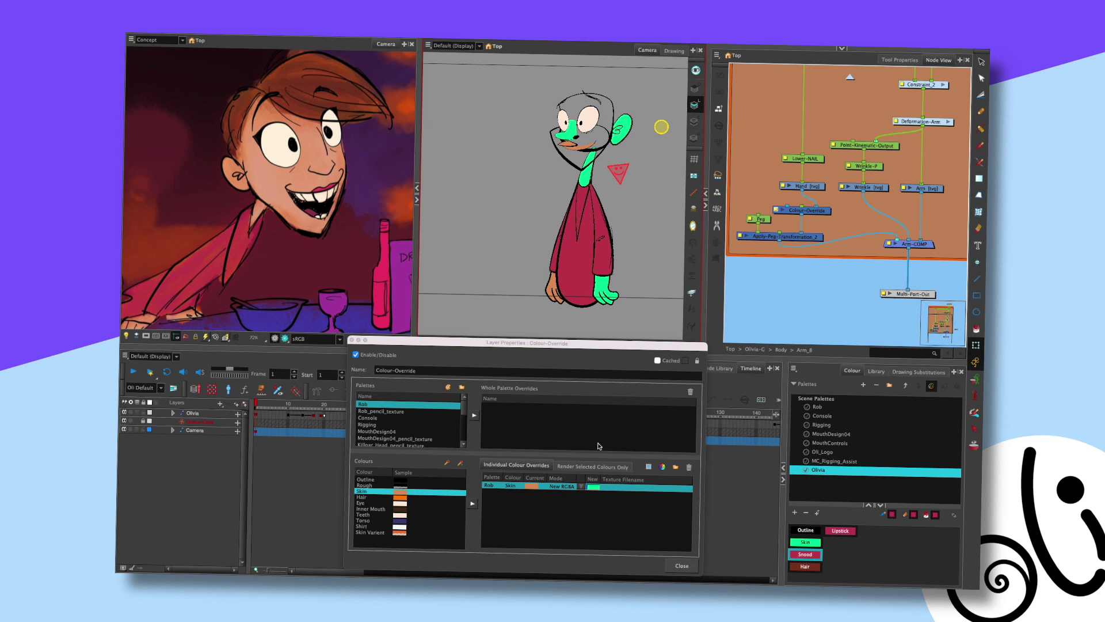
Try the mode Override This Colour's Transformation for the Rob Skin override and check its new colour
left_click(800, 551)
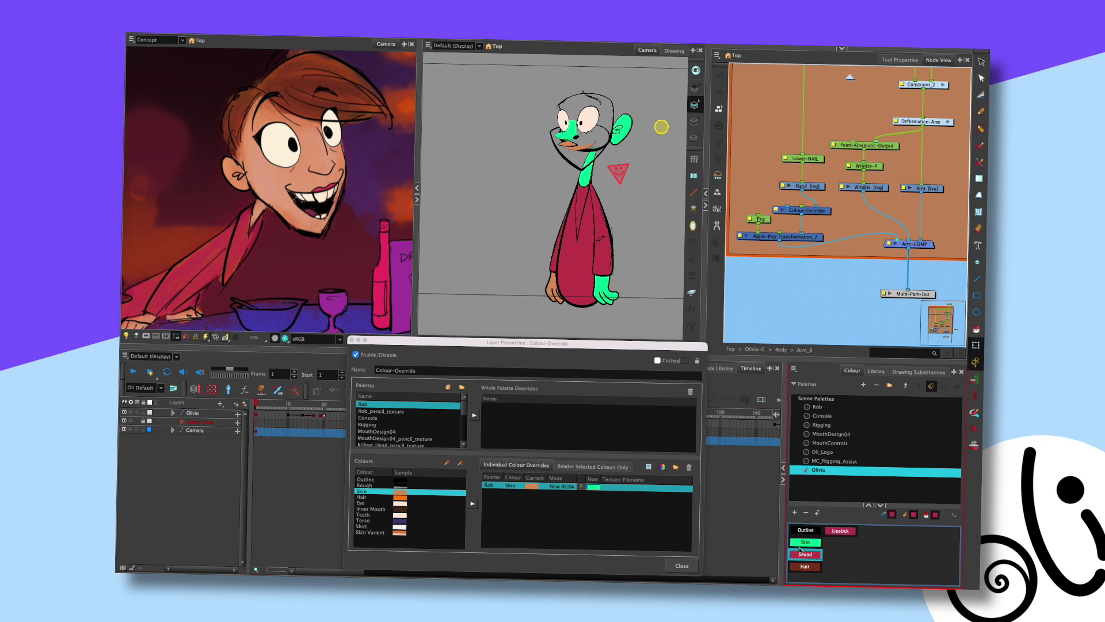
left_click(579, 488)
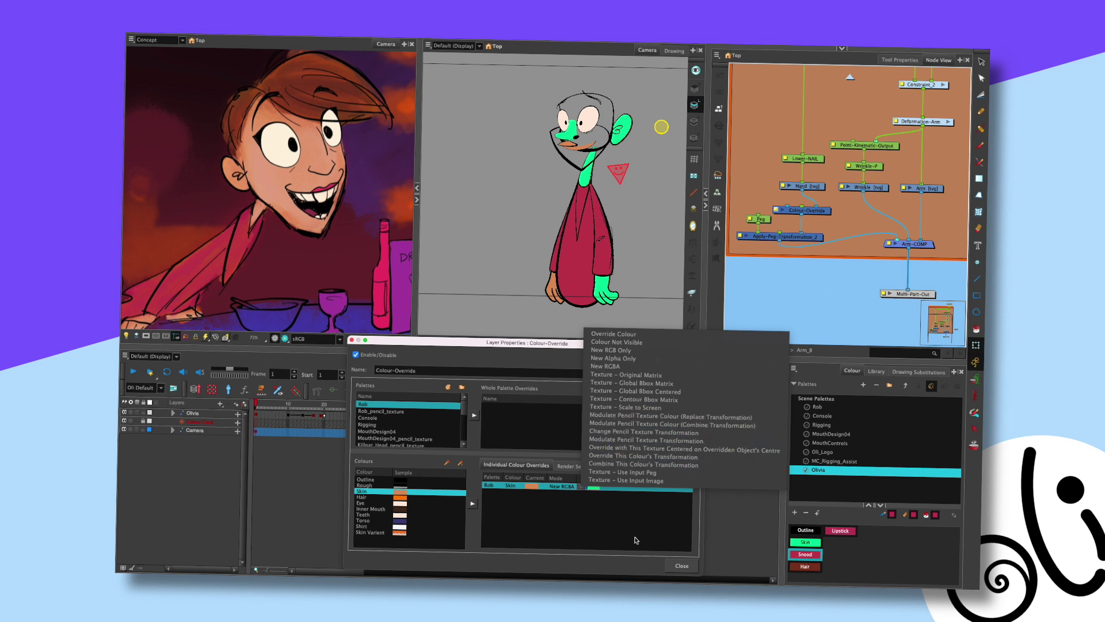
left_click(656, 457)
left_click(661, 489)
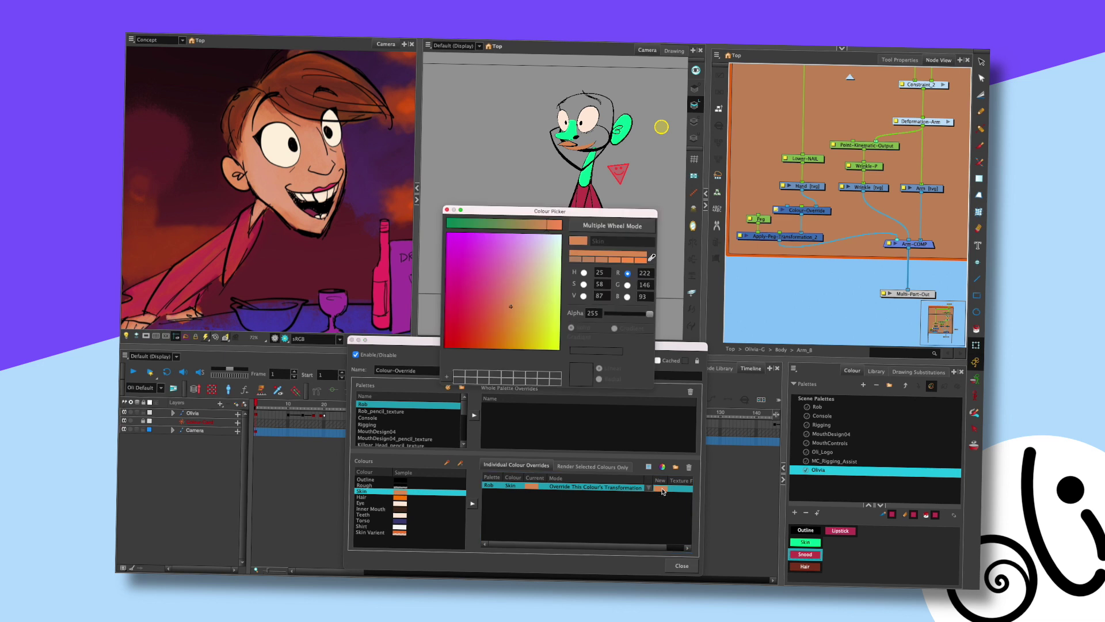
left_click(447, 210)
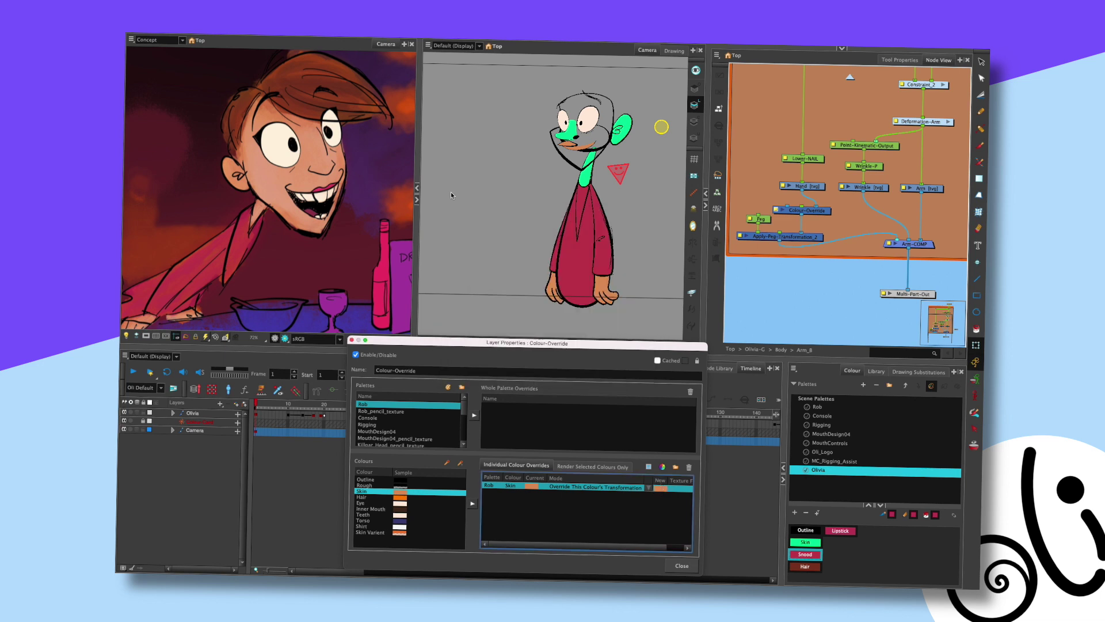
Set the Rob Skin override's mode to New RGBA and resample the neck's green as its new colour
left_click(648, 487)
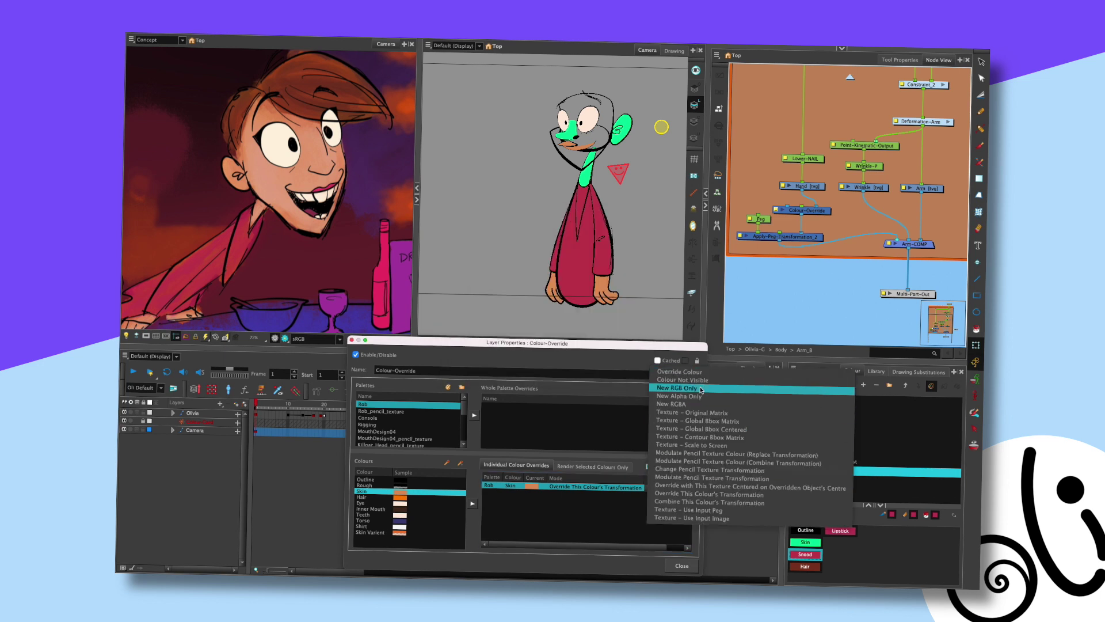
left_click(700, 405)
left_click(595, 488)
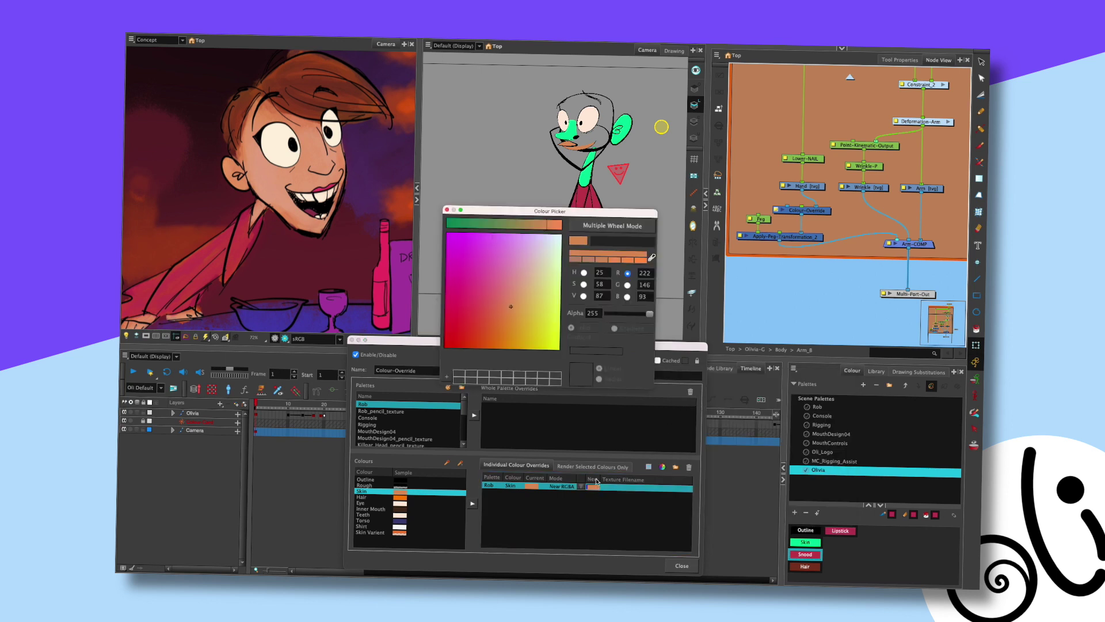
left_click(651, 259)
left_click(582, 175)
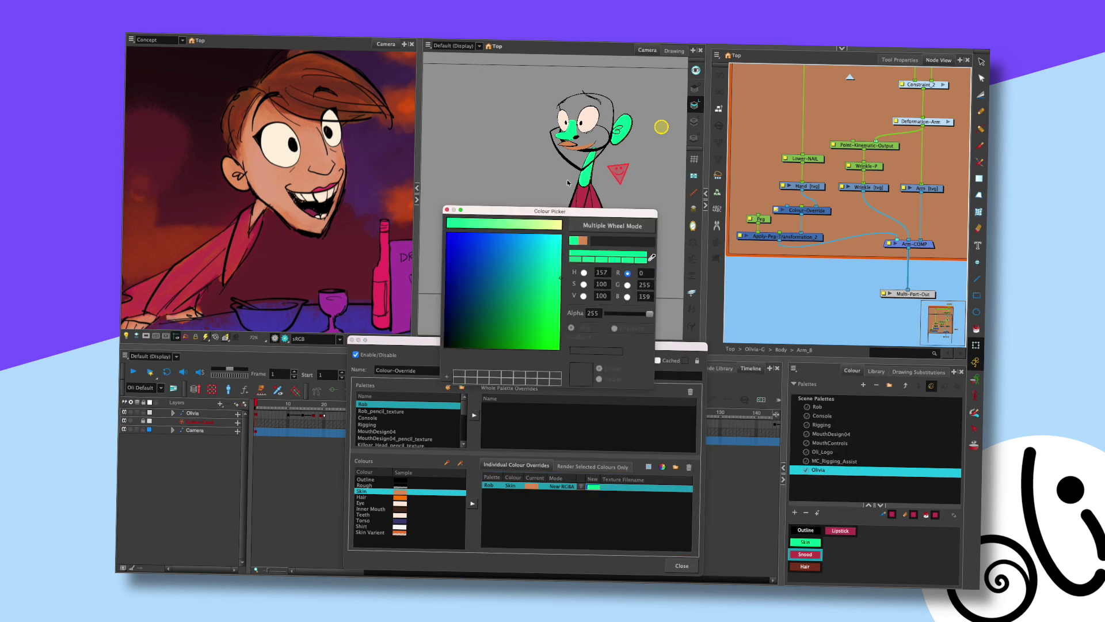
left_click(448, 211)
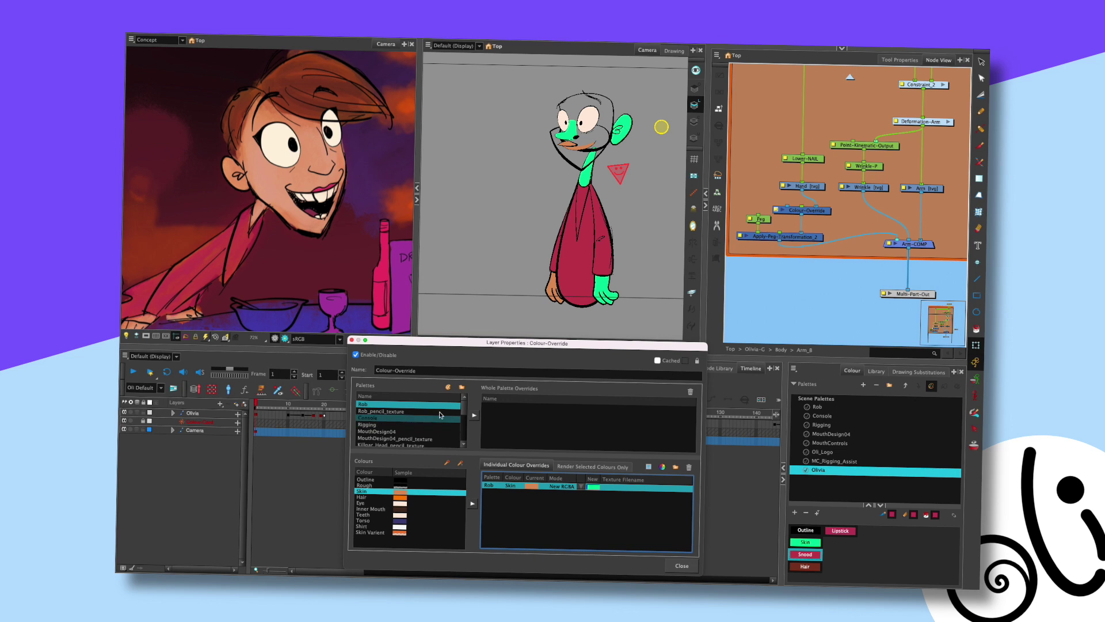
Enlarge the override's properties, examine the Olivia palette's colours in its palette list and close the properties
left_click_drag(546, 342, 543, 271)
left_click_drag(698, 504, 695, 564)
scroll(403, 357, "down", 5)
left_click_drag(459, 376, 459, 399)
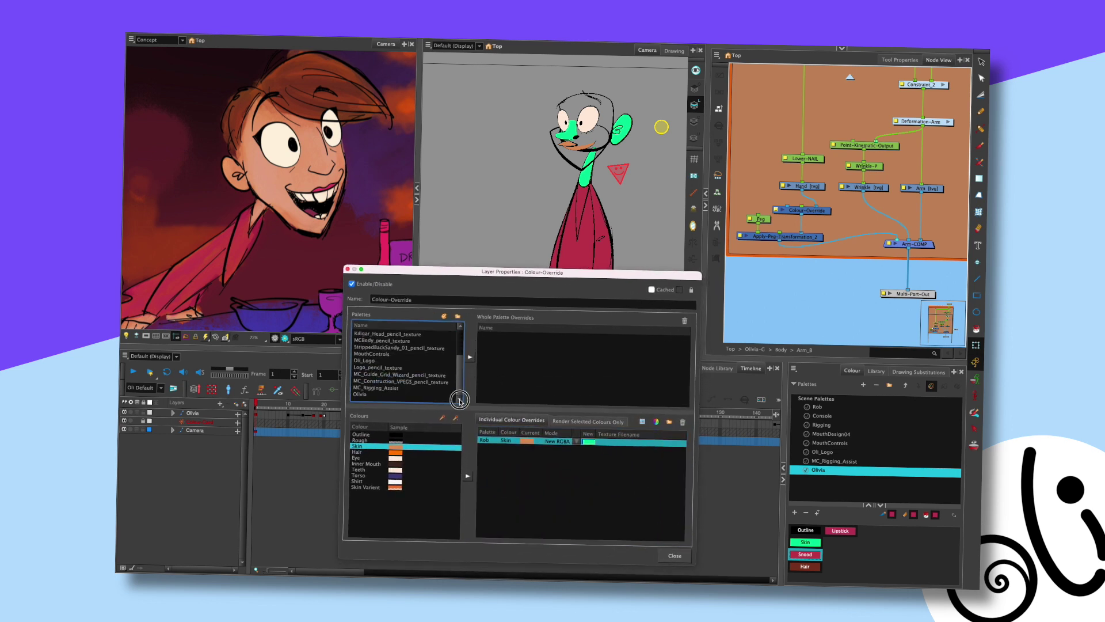
left_click(443, 395)
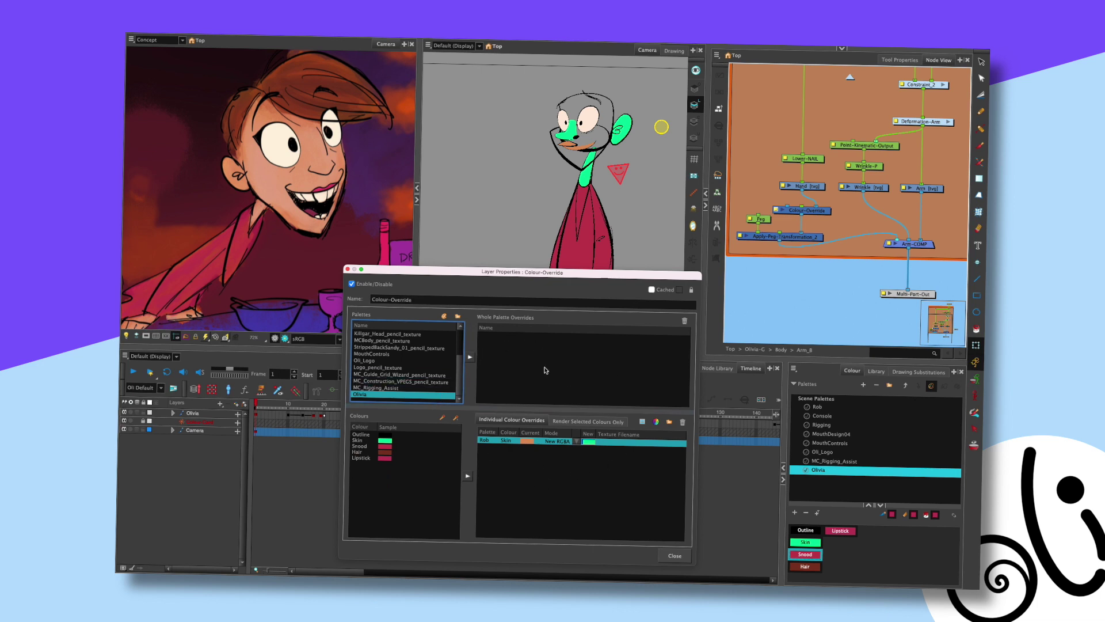
left_click(347, 269)
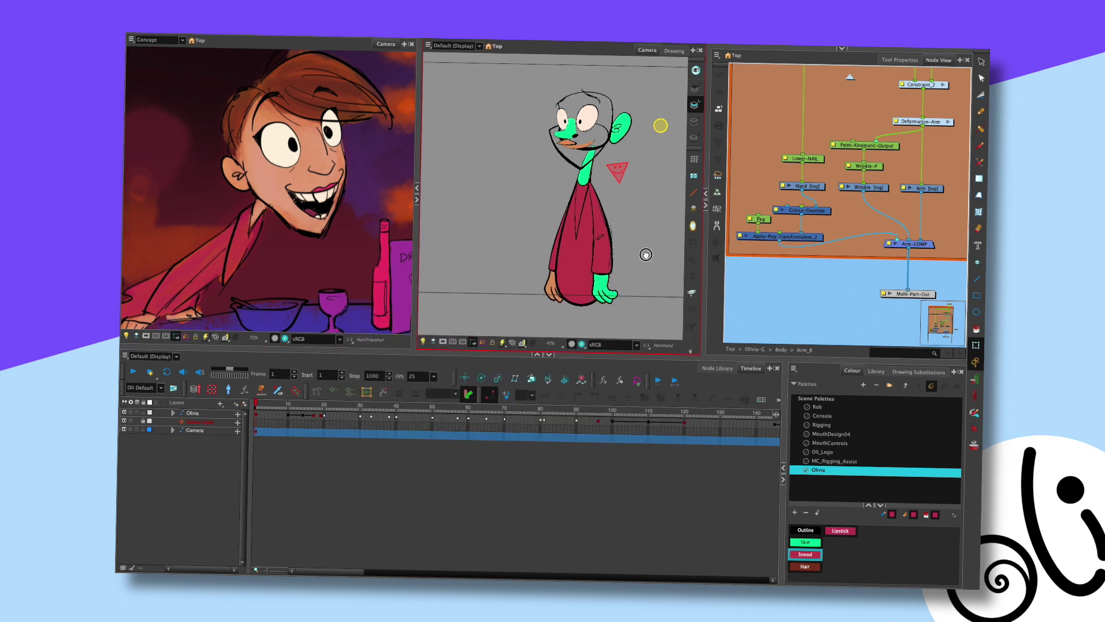
scroll(646, 265, "down", 1)
left_click(831, 558)
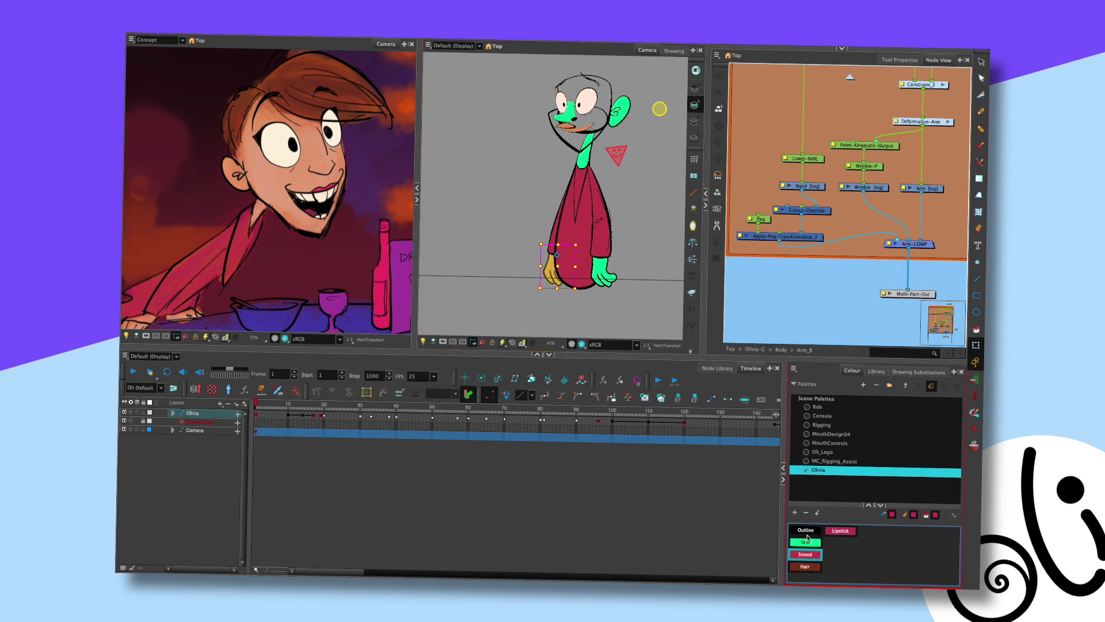
left_click(776, 204)
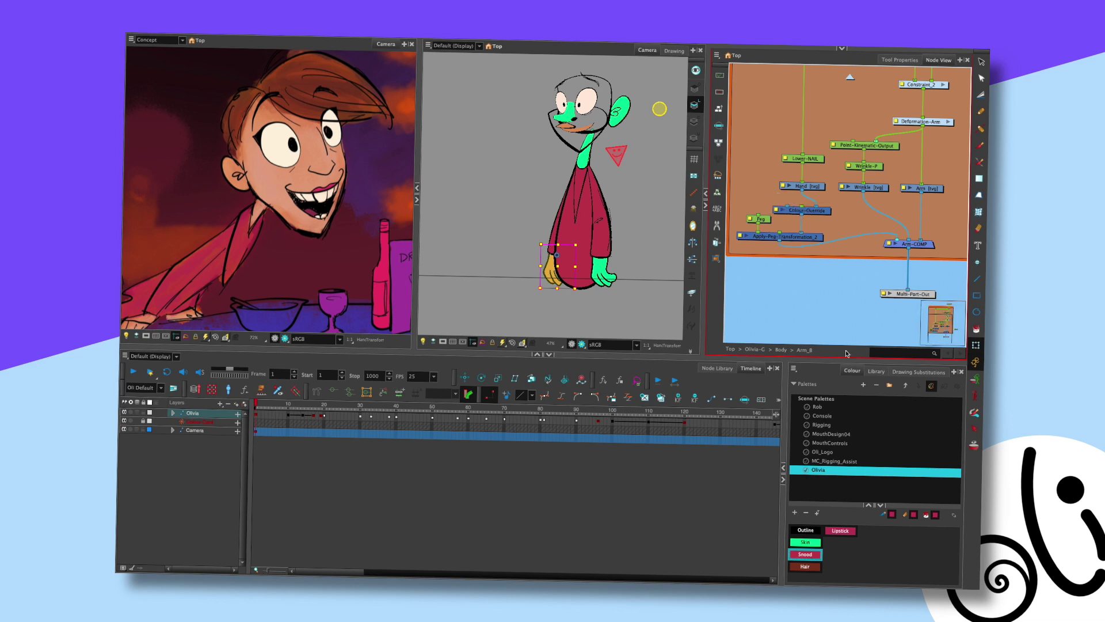
left_click(806, 252)
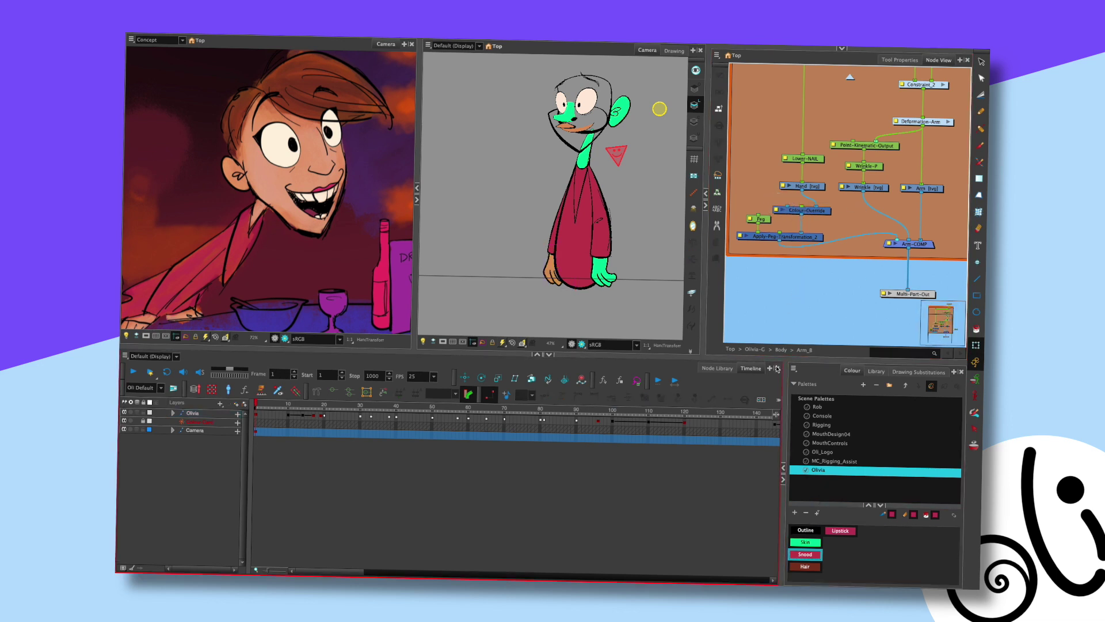
Copy the Colour-Override node from the Arm_B group and paste it into Arm_A between the peg transformation and Arm-COMP
left_click(820, 213)
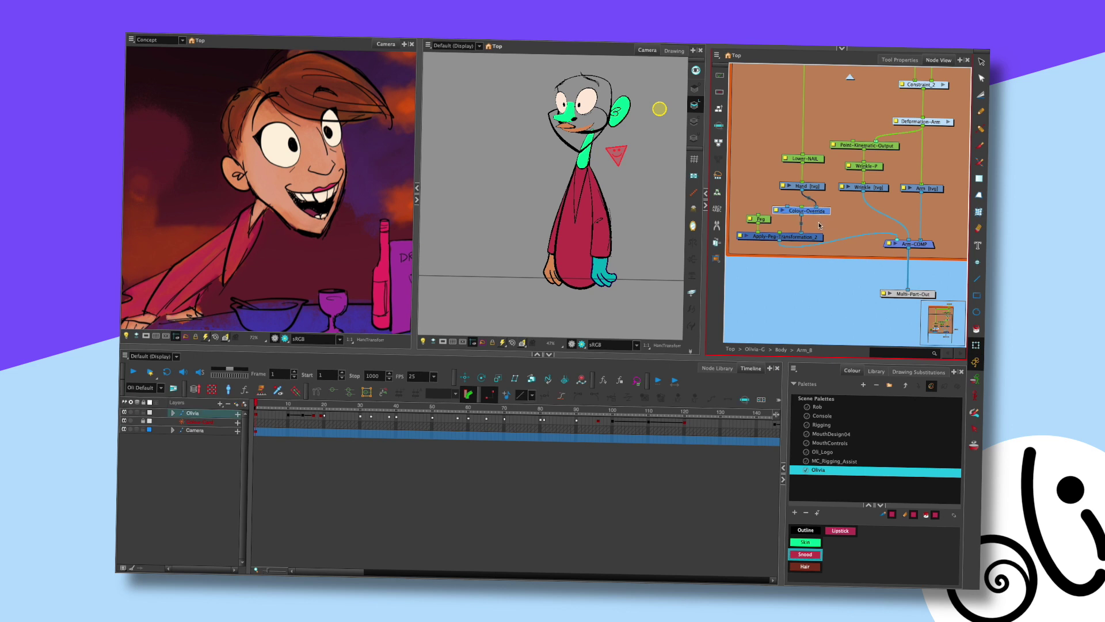
key("ctrl+x")
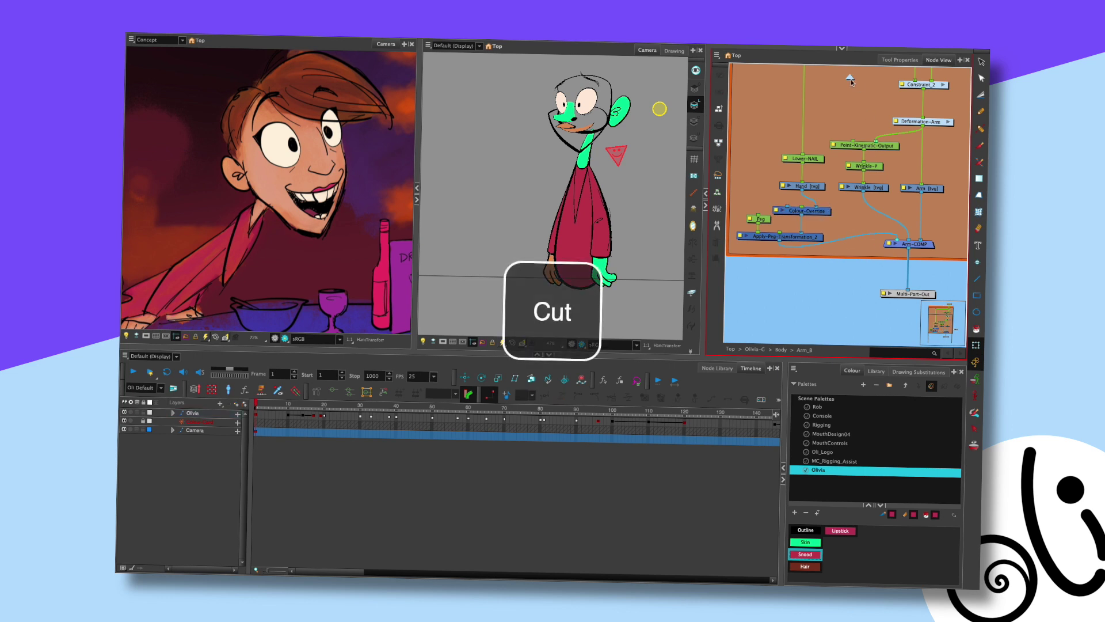
key("ctrl+shift+Return")
left_click(860, 213)
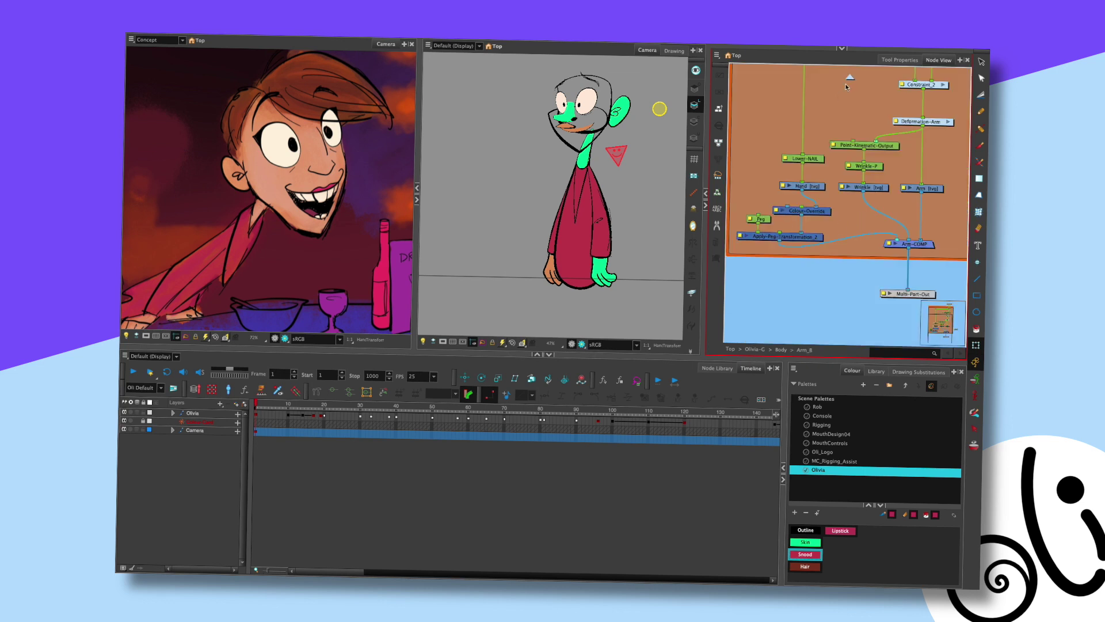
key("ctrl+shift+Return")
left_click(808, 212)
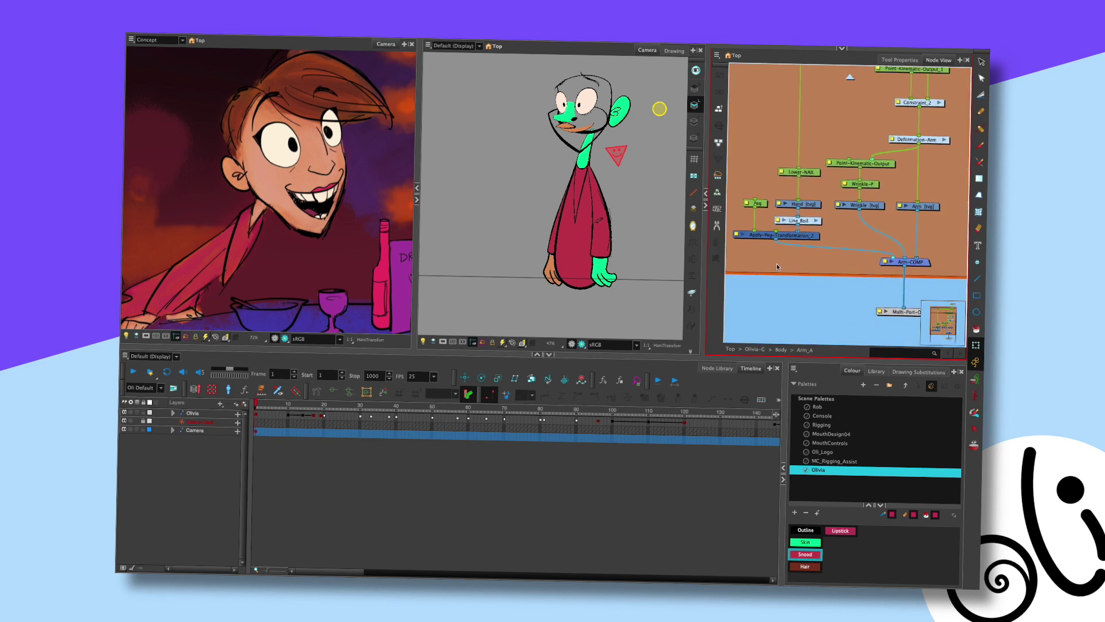
key("ctrl+v")
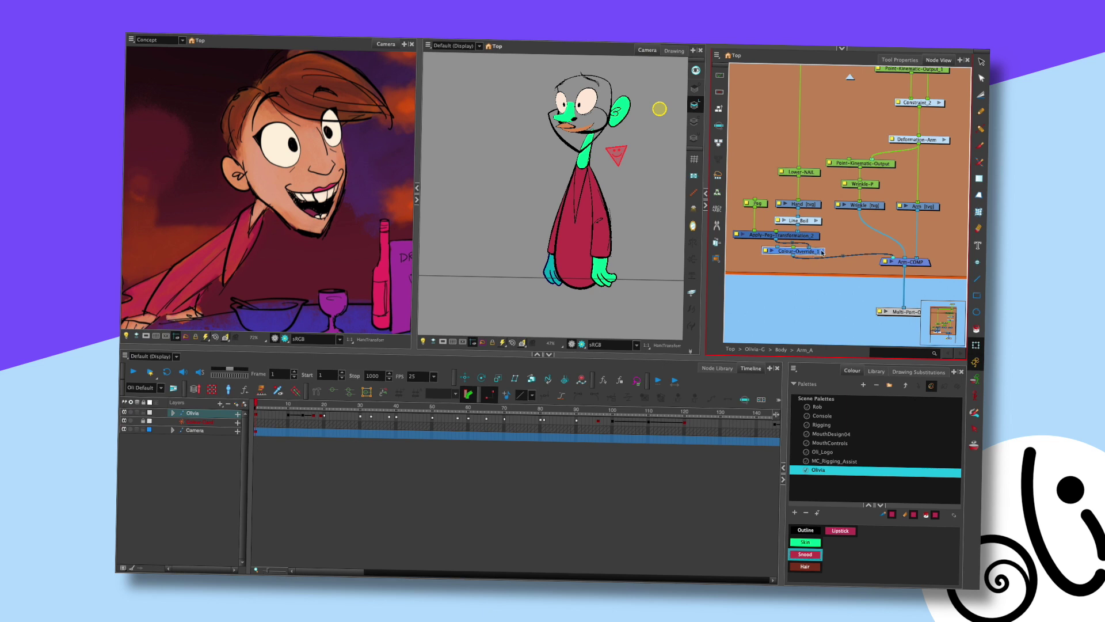
left_click_drag(822, 252, 787, 254)
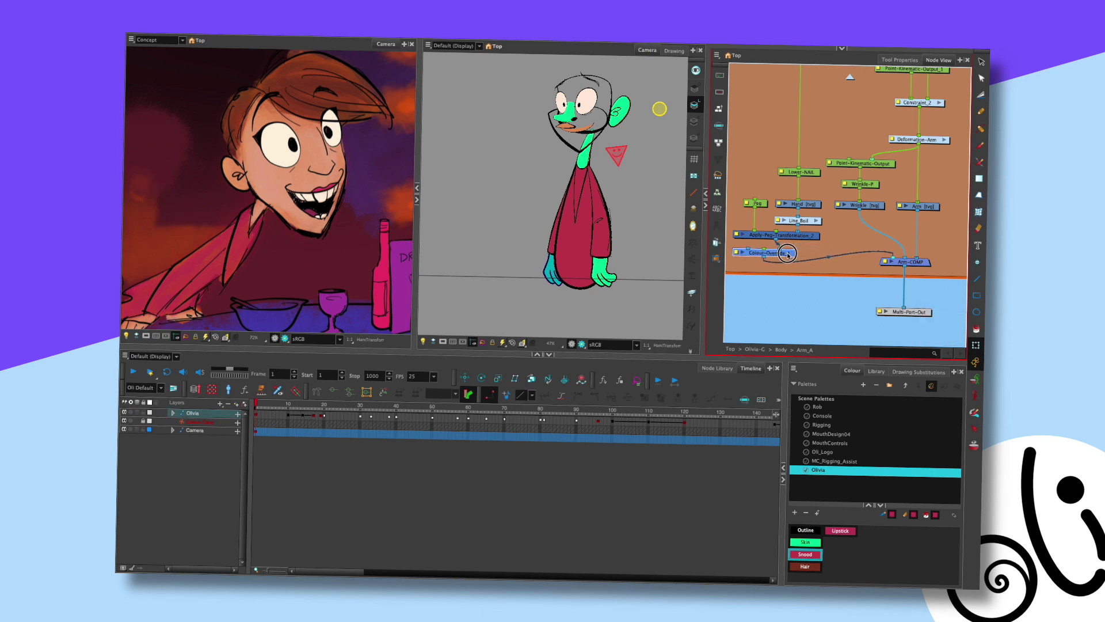
Replace the Line_Boil group in Arm_A with the pasted Colour-Override, directly below the hand drawing, and save the scene
left_click(817, 219)
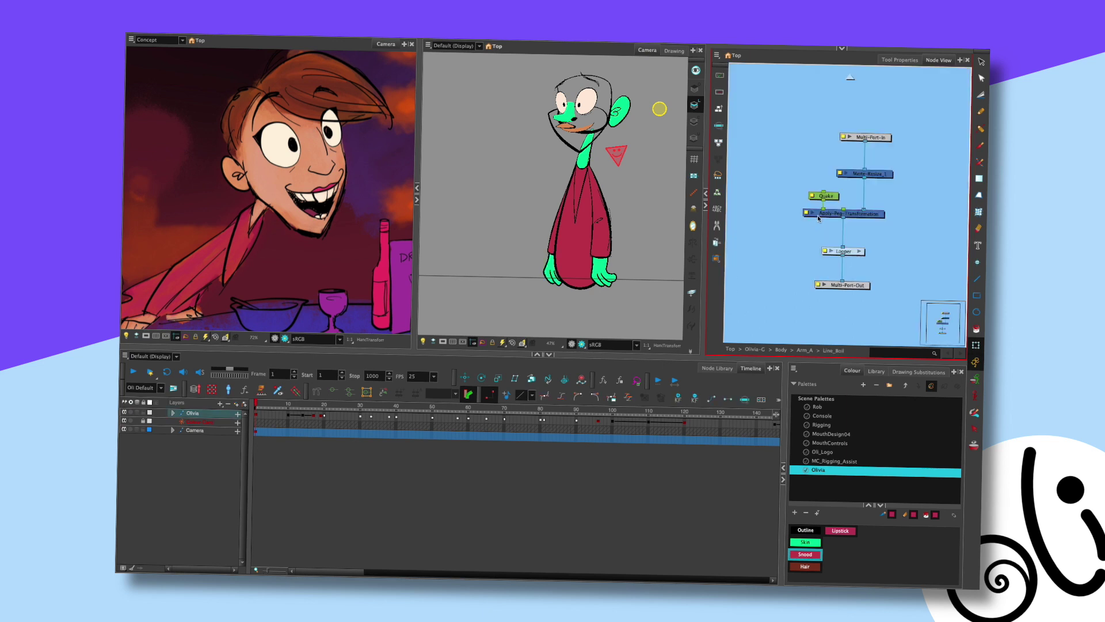
left_click(850, 76)
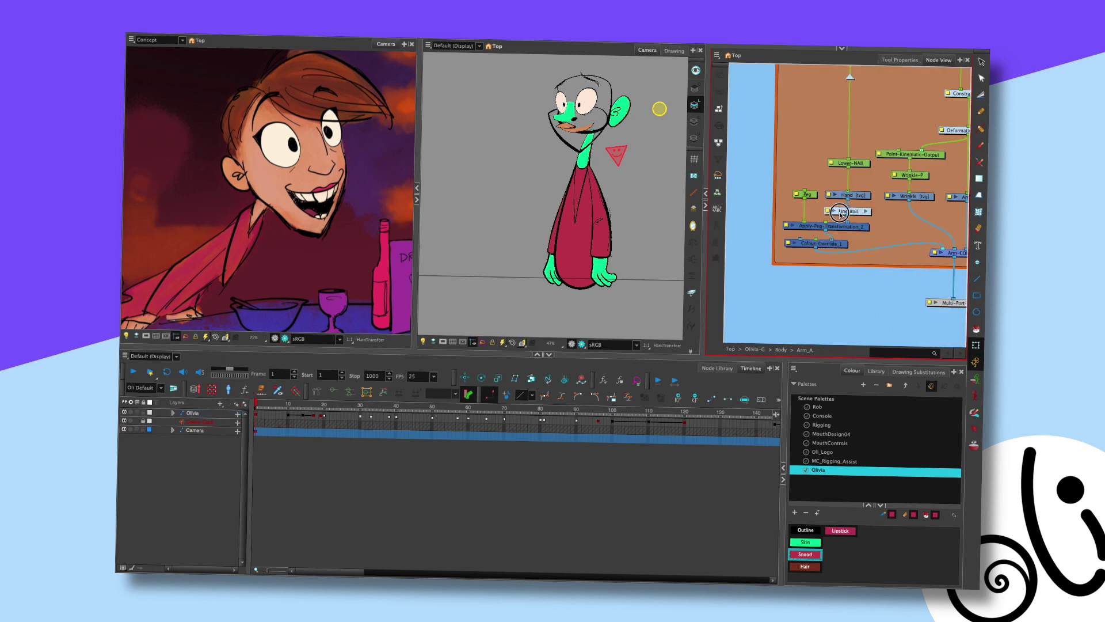
left_click_drag(844, 244, 866, 223)
left_click(817, 251)
key("ctrl+s")
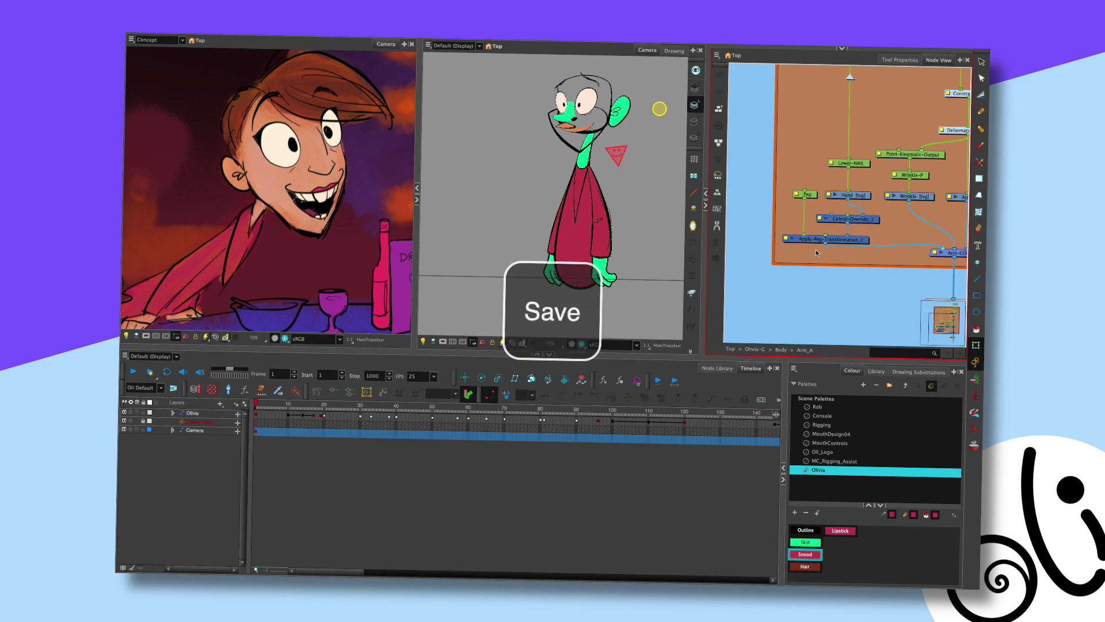
Change the Olivia palette's Skin colour to the skin tone sampled from the concept art's face, RGB 229, 159, 123
scroll(593, 209, "up", 2)
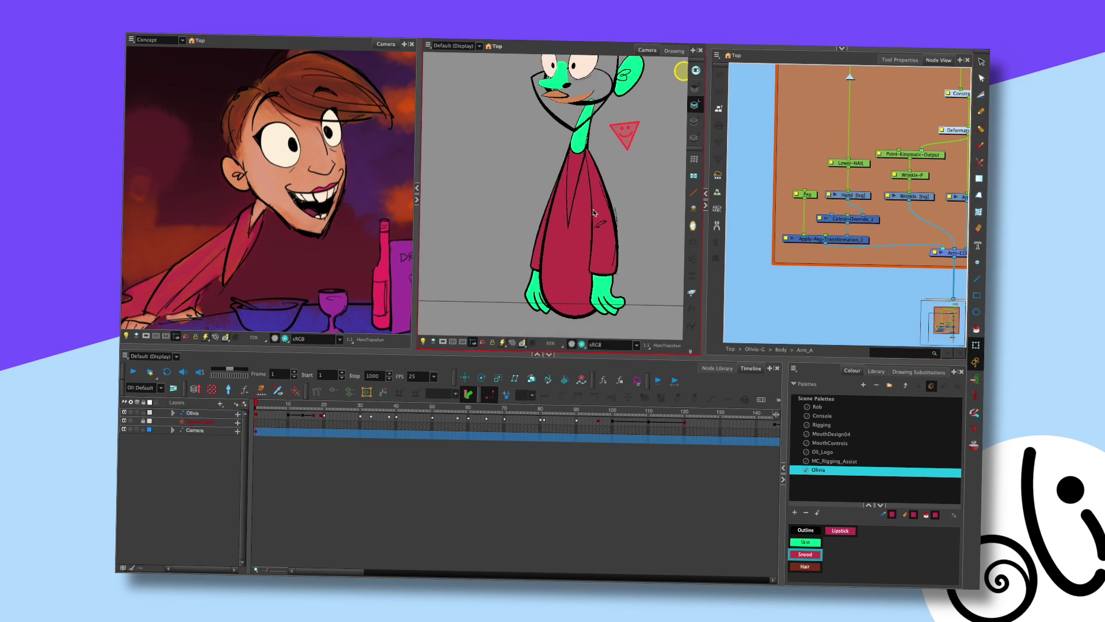
left_click_drag(608, 193, 604, 229)
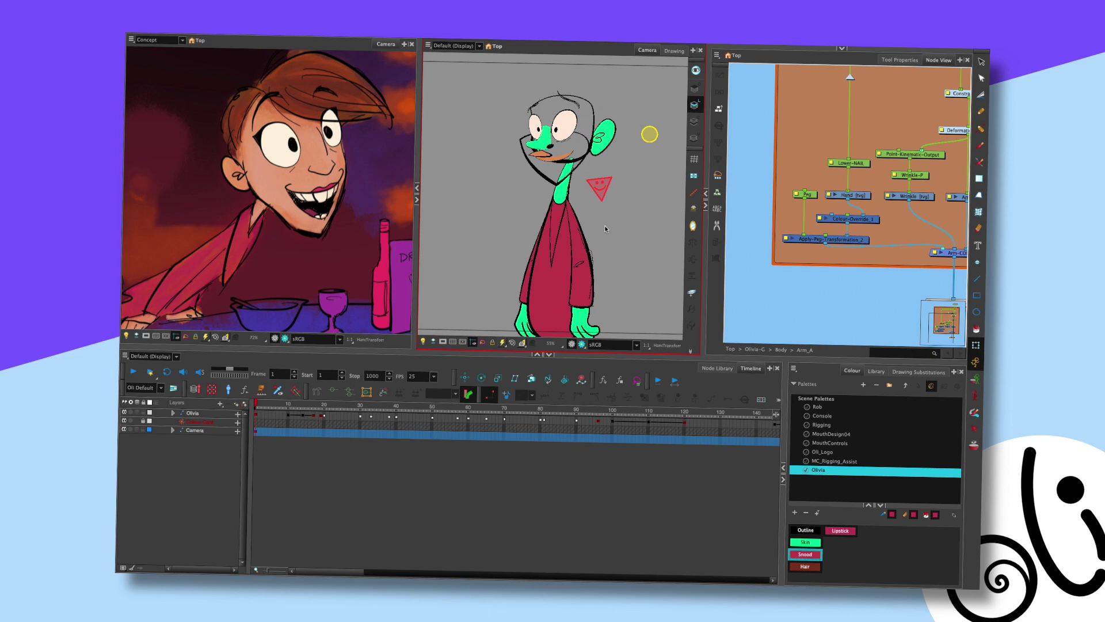
left_click(807, 517)
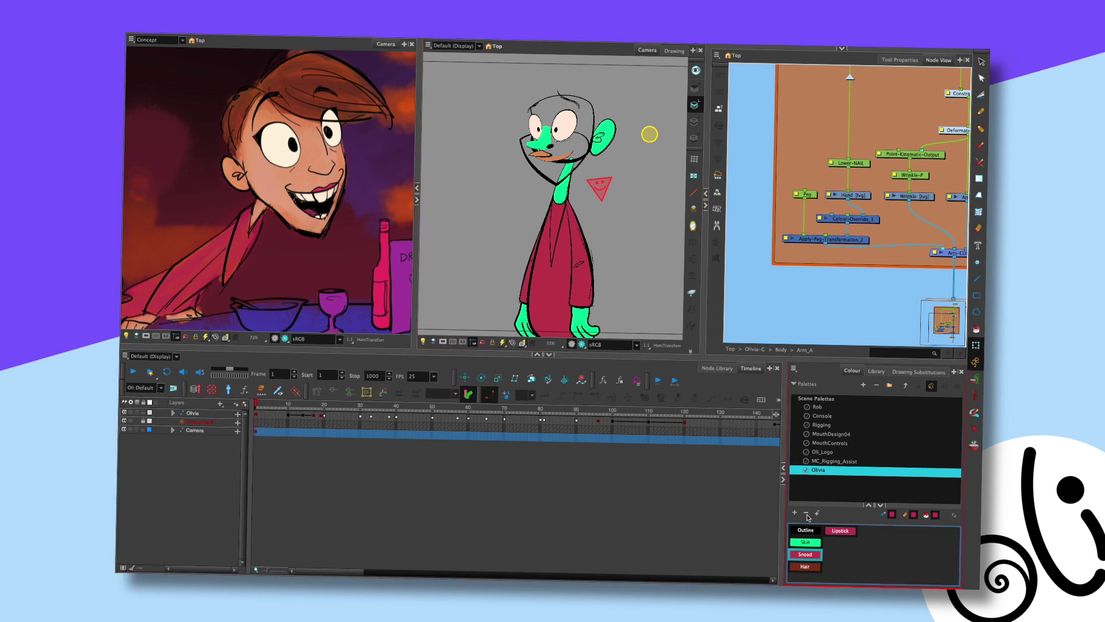
double_click(806, 542)
left_click(652, 258)
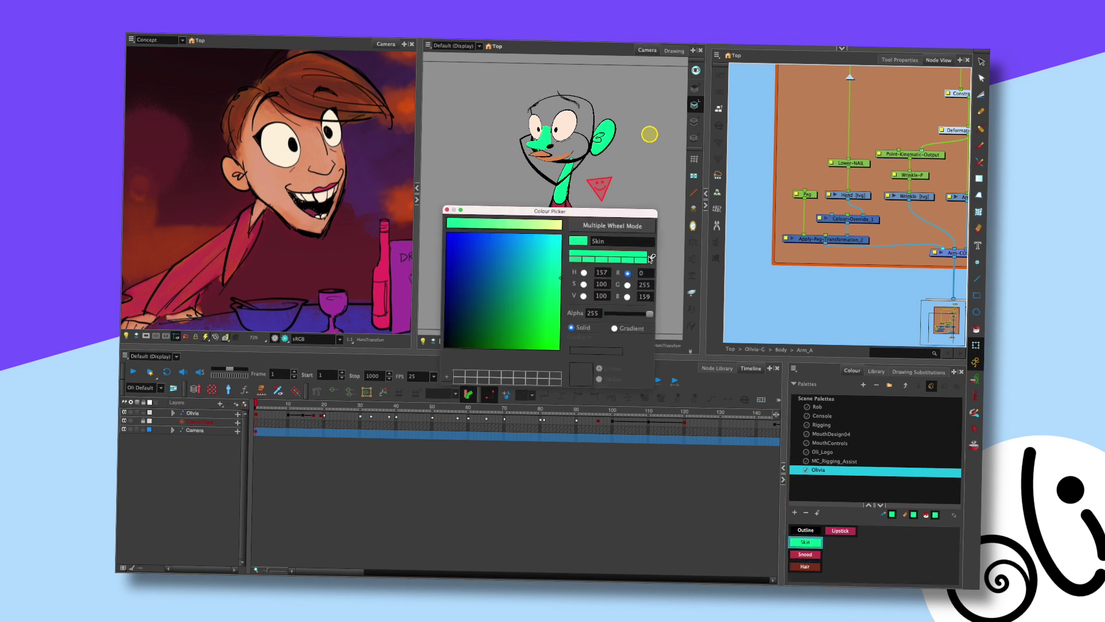
left_click(303, 180)
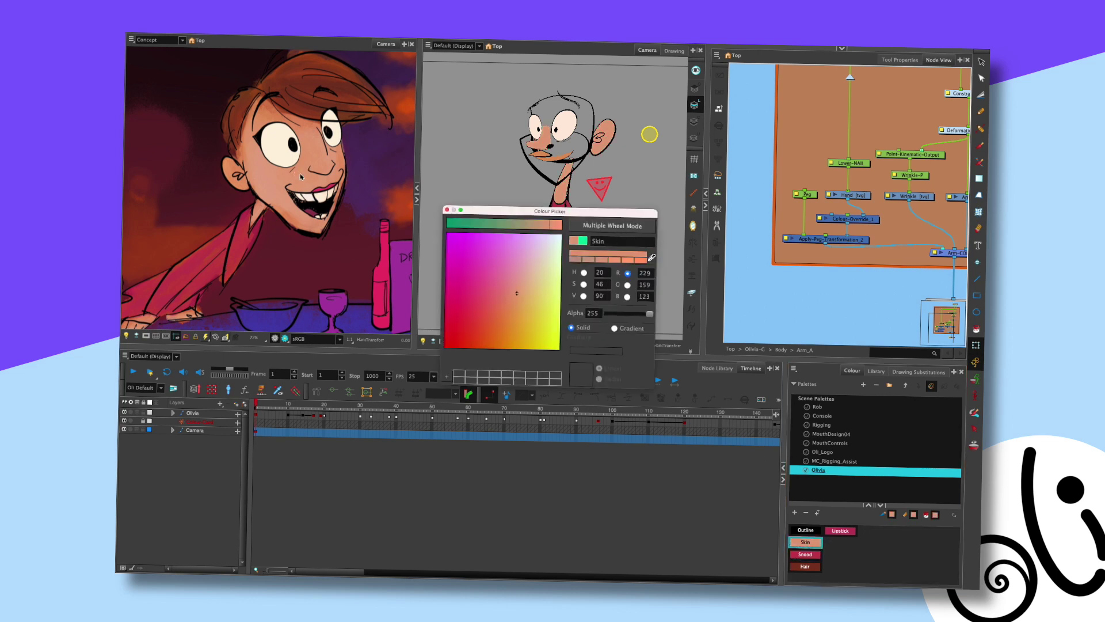
left_click(447, 211)
Set the replacement skin colour in Arm_A's Colour-Override to RGB 229, 159, 123, sampled from the character's ear, and close the properties
scroll(758, 274, "down", 3)
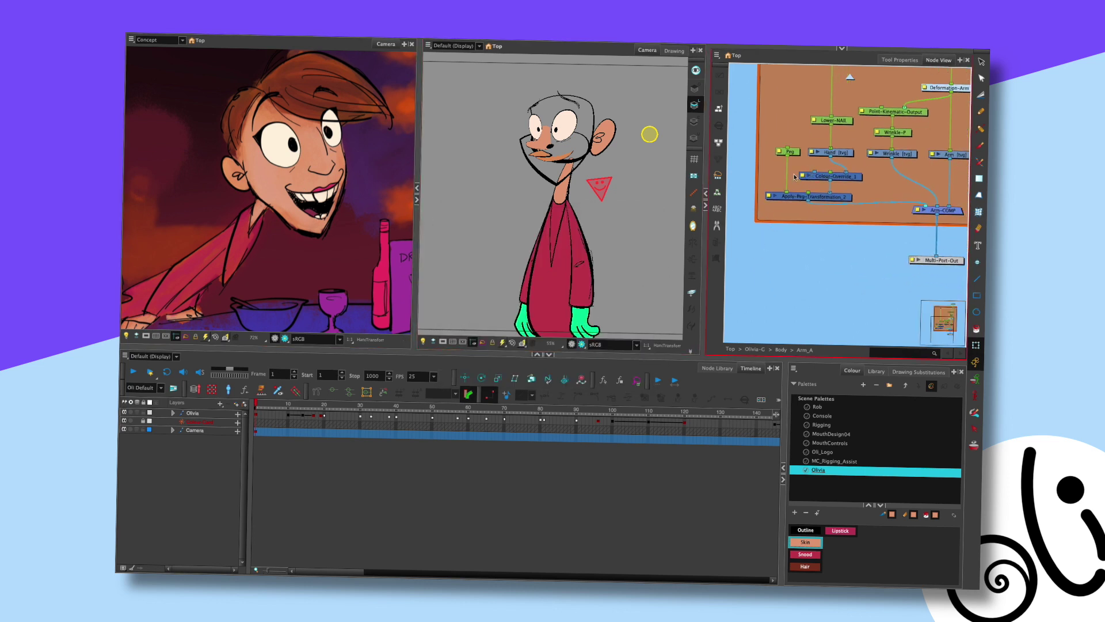
double_click(795, 177)
left_click(594, 418)
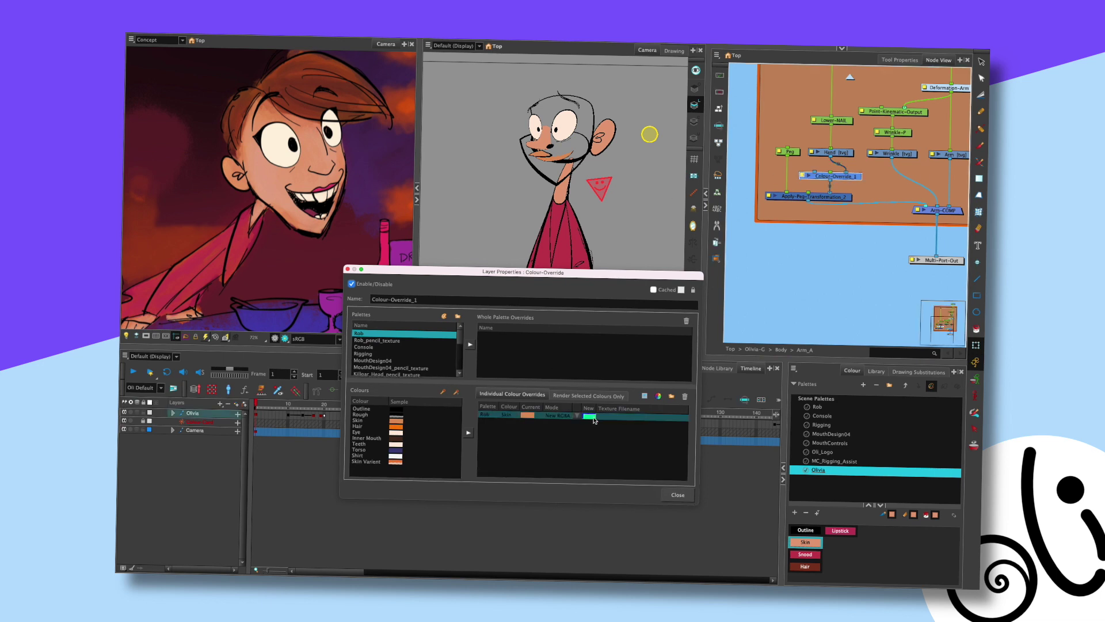
left_click(594, 419)
left_click(652, 257)
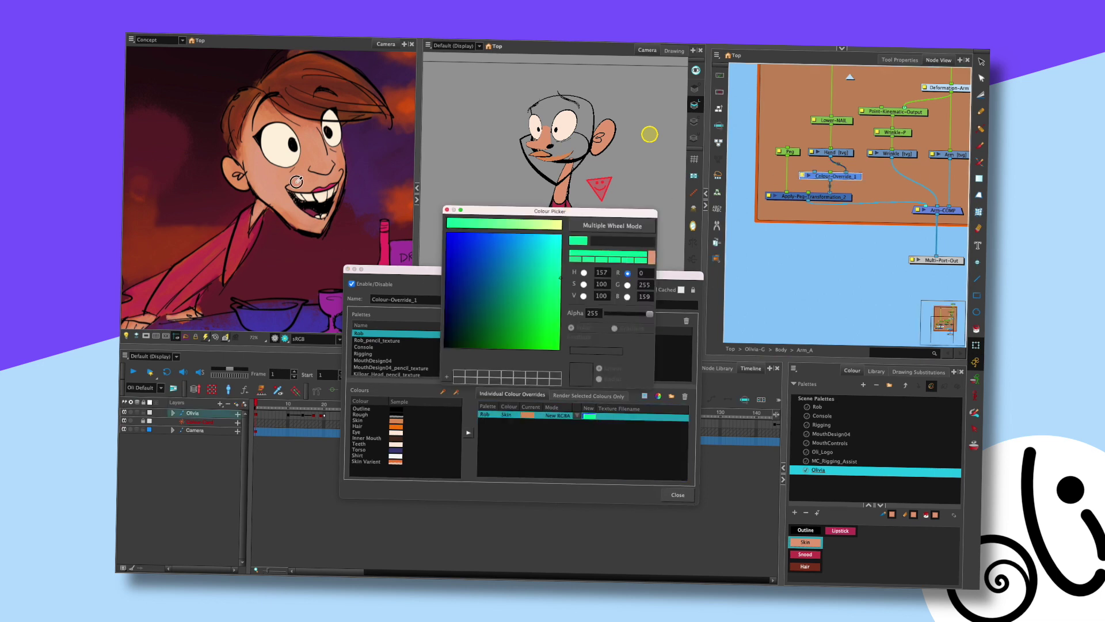
left_click(608, 137)
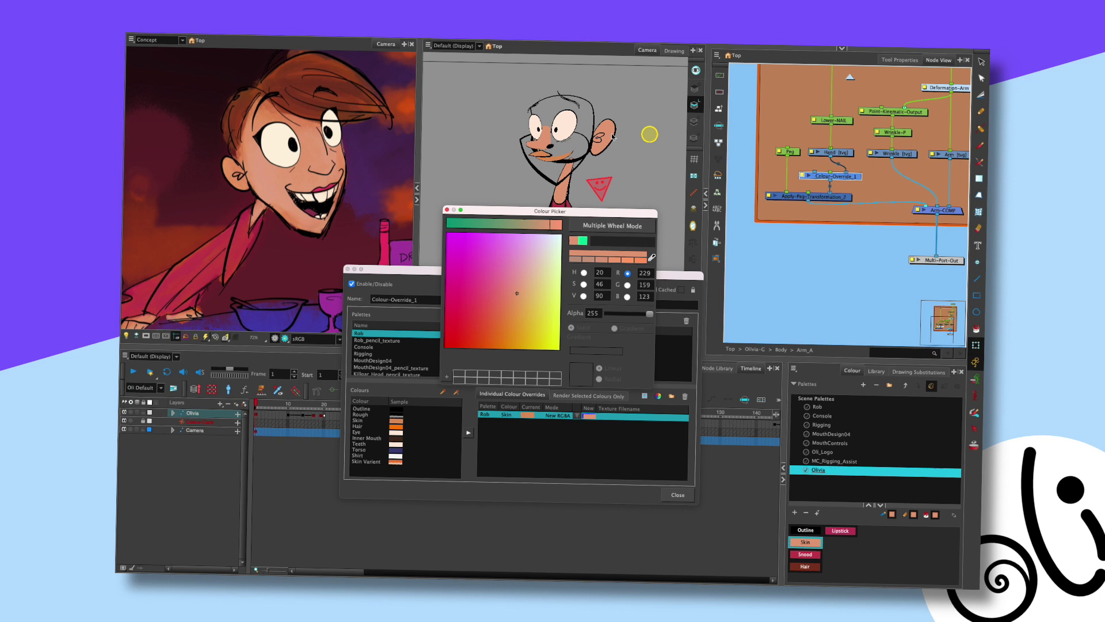
left_click(449, 210)
left_click(348, 270)
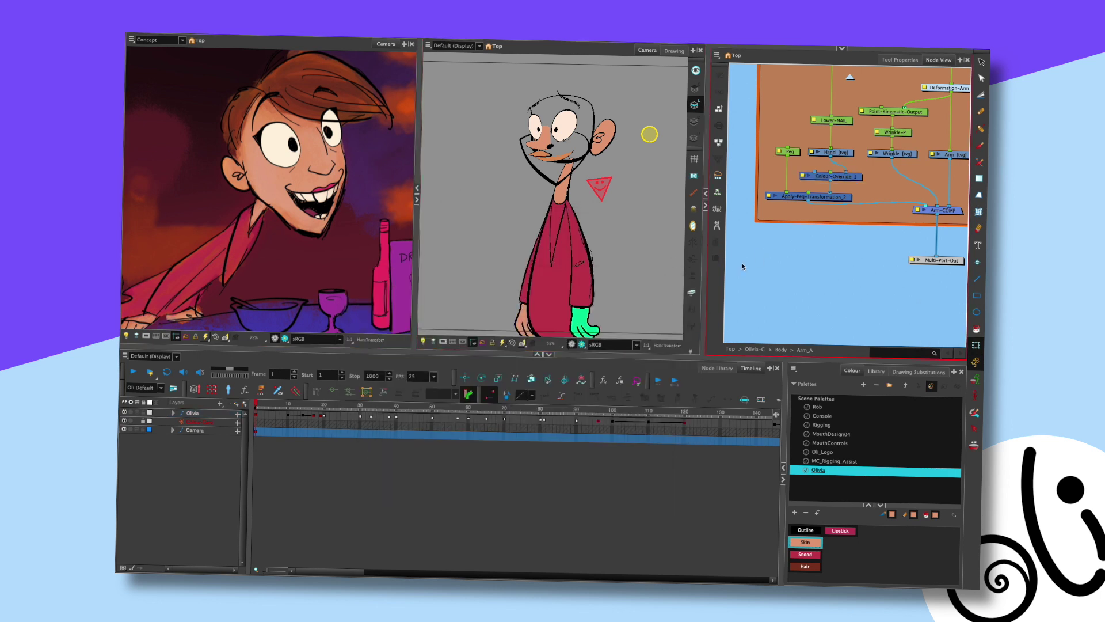
Set the replacement skin colour in Arm_B's Colour-Override to RGB 229, 159, 123, sampled from the character's neck, and save the scene
left_click(732, 242)
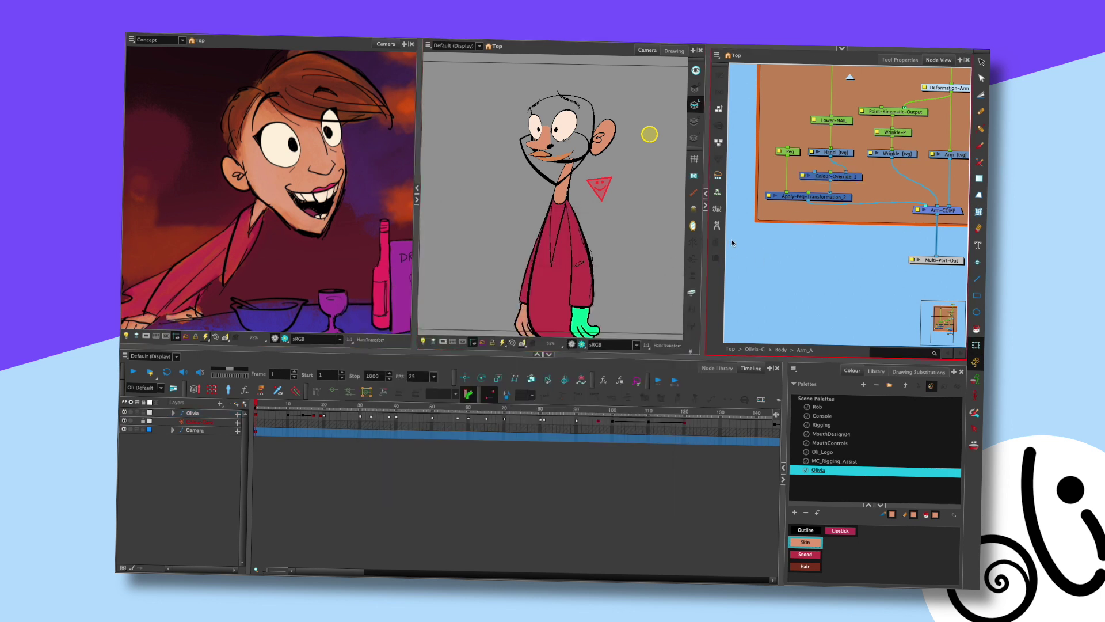
left_click(849, 79)
left_click(902, 212)
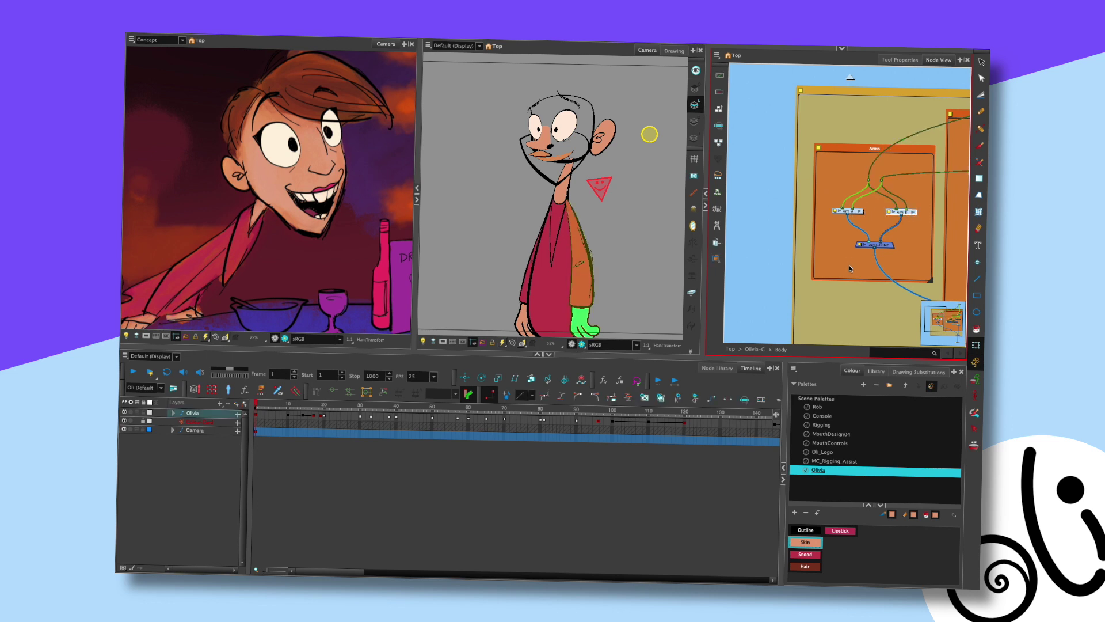
left_click(913, 213)
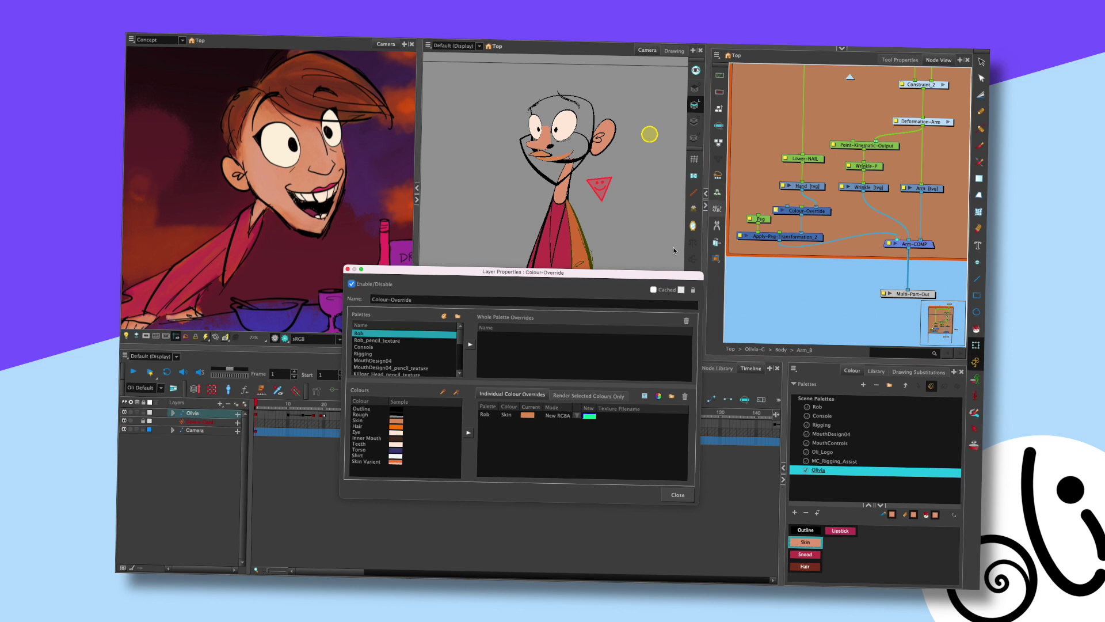
left_click(469, 432)
double_click(589, 415)
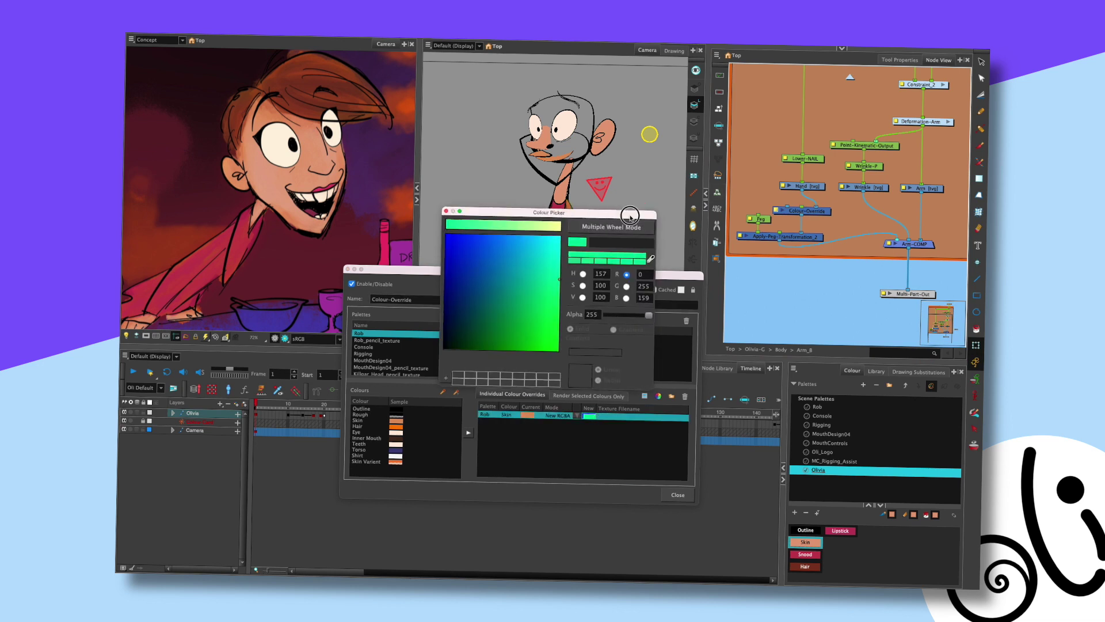
left_click_drag(576, 211, 584, 283)
left_click(660, 328)
left_click(565, 191)
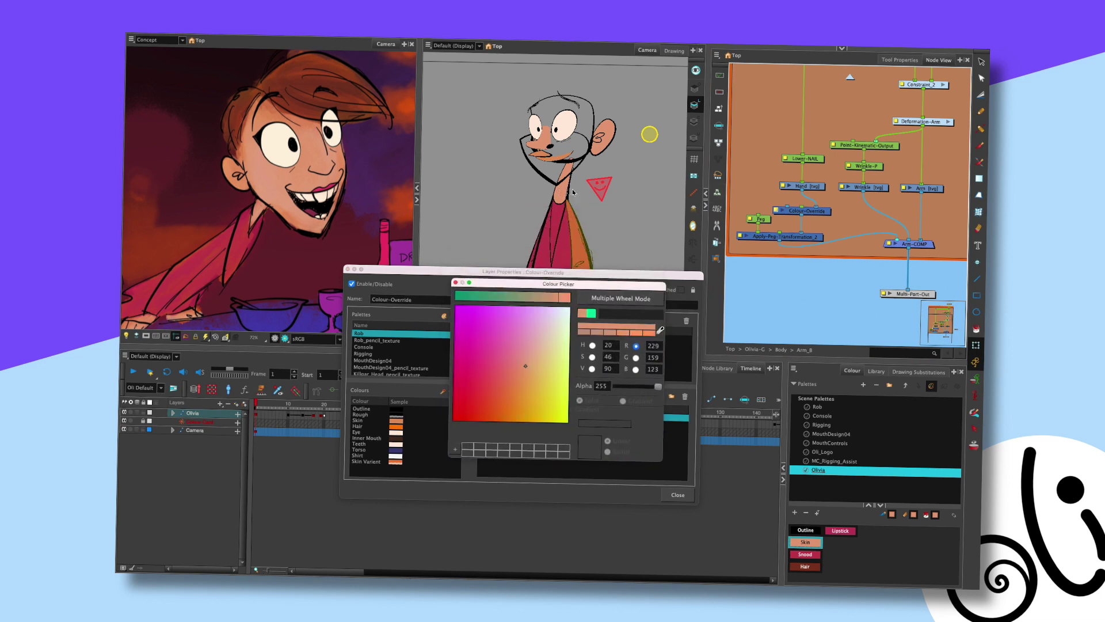
left_click(455, 283)
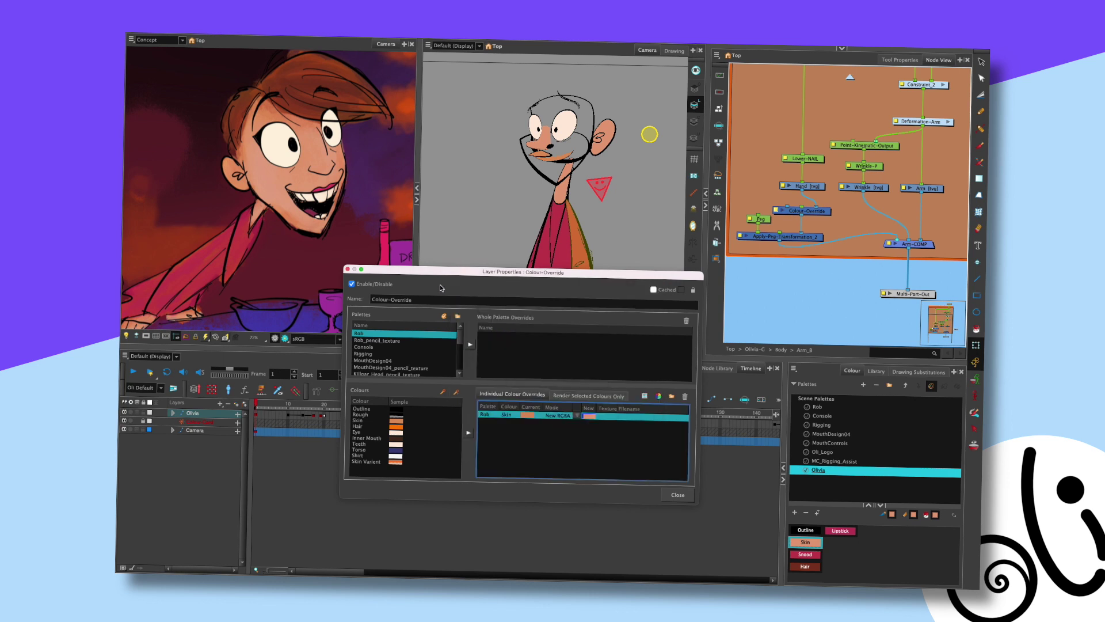
left_click(348, 270)
left_click(554, 312)
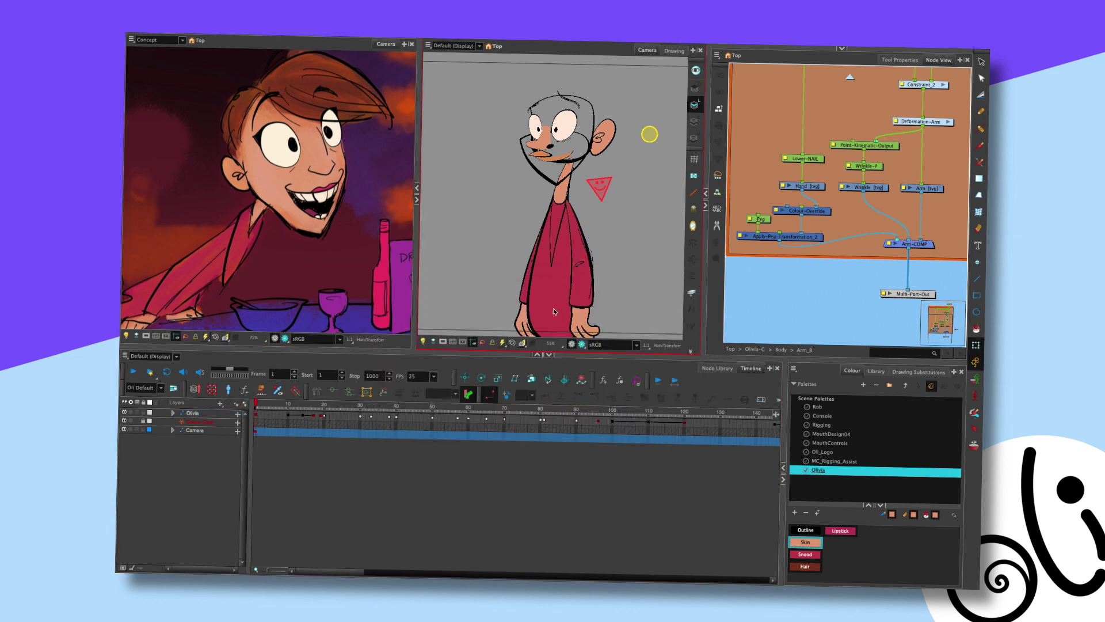
key("ctrl+s")
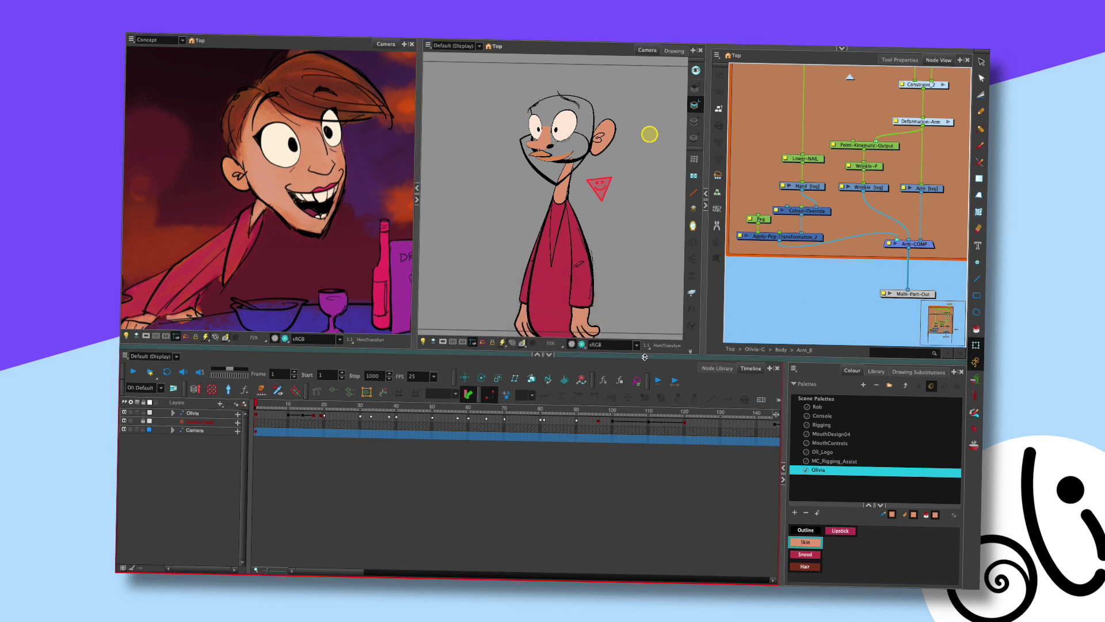
Give the camera and node views more height by shrinking the timeline area, framing the character's head
left_click_drag(647, 355, 658, 426)
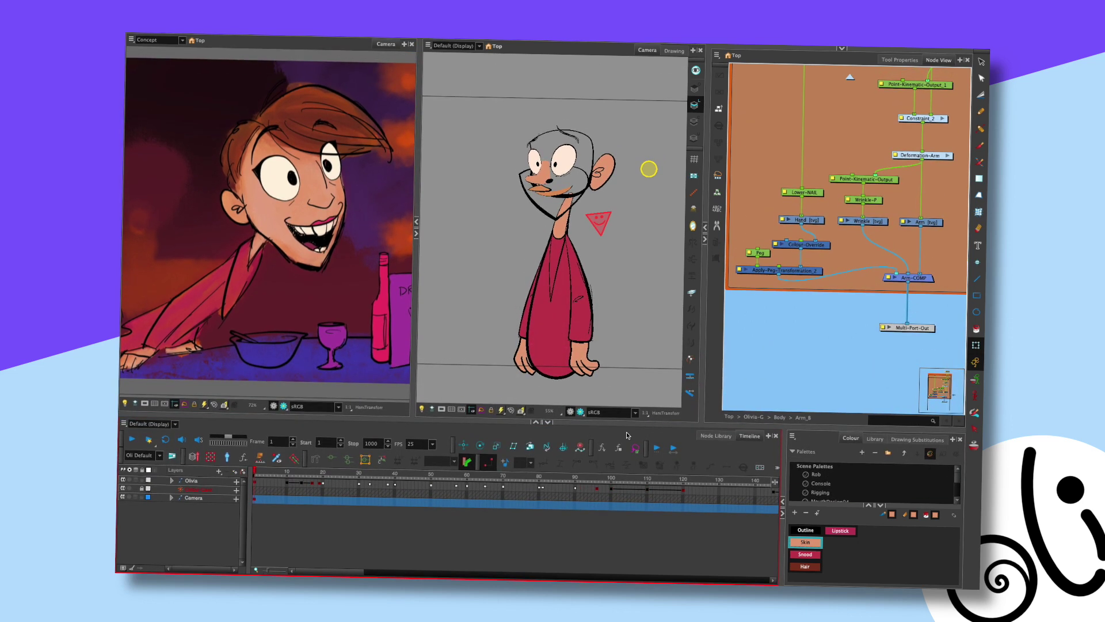
left_click(550, 214)
scroll(589, 219, "up", 3)
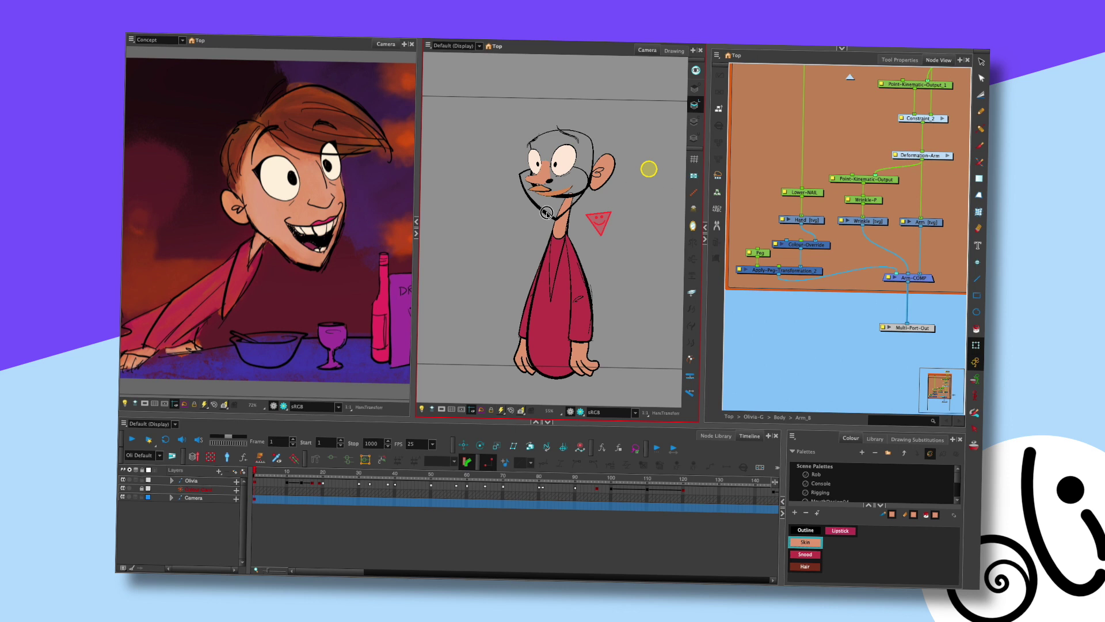
scroll(588, 220, "up", 2)
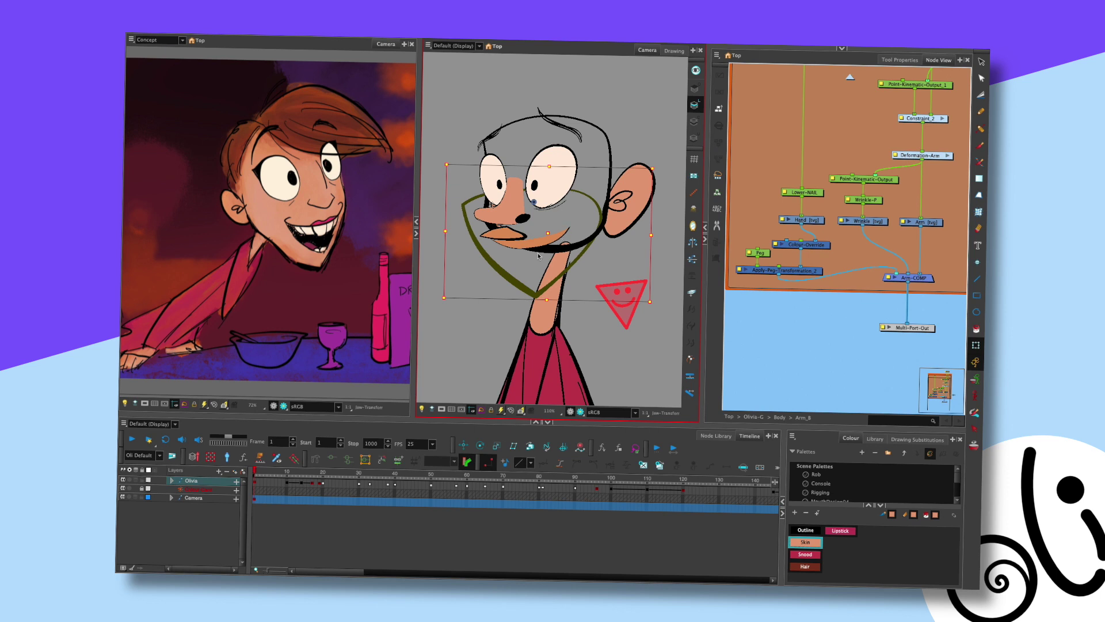
Locate the larger eye's nodes in the Eye_B group and examine the properties of the B-Eye-MC peg
left_click(554, 196)
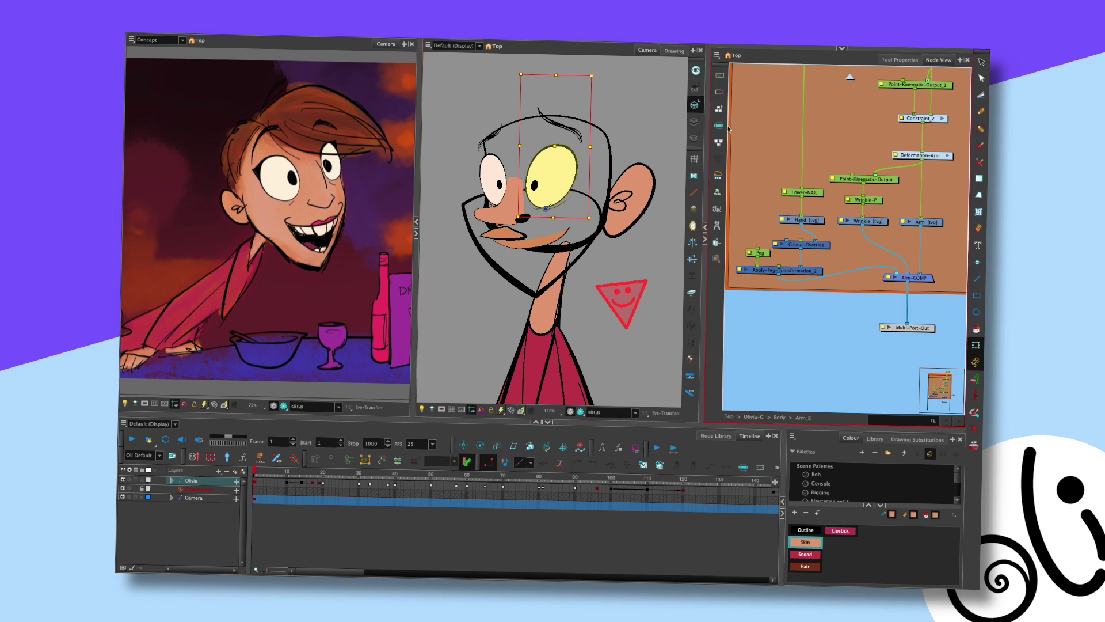
key("f")
scroll(859, 172, "up", 3)
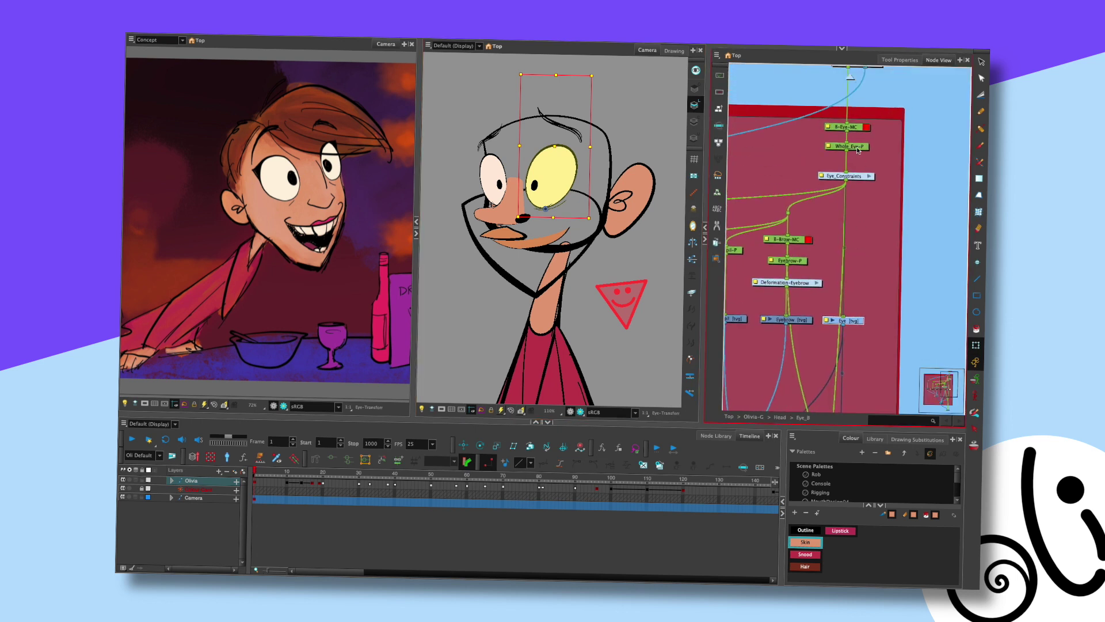
left_click_drag(859, 141, 879, 145)
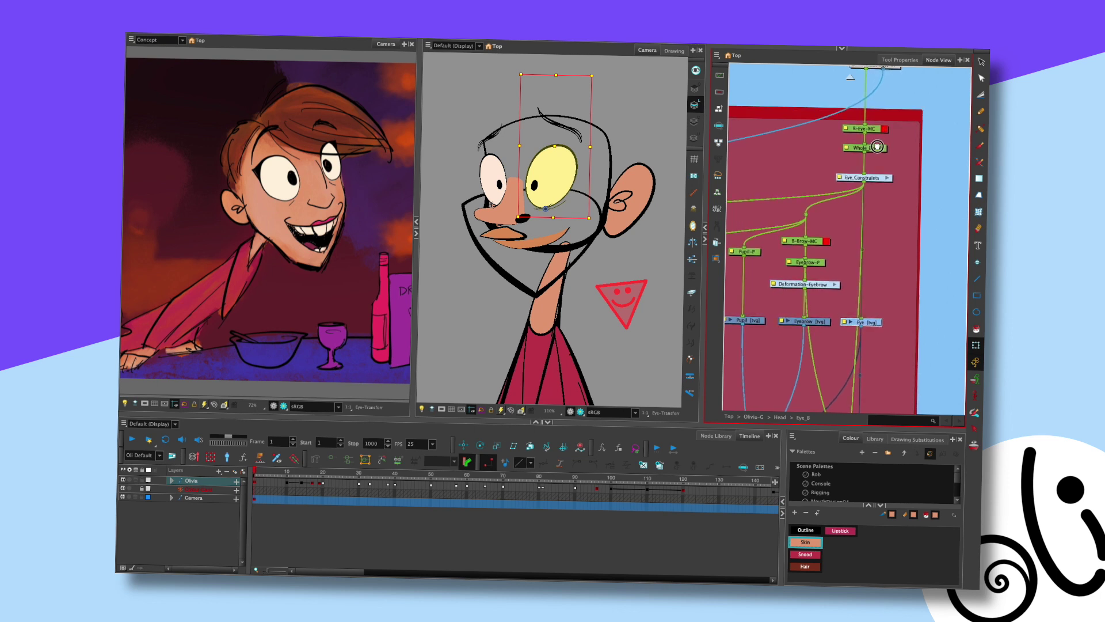
left_click_drag(848, 129, 846, 131)
double_click(847, 130)
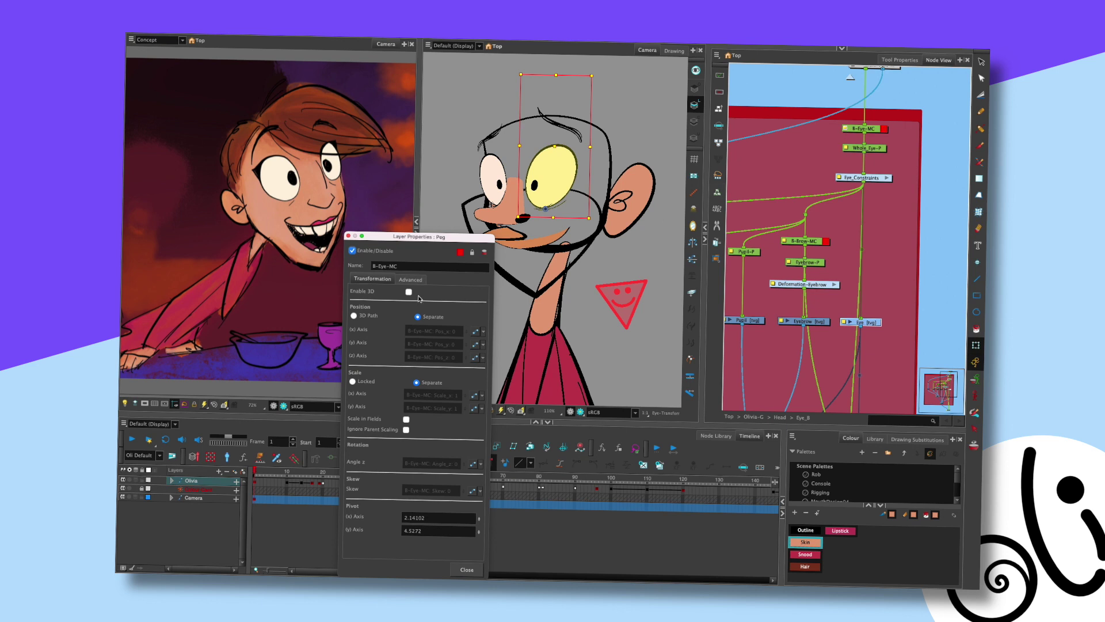
left_click(348, 236)
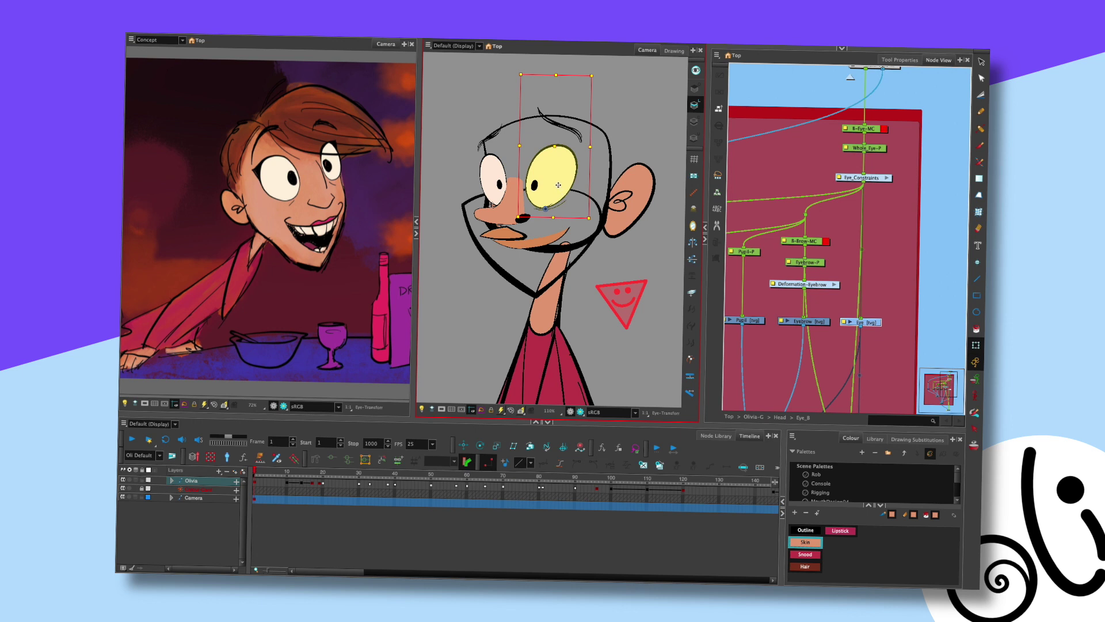
Move Eye_B's White_Eye-P peg towards the ear, then scale the eye narrower and slightly shorter
key("alt+2")
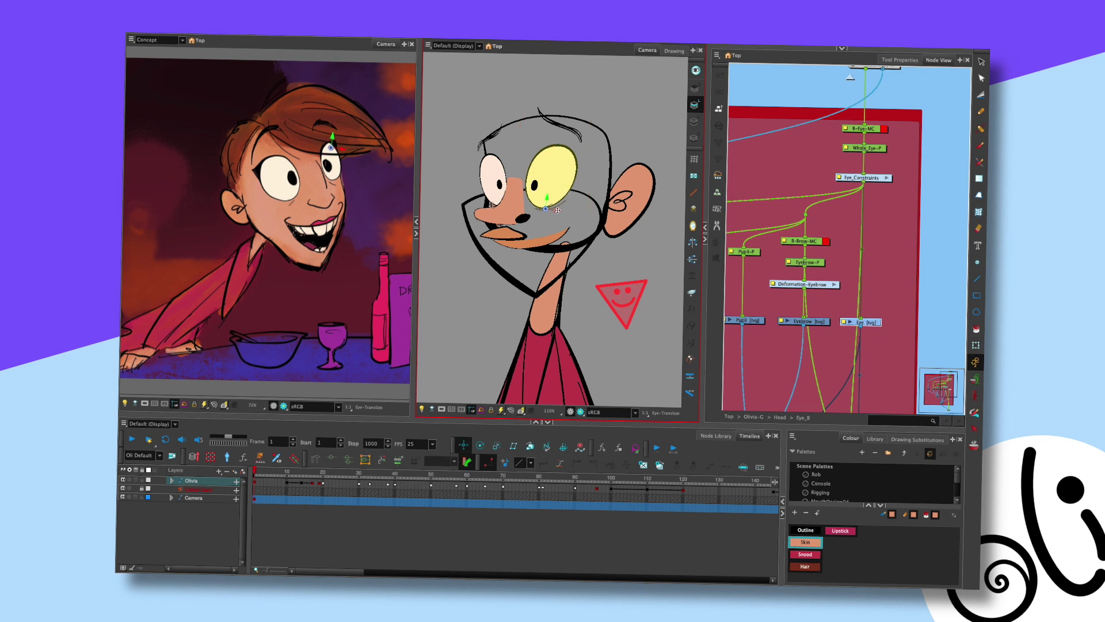
left_click_drag(558, 191, 589, 185)
key("ctrl+z")
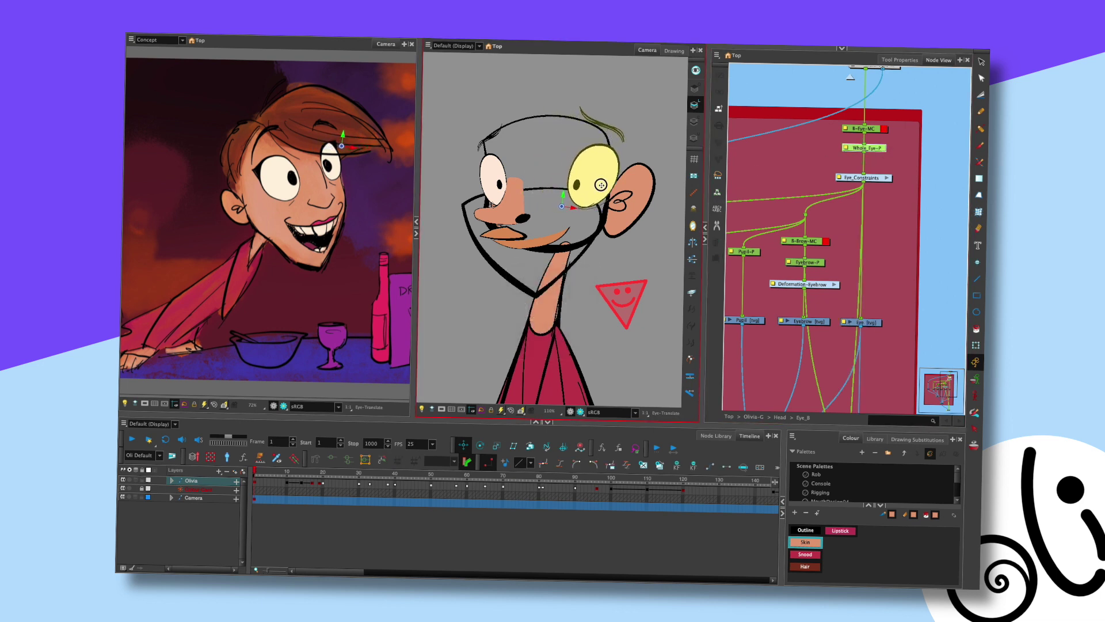
key("alt+4")
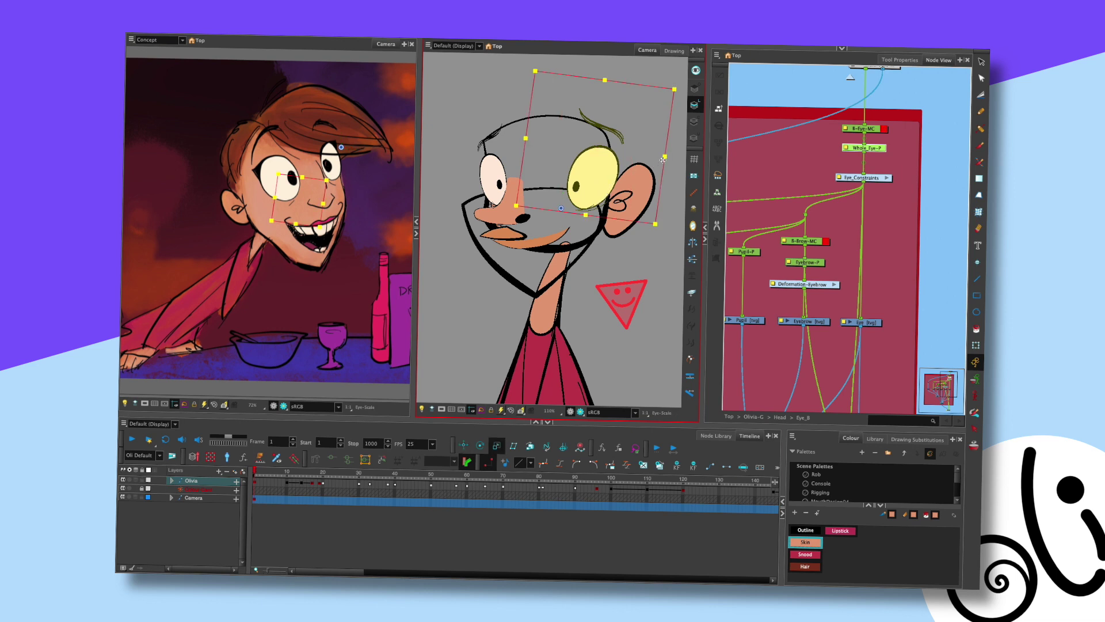
left_click_drag(666, 156, 633, 151)
left_click_drag(643, 85, 637, 96)
left_click(870, 146)
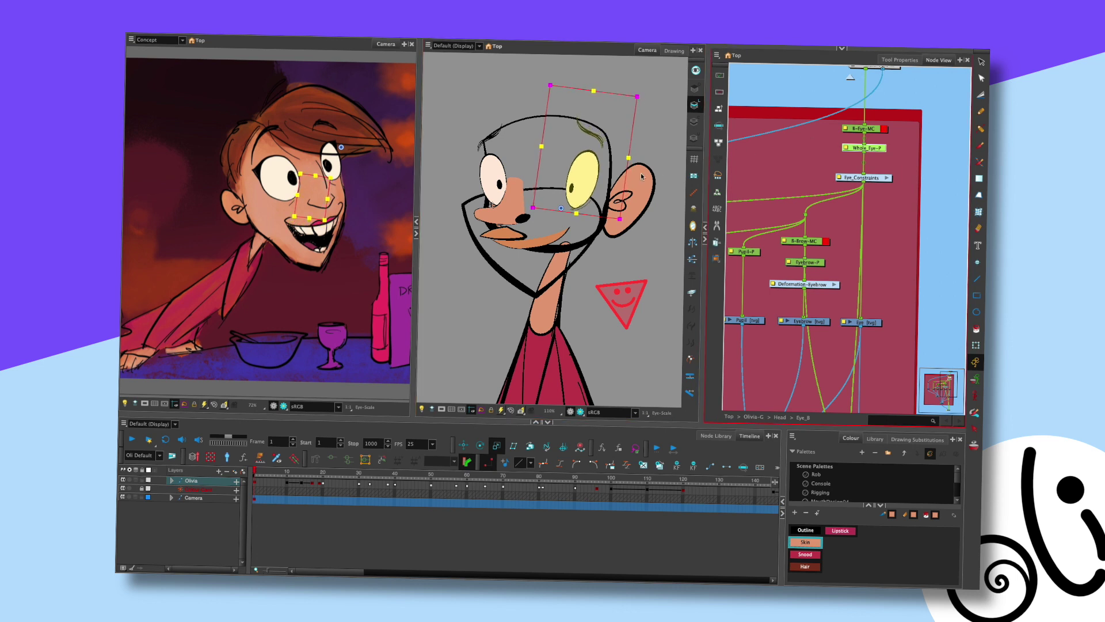
Place Eye_B against the head's outer edge by the ear, narrowing and rotating it upright to suit the concept's far eye
left_click_drag(587, 180, 610, 151)
key("alt+2")
key("b")
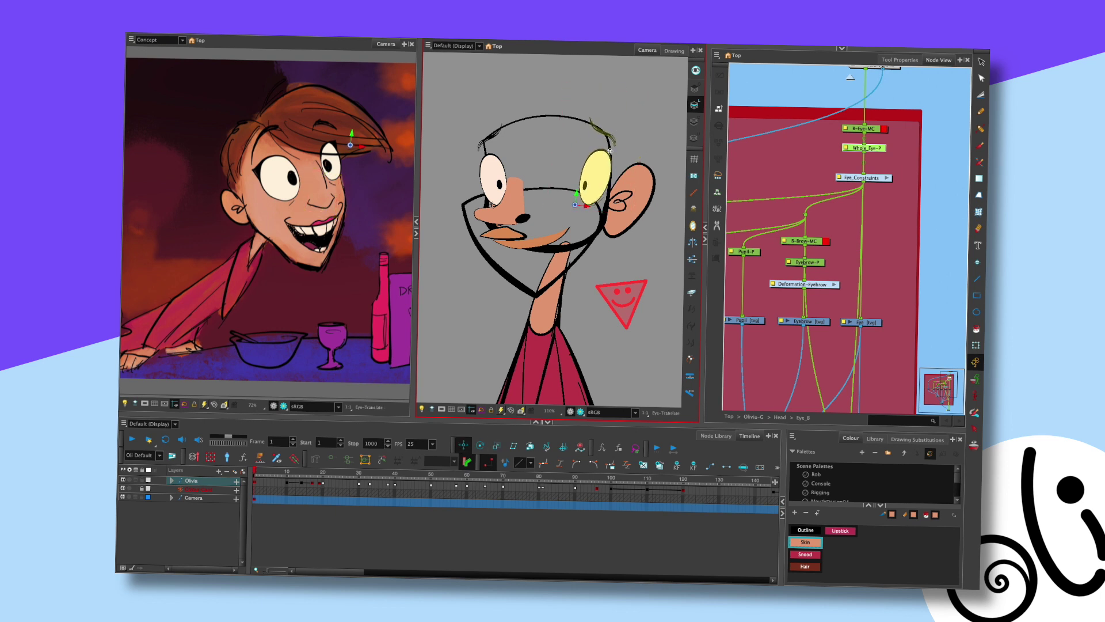
key("shift+t")
left_click_drag(631, 86, 605, 179)
left_click_drag(613, 97, 612, 96)
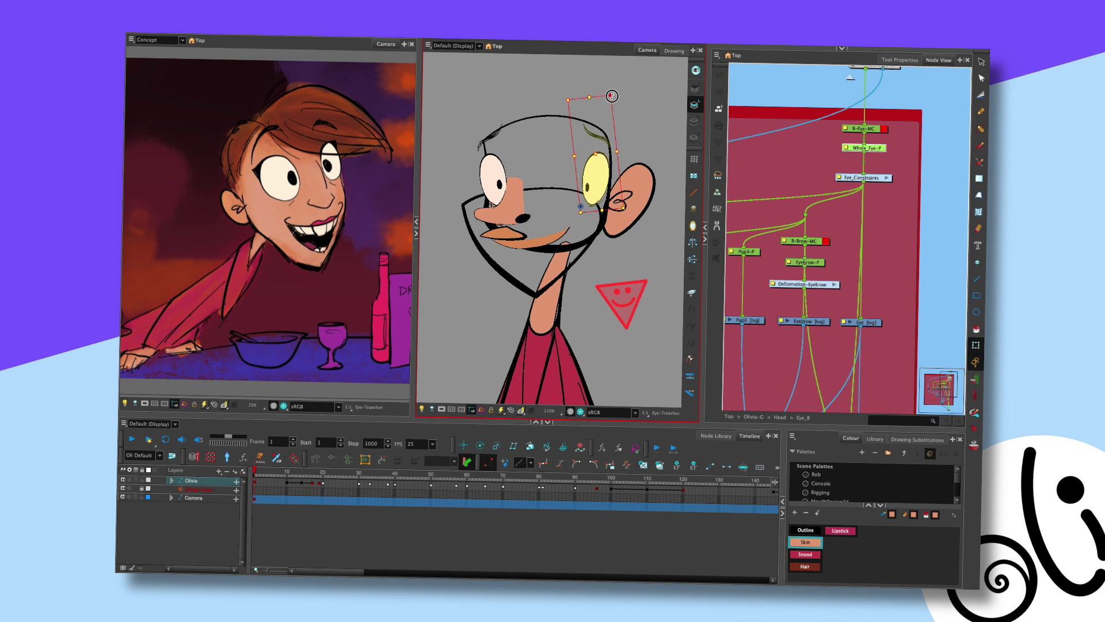
left_click_drag(602, 170, 595, 169)
left_click(633, 147)
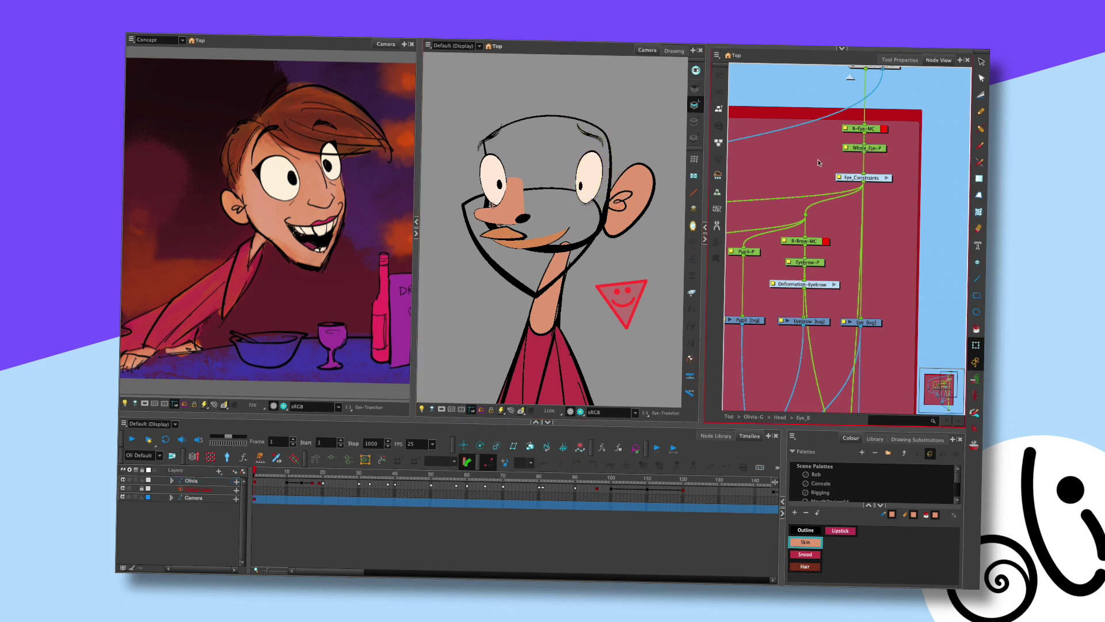
Using the White_Eye-P peg in the Eye_A group, move that eye towards the middle of the face and widen it
left_click_drag(808, 174, 823, 167)
left_click(850, 77)
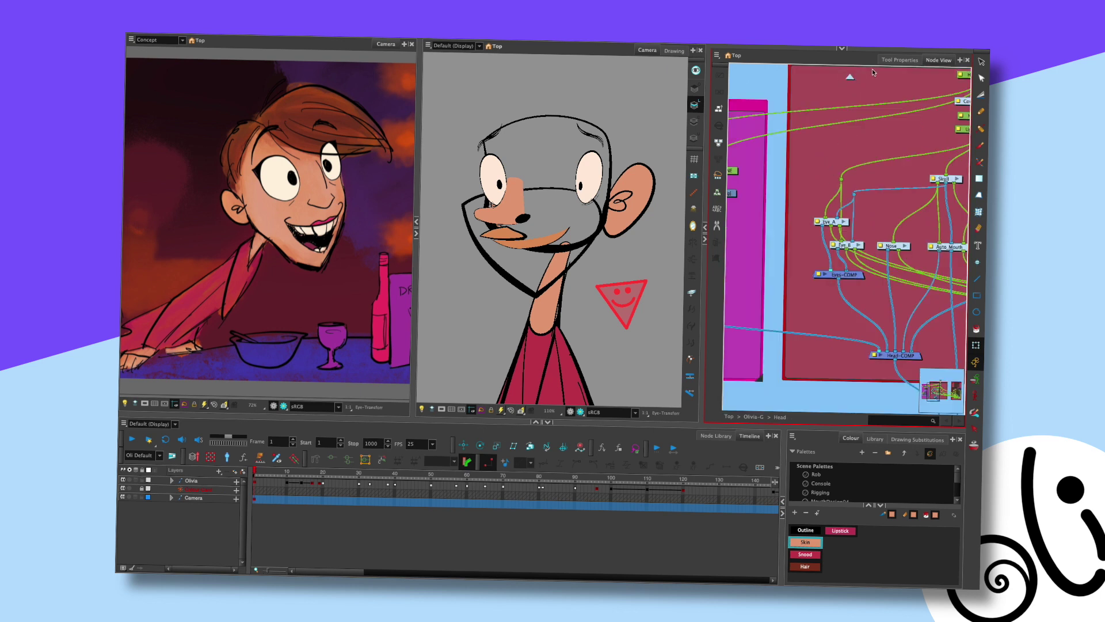
left_click(842, 221)
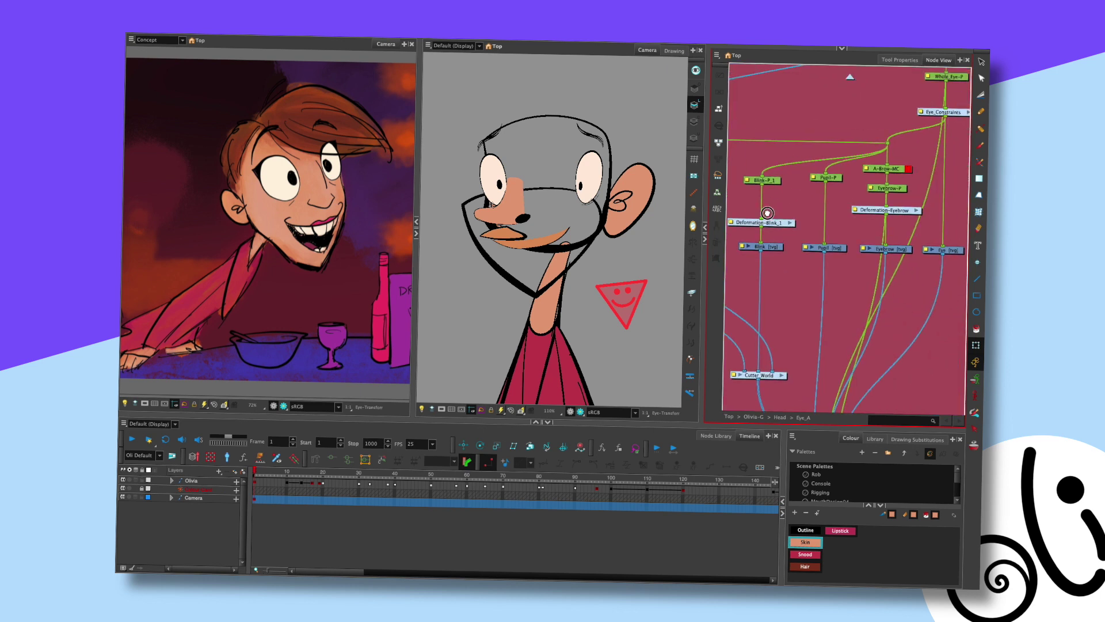
scroll(875, 164, "right", 6)
scroll(875, 164, "up", 4)
left_click(788, 175)
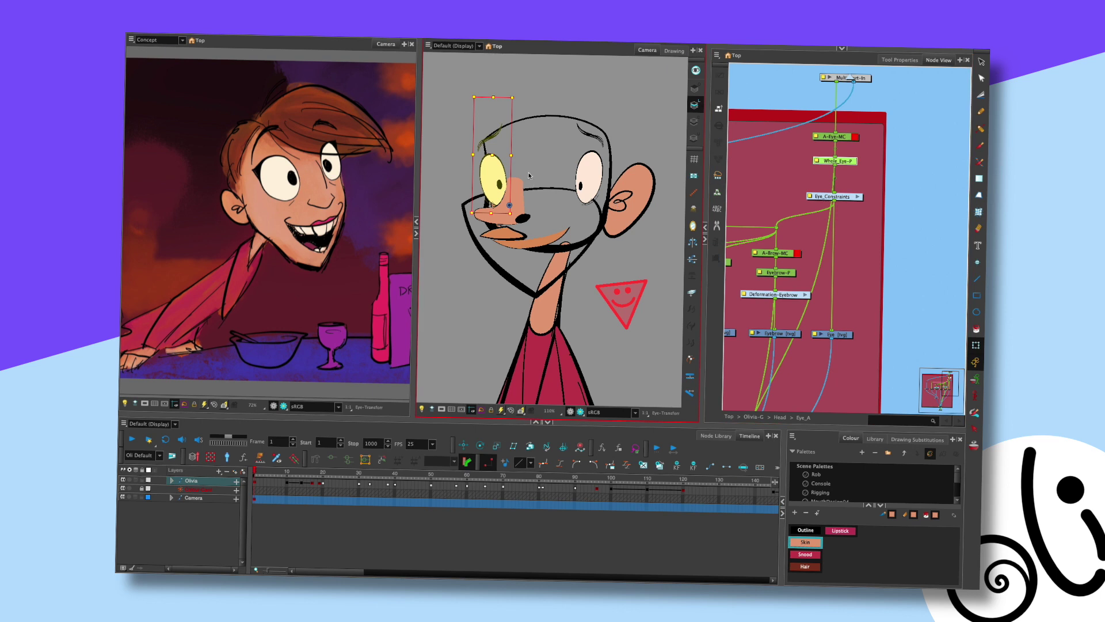
left_click_drag(471, 154, 535, 181)
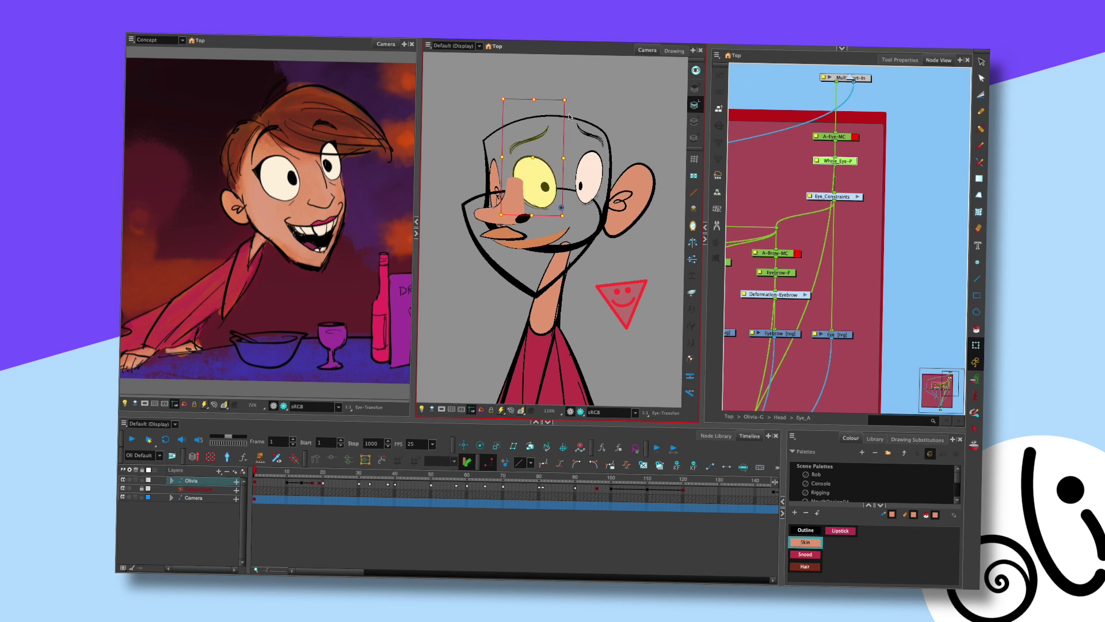
left_click_drag(563, 107, 501, 150)
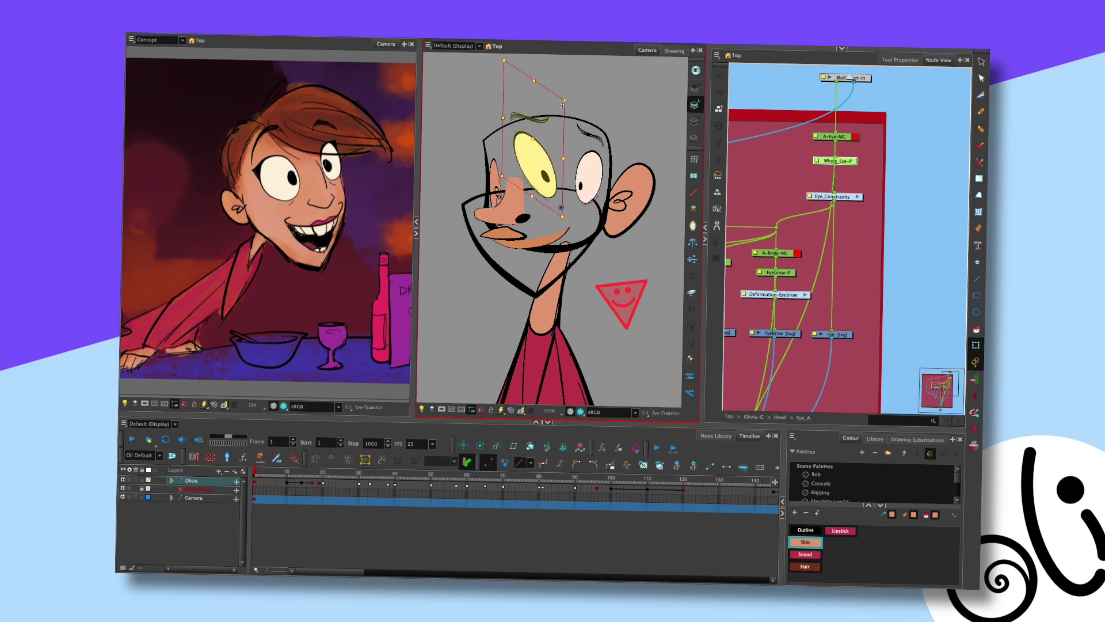
key("ctrl+z")
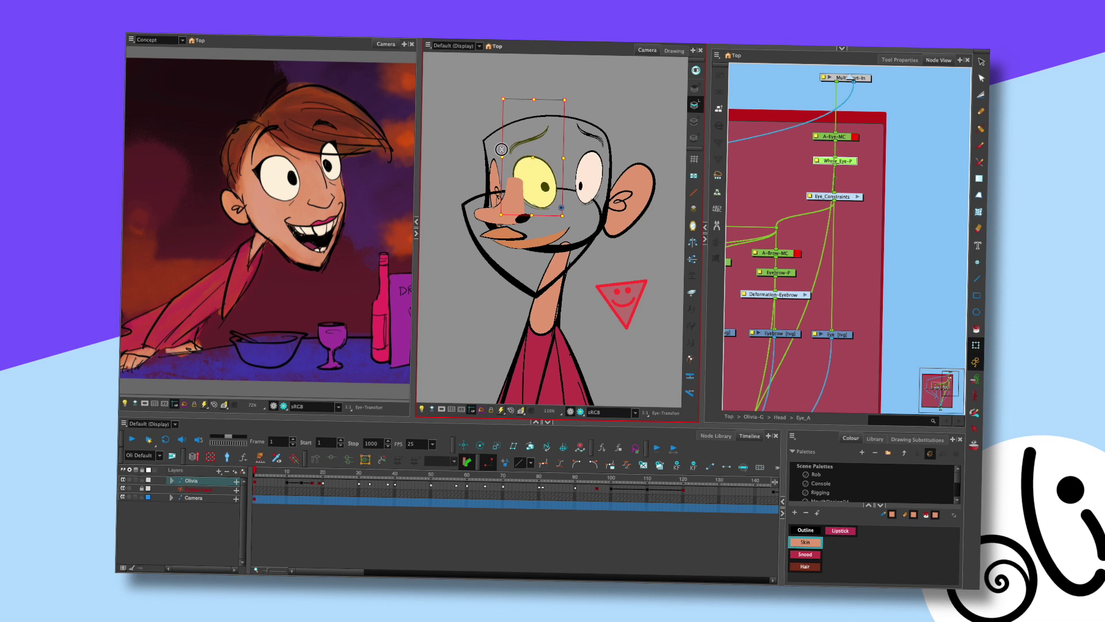
left_click(627, 122)
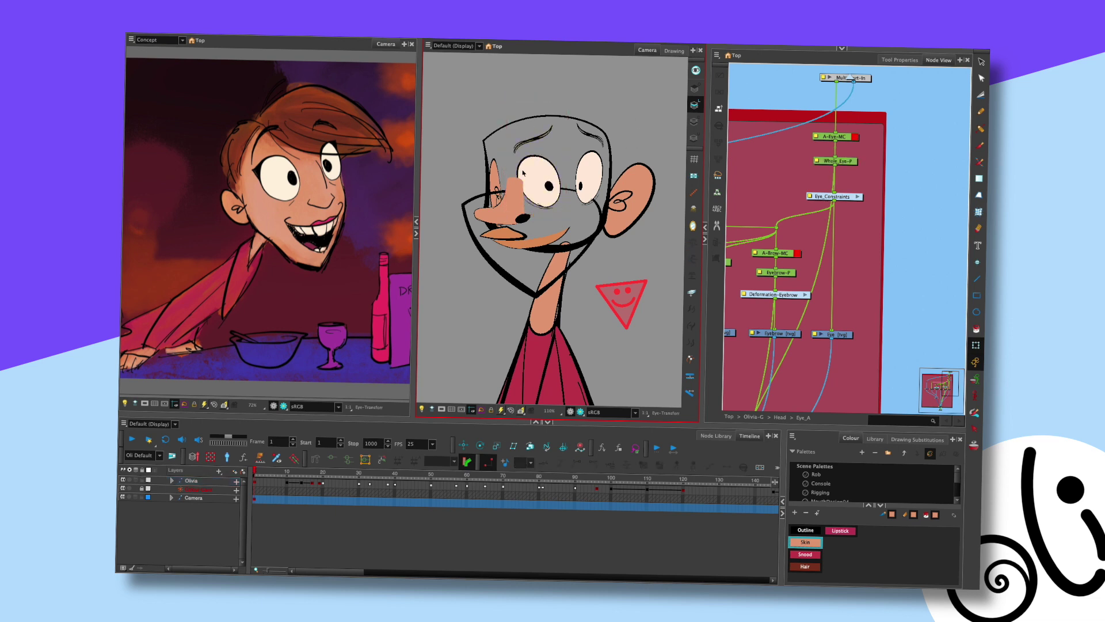
Open the Nose group inside Head and move the nose across to the middle of the face, between and below the eyes
left_click_drag(734, 267, 888, 234)
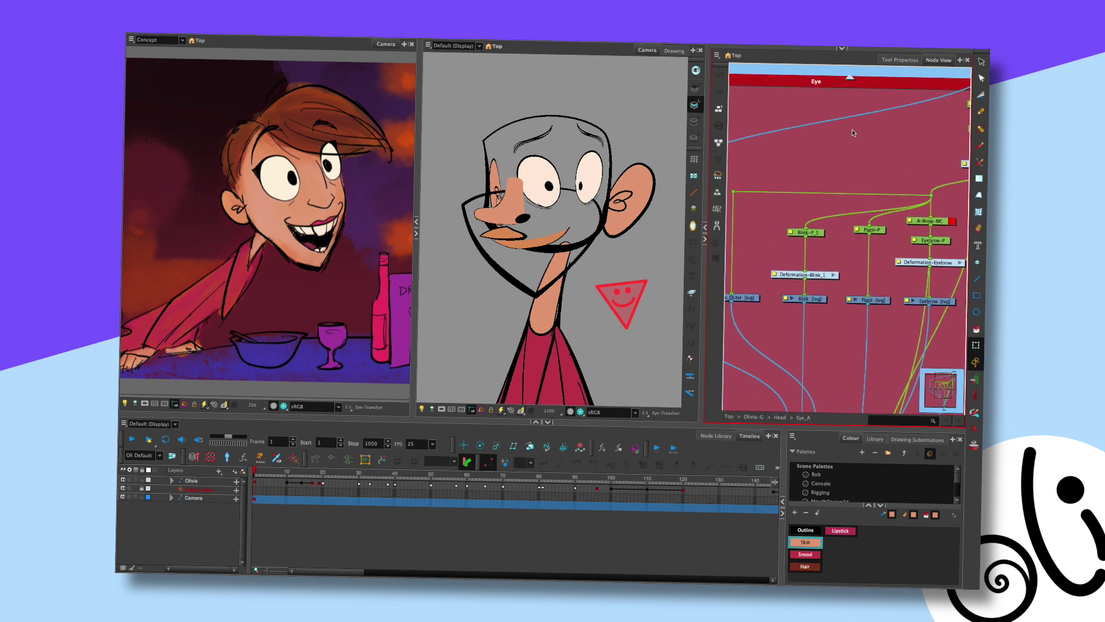
left_click(847, 77)
left_click(851, 270)
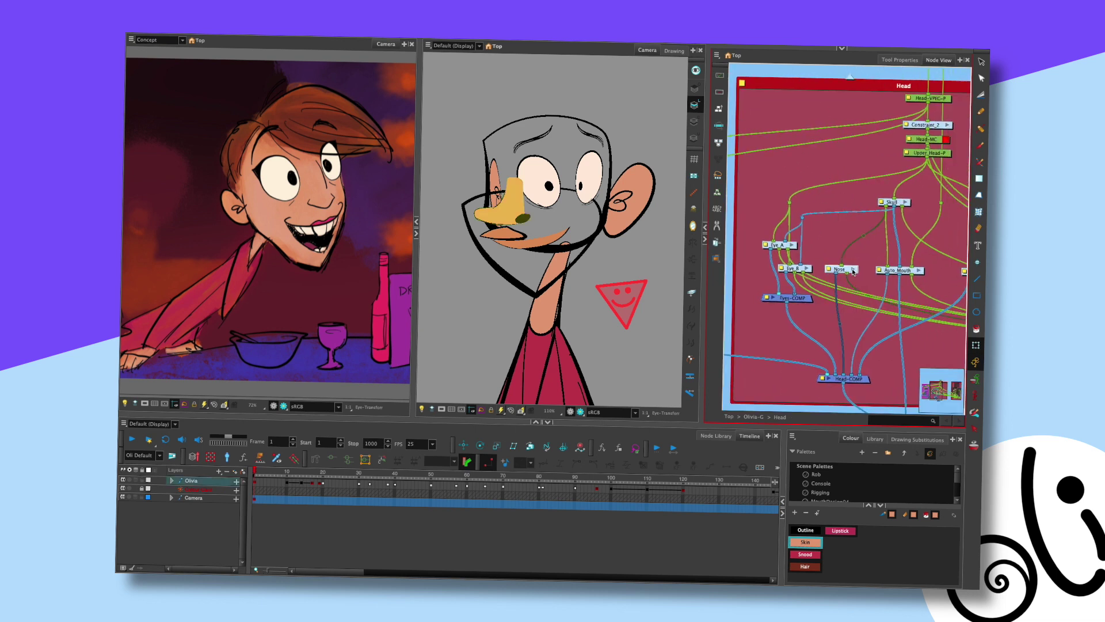
left_click(854, 270)
left_click(885, 206)
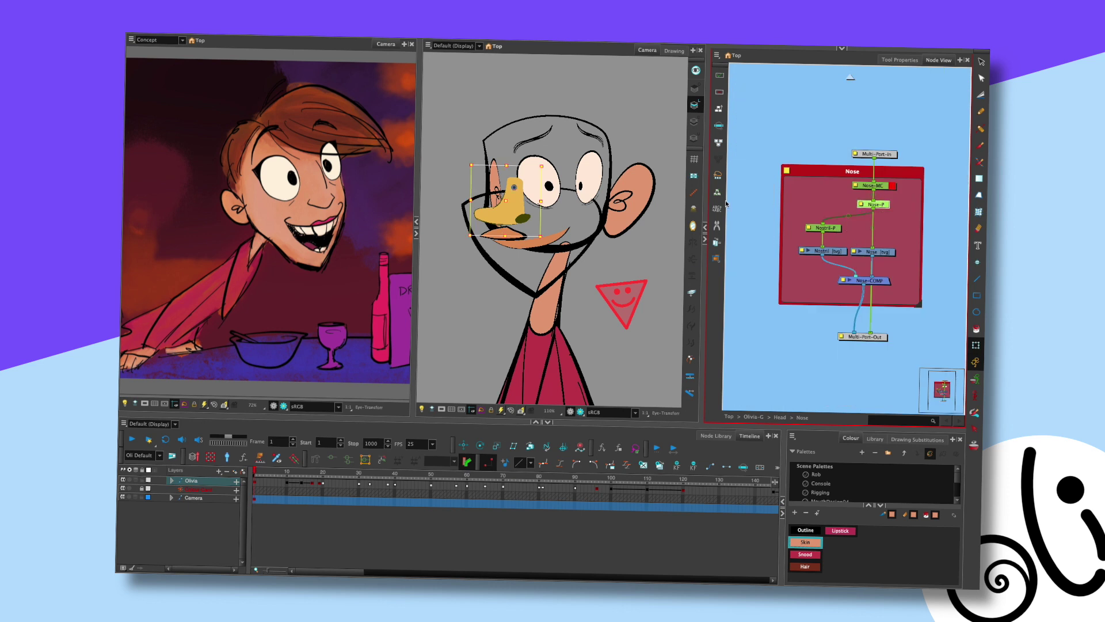
left_click_drag(508, 211, 568, 217)
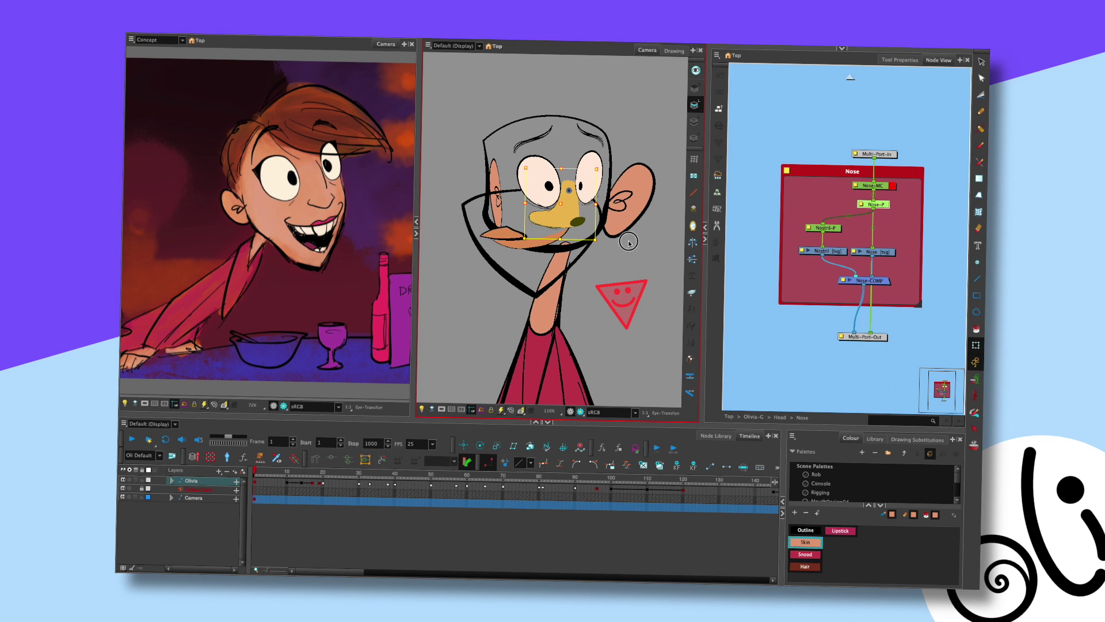
key("Escape")
Widen and shrink the near ear behind the head with the A_Ear-P peg, and shrink the far ear into the head's outer edge
left_click(620, 214)
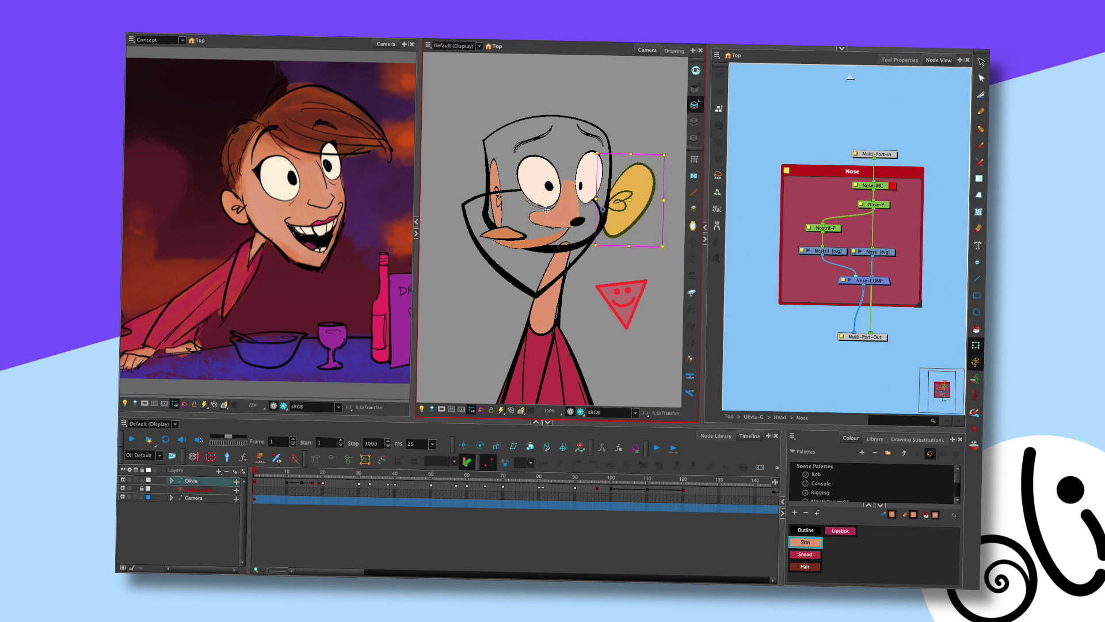
left_click(496, 182)
left_click(723, 125)
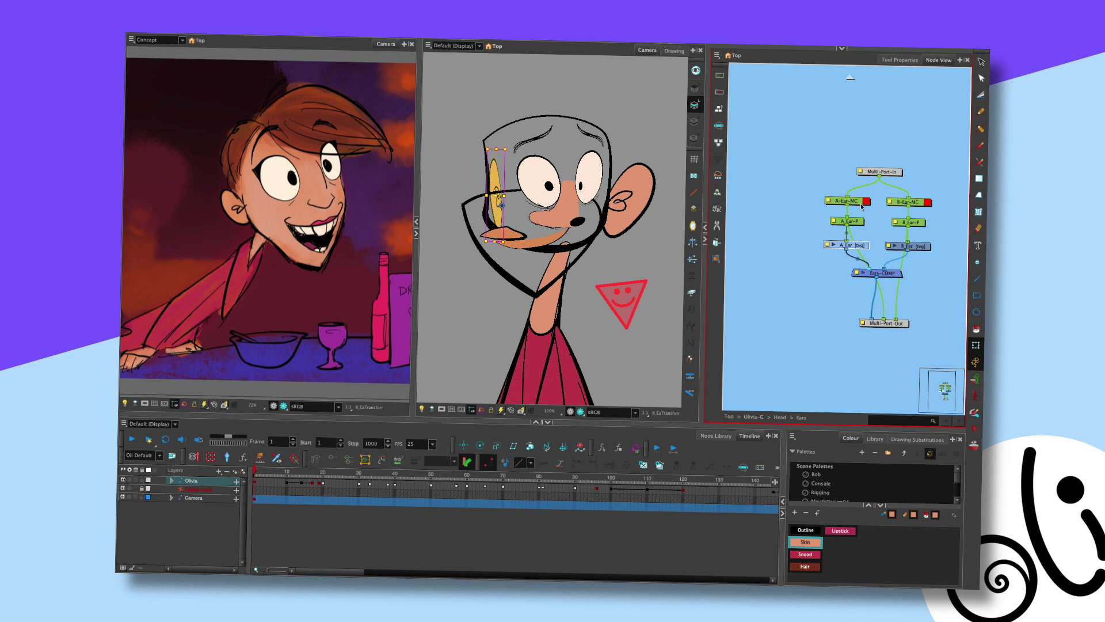
left_click(848, 221)
left_click_drag(455, 175, 450, 196)
left_click_drag(508, 150, 502, 183)
key("ctrl+z")
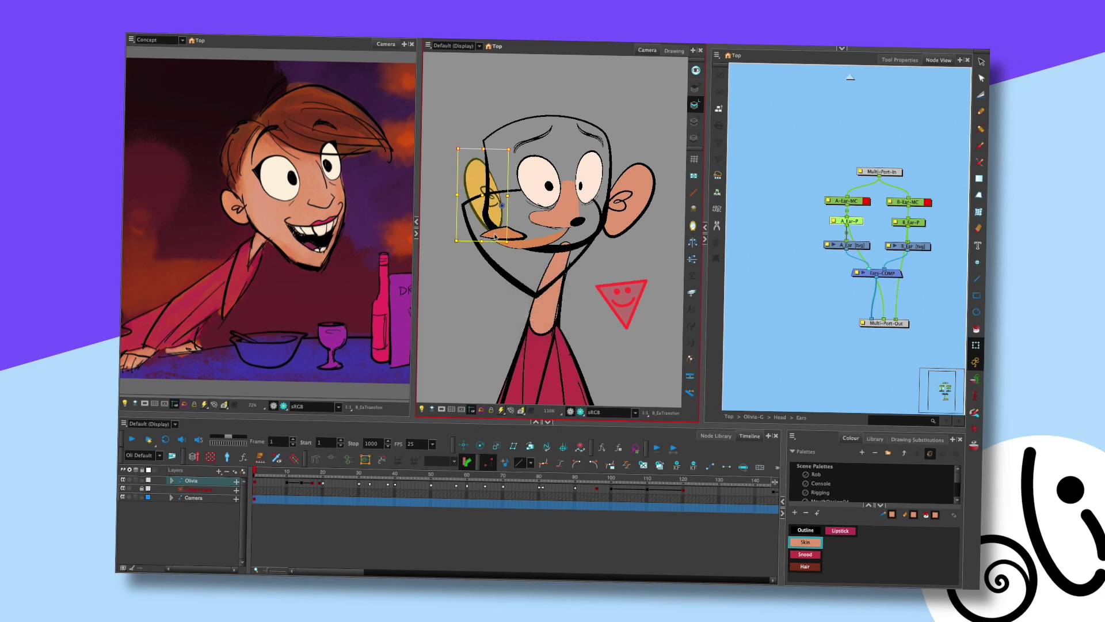
left_click_drag(462, 149, 488, 174)
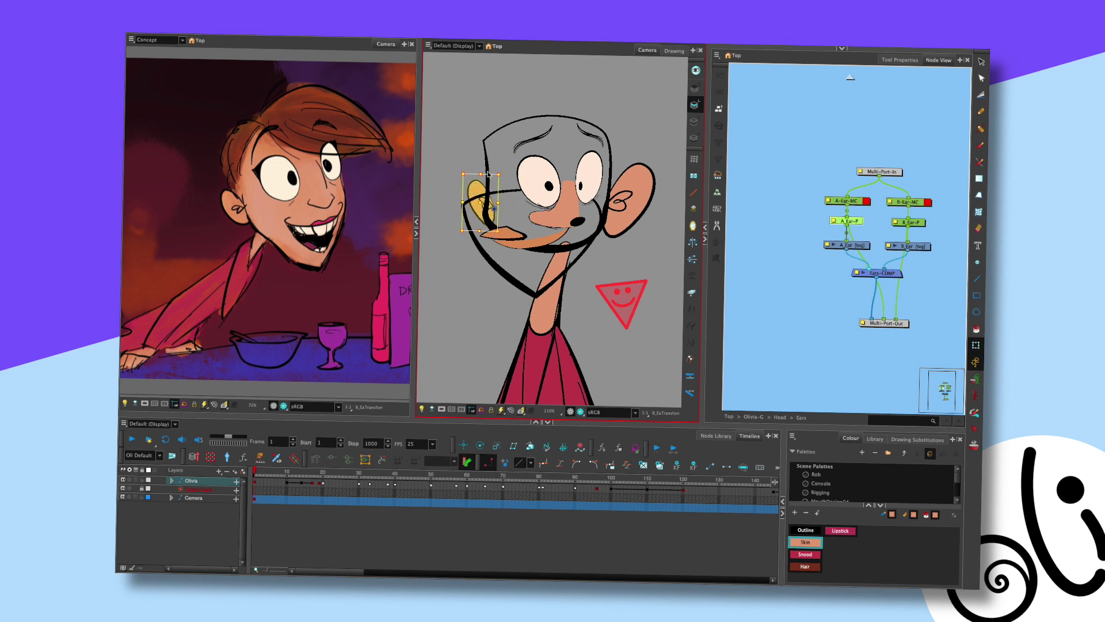
left_click(647, 192)
left_click_drag(659, 160, 603, 194)
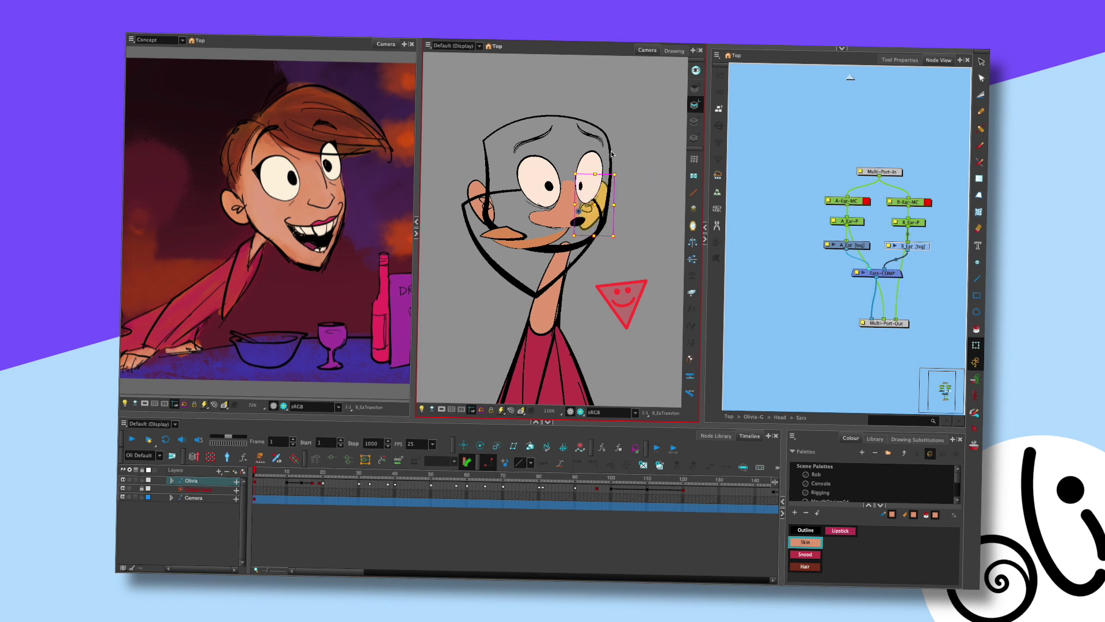
Delete the Deformation-Upper_Head and Deformation-Jaw groups from the Skull group
left_click(612, 154)
key("alt+q")
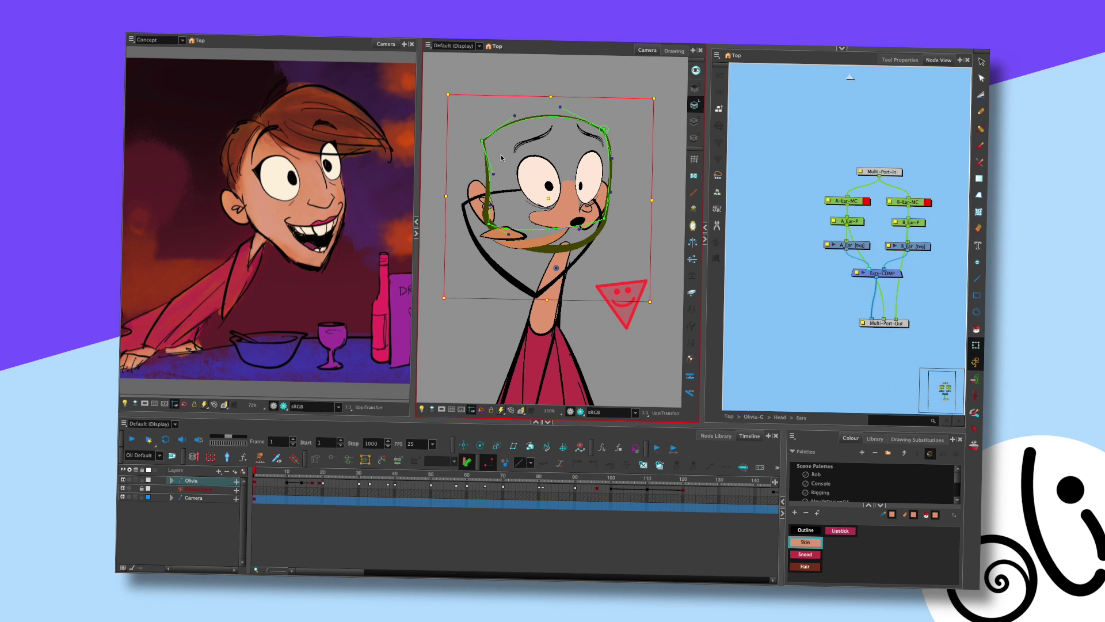
left_click(852, 78)
left_click_drag(868, 165, 950, 176)
left_click_drag(771, 190, 823, 203)
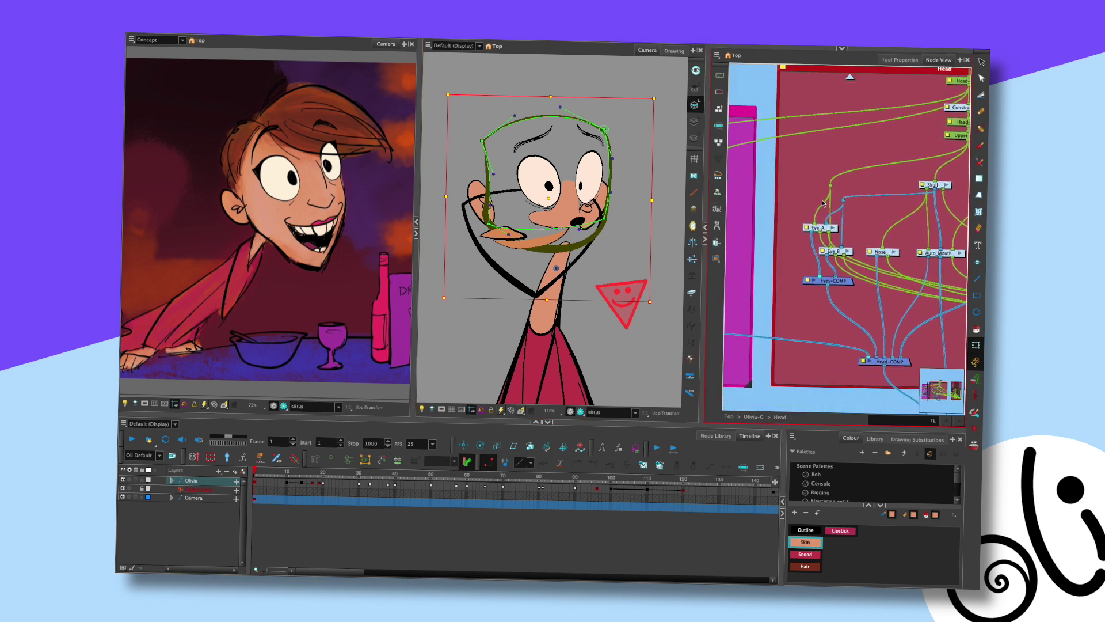
key("ctrl+Return")
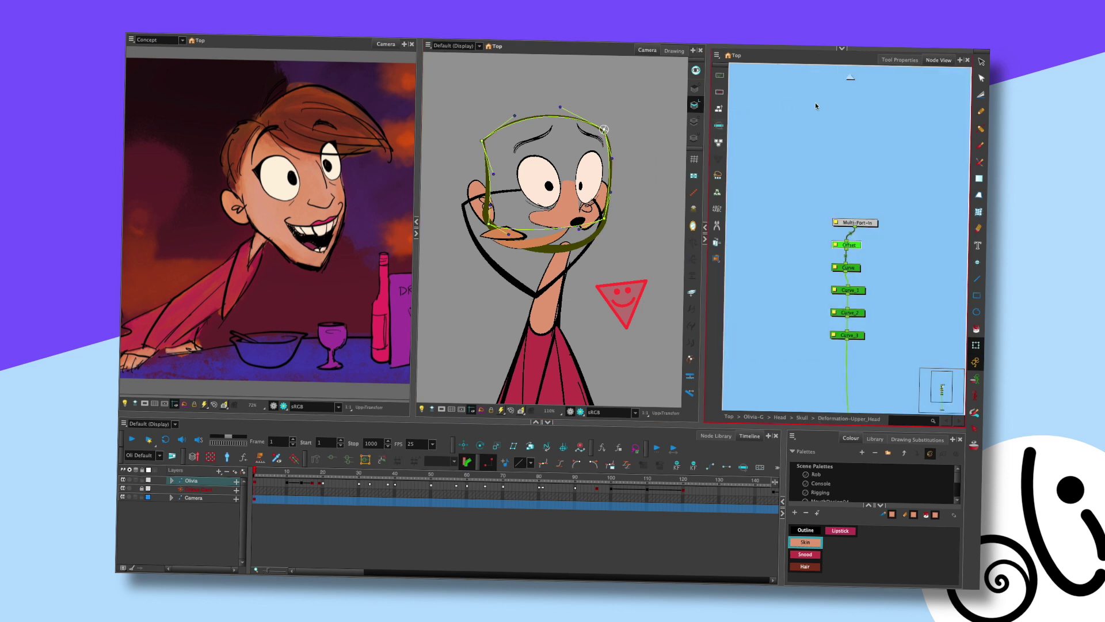
key("ctrl+shift+Return")
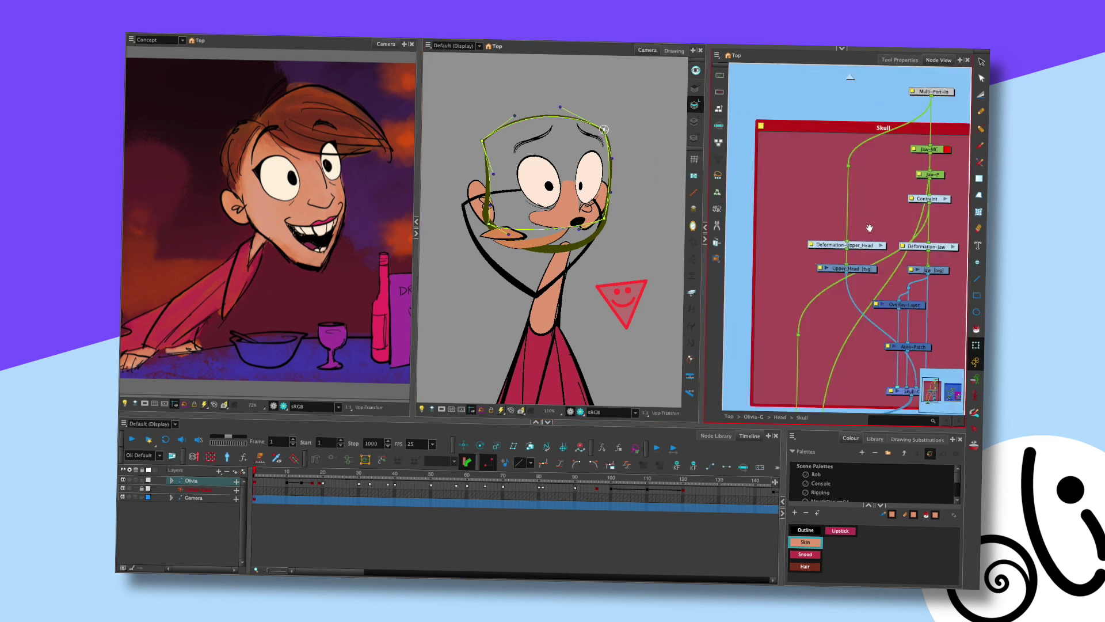
left_click_drag(870, 227, 837, 198)
left_click(824, 215)
key("Delete")
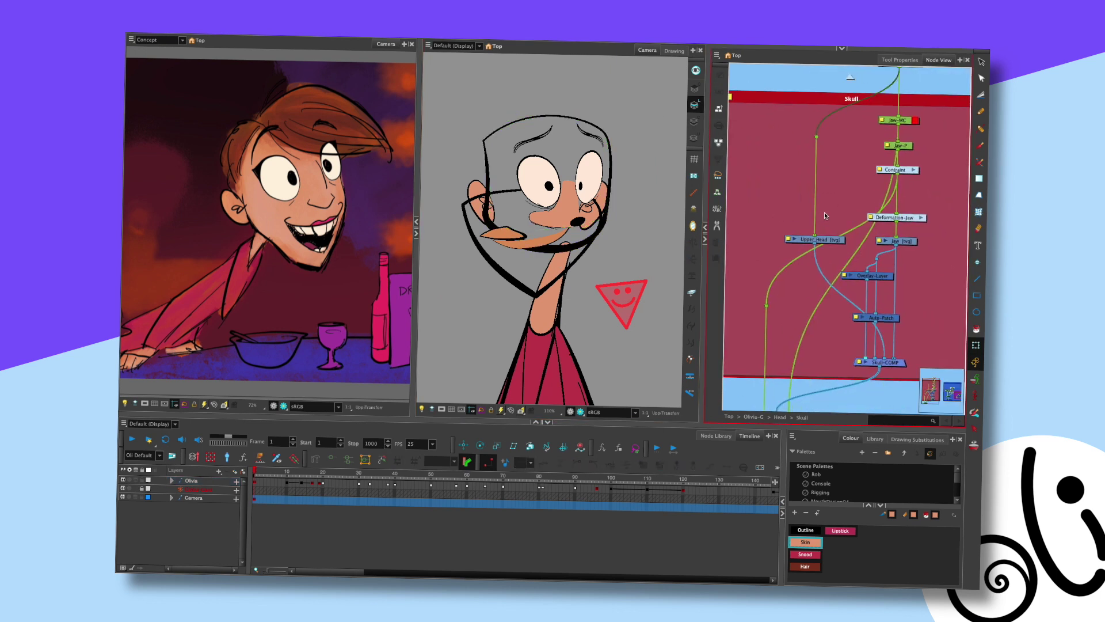
left_click(909, 217)
key("Delete")
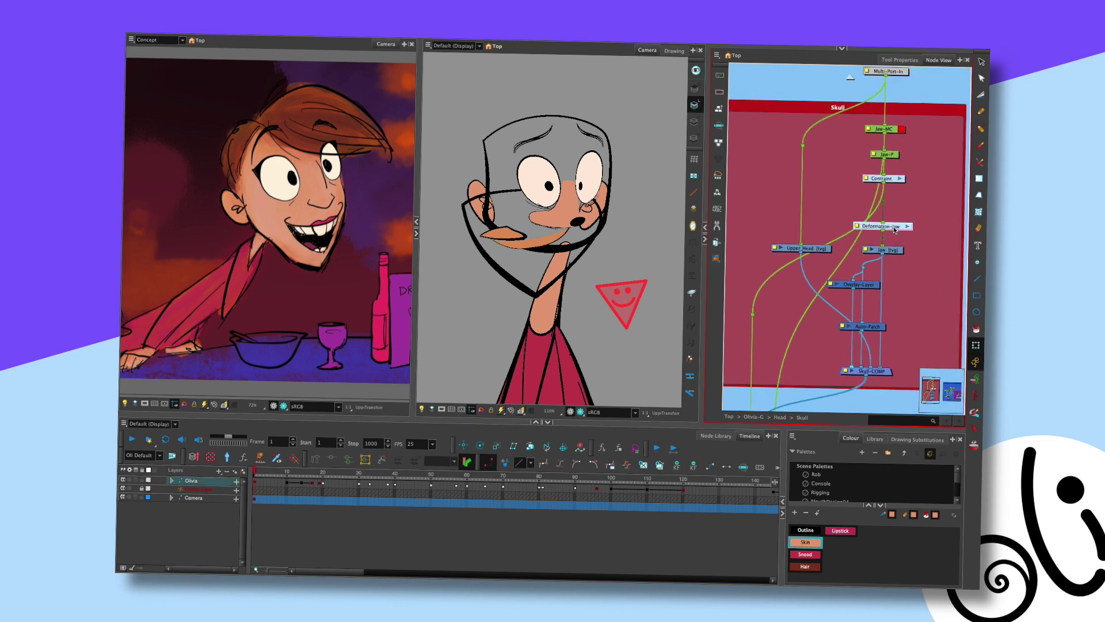
Examine the Jaw drawing's contour and the Skull group's Constraint node in relation to the head and body
left_click(896, 250)
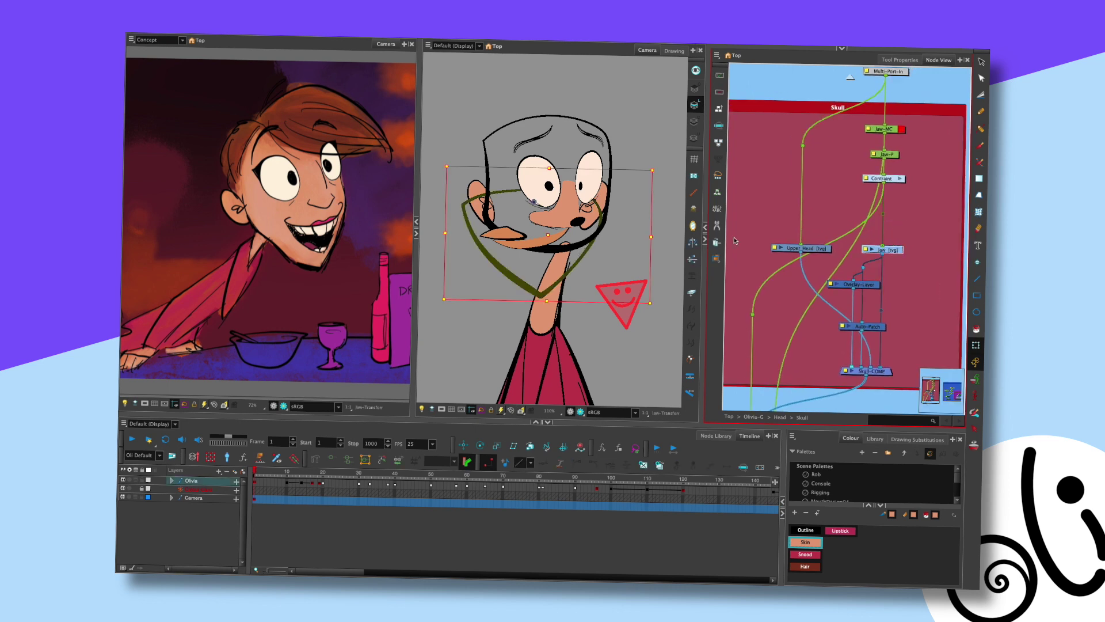
key("alt+4")
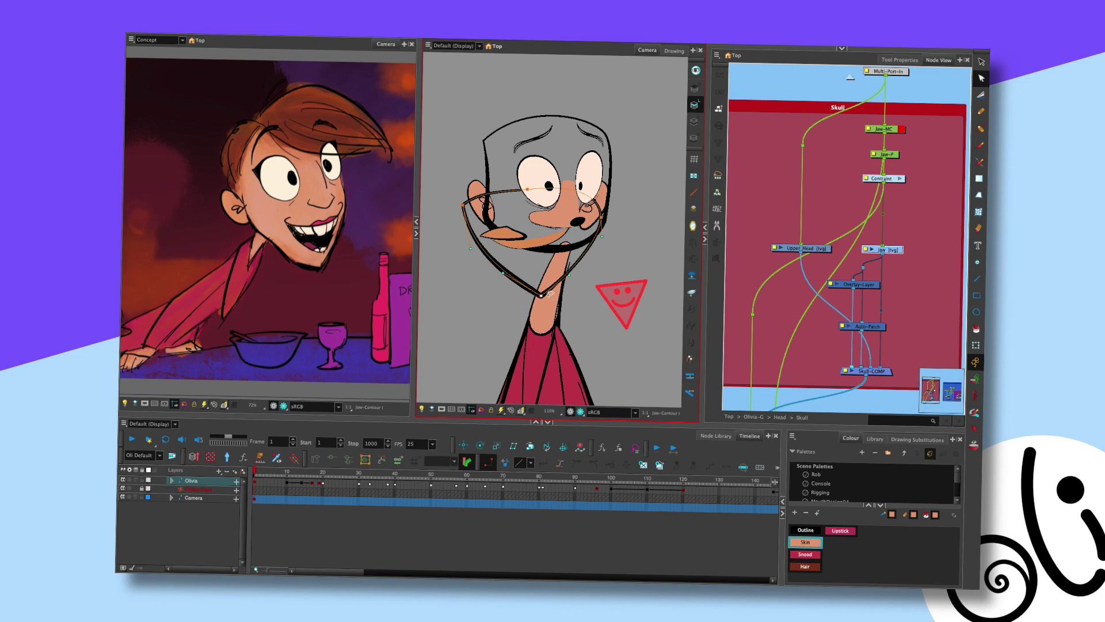
left_click(896, 183)
left_click_drag(606, 292, 594, 171)
scroll(602, 280, "down", 3)
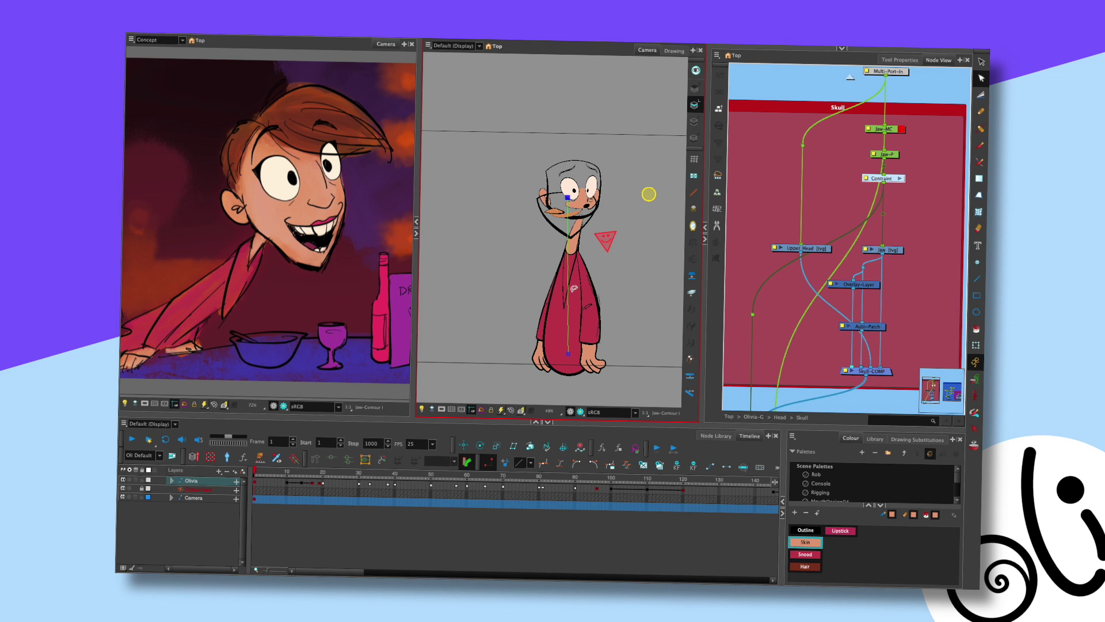
left_click(554, 427)
left_click(576, 234)
scroll(596, 237, "up", 3)
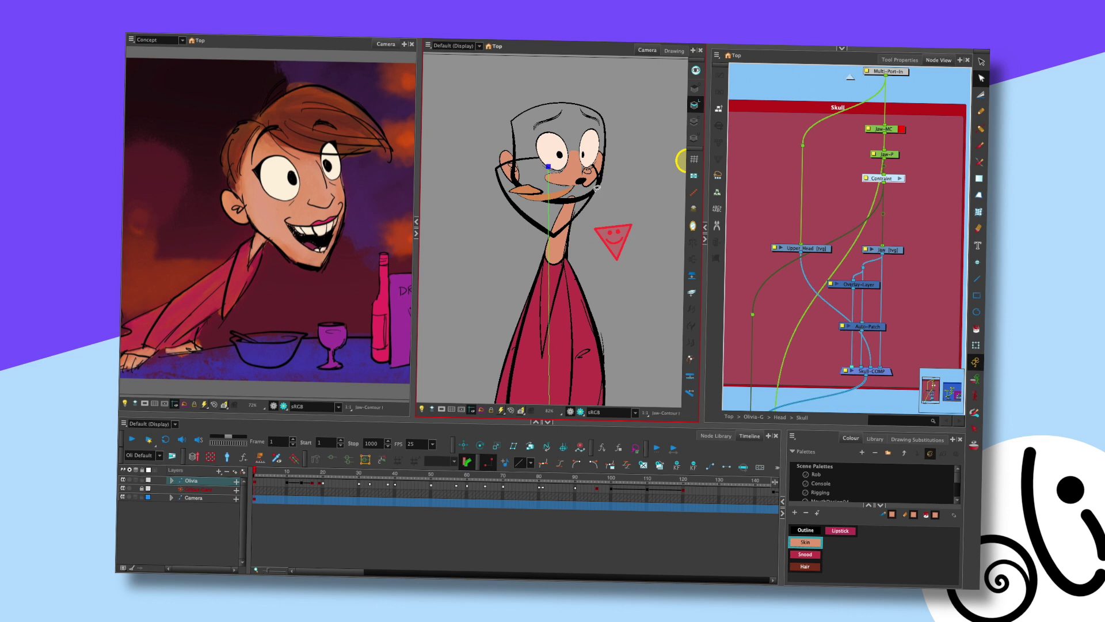
scroll(585, 254, "down", 1)
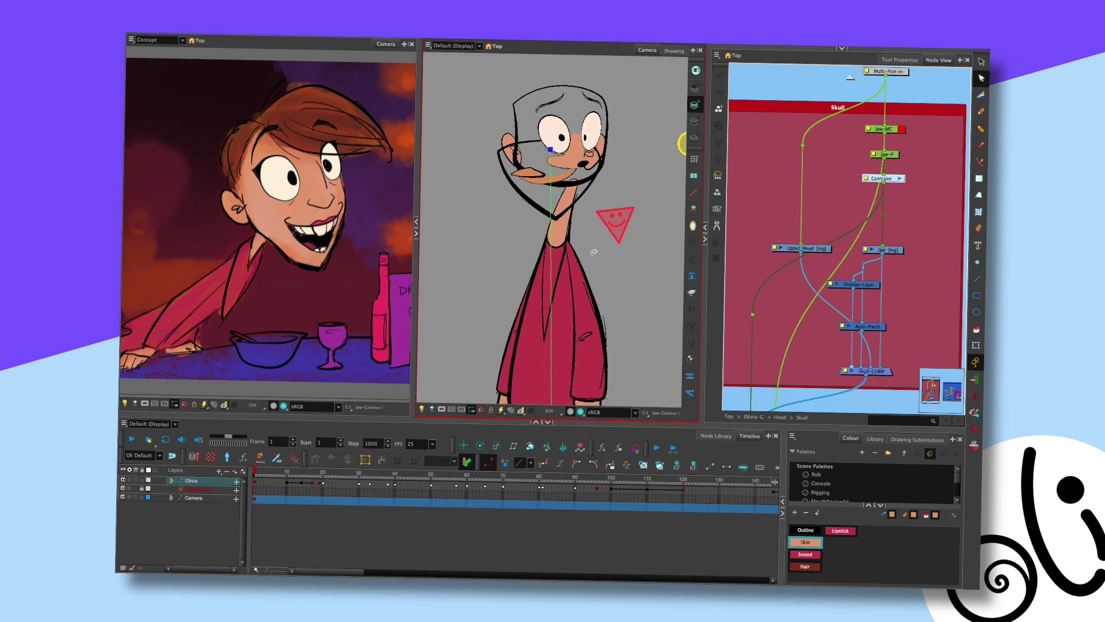
left_click(834, 201)
left_click_drag(846, 175, 873, 170)
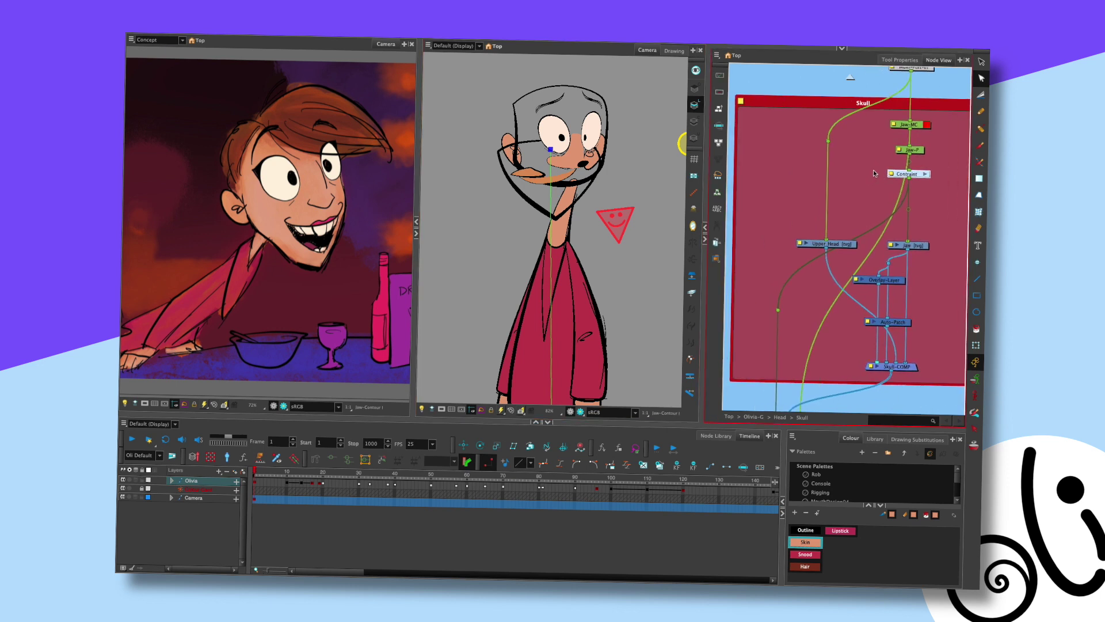
left_click_drag(553, 196, 551, 121)
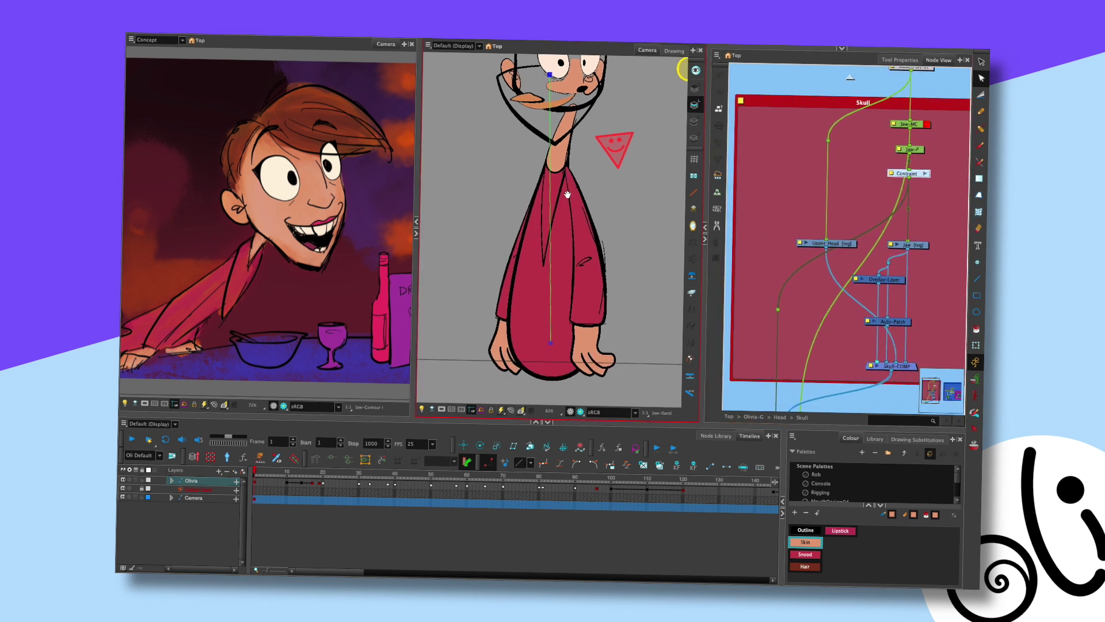
left_click_drag(579, 252, 568, 361)
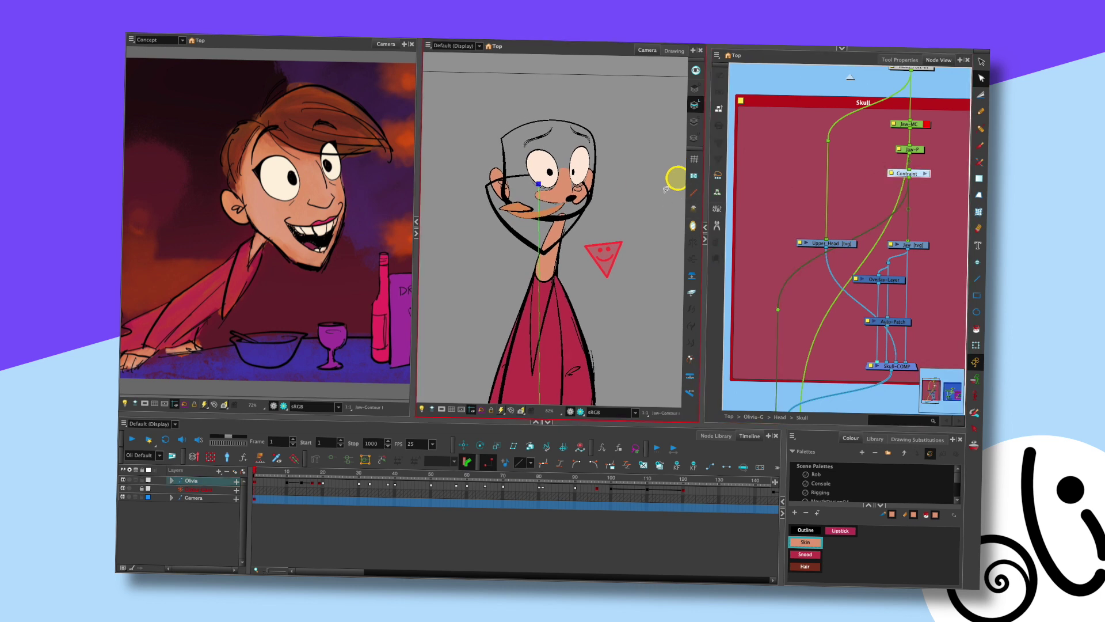
Inspect the Skull's Constraint group, line up its Multi-Port-Out beneath the two-points constraint node, and return to the Skull network
left_click(925, 173)
left_click_drag(889, 180, 873, 179)
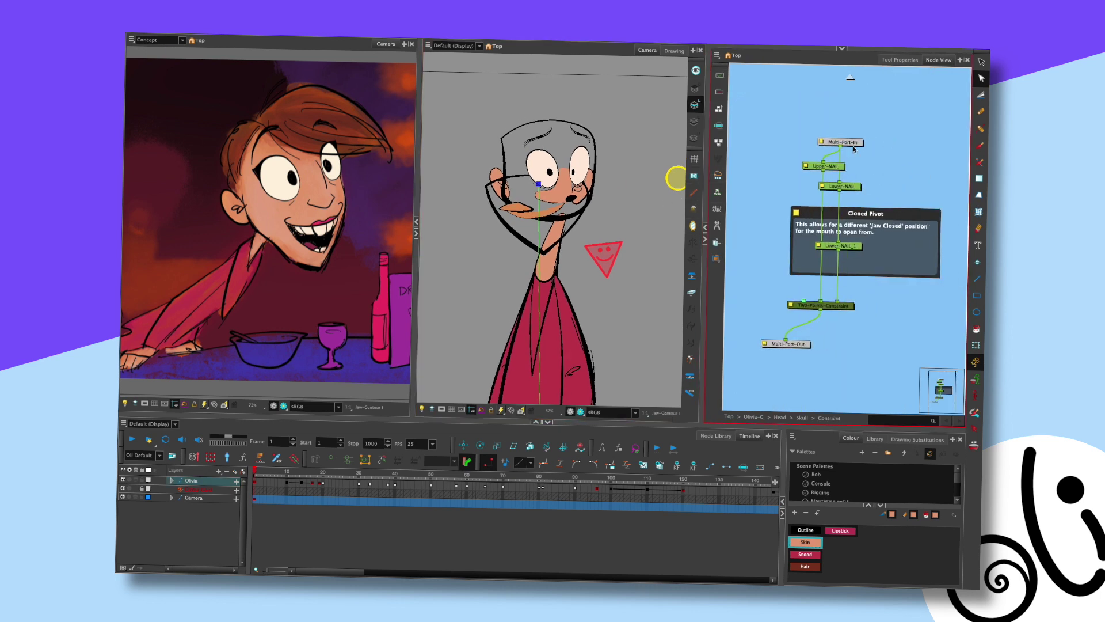
left_click(852, 184)
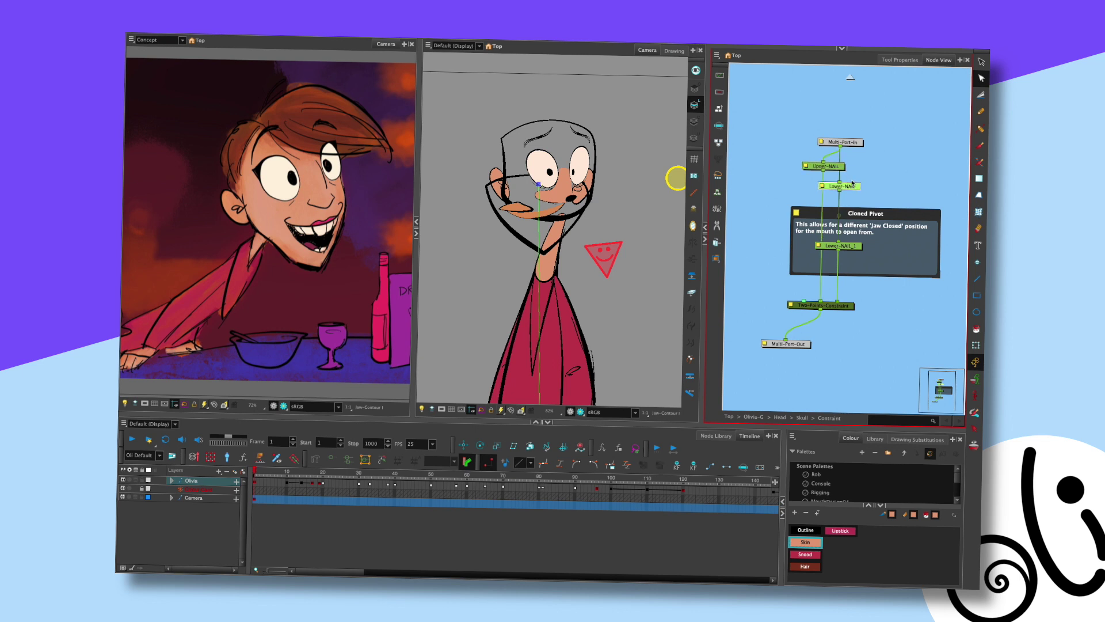
left_click_drag(854, 244, 874, 209)
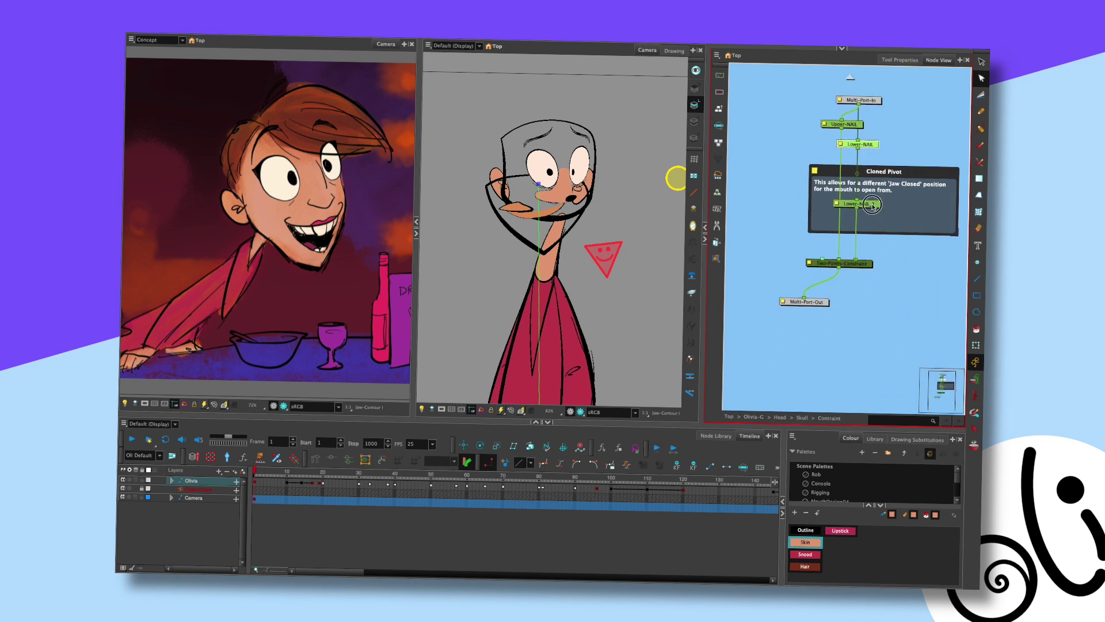
left_click(877, 204)
left_click_drag(820, 299, 854, 303)
left_click_drag(891, 148, 872, 164)
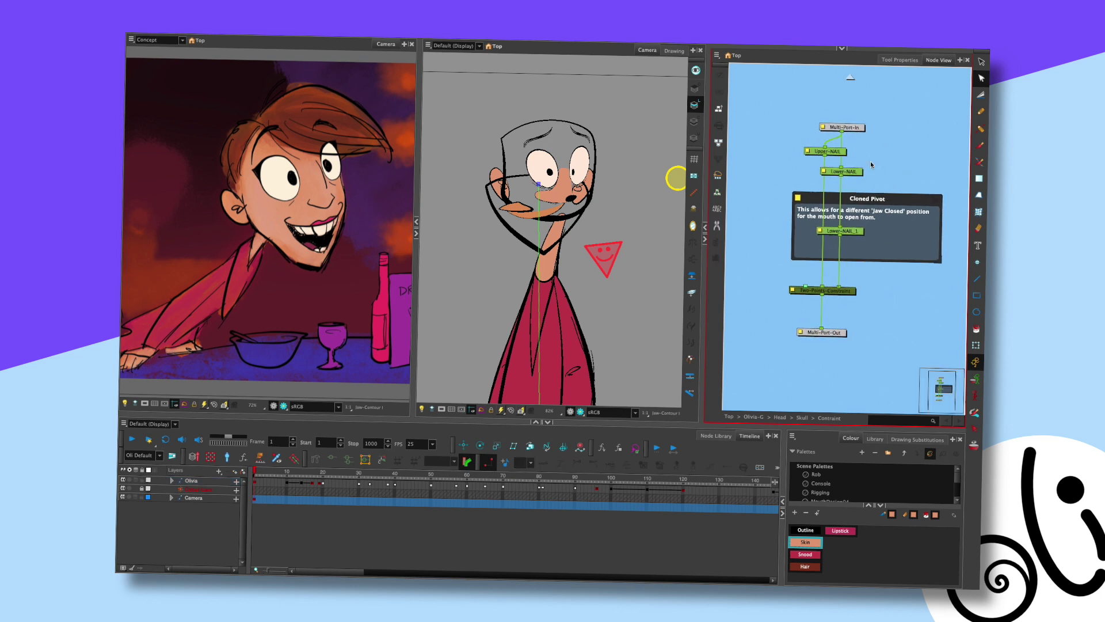
left_click(851, 76)
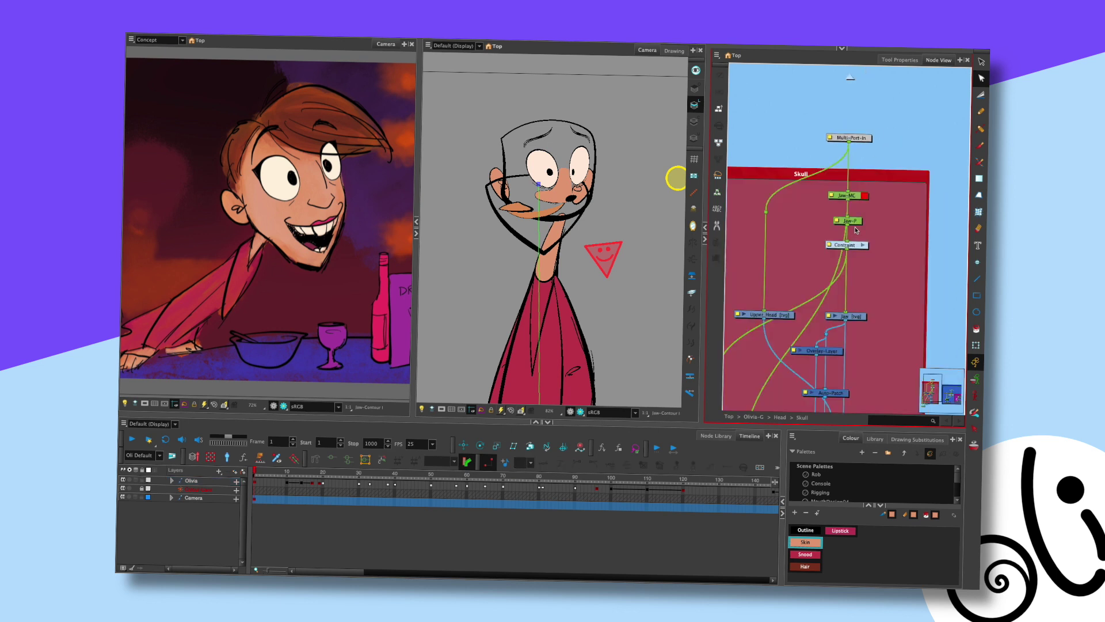
left_click_drag(674, 175, 681, 140)
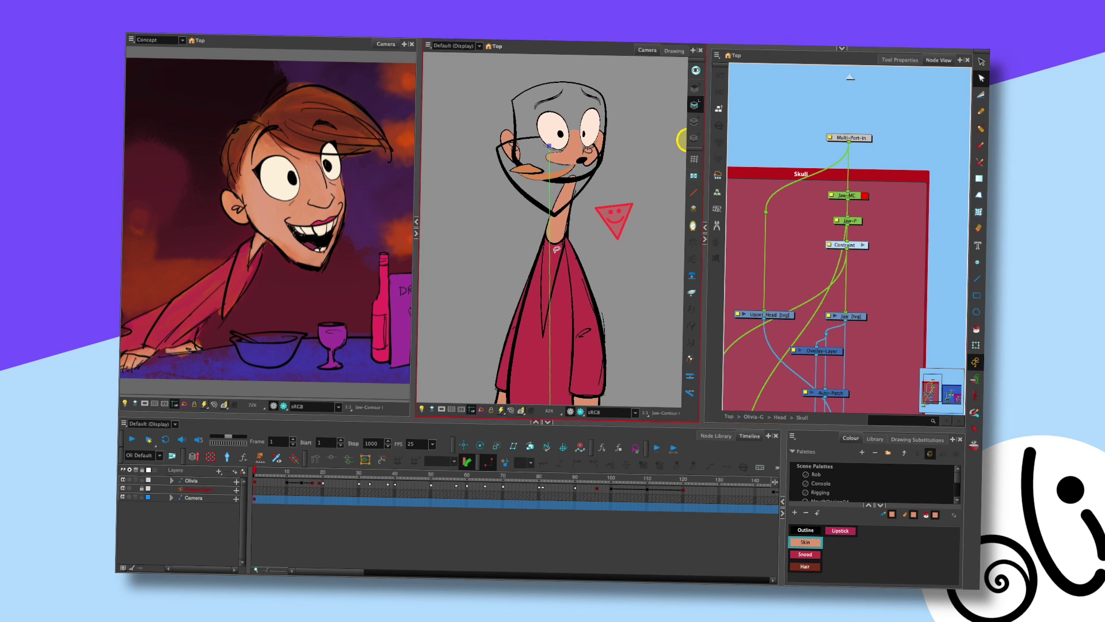
left_click_drag(860, 240, 890, 219)
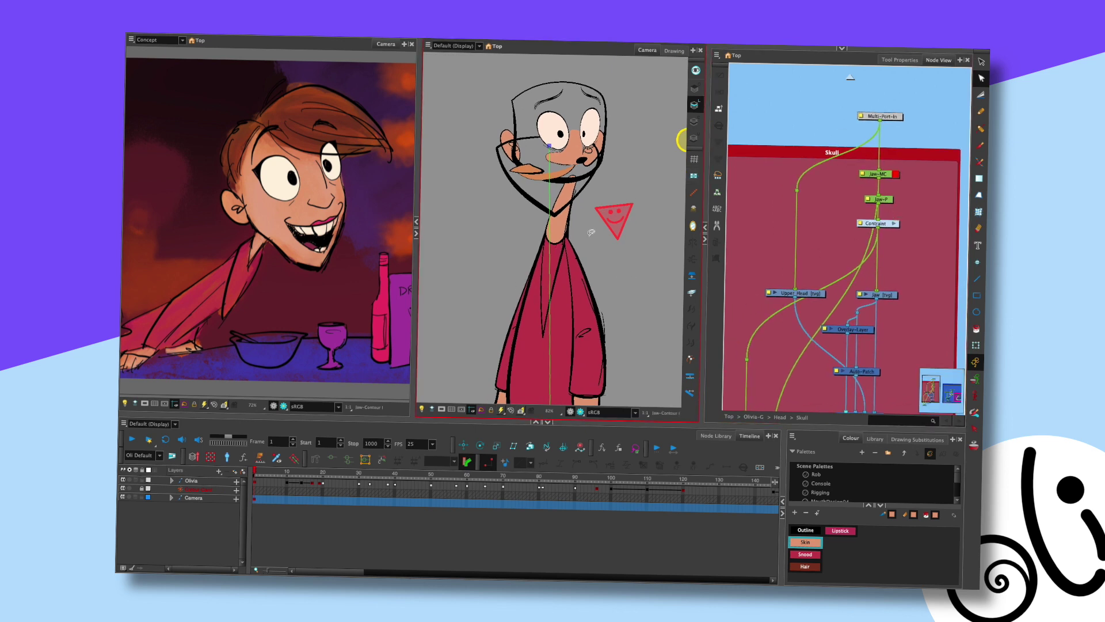
left_click_drag(789, 329, 822, 212)
left_click_drag(876, 114, 833, 200)
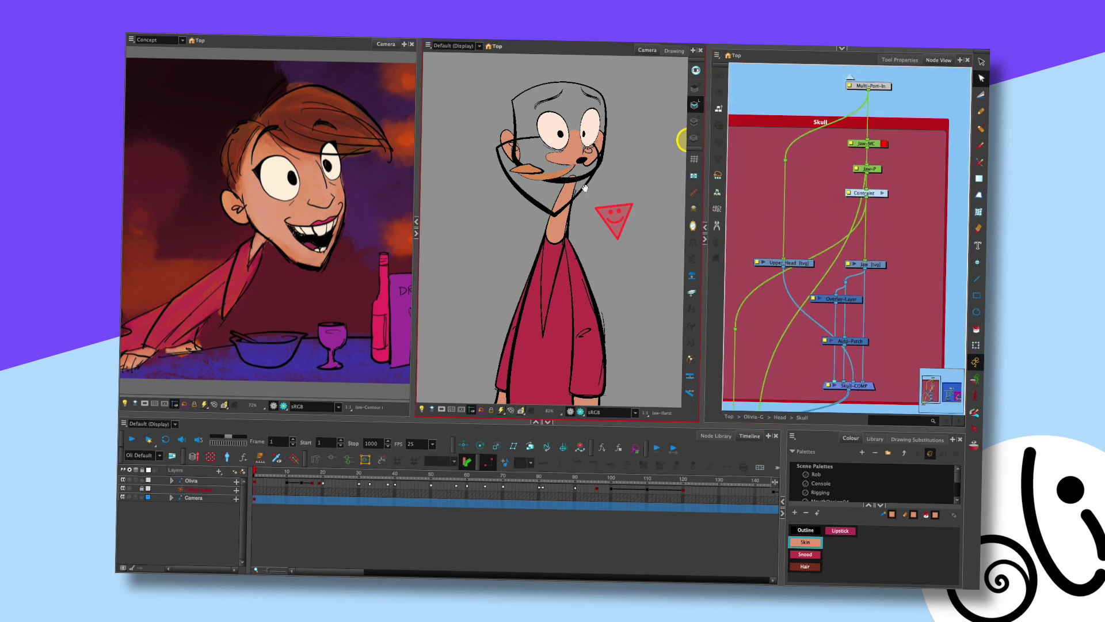
Shift the jaw contour toward the front of the face, bringing its rear edge in against the ear
left_click_drag(590, 165, 584, 216)
left_click(584, 216)
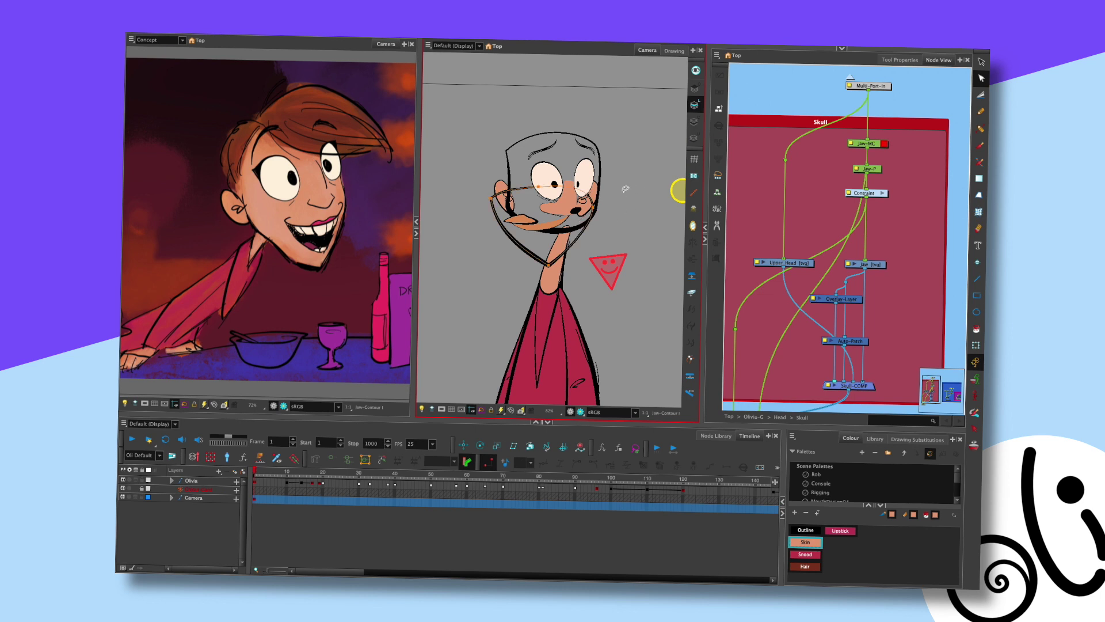
left_click(605, 208)
left_click_drag(606, 209, 624, 191)
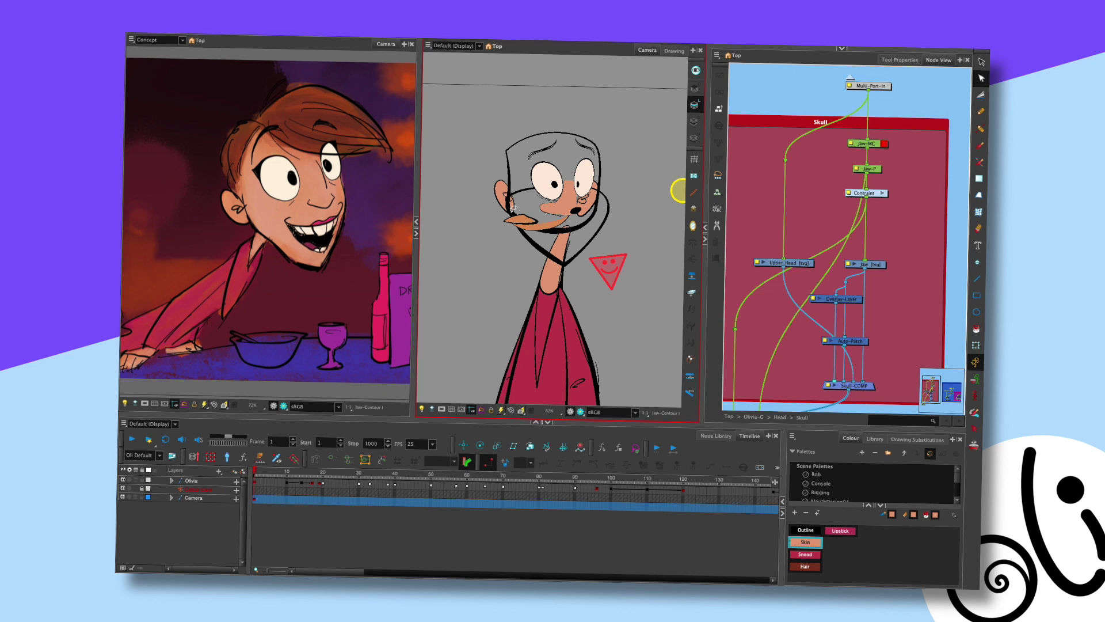
Pull the front cheek side of the jaw contour inward to meet the edge of the skull
left_click(611, 210)
left_click_drag(610, 210, 600, 211)
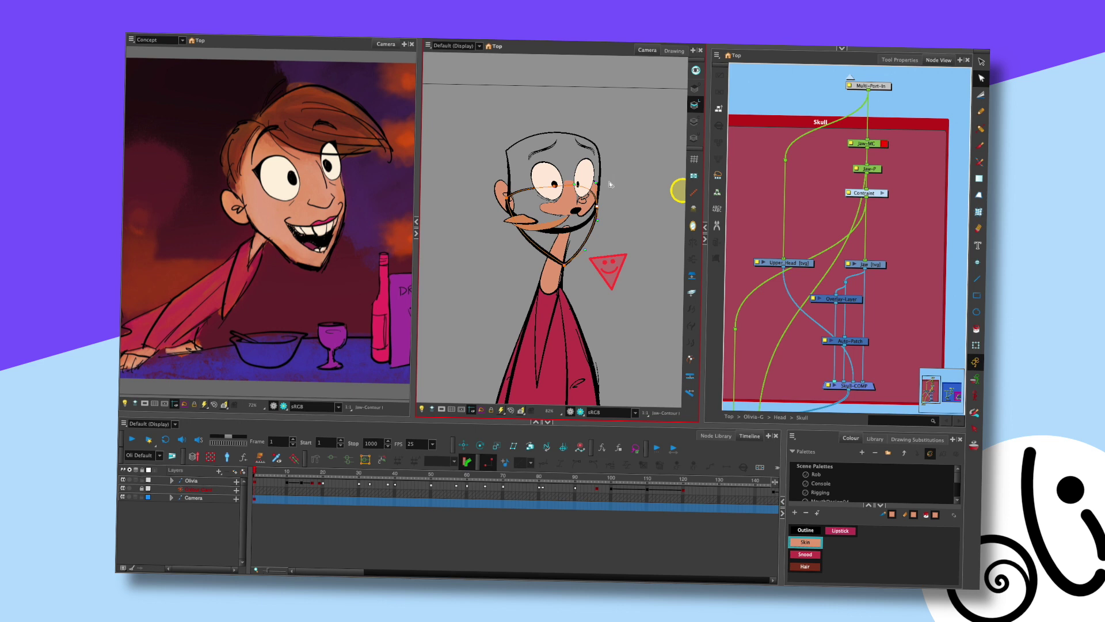
key("ctrl+z")
key("ctrl+shift+z")
left_click_drag(613, 212, 599, 210)
Reshape the rear jawline between the chin and the ear so it curves fully down the side of the face
left_click(564, 266)
left_click_drag(522, 227, 555, 237)
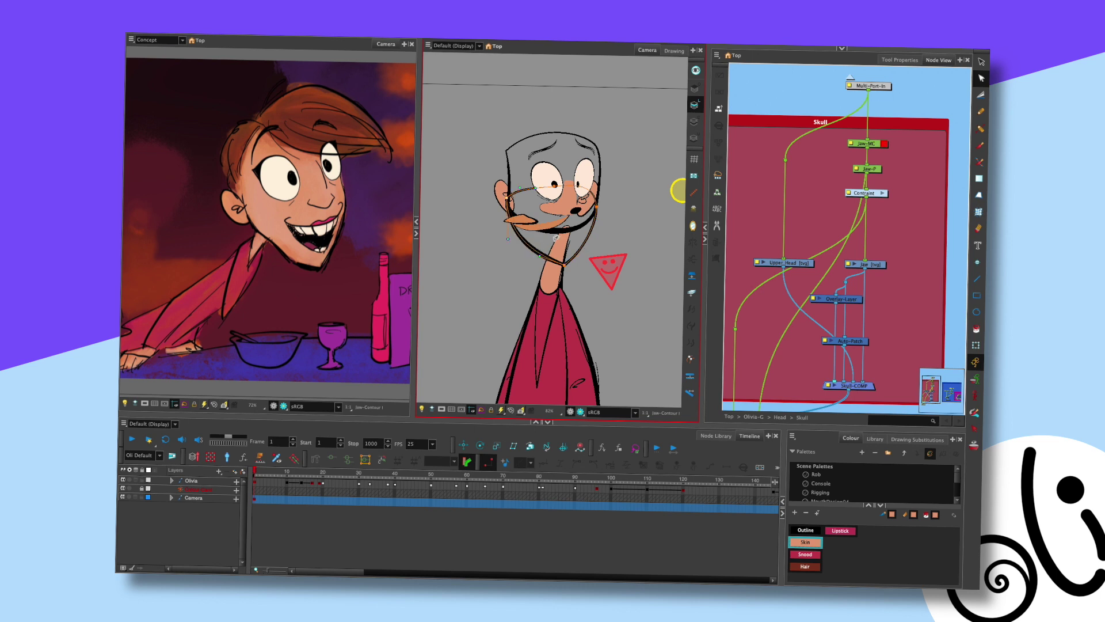
left_click(509, 194)
left_click_drag(509, 194, 543, 200)
left_click(607, 205)
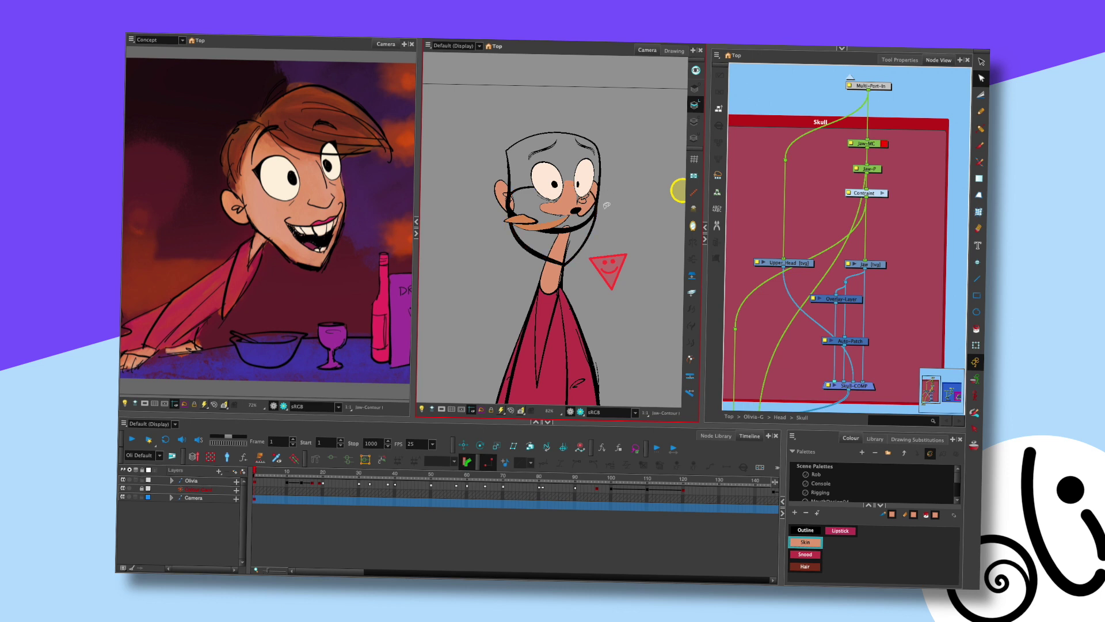
Reshape the upper head contour, rounding the crown's angular corners above the ear and the forehead
left_click(582, 263)
left_click(603, 172, "ctrl")
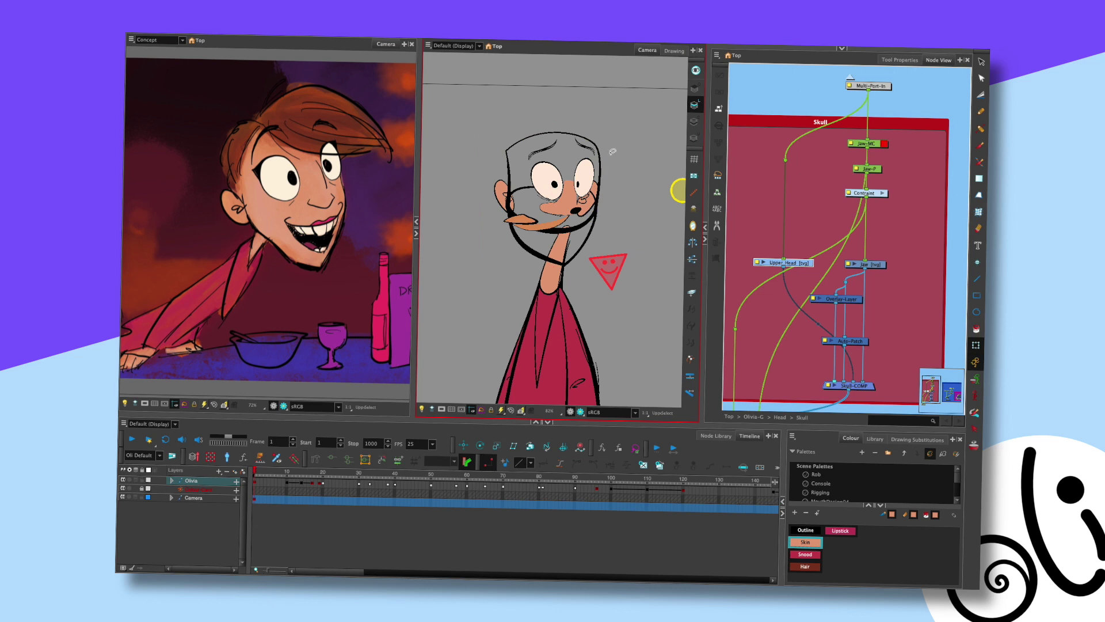
key("shift+t")
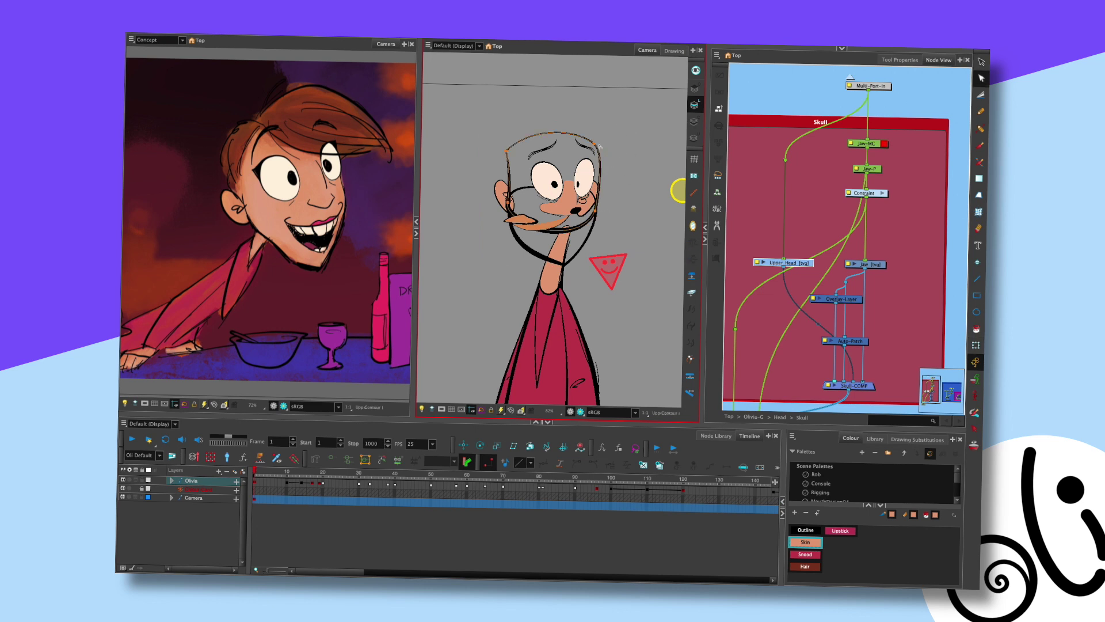
left_click(505, 152)
left_click_drag(500, 162, 502, 164)
left_click(594, 148)
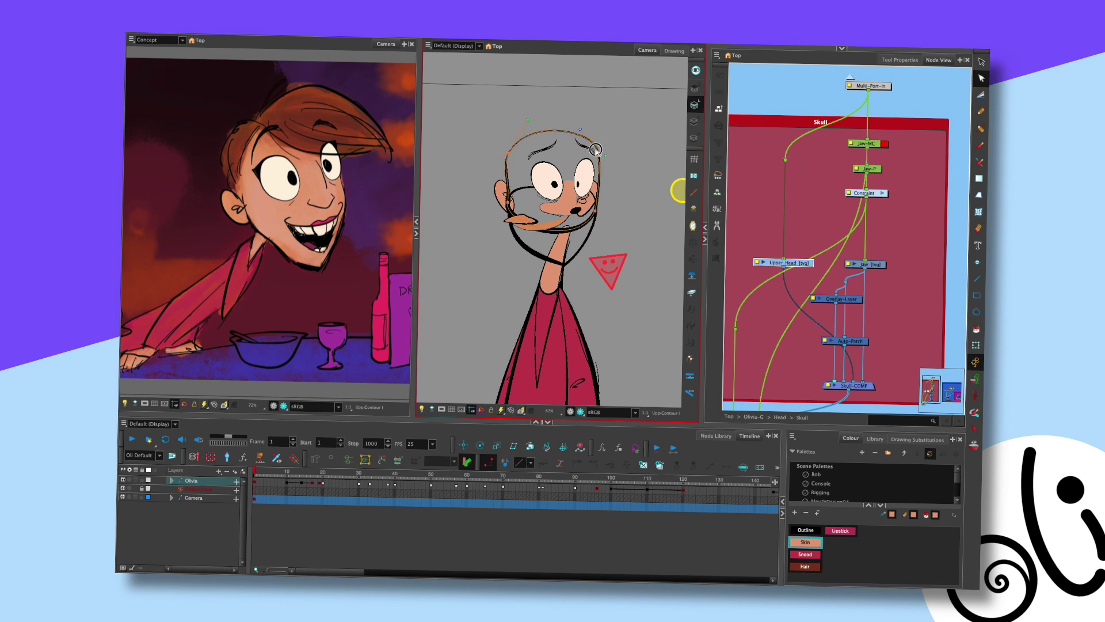
Adjust the lower sides of the upper head contour so the skull flows smoothly into the jaw
left_click(604, 204)
left_click_drag(597, 215, 580, 239)
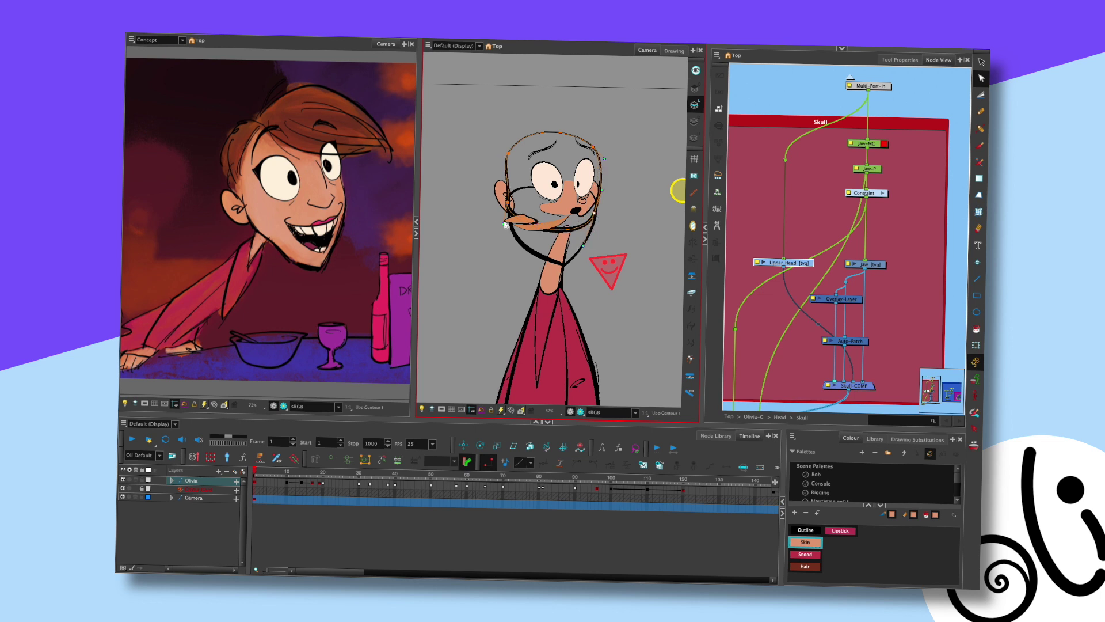
left_click(509, 203)
left_click_drag(509, 203, 513, 206)
left_click(607, 186)
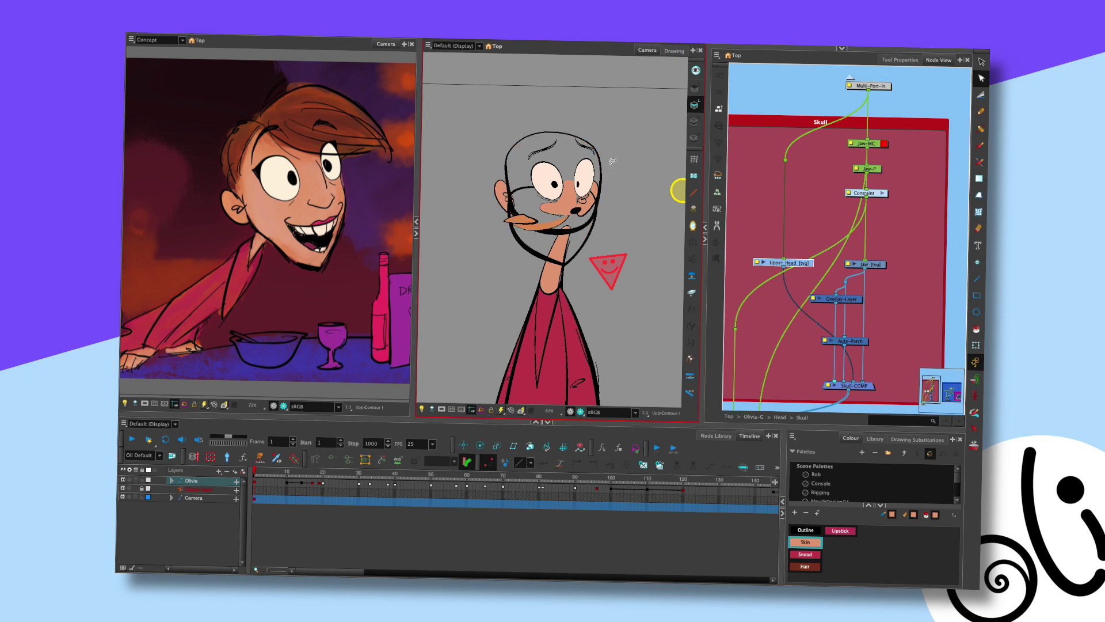
Refine the jaw contour's chin point and the curves running from it up both sides of the face
left_click(865, 264)
left_click_drag(568, 267, 571, 265)
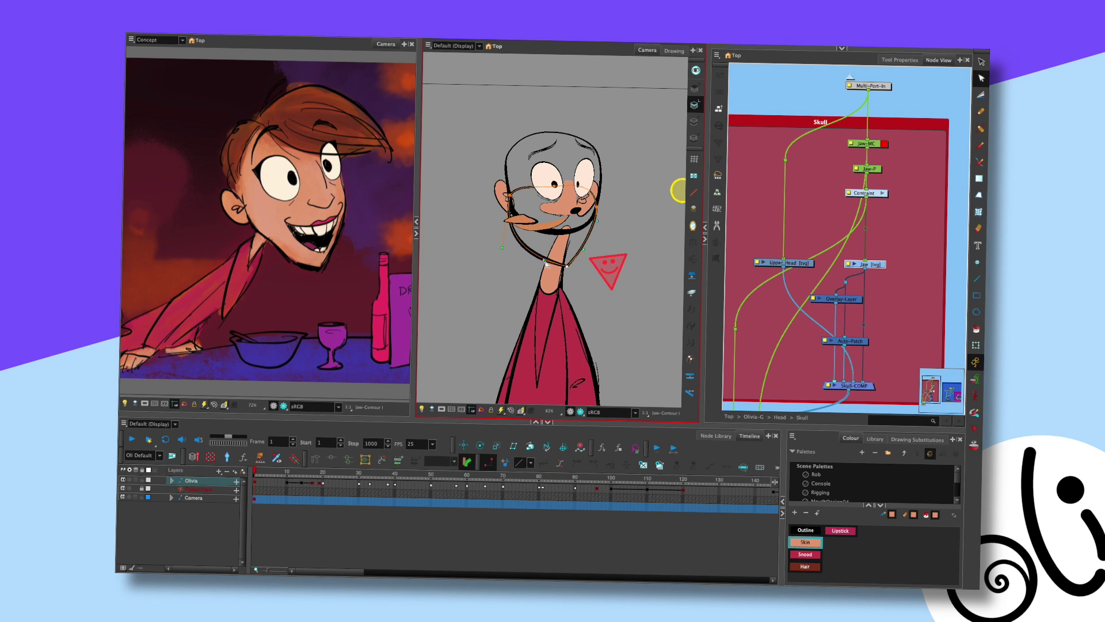
left_click_drag(538, 253, 547, 275)
left_click(521, 260)
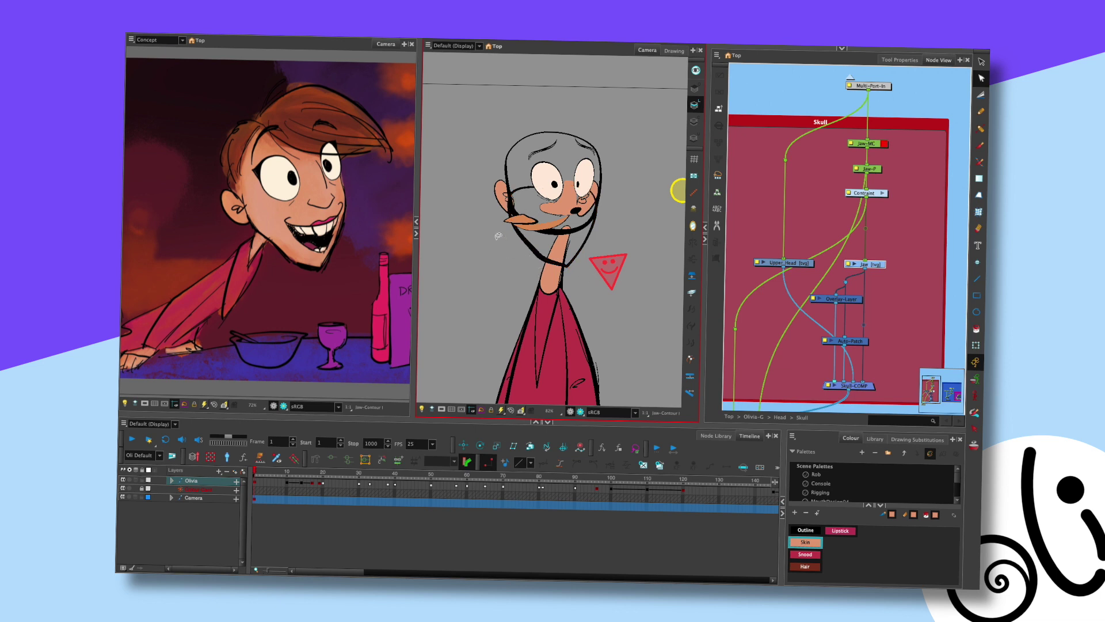
left_click(547, 253)
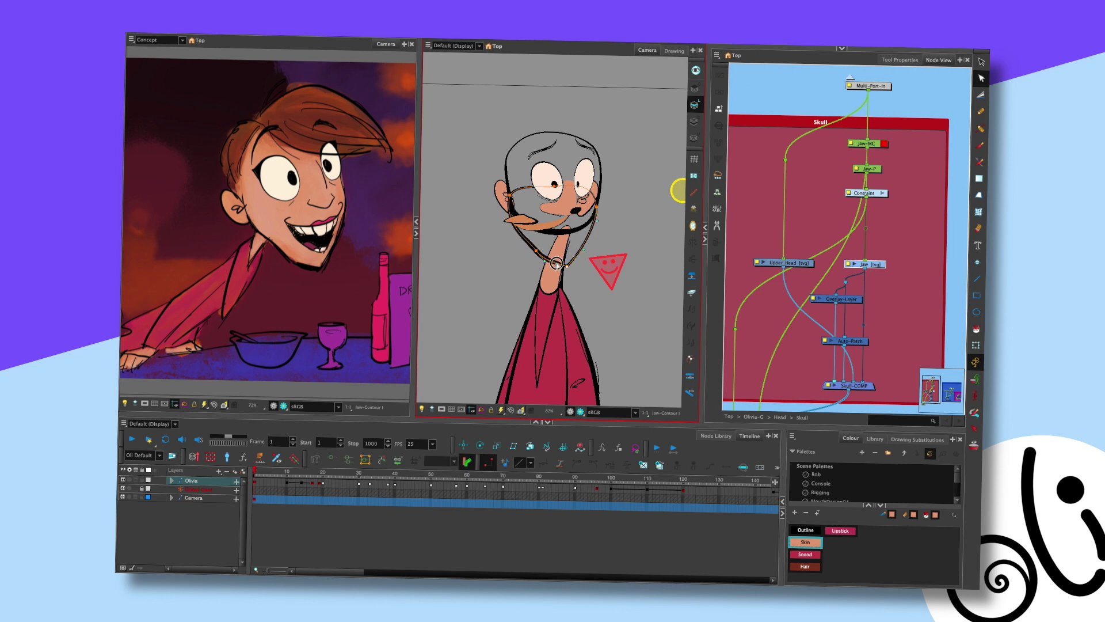
left_click(584, 268)
left_click(593, 252)
left_click(597, 245)
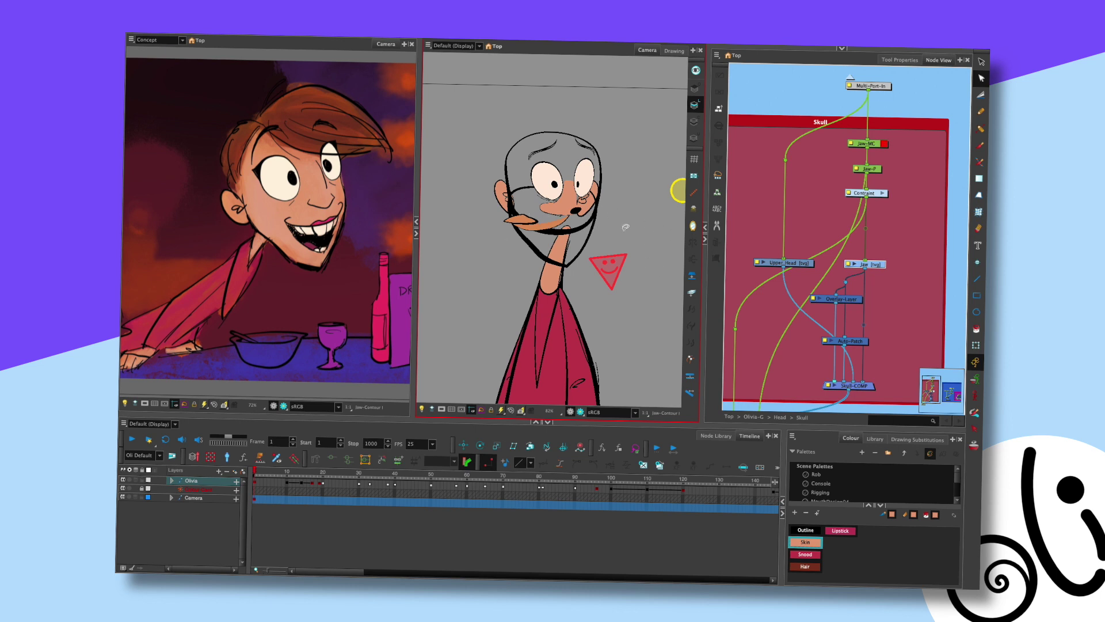
Select the far eye's Whole_Eye-P peg in the Eye_B group and move the eye slightly outward toward the face's edge
left_click_drag(596, 200, 595, 218)
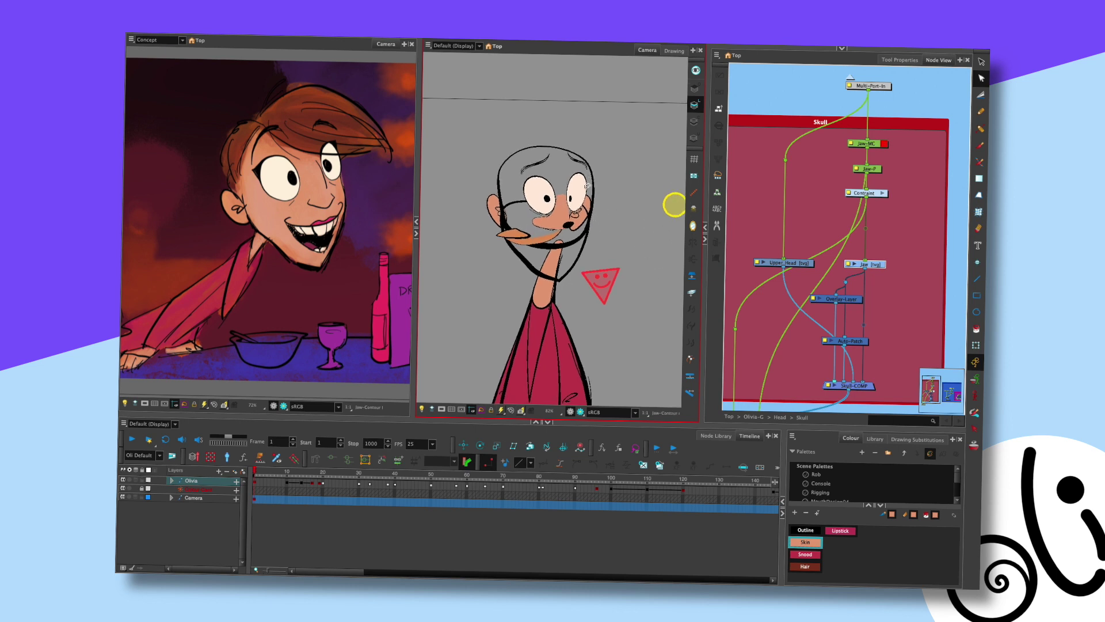
left_click(580, 200)
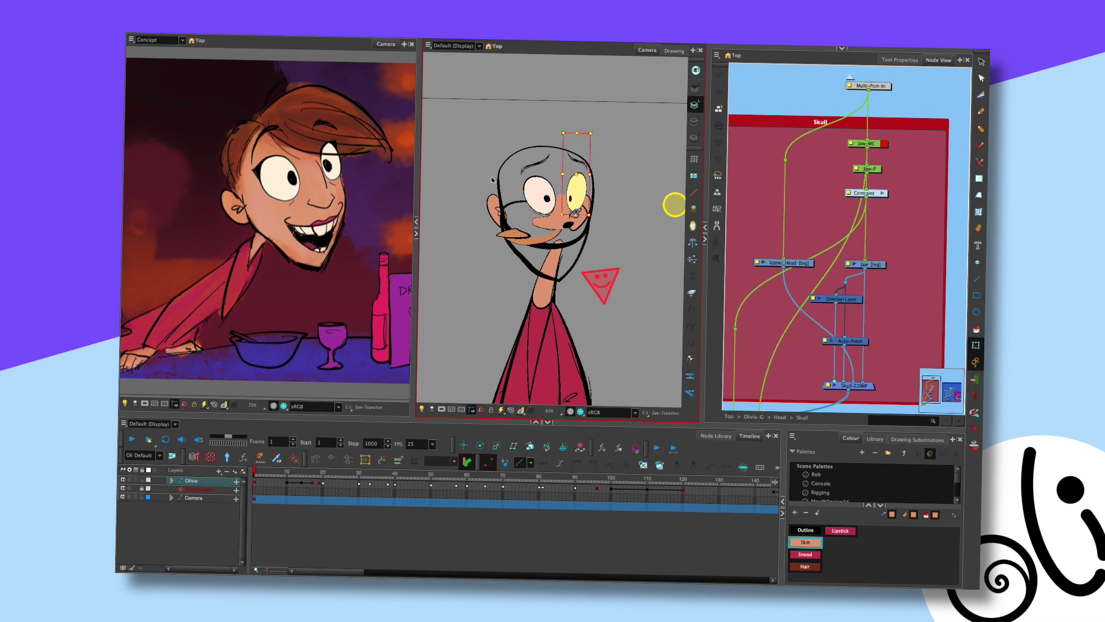
left_click(807, 188)
scroll(807, 188, "right", 2)
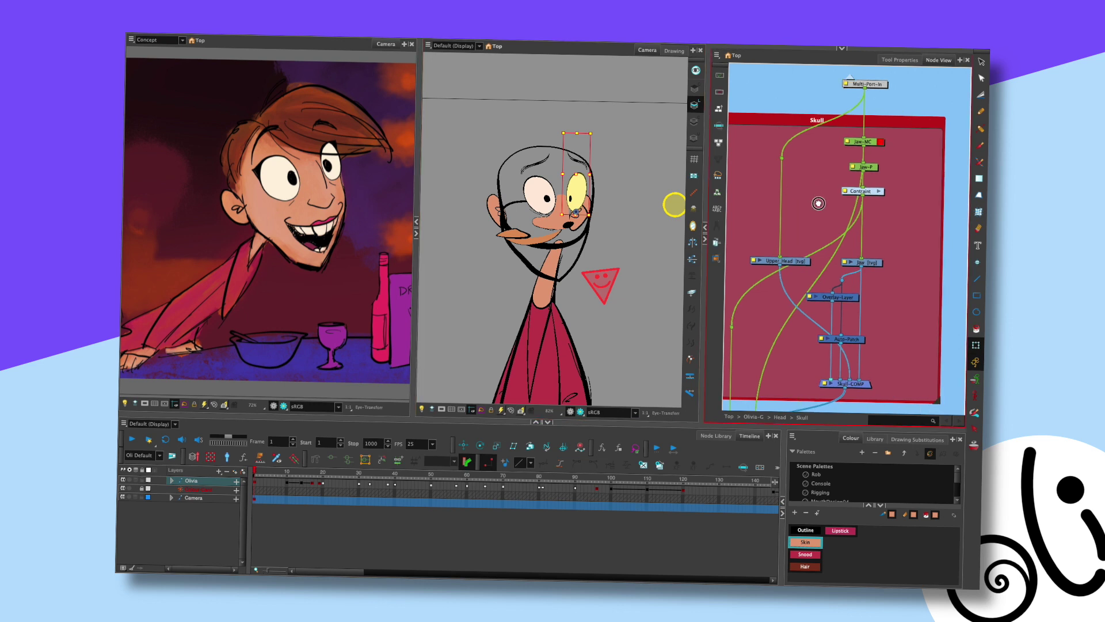
left_click(850, 76)
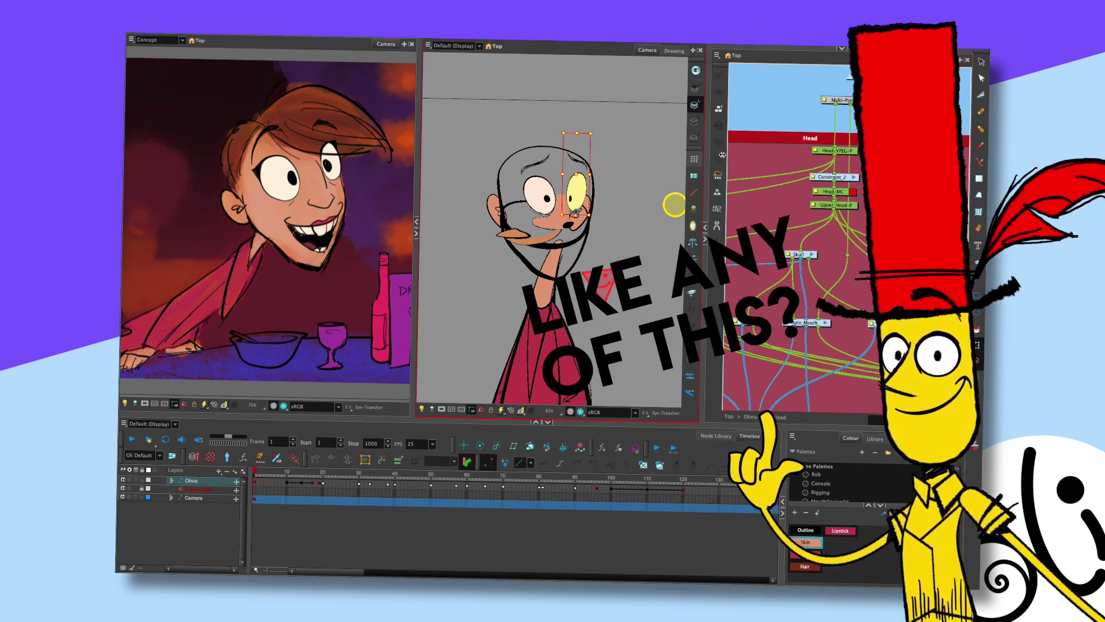
left_click(813, 254)
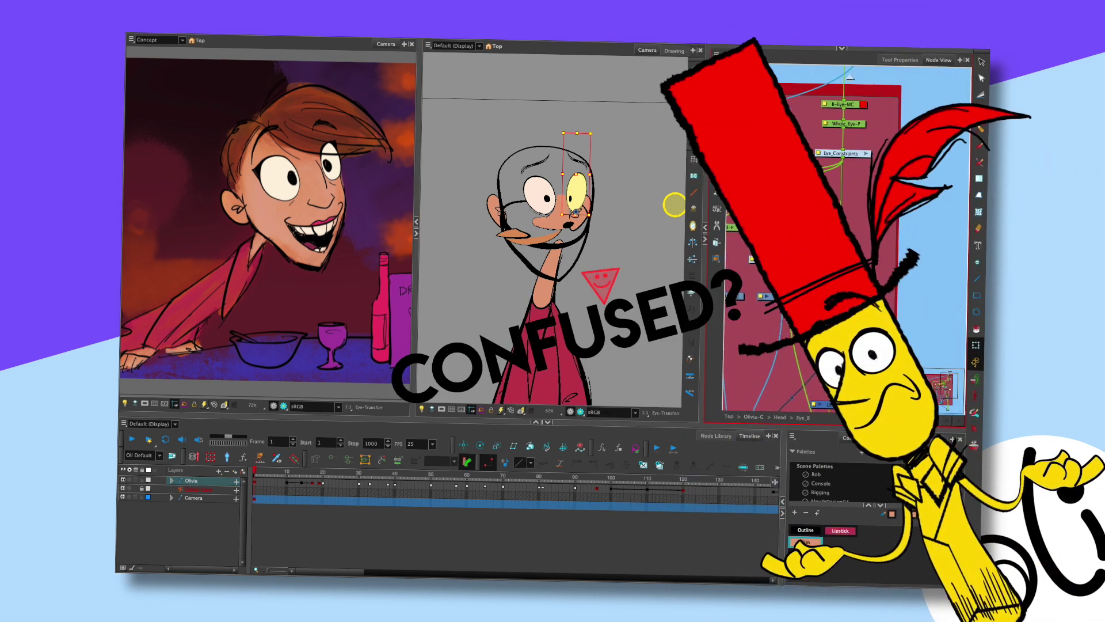
left_click(860, 126)
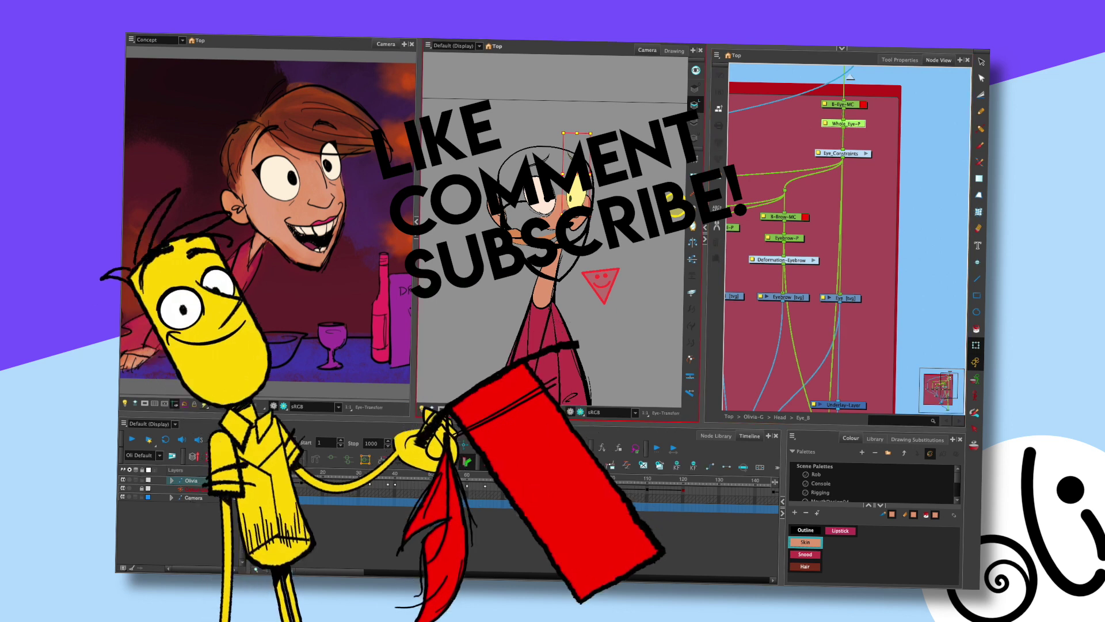
mouse_move(582, 188)
left_mouse_down()
mouse_move(600, 157)
mouse_move(598, 130)
left_mouse_up()
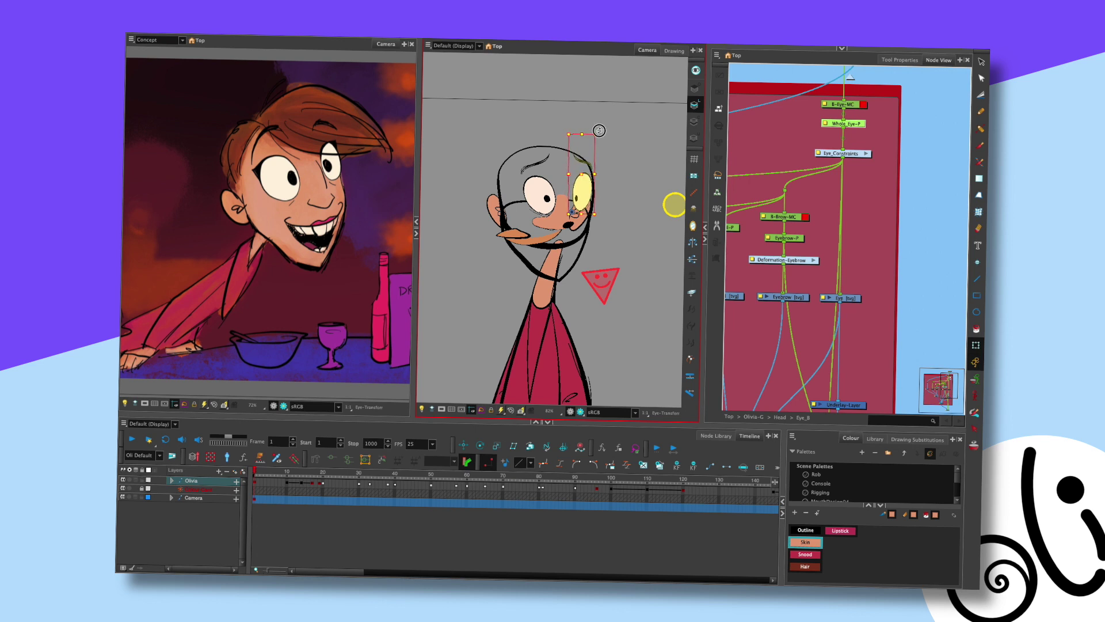
left_click_drag(585, 179, 586, 178)
Select the near eye's Whole_Eye-P peg in the Eye_A group and scale the eye up, extending it outward toward the ear
key("slash")
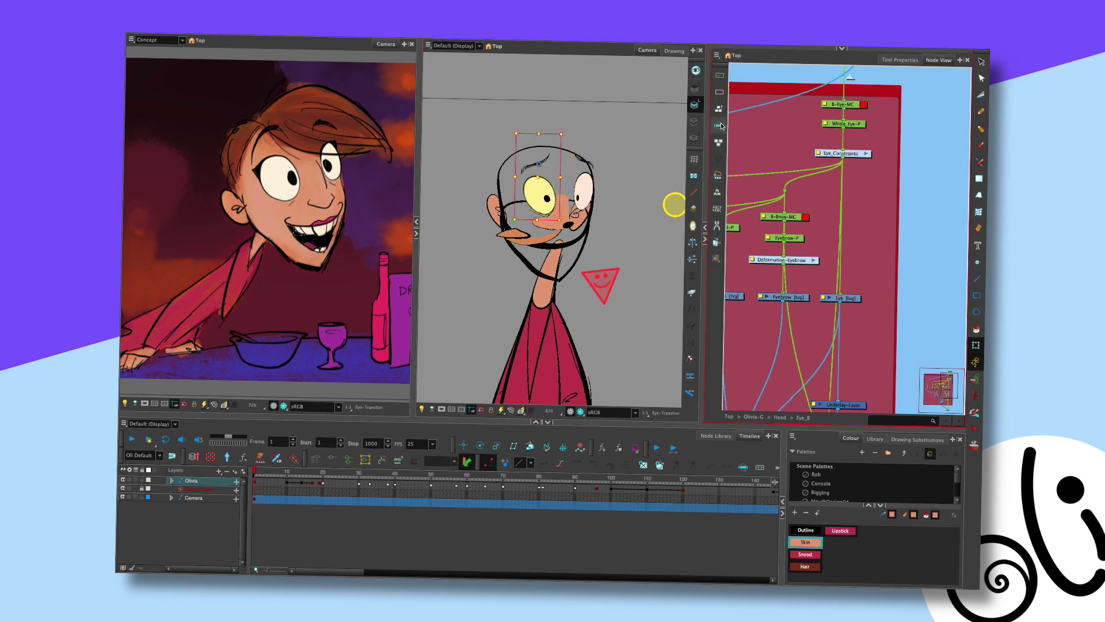
left_click(719, 126)
scroll(855, 113, "up", 3)
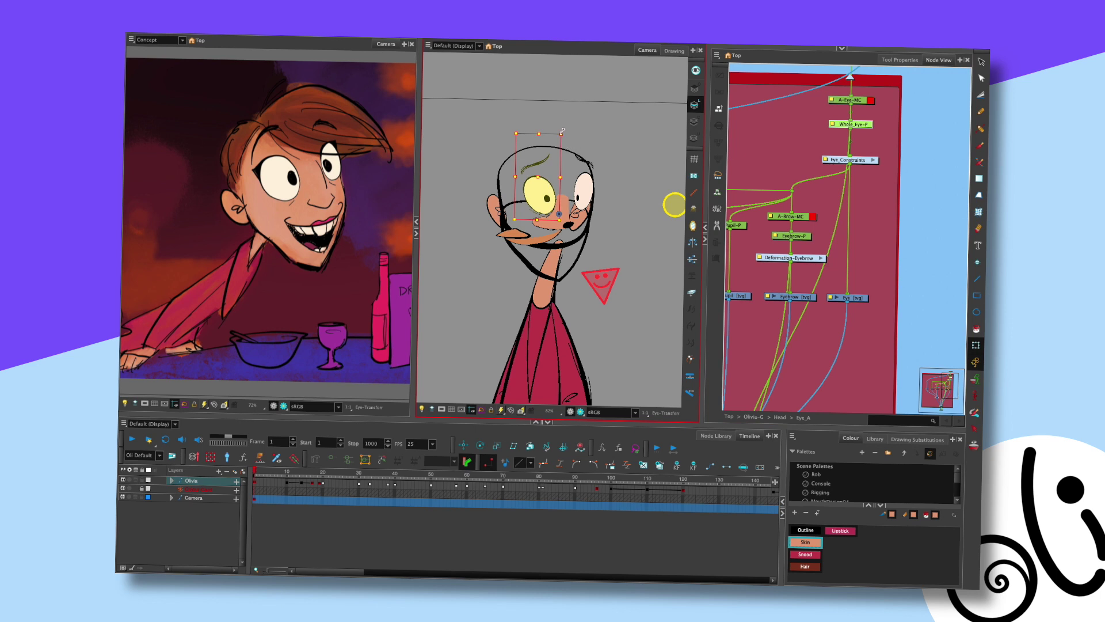
left_click_drag(561, 134, 508, 122)
key("ctrl+z")
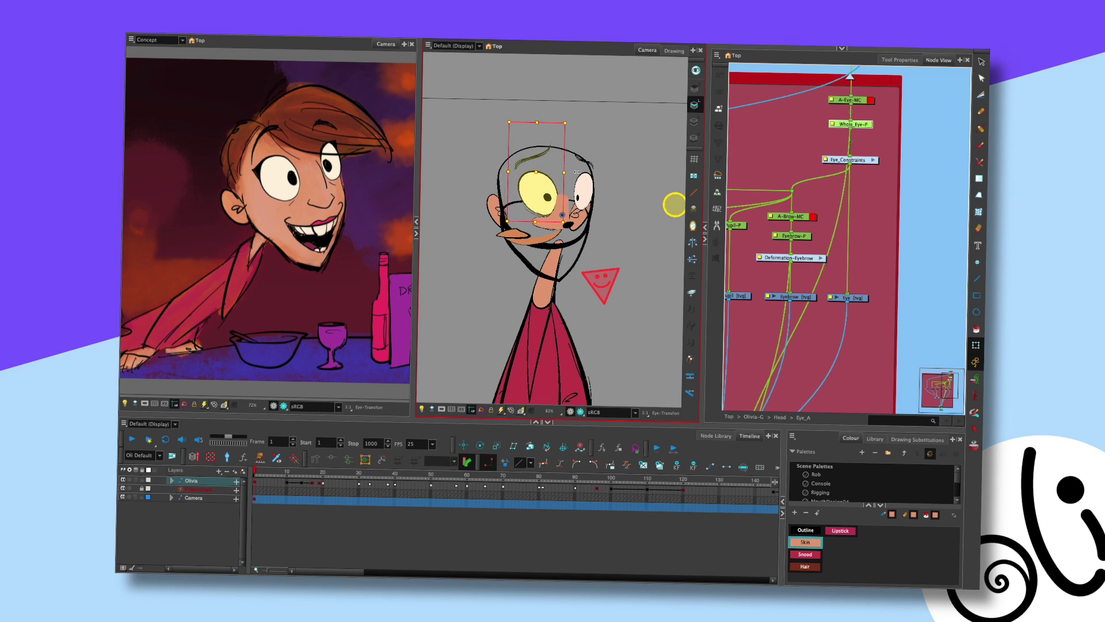
Try to move the far eye's pupil using the Select tool, and undo the changes
key("shift+b")
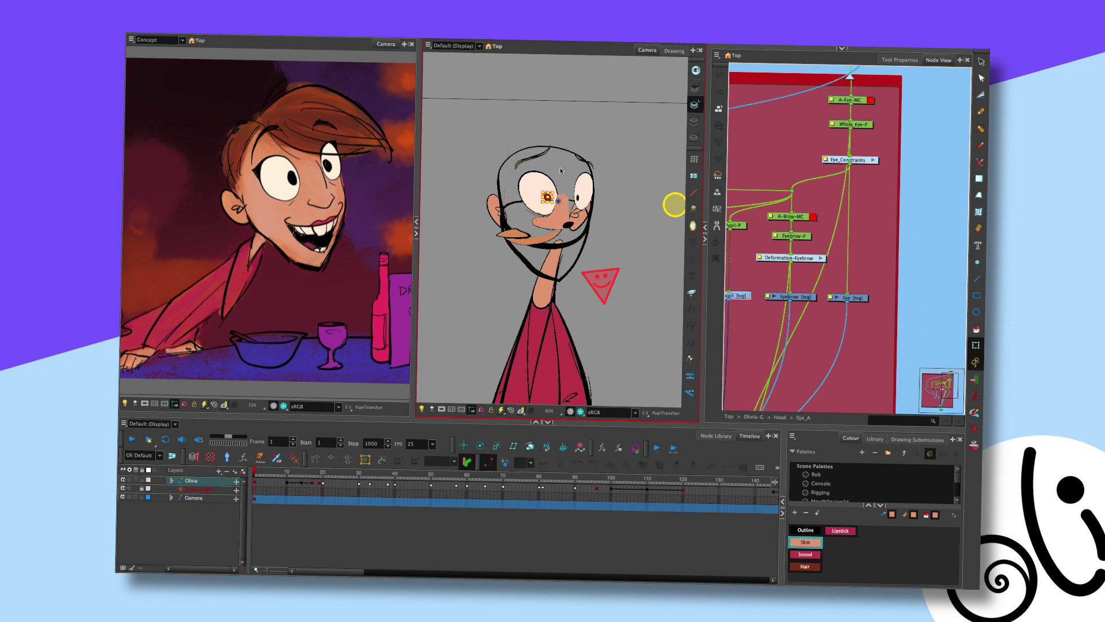
scroll(605, 181, "up", 3)
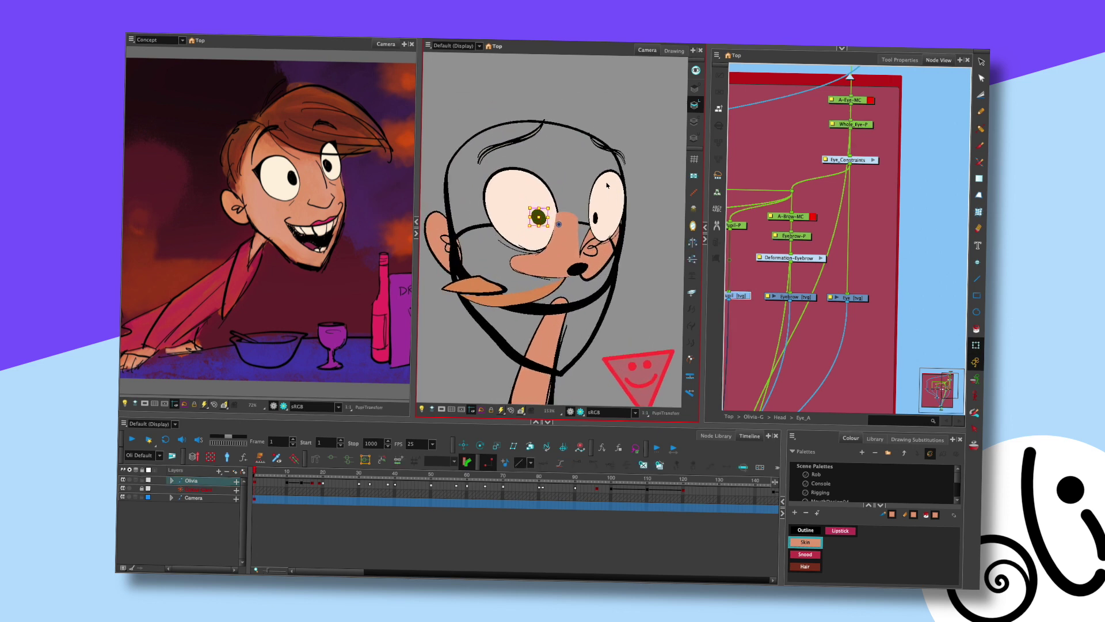
key("alt+s")
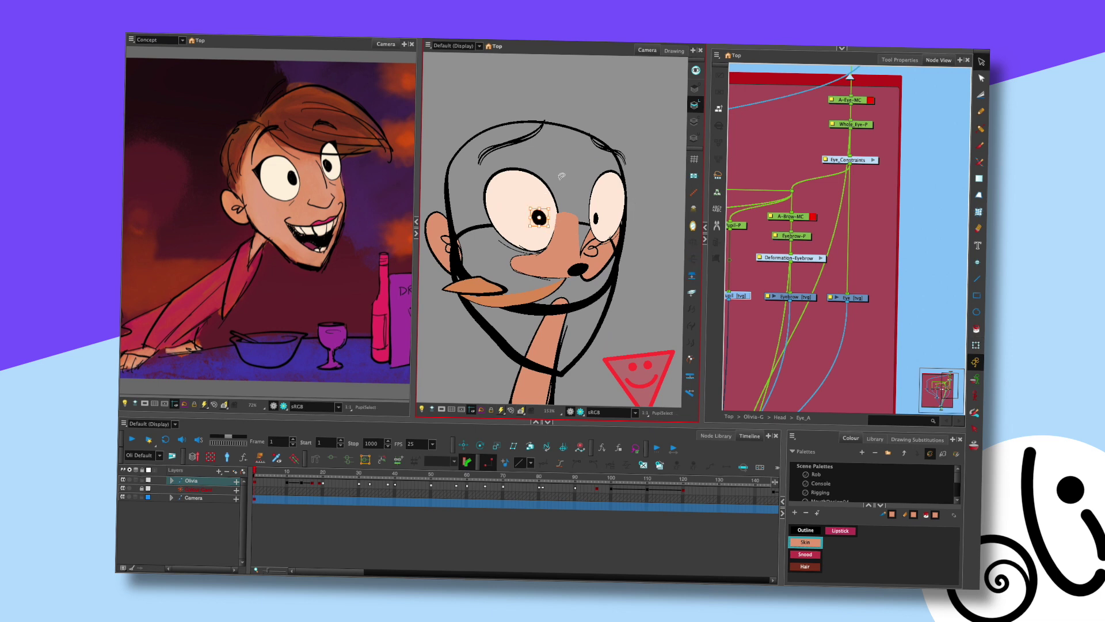
left_click(547, 203)
left_click(539, 216)
left_click(596, 216)
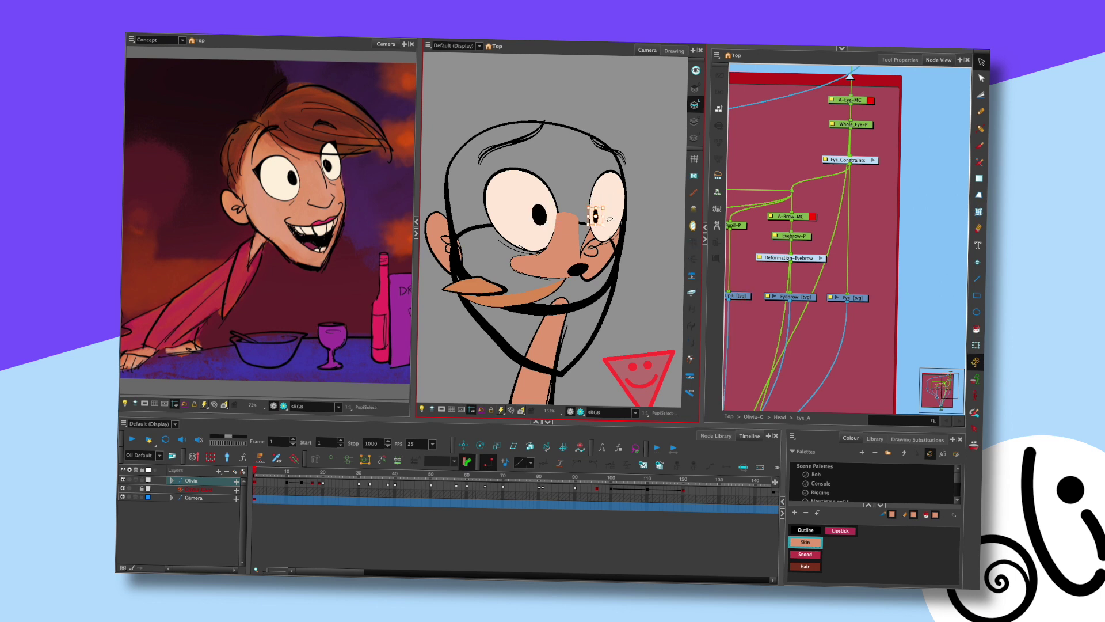
left_click_drag(604, 206, 611, 207)
key("ctrl+z")
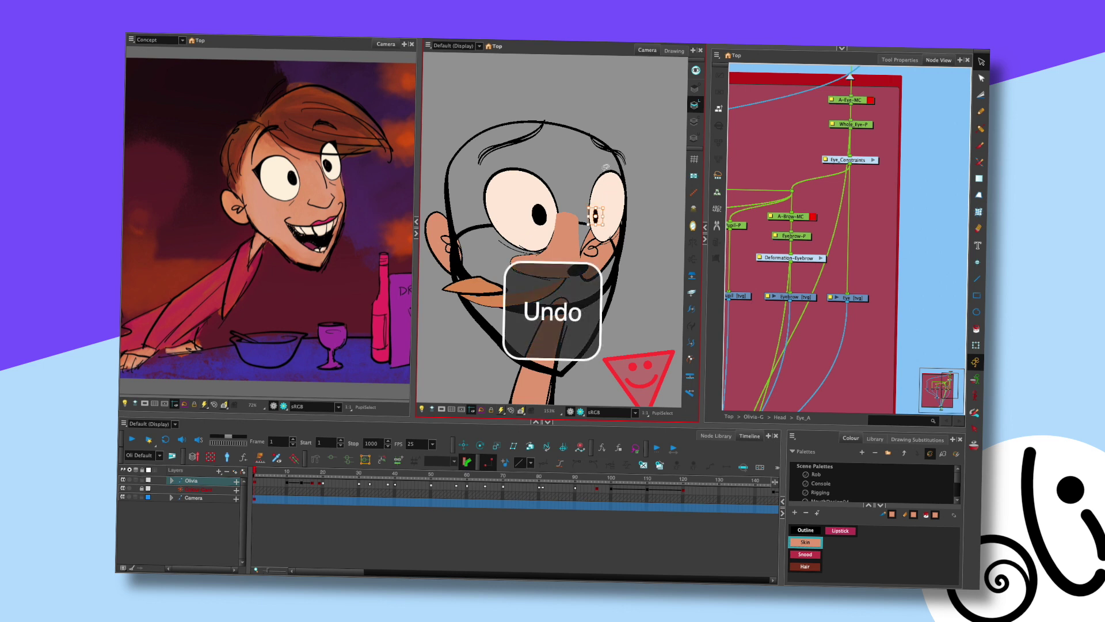
left_click_drag(605, 206, 607, 198)
key("ctrl+z")
Transform the far eye's pupil so it sits slightly away from the eye's inner edge, and save the scene
key("shift+t")
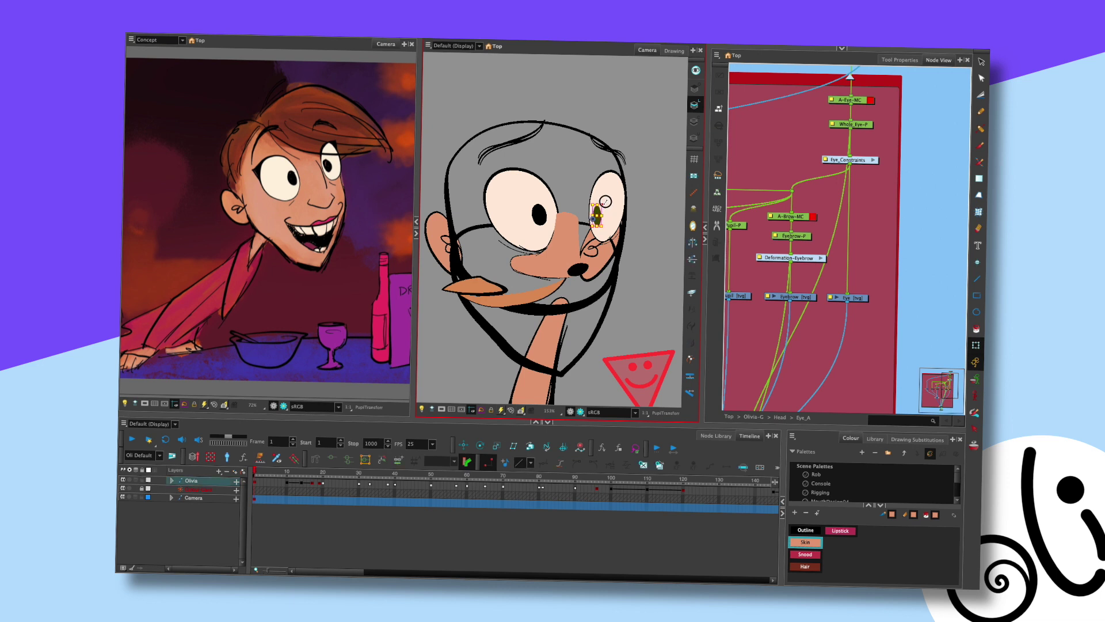
left_click_drag(603, 204, 606, 214)
scroll(631, 226, "down", 5)
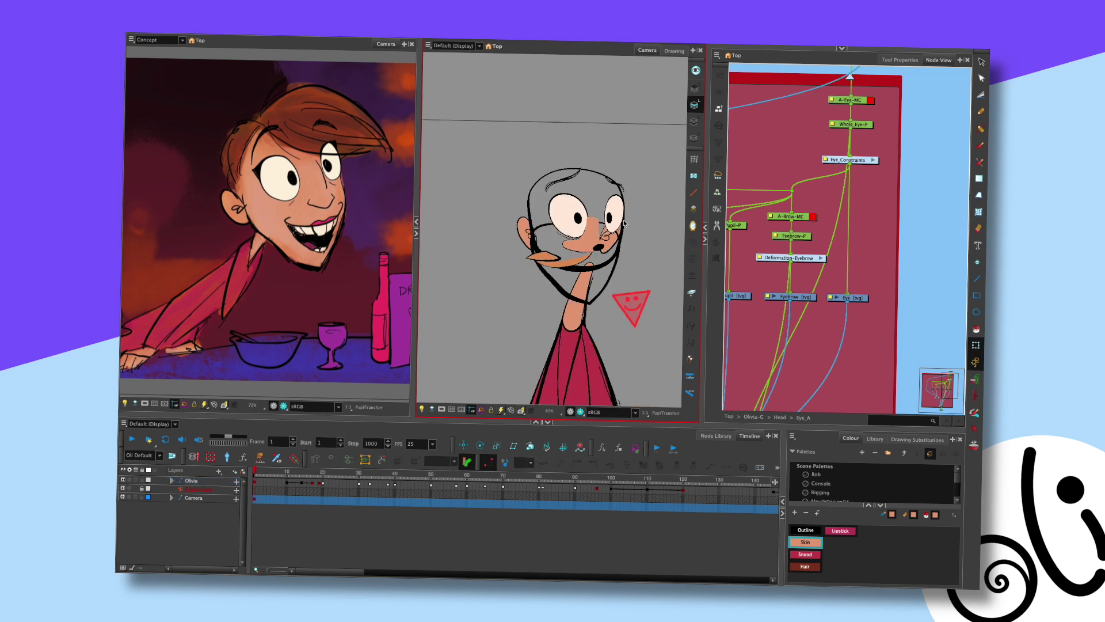
left_click(592, 241)
key("ctrl+s")
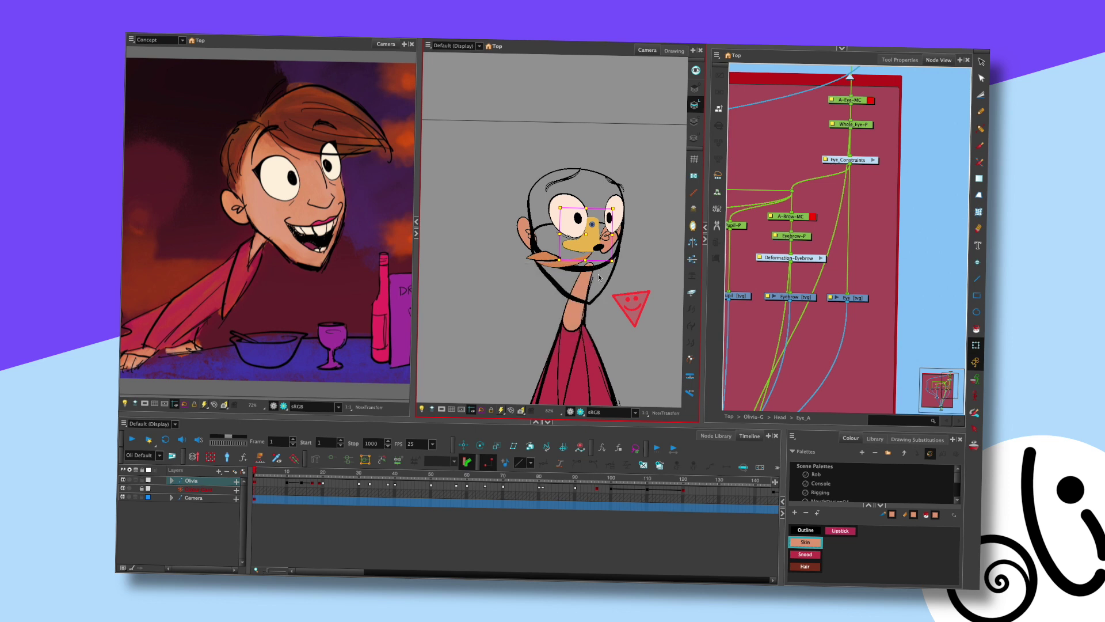
Select the jaw, open it in the Drawing view and fill its contour with the Skin colour
left_click(528, 240)
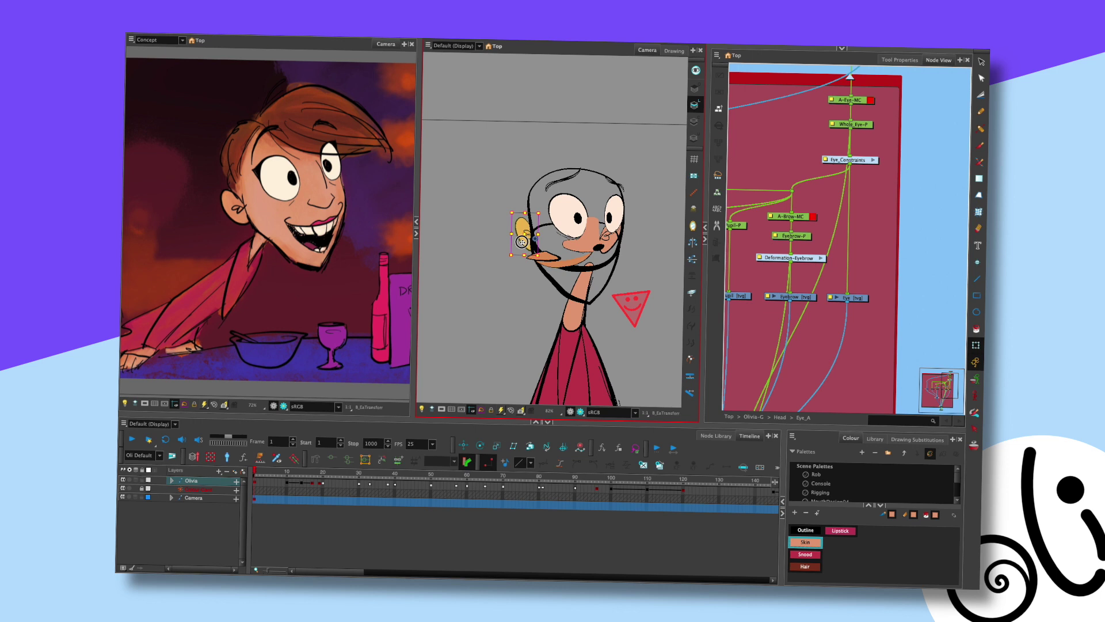
left_click(625, 235)
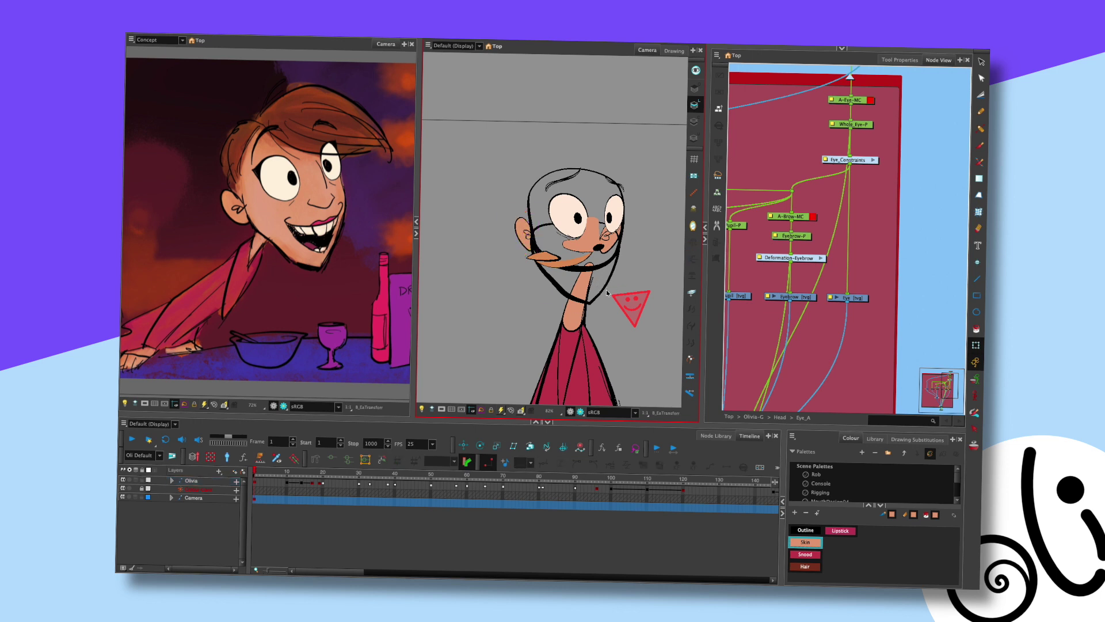
left_click(674, 51)
scroll(602, 199, "up", 3)
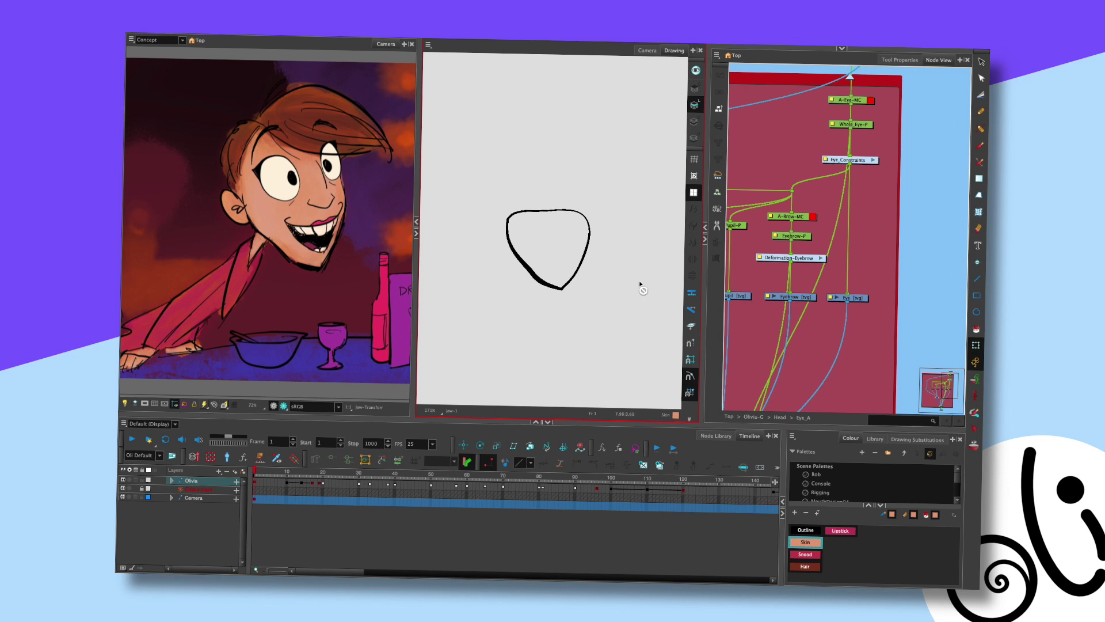
key("alt+i")
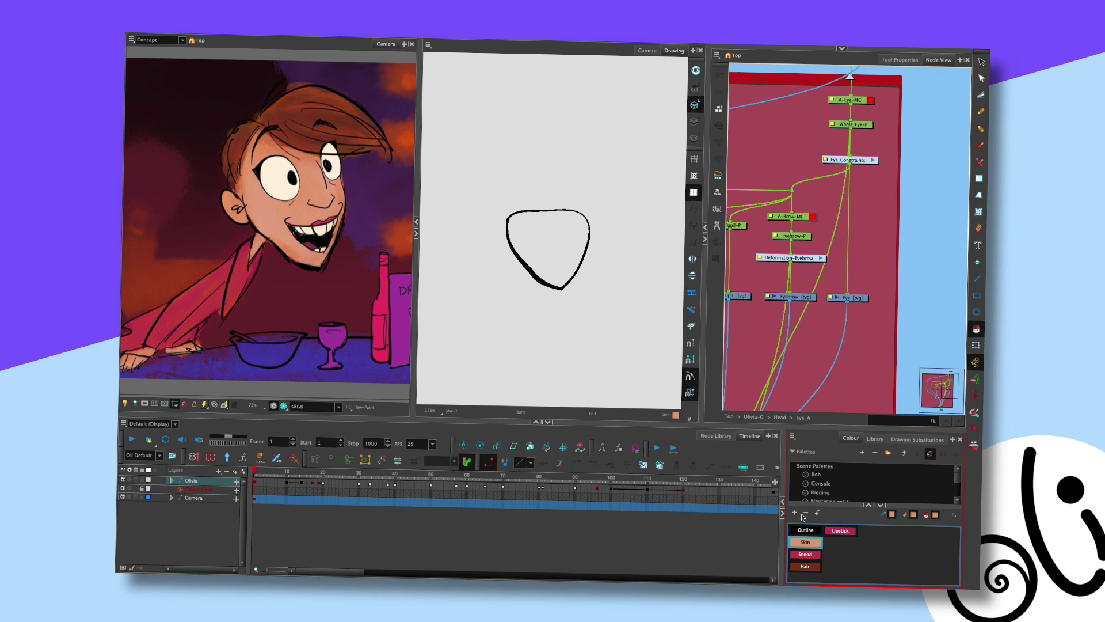
left_click(564, 254)
left_click(647, 50)
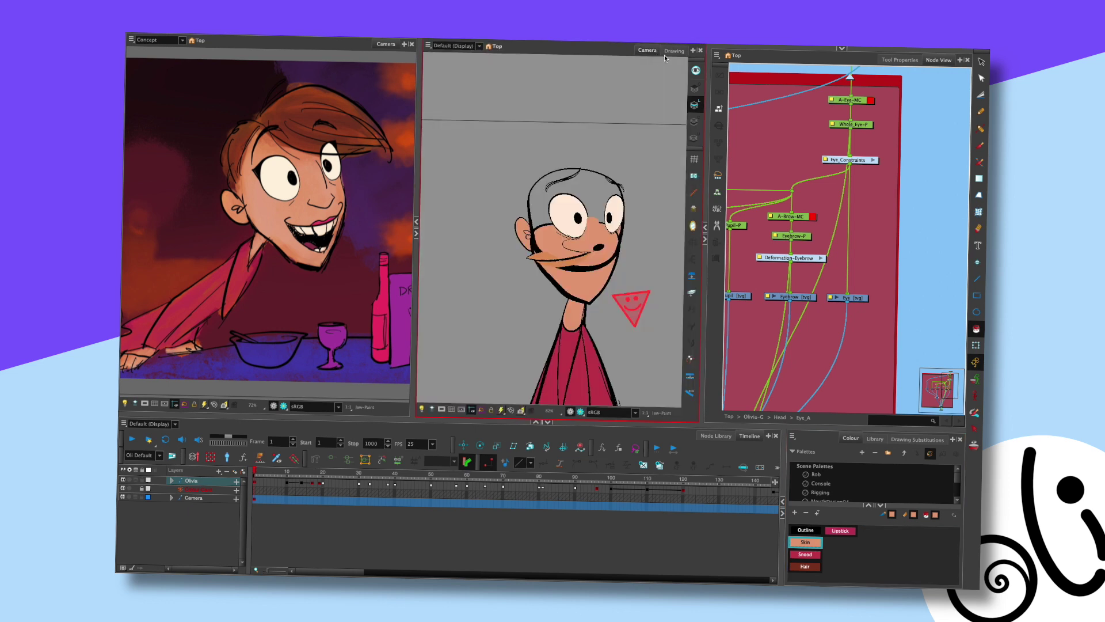
Cut the jaw's skin fill from its current art layer and paste it onto the Colour Art layer
left_click(674, 51)
left_click(982, 62)
left_click(573, 239)
key("ctrl+x")
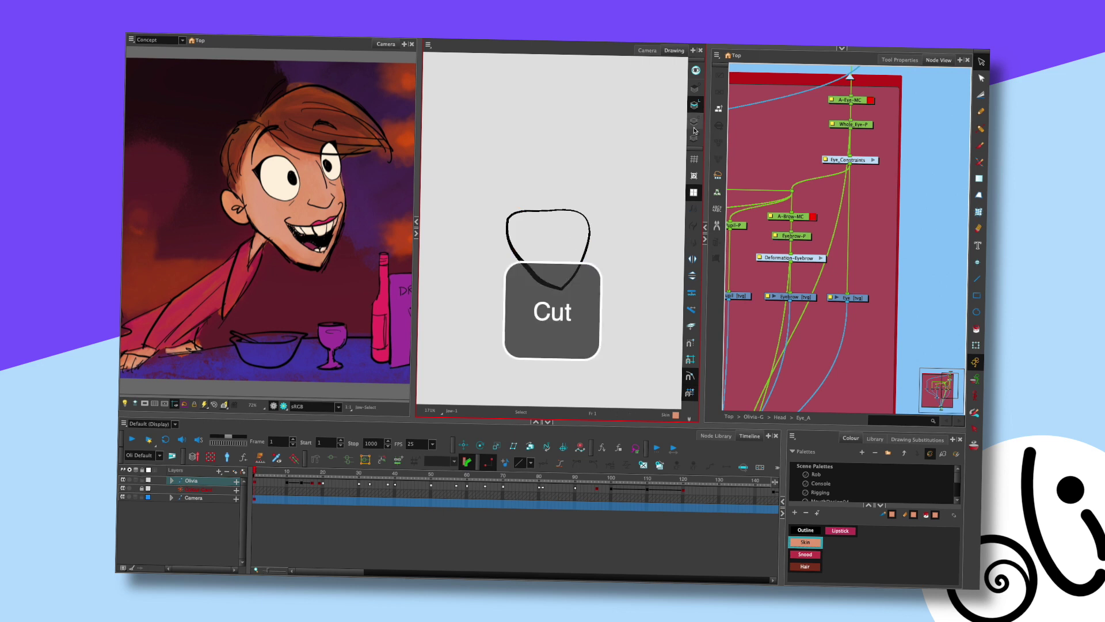
key("ctrl+v")
left_click(646, 51)
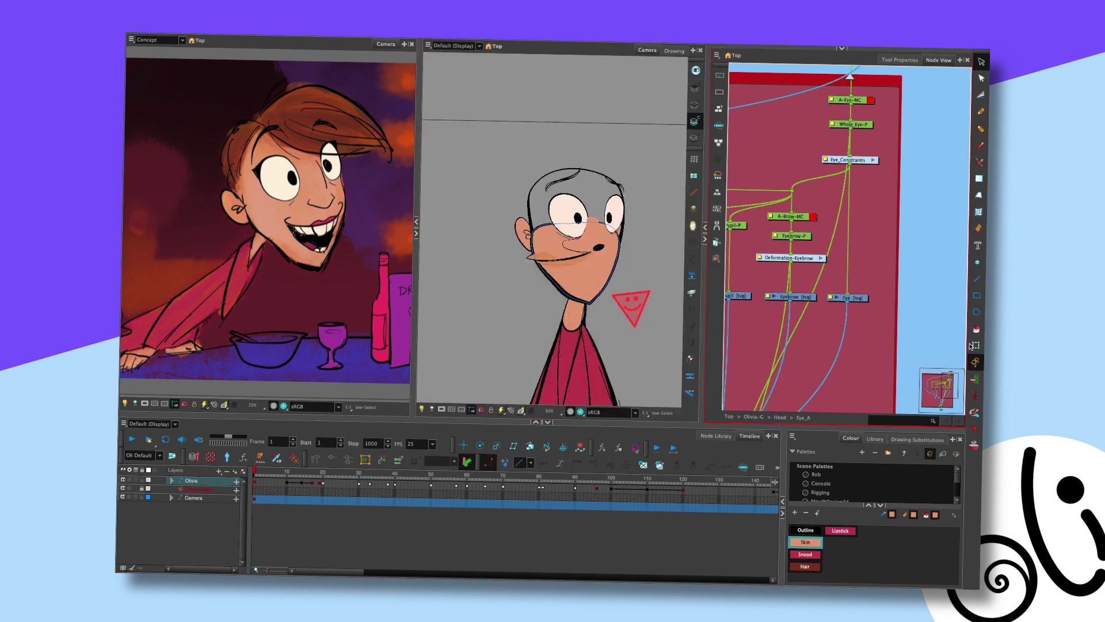
Select the upper head, open its Line Art in the Drawing view and fill the contour with the Skin colour
key("shift+t")
left_click(573, 253)
left_click(614, 185)
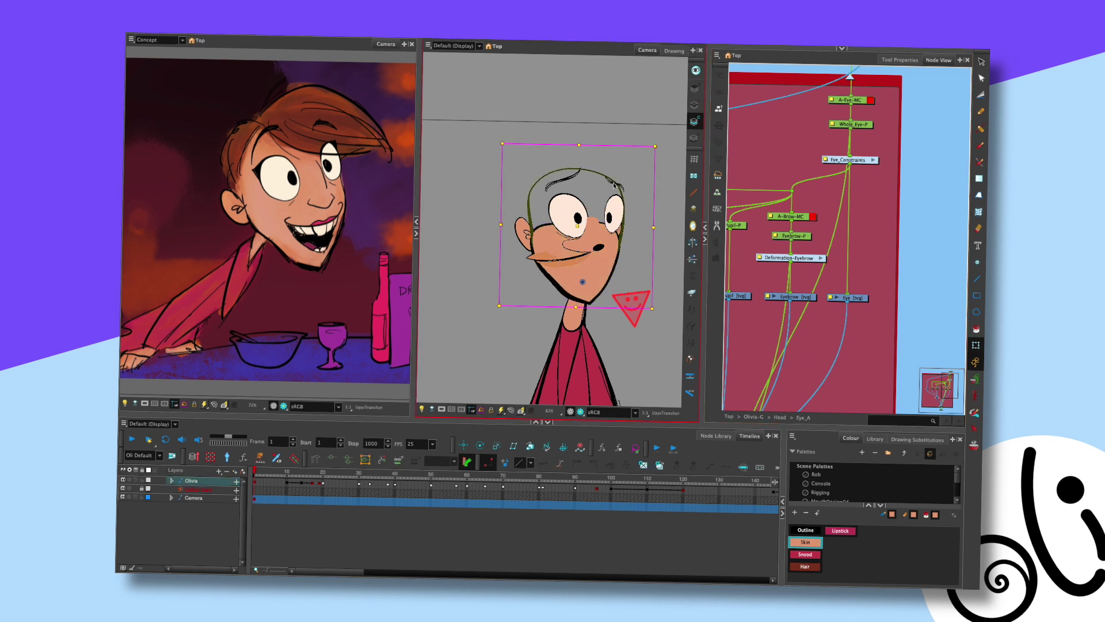
left_click(674, 51)
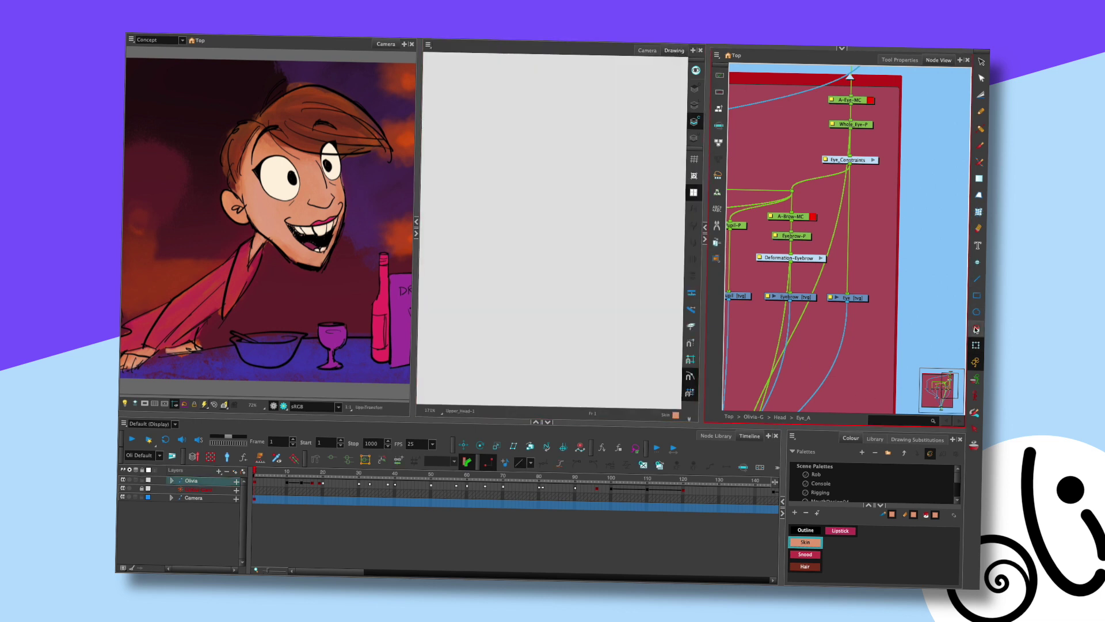
left_click(694, 104)
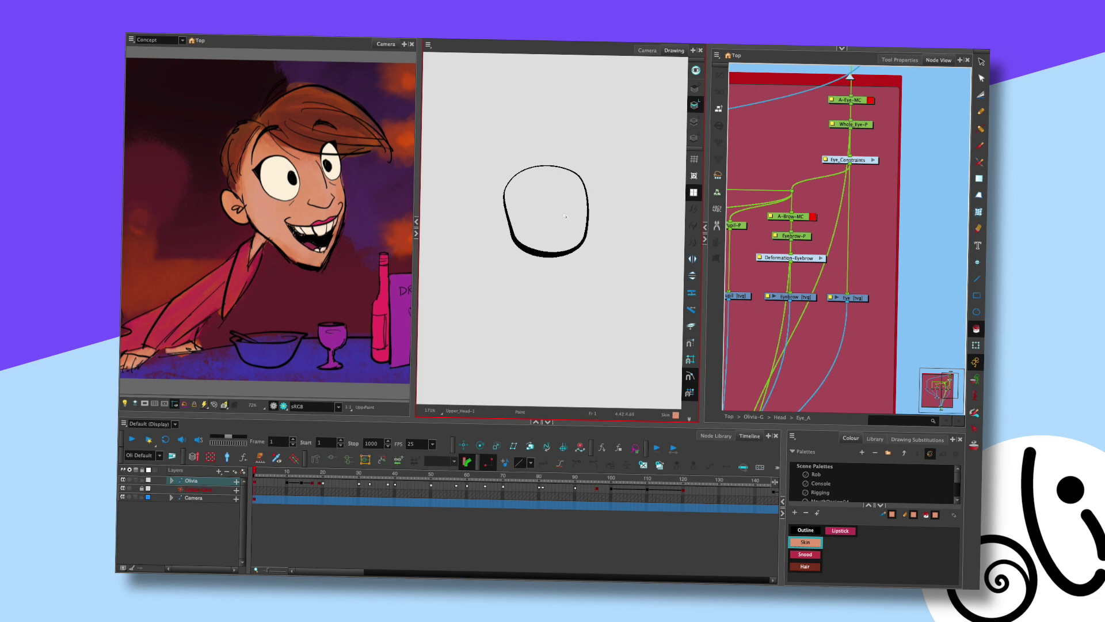
scroll(585, 229, "up", 4)
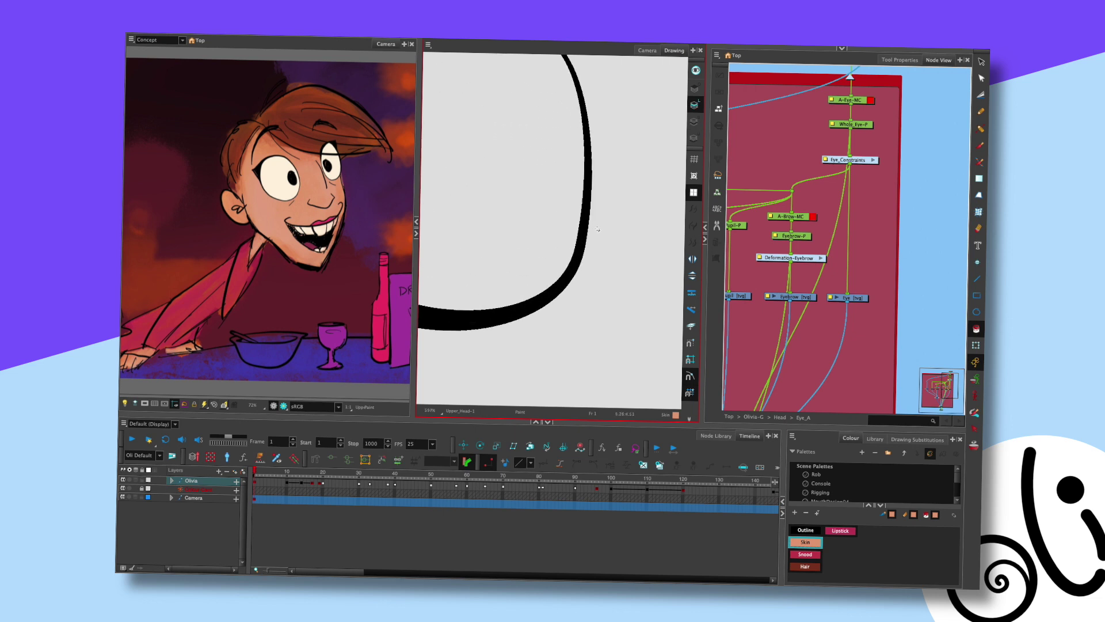
scroll(583, 215, "down", 3)
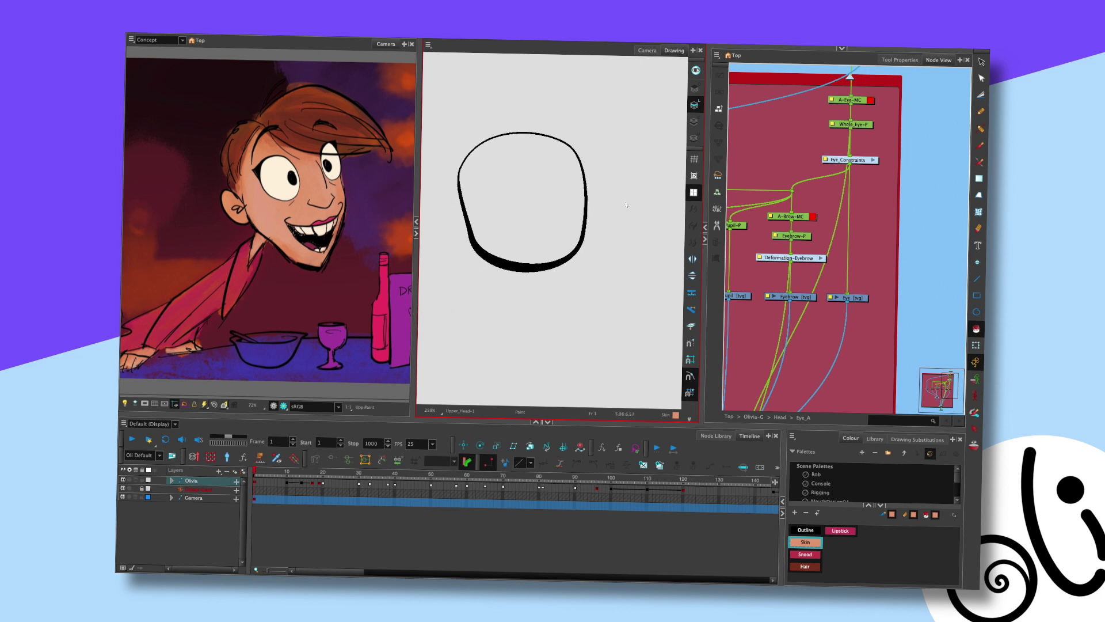
left_click(576, 210)
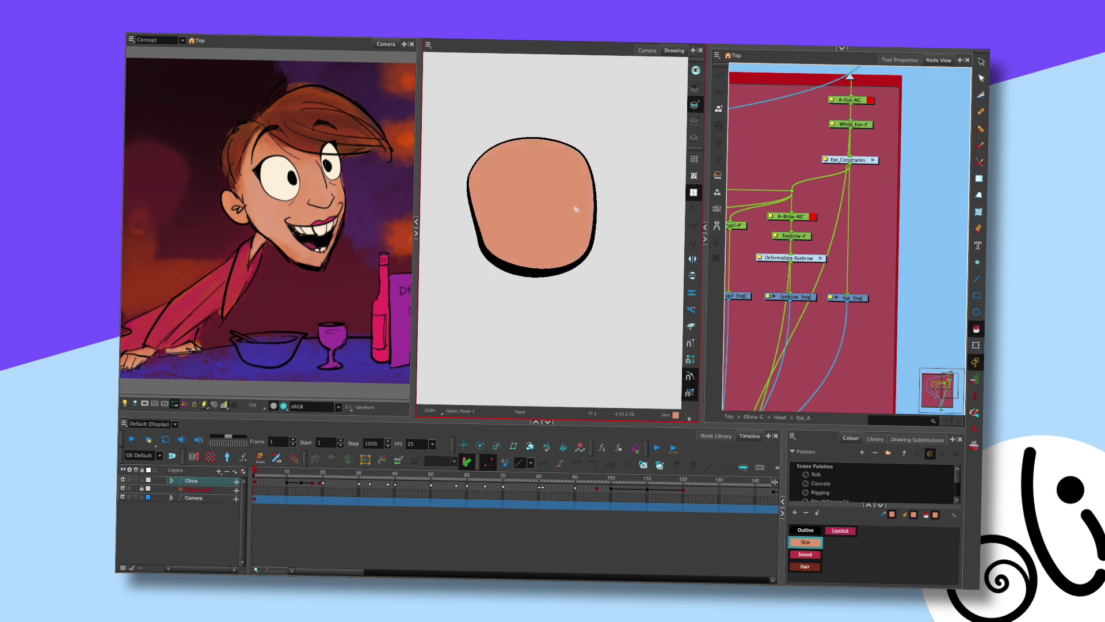
Cut the upper head's skin fill, paste it onto the Colour Art layer, and return to Line Art in the Camera view
key("alt+s")
left_click(563, 190)
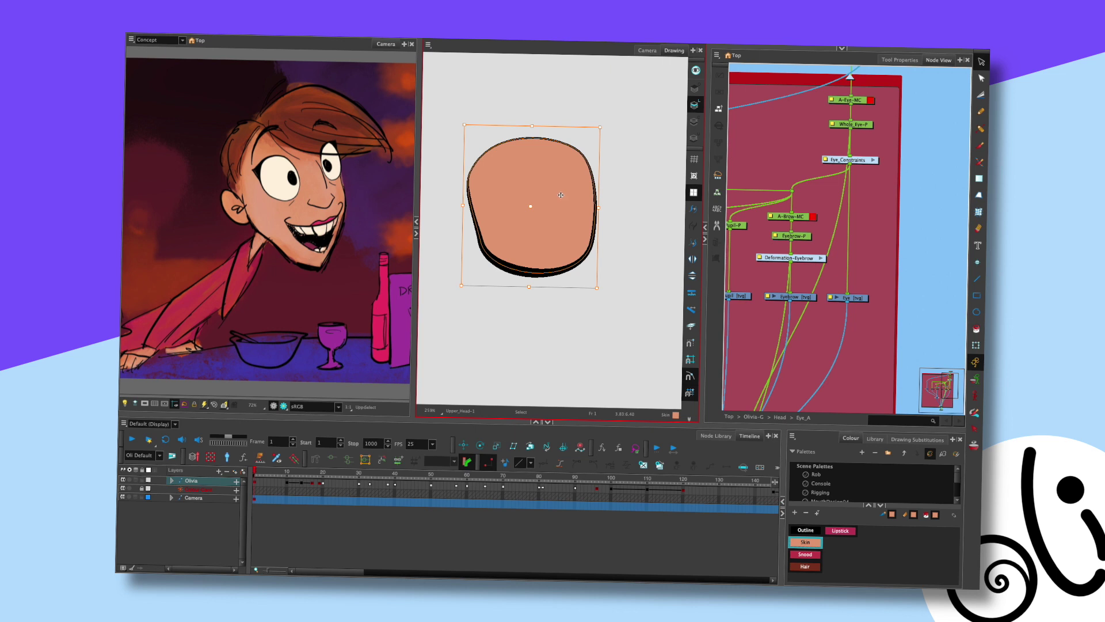
key("ctrl+x")
left_click(695, 121)
key("ctrl+v")
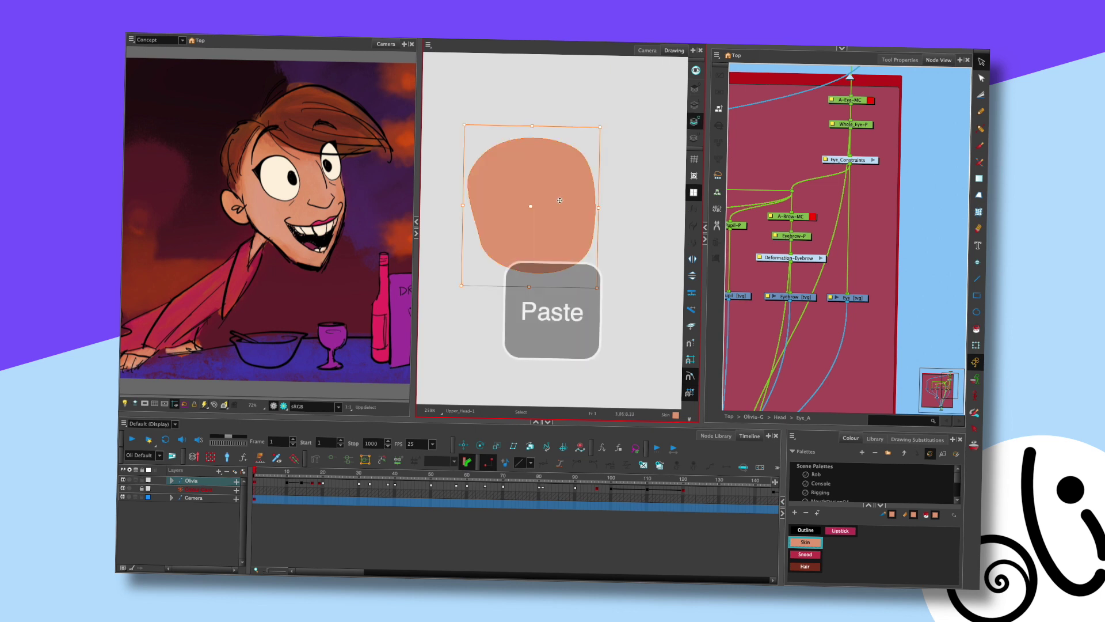
left_click(694, 105)
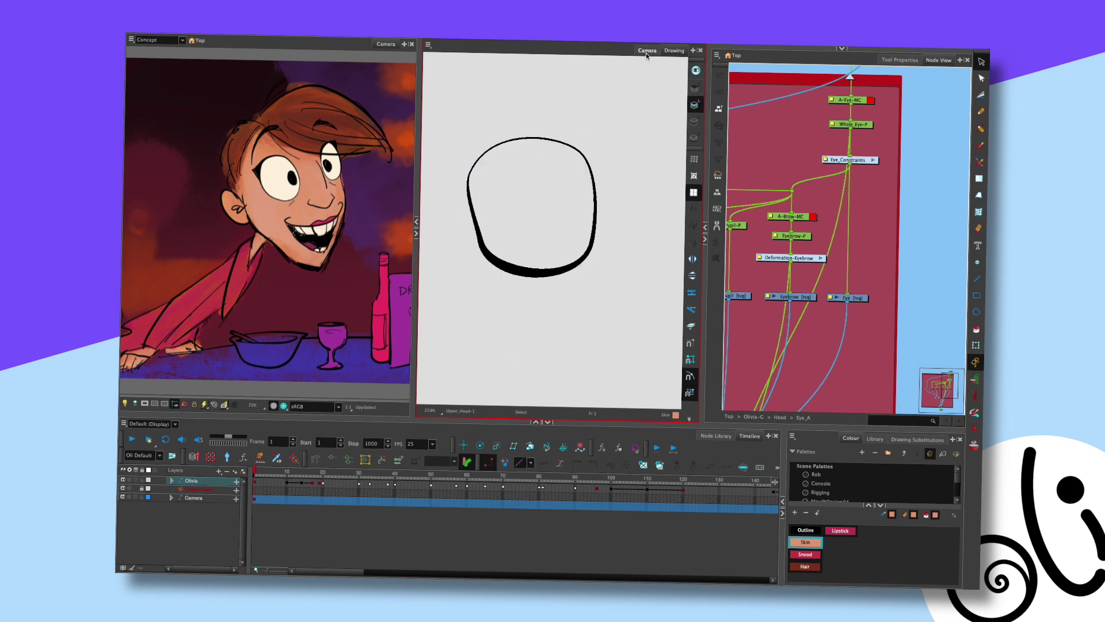
left_click(647, 51)
key("2")
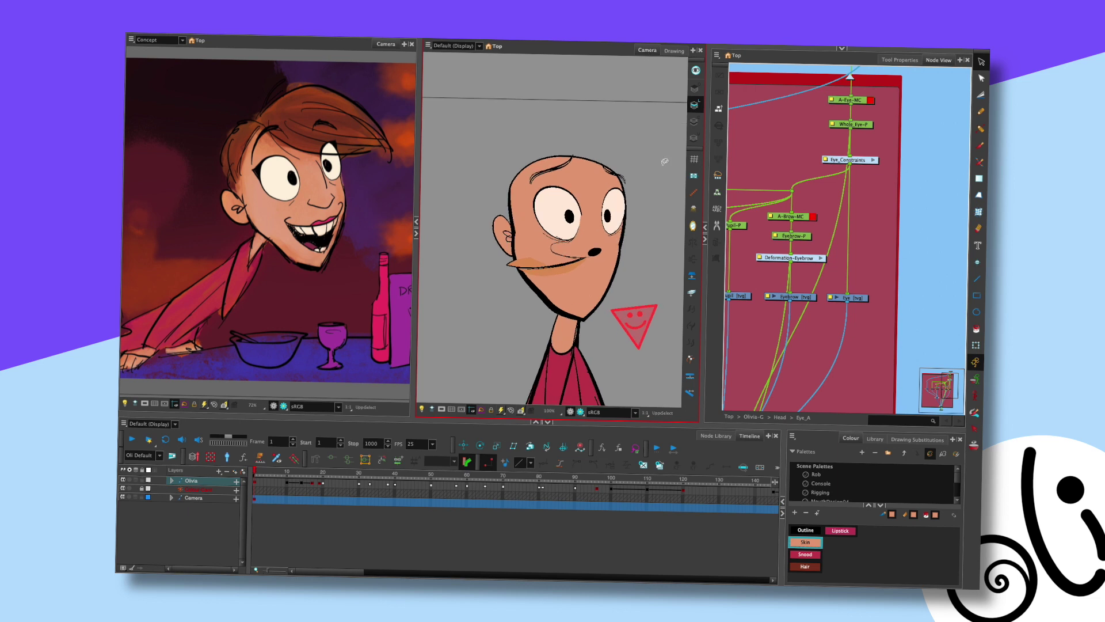
Select the upper head and examine up close how its filled shape meets the jaw, mouth and ear
key("shift+t")
scroll(578, 238, "up", 3)
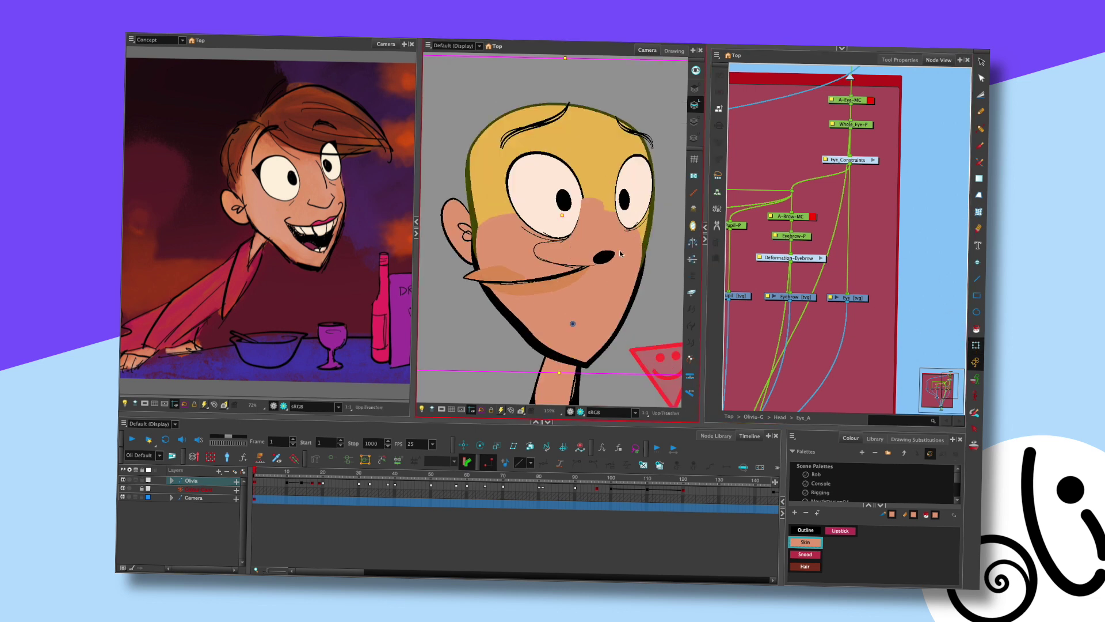
left_click(658, 232)
left_click(651, 228)
key("2")
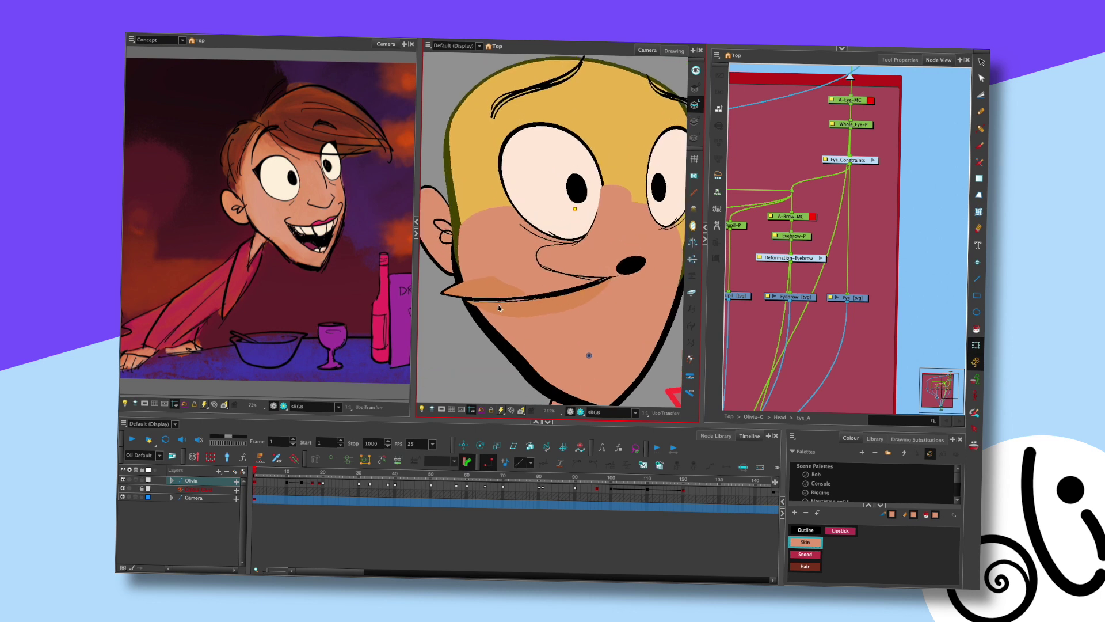
key("d")
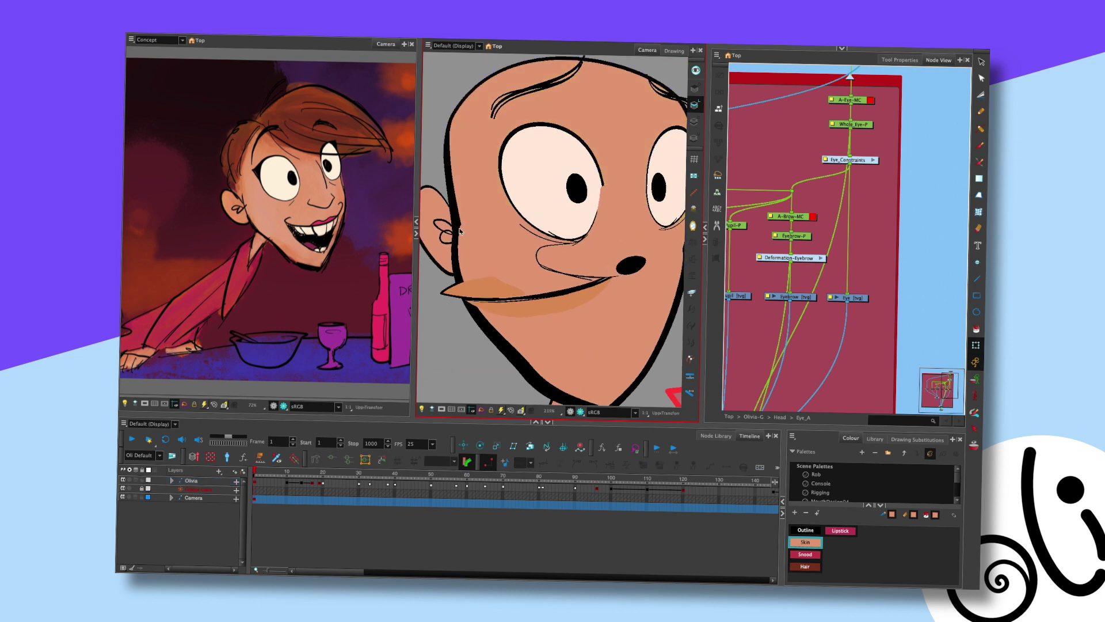
key("d")
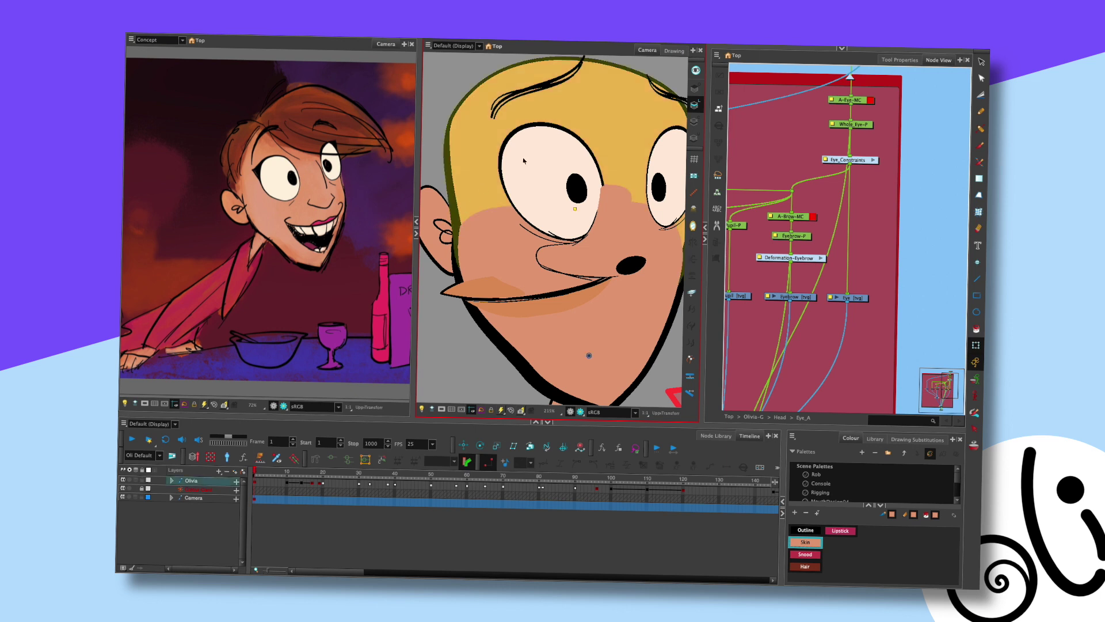
left_click(673, 50)
left_click(647, 50)
Try to shift the jaw downward from the upper head, and undo the move
left_click(508, 258)
left_click_drag(506, 261, 526, 377)
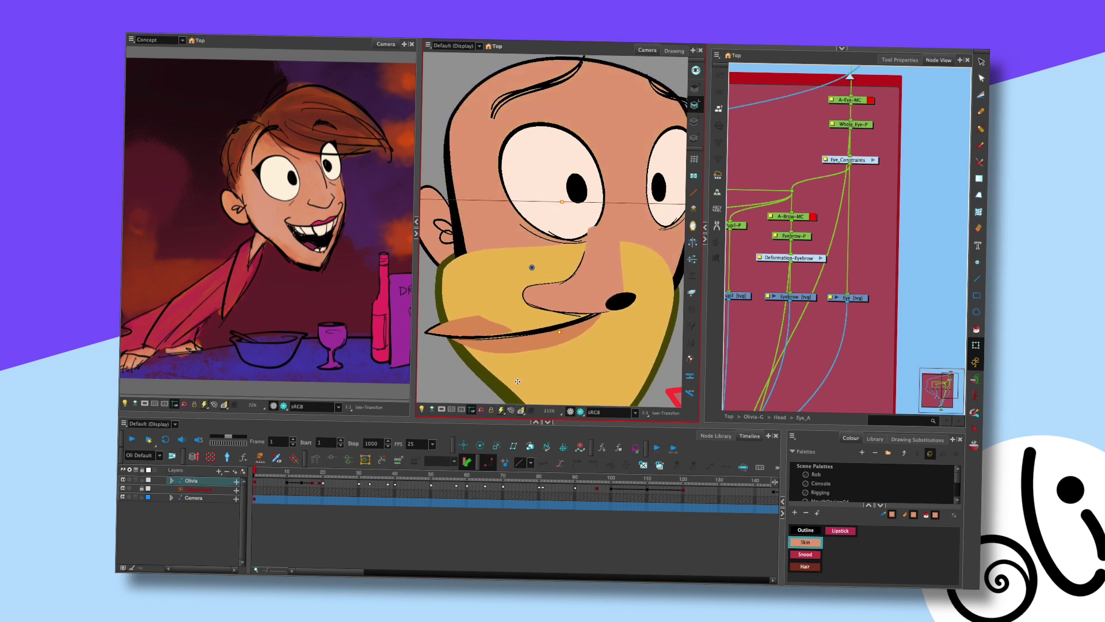
key("ctrl+z")
scroll(570, 268, "down", 2)
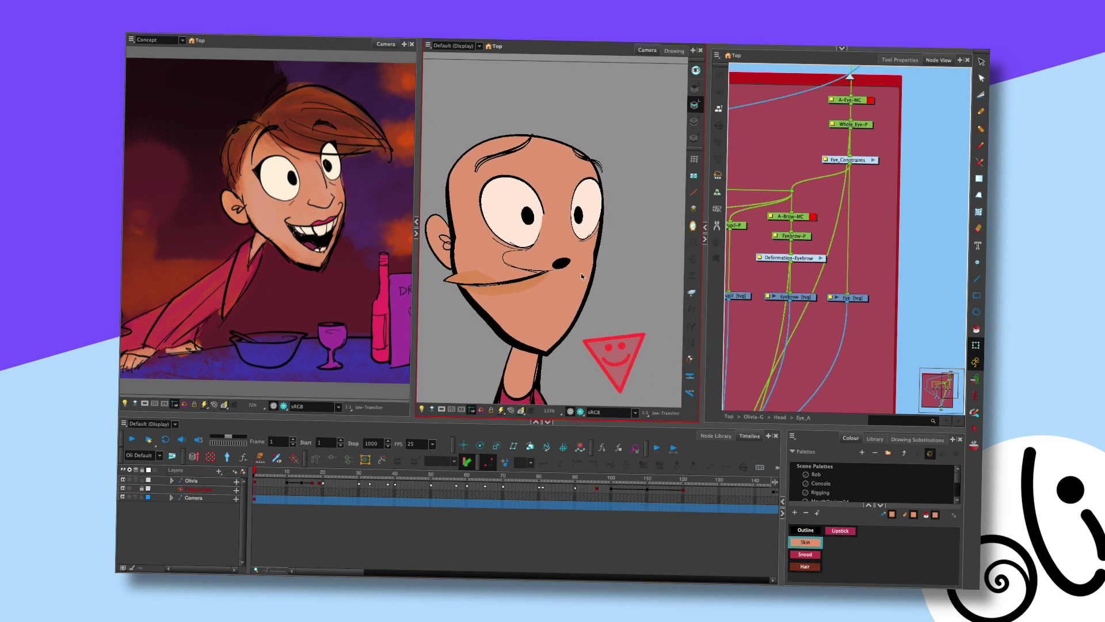
scroll(608, 215, "down", 2)
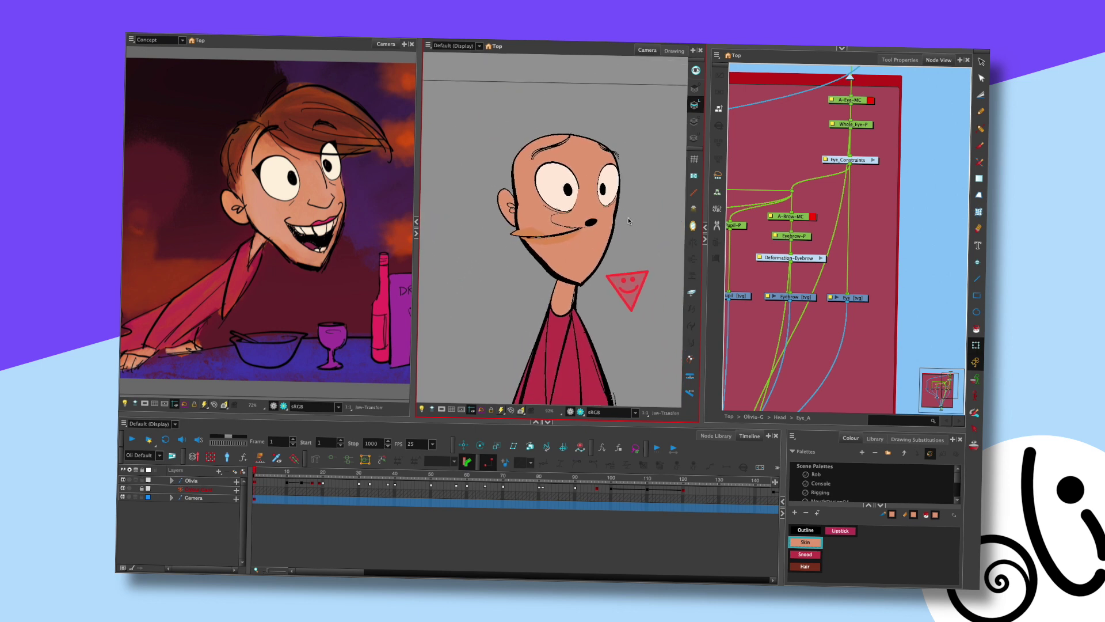
Nudge the larger eye together with its brow slightly left from the parent peg, and save the scene
left_click(567, 182)
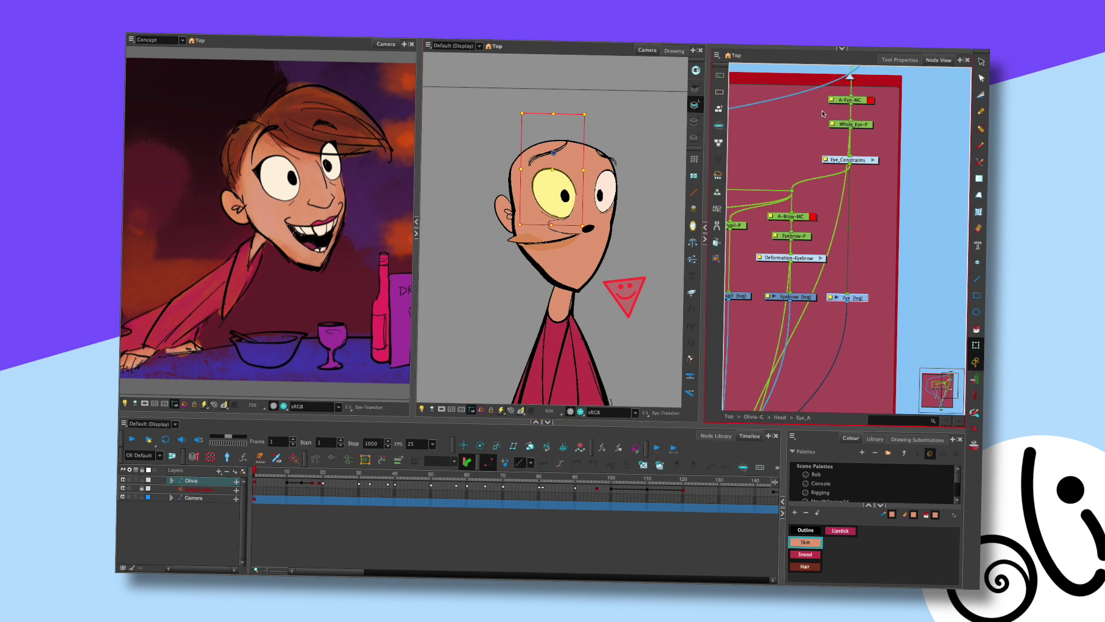
key("b")
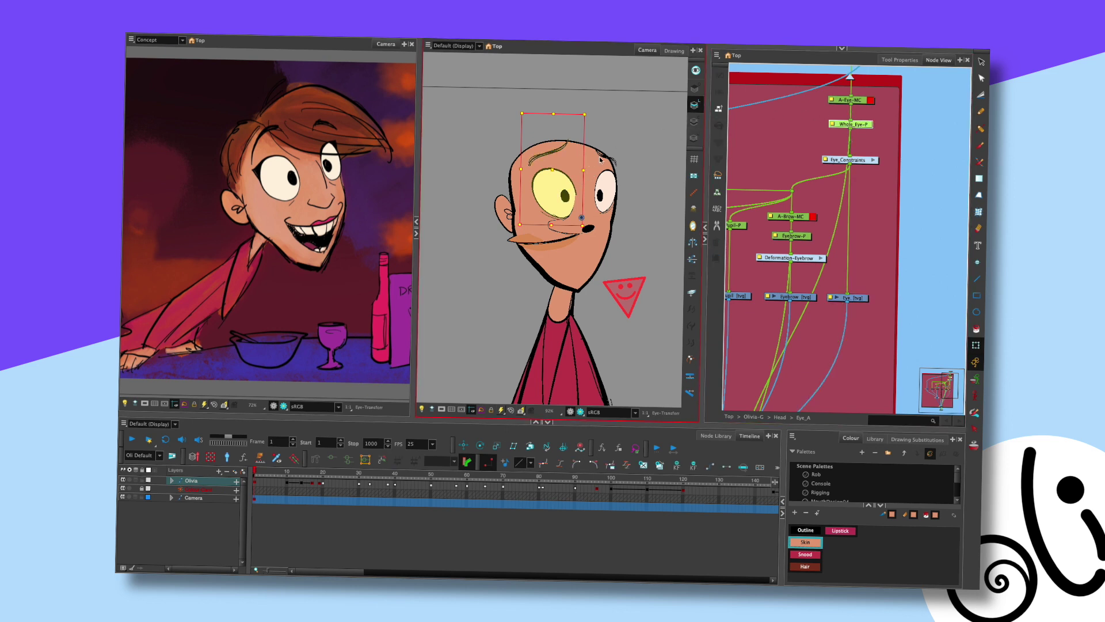
key("Left")
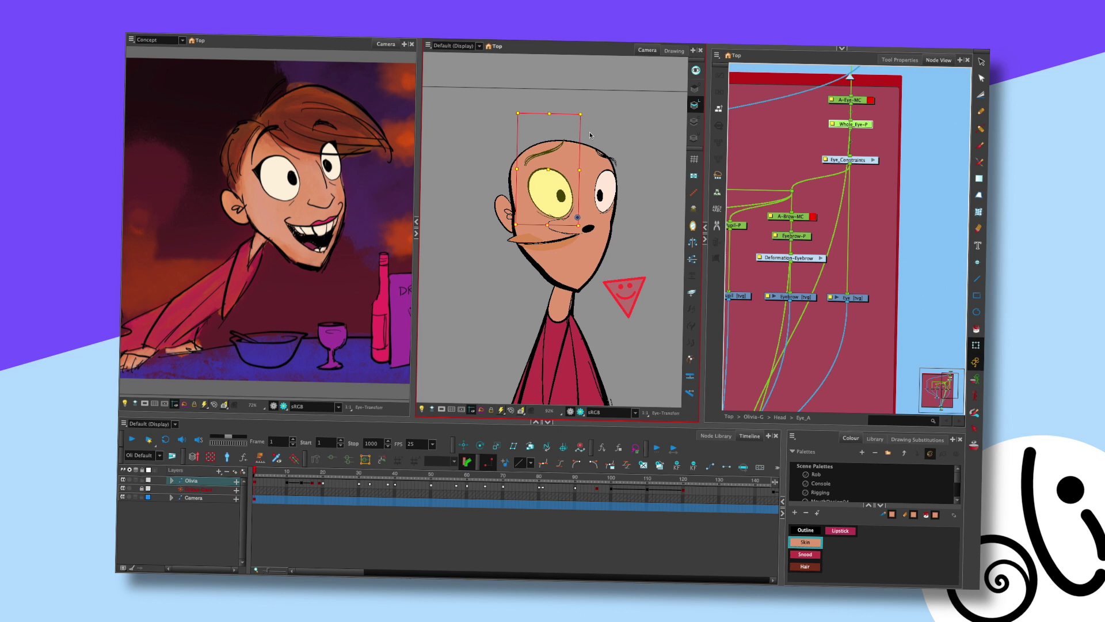
key("Right")
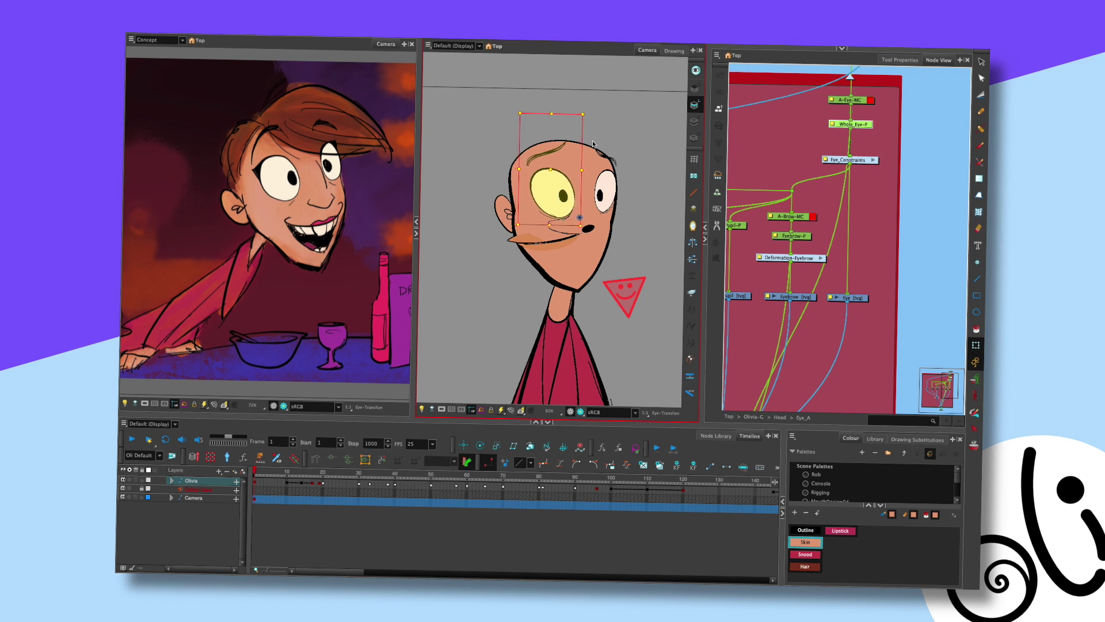
left_click(589, 229)
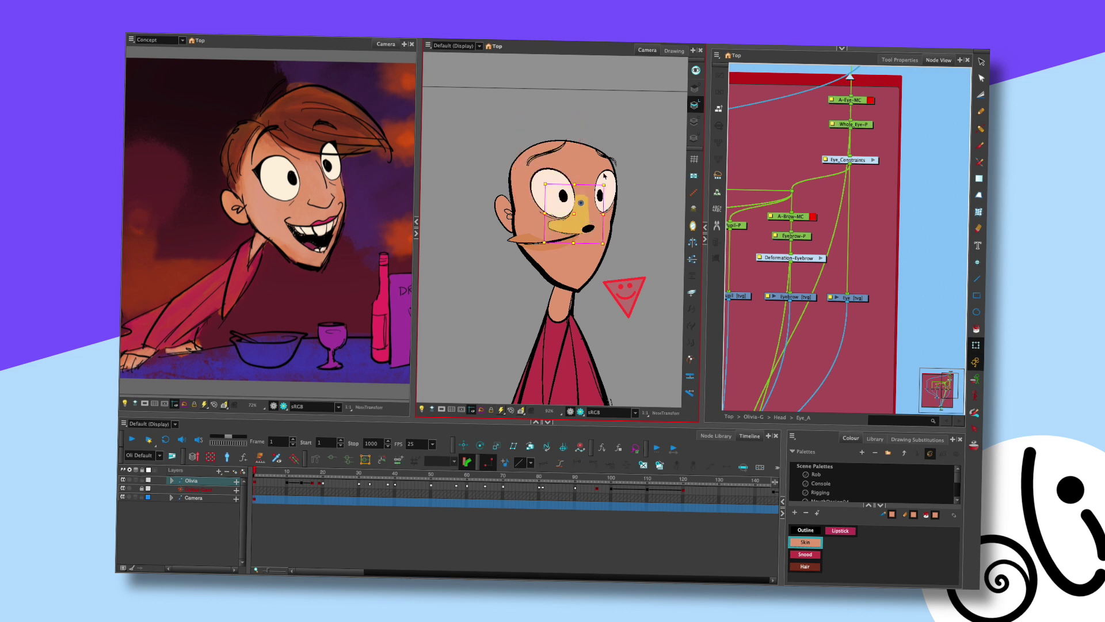
scroll(604, 175, "up", 3)
key("ctrl+s")
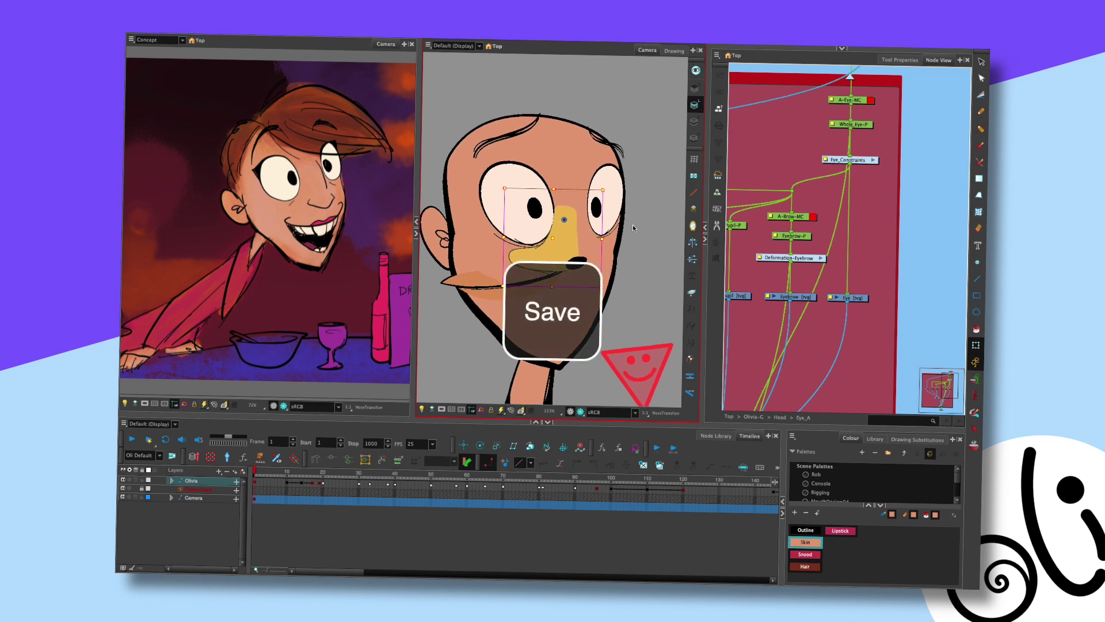
Flip the nose drawing horizontally and reposition it so its tip extends past the far side of the face
left_click(574, 185)
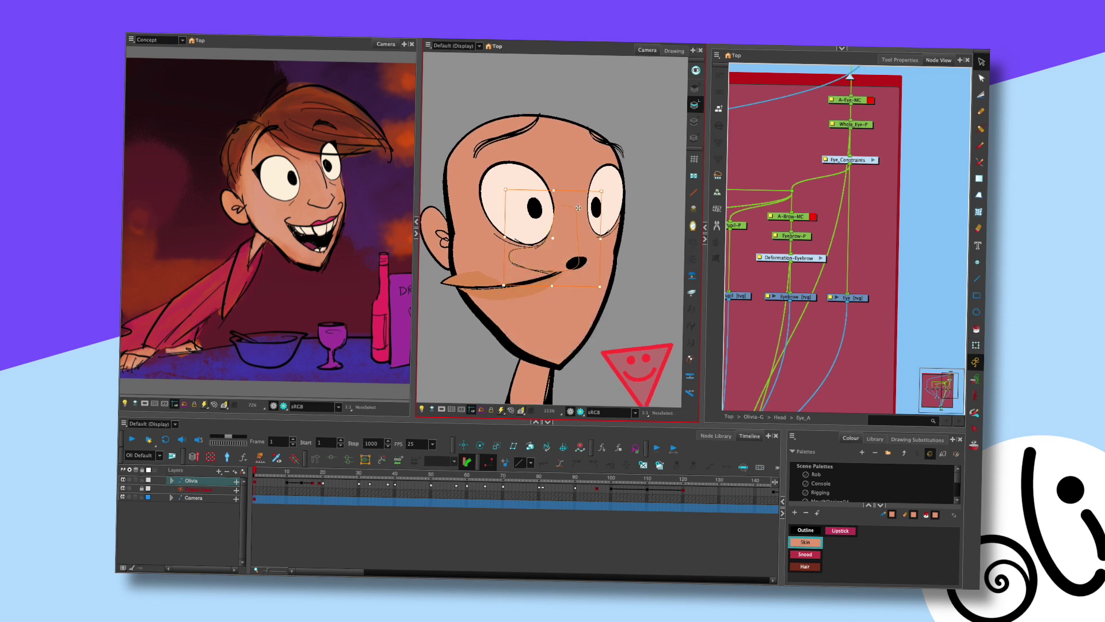
left_click_drag(577, 175, 559, 247)
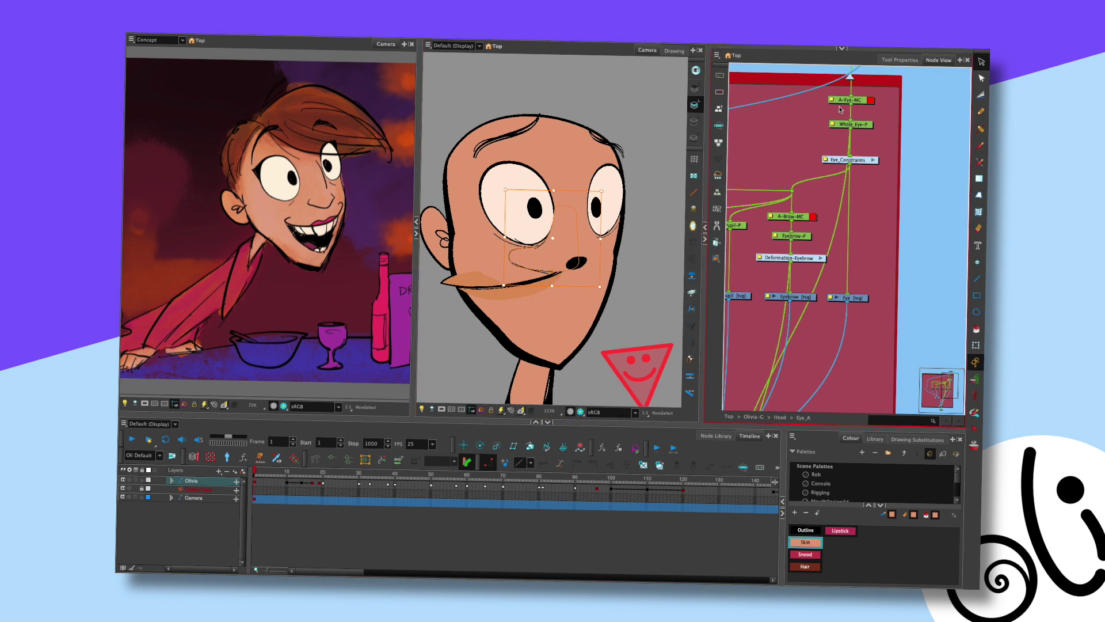
left_click(900, 60)
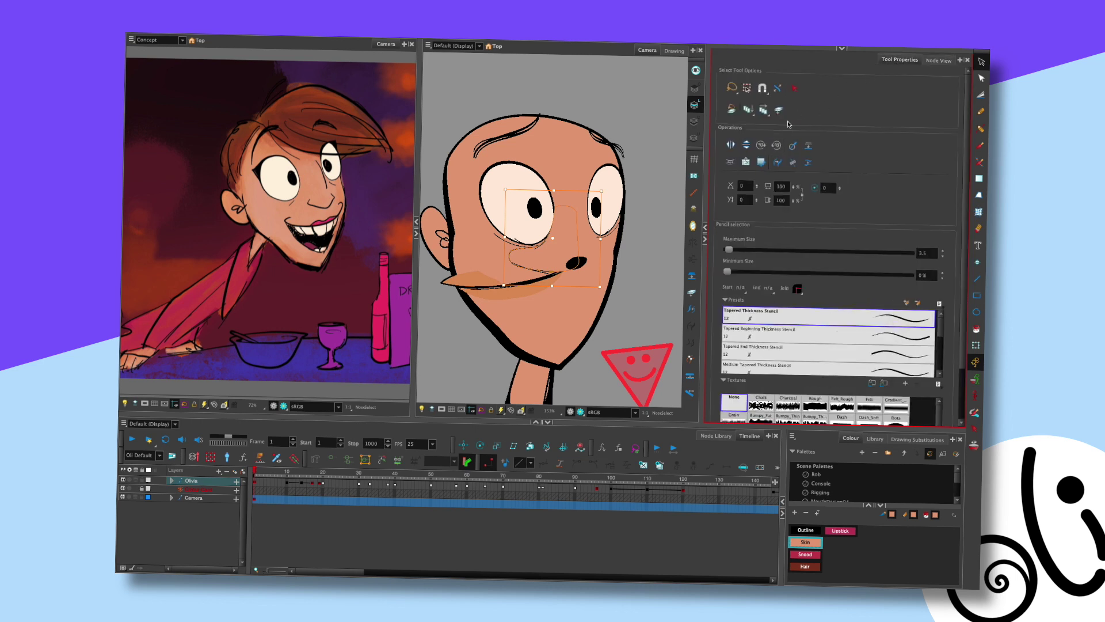
left_click(731, 145)
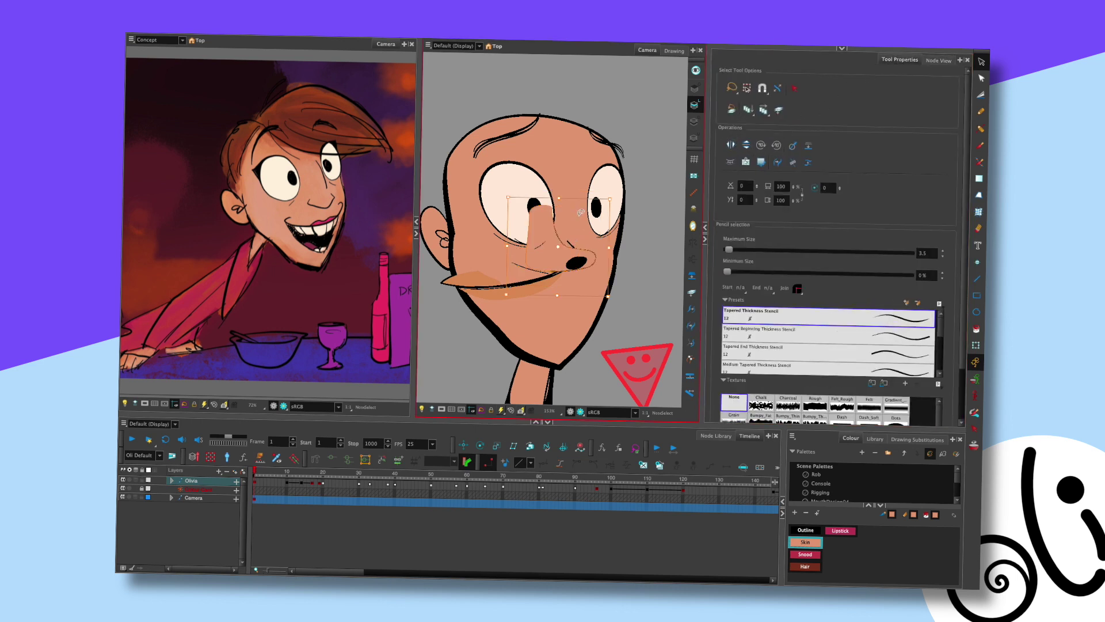
left_click_drag(580, 212, 595, 250)
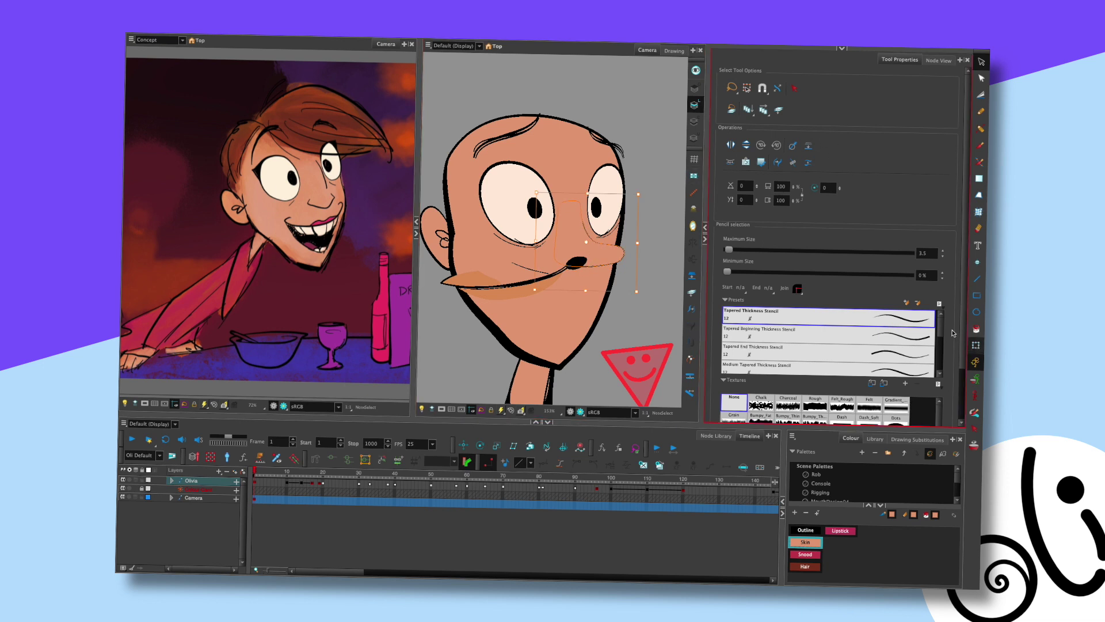
Rename the nostril's drawing node as Base and its peg as Base-P
key("shift+t")
left_click(938, 61)
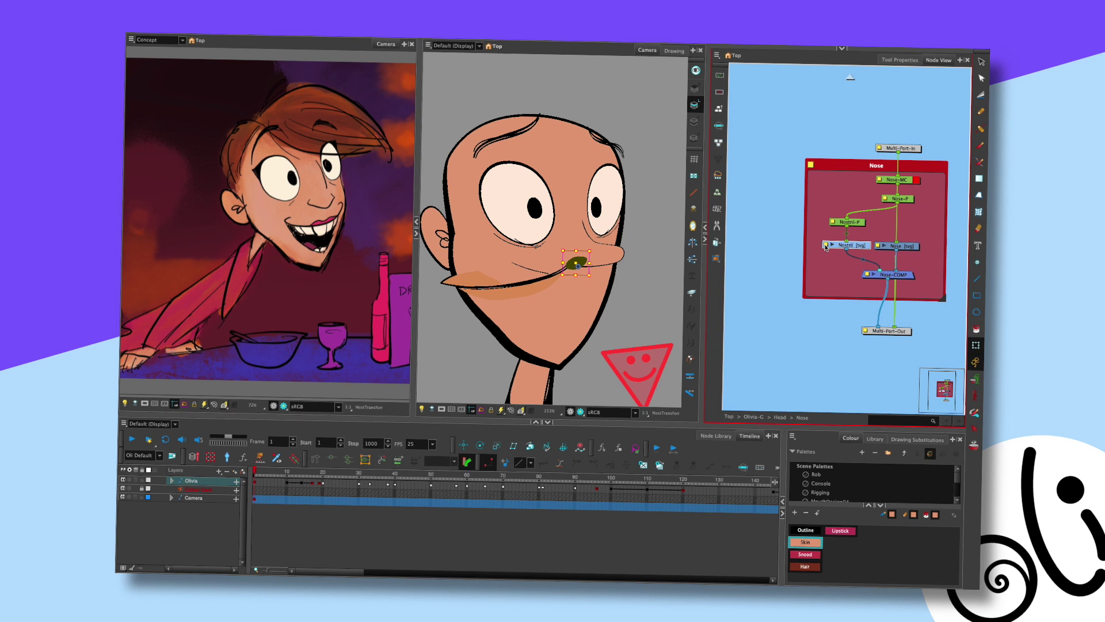
double_click(846, 245)
left_click_drag(440, 217, 617, 165)
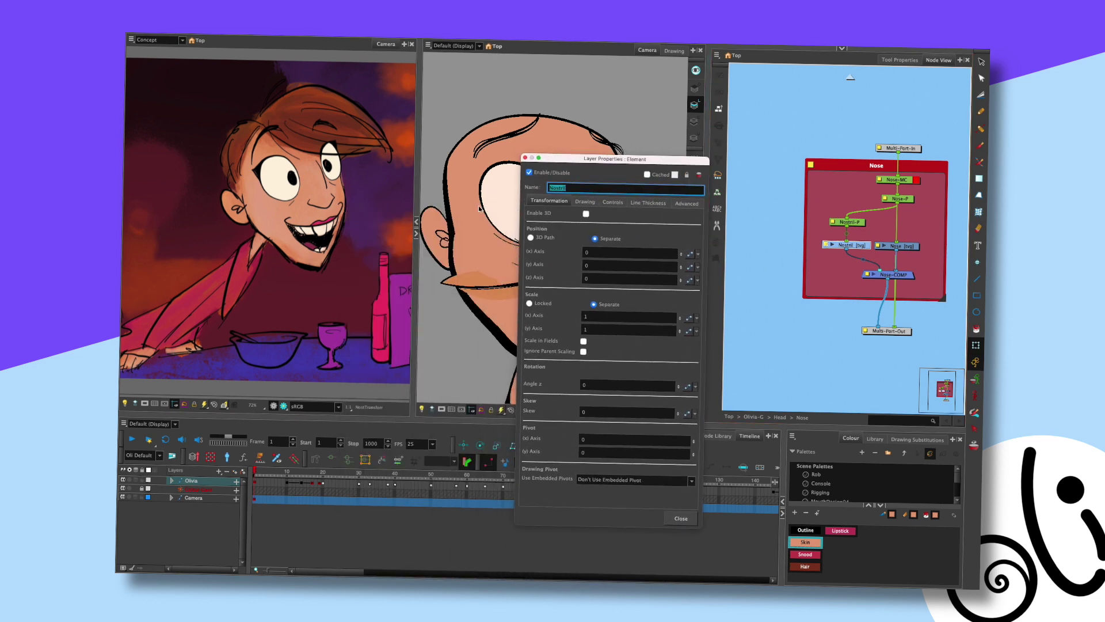
type("Base")
left_click(681, 518)
double_click(836, 221)
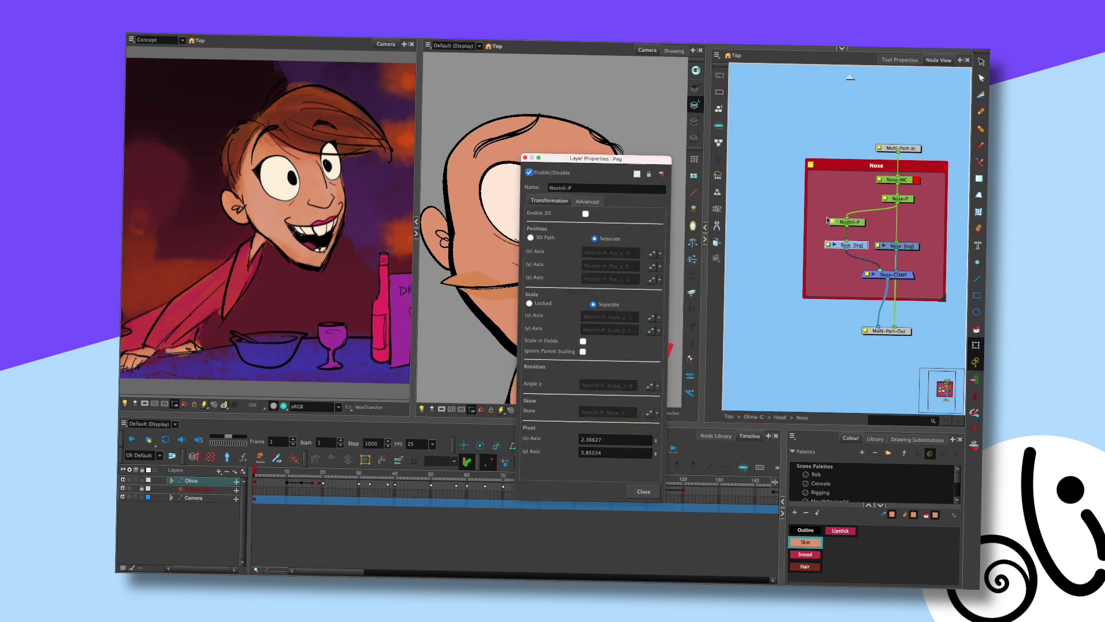
triple_click(586, 183)
type("Base")
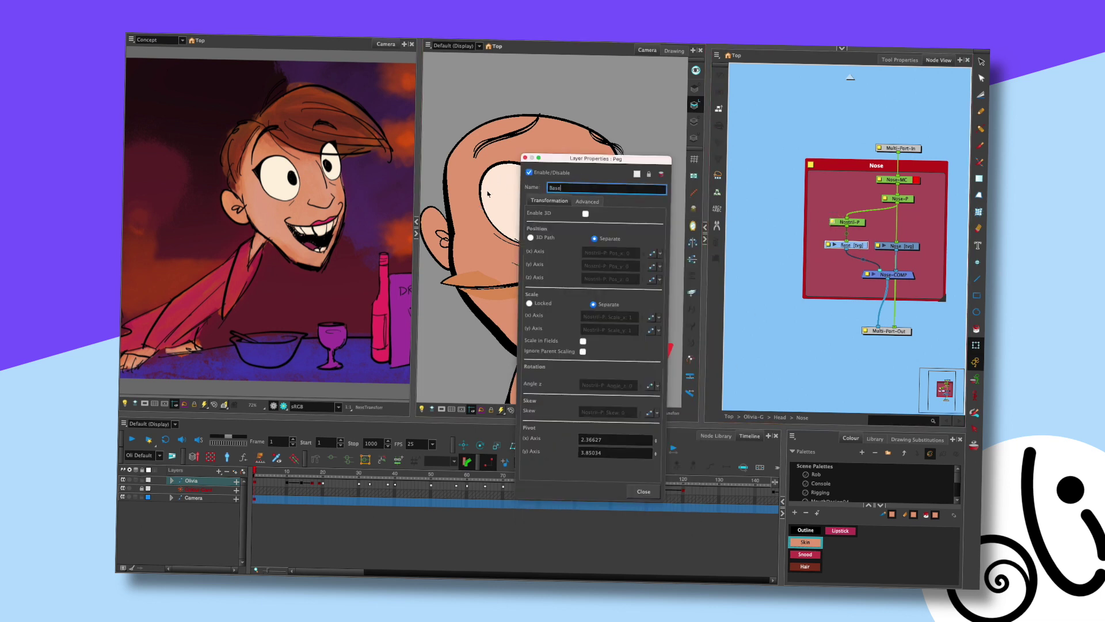
type("-P")
left_click(644, 491)
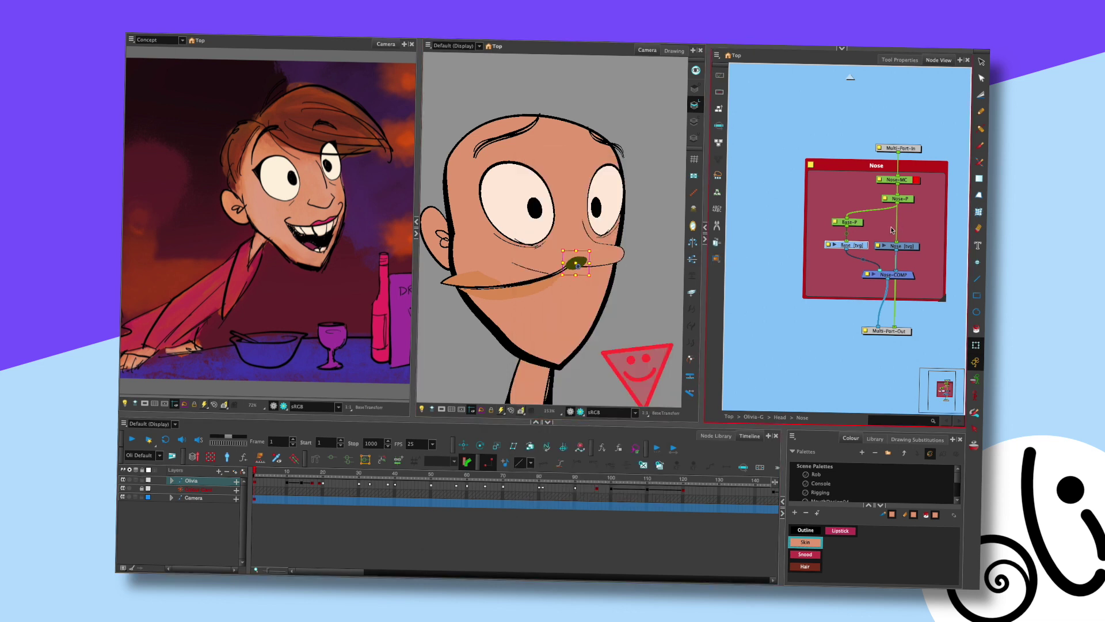
Rename the nose's drawing node as Long and its peg as Long-P
double_click(880, 247)
triple_click(567, 188)
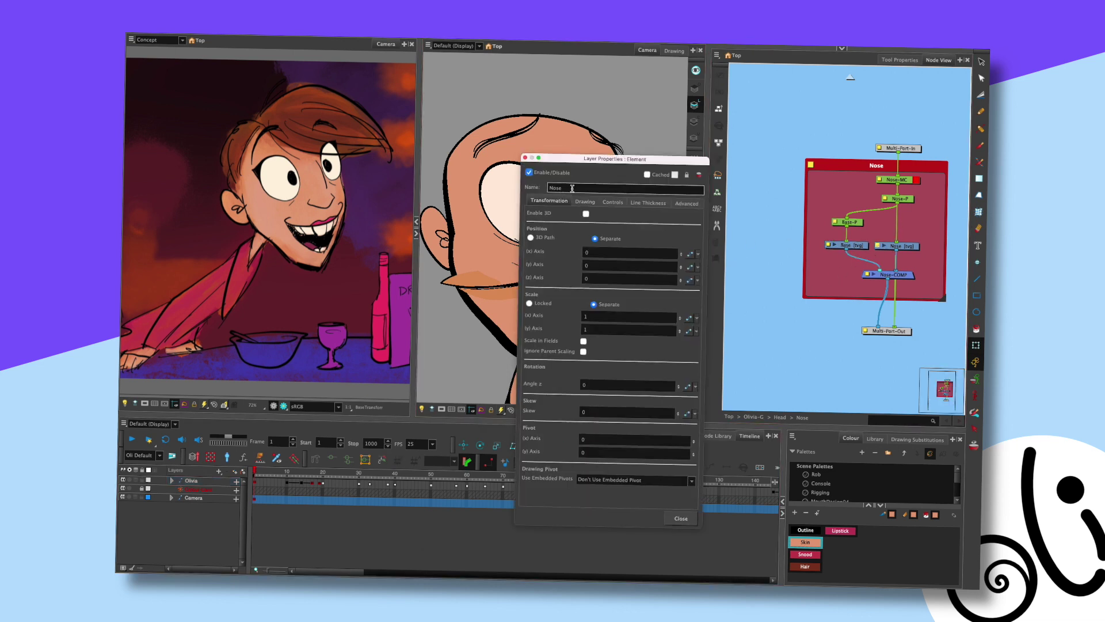
type("Long")
left_click(681, 518)
double_click(885, 200)
double_click(555, 187)
type("Long")
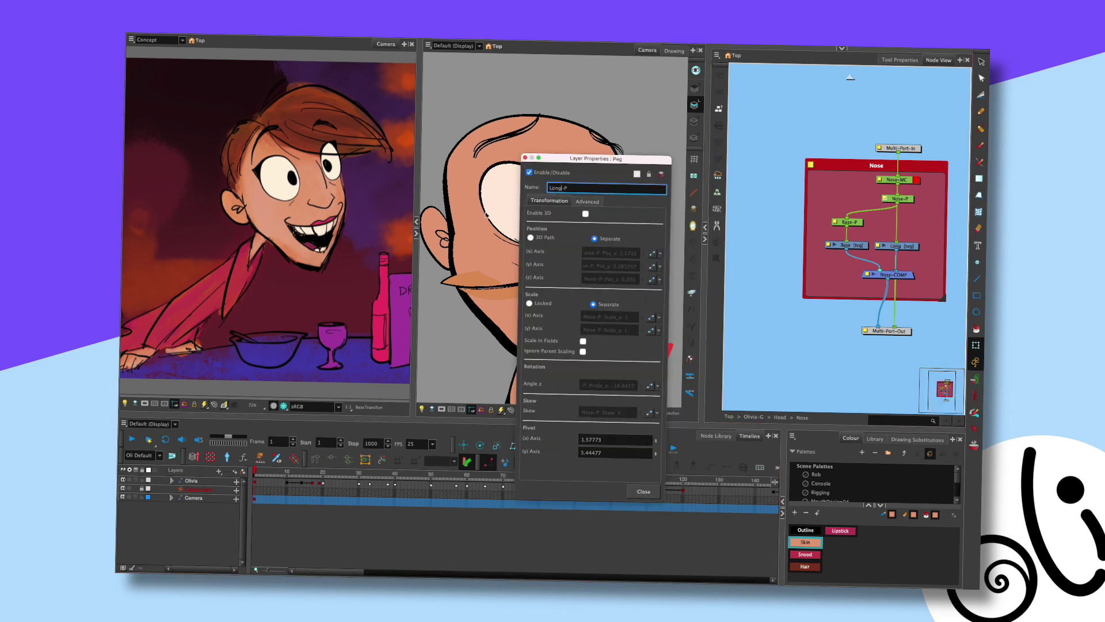
left_click(643, 491)
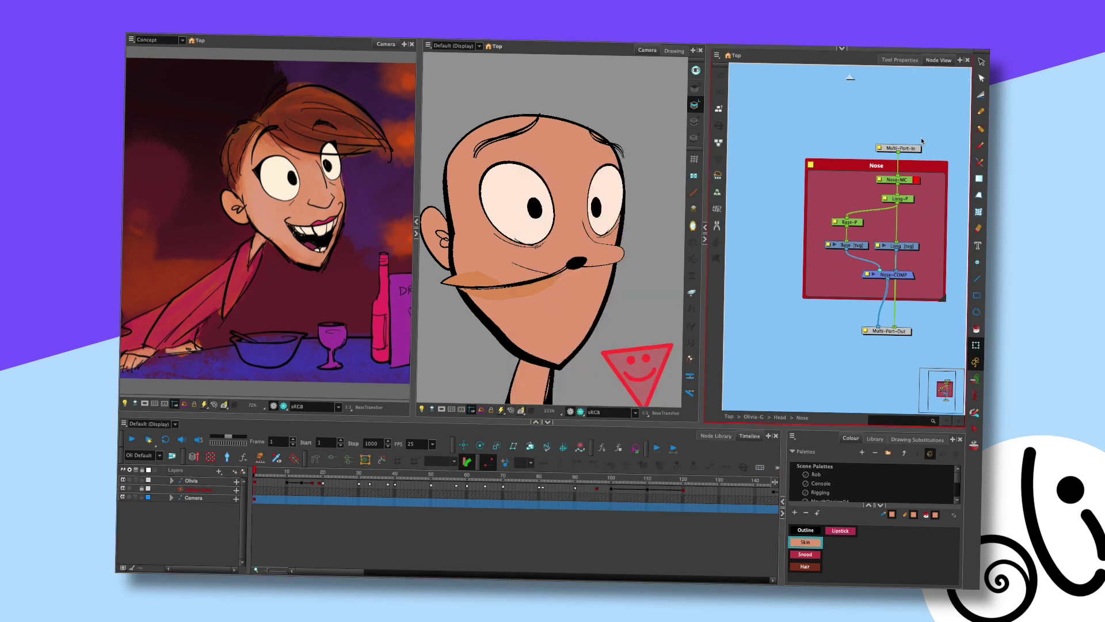
Delete the protruding tip's contour points from the long nose and pull the remaining curve into a short, rounded end
left_click(904, 274)
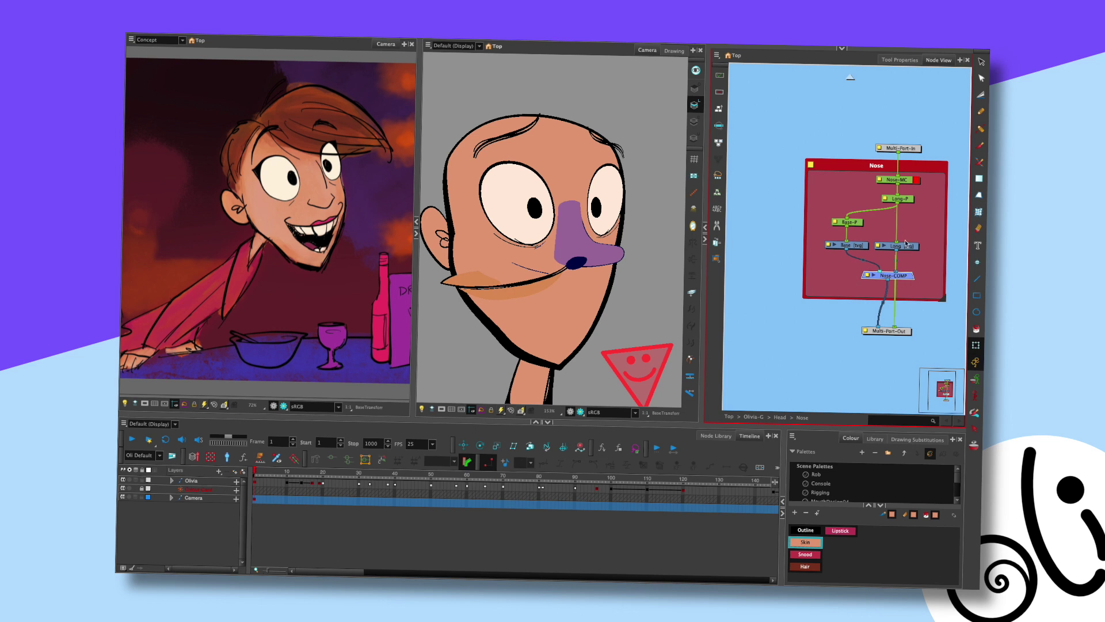
left_click(606, 241)
key("alt+q")
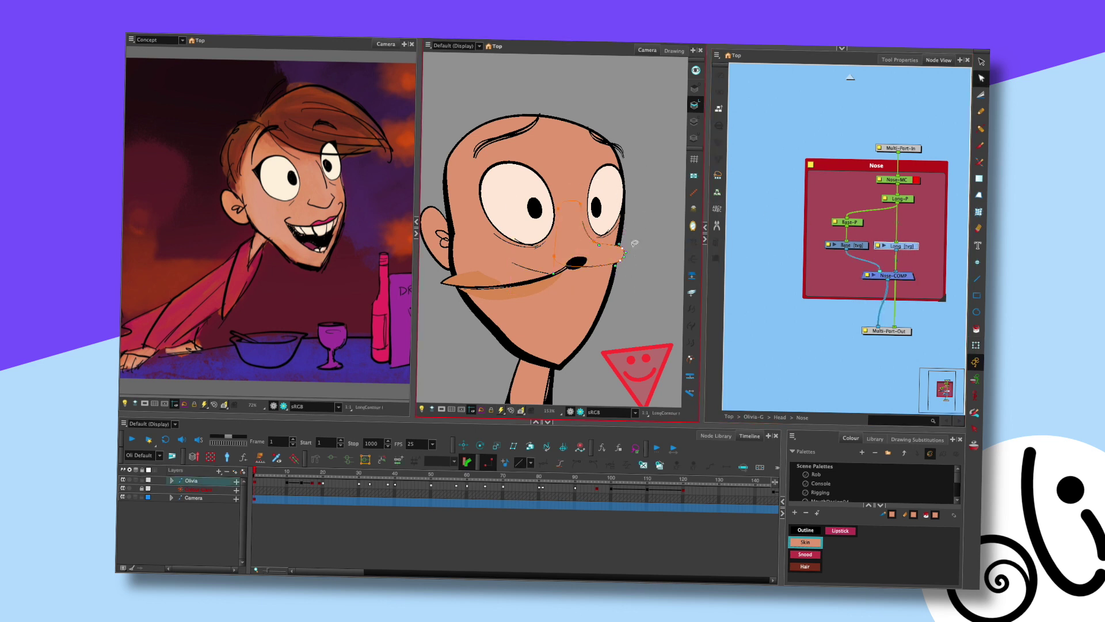
key("Delete")
left_click(555, 257)
left_click_drag(556, 259, 591, 241)
scroll(599, 213, "up", 4)
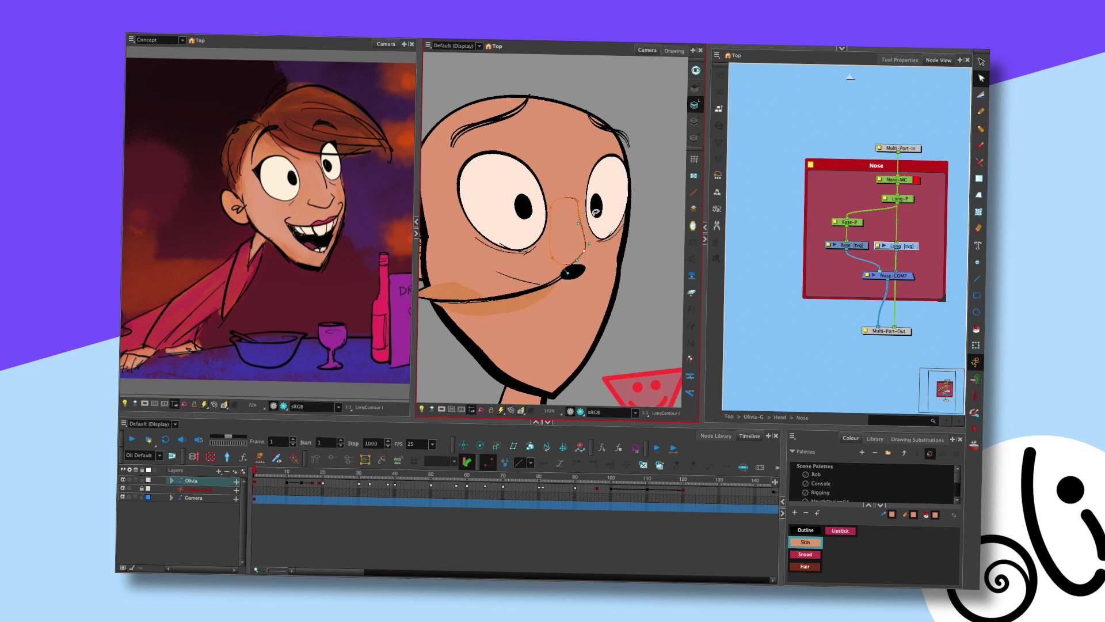
left_click(571, 228)
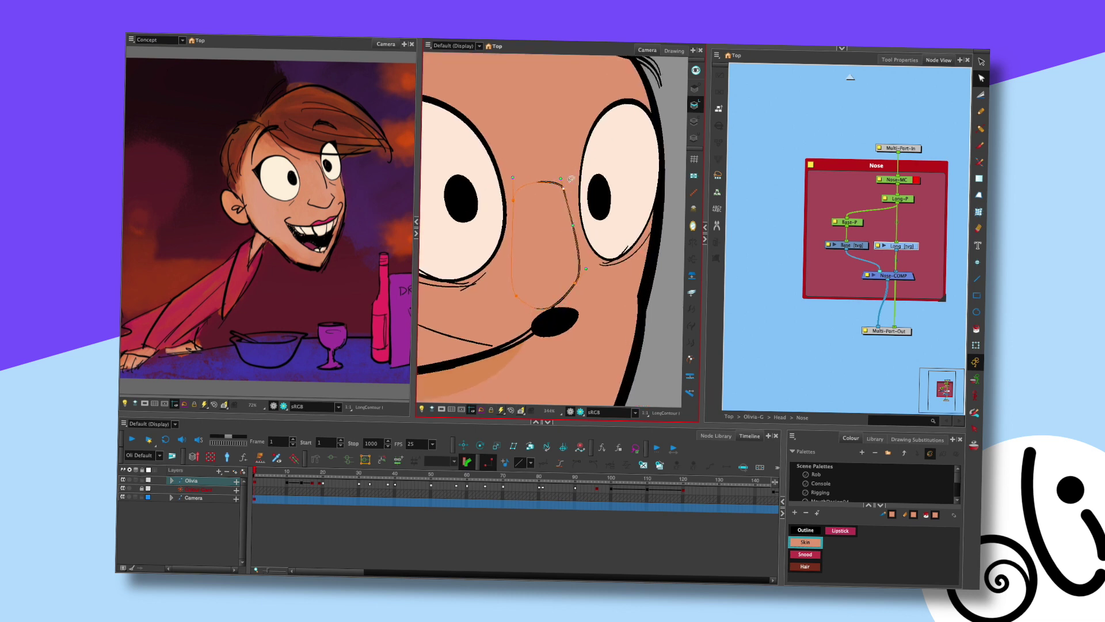
scroll(584, 218, "up", 1)
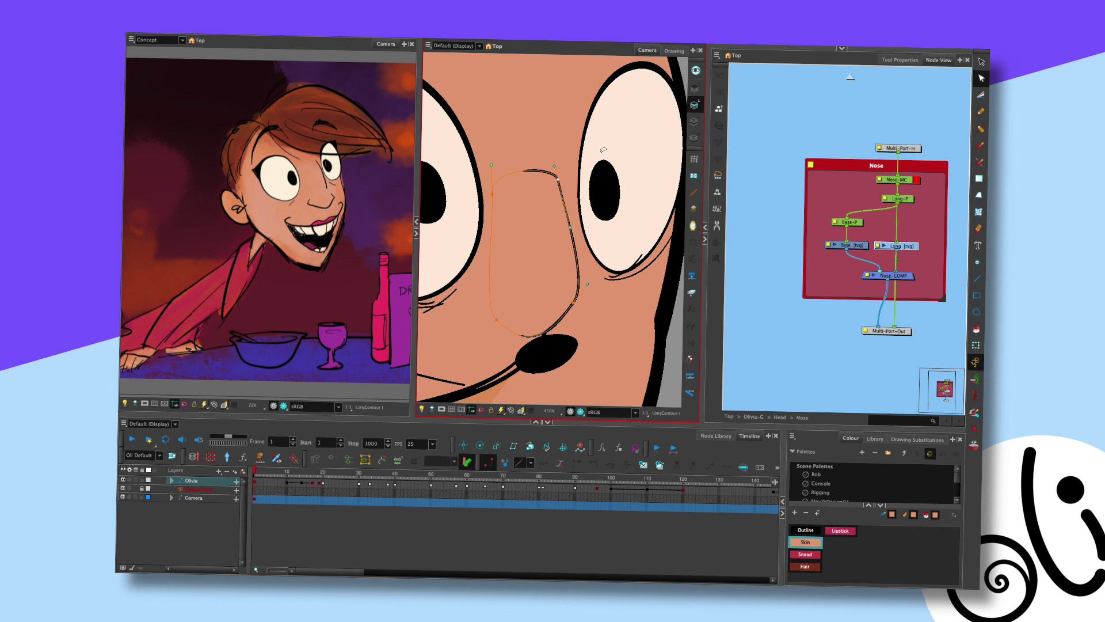
Remove the extra pencil thickness points along the nose outline and taper the line so only the bridge stroke shows
key("alt+shift+q")
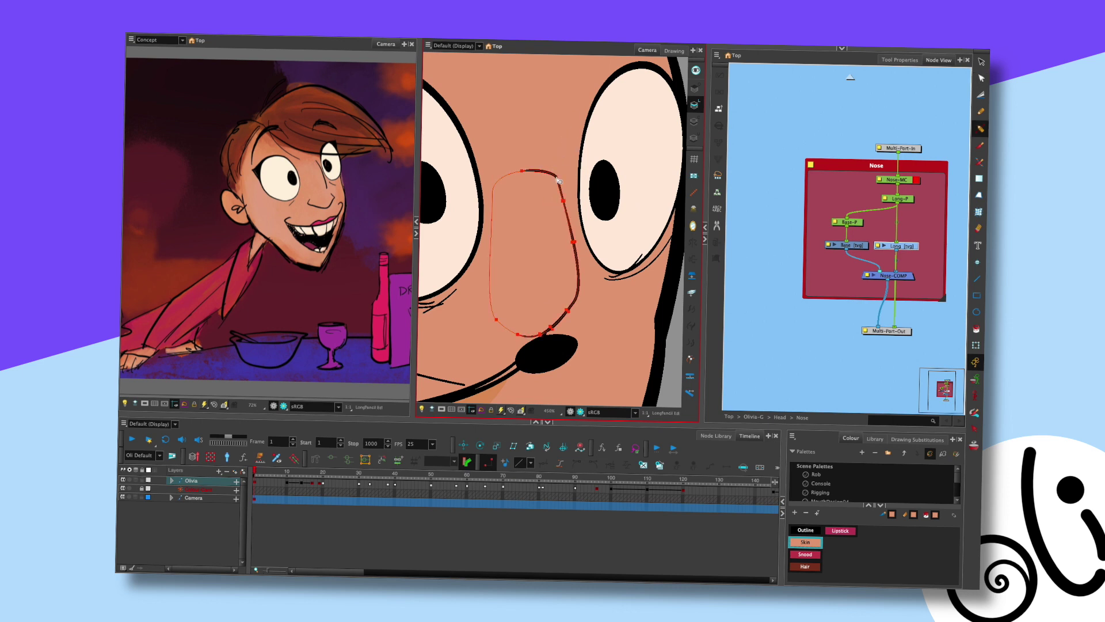
left_click_drag(579, 217, 580, 215)
left_click_drag(578, 307, 544, 337)
left_click(577, 289)
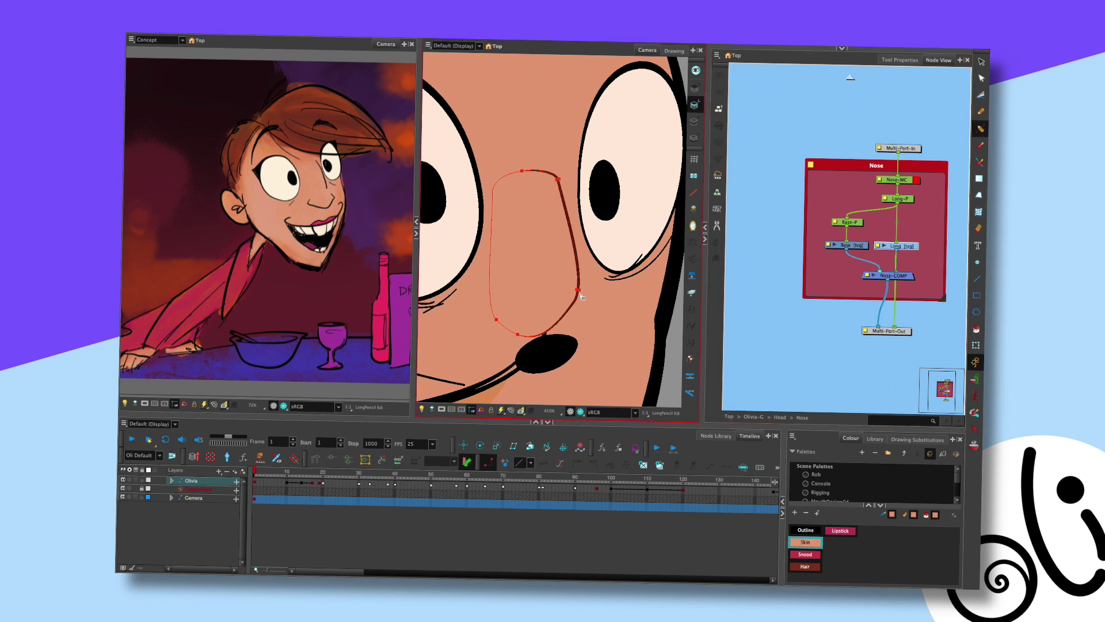
left_click_drag(581, 294, 584, 263)
left_click(559, 181)
left_click_drag(557, 182, 558, 190)
key("Escape")
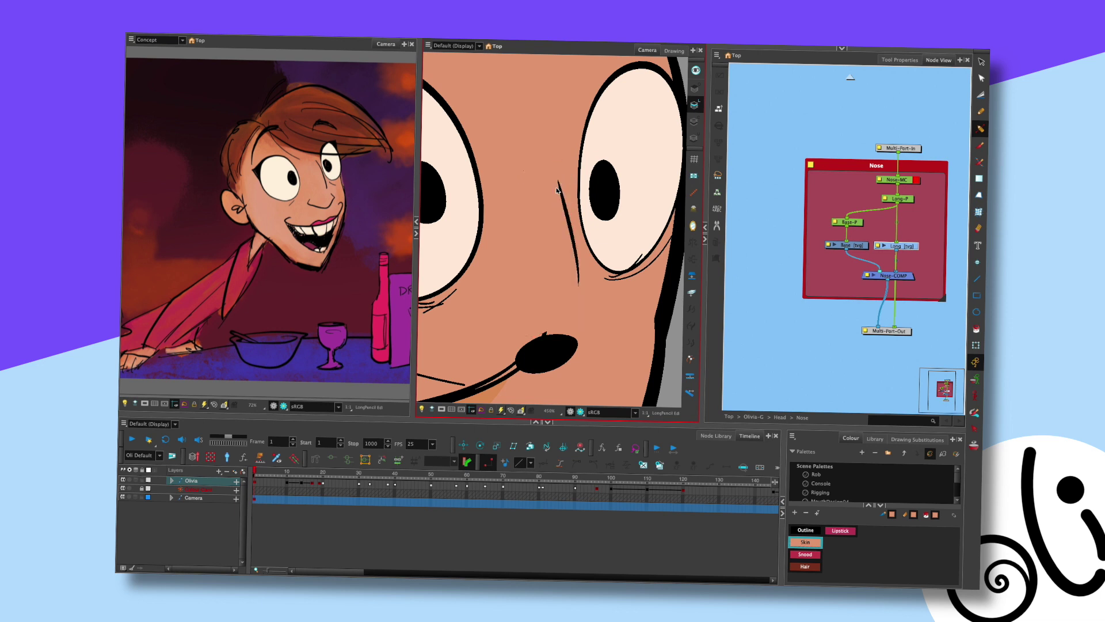
Refine the pencil thickness at the upper end of the bridge stroke and delete the leftover point above it
left_click(558, 187)
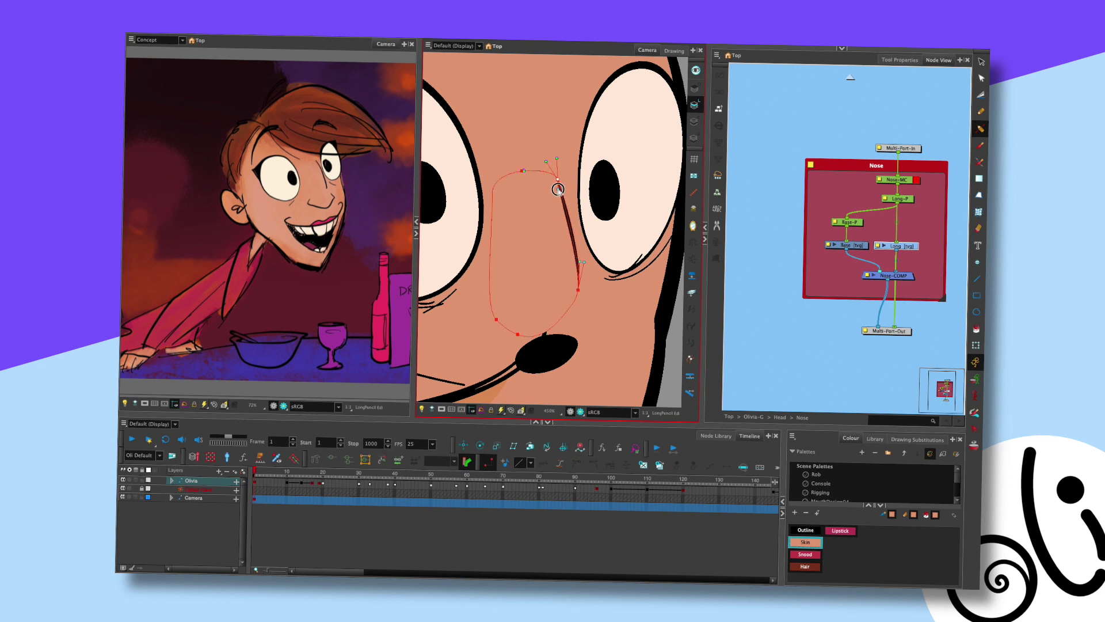
mouse_move(567, 166)
left_mouse_down()
mouse_move(525, 148)
mouse_move(486, 247)
mouse_move(526, 345)
mouse_move(569, 272)
left_mouse_up()
left_click(568, 258)
left_click(522, 171)
key("Delete")
left_click(570, 188)
Adjust the nose contour along the bridge so its stroke bows slightly outward towards the far eye
key("alt+s")
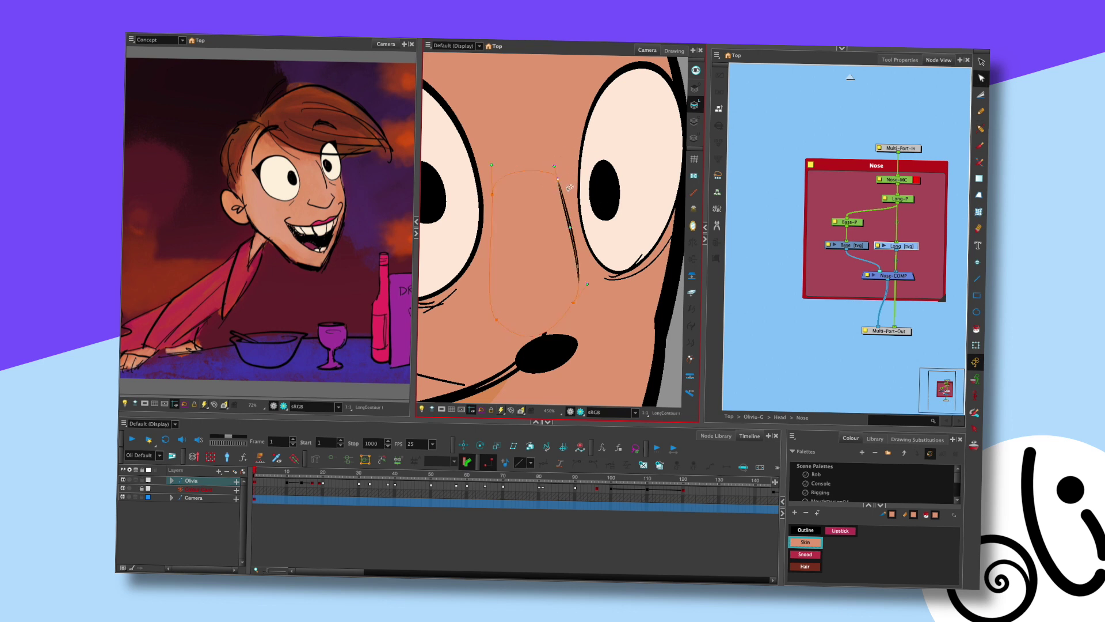
left_click_drag(568, 205, 567, 194)
scroll(570, 193, "up", 3)
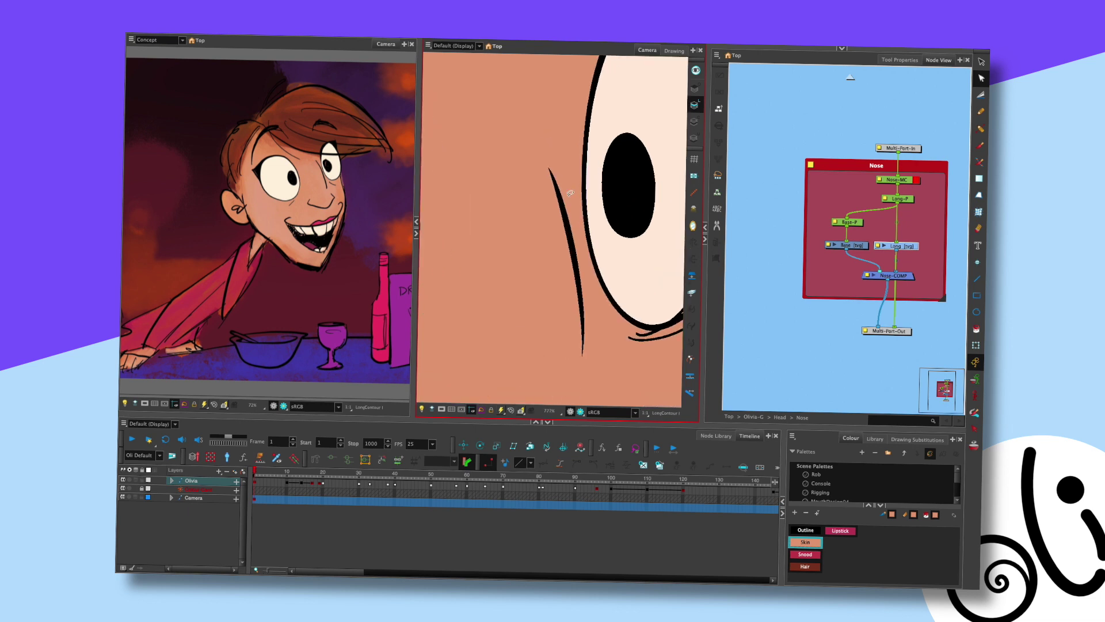
scroll(571, 193, "down", 2)
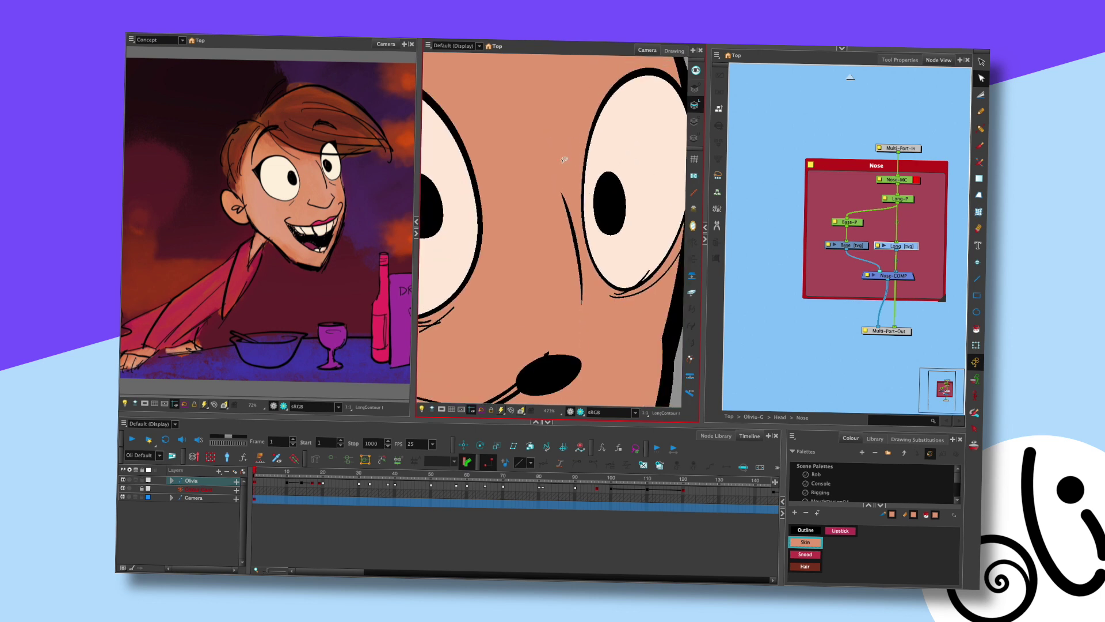
left_click(571, 192)
left_click_drag(570, 202, 573, 204)
left_click(579, 320)
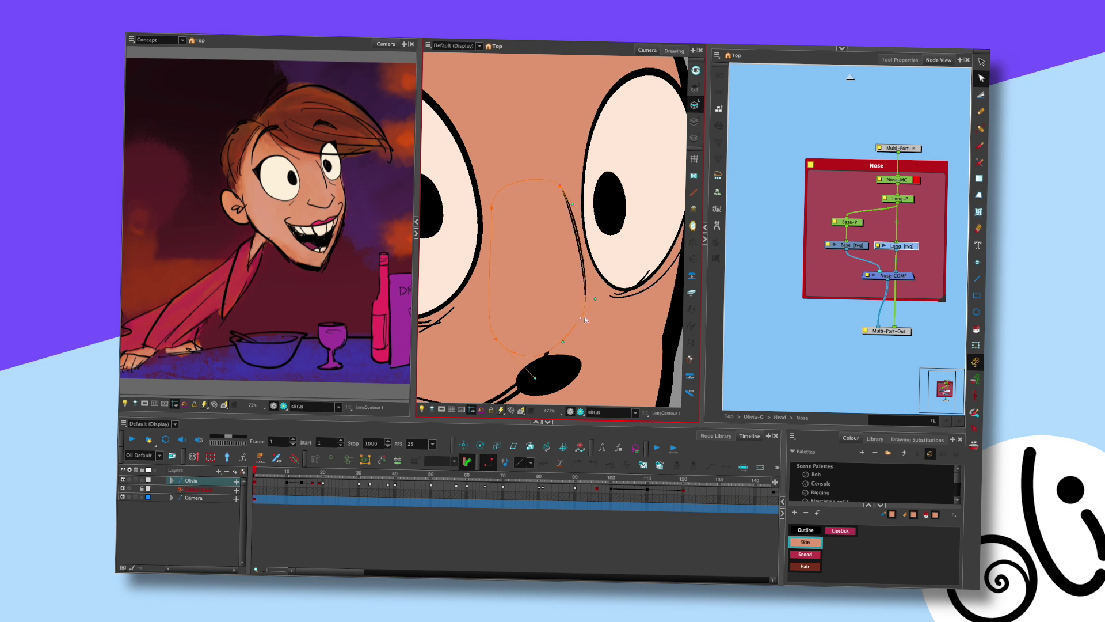
Adjust the long nose's lower contour to widen its rounded end and refine the side nearest the large eye
left_click_drag(535, 378, 529, 357)
left_click(496, 339)
scroll(515, 312, "up", 2)
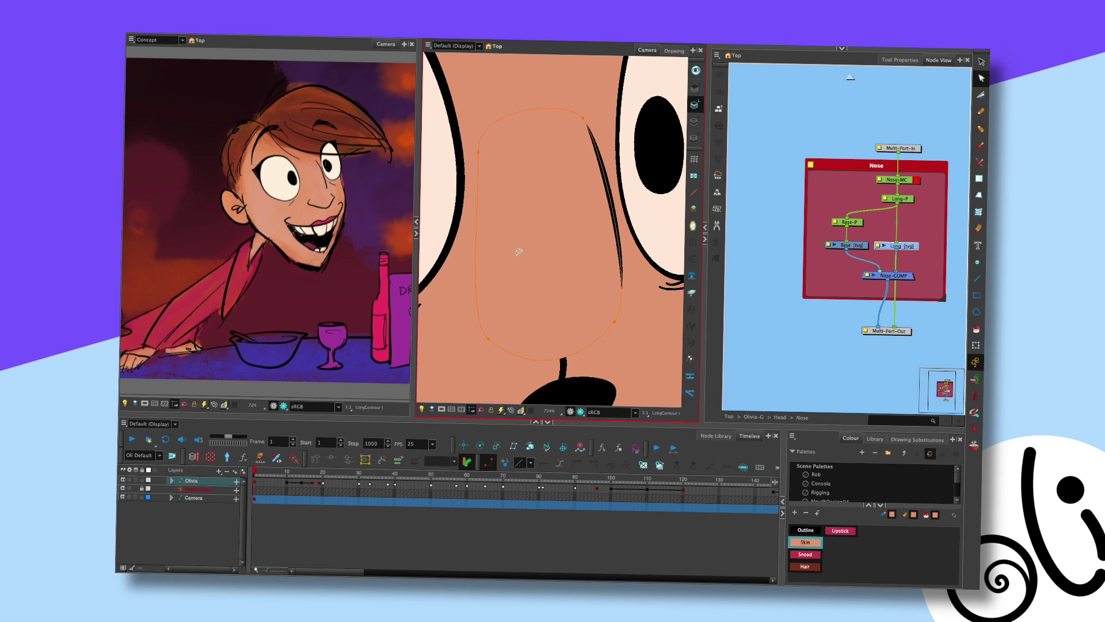
scroll(550, 253, "down", 1)
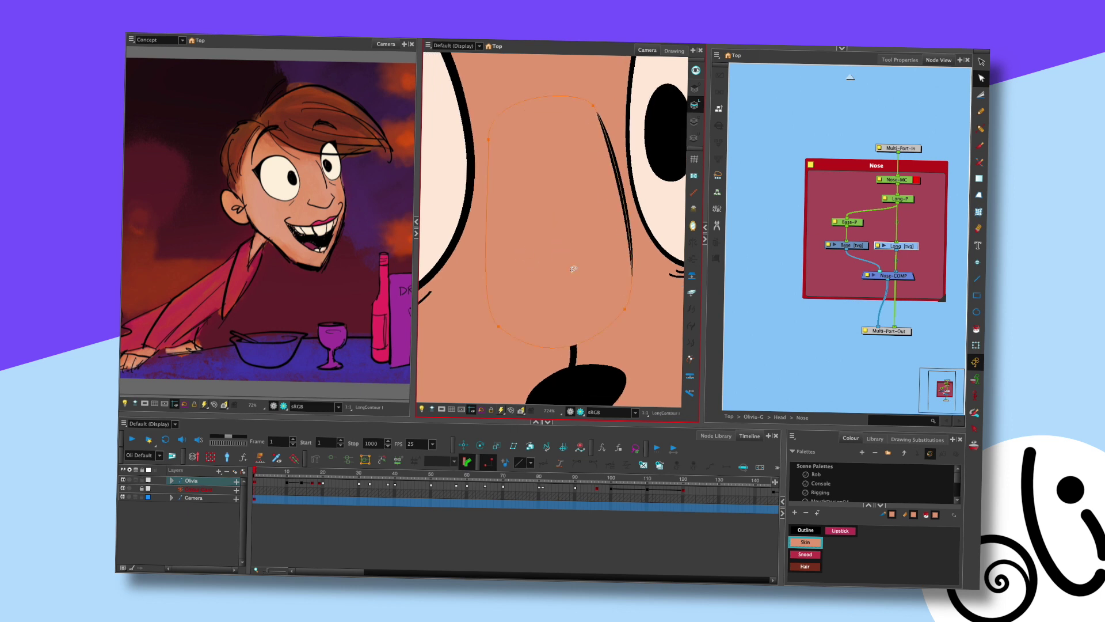
scroll(573, 268, "down", 1)
left_click(514, 222)
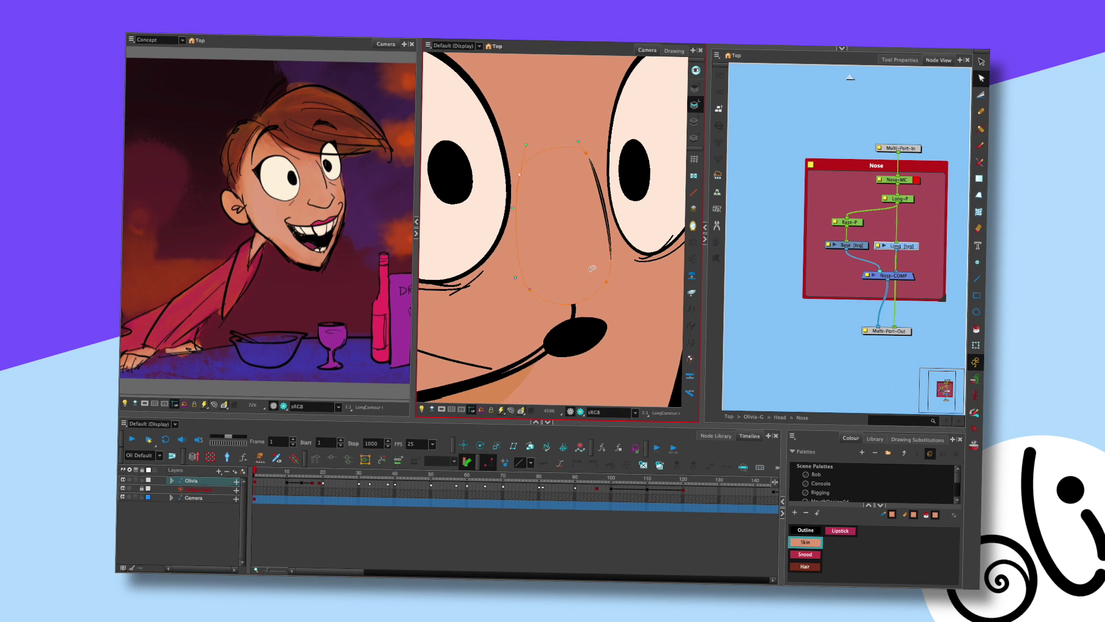
scroll(593, 268, "down", 2)
left_click(596, 277)
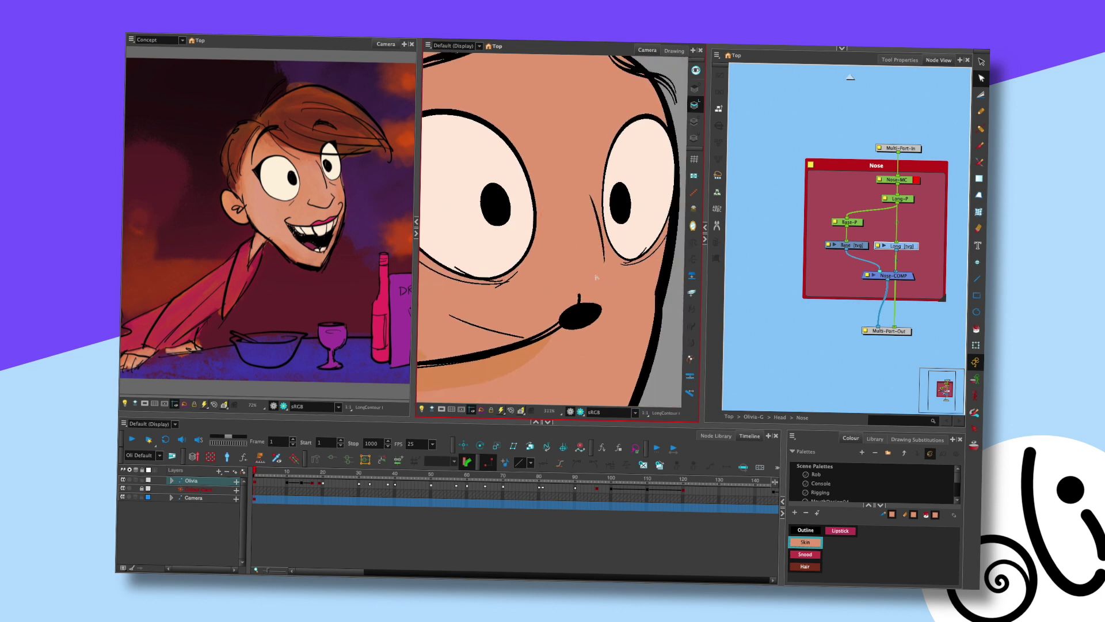
Delete the black tip from the Base nose drawing
left_click(975, 345)
left_click(858, 245)
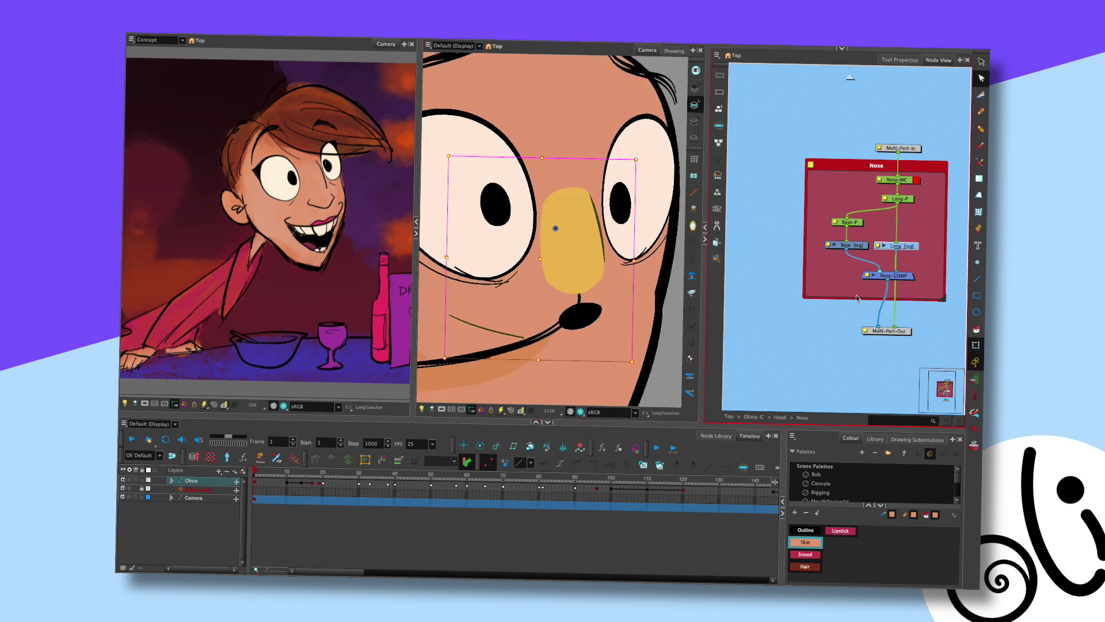
left_click(580, 315)
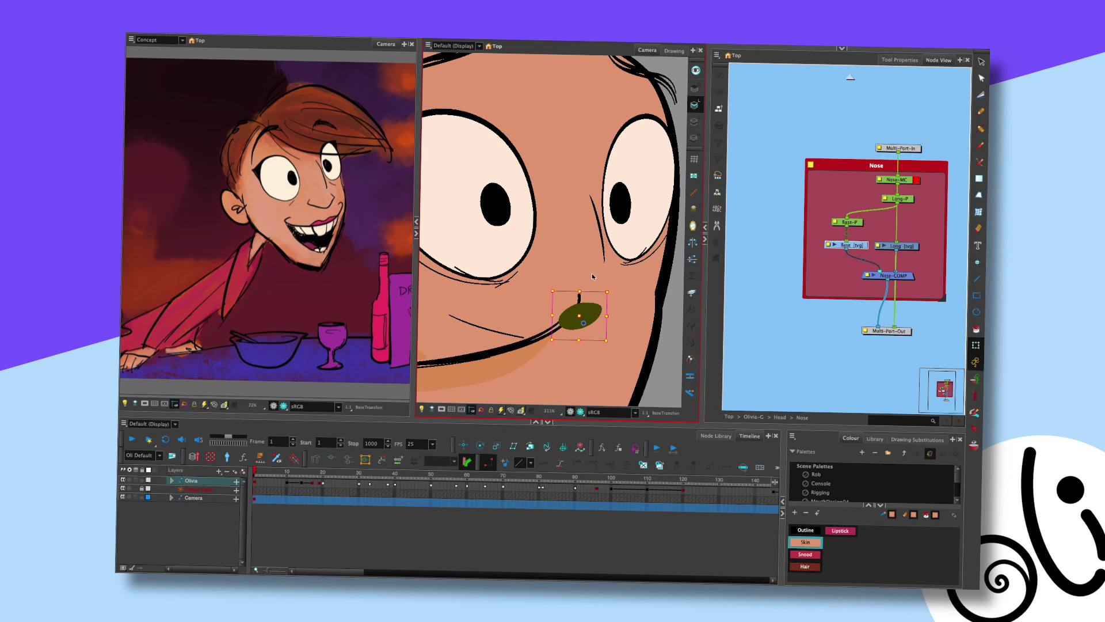
key("alt+s")
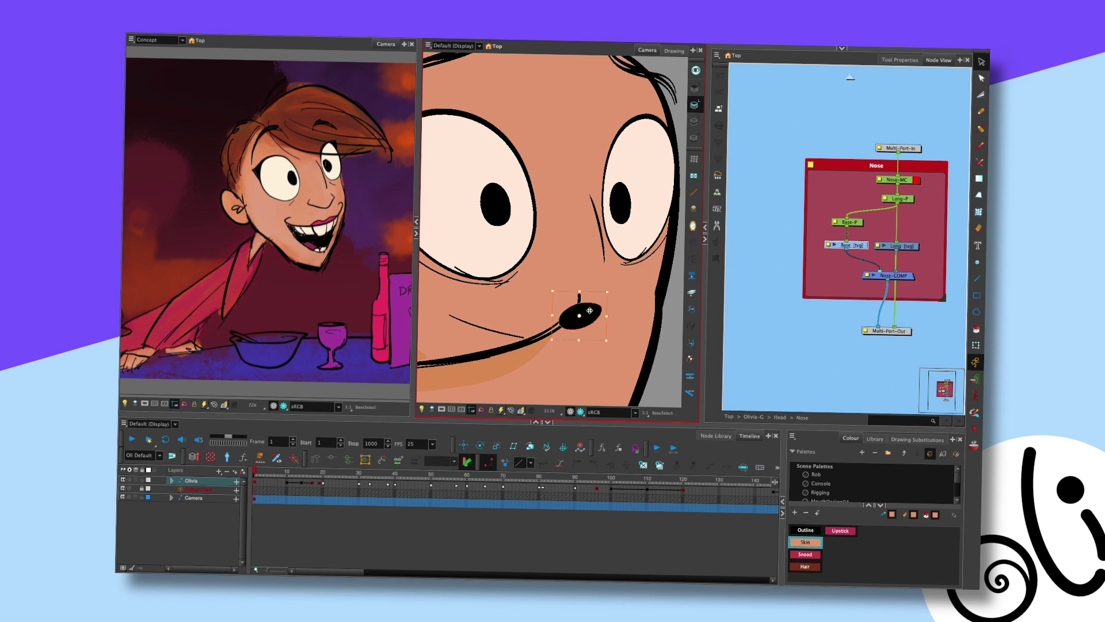
key("Delete")
Draw a rectangle in the Outline colour just below the bridge stroke as the start of a new nose tip
left_click(975, 298)
left_click(806, 531)
left_click_drag(539, 262, 624, 319)
Set the new rectangle's pencil texture to None
left_click(981, 78)
left_click(963, 81)
left_click(982, 62)
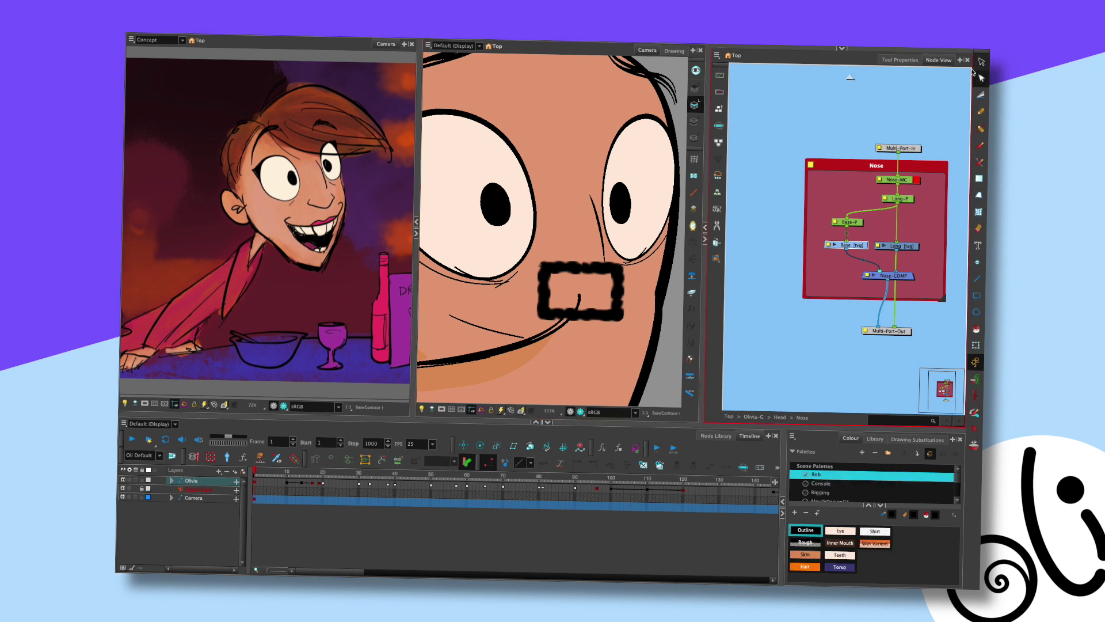
left_click(581, 266)
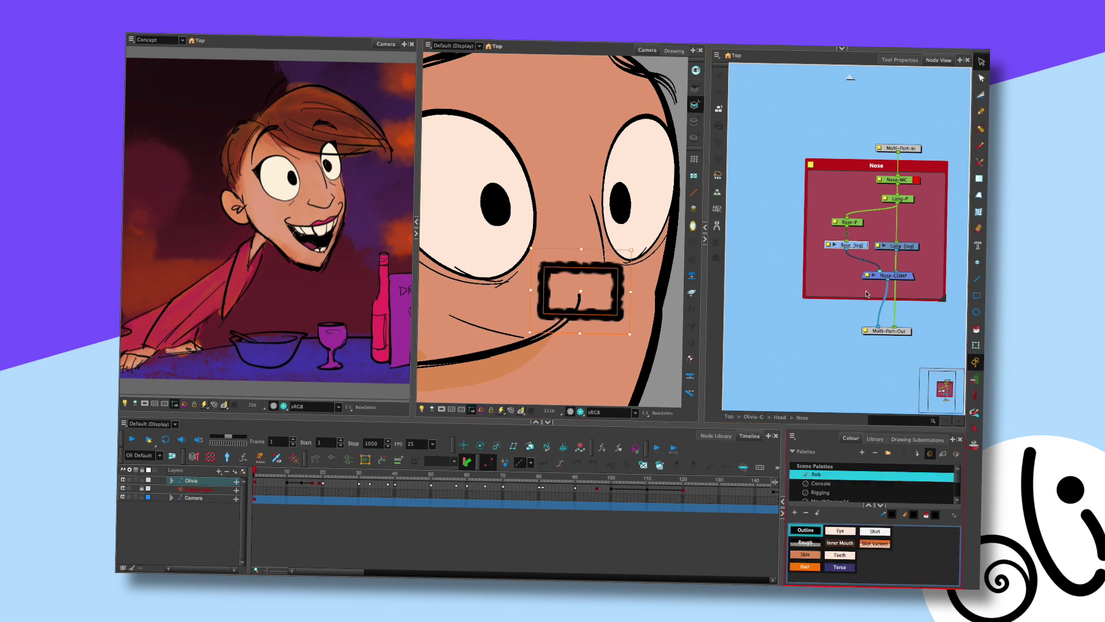
left_click(899, 60)
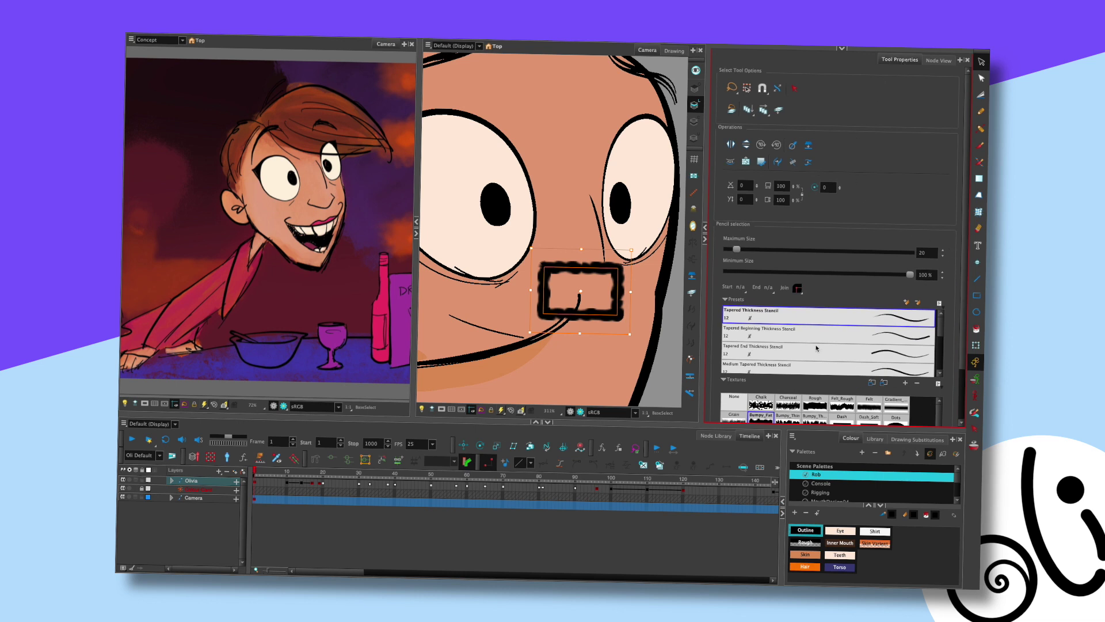
left_click(739, 408)
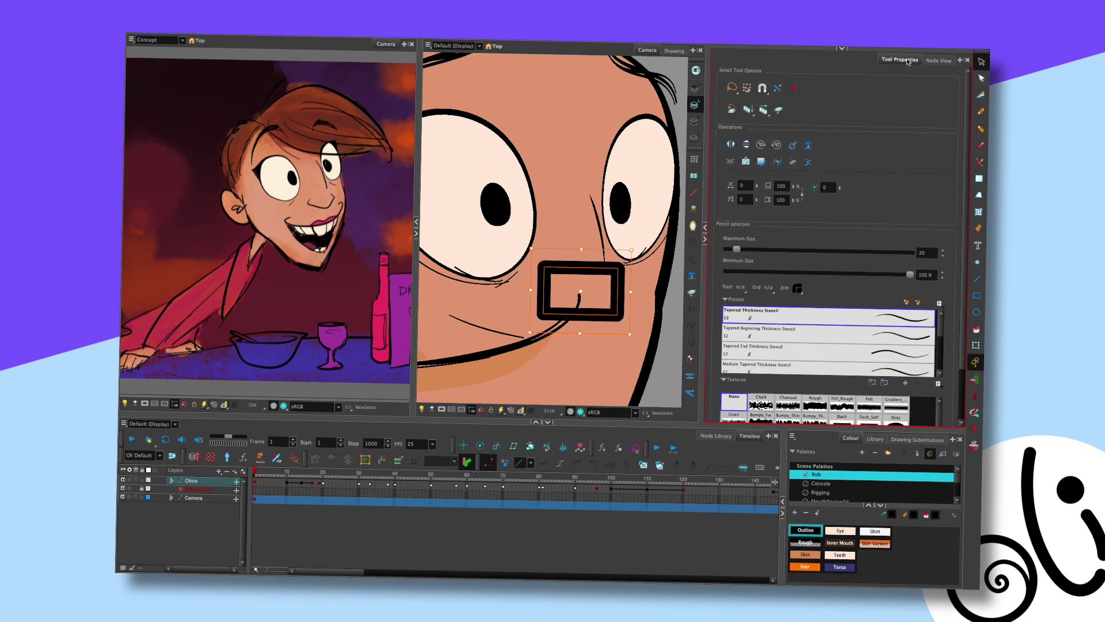
left_click(938, 60)
Thin the rectangle's pencil line evenly all the way around
left_click(982, 79)
key("alt+shift+q")
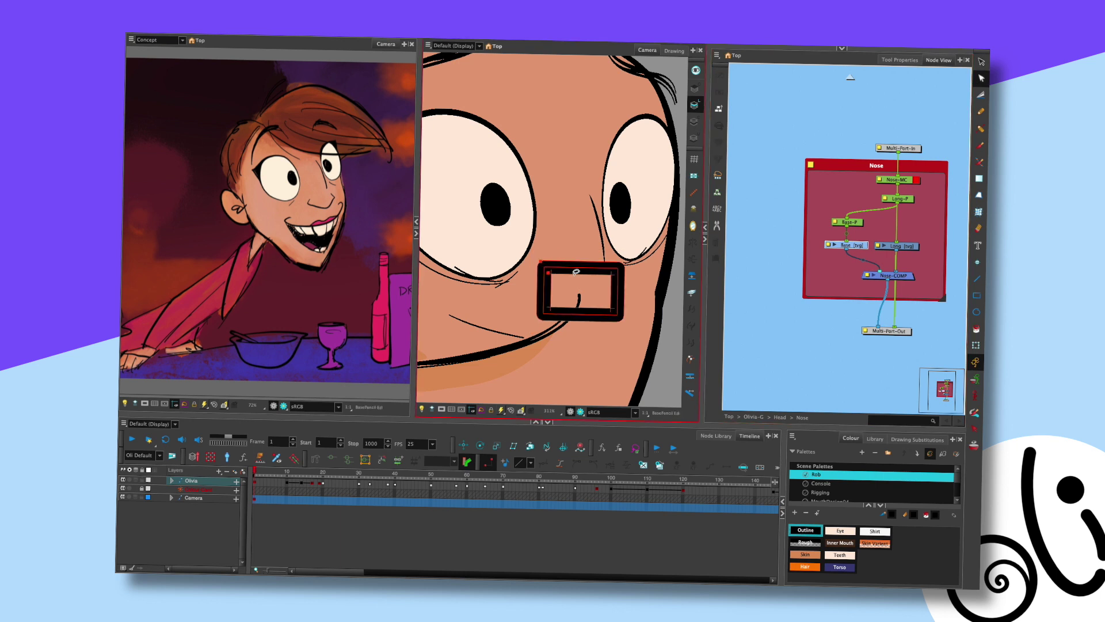
mouse_move(550, 276)
left_mouse_down()
mouse_move(539, 267)
mouse_move(546, 273)
left_mouse_up()
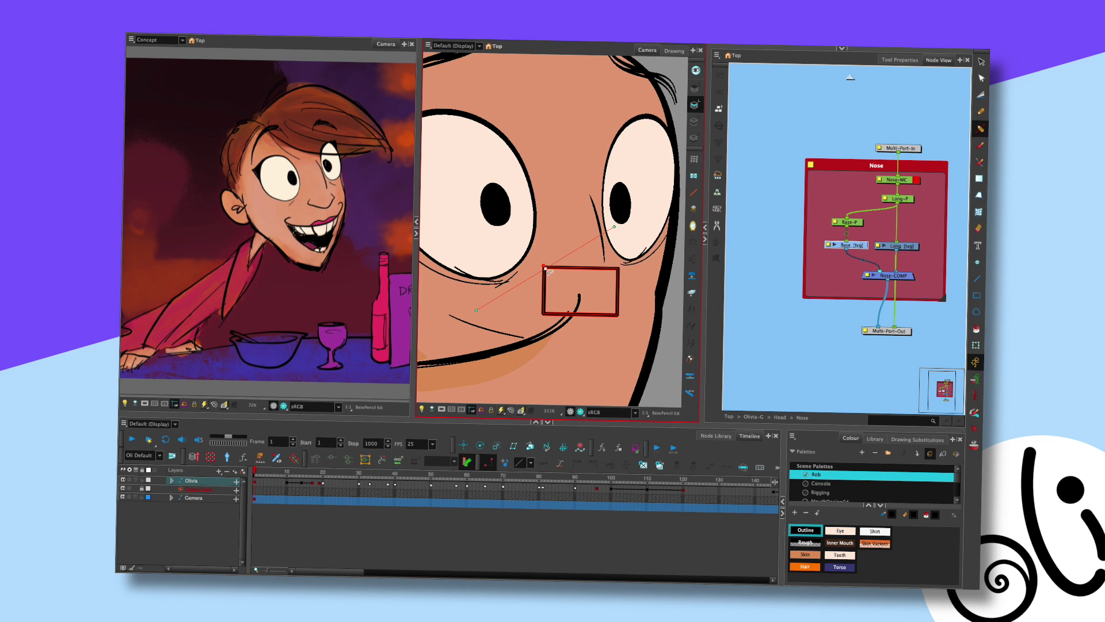
Reshape the rectangle's contour into a rounded nose tip with a narrower upper edge, flared nostril sides and a curved underside
key("alt+q")
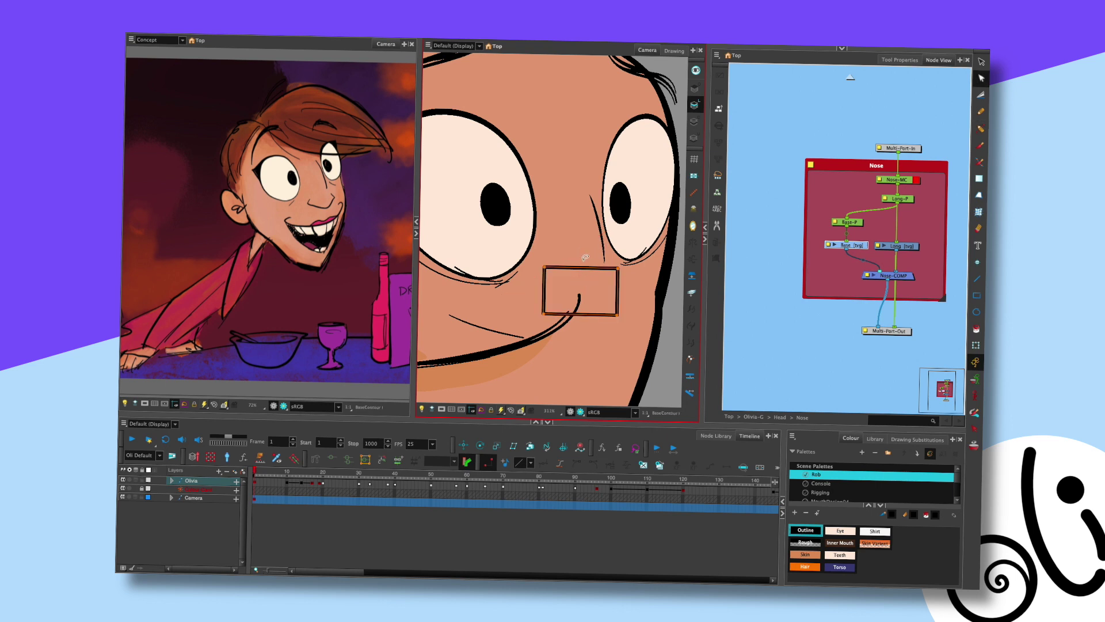
left_click_drag(544, 266, 551, 273)
left_click_drag(618, 268, 612, 271)
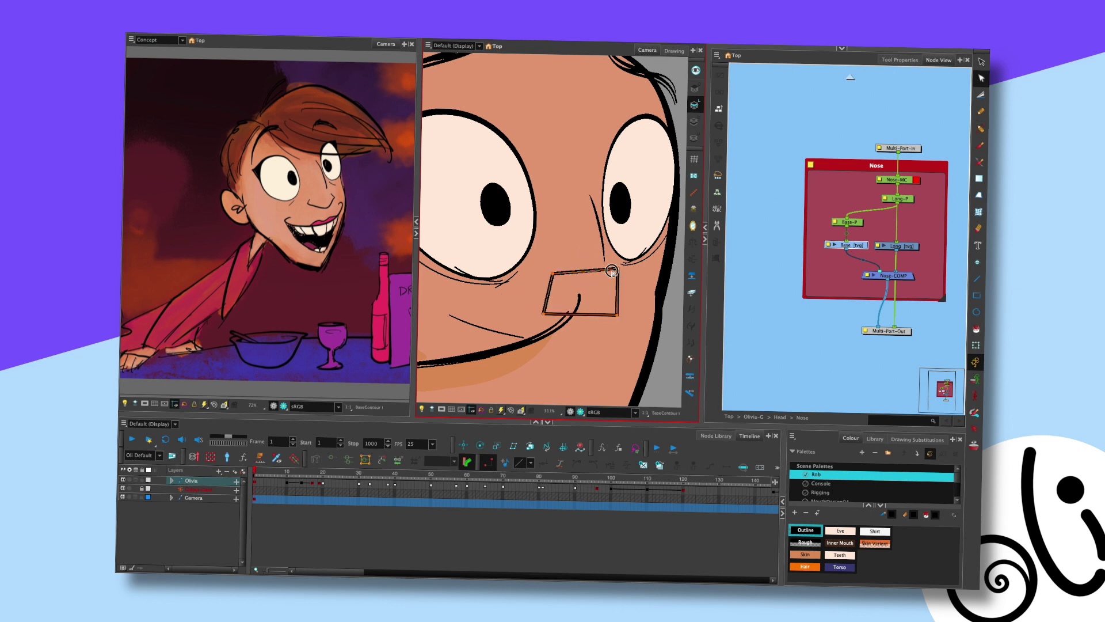
left_click_drag(618, 314, 625, 297)
left_click_drag(544, 310, 592, 318)
left_click_drag(618, 265, 592, 278)
left_click(542, 309)
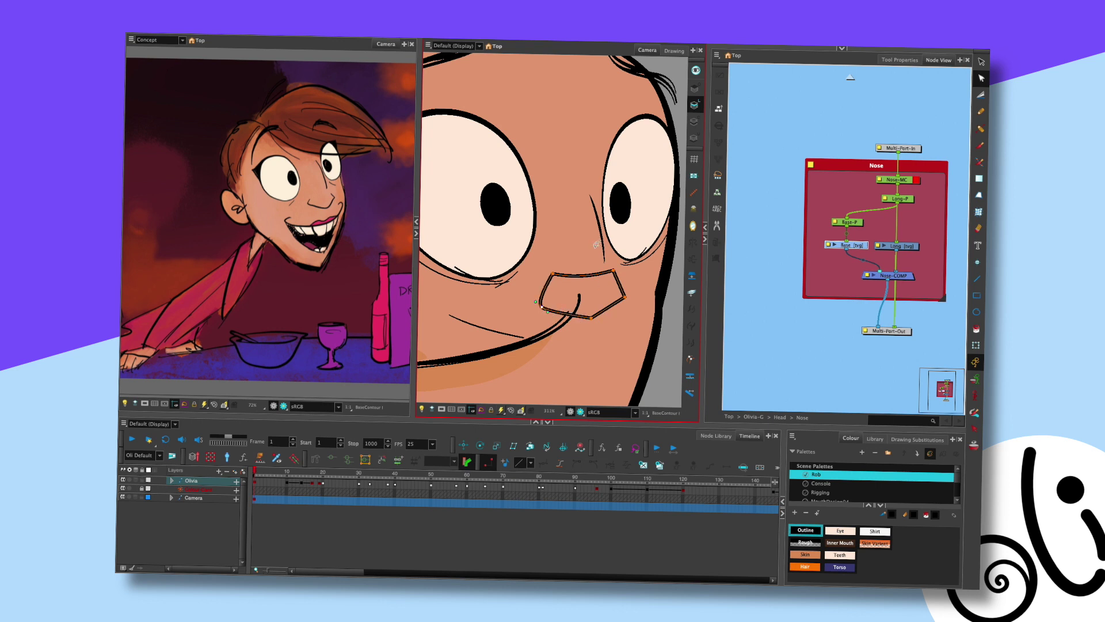
left_click_drag(594, 319, 537, 305)
mouse_move(625, 298)
left_mouse_down()
mouse_move(617, 291)
mouse_move(611, 304)
mouse_move(628, 299)
left_mouse_up()
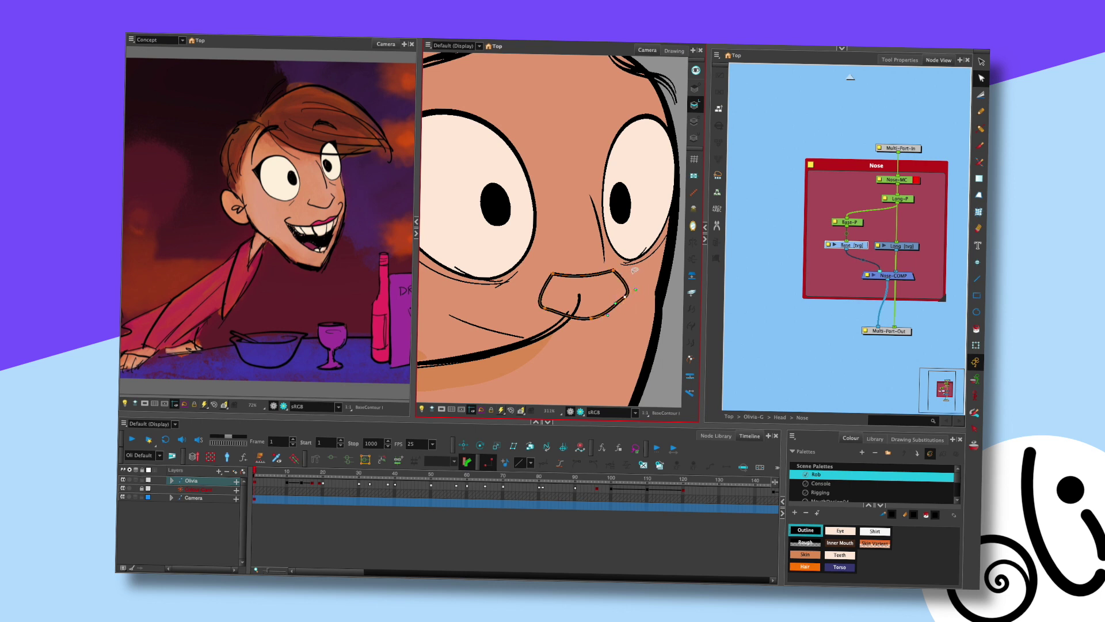
Add pencil thickness points around the nose tip and thin the line along its upper edge to nothing
key("alt+shift+q")
scroll(587, 270, "up", 2)
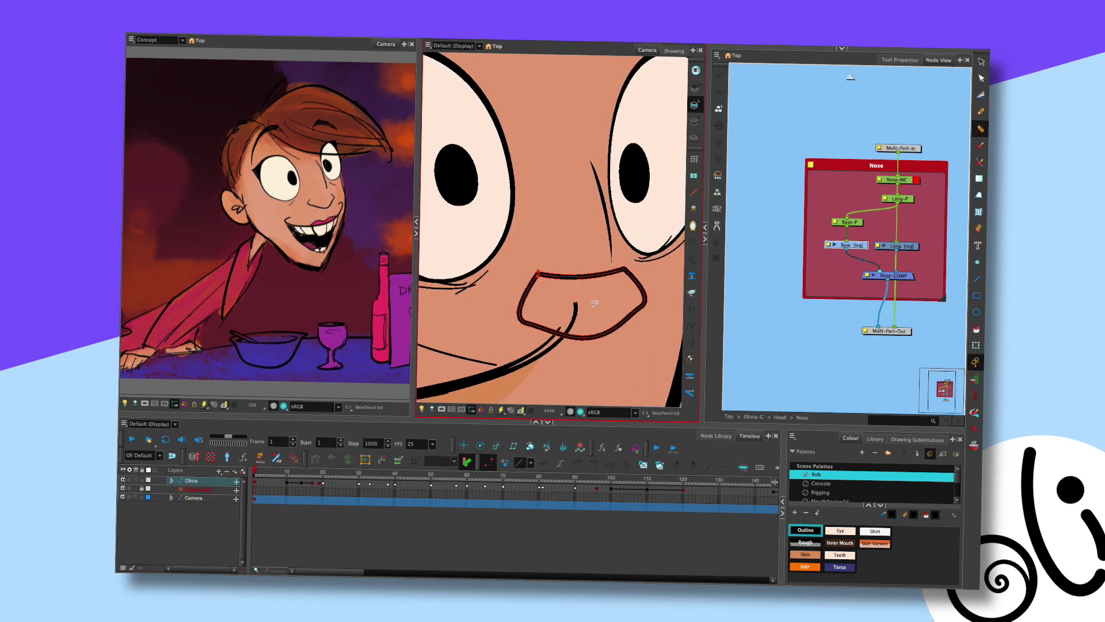
left_click(585, 339)
left_click(521, 318)
left_click(645, 303)
left_click(537, 273)
left_click(525, 301)
left_click(625, 269)
left_click(625, 269)
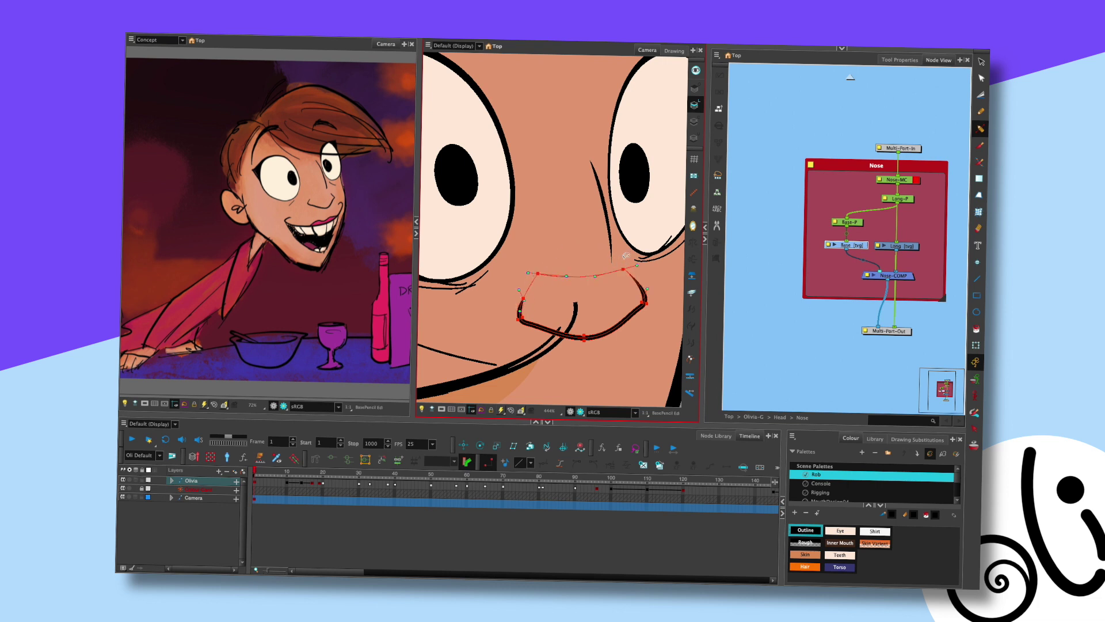
Refine the pencil thickness at both nostrils so the underside stroke has clean tapered ends
left_click_drag(649, 288, 646, 277)
left_click(644, 288)
left_click(648, 300)
left_click(599, 334)
left_click(521, 318)
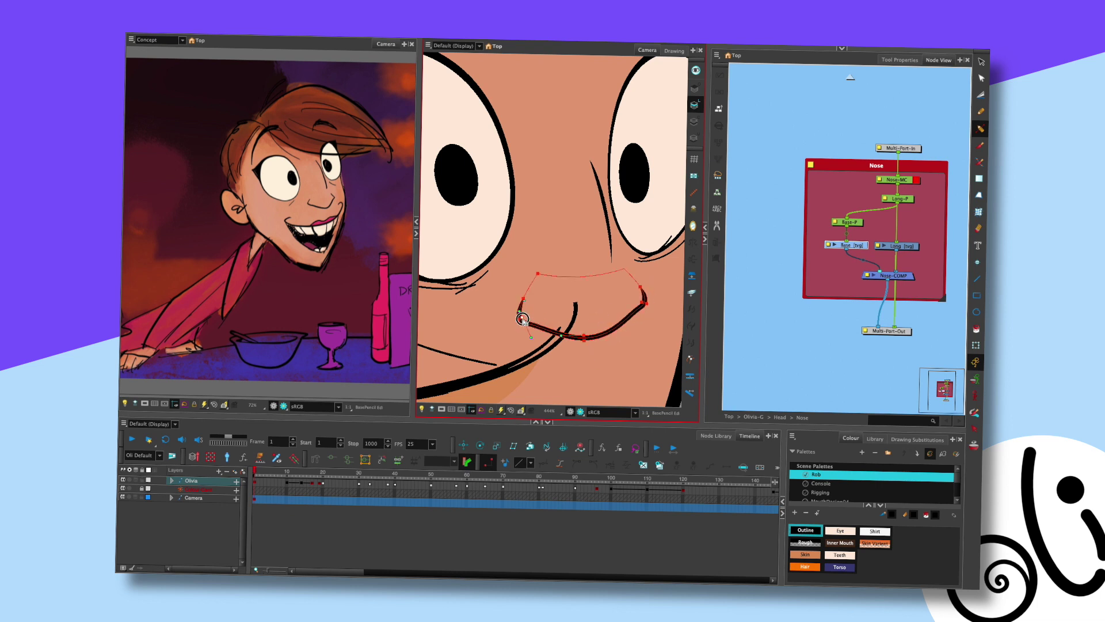
left_click(645, 305)
left_click(636, 326)
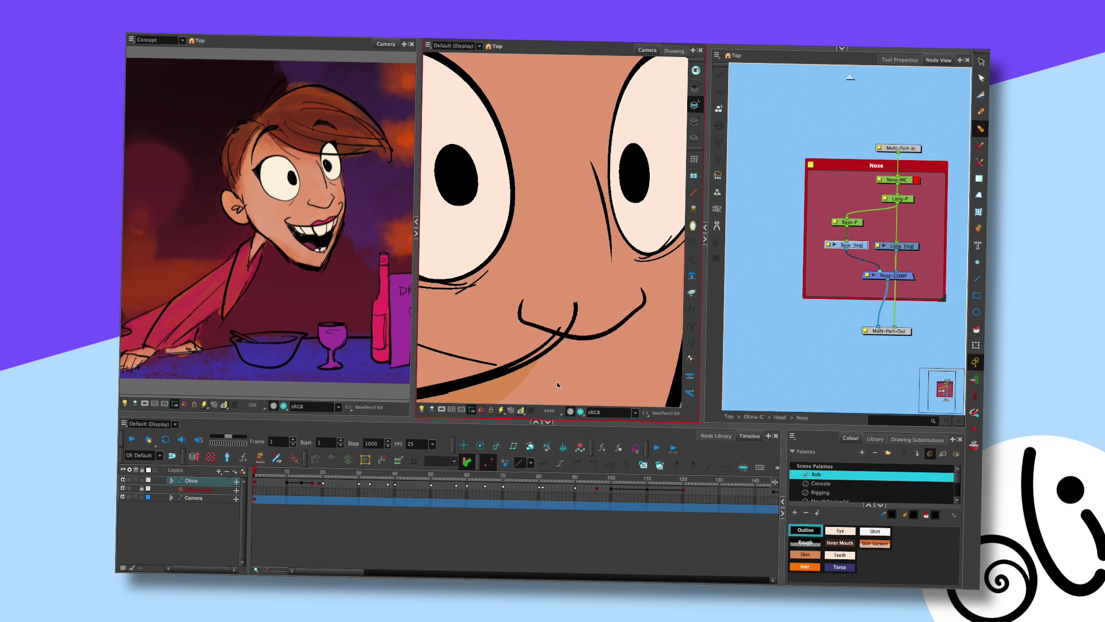
left_click(599, 316)
key("alt+s")
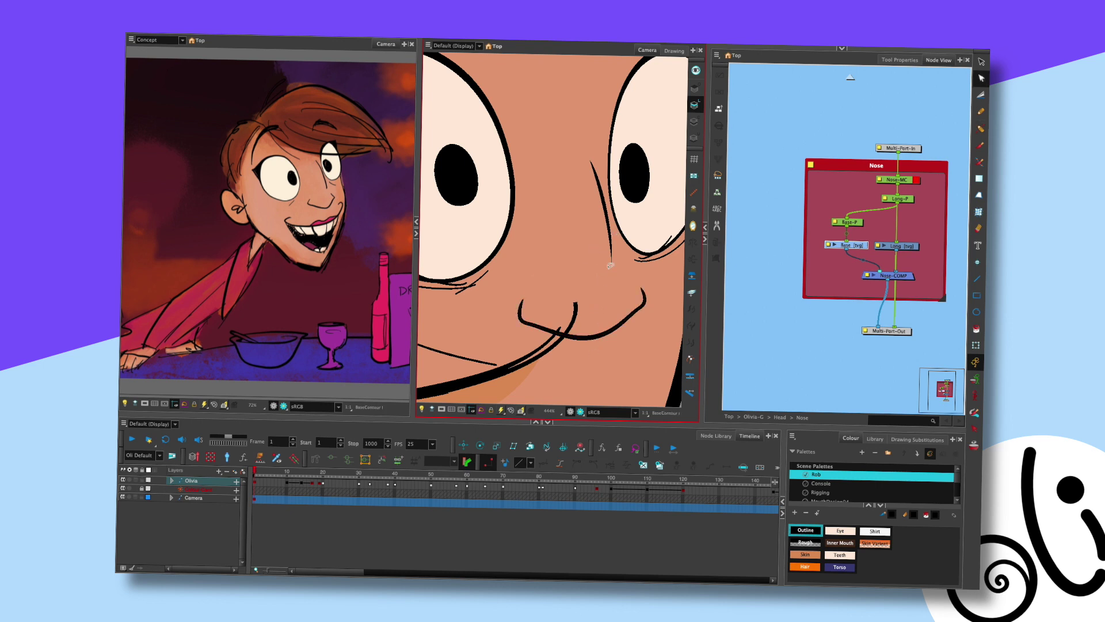
Fill the nose tip with the Rob palette's Skin colour
scroll(610, 266, "down", 3)
left_click(626, 300)
left_click(977, 329)
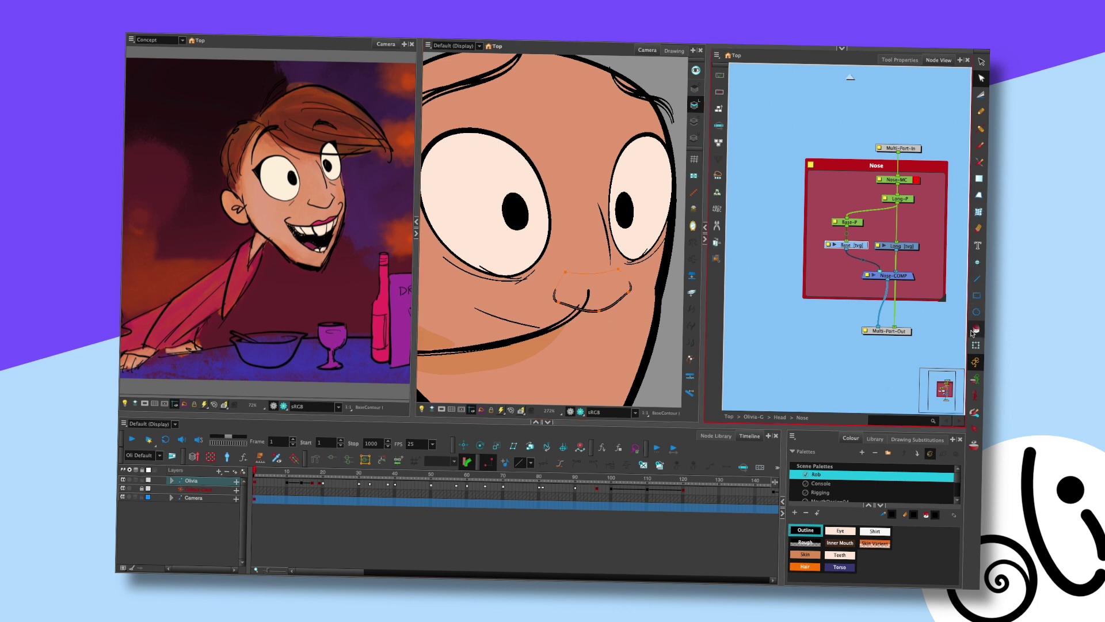
left_click(805, 554)
left_click(616, 294)
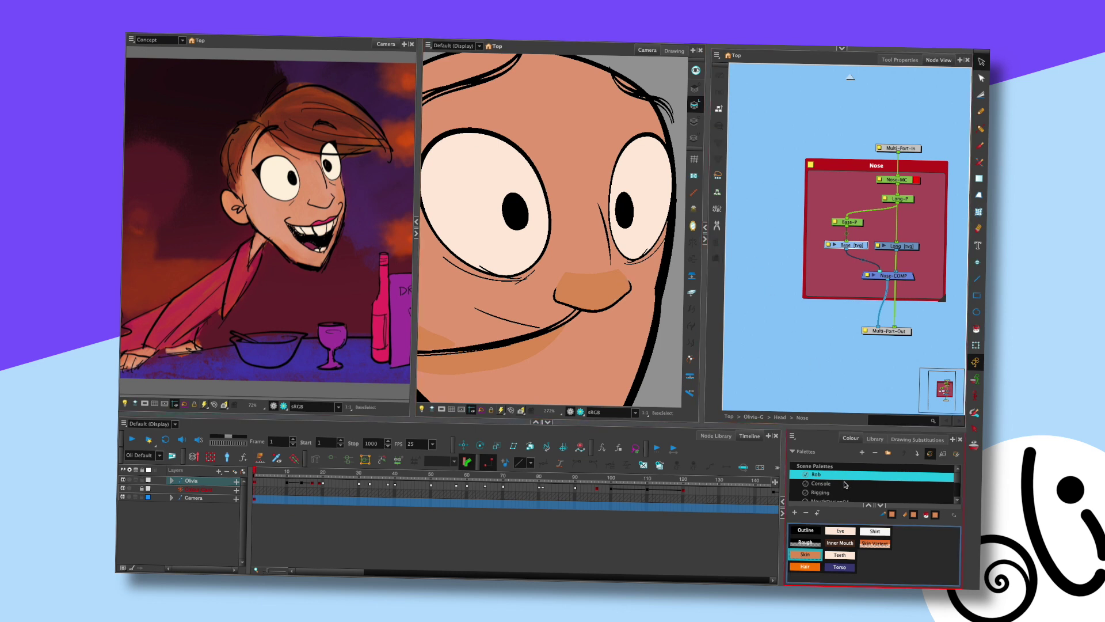
Fill the nose tip with the Skin colour from the Olivia palette
scroll(907, 474, "down", 4)
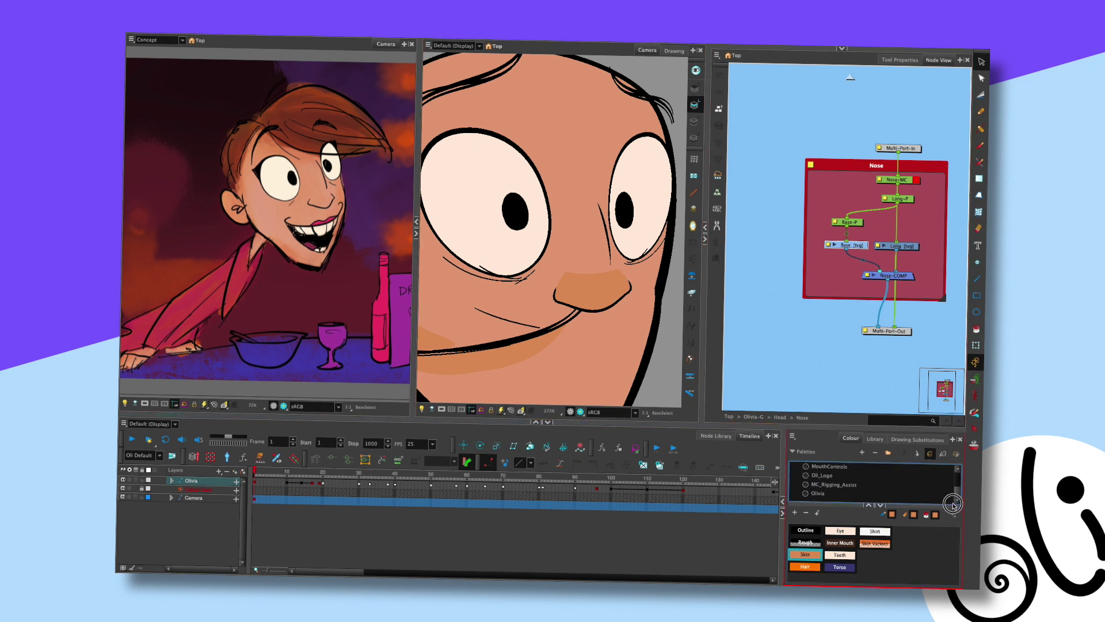
left_click(829, 494)
left_click(808, 543)
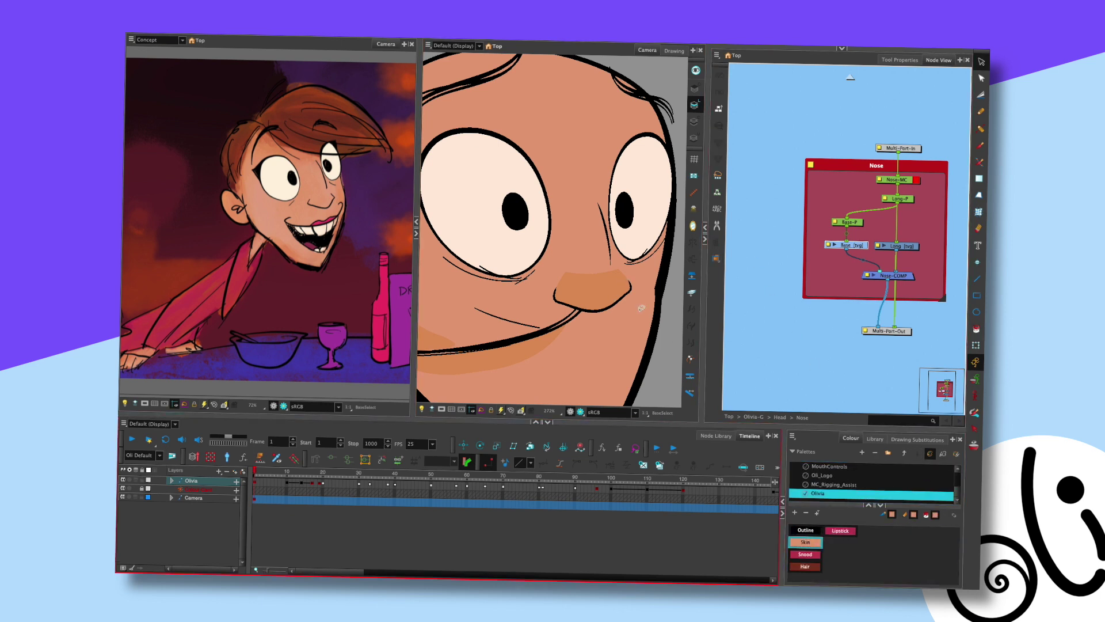
key("shift+t")
left_click(606, 289)
key("Delete")
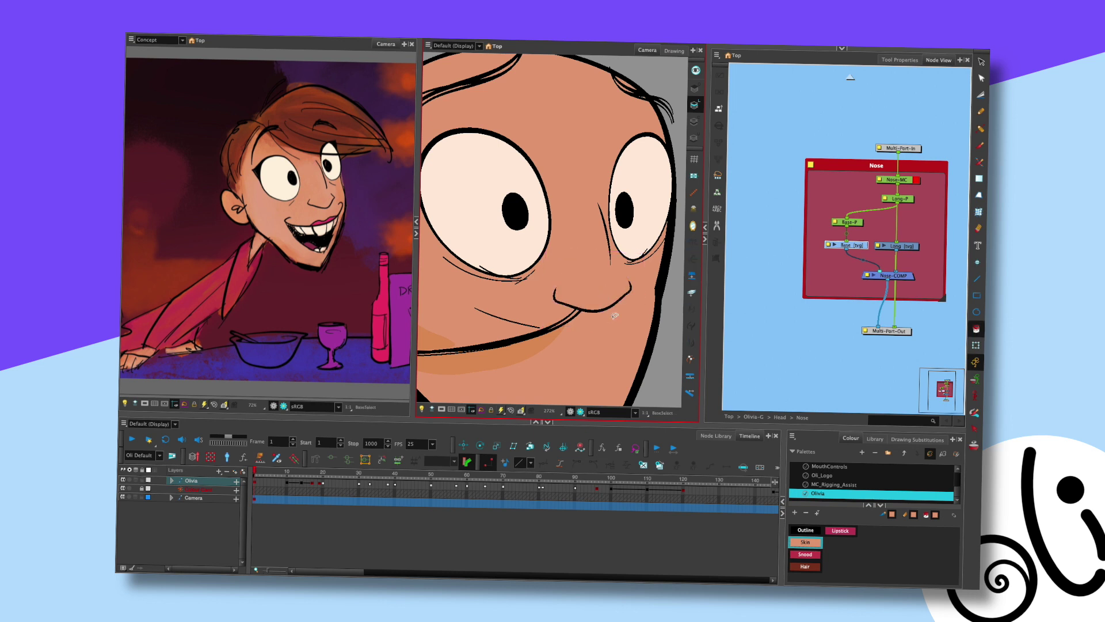
Move the nose tip drawing slightly down, away from the bridge stroke
scroll(609, 304, "down", 3)
scroll(609, 304, "down", 2)
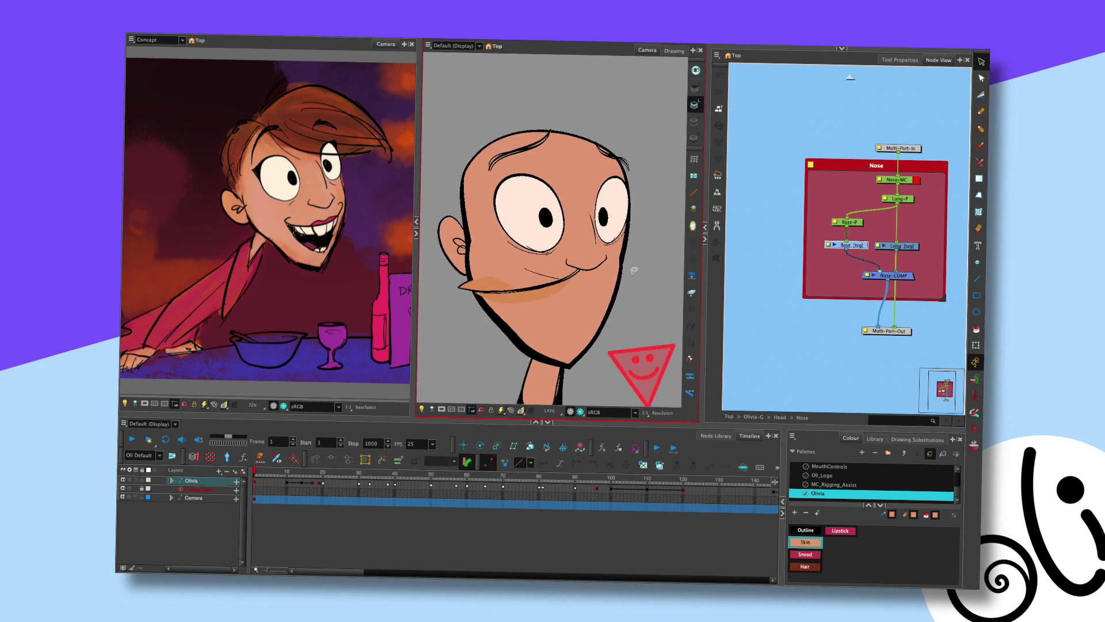
scroll(597, 217, "up", 2)
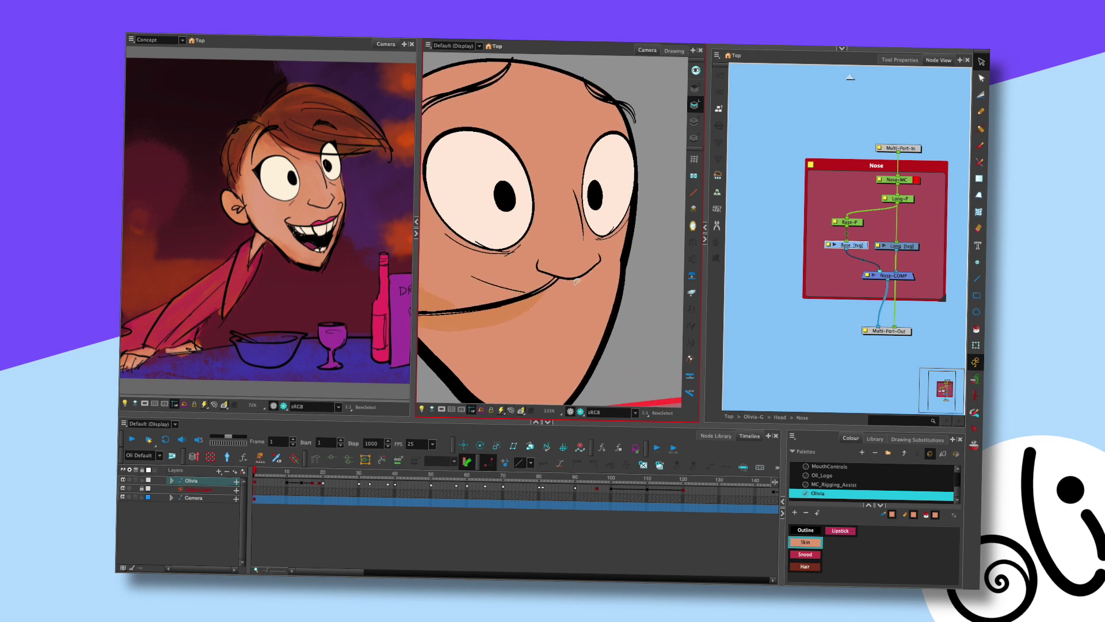
key("ctrl+z")
left_click(585, 278)
left_click_drag(585, 278, 588, 275)
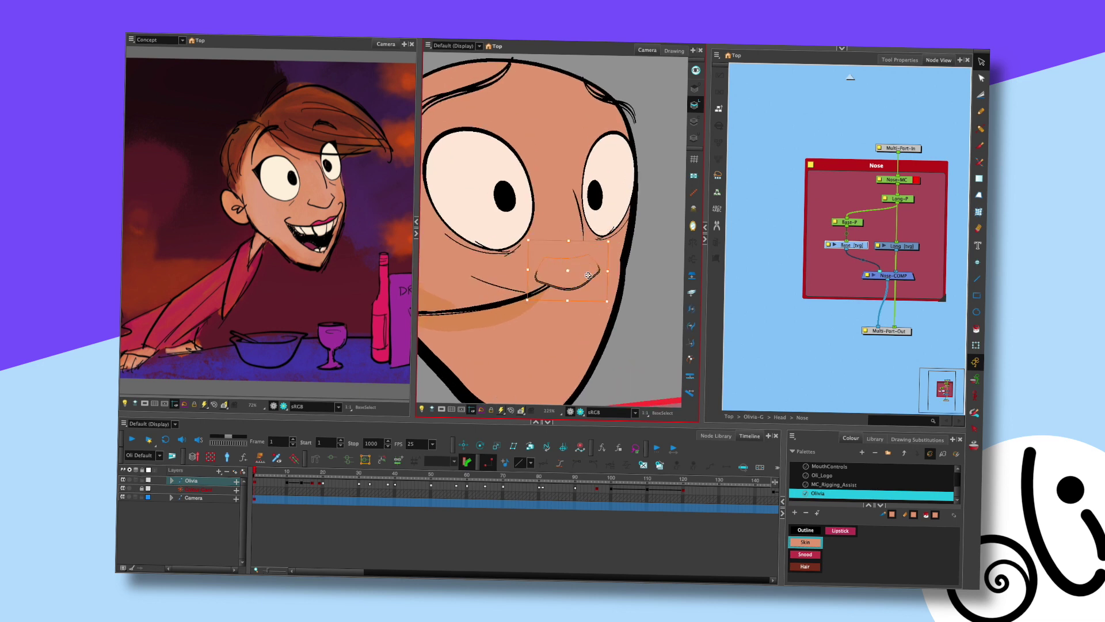
Adjust the lower contour of the nose bridge's fill shape with the Contour Editor
left_click(580, 206)
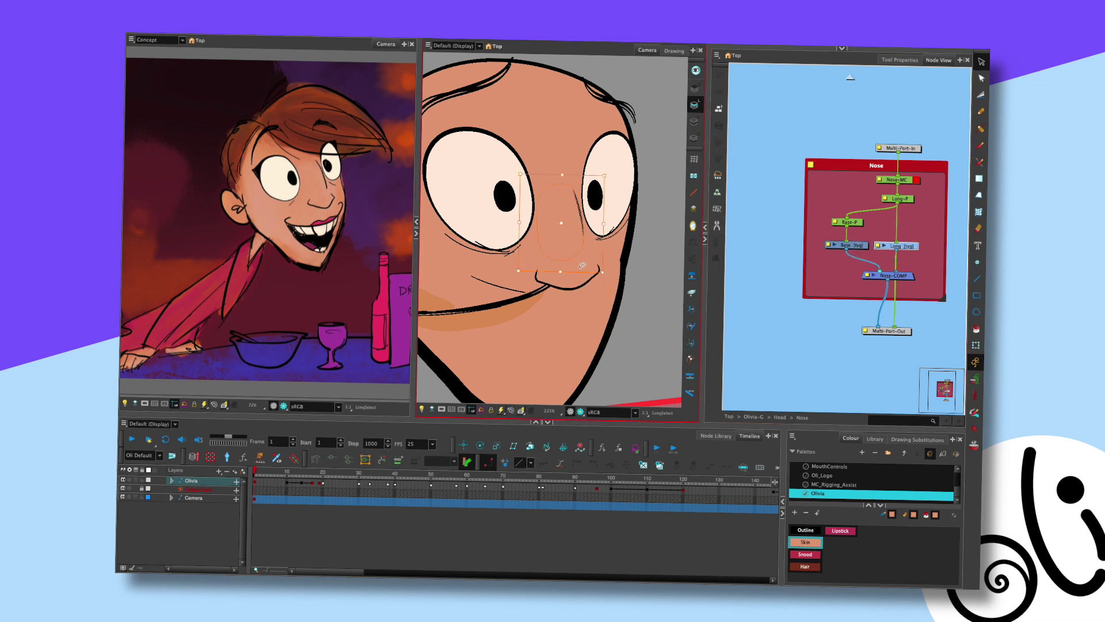
key("alt+q")
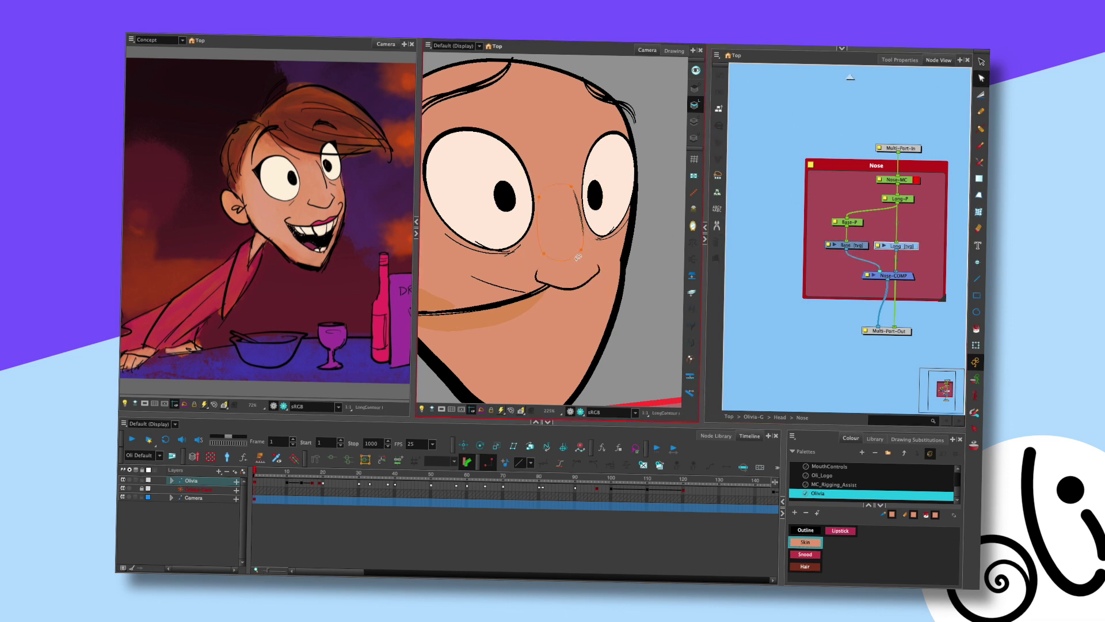
key("ctrl+z")
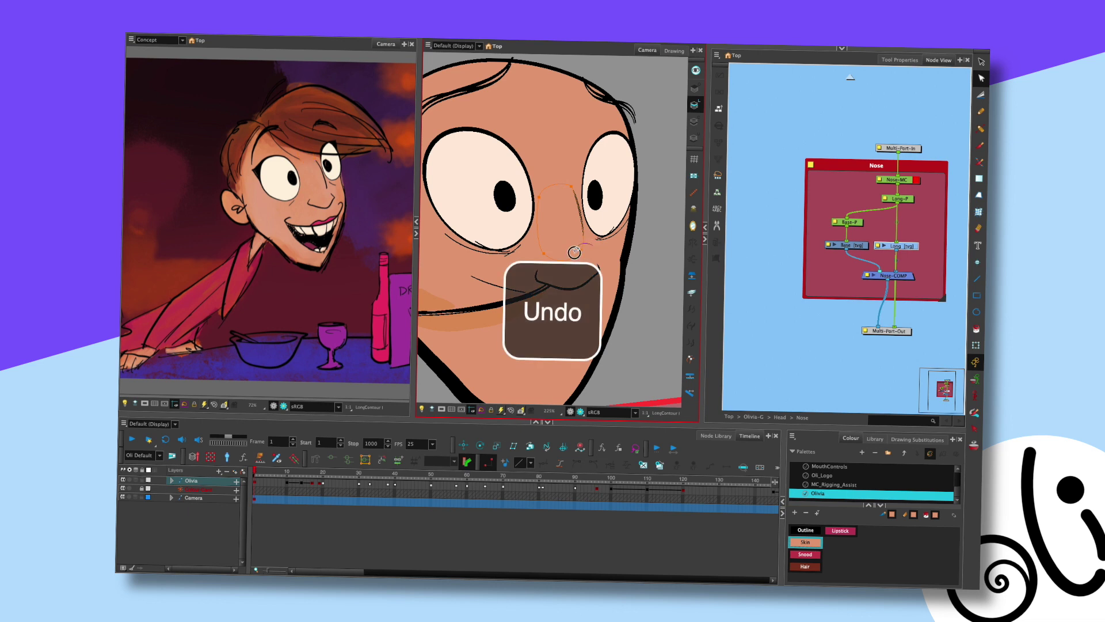
left_click(574, 269)
left_click(546, 260)
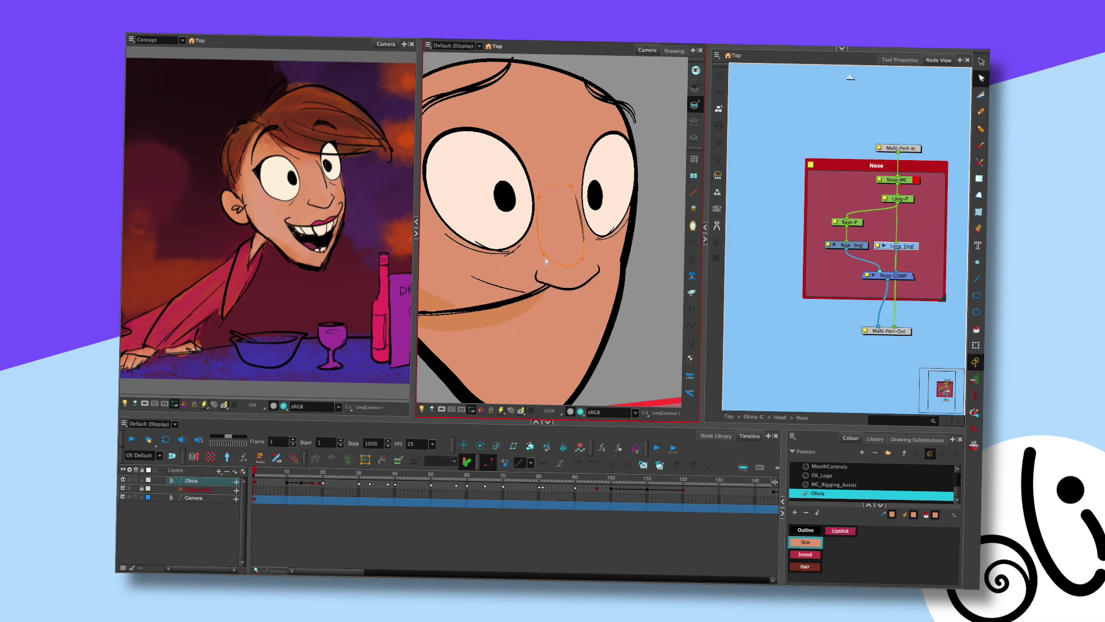
scroll(580, 215, "up", 4)
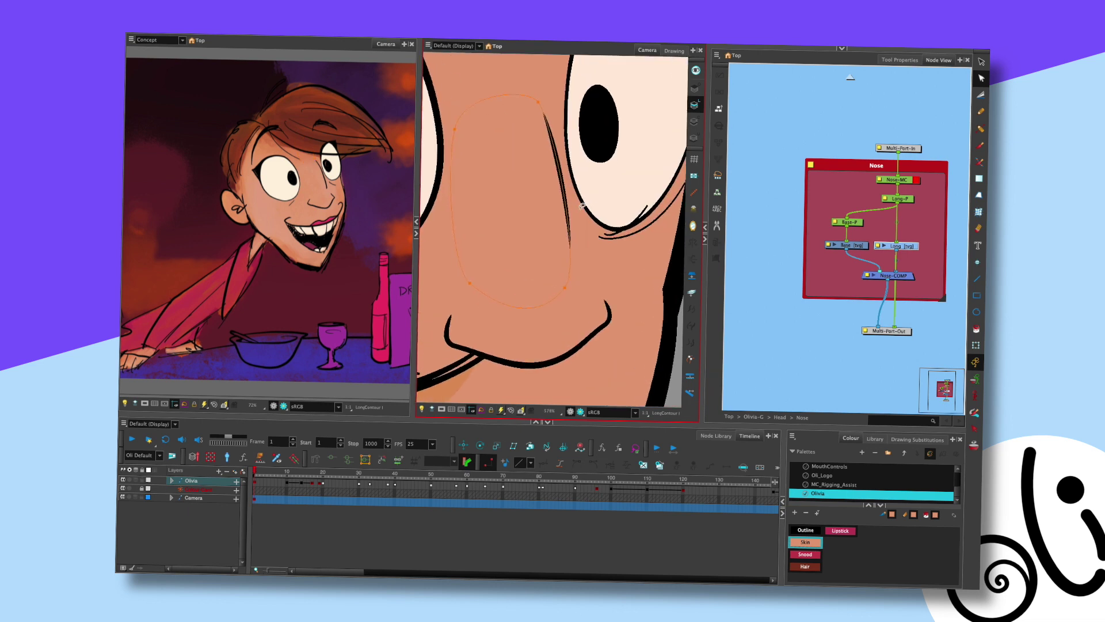
Refine the nose bridge stroke's pencil thickness toward its lower end with the Pencil Editor
key("alt+shift+q")
left_click(571, 278)
left_click_drag(573, 253, 578, 276)
left_click_drag(583, 230, 567, 275)
left_click(589, 263)
left_click_drag(567, 196, 573, 239)
left_click(573, 239)
left_click(592, 329)
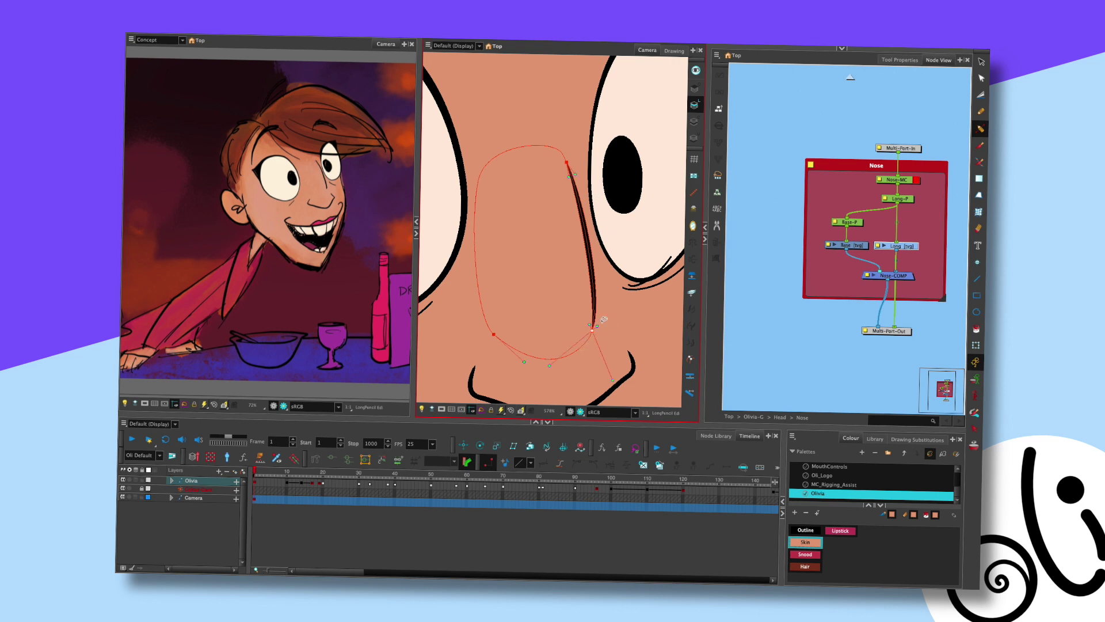
Refine the pencil thickness along the middle and upper end of the nose bridge stroke
left_click(596, 229)
left_click(574, 160)
left_click(589, 161)
scroll(599, 254, "down", 3)
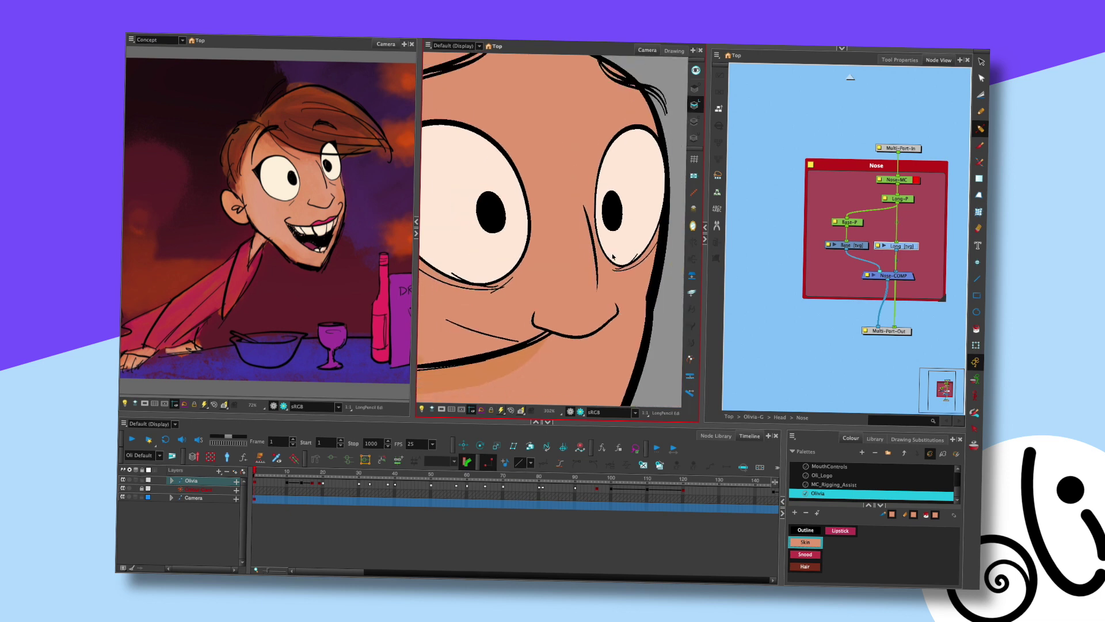
left_click_drag(595, 226, 572, 206)
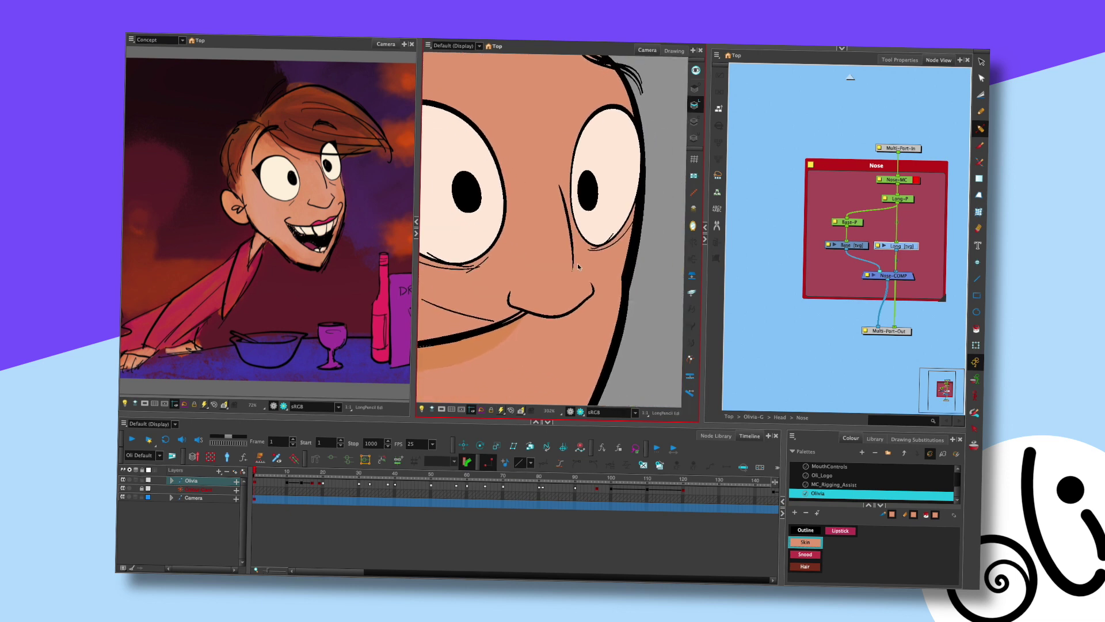
scroll(578, 266, "down", 2)
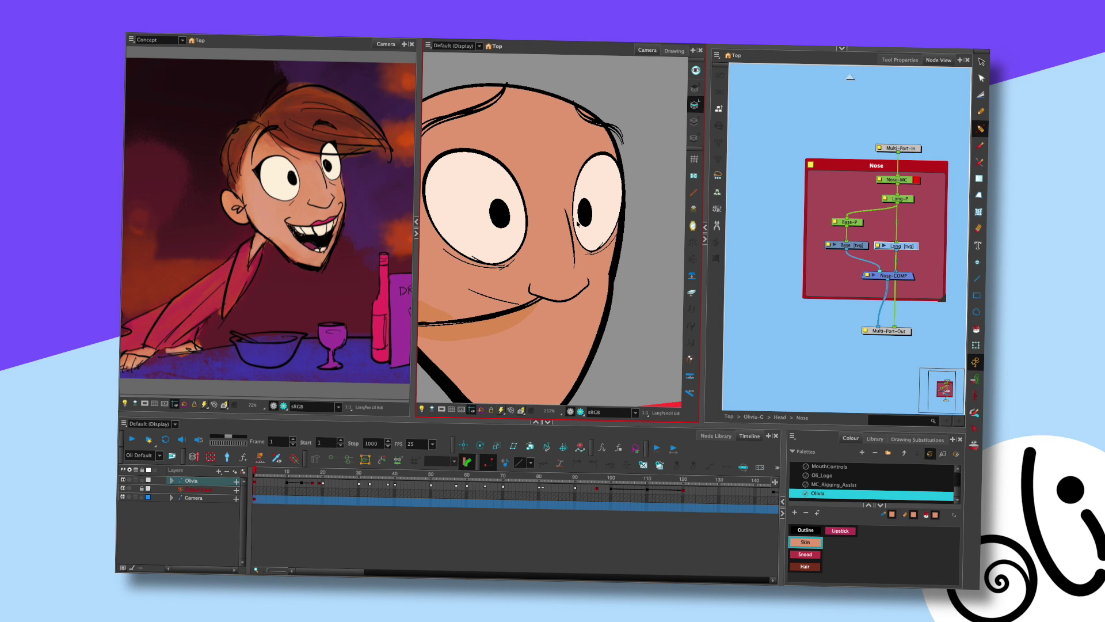
scroll(586, 253, "up", 2)
scroll(587, 265, "up", 1)
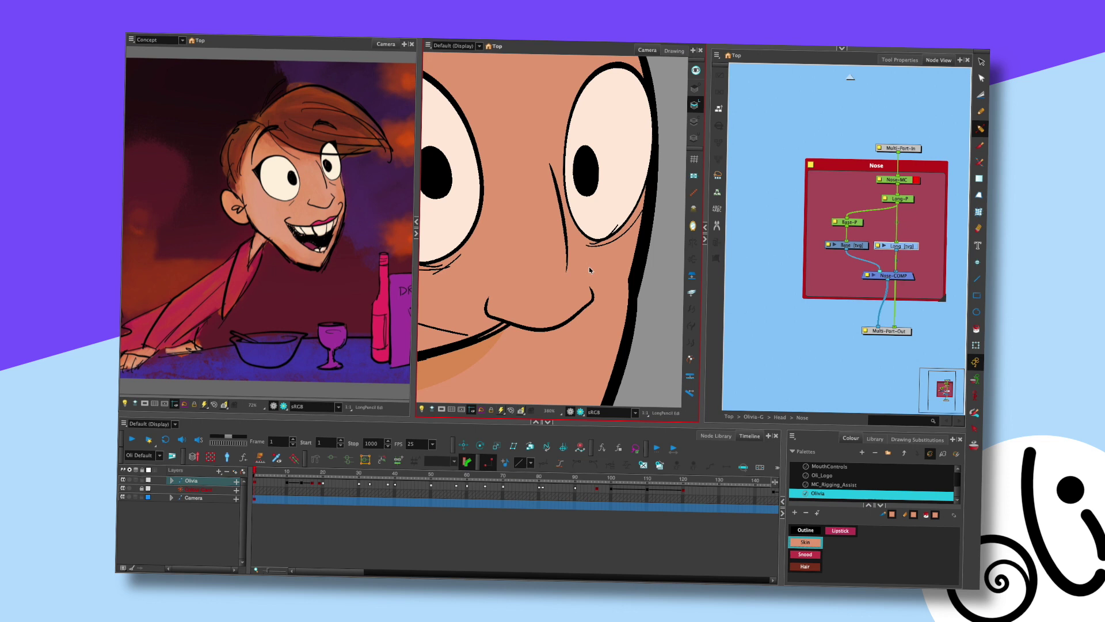
scroll(592, 257, "down", 1)
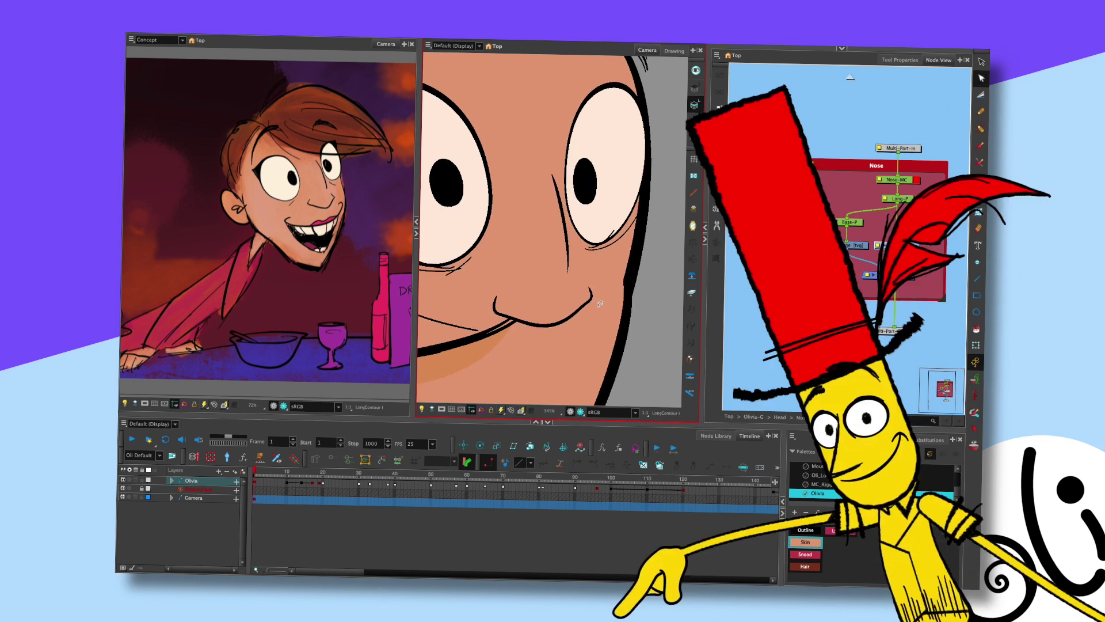
scroll(596, 253, "down", 3)
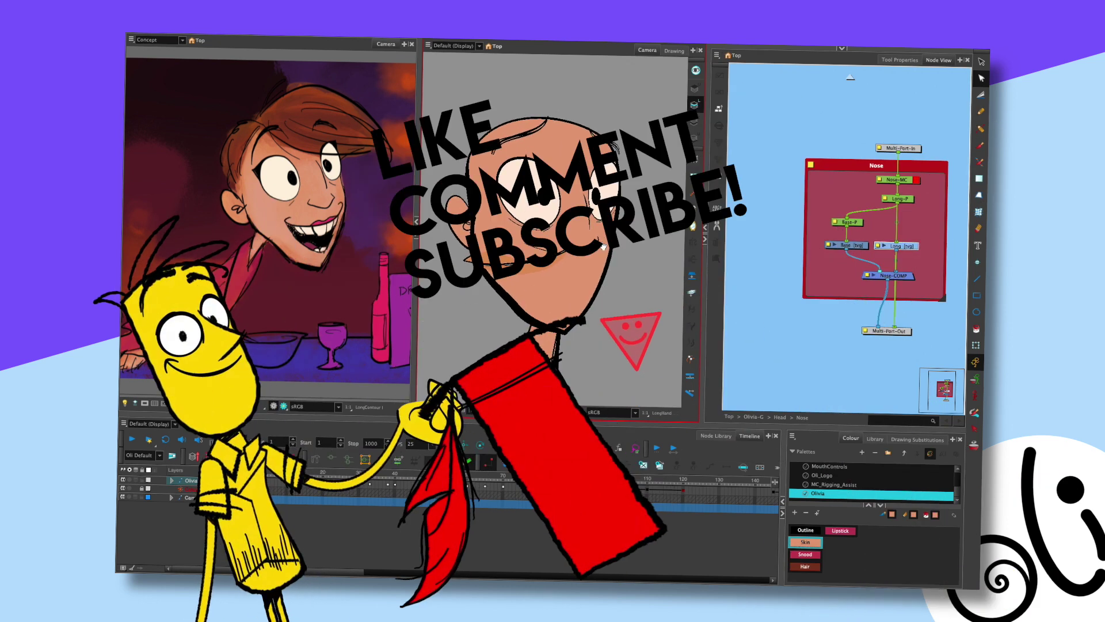
Inspect how the nose tip and bridge pieces sit together on the face against the concept drawing
left_click(853, 246)
scroll(556, 247, "up", 3)
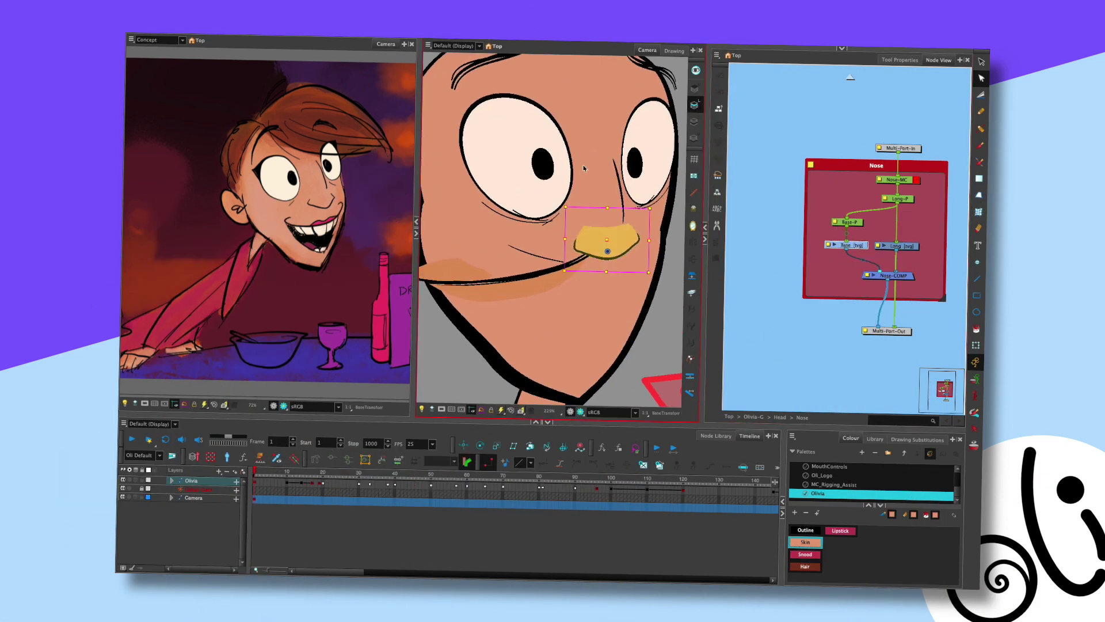
key("shift+t")
left_click(546, 257)
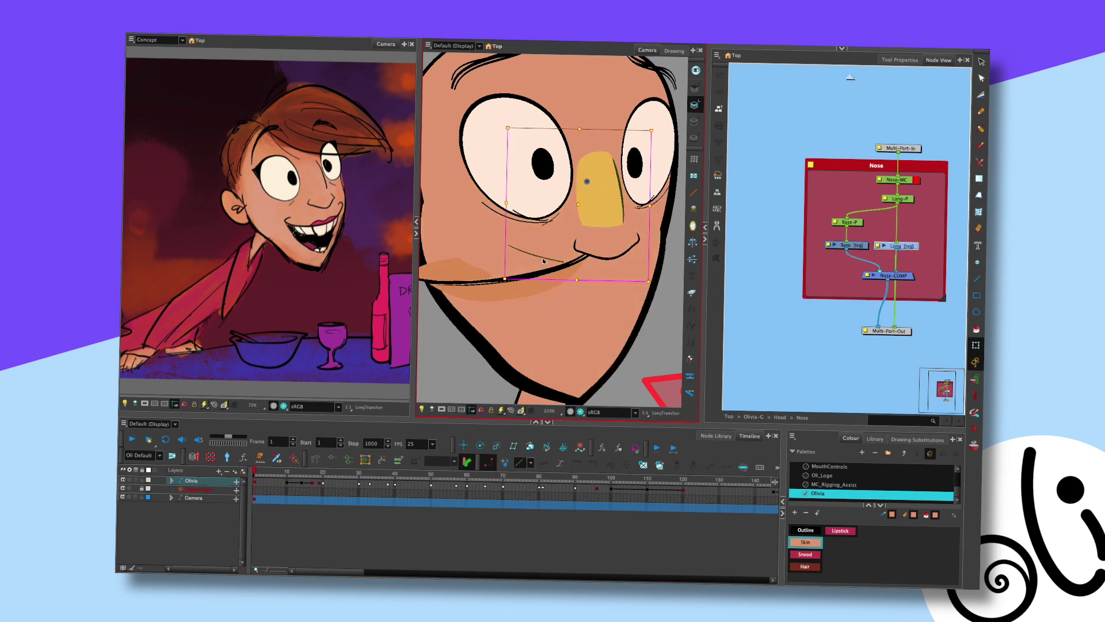
key("Delete")
key("alt+s")
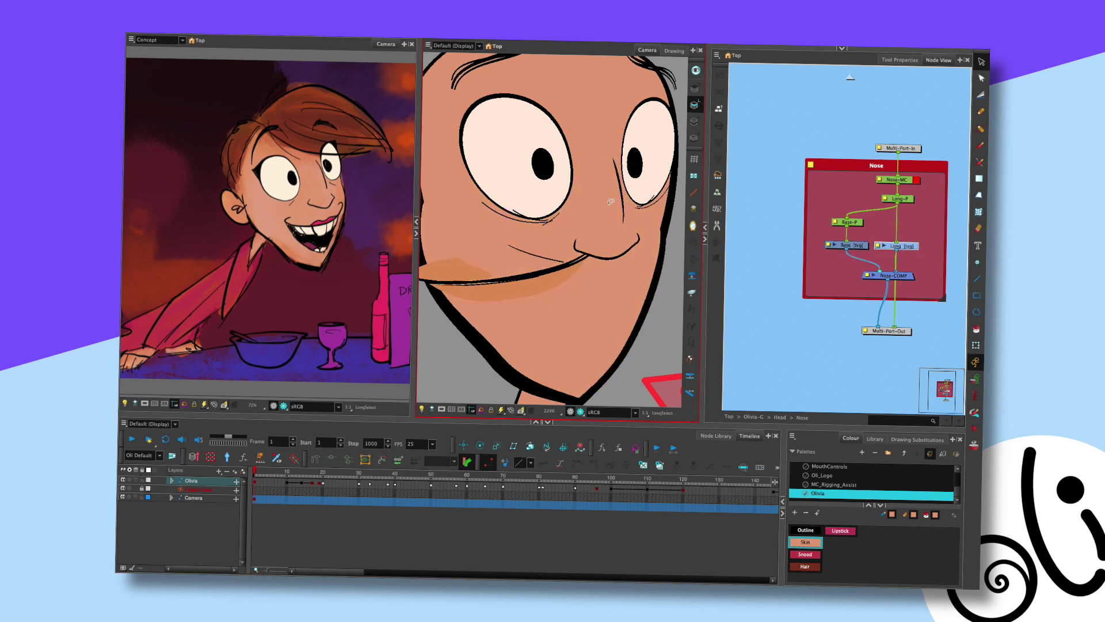
key("shift+l")
key("shift+l")
scroll(603, 287, "down", 3)
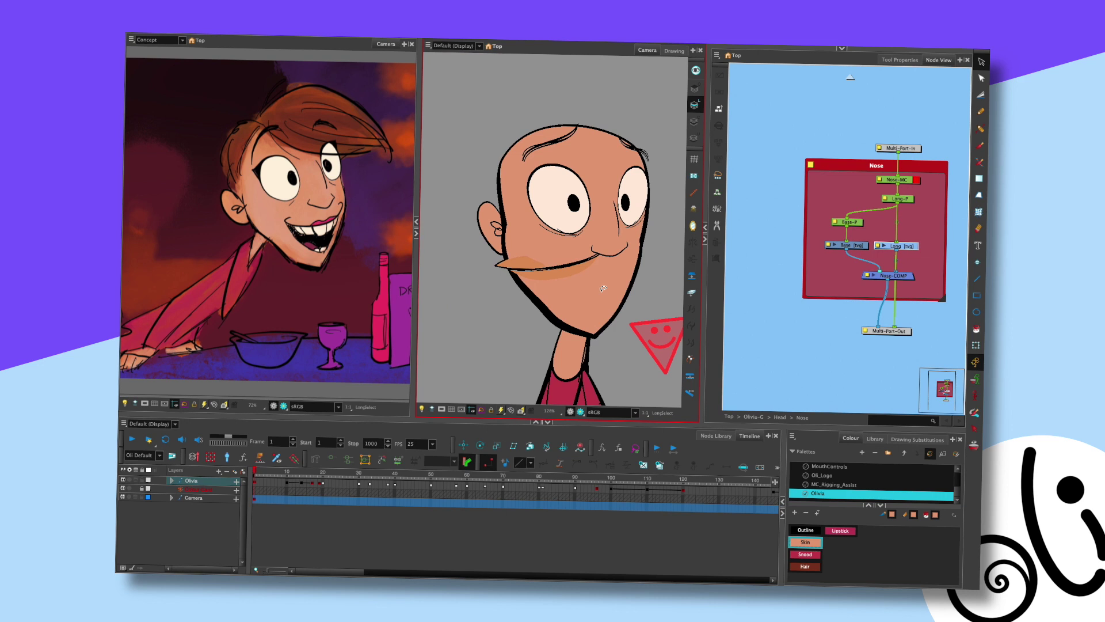
scroll(575, 228, "up", 1)
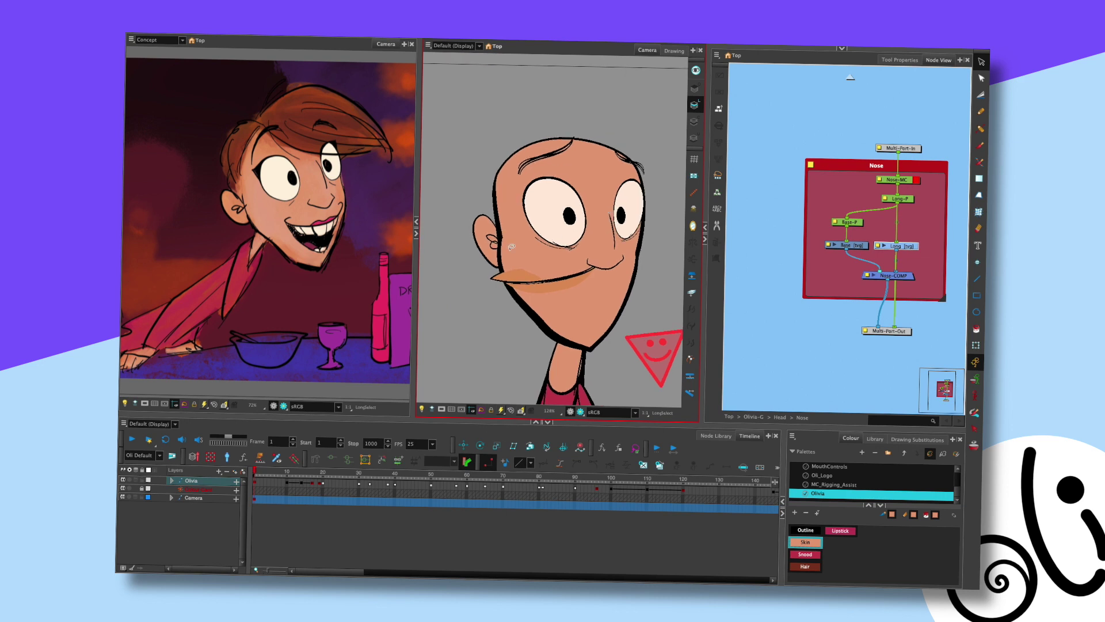
Adjust the ear outline's pencil thickness at its lower end, where it meets the head
scroll(511, 247, "up", 3)
left_click(482, 275)
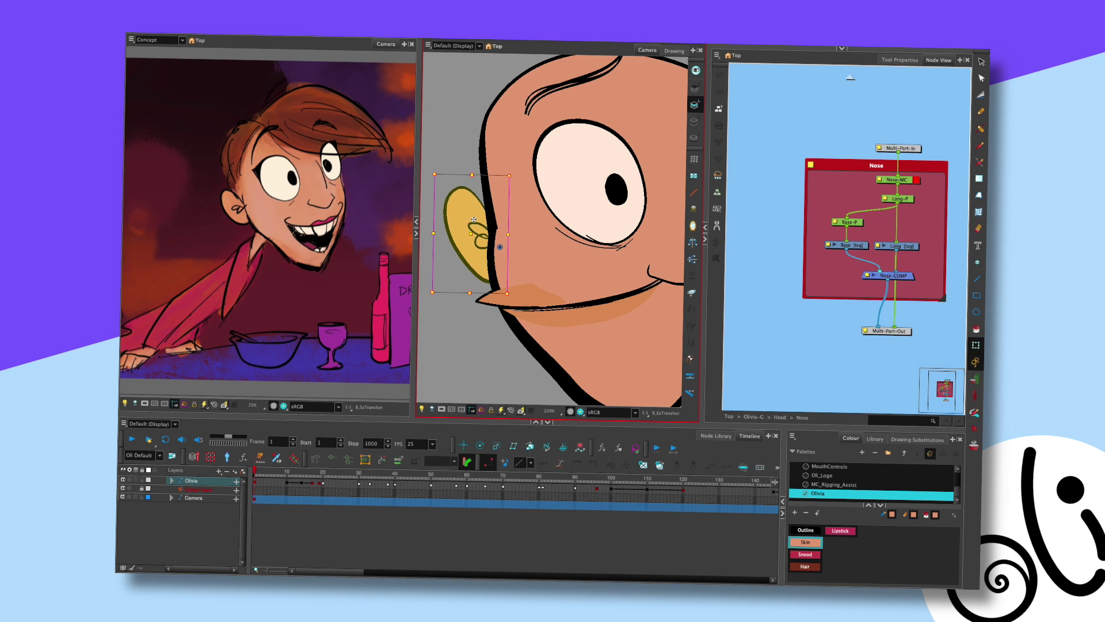
key("alt+shift+q")
scroll(516, 258, "up", 2)
left_click(477, 267)
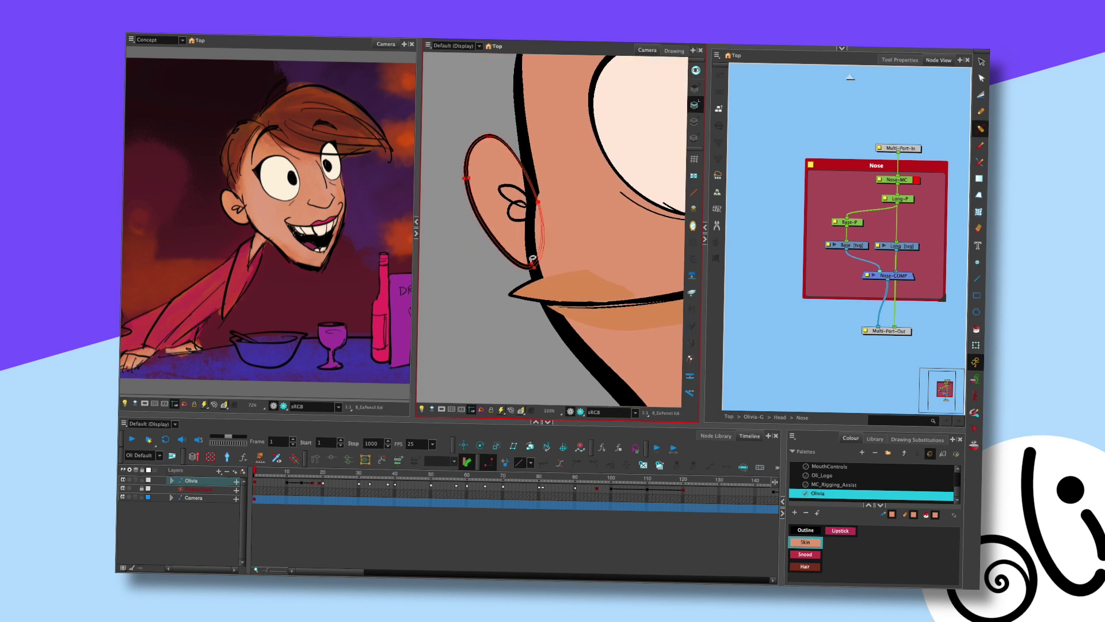
left_click(533, 260)
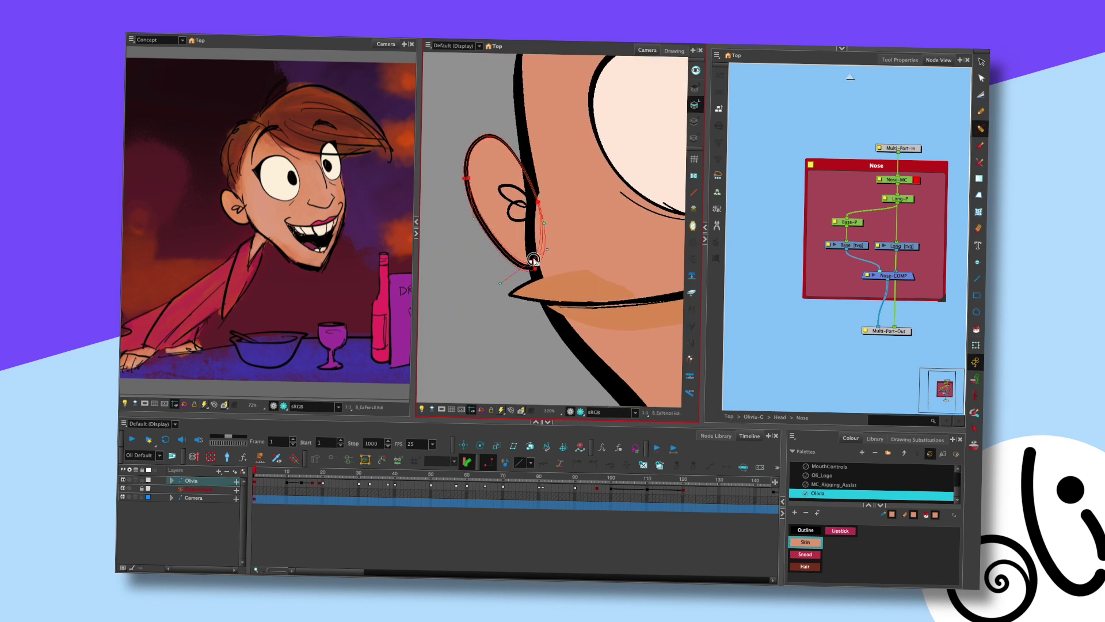
left_click(492, 288)
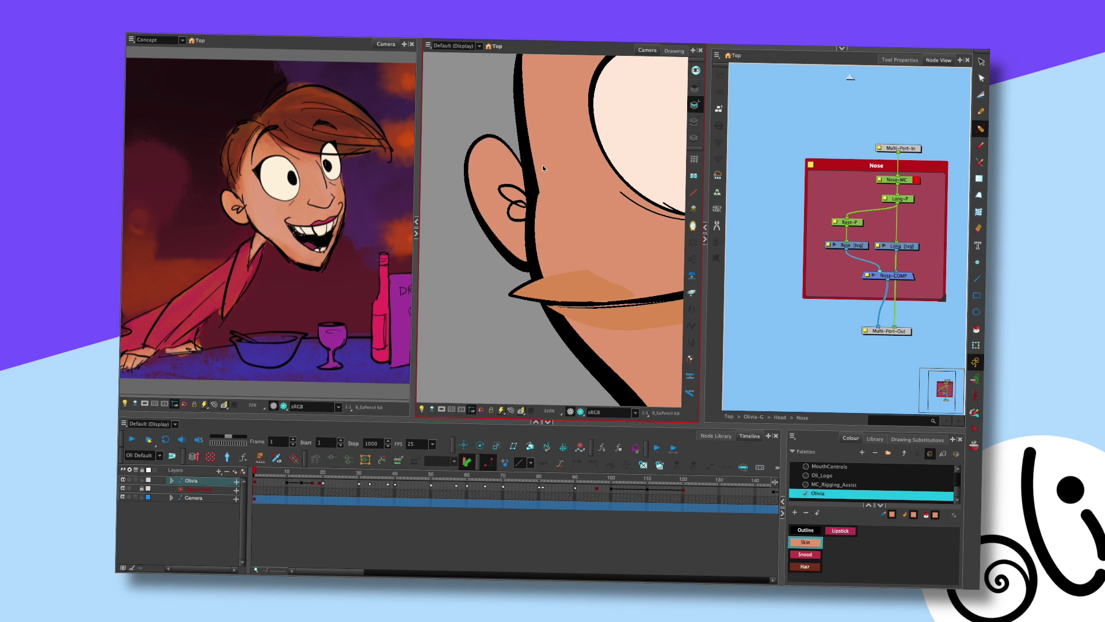
Adjust the ear outline's pencil thickness along its upper edge
scroll(542, 164, "down", 2)
scroll(492, 178, "up", 2)
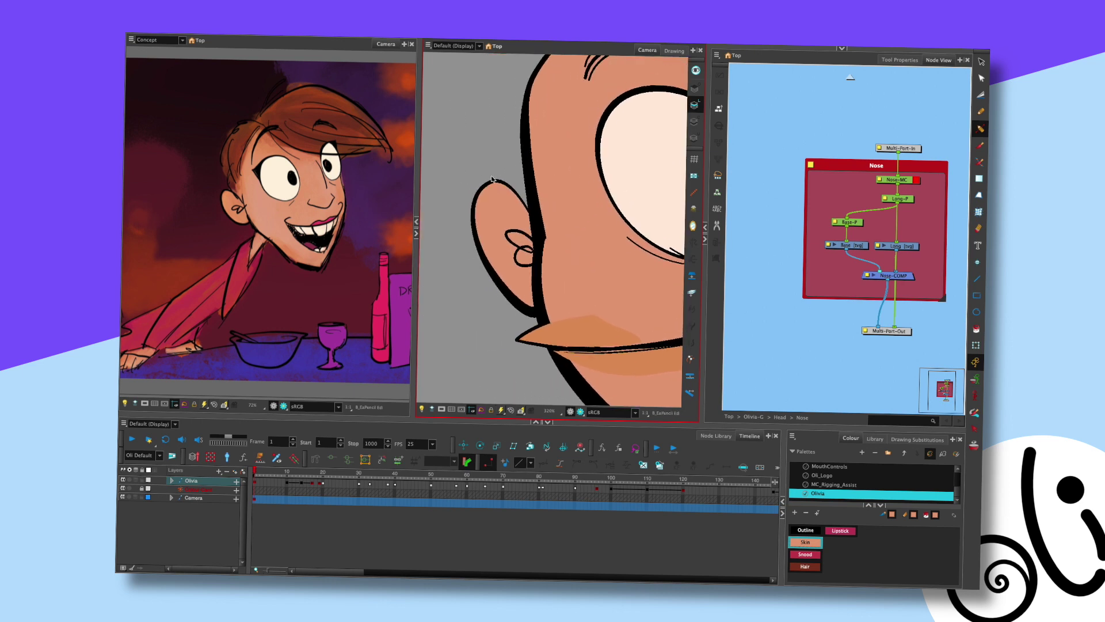
left_click(492, 179)
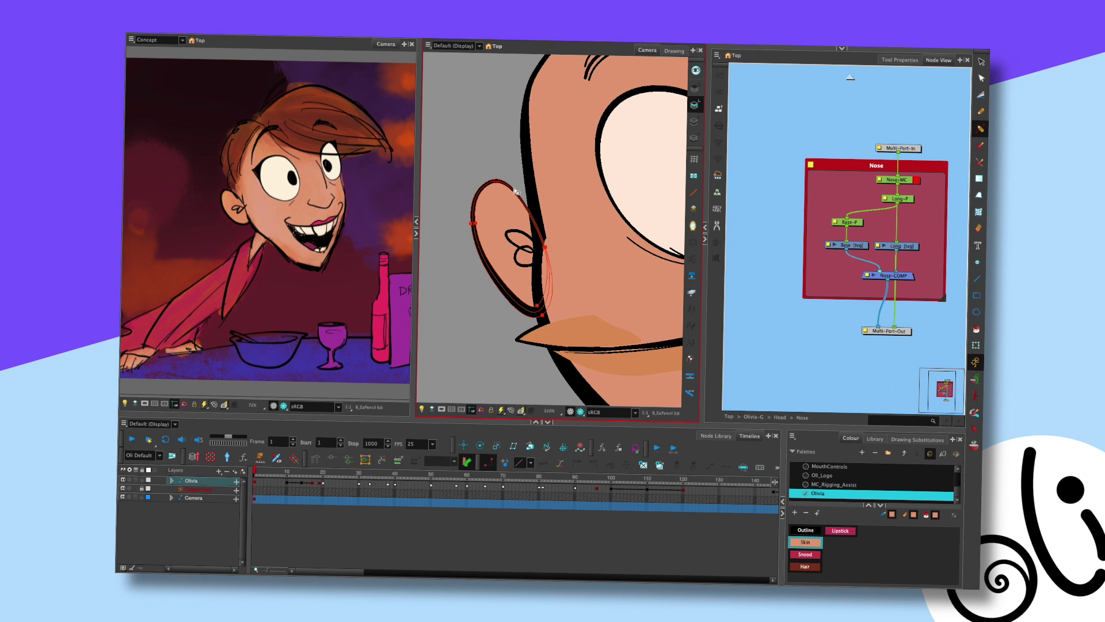
left_click(516, 191)
key("space")
left_click_drag(604, 120, 456, 213)
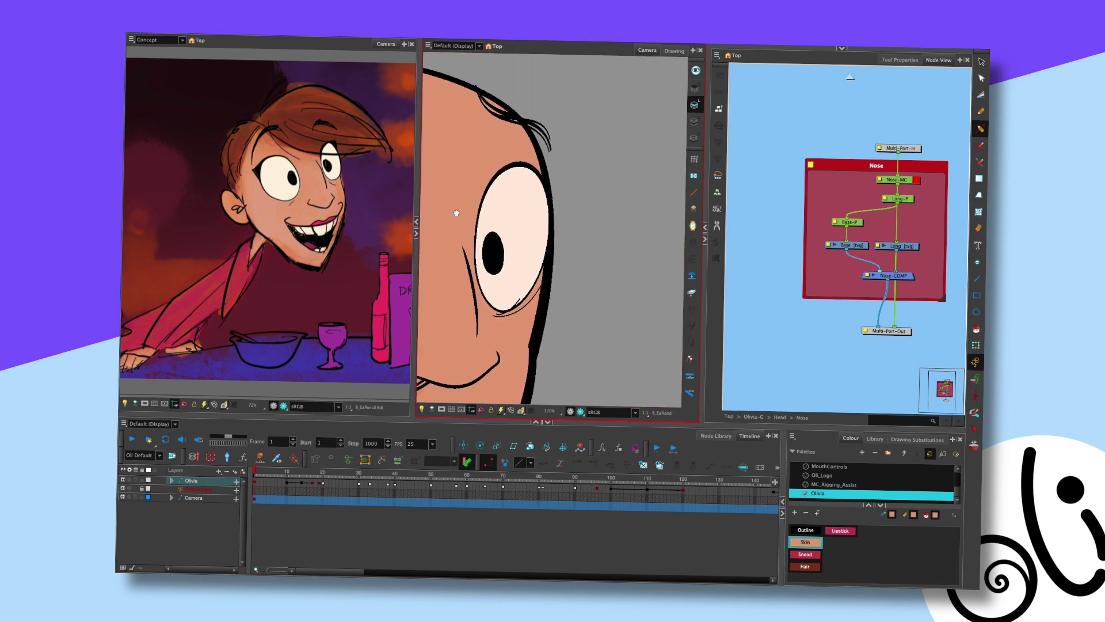
scroll(586, 268, "down", 3)
left_click_drag(592, 282, 619, 246)
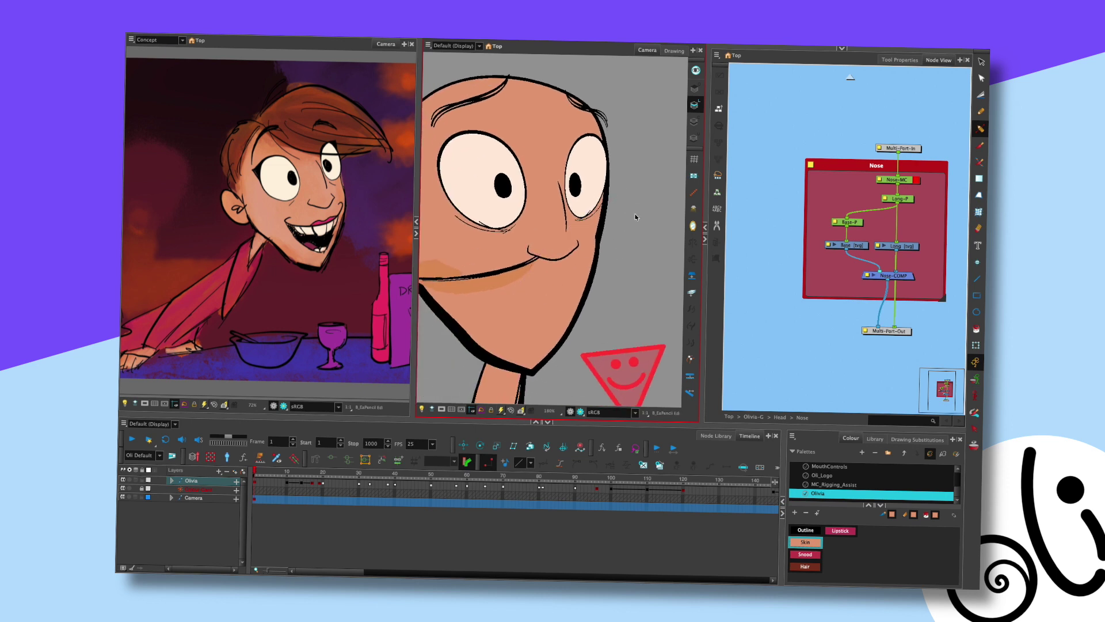
scroll(606, 248, "down", 3)
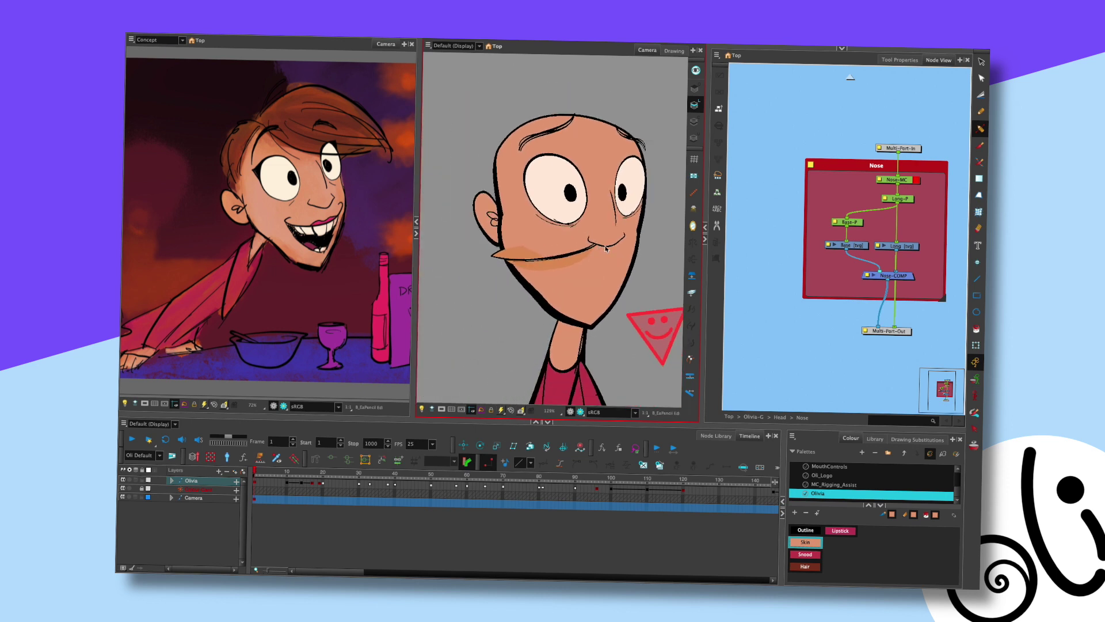
scroll(605, 249, "up", 5)
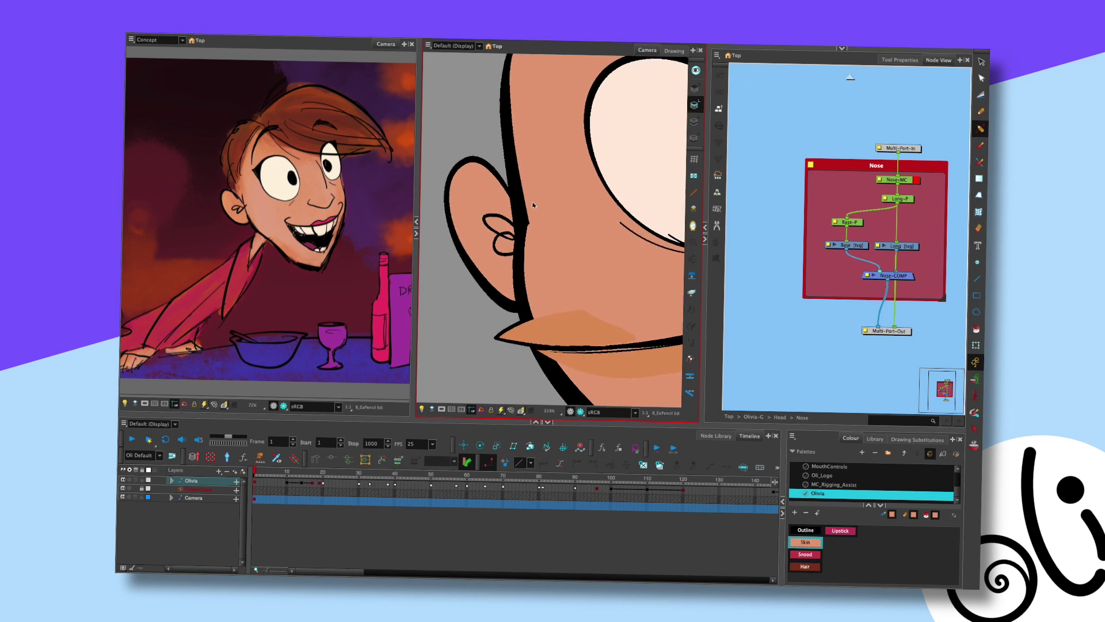
Open the ear in the Drawing view and isolate the art layer holding the inner-ear swirl
left_click(674, 51)
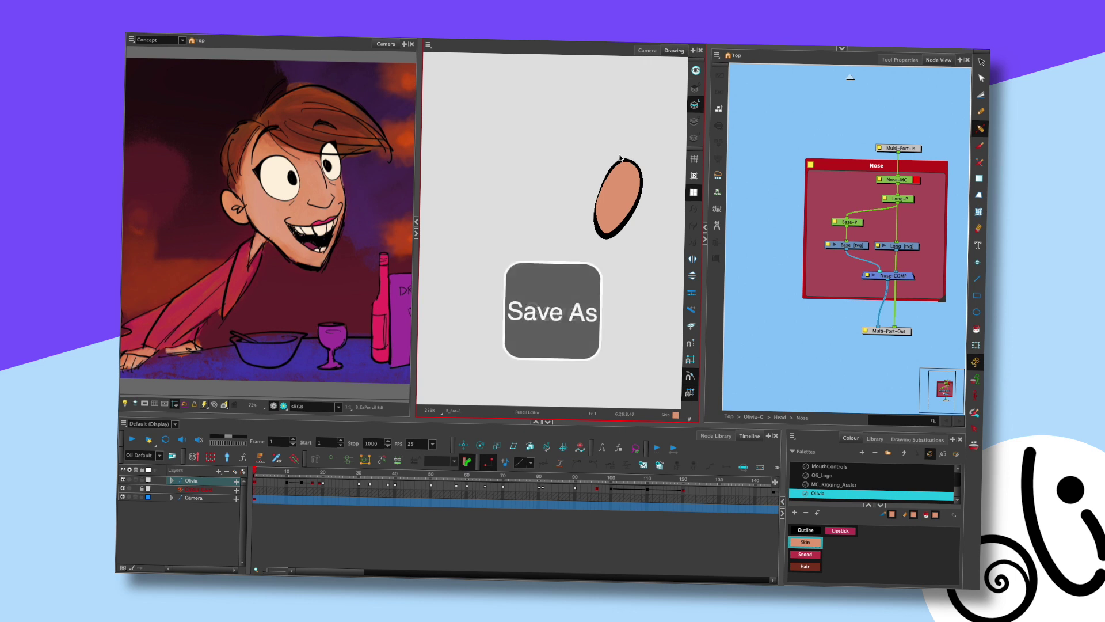
left_click(694, 98)
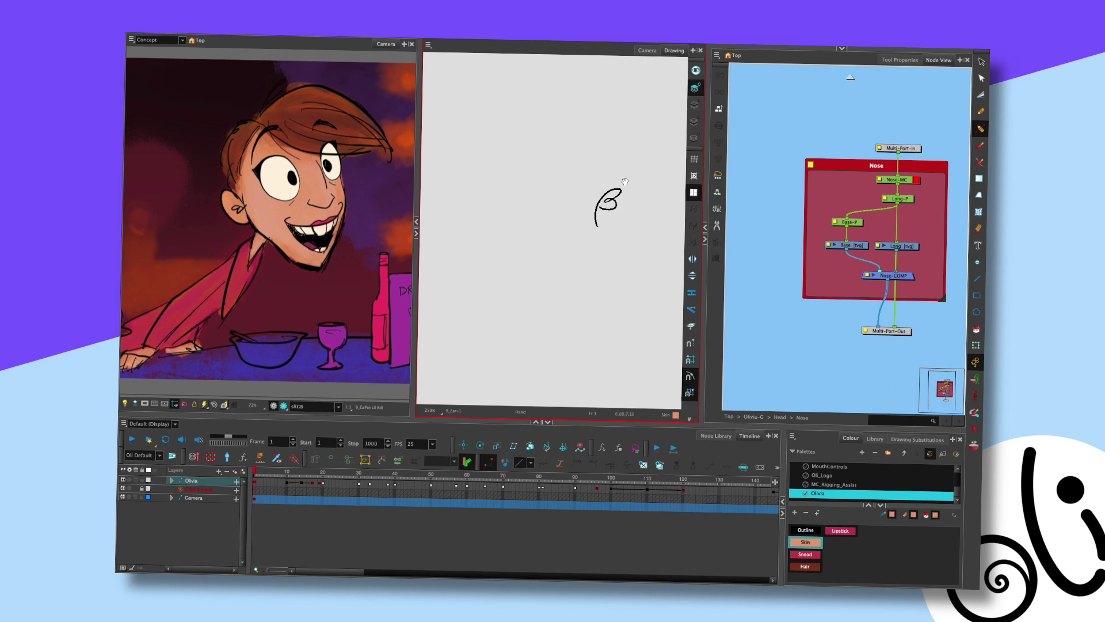
scroll(607, 216, "up", 3)
scroll(606, 216, "up", 1)
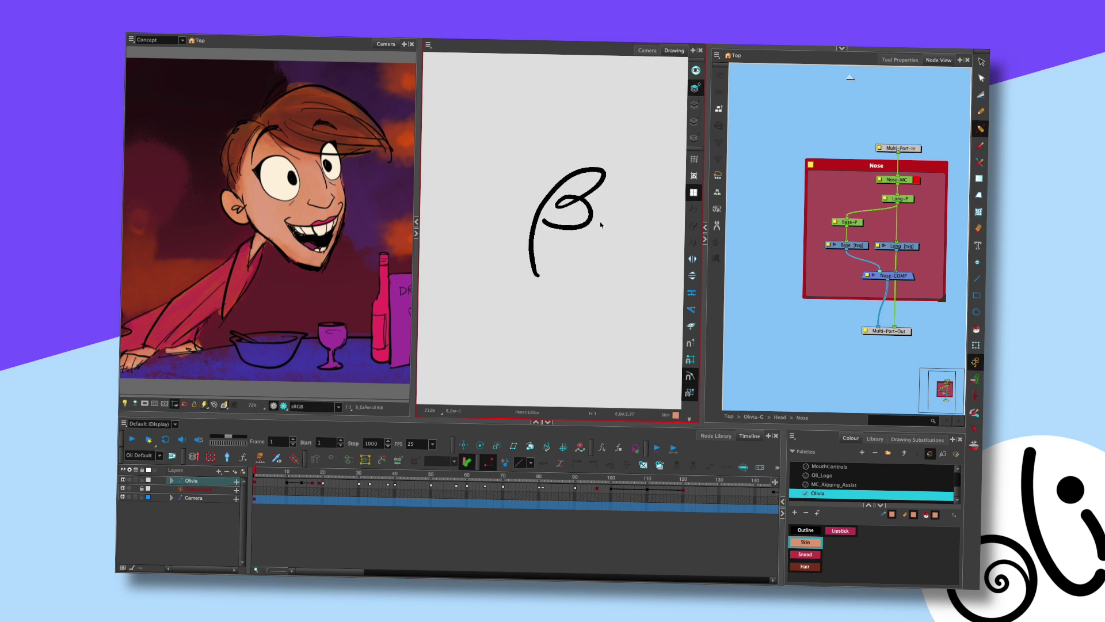
Adjust the pencil thickness of the inner-ear swirl along its curve and at its upper tip
left_click(555, 206)
left_click_drag(537, 241, 531, 235)
left_click(589, 179)
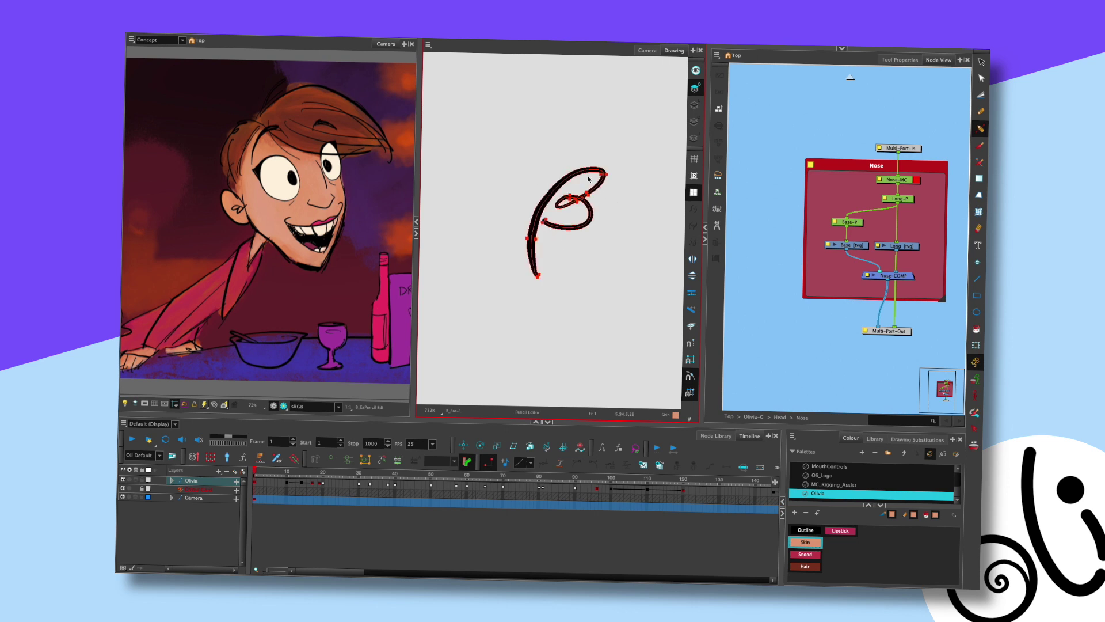
left_click(608, 175)
left_click_drag(608, 175, 606, 172)
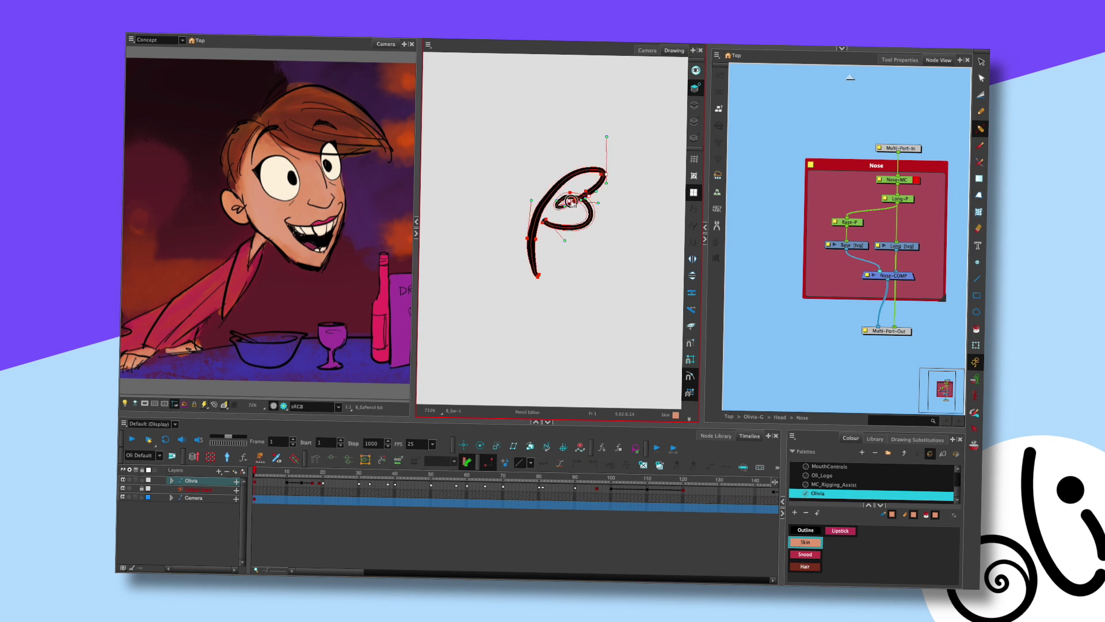
left_click(589, 200)
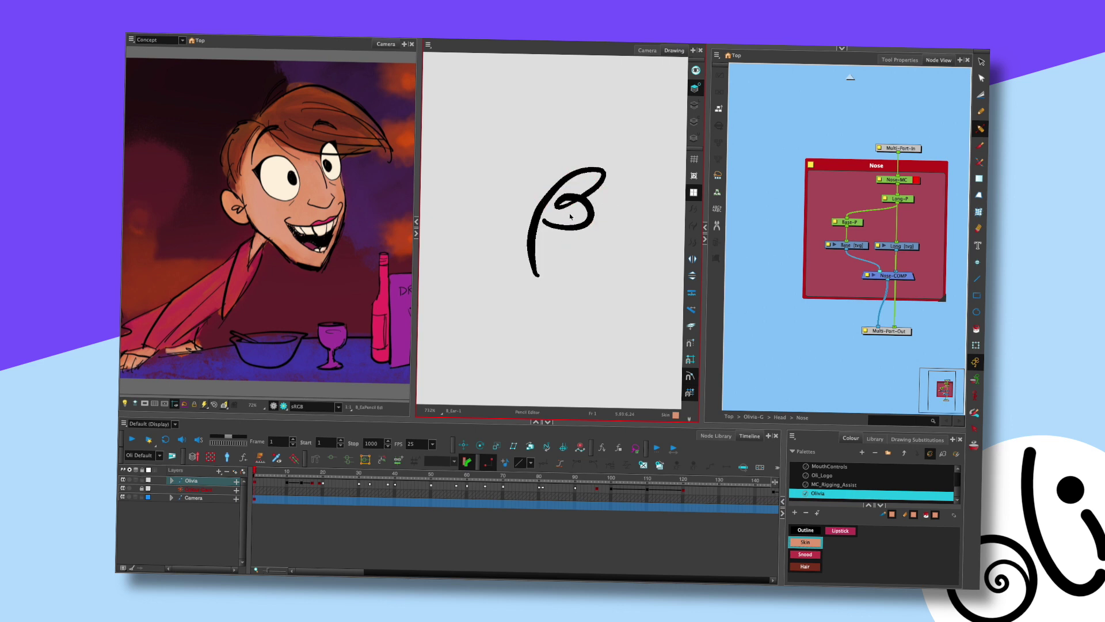
Refine the lower end of the inner-ear swirl with the Pencil Editor and Contour Editor
left_click(541, 276)
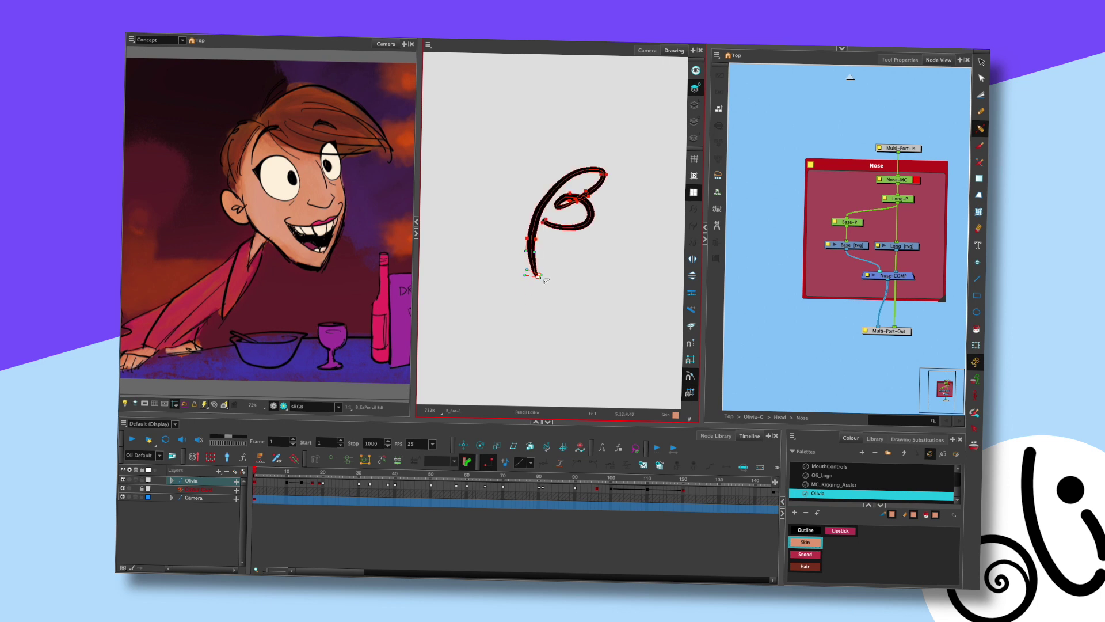
key("alt+q")
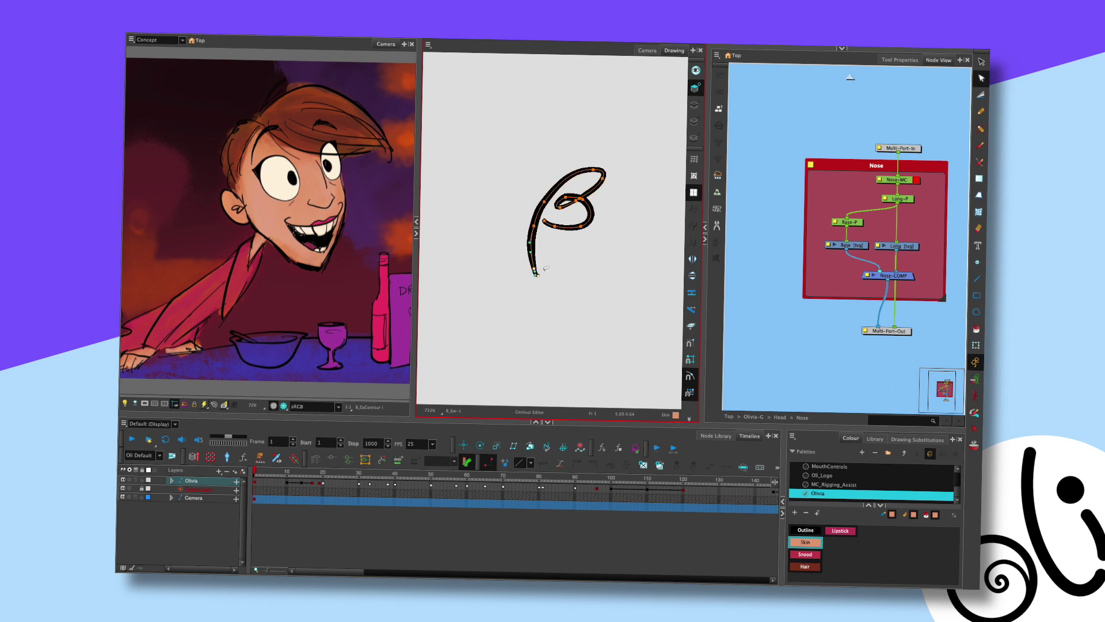
mouse_move(536, 276)
left_mouse_down()
mouse_move(535, 286)
mouse_move(533, 266)
mouse_move(538, 276)
left_mouse_up()
left_click(557, 252)
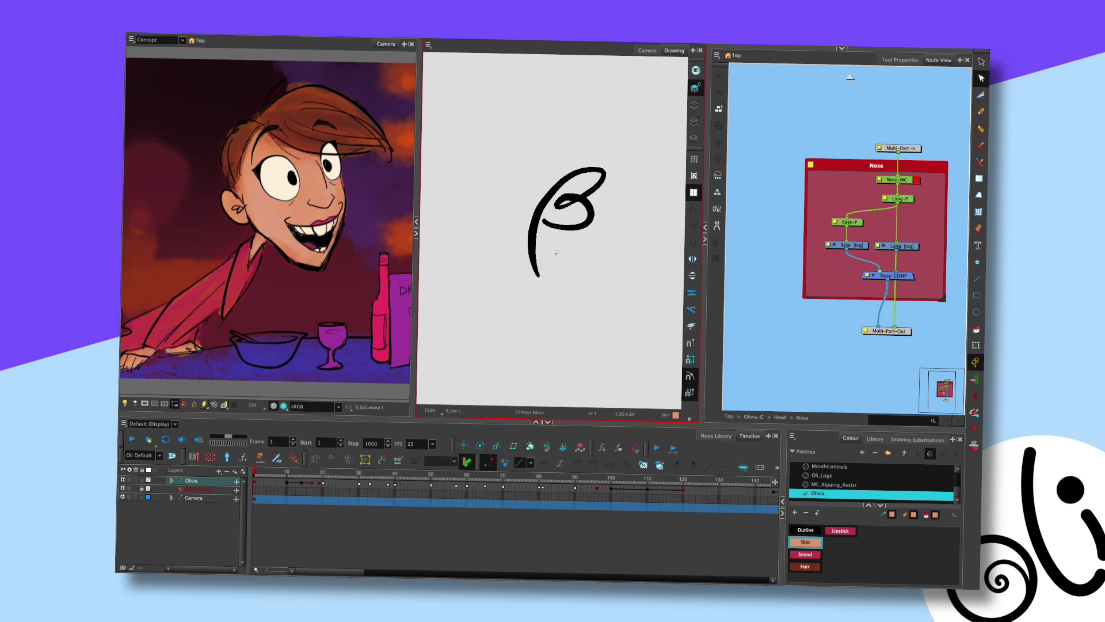
Check the ear on the head in the Camera view and make the art layer holding the ear outline active
left_click(647, 51)
scroll(593, 217, "down", 3)
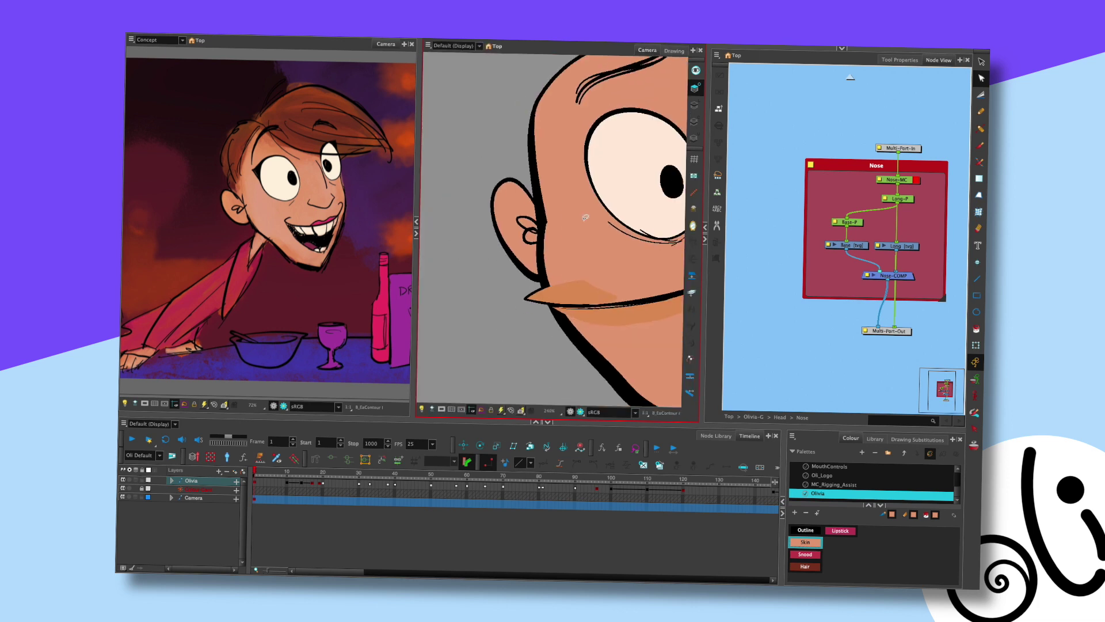
scroll(594, 217, "down", 6)
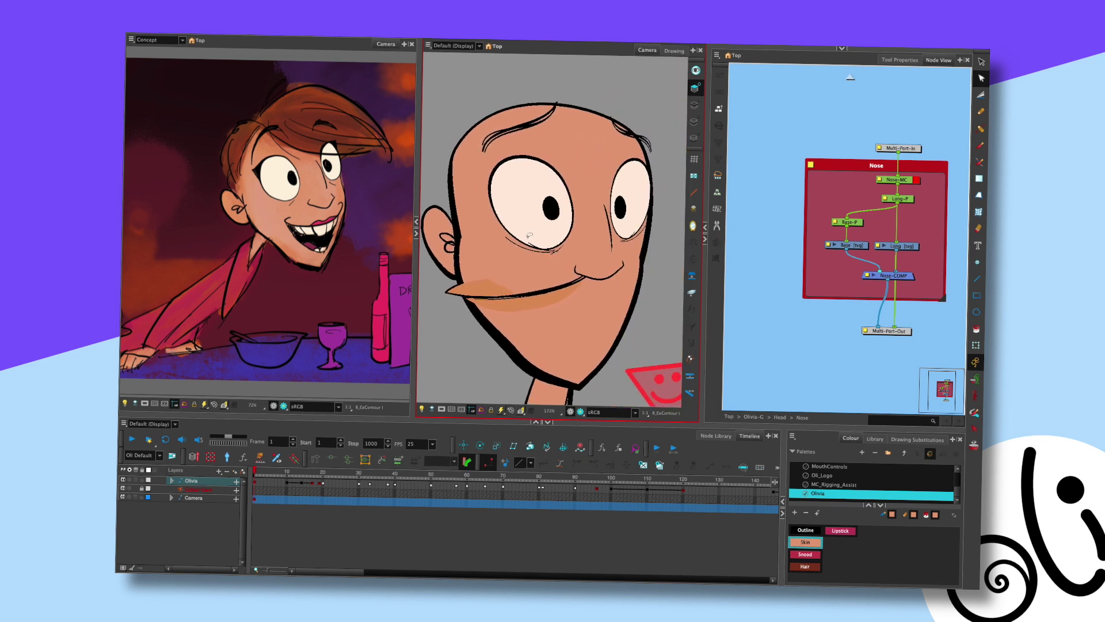
left_click_drag(556, 251, 566, 234)
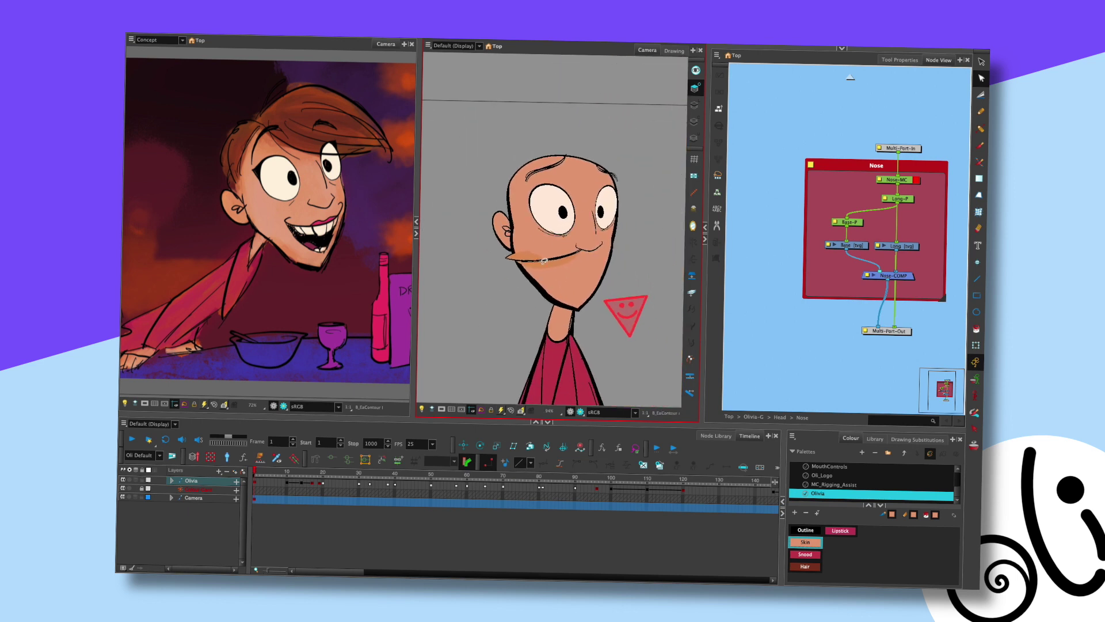
key("shift+t")
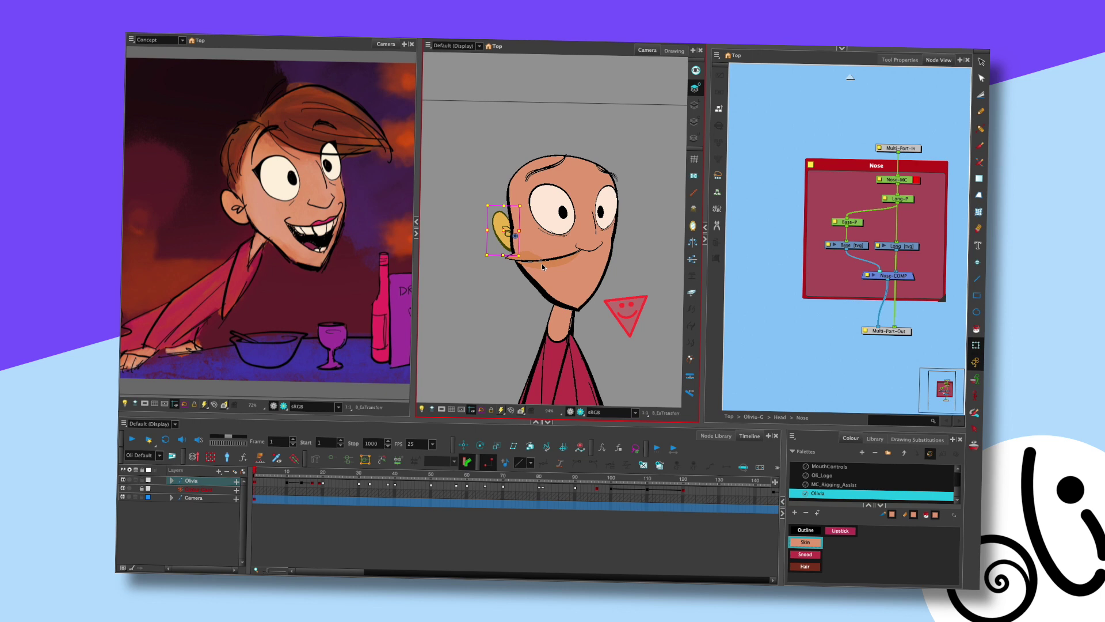
scroll(541, 264, "up", 4)
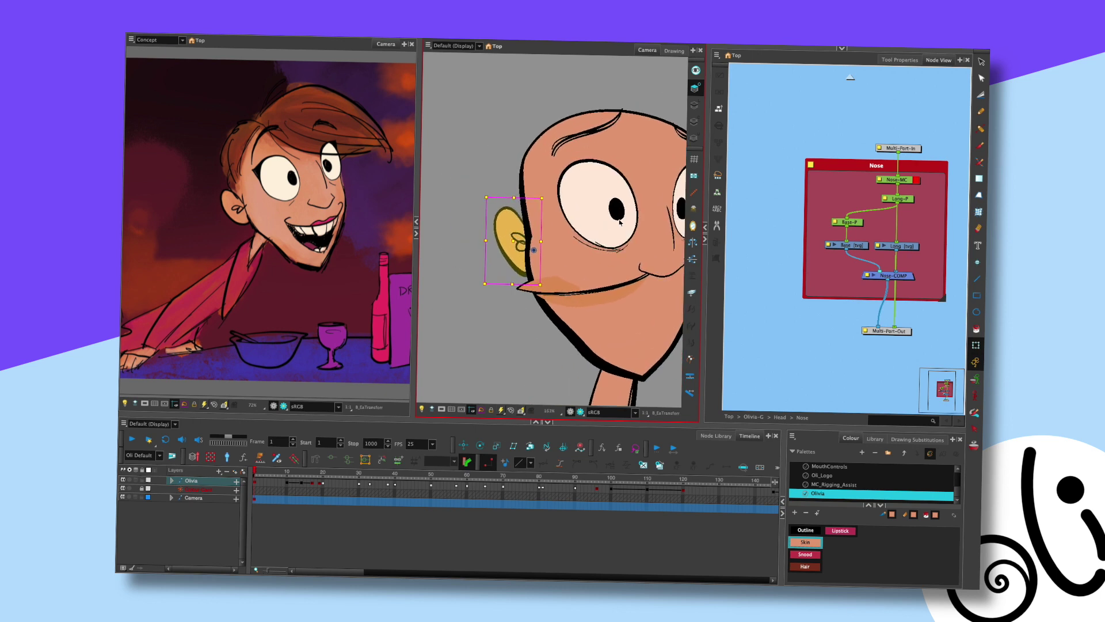
key("Escape")
key("alt+q")
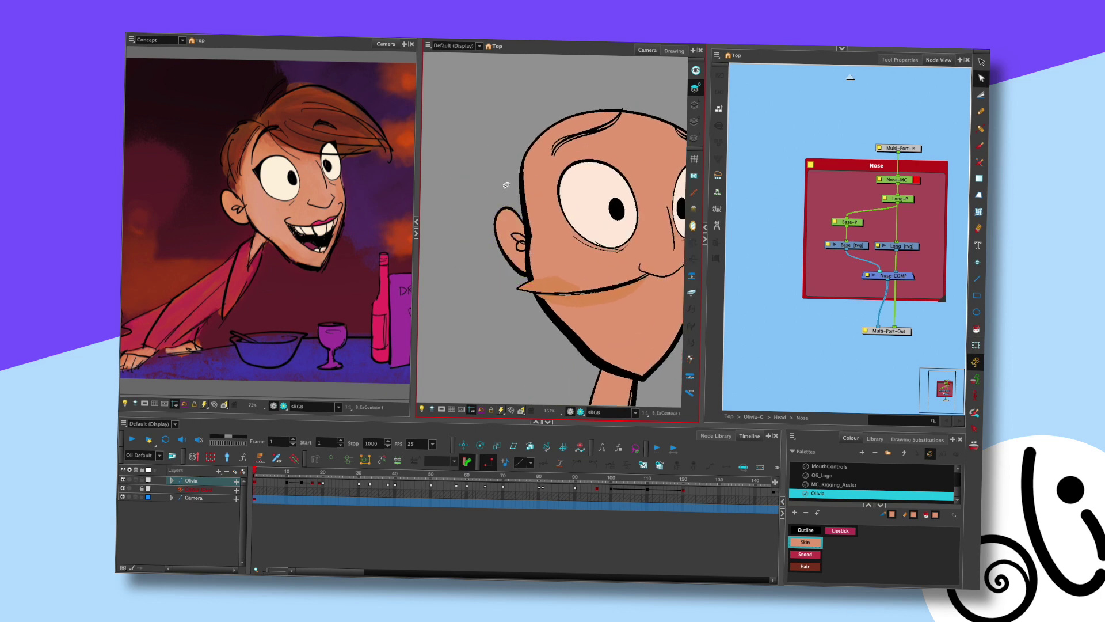
left_click(695, 104)
scroll(527, 229, "up", 2)
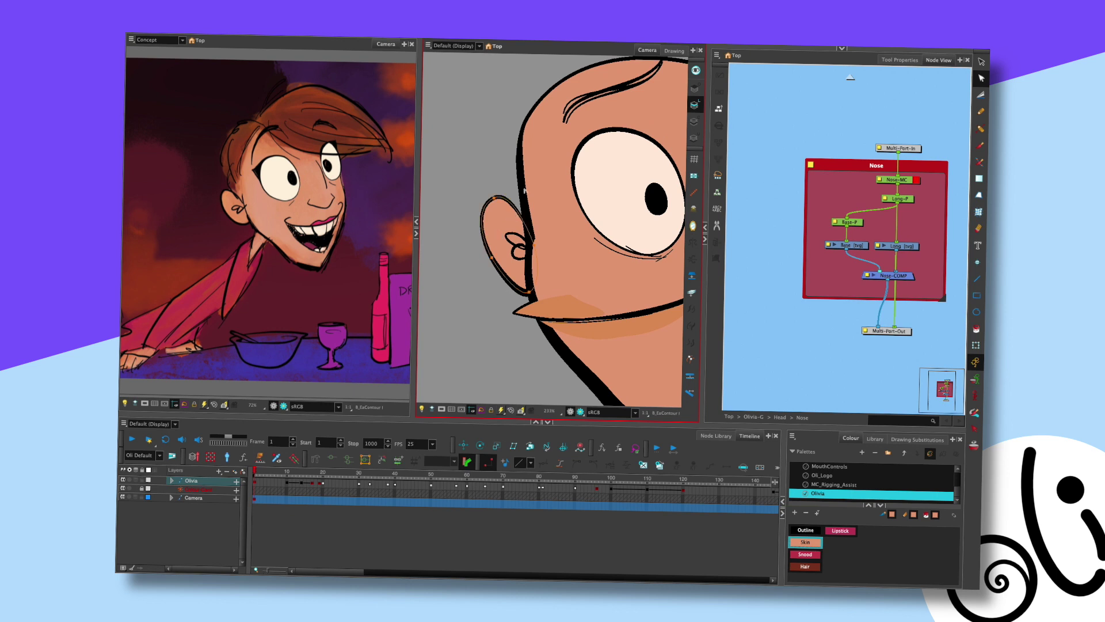
scroll(526, 288, "down", 3)
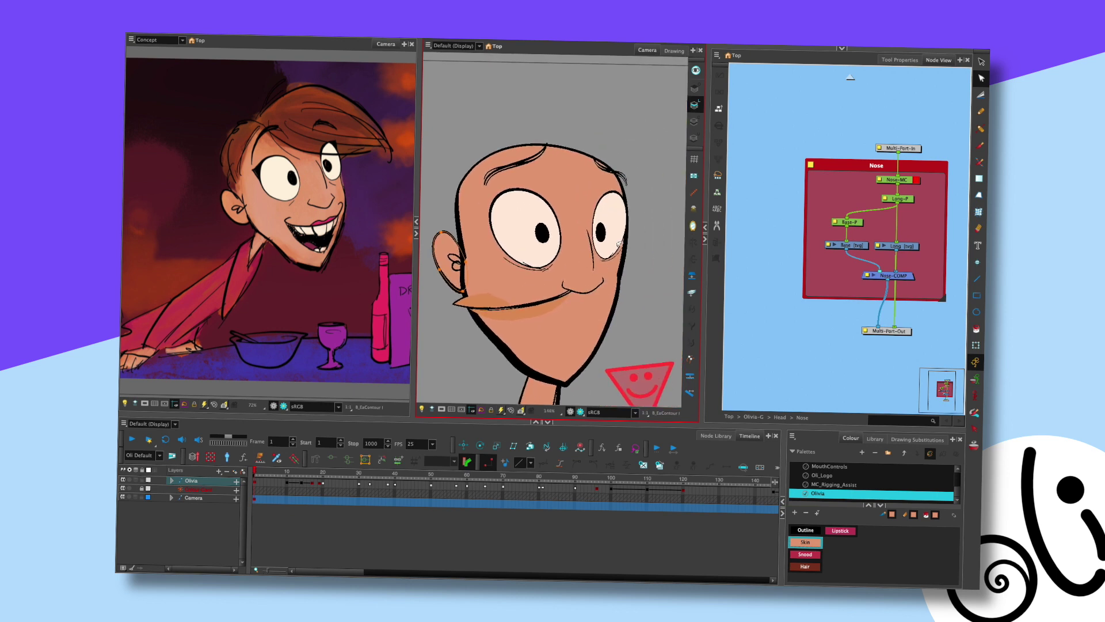
Open the larger eye's artwork in the Drawing view and align the Nose-COMP node beneath its inputs
key("shift+t")
key("Escape")
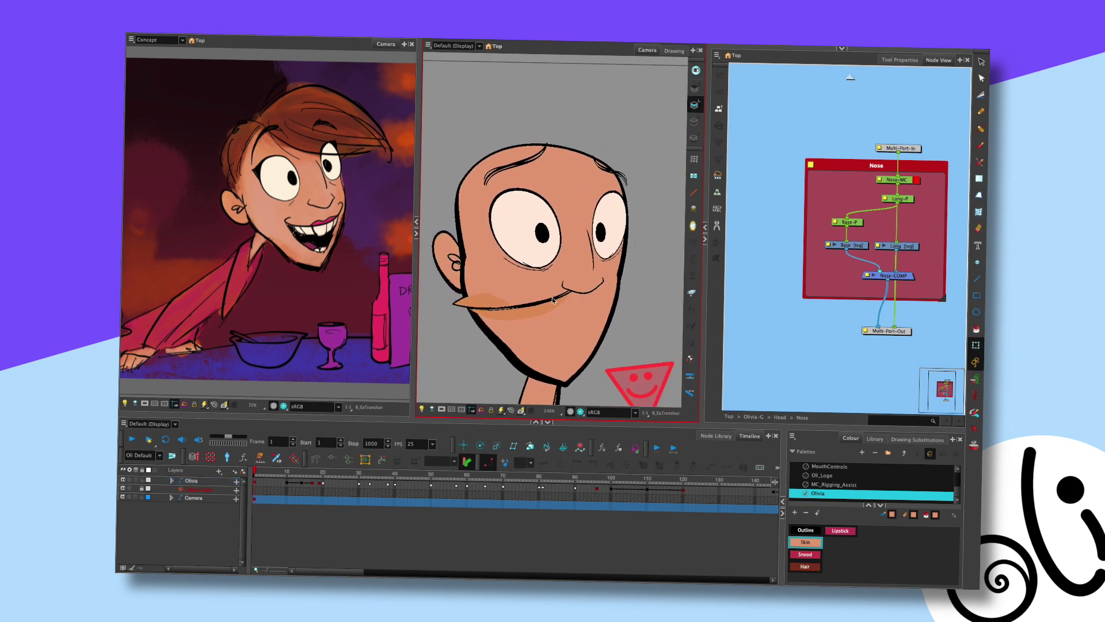
left_click(537, 206)
left_click_drag(538, 206, 592, 180)
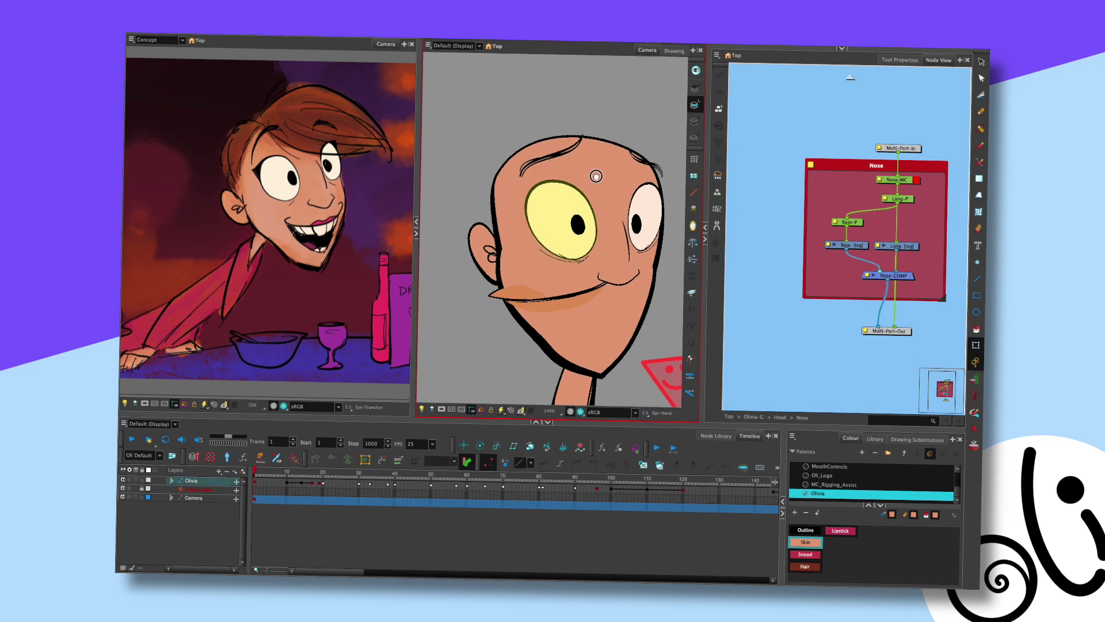
key("Escape")
key("alt+q")
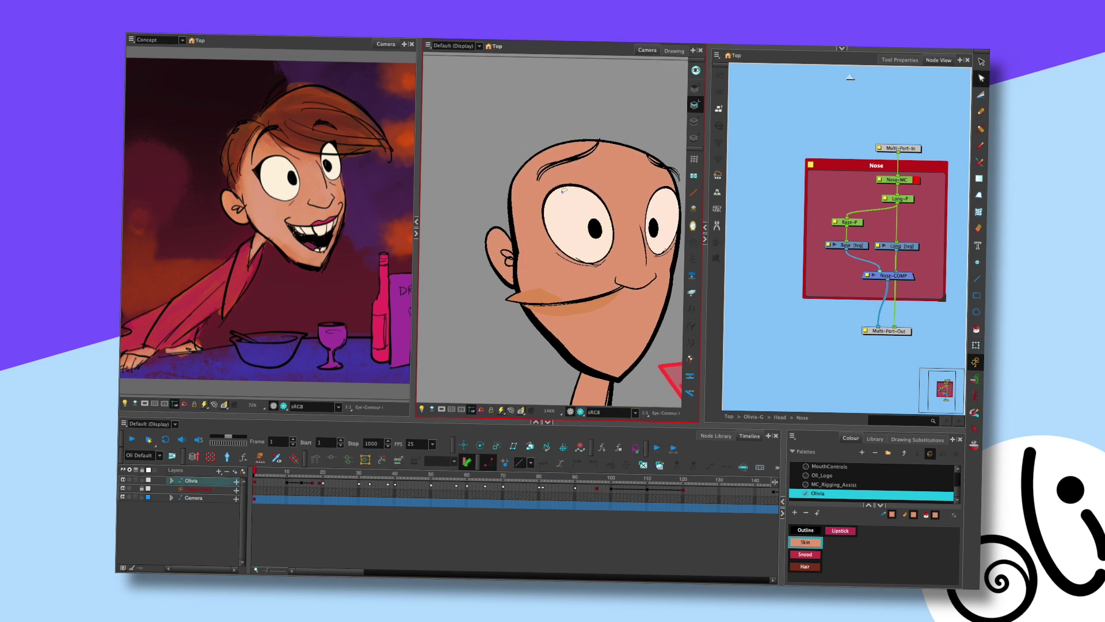
left_click(674, 51)
scroll(584, 228, "down", 5)
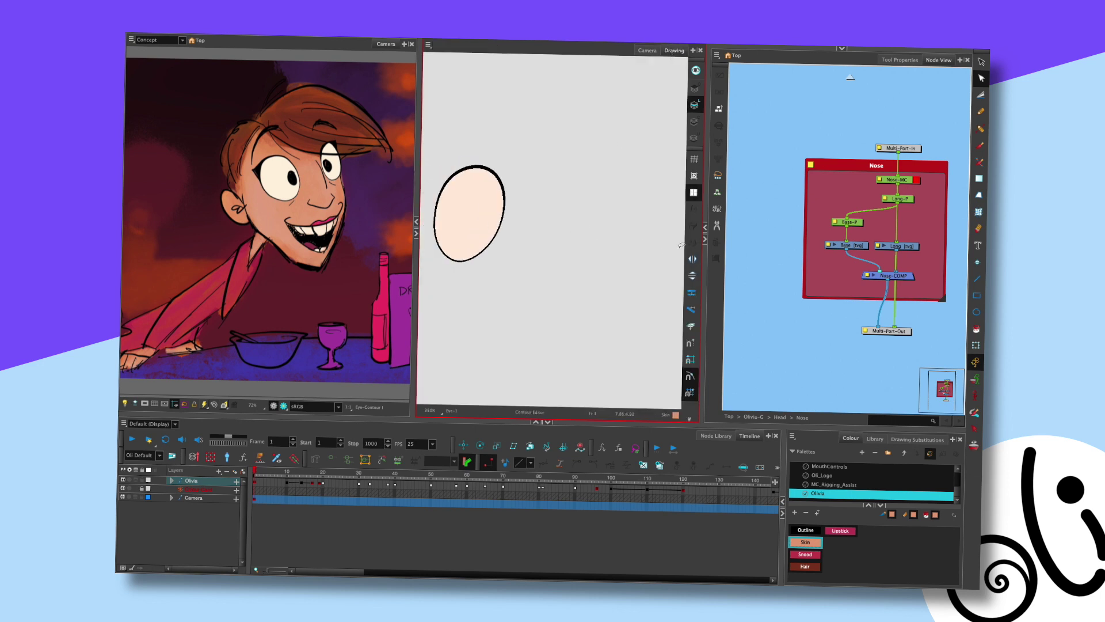
scroll(681, 244, "up", 2)
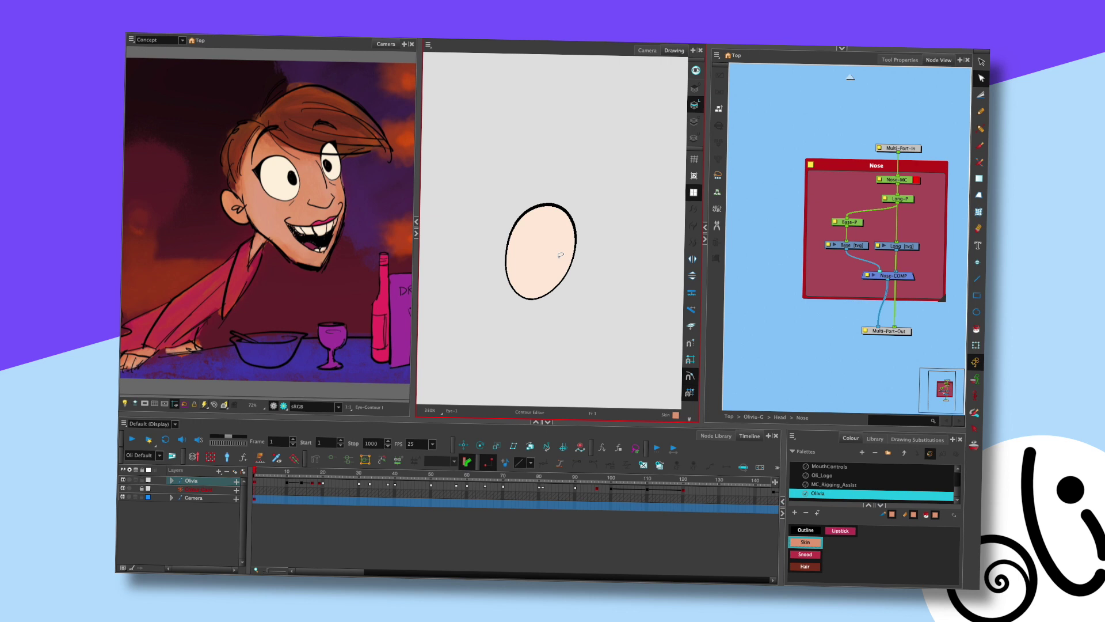
left_click_drag(905, 275, 897, 274)
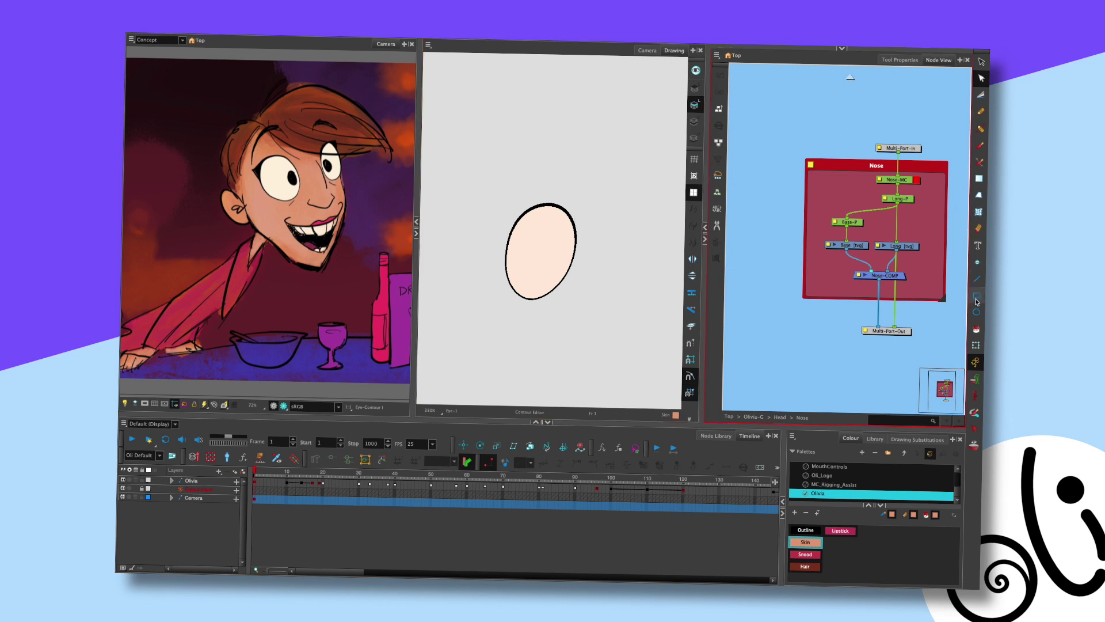
left_click(977, 278)
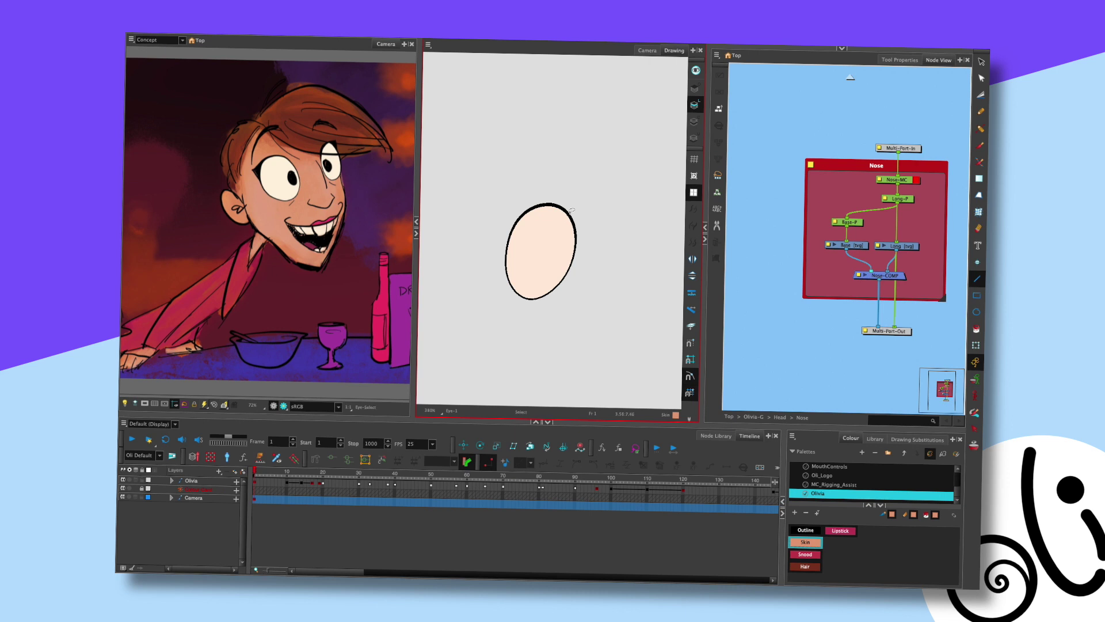
key("alt+s")
left_click(567, 213)
key("alt+q")
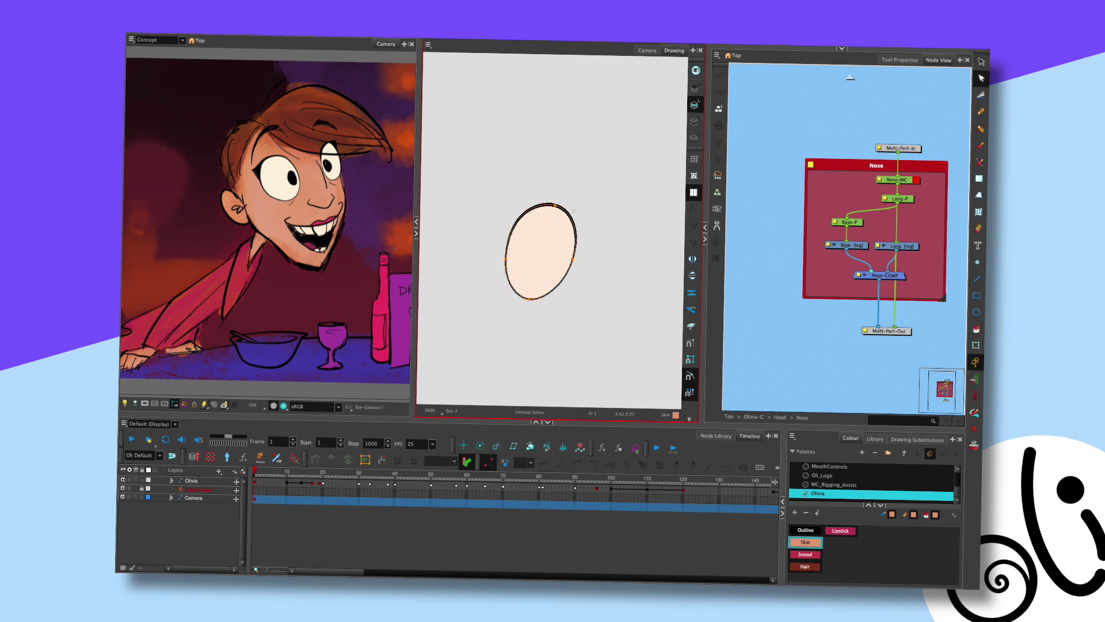
scroll(585, 232, "up", 3)
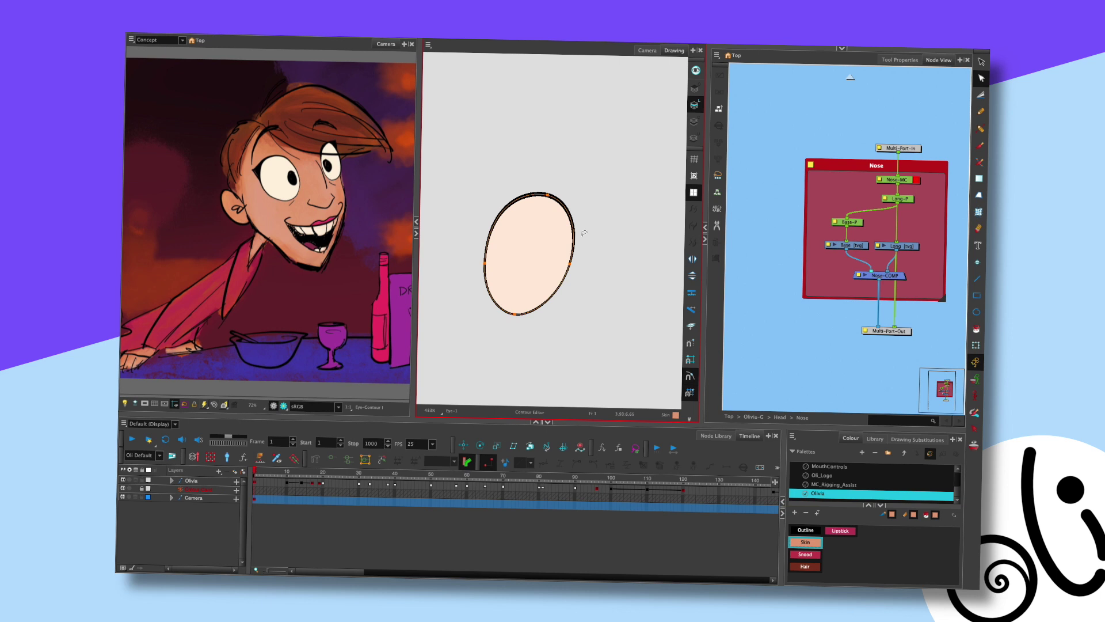
Draw a short straight line beside the eye's upper corner with the Line tool, using the Outline colour and Pencil 2 preset
left_click(977, 278)
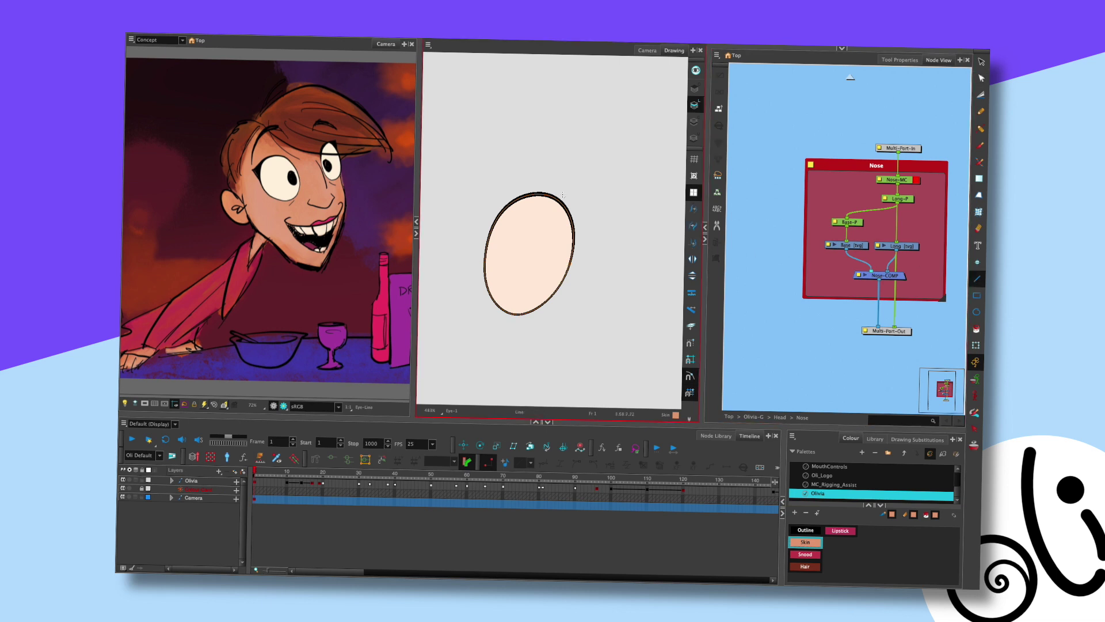
left_click_drag(565, 195, 595, 193)
key("ctrl+z")
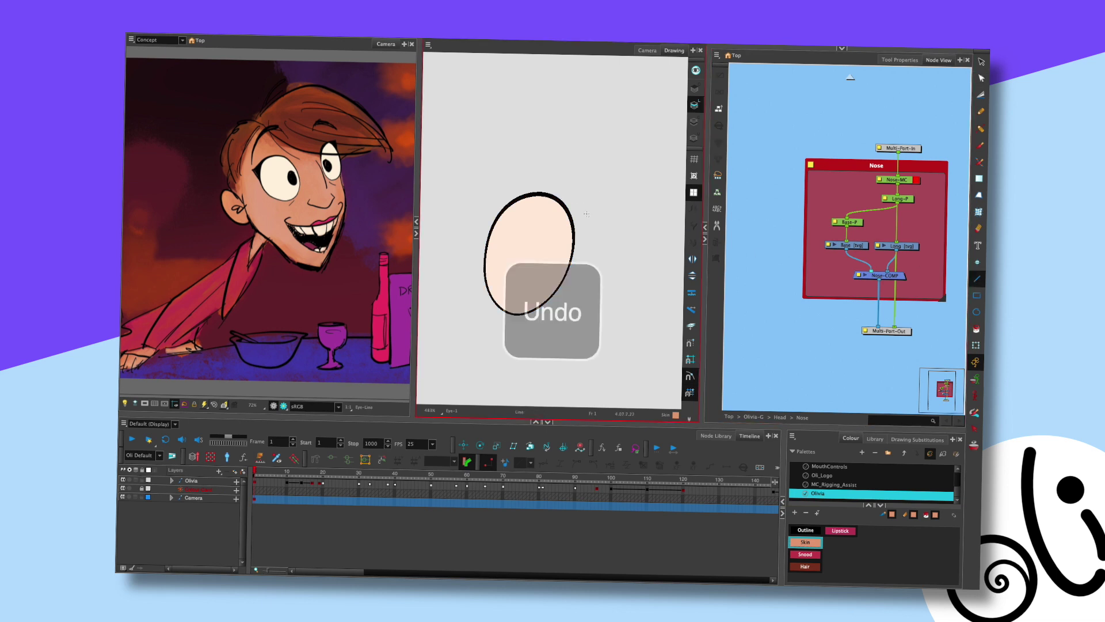
left_click(806, 530)
left_click(864, 63)
left_click(895, 61)
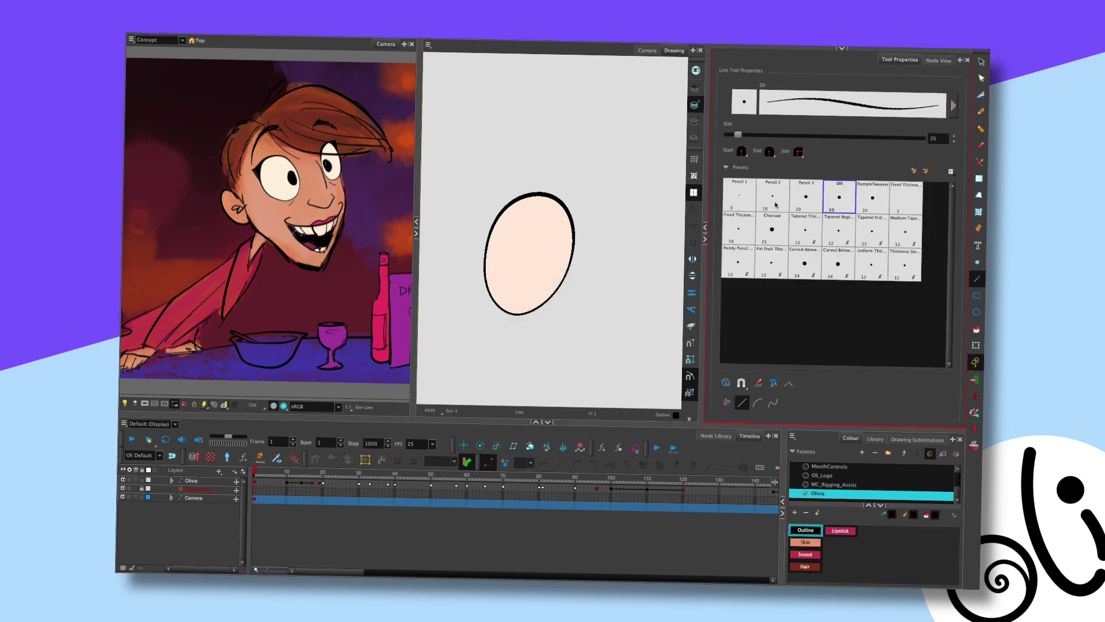
left_click(775, 201)
left_click_drag(560, 189, 589, 190)
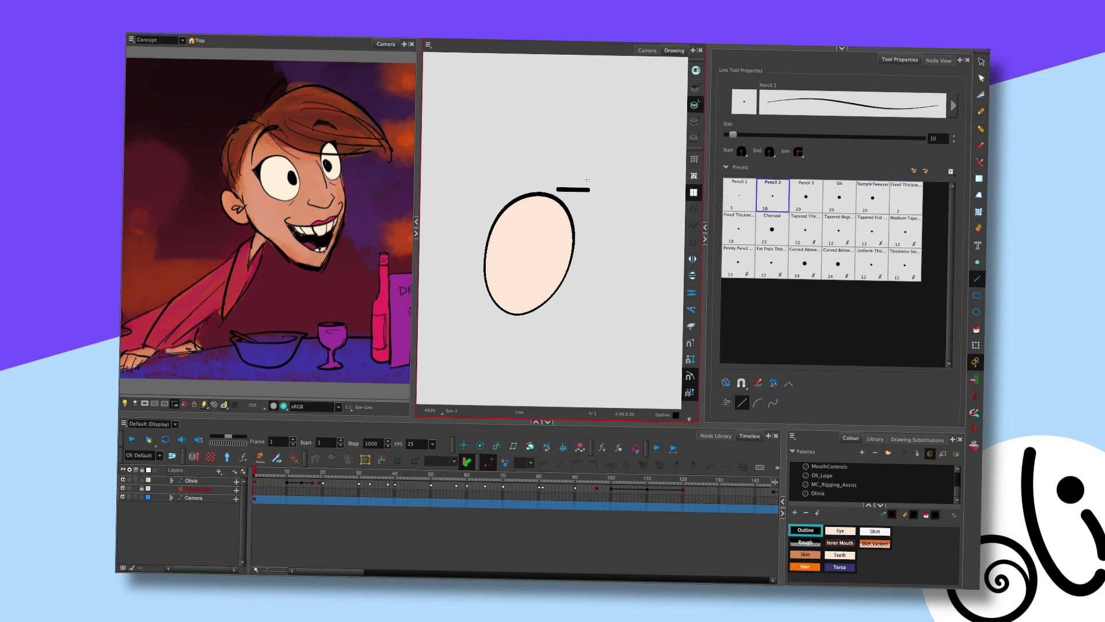
Bend the new line into an angled corner pointing away from the eye and enable snapping in the Contour Editor
key("alt+q")
left_click(583, 190)
left_click_drag(588, 190, 578, 225)
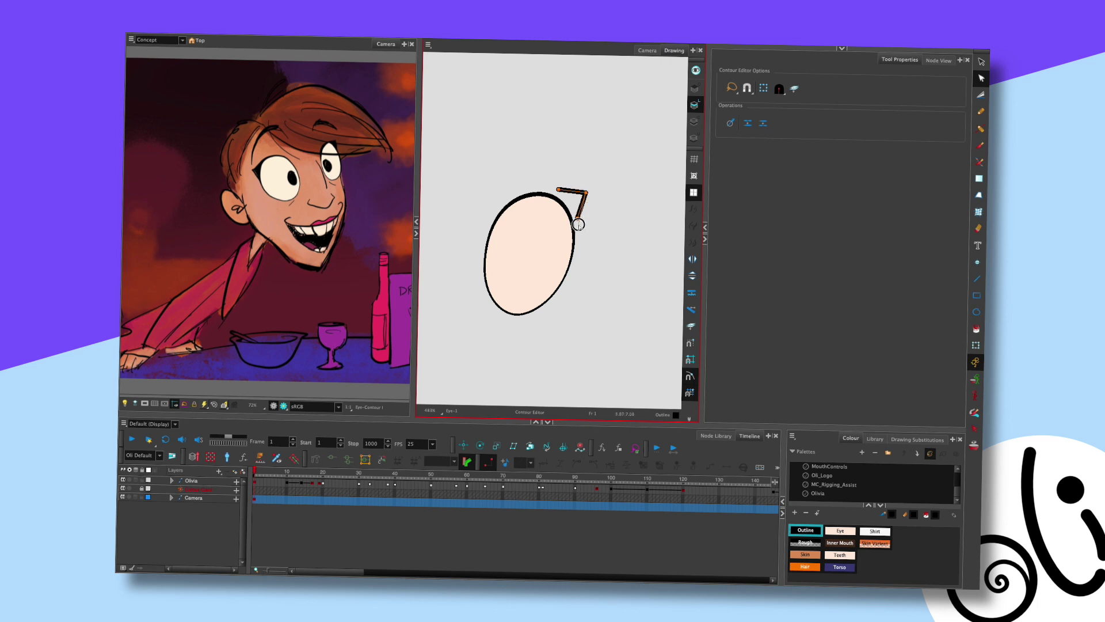
left_click(747, 87)
key("ctrl+a")
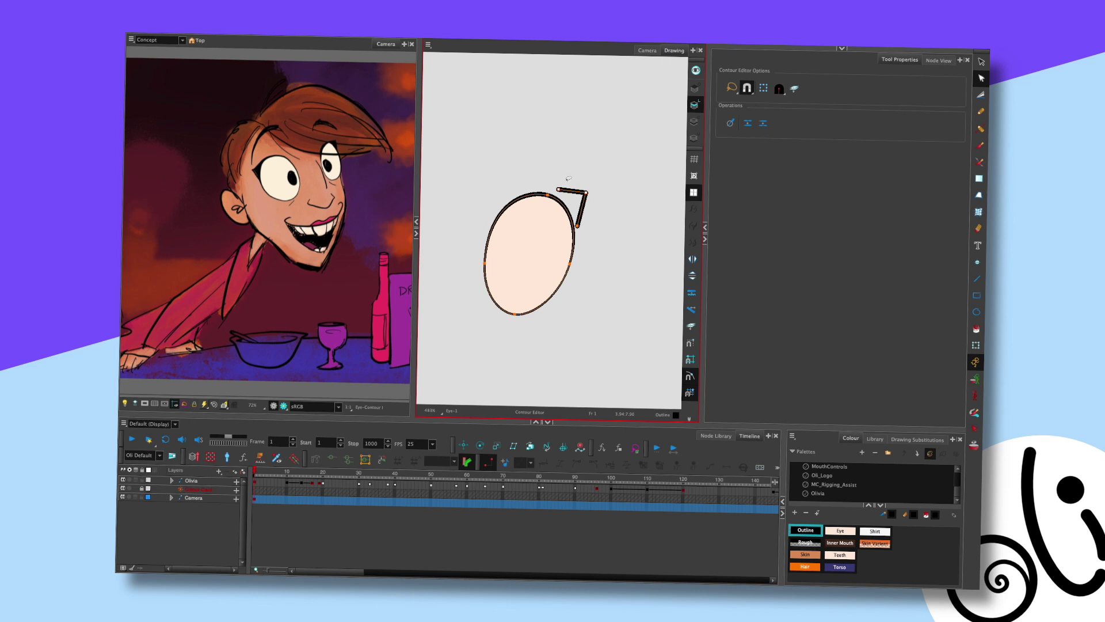
Attach both ends of the angled line to the eye outline and curve its sides into a pointed eyelash
left_click(577, 192)
left_click(550, 195, "shift")
left_click_drag(575, 233, 573, 240)
left_click_drag(572, 194, 580, 210)
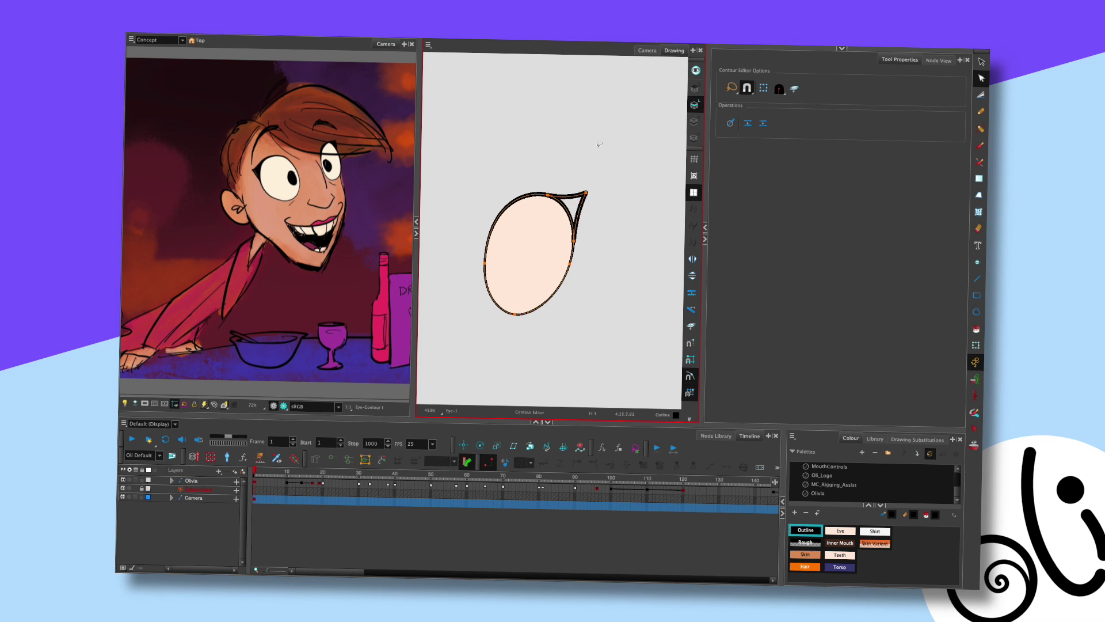
scroll(593, 220, "up", 3)
mouse_move(573, 199)
left_mouse_down()
mouse_move(592, 213)
mouse_move(594, 172)
left_mouse_up()
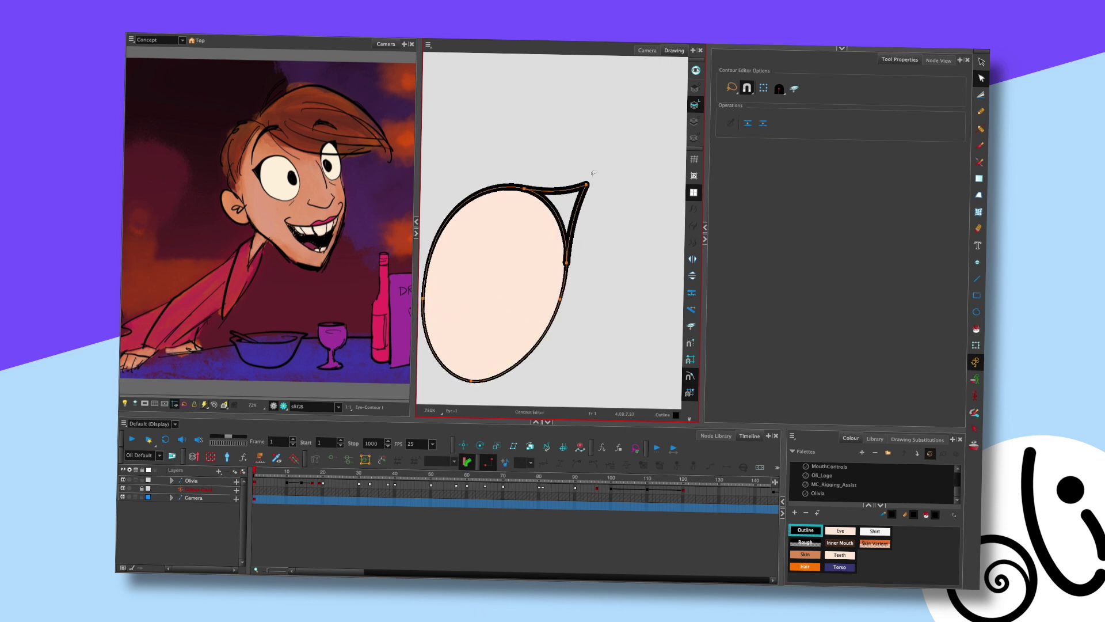
Change the eyelash line's join style to a sharp mitred corner
key("alt+s")
left_click(582, 190)
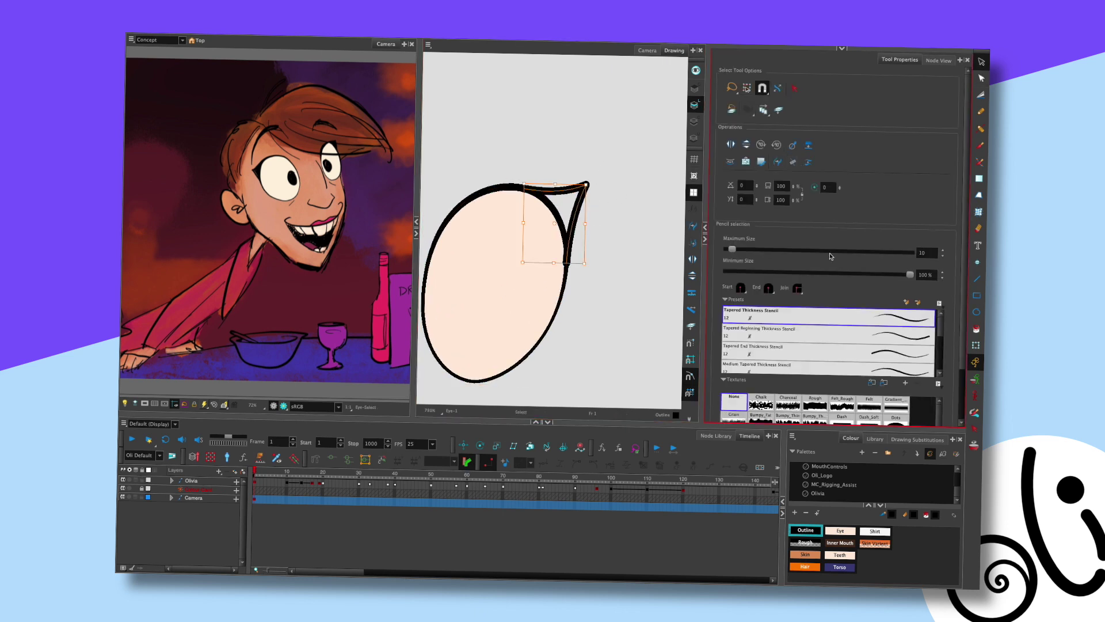
left_click(792, 290)
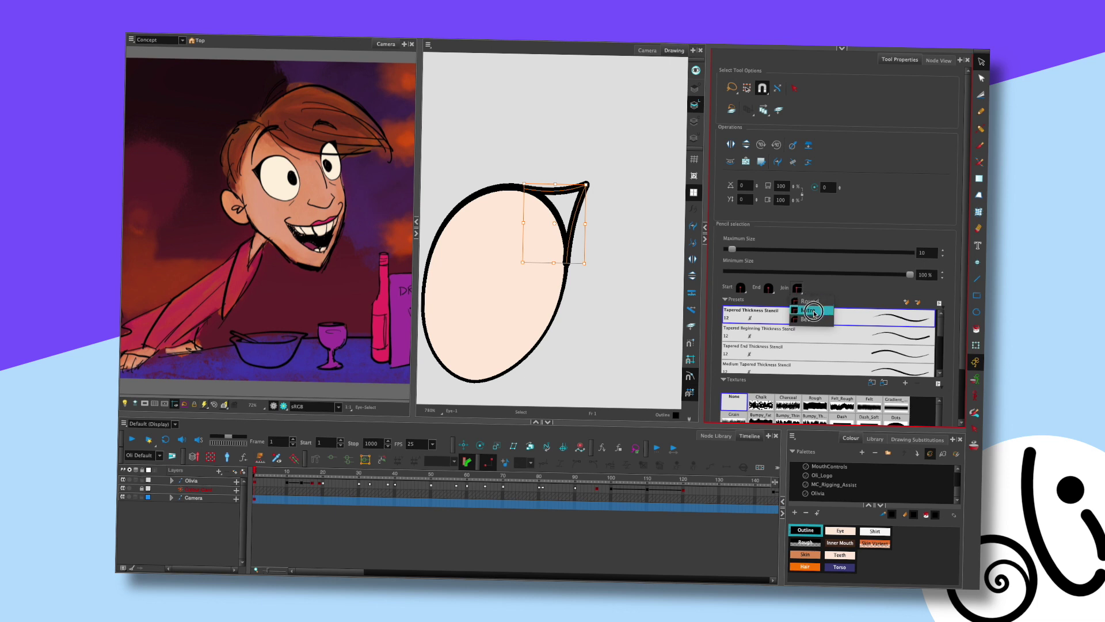
left_click(808, 311)
left_click(609, 201)
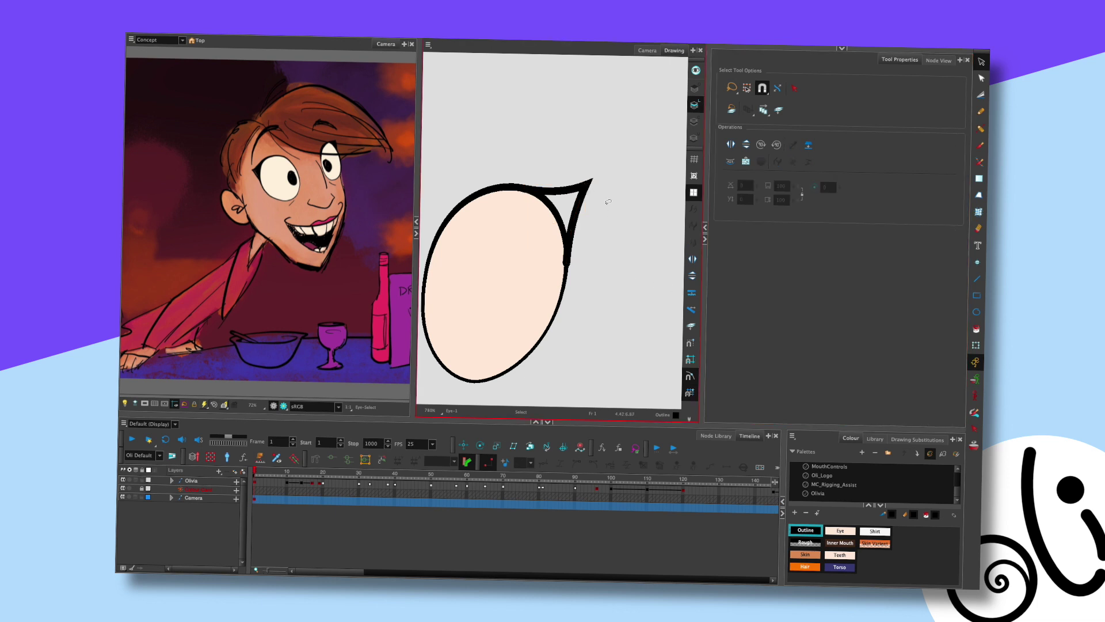
Fill the area enclosed by the pointed eyelash line with the Outline colour
key("alt+shift+q")
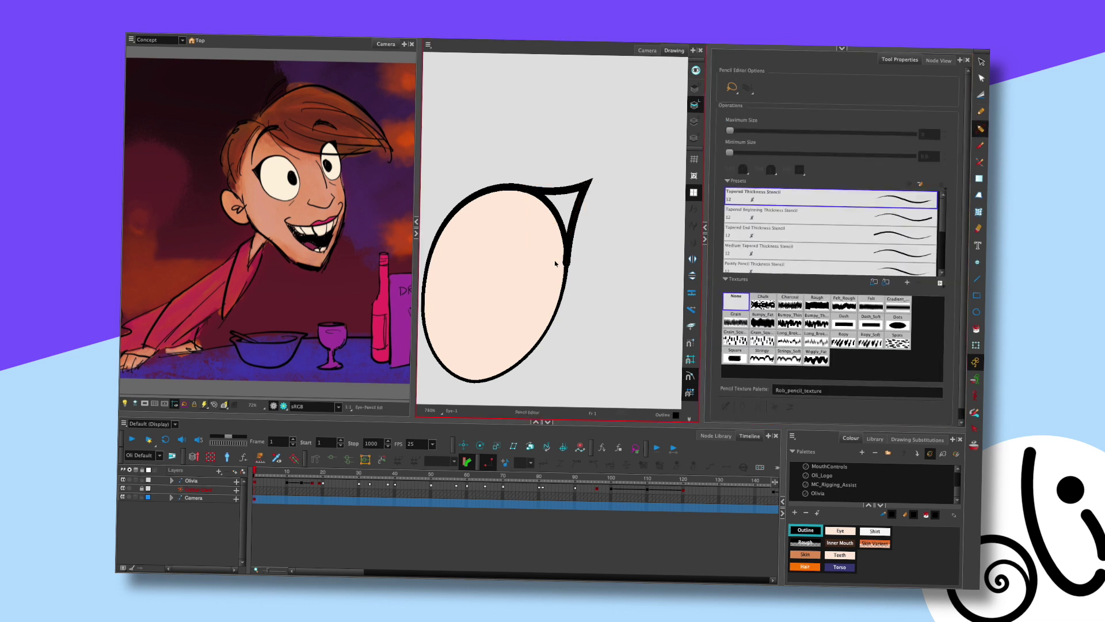
scroll(597, 189, "up", 3)
left_click(548, 271)
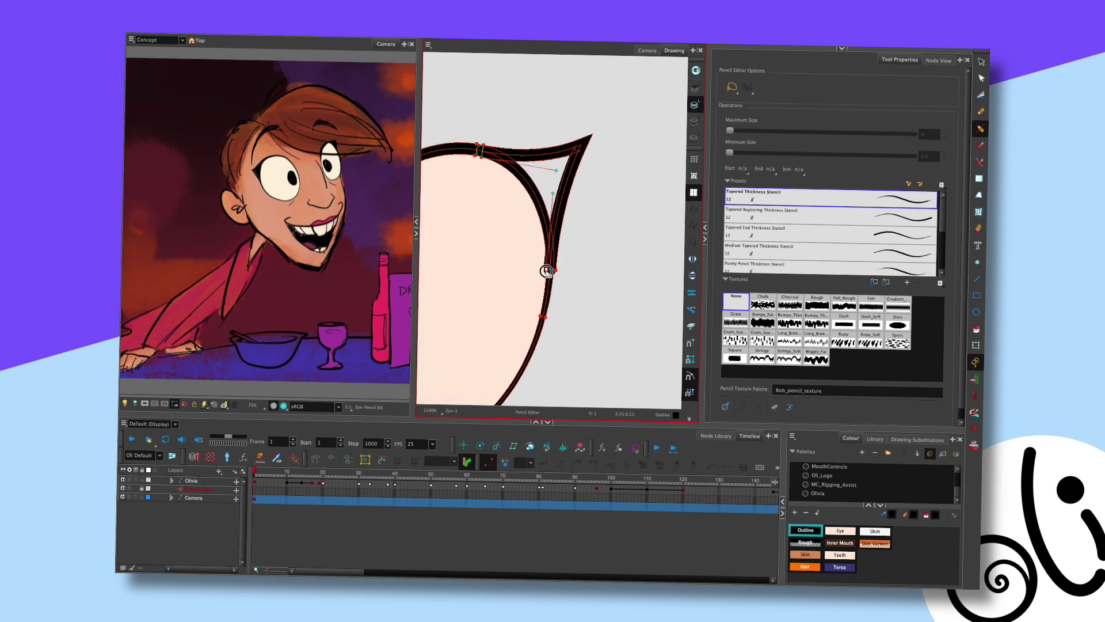
left_click(482, 152)
left_click(587, 118)
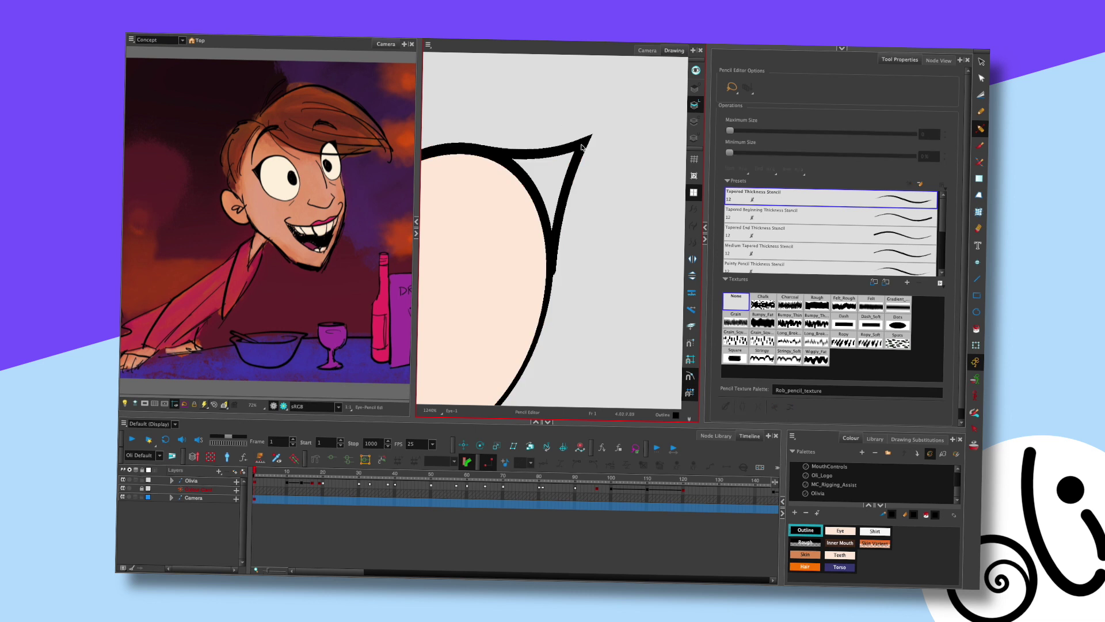
key("alt+s")
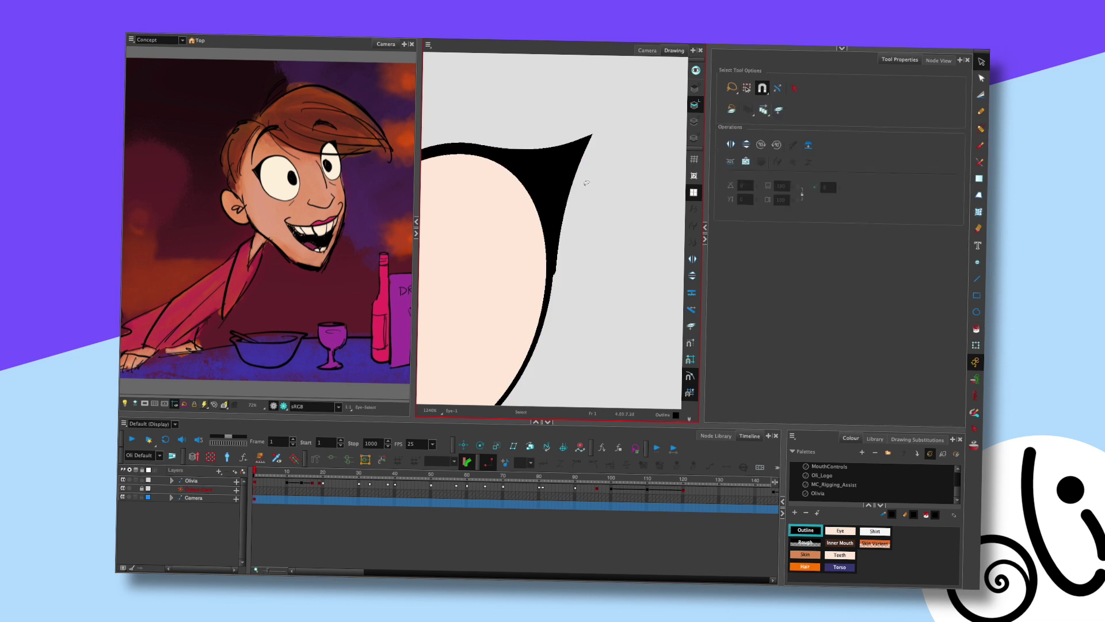
scroll(586, 241, "down", 1)
Thin both ends of the eyelash line with the Pencil Editor so they blend into the eye outline
key("alt+q")
scroll(587, 238, "up", 2)
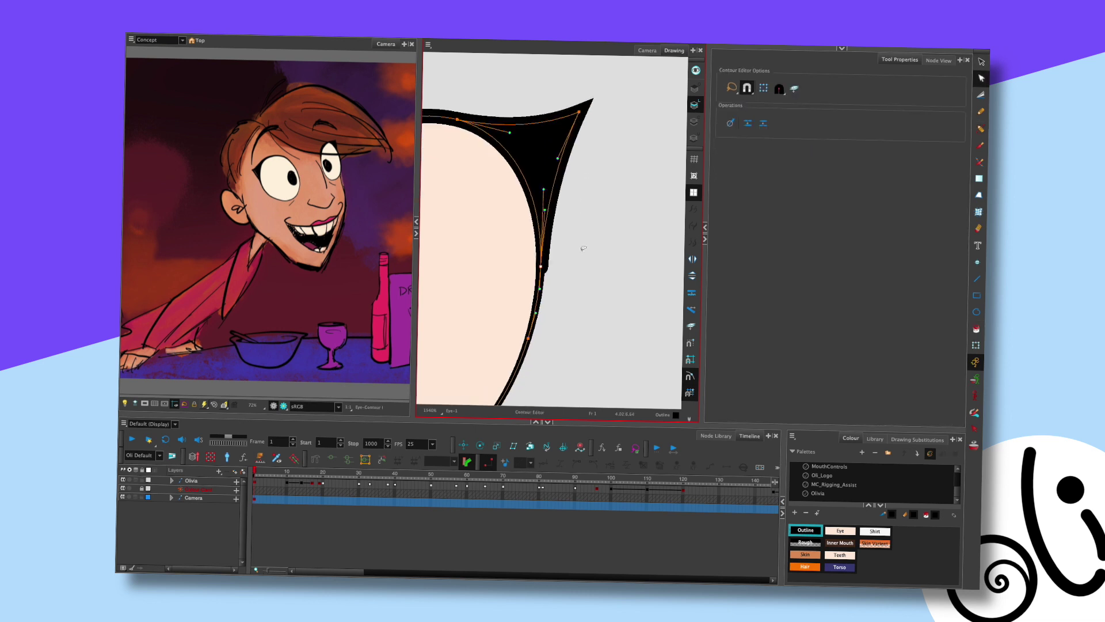
key("alt+shift+q")
left_click(552, 259)
left_click_drag(552, 258, 545, 254)
left_click_drag(581, 188, 584, 236)
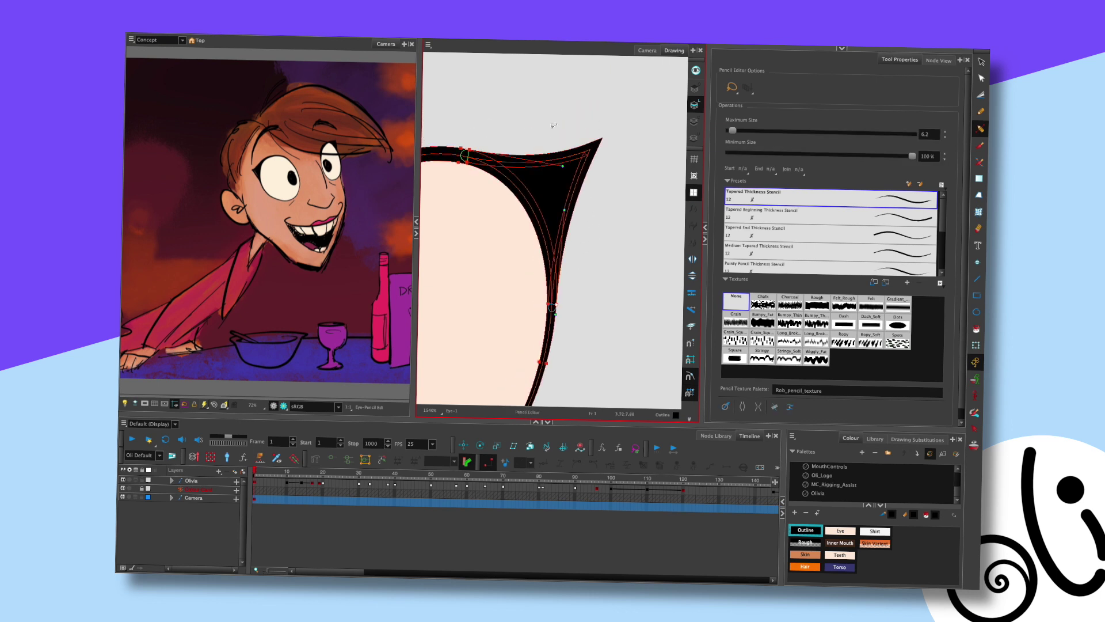
left_click_drag(595, 154, 600, 172)
left_click(611, 166)
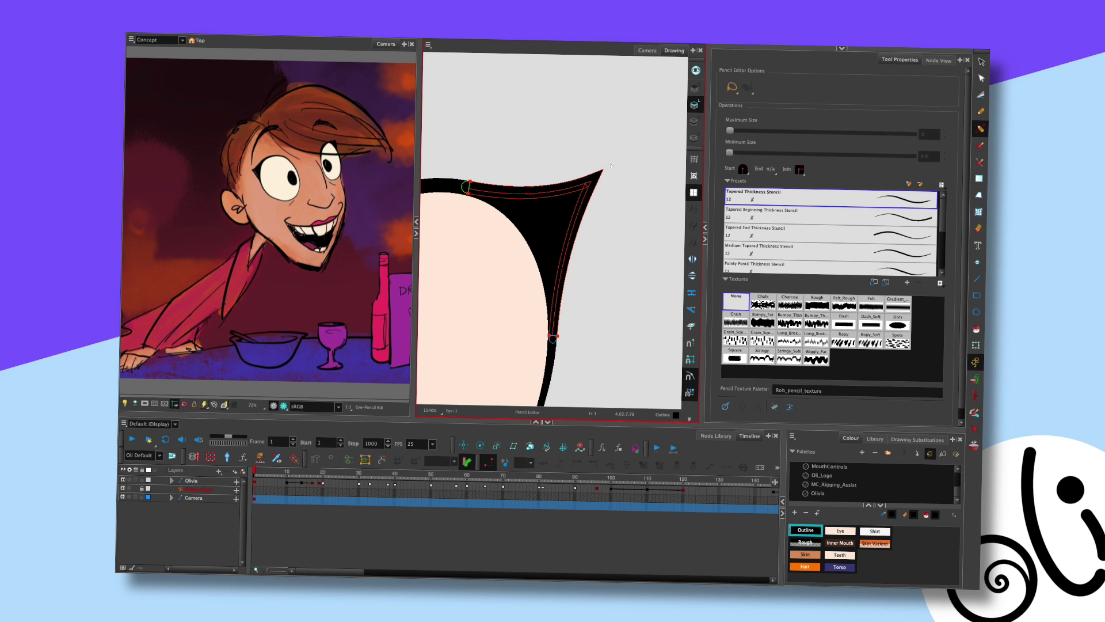
left_click(467, 182)
left_click(512, 161)
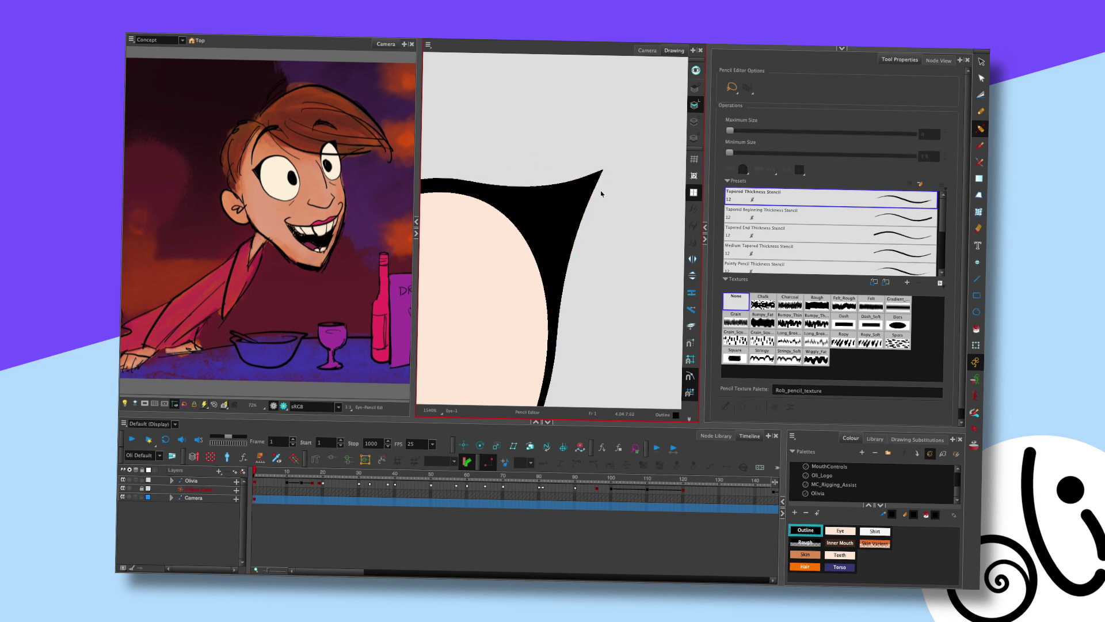
Return to the Camera view, disable Contour Editor snapping and reshape the pointed eyelash on the larger eye
scroll(601, 194, "down", 3)
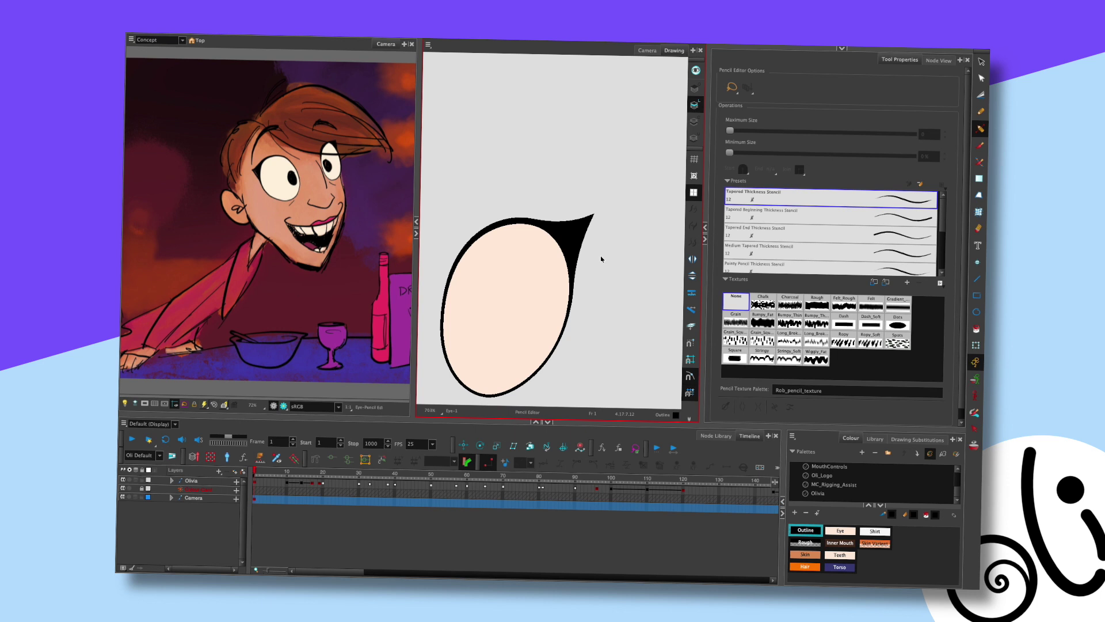
left_click(647, 50)
left_click_drag(566, 222, 616, 272)
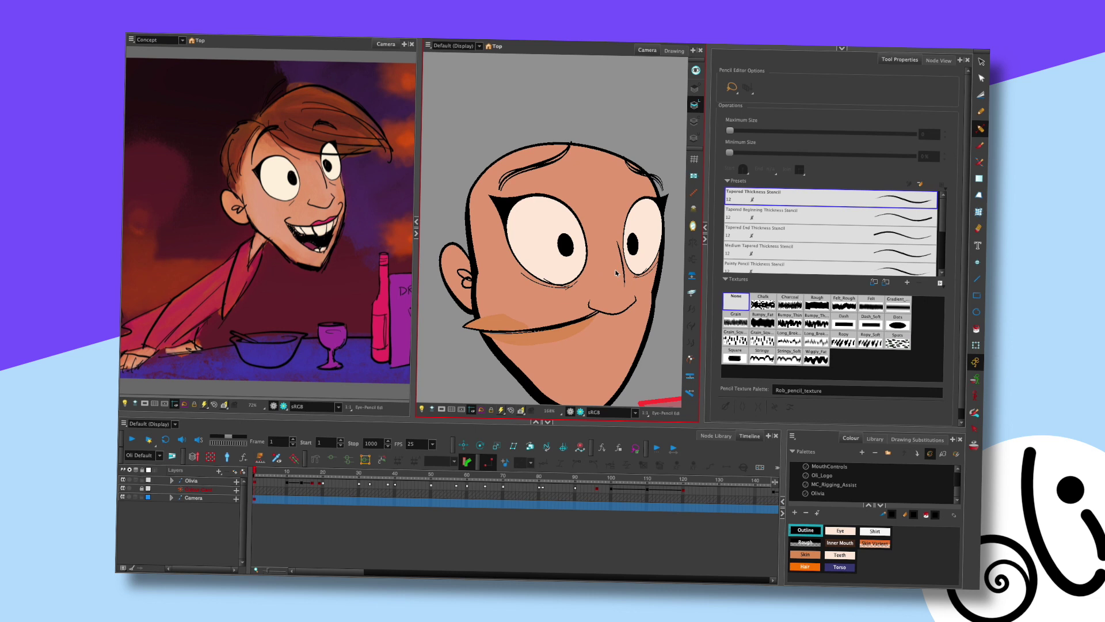
key("alt+q")
left_click(494, 200)
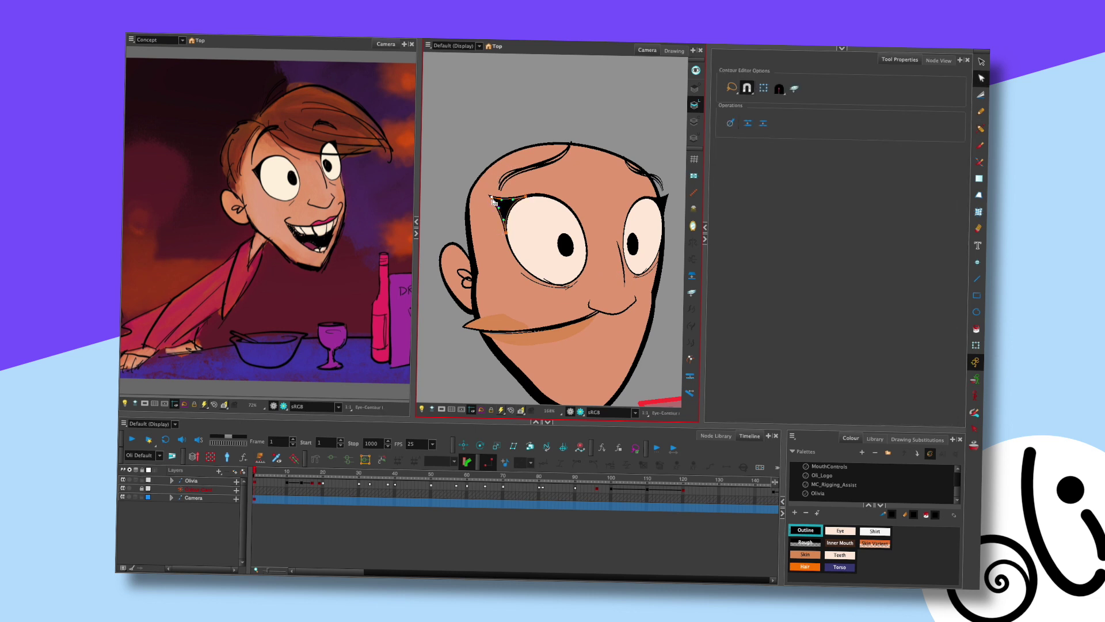
left_click(495, 203)
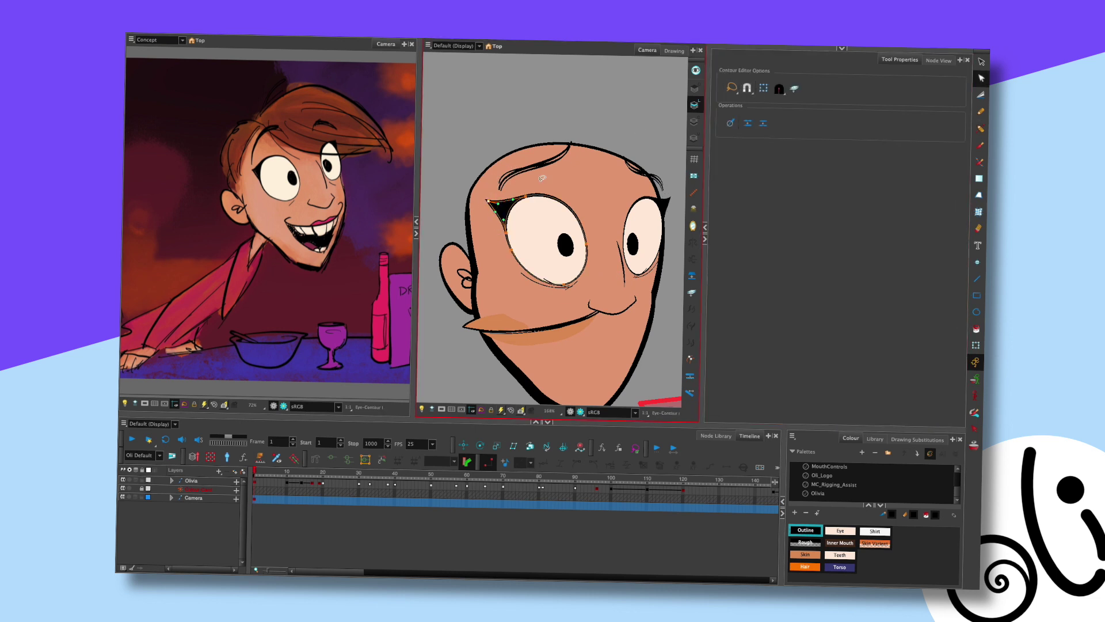
left_click_drag(498, 213, 505, 218)
left_click(587, 190)
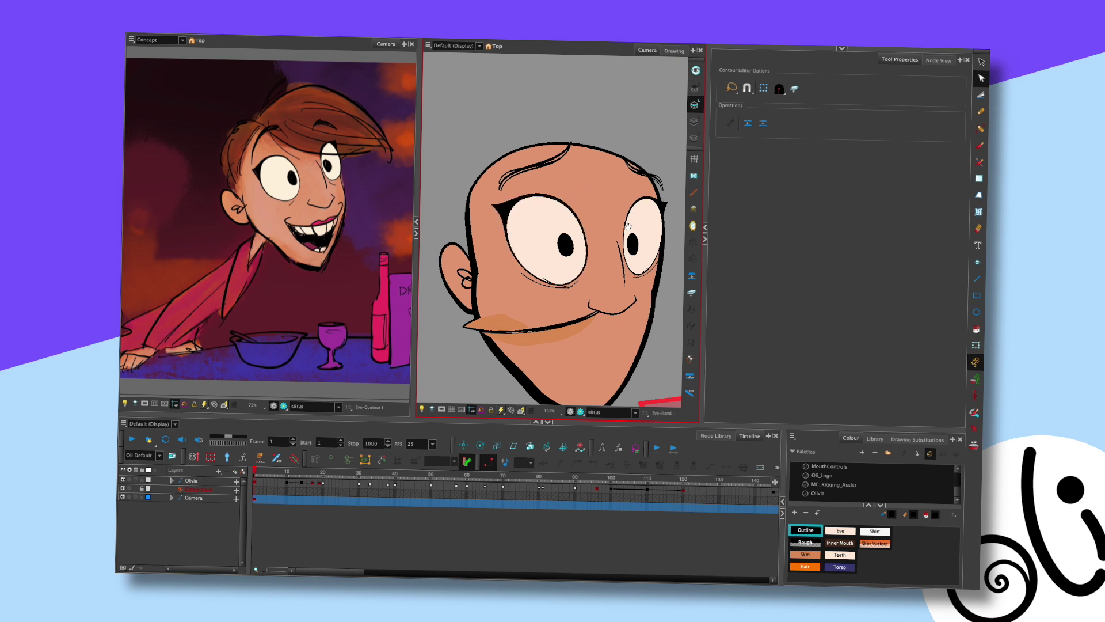
Adjust the eyelash tip on the smaller eye with the Contour Editor
scroll(629, 225, "right", 3)
scroll(628, 226, "down", 1)
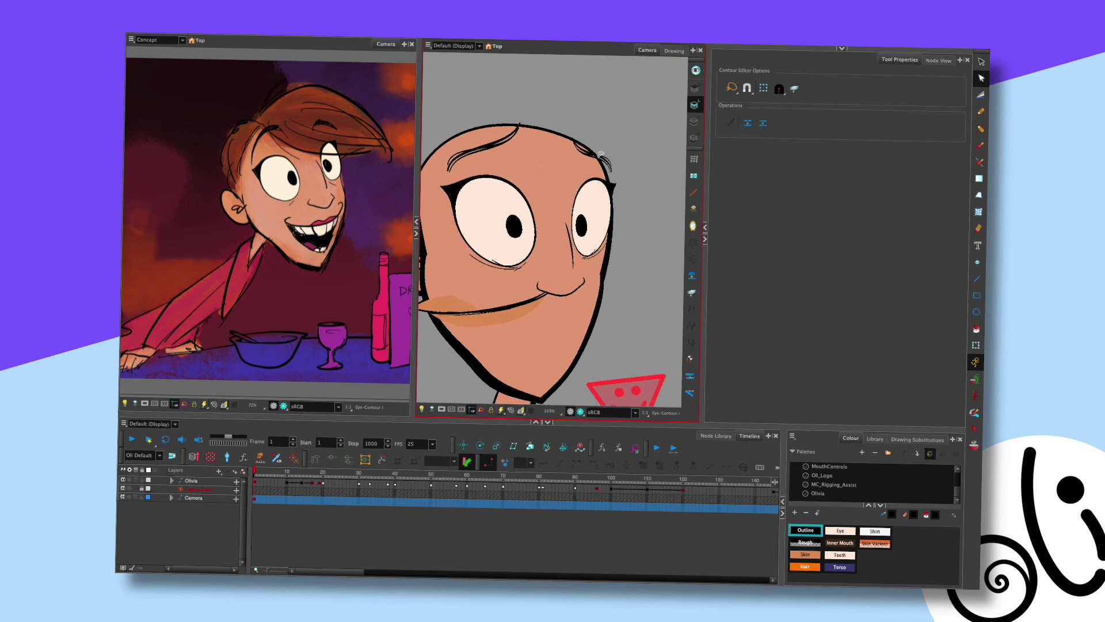
key("alt+s")
left_click(616, 191)
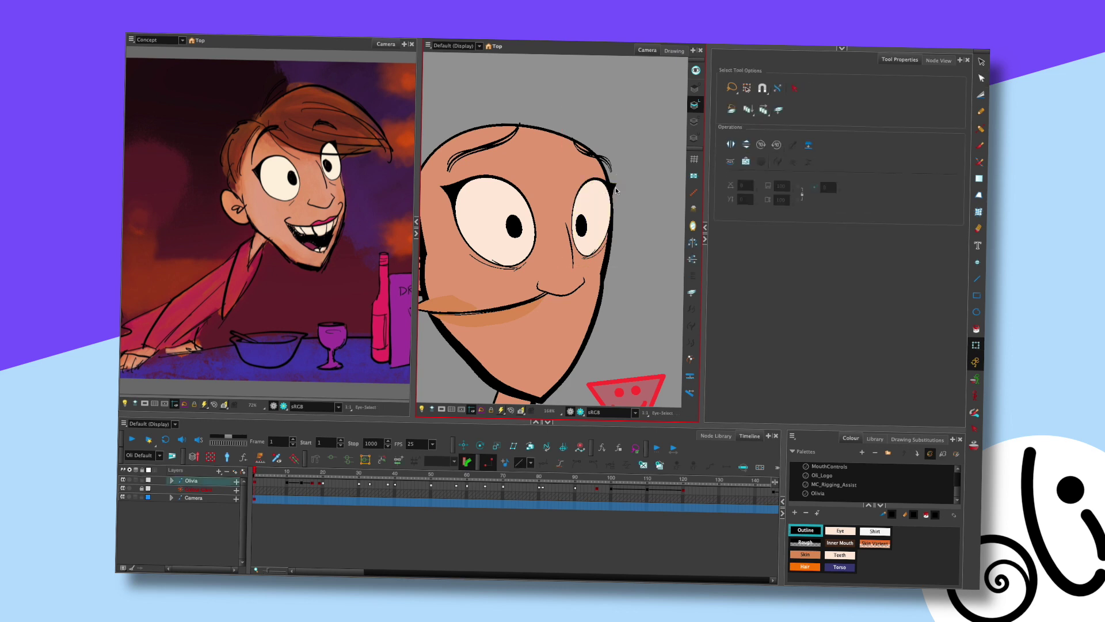
key("alt+q")
left_click(613, 183)
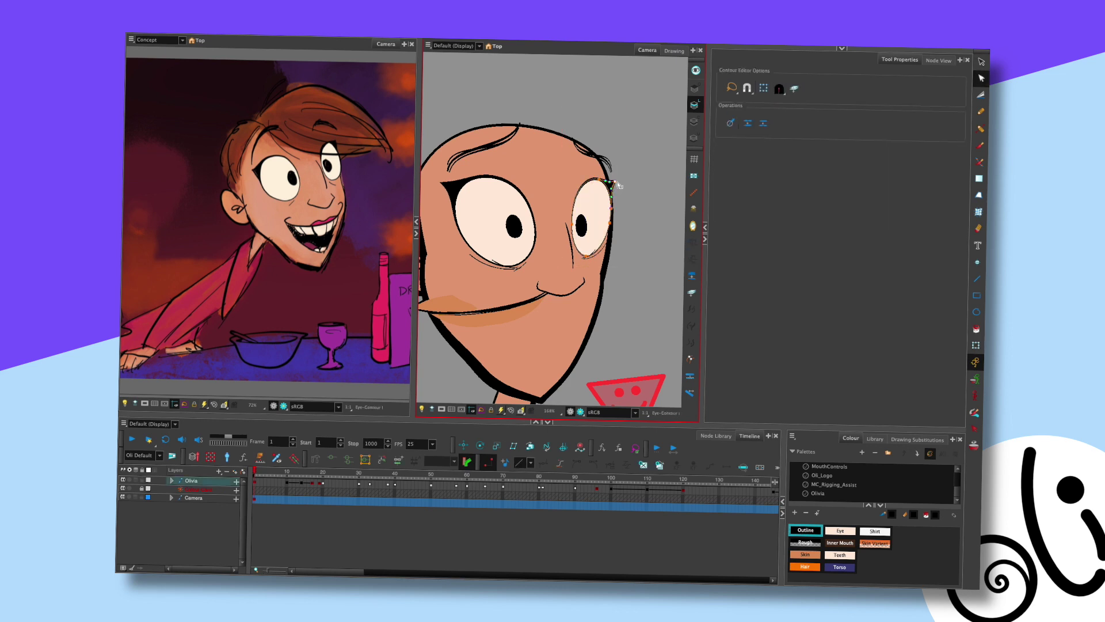
left_click(632, 176)
scroll(631, 176, "down", 3)
scroll(623, 189, "up", 4)
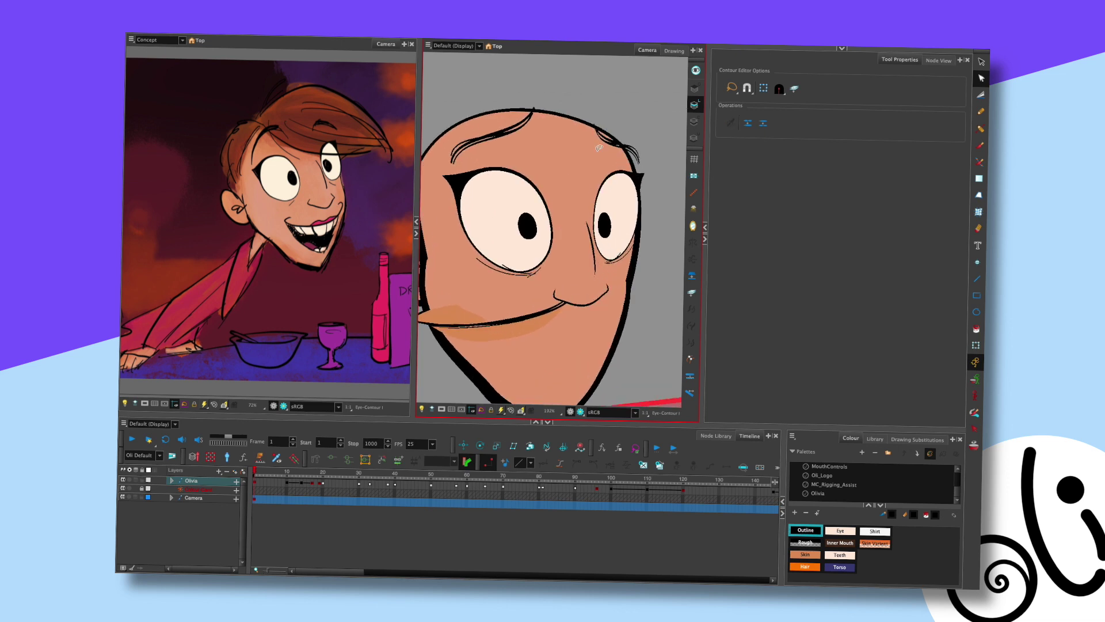
Refine the upper curve and nose-side edge of the larger eye's outline with the Contour Editor
mouse_move(550, 183)
left_mouse_down()
mouse_move(514, 229)
mouse_move(549, 148)
mouse_move(651, 159)
mouse_move(577, 213)
left_mouse_up()
left_click(547, 193)
left_click(549, 207)
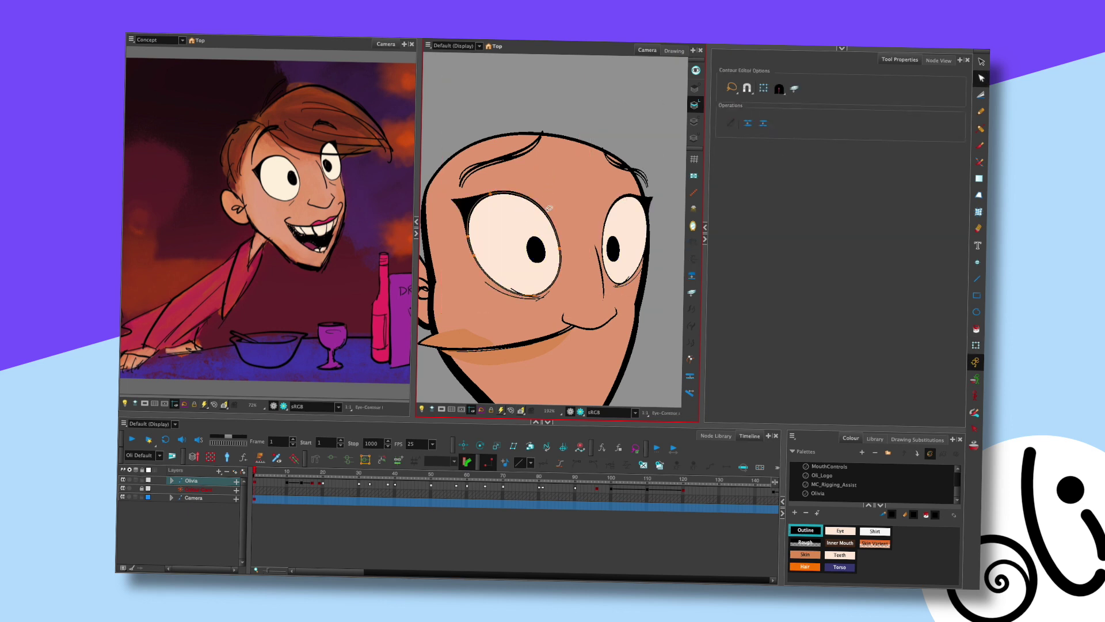
mouse_move(533, 183)
left_mouse_down()
mouse_move(507, 190)
mouse_move(522, 184)
left_mouse_up()
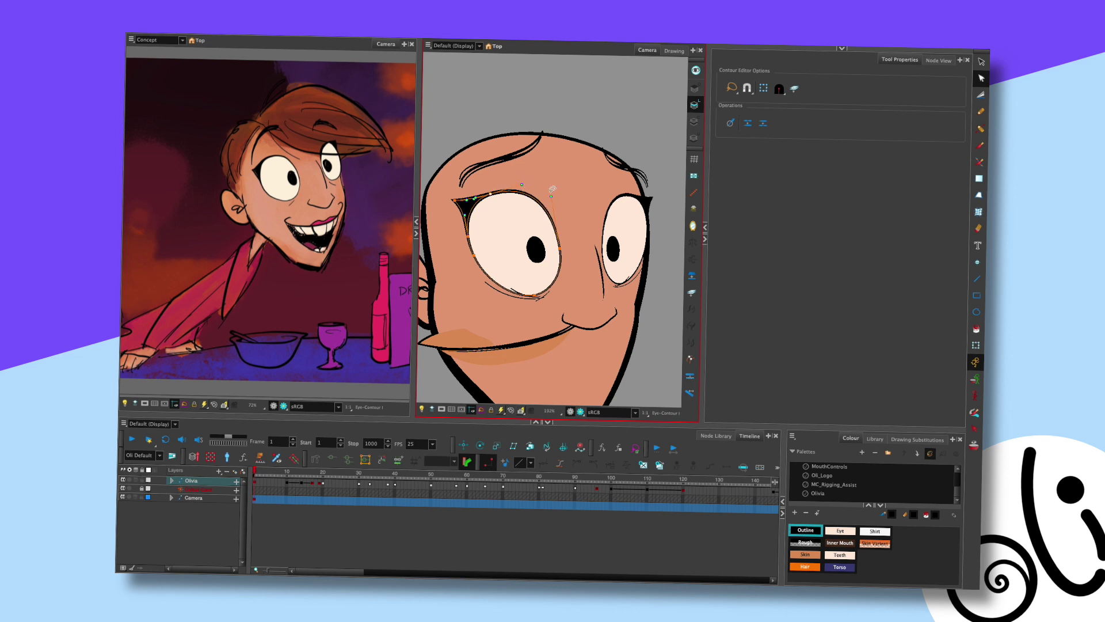
left_click(562, 248)
scroll(553, 276, "up", 3)
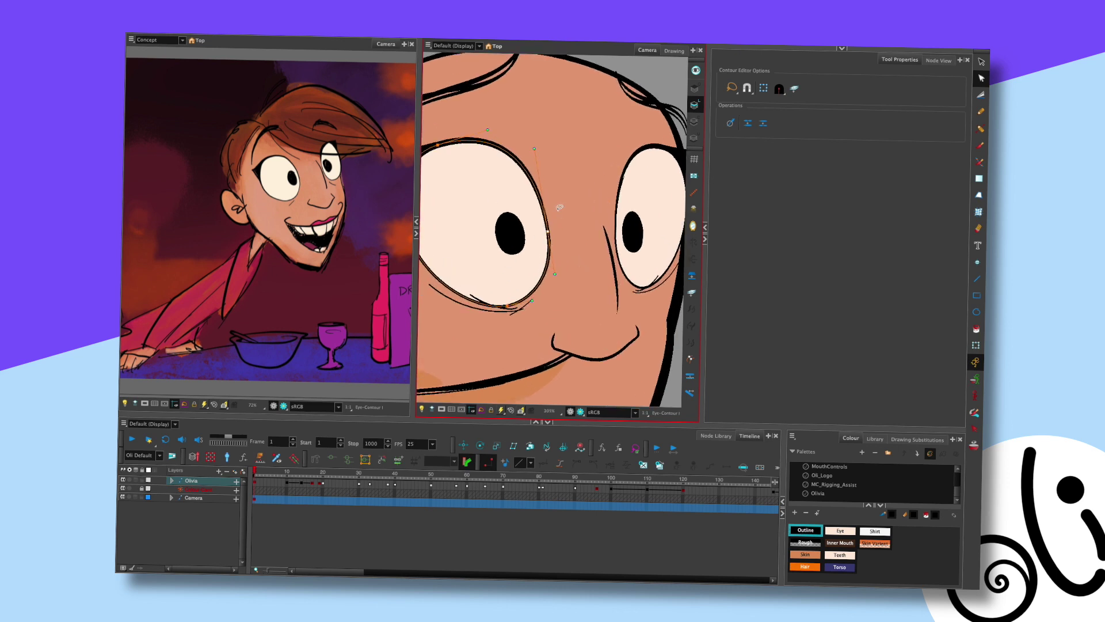
left_click_drag(564, 208, 592, 224)
left_click(584, 200)
scroll(580, 283, "down", 2)
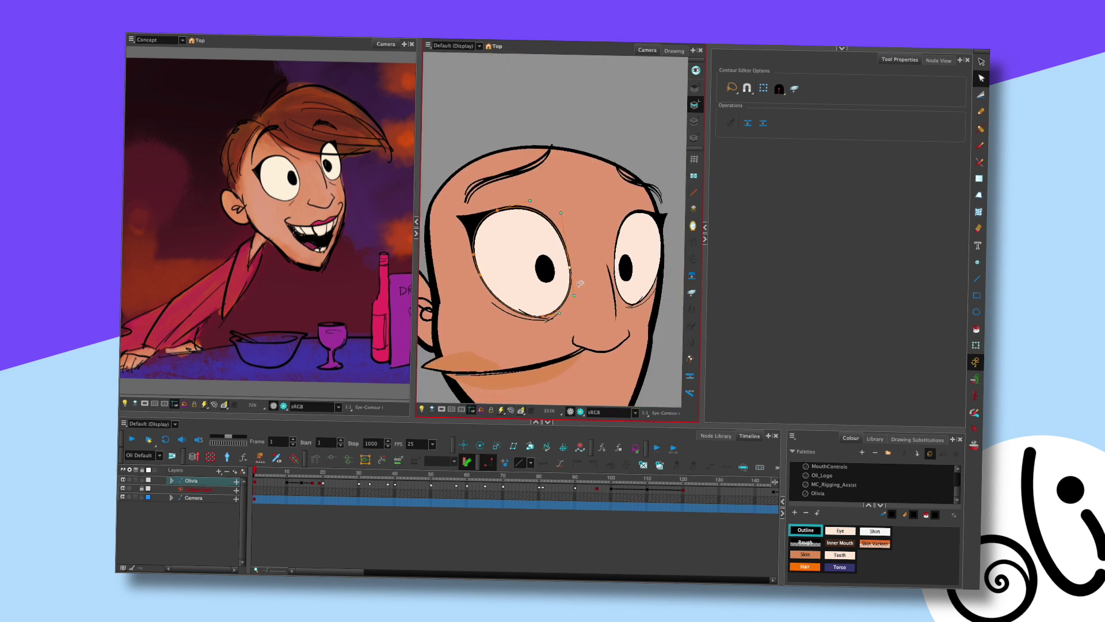
left_click(570, 267)
left_click_drag(566, 286, 566, 282)
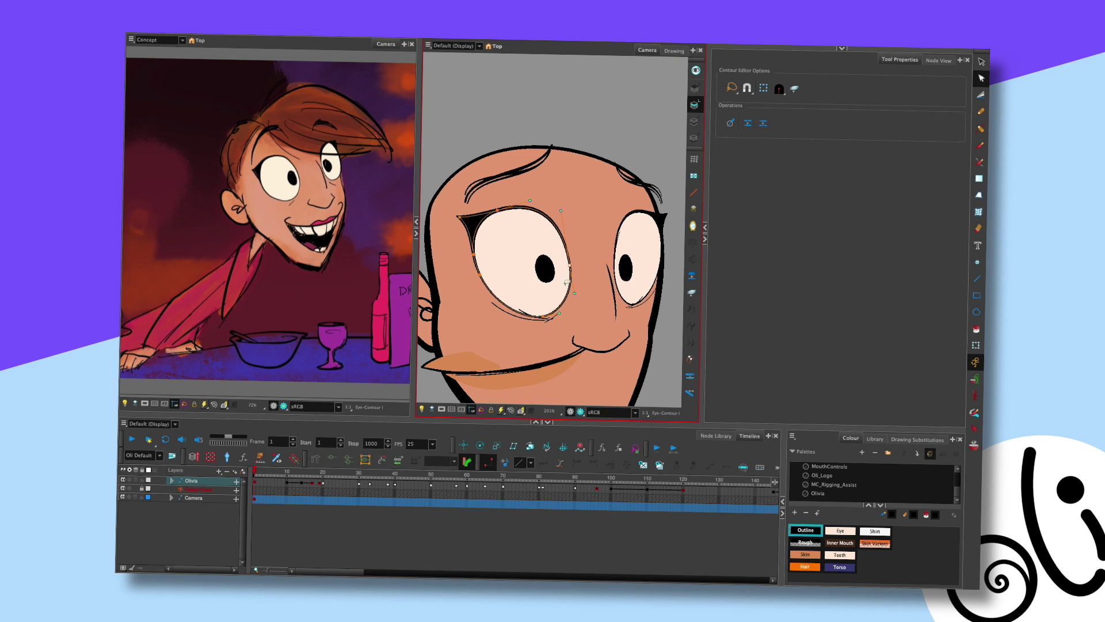
Round out the lower ear-side curve of the larger eye's outline and deselect it
left_click_drag(499, 260, 497, 311)
key("ctrl+z")
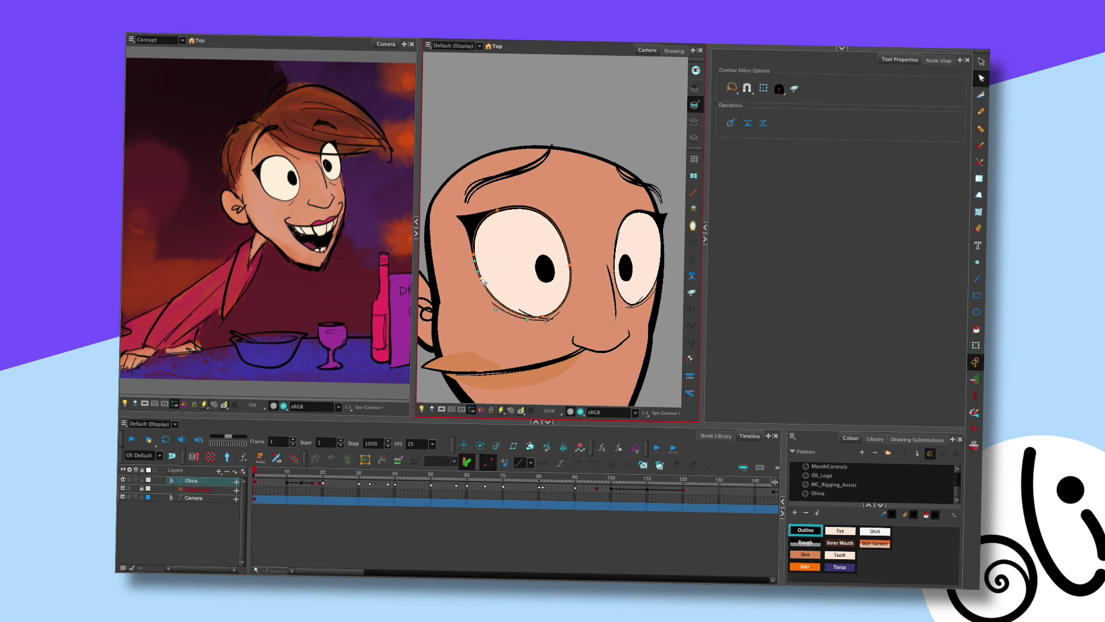
key("ctrl+shift+z")
left_click_drag(495, 312, 491, 306)
key("Escape")
scroll(604, 246, "down", 4)
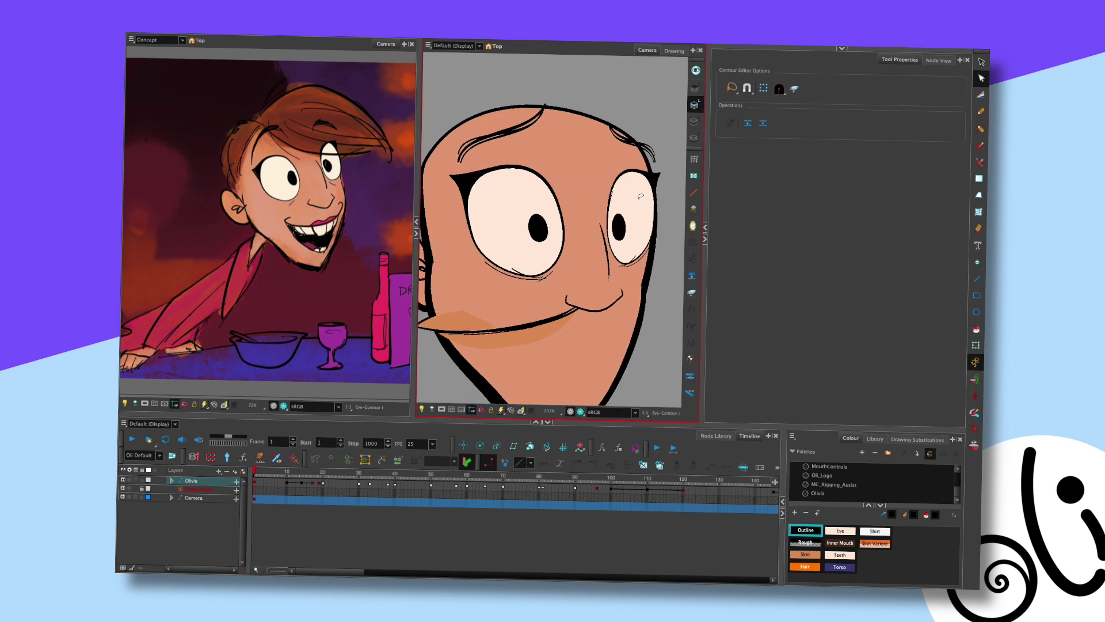
Switch to the overlay art layer and delete the wrinkle strokes beneath the larger eye
scroll(604, 246, "up", 2)
key("ctrl+a")
key("Escape")
key("ctrl+a")
left_click(695, 87)
mouse_move(575, 268)
left_mouse_down()
mouse_move(520, 284)
mouse_move(520, 256)
mouse_move(521, 288)
left_mouse_up()
key("alt+s")
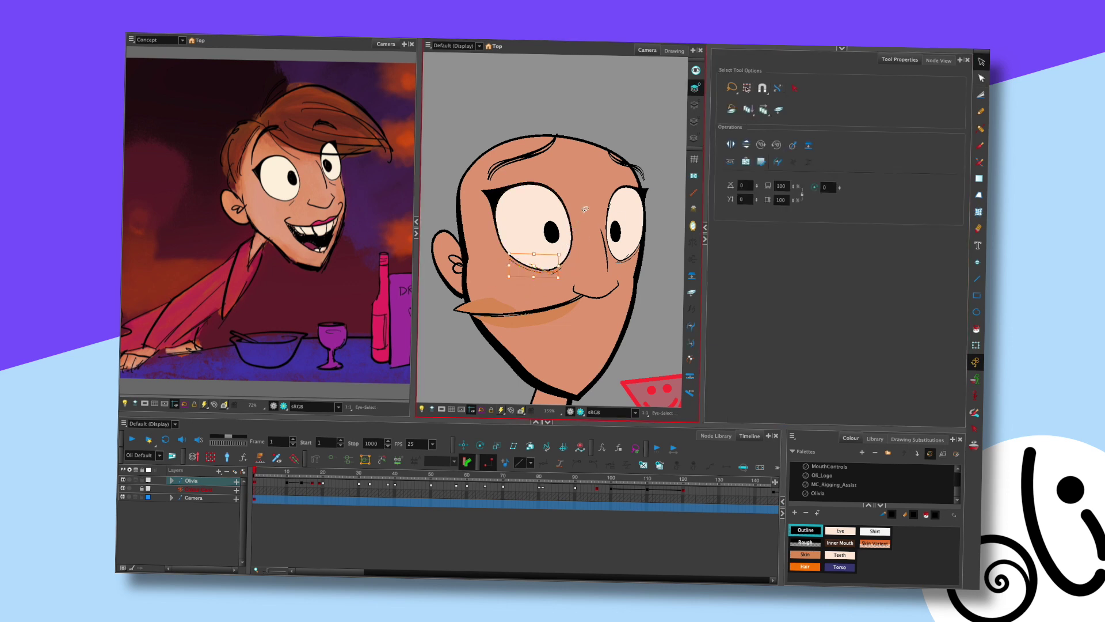
key("Escape")
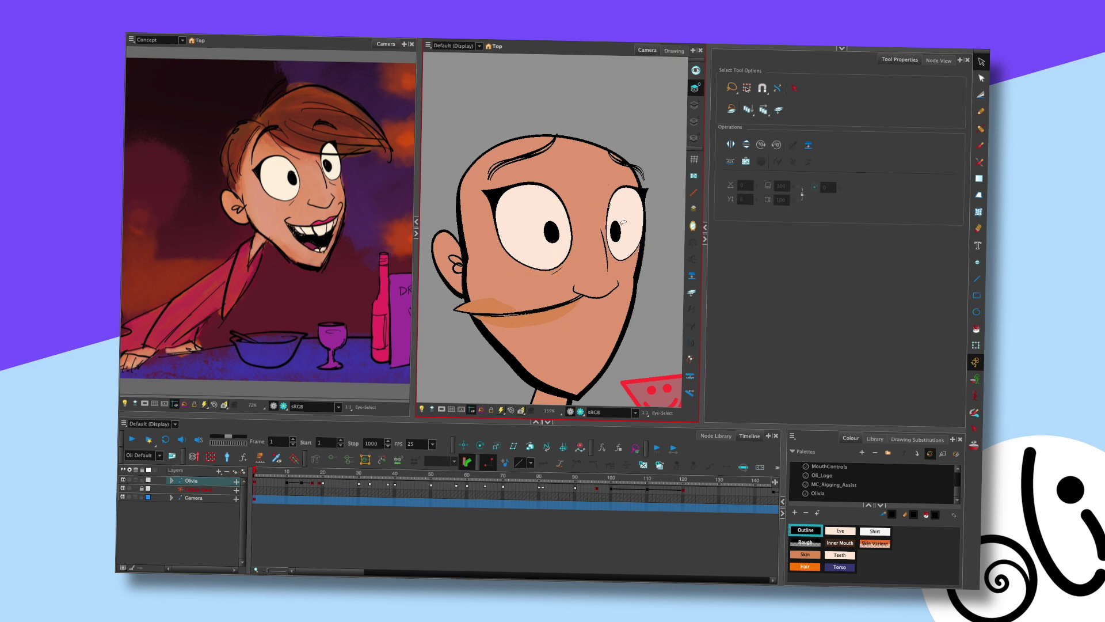
Select the smaller eye and open its drawing in the Drawing view with all art layers previewed
key("shift+t")
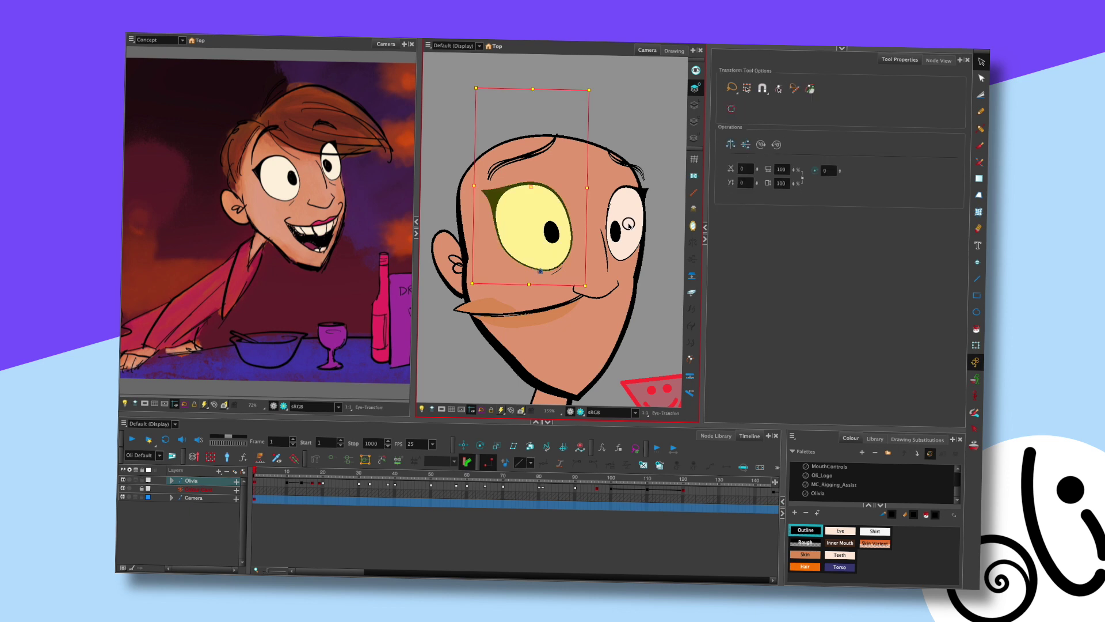
left_click(617, 190)
scroll(617, 177, "up", 3)
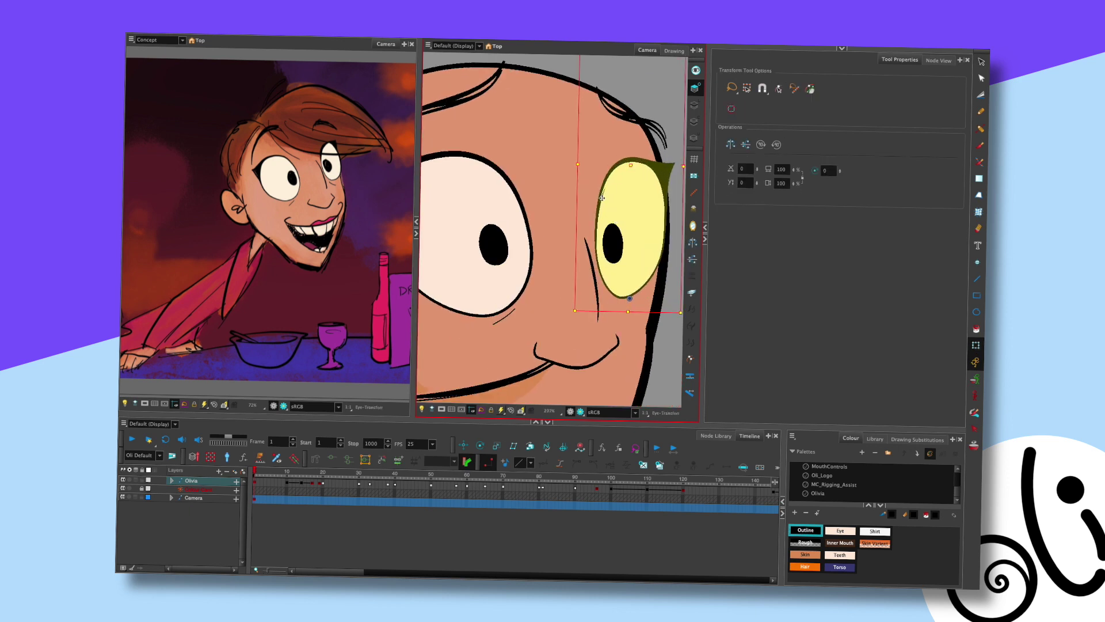
key("alt+s")
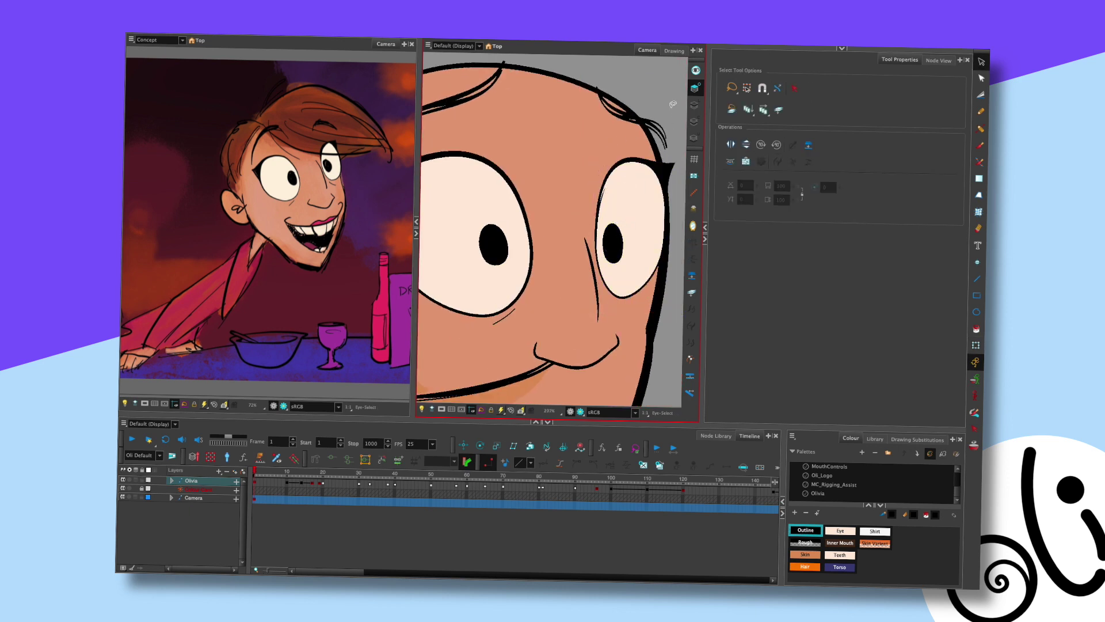
key("shift+t")
left_click(674, 50)
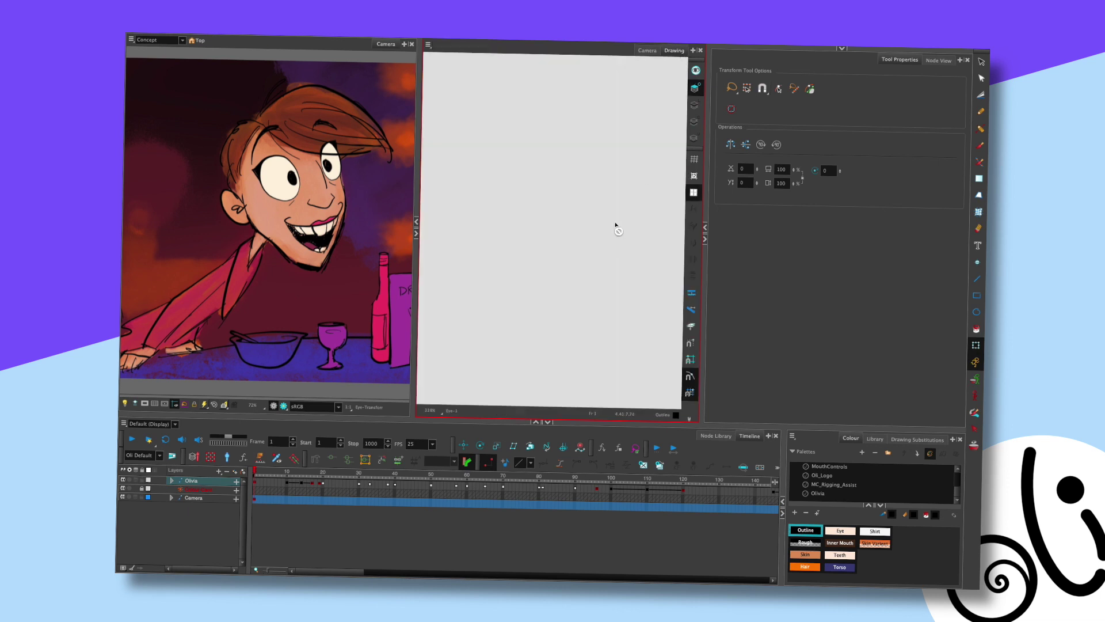
left_click(696, 70)
scroll(628, 154, "up", 3)
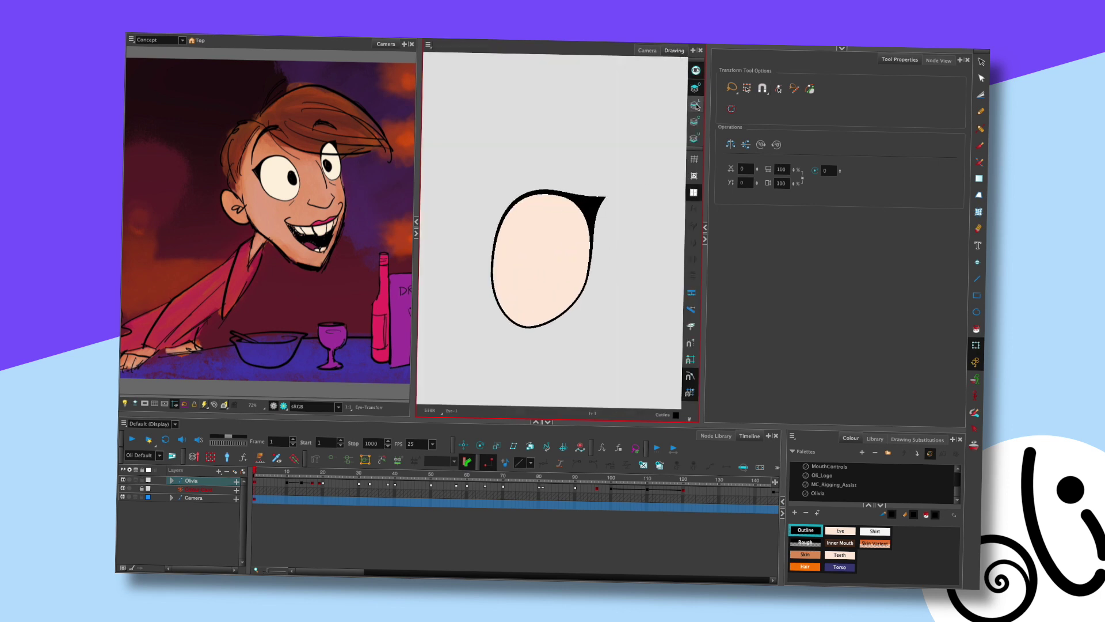
Turn off the art layer preview, activate the underlay art layer and delete the smaller eye's curved wrinkle stroke
left_click(696, 71)
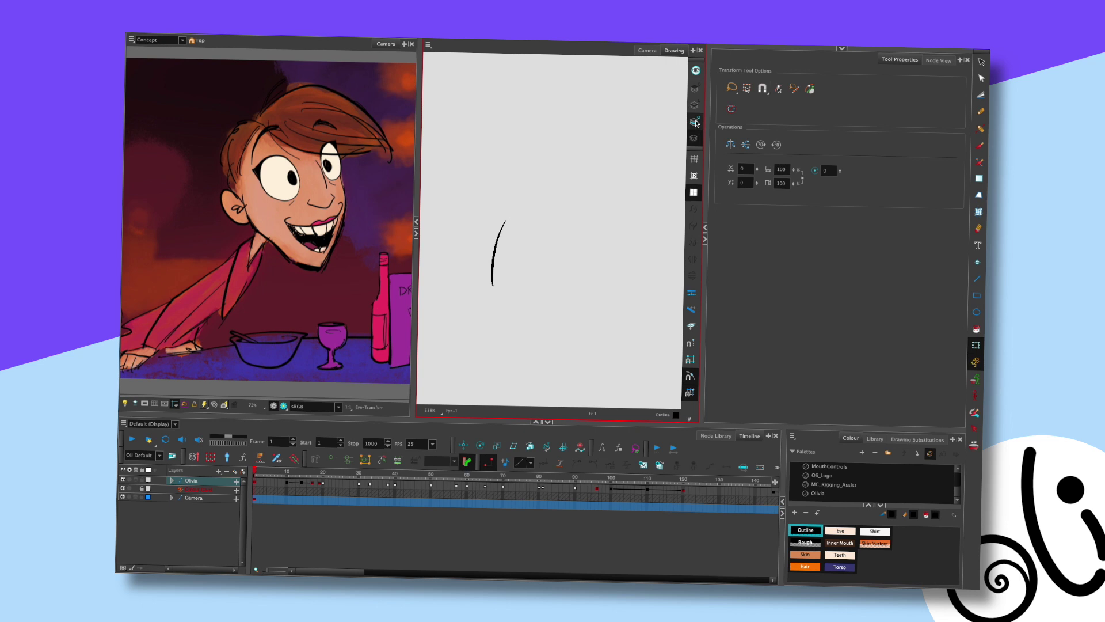
left_click(695, 138)
key("alt+s")
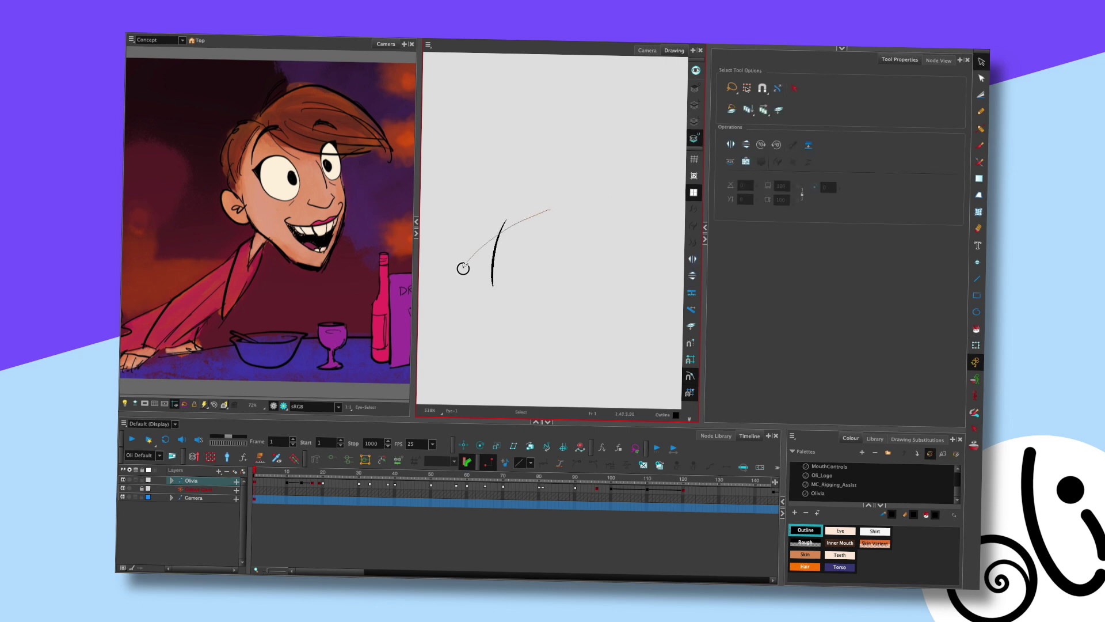
left_click_drag(461, 266, 516, 235)
key("shift+t")
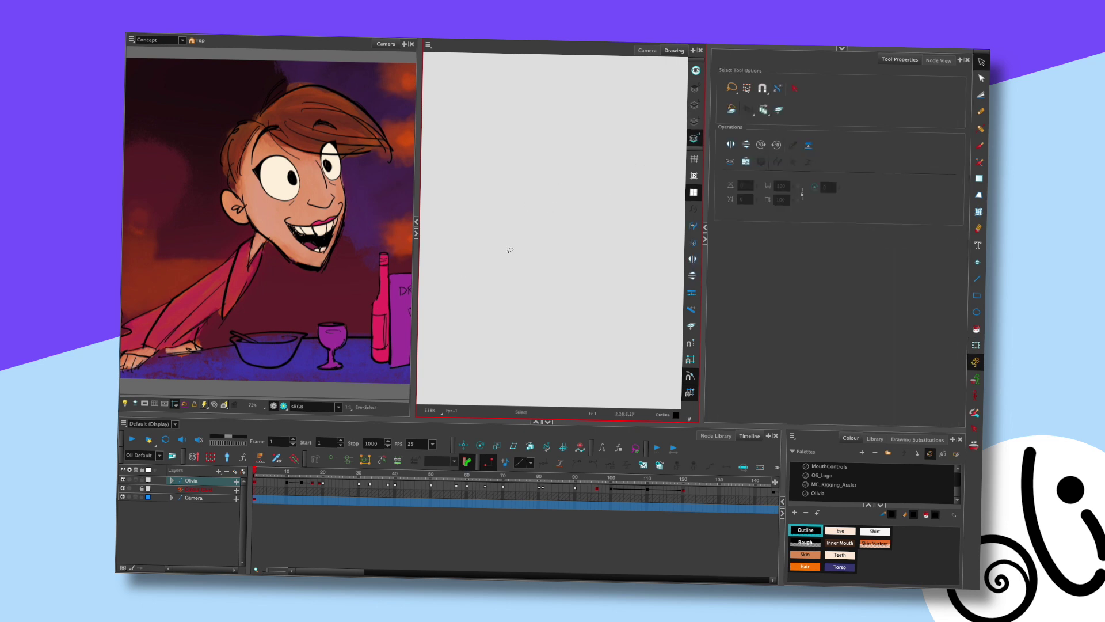
Return to the Camera view, clear the selection and save the scene
left_click(647, 50)
left_click(599, 204)
scroll(594, 200, "down", 4)
left_click(644, 292)
key("ctrl+s")
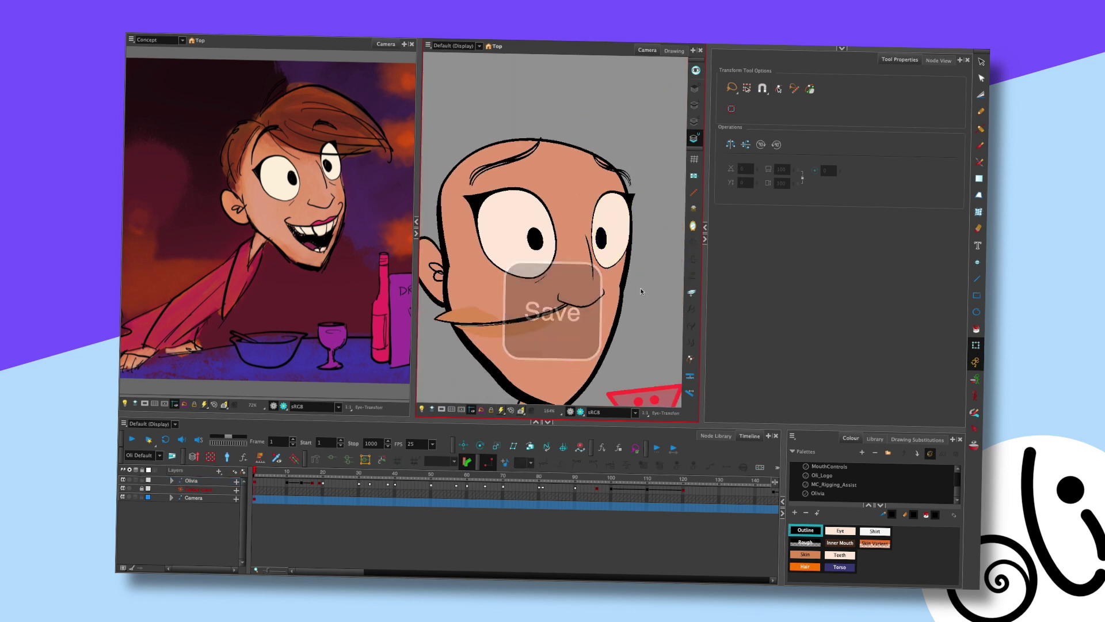
Undo the deselection and examine the smaller eye's outline in the Drawing view with the Contour Editor
scroll(599, 228, "up", 4)
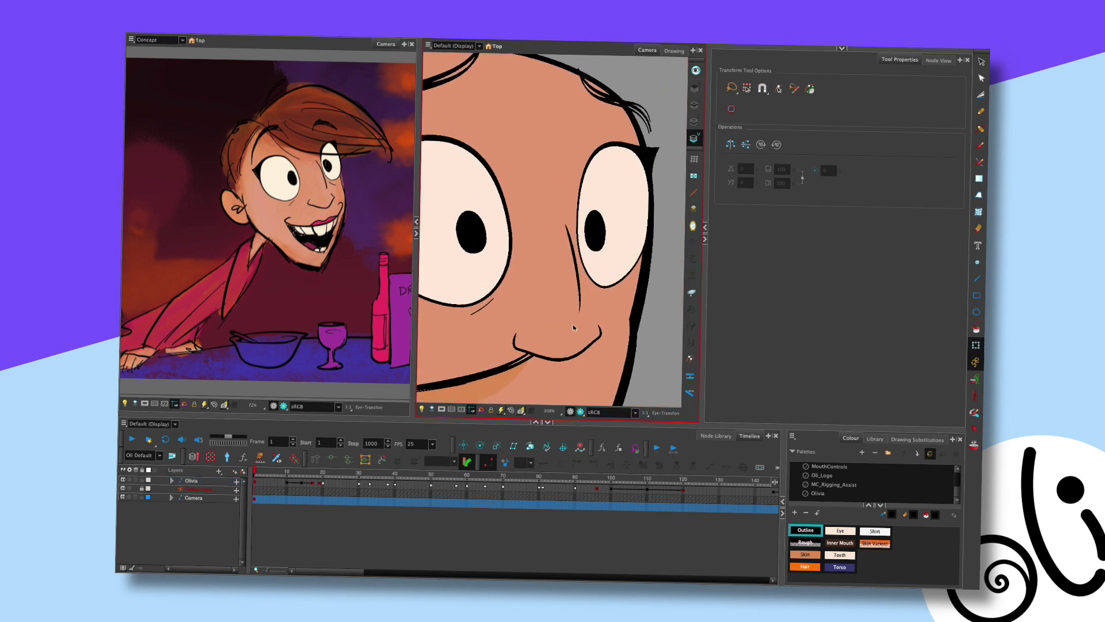
left_click(674, 51)
key("ctrl+z")
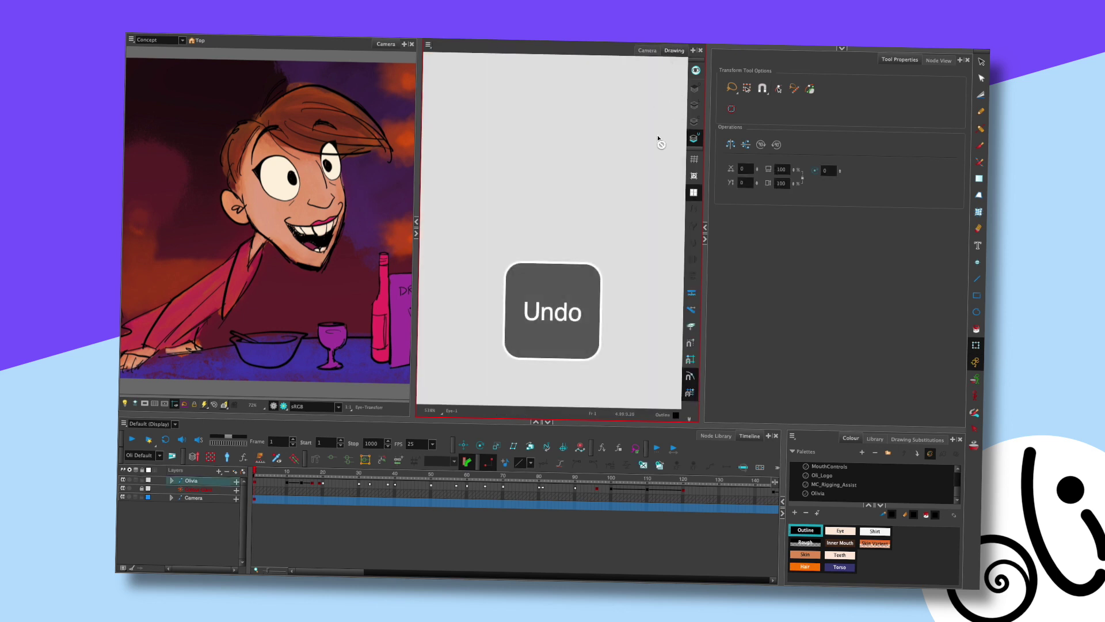
key("alt+q")
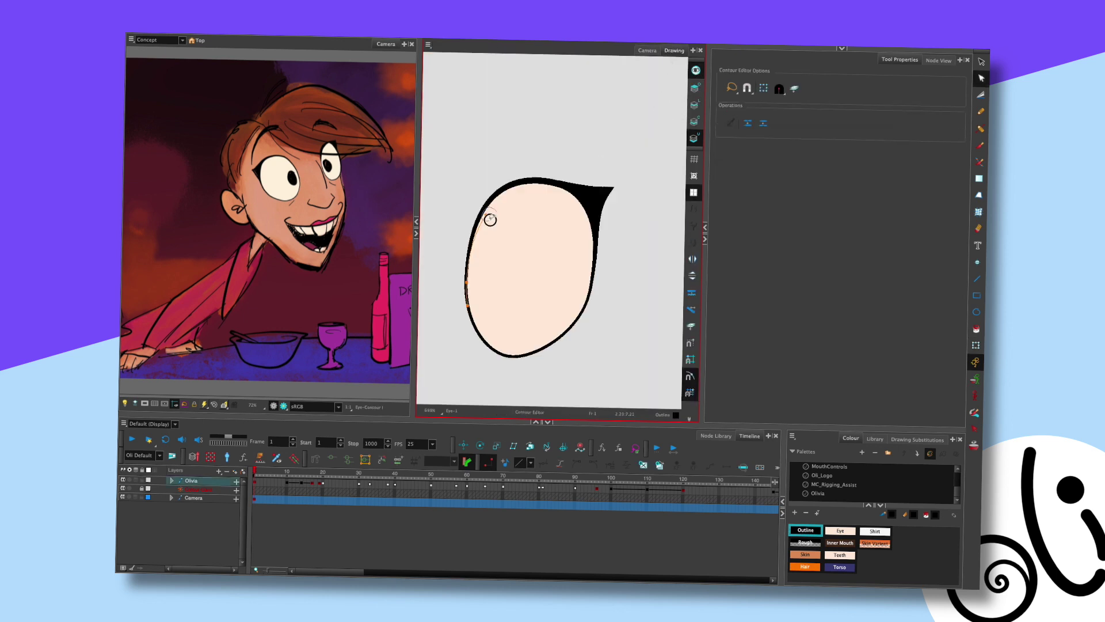
left_click(481, 214)
Go back to the Camera view, deselect the smaller eye and save the scene
left_click(646, 50)
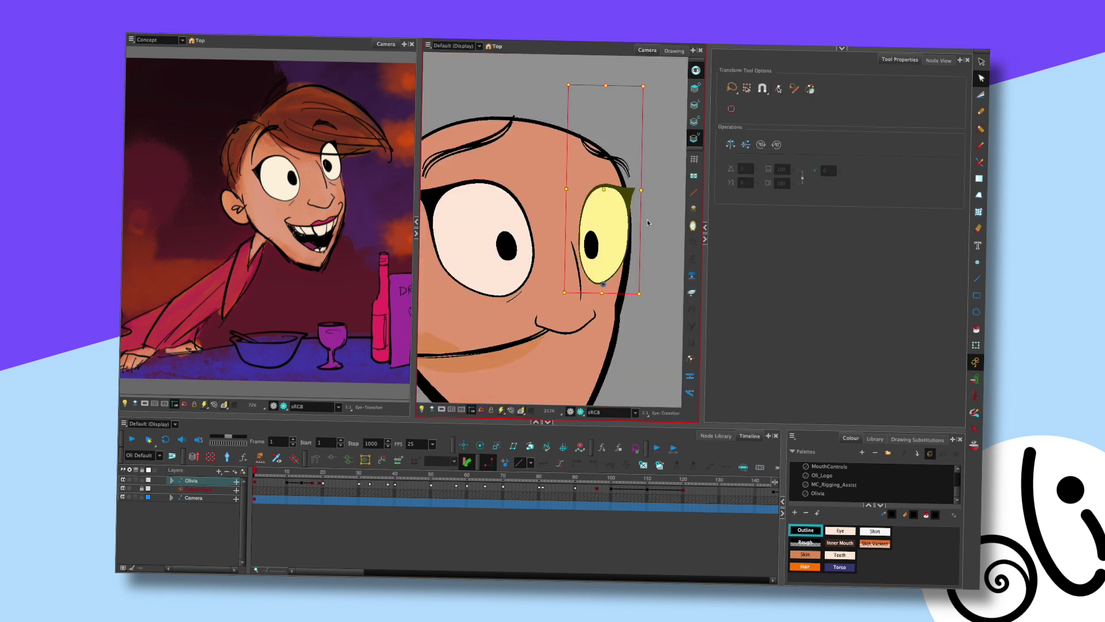
key("shift+t")
key("ctrl+s")
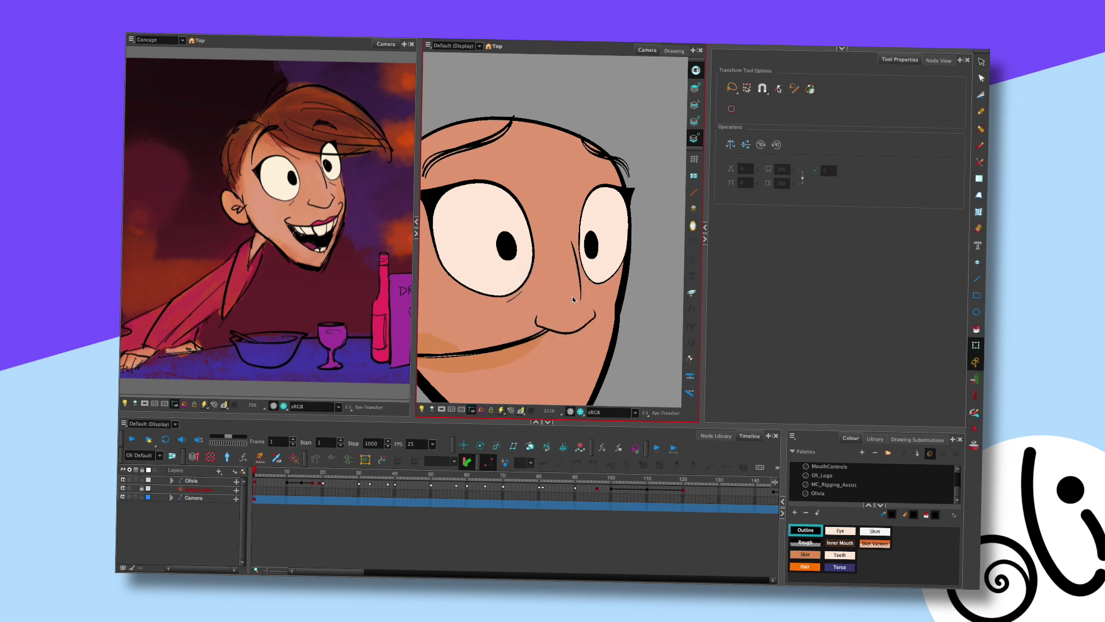
scroll(572, 299, "down", 3)
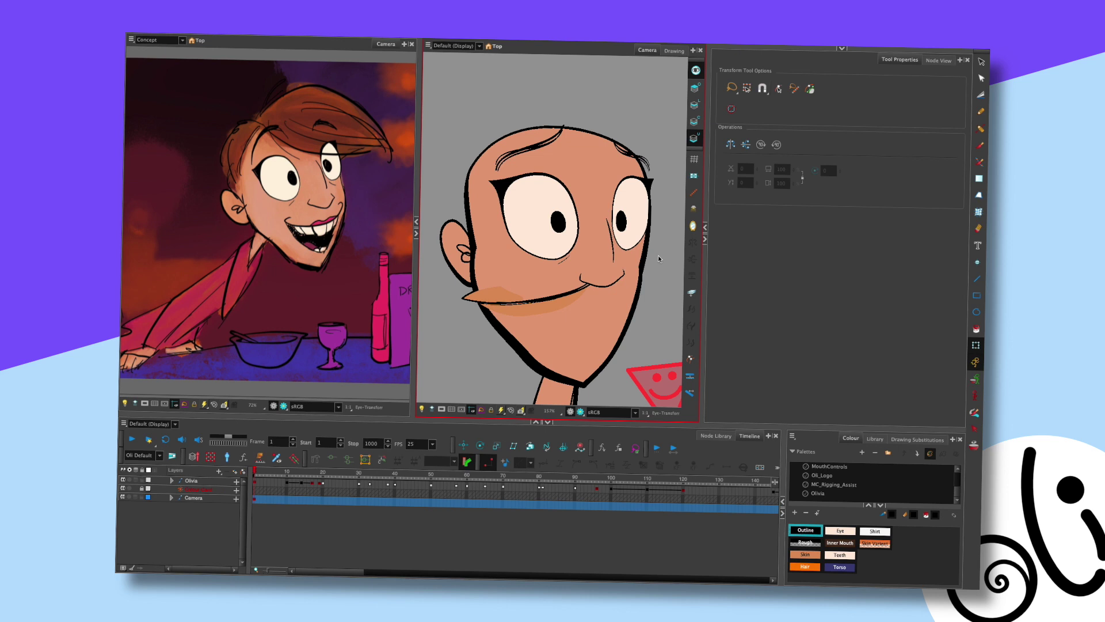
key("ctrl+s")
Try to pick the wrinkle stroke beneath the larger eye with the Contour Editor on the eye drawing's line, overlay and underlay art layers
scroll(659, 259, "up", 2)
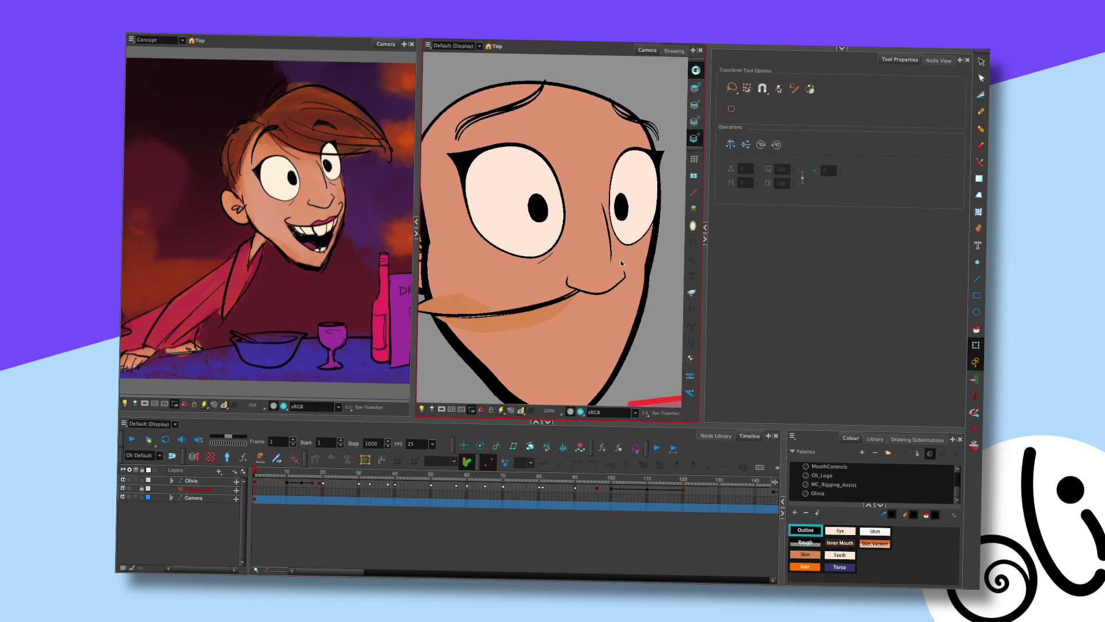
scroll(592, 160, "up", 3)
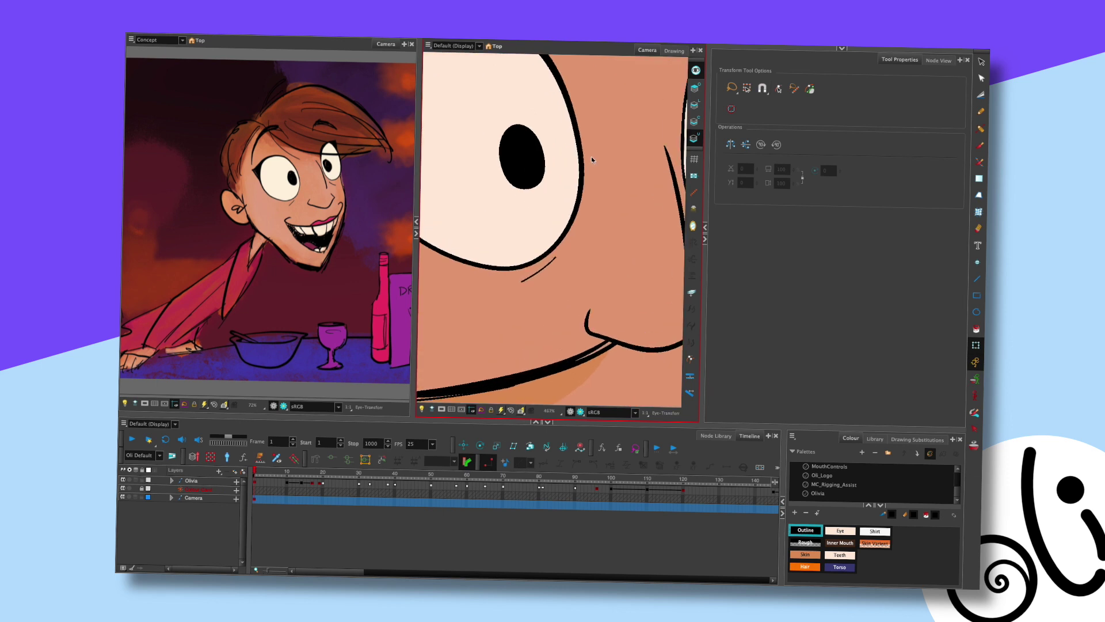
left_click(550, 249)
key("alt+q")
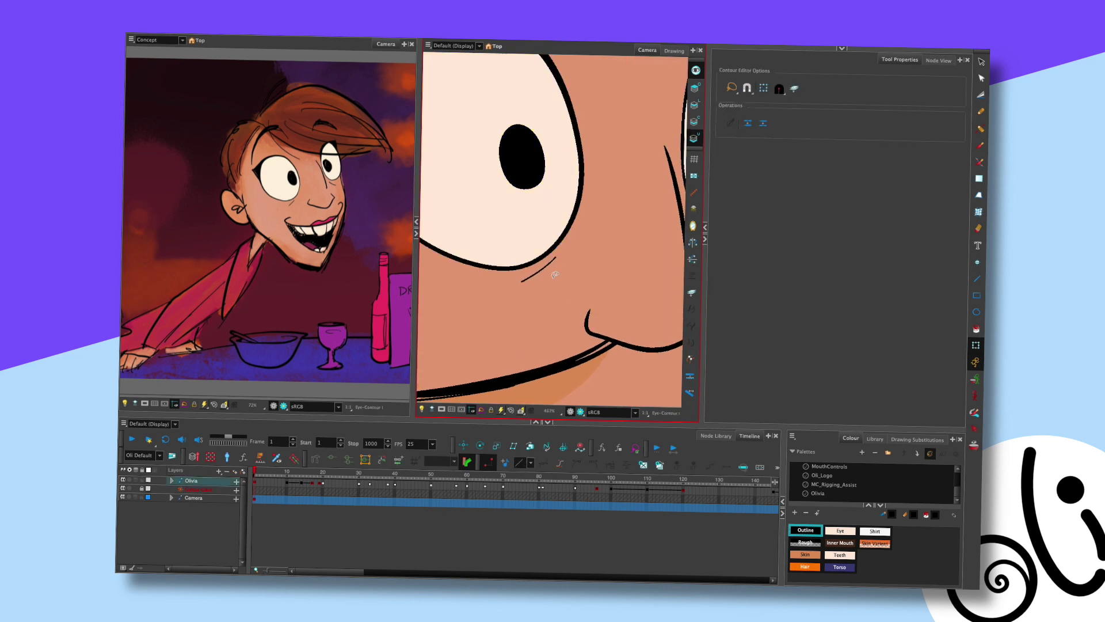
left_click(695, 105)
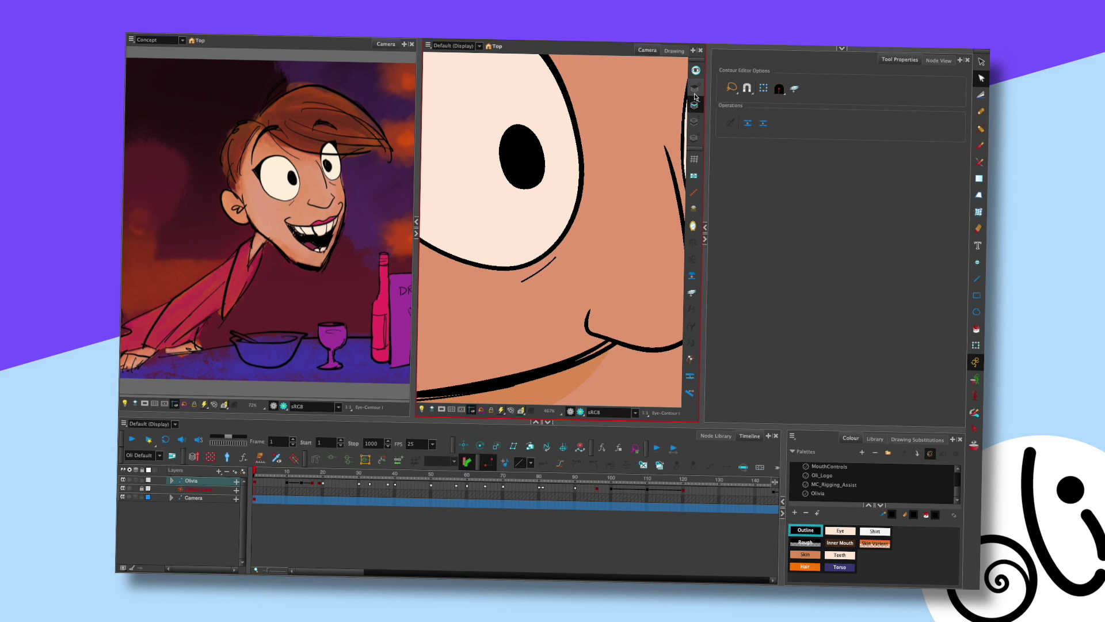
left_click(544, 257)
left_click(695, 87)
left_click(694, 138)
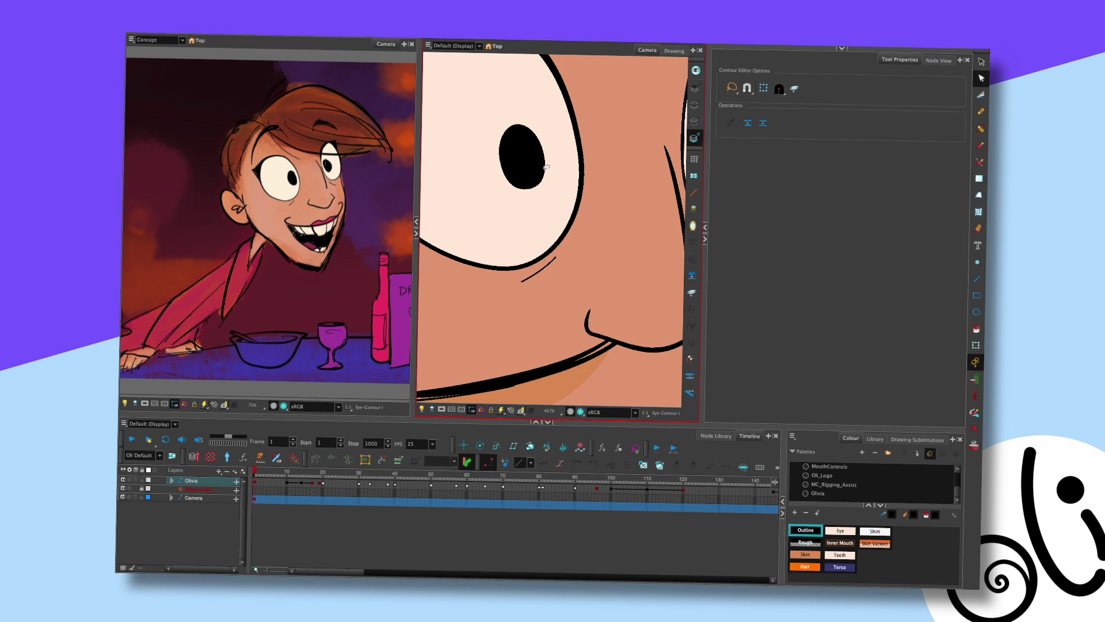
Clear the eye selection and try to pick the leftover wrinkle stroke with the Select tool
key("shift+t")
left_click(574, 211)
key("Escape")
key("alt+s")
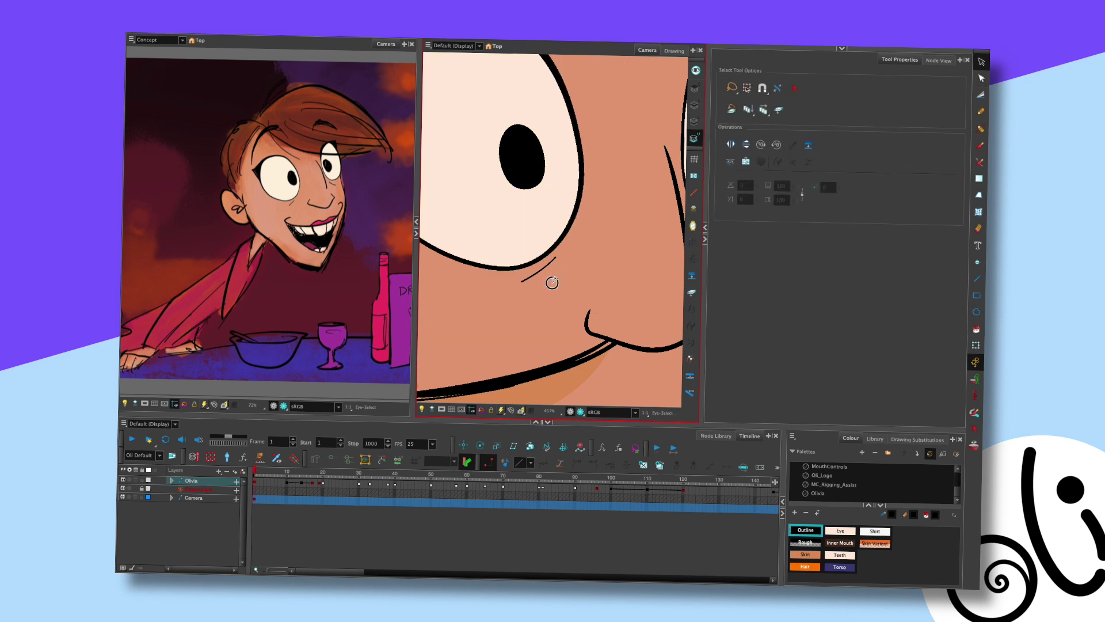
scroll(585, 202, "down", 5)
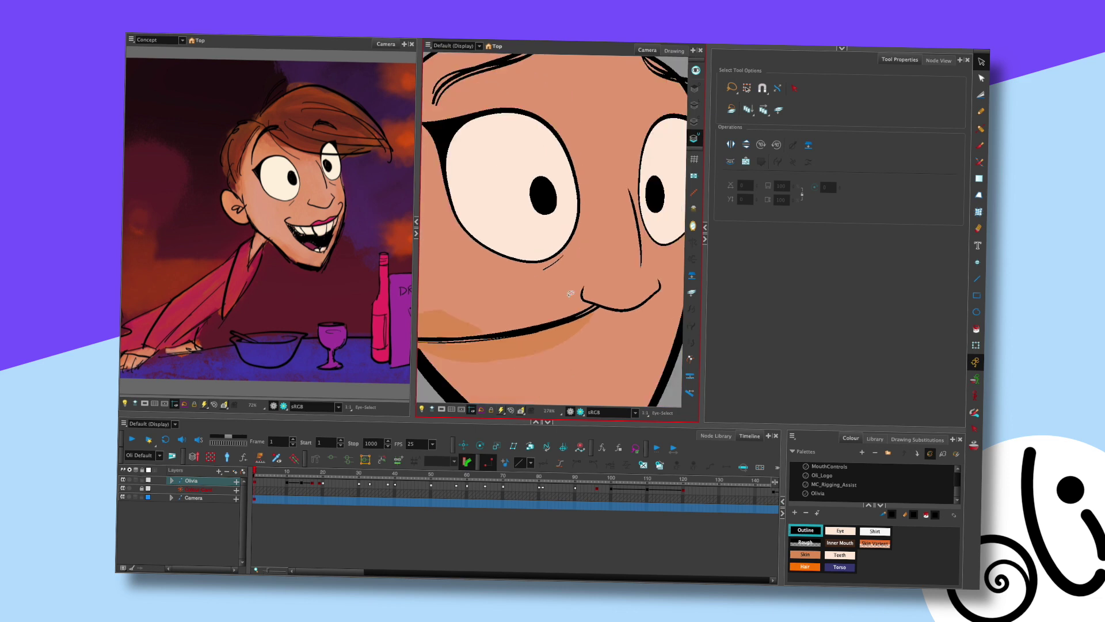
Select the nose bridge drawing that contains the wrinkle stroke beneath the larger eye, and cut that stroke out of it
scroll(599, 264, "up", 3)
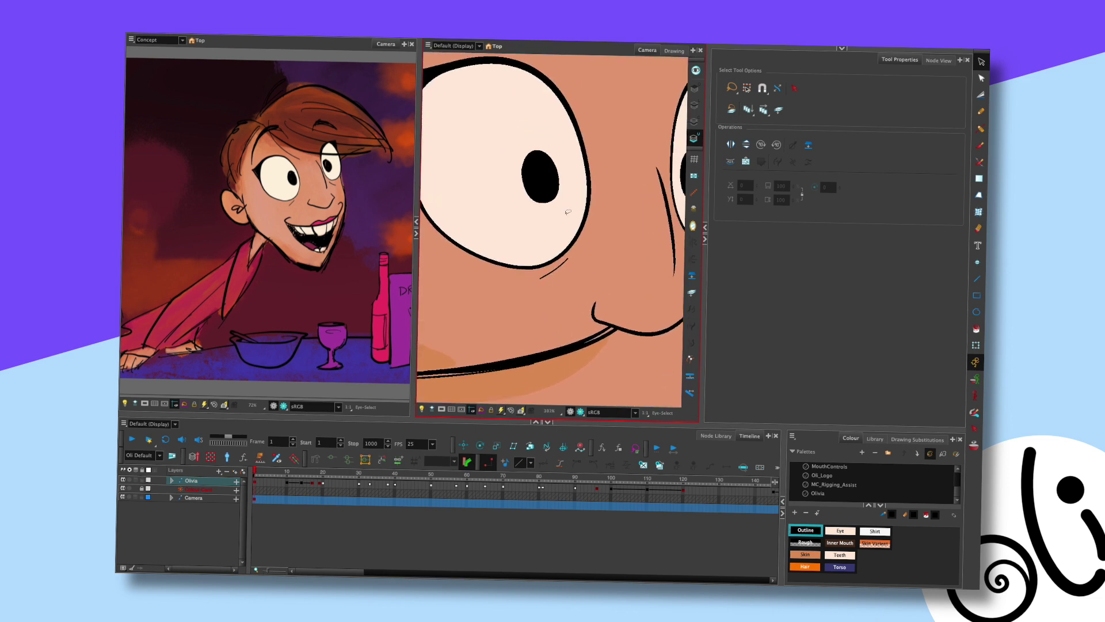
scroll(582, 252, "up", 3)
key("shift+t")
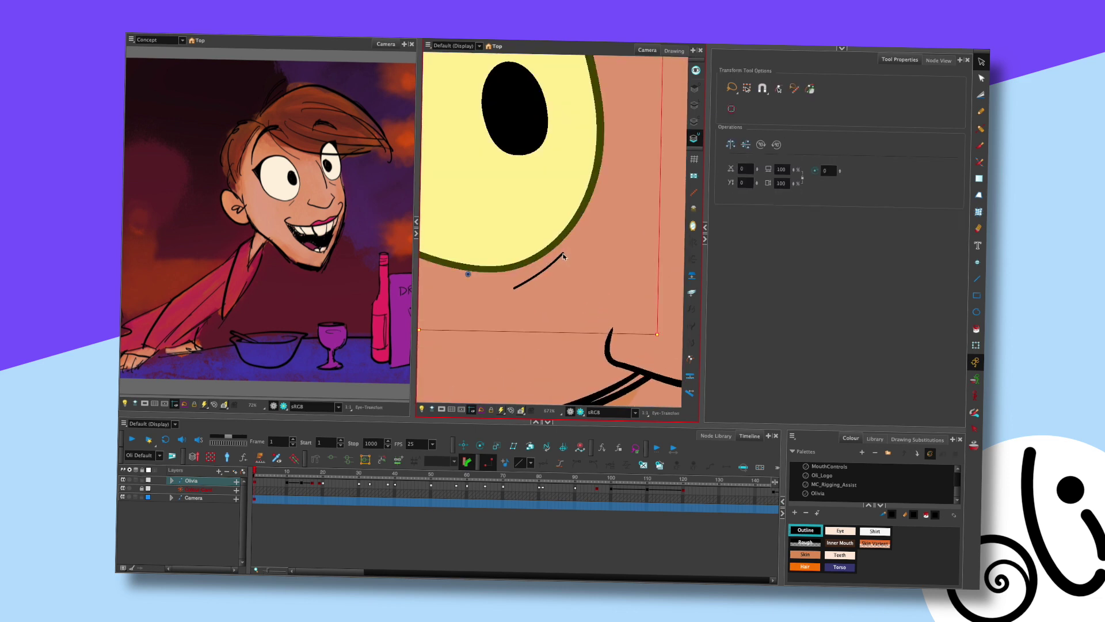
left_click(563, 258)
left_click(561, 256)
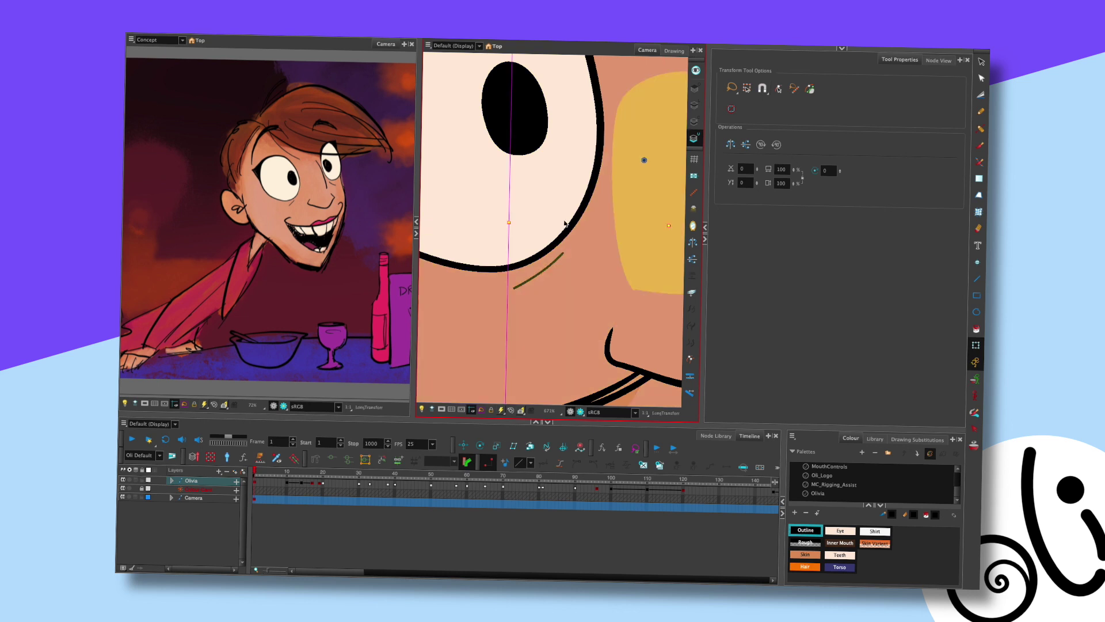
scroll(564, 224, "down", 4)
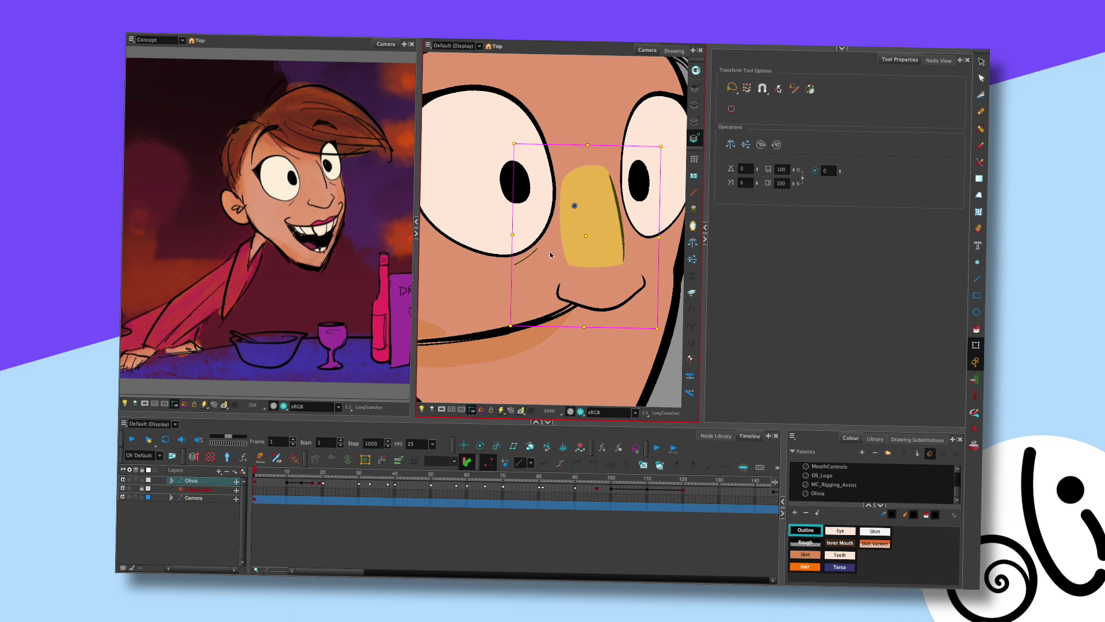
key("alt+s")
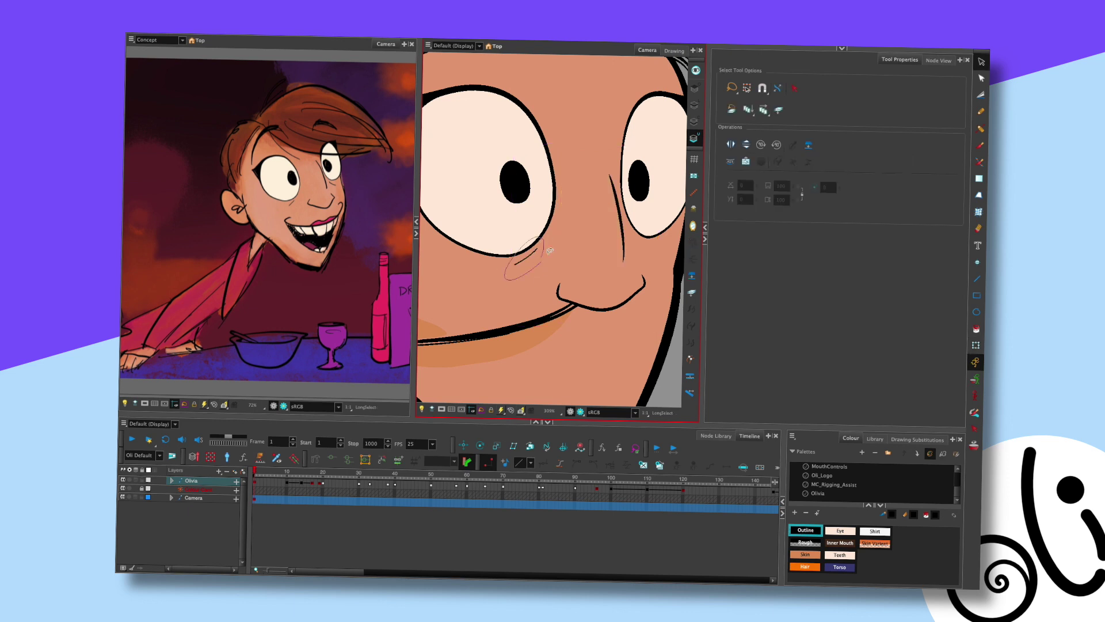
left_click(530, 248)
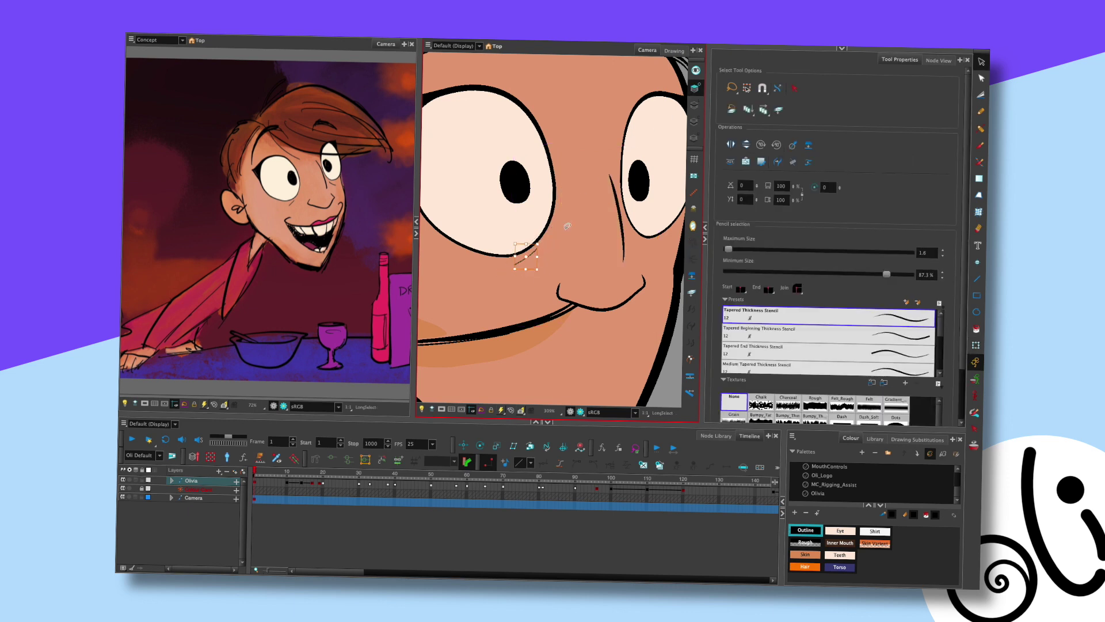
key("ctrl+x")
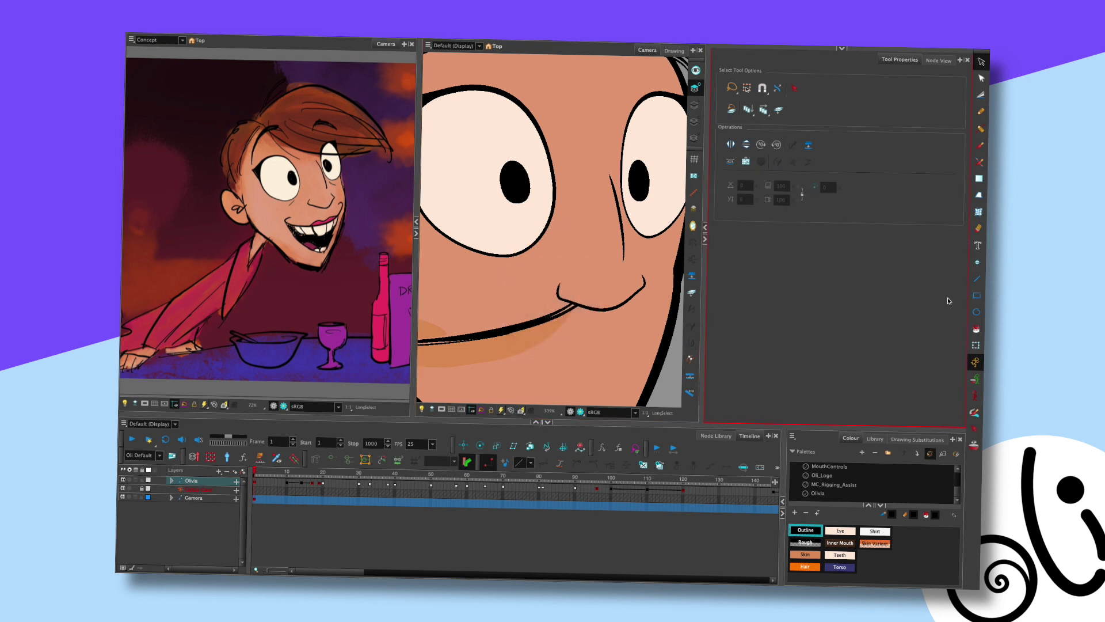
Open the larger eye's drawing in the Drawing view and paste the cut wrinkle stroke onto its overlay art layer
left_click(977, 347)
left_click(540, 233)
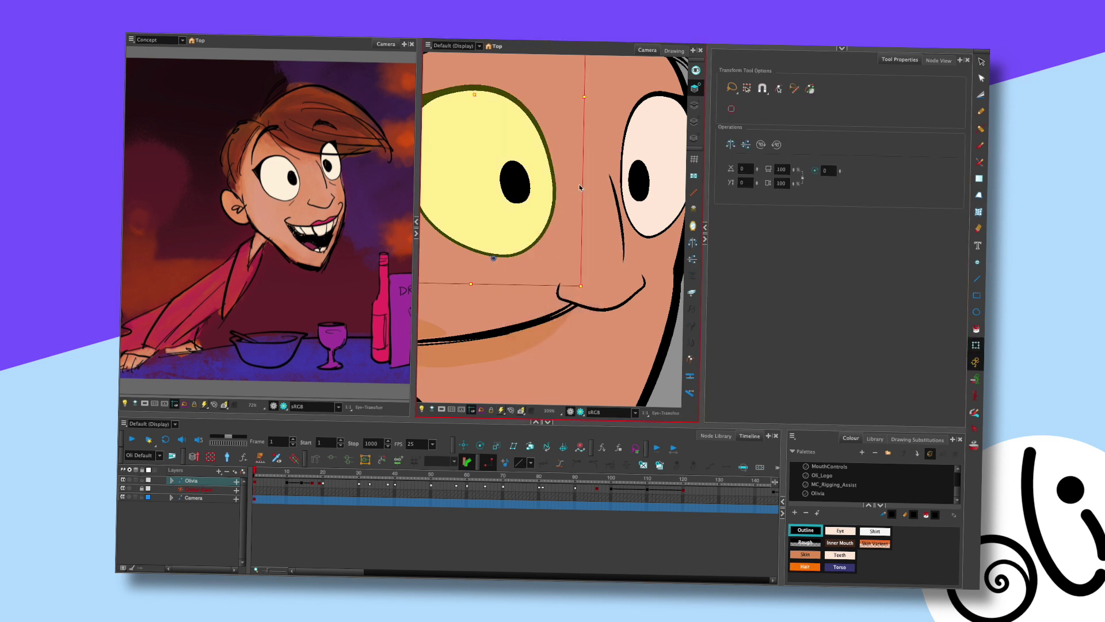
left_click(674, 50)
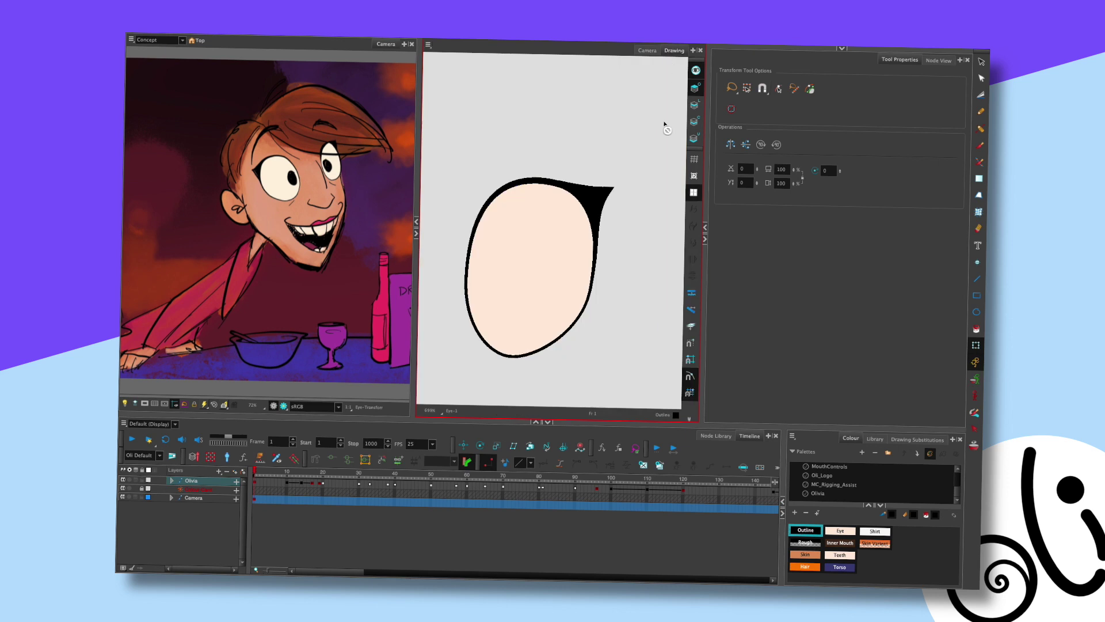
left_click_drag(633, 151, 637, 143)
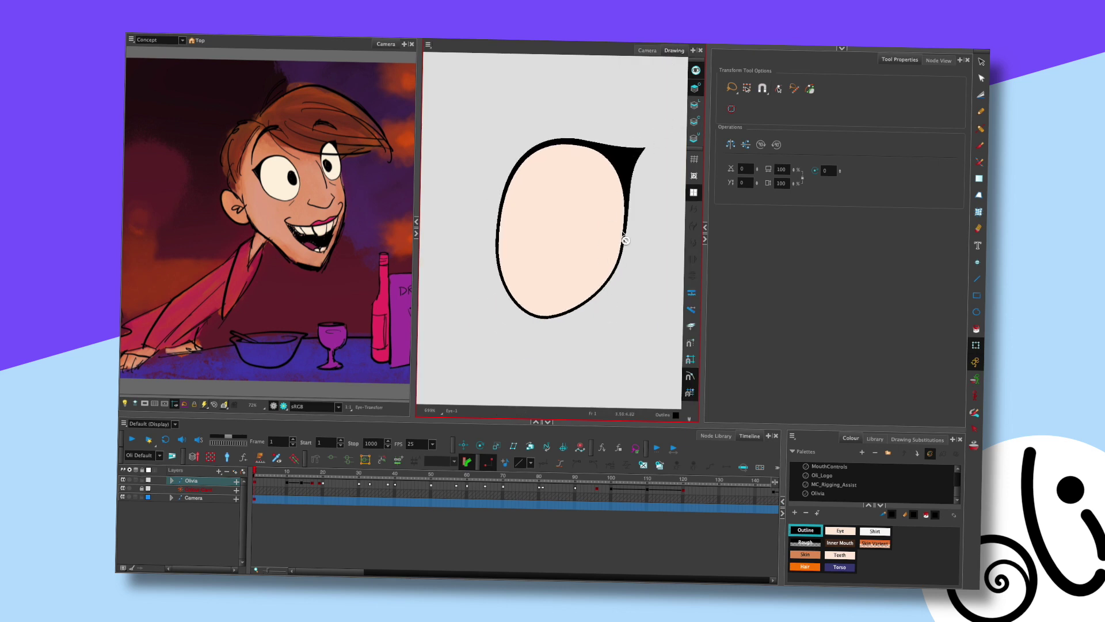
left_click(694, 104)
left_click(696, 87)
key("alt+s")
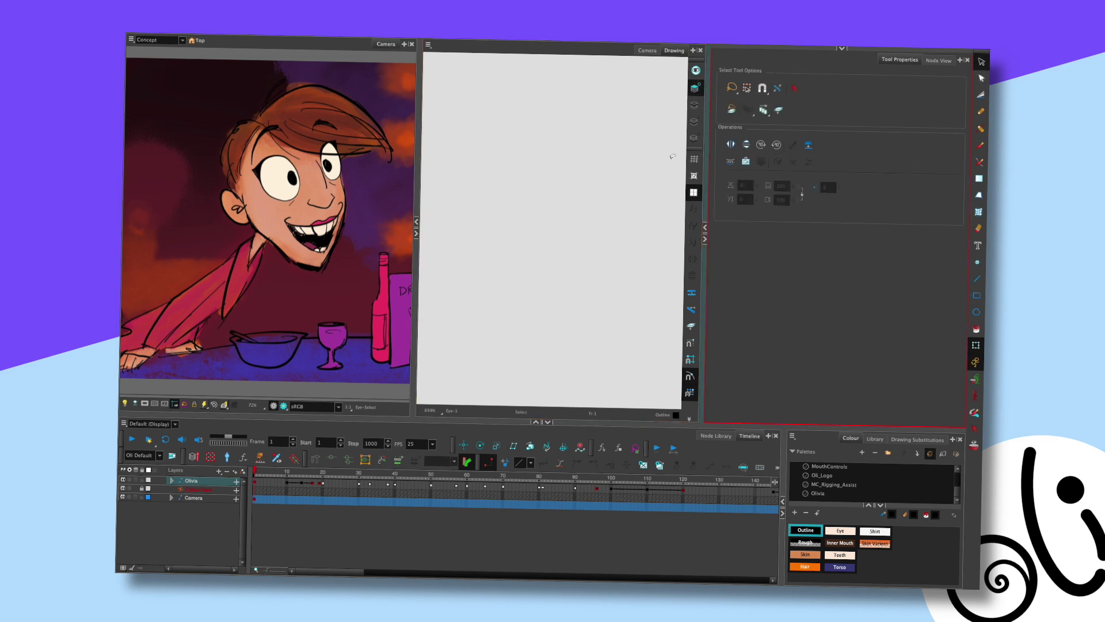
key("ctrl+v")
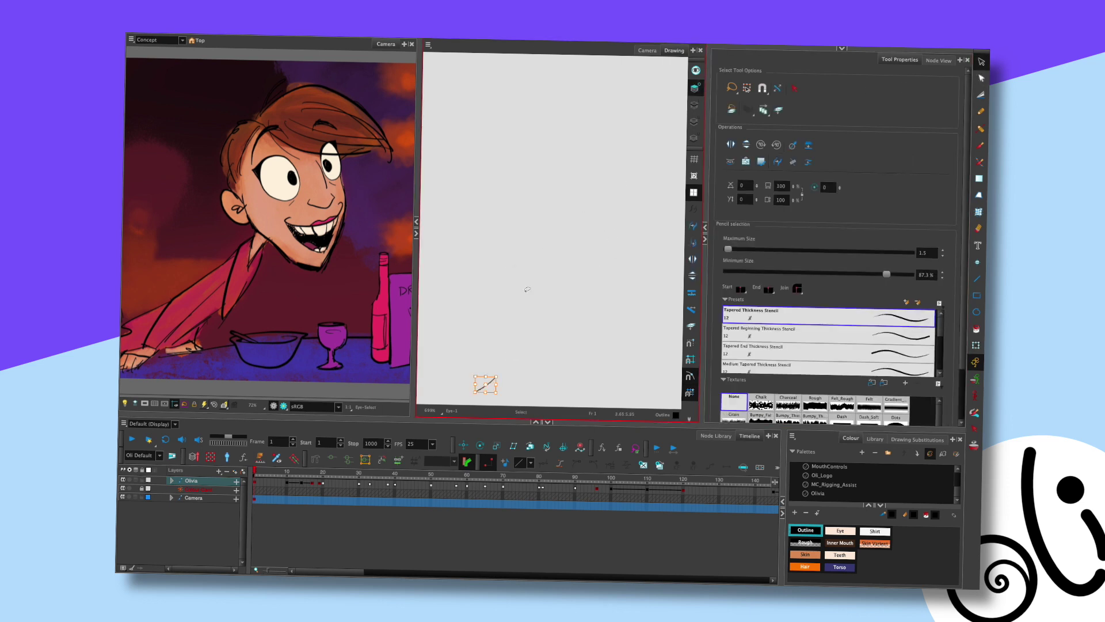
Move the pasted wrinkle stroke just below the eye's lower edge and return to the Camera view
mouse_move(492, 382)
left_mouse_down()
mouse_move(582, 316)
mouse_move(566, 321)
mouse_move(575, 309)
left_mouse_up()
left_click(695, 88)
left_click(612, 236)
left_click(647, 50)
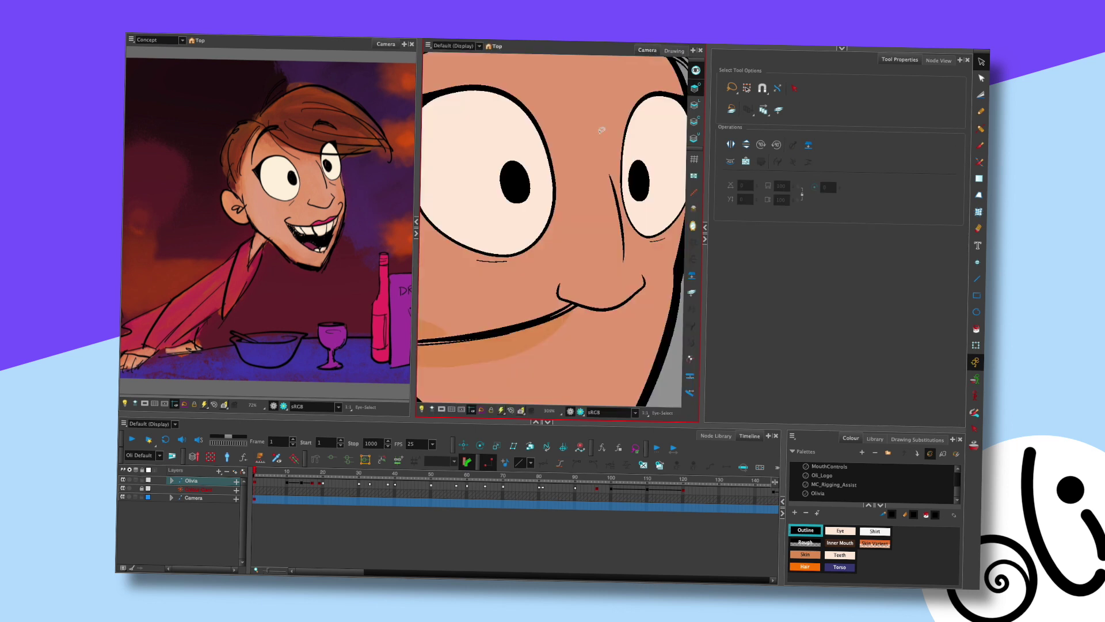
Rotate and move the wrinkle stroke to follow the larger eye's lower edge beside the nose, and curve it with the Contour Editor
scroll(539, 223, "up", 1)
left_click(491, 266)
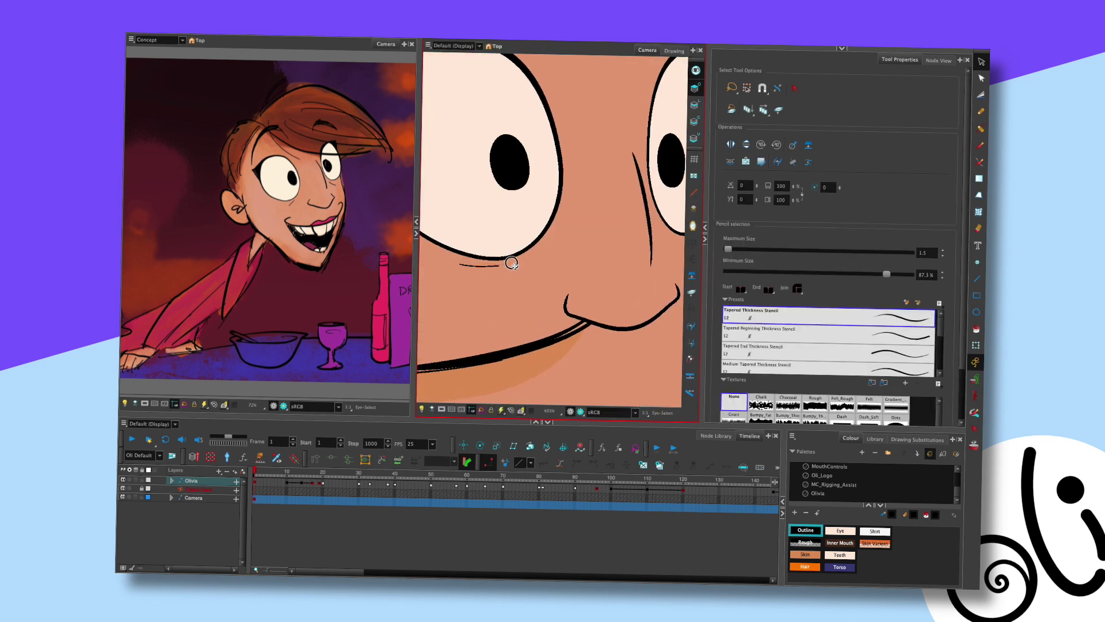
mouse_move(512, 264)
left_mouse_down()
mouse_move(537, 265)
mouse_move(512, 270)
left_mouse_up()
key("alt+q")
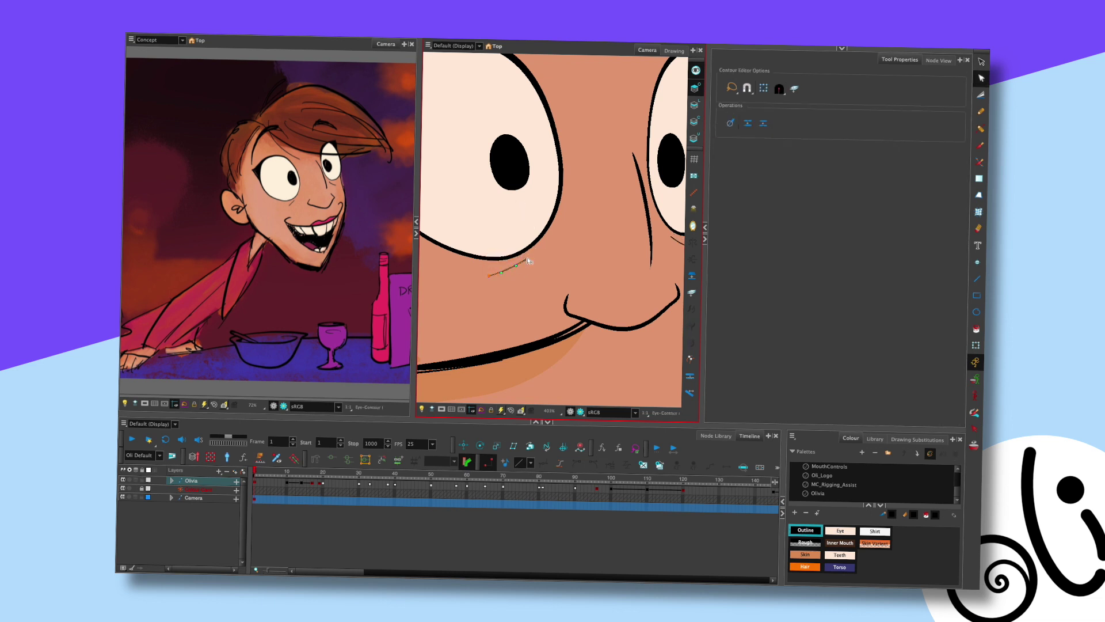
left_click_drag(489, 275, 498, 278)
left_click(534, 242)
scroll(558, 249, "down", 3)
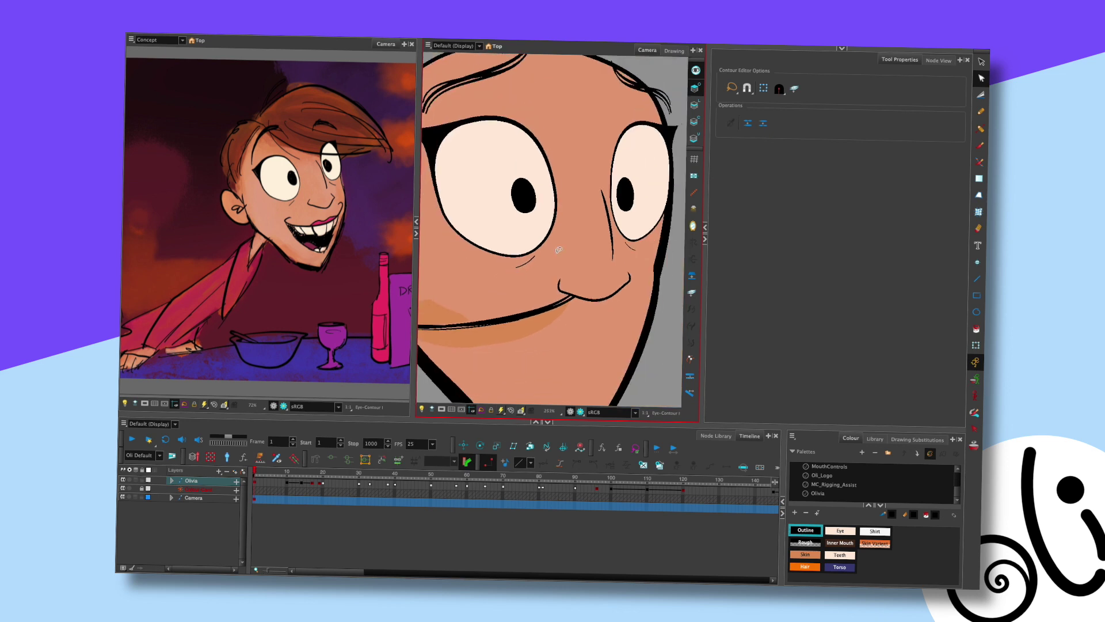
Taper the ends of the wrinkle stroke and thicken its middle with the Pencil Editor
scroll(558, 249, "up", 6)
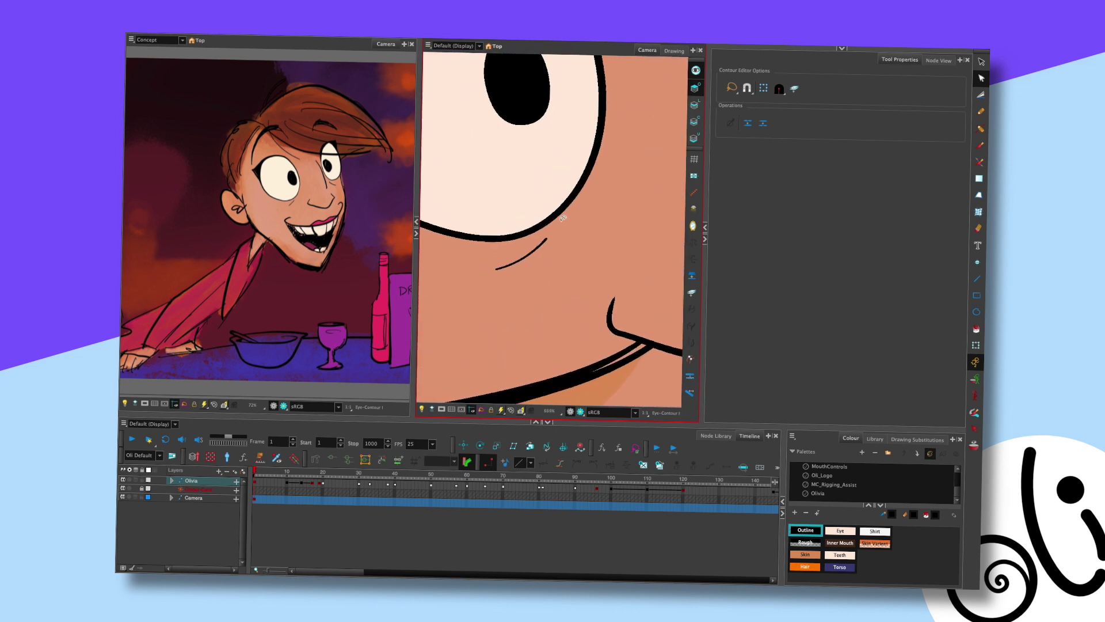
key("alt+shift+q")
left_click(546, 254)
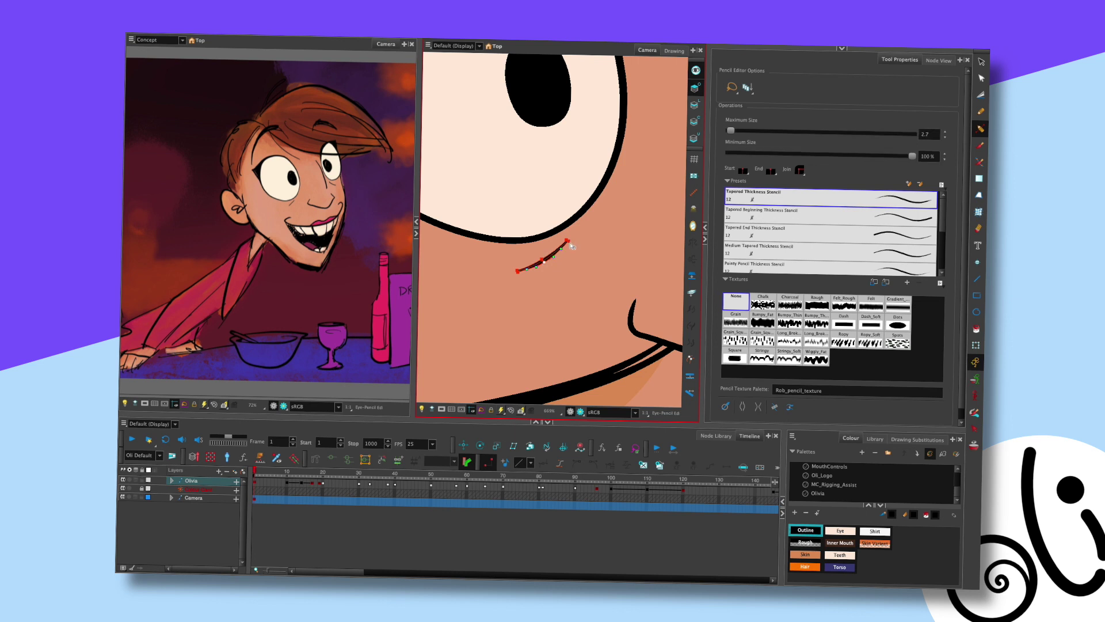
scroll(570, 269, "up", 3)
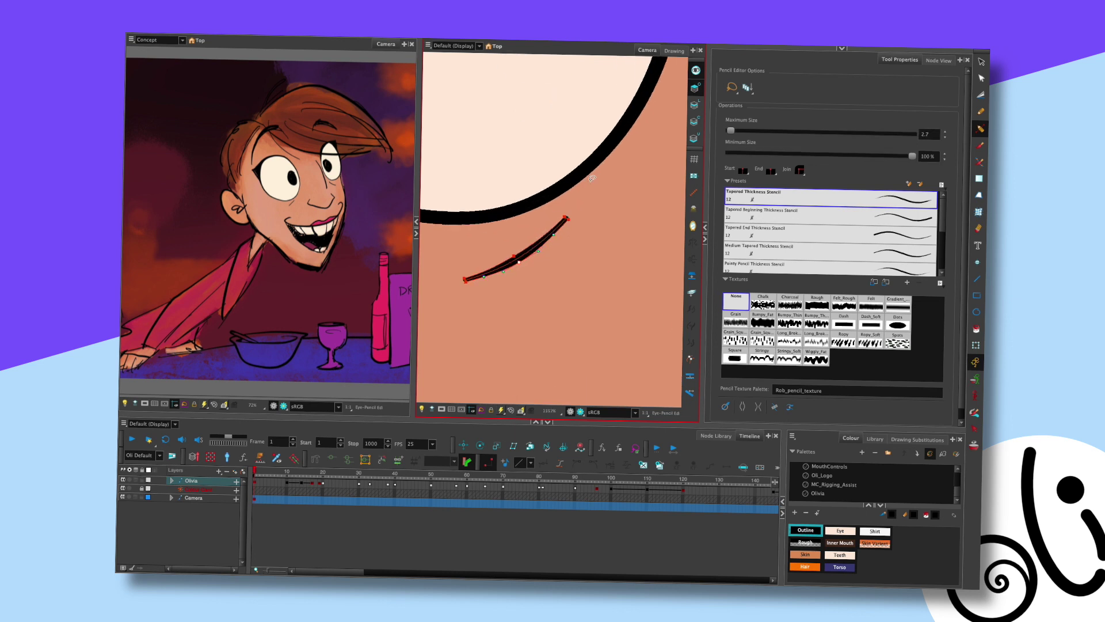
left_click(538, 251)
left_click_drag(469, 282, 467, 276)
left_click(567, 204)
left_click(568, 214)
left_click(582, 222)
left_click(551, 250)
left_click(553, 237)
left_click(475, 276)
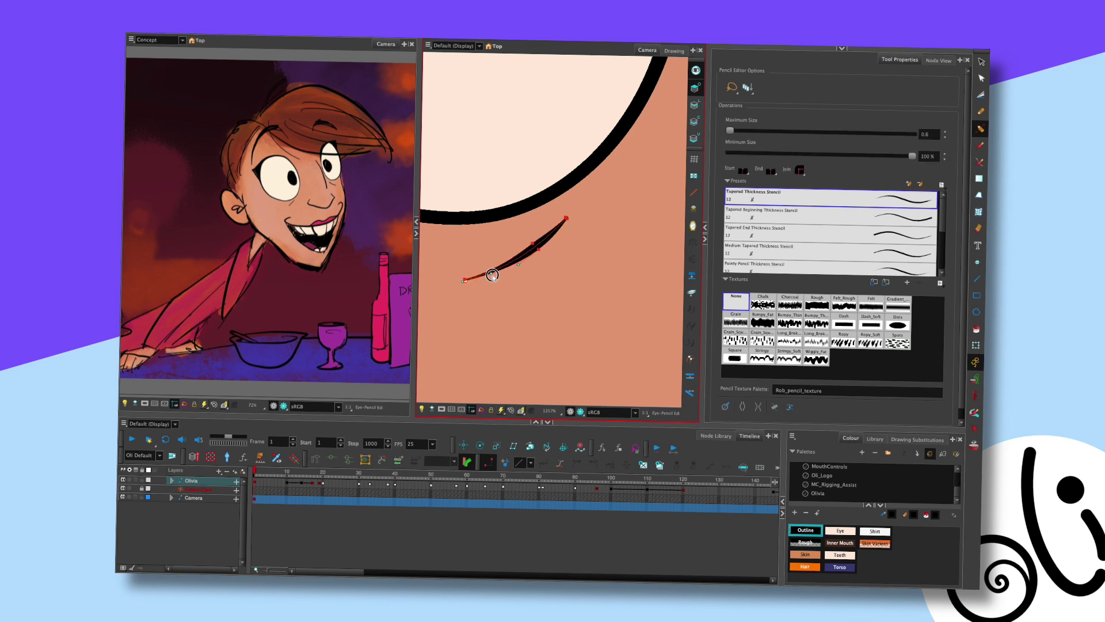
left_click_drag(557, 214, 556, 228)
left_click(540, 236)
Refine the curve of the tapered wrinkle stroke beneath the larger eye with the Contour Editor
scroll(540, 236, "down", 5)
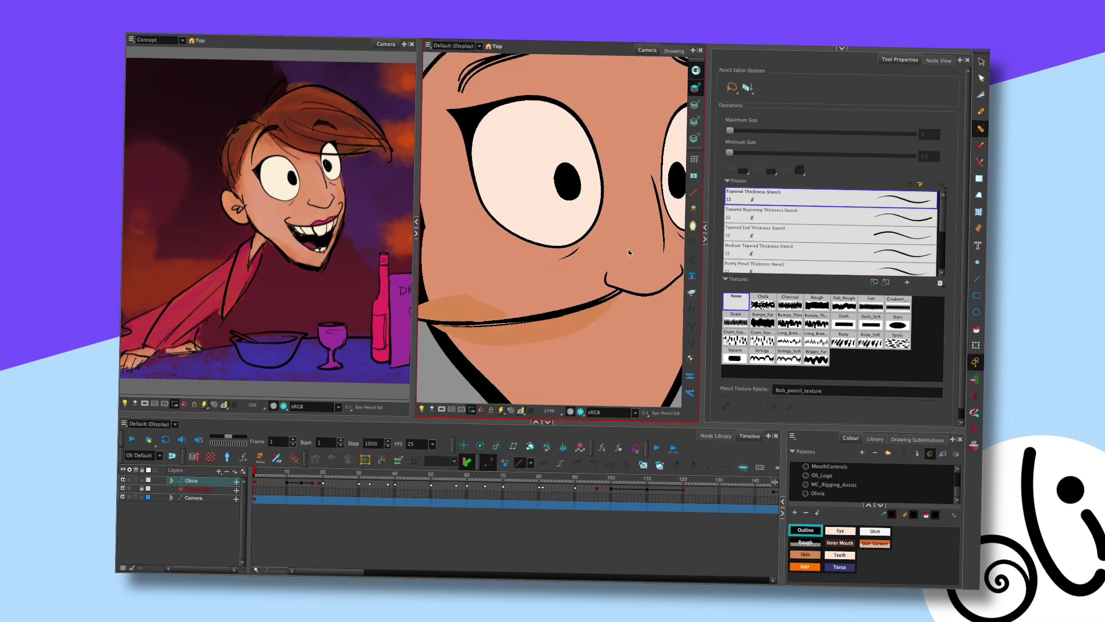
key("alt+q")
left_click(502, 253)
left_click(507, 253)
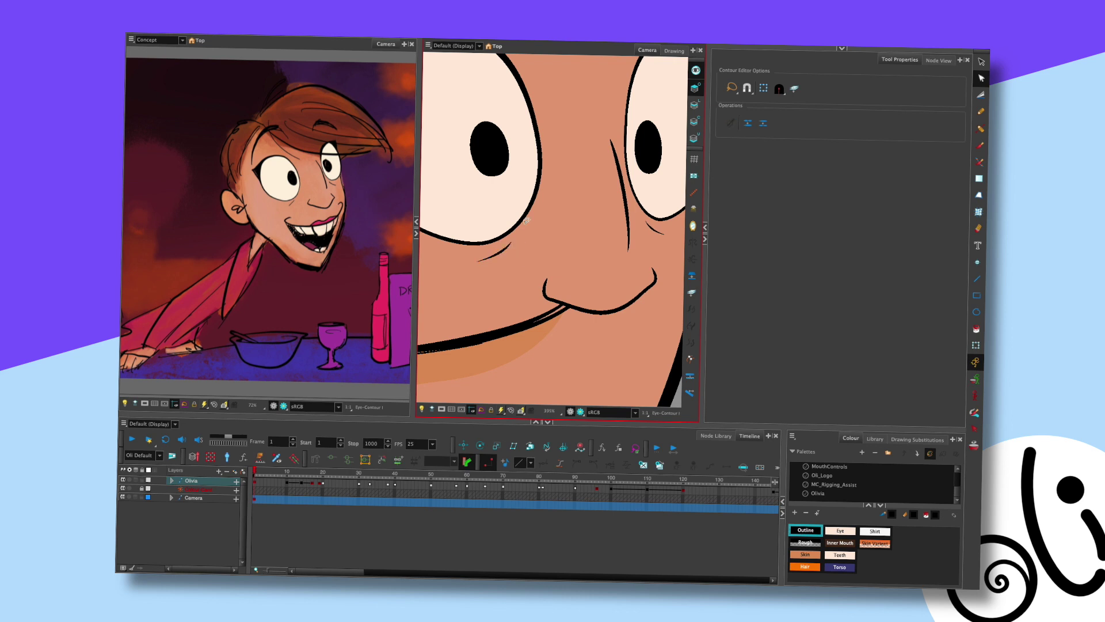
scroll(604, 259, "down", 3)
scroll(588, 256, "down", 2)
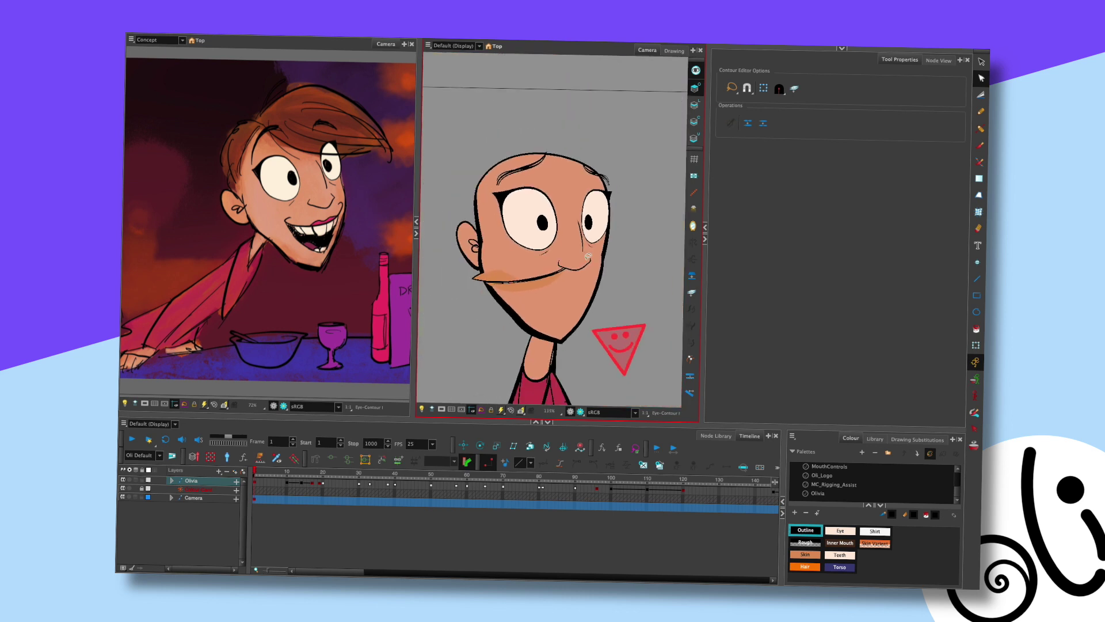
scroll(588, 256, "down", 3)
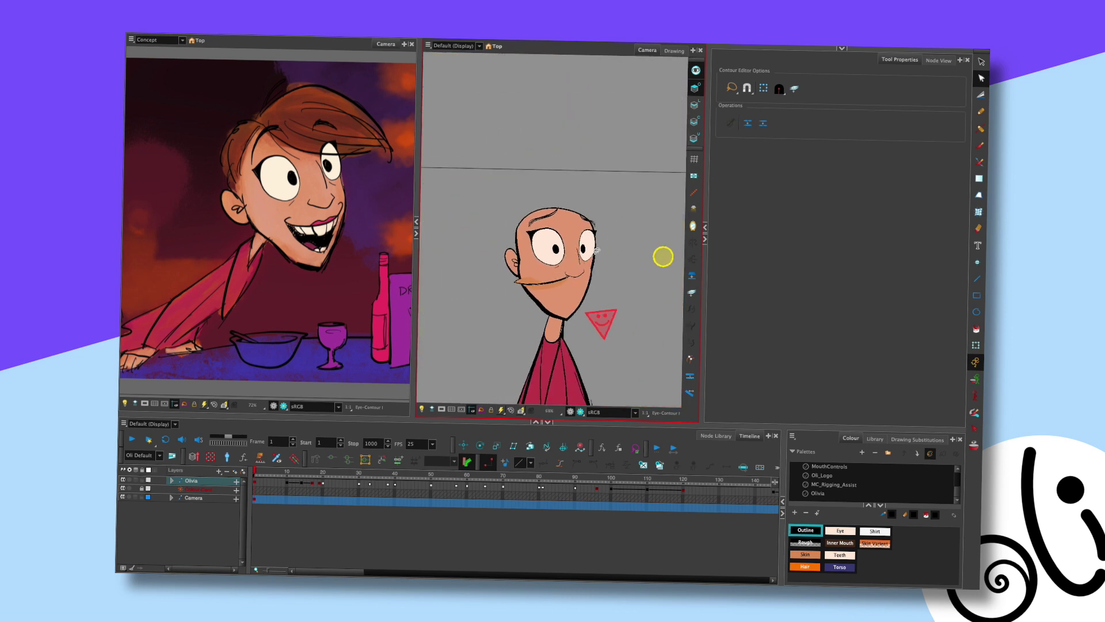
scroll(576, 277, "up", 2)
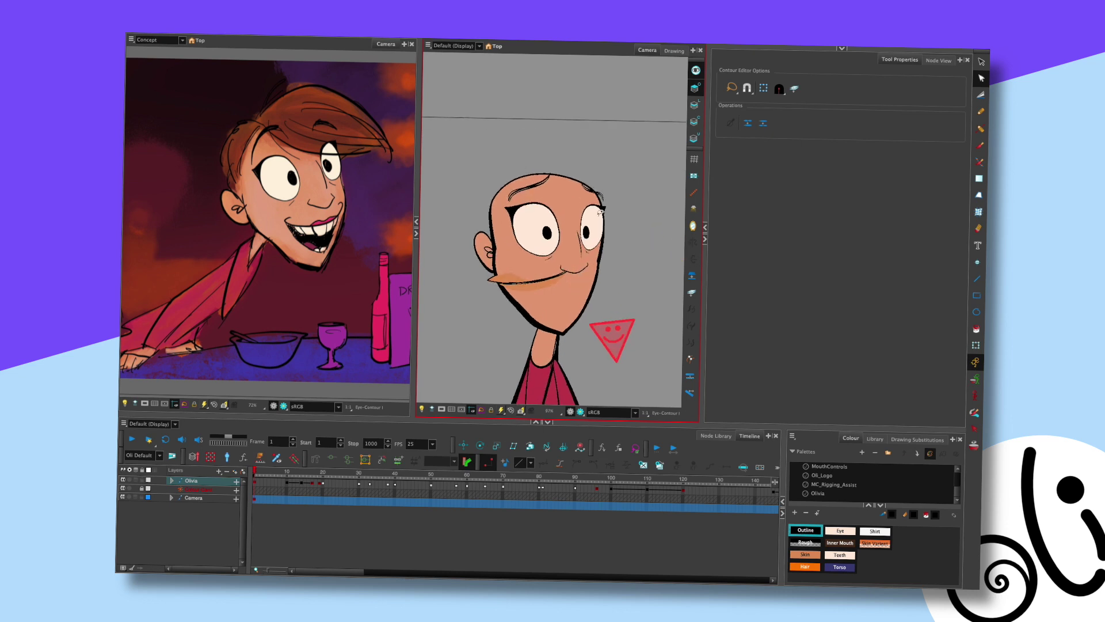
left_click_drag(606, 262, 599, 251)
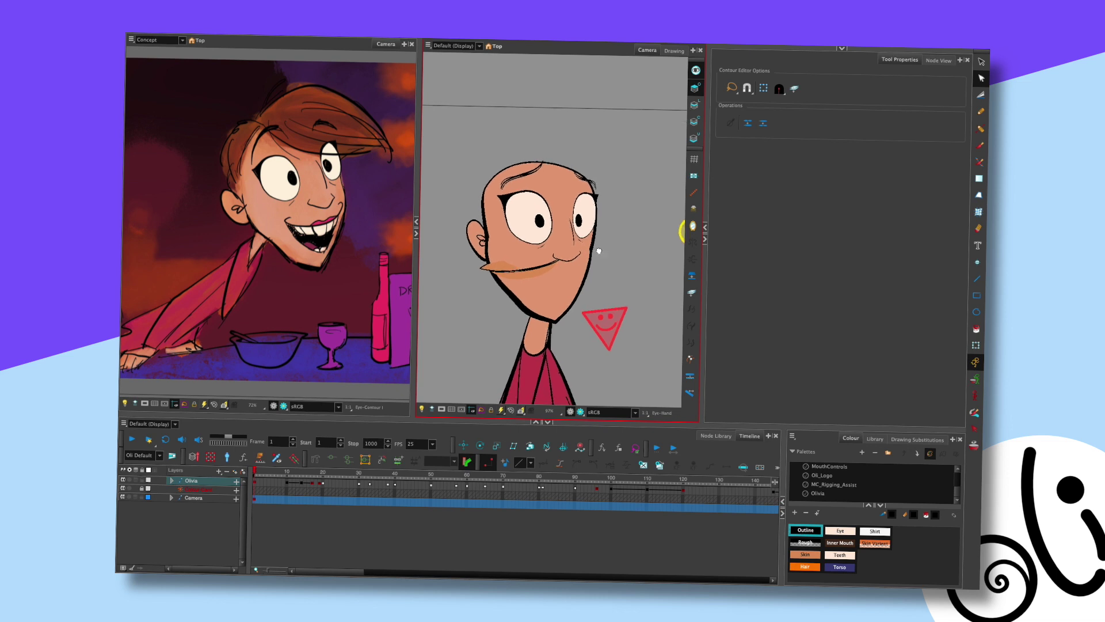
Select the eyebrow above the larger eye, locate its node in the Node View and open its drawing in the Drawing view
scroll(526, 185, "up", 1)
scroll(536, 202, "up", 2)
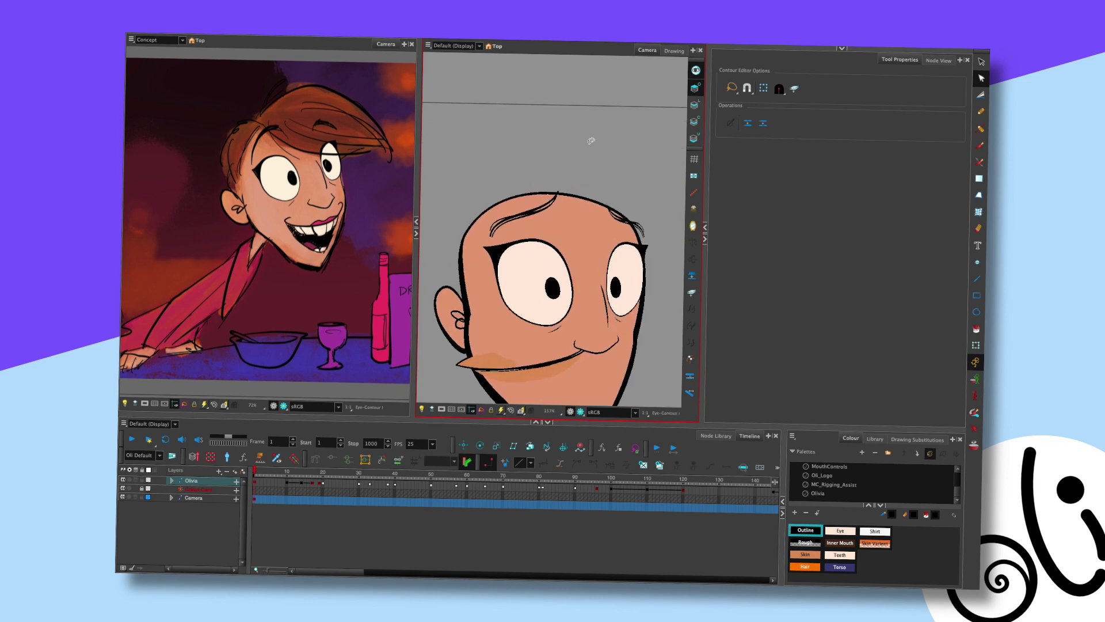
key("shift+t")
left_click(539, 214)
left_click(539, 214)
left_click(876, 96)
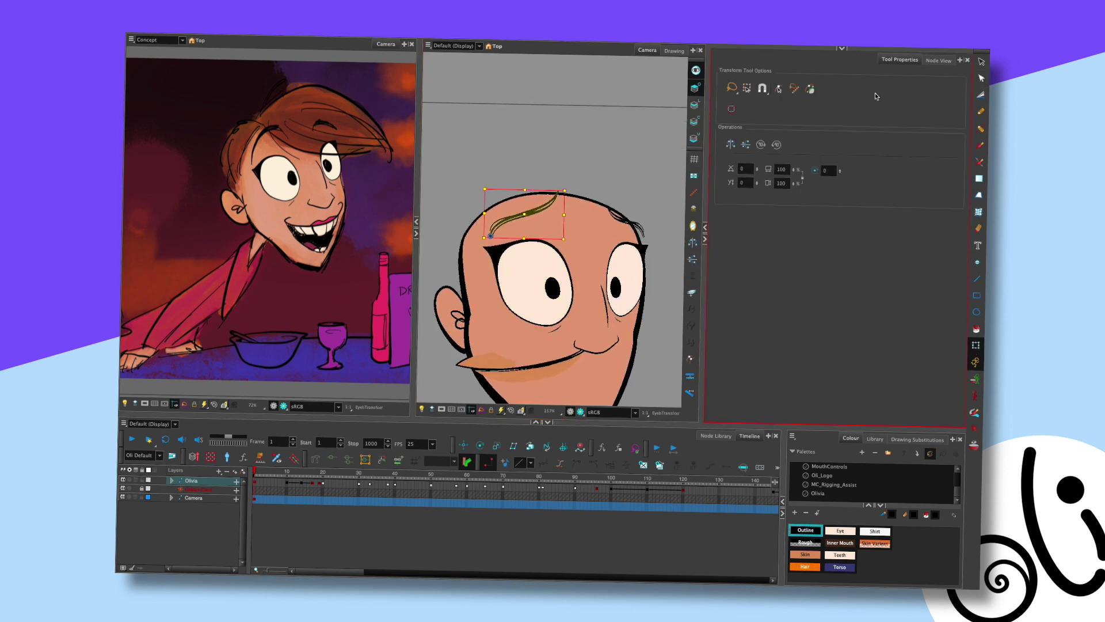
left_click(936, 61)
key("f")
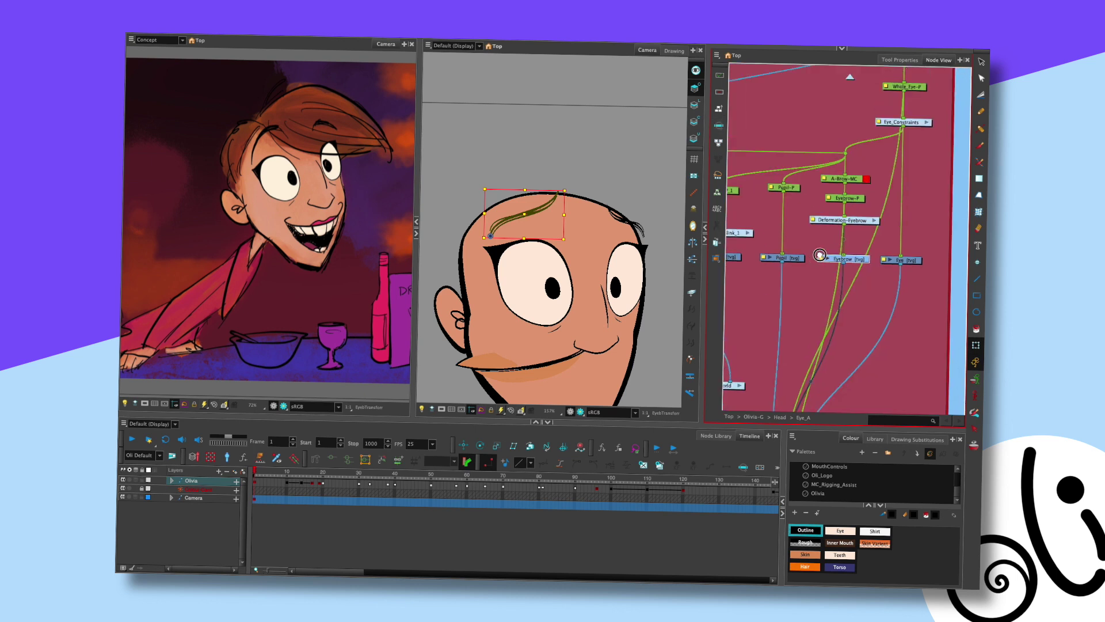
left_click(540, 219)
left_click_drag(540, 218, 542, 222)
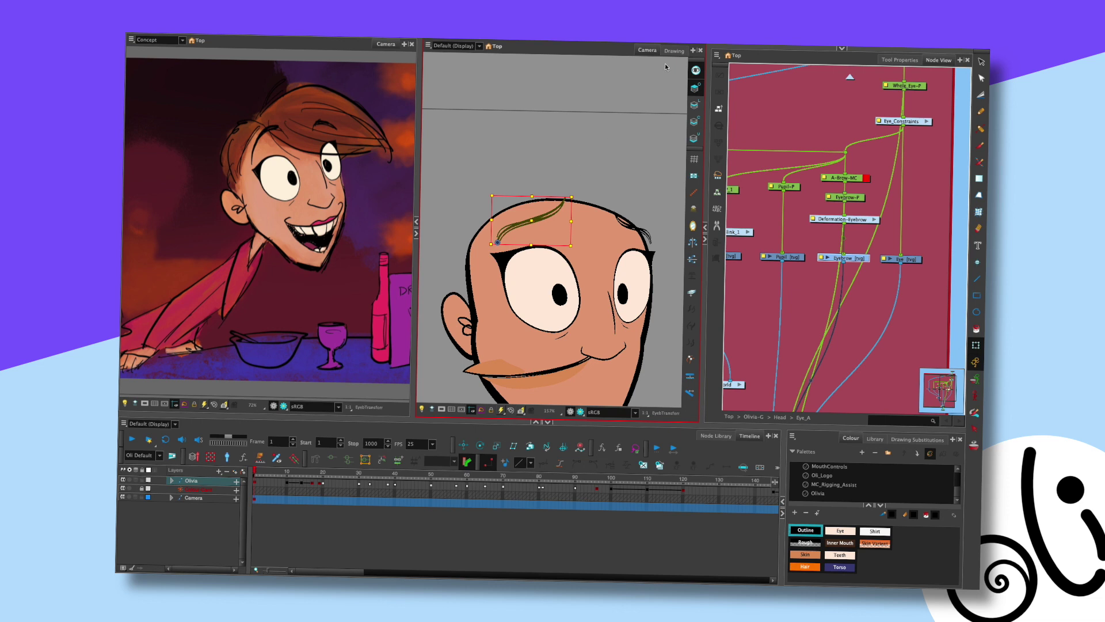
left_click(674, 51)
scroll(610, 173, "up", 4)
scroll(610, 234, "down", 3)
Thicken the middle of the eyebrow's strokes with the Pencil Editor to close the gaps between them, and return to the Camera view
key("alt+q")
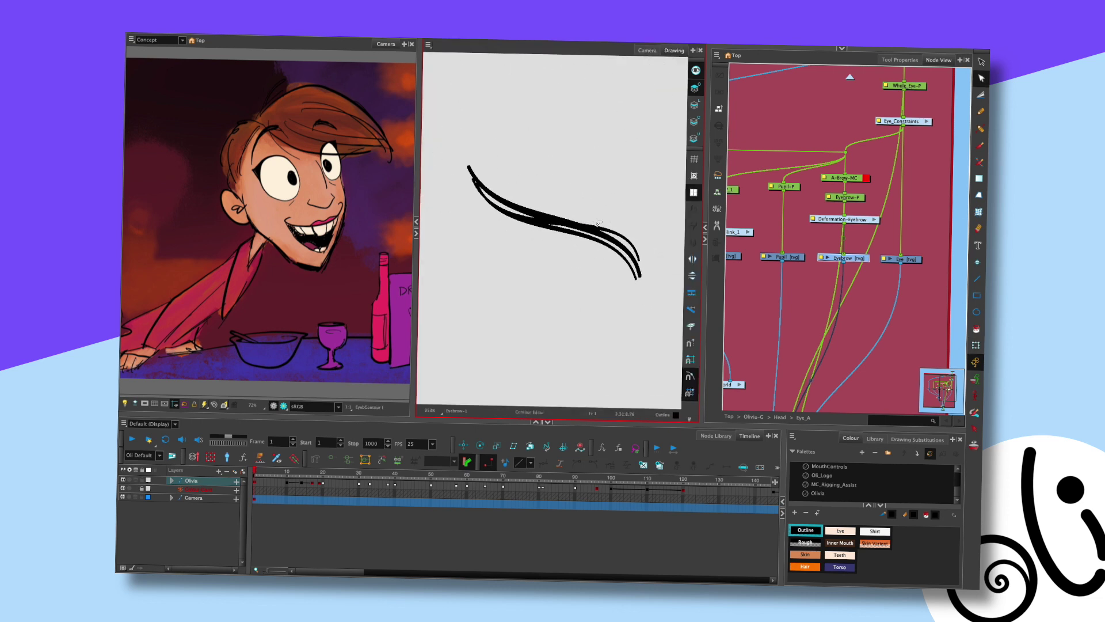
key("alt+s")
left_click(575, 221)
key("alt+shift+q")
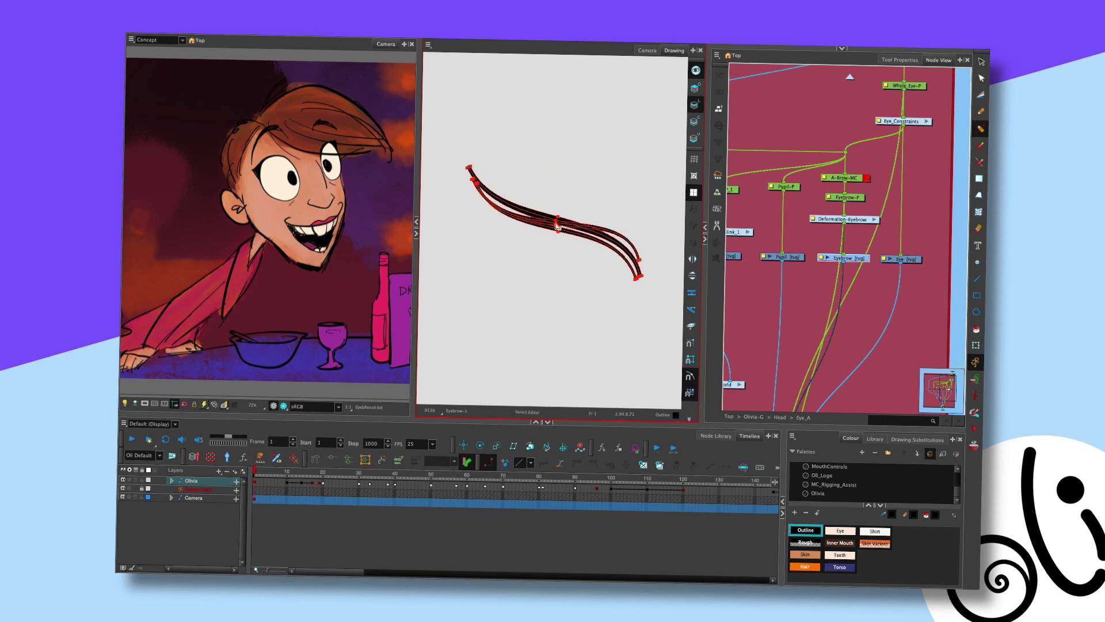
mouse_move(556, 228)
left_mouse_down()
mouse_move(526, 215)
mouse_move(555, 228)
left_mouse_up()
key("ctrl+z")
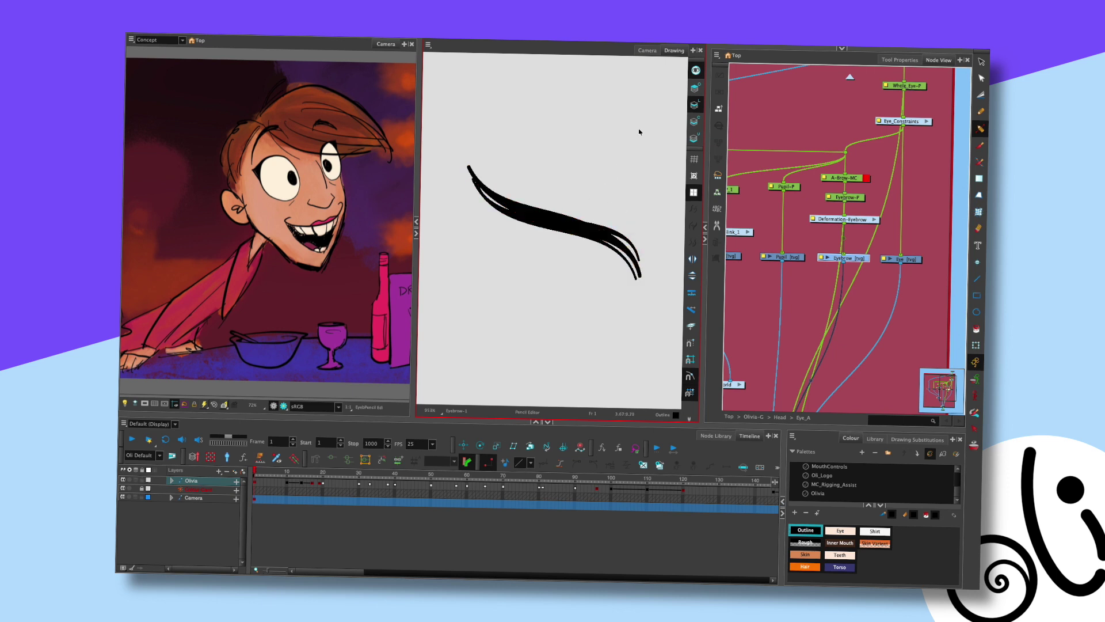
left_click(647, 50)
scroll(619, 167, "down", 2)
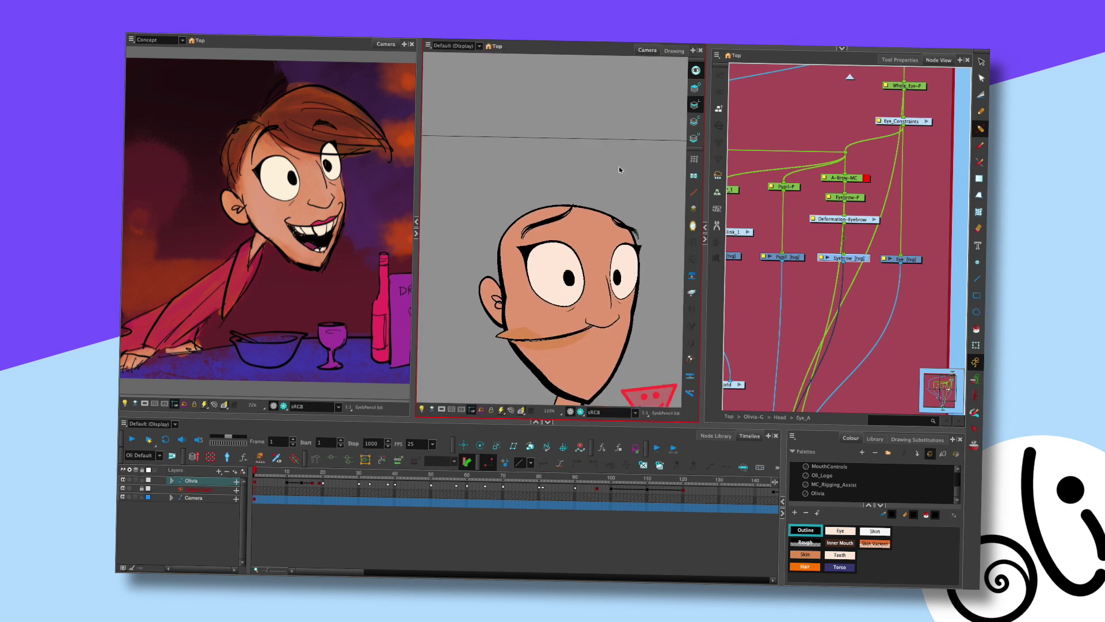
Pull the eyebrow's separate hair strokes closer together at the tail with the Contour Editor in the Drawing view, and return to the Camera view
left_click(674, 51)
scroll(585, 196, "right", 5)
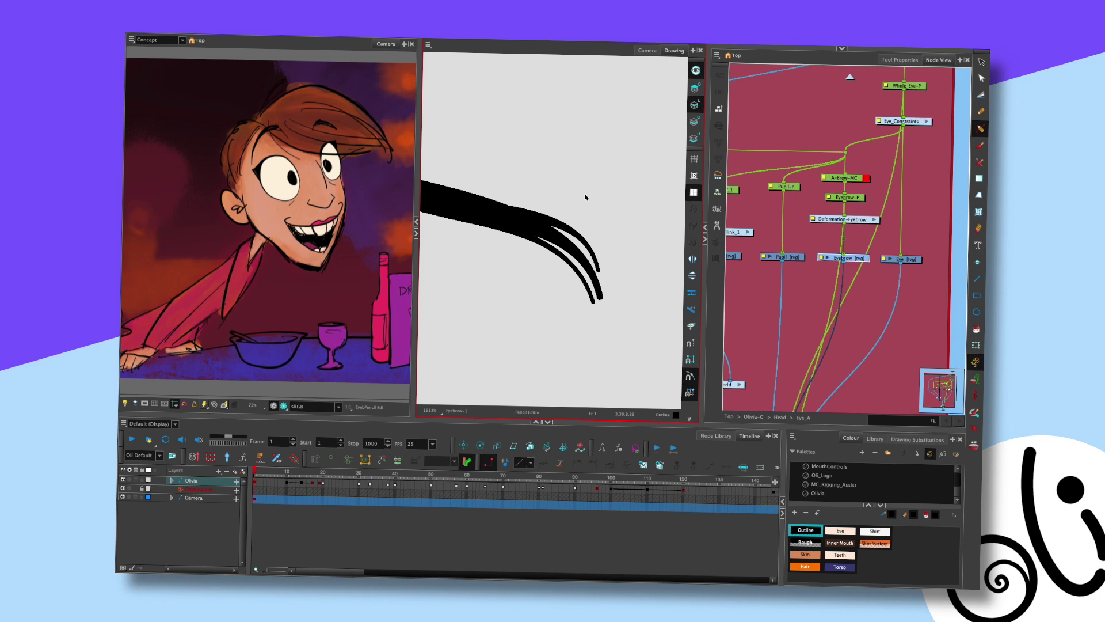
key("alt+q")
left_click(598, 279)
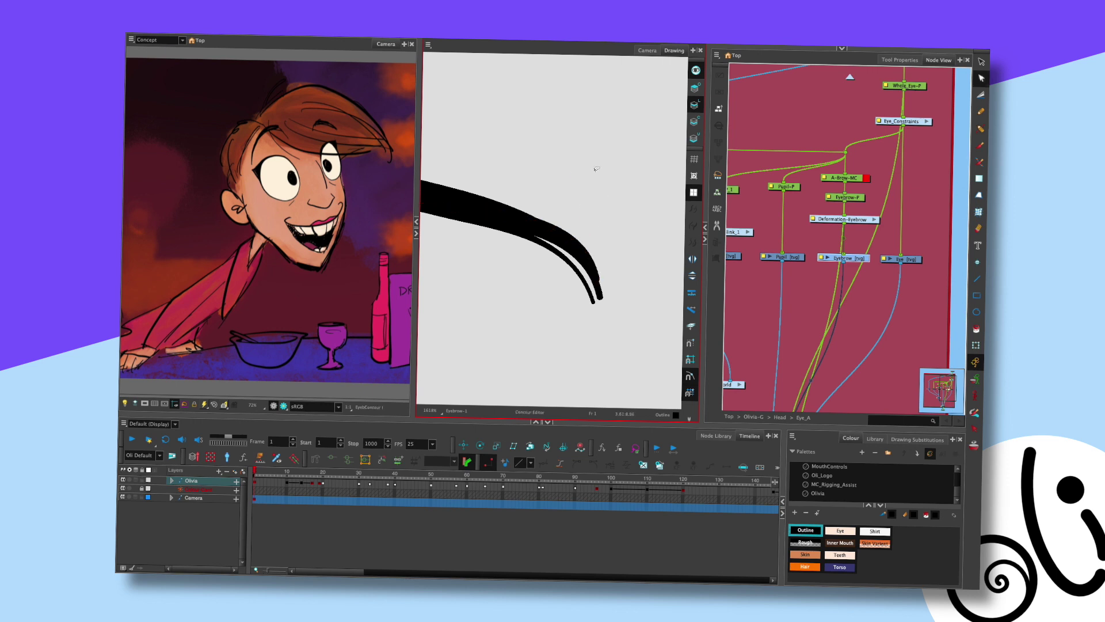
scroll(598, 279, "down", 2)
left_click(589, 262)
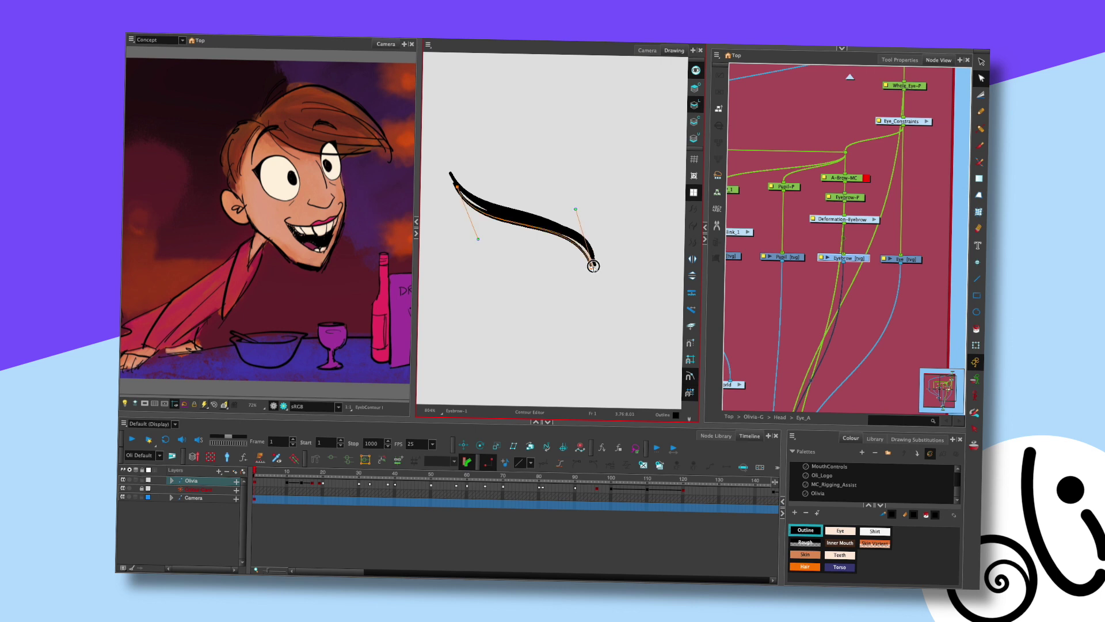
left_click(646, 50)
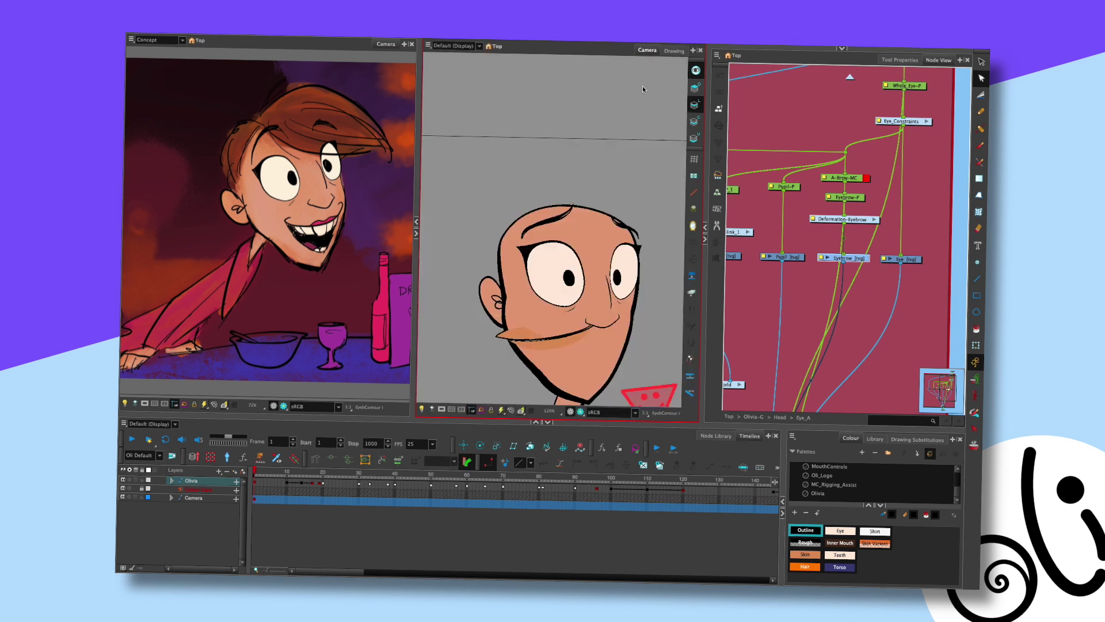
Thicken the middle of the larger eye's eyebrow further with the Pencil Editor in the Camera view
scroll(619, 210, "up", 2)
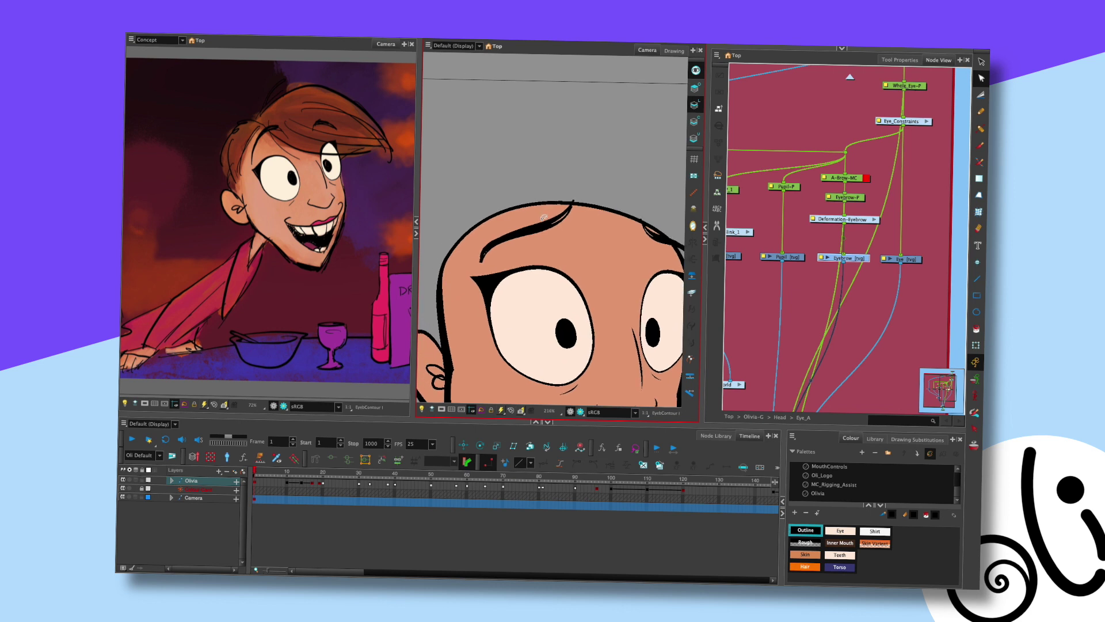
left_click(544, 220)
key("alt+shift+q")
scroll(561, 229, "up", 2)
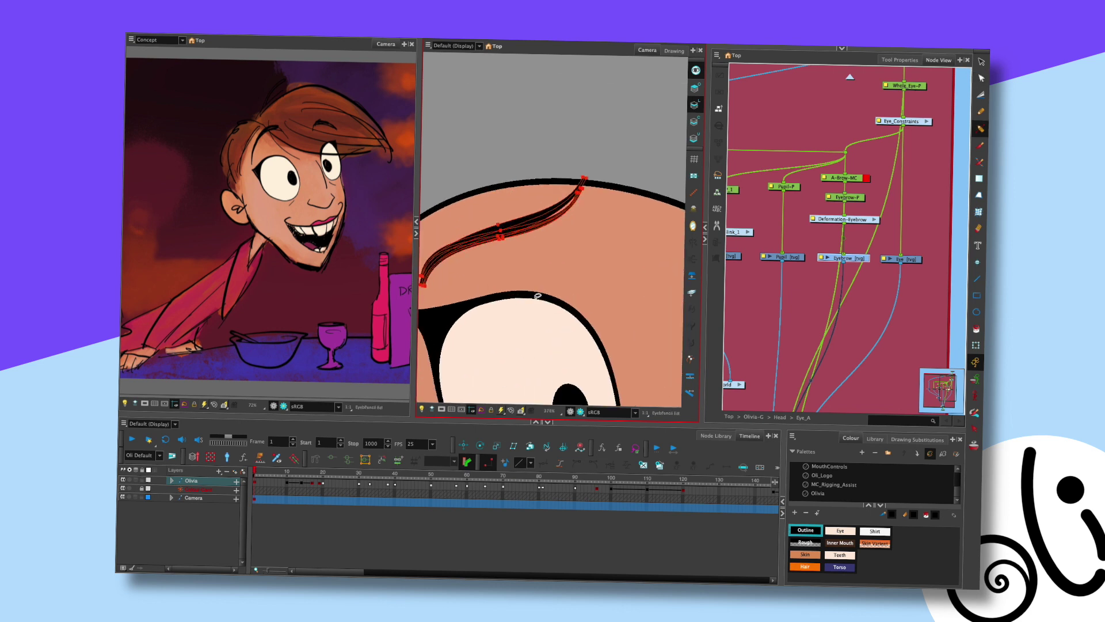
left_click_drag(504, 238, 506, 245)
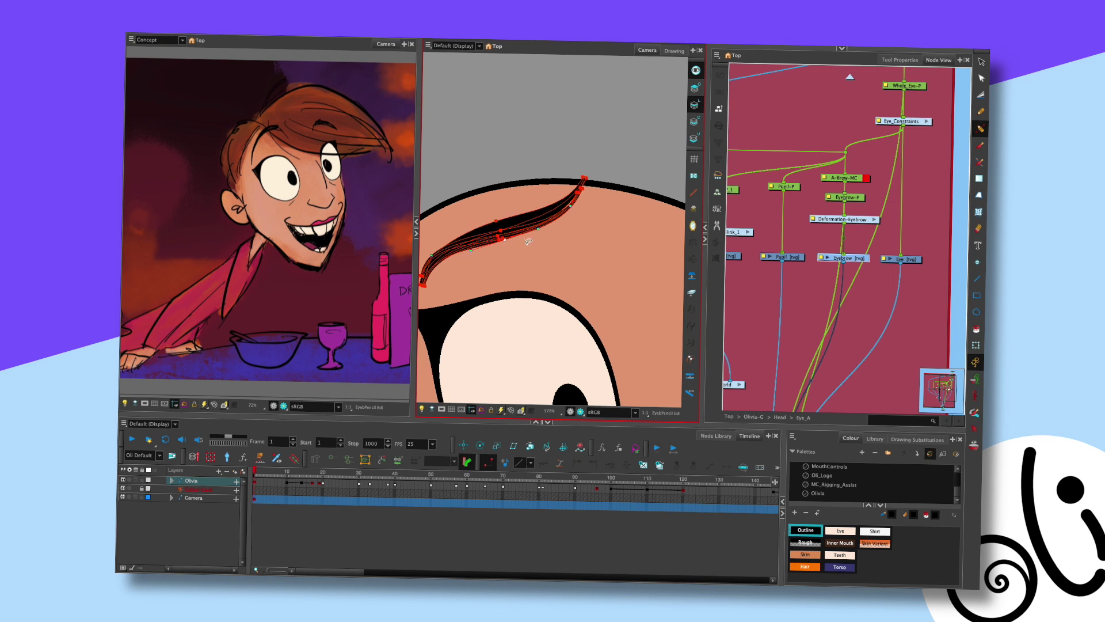
scroll(567, 179, "down", 5)
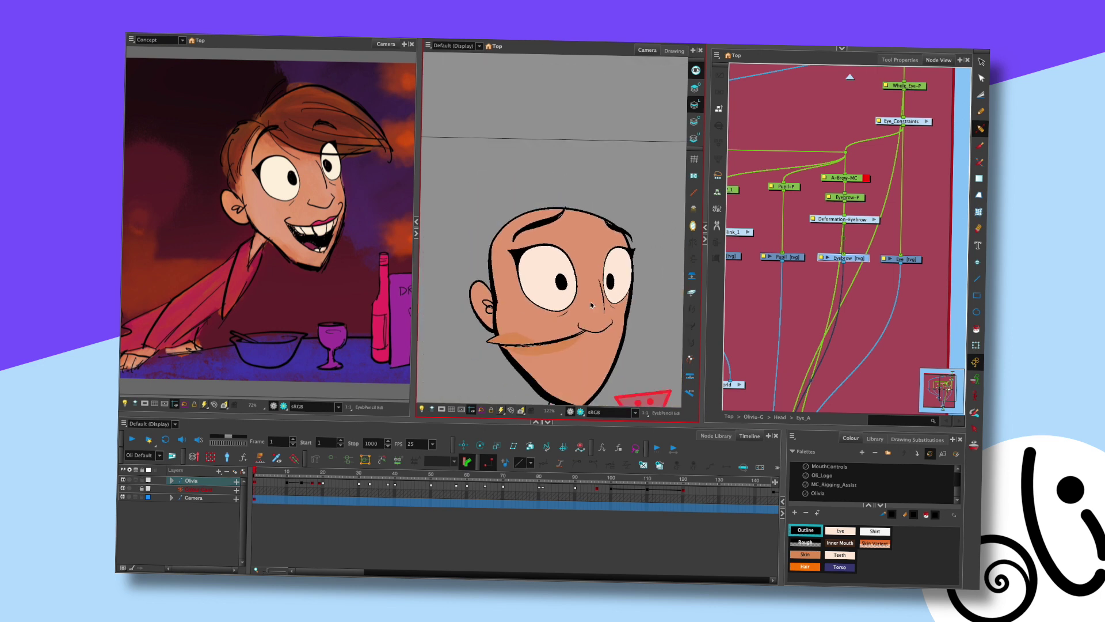
scroll(590, 303, "up", 2)
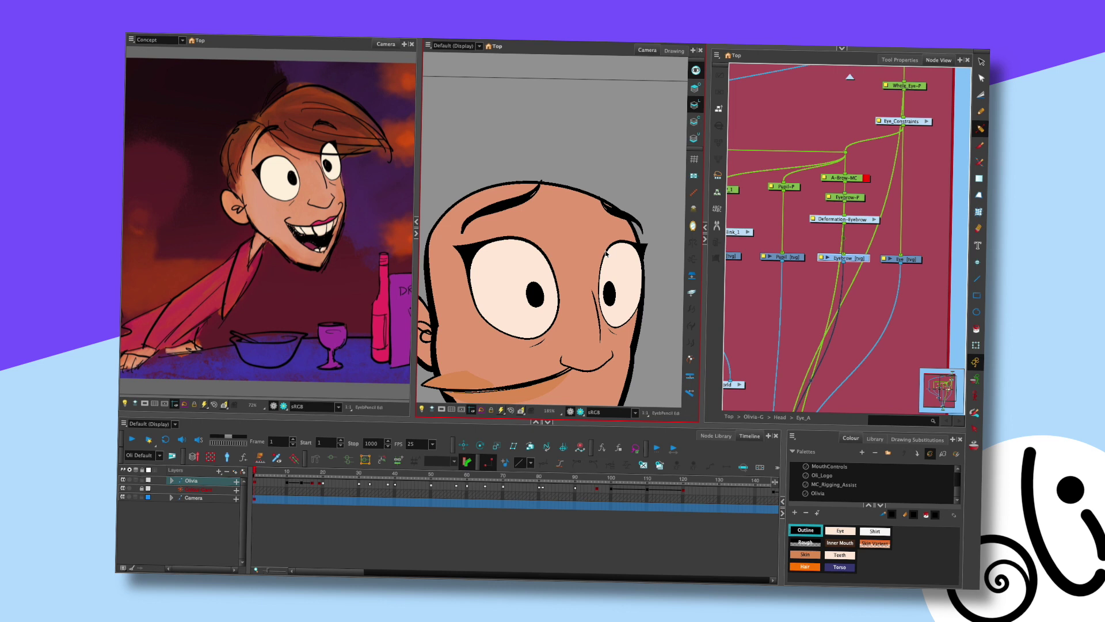
scroll(551, 295, "down", 3)
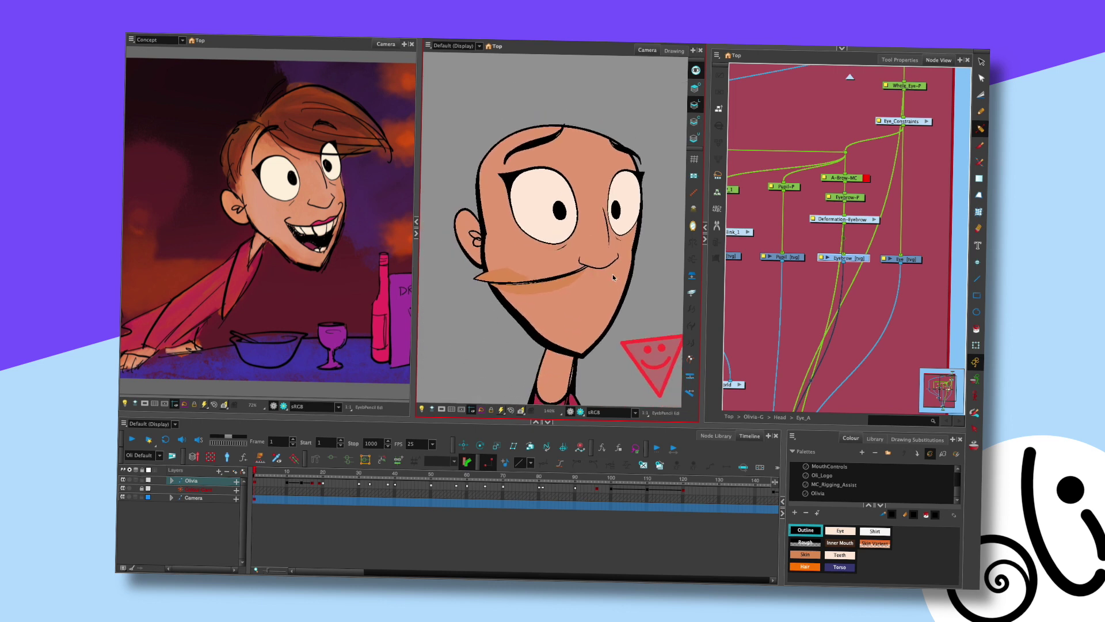
left_click_drag(613, 274, 636, 280)
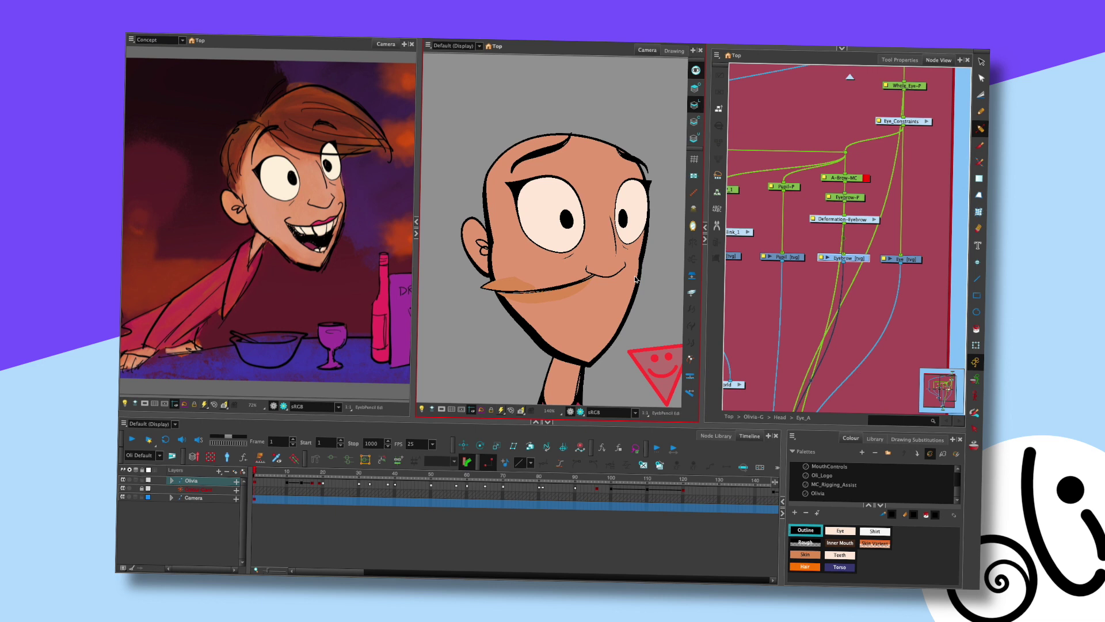
left_click_drag(595, 297, 582, 266)
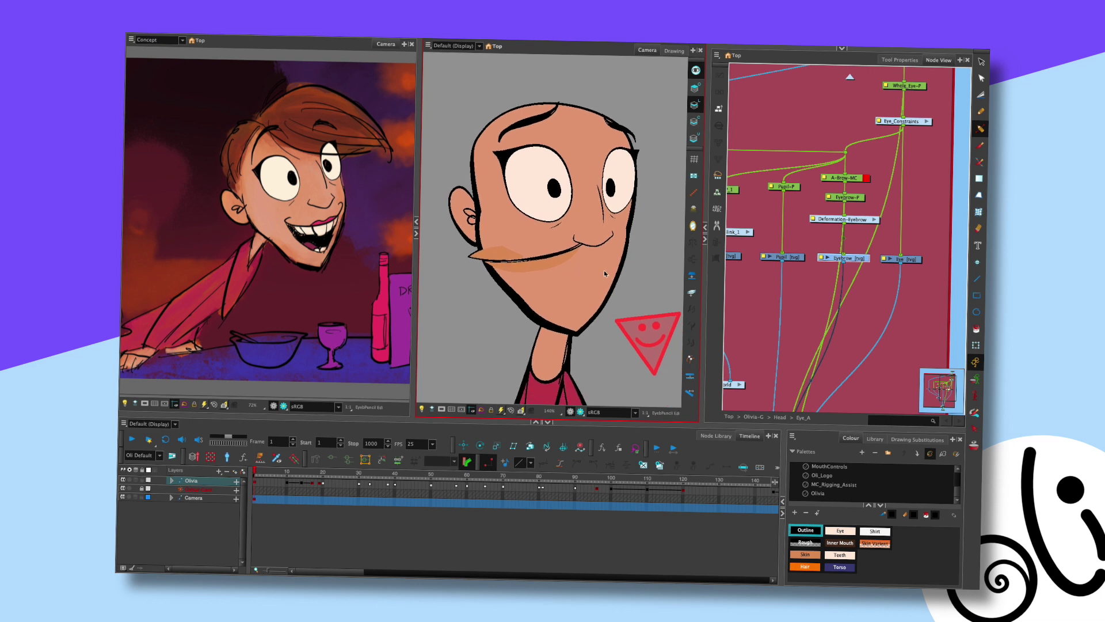
Thicken the middle of the nose tip's lower outline with the Pencil Editor
scroll(582, 245, "up", 5)
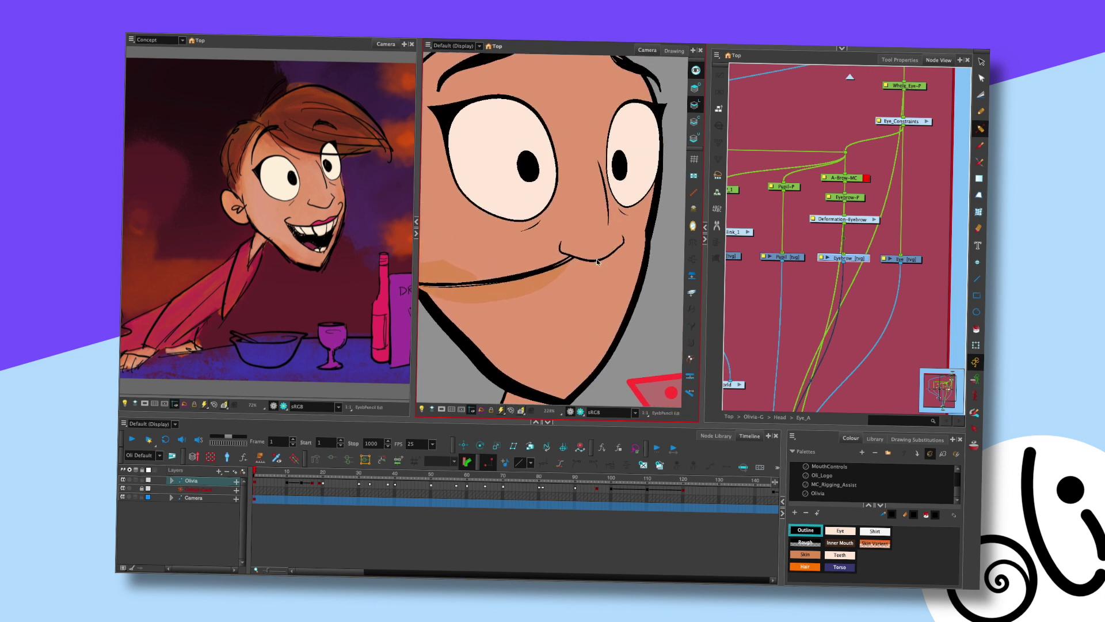
scroll(619, 249, "up", 1)
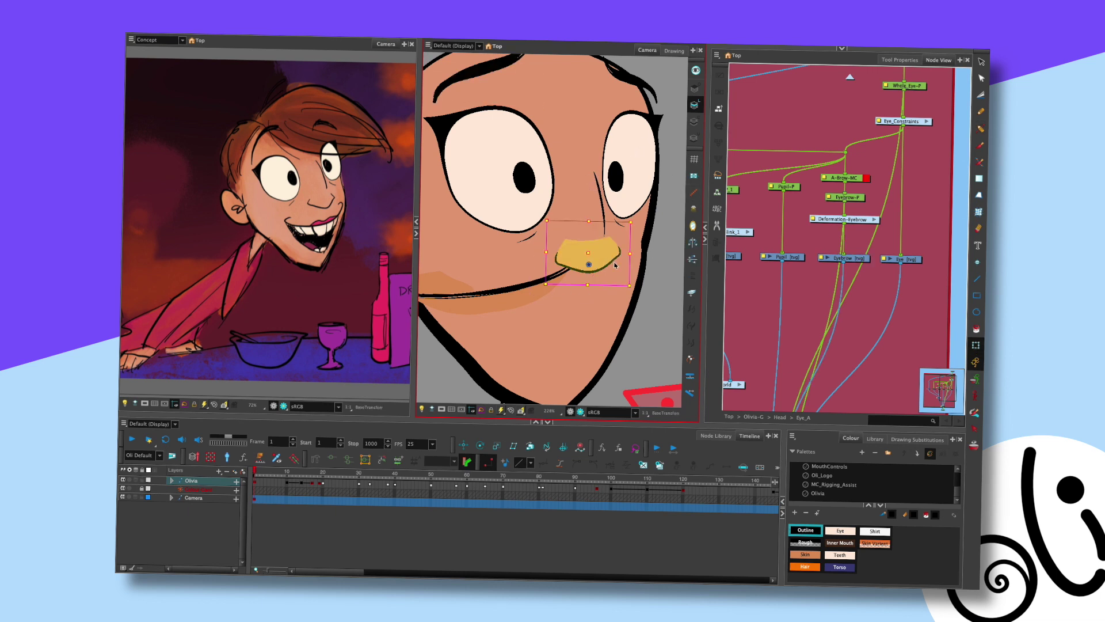
key("alt+q")
left_click(598, 214)
scroll(612, 260, "up", 2)
key("alt+slash")
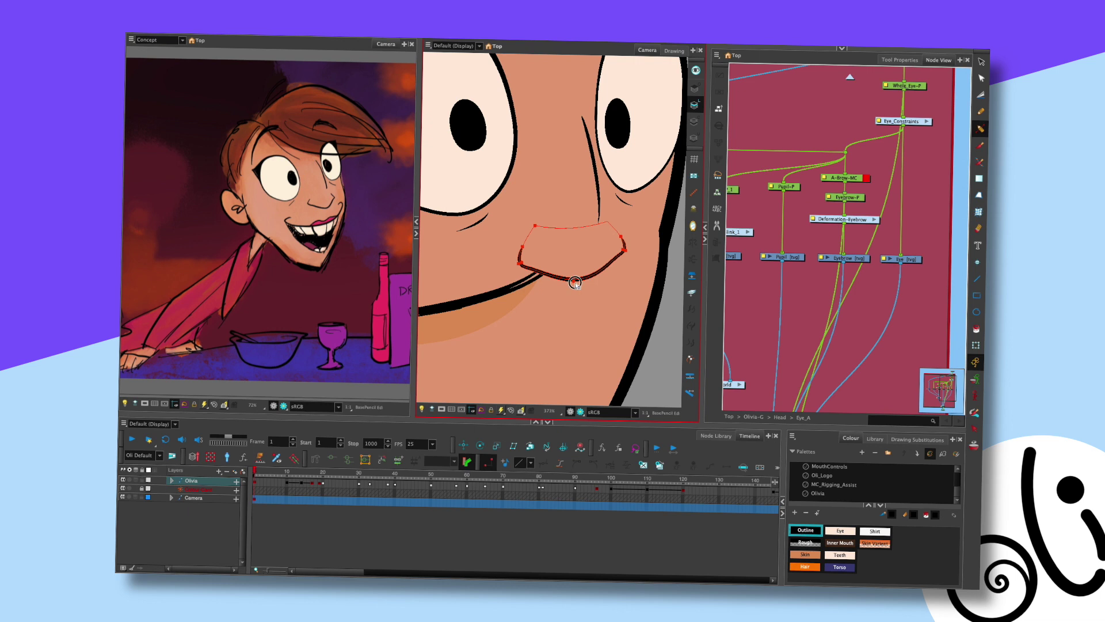
left_click_drag(575, 282, 593, 292)
left_click(599, 288)
scroll(616, 255, "down", 2)
Thicken the upper end of the nose bridge line with the Pencil Editor
key("shift+t")
left_click(610, 256)
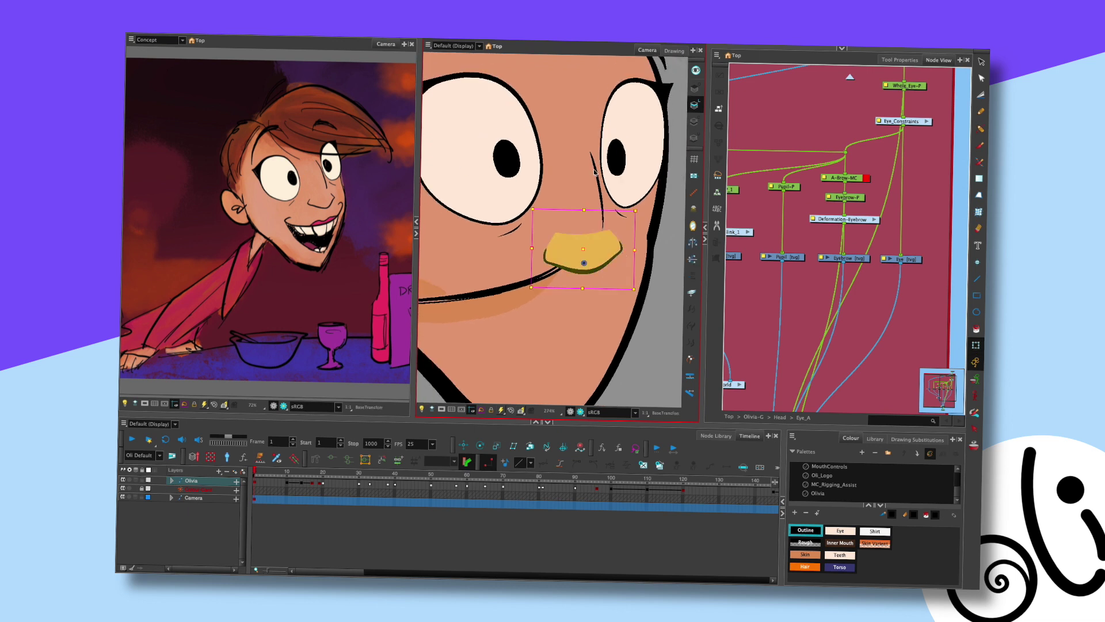
scroll(593, 173, "up", 2)
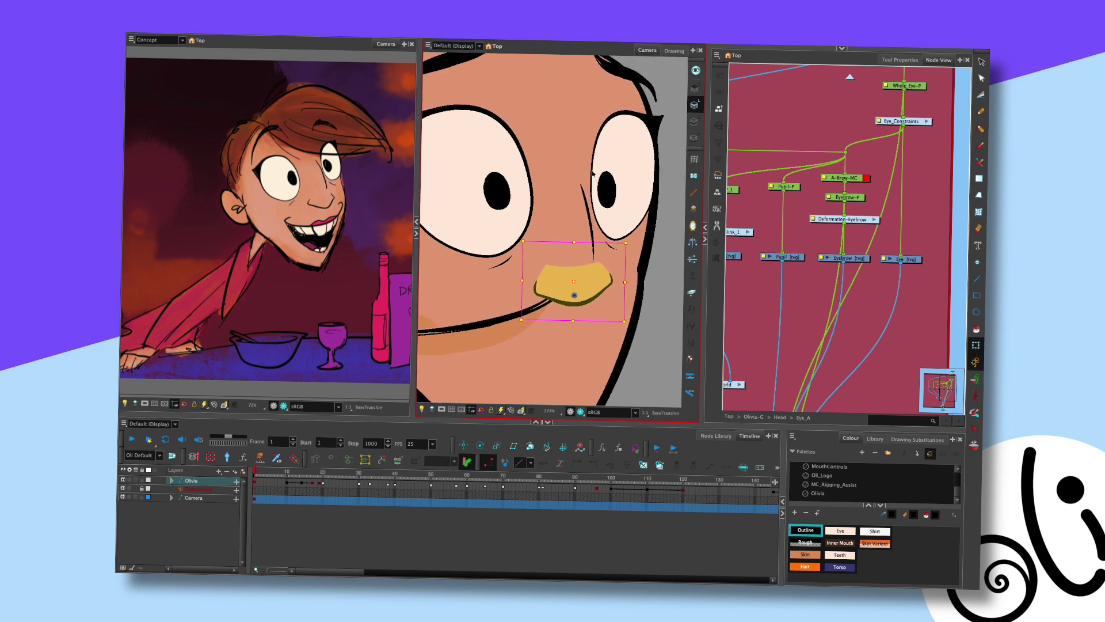
scroll(593, 173, "up", 2)
key("Escape")
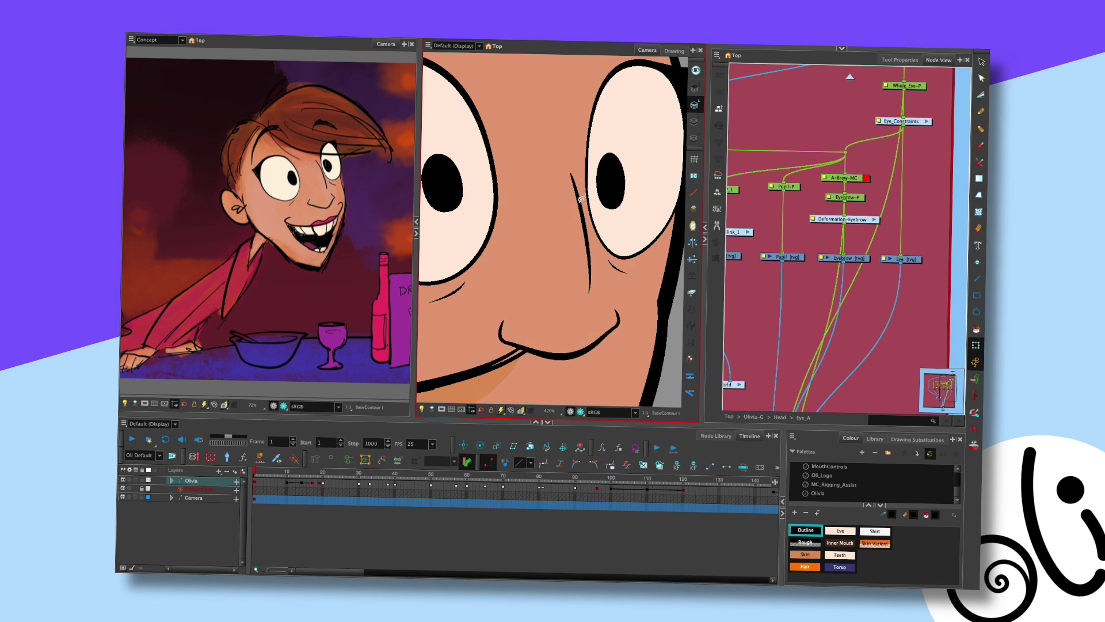
key("alt+s")
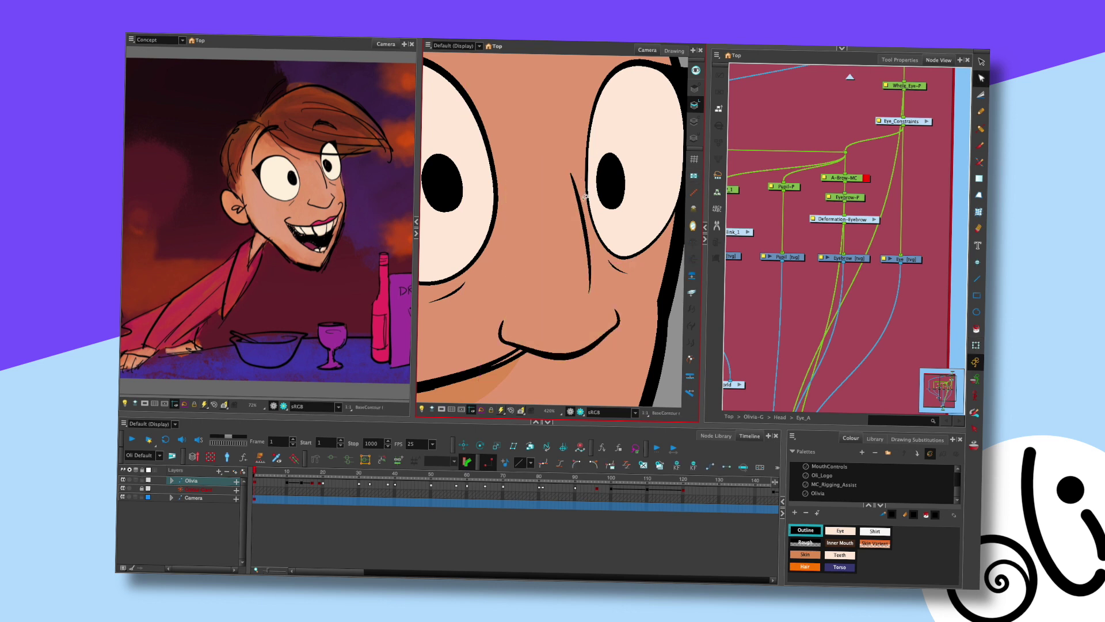
key("alt+q")
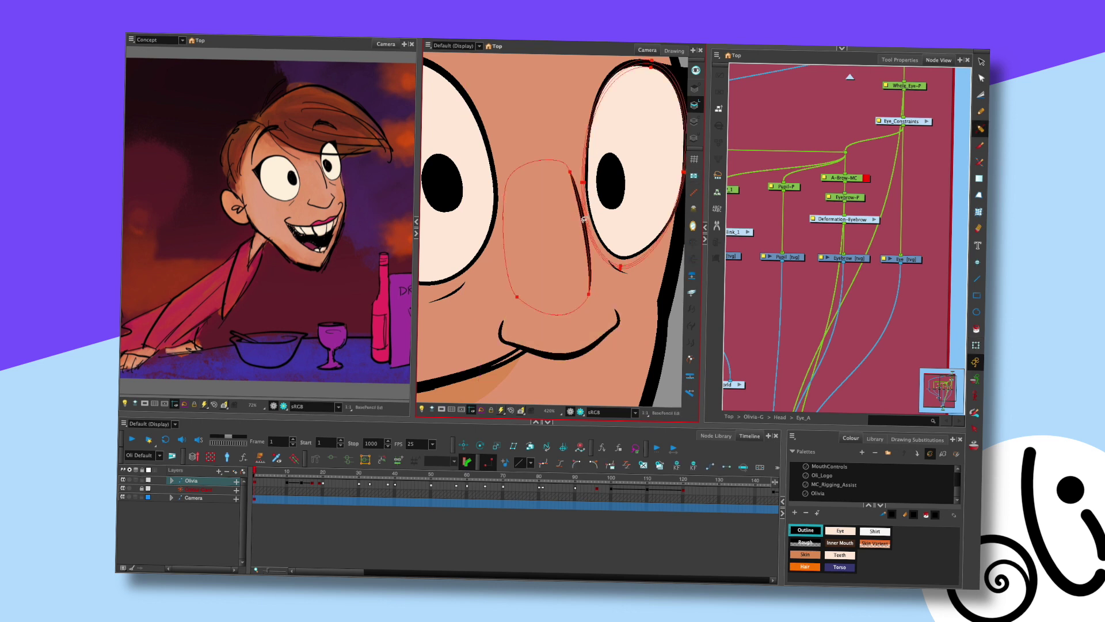
left_click(583, 229)
left_click(571, 173)
mouse_move(572, 176)
left_mouse_down()
mouse_move(568, 190)
mouse_move(577, 178)
left_mouse_up()
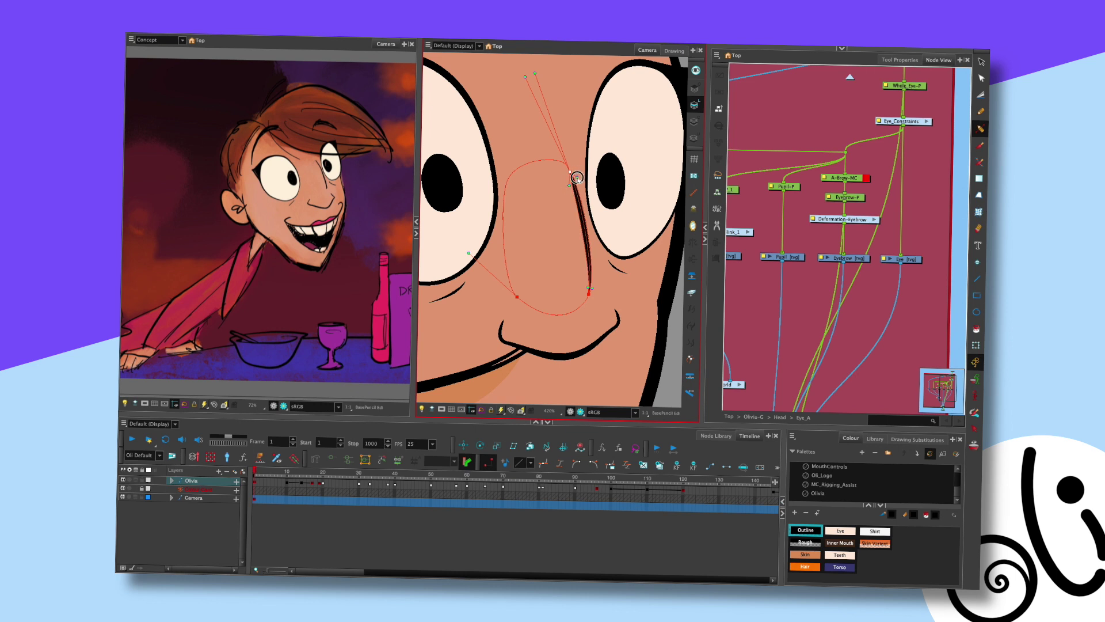
left_click(576, 242)
scroll(623, 191, "down", 2)
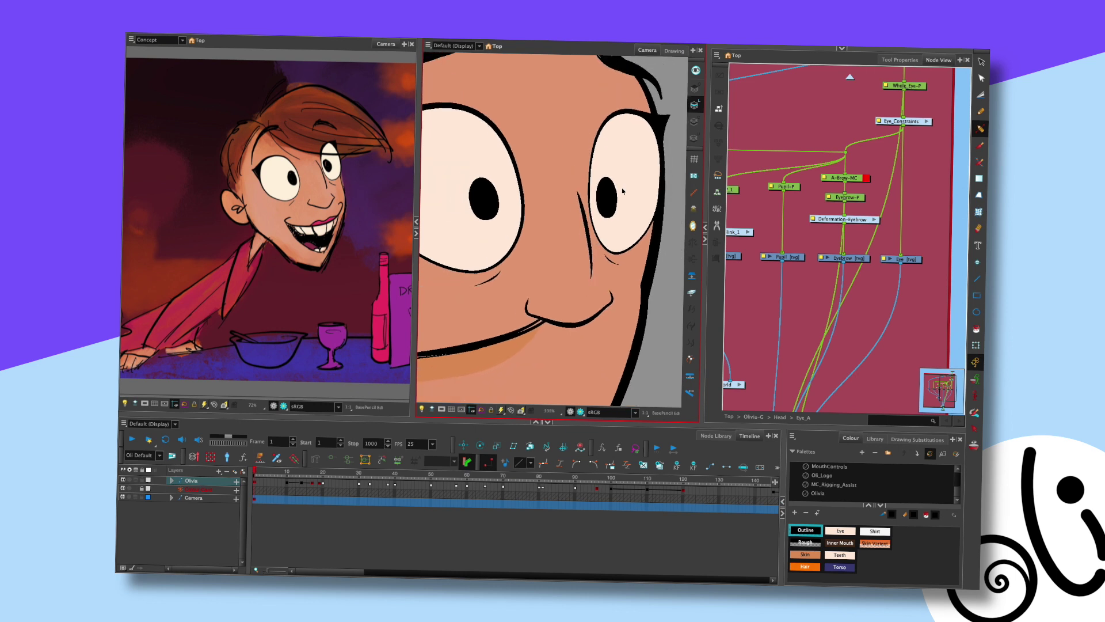
Adjust the line thickness at the lower end of the nose bridge line with the Pencil Editor
scroll(600, 267, "up", 2)
left_click(573, 300)
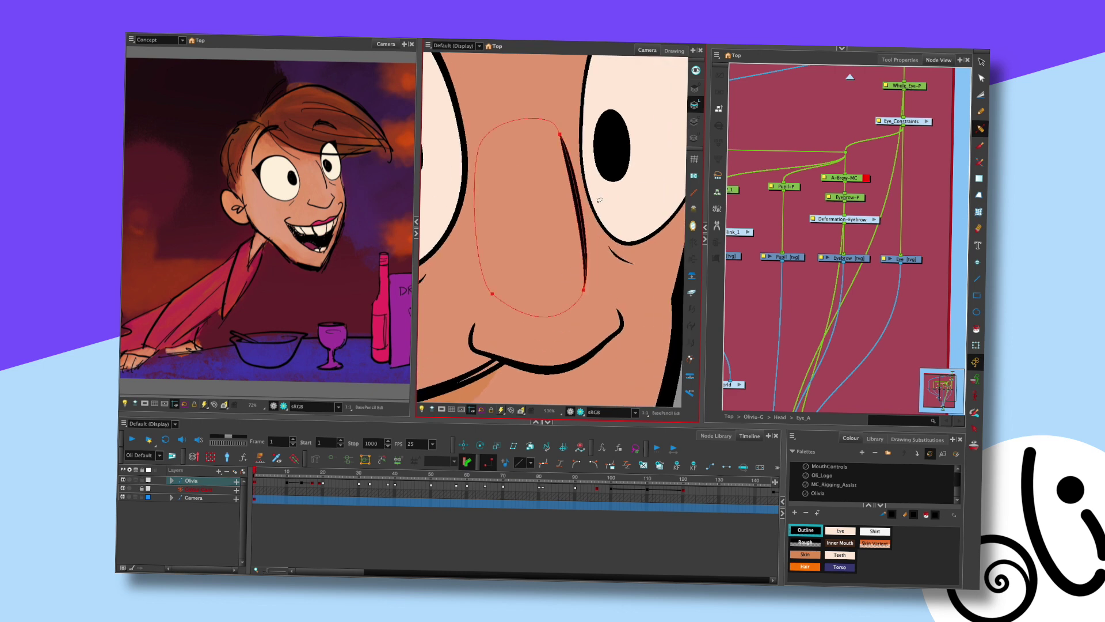
scroll(557, 287, "up", 3)
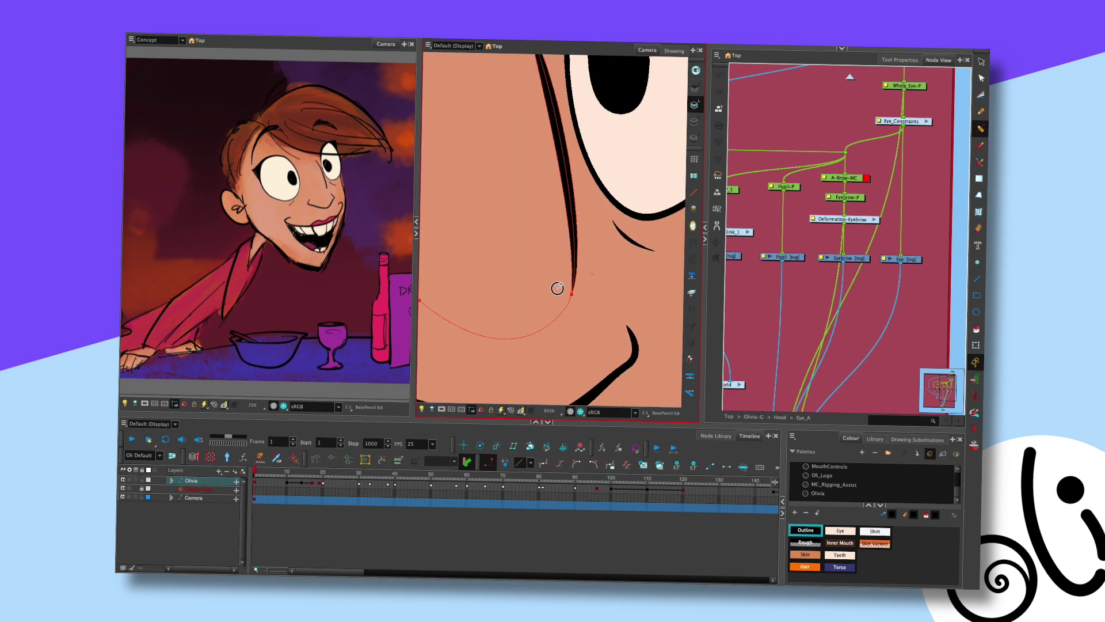
left_click(571, 293)
left_click_drag(580, 287, 579, 290)
key("Escape")
scroll(607, 230, "down", 3)
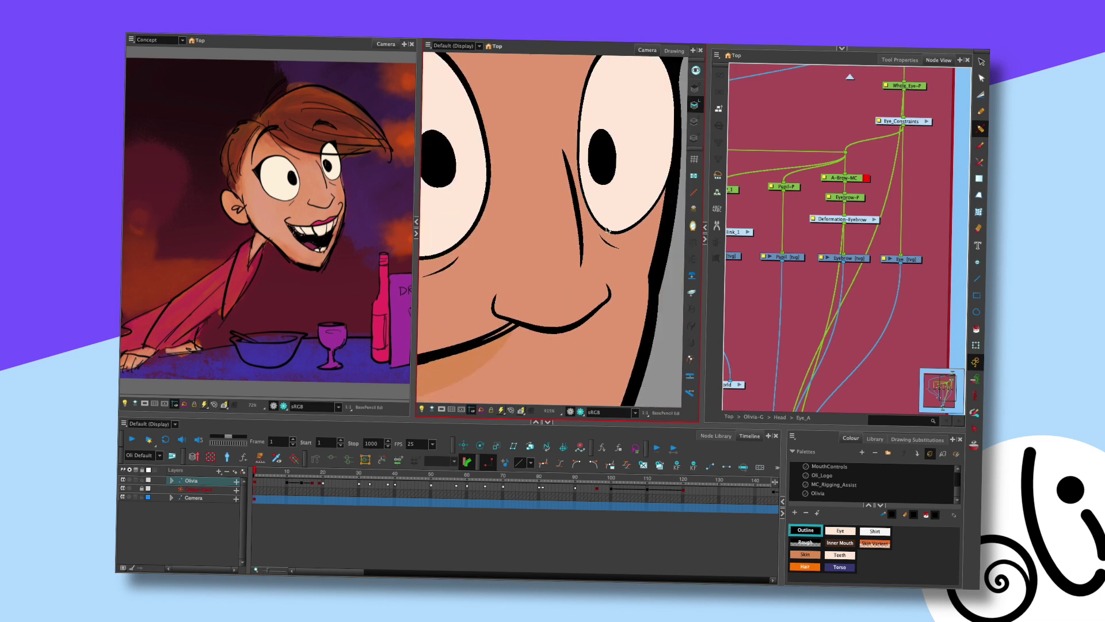
scroll(594, 250, "down", 2)
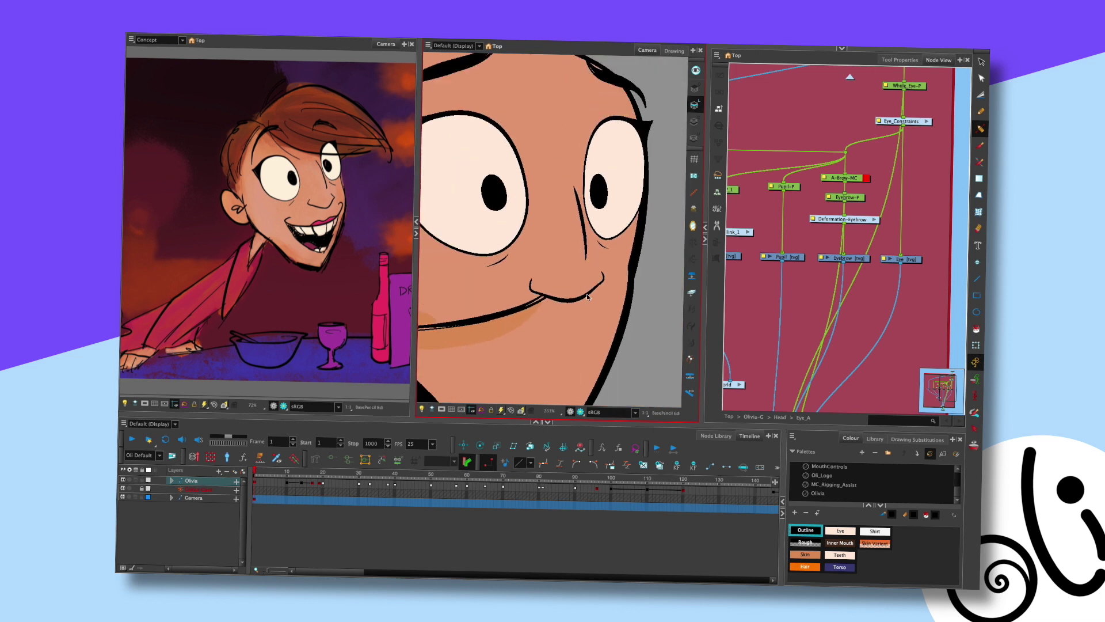
Refine the nose bridge line's thickness at its upper point again and check the whole face
scroll(596, 242, "up", 2)
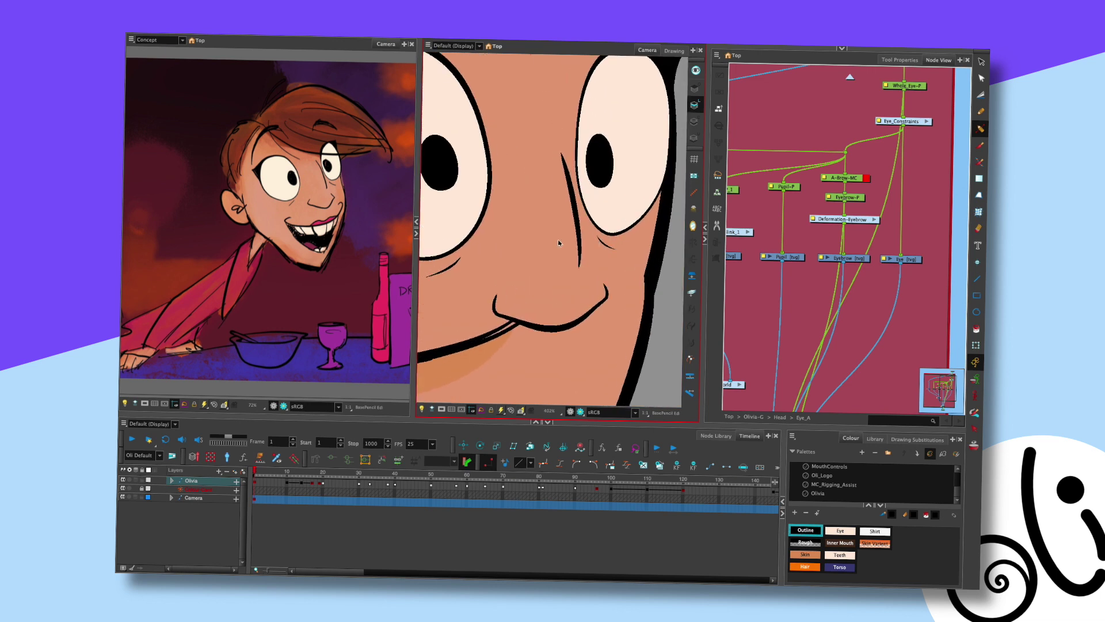
left_click(544, 173)
scroll(542, 175, "up", 1)
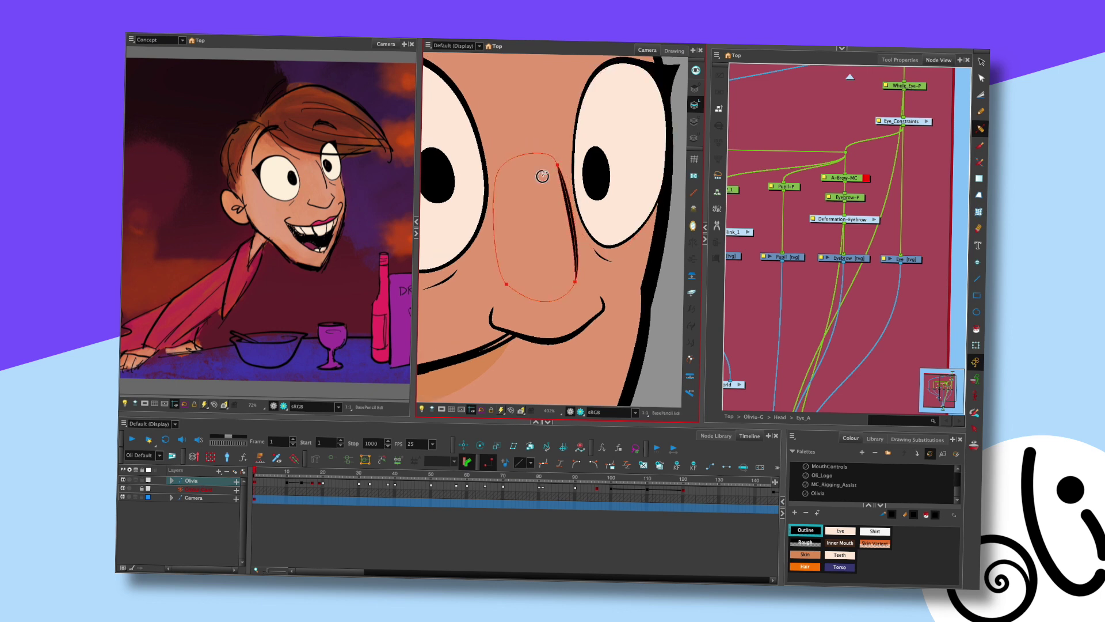
left_click(558, 166)
key("Escape")
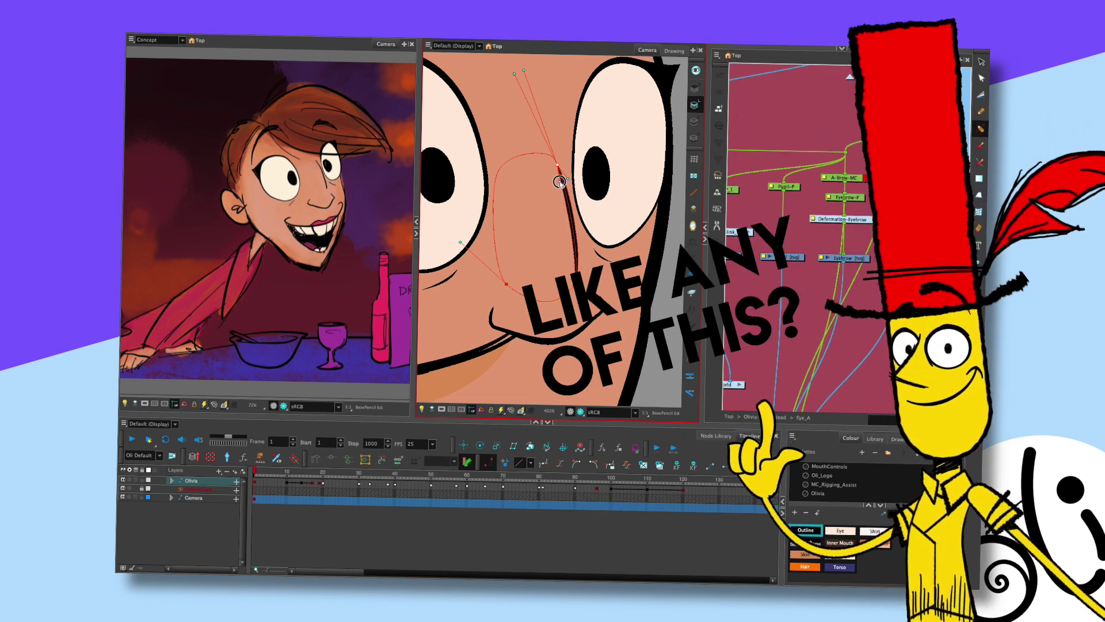
scroll(594, 265, "down", 5)
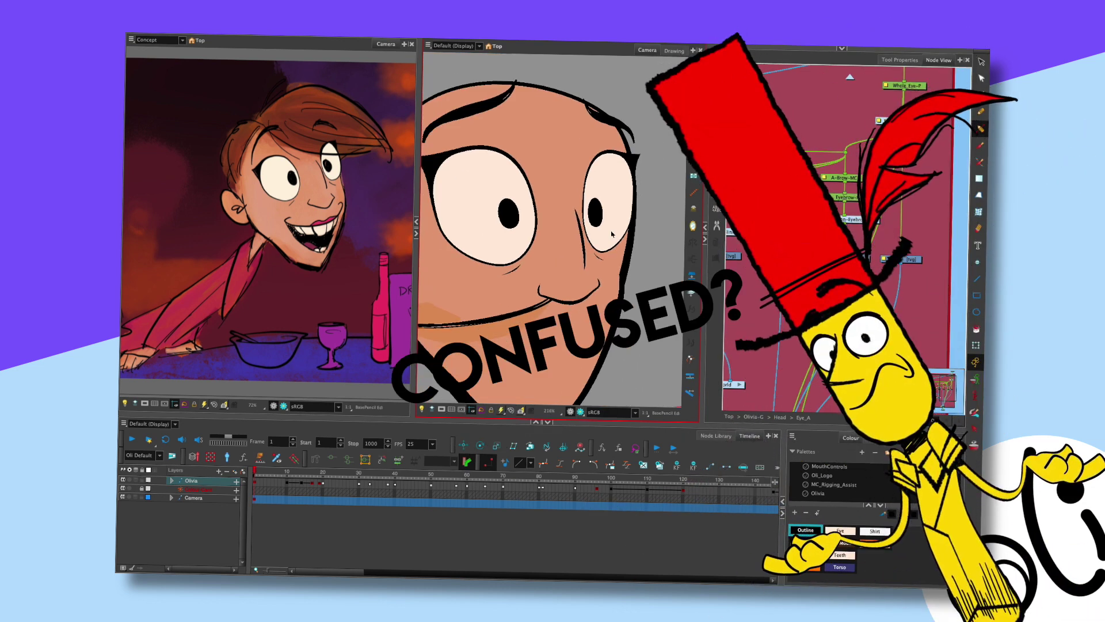
scroll(599, 251, "down", 4)
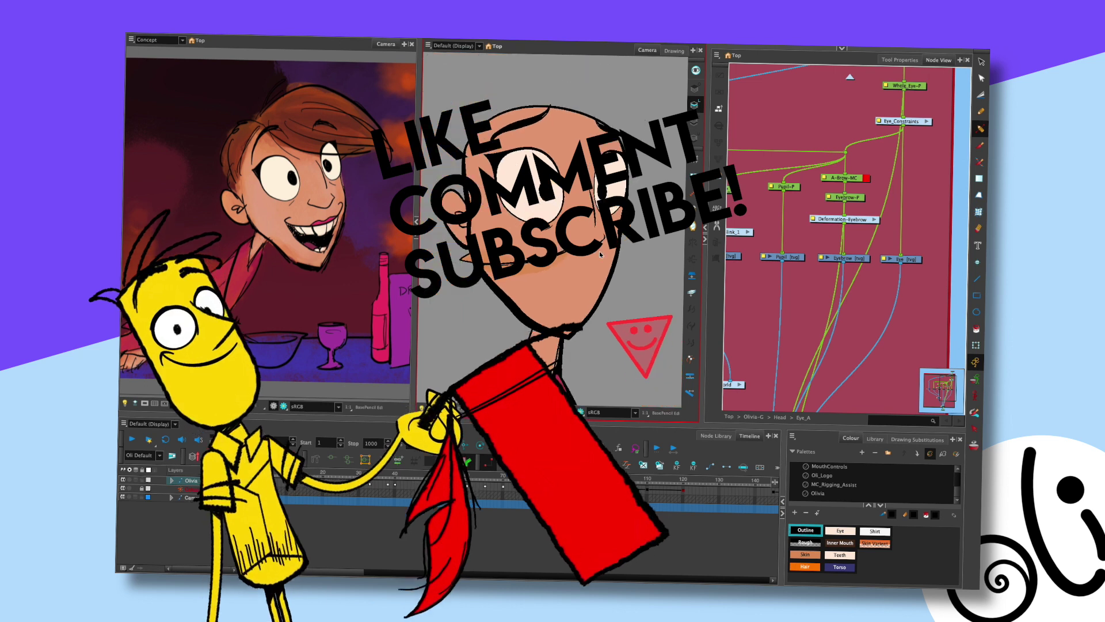
Activate the Overlay Art layer of the larger eye's drawing and thicken the middle of its under-eye wrinkle with the Pencil Editor
scroll(599, 251, "up", 6)
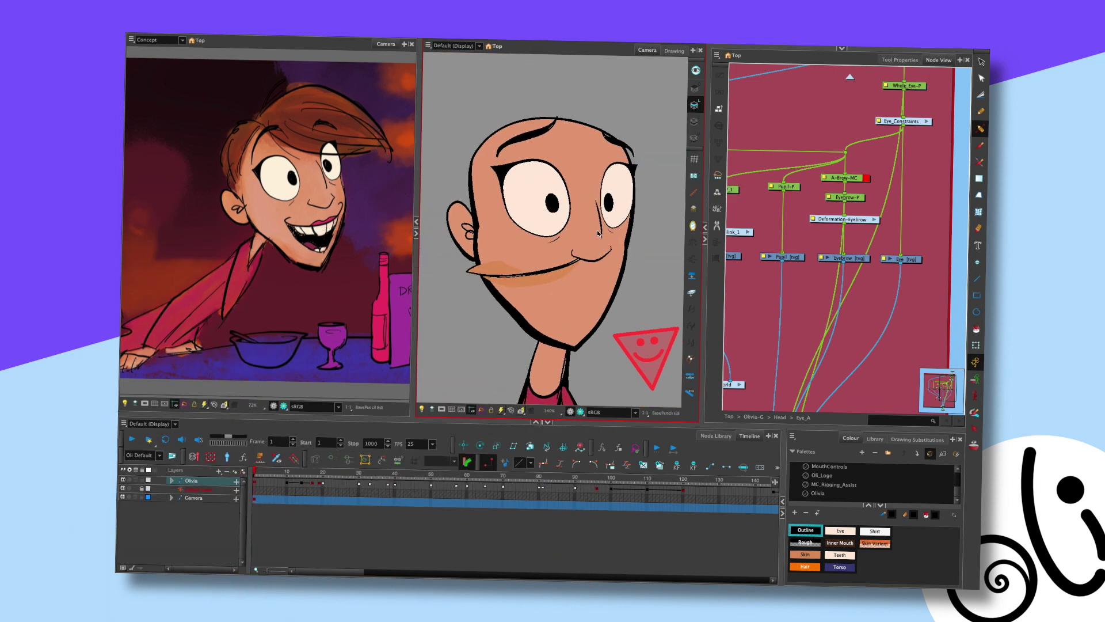
scroll(571, 236, "up", 2)
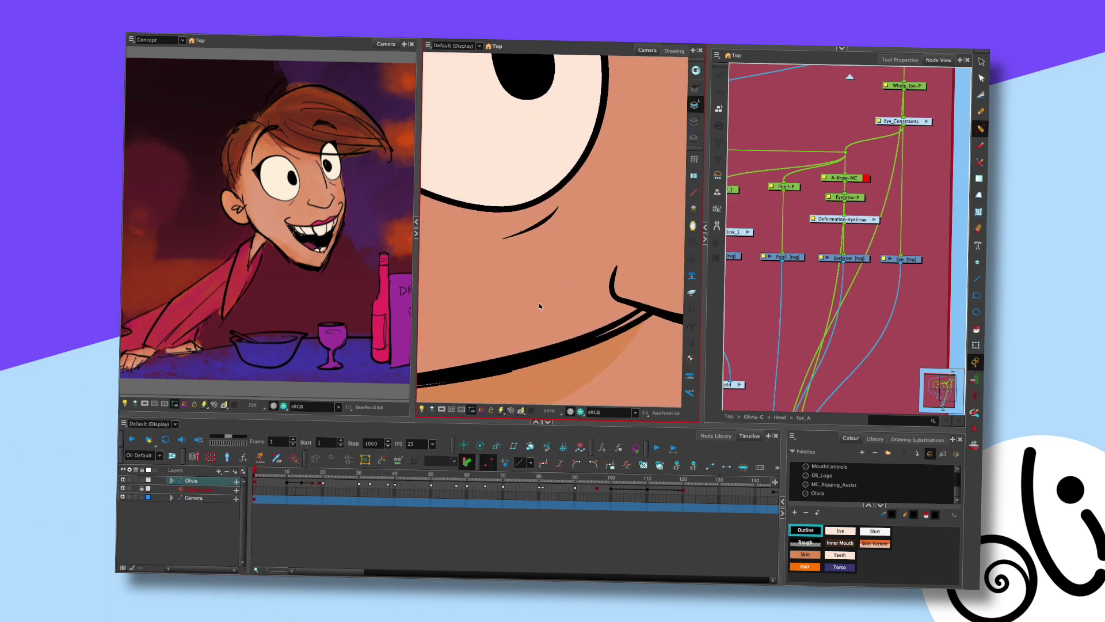
key("shift+t")
left_click(543, 226)
key("alt+s")
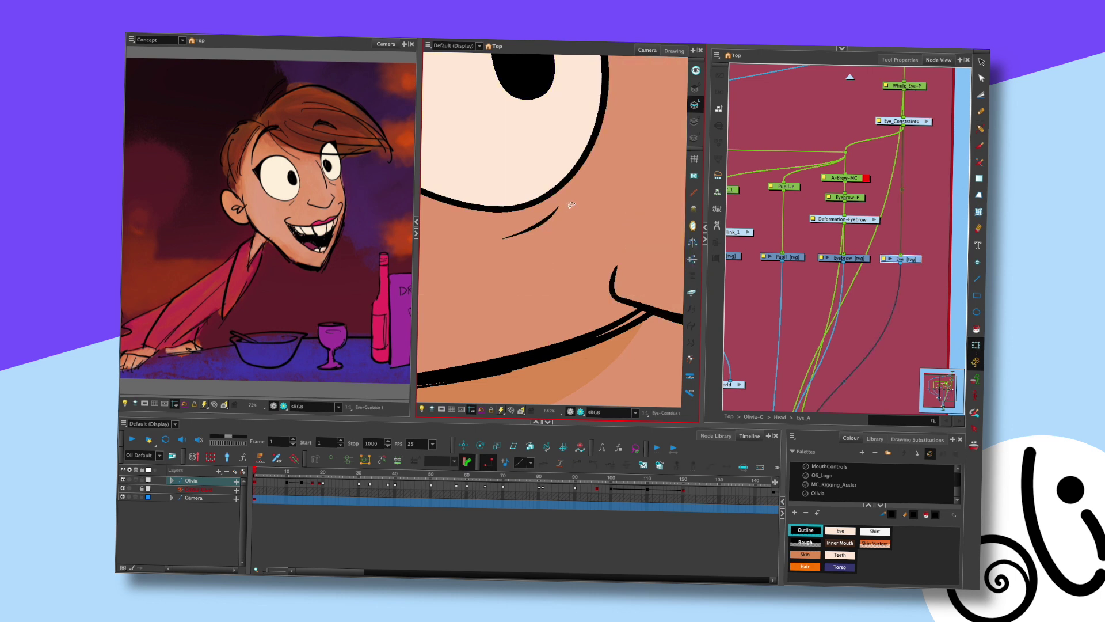
scroll(564, 226, "up", 1)
left_click(694, 122)
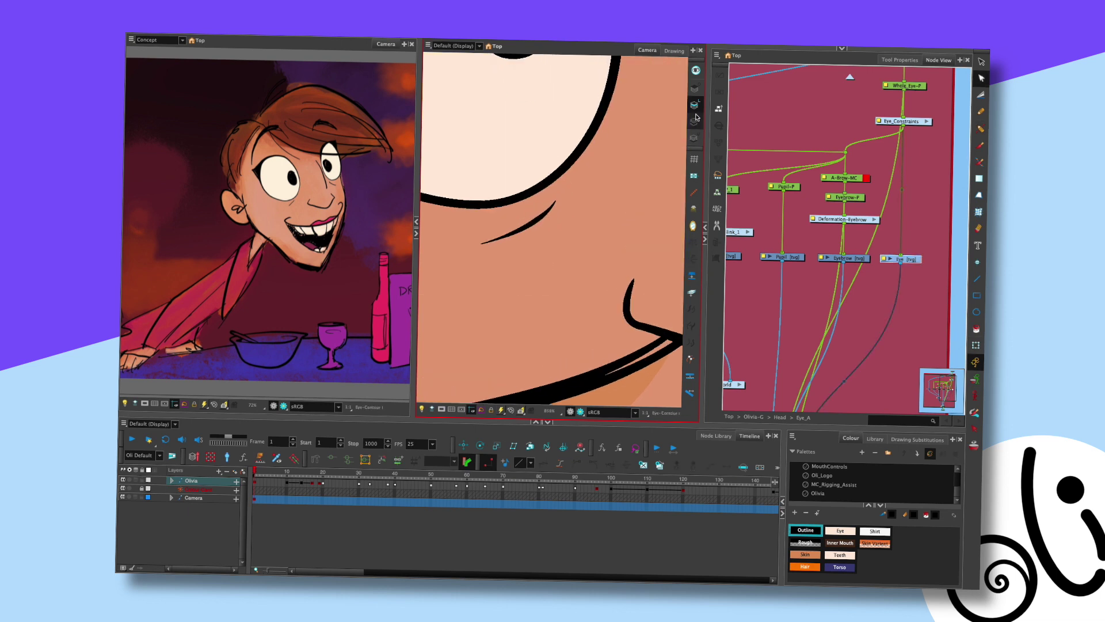
left_click(695, 92)
left_click(548, 209)
key("alt+shift+q")
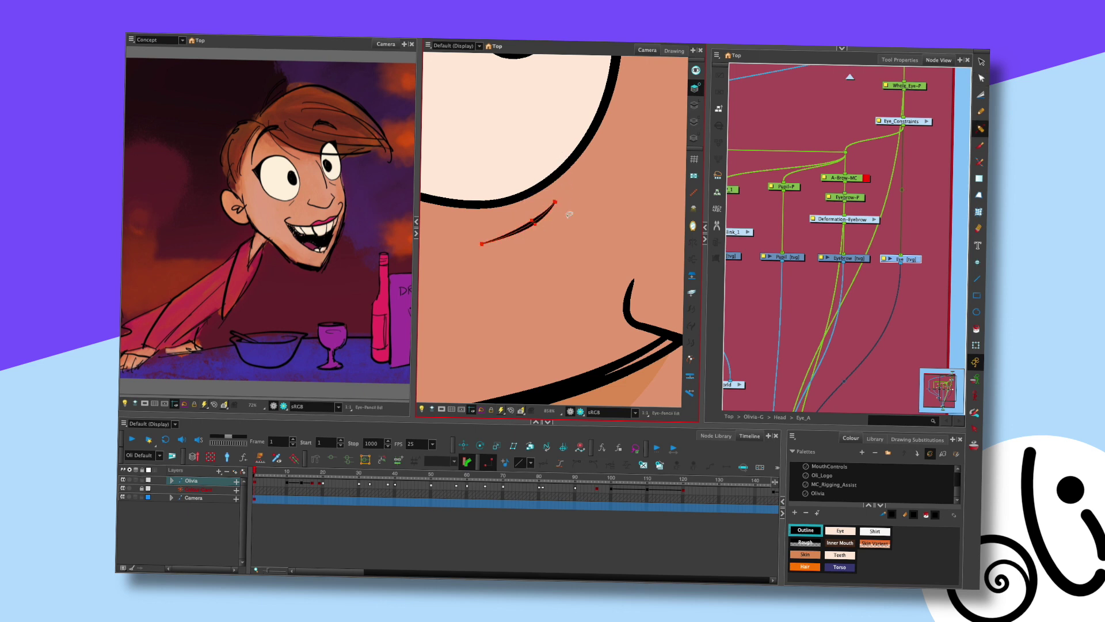
scroll(535, 203, "up", 2)
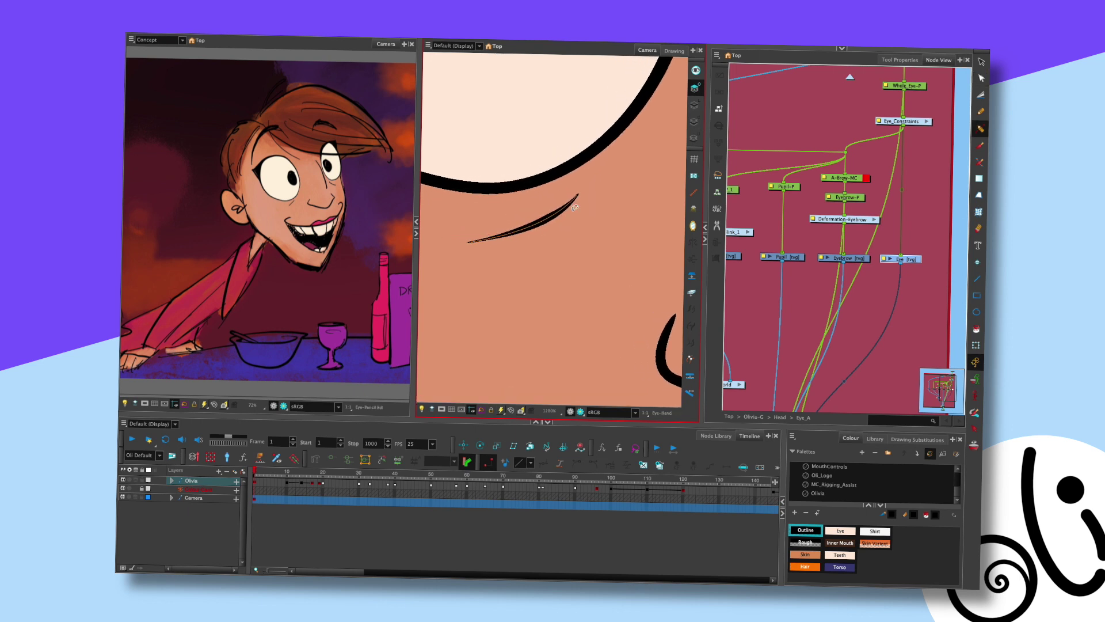
left_click_drag(545, 215, 550, 225)
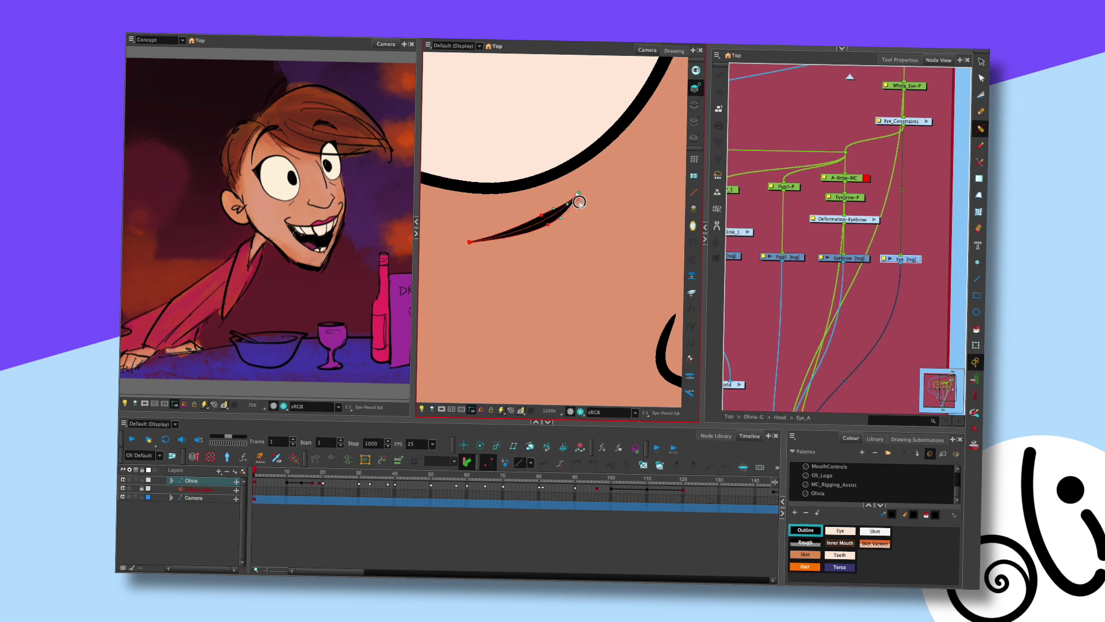
Adjust the line thickness at both ends of the larger eye's under-eye wrinkle
left_click(577, 204)
left_click_drag(577, 205, 580, 199)
left_click(590, 195)
left_click(476, 243)
left_click(504, 247)
scroll(578, 229, "down", 4)
scroll(593, 244, "down", 4)
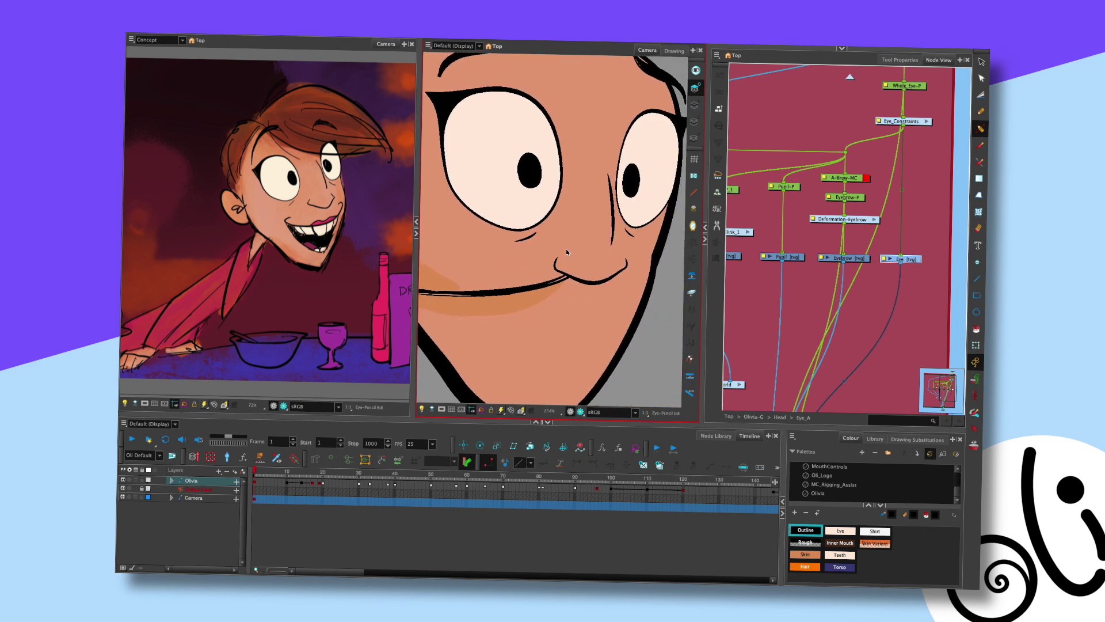
Select the jaw outline with the Contour Editor on the Line Art layer, and toggle its last change with undo and redo
scroll(565, 249, "down", 3)
scroll(609, 277, "down", 2)
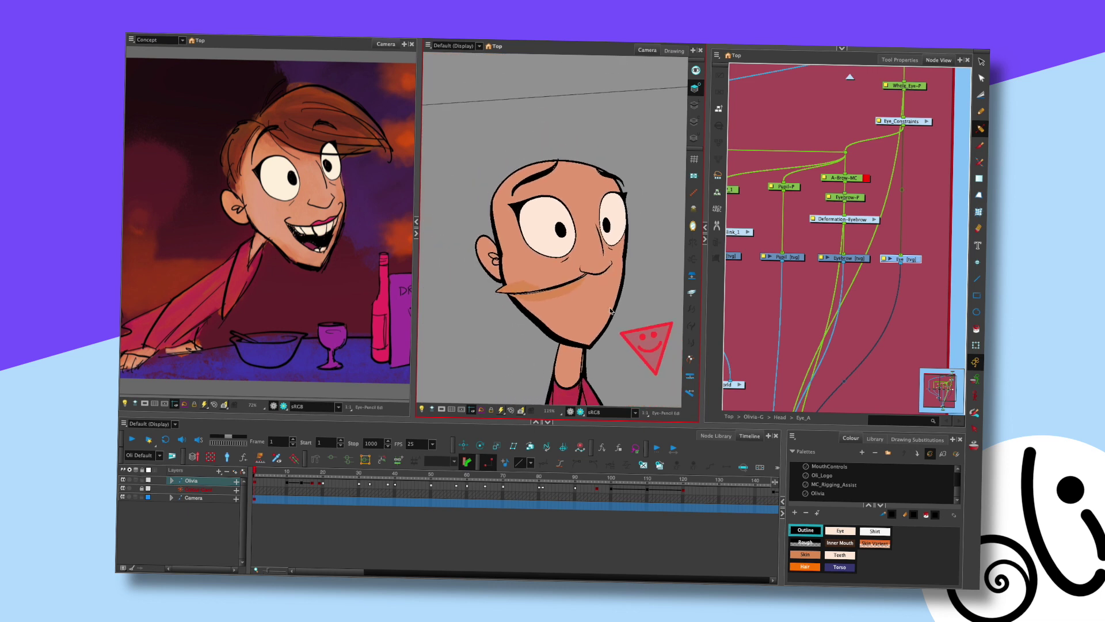
scroll(611, 311, "up", 1)
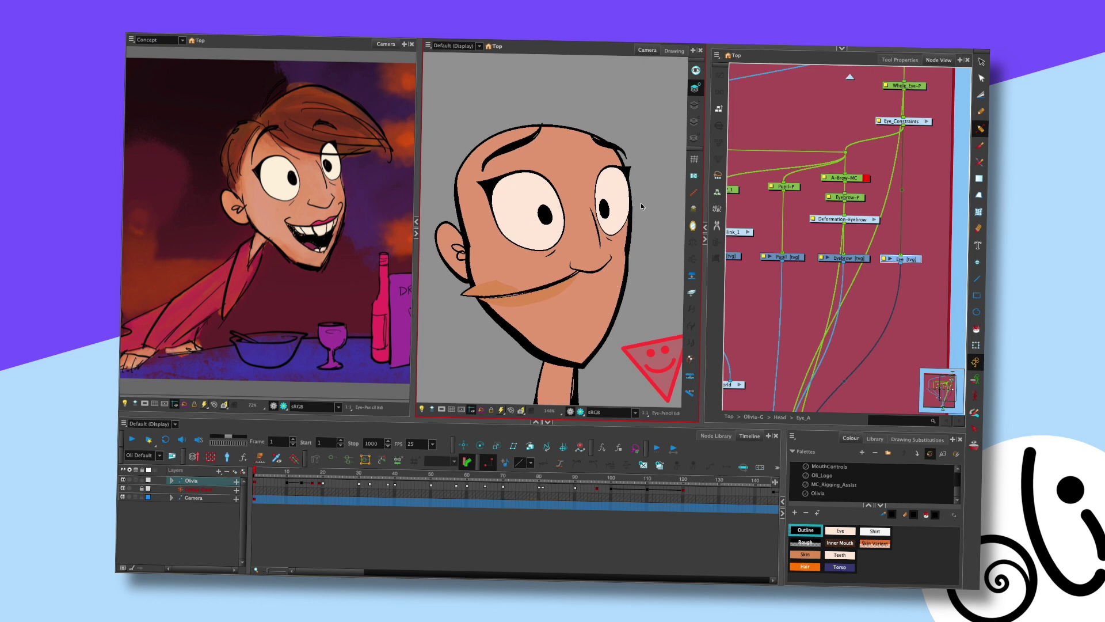
left_click_drag(590, 335, 588, 283)
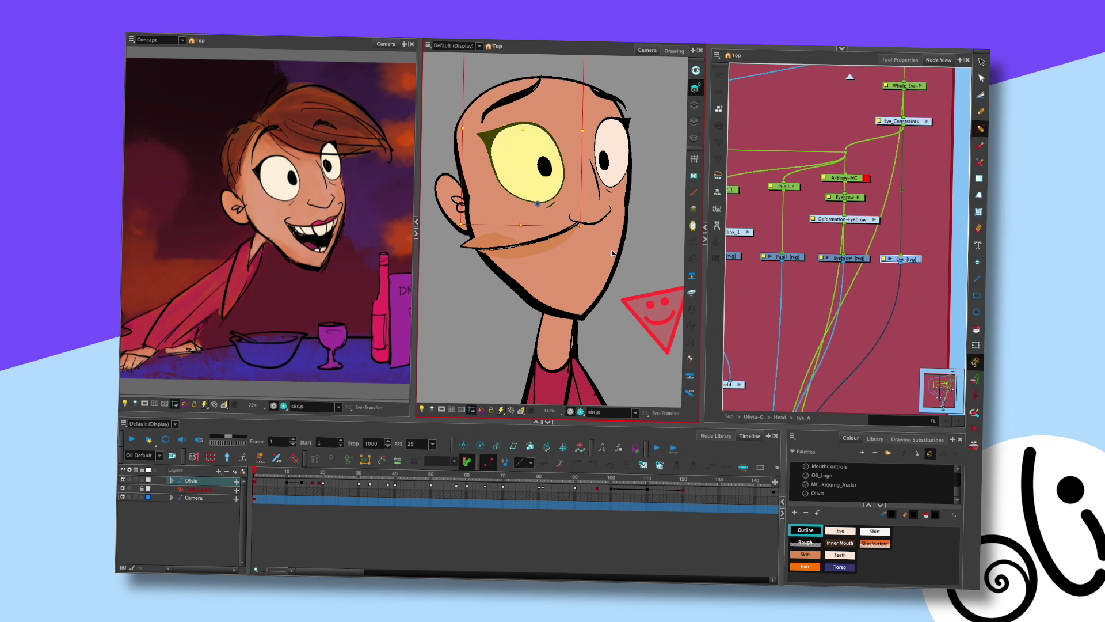
left_click(631, 202, "ctrl+alt")
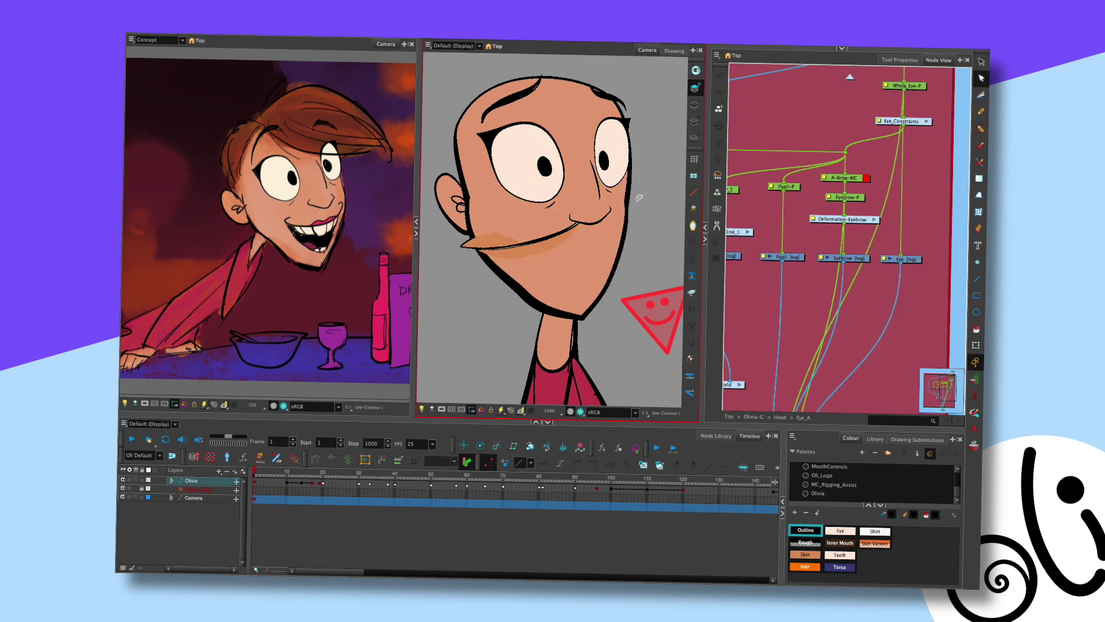
key("shift+F11")
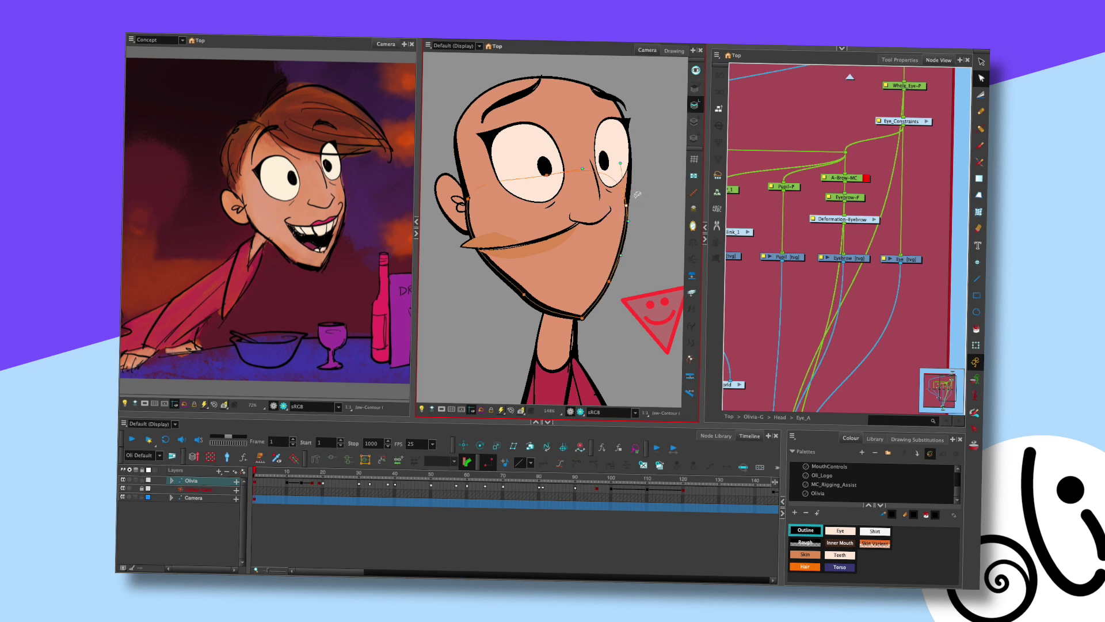
key("ctrl+z")
key("ctrl+shift+z")
key("ctrl+z")
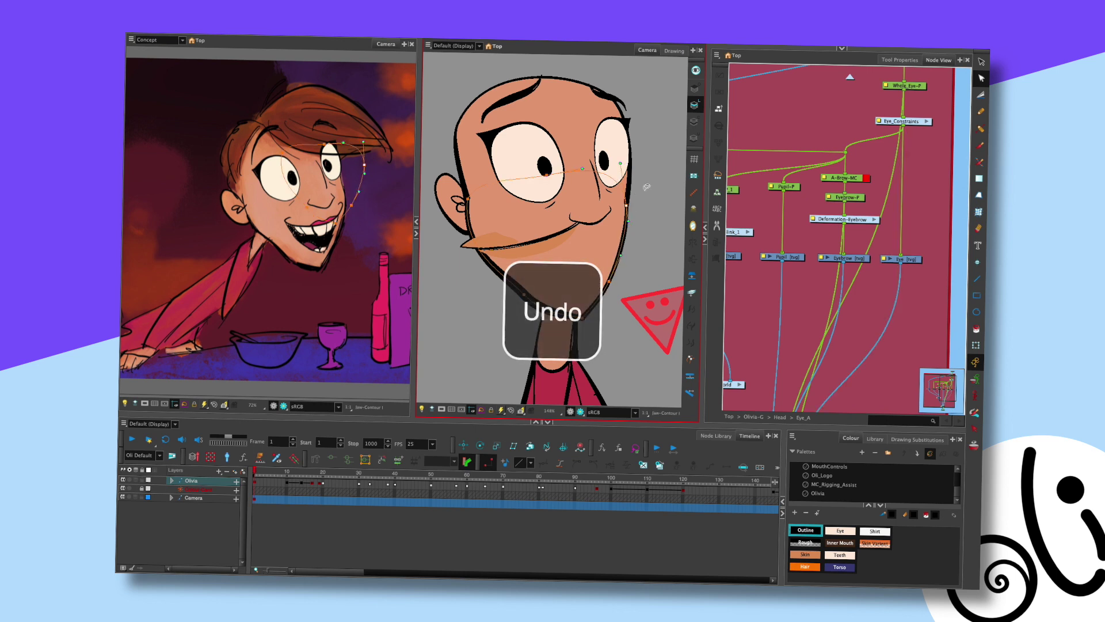
Set the Contour Editor options and refine the head contour beside the far eye
left_click(900, 59)
left_click(794, 88)
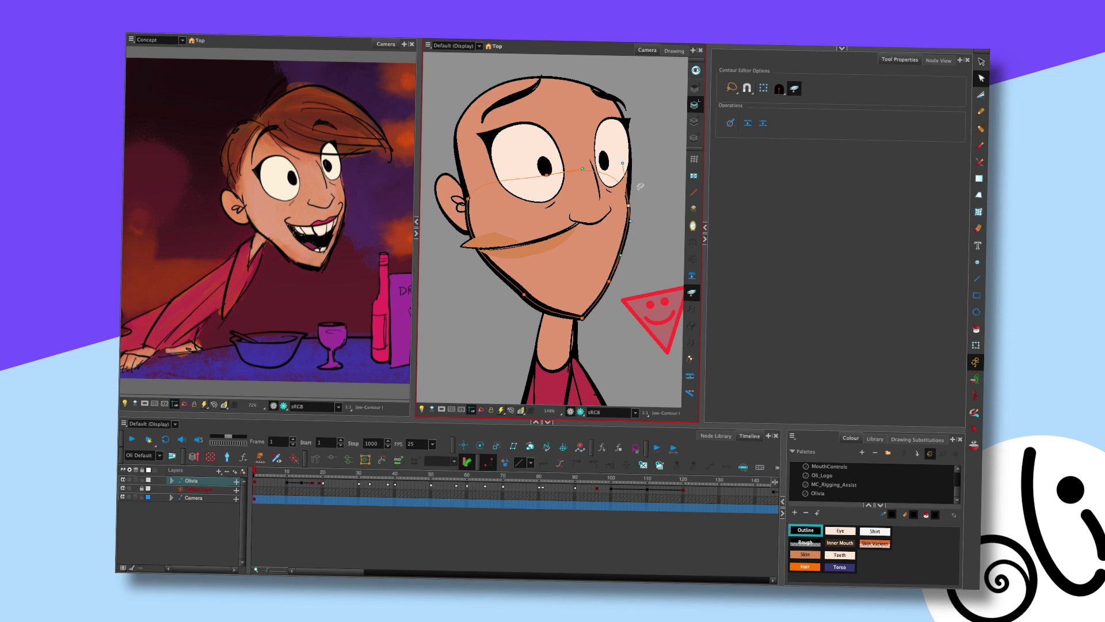
scroll(646, 163, "down", 1)
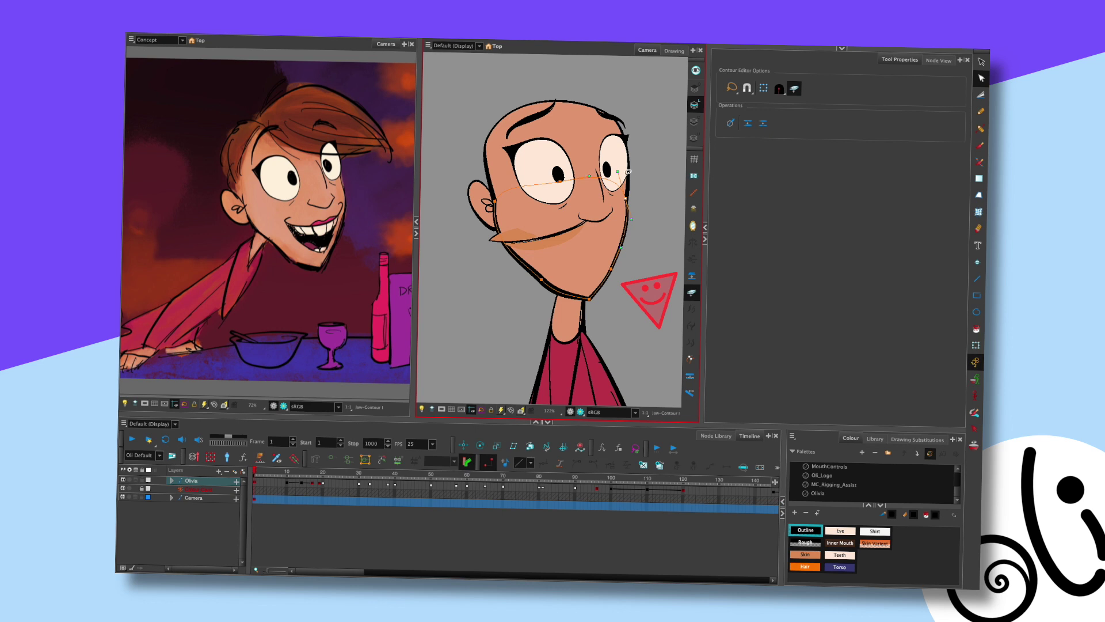
key("ctrl+z")
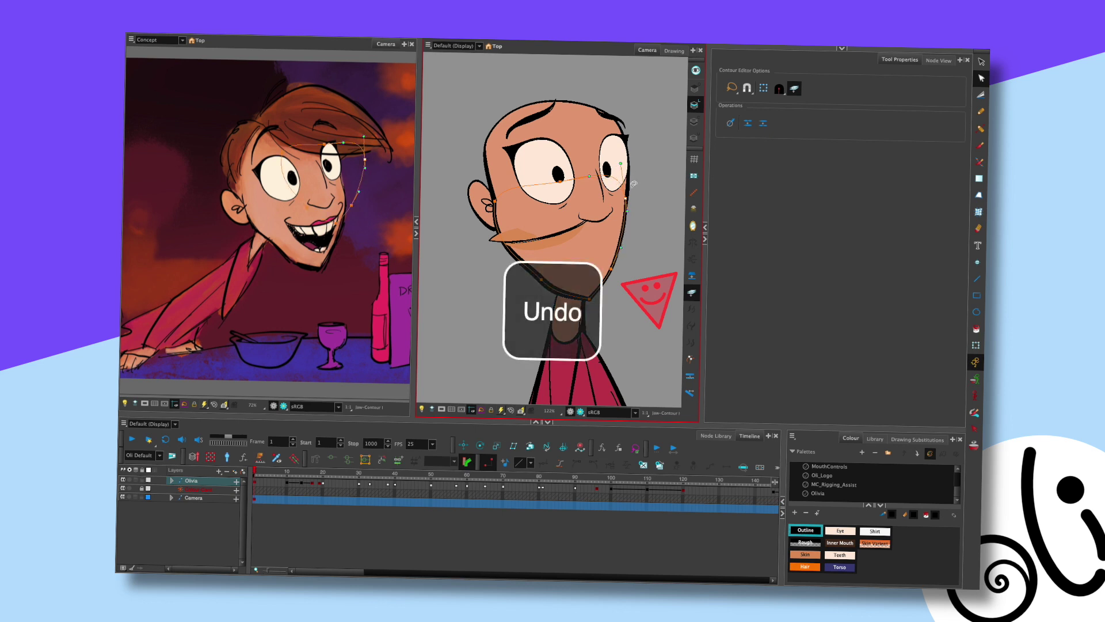
key("ctrl+shift+z")
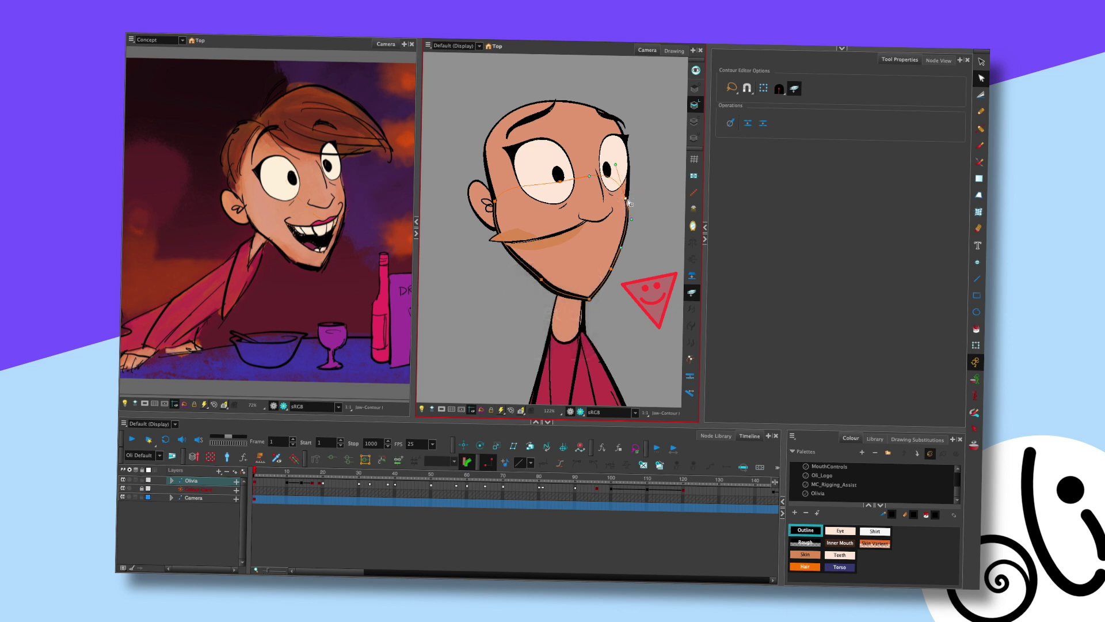
left_click_drag(627, 193, 620, 168)
left_click(560, 181)
scroll(574, 272, "down", 3)
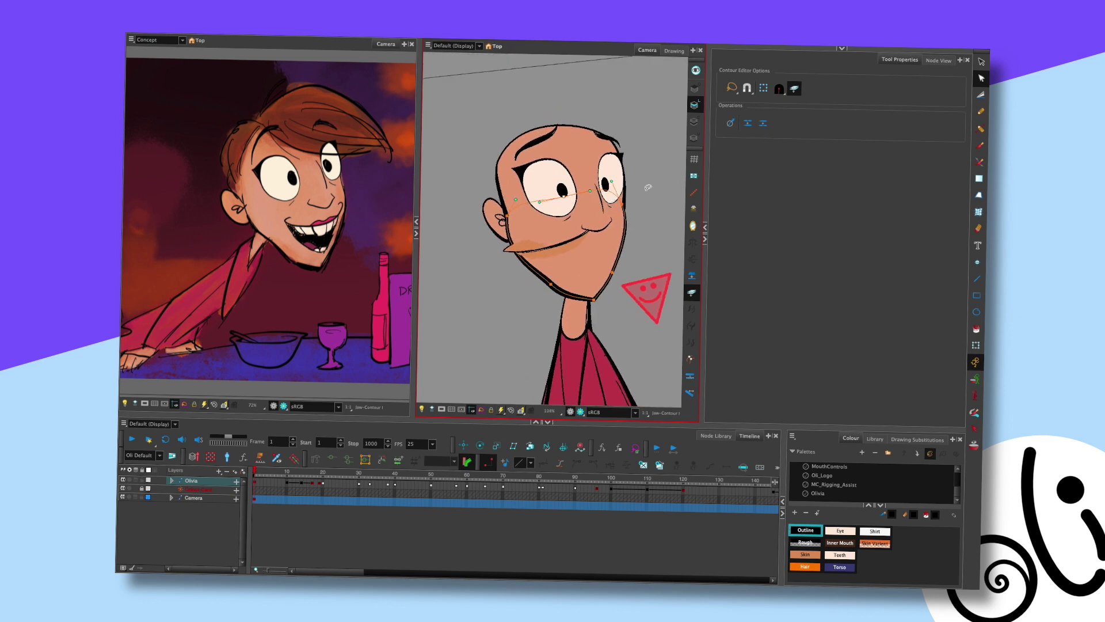
left_click(648, 188)
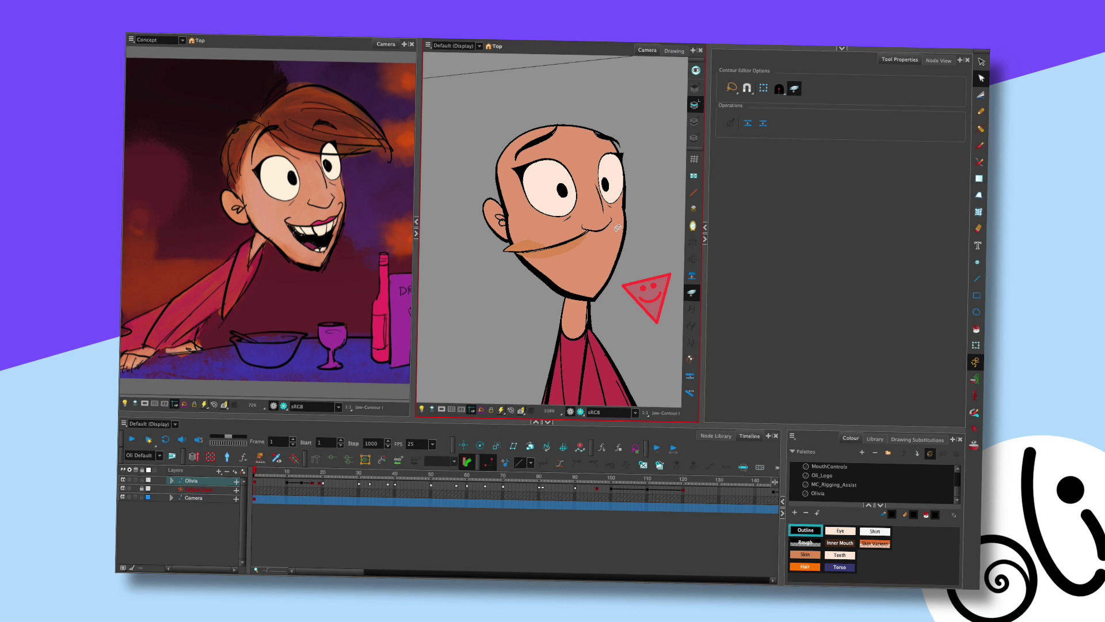
Raise and arch the far eyebrow beyond the forehead outline using its deformation curve
scroll(627, 240, "down", 1)
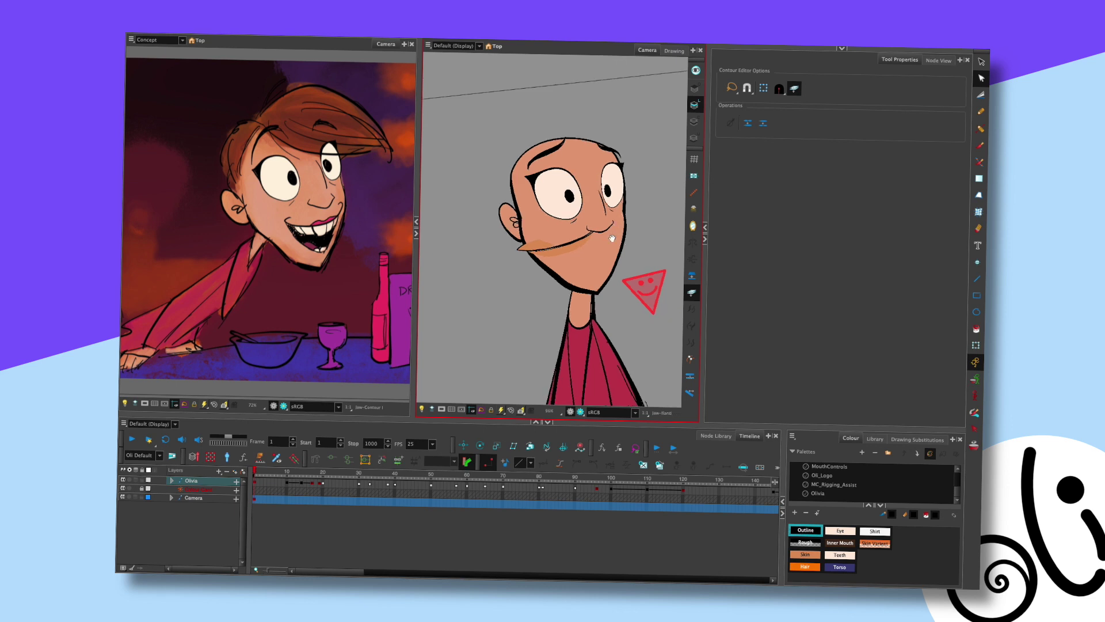
left_click_drag(612, 238, 584, 243)
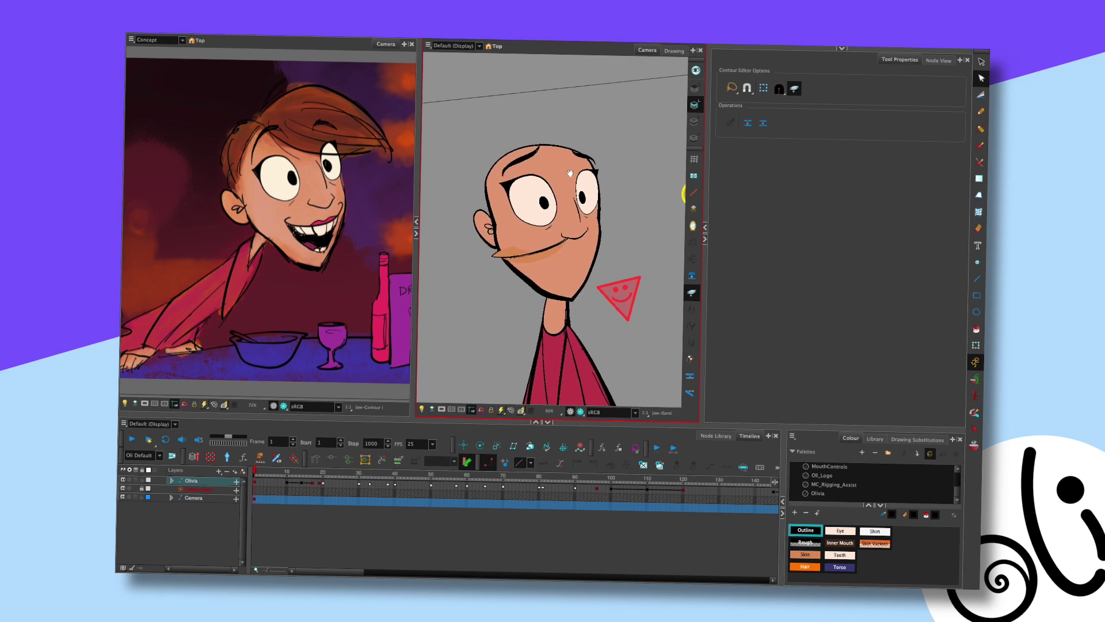
left_click_drag(570, 173, 588, 198)
key("shift+t")
left_click(541, 186)
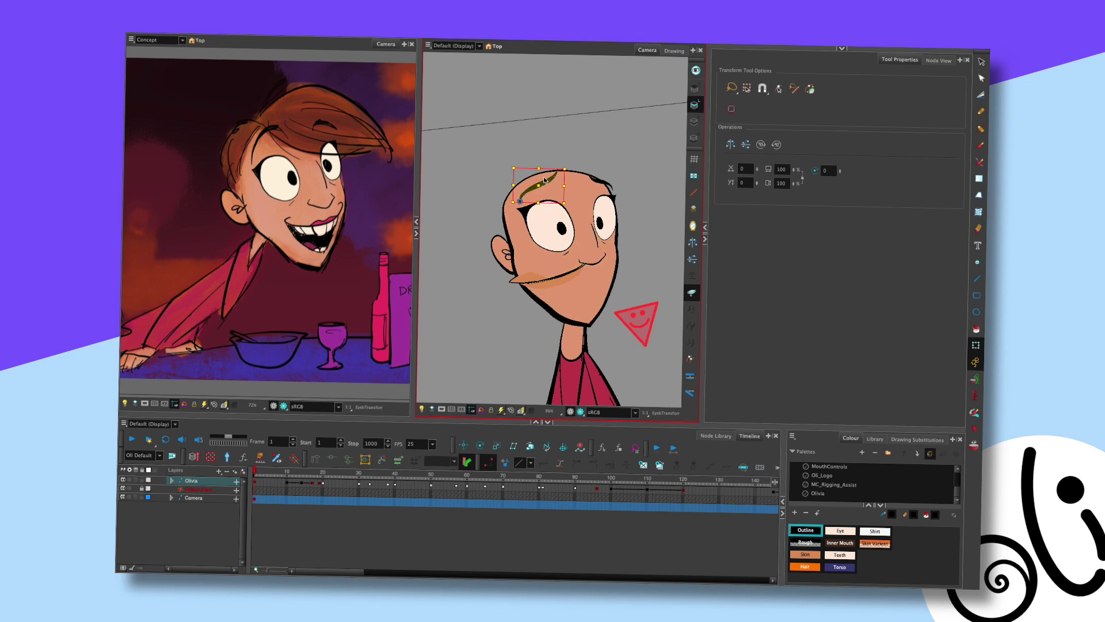
left_click_drag(556, 176, 597, 163)
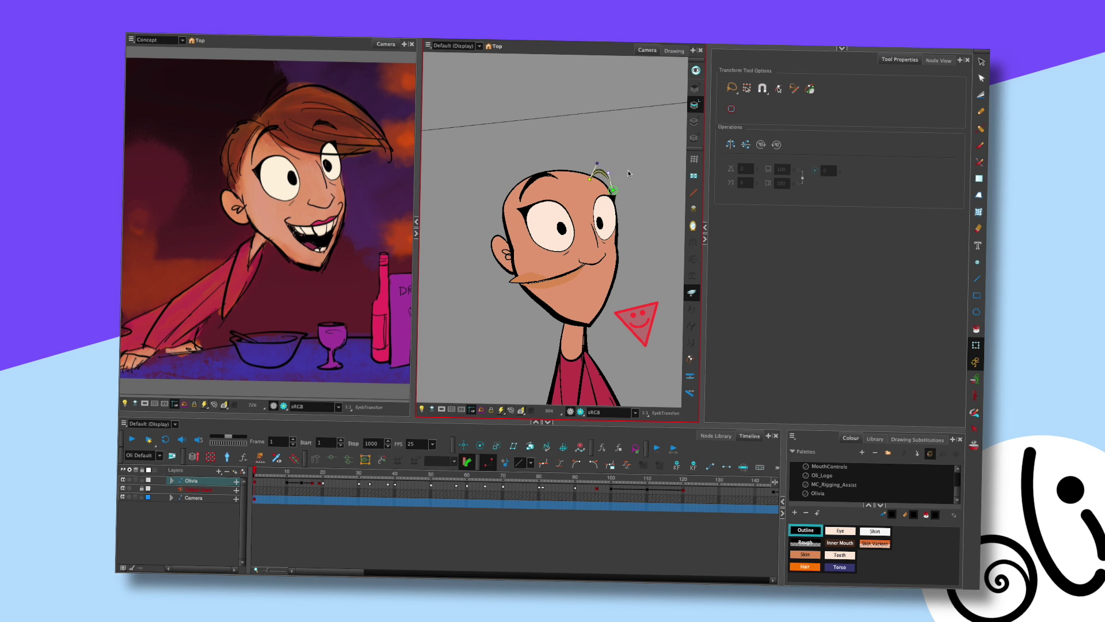
left_click_drag(613, 241, 591, 206)
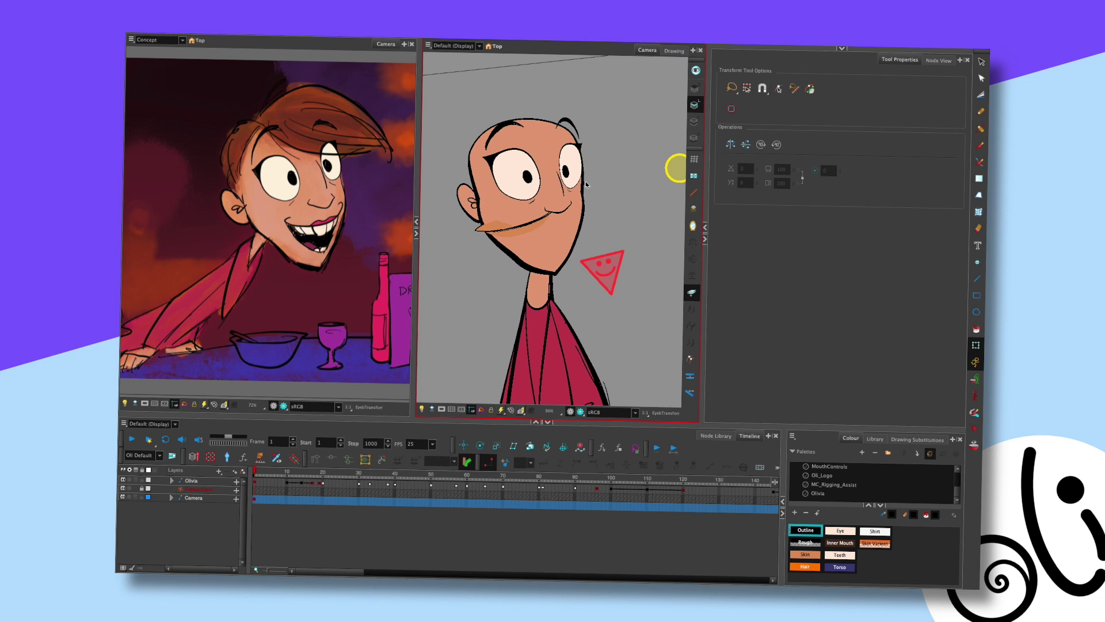
scroll(586, 184, "down", 4)
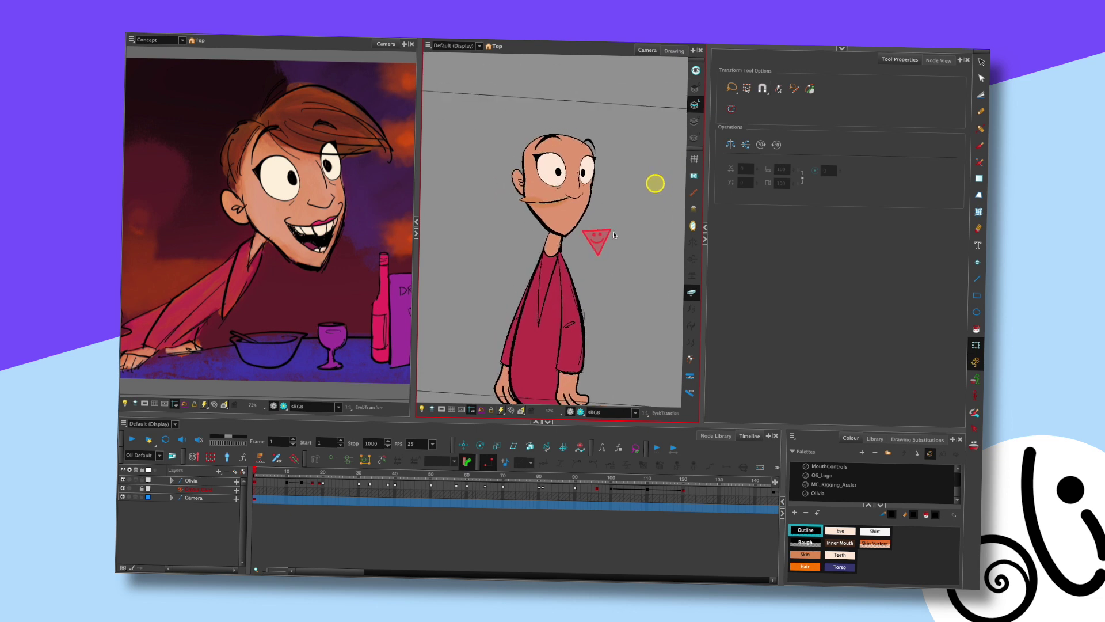
mouse_move(590, 222)
left_mouse_down()
mouse_move(591, 240)
mouse_move(588, 227)
left_mouse_up()
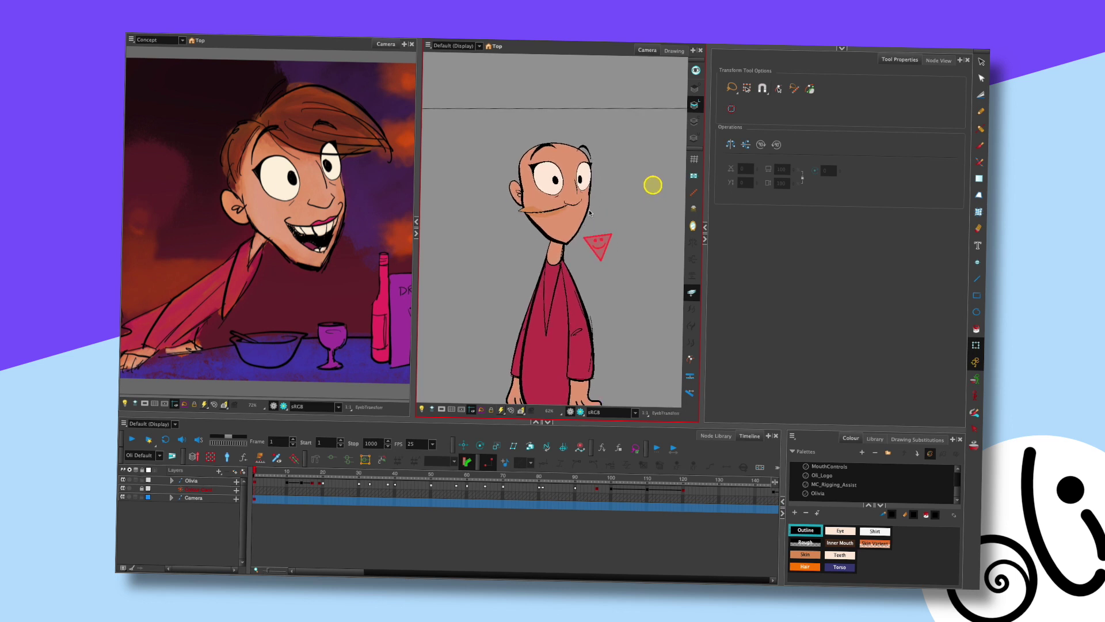
scroll(589, 204, "up", 4)
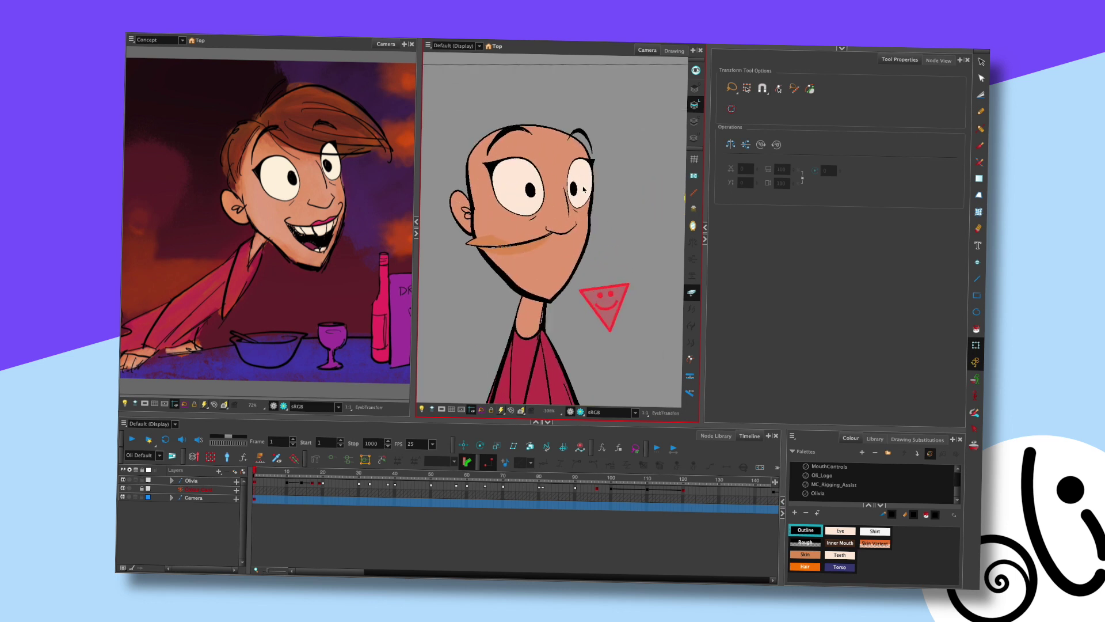
Try to reduce the height of the far eye
left_click(584, 189)
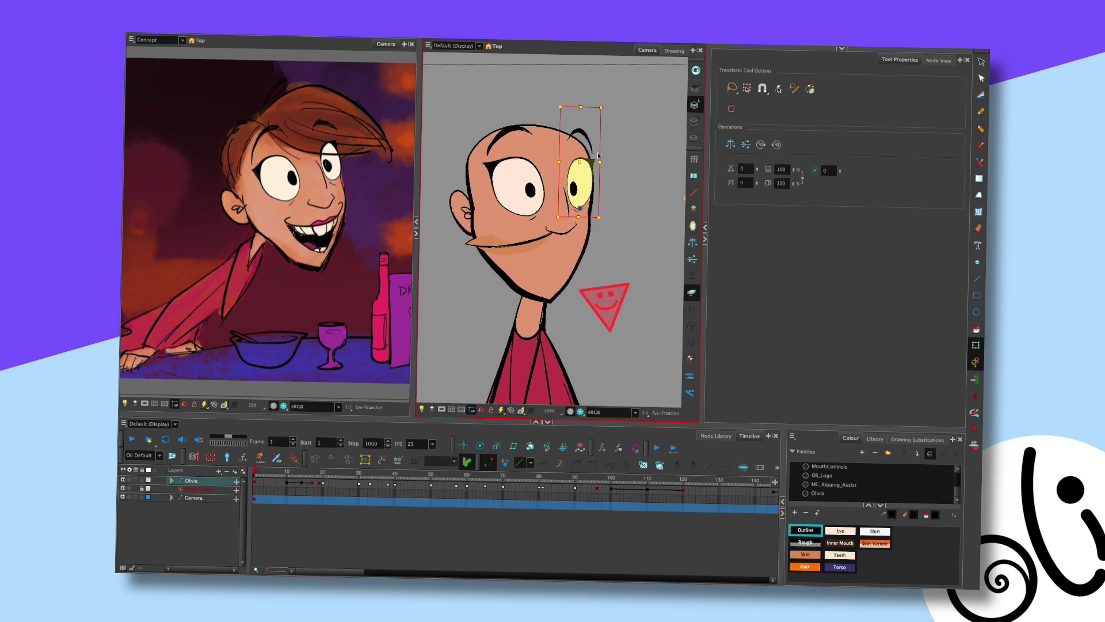
left_click_drag(581, 107, 581, 118)
key("ctrl+z")
left_click(620, 178)
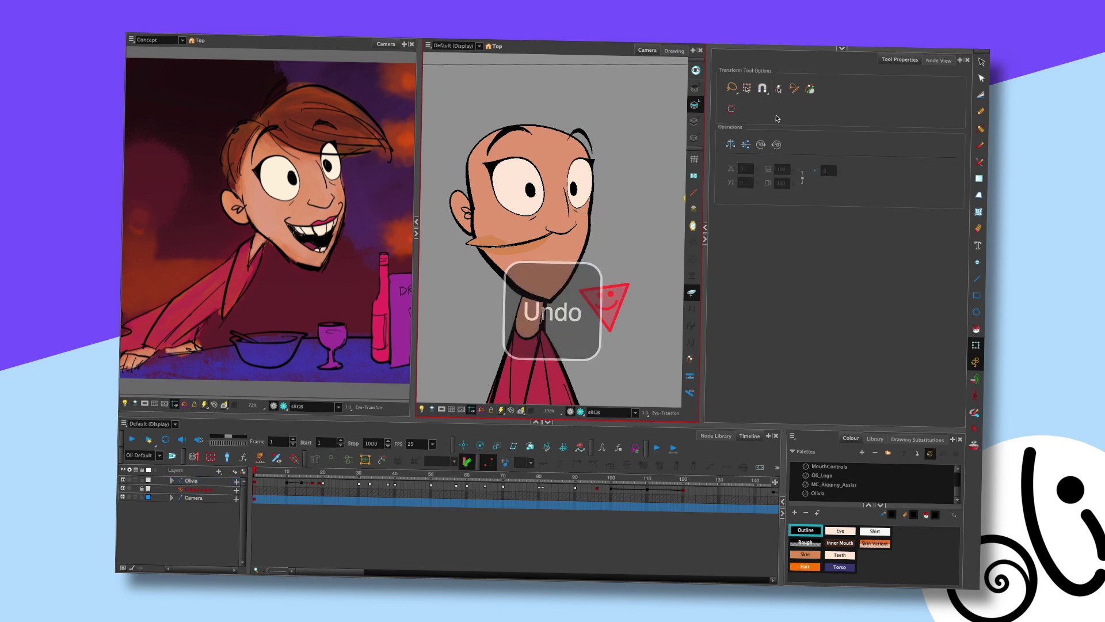
Show the rig's node network and scale the whole far eye down slightly, nudging it vertically into place
left_click(939, 60)
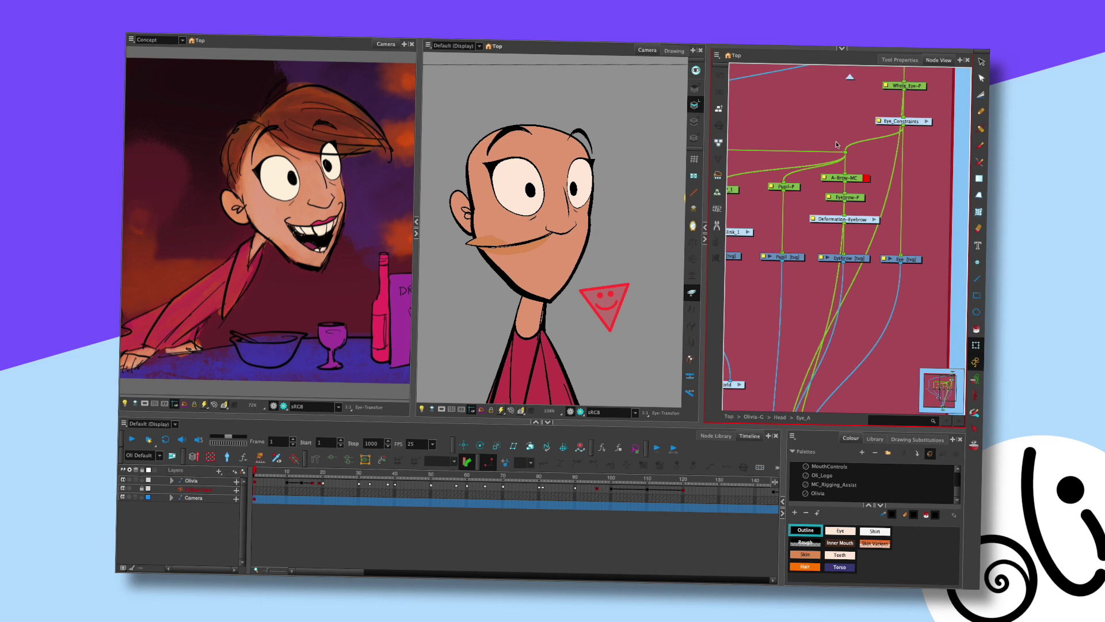
left_click(719, 110)
left_click(871, 185)
left_click(865, 146)
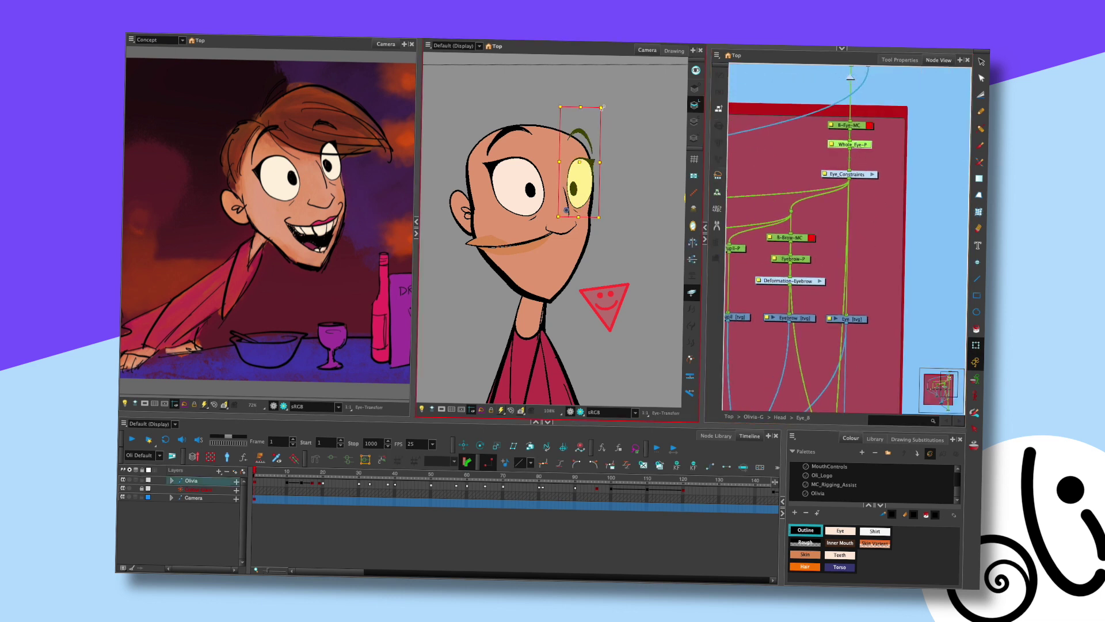
left_click_drag(602, 117, 602, 114)
key("Up")
key("Up")
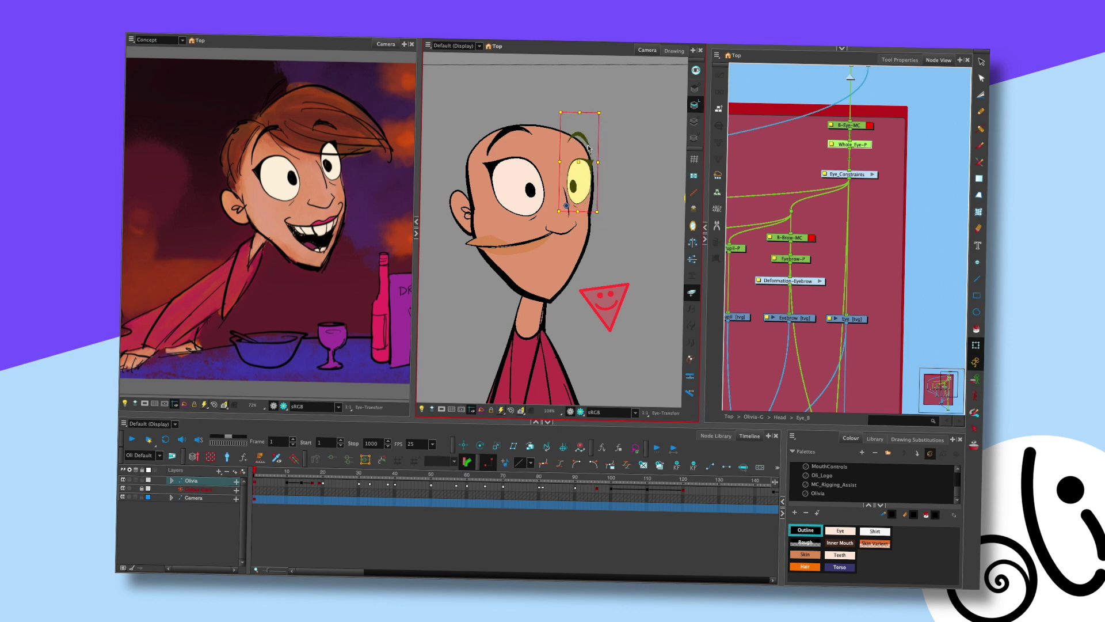
key("Down")
left_click(611, 171)
Nudge the nose bridge slightly upward between the eyes with the Transform tool
key("space")
left_click_drag(592, 181, 612, 189)
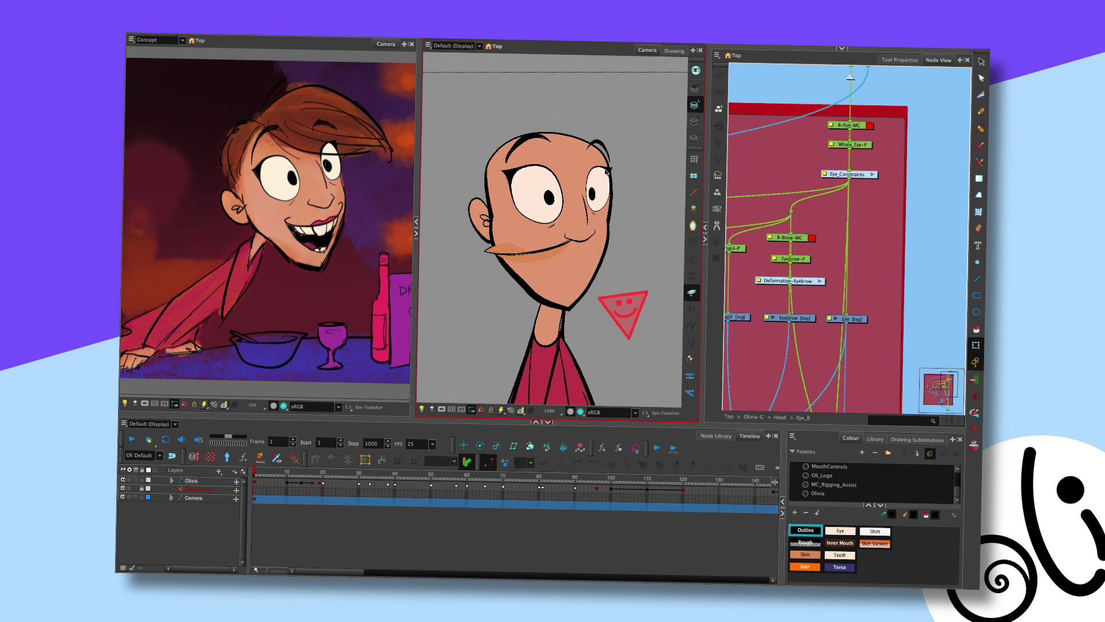
scroll(627, 173, "up", 2)
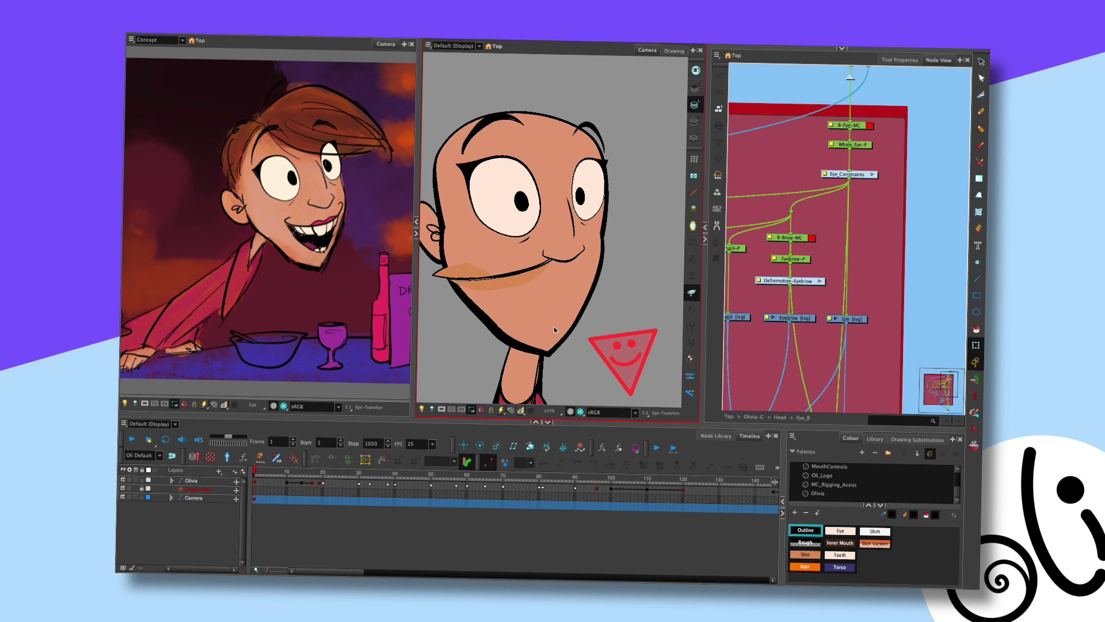
left_click(571, 225)
left_click_drag(570, 222, 571, 219)
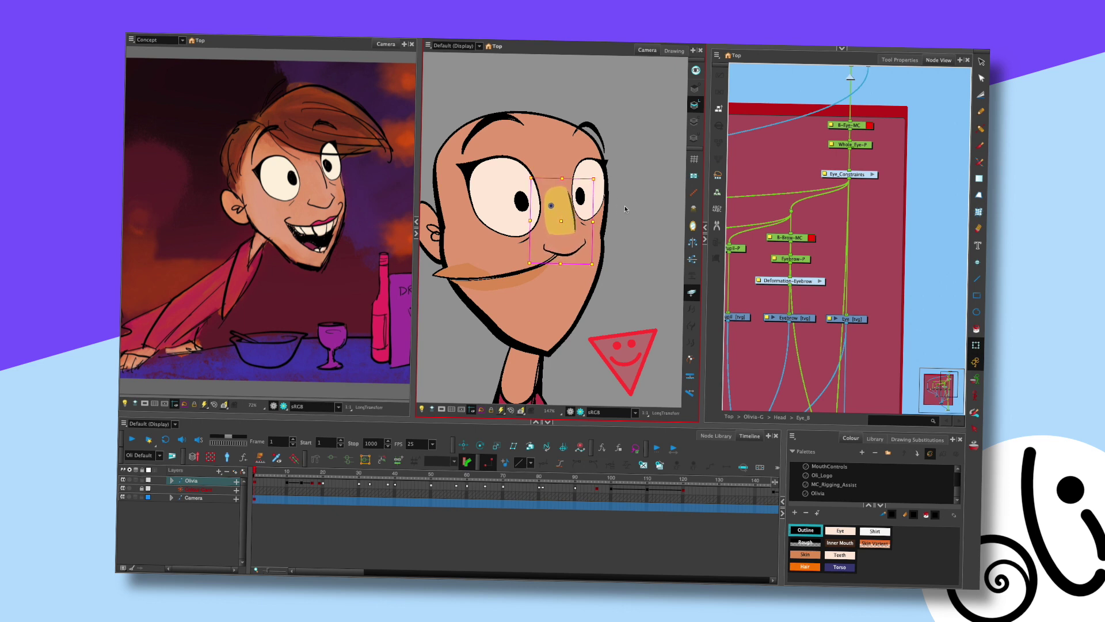
key("minus")
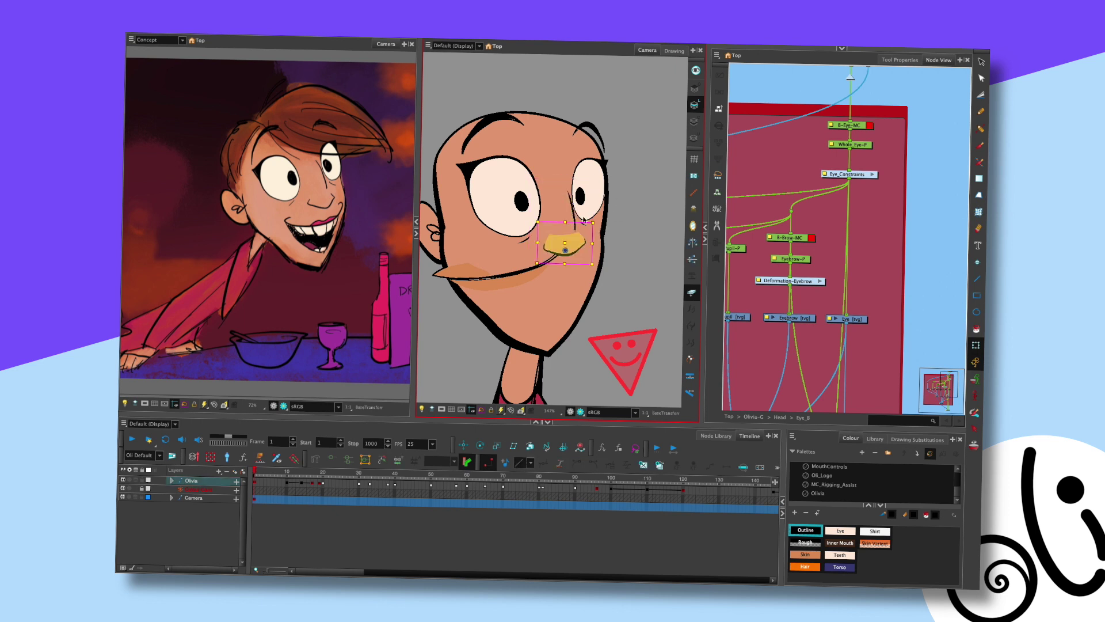
key("alt+3")
key("shift+t")
key("Escape")
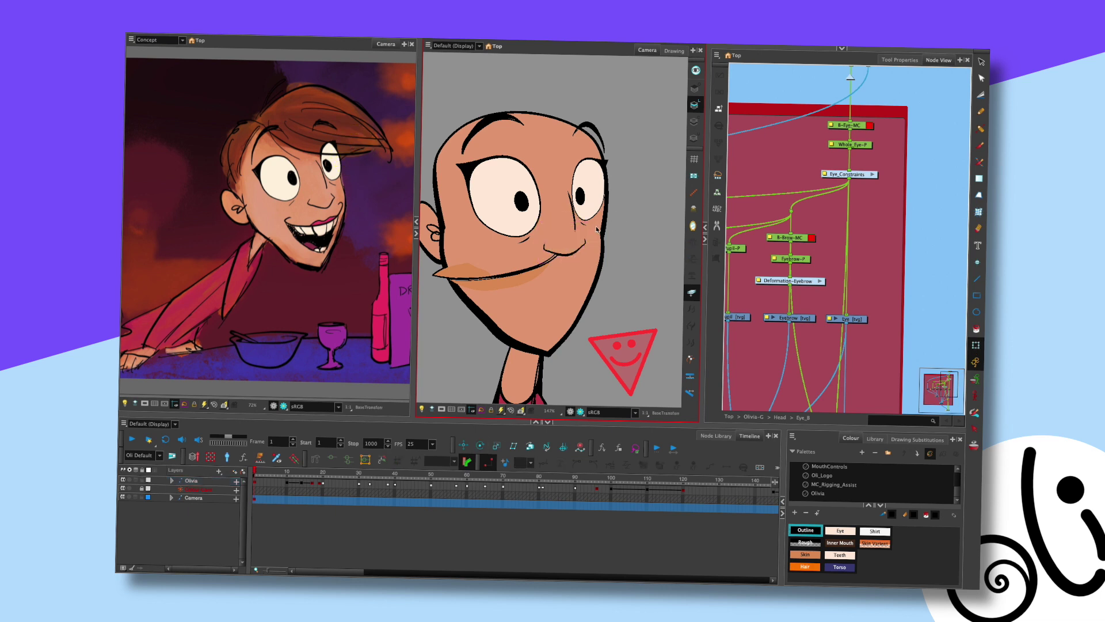
Try to reshape the upper contour of the nose bridge with the Contour Editor
key("equal")
scroll(573, 210, "up", 2)
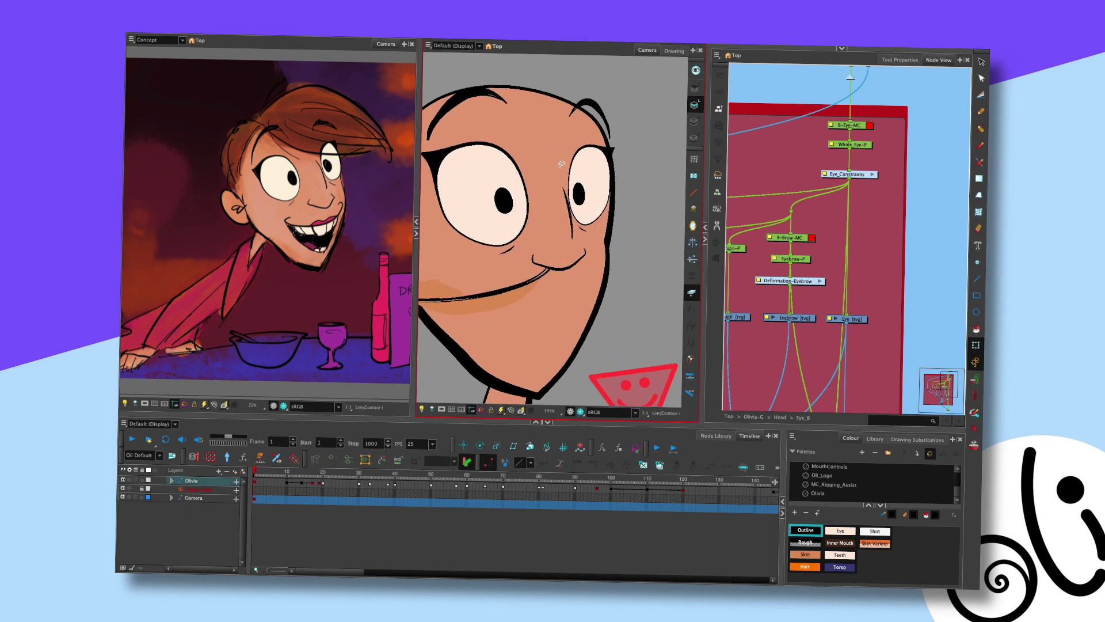
key("alt+q")
left_click_drag(563, 186, 559, 170)
key("Escape")
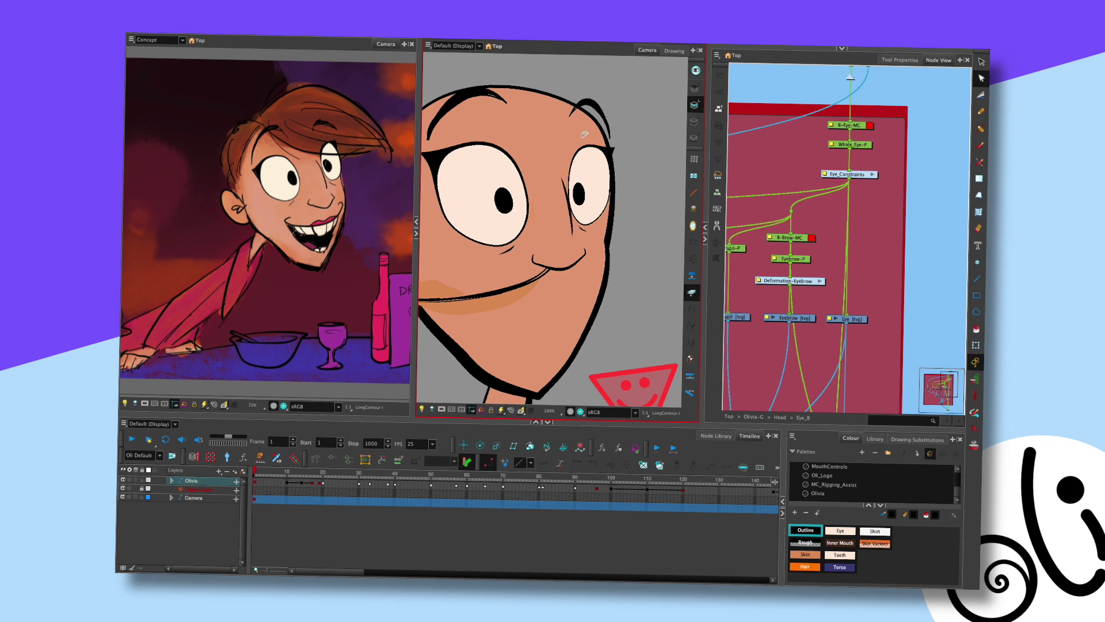
scroll(588, 201, "down", 3)
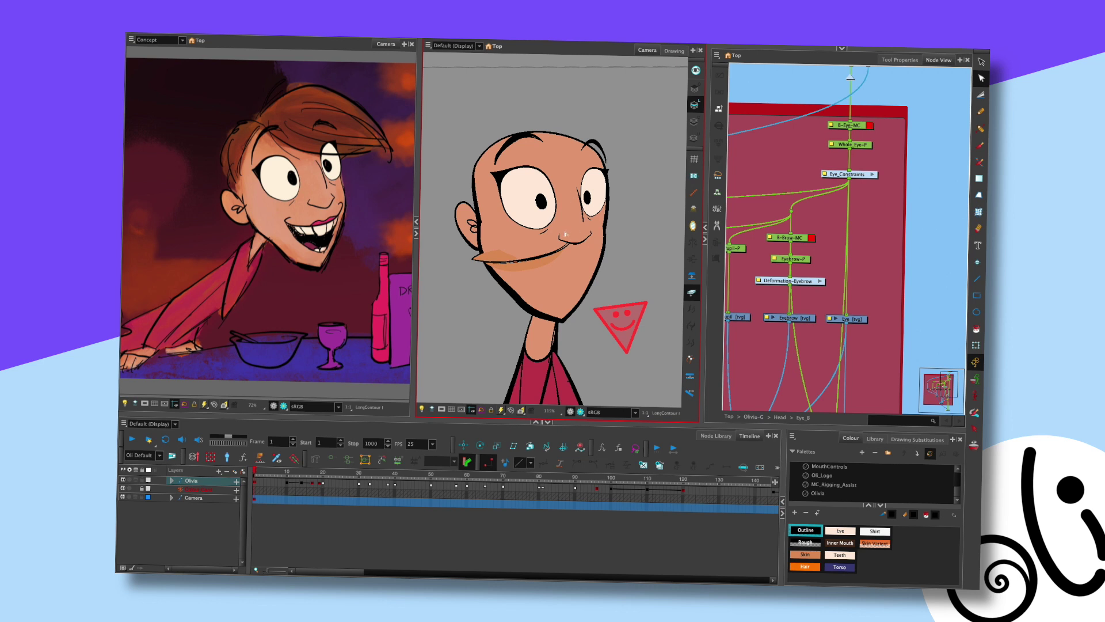
left_click(573, 206)
key("ctrl+z")
scroll(573, 207, "up", 3)
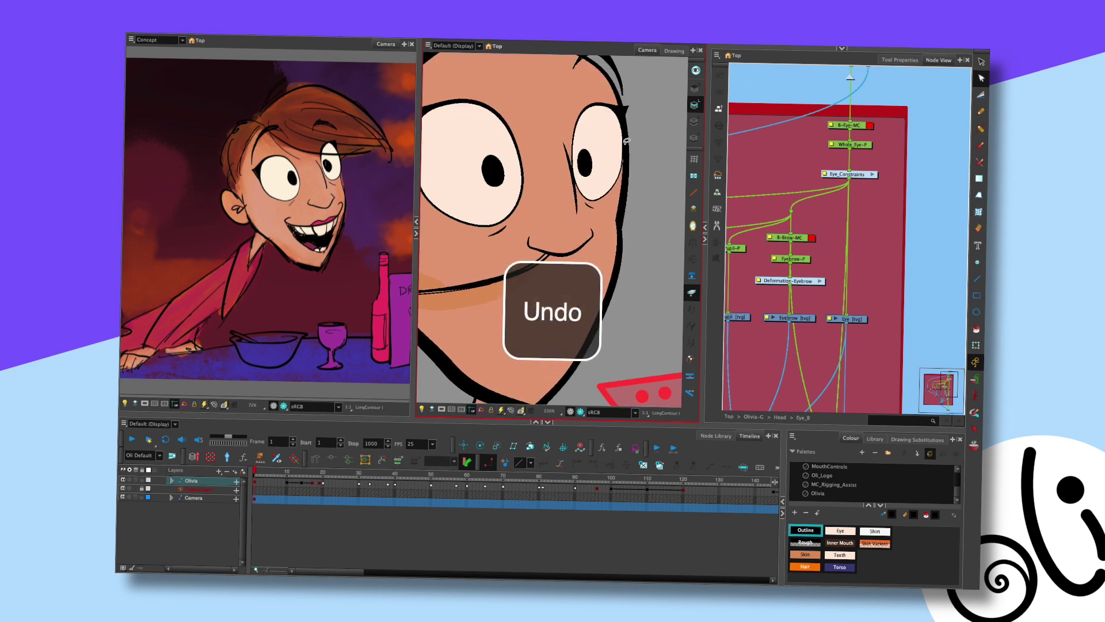
key("ctrl+z")
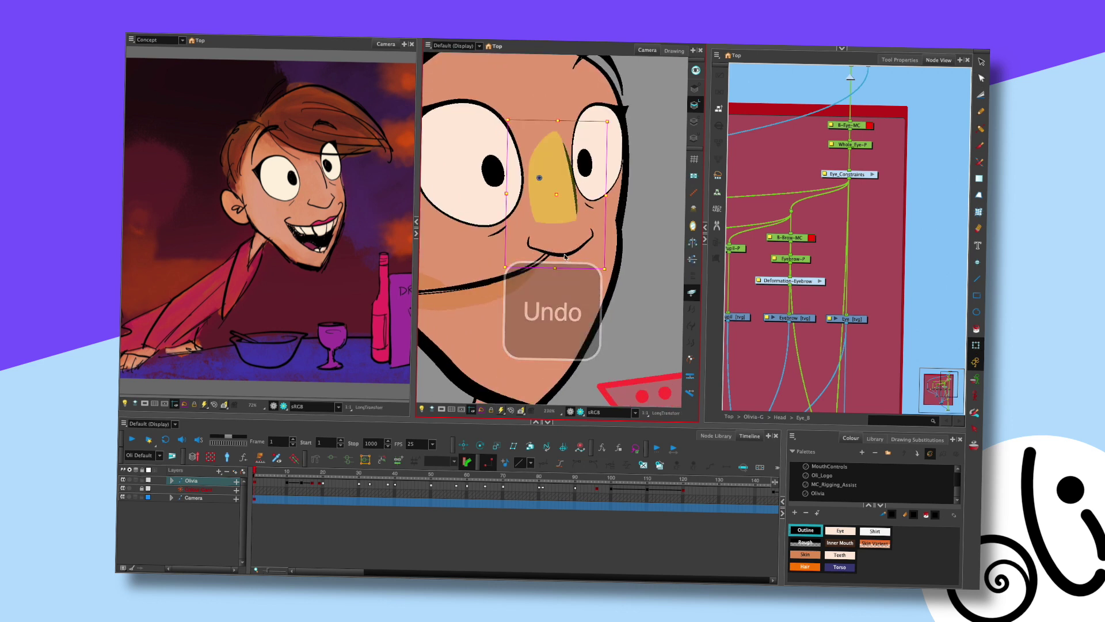
Adjust the contour of the nose tip around the nostril with the Contour Editor
left_click_drag(531, 221, 521, 267)
key("alt+s")
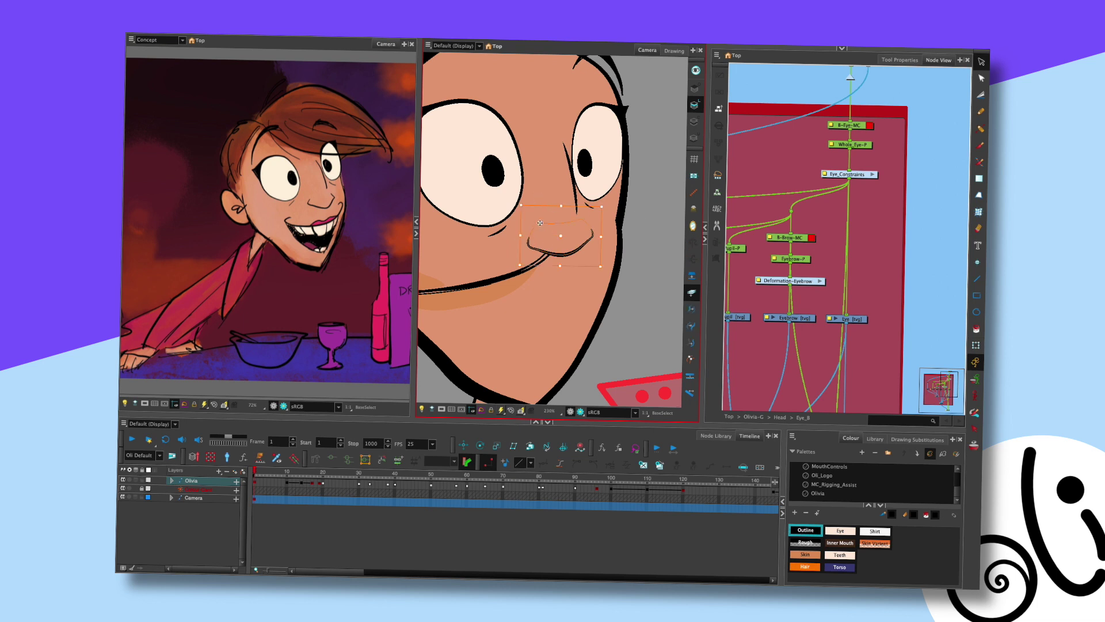
key("alt+q")
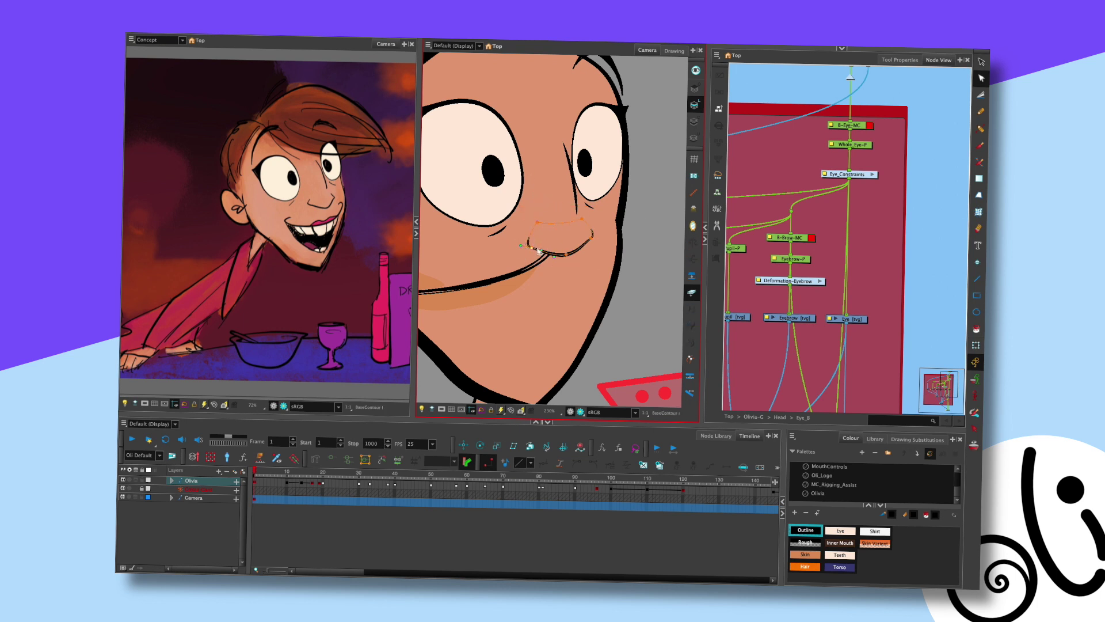
left_click(599, 243)
scroll(603, 223, "down", 6)
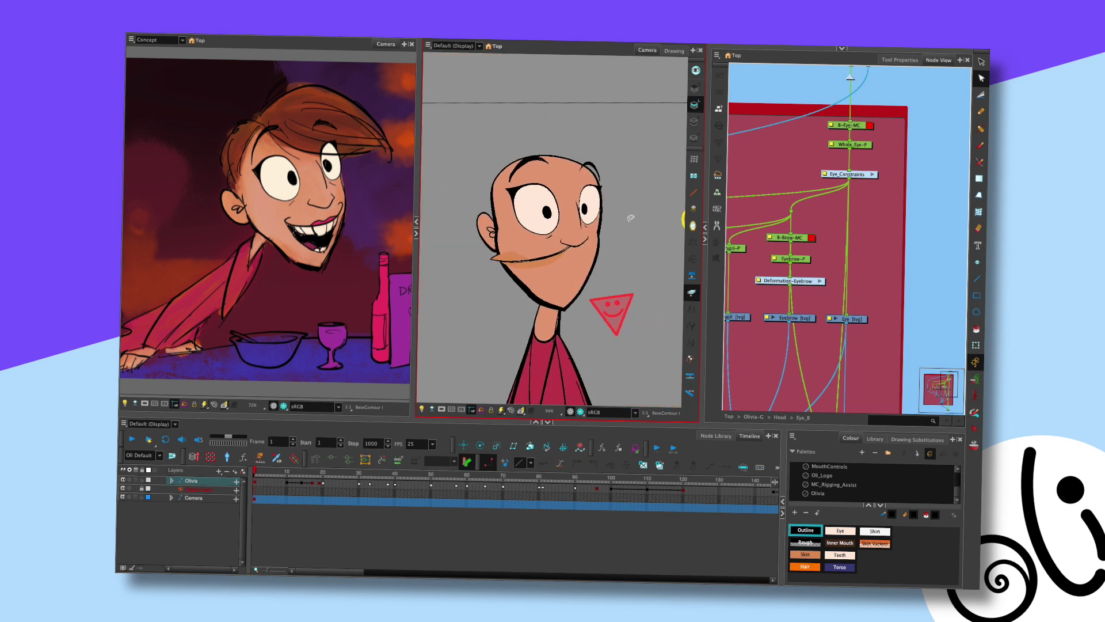
Move the near eye's pupil slightly toward the nose with the Transform tool
key("shift+t")
left_click(635, 197)
scroll(602, 213, "up", 2)
left_click(574, 210)
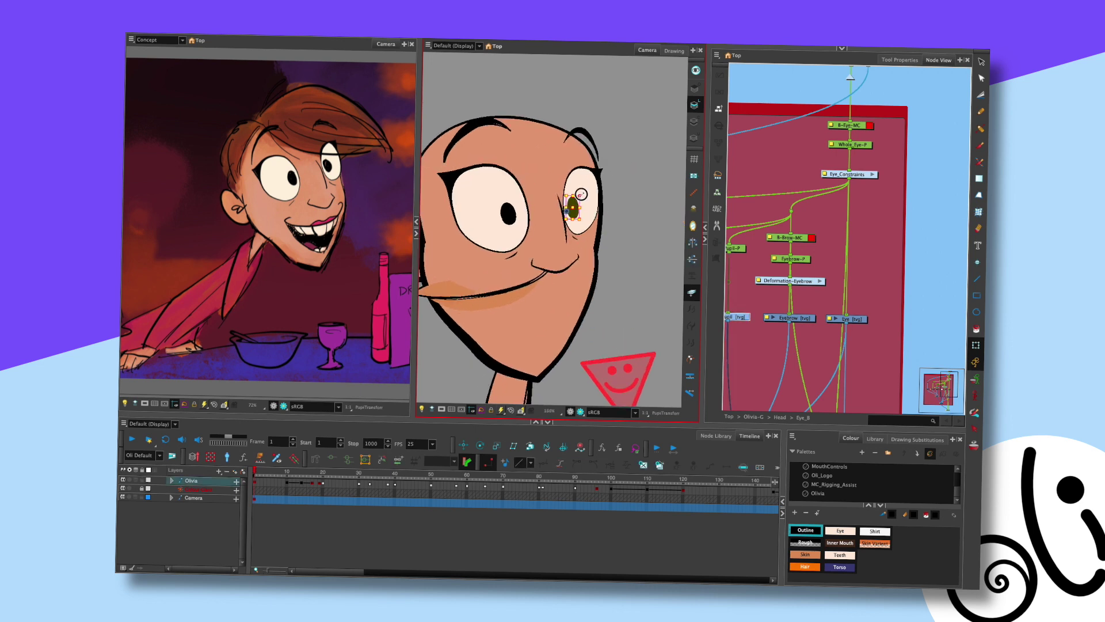
left_click(513, 219)
left_click_drag(513, 218, 518, 215)
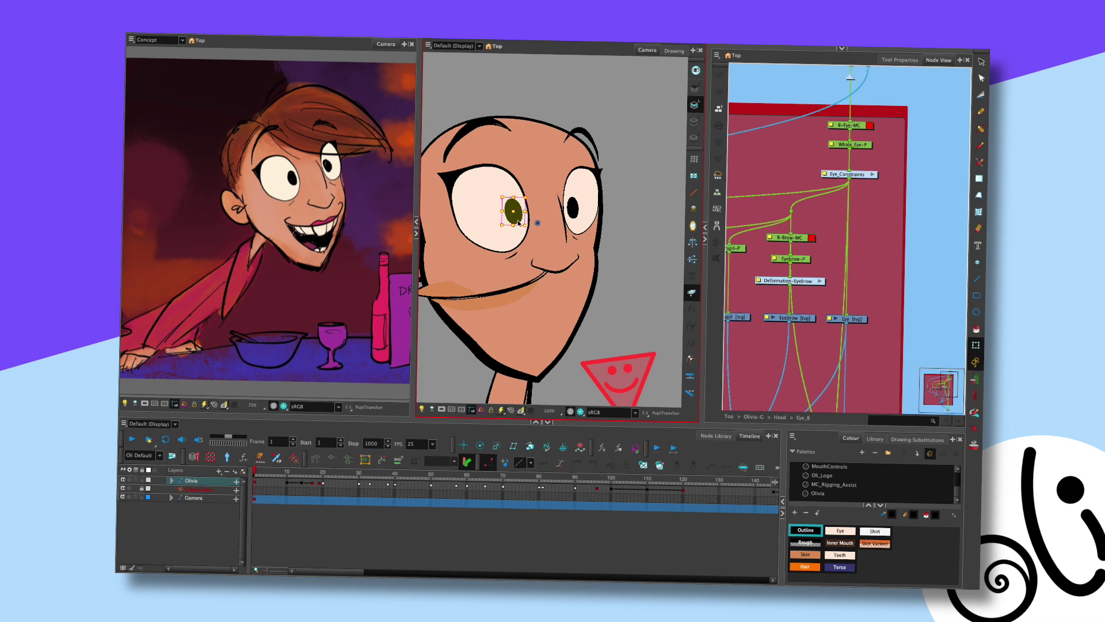
left_click(595, 152)
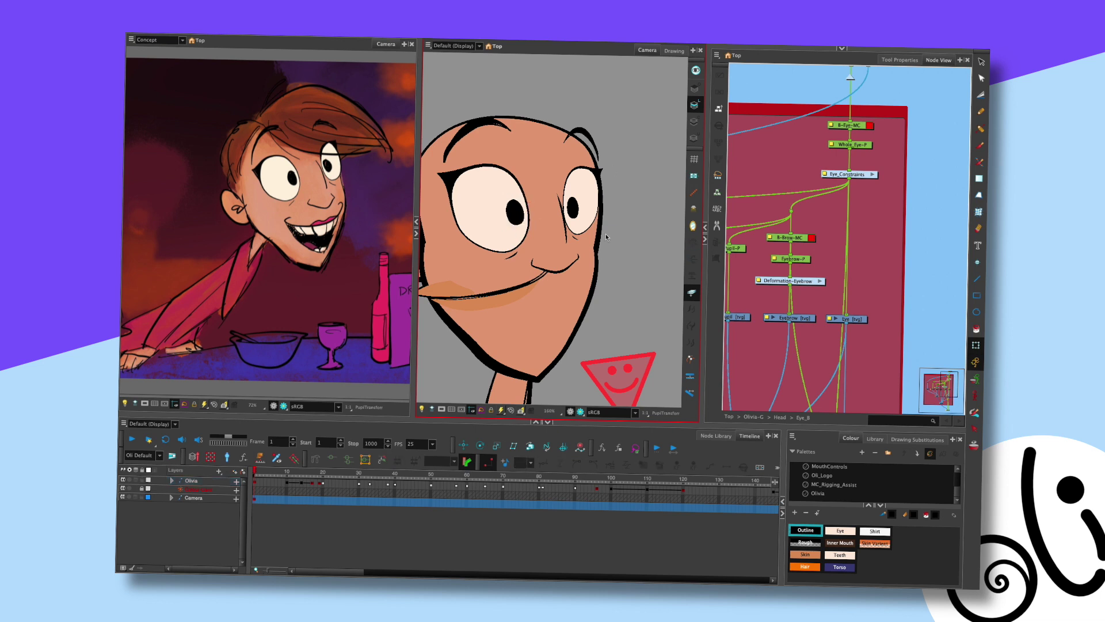
Thicken the upper outline of the near eye with the Pencil Editor
scroll(606, 233, "down", 3)
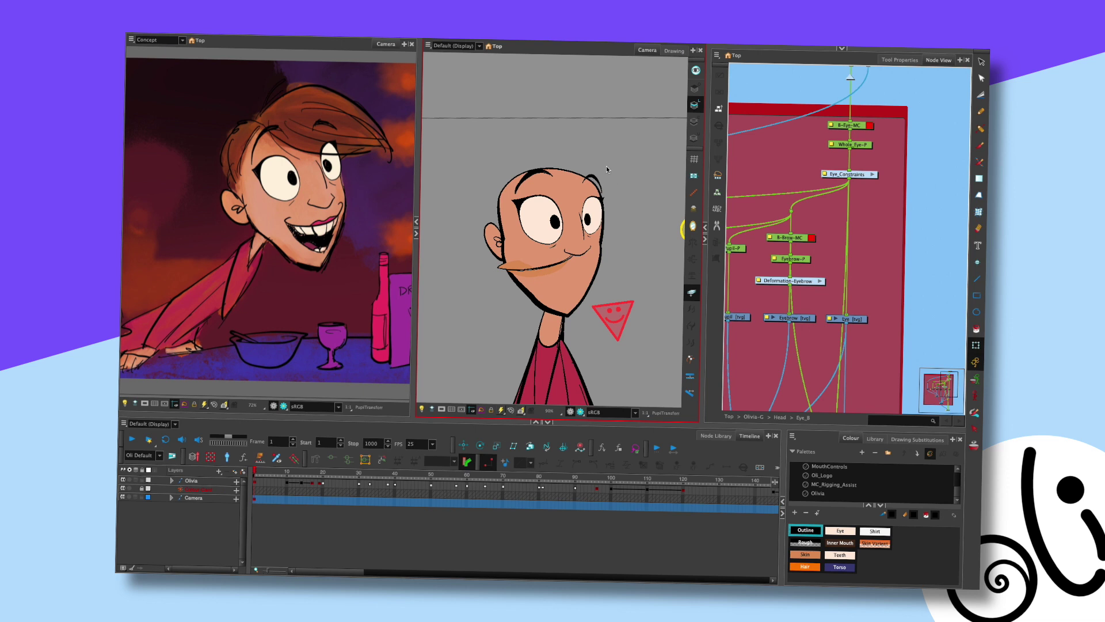
scroll(544, 175, "up", 4)
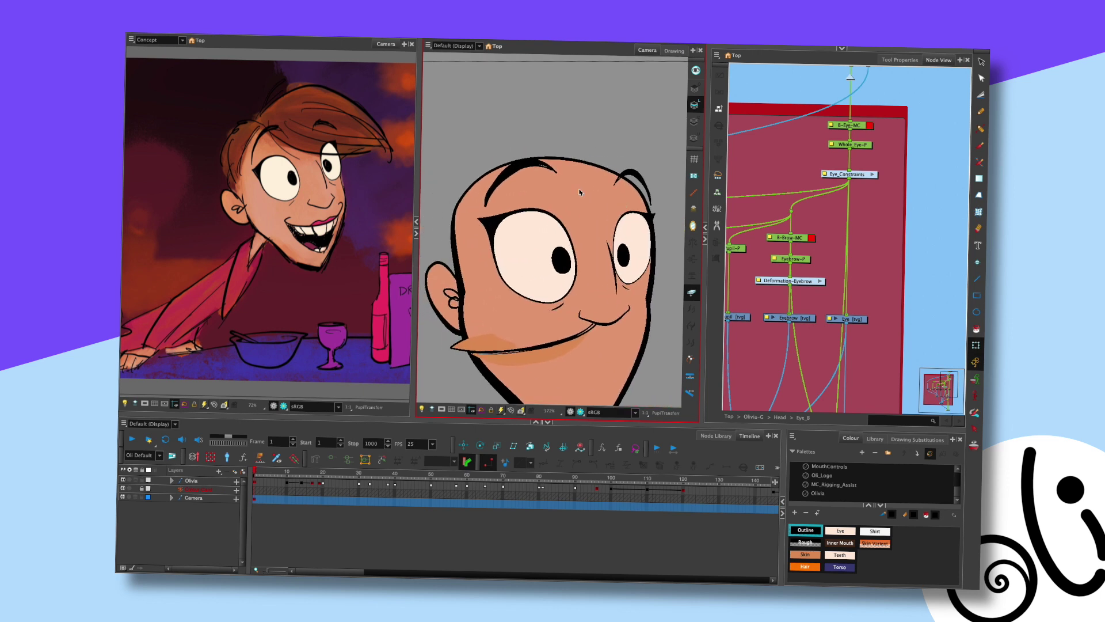
left_click(524, 219)
key("alt+q")
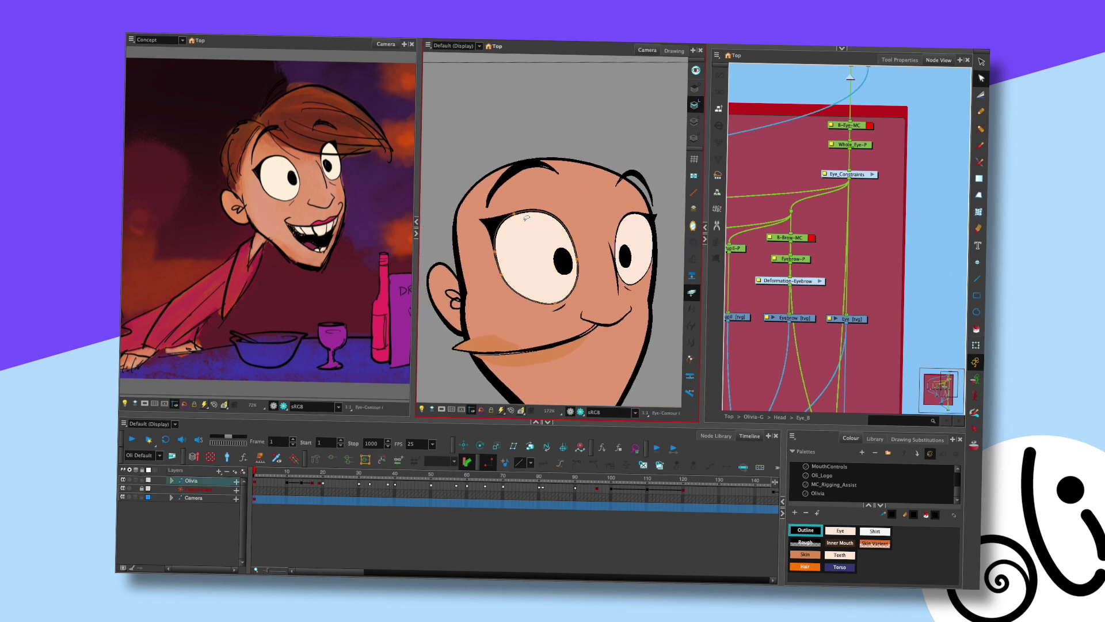
key("shift+alt+q")
left_click(517, 213)
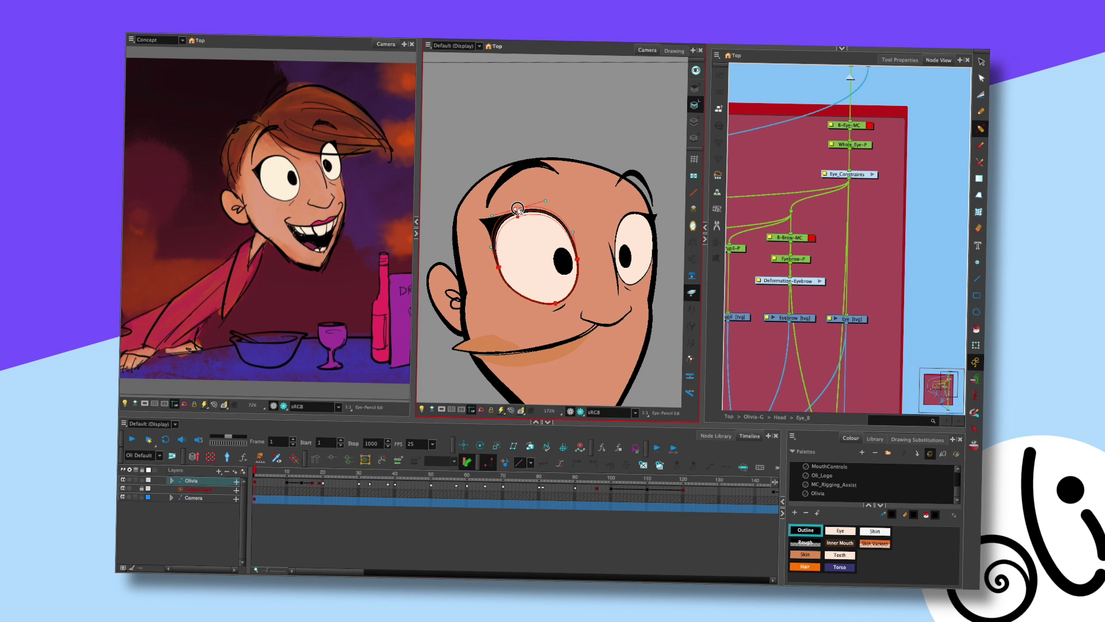
Thicken the upper outline of the far eye with the Pencil Editor
left_click(635, 227)
left_click_drag(639, 229, 606, 225)
key("alt+q")
left_click(609, 202)
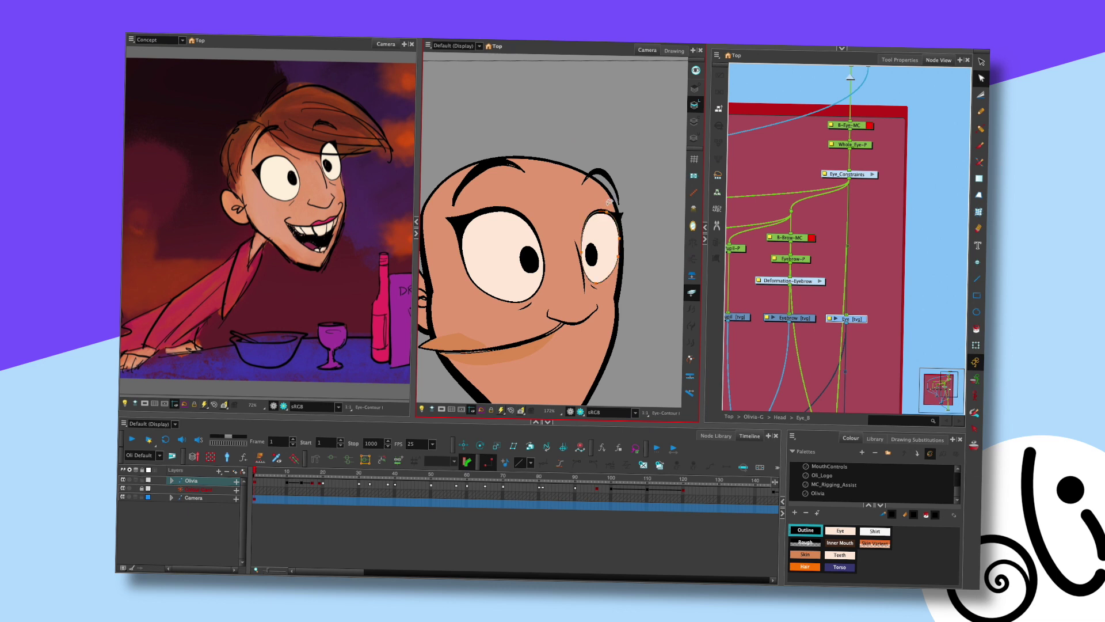
key("alt+shift+q")
left_click(607, 215)
left_click(632, 195)
scroll(610, 241, "down", 3)
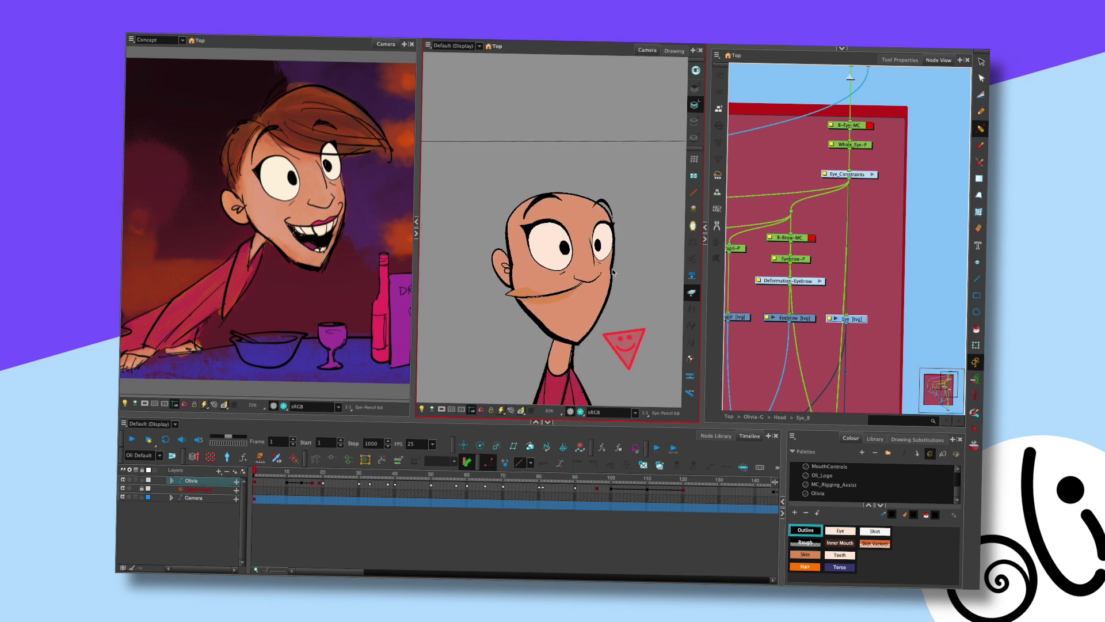
Refine the line thickness around the far eye's upper outer corner with the Pencil Editor
scroll(577, 160, "up", 3)
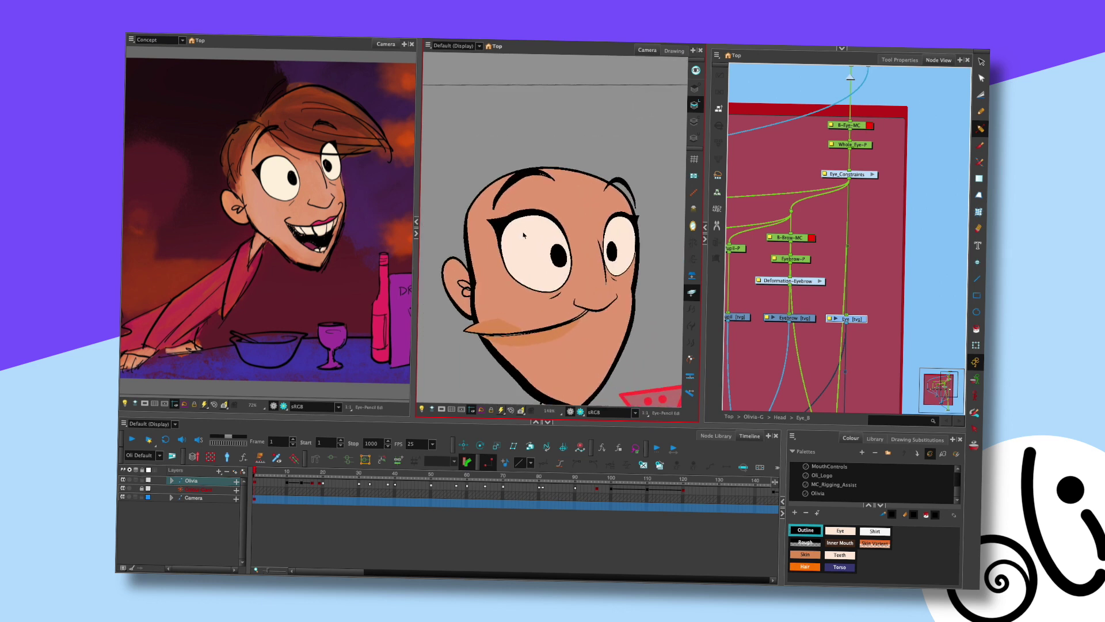
left_click(619, 208)
left_click(637, 180)
left_click_drag(644, 192, 593, 183)
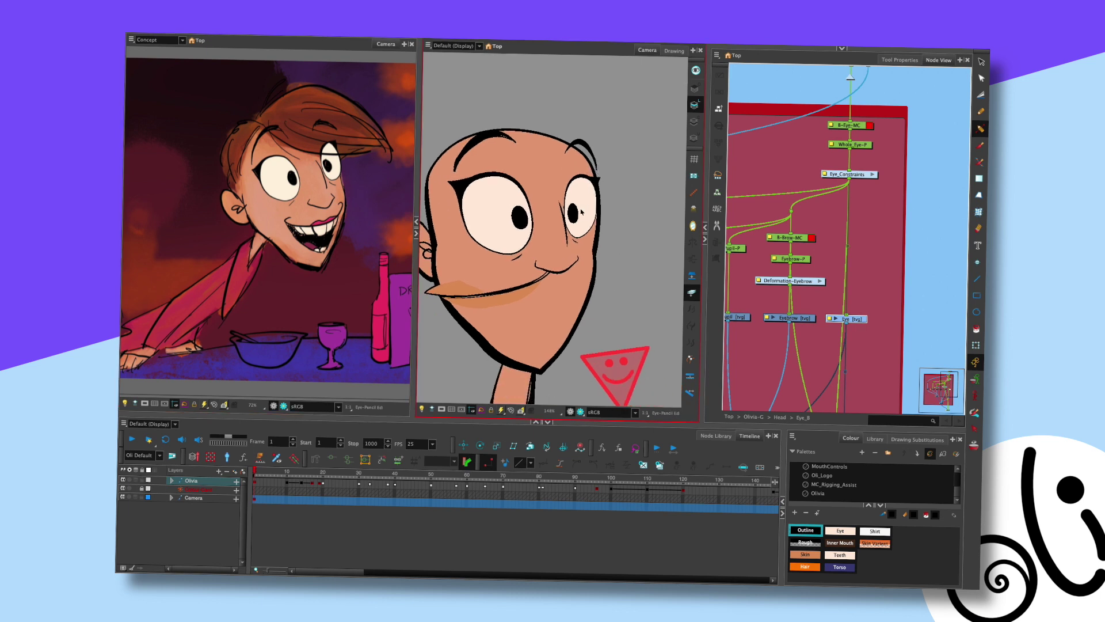
scroll(581, 211, "down", 1)
scroll(602, 224, "down", 1)
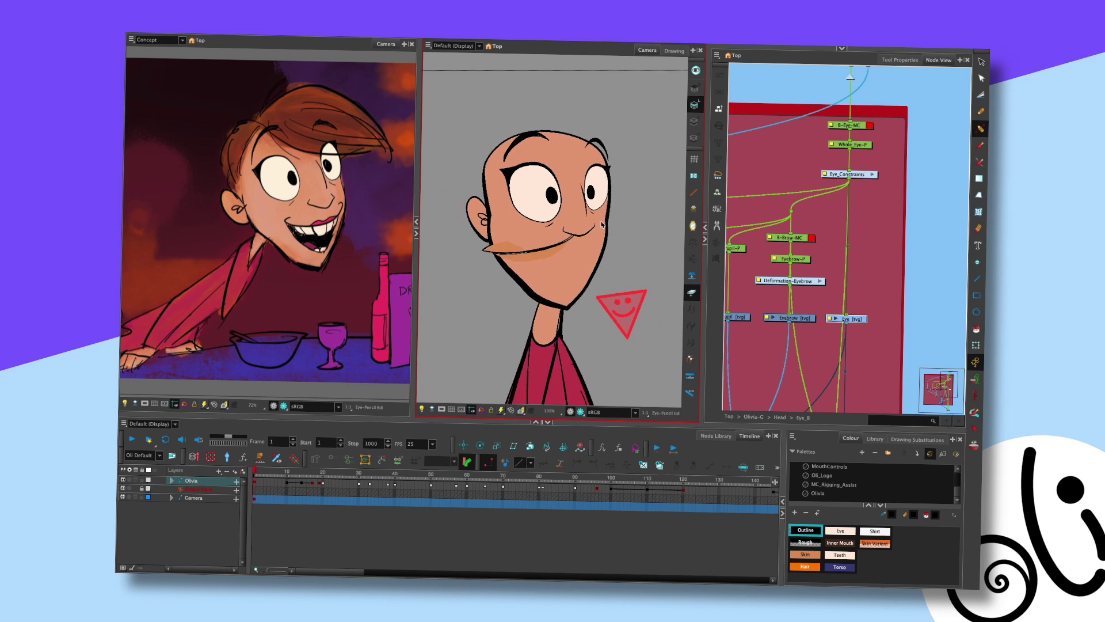
Adjust the lower contour of the far eye with the Contour Editor and save the scene
scroll(602, 225, "up", 2)
key("shift+t")
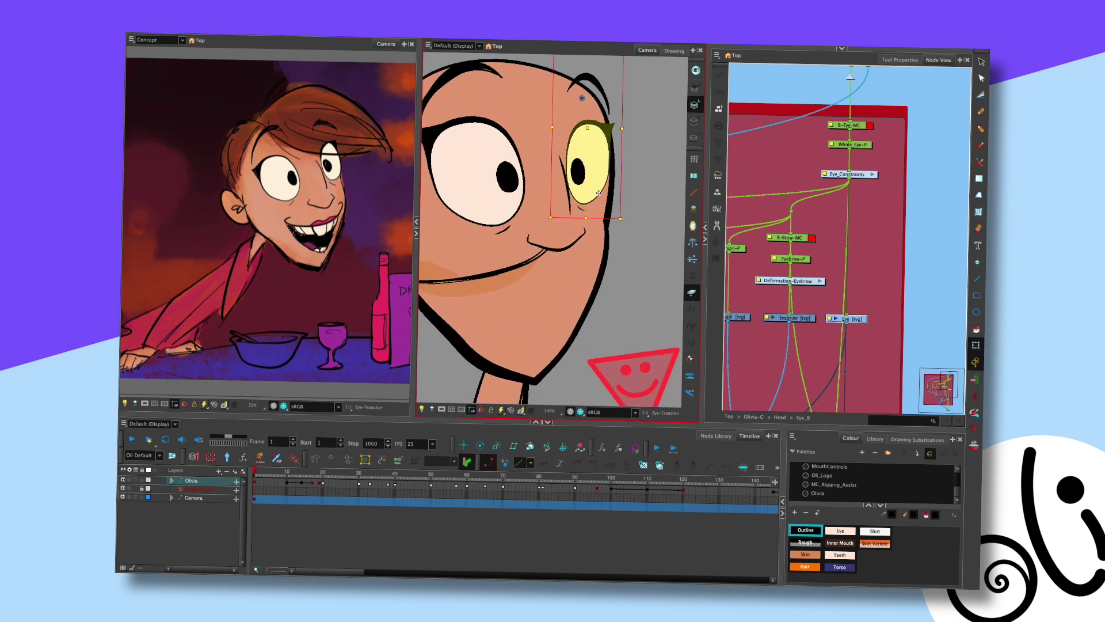
key("alt+q")
left_click_drag(594, 202, 607, 202)
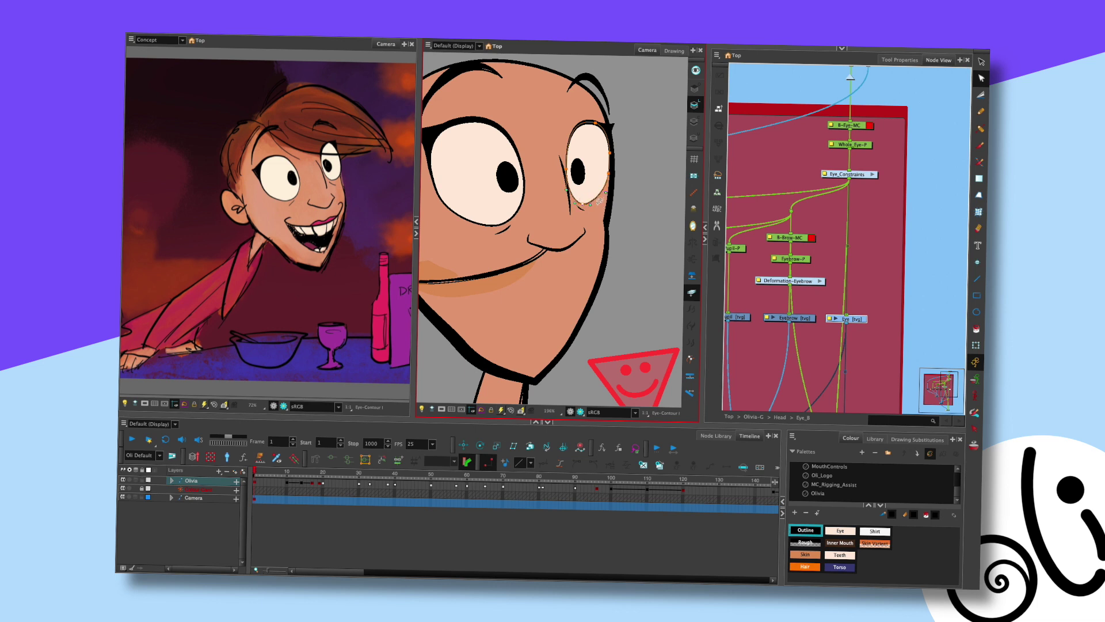
left_click(597, 204)
key("shift+t")
scroll(600, 208, "down", 3)
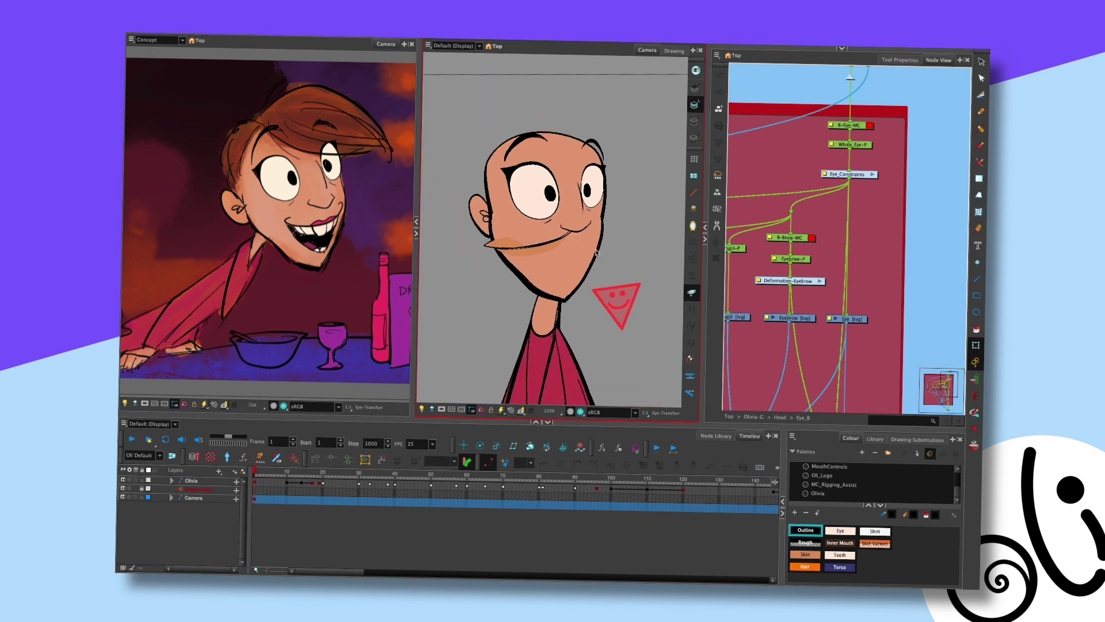
scroll(596, 251, "down", 3)
key("ctrl+s")
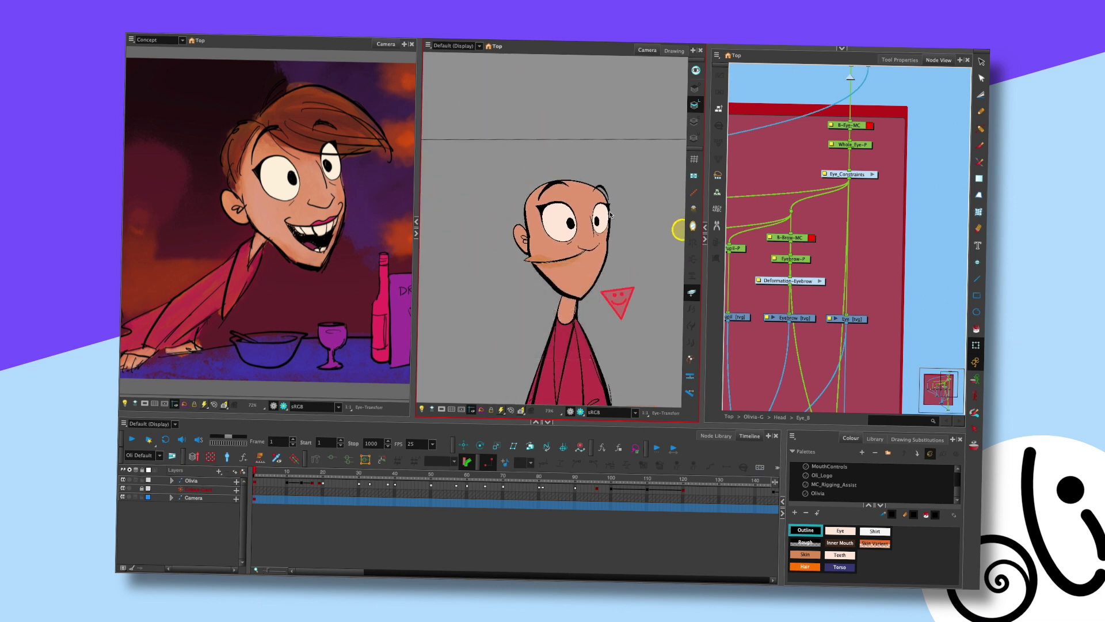
Examine the whole character's arms, torso and head against the pose in the concept artwork
scroll(611, 215, "down", 4)
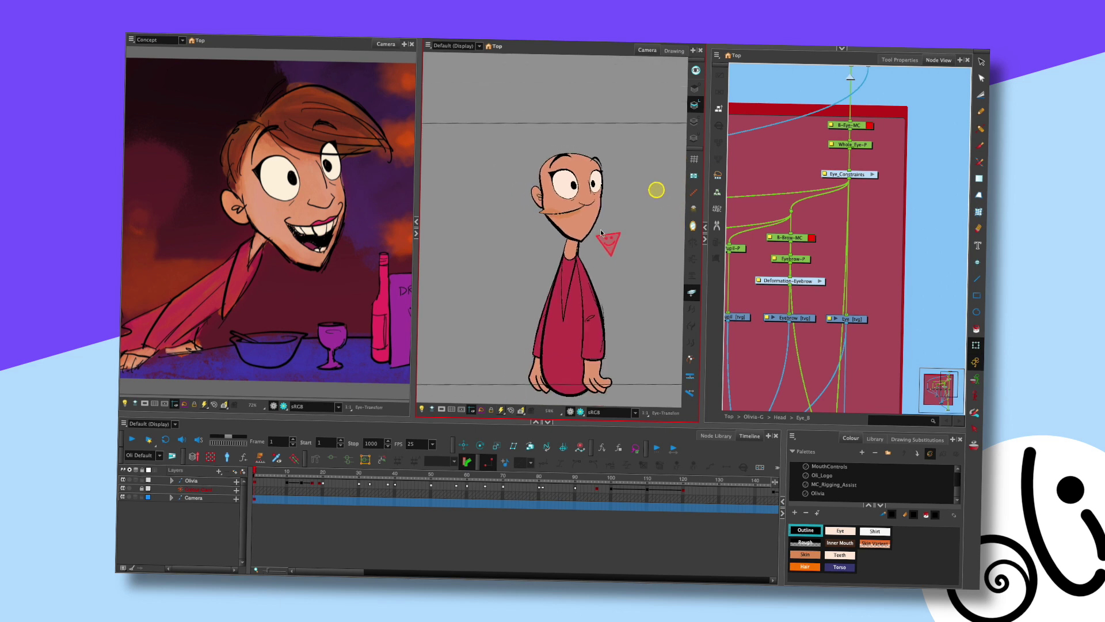
left_click_drag(592, 248, 570, 247)
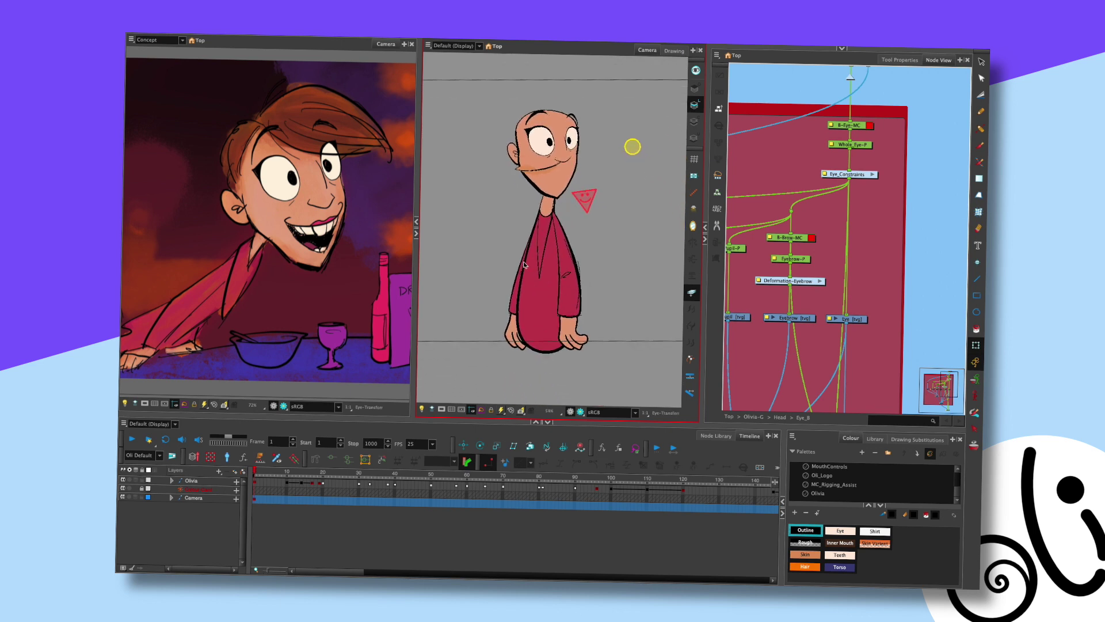
left_click(523, 265)
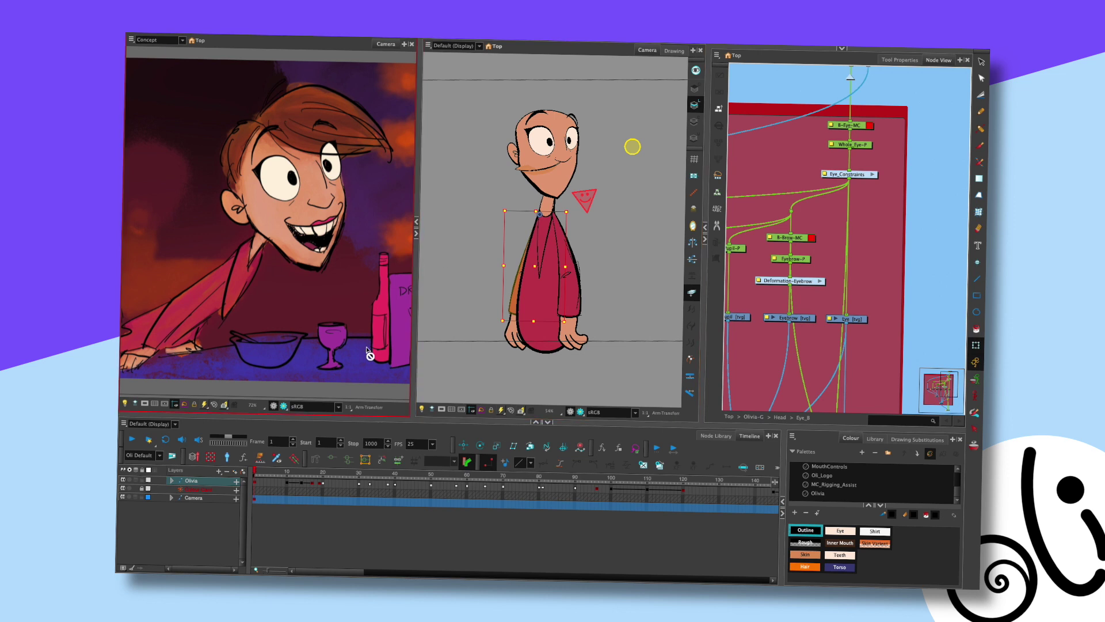
left_click_drag(587, 228, 581, 243)
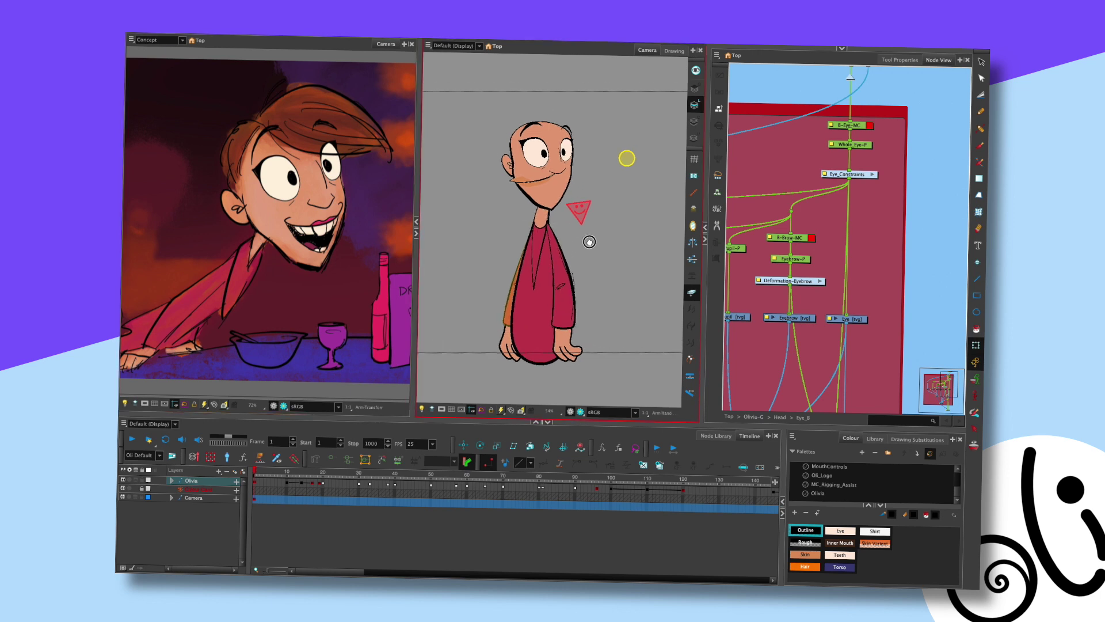
scroll(582, 243, "down", 3)
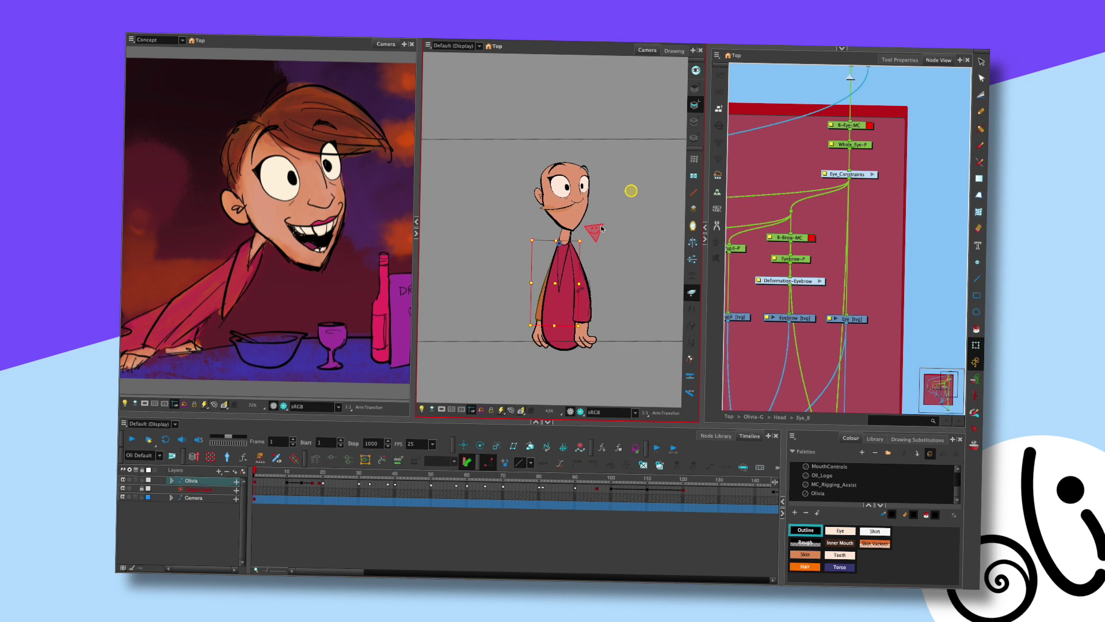
scroll(602, 229, "up", 3)
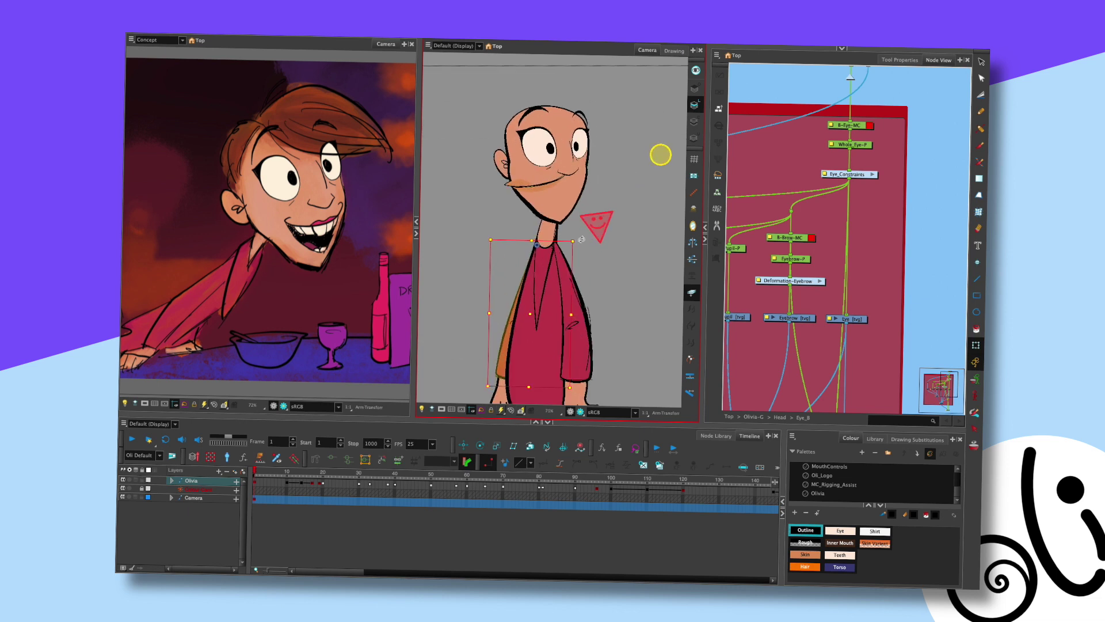
left_click_drag(625, 217, 580, 201)
scroll(568, 198, "down", 2)
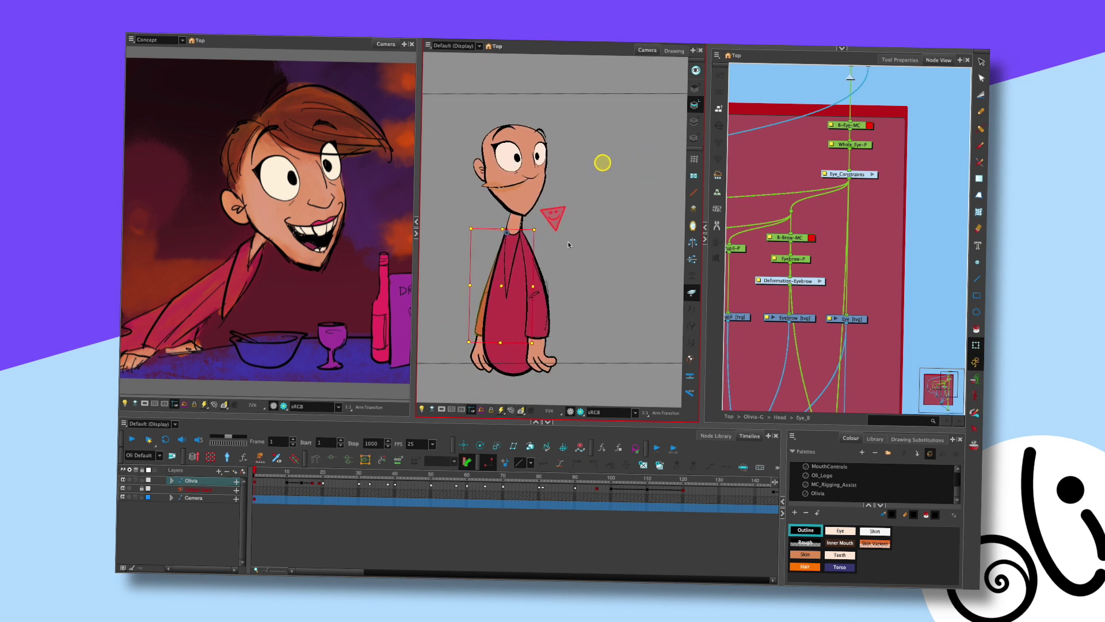
left_click_drag(567, 241, 607, 229)
scroll(592, 251, "up", 1)
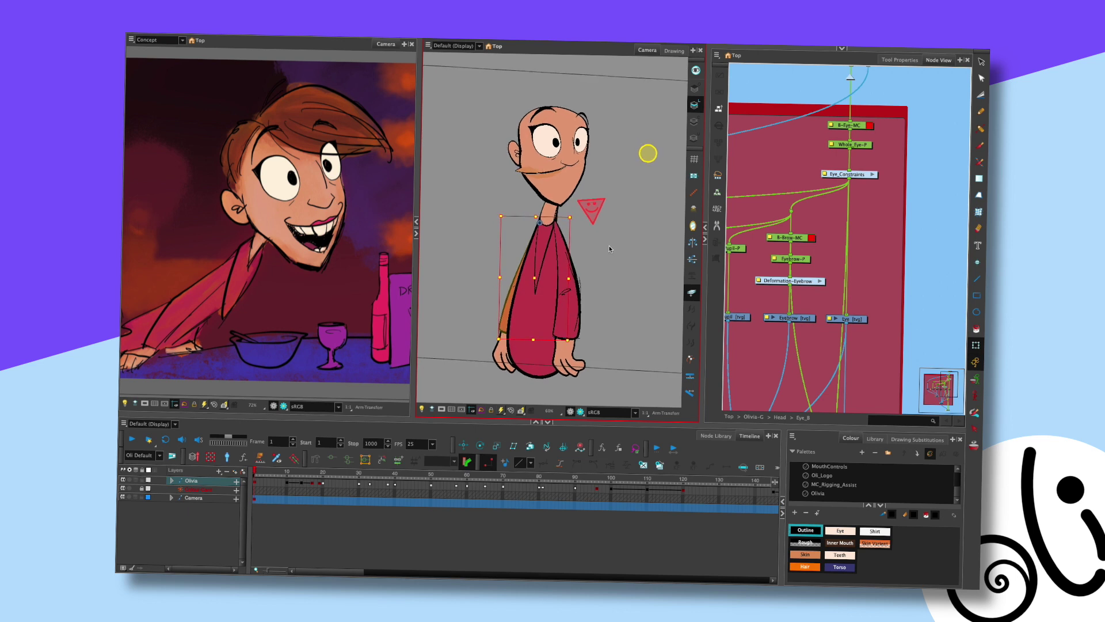
scroll(599, 298, "up", 2)
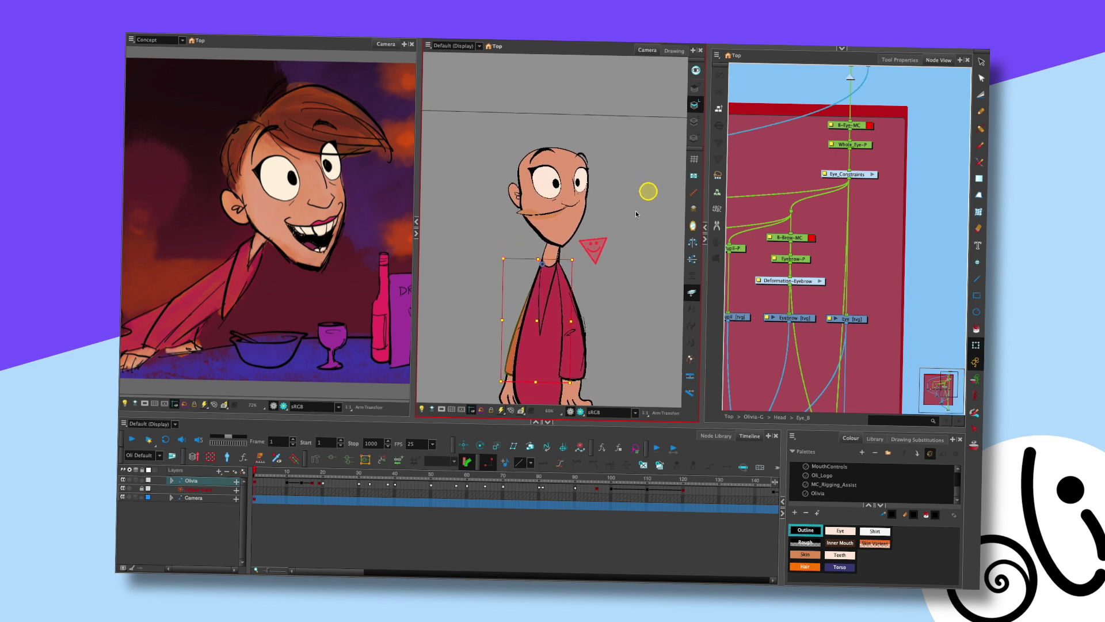
Try to reposition the jaw with the Transform tool
left_click(590, 230)
mouse_move(570, 234)
left_mouse_down()
mouse_move(571, 261)
mouse_move(558, 233)
mouse_move(574, 235)
left_mouse_up()
key("ctrl+z")
key("ctrl+z")
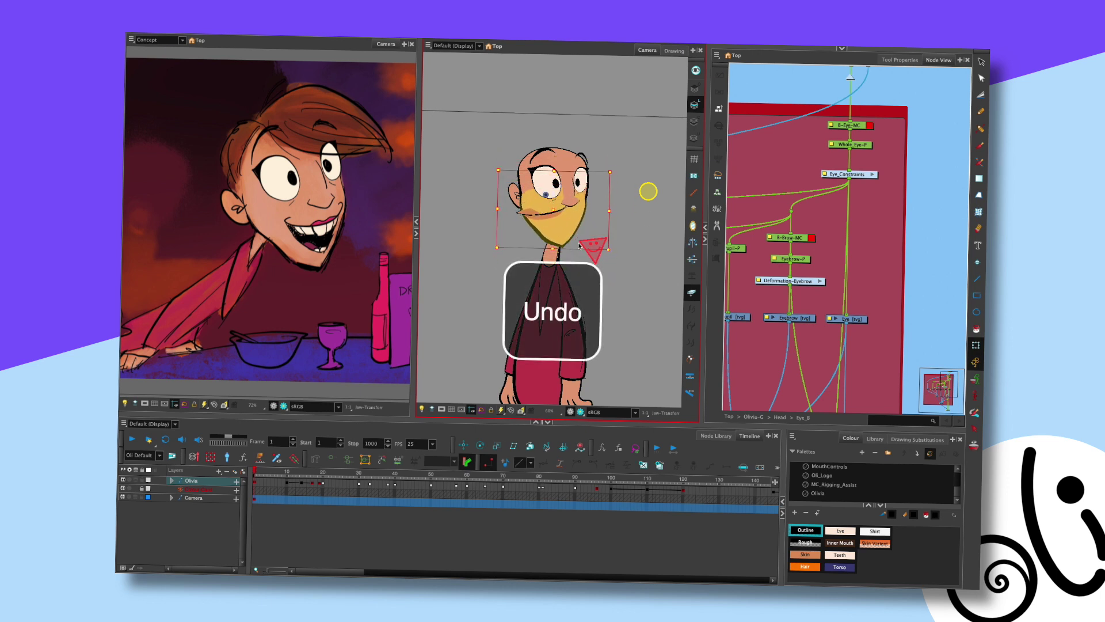
Try to open the mouth slightly by moving the triangular face controller downward
left_click_drag(596, 239, 591, 258)
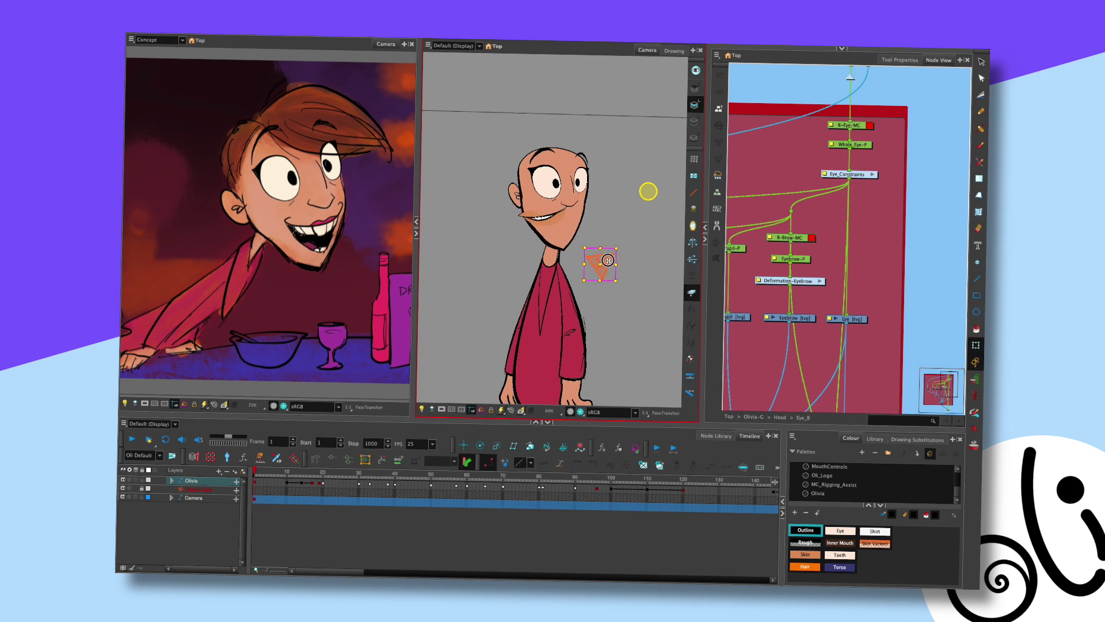
key("ctrl+z")
scroll(586, 206, "up", 3)
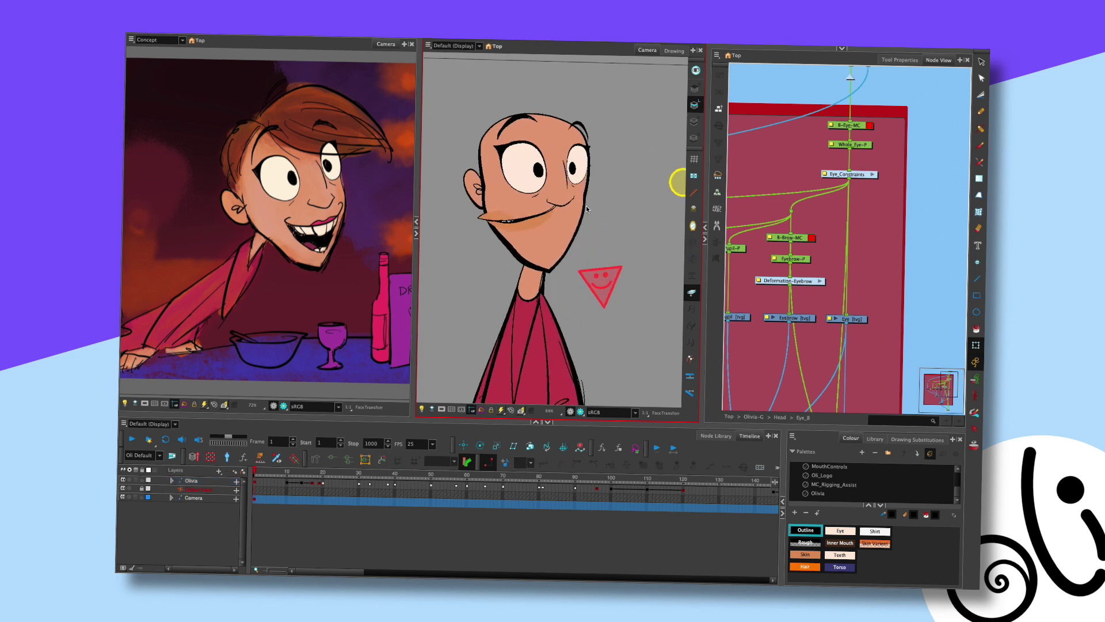
key("ctrl+z")
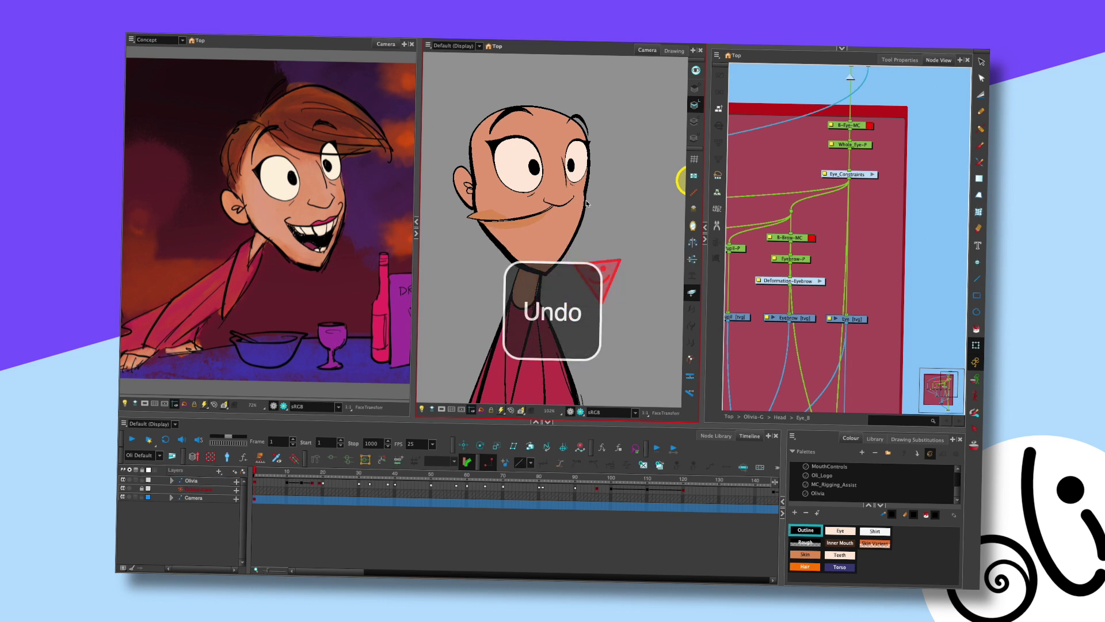
key("ctrl+shift+z")
key("ctrl+z")
Adjust the jaw's contour where it meets the far cheek with the Contour Editor
left_click(582, 219)
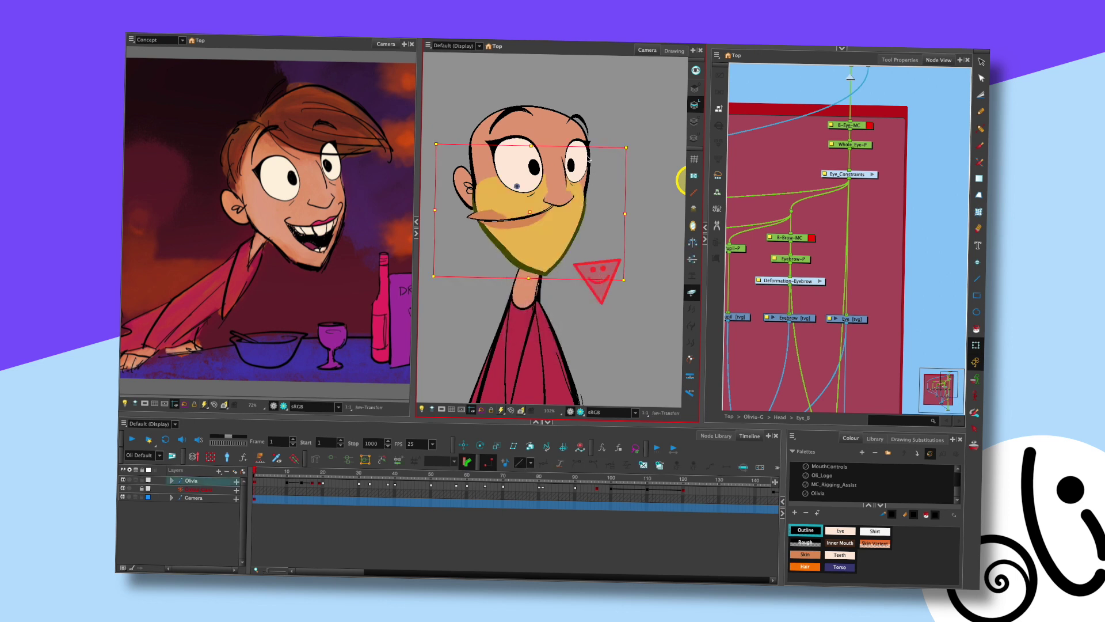
key("alt+4")
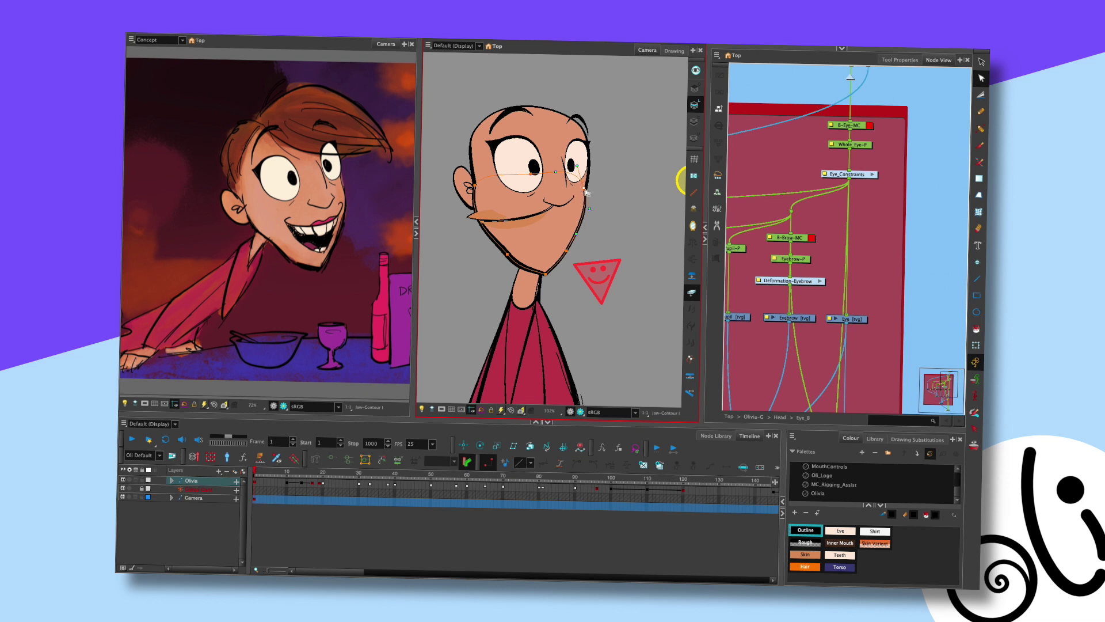
mouse_move(586, 190)
left_mouse_down()
mouse_move(577, 173)
mouse_move(587, 182)
left_mouse_up()
left_click(611, 184)
left_click(599, 157)
Test the mouth's opening by shifting the triangular face controller slightly downward, and undo the change
scroll(608, 228, "down", 3)
left_click(608, 258)
left_click_drag(608, 257, 612, 265)
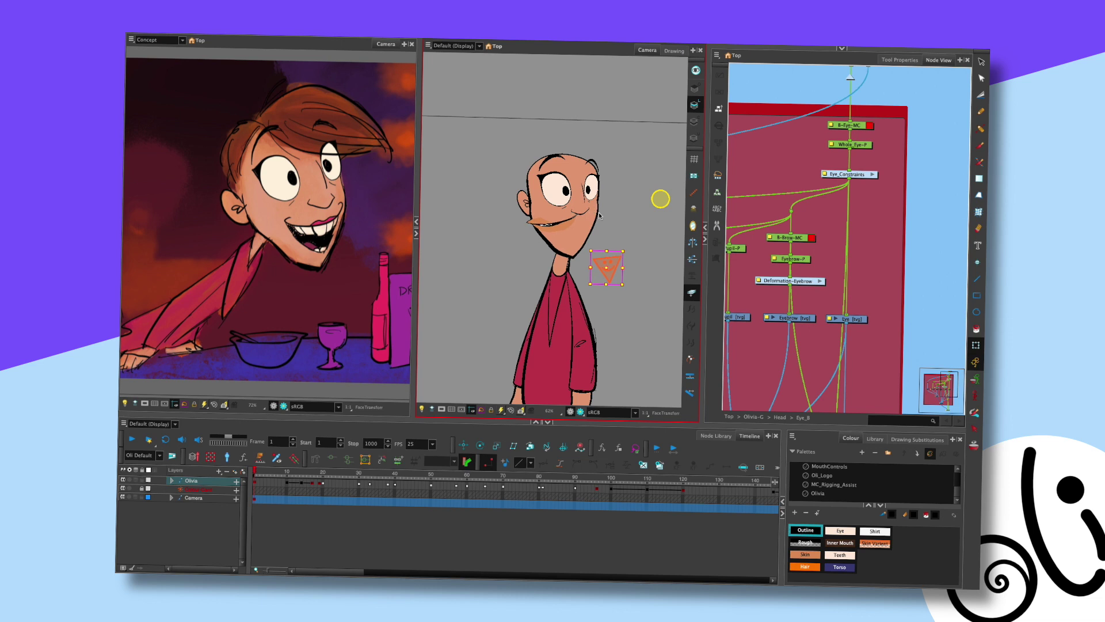
key("ctrl+z")
key("ctrl+z")
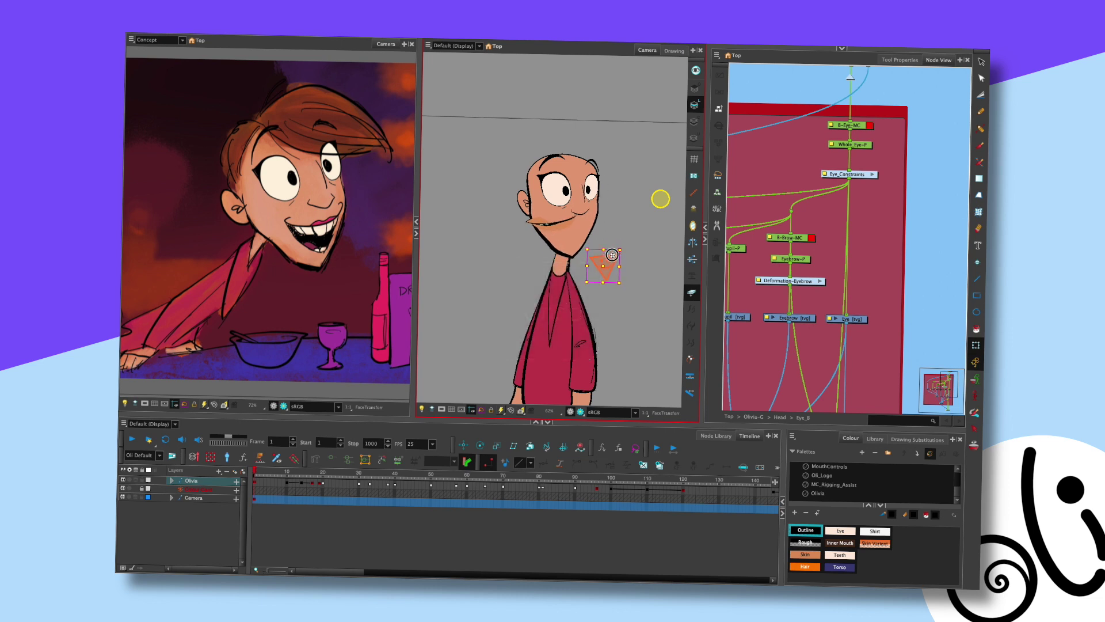
key("ctrl+z")
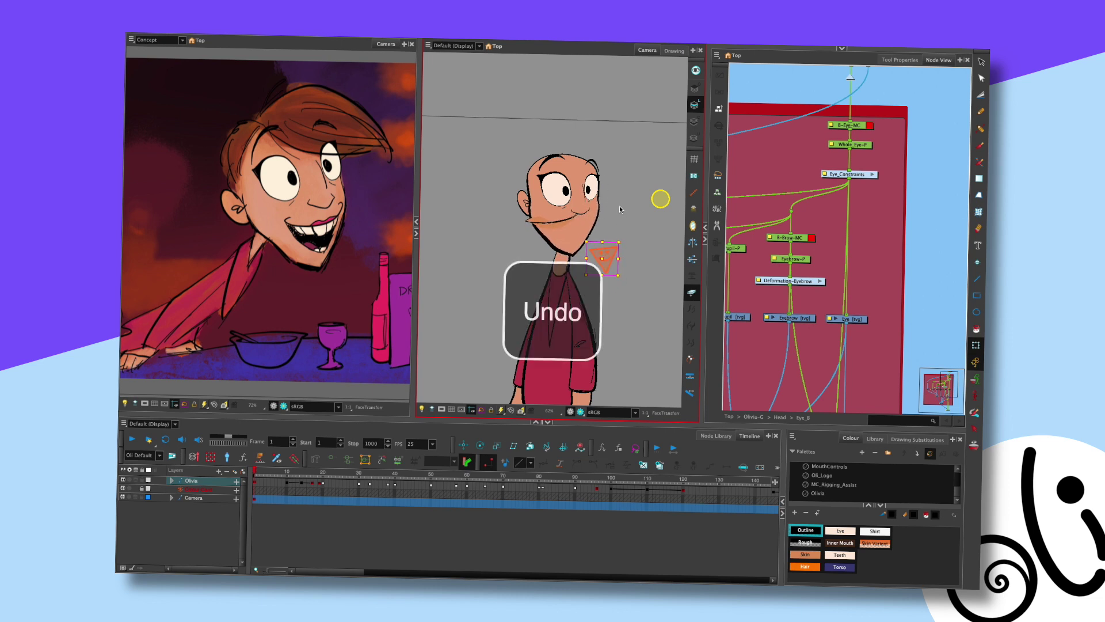
Save the scene and shift the head slightly forward, in the facing direction, with the yellow round controller
key("ctrl+s")
left_click_drag(613, 193, 593, 160)
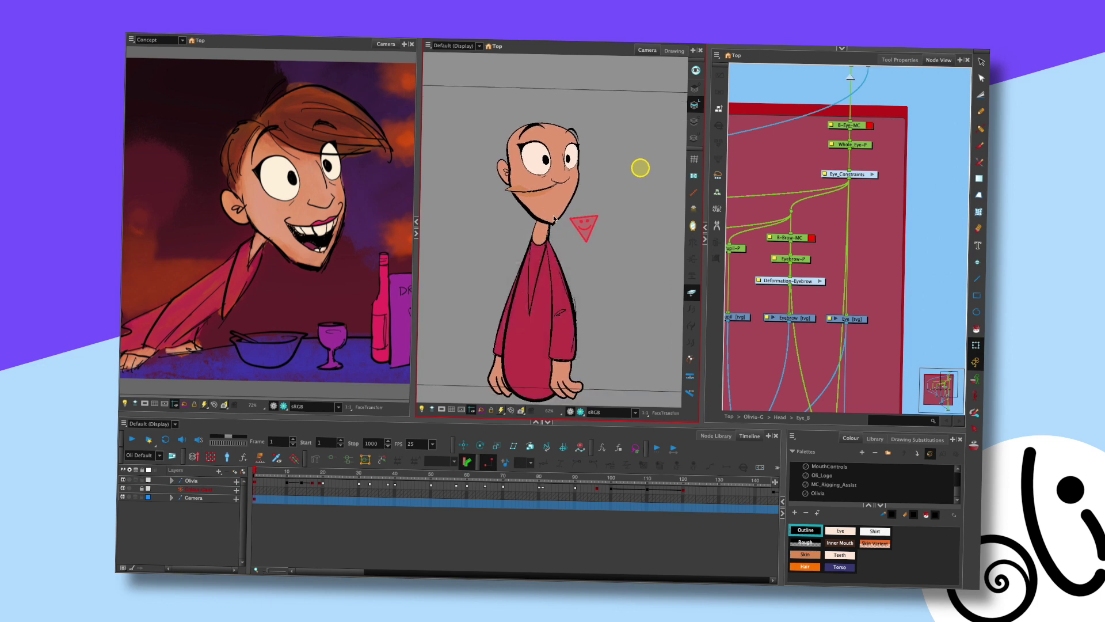
key("shift+t")
left_click_drag(643, 168, 651, 170)
Bend the neck and torso deformation forward by moving the curve's lower handle toward the far arm
key("b")
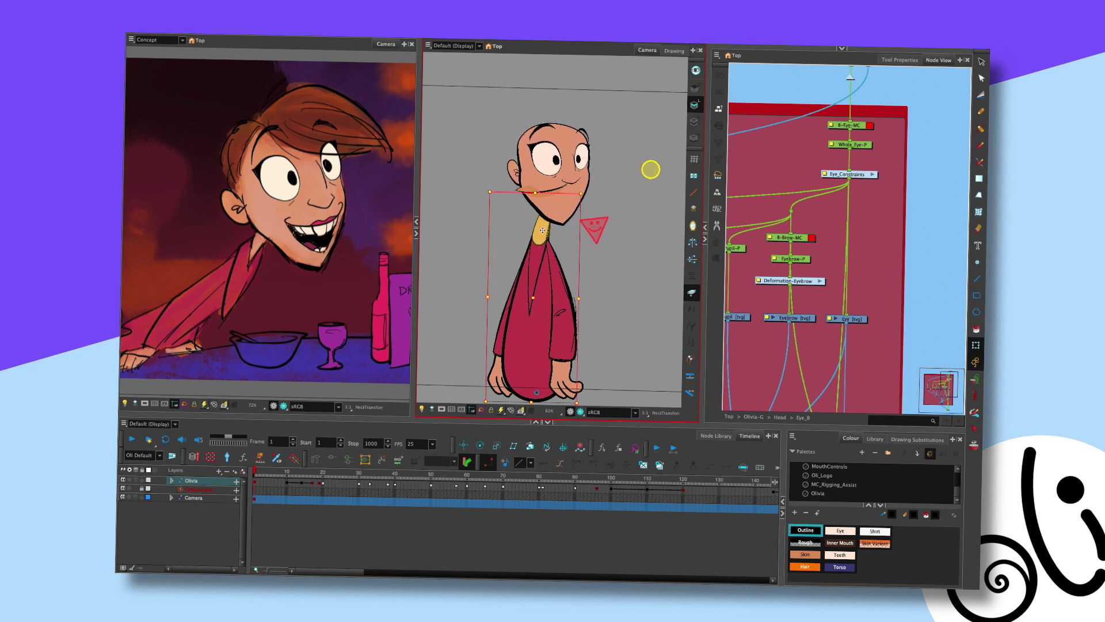
scroll(582, 227, "up", 3)
scroll(639, 180, "down", 3)
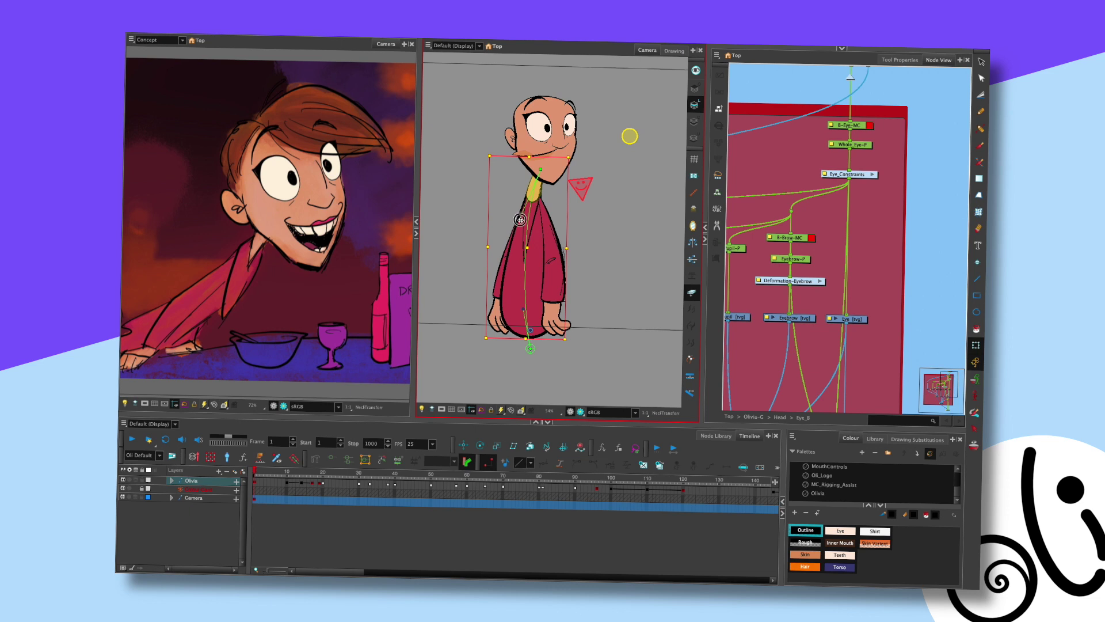
left_click(520, 220)
left_click_drag(524, 309, 546, 302)
Undo the latest controller adjustments and nudge the head slightly further forward with the yellow round controller
mouse_move(583, 192)
left_mouse_down()
mouse_move(592, 188)
mouse_move(567, 184)
mouse_move(574, 194)
left_mouse_up()
key("ctrl+z")
key("ctrl+z")
left_click_drag(628, 140, 632, 139)
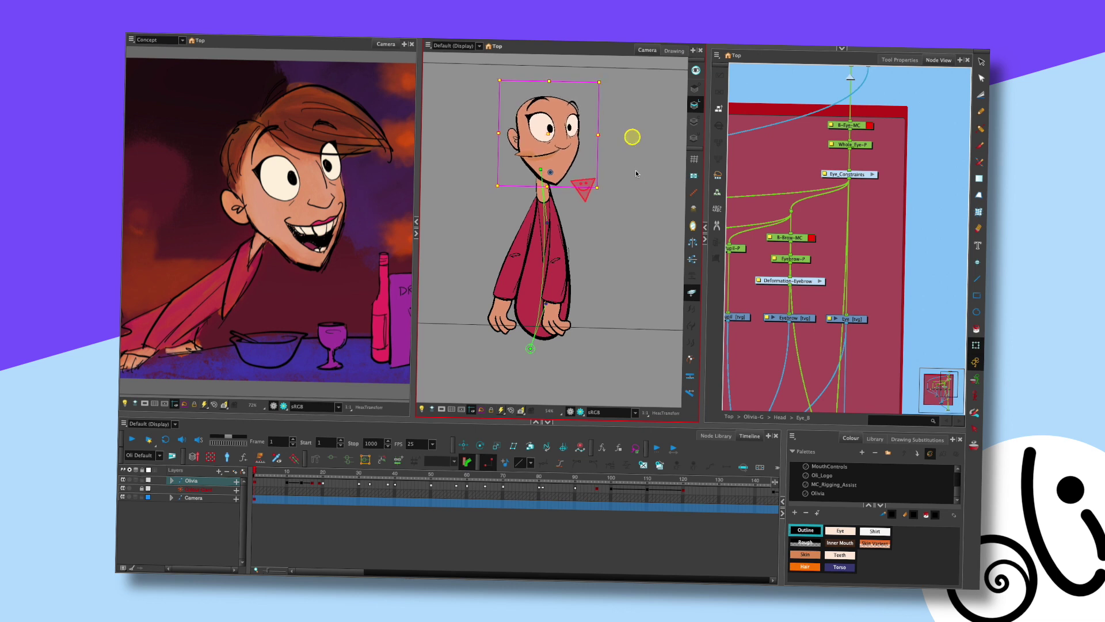
Shift the middle handle of the neck and torso curve slightly forward, in the facing direction
left_click(540, 223)
left_click_drag(539, 222, 550, 222)
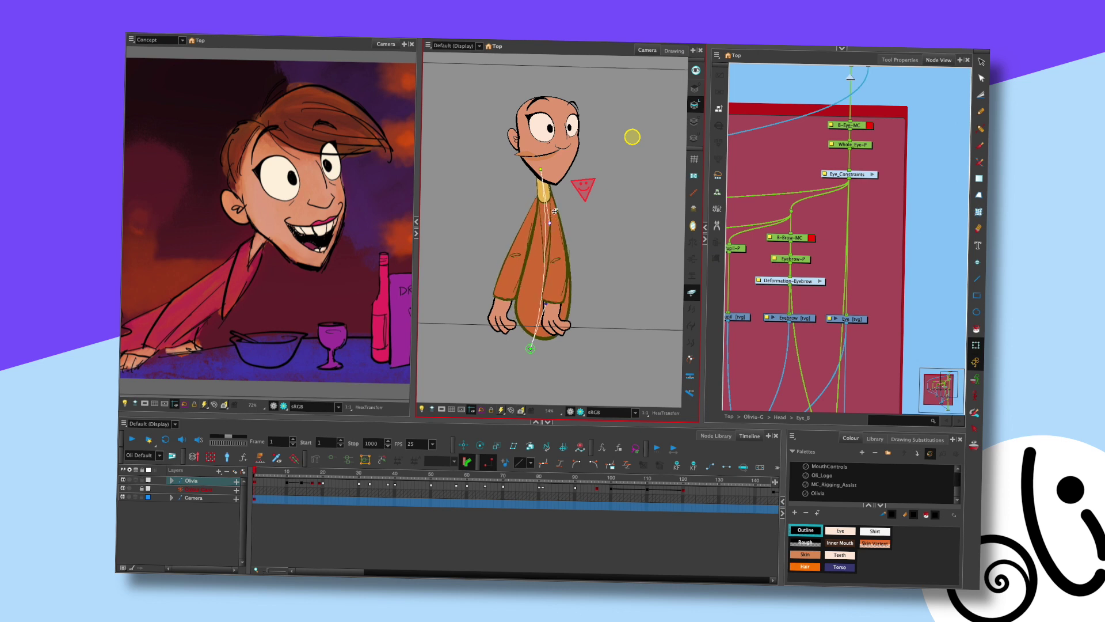
Open the neck's drawing for editing and adjust the line art along its front edge
scroll(561, 191, "up", 3)
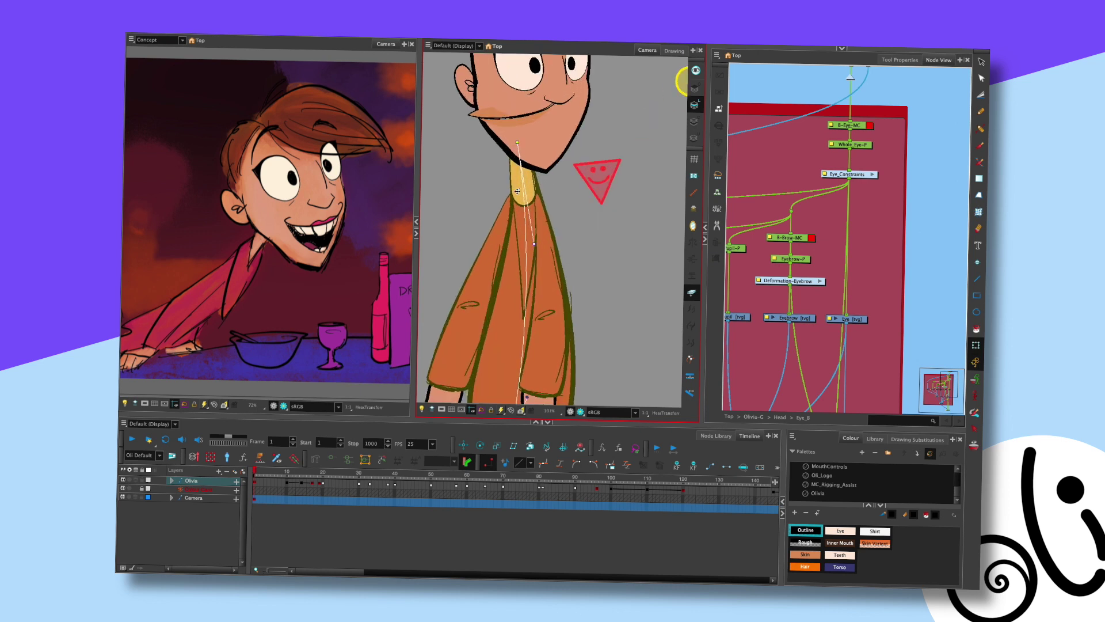
left_click(520, 191)
left_click(539, 185)
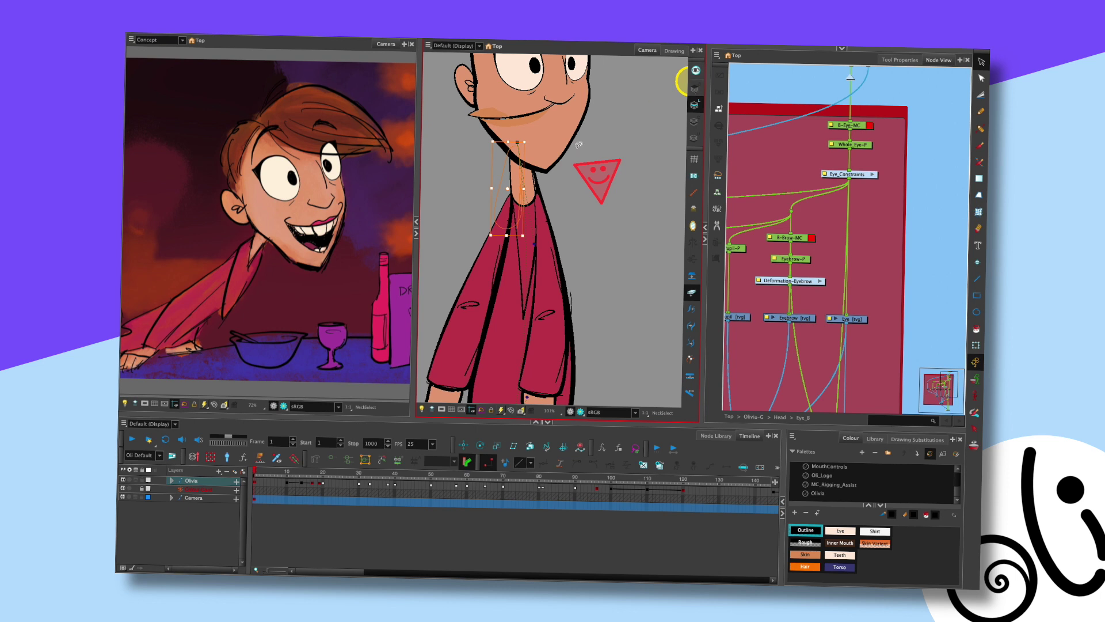
left_click(674, 51)
scroll(569, 217, "down", 5)
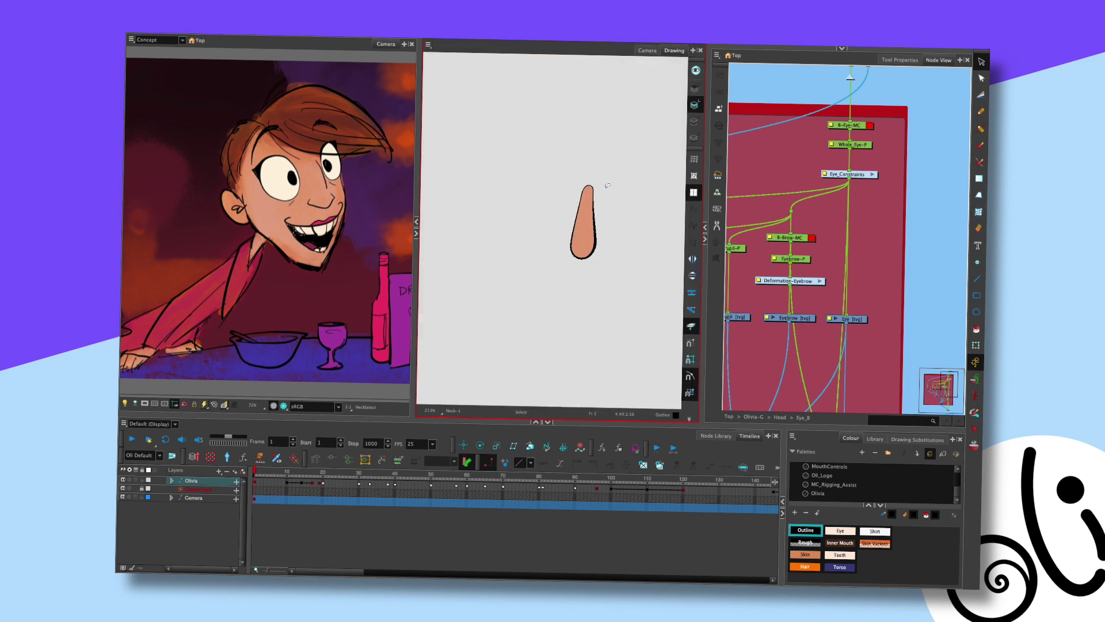
key("l")
left_click(656, 51)
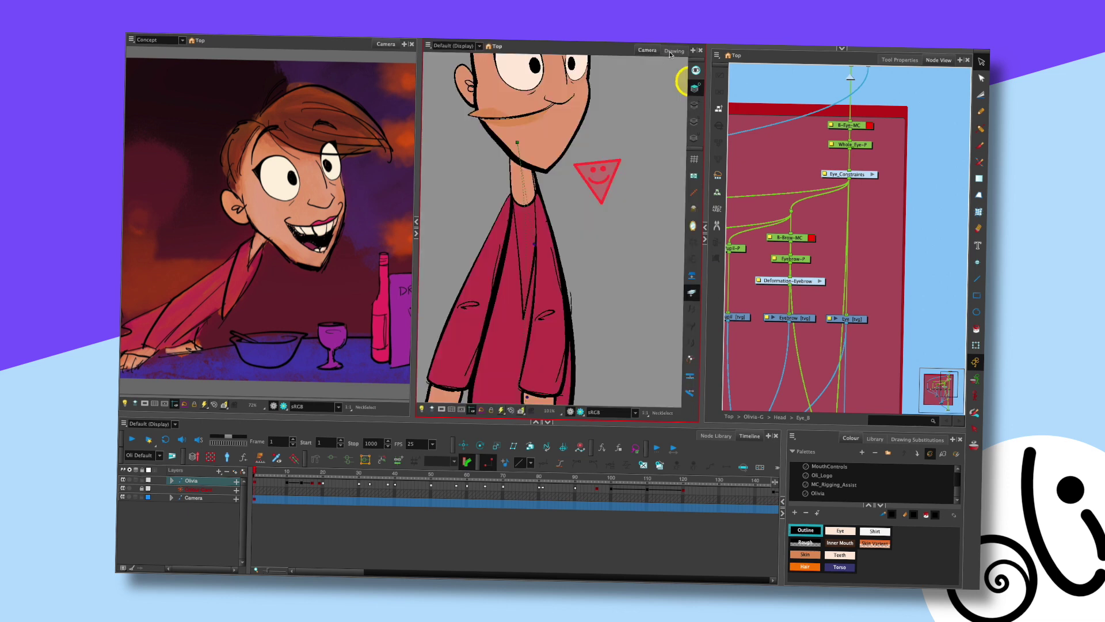
left_click(674, 51)
key("shift+l")
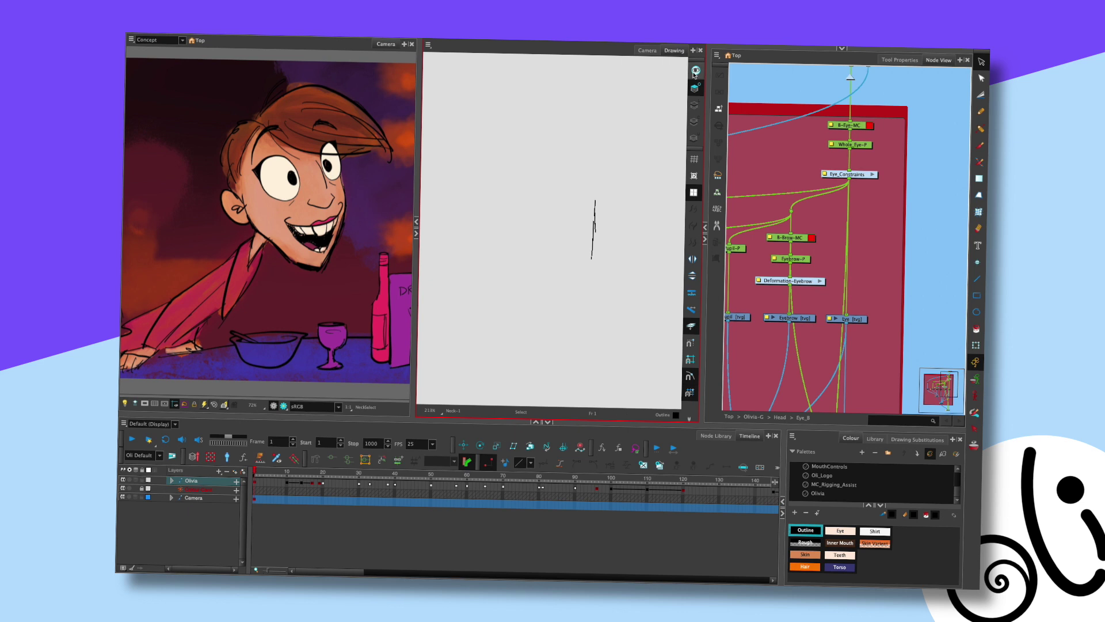
mouse_move(632, 190)
left_mouse_down()
mouse_move(548, 201)
mouse_move(591, 224)
left_mouse_up()
left_click(649, 72)
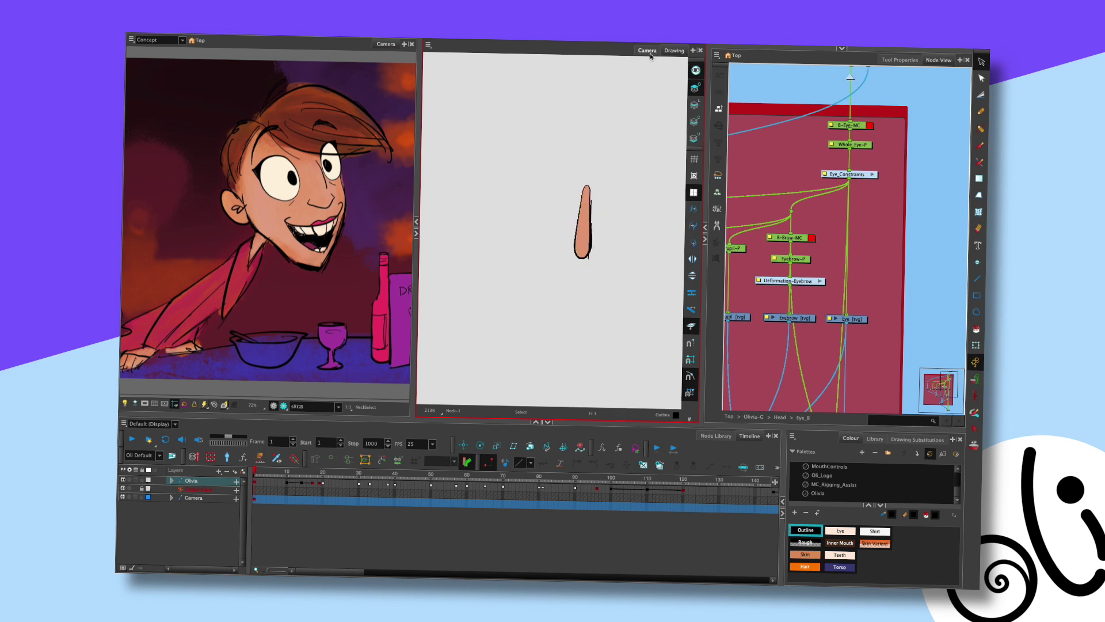
left_click(650, 53)
Try to shift the near arm slightly forward at the shoulder, and undo the change
left_click_drag(646, 123, 640, 156)
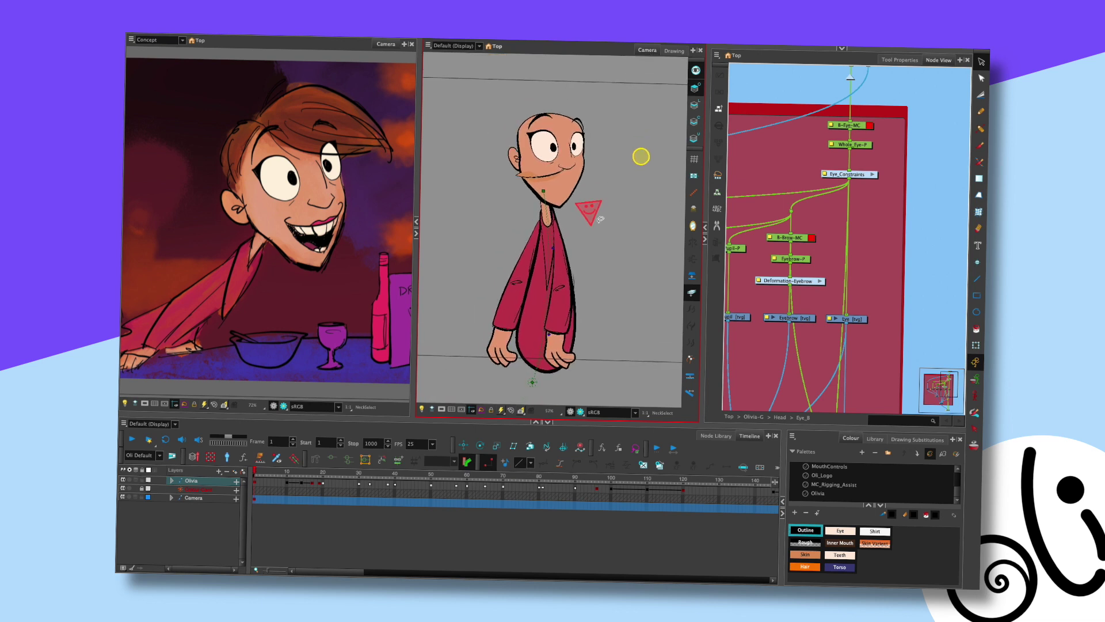
scroll(600, 220, "up", 2)
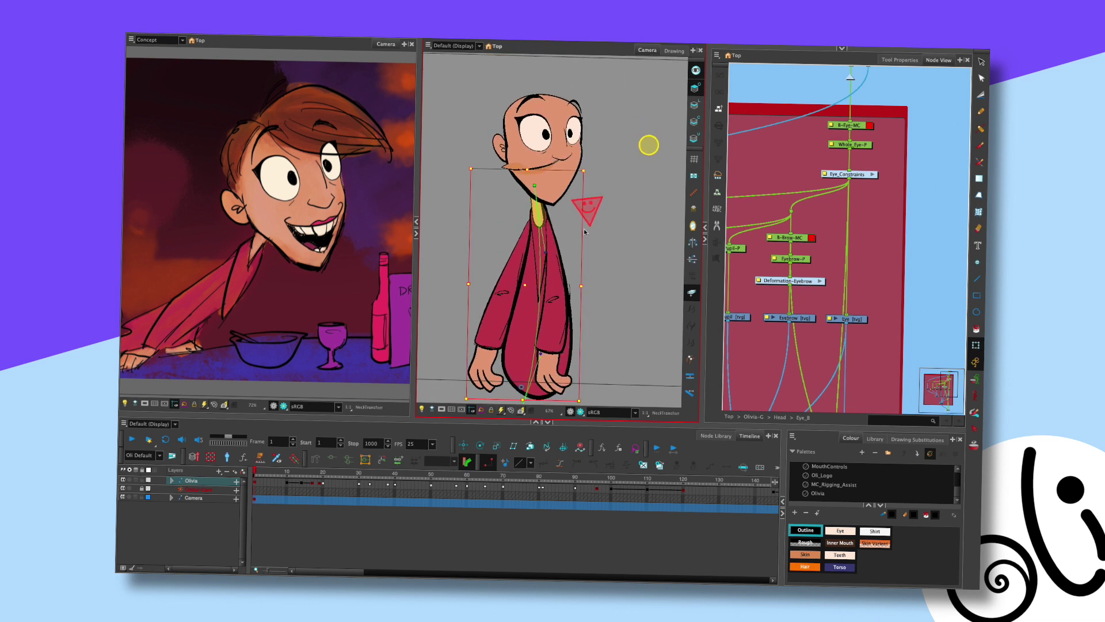
left_click(535, 261)
key("ctrl+z")
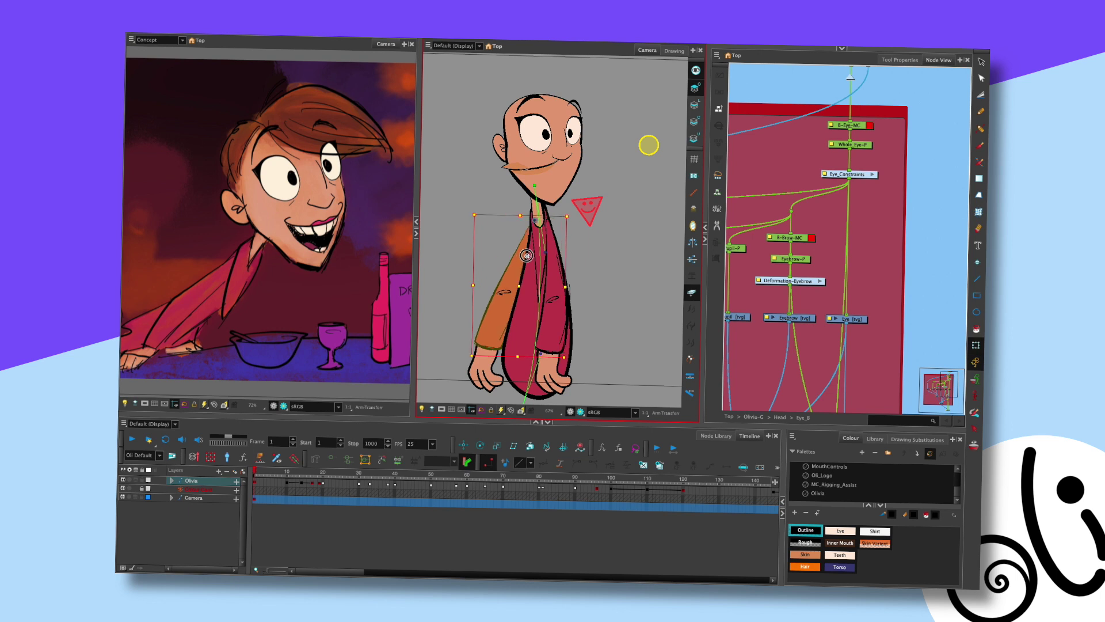
key("ctrl+z")
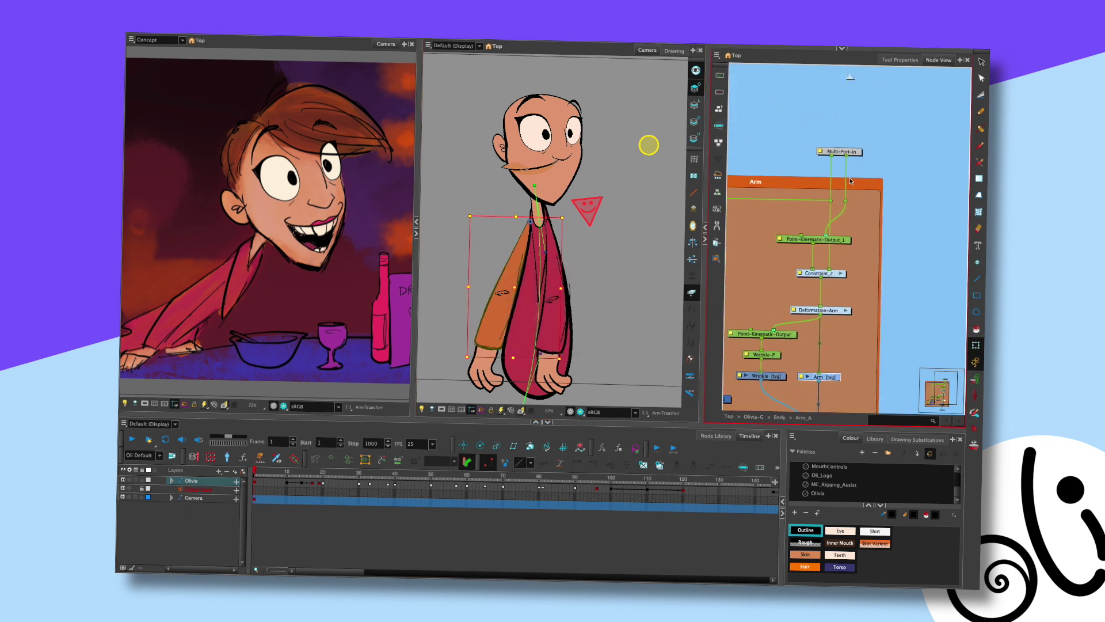
Examine how the body group's master input connects to the torso and the arms, and reopen the Arm_A group
left_click(850, 78)
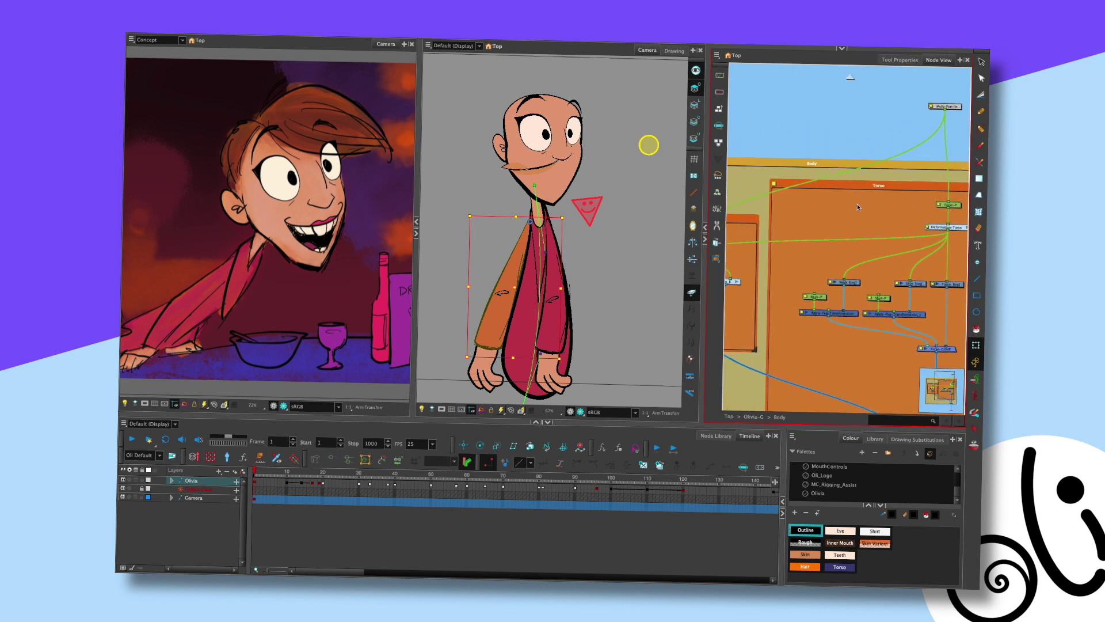
left_click(875, 140)
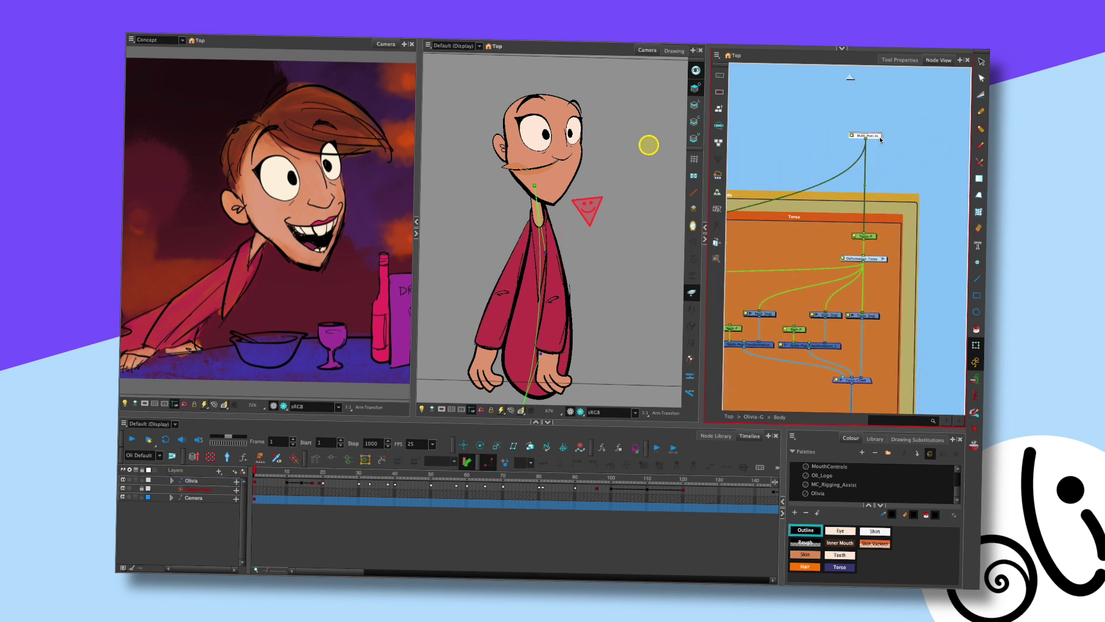
left_click_drag(780, 228, 876, 168)
left_click_drag(765, 212, 815, 195)
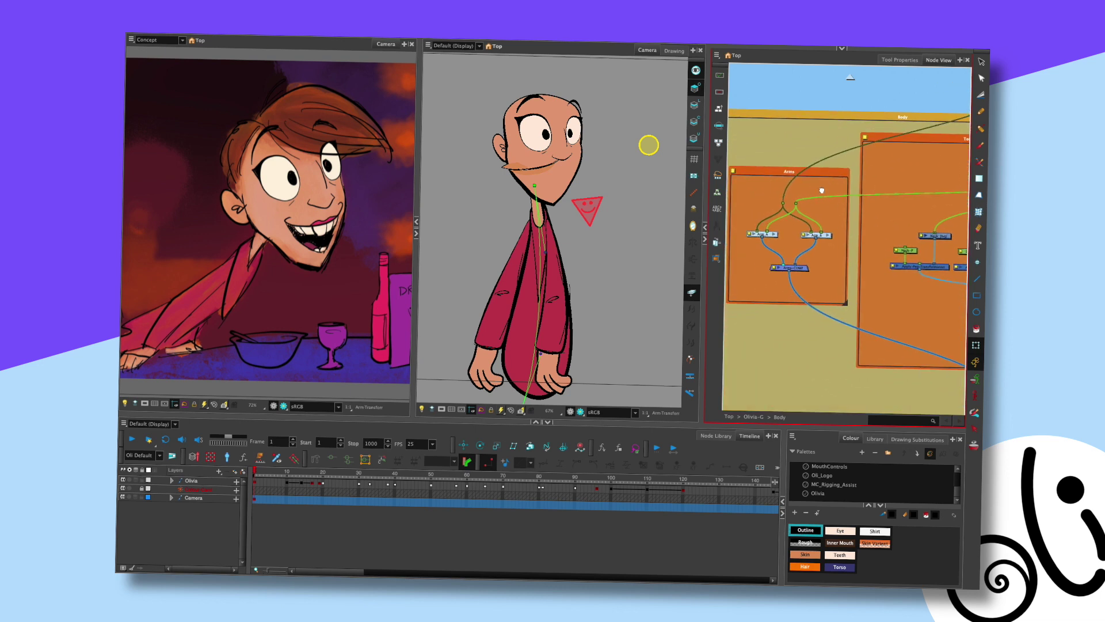
left_click(774, 235)
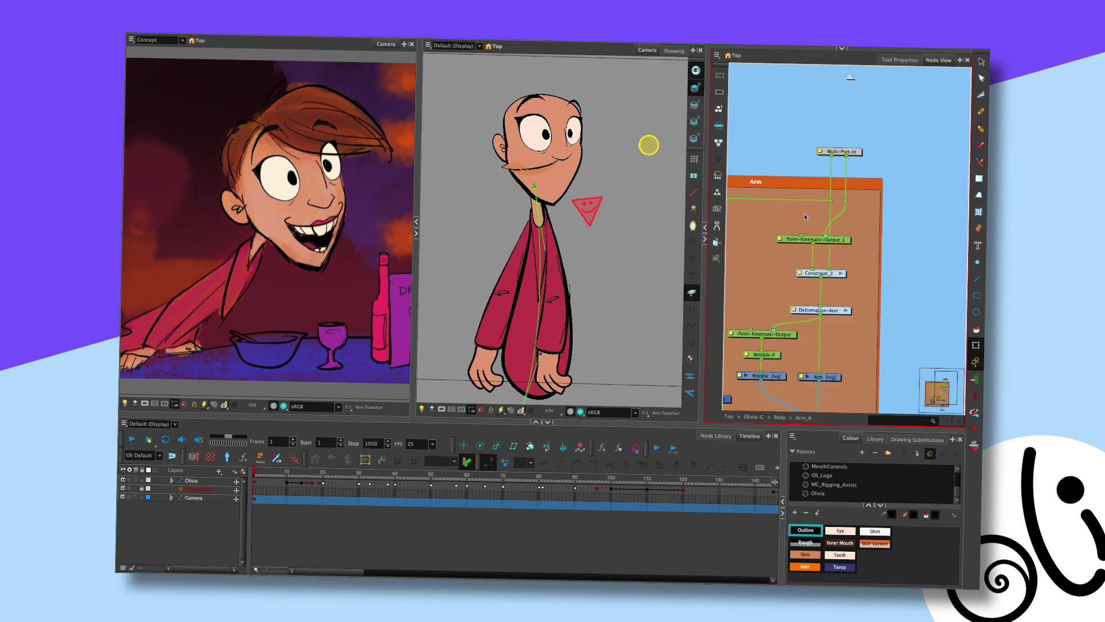
left_click_drag(810, 215, 830, 199)
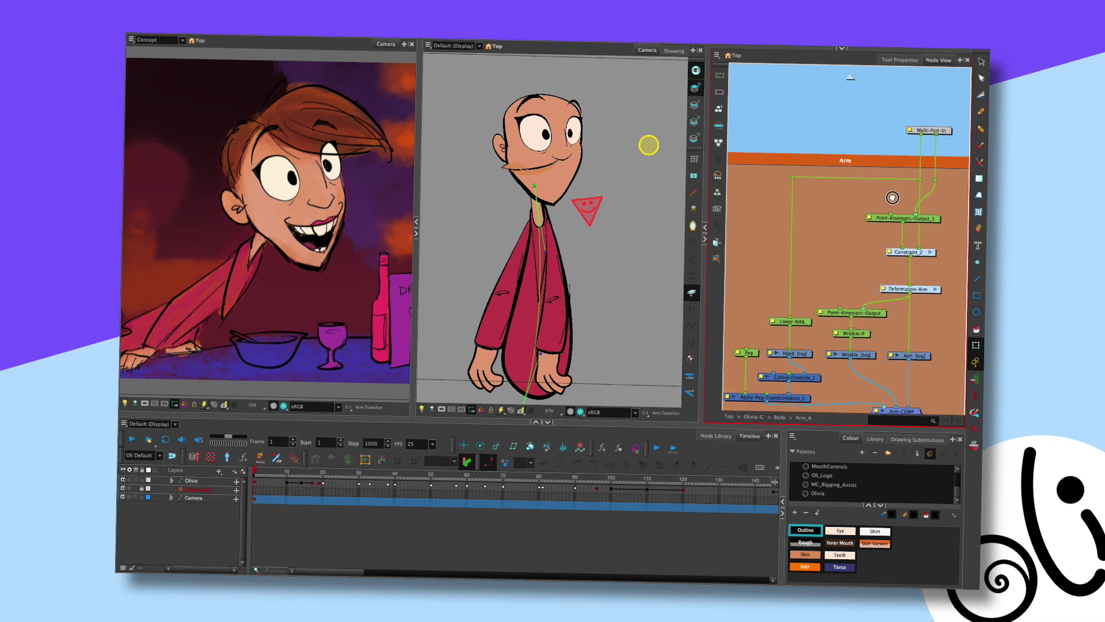
Examine the Point-Kinematic-Output_1 node and the contents of the Deformation-Arm and Constraint_2 groups inside Arm_A
left_click(858, 224)
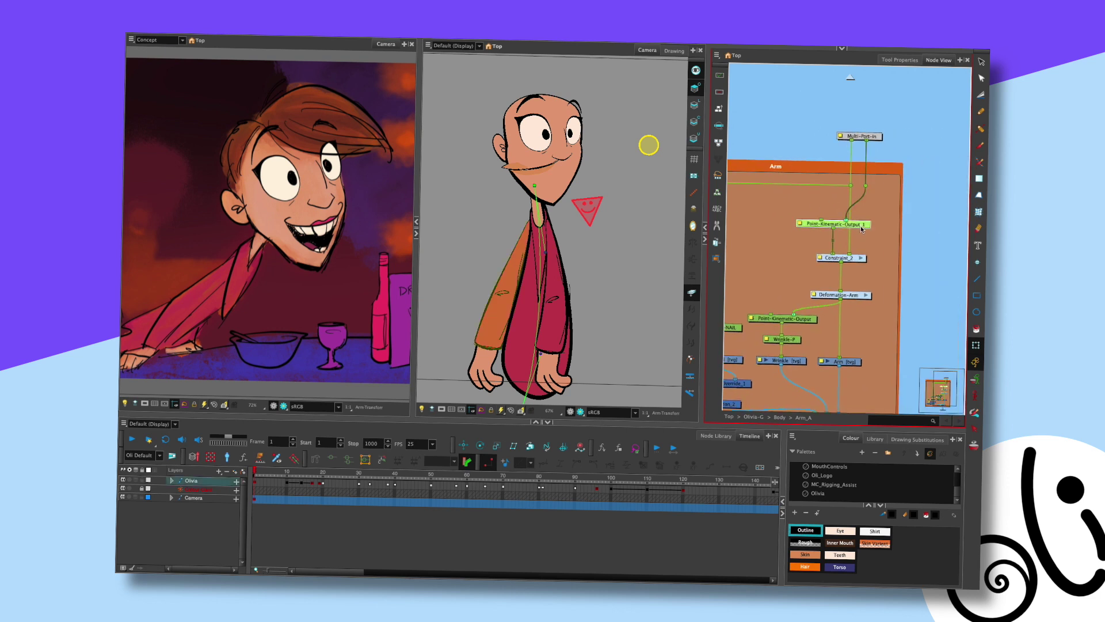
left_click(861, 258)
left_click(850, 79)
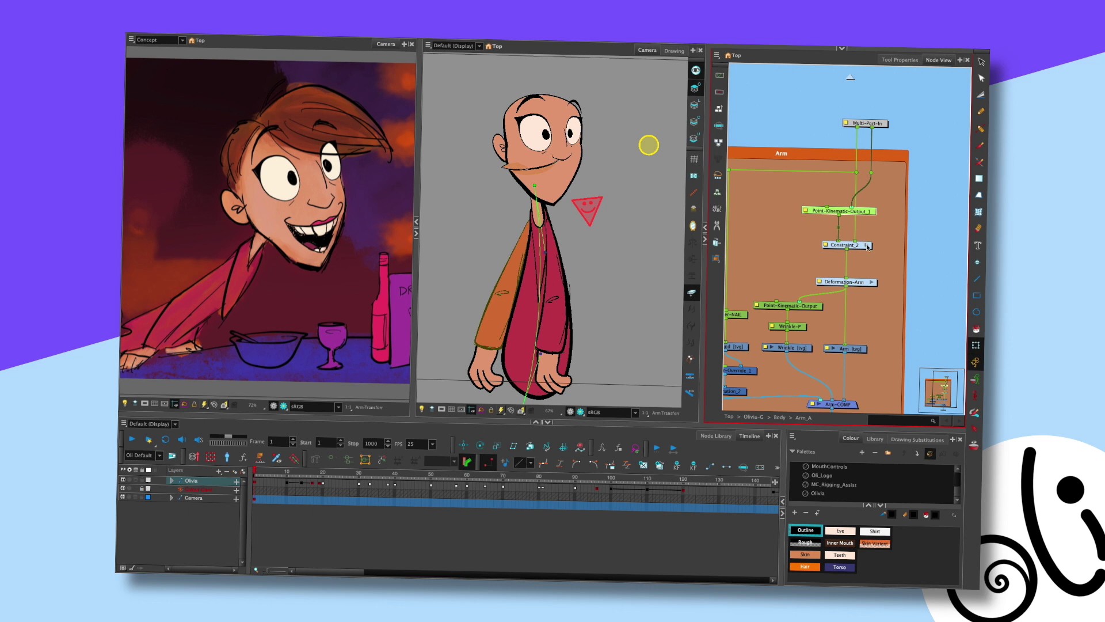
left_click(872, 281)
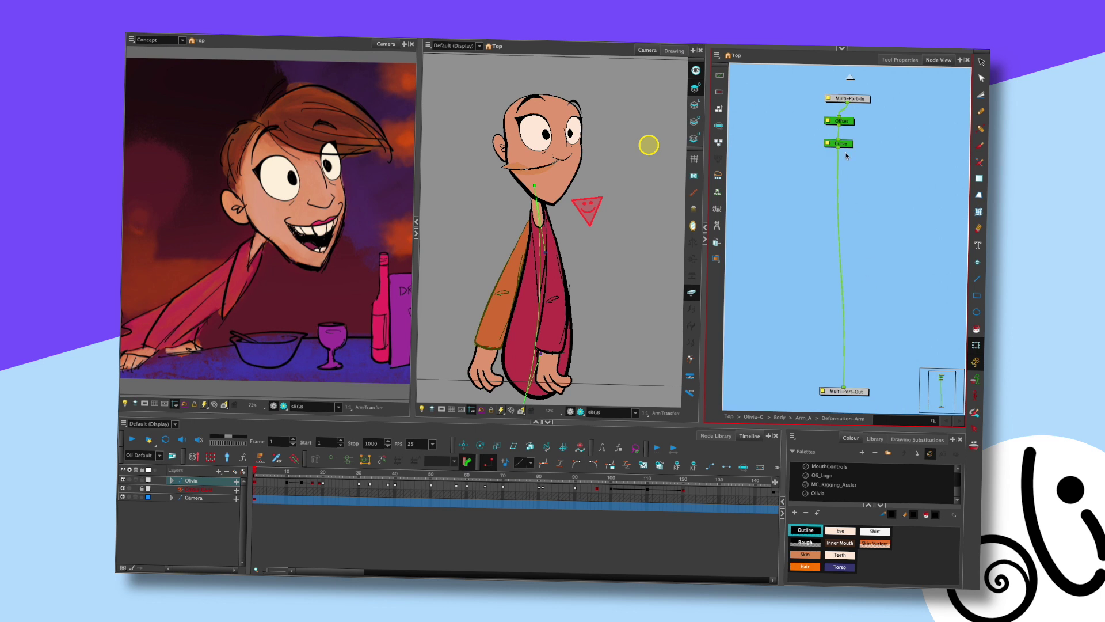
left_click(850, 79)
left_click(868, 209)
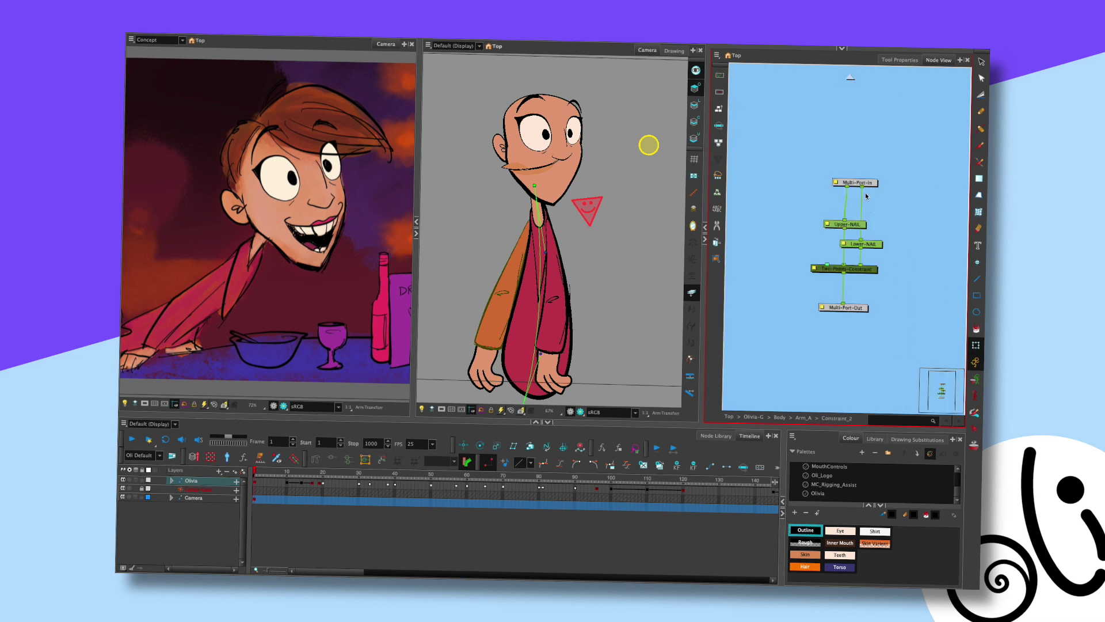
left_click(850, 78)
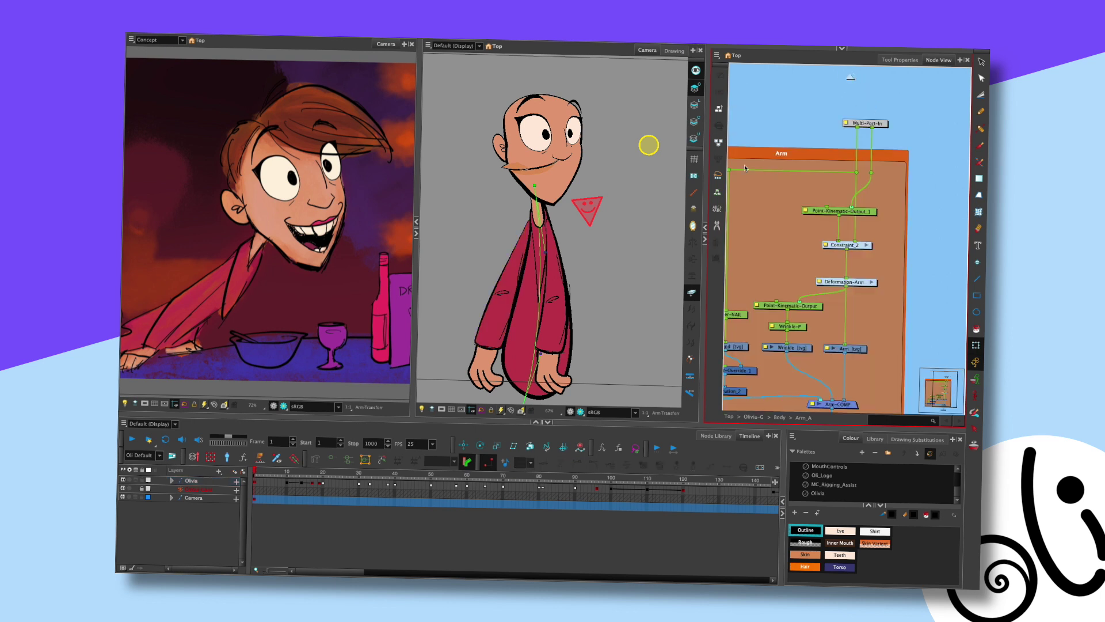
Inspect the layer properties of the Upper-NAIL and Lower-NAIL pegs in the near arm's Constraint_2 group
left_click(495, 288)
left_click(850, 78)
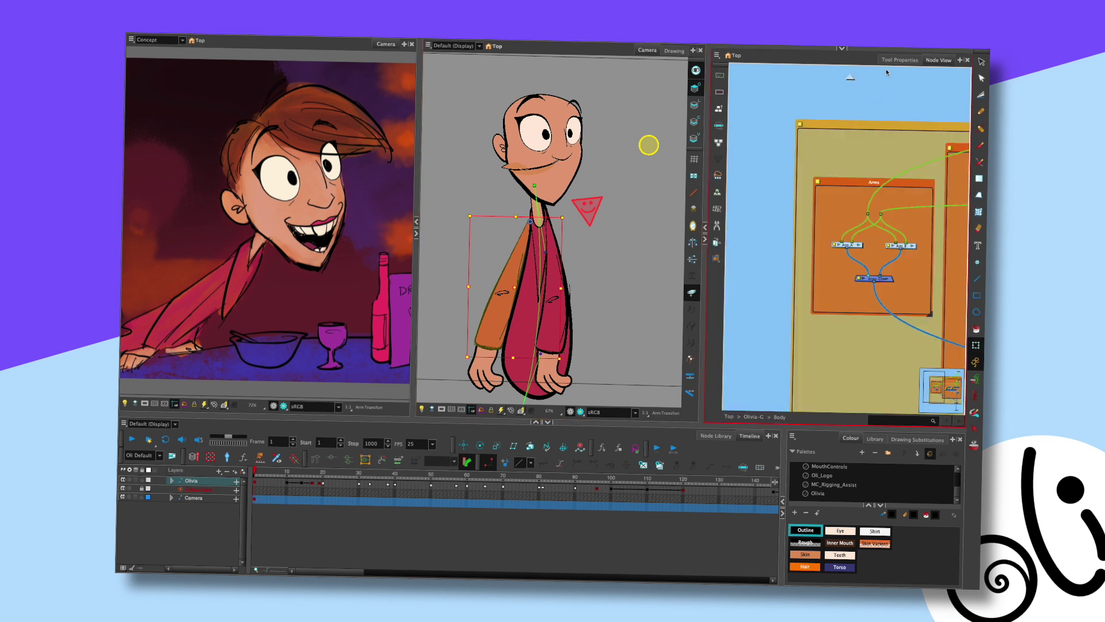
scroll(891, 200, "down", 2)
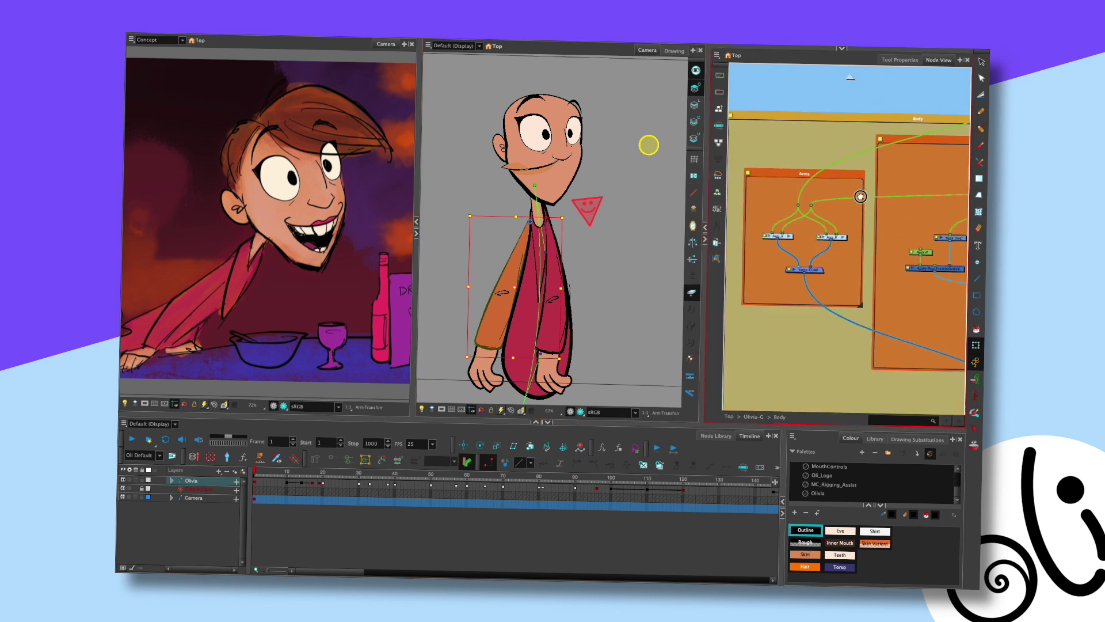
left_click(858, 211)
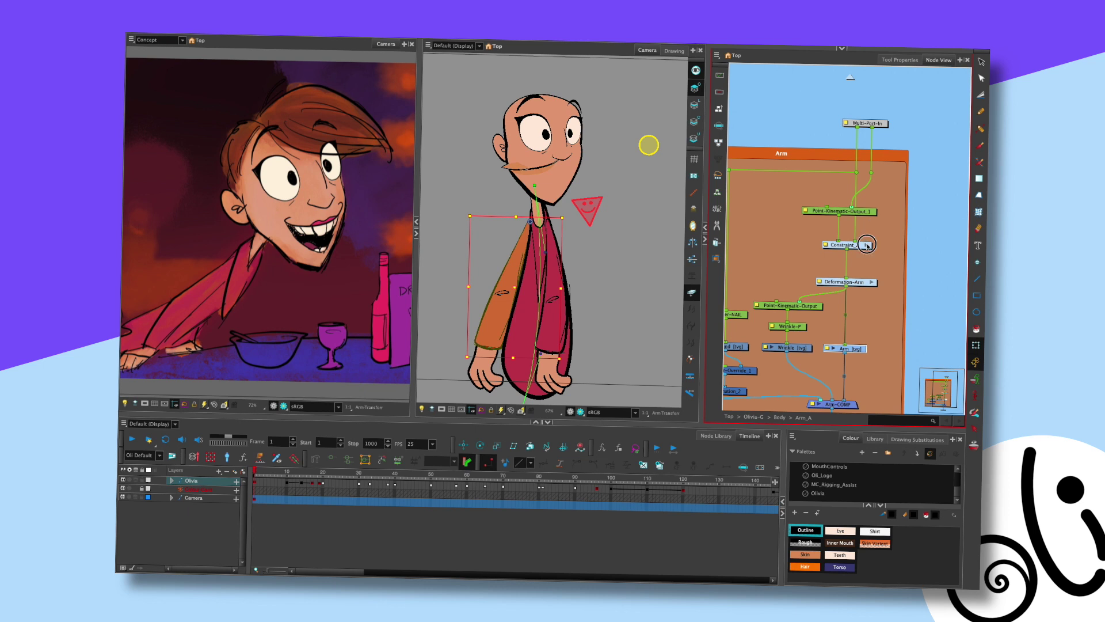
left_click(866, 244)
left_click(827, 225)
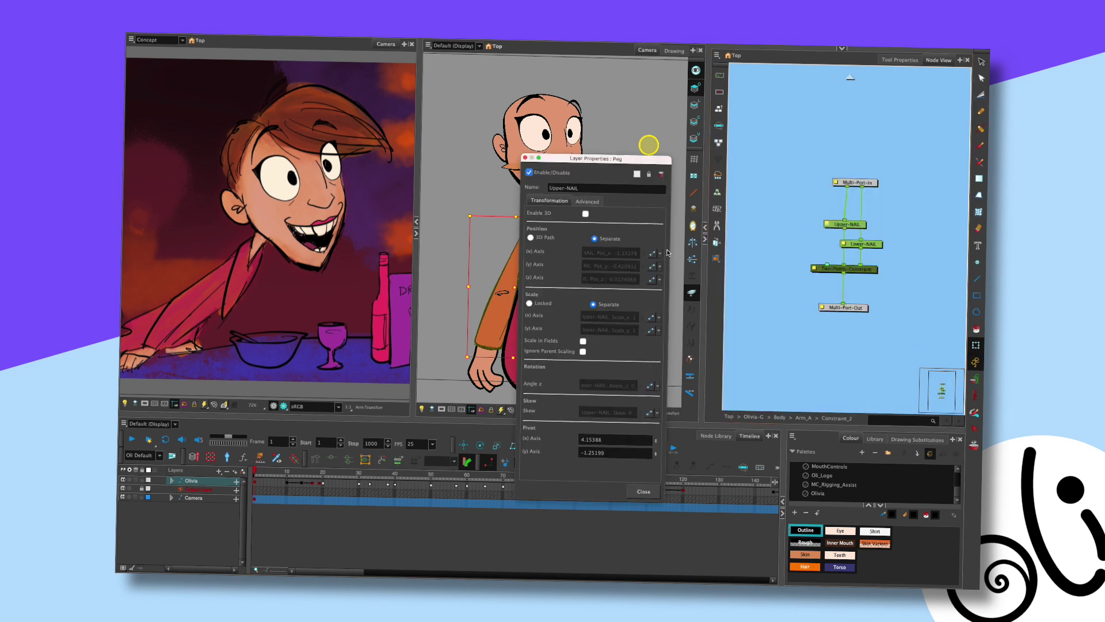
left_click_drag(670, 248, 731, 246)
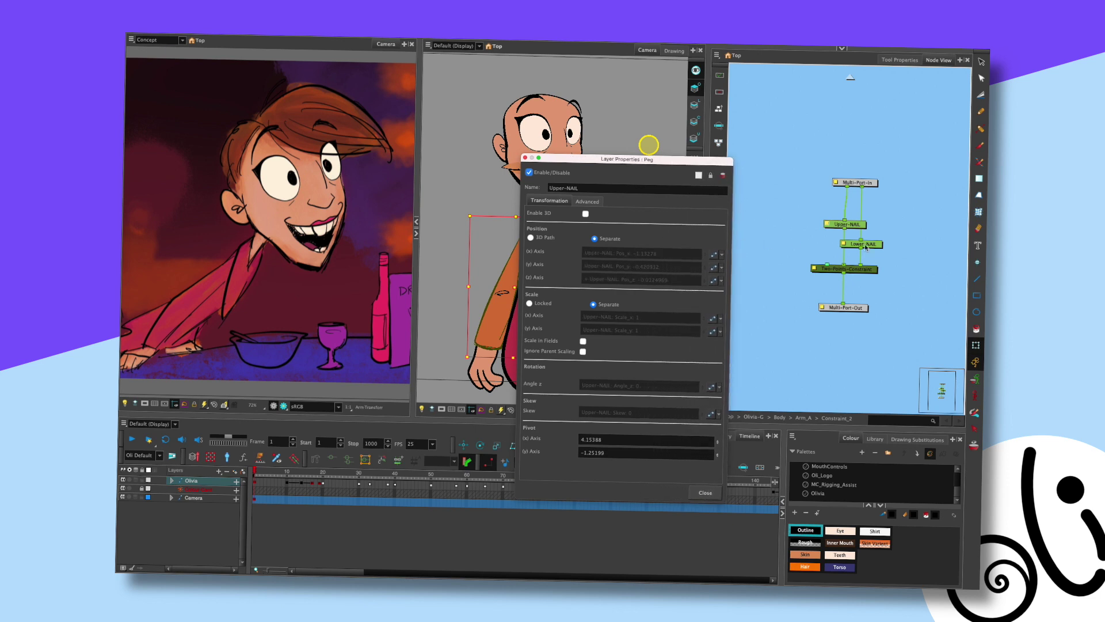
left_click(844, 245)
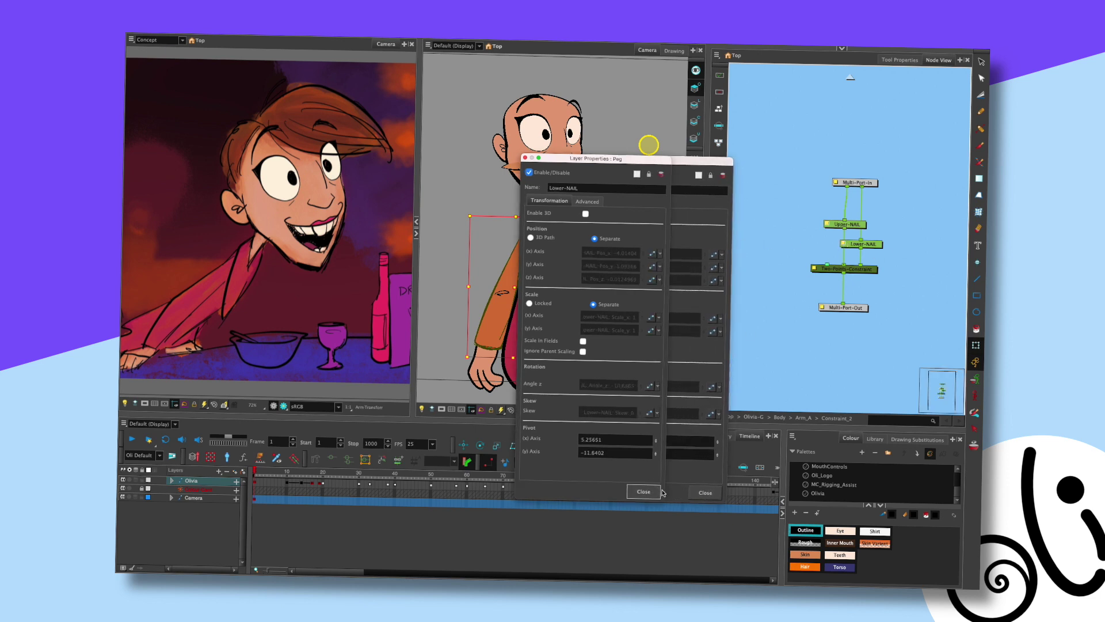
left_click(644, 492)
left_click(705, 493)
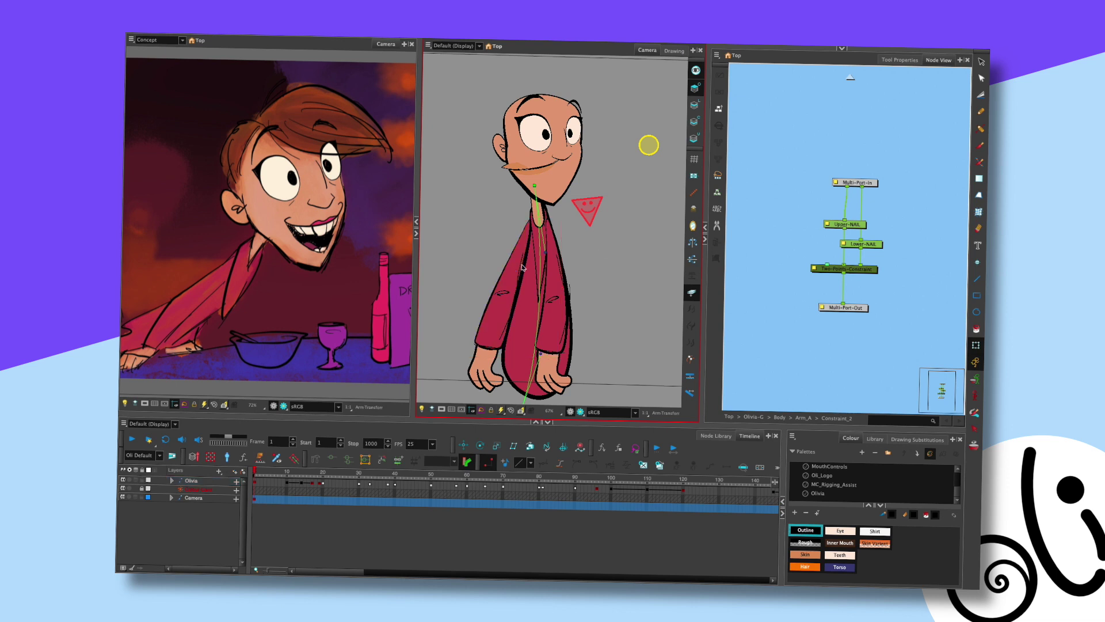
Undo a small shift of the near arm and place the far arm behind the torso
left_click_drag(513, 270, 516, 265)
key("ctrl+z")
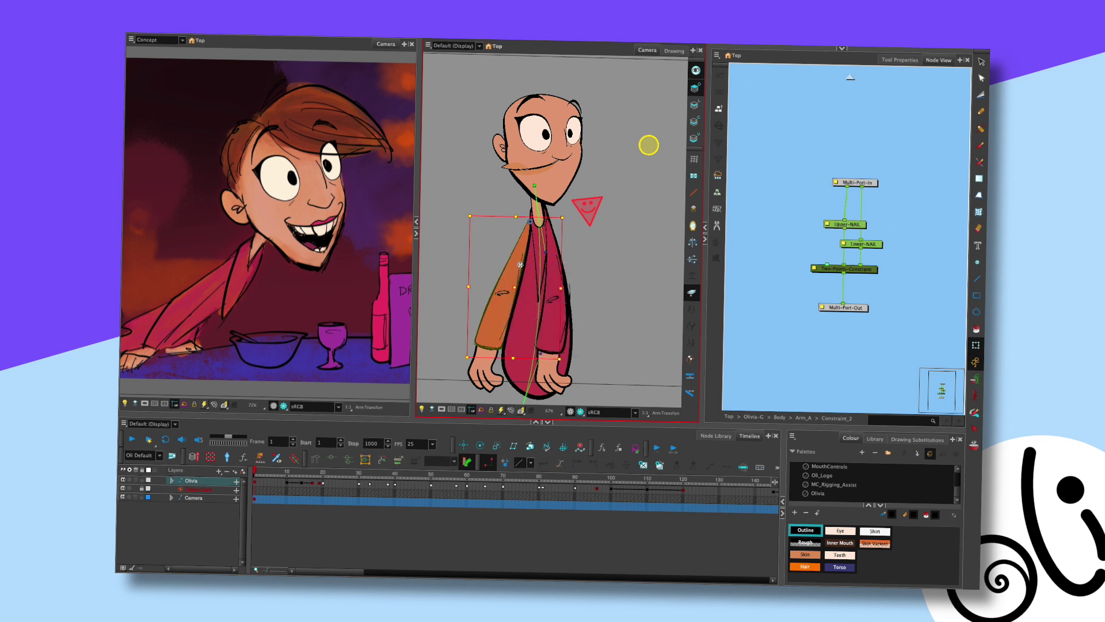
left_click_drag(520, 265, 562, 283)
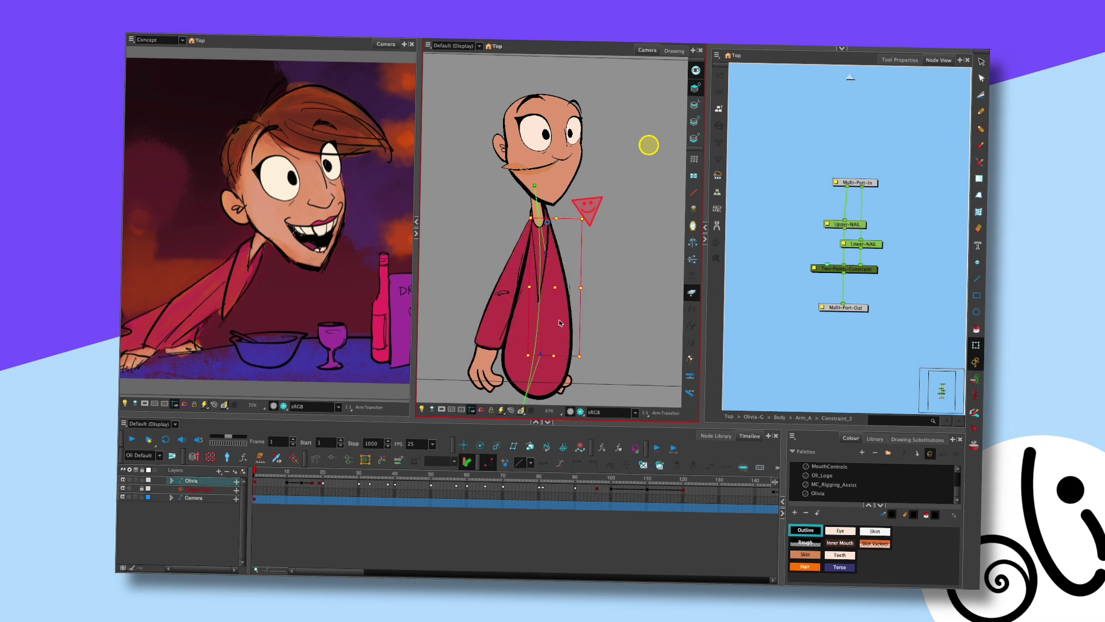
left_click_drag(560, 323, 560, 323)
Move the far hand forward past the torso and reposition the near hand close to the torso's back edge
left_click(571, 382)
left_click_drag(572, 381, 497, 353)
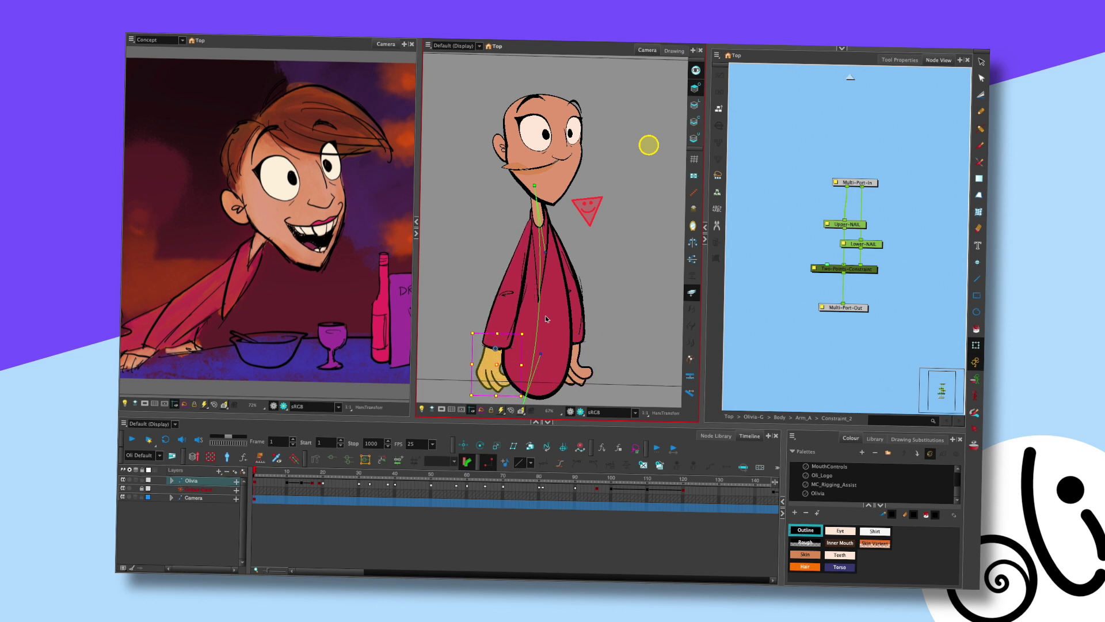
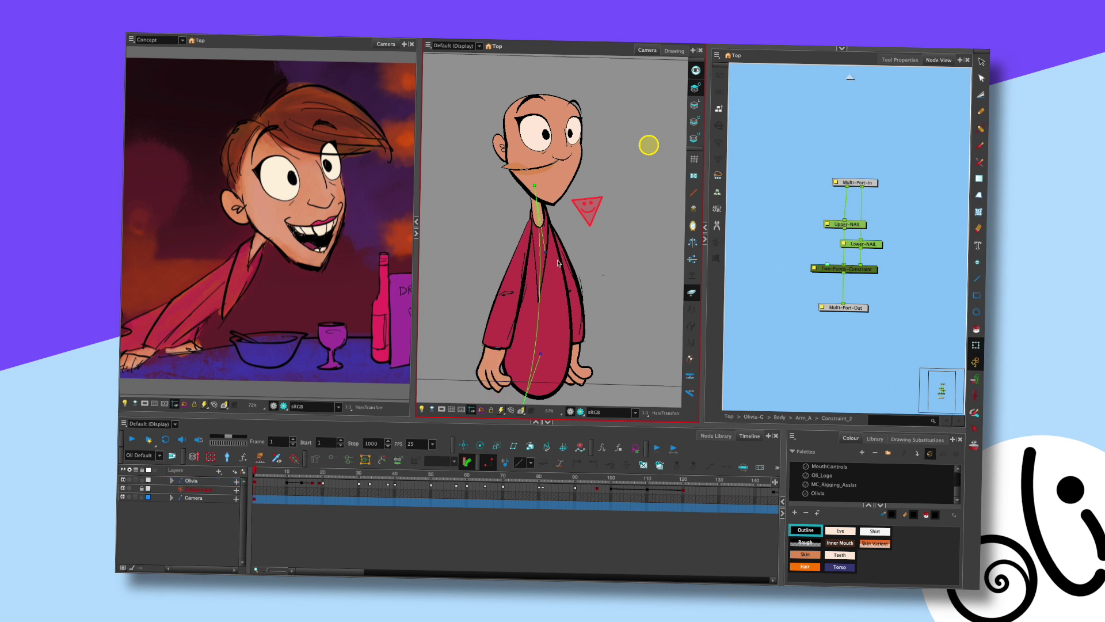
left_click_drag(494, 362, 493, 369)
left_click(558, 212)
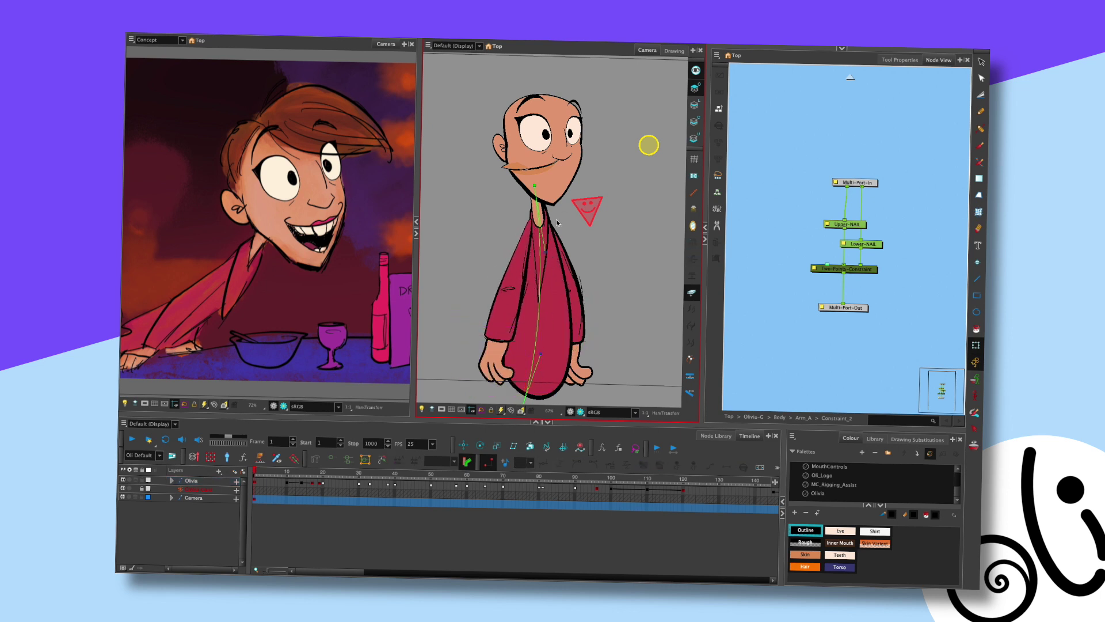
Flip the near hand and the far hand horizontally at the ends of their sleeves
scroll(557, 222, "up", 3)
left_click(537, 214)
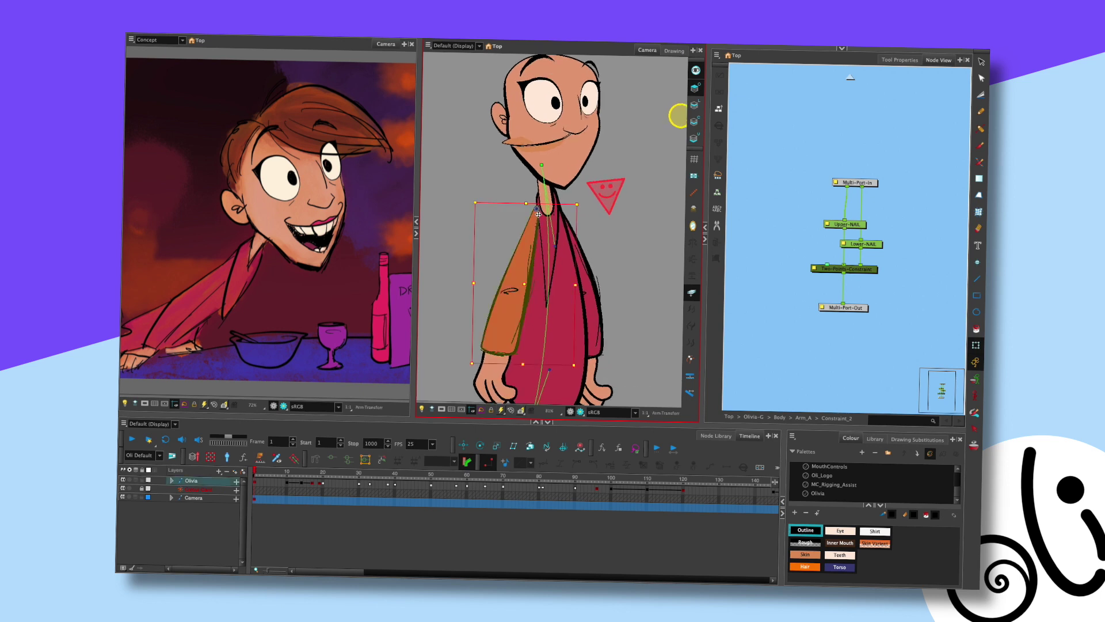
left_click_drag(531, 224, 573, 190)
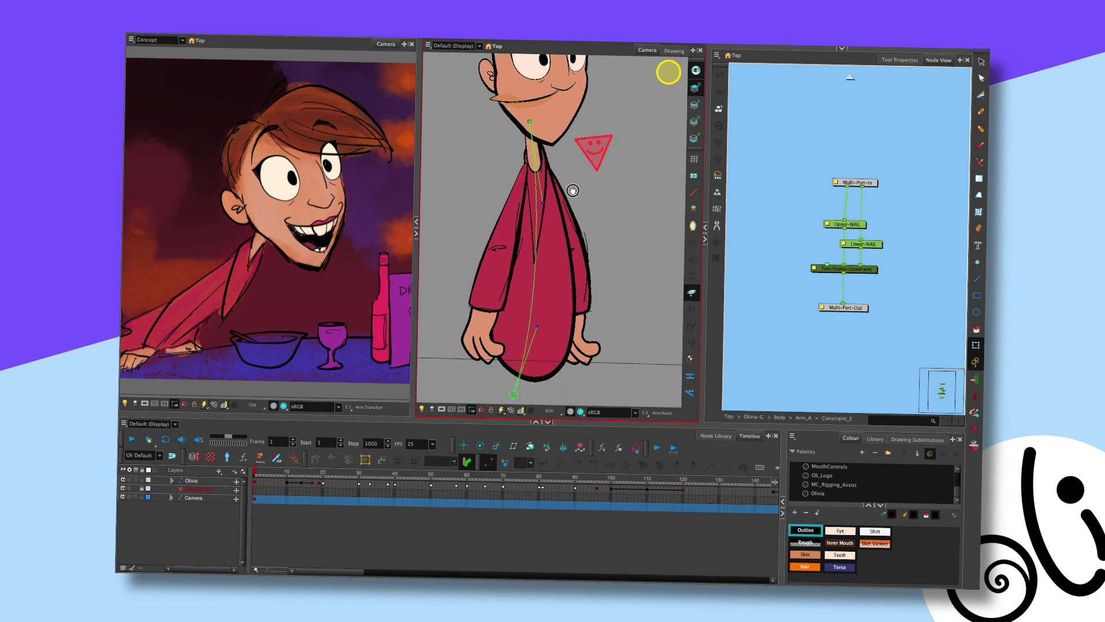
scroll(601, 229, "down", 2)
left_click_drag(601, 229, 641, 252)
scroll(641, 253, "up", 1)
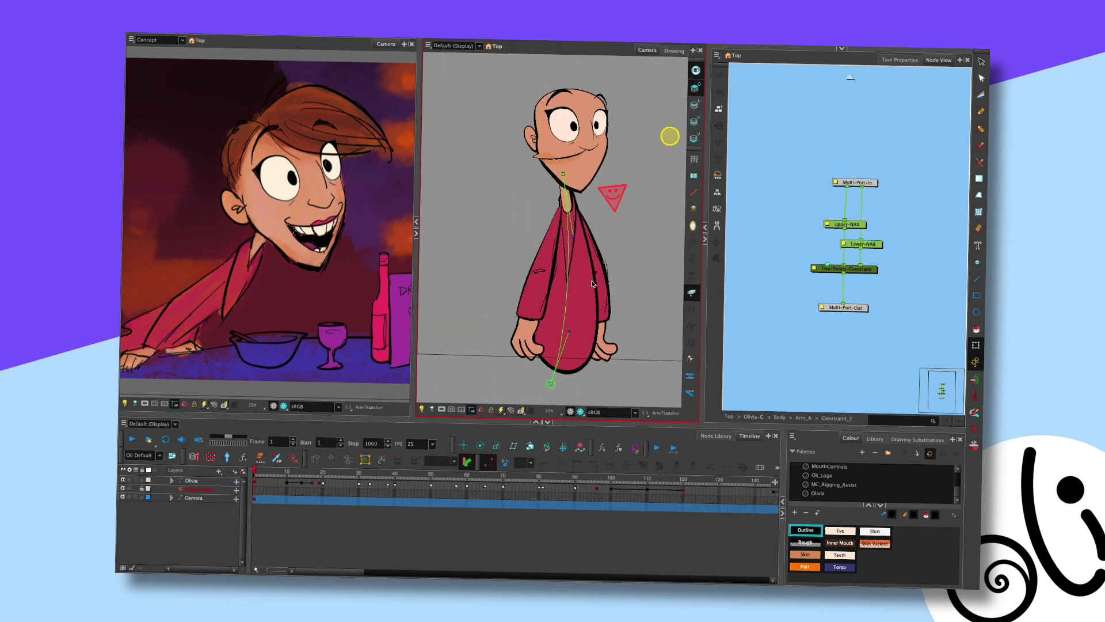
scroll(567, 339, "up", 1)
left_click(518, 346)
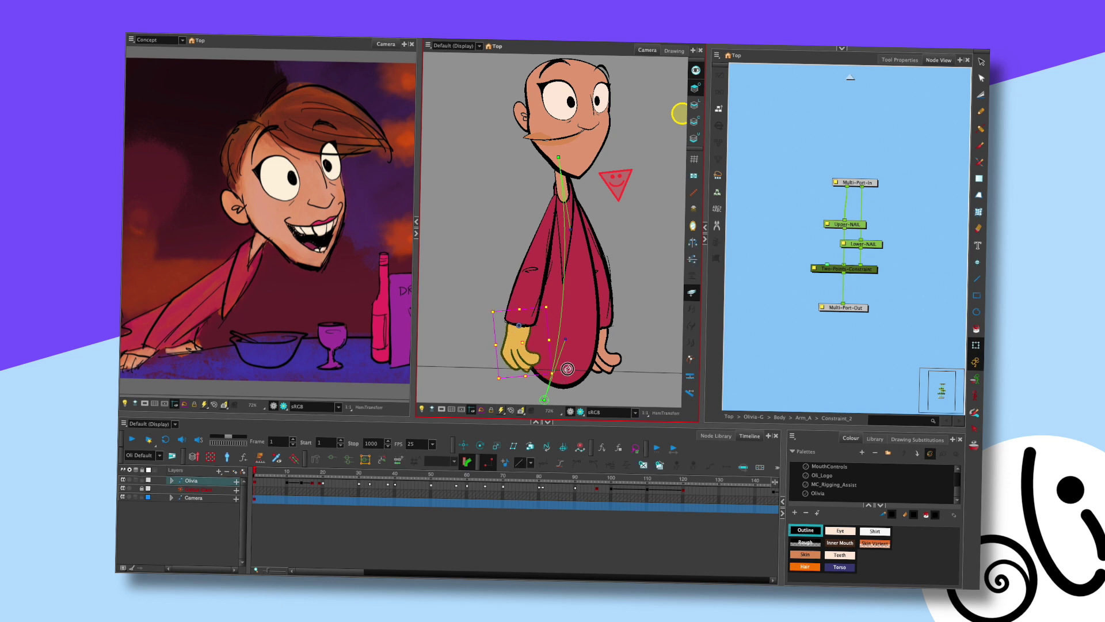
key("/")
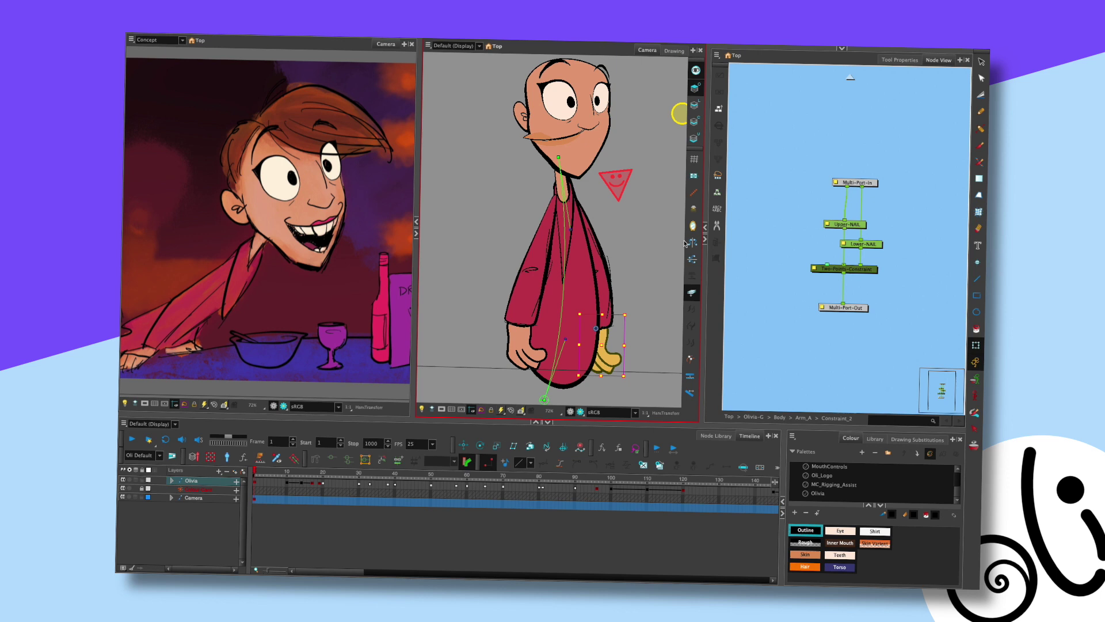
key("Left")
mouse_move(622, 316)
left_mouse_down()
mouse_move(609, 276)
mouse_move(626, 303)
left_mouse_up()
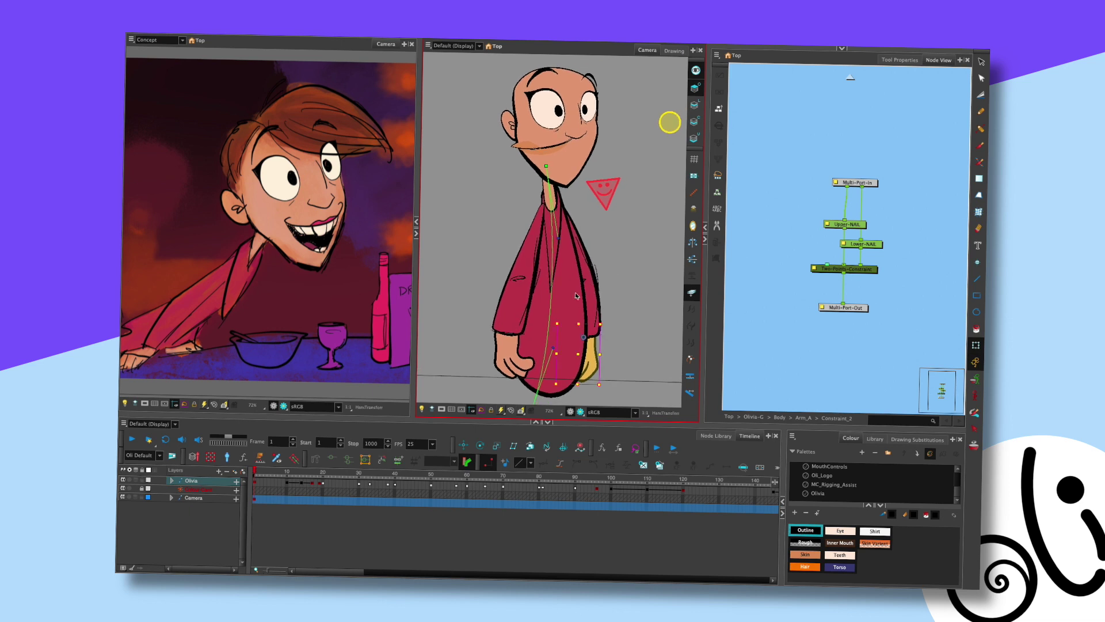
key("b")
left_click(560, 244)
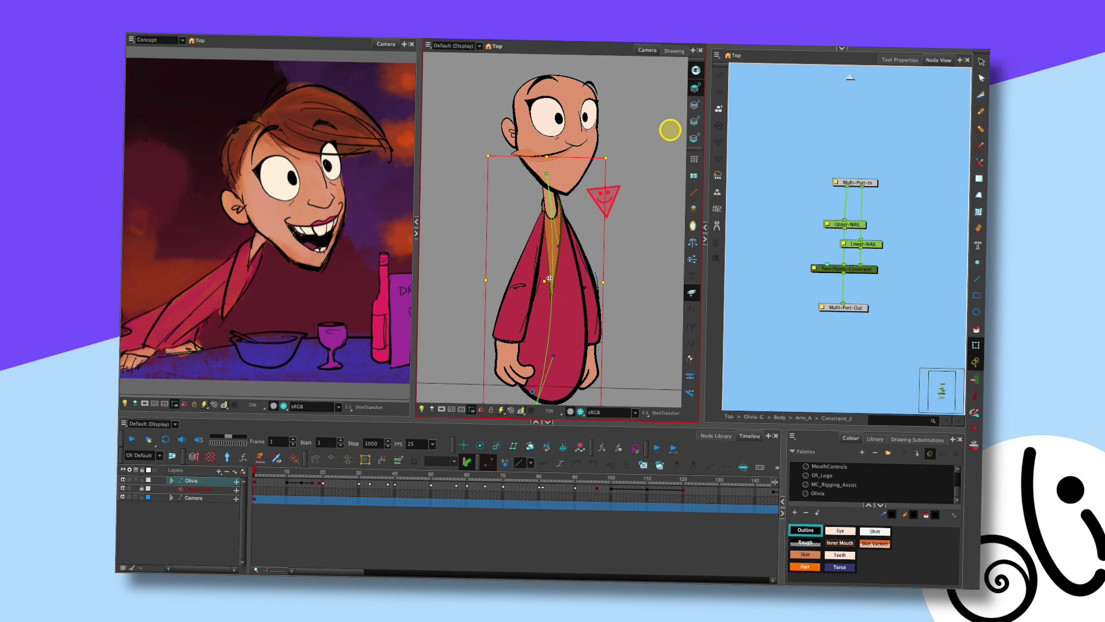
left_click(551, 213)
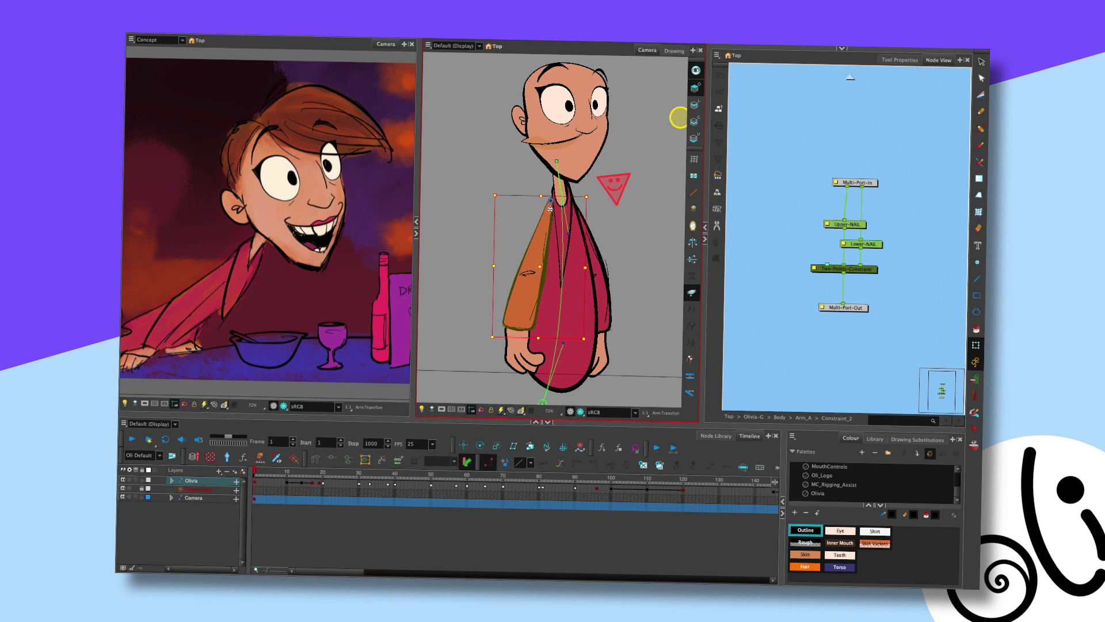
key("Escape")
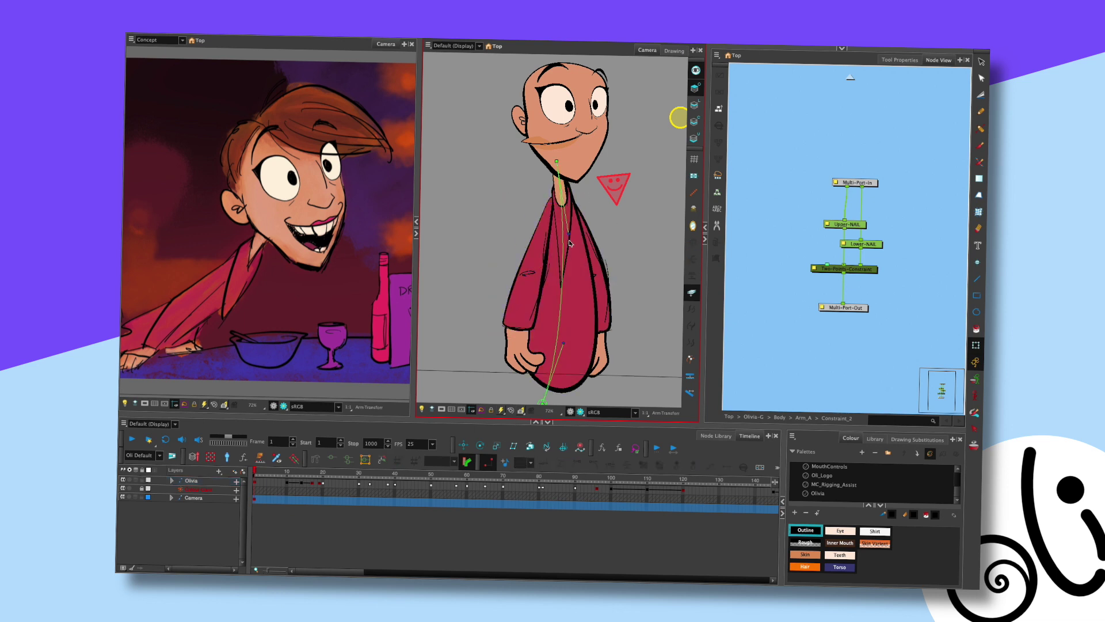
Reshape the contour of the V-shaped chest piece below the neck into a wider, more rounded opening
left_click(569, 243)
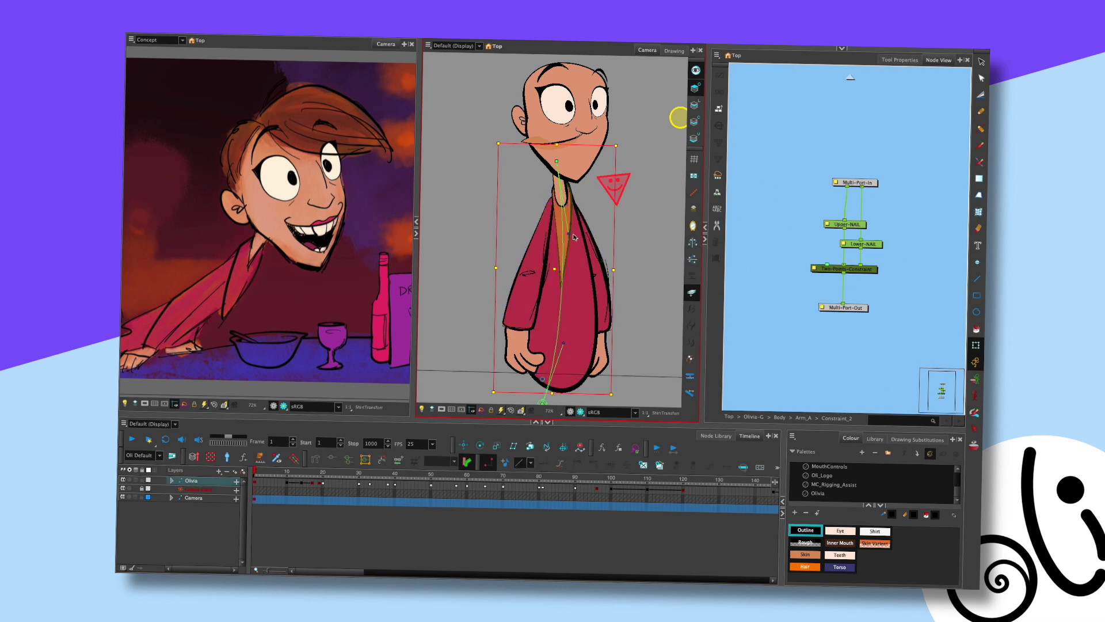
left_click(579, 263)
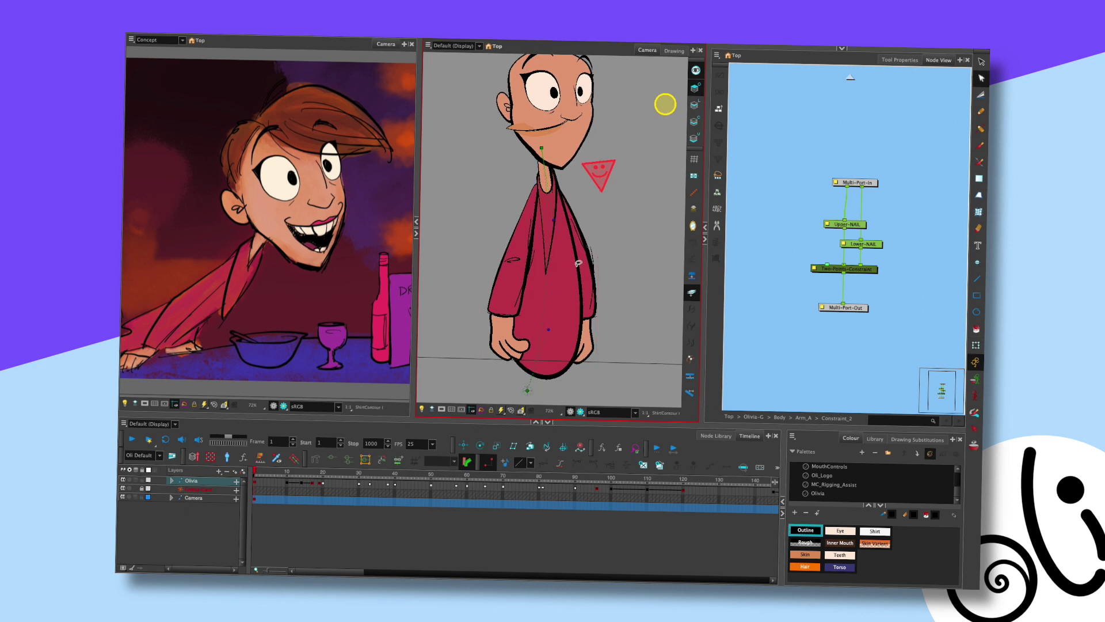
key("l")
left_click(692, 135)
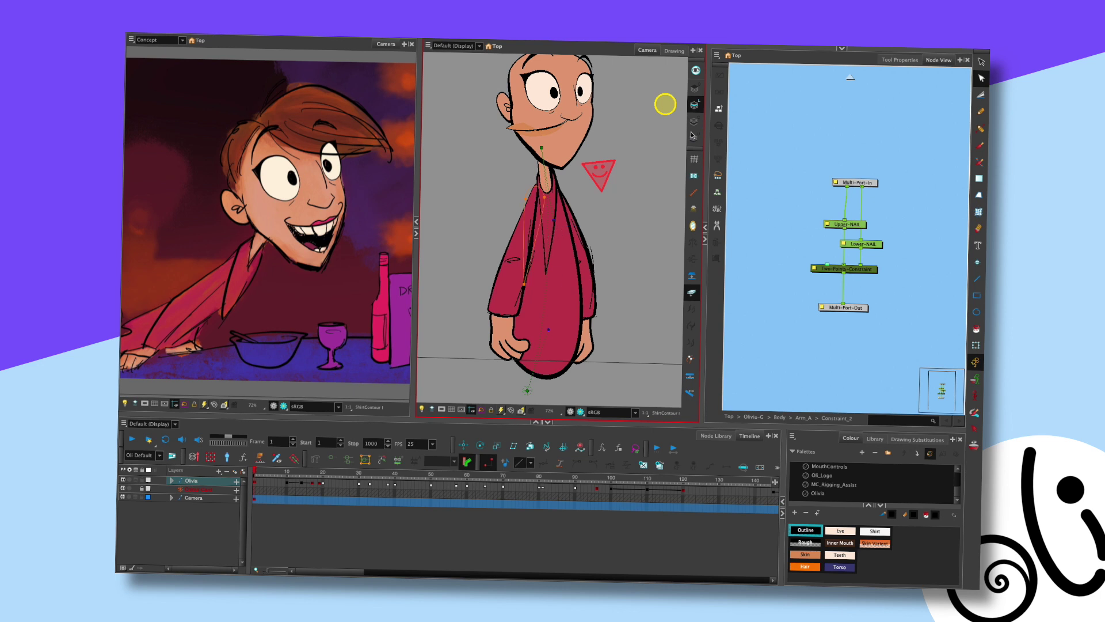
left_click(533, 251)
mouse_move(533, 251)
left_mouse_down()
mouse_move(549, 253)
mouse_move(515, 255)
left_mouse_up()
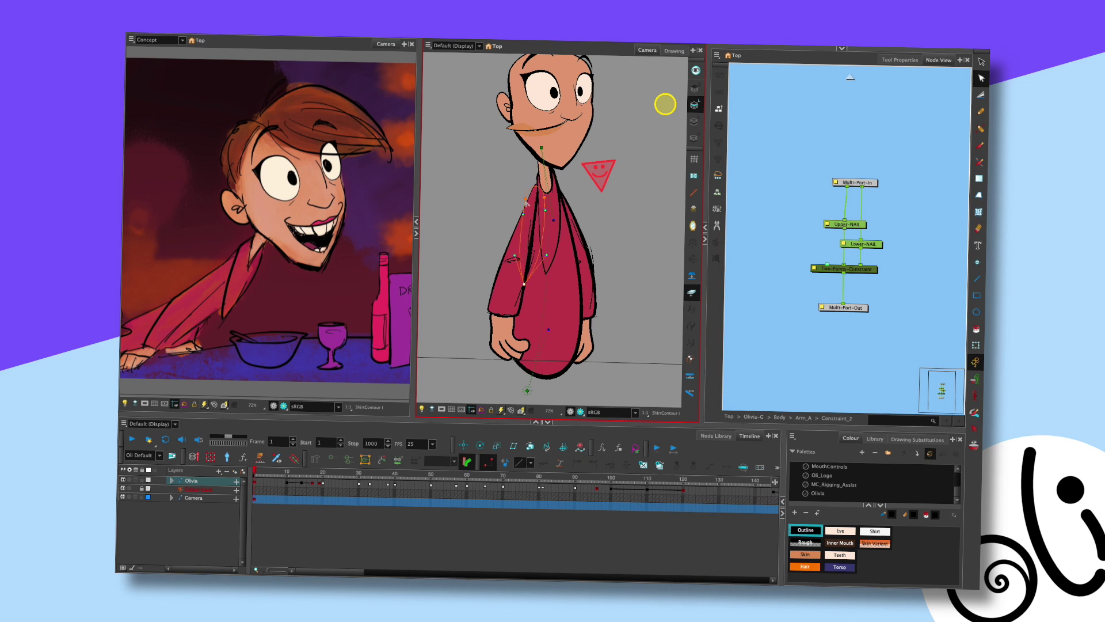
left_click_drag(527, 200, 522, 203)
left_click_drag(550, 199, 522, 208)
left_click(529, 213)
left_click(529, 242)
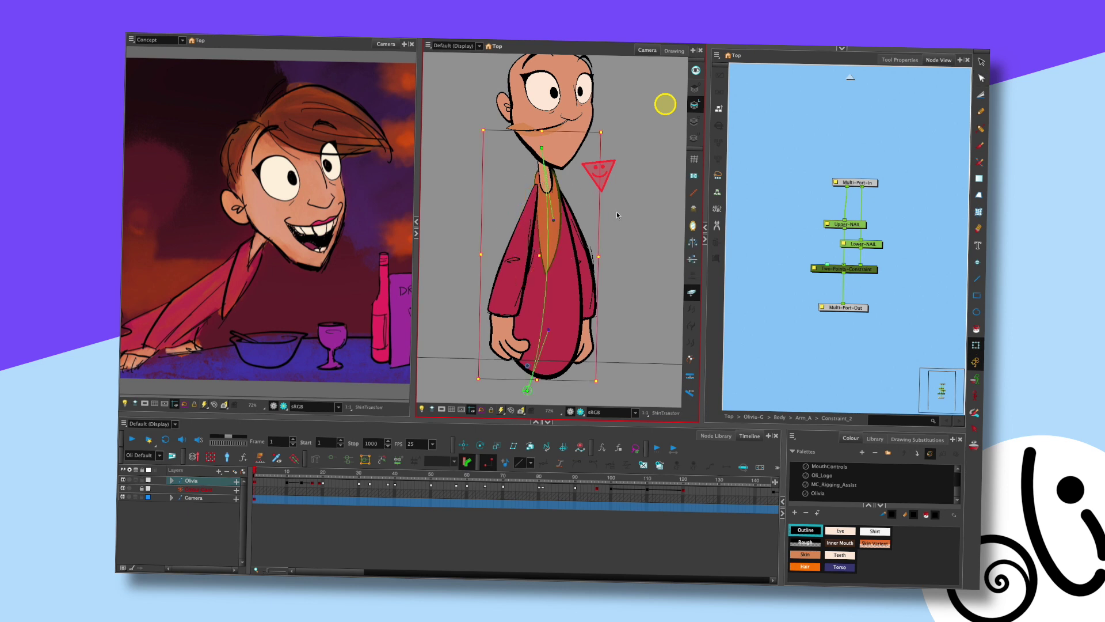
Try different stacking orders for the near arm and the V-shaped chest piece against the torso and head, undoing the changes
left_click(543, 310)
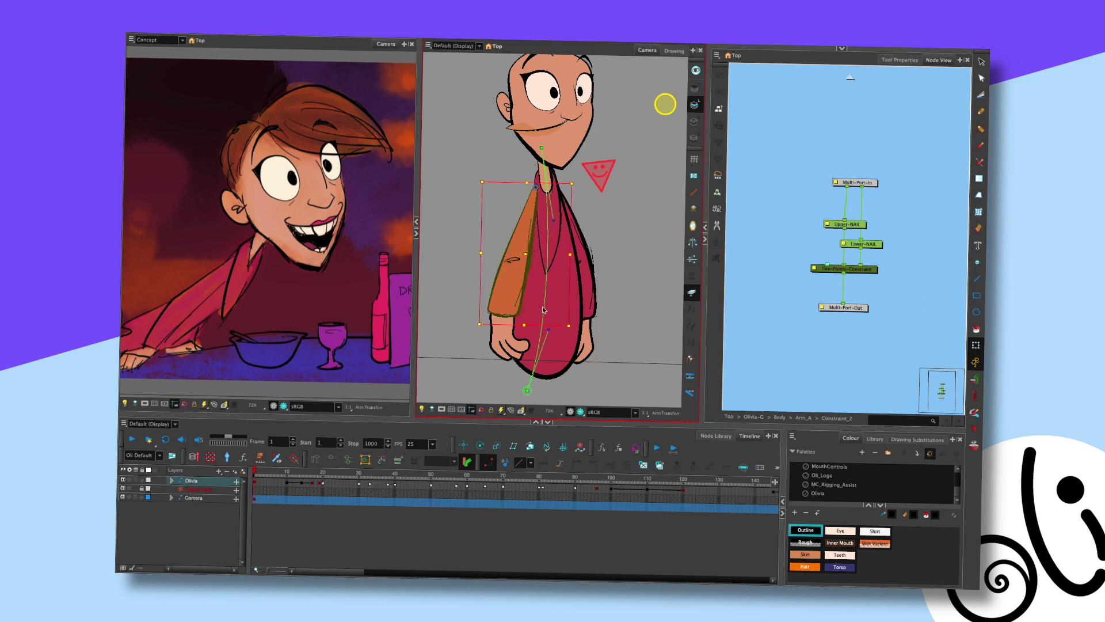
key("ctrl+Page_Down")
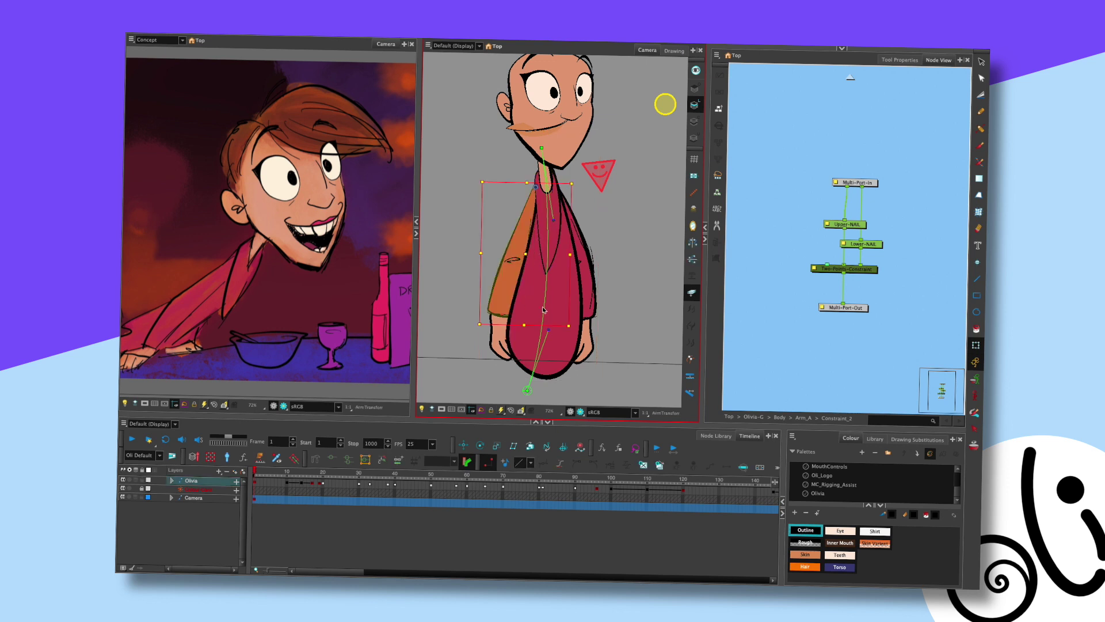
key("ctrl+Page_Up")
left_click(555, 315)
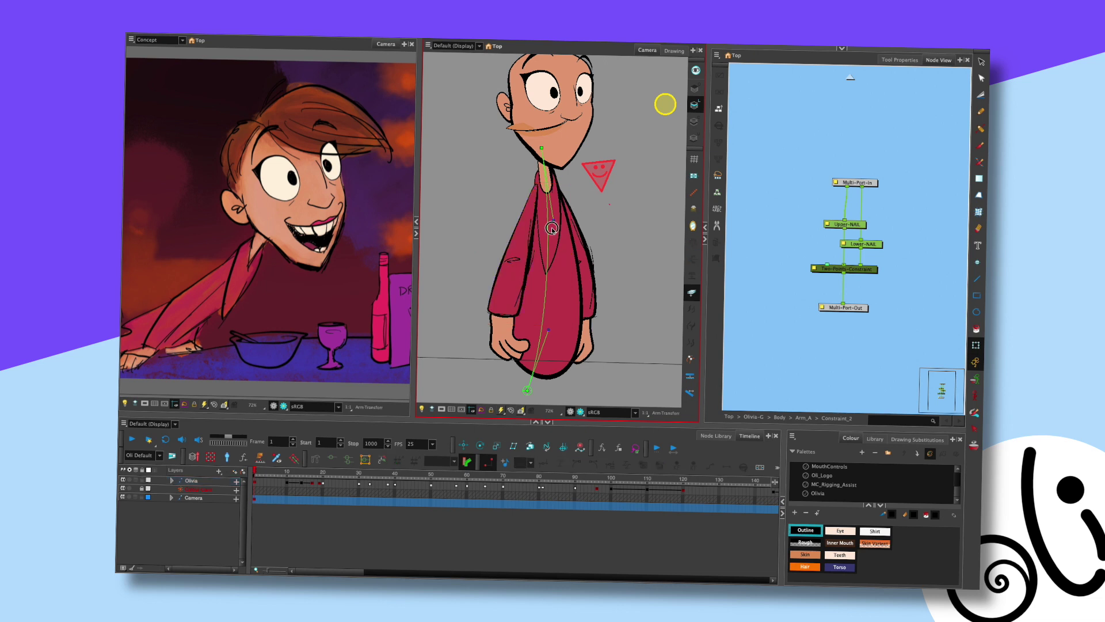
key("ctrl+Page_Up")
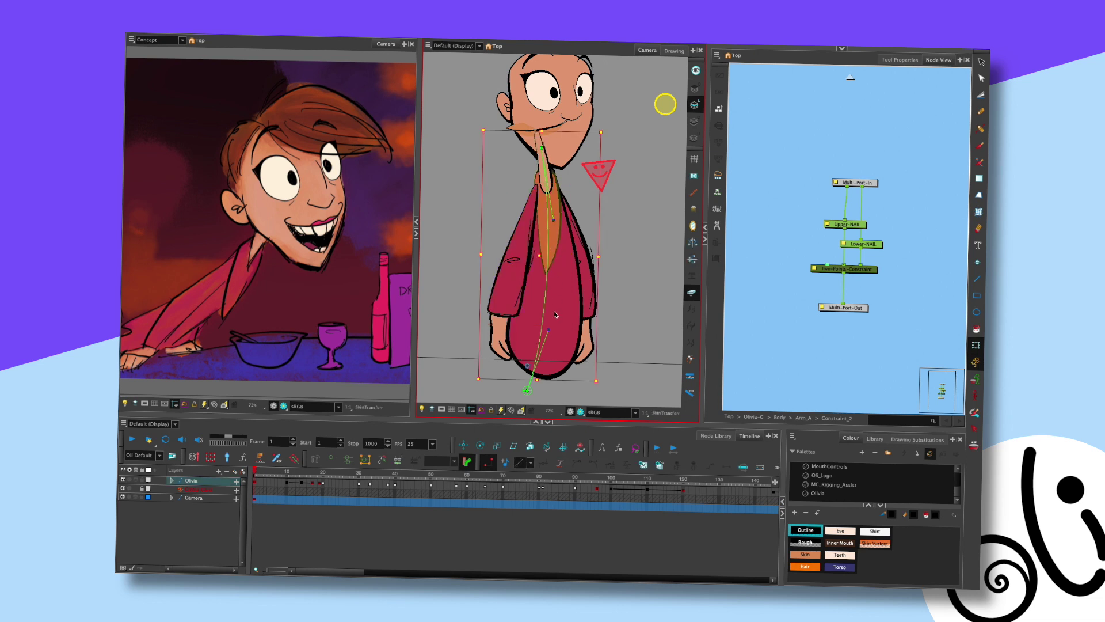
key("ctrl+Page_Down")
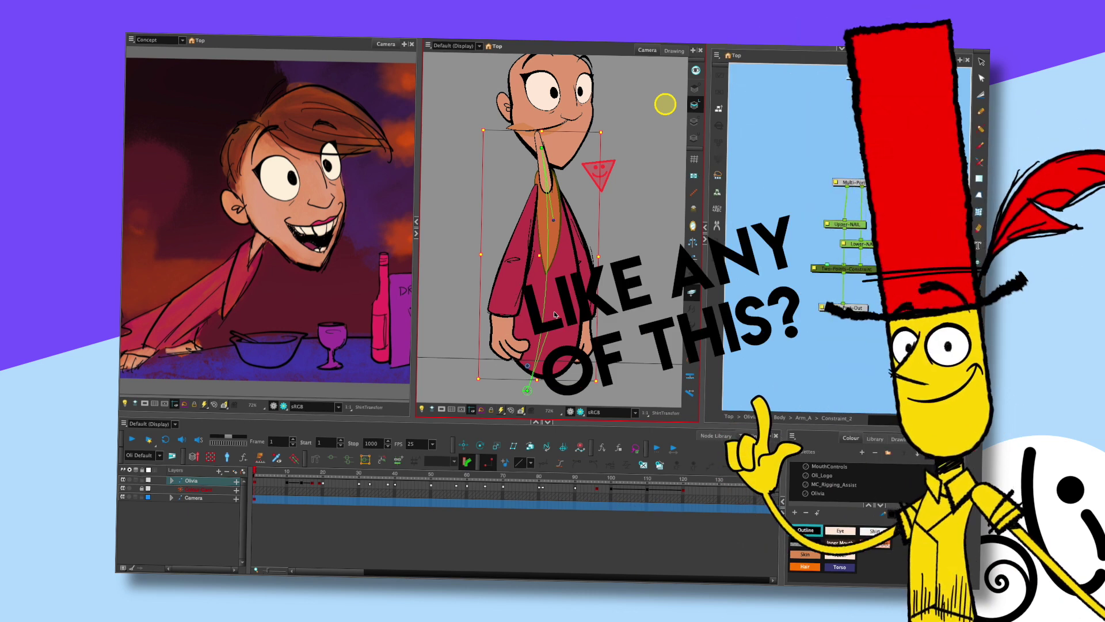
key("ctrl+z")
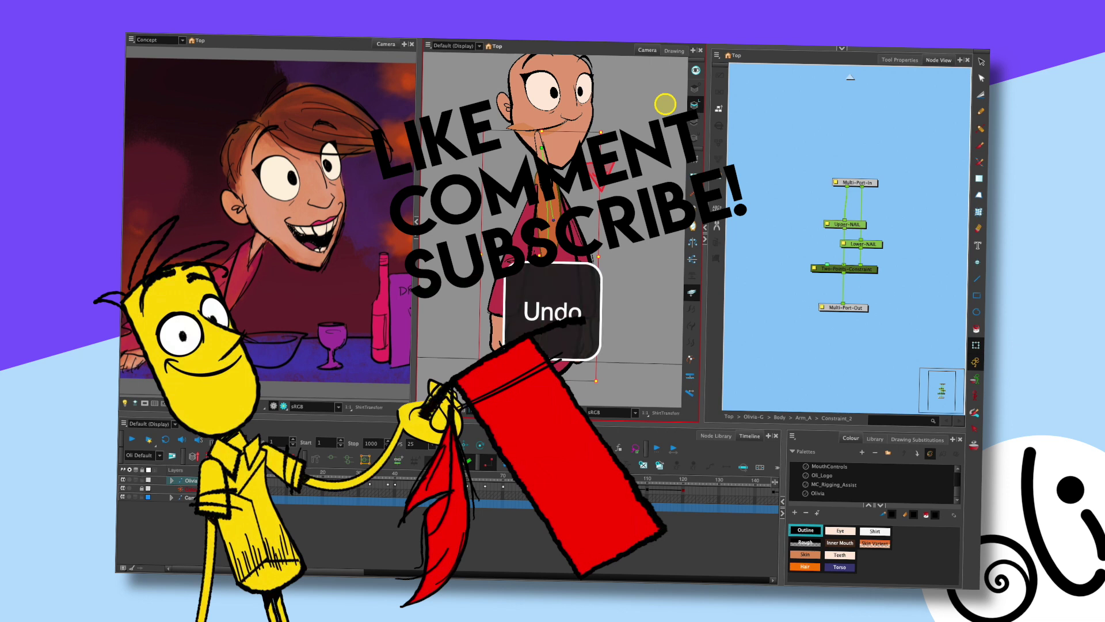
key("ctrl+shift+z")
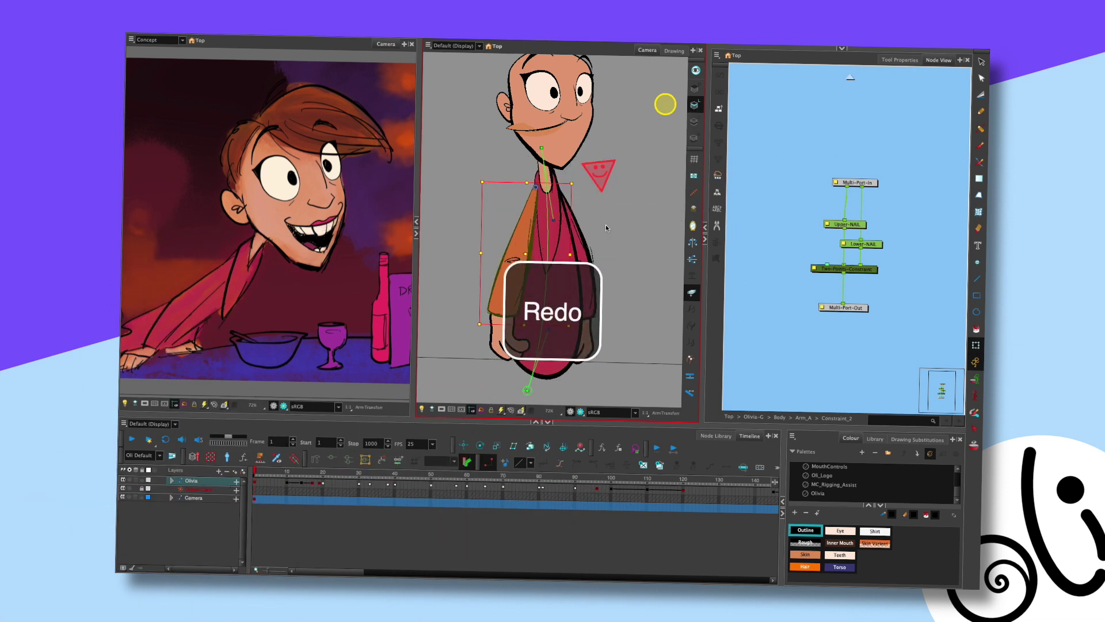
key("ctrl+z")
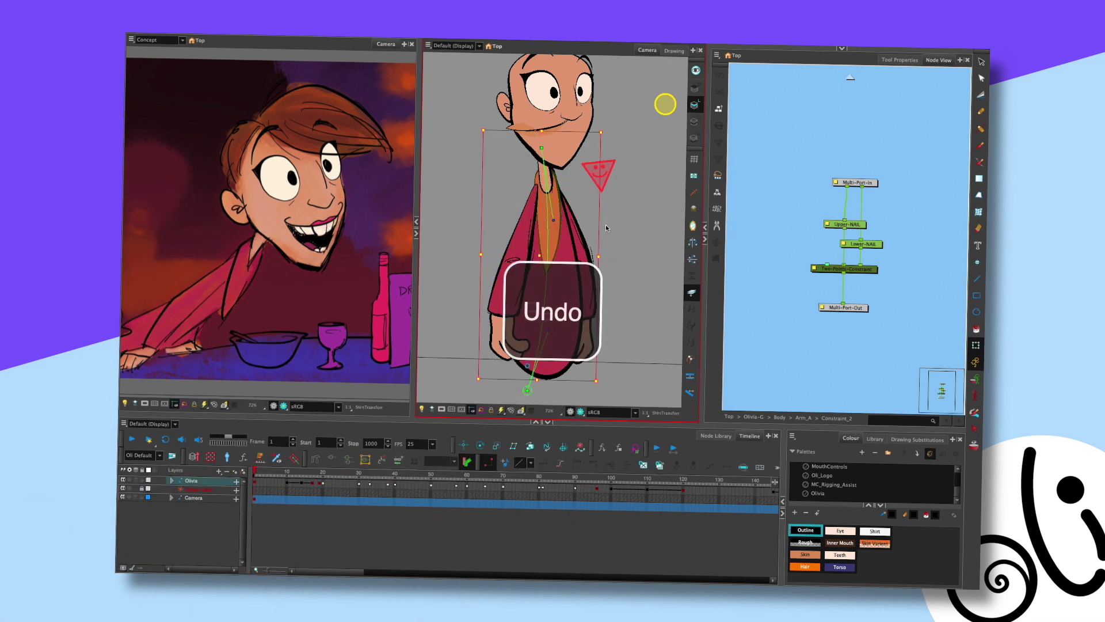
Examine the pegs in the Body group's Torso section to see which parts of the neck and chest they control
scroll(602, 216, "right", 3)
scroll(602, 216, "up", 2)
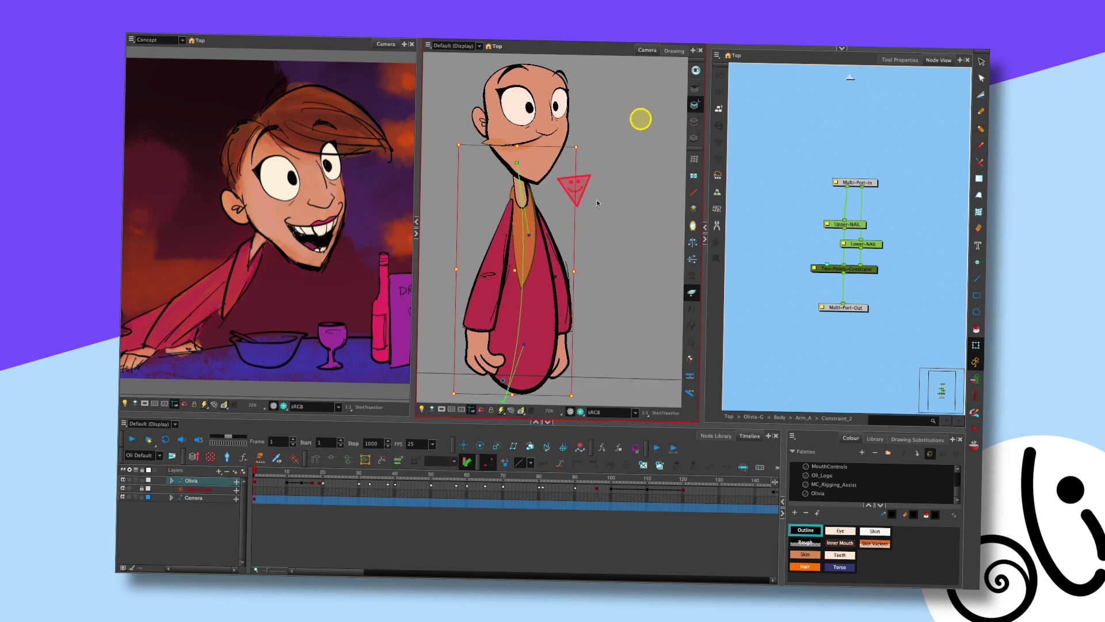
scroll(598, 203, "down", 3)
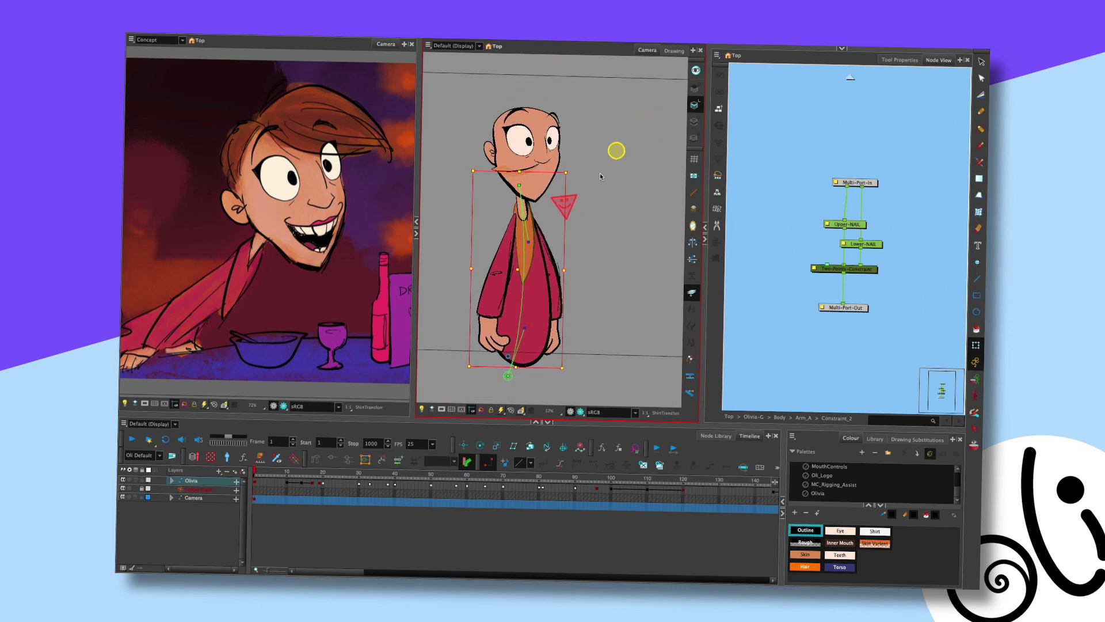
scroll(606, 161, "left", 2)
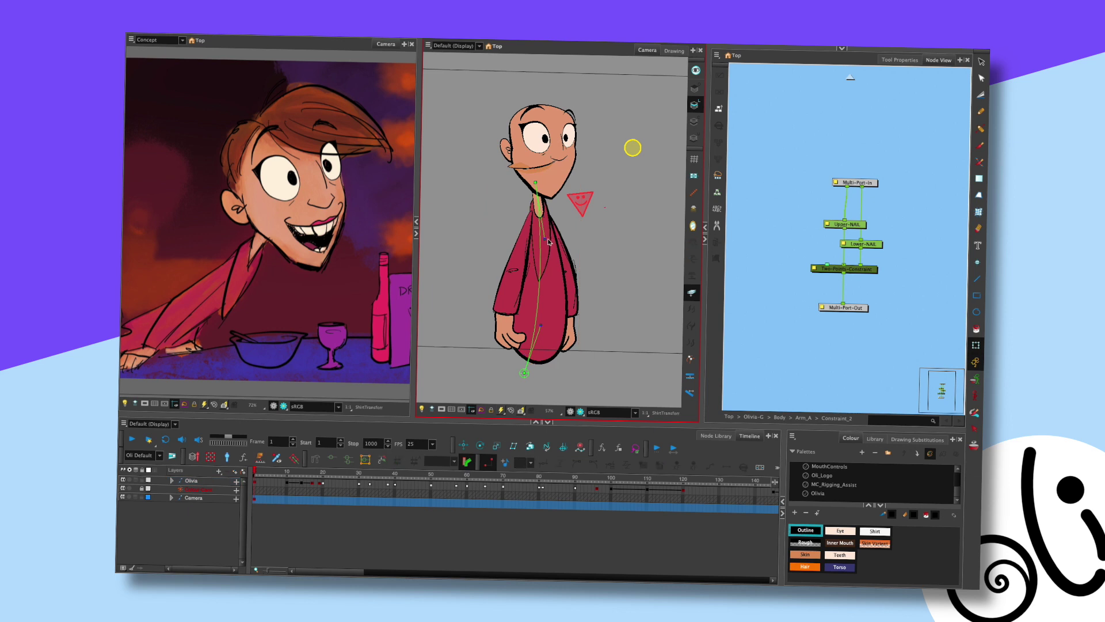
left_click(721, 120)
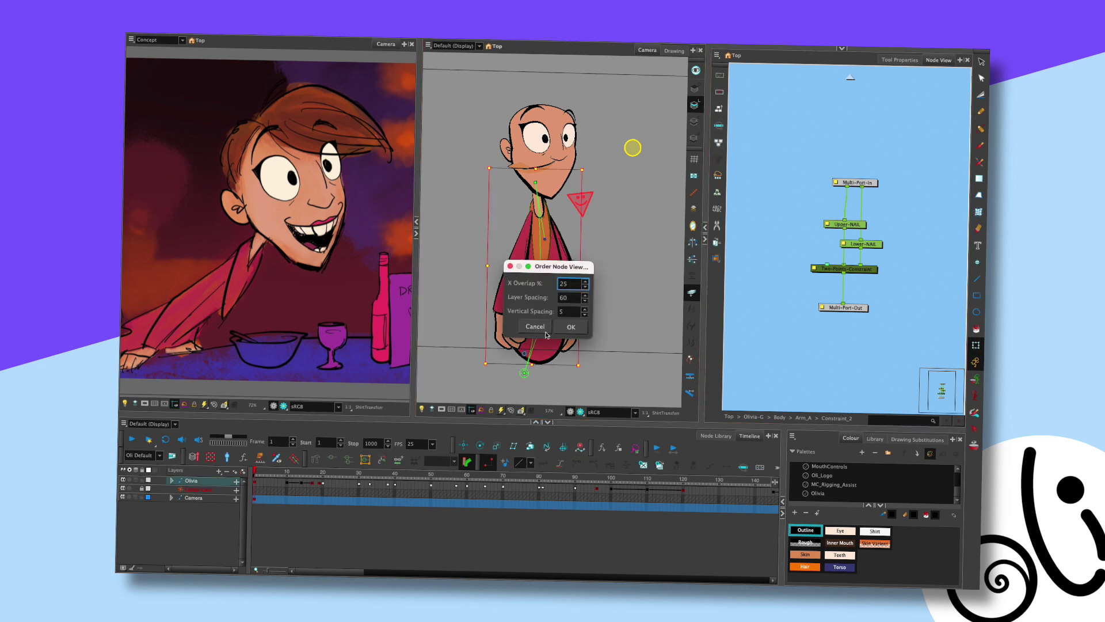
left_click(545, 331)
left_click(719, 126)
left_click_drag(803, 241, 800, 226)
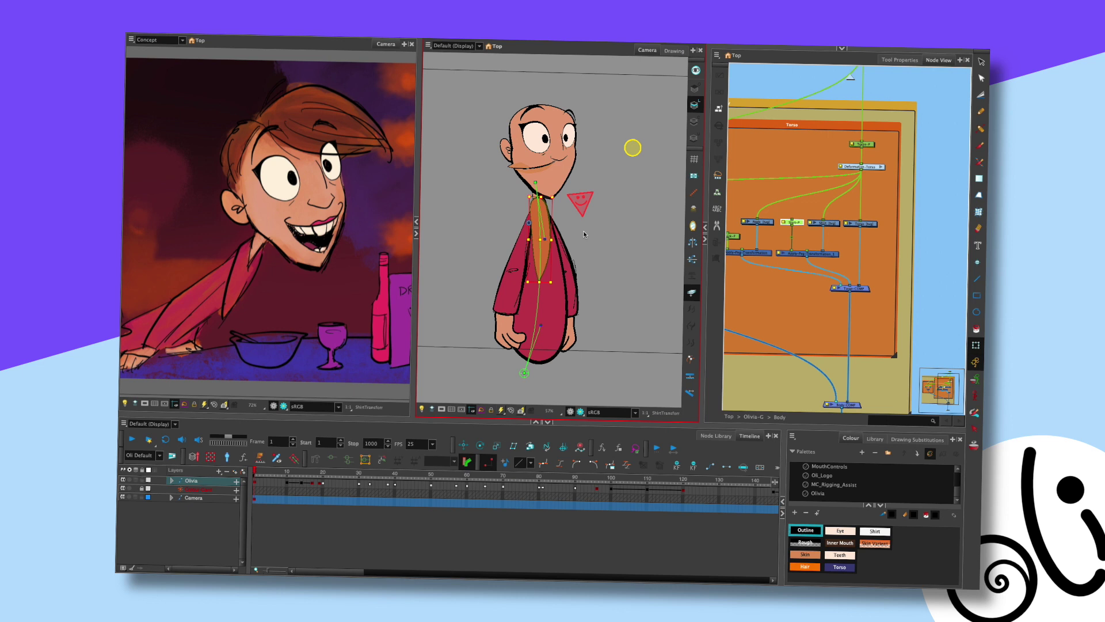
left_click(782, 235)
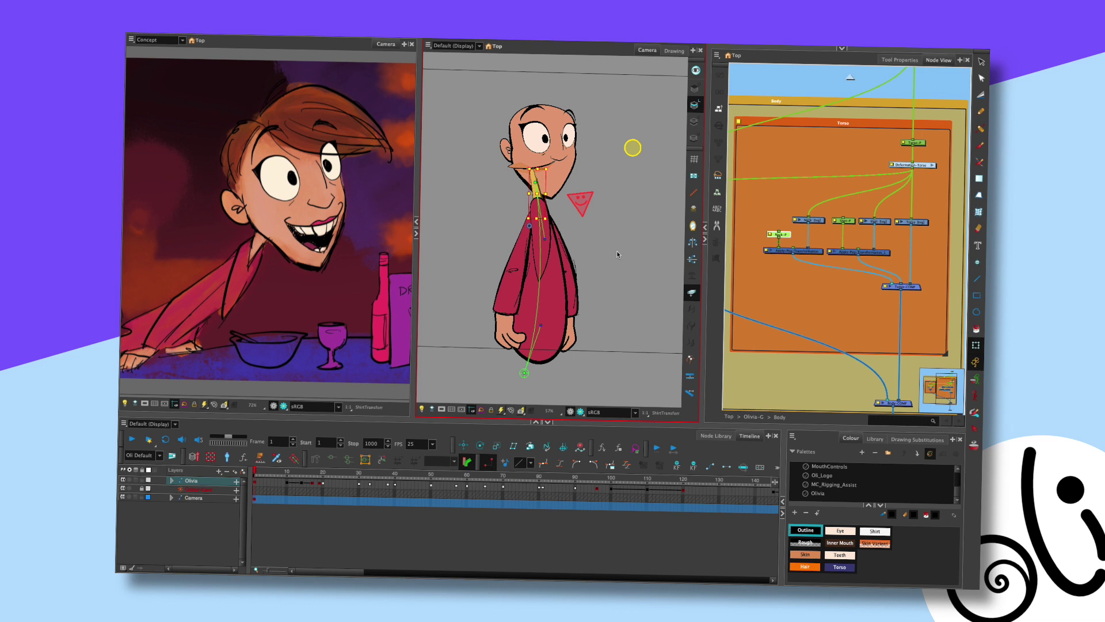
left_click(638, 152)
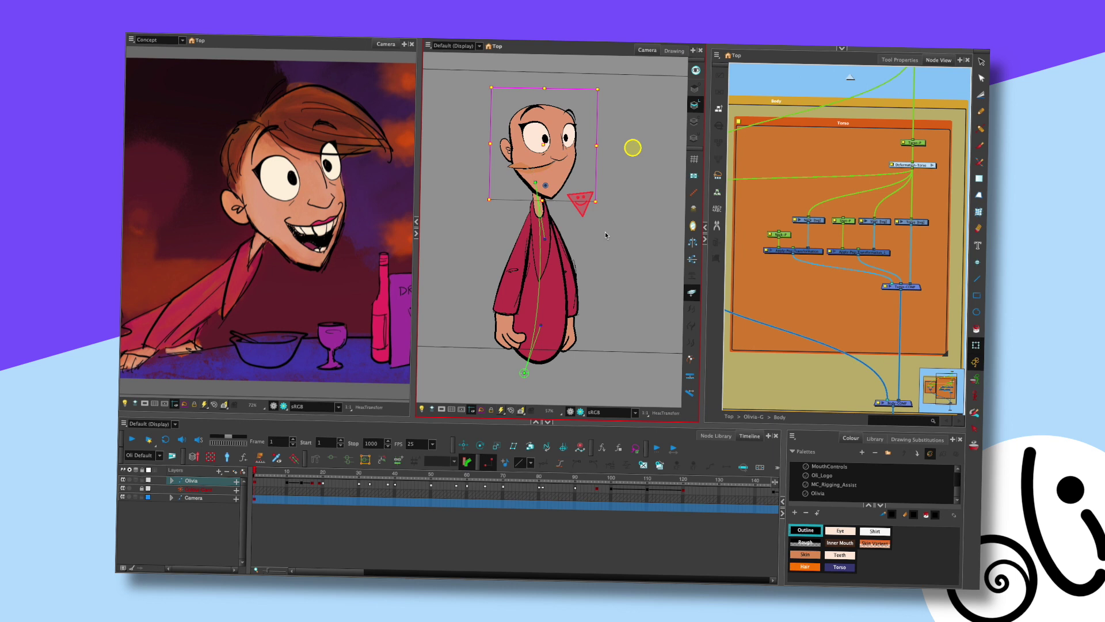
left_click(596, 195)
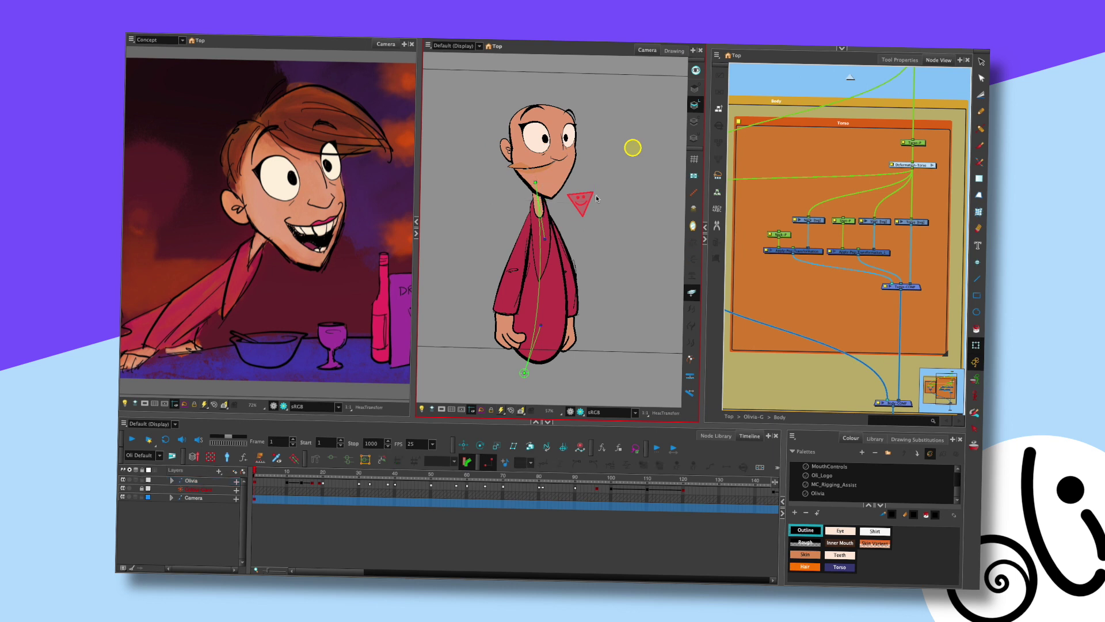
Thicken the pencil outline along the sides of the V-shaped chest piece below the neck with the Pencil Editor
scroll(582, 240, "up", 2)
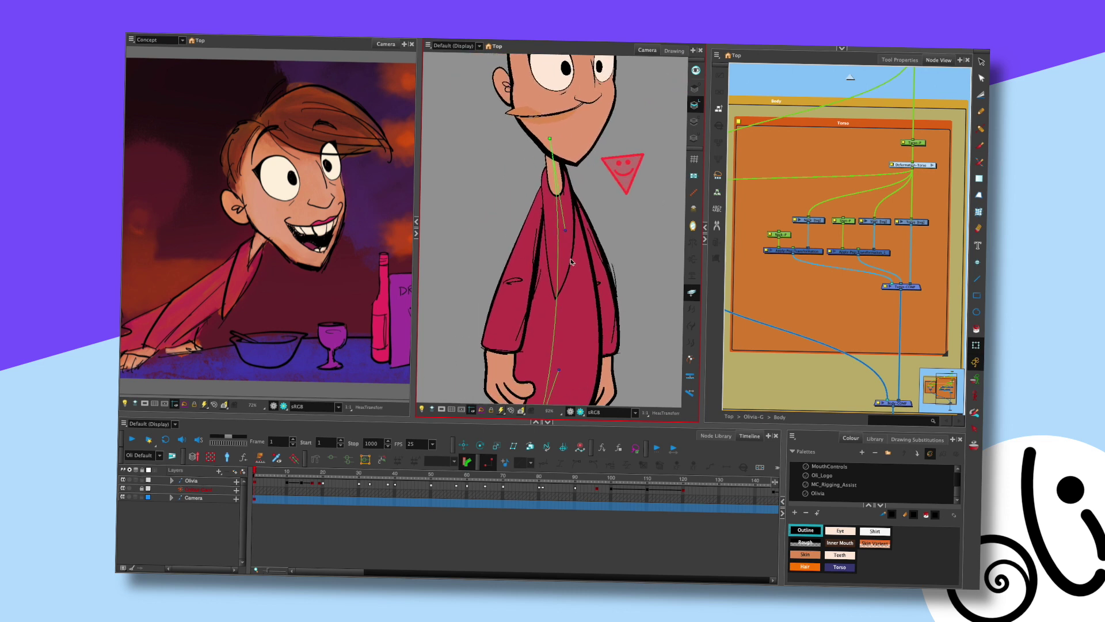
left_click(569, 229)
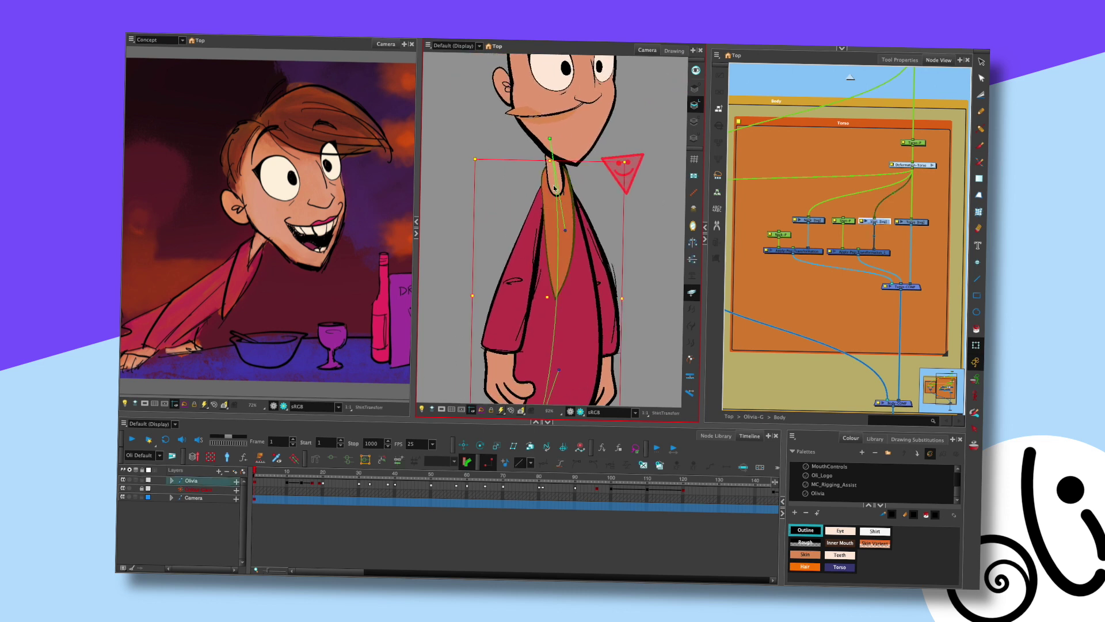
key("alt+shift+/")
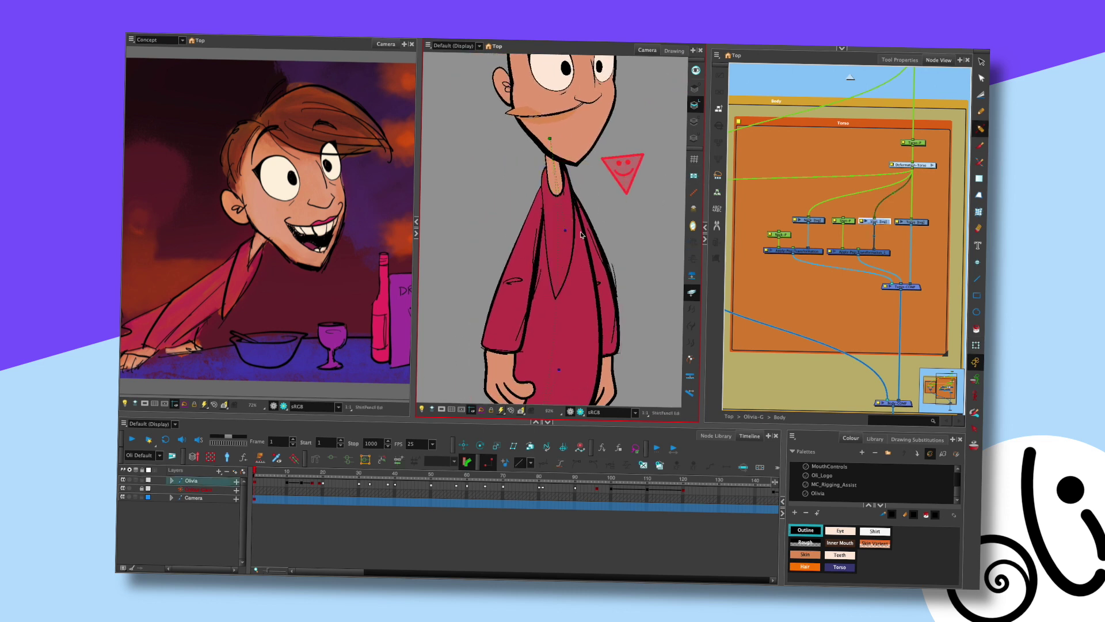
left_click(871, 201)
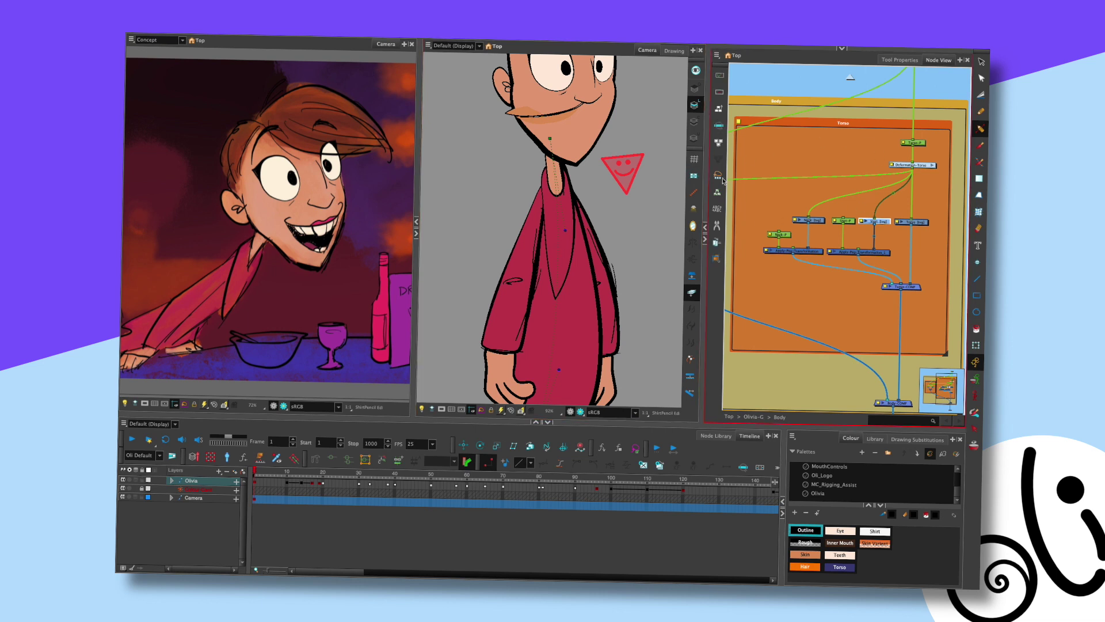
key("alt+/")
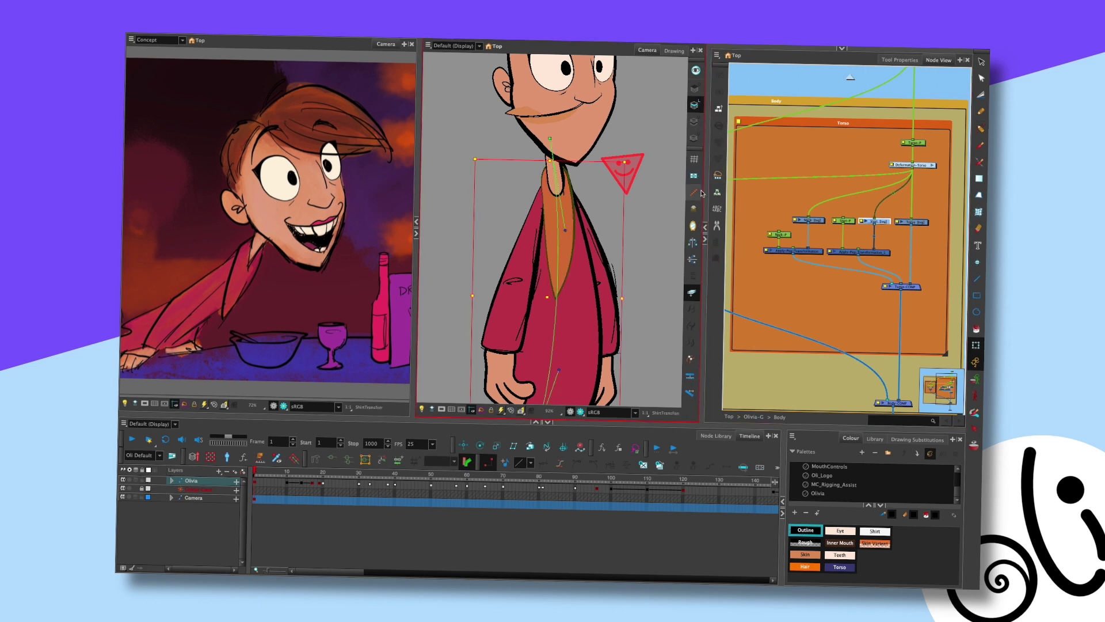
left_click(882, 216)
left_click(561, 234)
key("shift+F4")
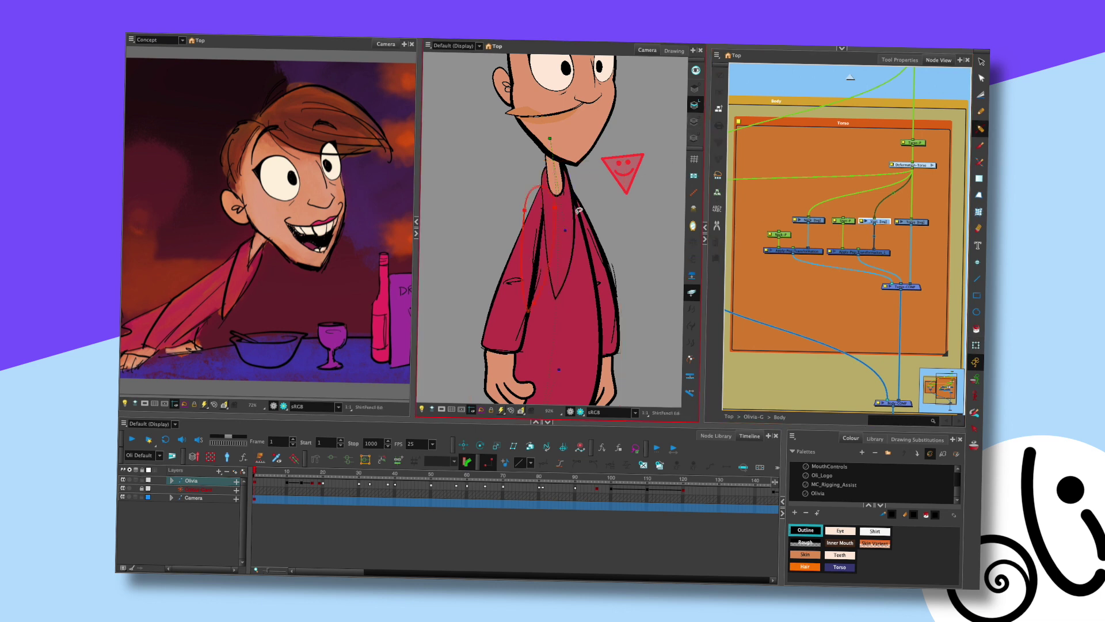
left_click(524, 213)
left_click_drag(524, 214, 550, 203)
left_click(557, 211)
left_click(599, 195)
left_click(535, 307)
Select the V-shaped chest piece's outline and change its pencil line join style
key("alt+s")
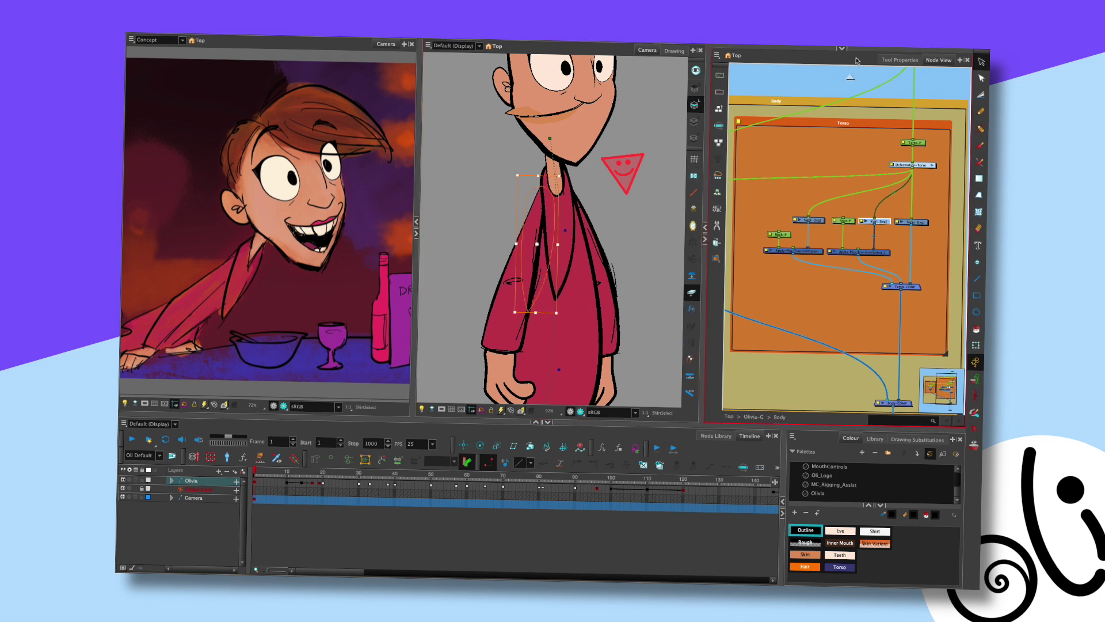
left_click(900, 60)
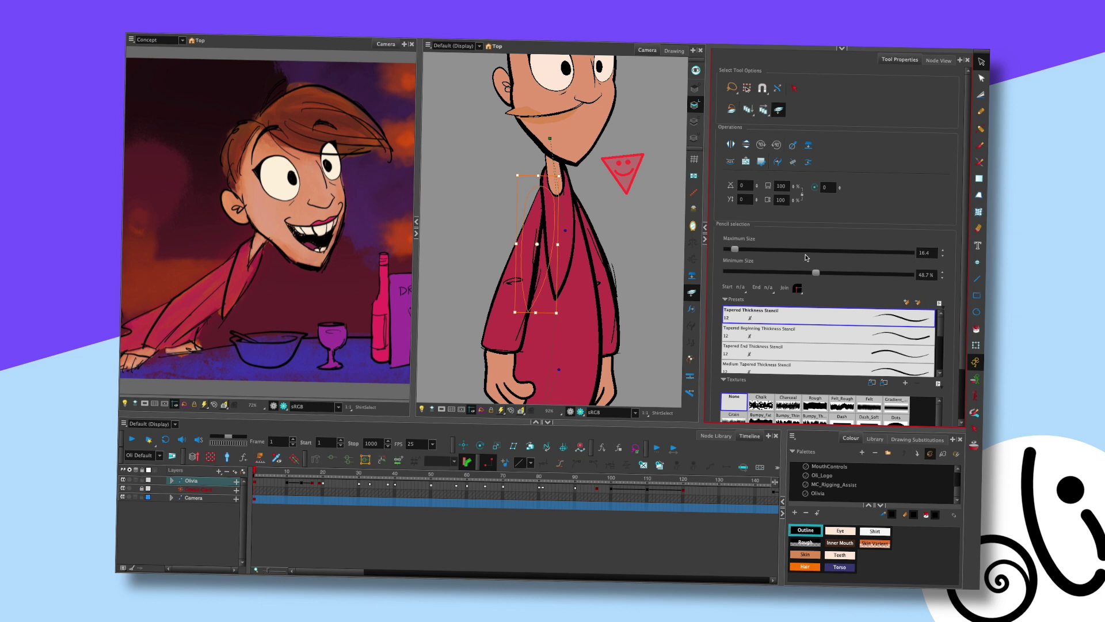
left_click(798, 288)
left_click(806, 305)
left_click(649, 262)
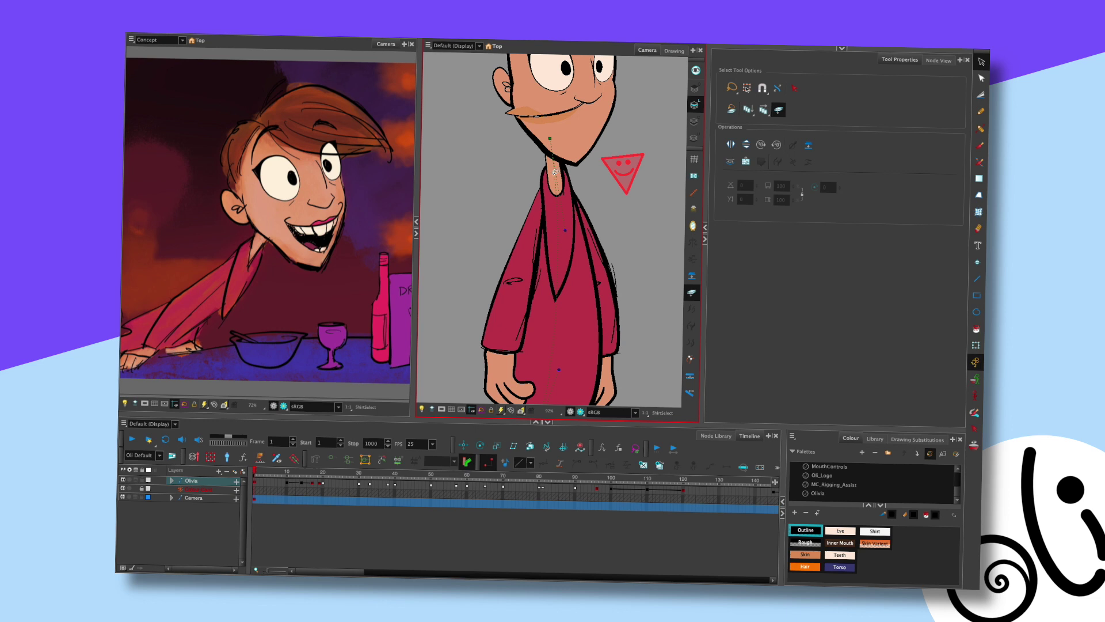
Reshape the side and upper curves of the V-shaped chest piece with the Contour Editor
key("alt+q")
left_click(557, 235)
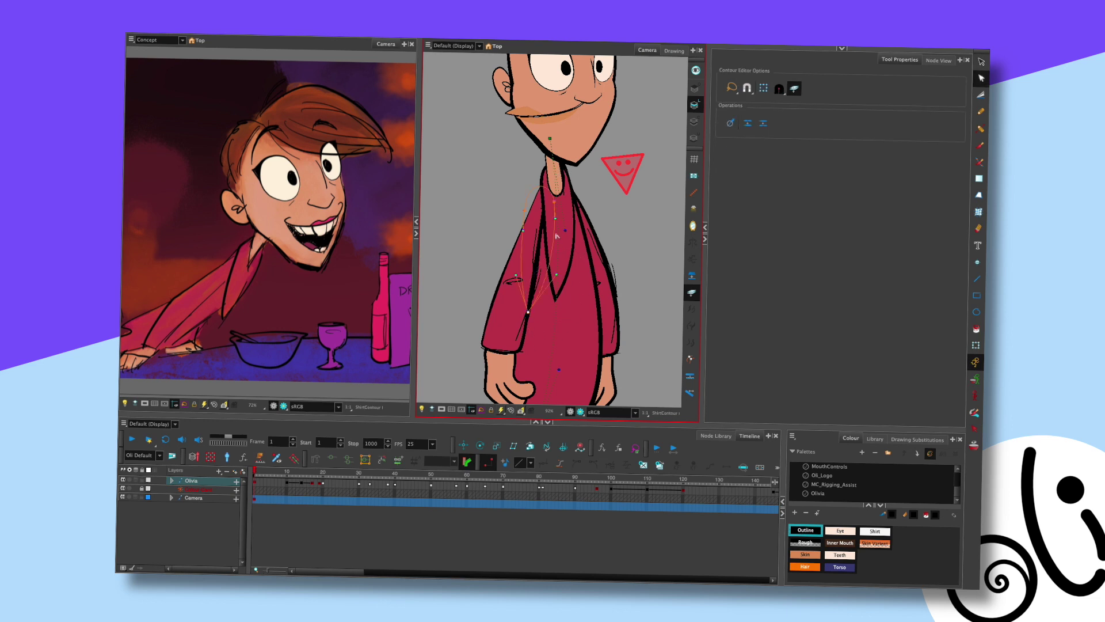
left_click_drag(562, 273, 569, 272)
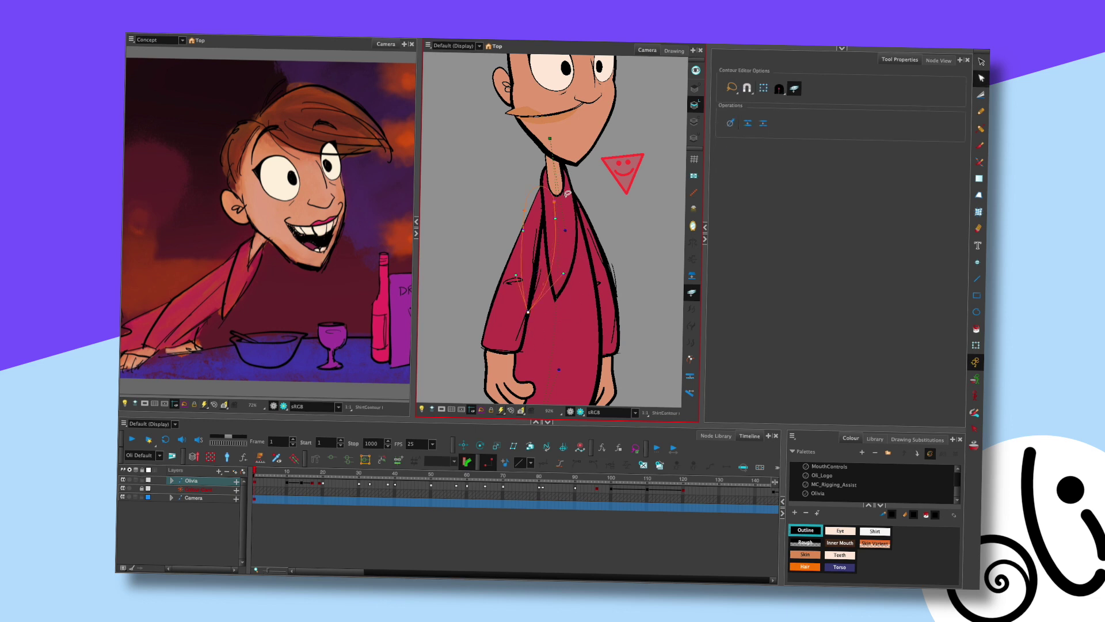
left_click(556, 220)
left_click_drag(555, 220, 524, 213)
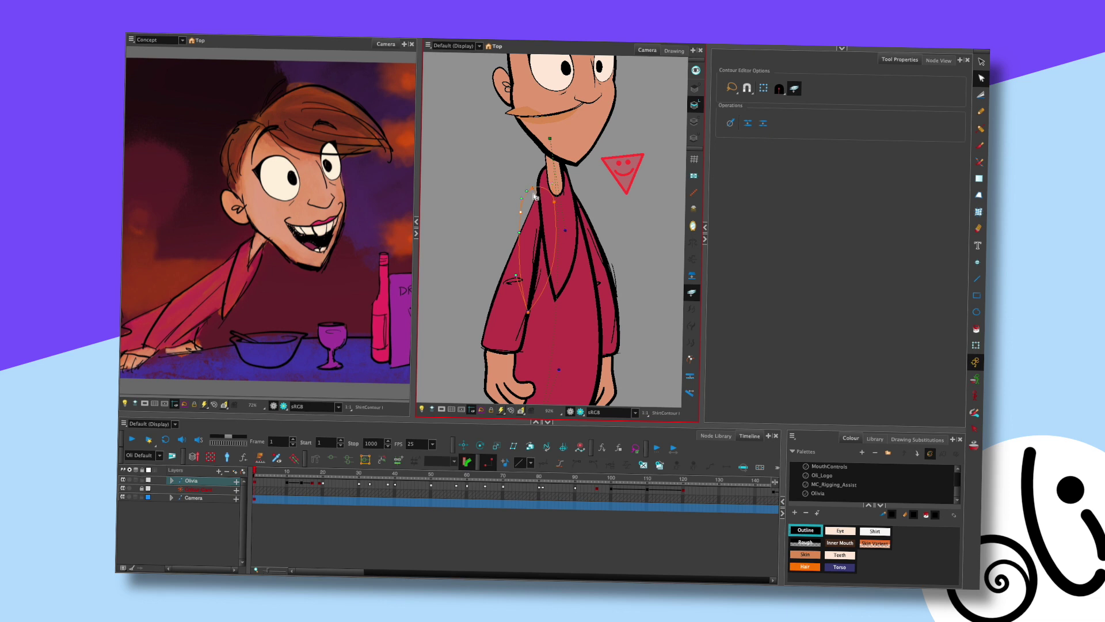
left_click_drag(536, 191, 535, 197)
left_click(535, 196)
left_click(600, 191)
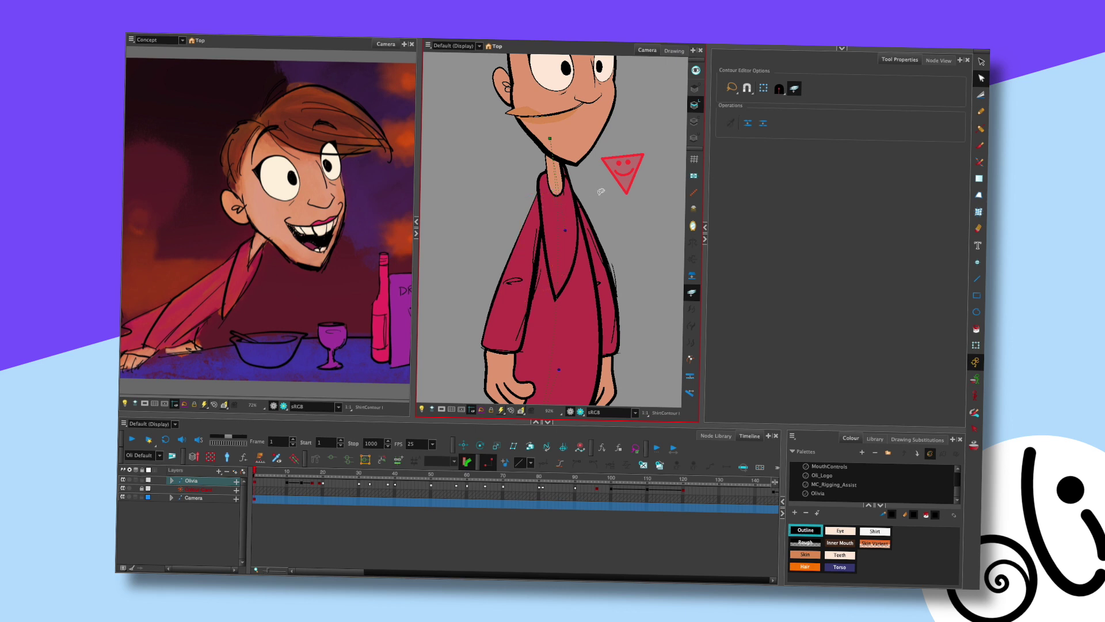
Check the near arm, torso and head by selecting each part in turn, and save the scene
scroll(614, 262, "down", 3)
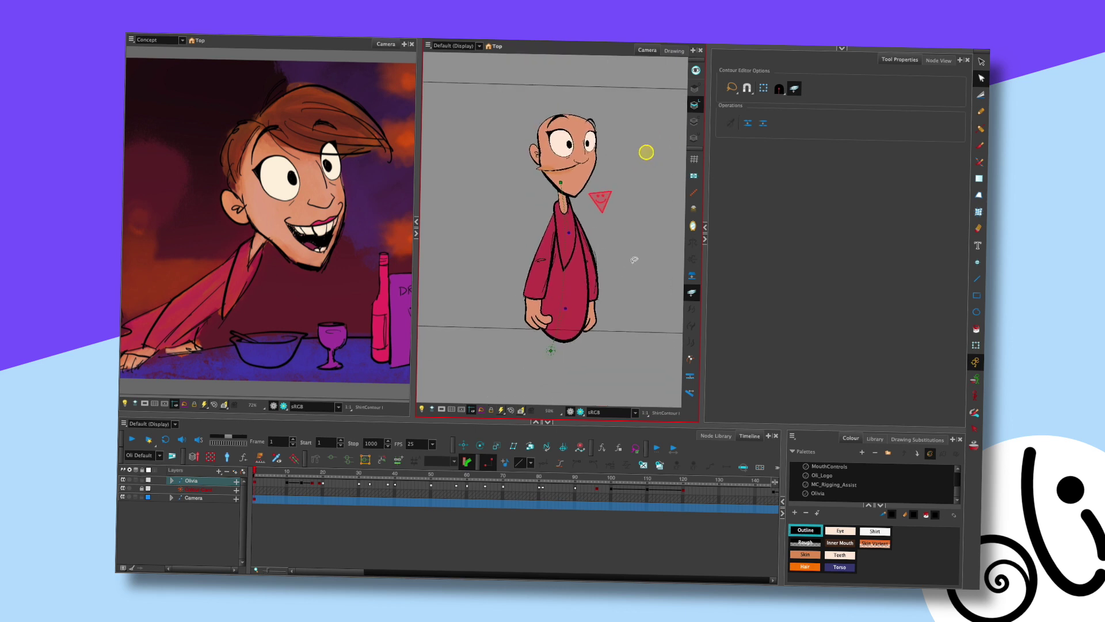
scroll(590, 197, "up", 2)
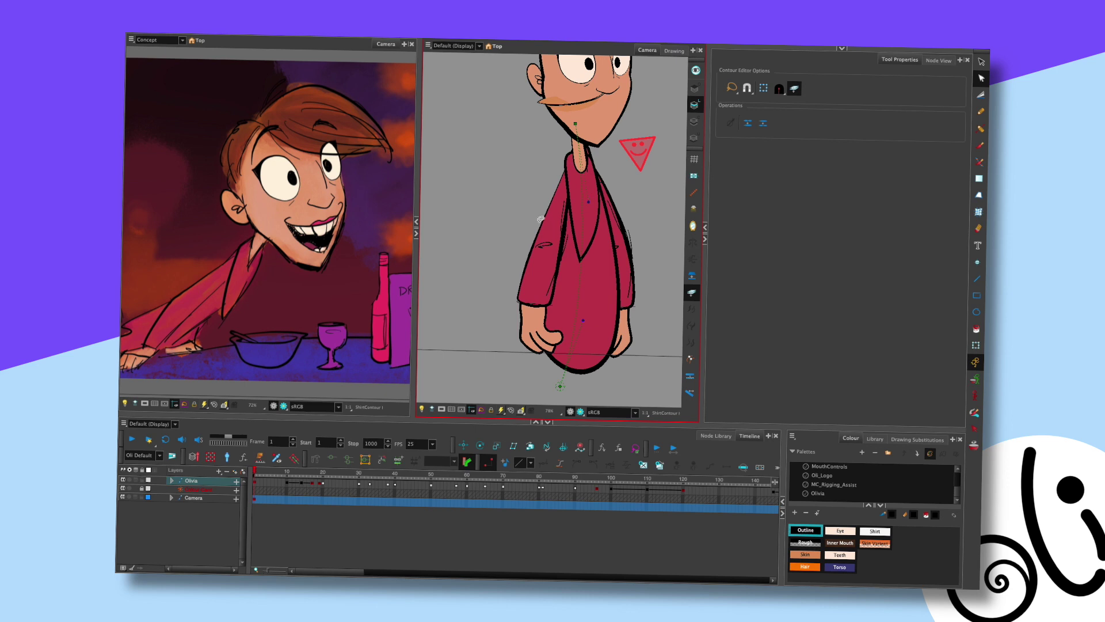
key("shift+t")
left_click(550, 262)
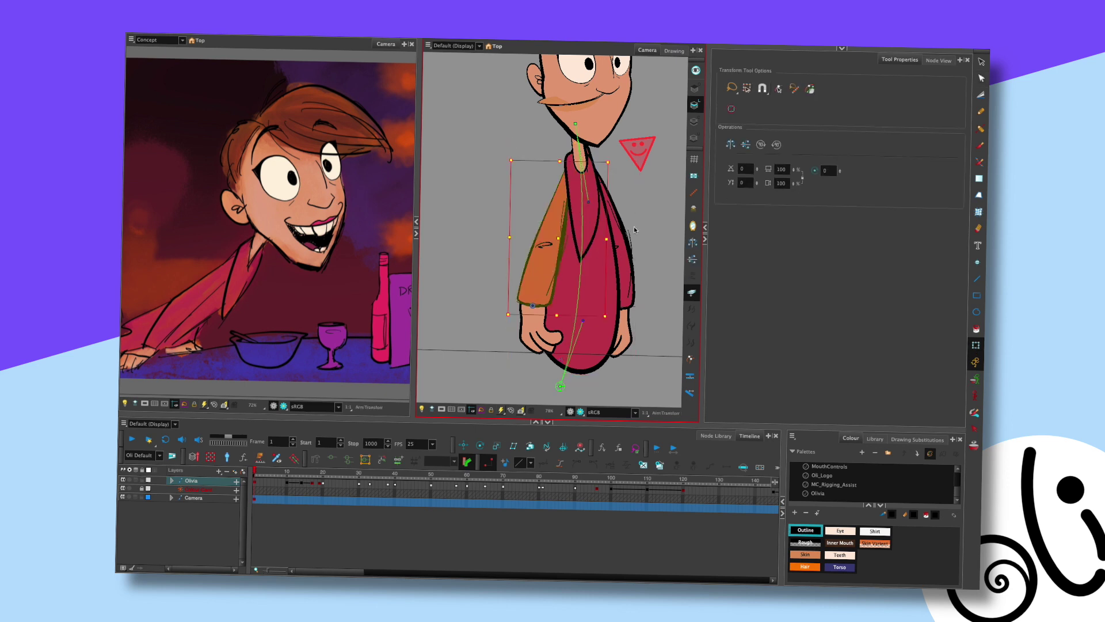
left_click(603, 282)
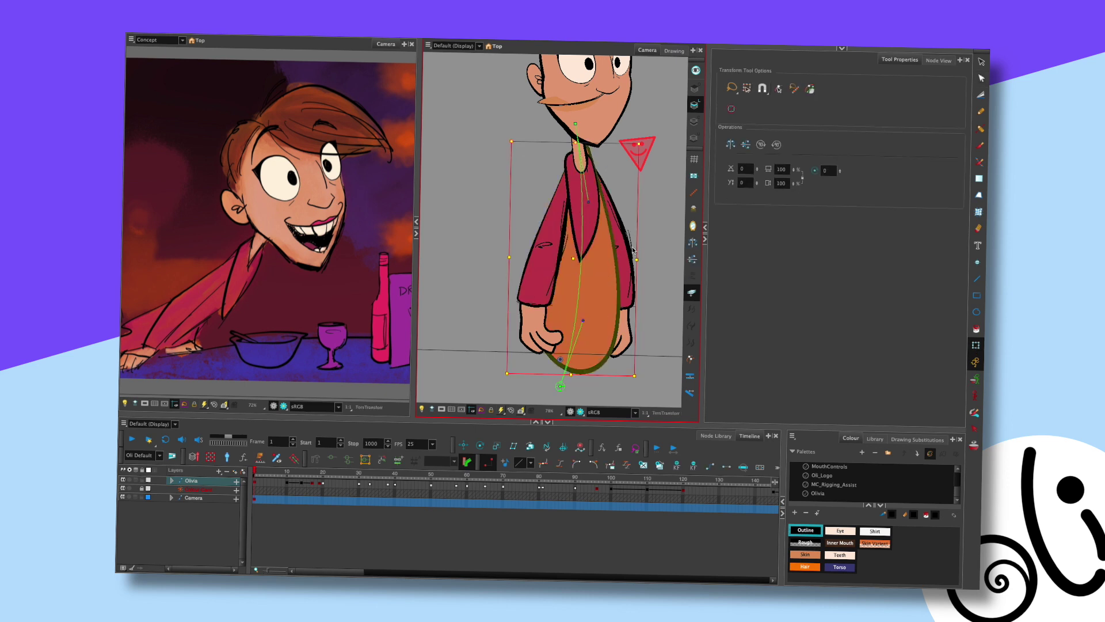
left_click(619, 165)
left_click_drag(704, 76, 653, 140)
key("shift+b")
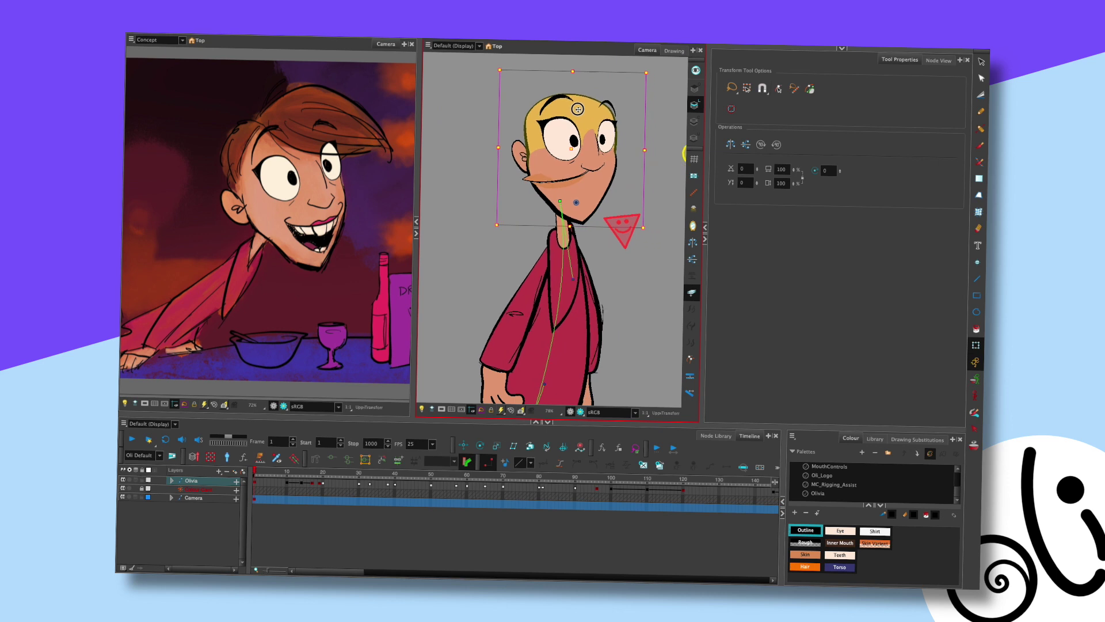
key("ctrl+z")
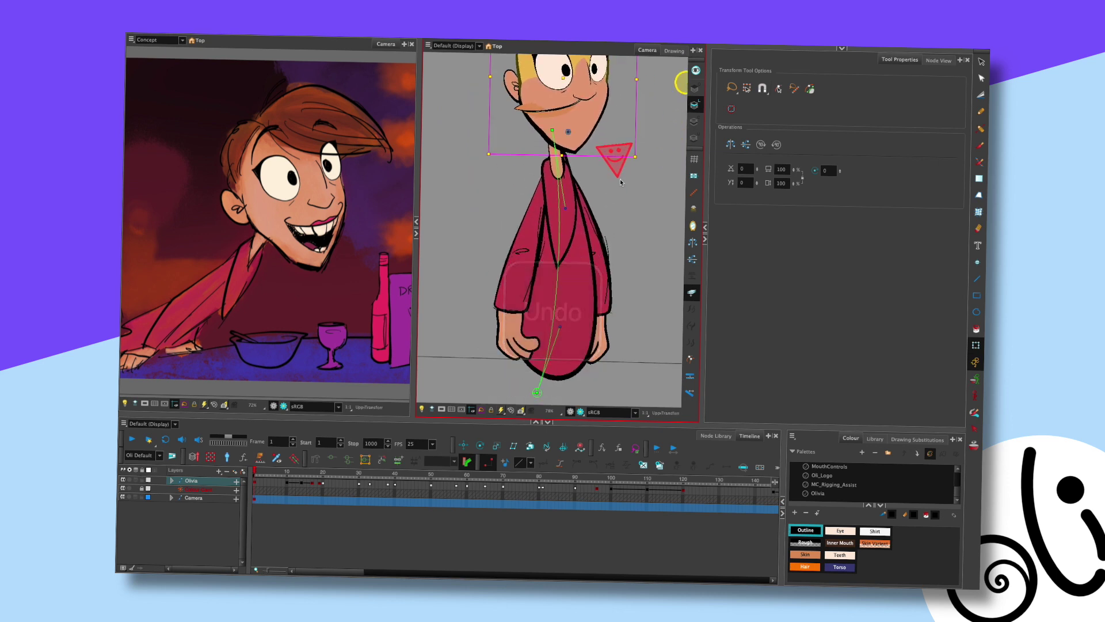
key("ctrl+s")
mouse_move(588, 191)
left_mouse_down()
mouse_move(550, 224)
mouse_move(558, 140)
left_mouse_up()
Try to narrow the near sleeve's cuff from the torso side by reshaping its contour in the Drawing view
left_click(551, 224)
left_click(674, 51)
key("alt+q")
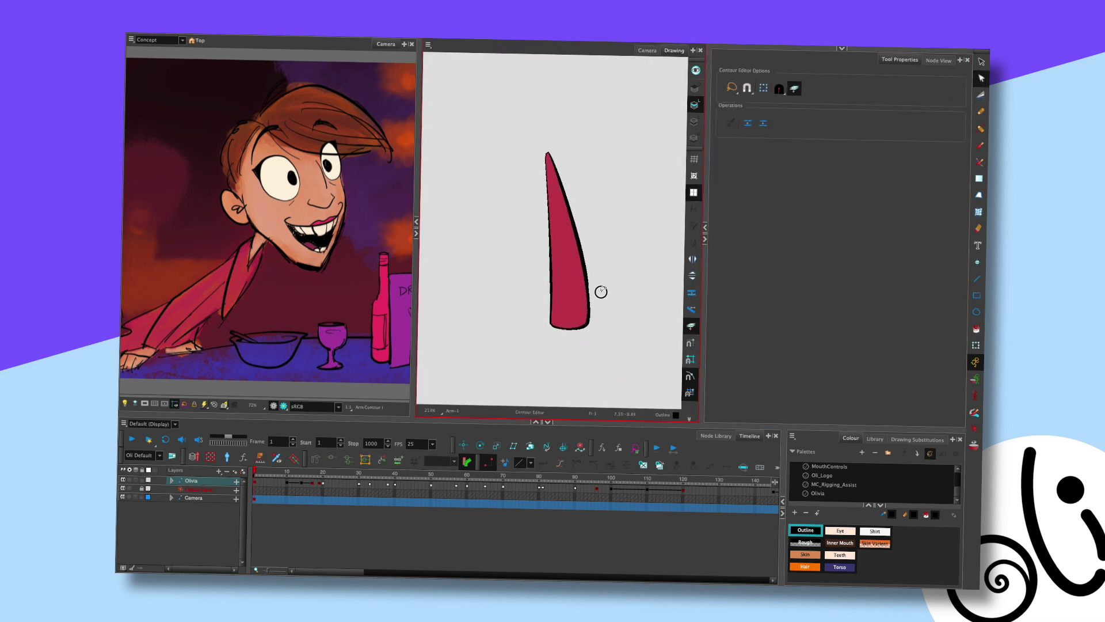
left_click(579, 245)
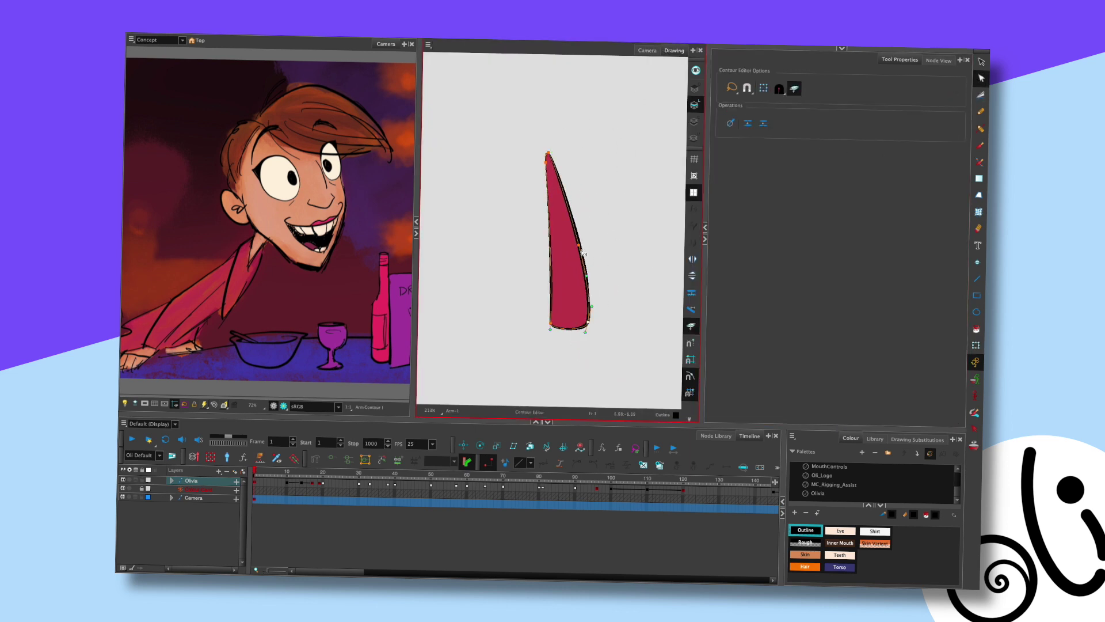
left_click_drag(589, 320, 575, 330)
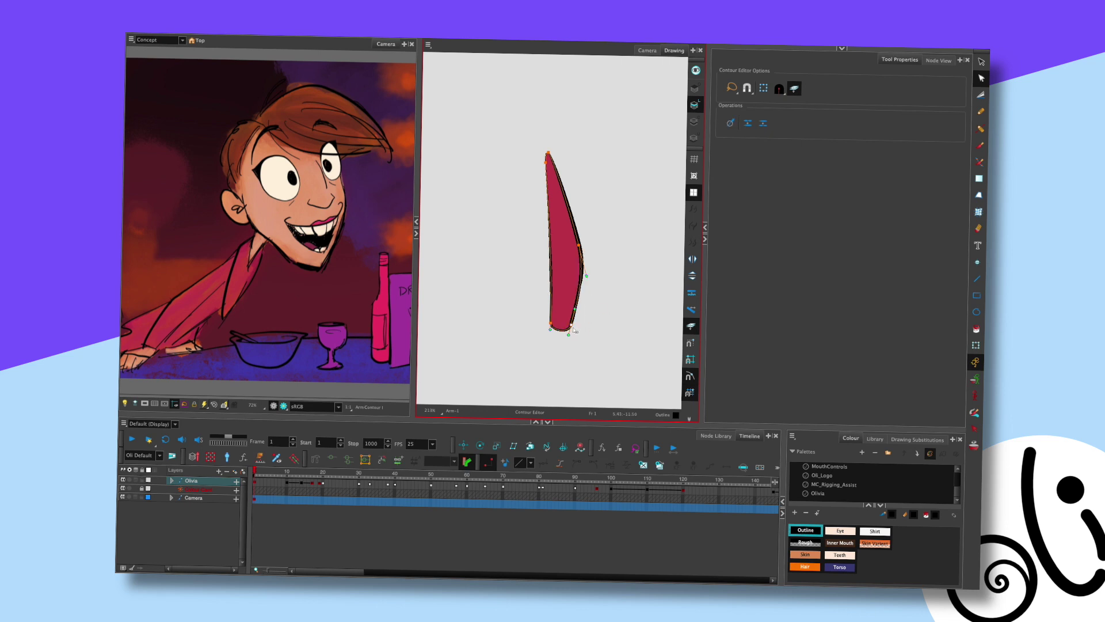
left_click(647, 50)
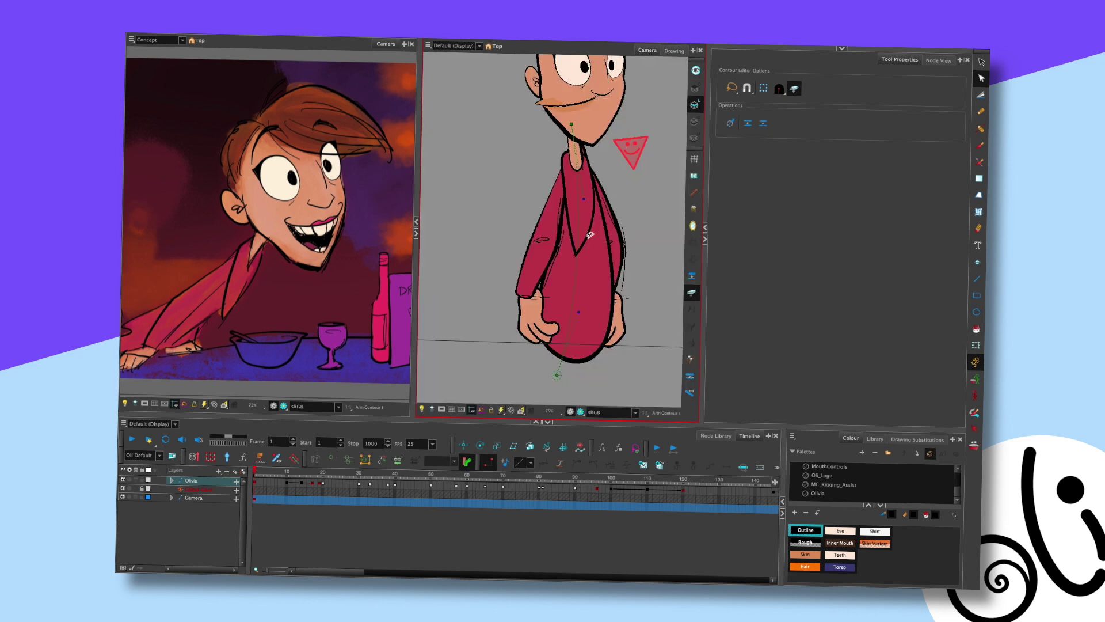
Undo the contour changes made to the near sleeve's drawing
left_click(551, 240)
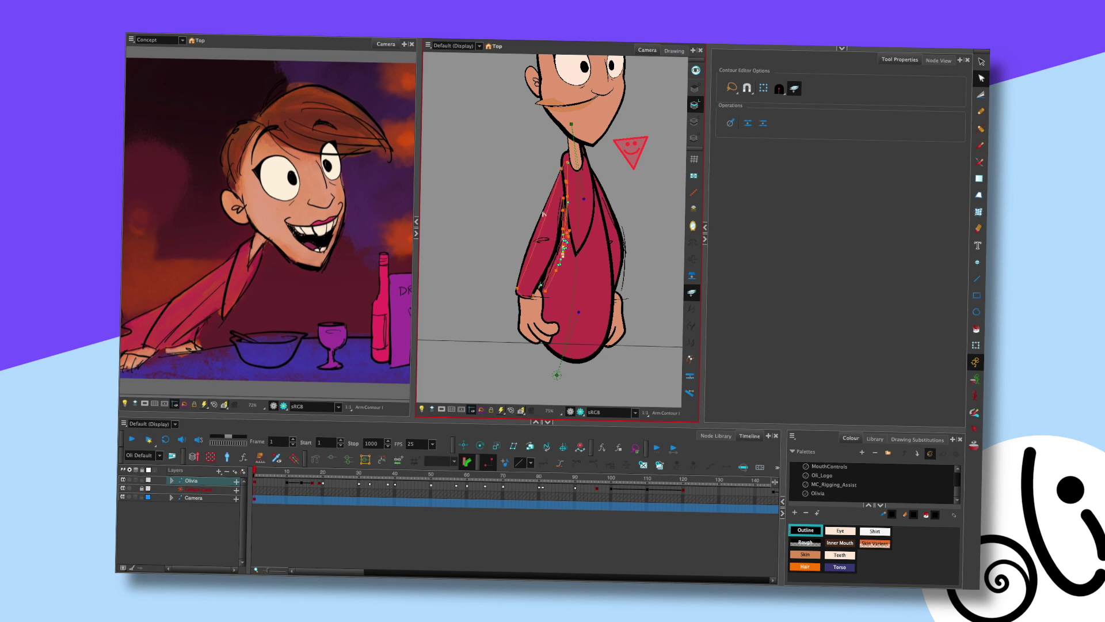
left_click(674, 51)
left_click(552, 263)
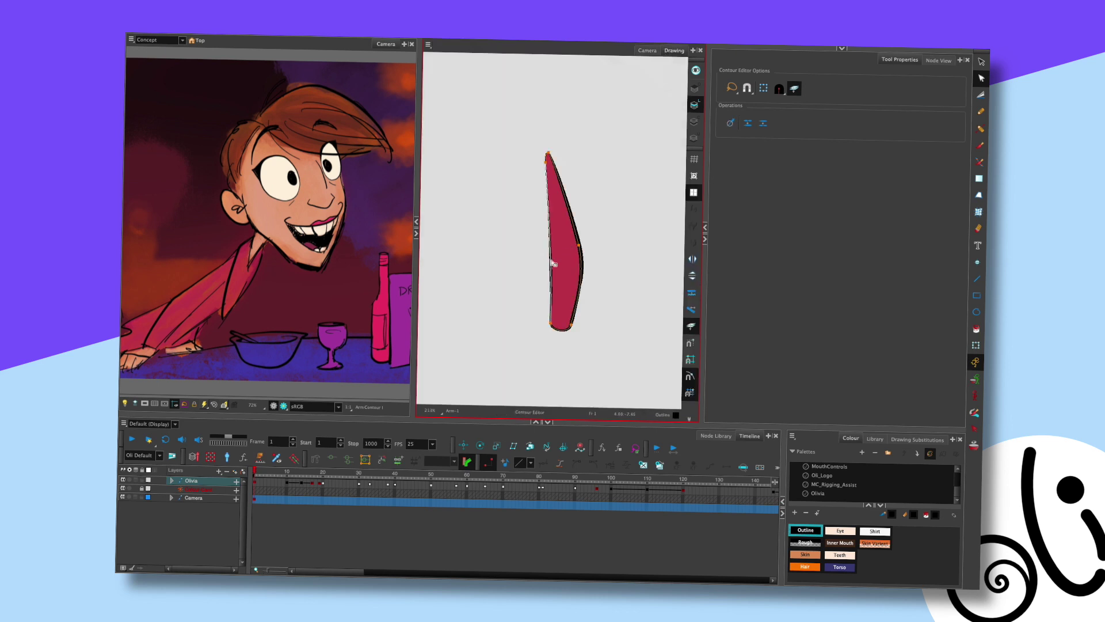
left_click(581, 249)
key("ctrl+z")
key("ctrl+z")
key("ctrl+shift+z")
key("ctrl+z")
key("ctrl+z")
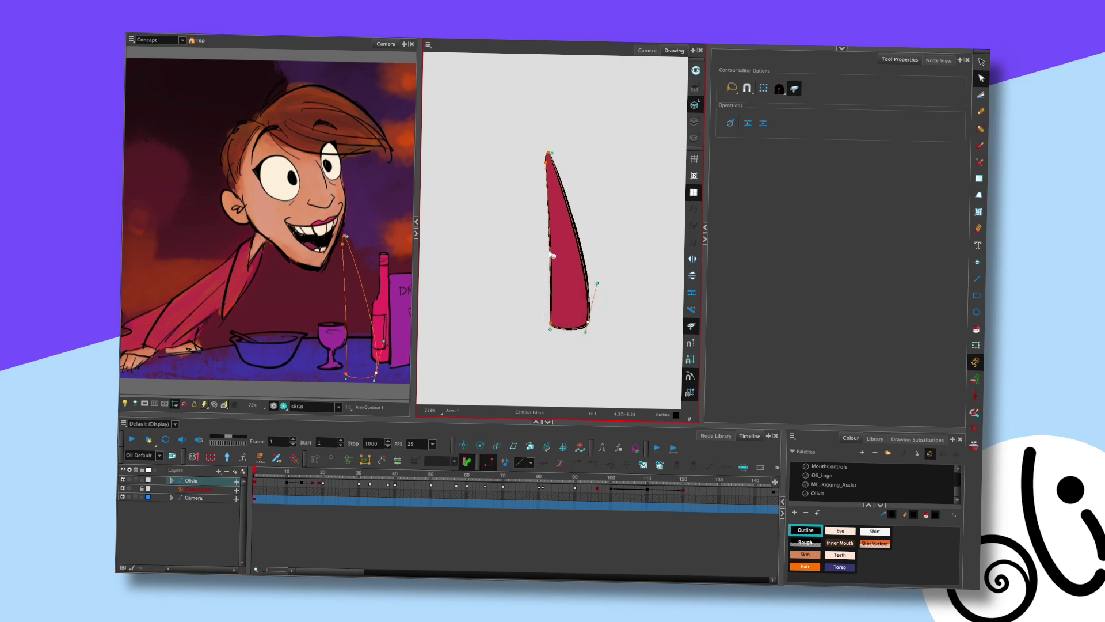
Pull the near sleeve's outer cuff corner inward to narrow the sleeve end, and view the result on the character
left_click_drag(553, 321, 568, 326)
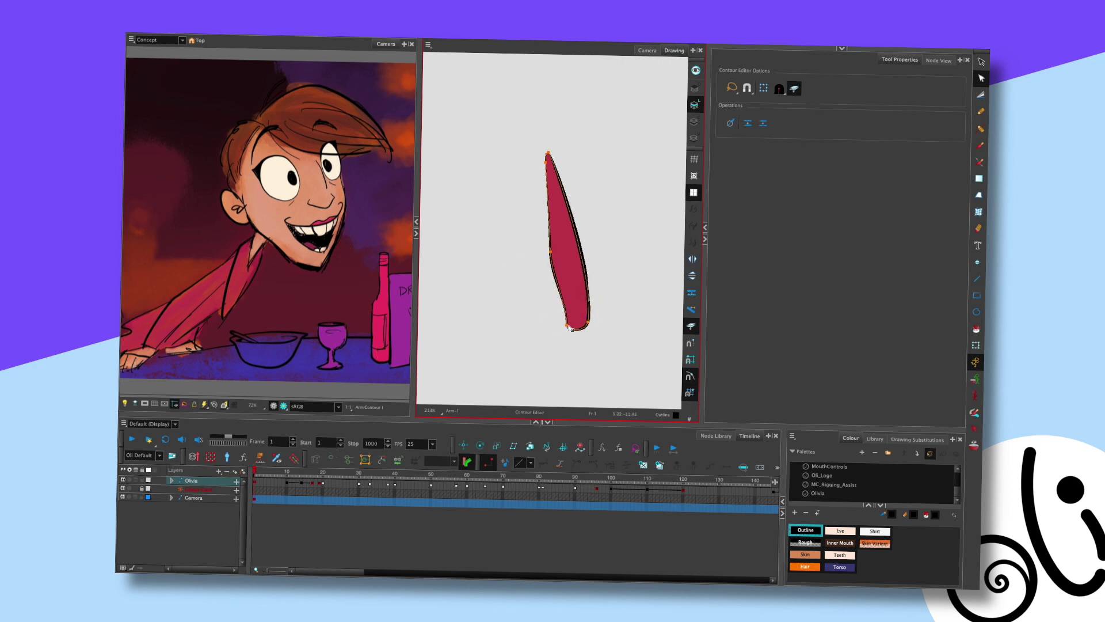
left_click(647, 50)
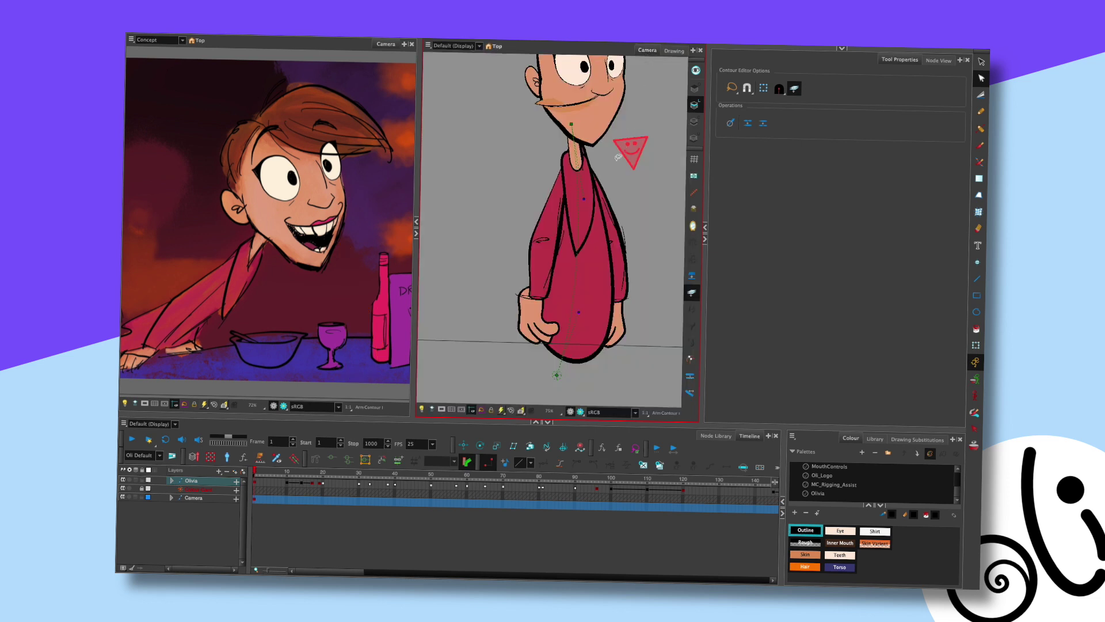
Adjust the pencil line thickness along the outer and inner edges of the near sleeve with the Pencil Editor
scroll(574, 256, "up", 2)
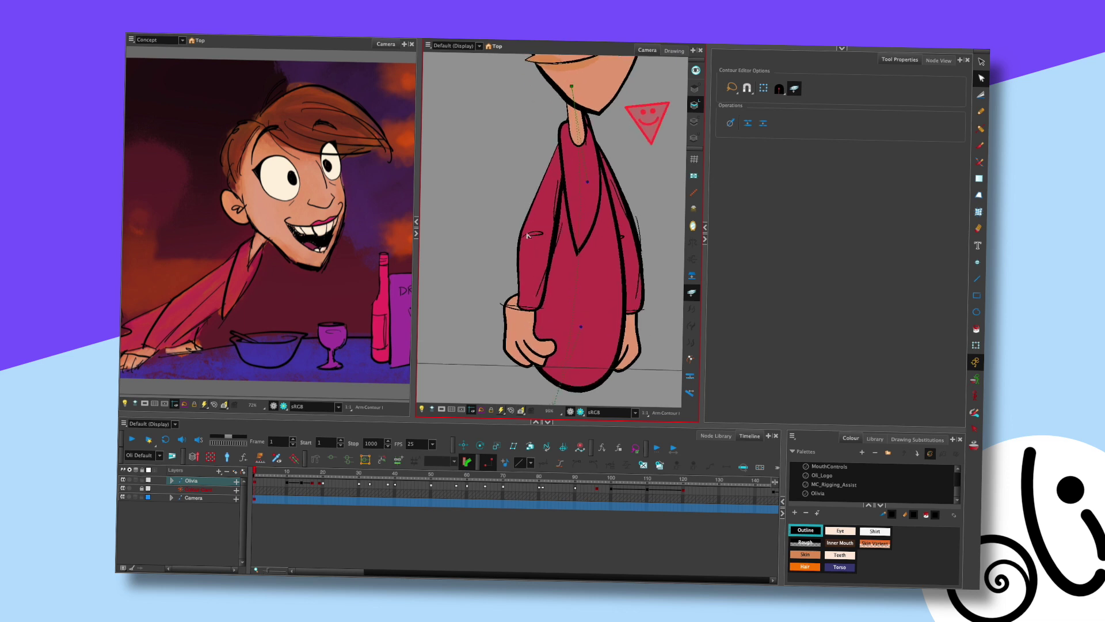
key("alt+shift+q")
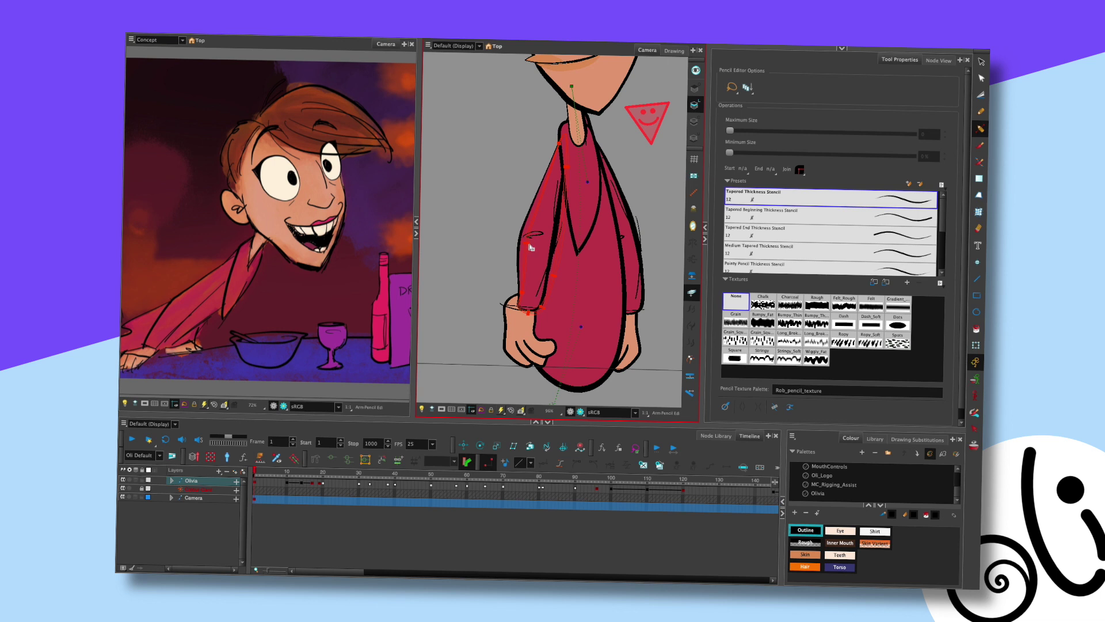
left_click(529, 249)
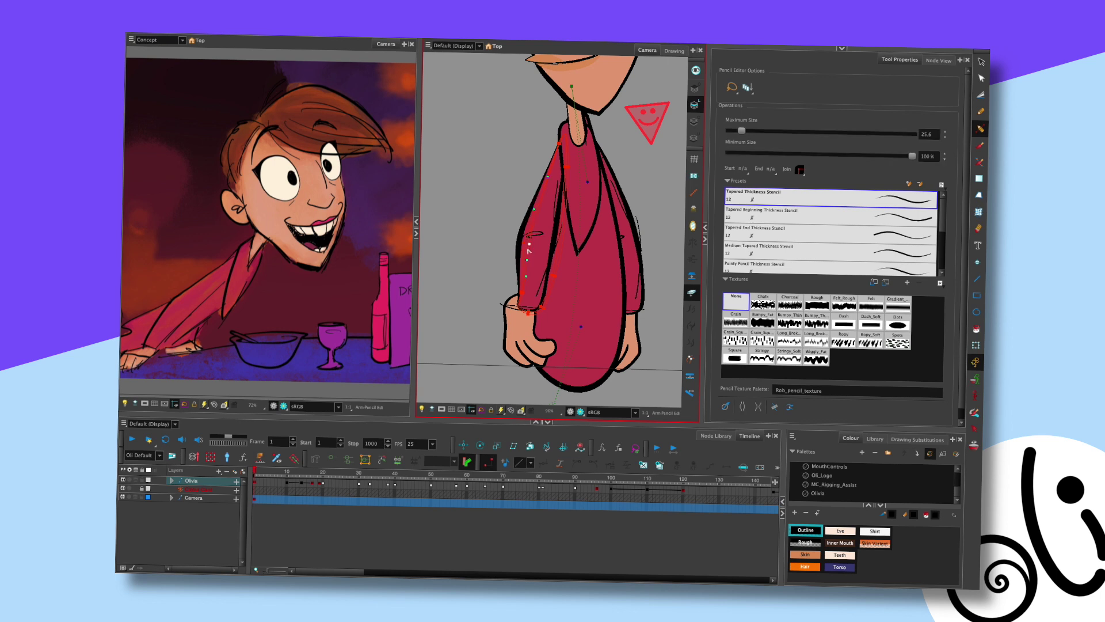
left_click(524, 296)
left_click(556, 276)
left_click(553, 278)
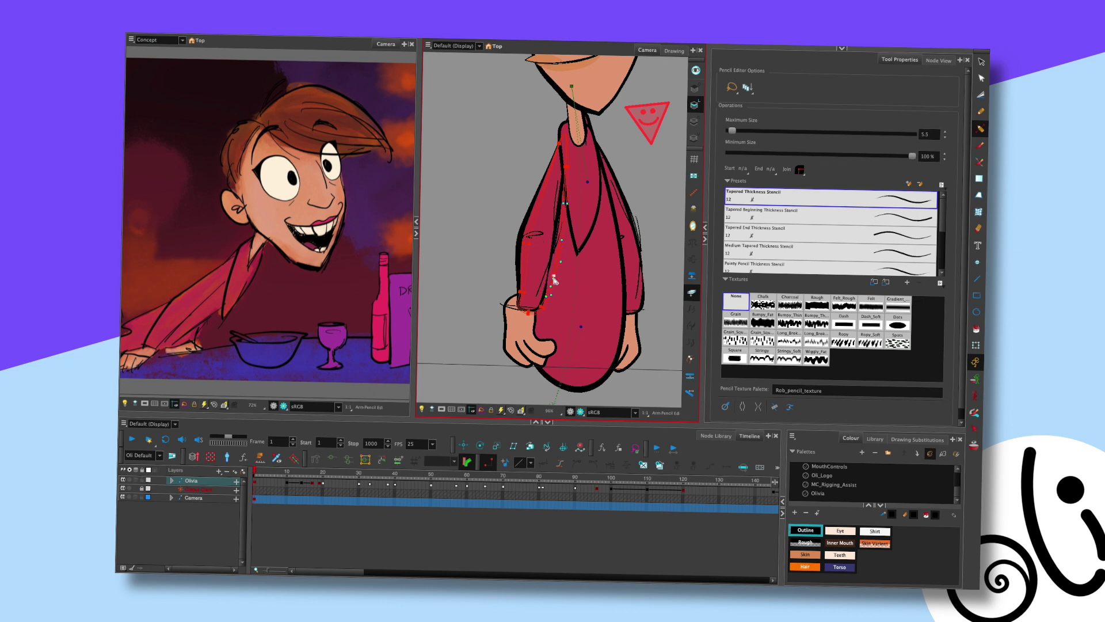
left_click(569, 252)
left_click(571, 174)
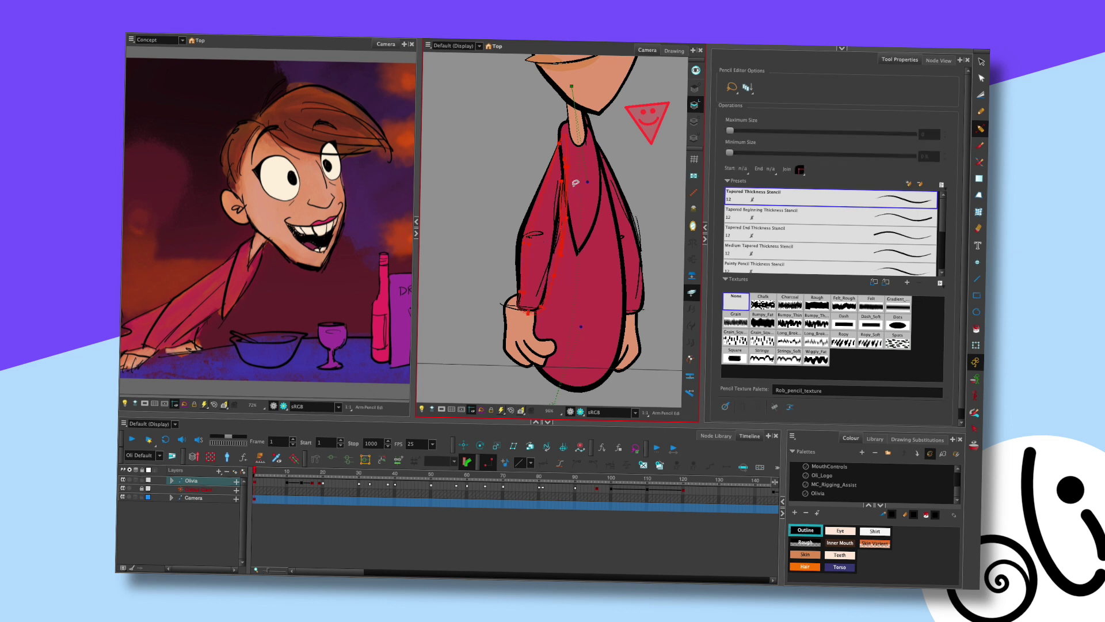
Open the near sleeve's drawing by itself and activate the overlay art layer holding its thin sketch strokes, previewing the layers
left_click(674, 50)
left_click(695, 71)
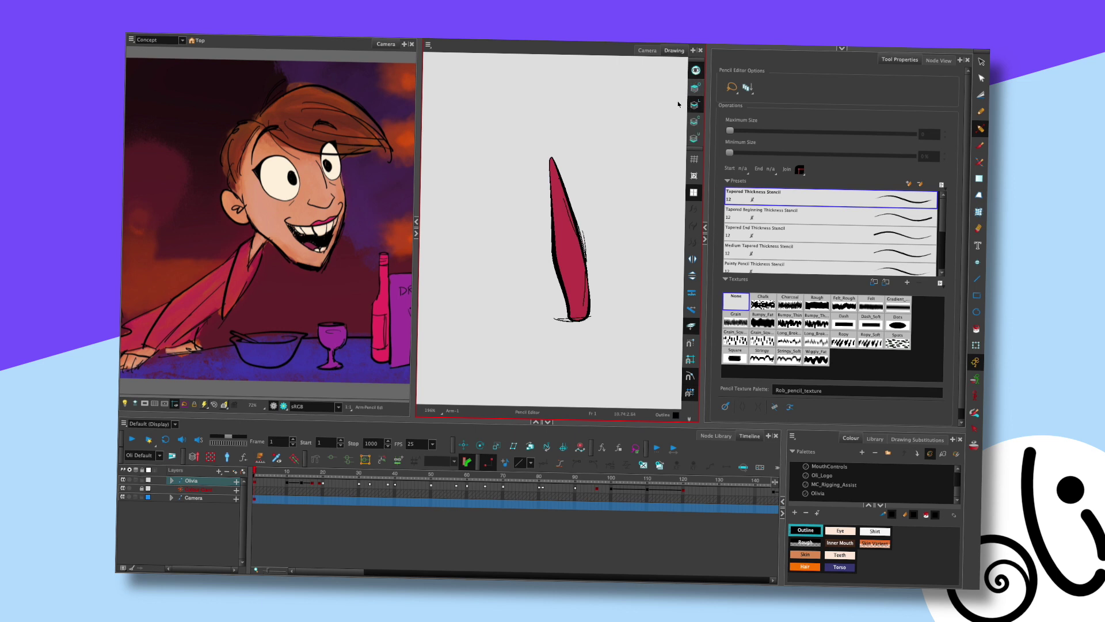
left_click(696, 71)
left_click(696, 71)
left_click(696, 72)
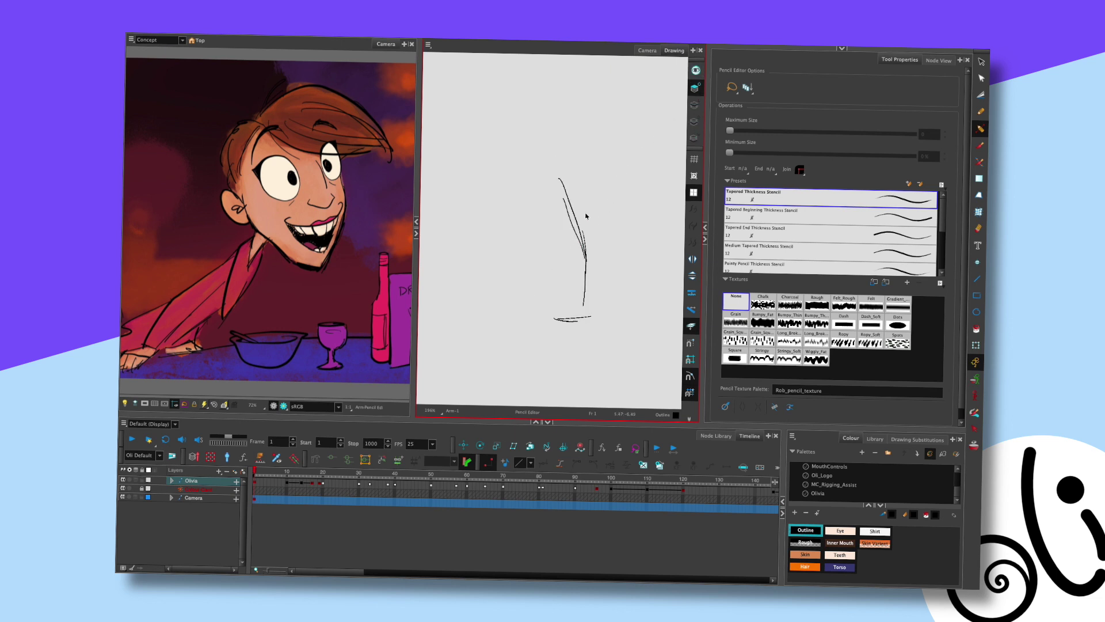
left_click(696, 71)
left_click(600, 217)
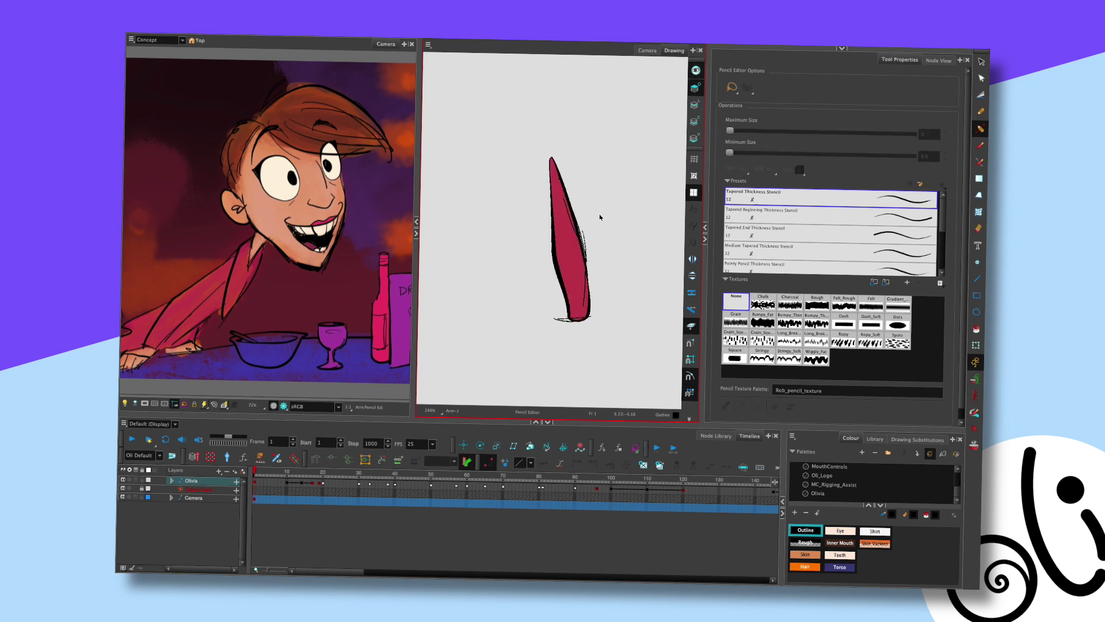
Try to pick the loose sketch strokes on the near sleeve's inner edge with the Pencil Editor and Contour Editor
left_click(695, 159)
left_click(694, 159)
left_click(589, 234)
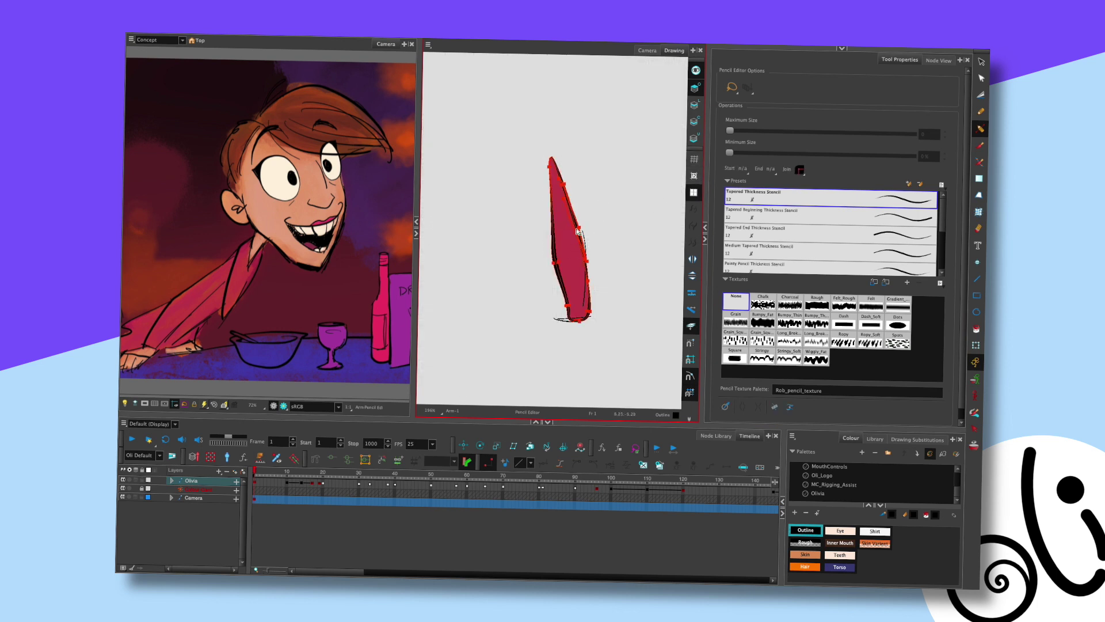
left_click(981, 78)
left_click(693, 104)
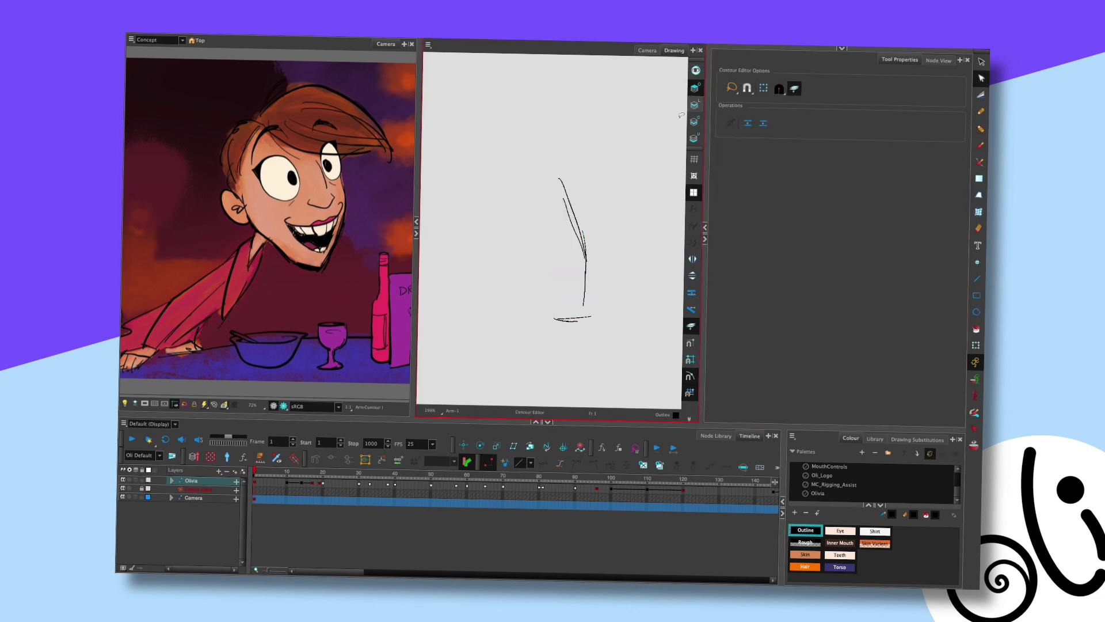
left_click(691, 76)
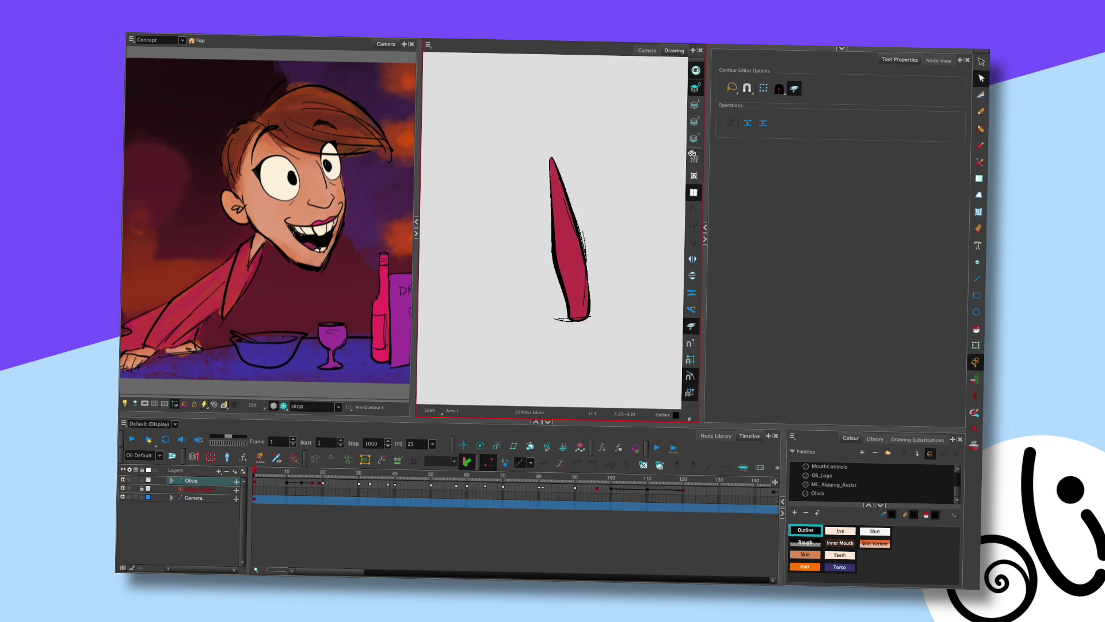
left_click(619, 193)
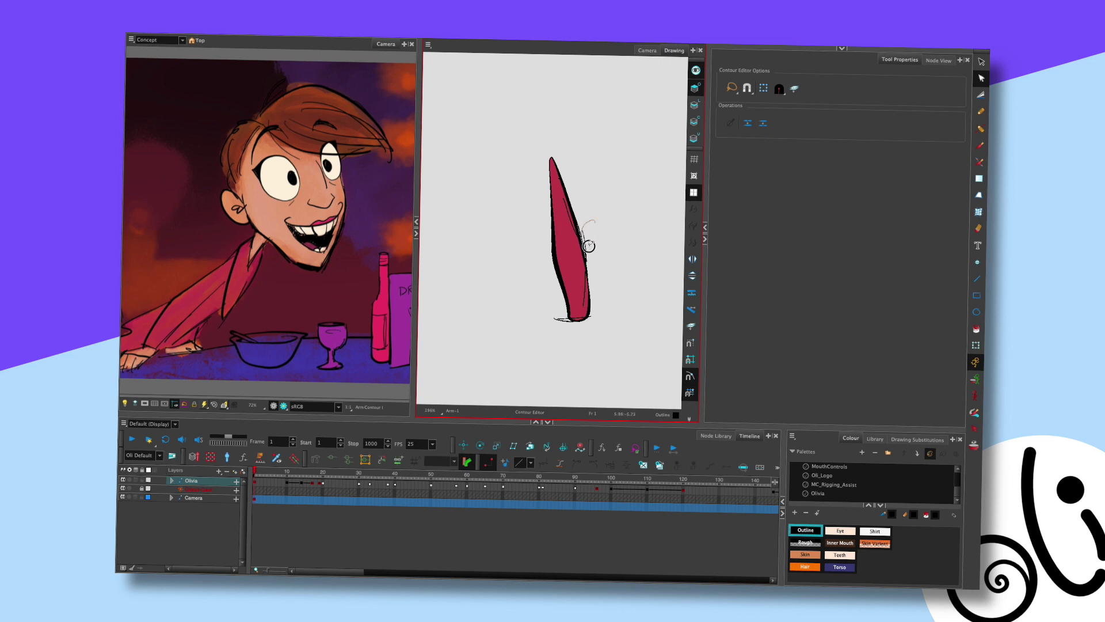
Reposition the lower loose sketch stroke along the near sleeve's inner edge with the Select tool
key("alt+s")
left_click(584, 240)
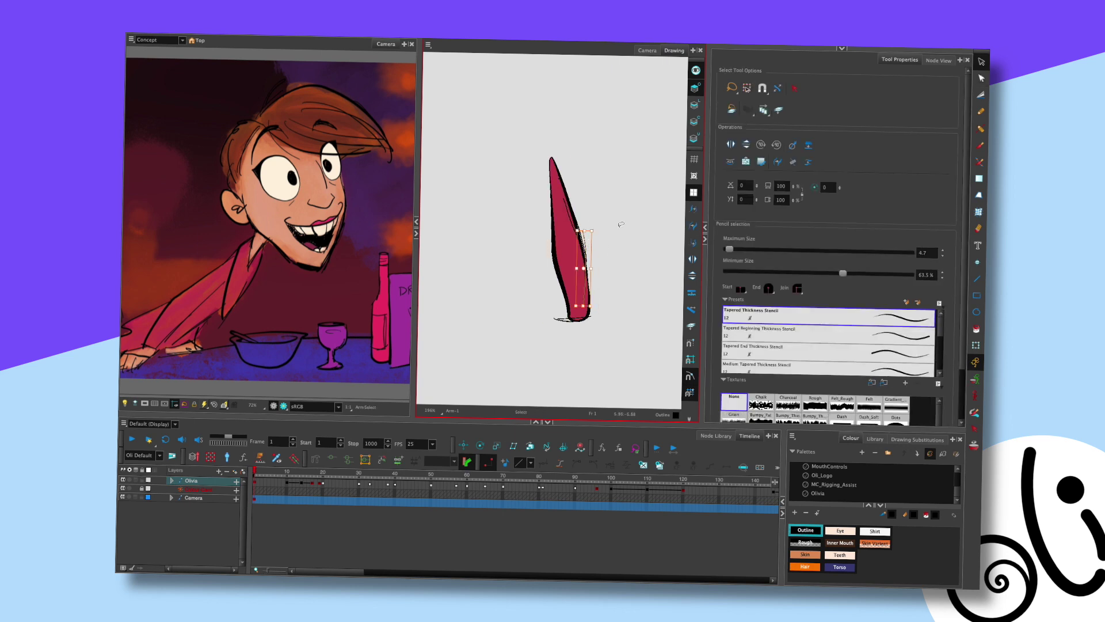
left_click(588, 253)
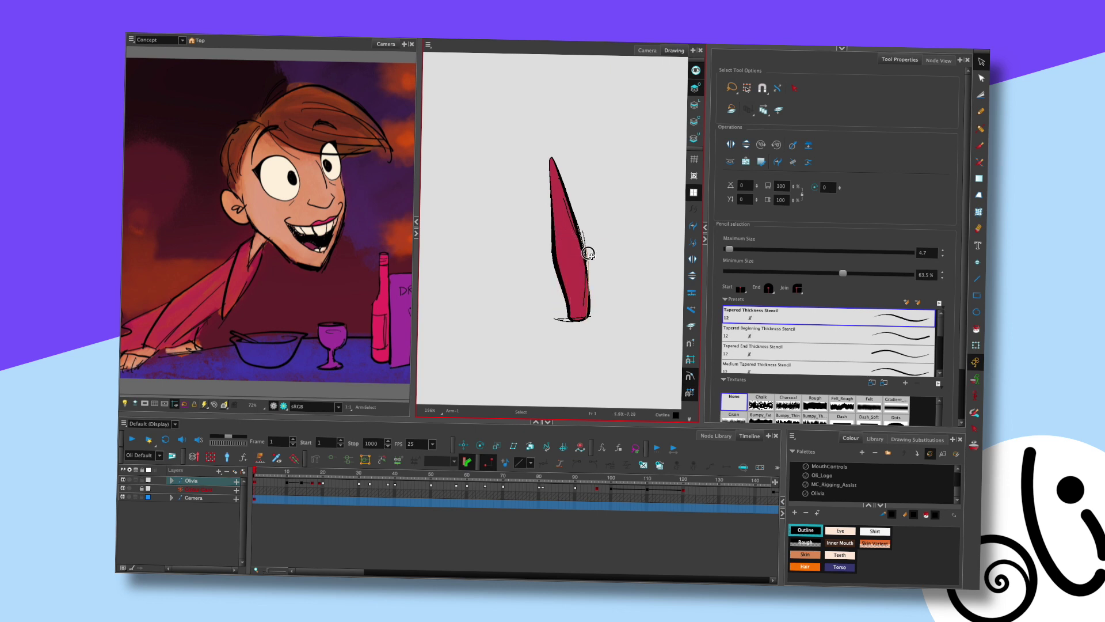
left_click(591, 252)
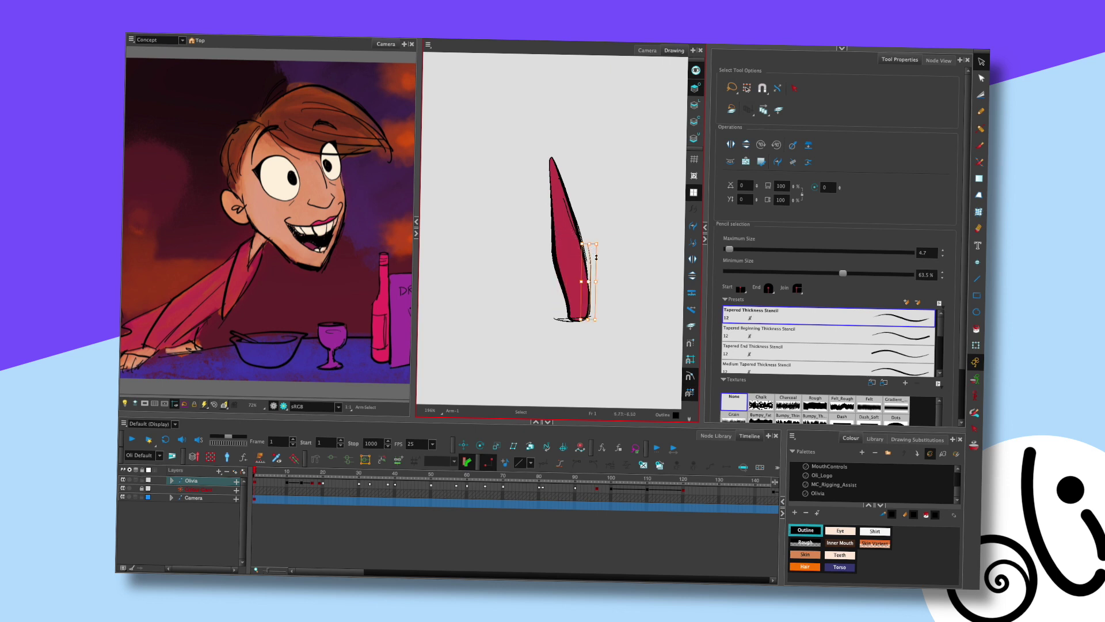
left_click(594, 240)
Flip the near sleeve's upper sketch strokes horizontally, then move and rotate them to follow the upper outer edge
left_click(566, 230)
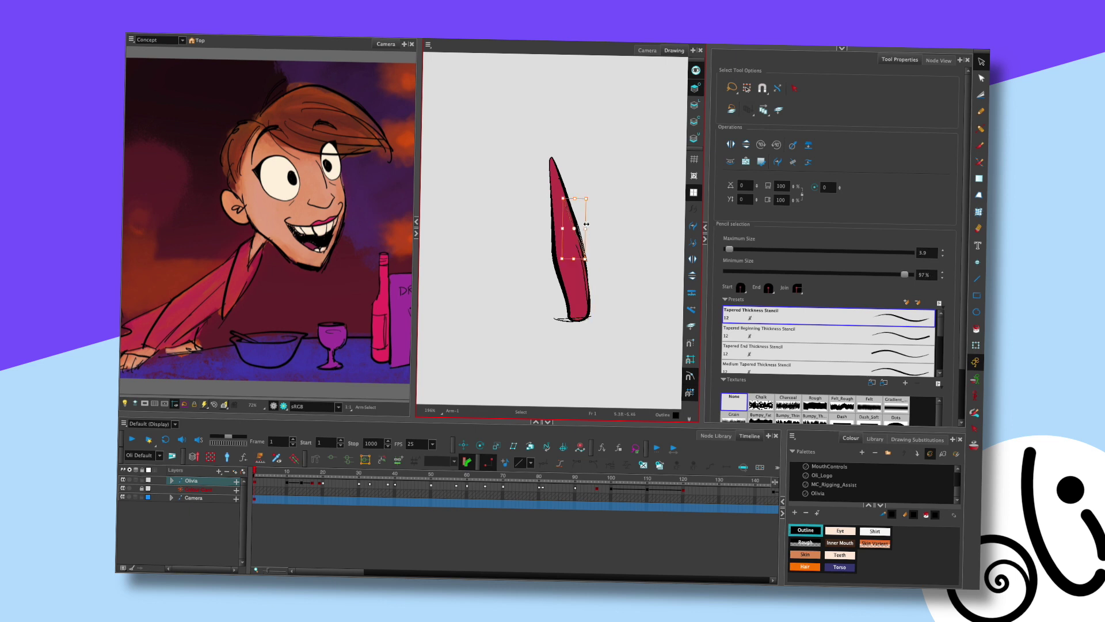
left_click(567, 230)
left_click(572, 213)
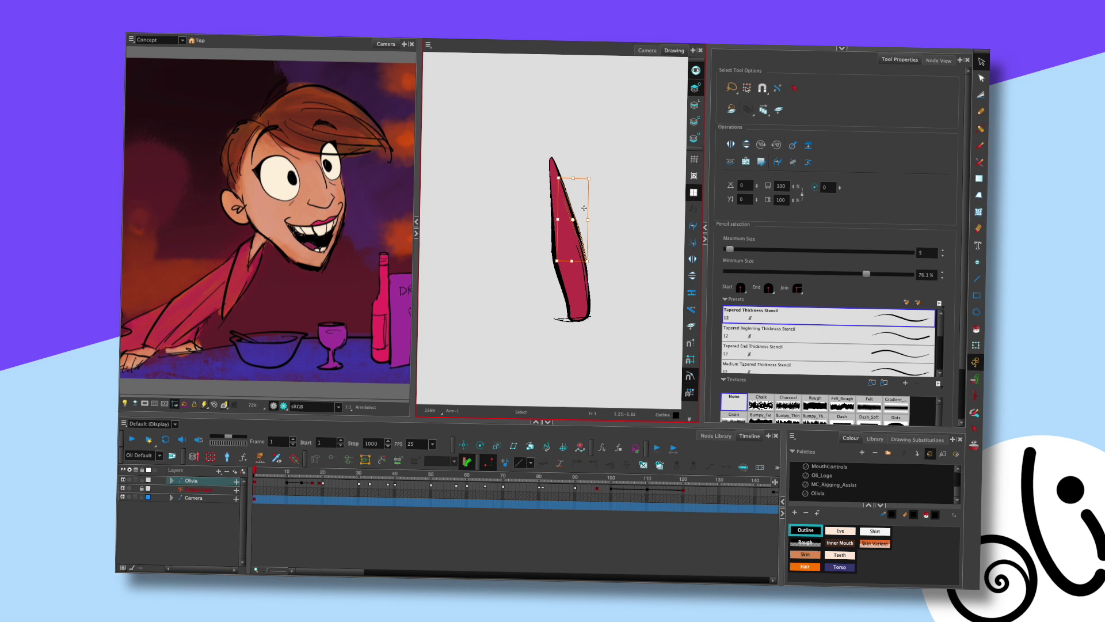
left_click(563, 173)
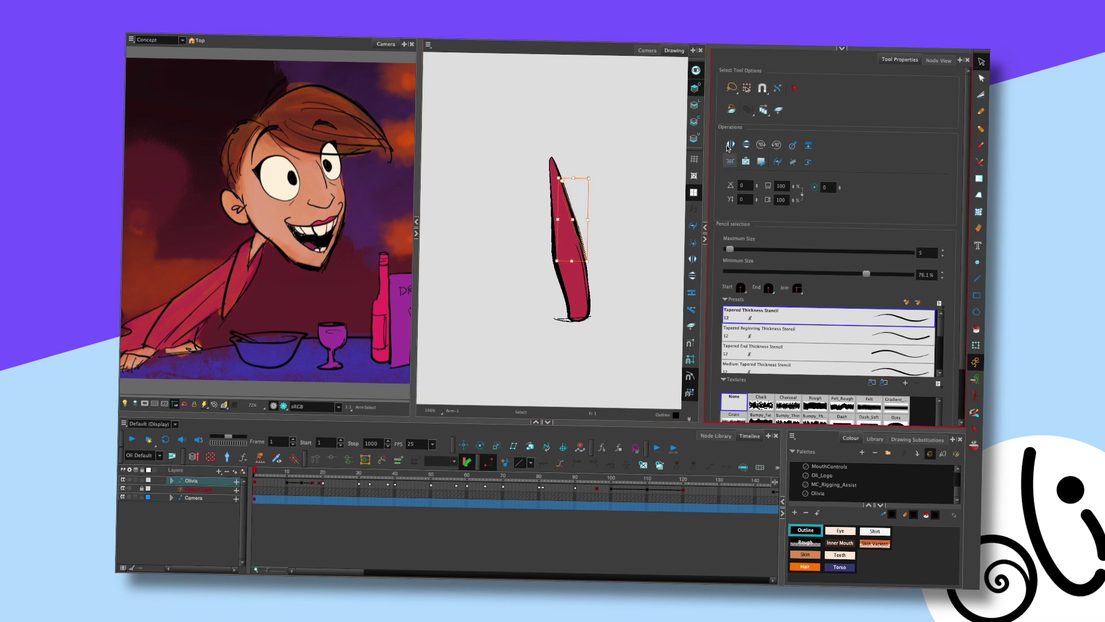
left_click_drag(568, 234, 562, 233)
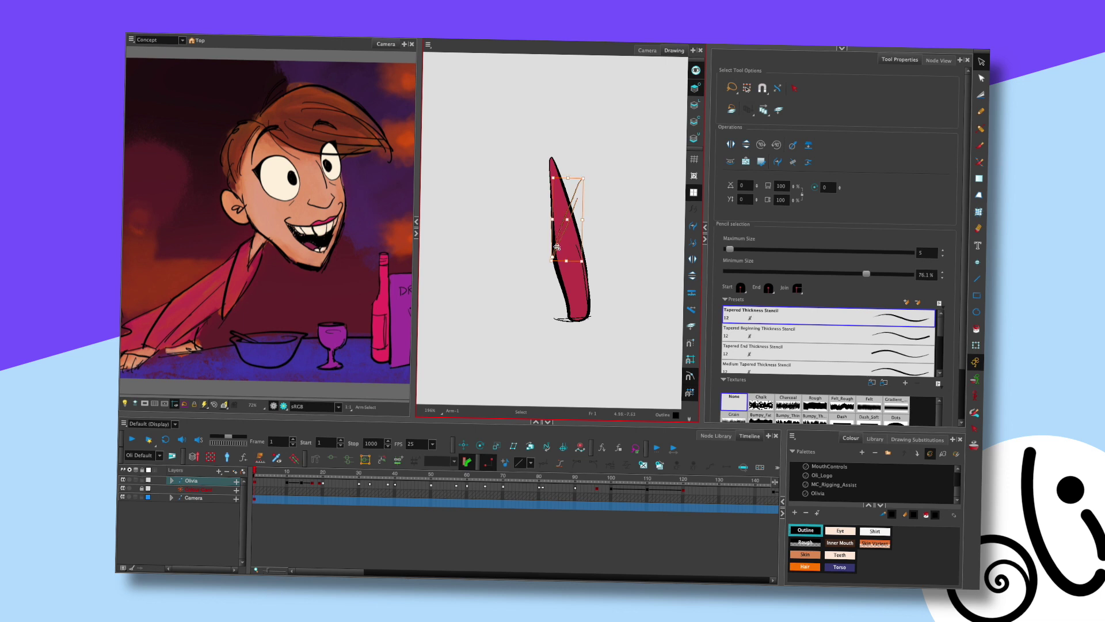
left_click_drag(592, 176, 564, 170)
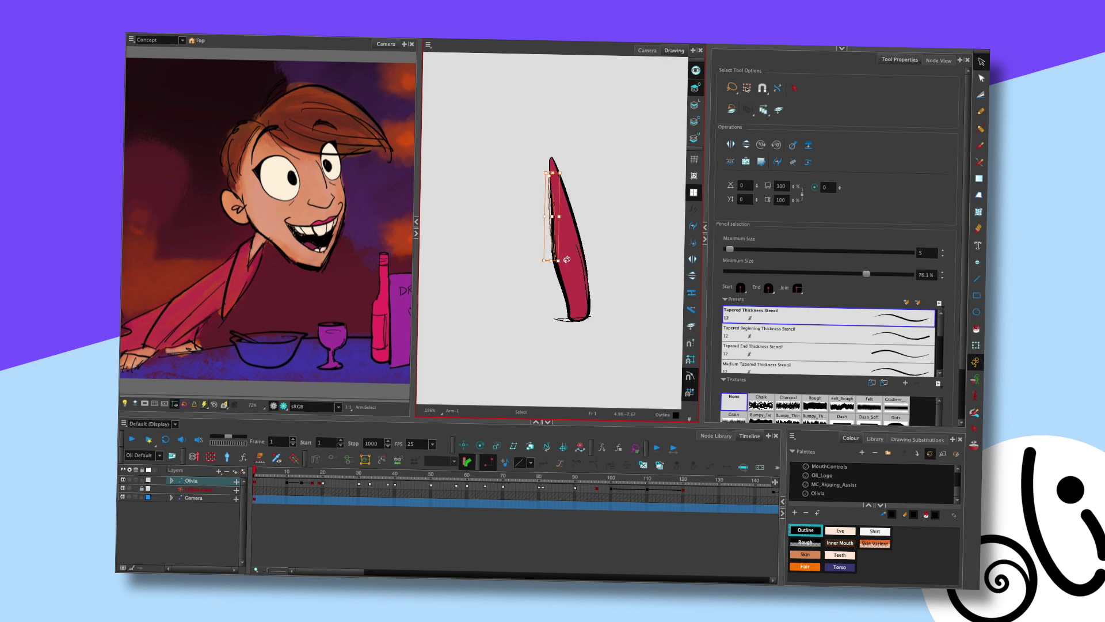
left_click(594, 222)
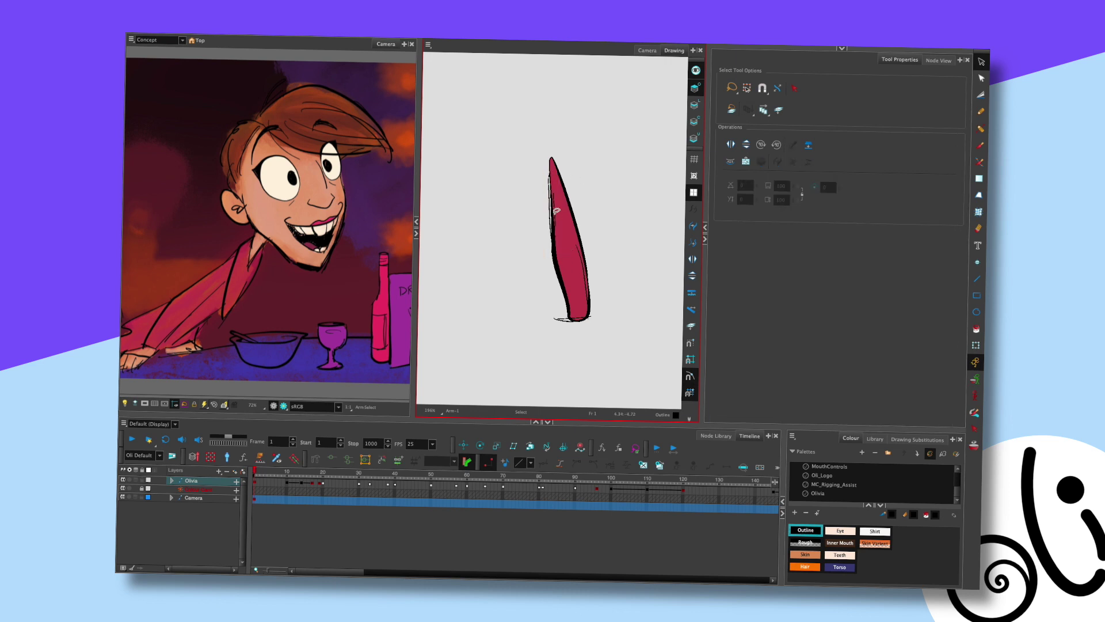
Nudge the flipped sketch strokes slightly upward along the near sleeve's outer edge
left_click(552, 214)
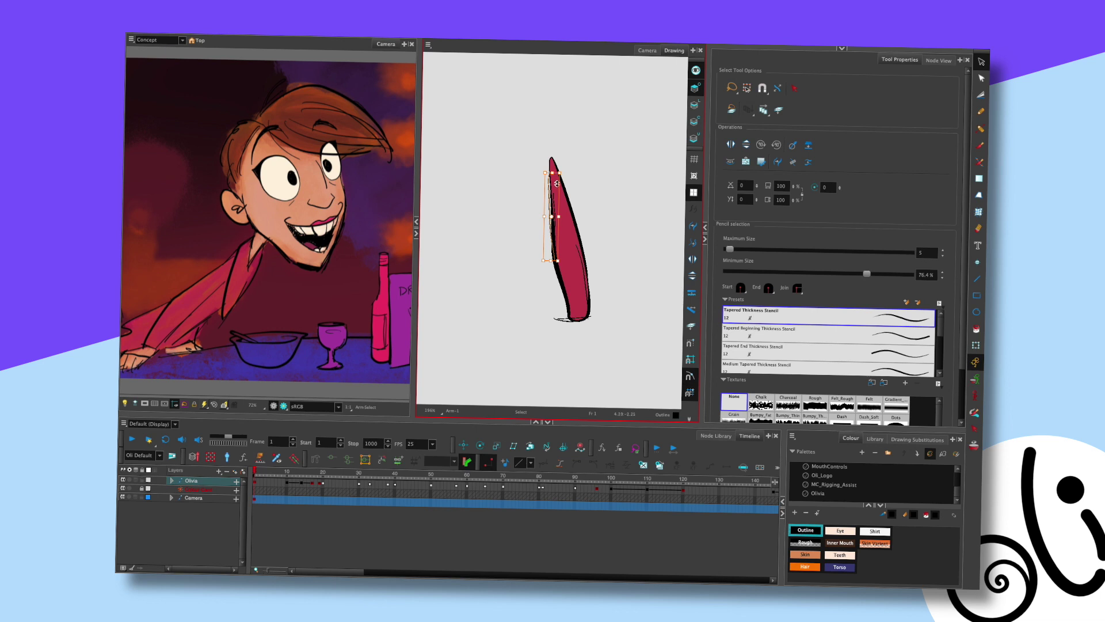
left_click(565, 269)
left_click(549, 227)
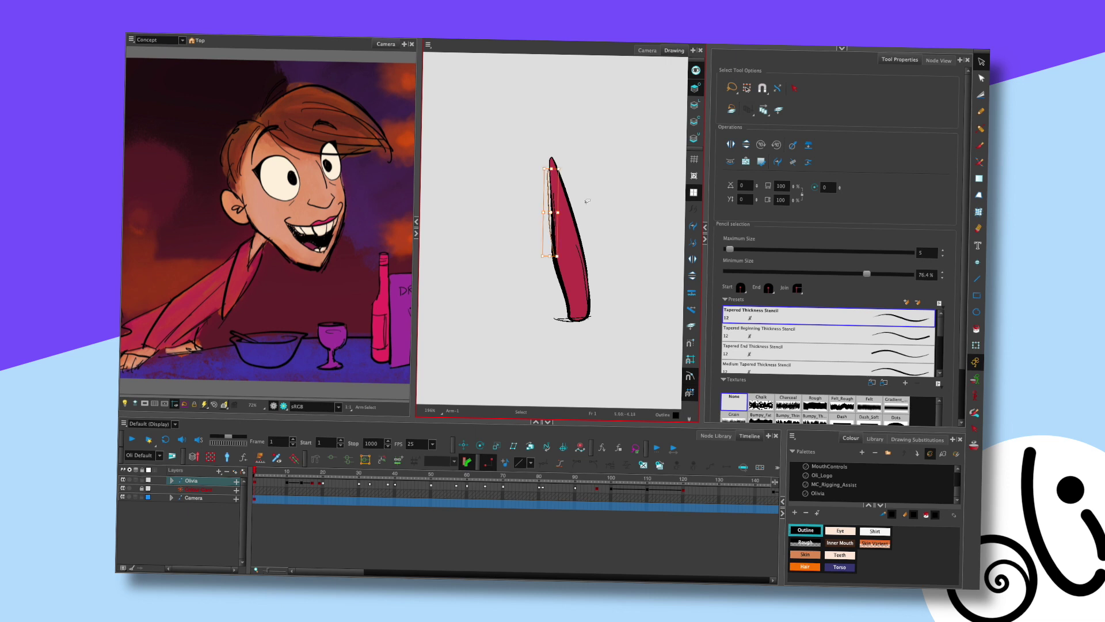
left_click(586, 171)
left_click(551, 208)
key("ctrl+z")
key("ctrl+z")
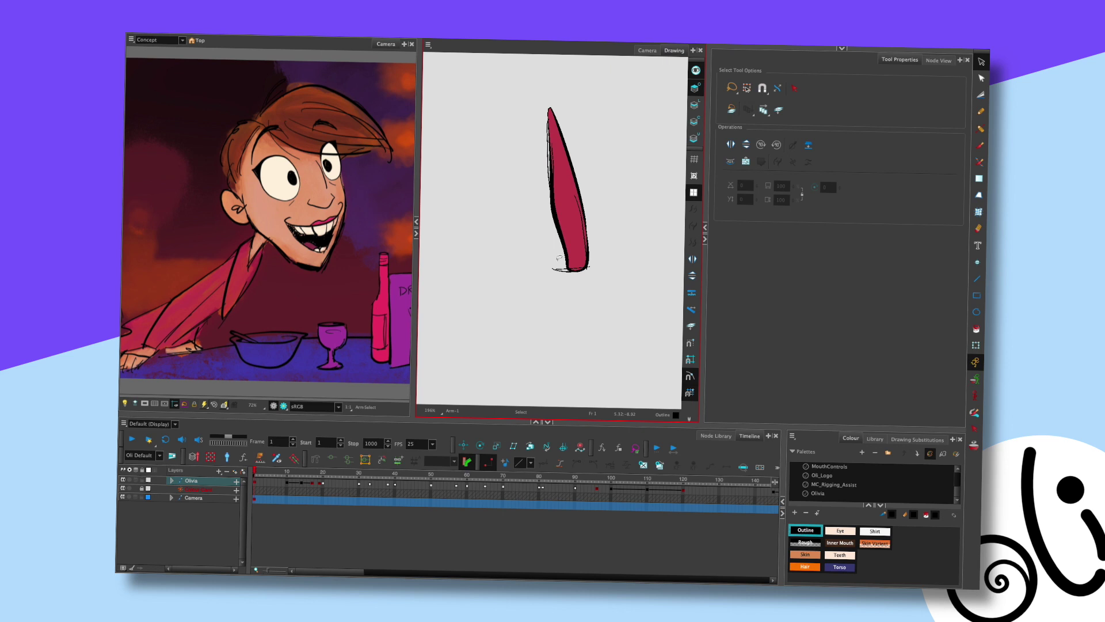
Fit the loose sketch stroke at the near sleeve's cuff to the hem, and show the result on the character
left_click(566, 269)
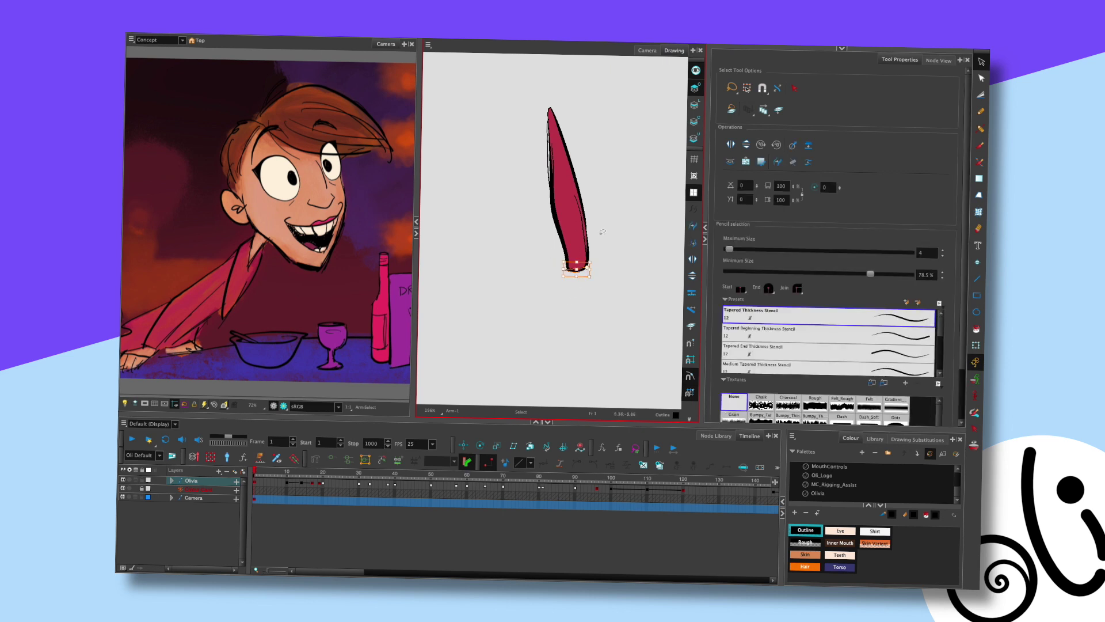
key("ctrl+z")
key("ctrl+z")
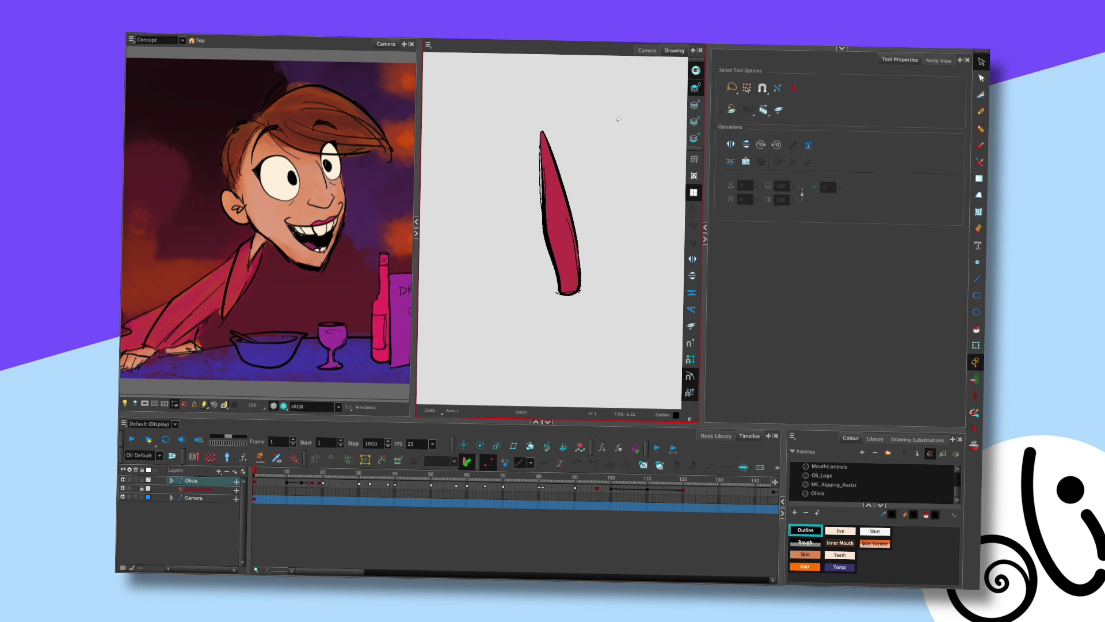
left_click(647, 50)
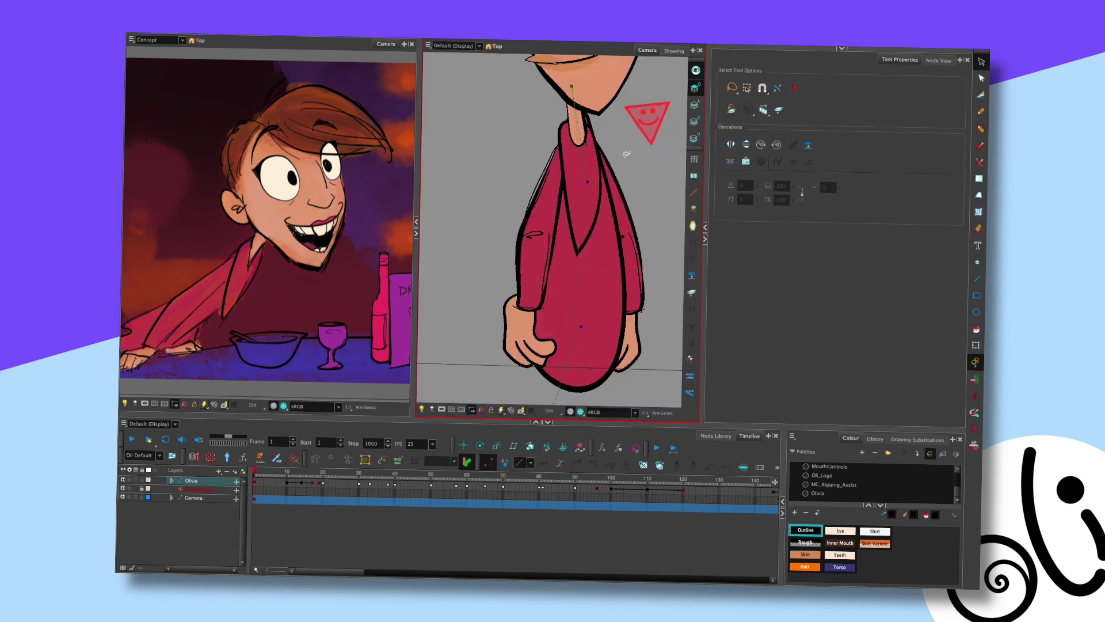
Examine the near sleeve's sketch strokes on the character by selecting the cuff, upper-arm and forearm strokes in turn
left_click(525, 294)
scroll(549, 279, "up", 2)
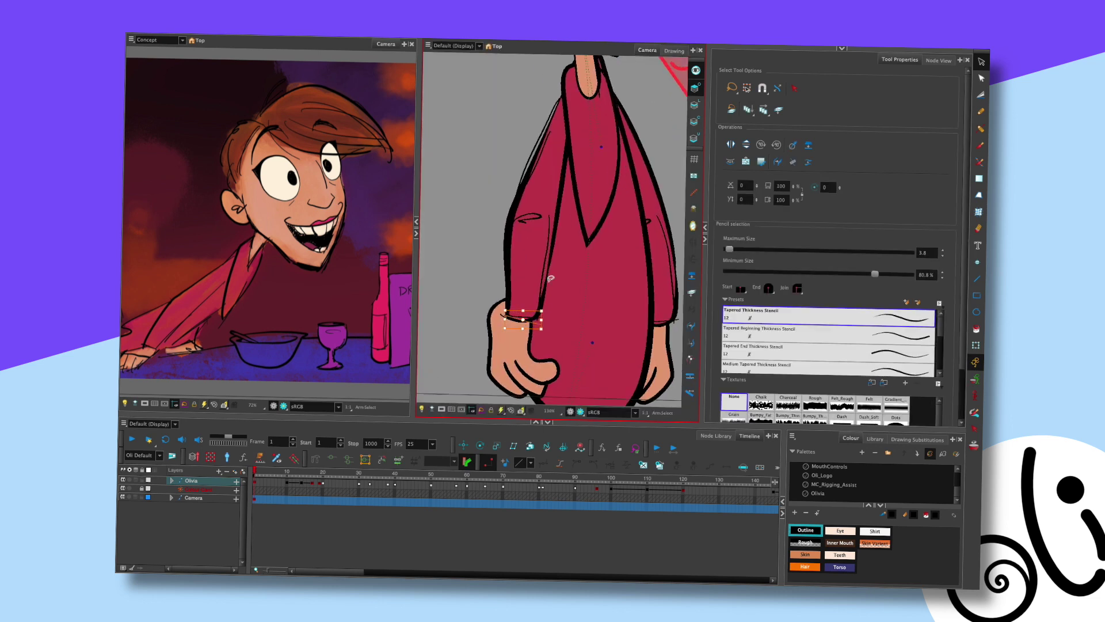
scroll(550, 277, "up", 1)
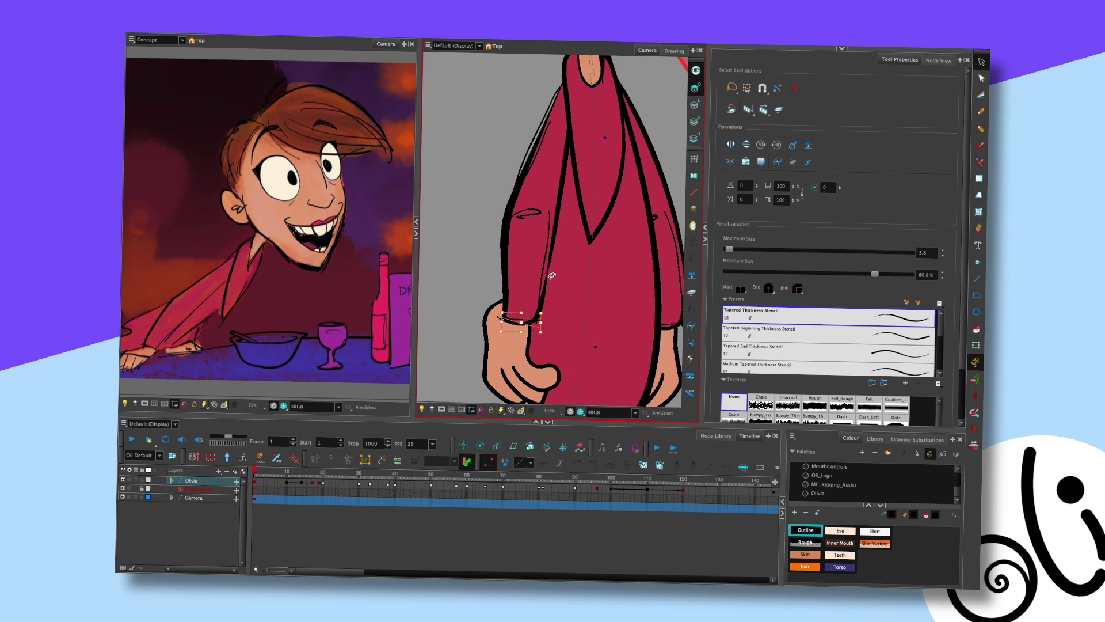
key("Escape")
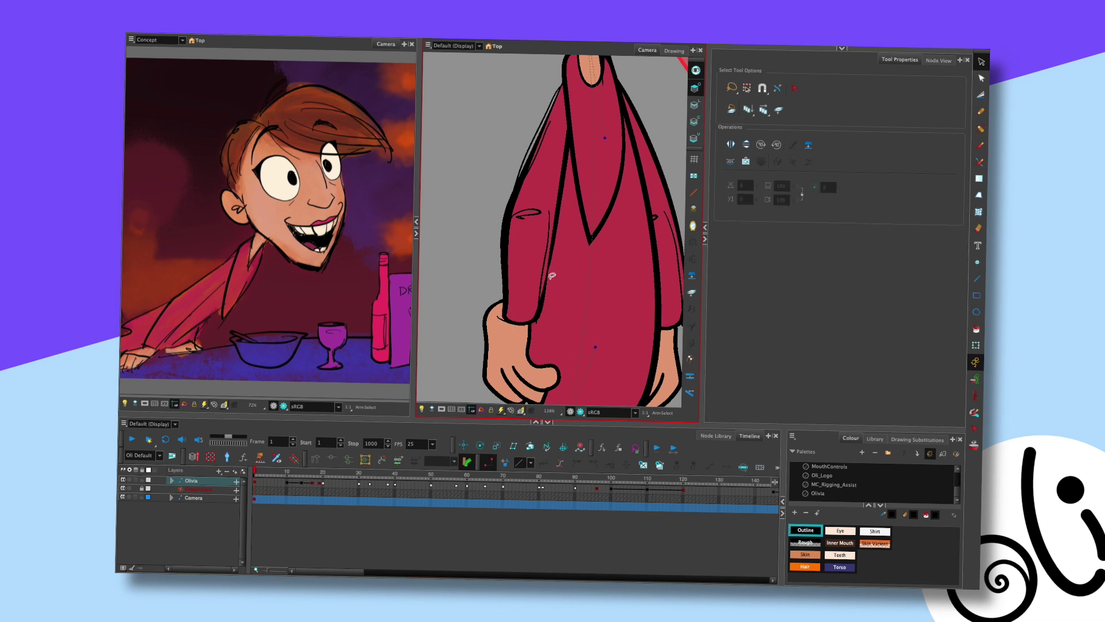
left_click(545, 146)
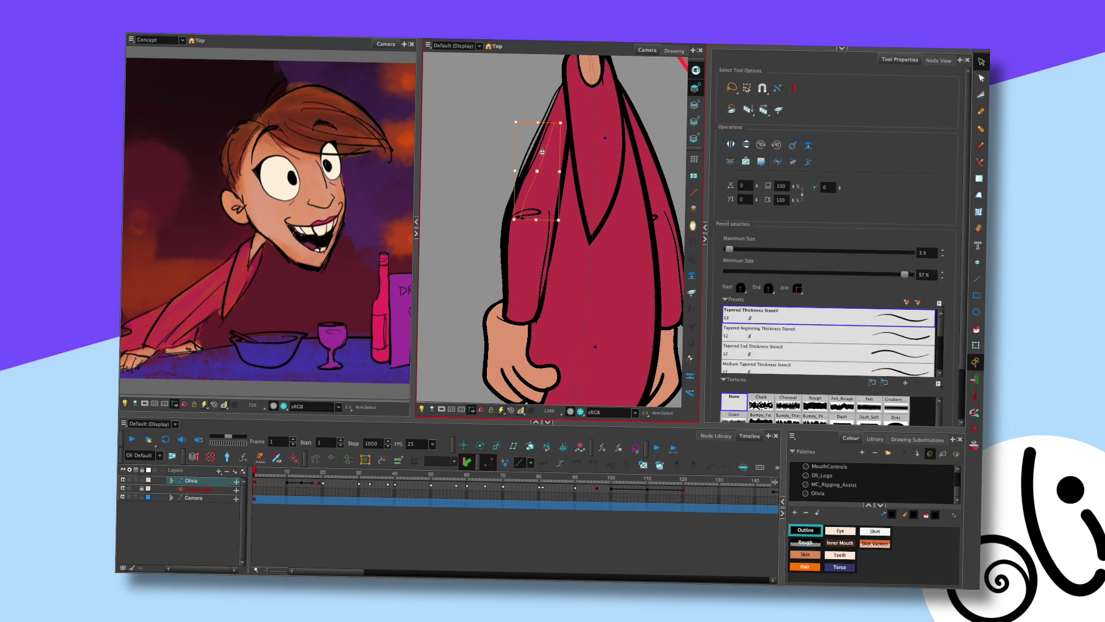
left_click(478, 187)
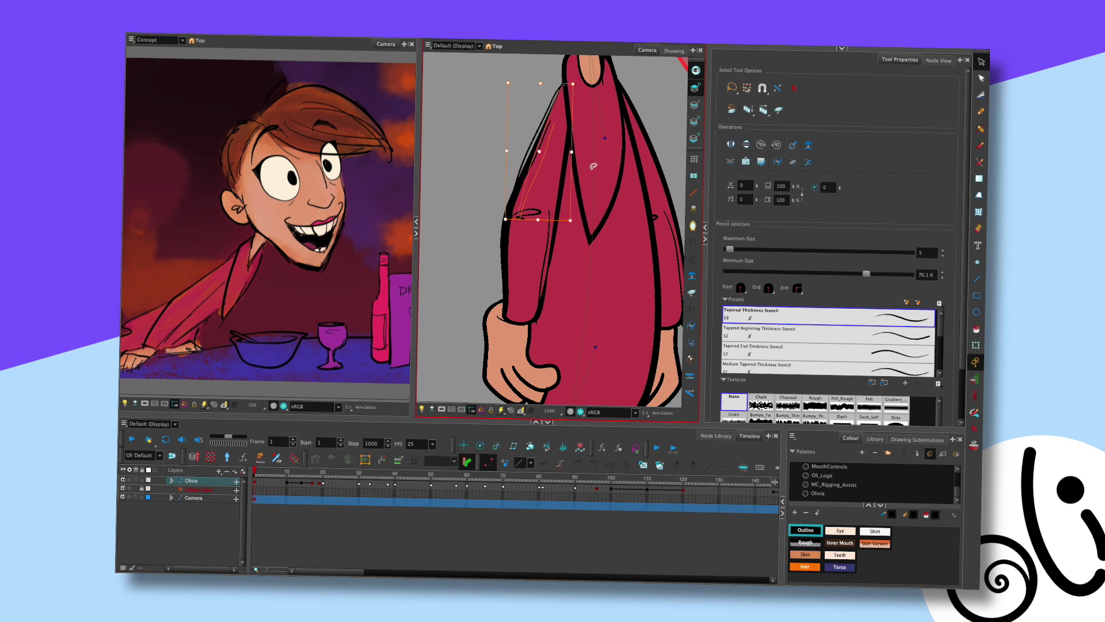
left_click_drag(632, 168, 616, 150)
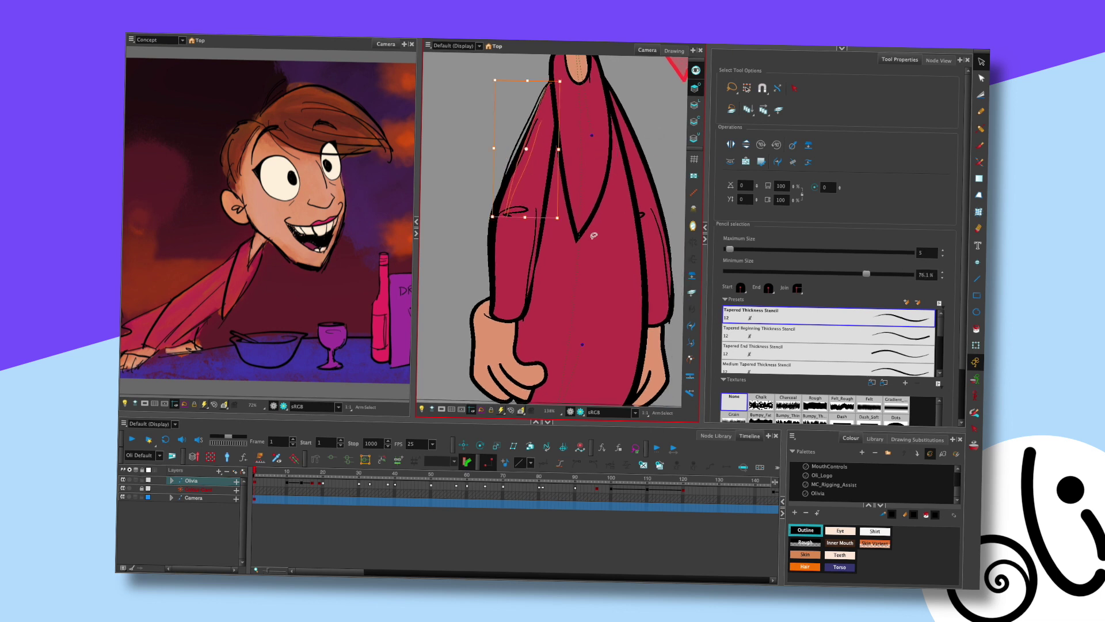
scroll(593, 235, "down", 2)
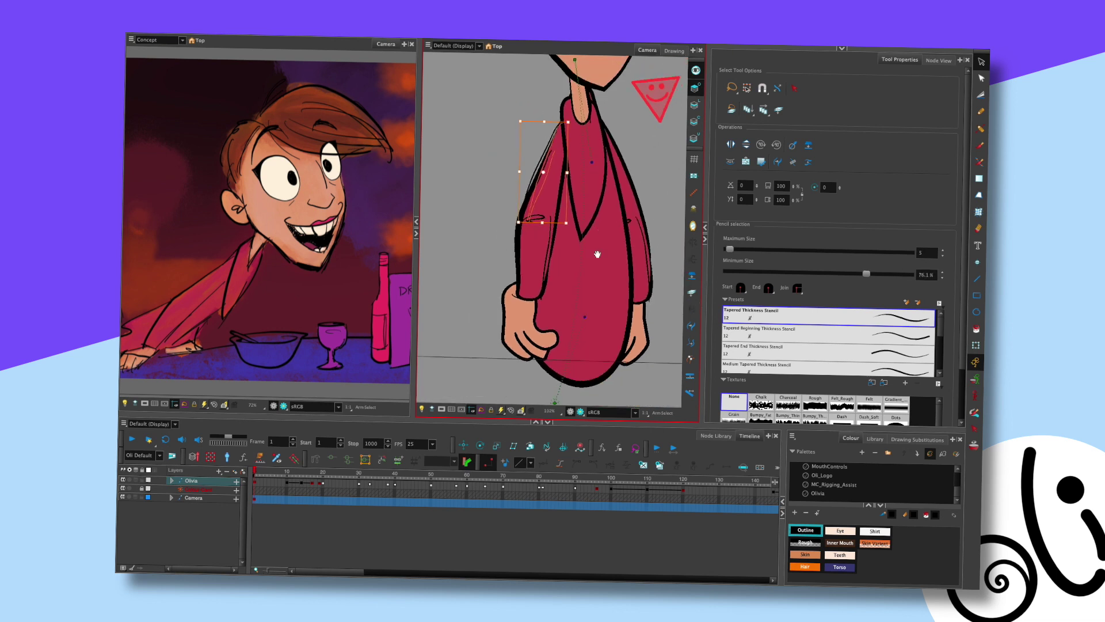
left_click_drag(597, 253, 578, 235)
left_click(525, 231)
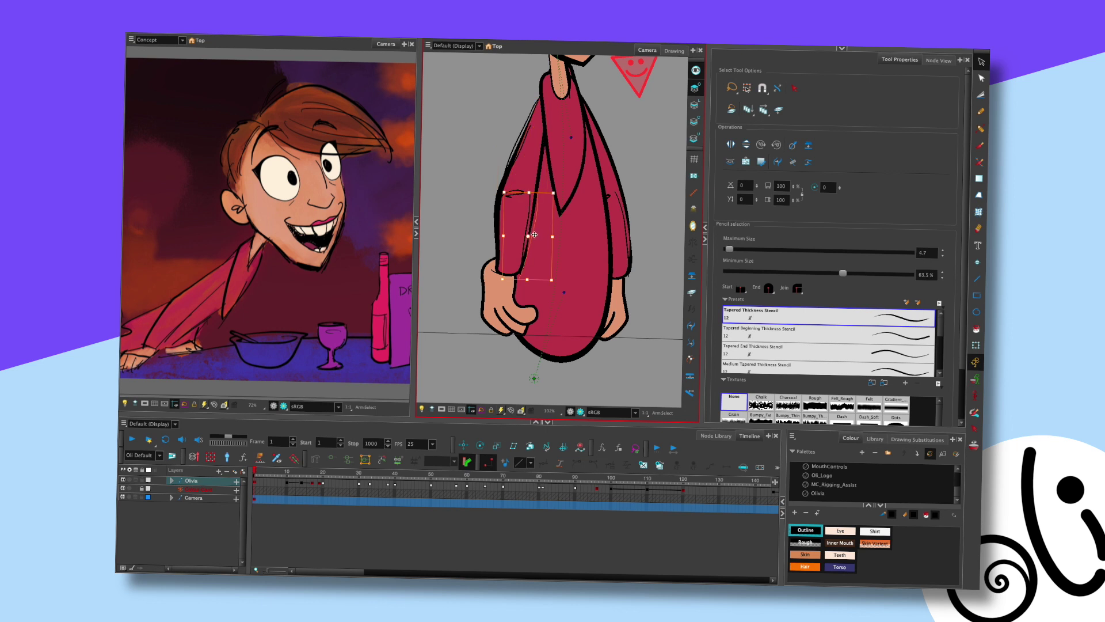
key("Escape")
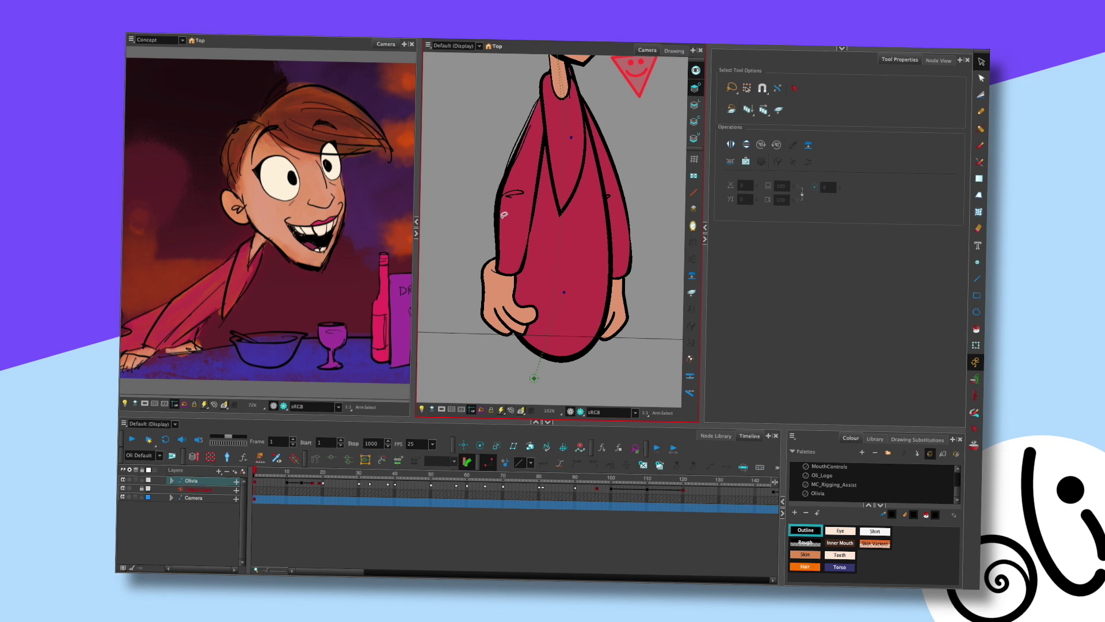
Nudge the sketch stroke at the near sleeve's cuff into place on the character, and show the sleeve's drawing by itself
left_click(505, 279)
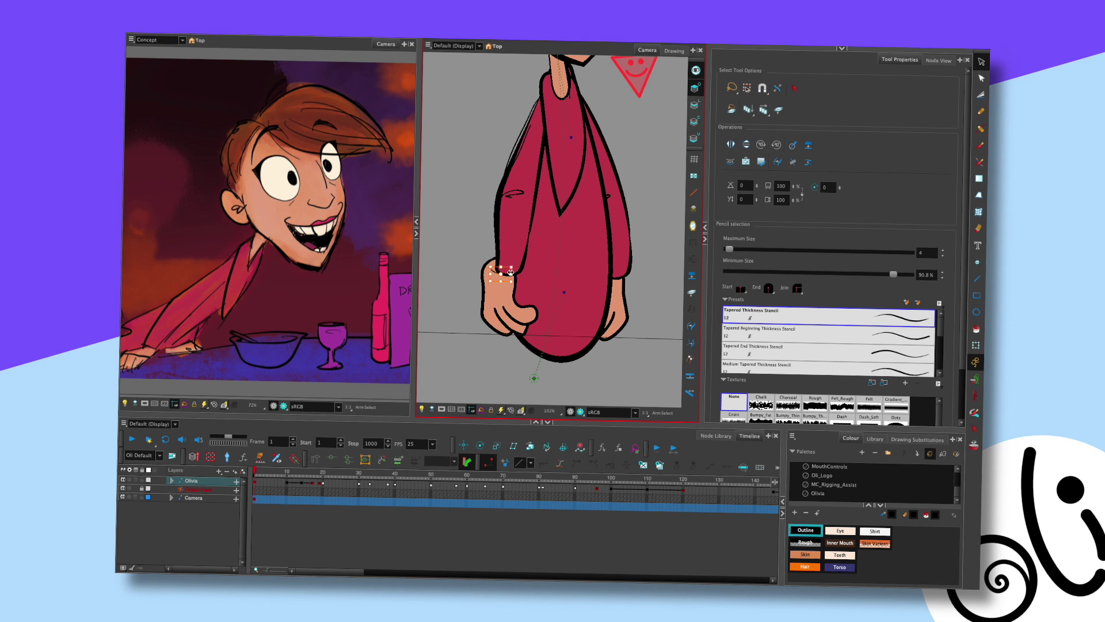
left_click_drag(507, 283, 509, 282)
left_click_drag(512, 266, 513, 267)
left_click_drag(512, 266, 512, 267)
scroll(641, 179, "down", 3)
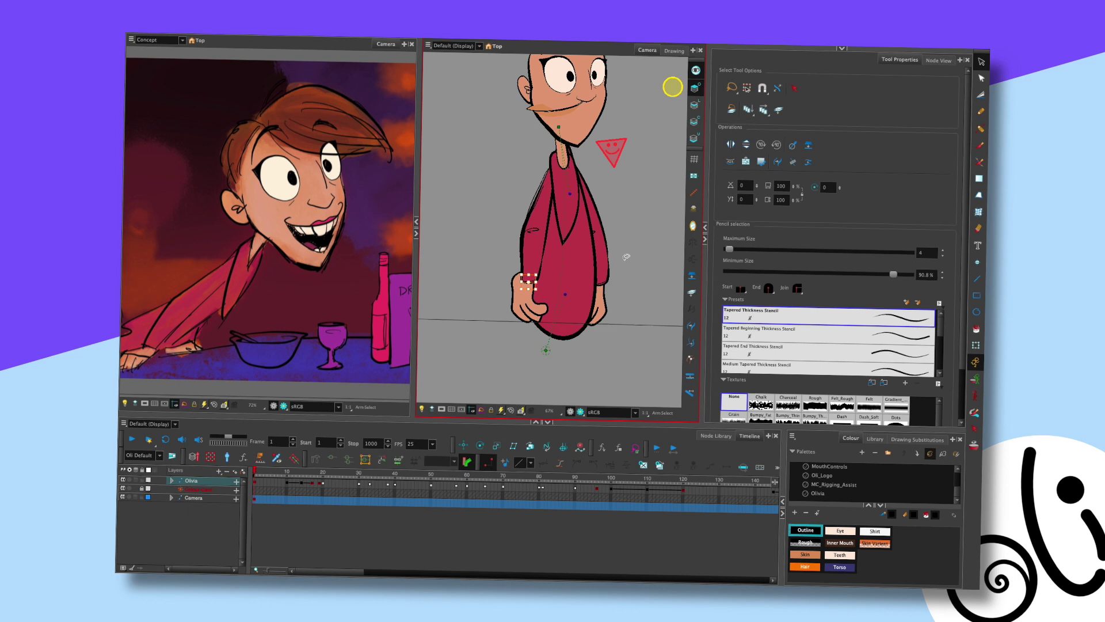
left_click_drag(627, 257, 589, 230)
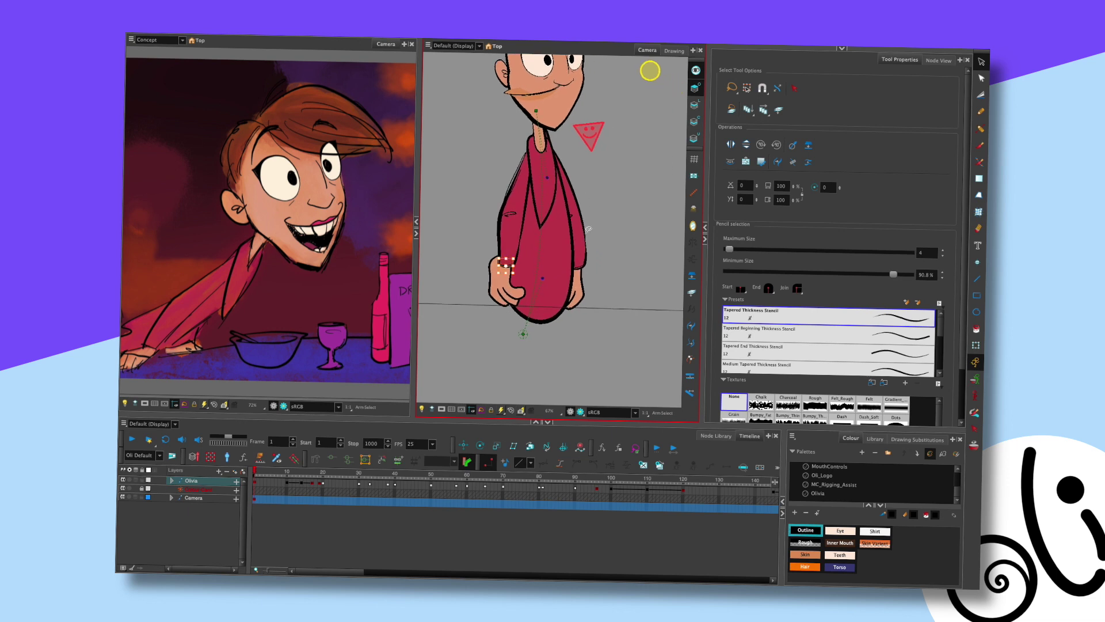
left_click(669, 51)
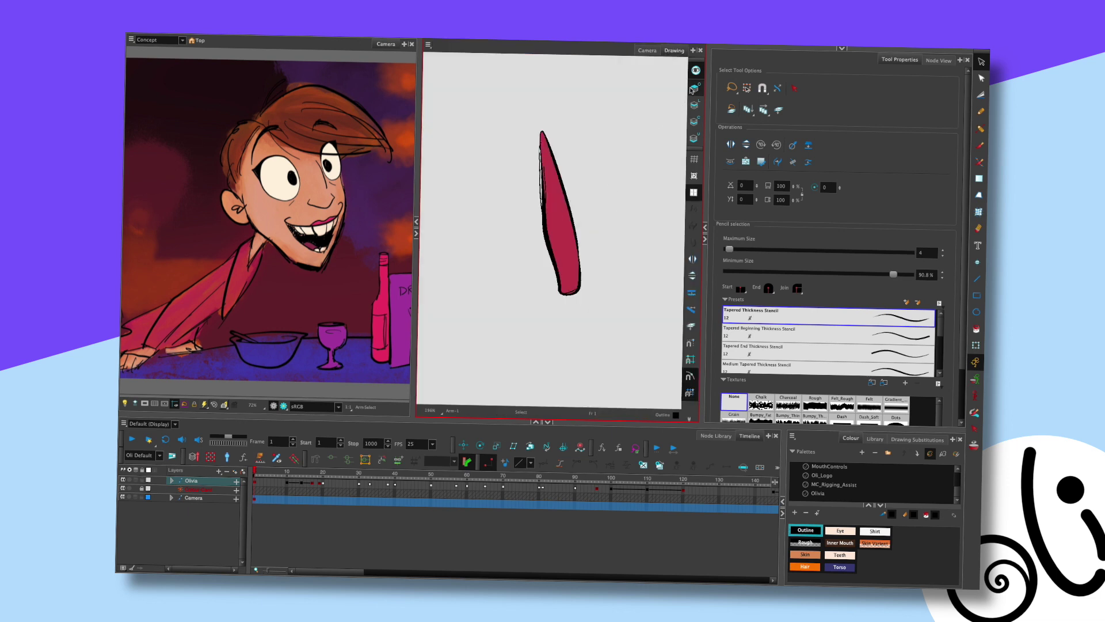
Adjust the contour of the sketch stroke at the sleeve's cuff in its own drawing, and show the character again
left_click(647, 50)
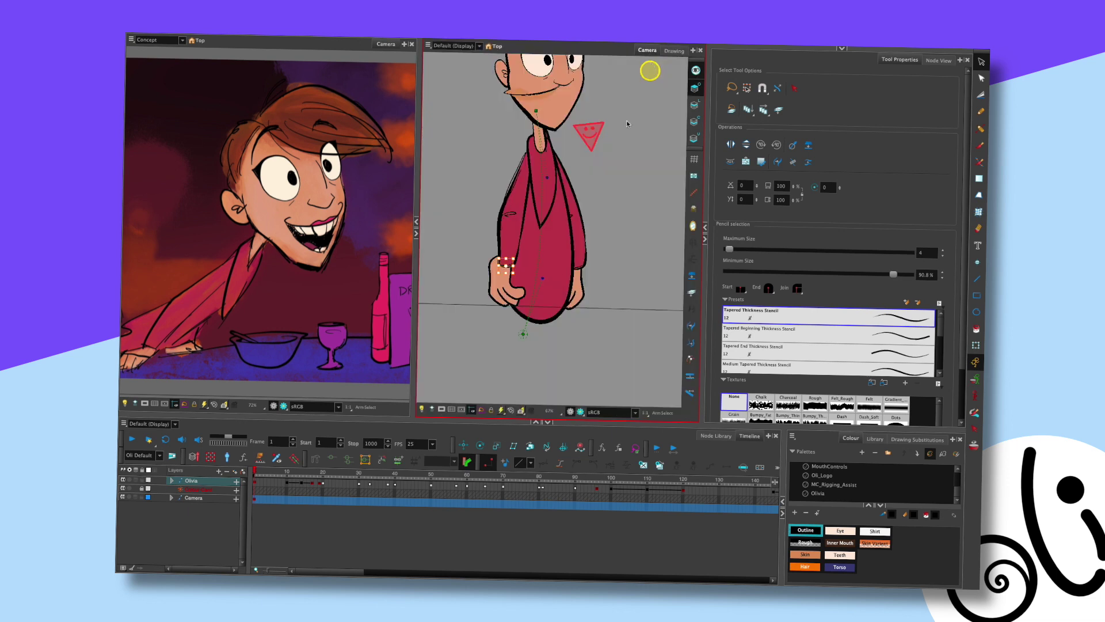
key("alt+q")
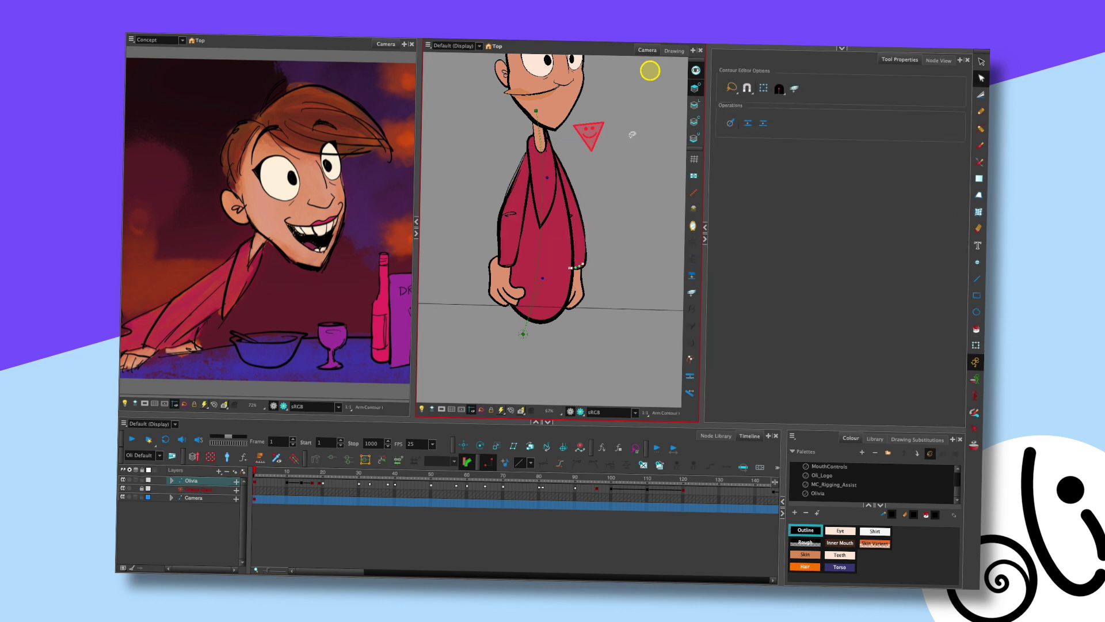
left_click(672, 50)
left_click_drag(612, 229, 605, 248)
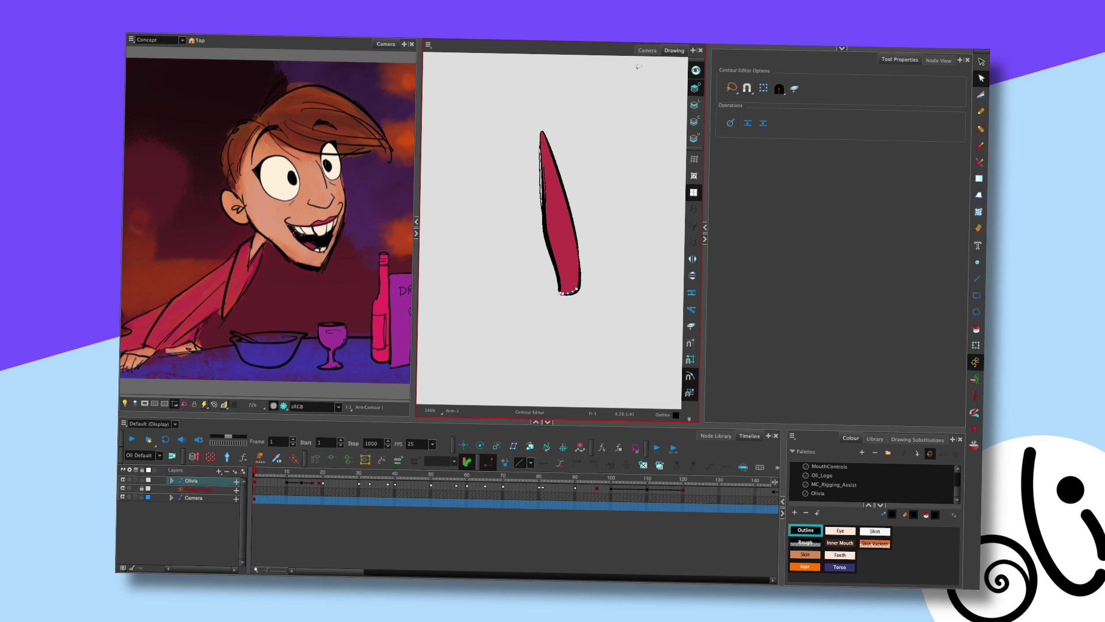
left_click(647, 50)
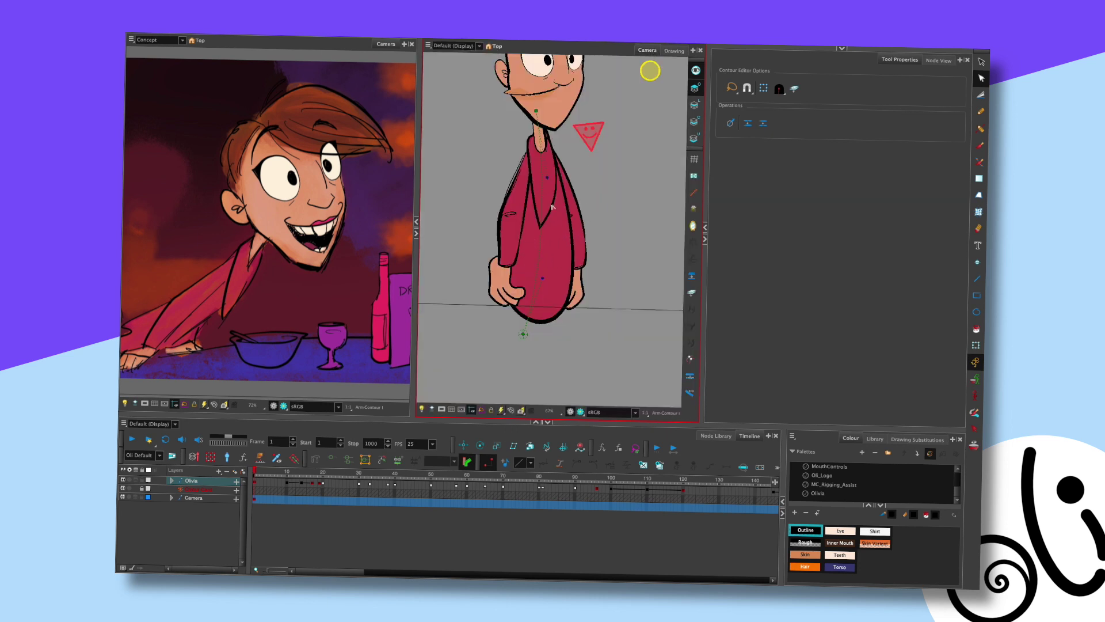
Reshape the contour of the V-shaped shirt panel on the chest, adjusting its pointed lower tip and side curves
key("shift+t")
left_click(534, 219)
key("alt+q")
left_click(528, 228)
mouse_move(527, 228)
left_mouse_down()
mouse_move(511, 173)
mouse_move(556, 164)
mouse_move(547, 185)
mouse_move(557, 161)
mouse_move(547, 179)
left_mouse_up()
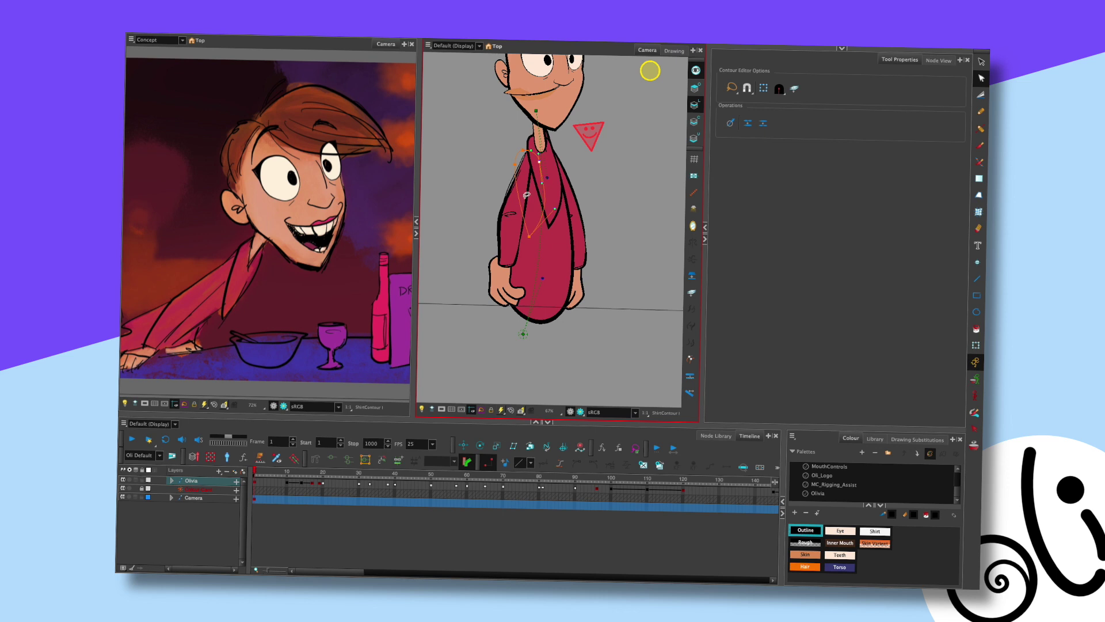
left_click(546, 185)
mouse_move(553, 179)
left_mouse_down()
mouse_move(530, 151)
mouse_move(552, 172)
mouse_move(542, 188)
mouse_move(541, 167)
left_mouse_up()
left_click(596, 186)
left_click_drag(576, 205, 587, 176)
scroll(641, 89, "down", 3)
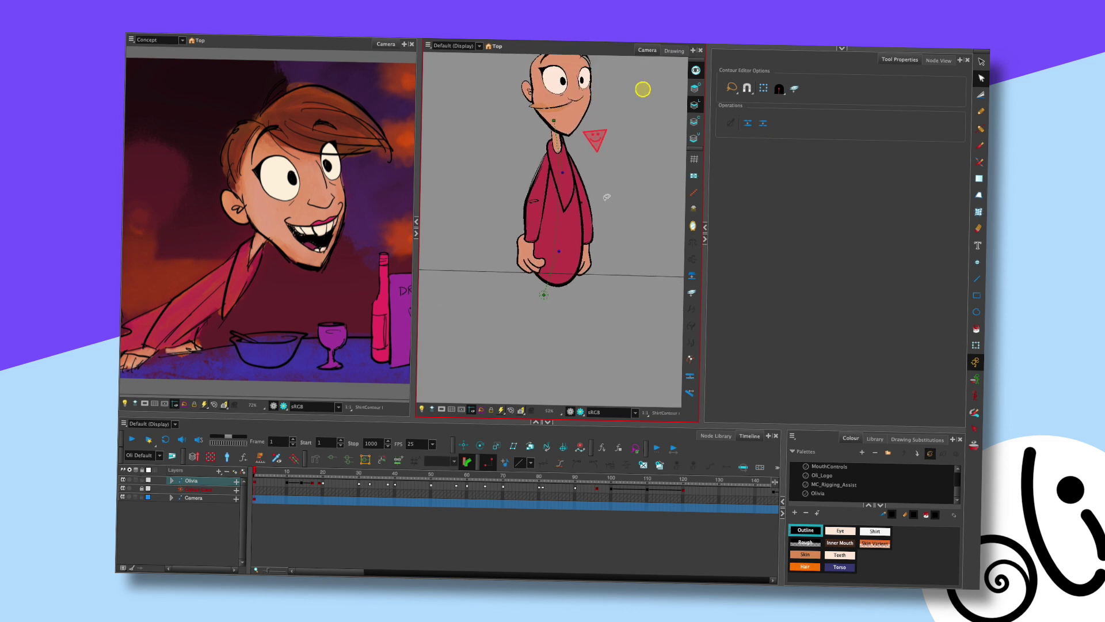
scroll(591, 160, "up", 4)
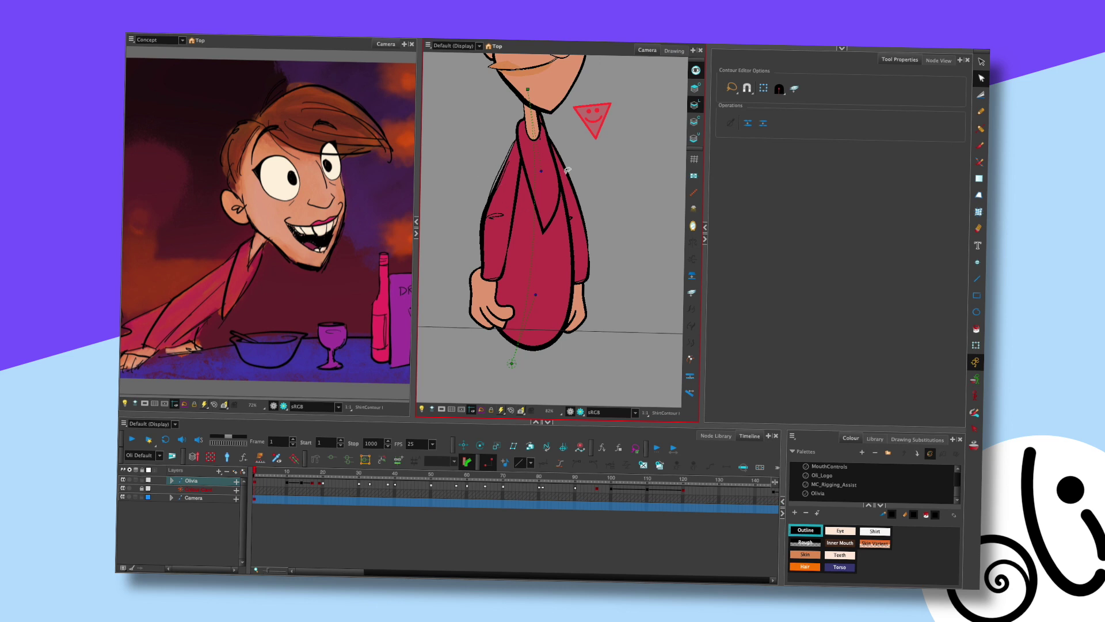
Draw a straight Outline-coloured line with Pencil 2 from the shirt panel's side edge to its tip, on the sketch strokes' art layer
left_click(977, 279)
left_click(807, 529)
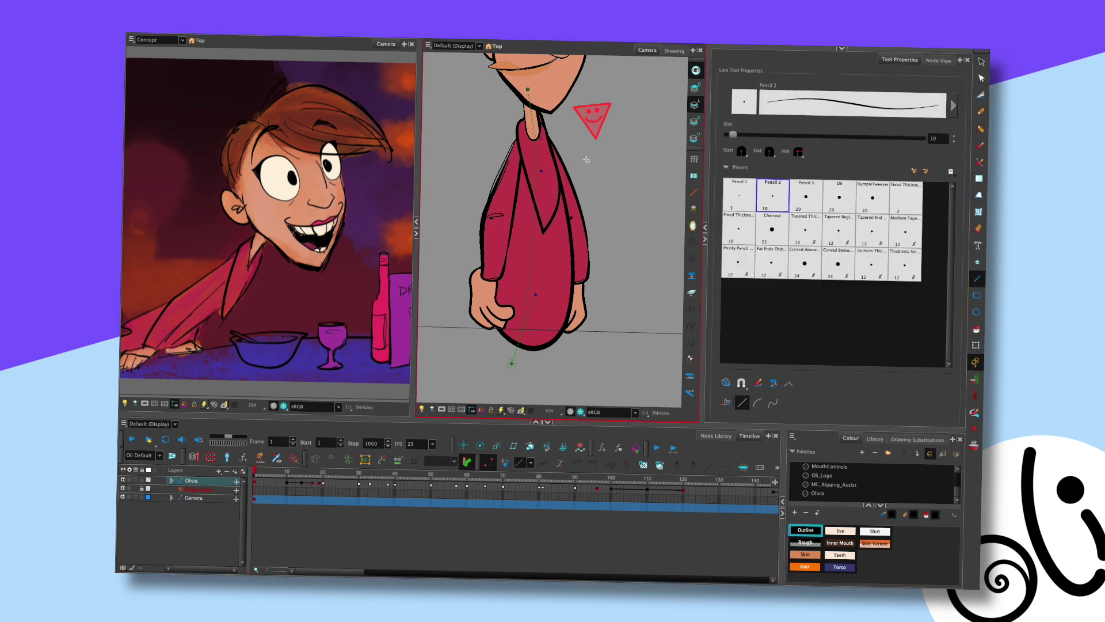
left_click(674, 50)
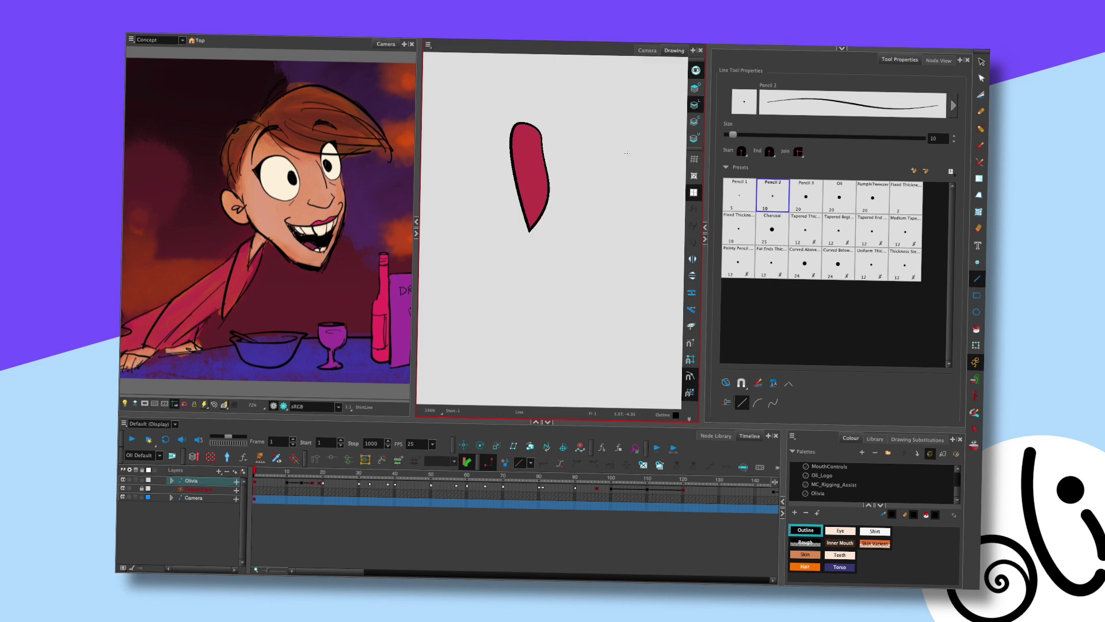
left_click(695, 86)
left_click(696, 87)
left_click(695, 86)
left_click(695, 86)
left_click_drag(544, 195, 525, 234)
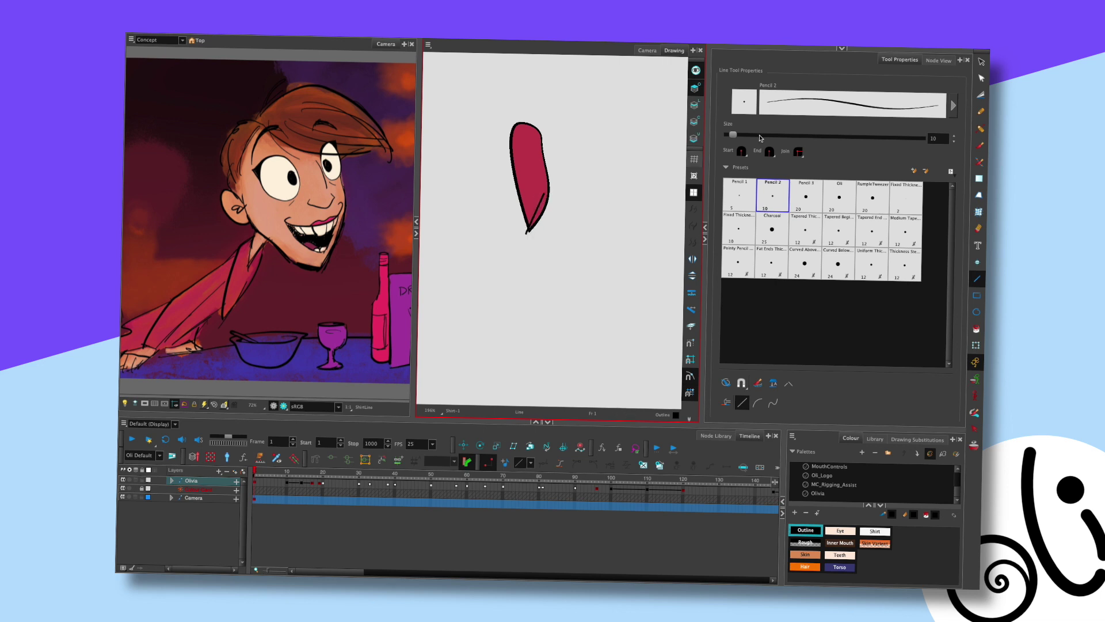
Adjust the new line's contour so its lower end extends slightly past the shirt panel's pointed tip
left_click(980, 87)
left_click(536, 212)
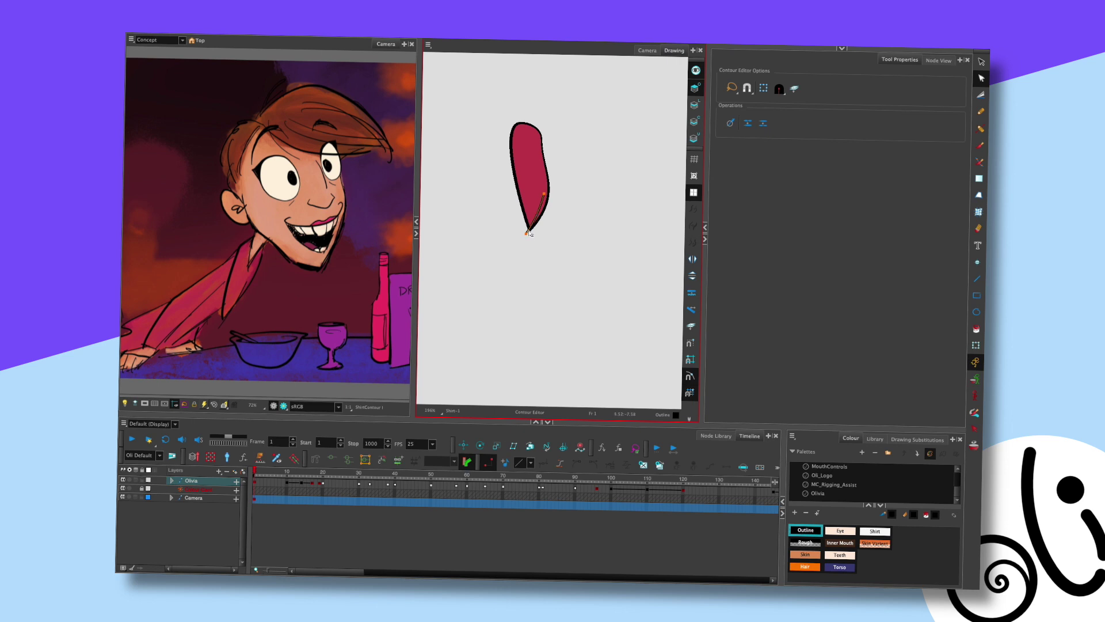
left_click_drag(527, 234, 524, 238)
scroll(556, 165, "up", 3)
scroll(566, 189, "down", 1)
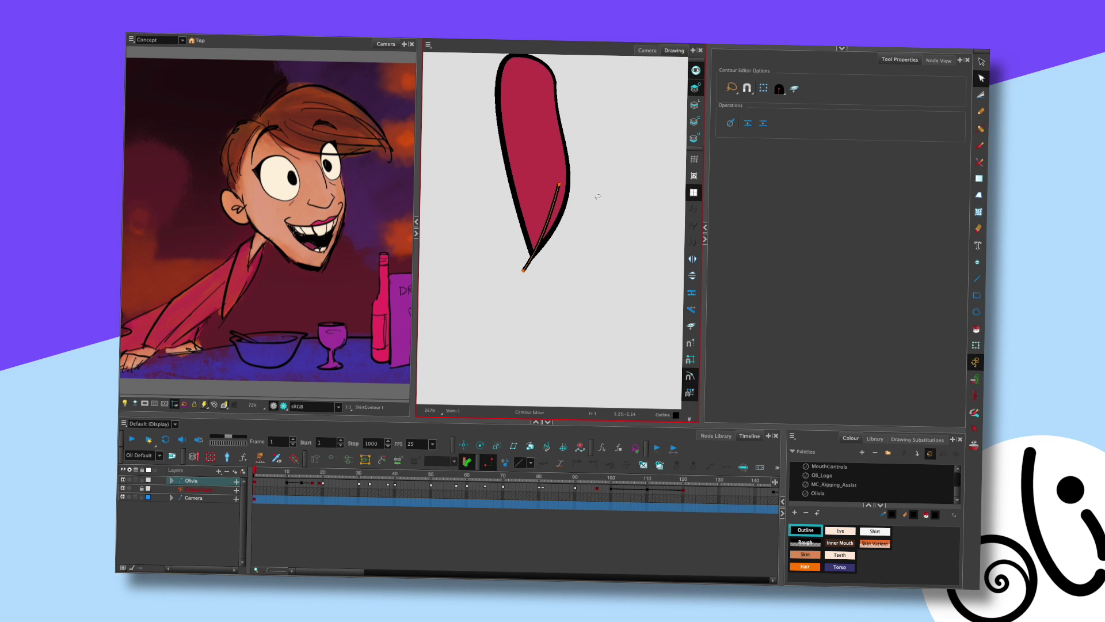
Adjust the line thickness of the diagonal stroke at the shirt panel's tip, and show it on the character
key("alt+shift+q")
left_click_drag(562, 178, 554, 221)
left_click(523, 271)
left_click(527, 278)
left_click(646, 51)
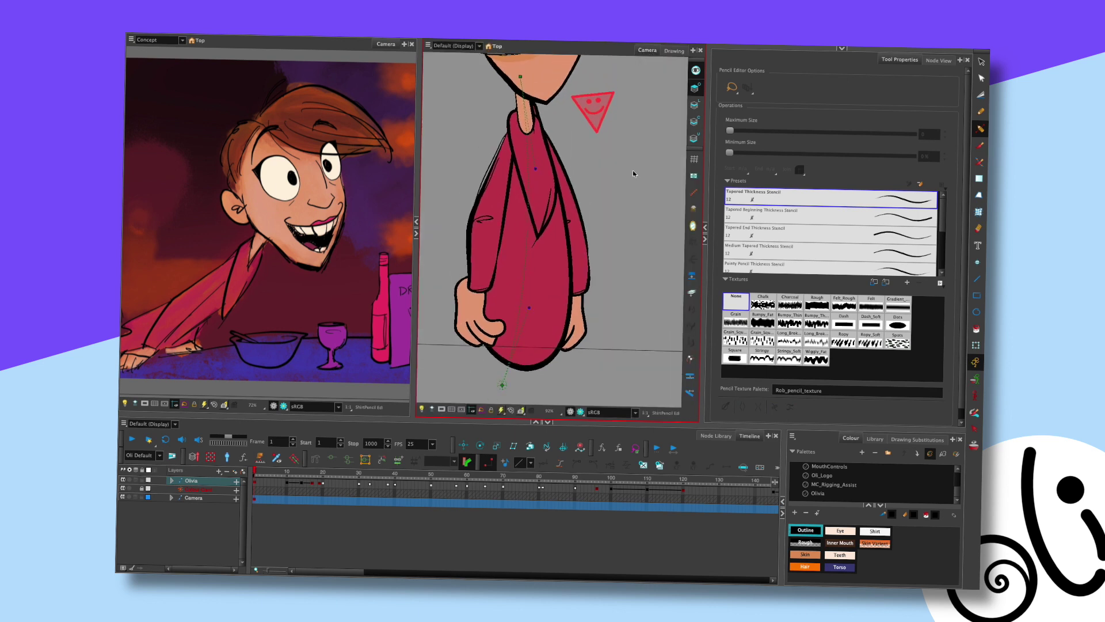
Refine the curve and lower end of the diagonal stroke inside the shirt panel's tip on the character
key("alt+q")
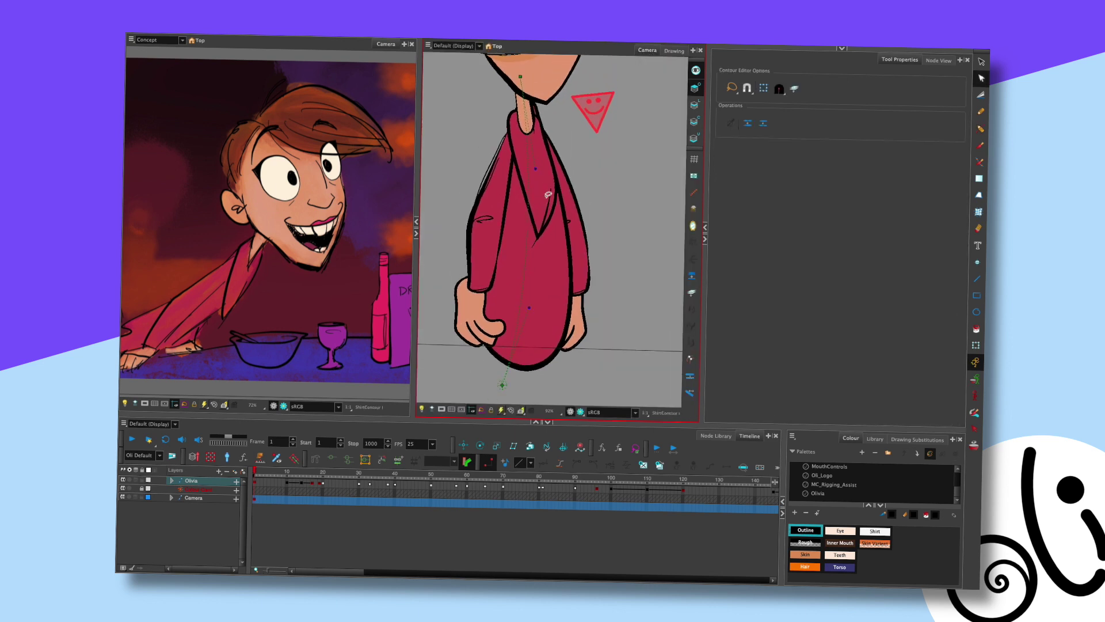
left_click(552, 214)
key("ctrl+z")
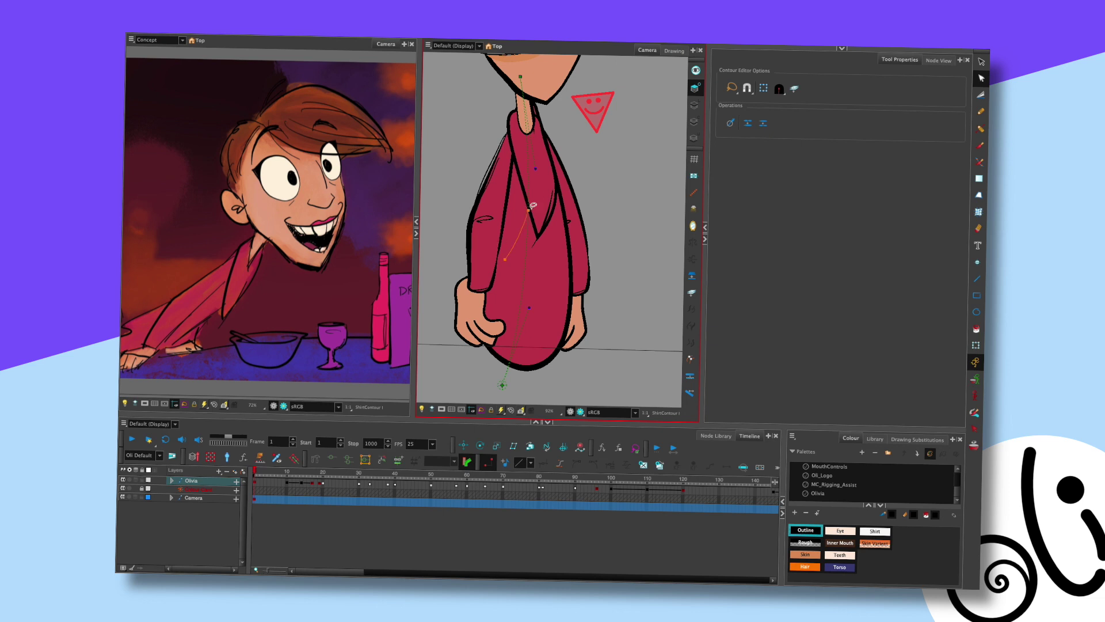
left_click(505, 262)
left_click(504, 259)
left_click(512, 247)
left_click(608, 182)
scroll(573, 224, "down", 2)
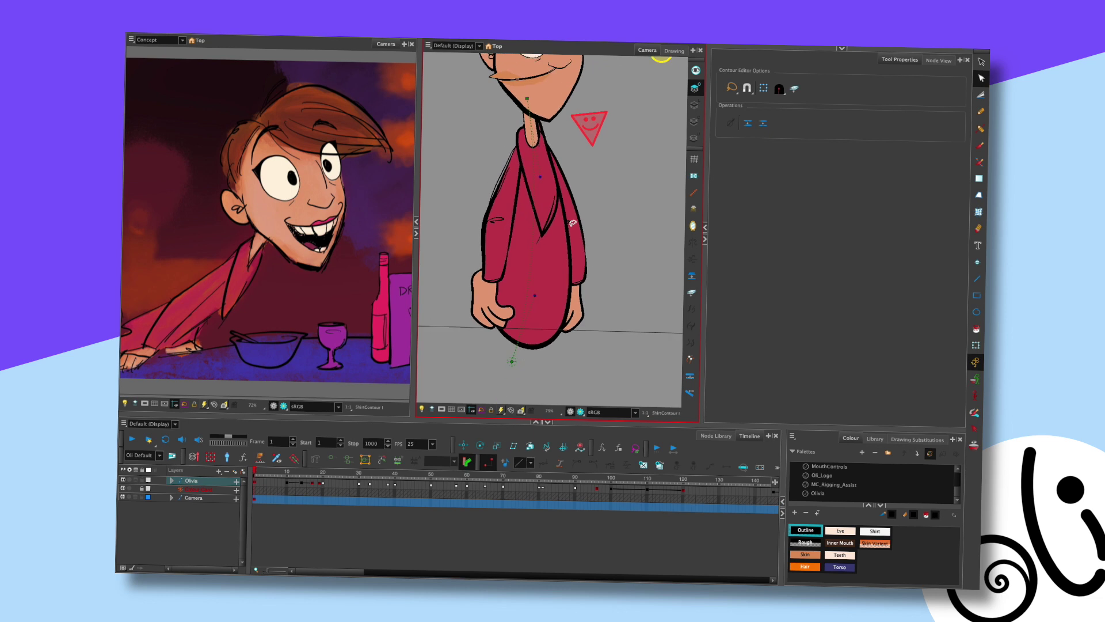
Select the neck and its sketch strokes for contour editing
scroll(573, 223, "up", 3)
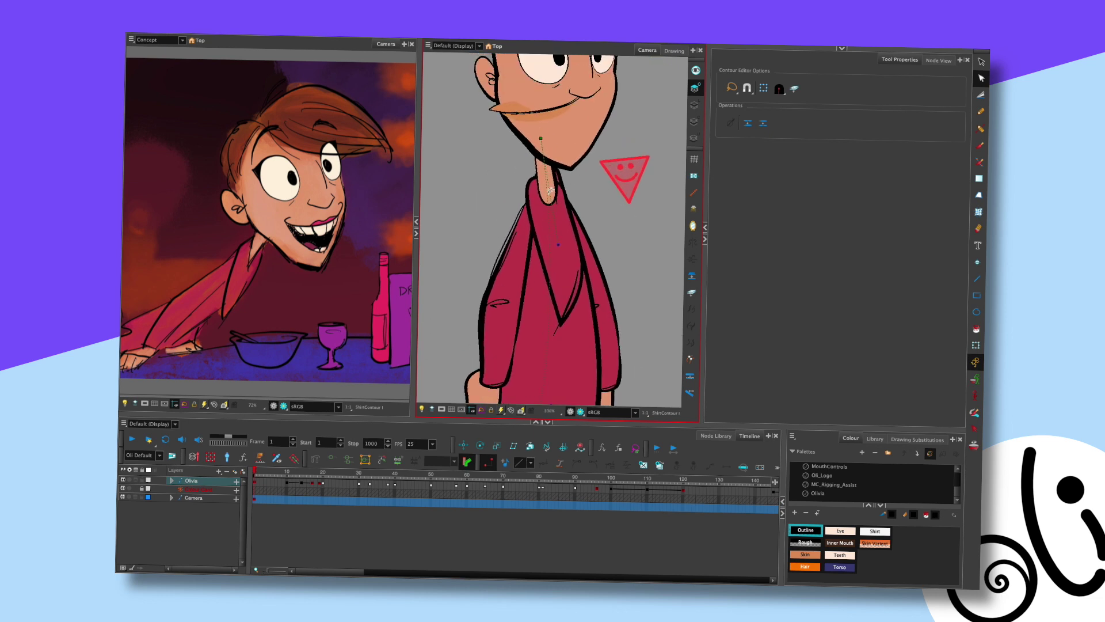
key("shift+t")
left_click(561, 196)
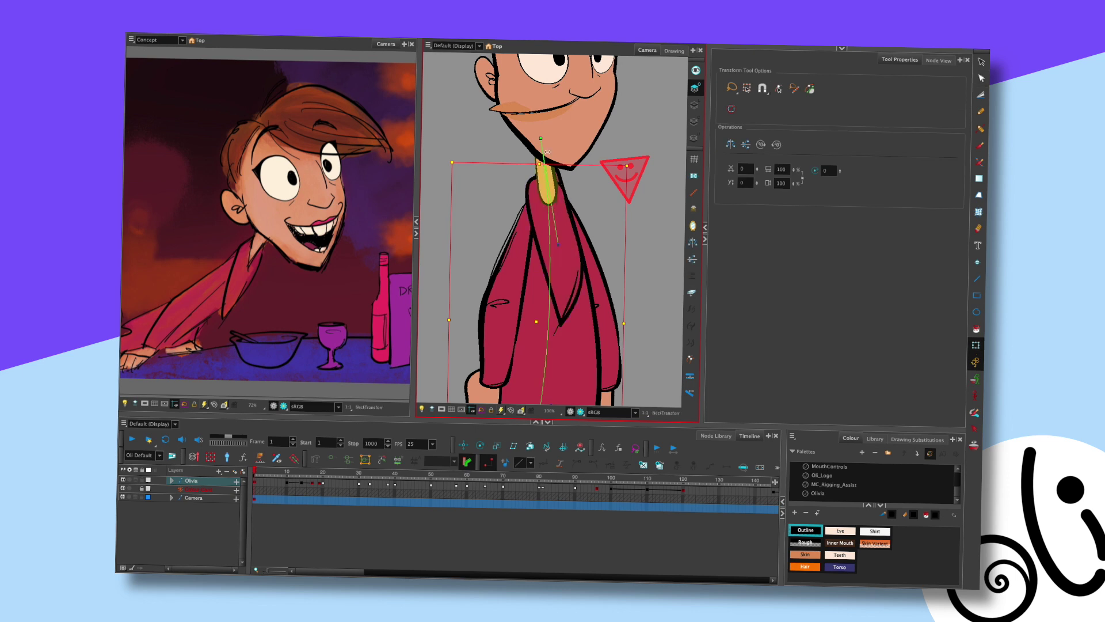
key("Escape")
key("alt+q")
key("ctrl+z")
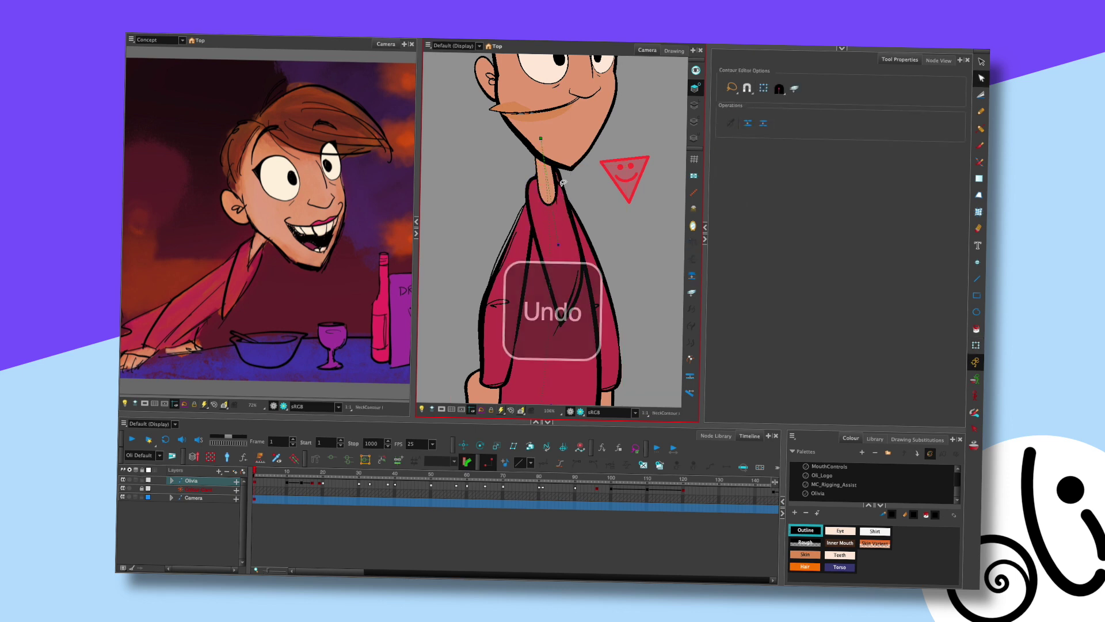
key("shift+t")
key("Escape")
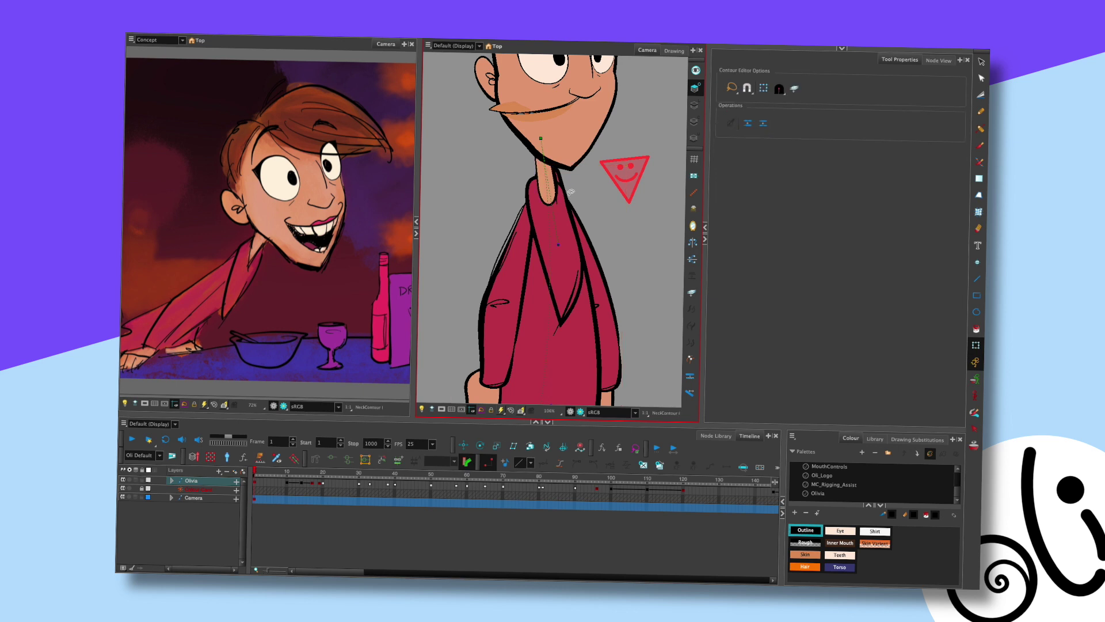
key("alt+q")
left_click_drag(574, 176, 558, 248)
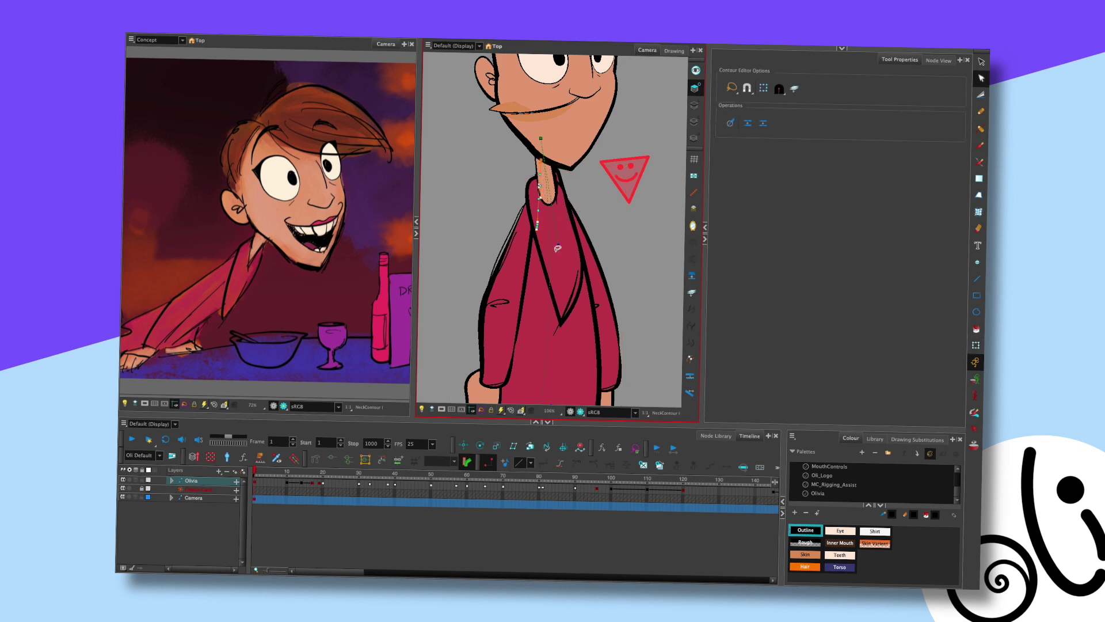
Show the neck drawing by itself, sharpen the rounded base of its outline into a point, and return to the character
left_click(674, 51)
left_click_drag(581, 145, 577, 276)
scroll(577, 276, "down", 2)
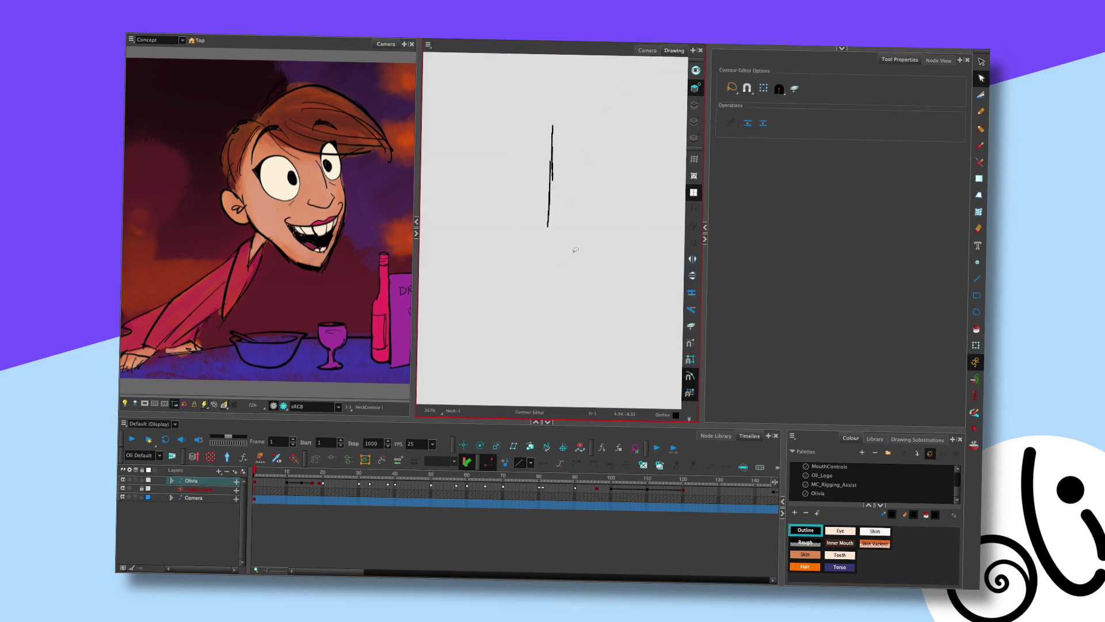
left_click(696, 70)
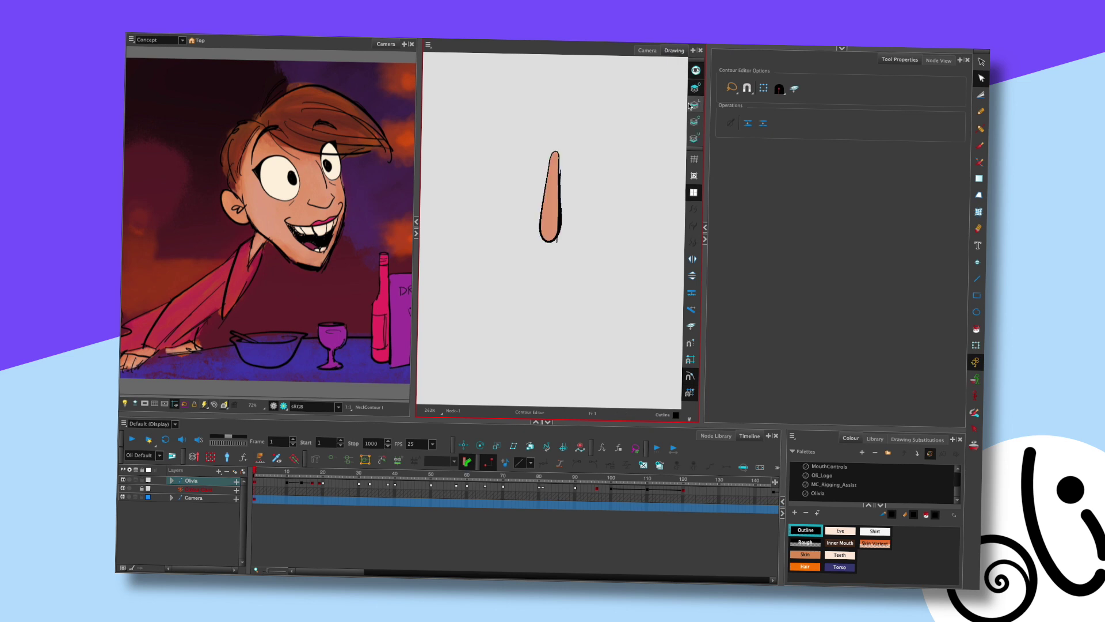
scroll(600, 134, "up", 3)
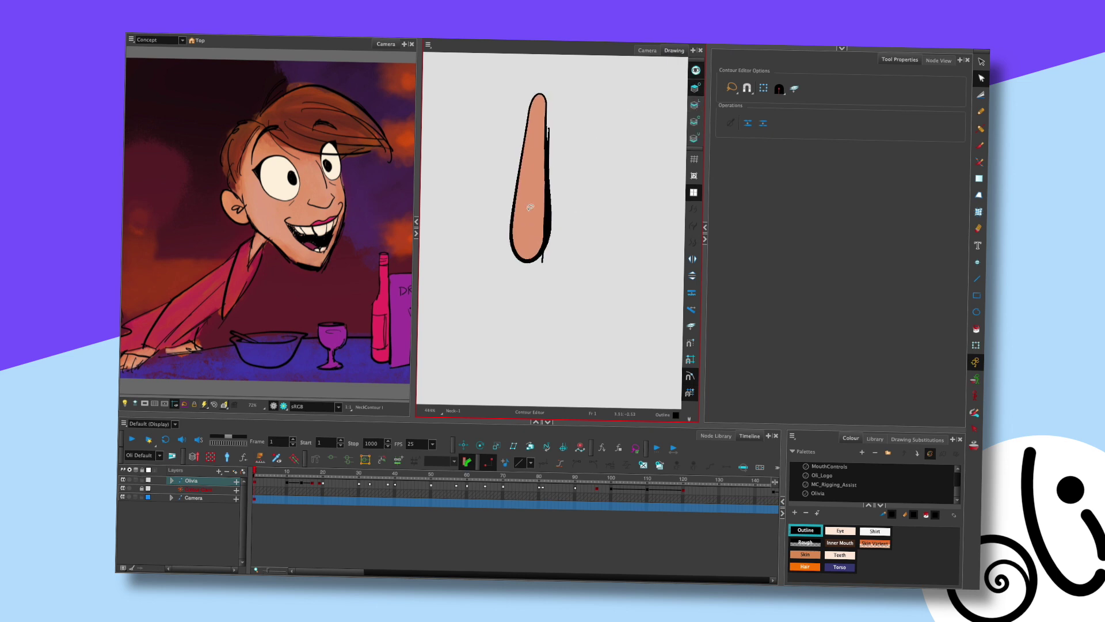
key("l")
key("l")
key("l")
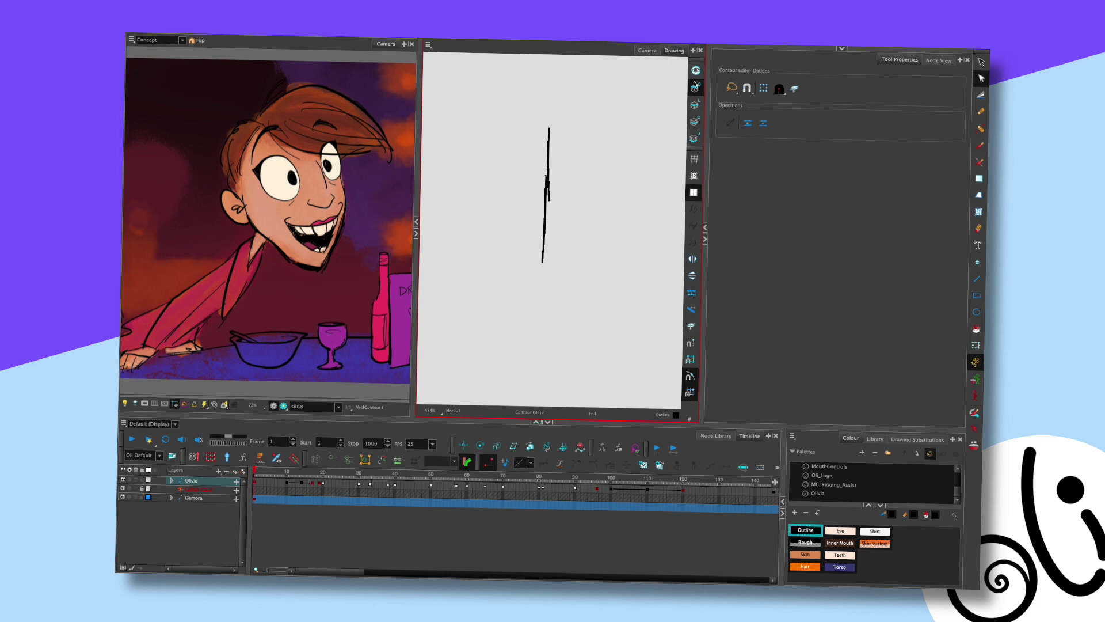
left_click(528, 236)
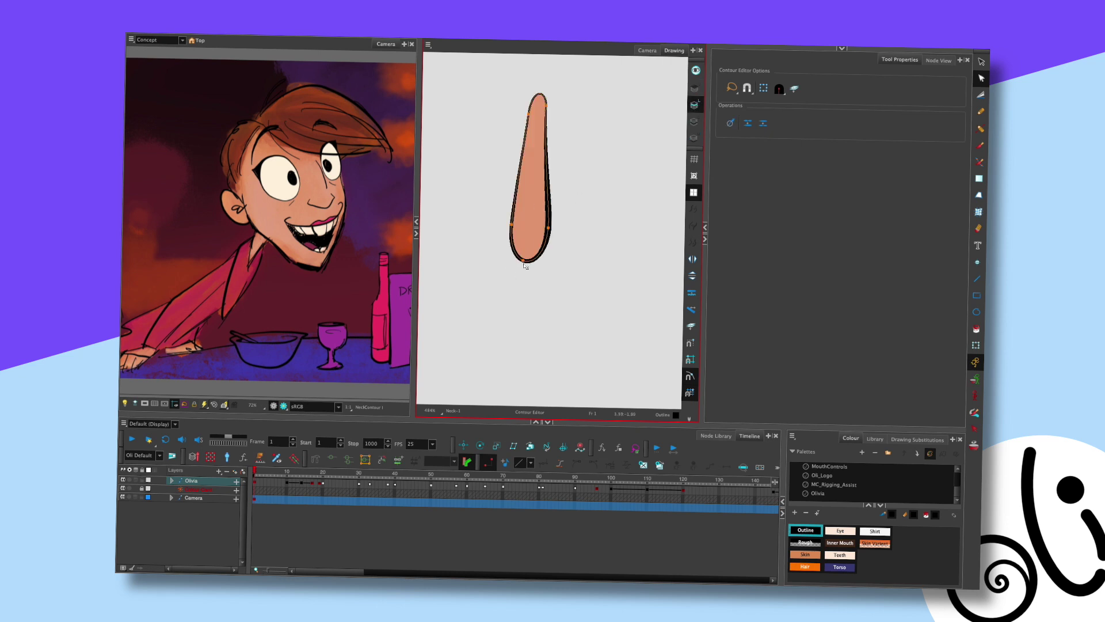
left_click(524, 262)
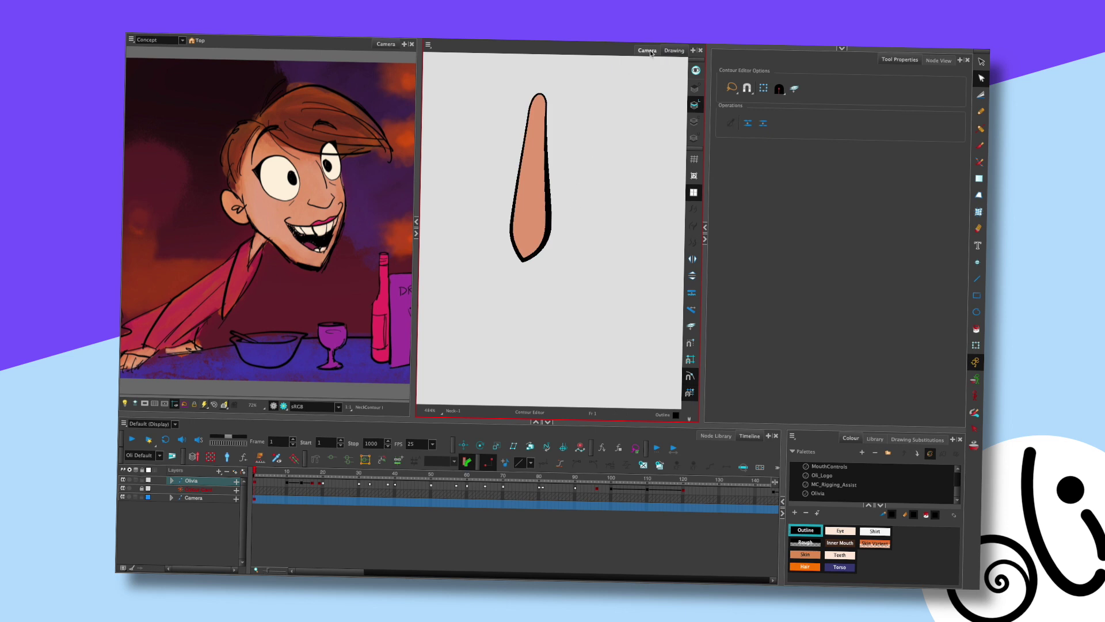
left_click(647, 50)
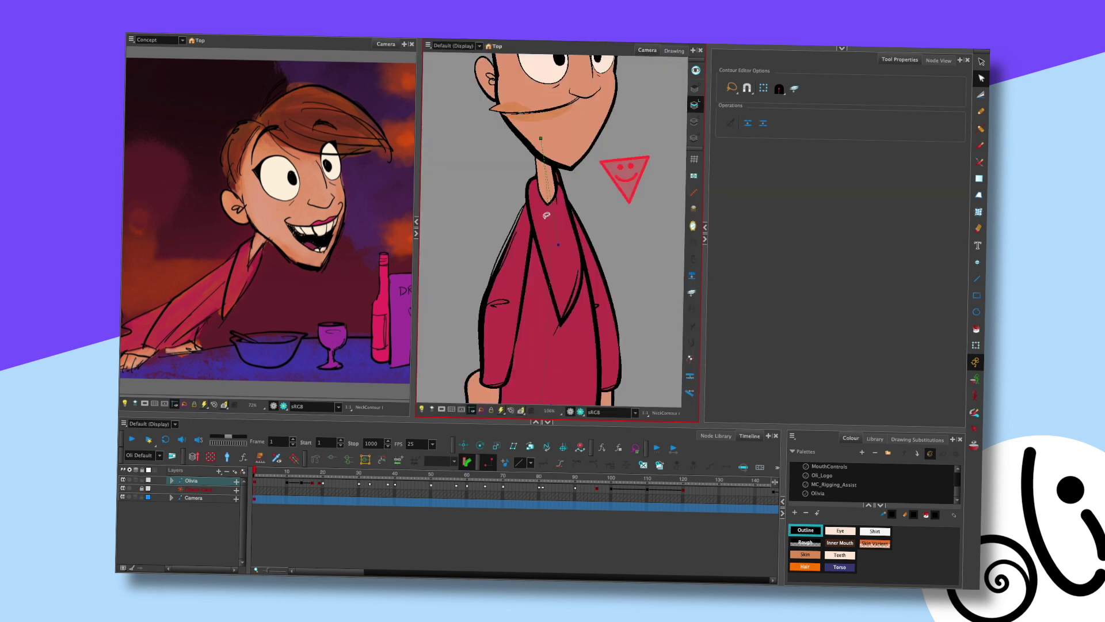
Adjust the contour points around the neck's base on the character to form a cleaner V-shaped neckline
scroll(561, 206, "up", 2)
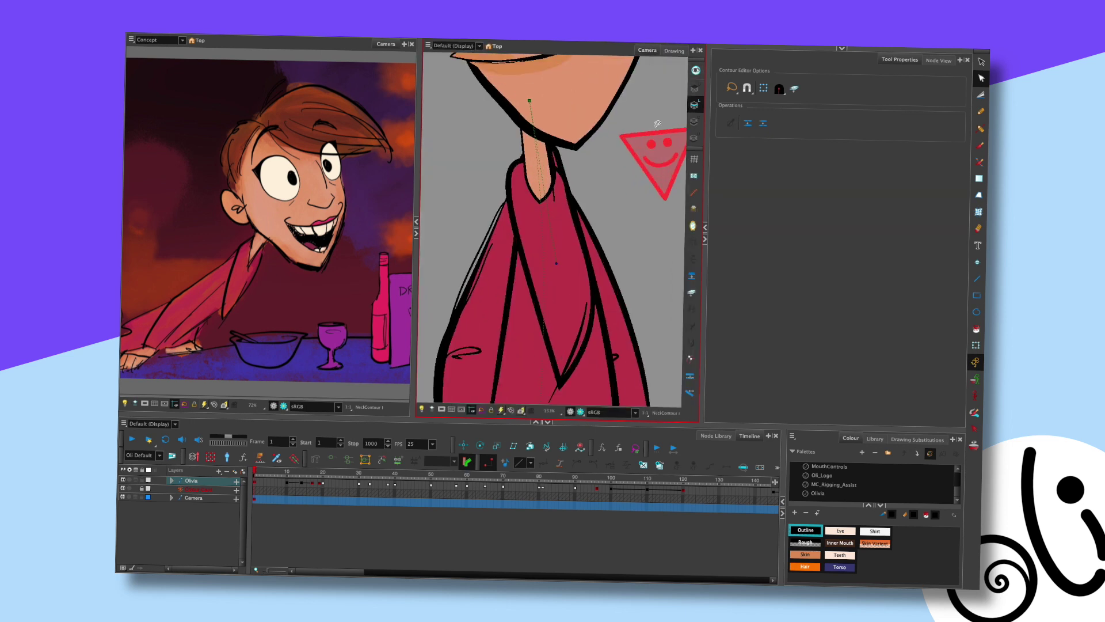
left_click_drag(522, 227, 545, 218)
left_click(505, 195)
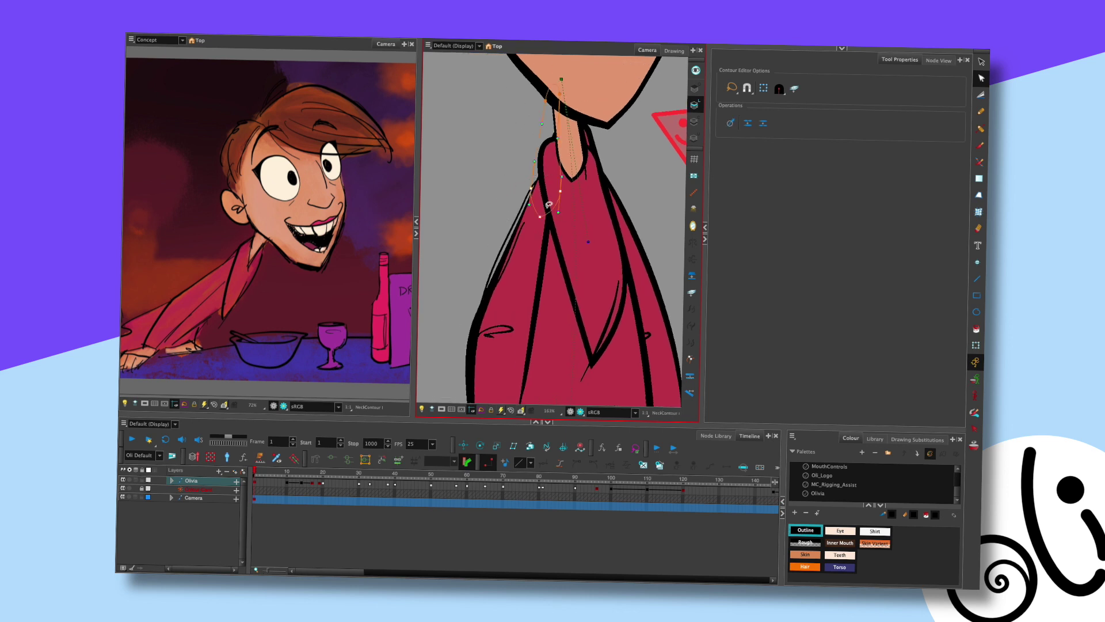
left_click(560, 190)
left_click(531, 188)
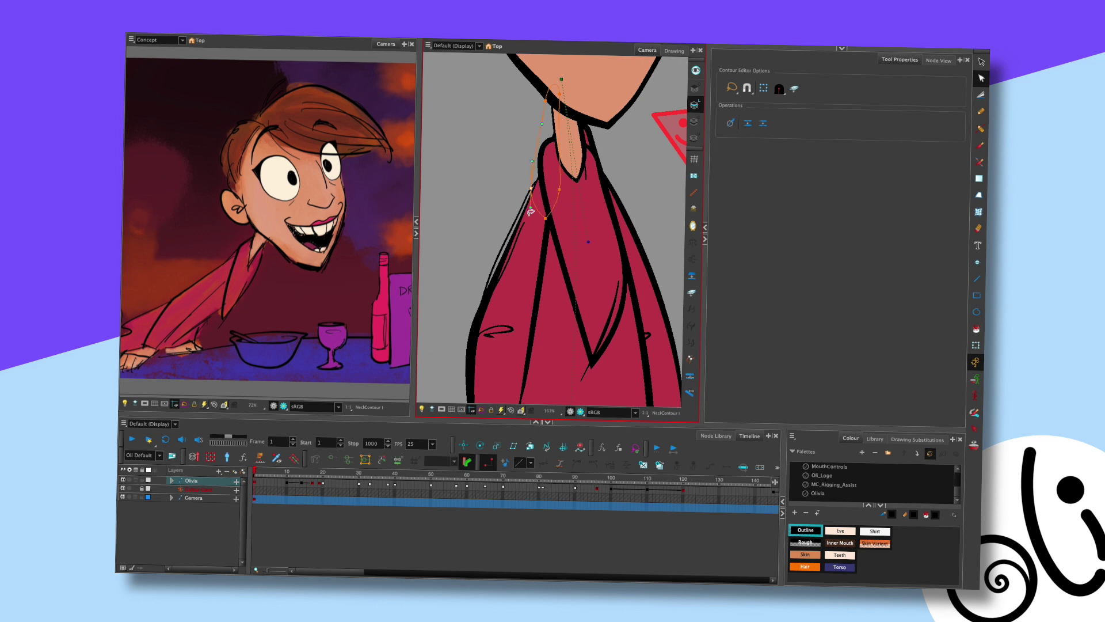
scroll(571, 183, "up", 2)
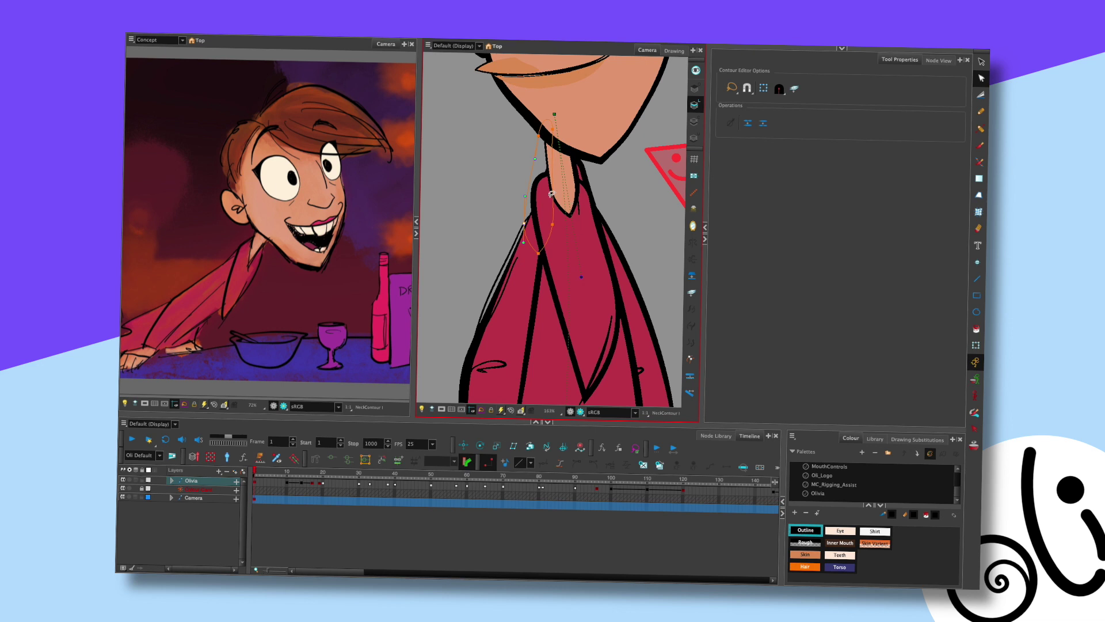
scroll(546, 191, "up", 2)
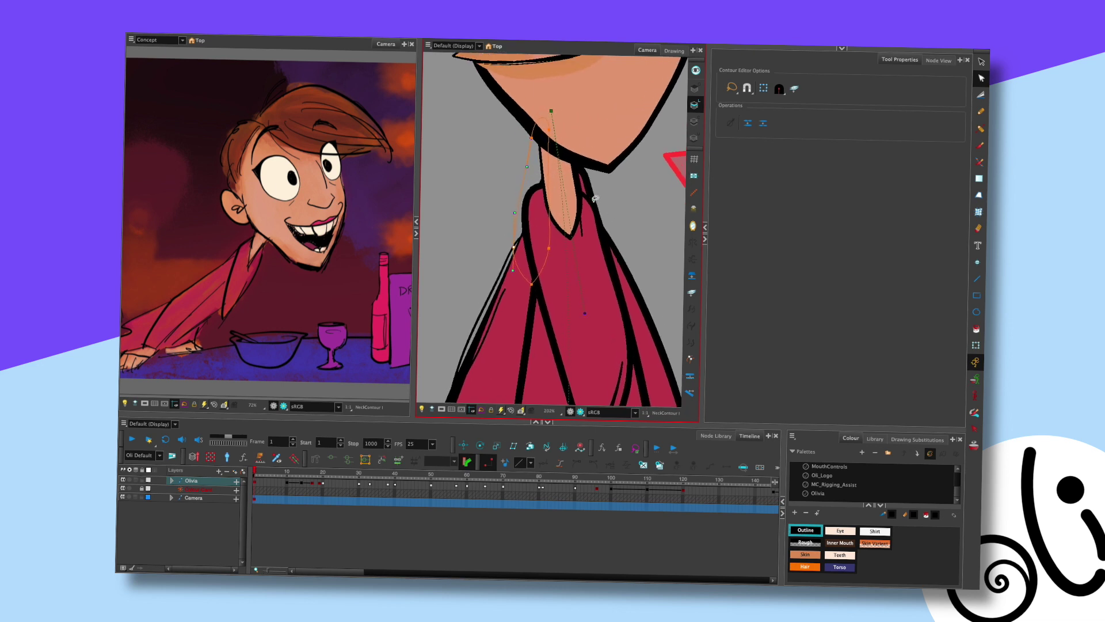
Select the neck outline's thickness points with the Pencil Editor, and open the outline's line join options
key("alt+shift+q")
left_click(542, 277)
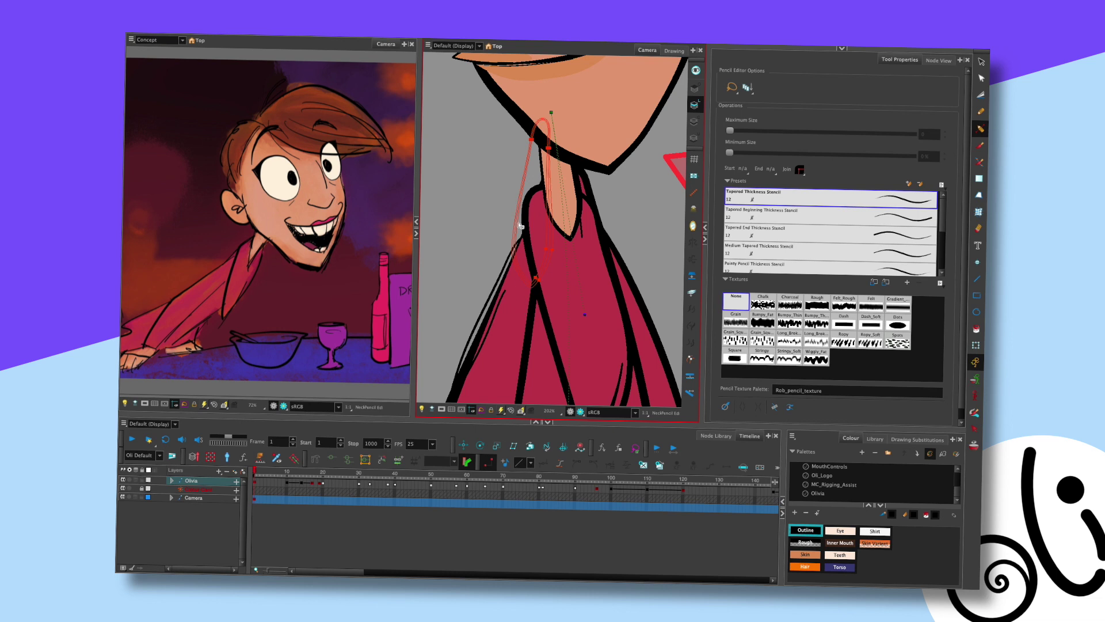
left_click(516, 244)
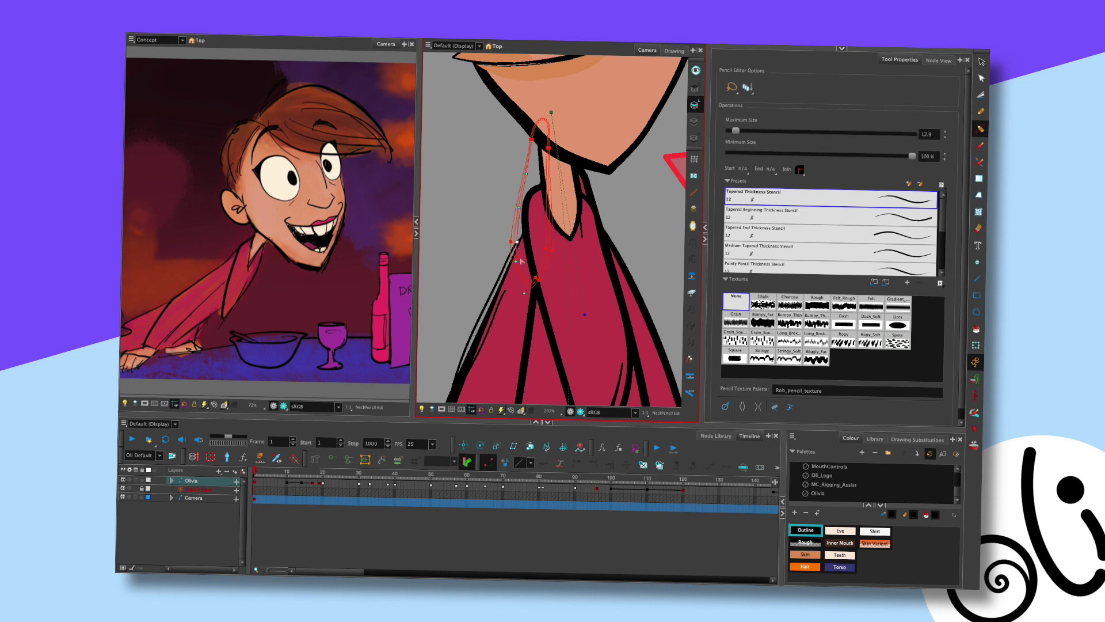
left_click(574, 230)
left_click(553, 281)
key("alt+s")
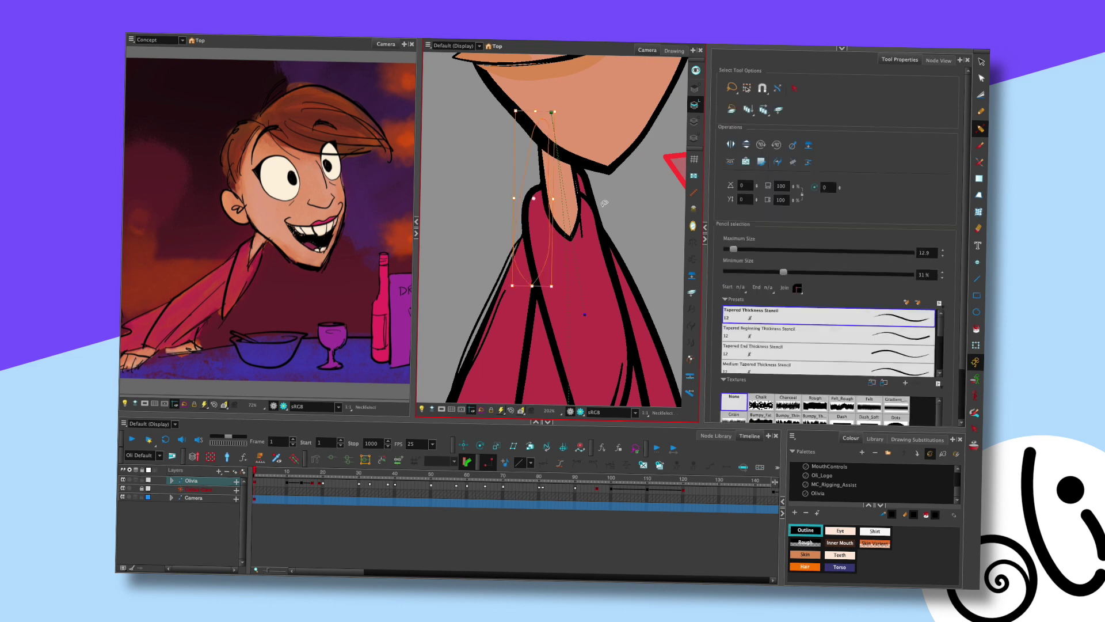
left_click(781, 314)
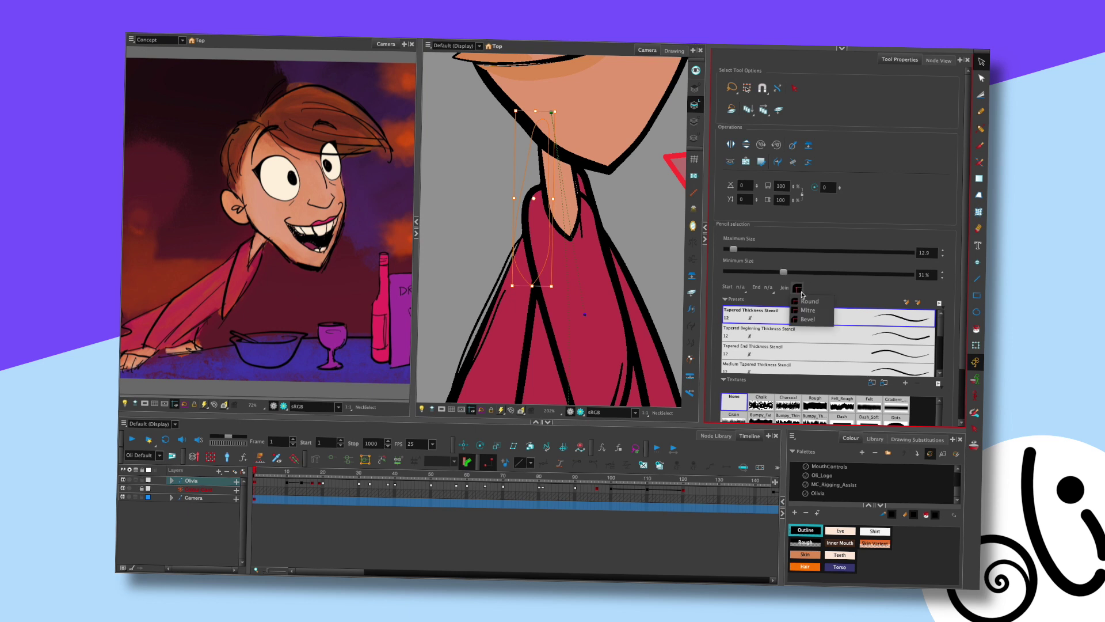
left_click(598, 219)
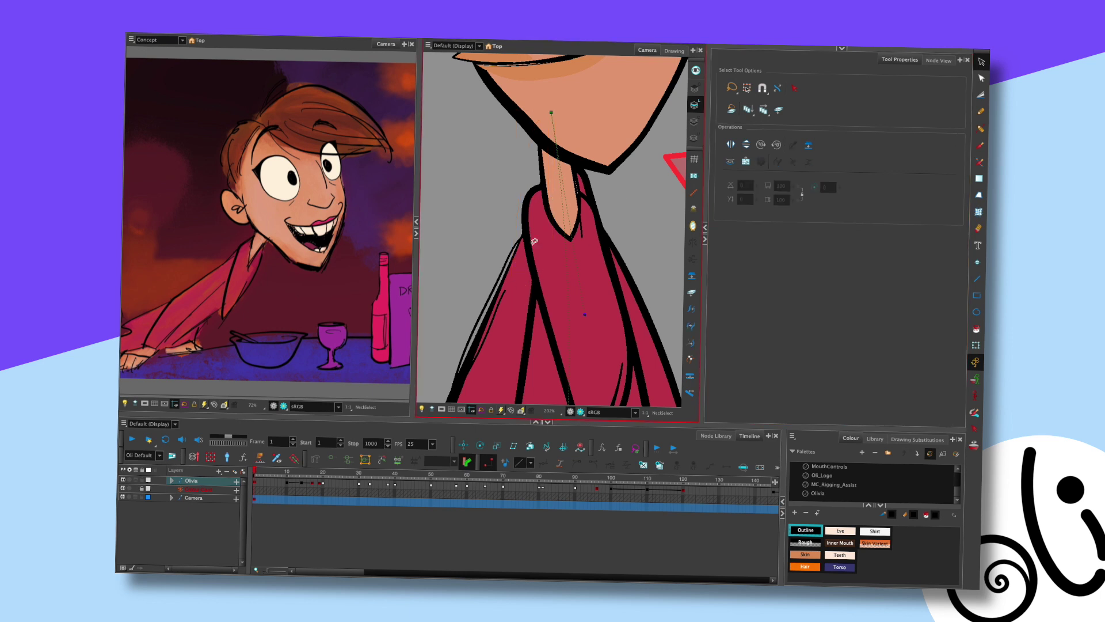
Examine the neck's contour, line thickness and fit against the shirt's neckline
key("alt+q")
mouse_move(624, 207)
left_mouse_down()
mouse_move(612, 185)
mouse_move(642, 201)
left_mouse_up()
scroll(610, 221, "down", 2)
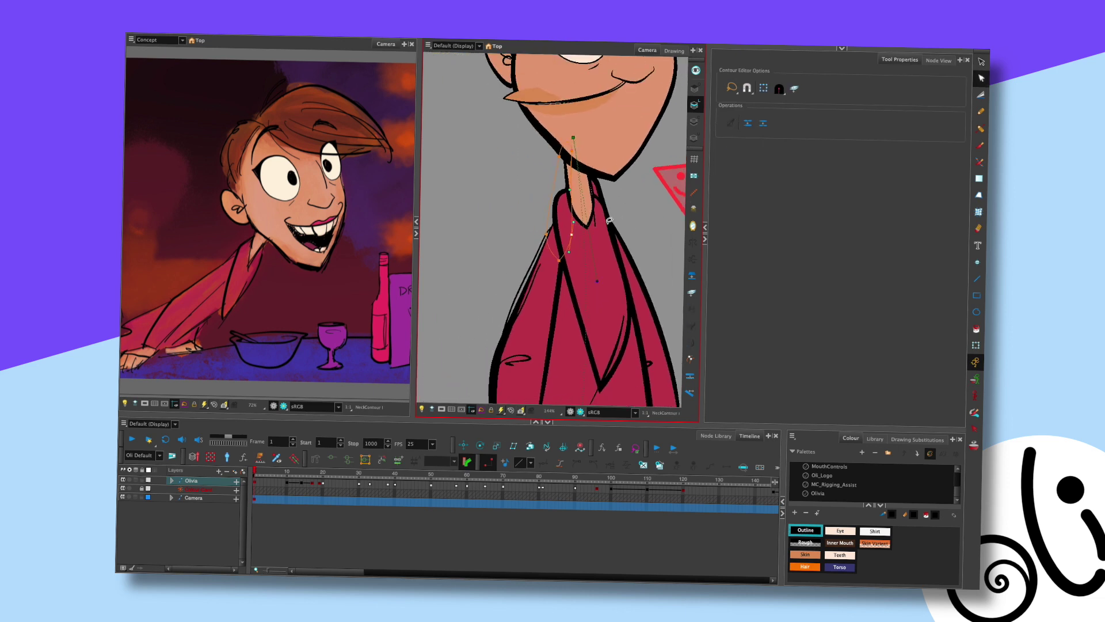
key("shift+t")
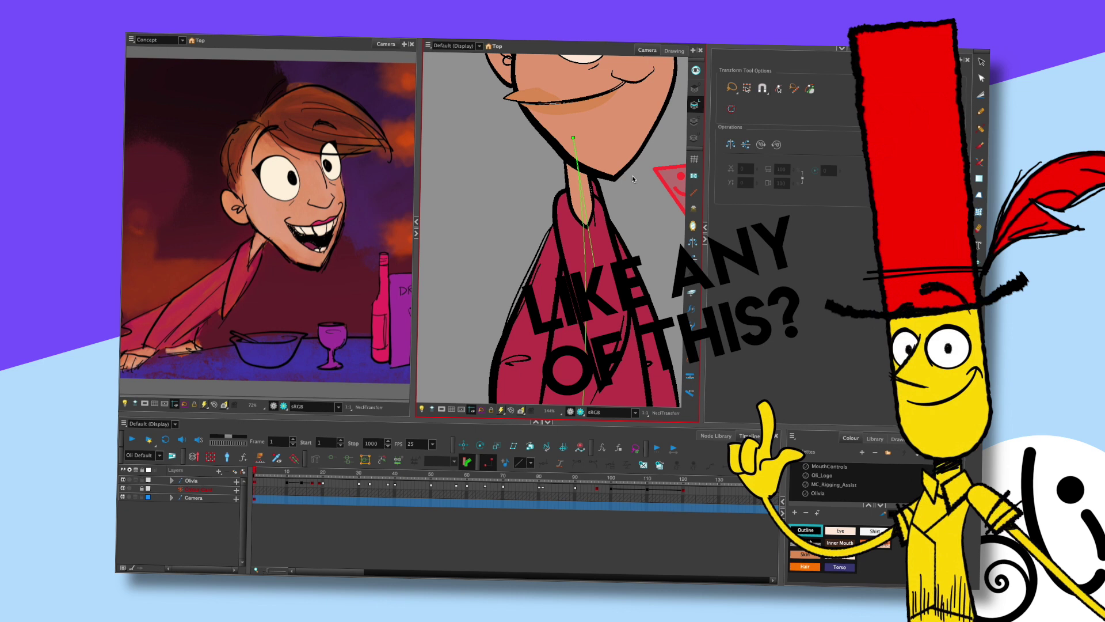
left_click_drag(642, 181, 628, 186)
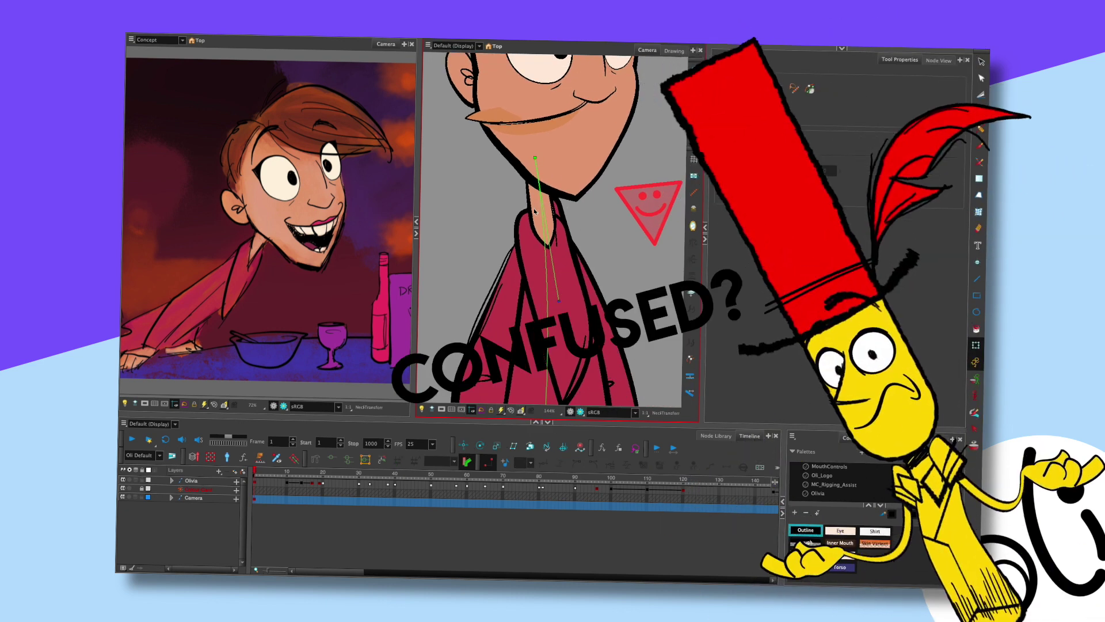
key("alt+shift+q")
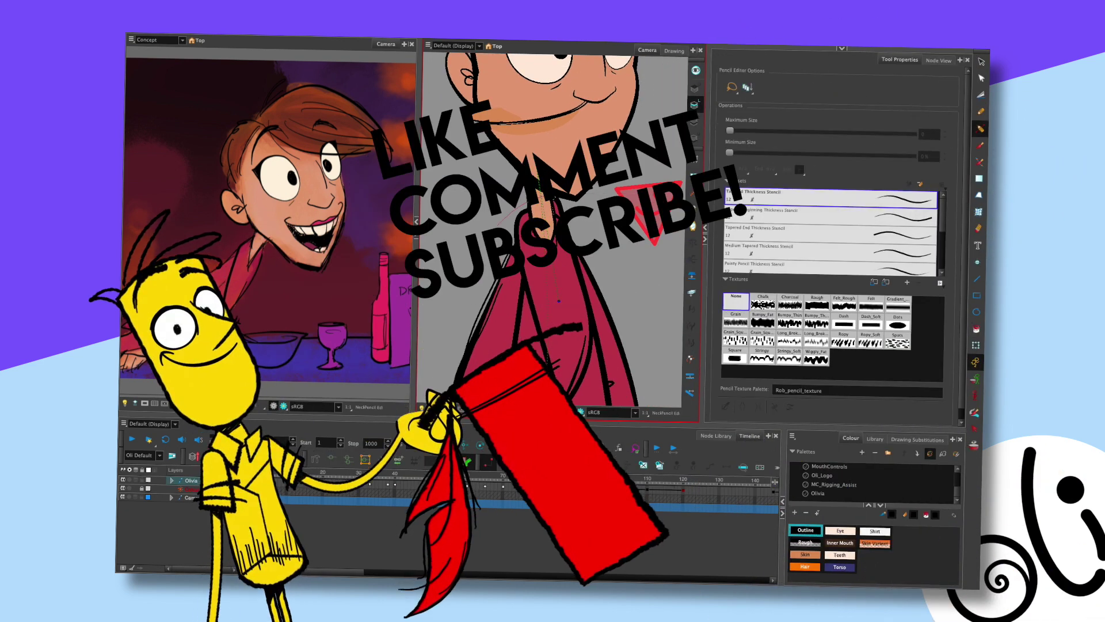
left_click(525, 181)
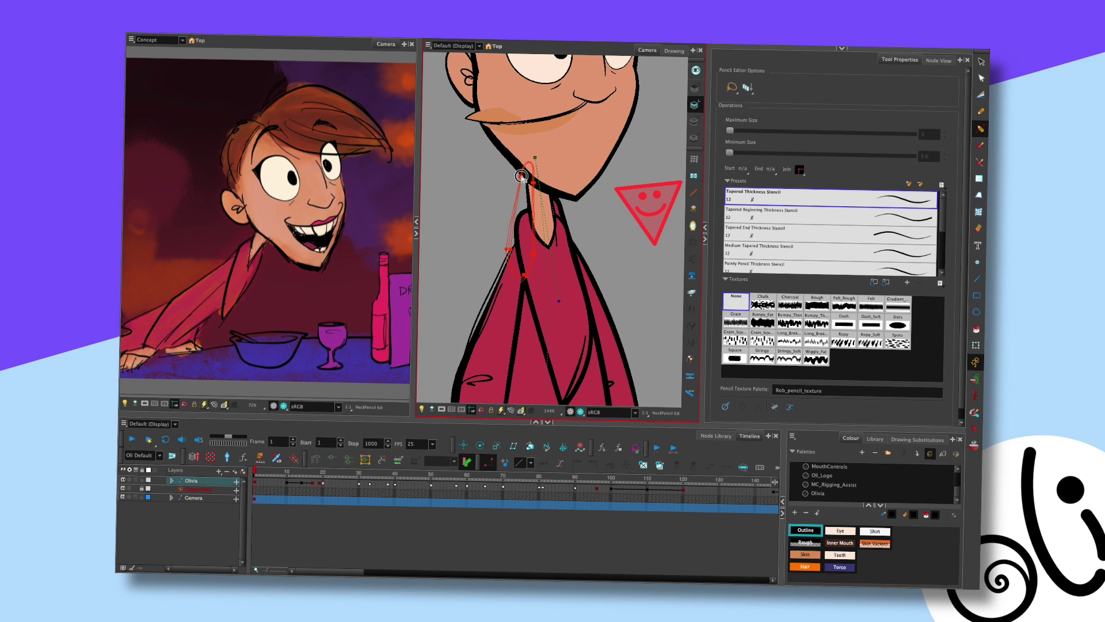
left_click(544, 250)
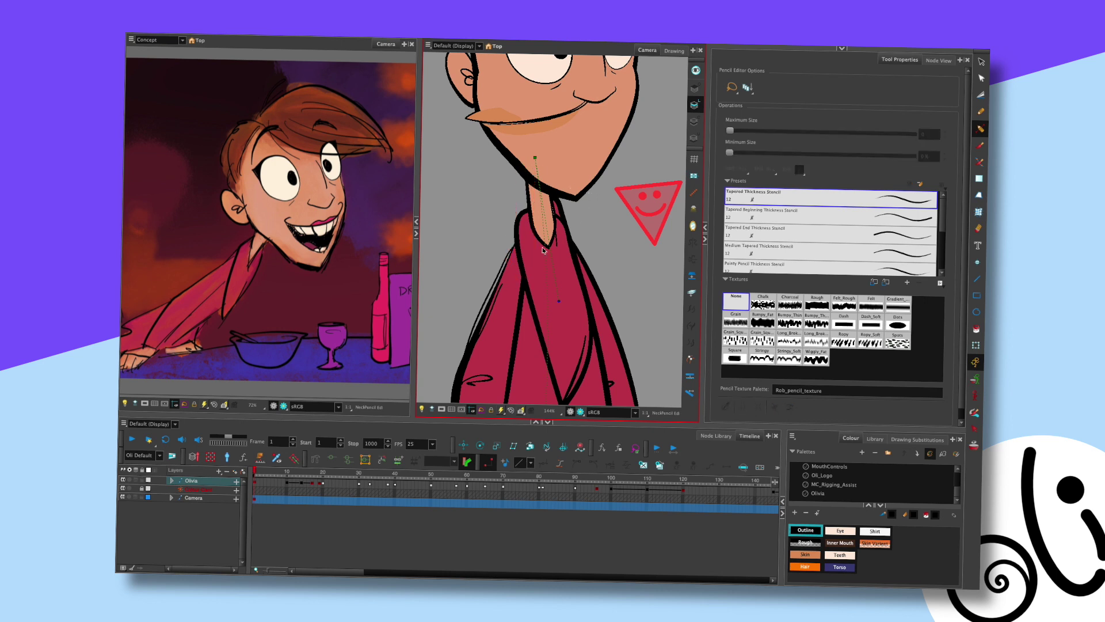
key("shift+t")
left_click(554, 246)
key("alt+q")
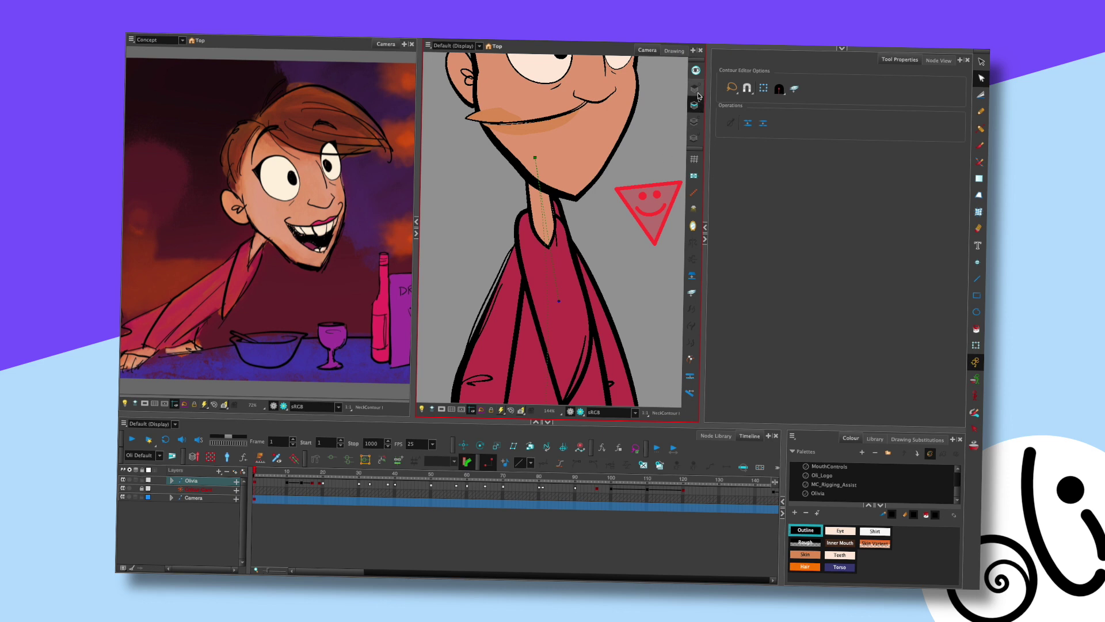
Select the neck for contour editing and show its drawing by itself
left_click(696, 71)
left_click(576, 199)
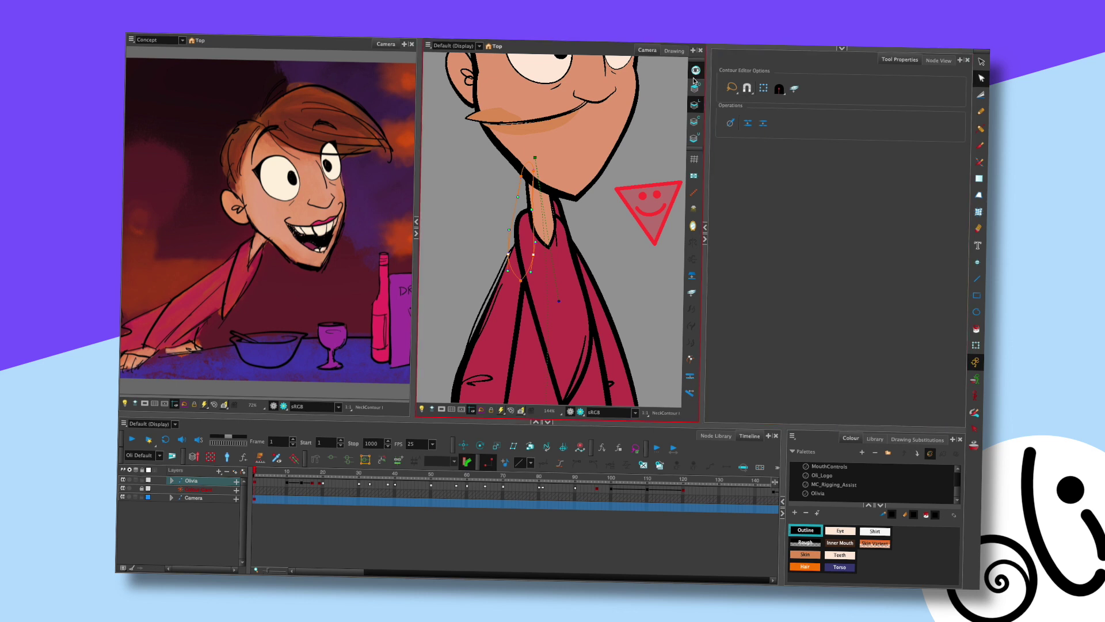
left_click(671, 52)
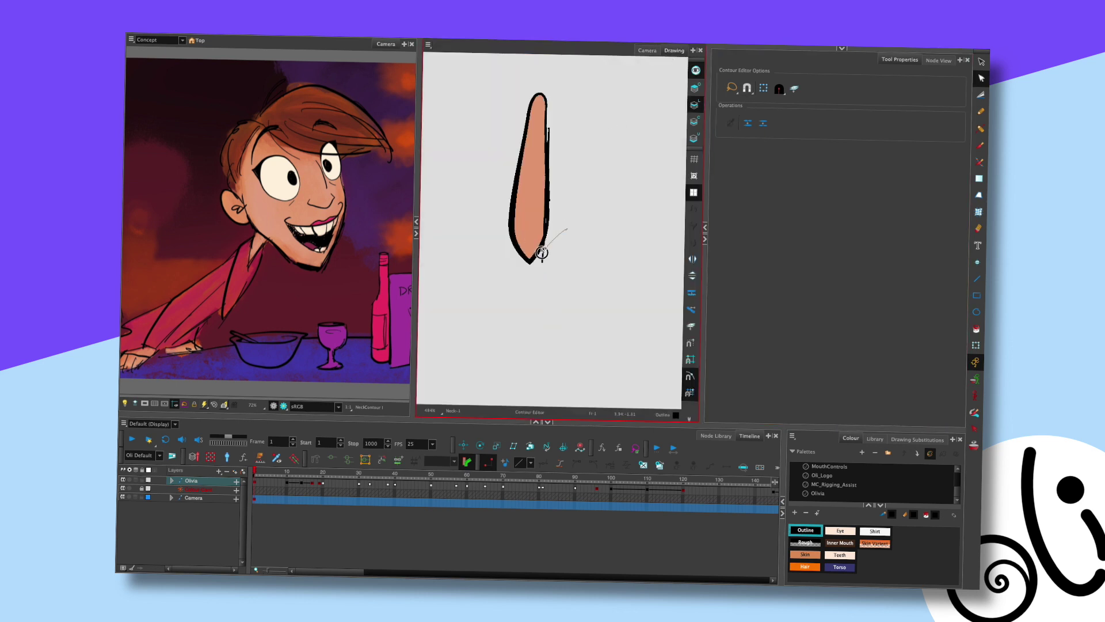
Try to reshape the contours of the sketch strokes beside the neck's outline, and undo the changes
left_click_drag(592, 159, 497, 238)
left_click_drag(536, 269, 558, 150)
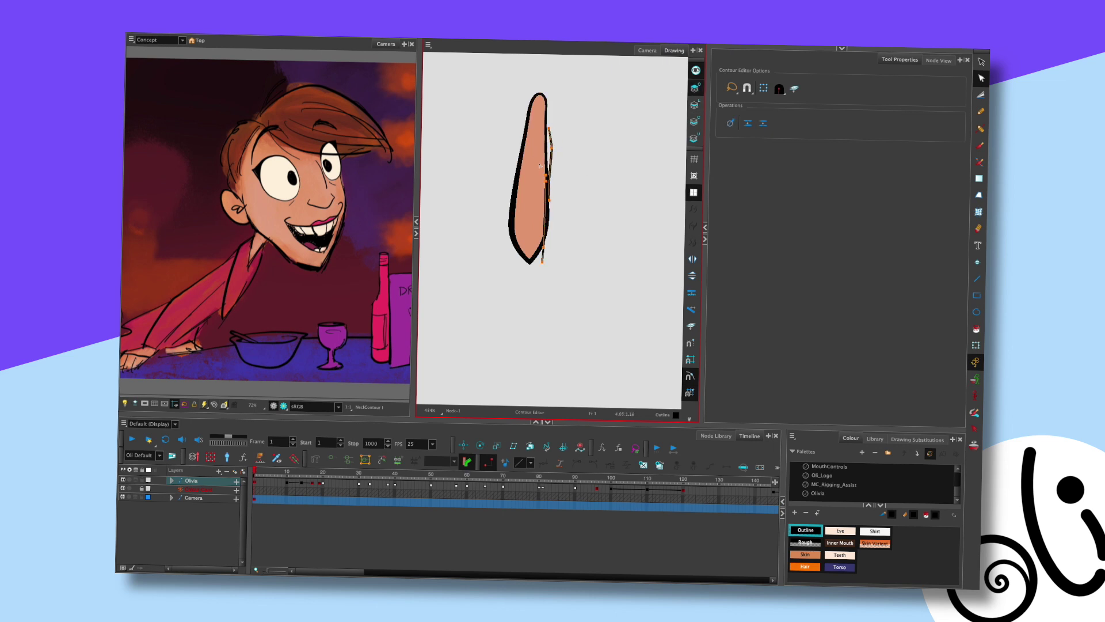
left_click(573, 133)
key("ctrl+z")
key("ctrl+z")
key("ctrl+z")
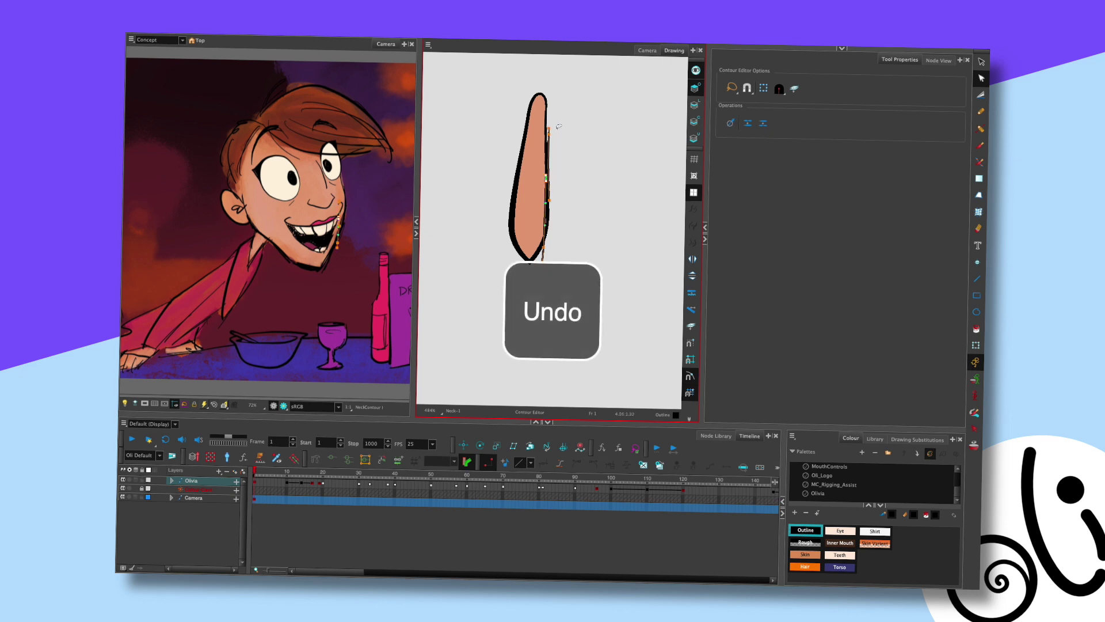
Move the upper sketch stroke beside the neck slightly outwards from the outline, and return to the character
left_click(551, 138)
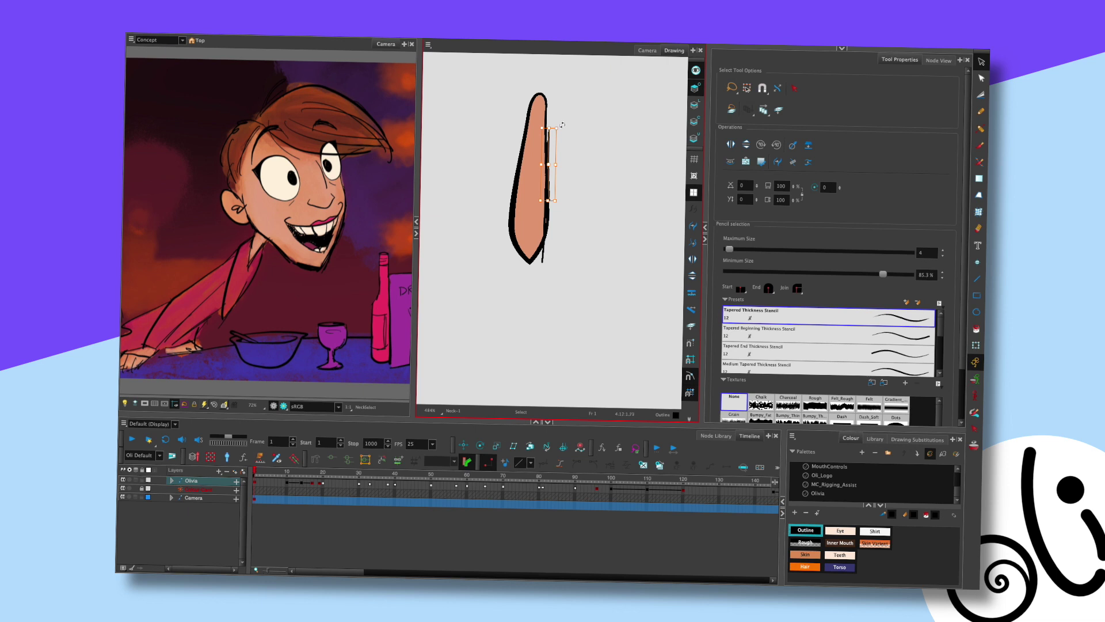
key("Escape")
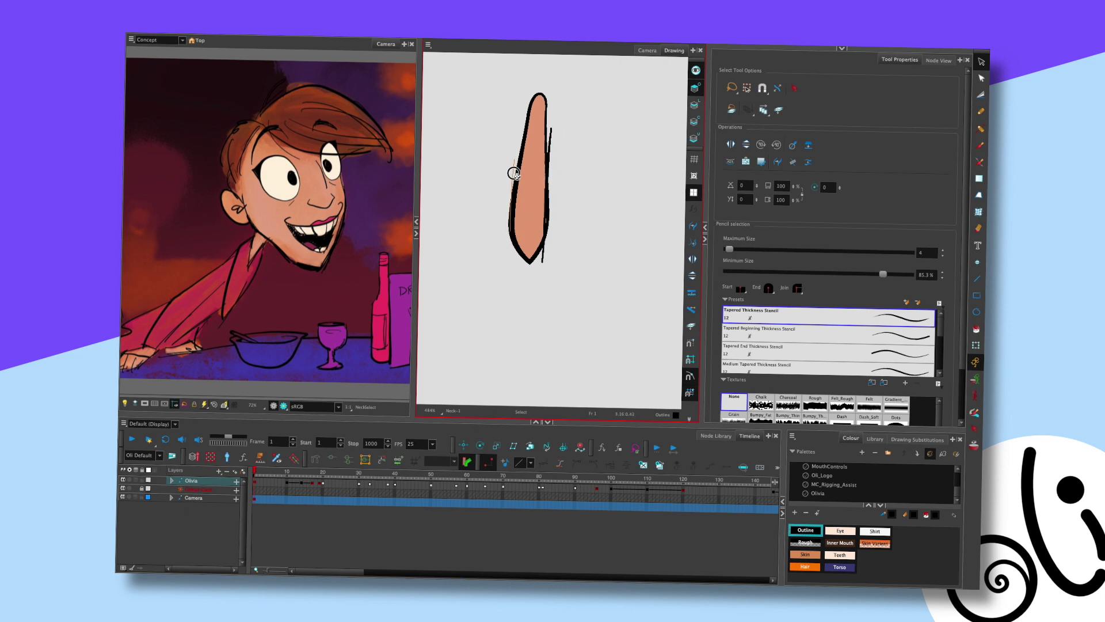
left_click(647, 51)
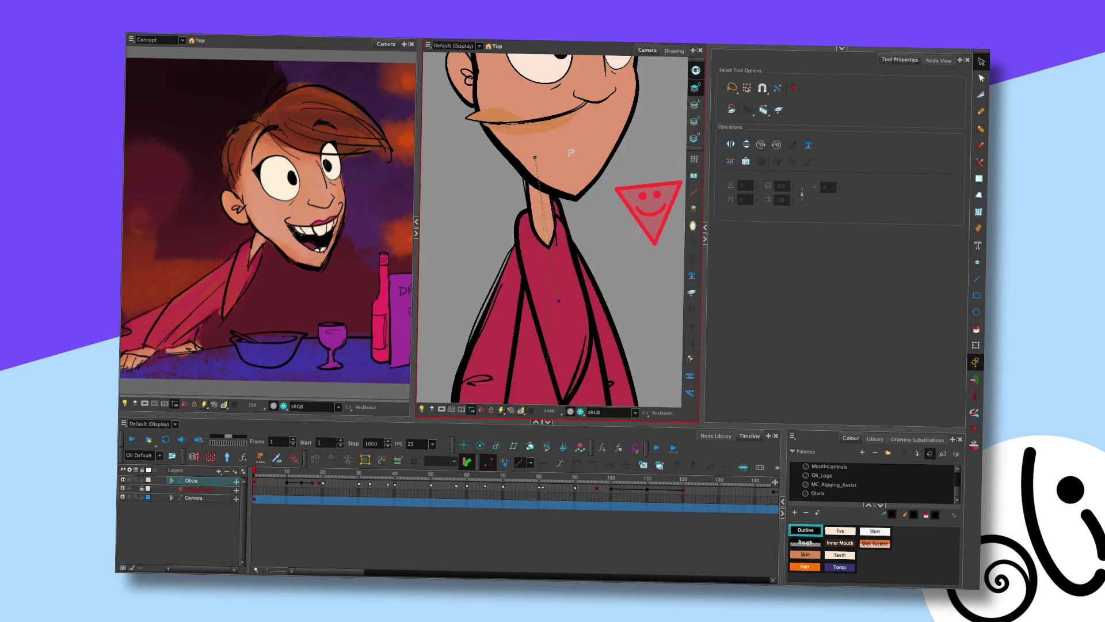
Shift the short sketch stroke beside the neck downwards on the character and stretch it slightly
left_click(517, 231)
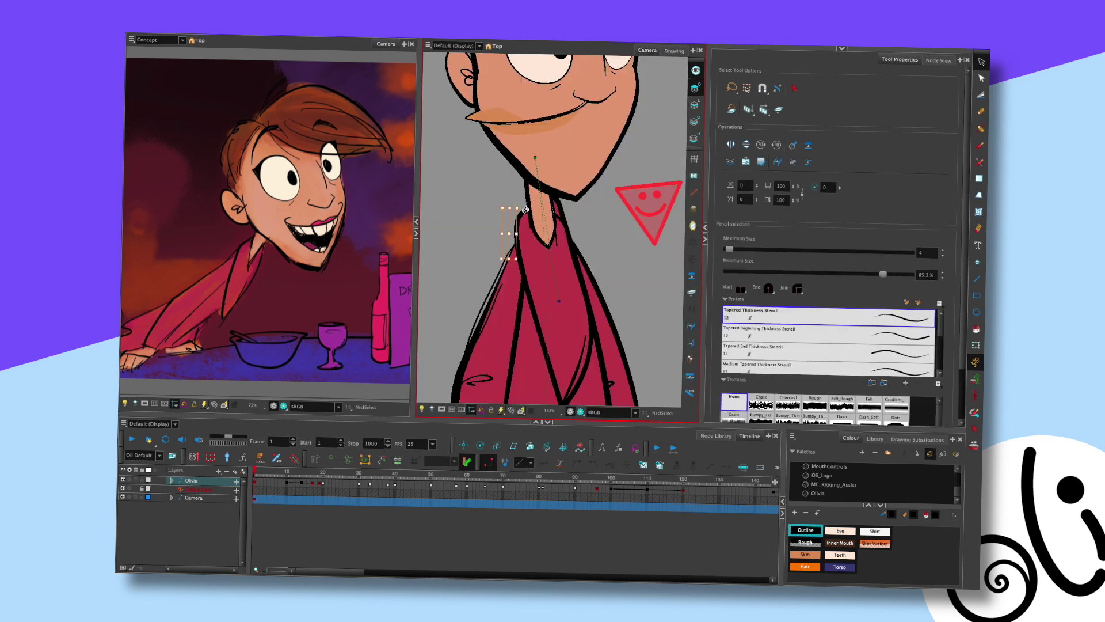
key("Escape")
left_click(521, 214)
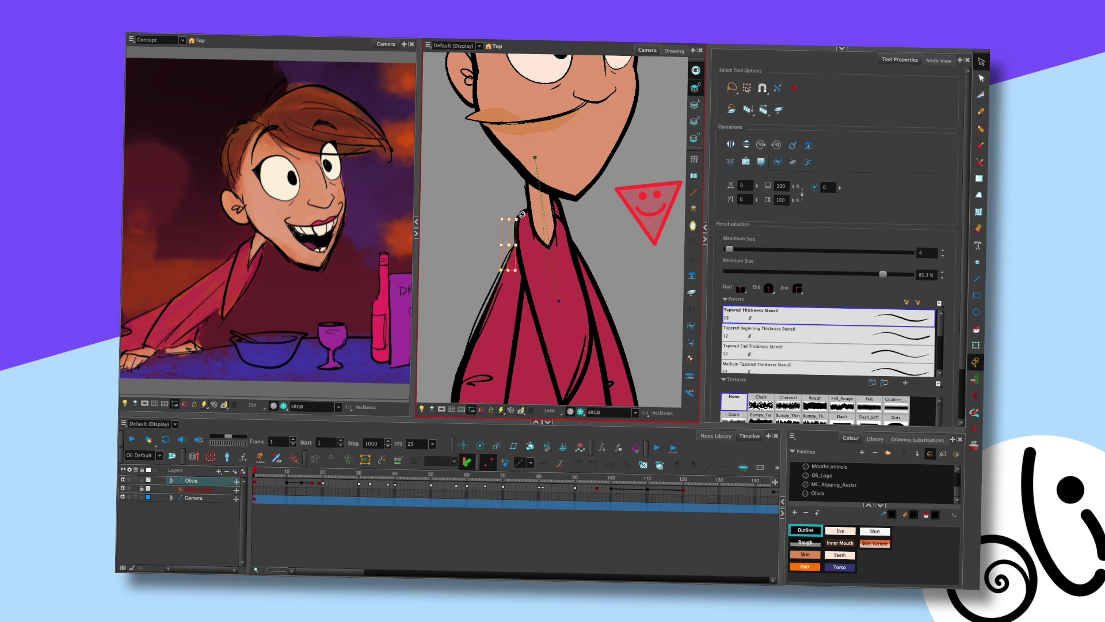
left_click(575, 217)
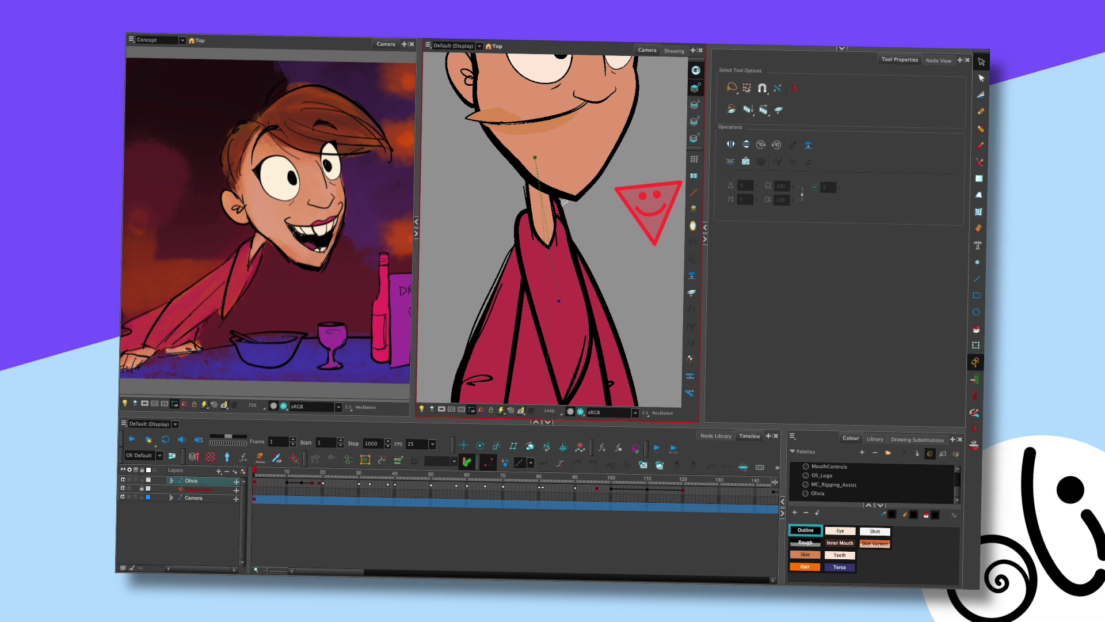
left_click(508, 218)
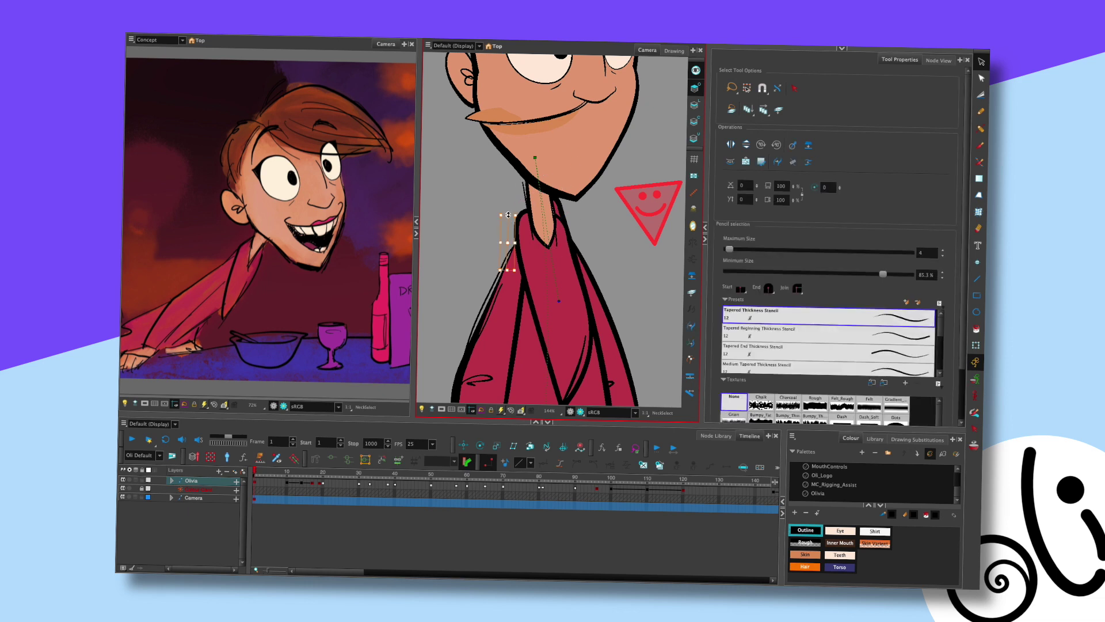
left_click(571, 206)
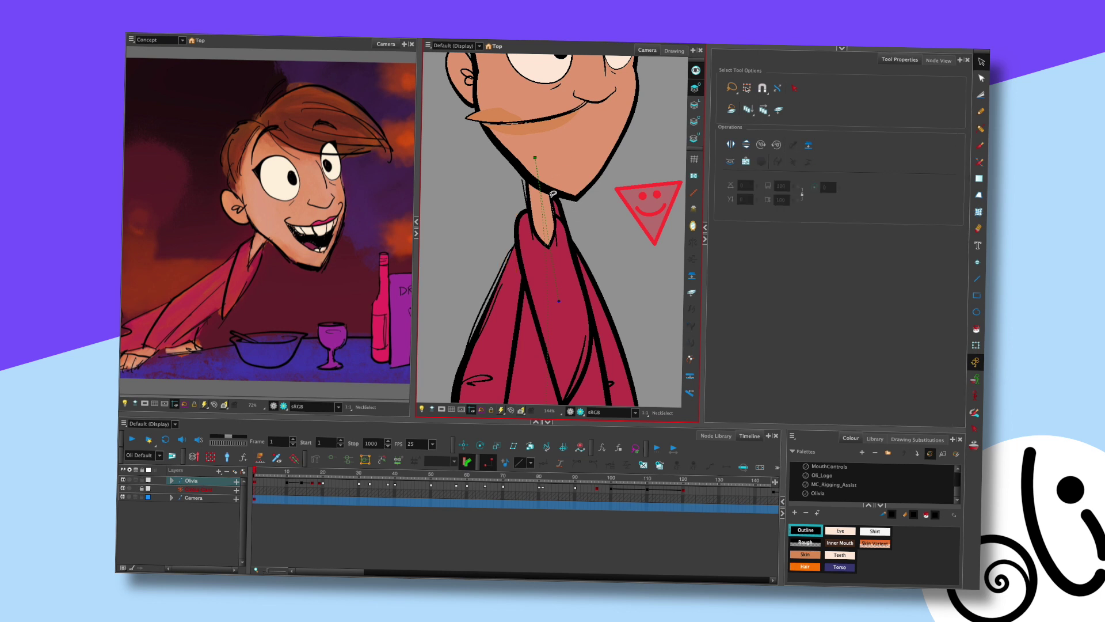
Reposition the longer, thinner sketch stroke along the neck on the character
left_click(525, 243)
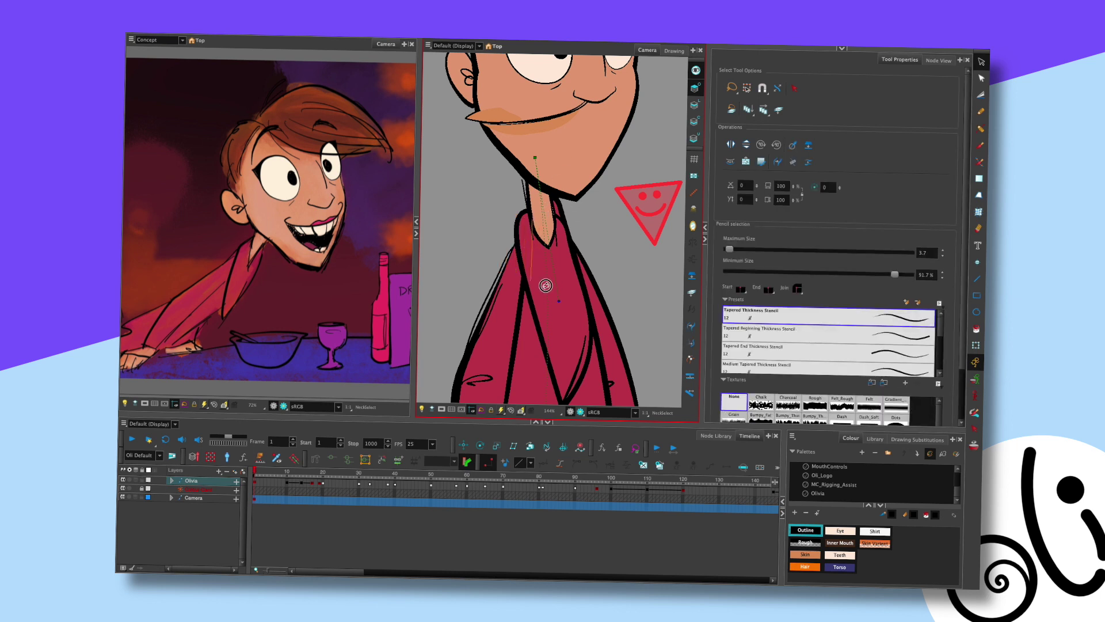
left_click_drag(545, 282, 542, 285)
key("Escape")
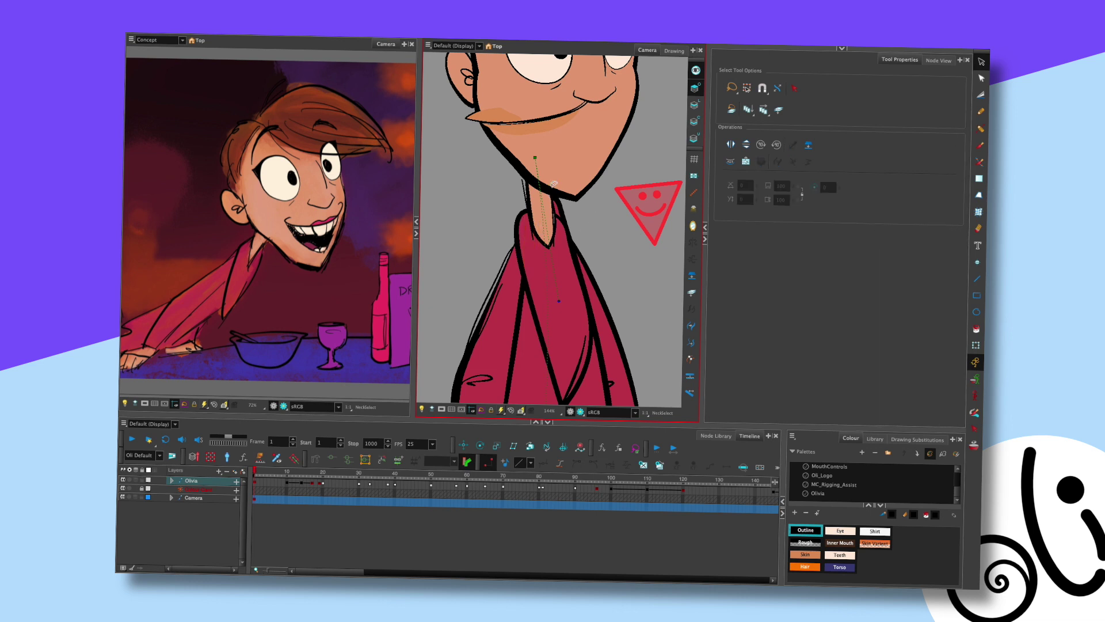
Try to adjust the contour points of the sketch stroke along the neck's edge, and undo the edits
scroll(556, 219, "up", 1)
key("alt+q")
left_click(538, 235)
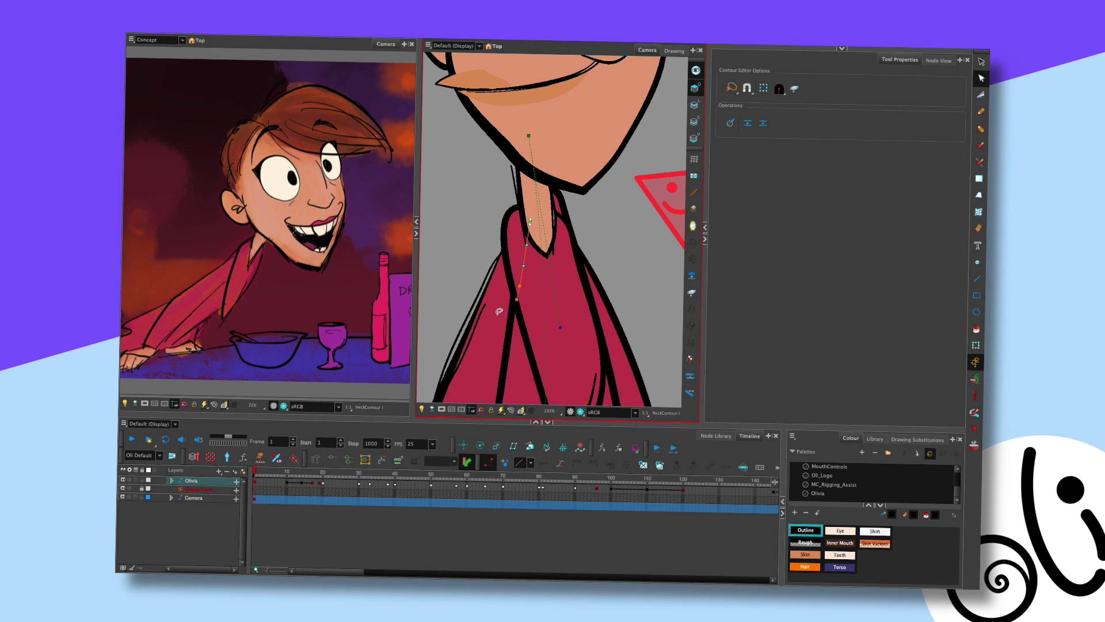
left_click_drag(557, 236, 558, 196)
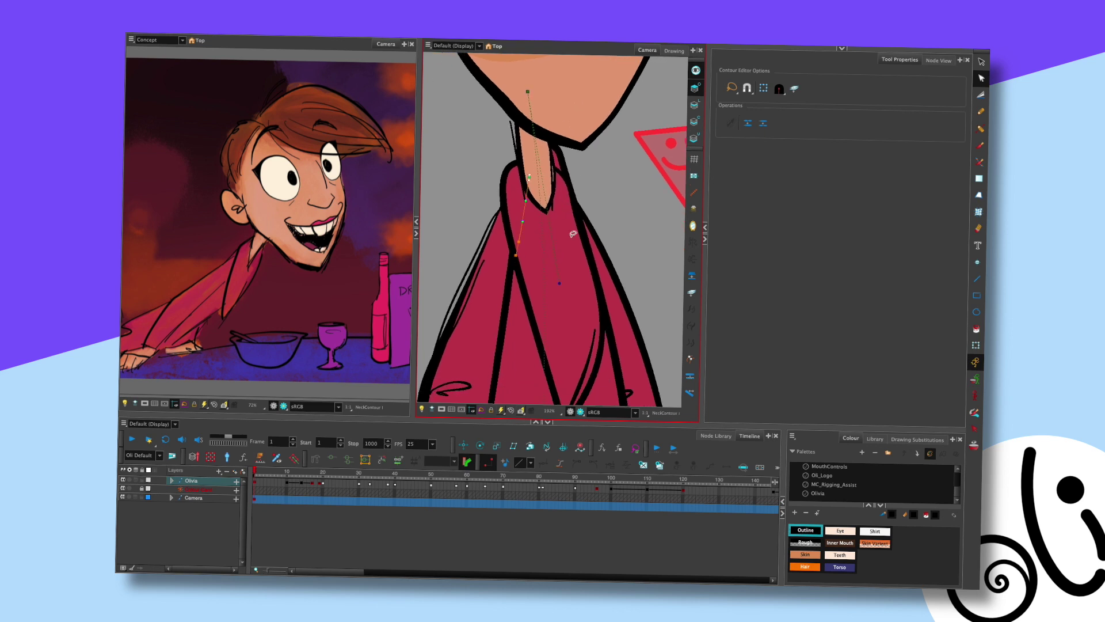
scroll(599, 189, "down", 2)
left_click_drag(531, 250, 552, 266)
key("ctrl+z")
key("ctrl+z")
left_click(542, 236)
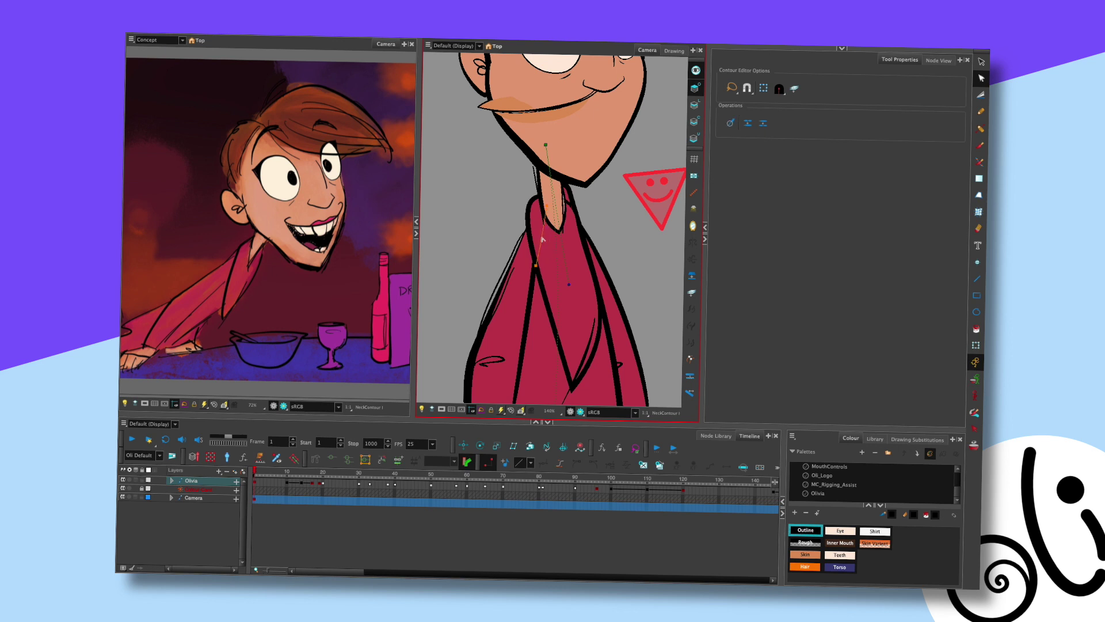
scroll(561, 221, "up", 3)
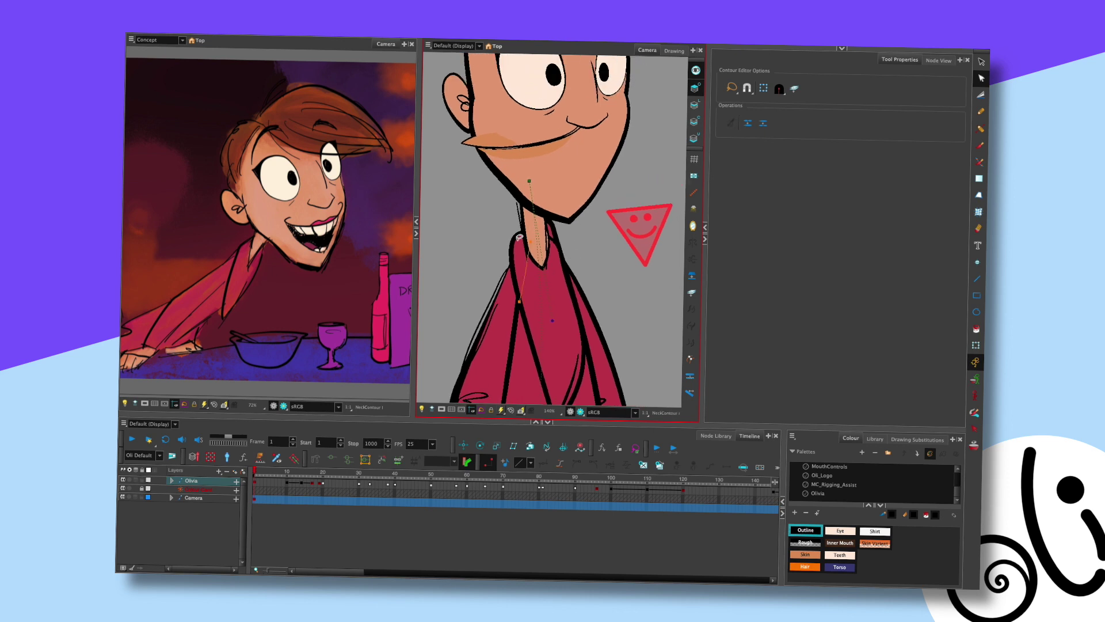
key("ctrl+z")
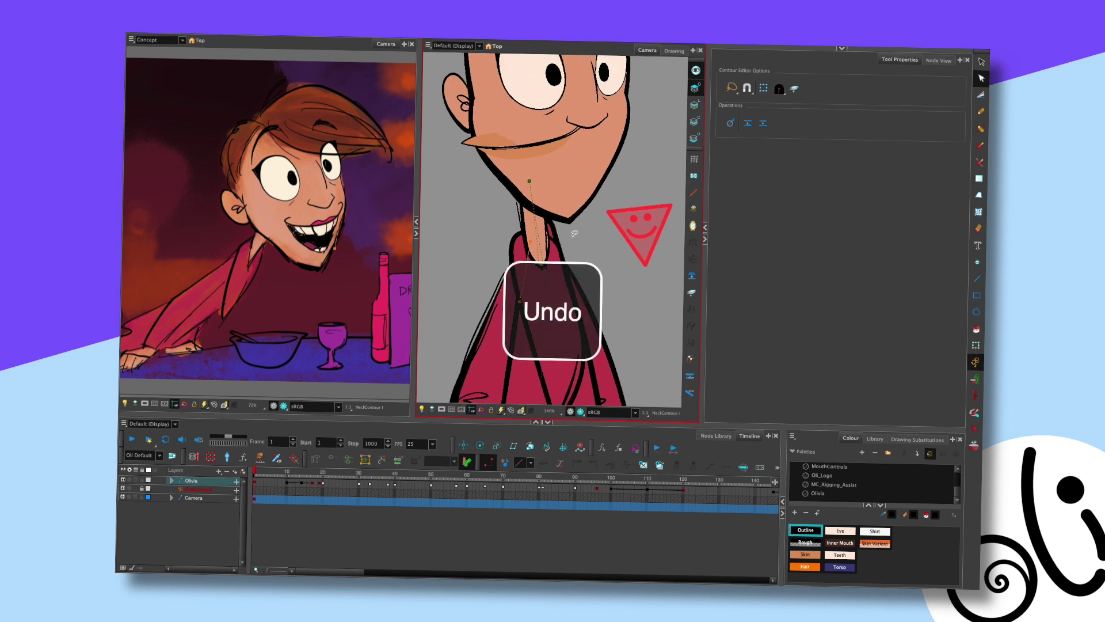
Display the neck's contour points on the character with the Contour Editor to inspect its shape
key("shift+t")
scroll(587, 244, "down", 1)
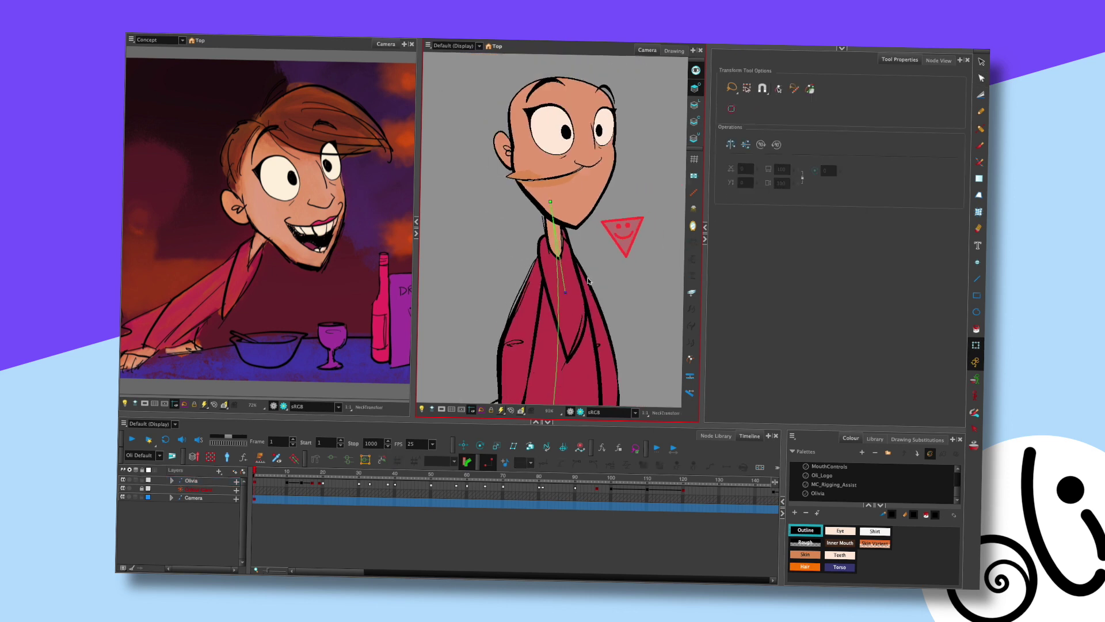
scroll(575, 199, "down", 3)
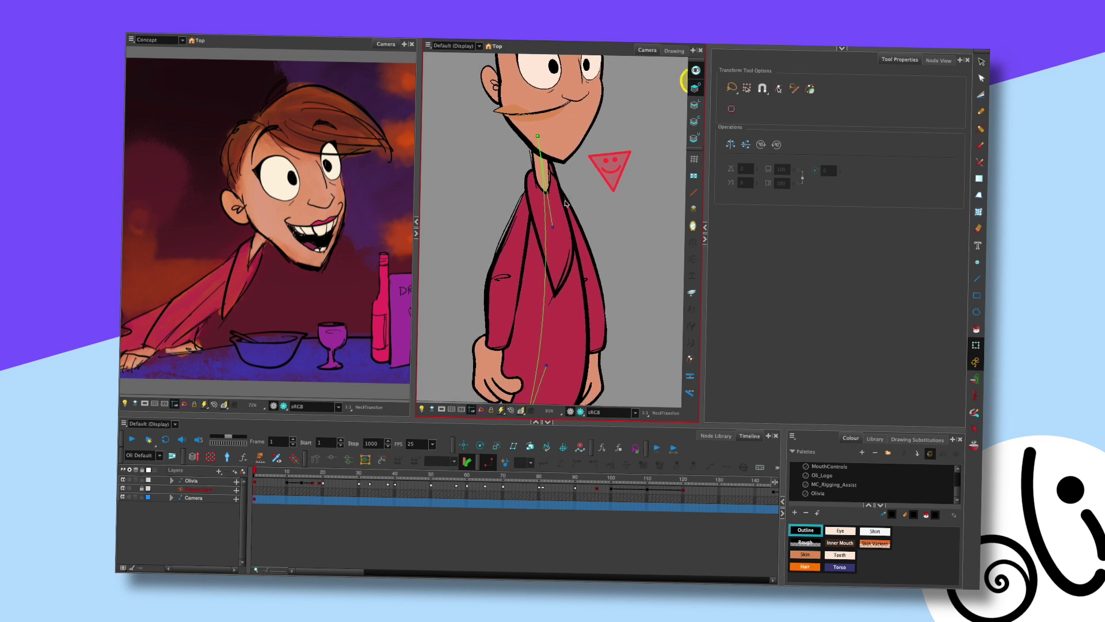
scroll(573, 146, "up", 1)
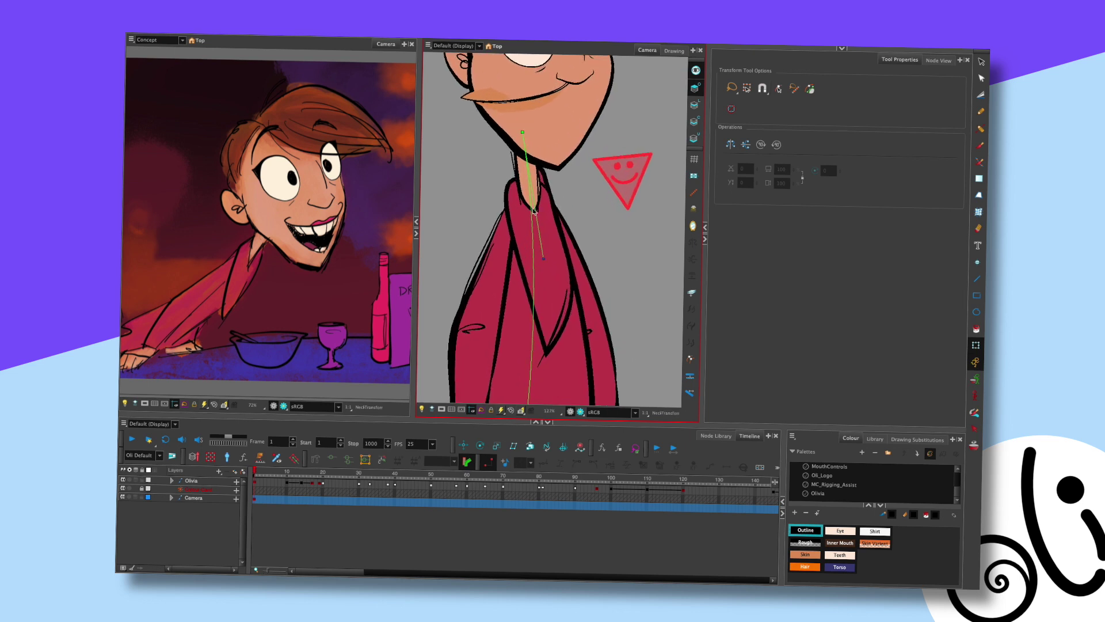
left_click(533, 210)
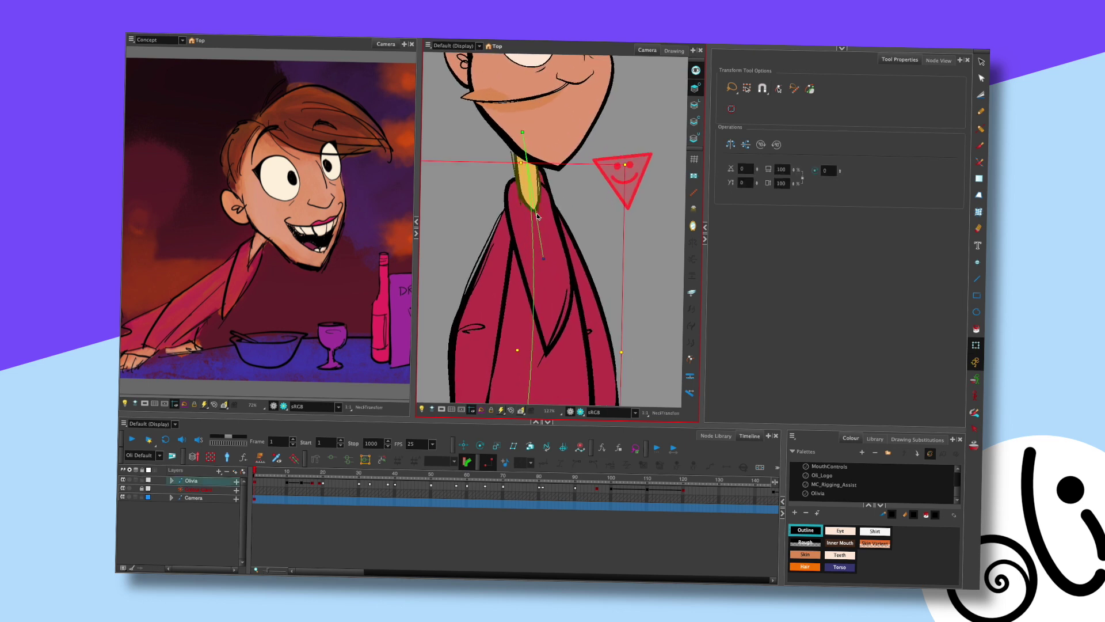
key("alt+q")
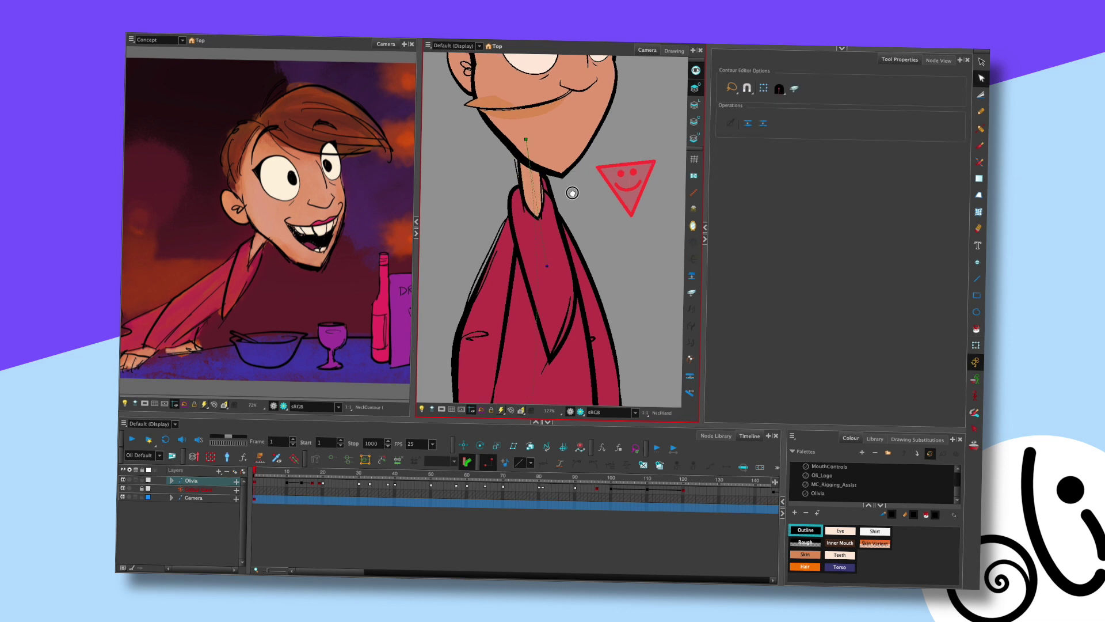
left_click(536, 232)
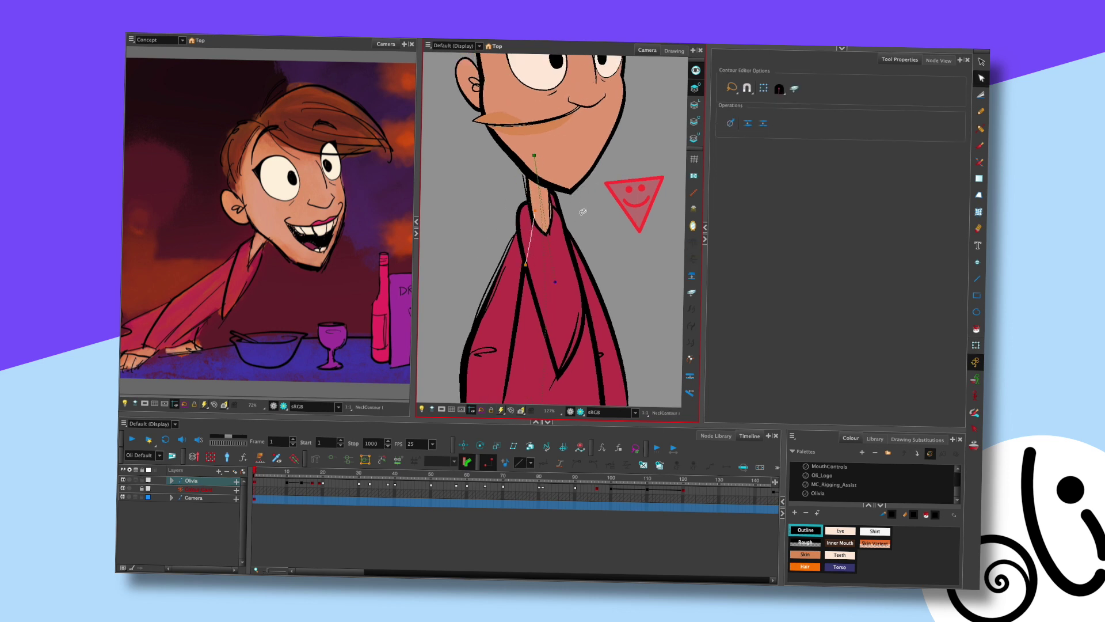
scroll(583, 212, "up", 1)
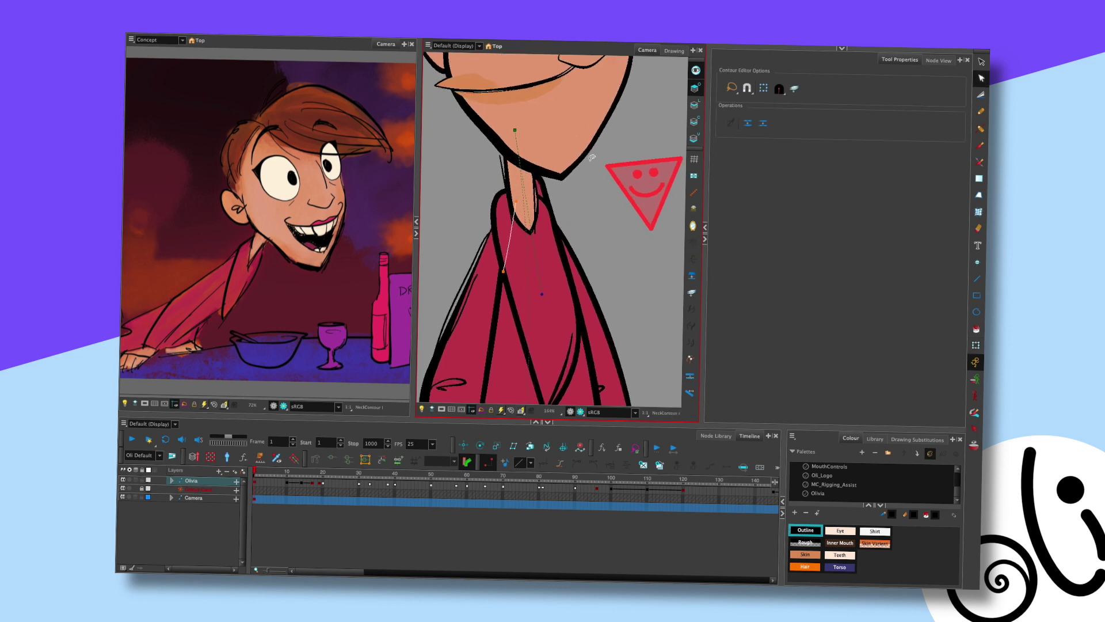
Select the shirt's collar shape on the colour art layer and adjust the contour point at its upper edge
scroll(576, 167, "down", 2)
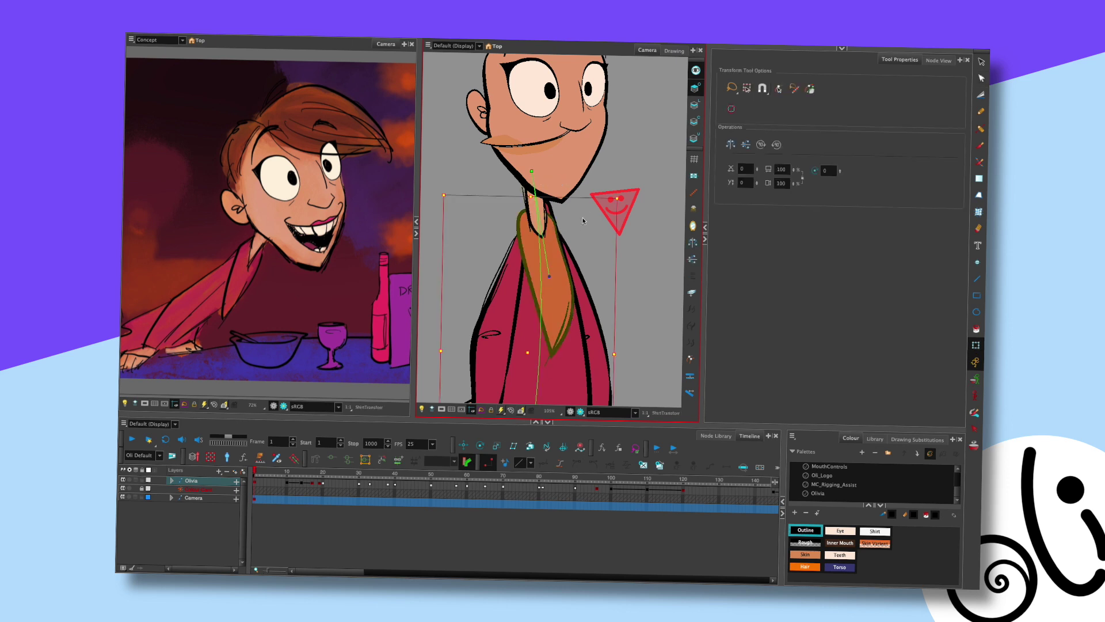
left_click(567, 219)
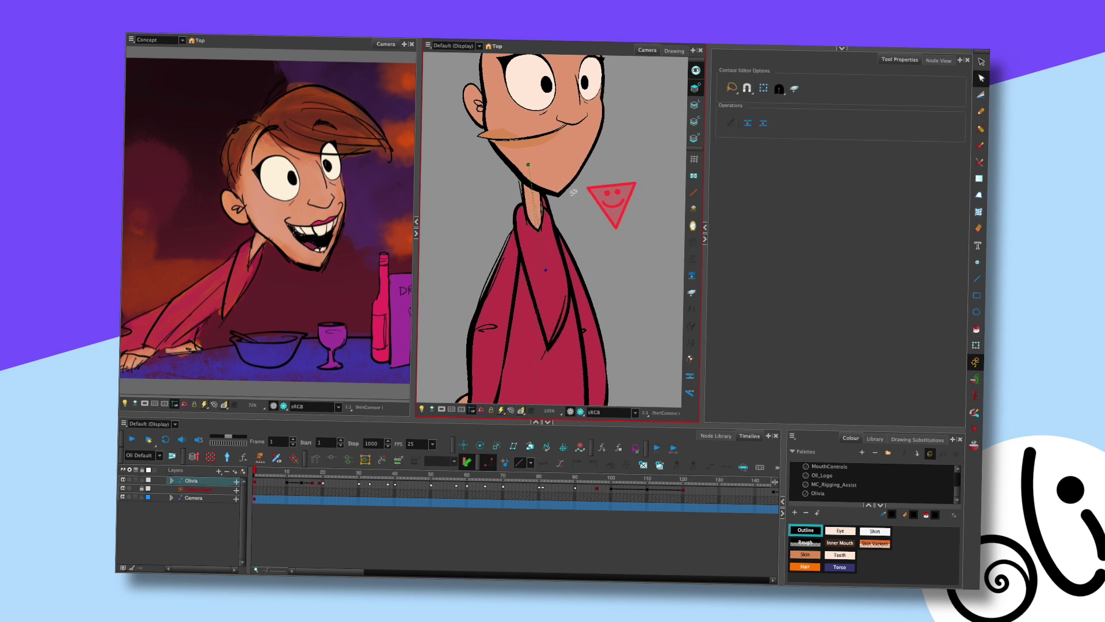
left_click(668, 173)
left_click(695, 104)
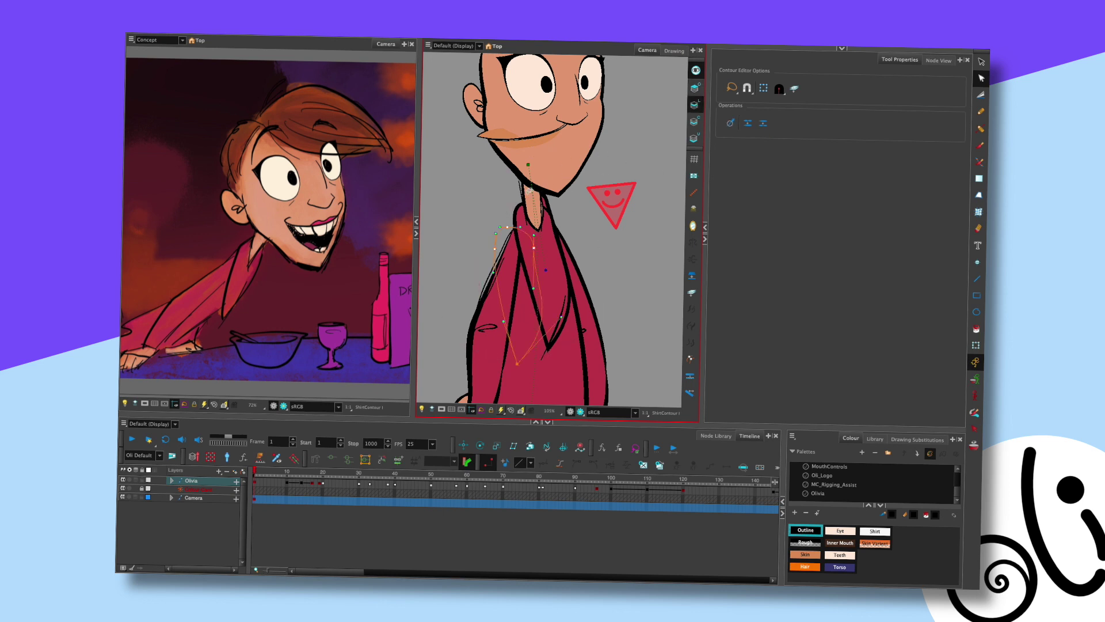
left_click_drag(508, 227, 497, 233)
left_click(587, 216)
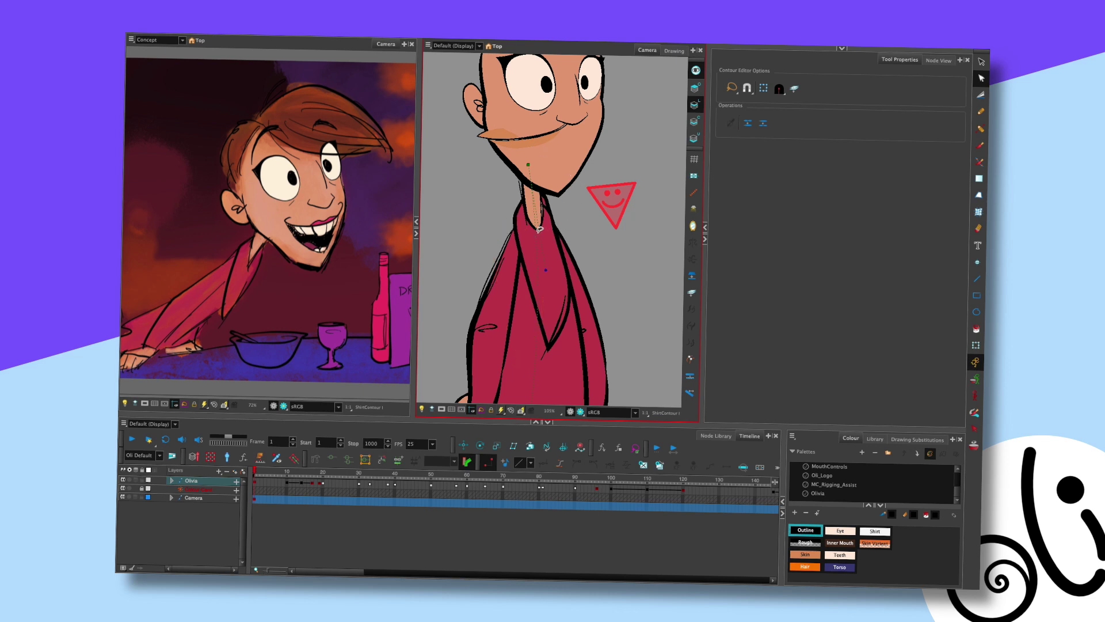
Check the collar and neck shapes on the whole character at different zoom levels
scroll(575, 249, "down", 2)
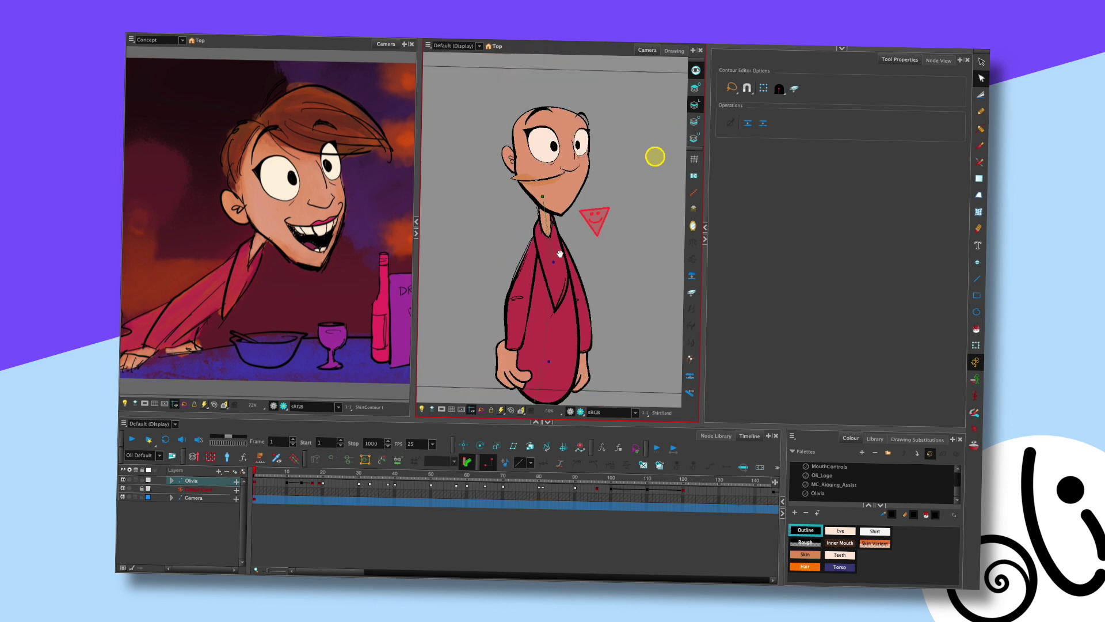
left_click_drag(560, 254, 554, 209)
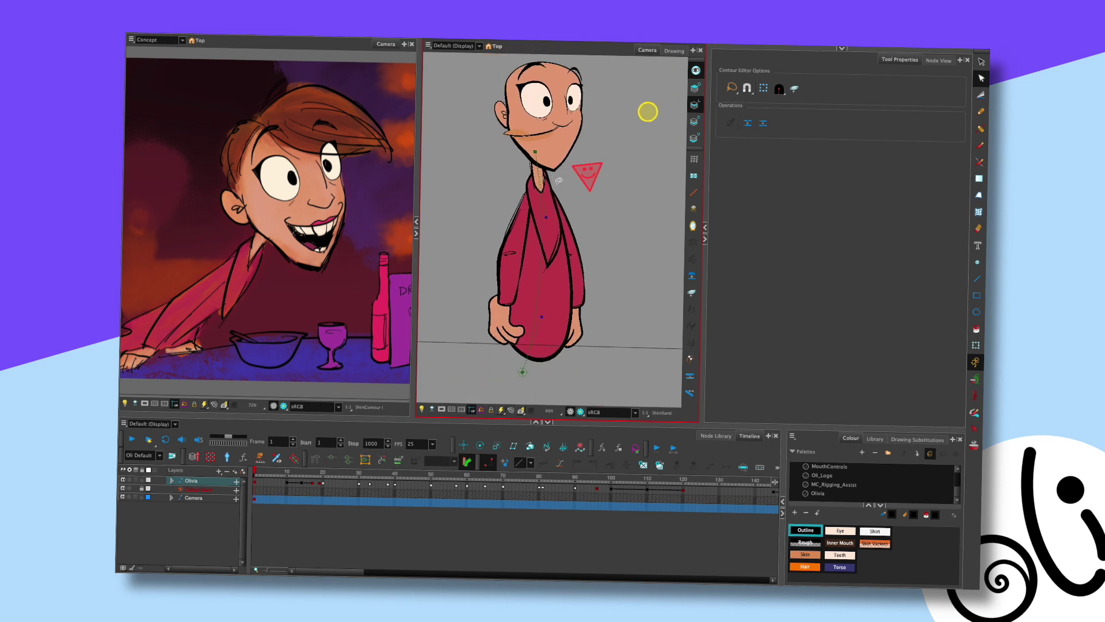
key("shift+t")
left_click(531, 175)
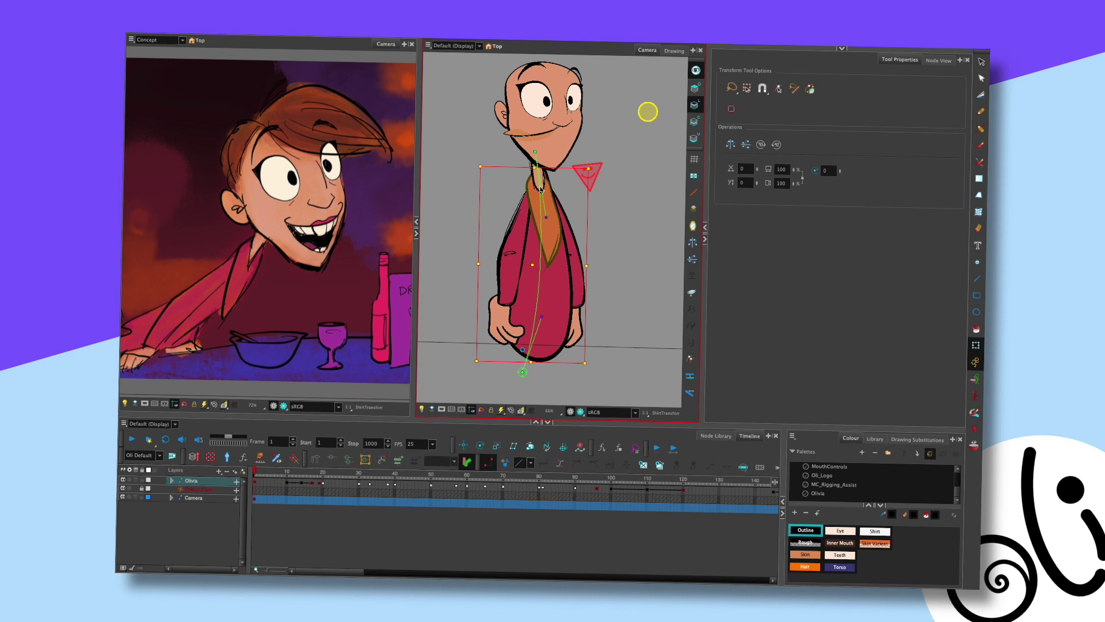
left_click(590, 217)
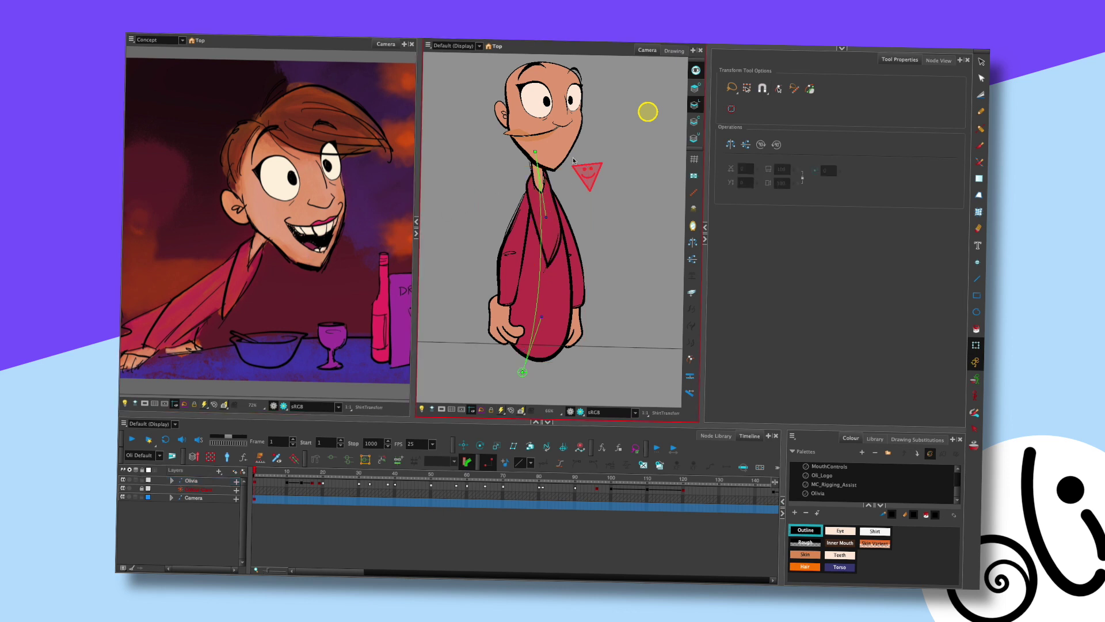
key("2")
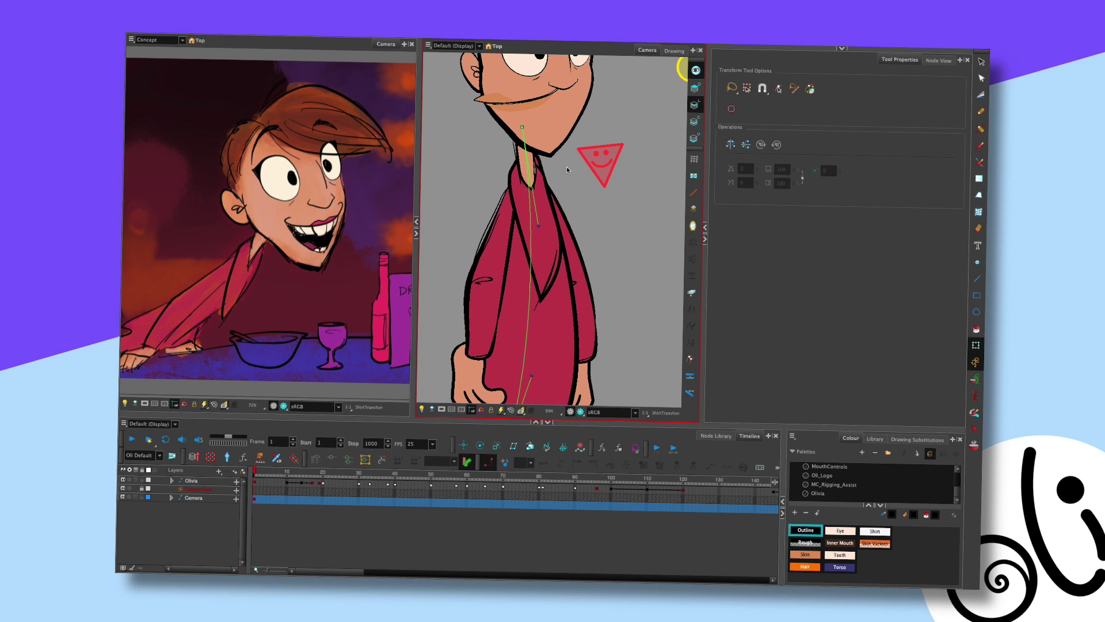
scroll(585, 227, "down", 3)
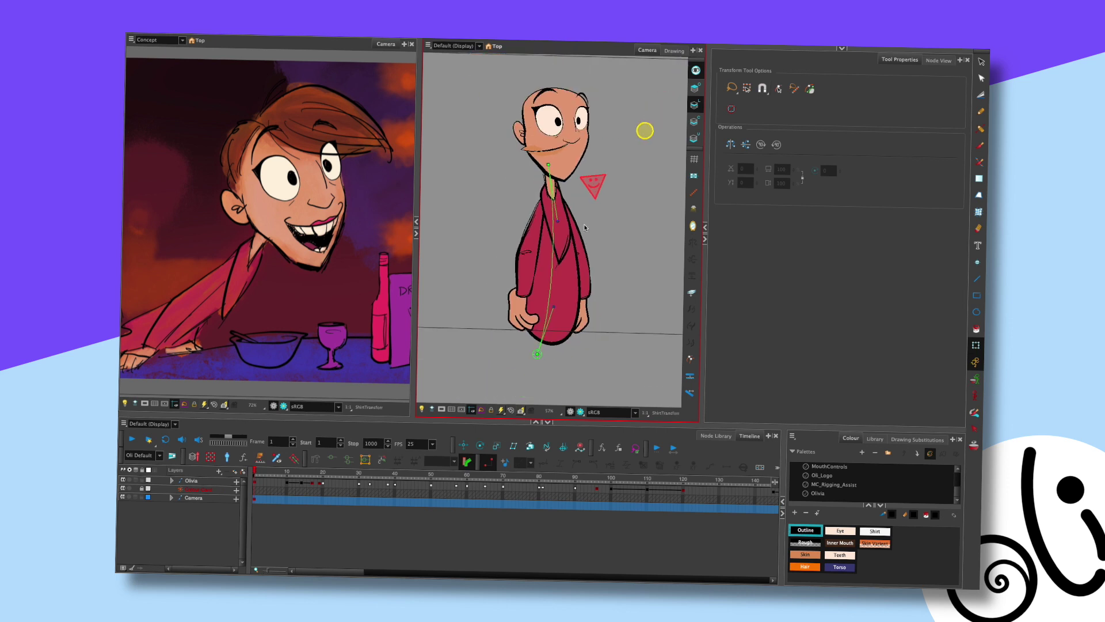
left_click(551, 223)
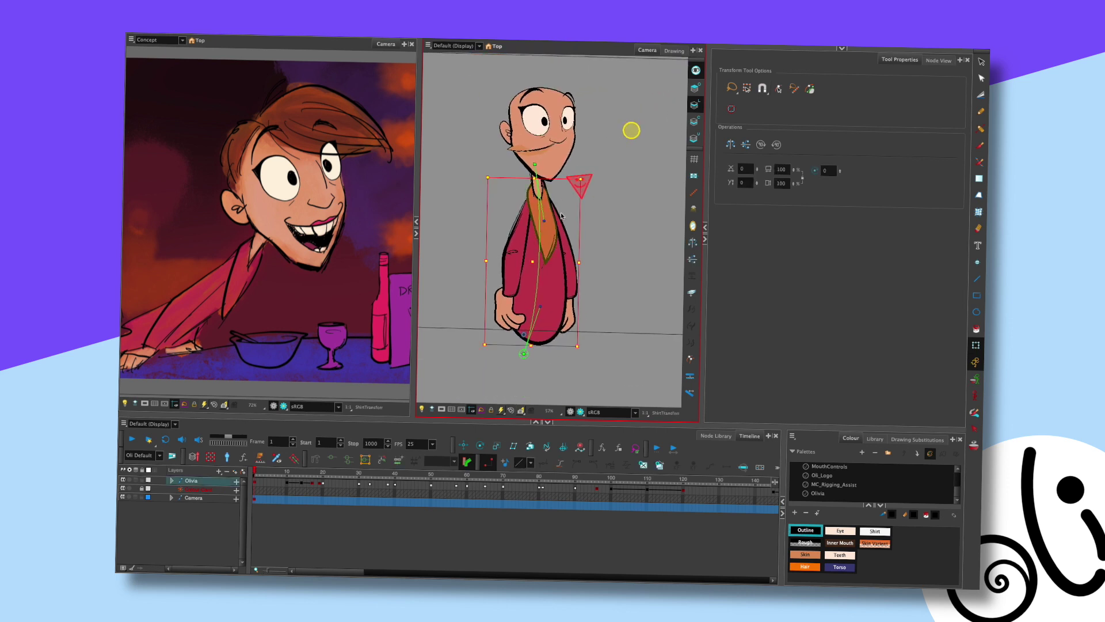
left_click(594, 205)
scroll(580, 237, "down", 2)
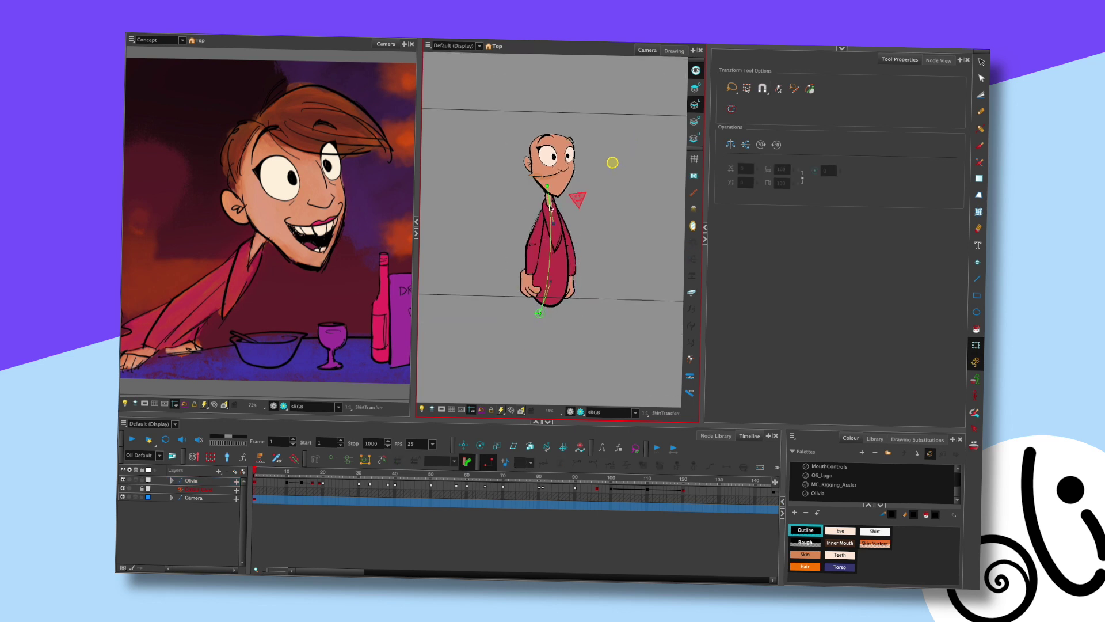
Examine the torso artwork and its contour points in the drawing view, and return to the character
left_click(564, 266)
left_click(674, 51)
scroll(610, 95, "up", 2)
scroll(599, 247, "down", 3)
left_click_drag(600, 246, 599, 173)
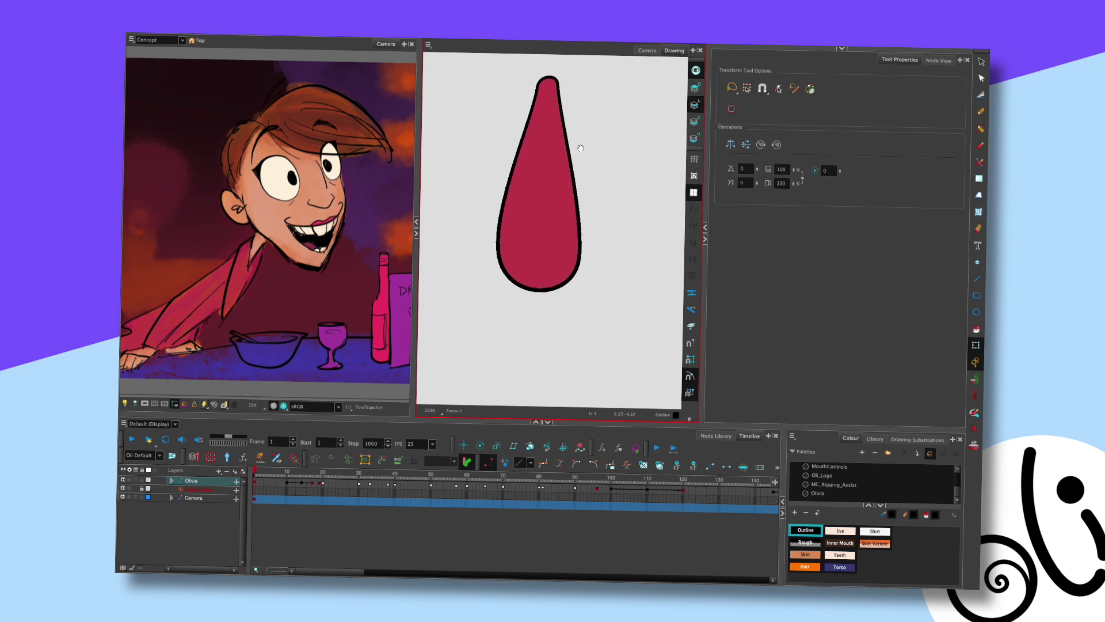
key("alt+q")
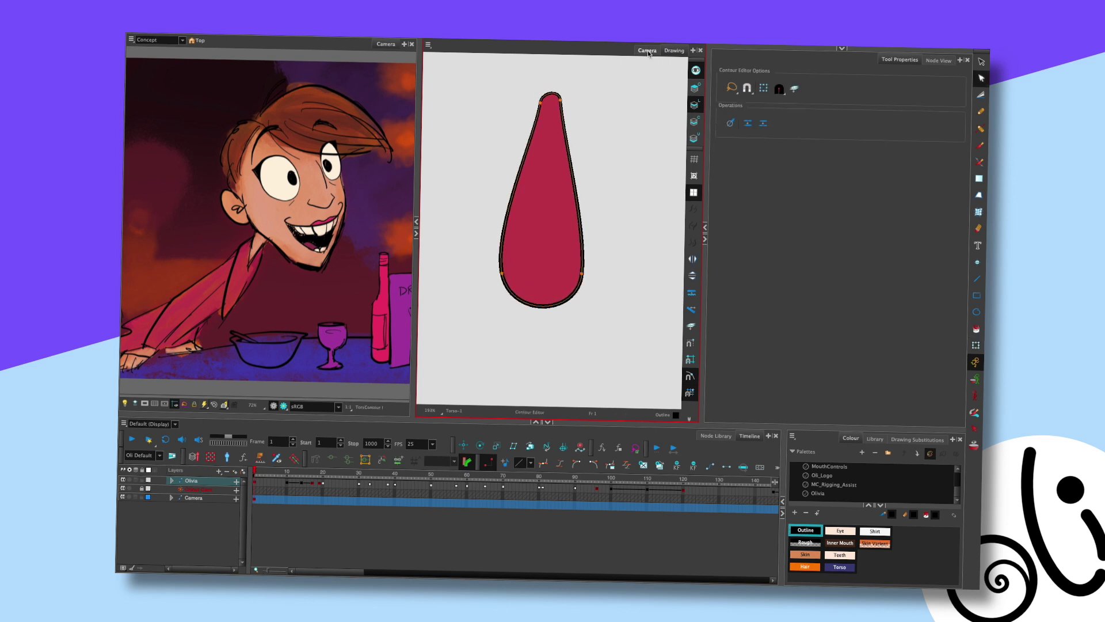
left_click(647, 50)
Reshape the lower torso's contour on the character to make its rounded base narrower
left_click(541, 259)
scroll(583, 232, "up", 2)
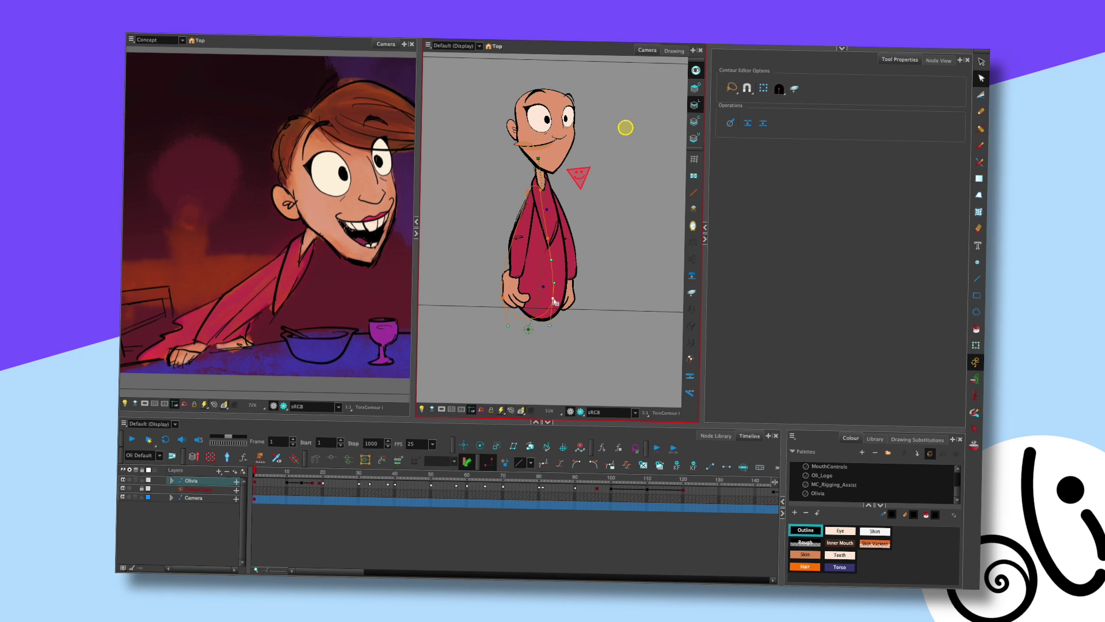
left_click_drag(553, 299, 515, 309)
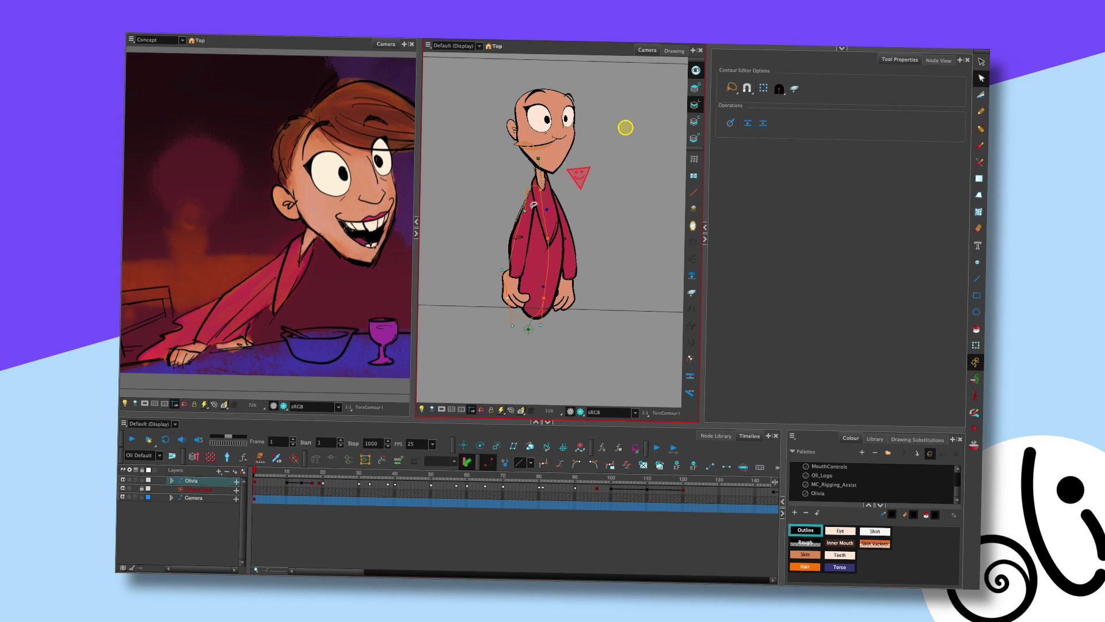
Refine the contour points along the torso's upper edge near the shoulder
left_click(570, 236)
left_click(574, 201)
left_click(518, 225)
left_click_drag(517, 225, 522, 198)
left_click(572, 252)
left_click_drag(587, 185, 535, 235)
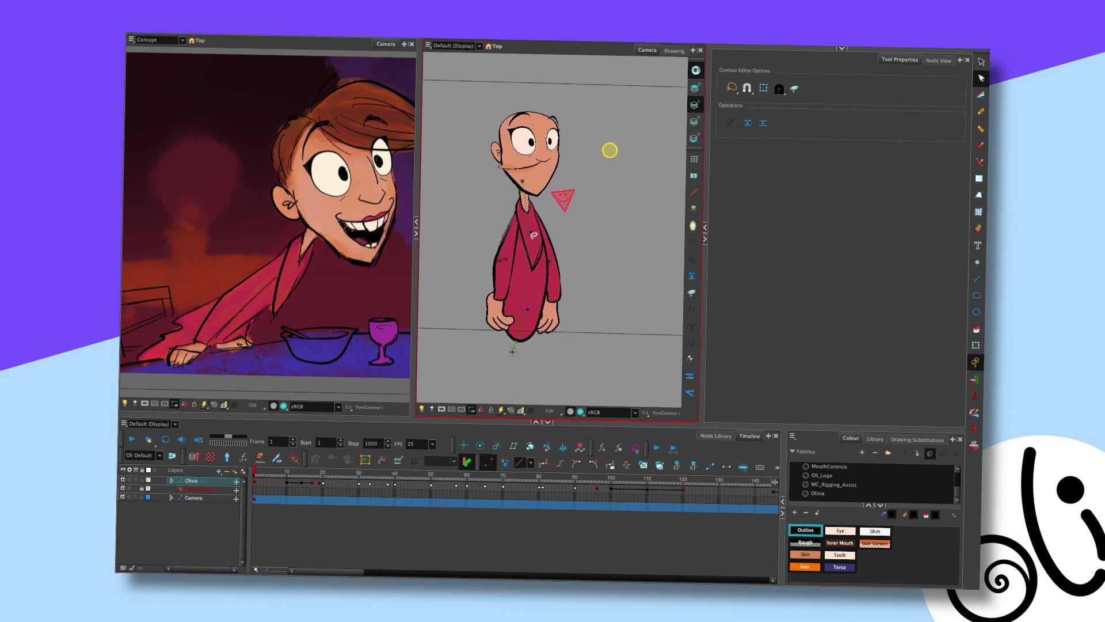
Select the peg controlling the hand inside the Arm_A group and scale the hand down
key("shift+t")
left_click(501, 304)
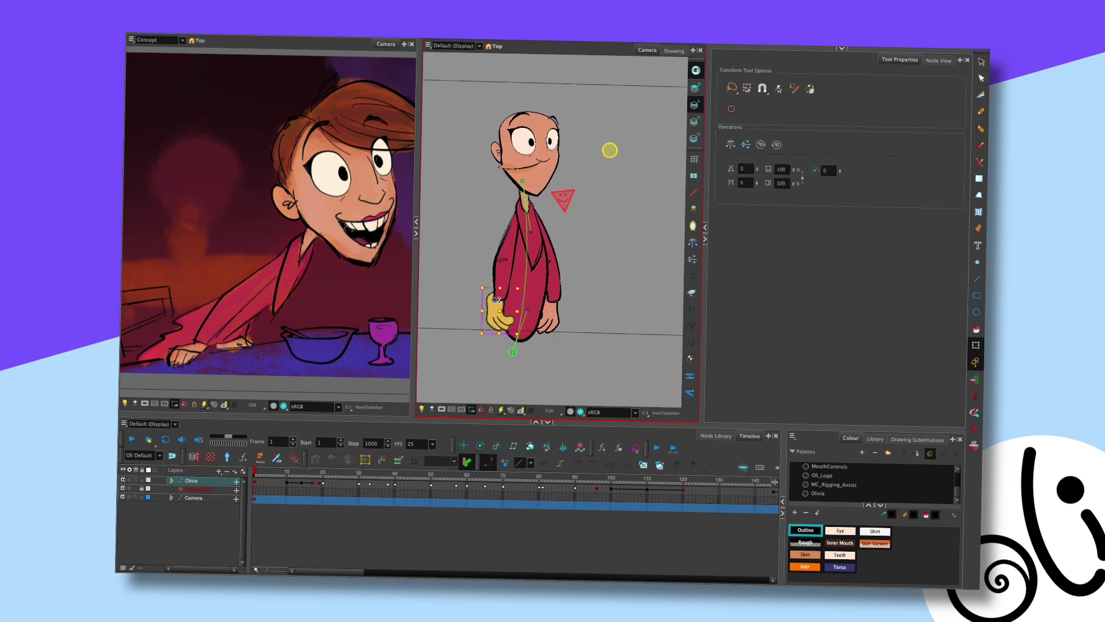
key("ctrl+z")
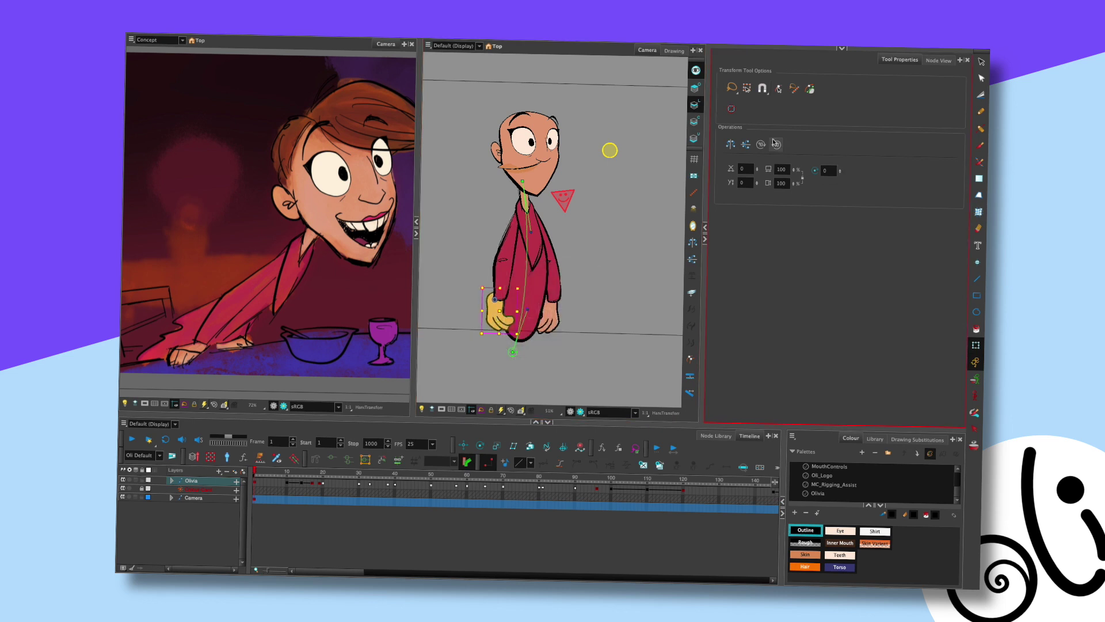
left_click(938, 60)
key("o")
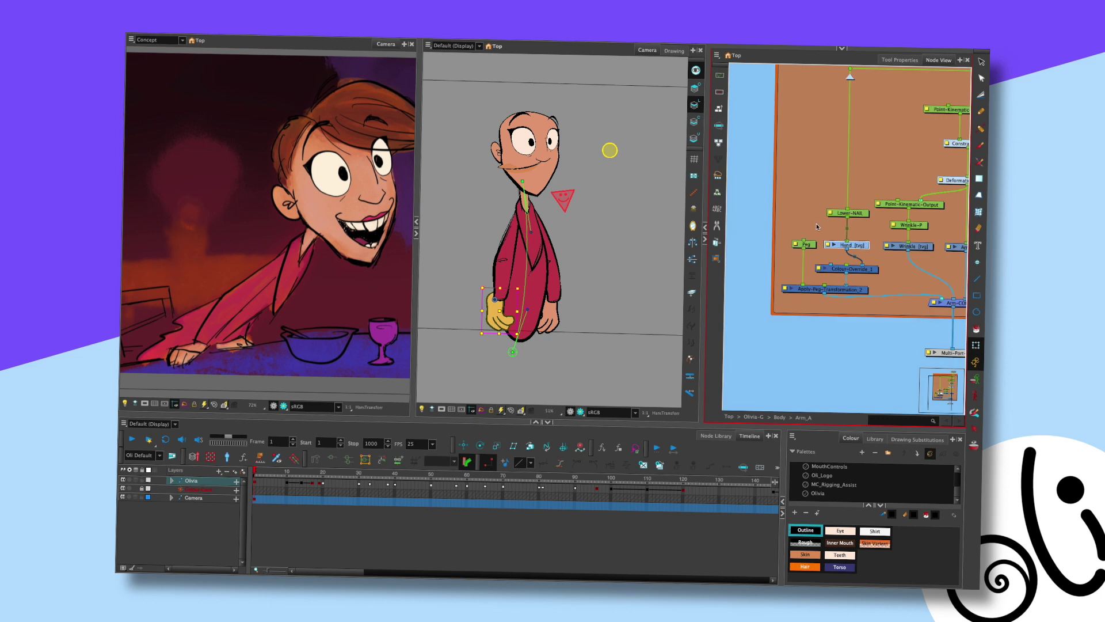
left_click(764, 250)
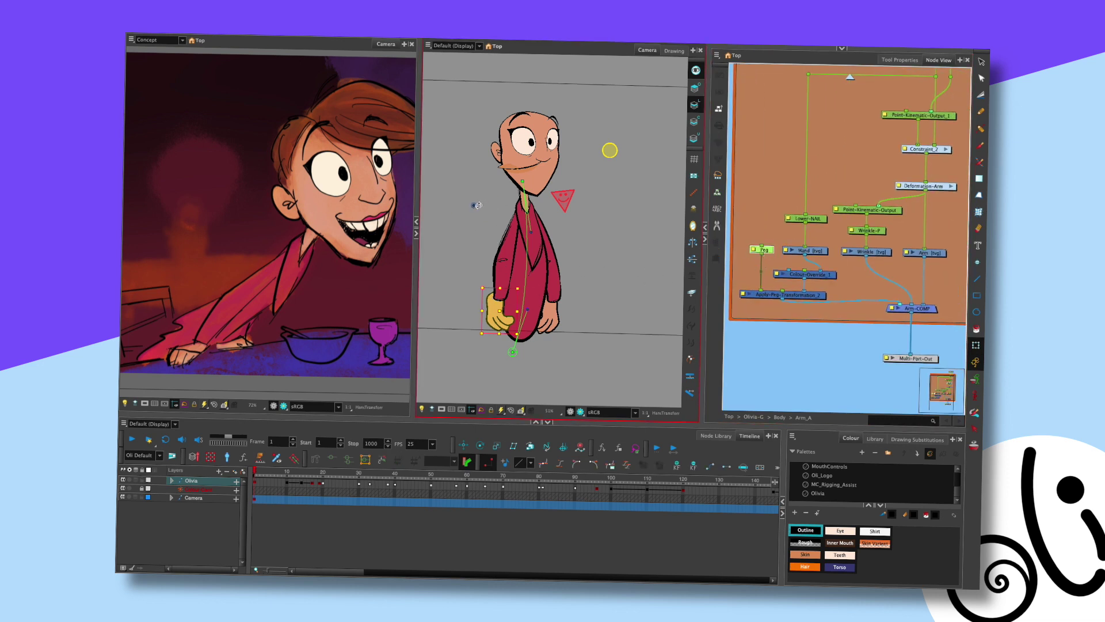
key("alt+3")
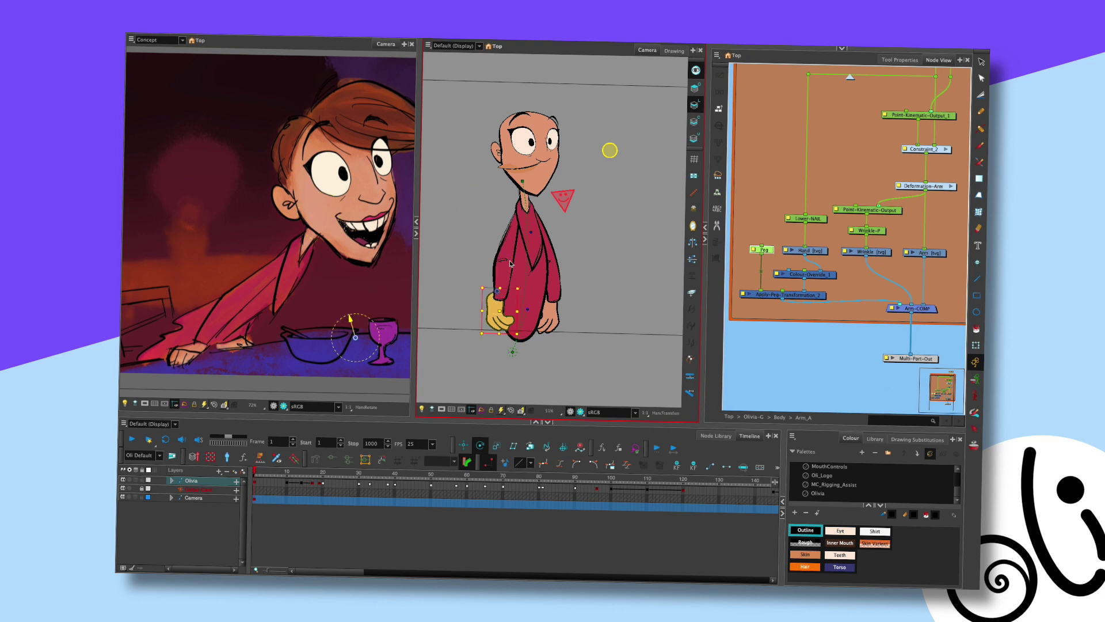
key("shift+t")
left_click_drag(483, 328, 508, 315)
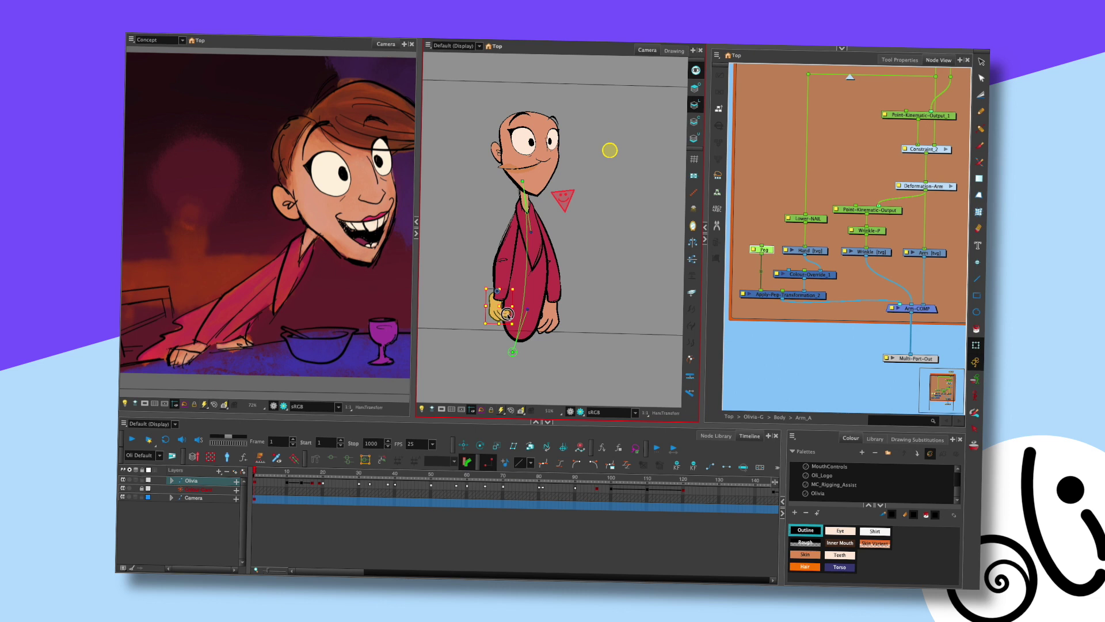
key("ctrl+z")
Copy the resized hand's peg from the Arm_A group and paste it into the Arm_B group
left_click(813, 260)
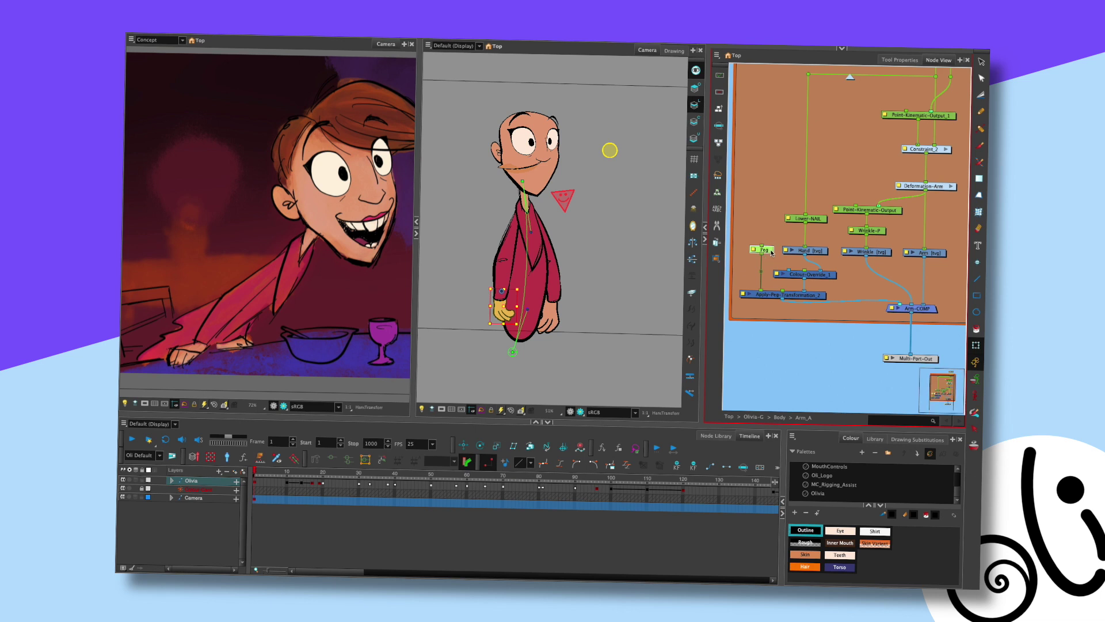
key("ctrl+c")
key("ctrl+v")
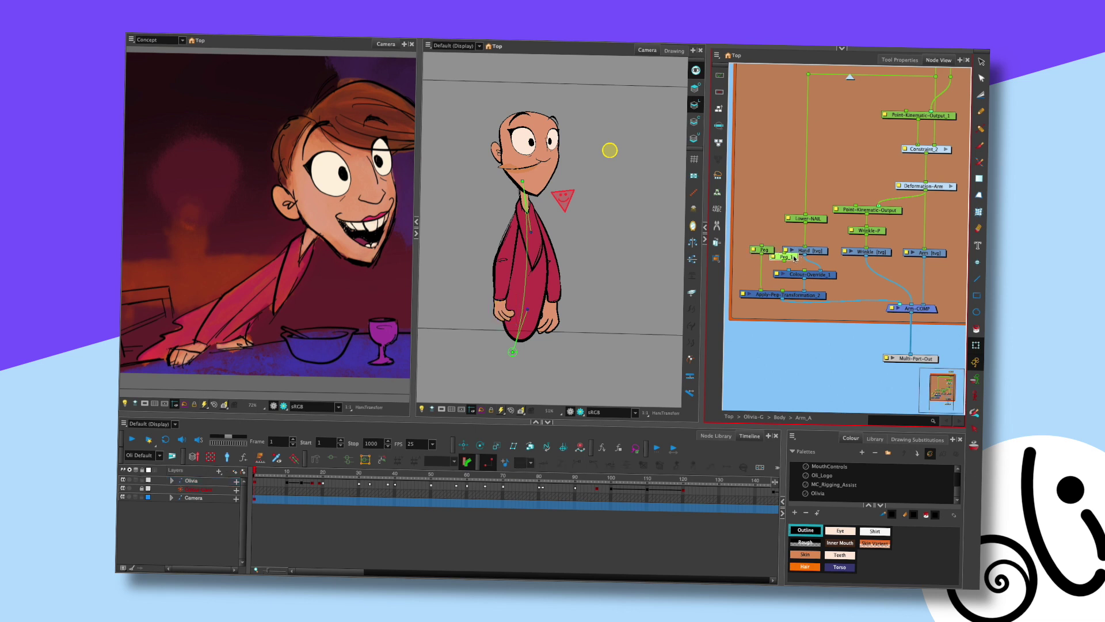
key("ctrl+x")
scroll(913, 249, "down", 2)
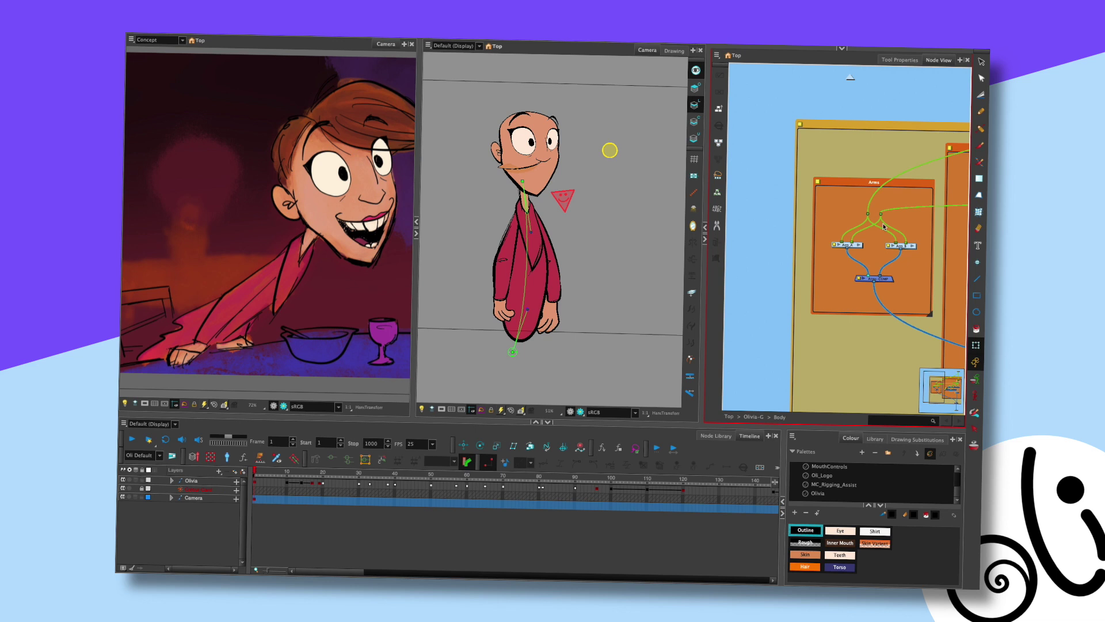
scroll(769, 216, "left", 2)
key("ctrl+v")
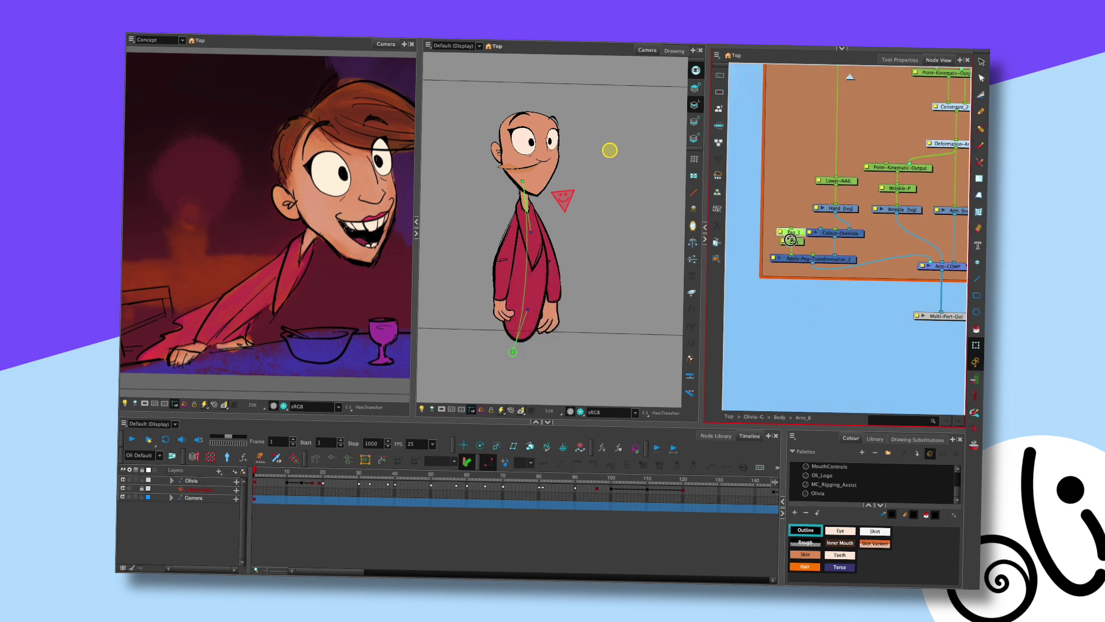
Replace the old hand peg in the Arm_B group with the pasted peg, keeping it connected to the Apply-Peg-Transformation node
left_click(797, 232)
mouse_move(798, 232)
left_mouse_down()
mouse_move(795, 207)
mouse_move(793, 239)
left_mouse_up()
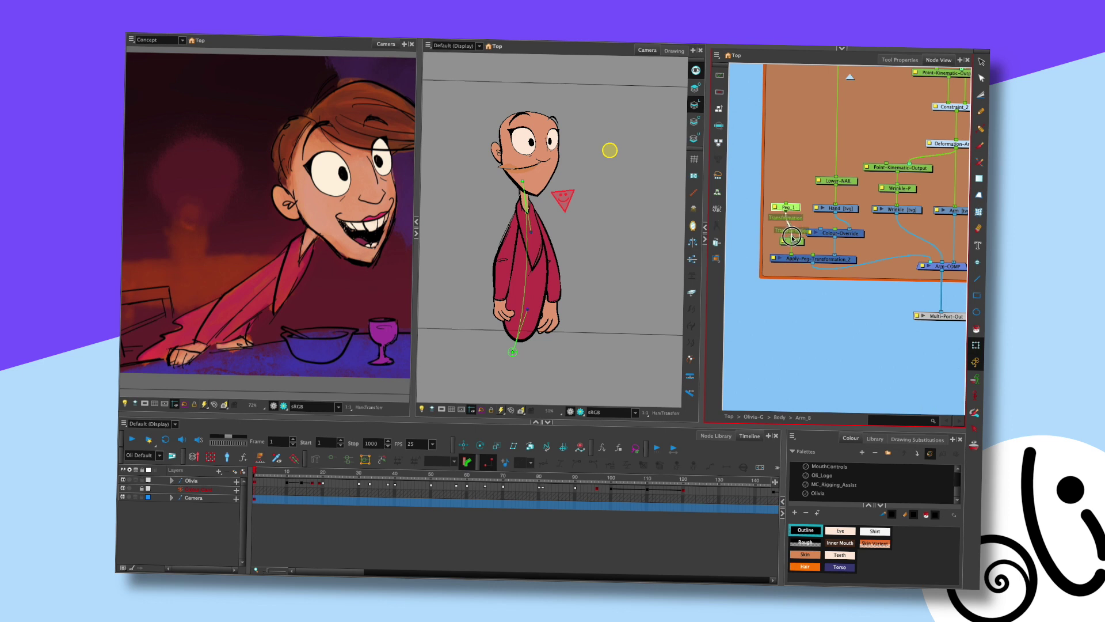
left_click(796, 210)
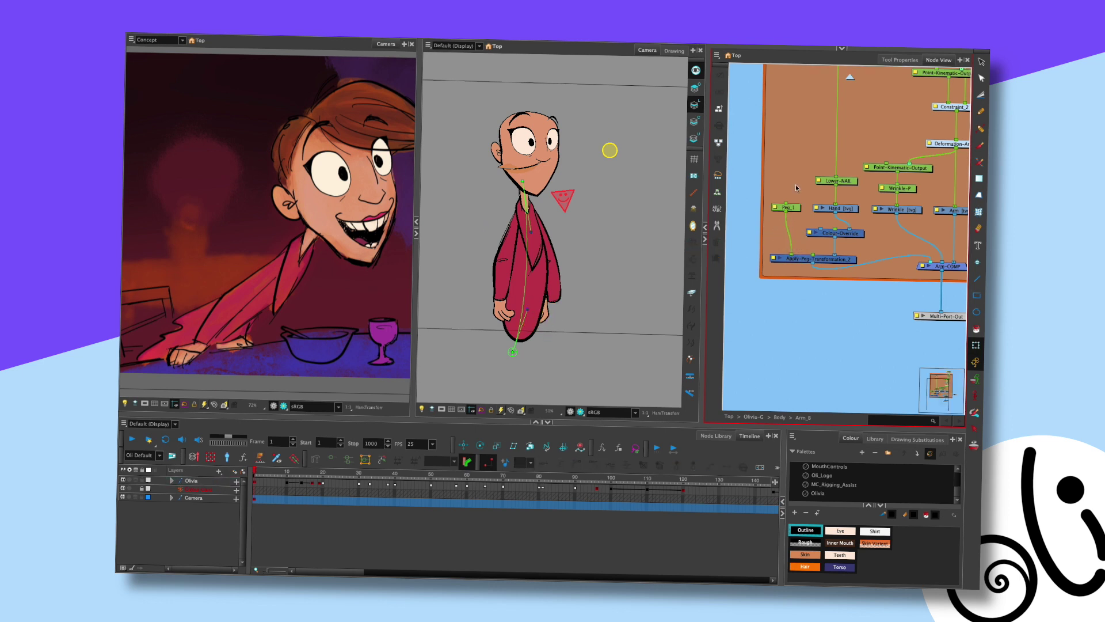
left_click_drag(796, 210, 796, 227)
Move the resized Arm_B hand outward through its peg so it sits at the end of the sleeve
left_click(590, 236)
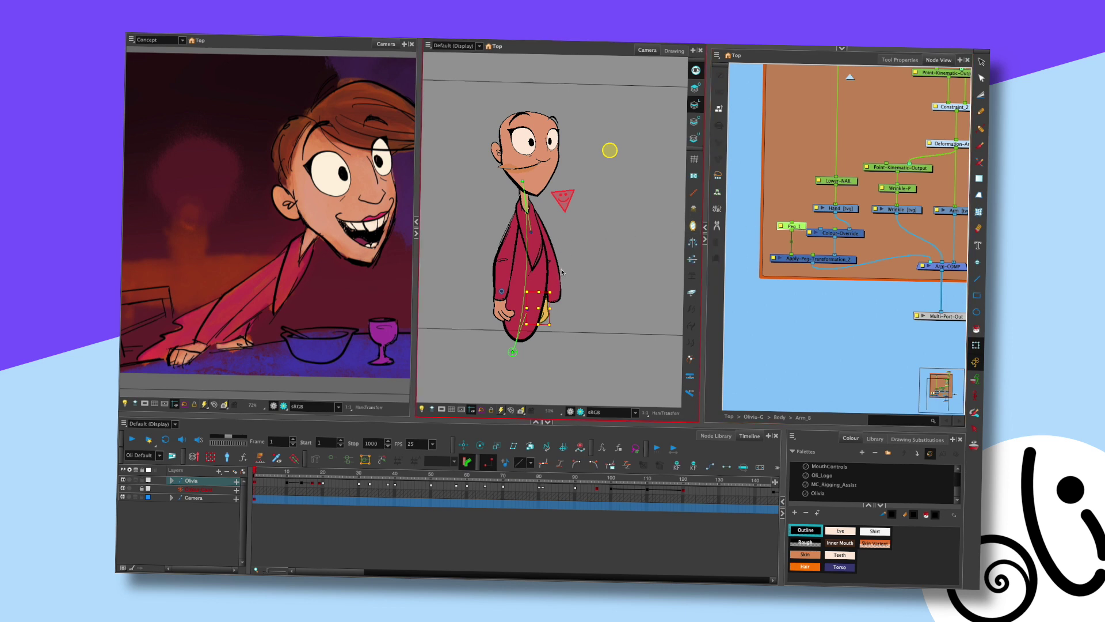
key("shift+t")
left_click(520, 294)
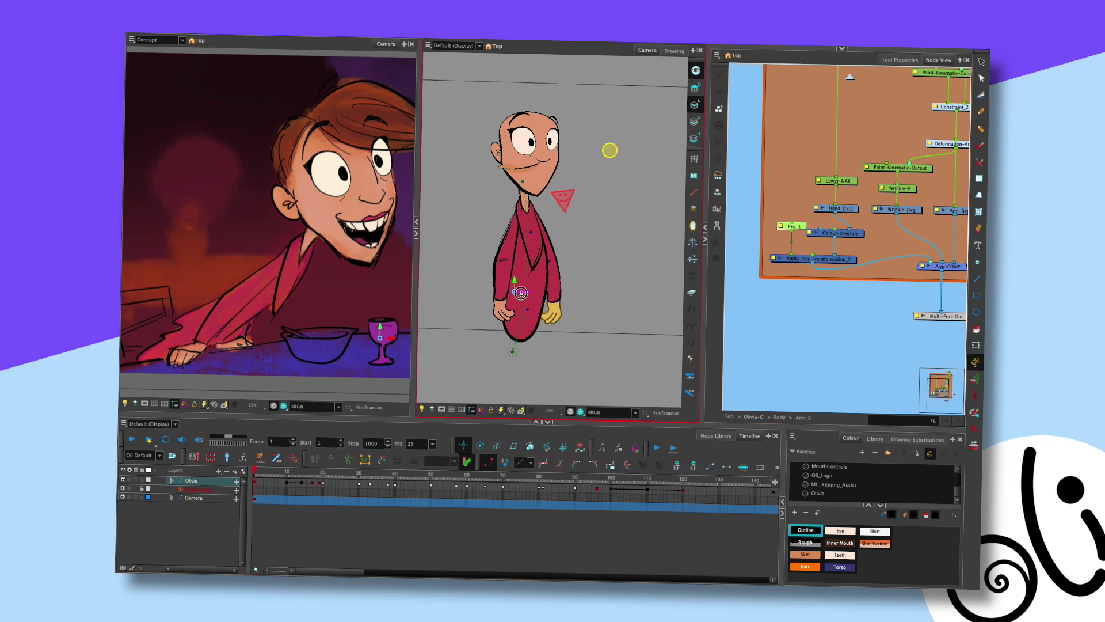
left_click(551, 308)
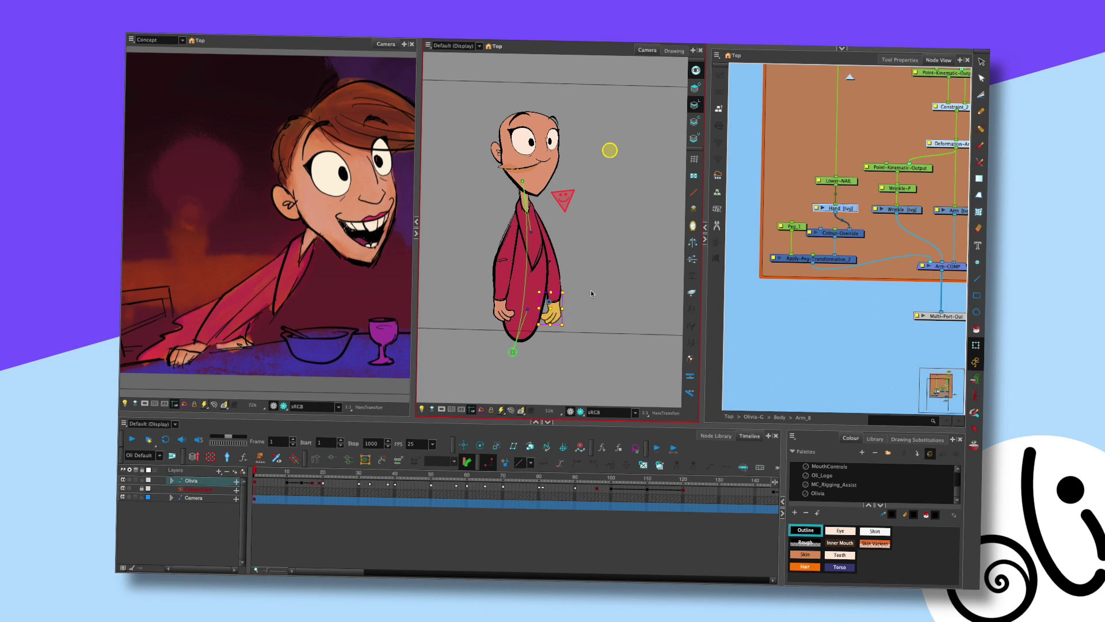
left_click(563, 317)
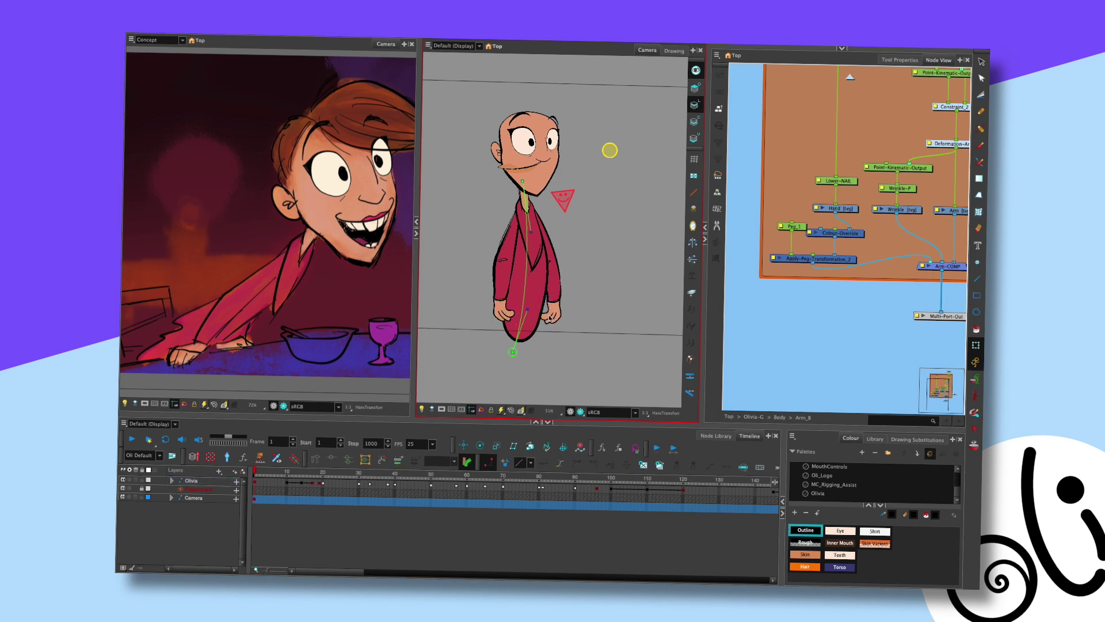
left_click(798, 230)
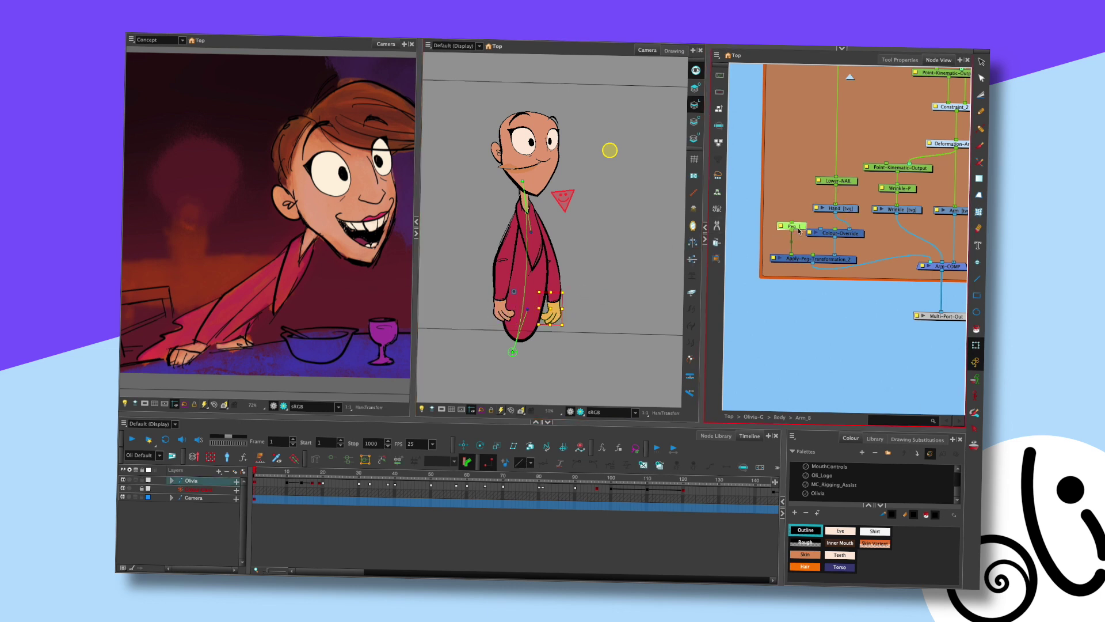
left_click(847, 182)
left_click_drag(853, 197, 849, 207)
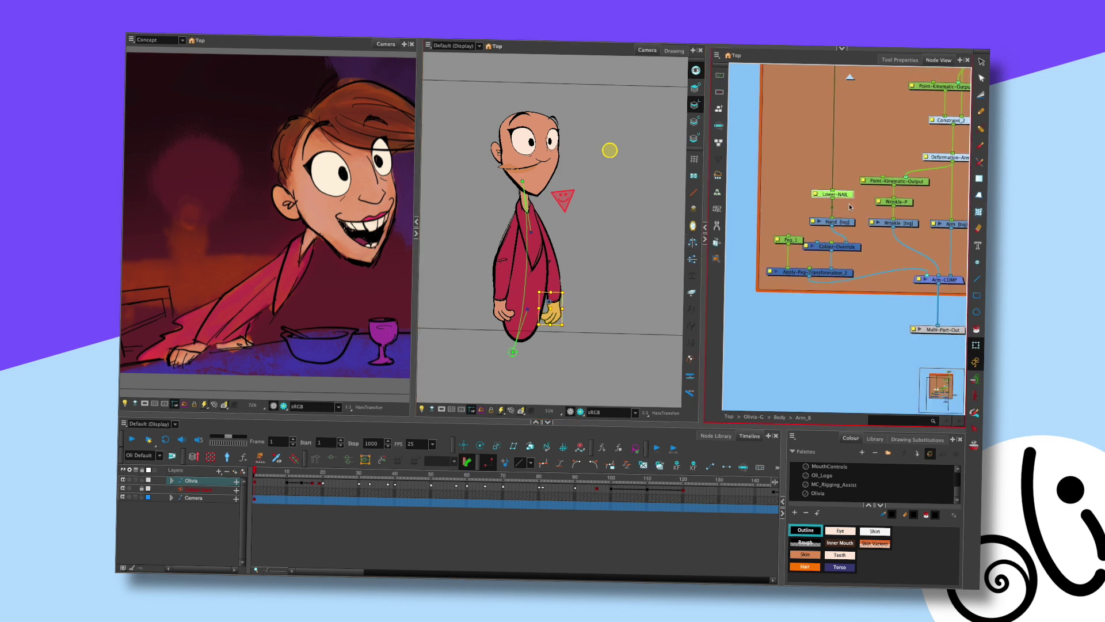
Select the lower sleeve's contour points on the Arm_B arm drawing and pull the sleeve end inward
left_click(553, 281)
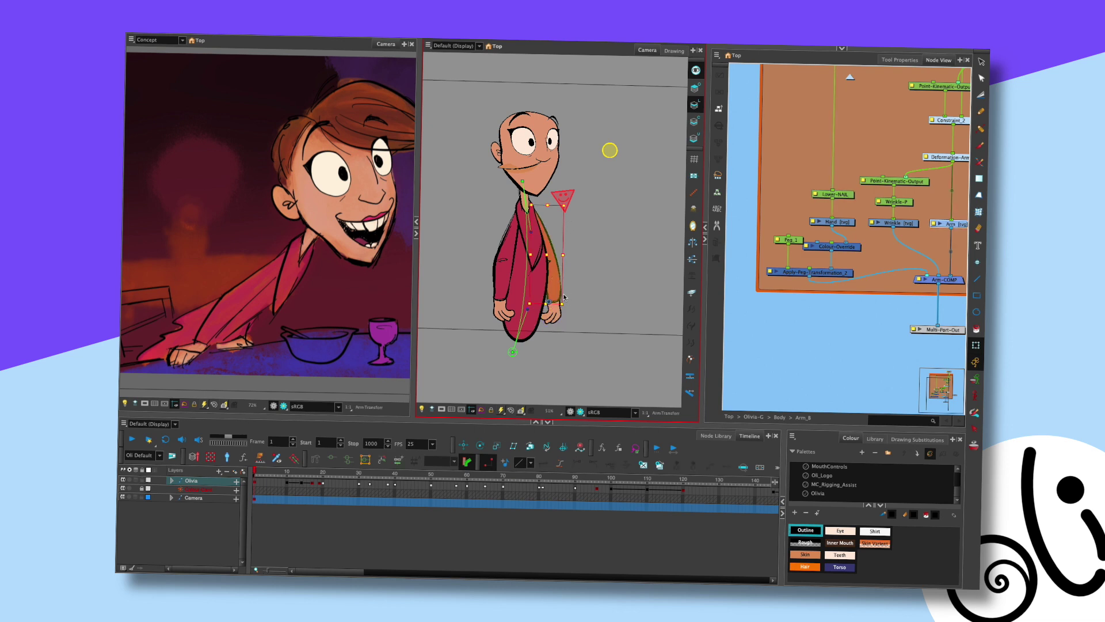
key("alt+4")
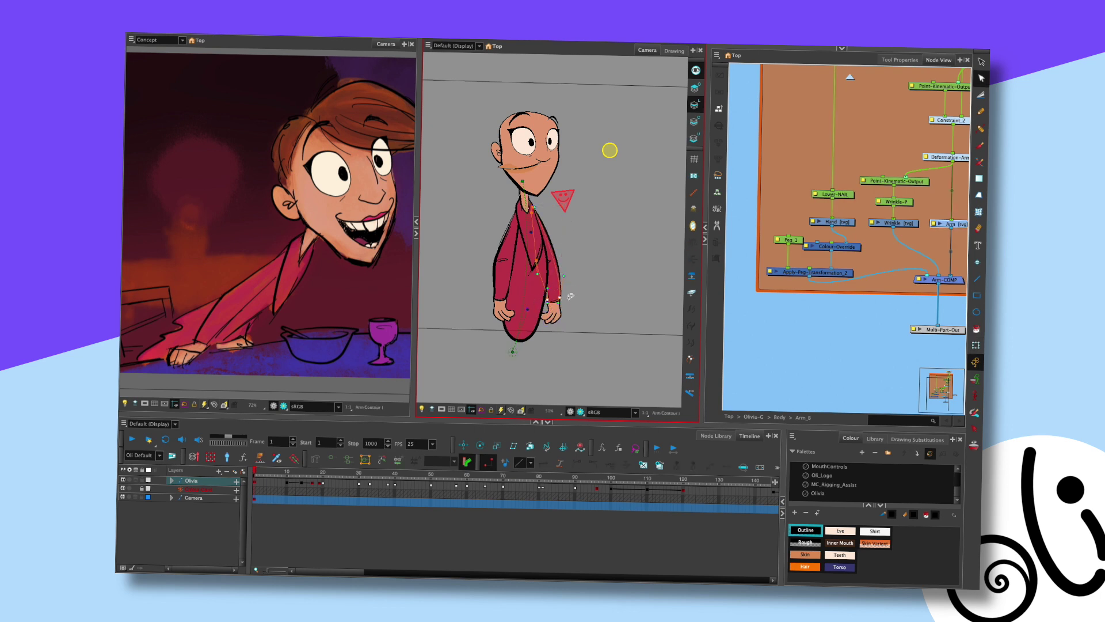
left_click_drag(604, 274, 577, 275)
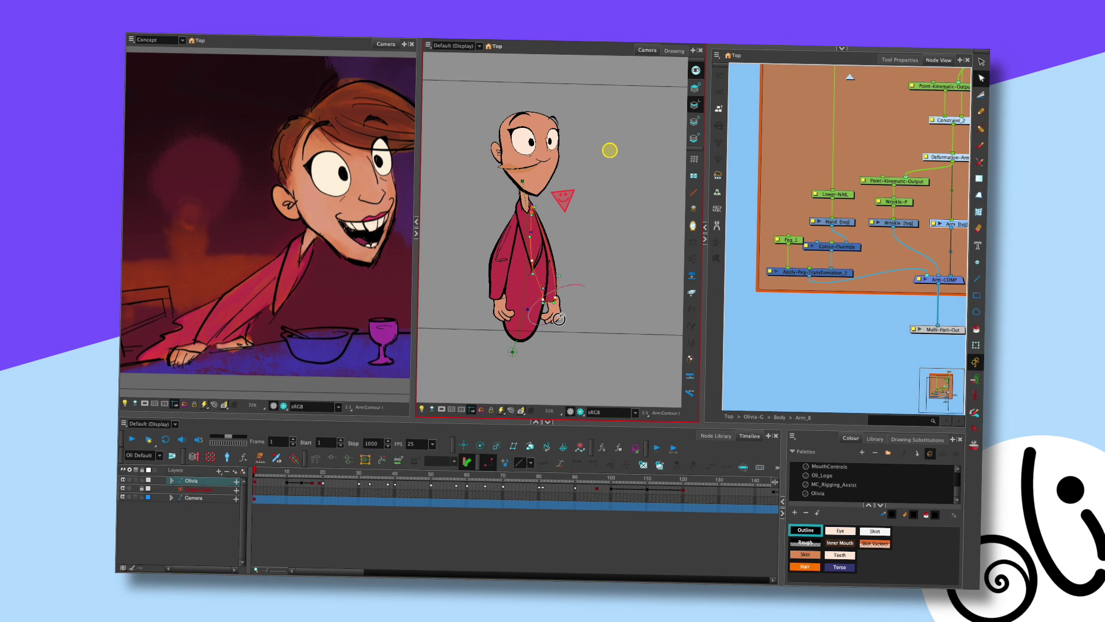
left_click(593, 286)
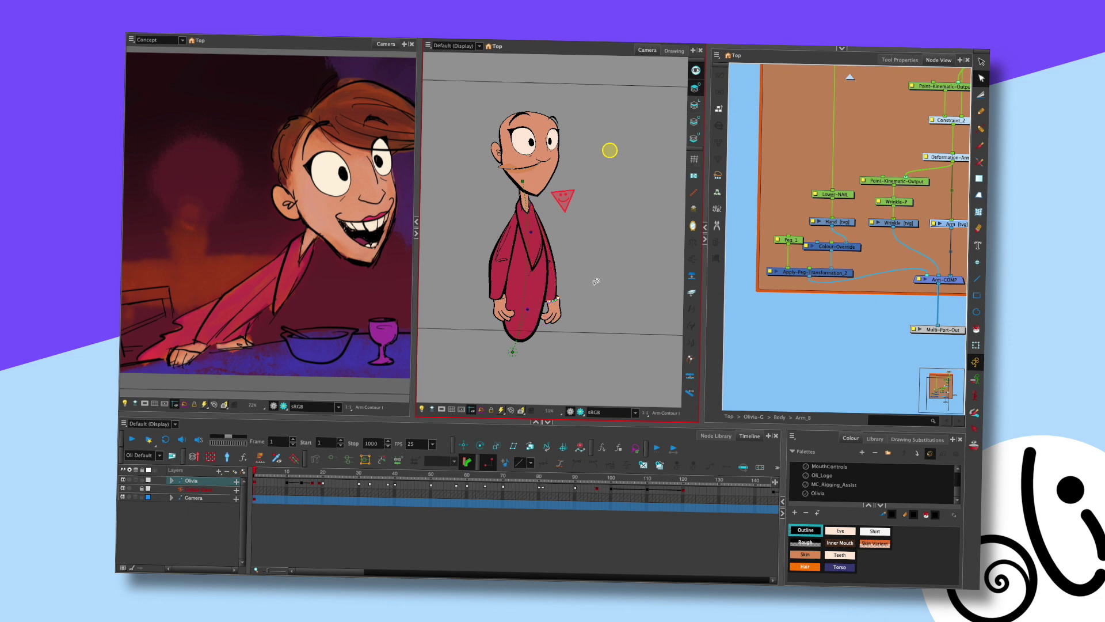
Shift the Arm_B hand inward through its peg to line it up with the reshaped sleeve
key("shift+t")
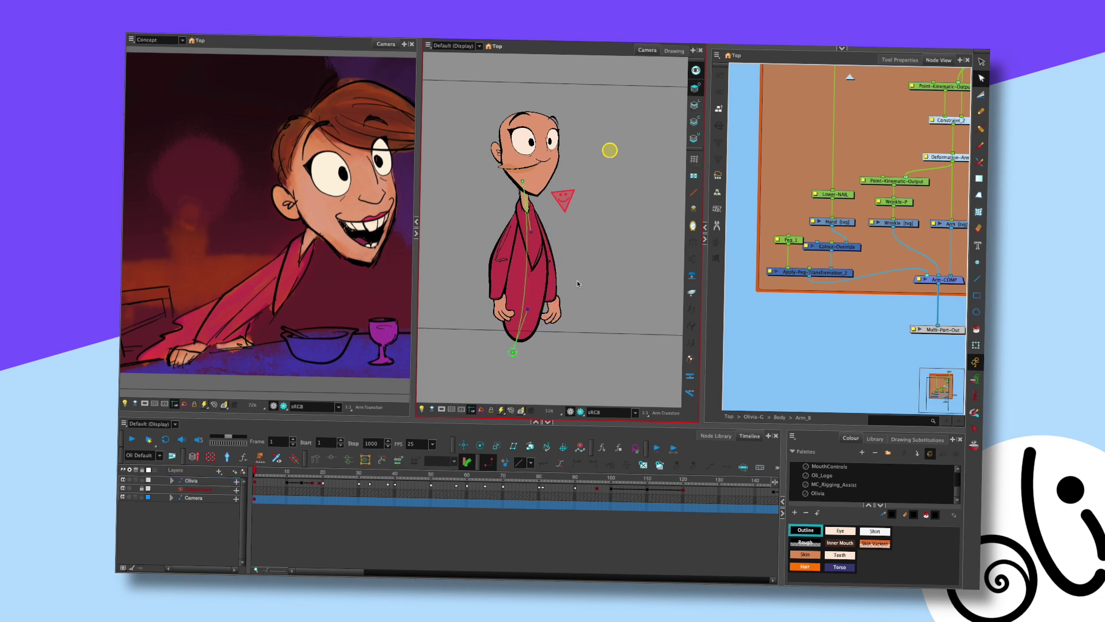
left_click(550, 311)
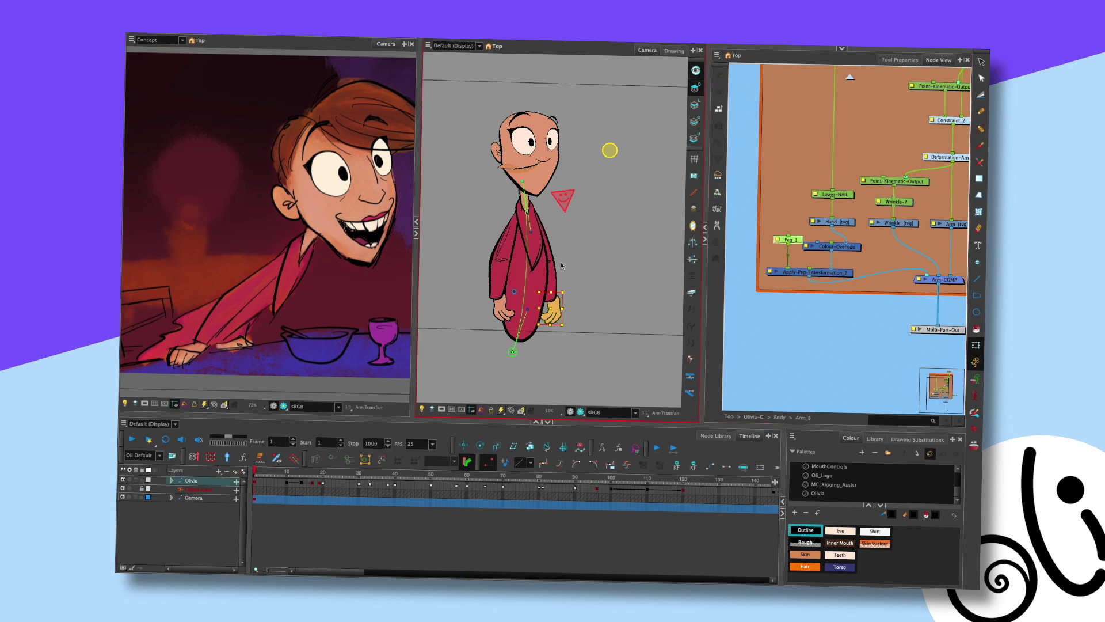
left_click_drag(570, 284, 570, 287)
key("Left")
left_click(570, 287)
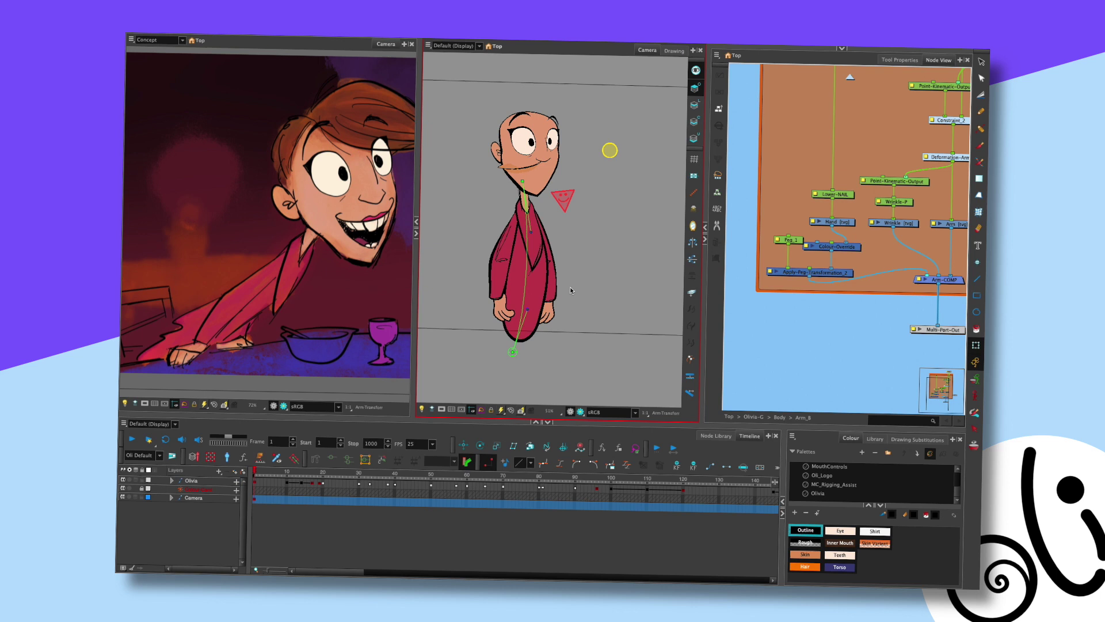
left_click(556, 295)
left_click(570, 304)
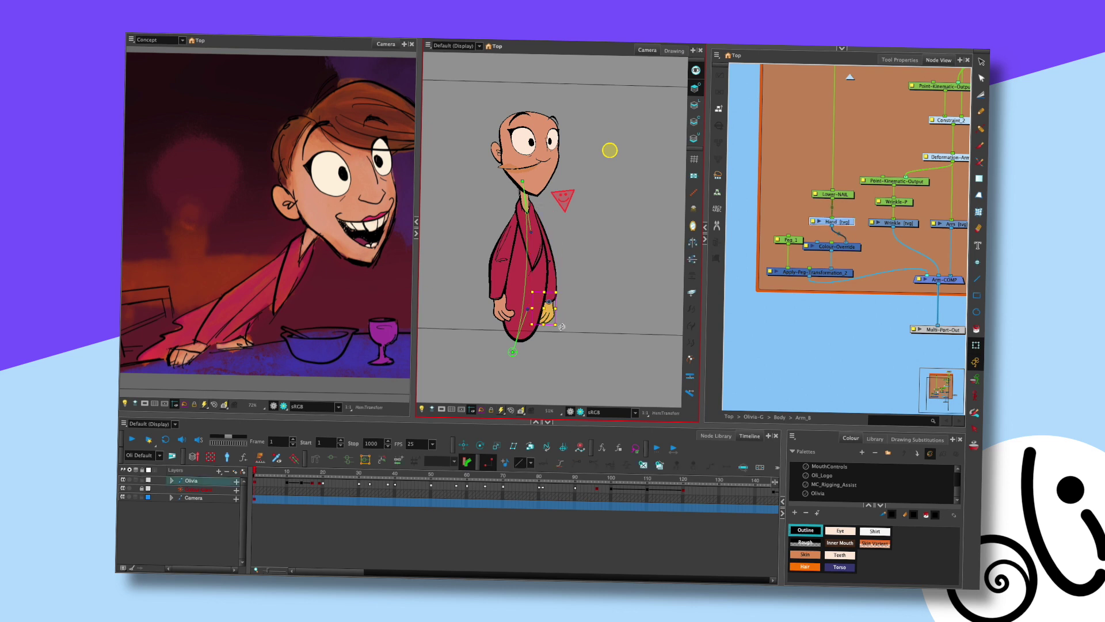
left_click_drag(581, 282, 577, 306)
key("ctrl+z")
Switch to the Arm_A group and select its arm drawing for contour editing
left_click(805, 240)
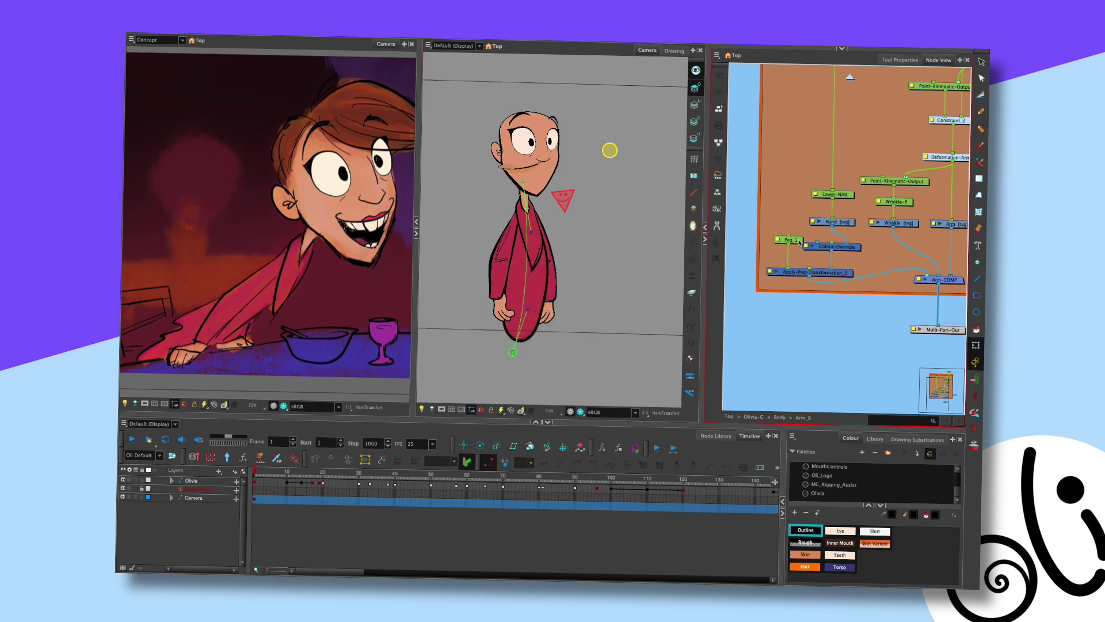
left_click(850, 77)
left_click(807, 246)
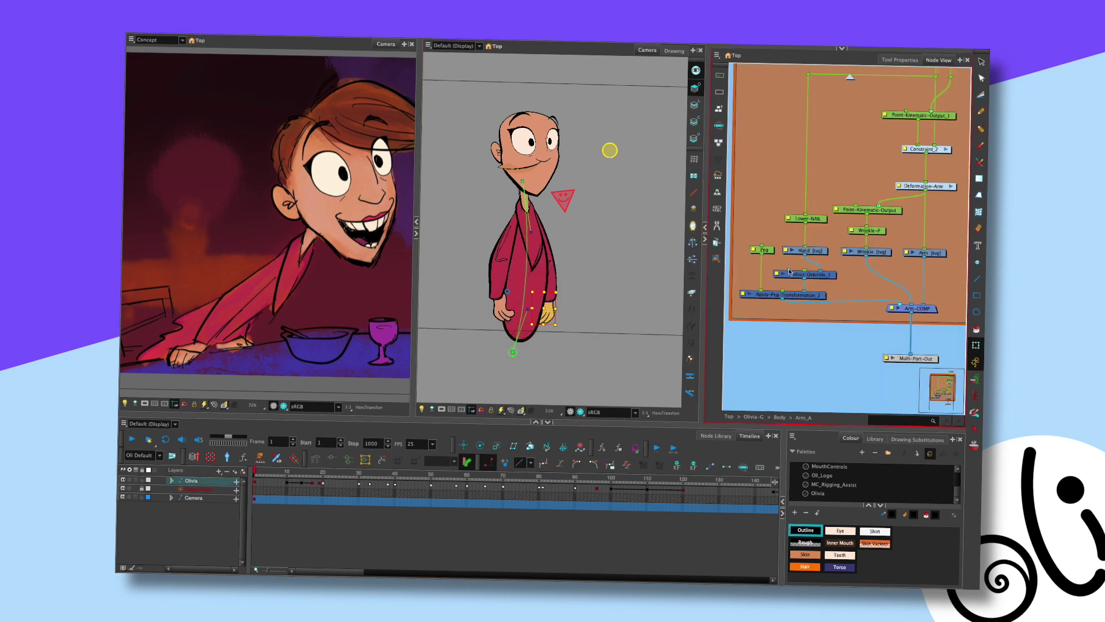
left_click(561, 274)
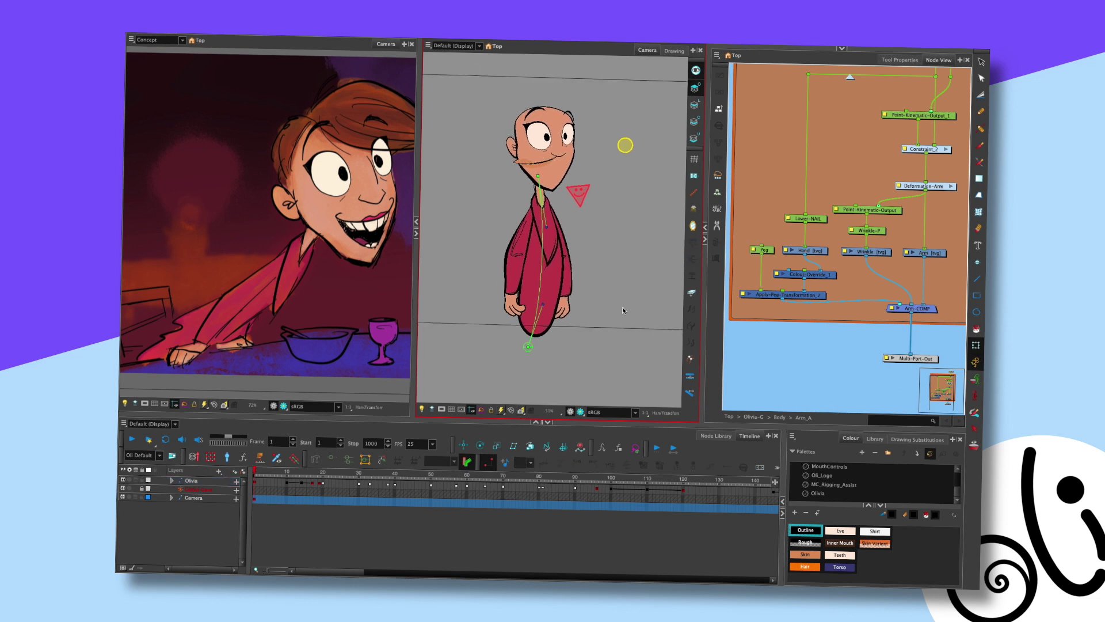
mouse_move(600, 218)
left_mouse_down()
mouse_move(588, 237)
mouse_move(592, 228)
left_mouse_up()
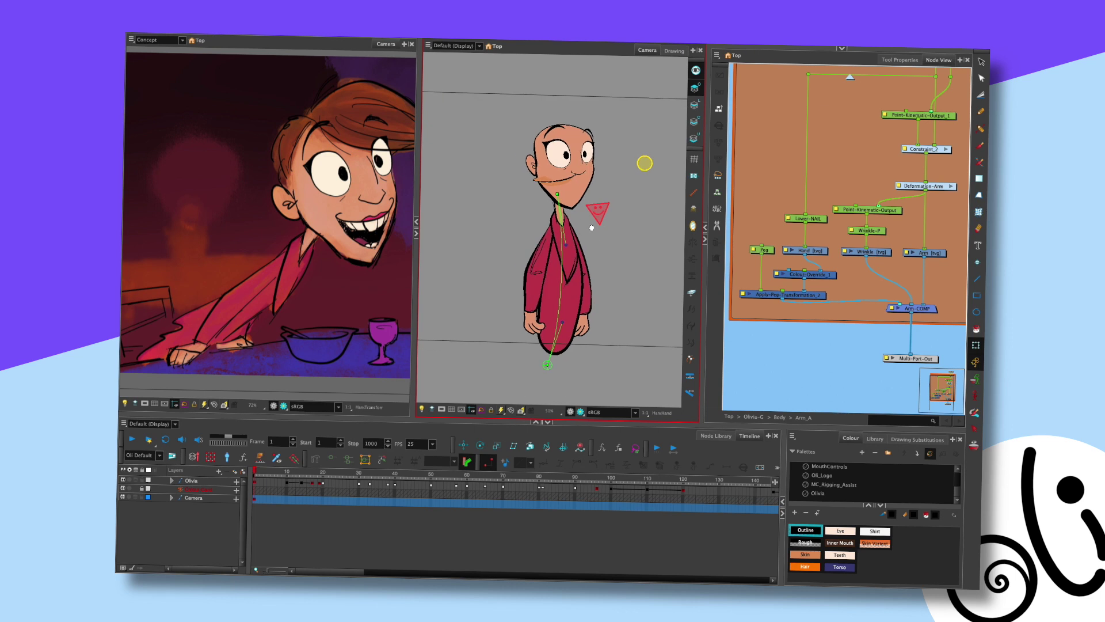
left_click(542, 279)
key("2")
key("alt+4")
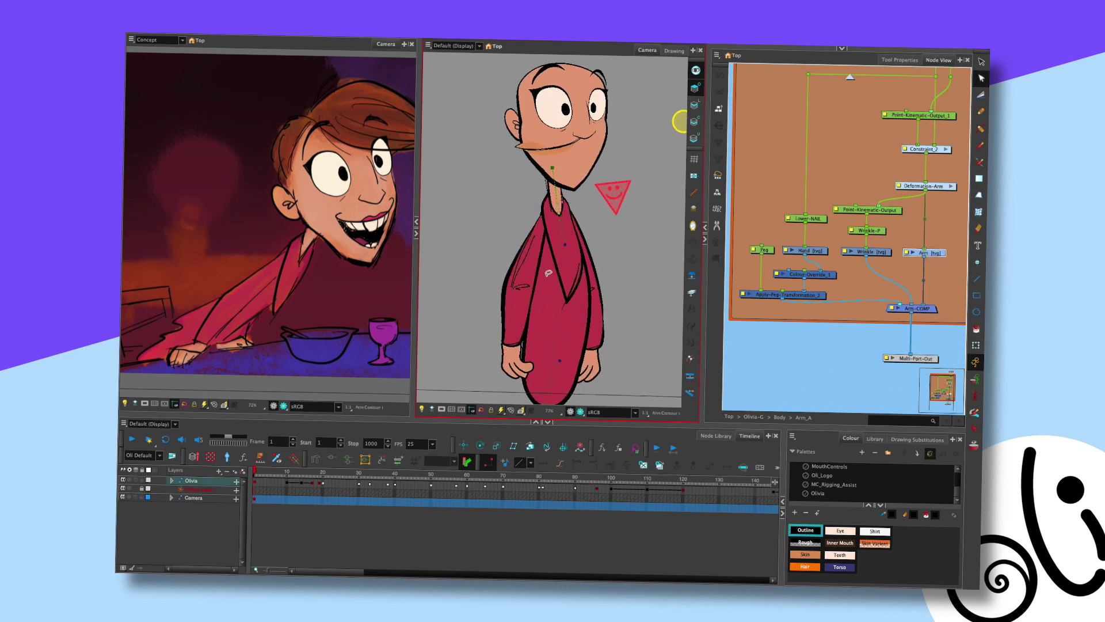
Reshape the near arm's sleeve contour along its inner edge, cuff and outer elbow with the Contour Editor
left_click_drag(518, 288, 542, 216)
key("shift+l")
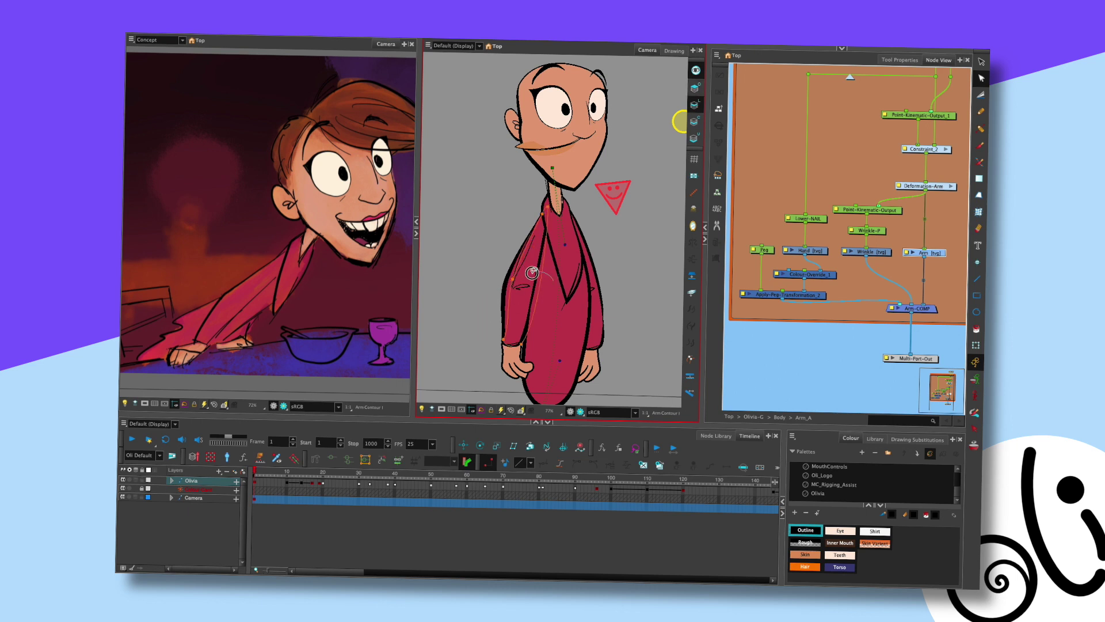
left_click(537, 316)
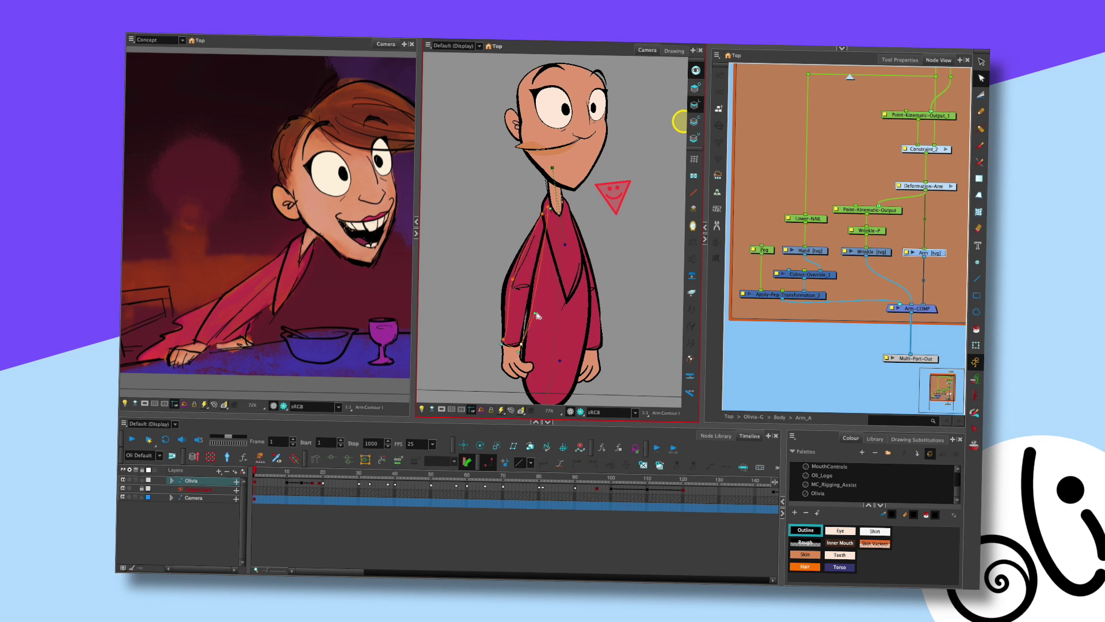
left_click(523, 343)
left_click(511, 338)
left_click(505, 325)
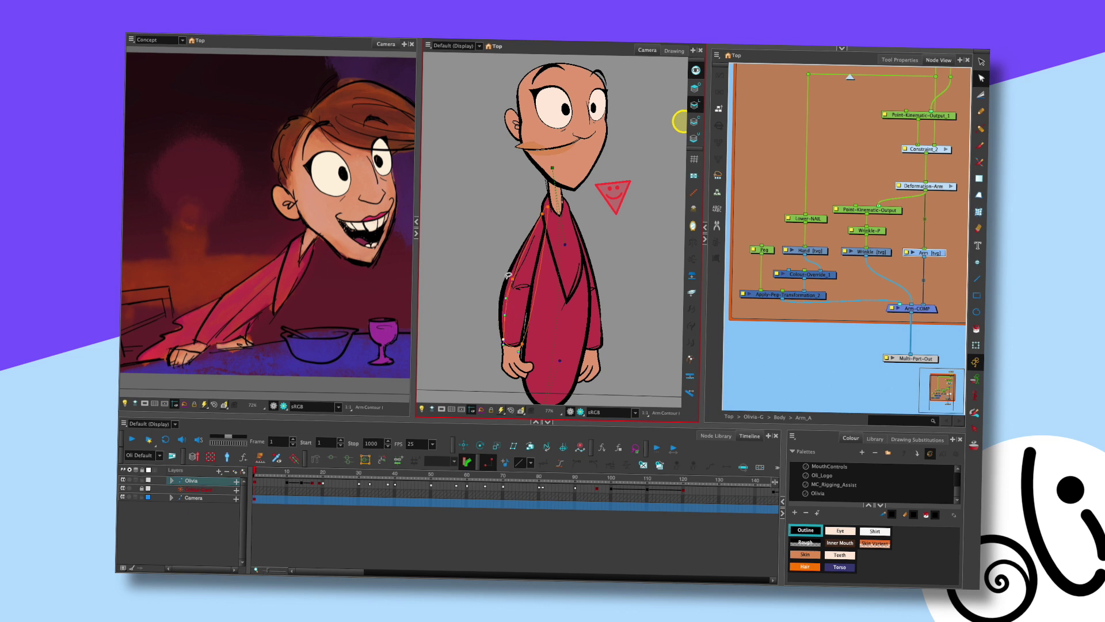
left_click_drag(510, 288, 512, 312)
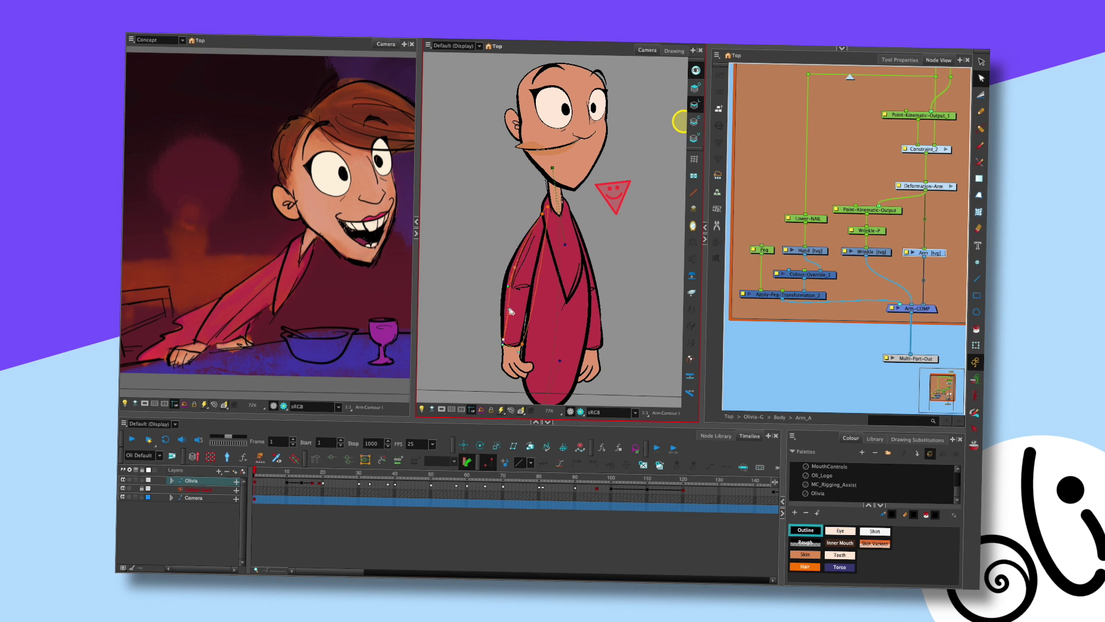
left_click_drag(514, 266, 524, 259)
left_click(618, 241)
scroll(572, 238, "up", 1)
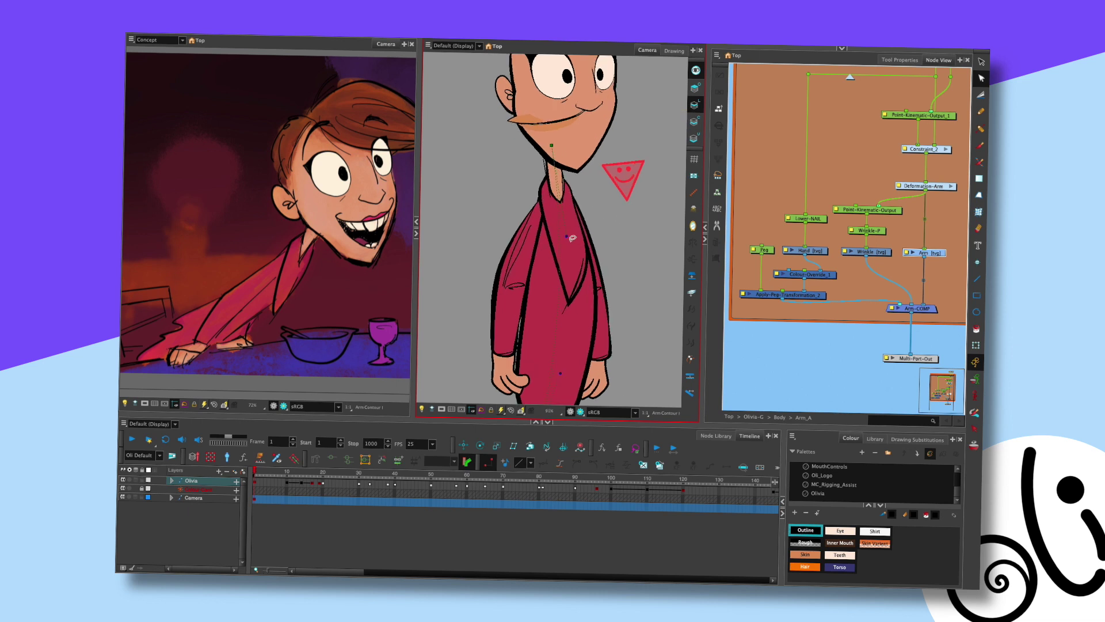
Select the loose outline stroke on the near sleeve's drawing and nudge it outward from the upper arm
left_click(518, 285)
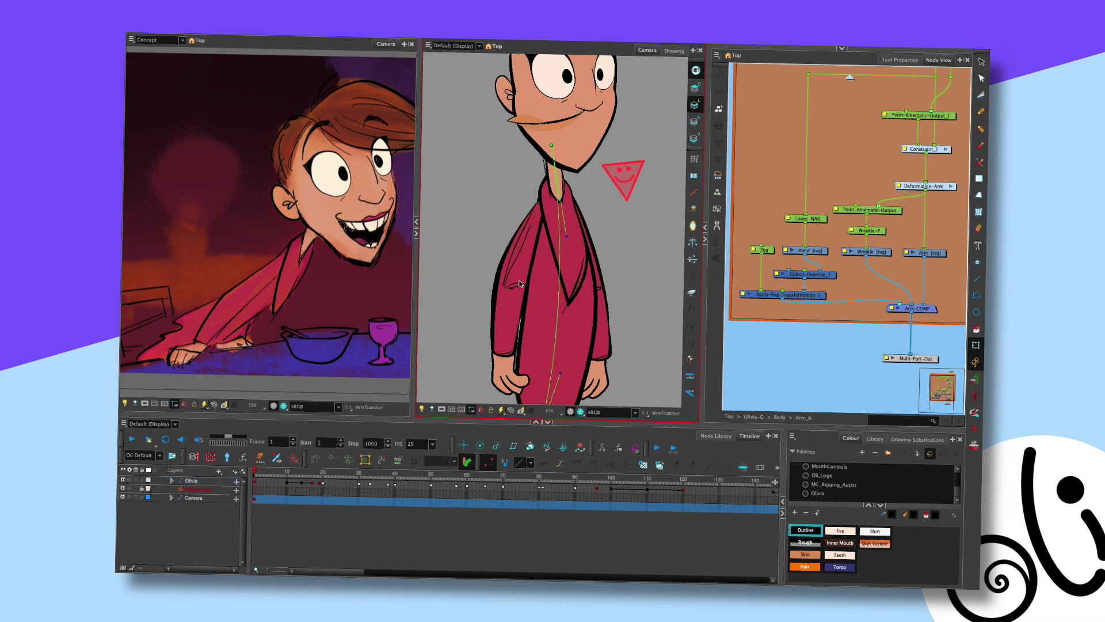
left_click_drag(518, 284, 513, 281)
left_click(519, 256)
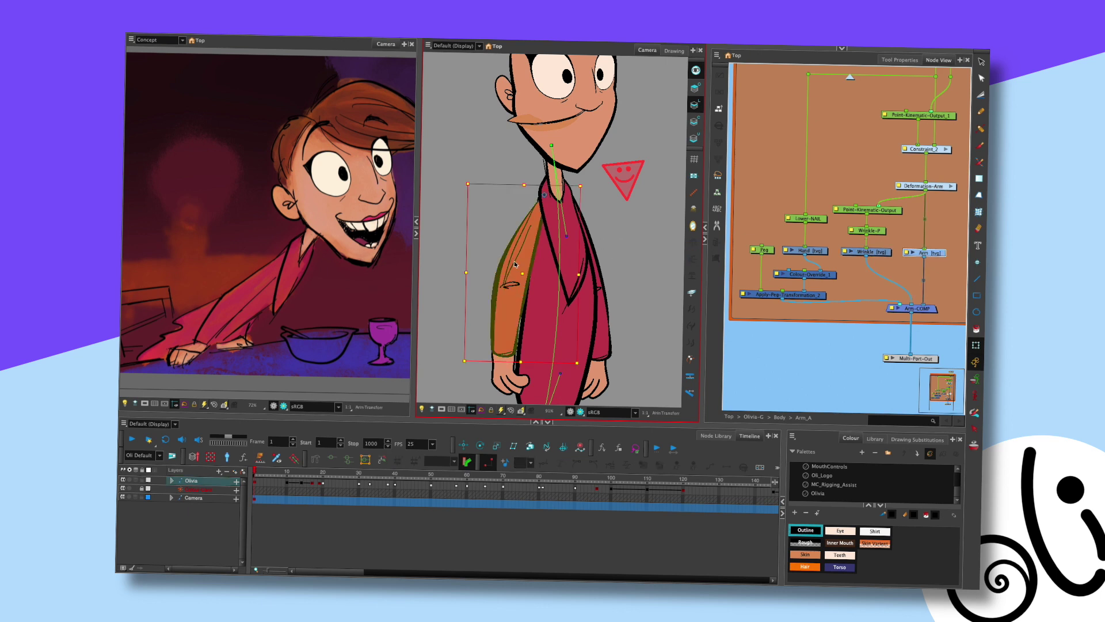
key("alt+s")
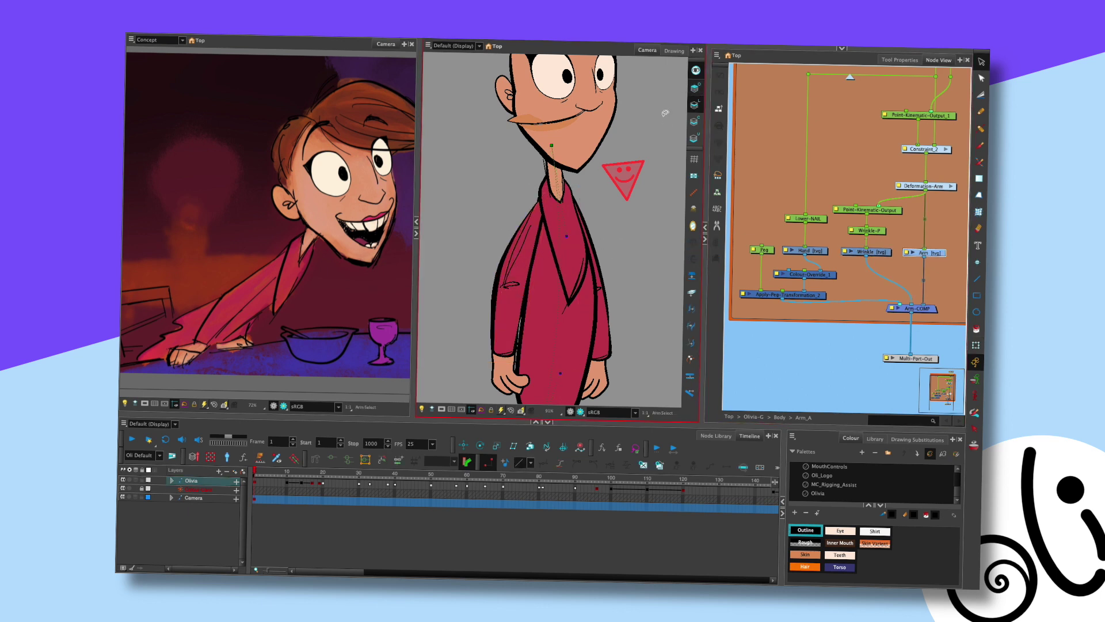
left_click(526, 259)
key("Left")
key("Left")
key("Left")
key("Left")
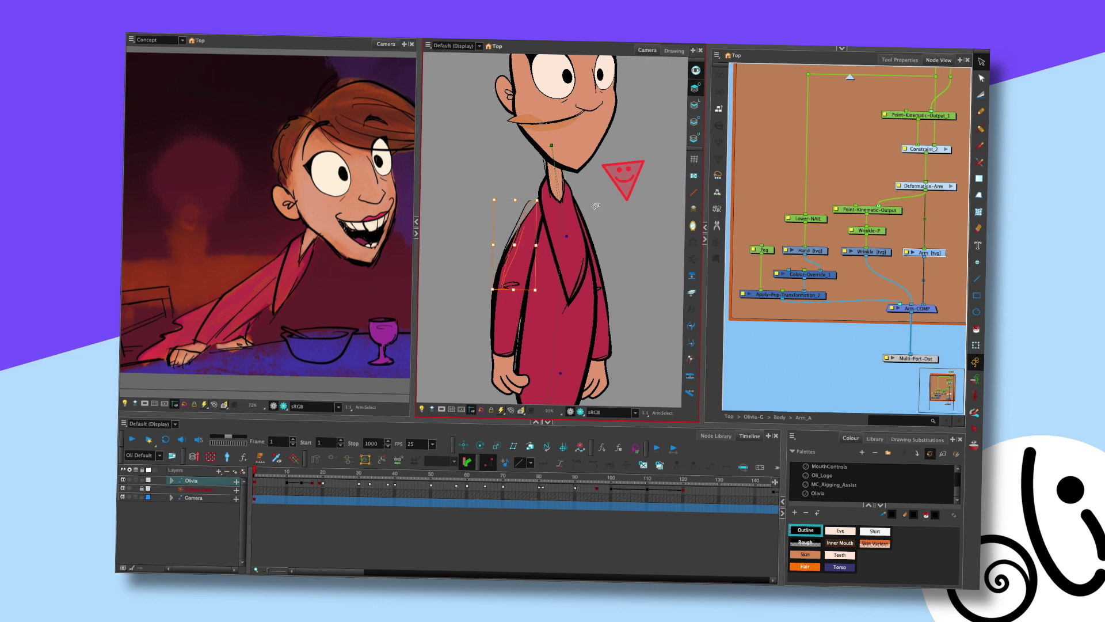
Angle the loose stroke and move it down along the outer edge of the near sleeve's elbow and forearm
mouse_move(537, 201)
left_mouse_down()
mouse_move(549, 197)
mouse_move(535, 245)
mouse_move(541, 238)
left_mouse_up()
left_click(540, 237)
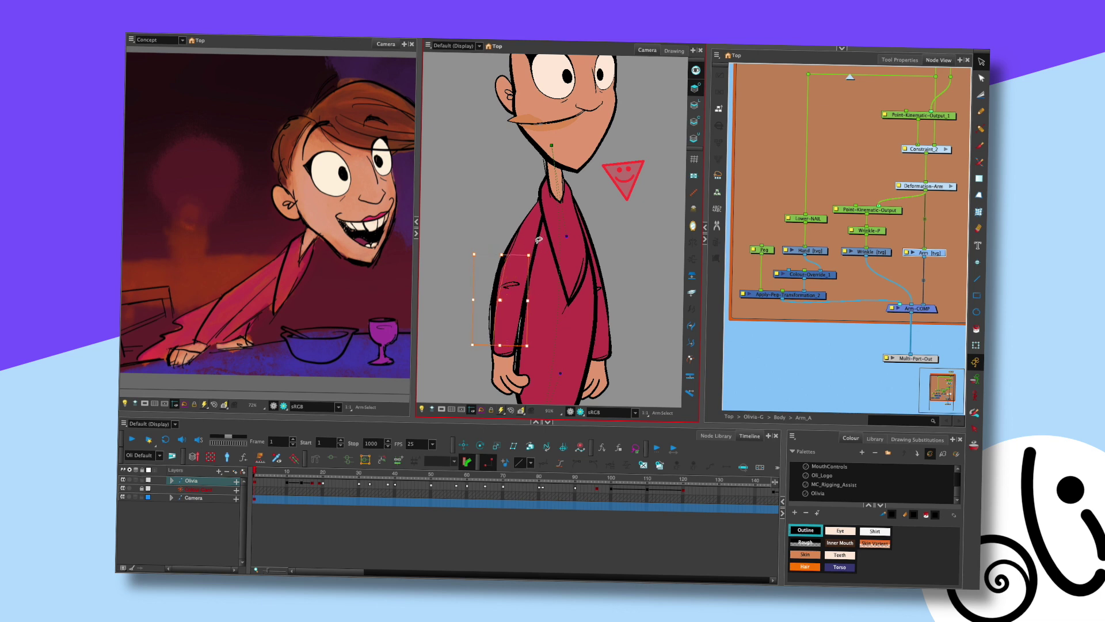
left_click(559, 251)
key("shift+t")
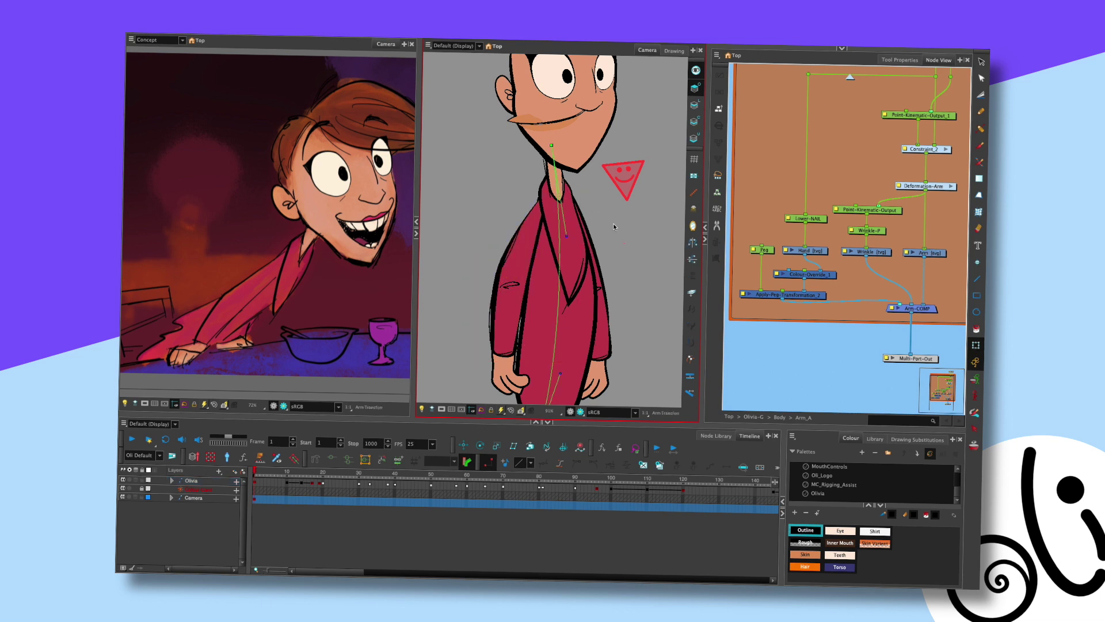
scroll(613, 223, "down", 3)
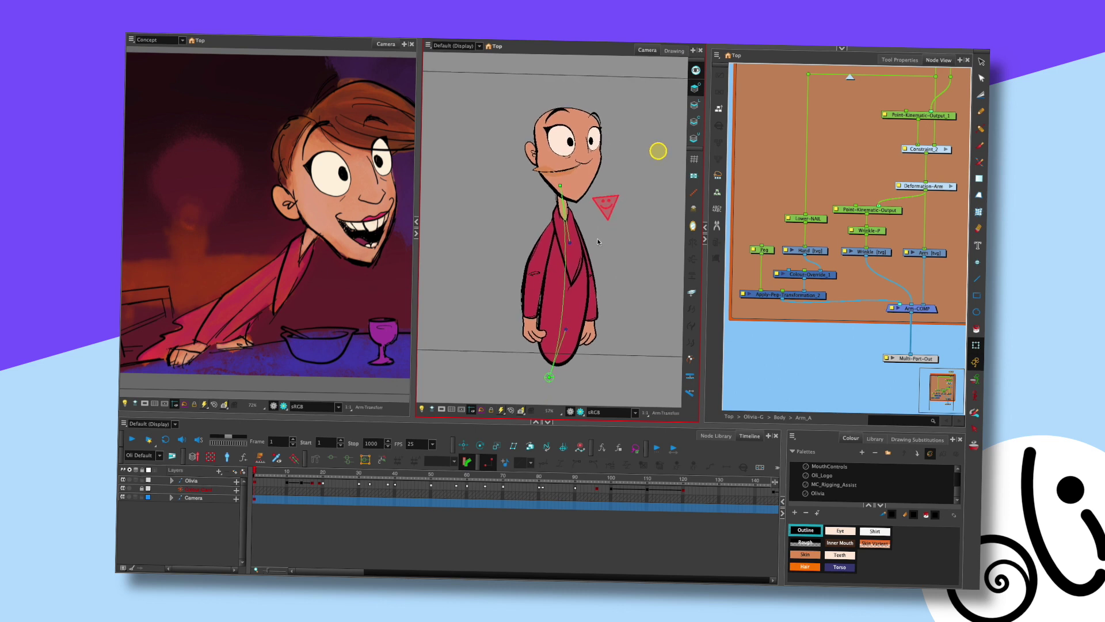
scroll(602, 296, "up", 3)
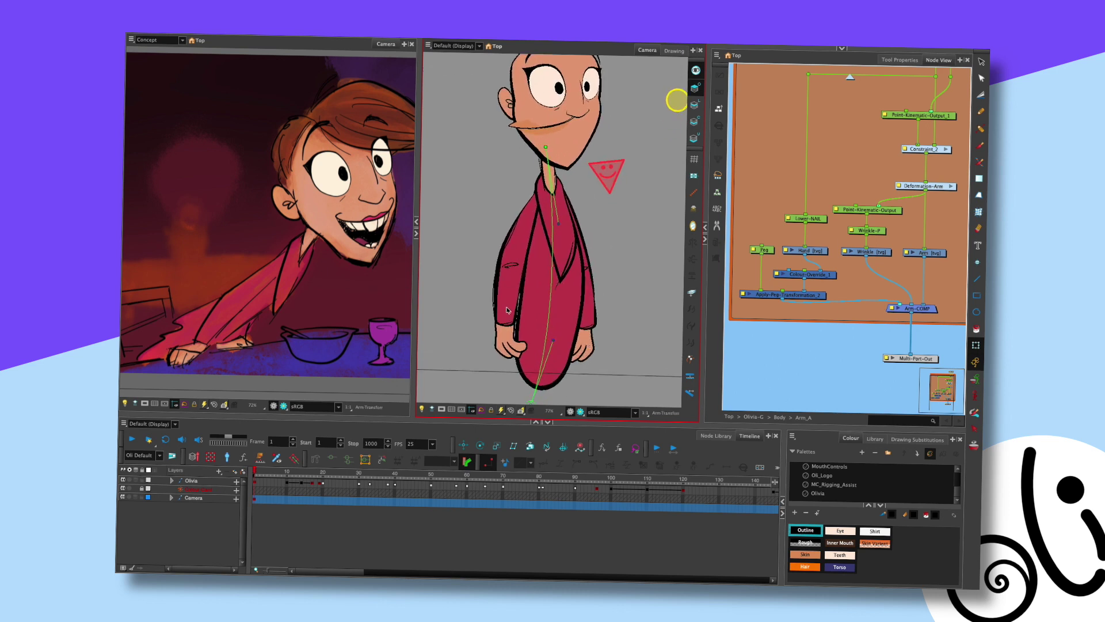
Edit the near arm's contour points around the elbow and cuff to refine the forearm shape
left_click(506, 310)
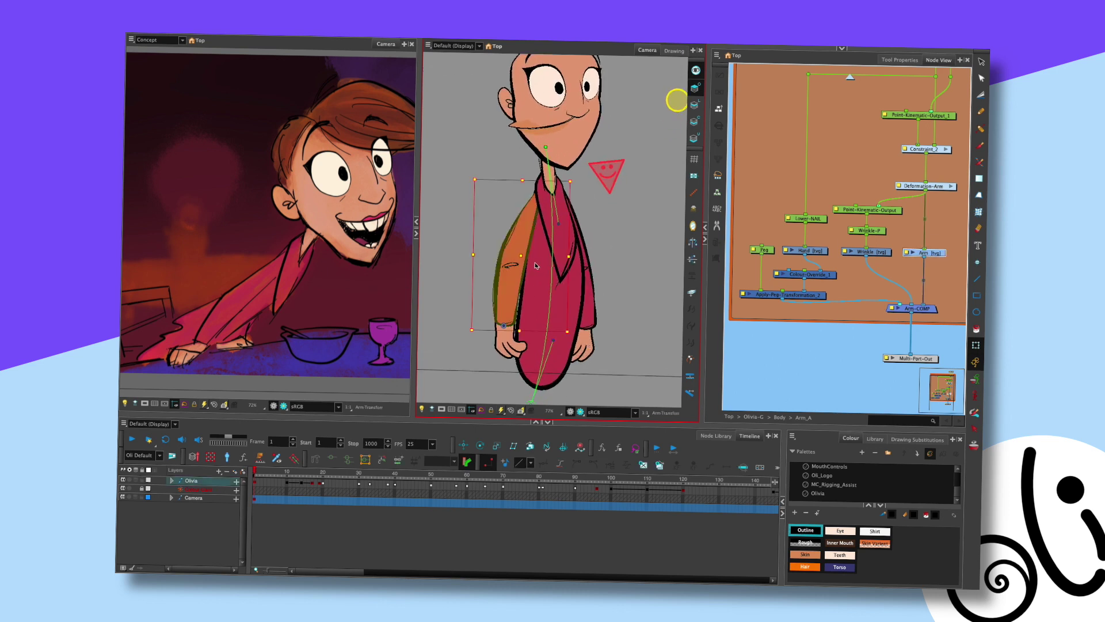
key("alt+q")
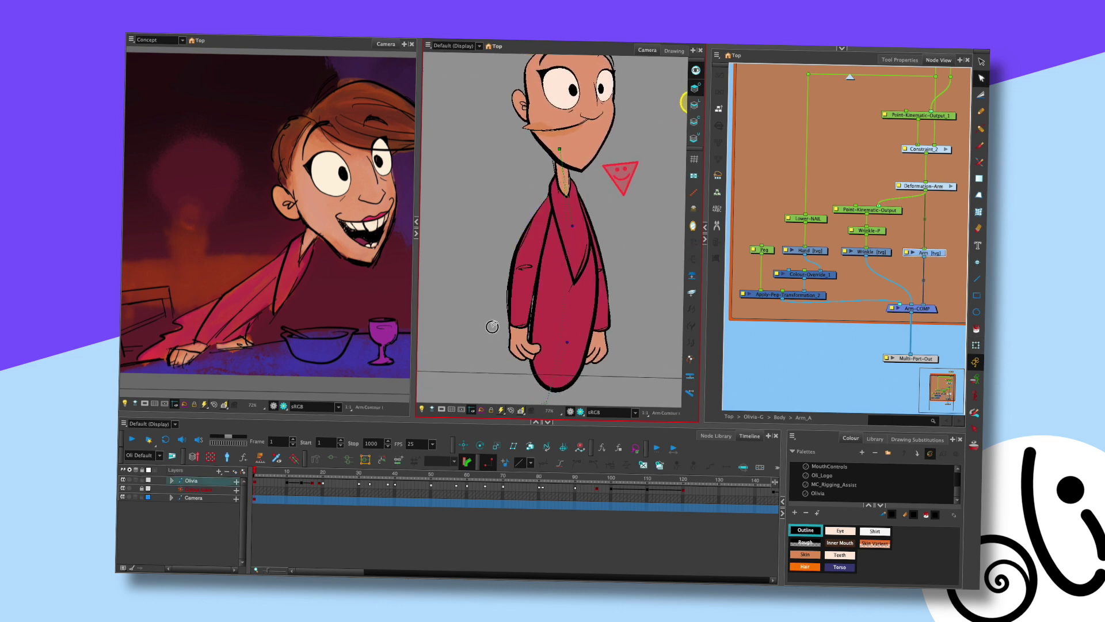
key("shift+l")
left_click(522, 333)
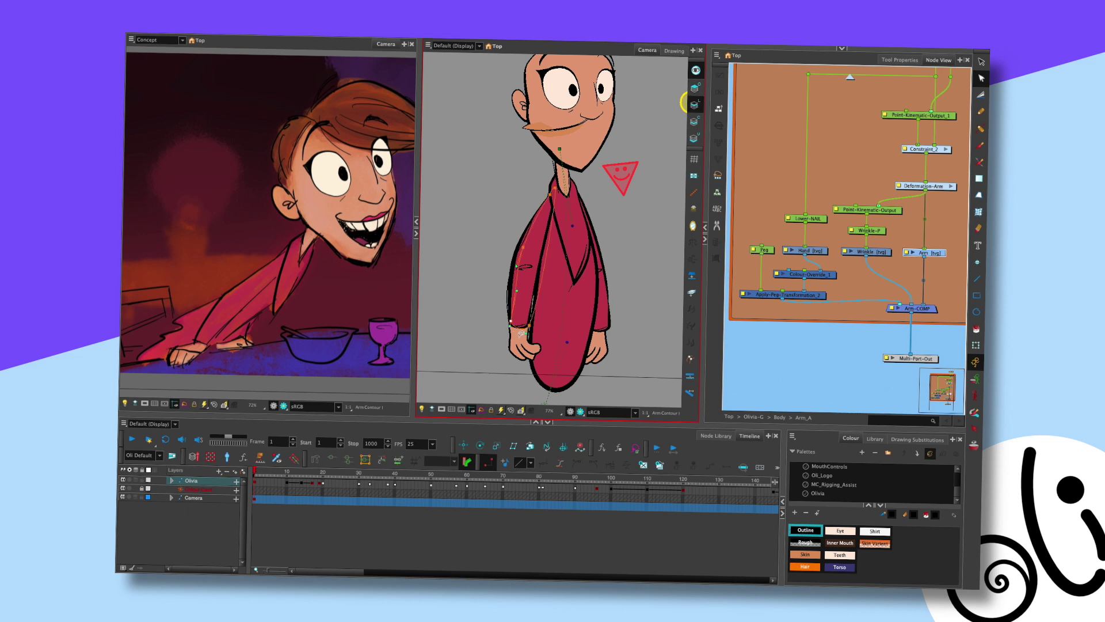
left_click_drag(530, 268, 551, 316)
left_click(602, 284)
Fine-tune the near sleeve's contour at the outer corner of the cuff and along its inner edge
scroll(534, 325, "up", 4)
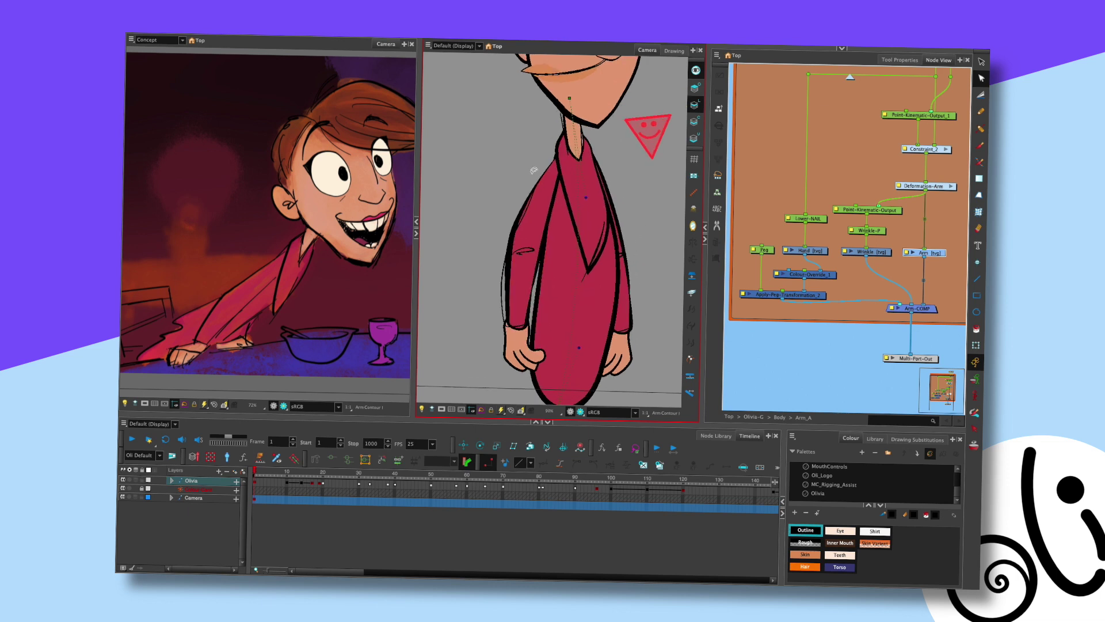
left_click(516, 339)
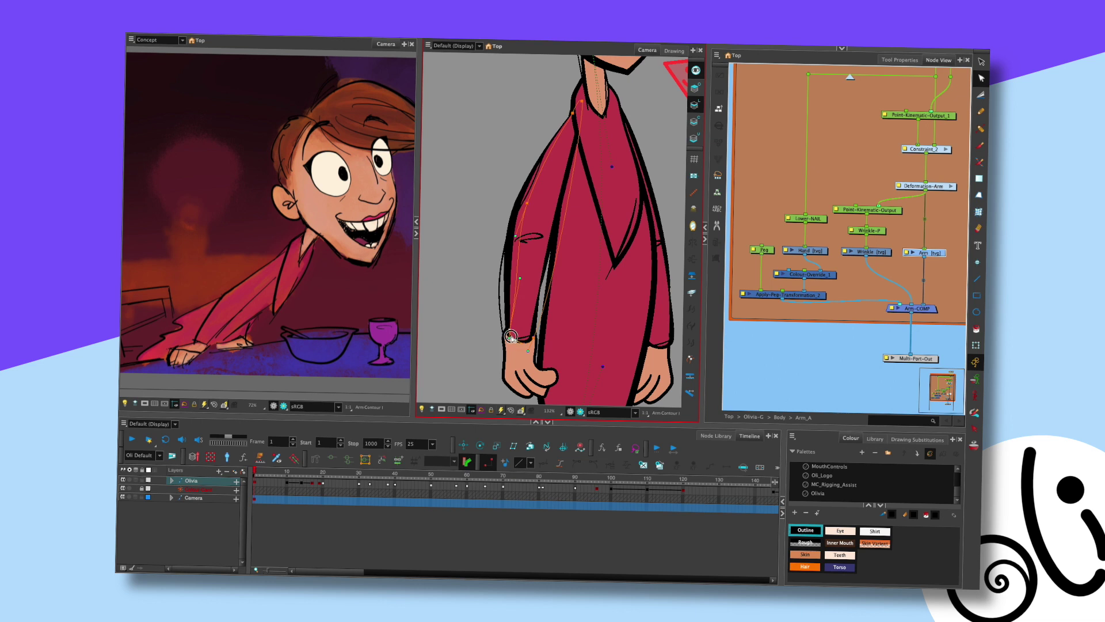
left_click(562, 282)
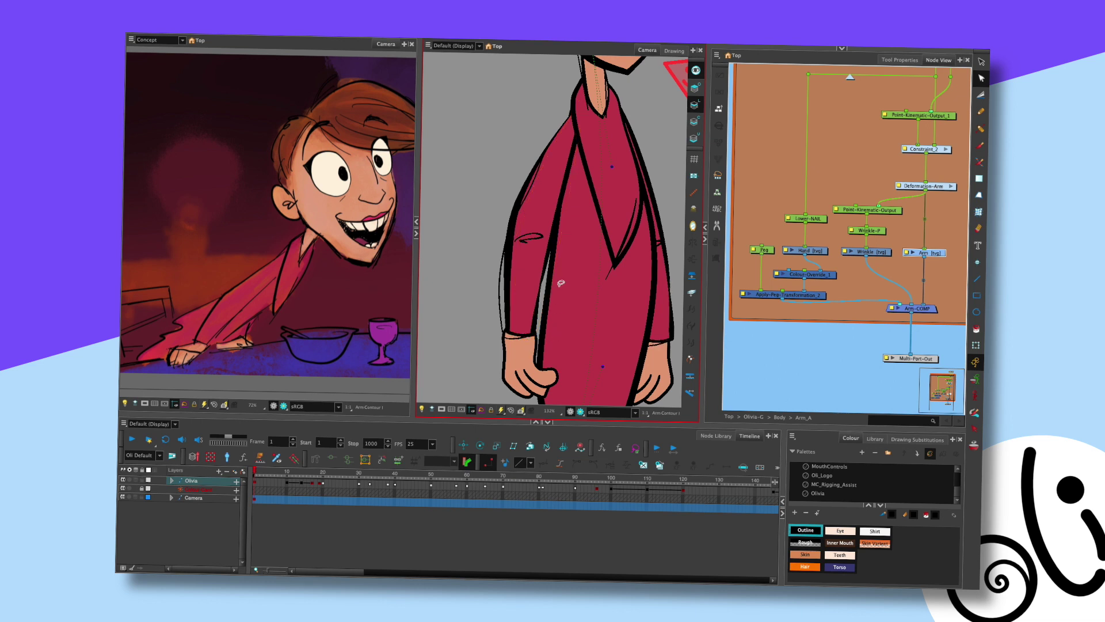
scroll(599, 284, "down", 4)
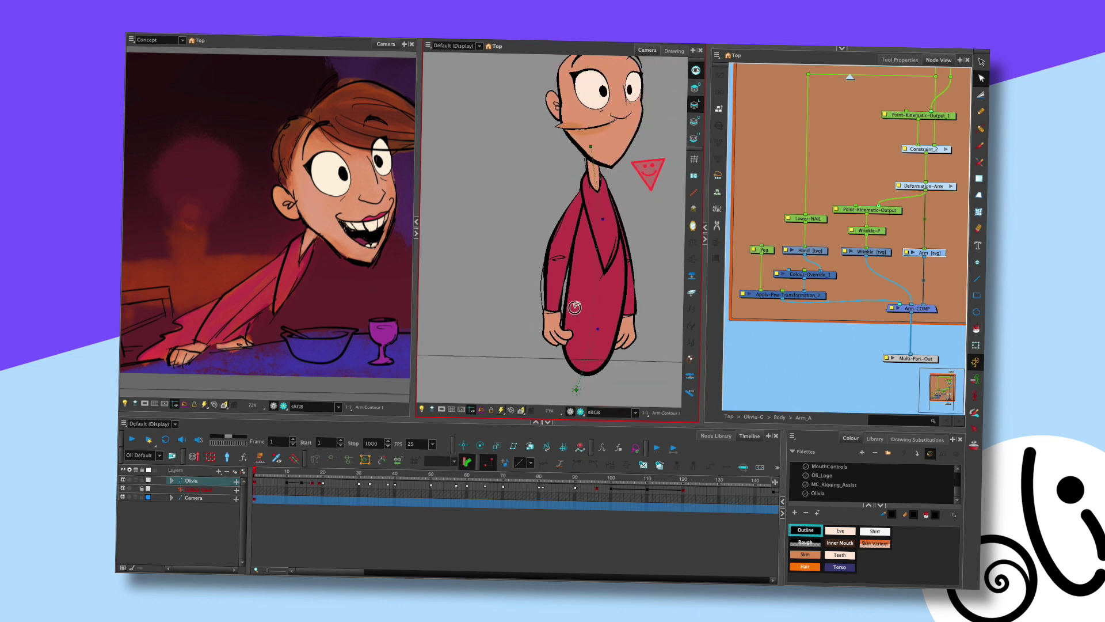
left_click(575, 309)
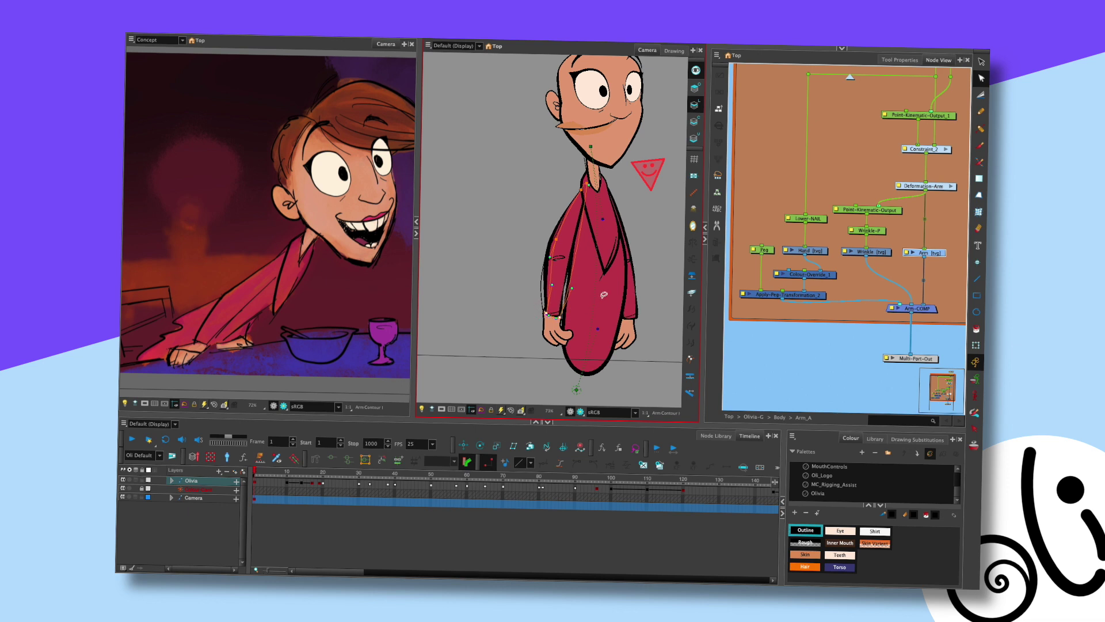
left_click(649, 264)
scroll(614, 292, "down", 1)
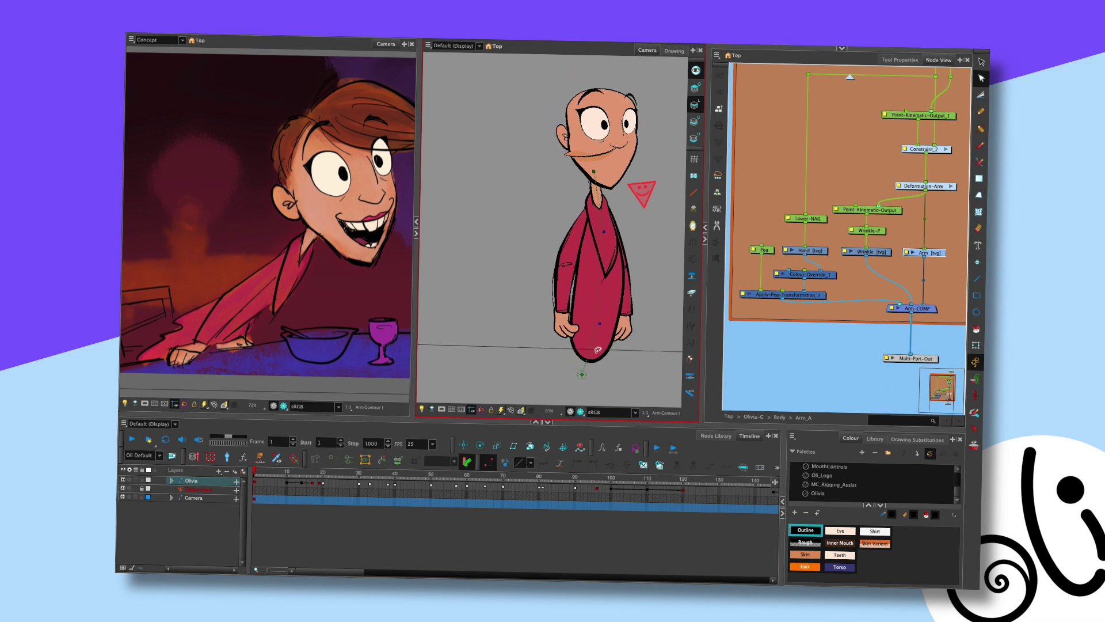
scroll(588, 309, "up", 1)
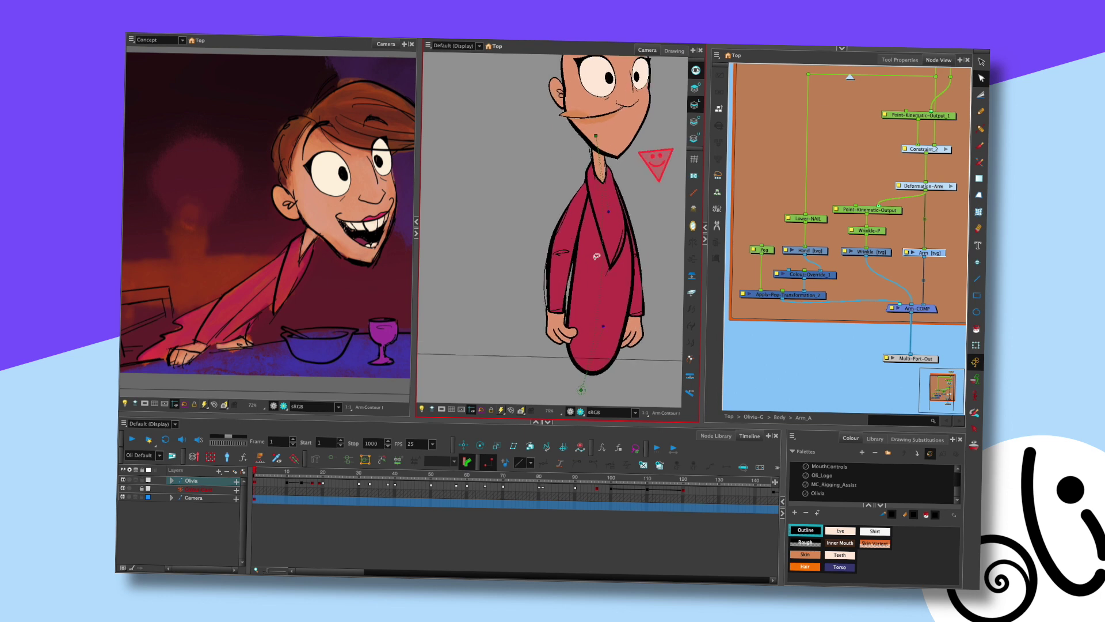
Scale the near hand down slightly through its Peg node in Arm_A
left_click(765, 250)
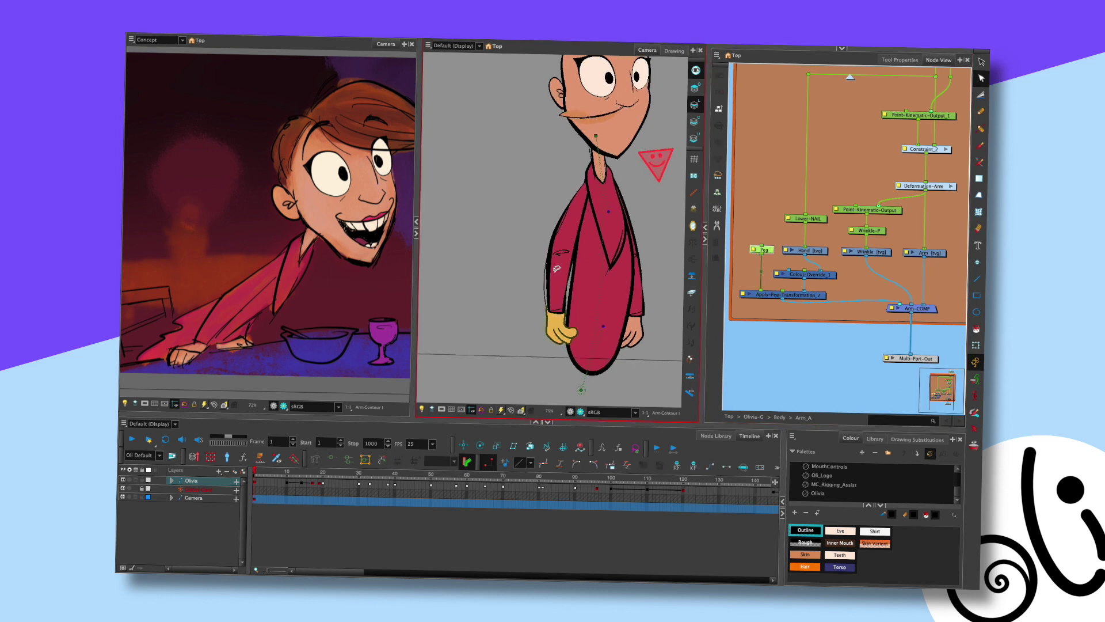
key("shift+t")
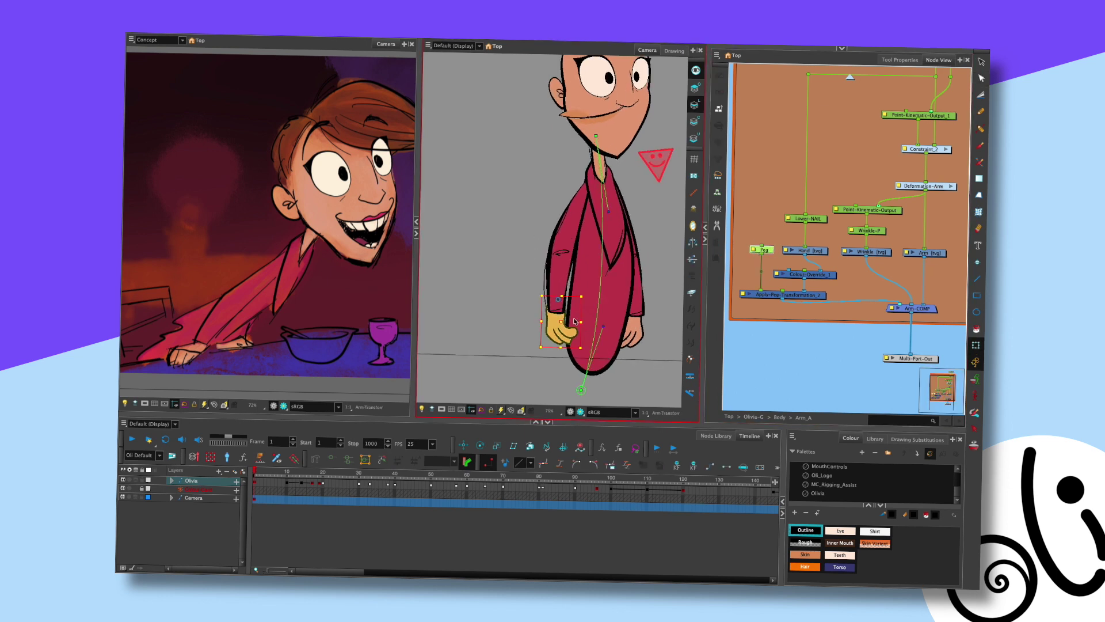
left_click_drag(542, 345, 545, 340)
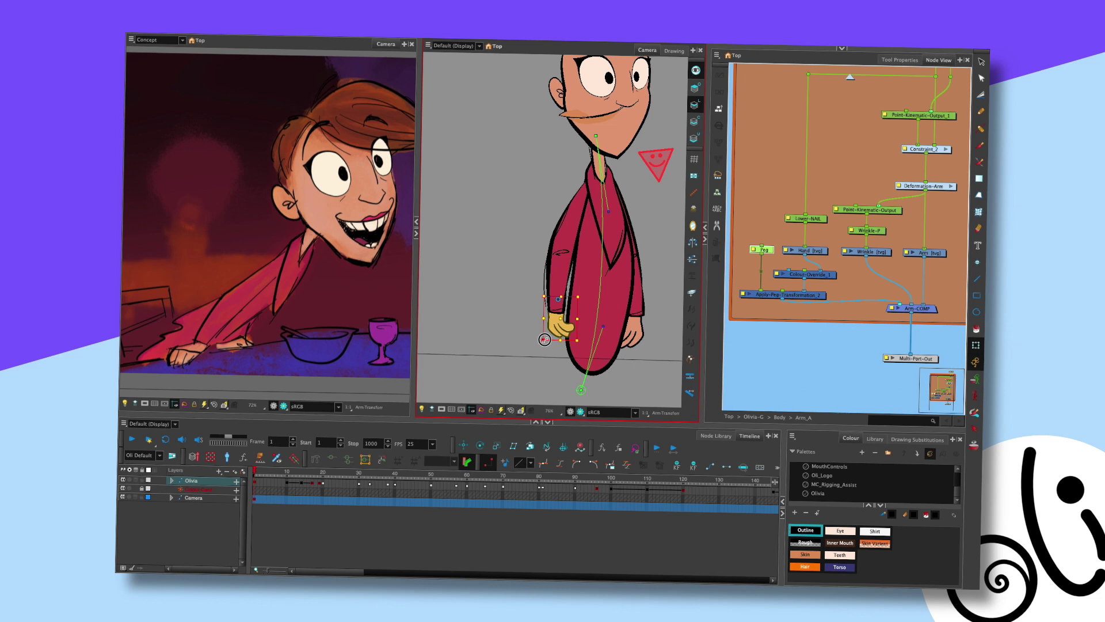
Undo a trial move of the near hand and nudge the hand down slightly below the cuff
left_click(805, 251)
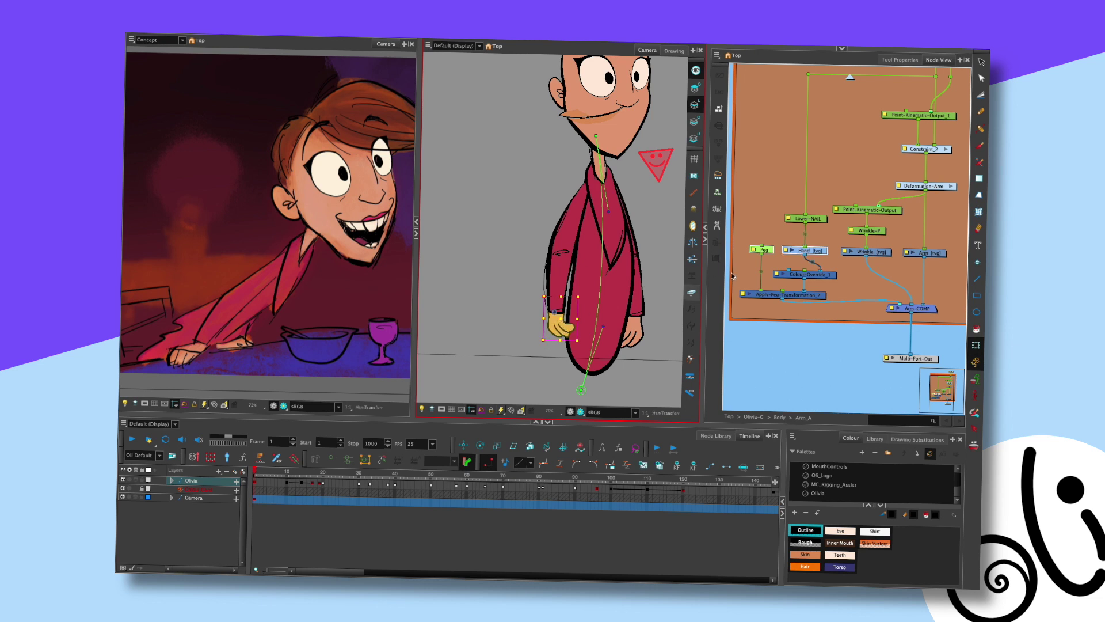
left_click_drag(586, 288, 584, 296)
key("ctrl+z")
key("Down")
key("Down")
key("Down")
key("Down")
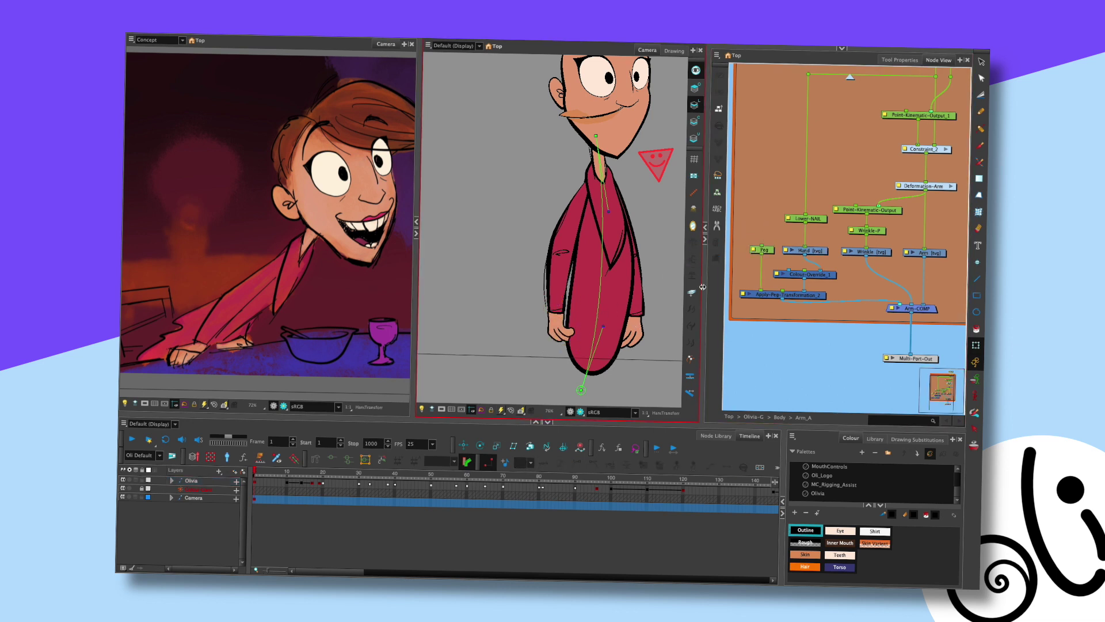
Nudge the far hand down through Peg_1 in Arm_B and scale it down slightly to fit the sleeve
key("/")
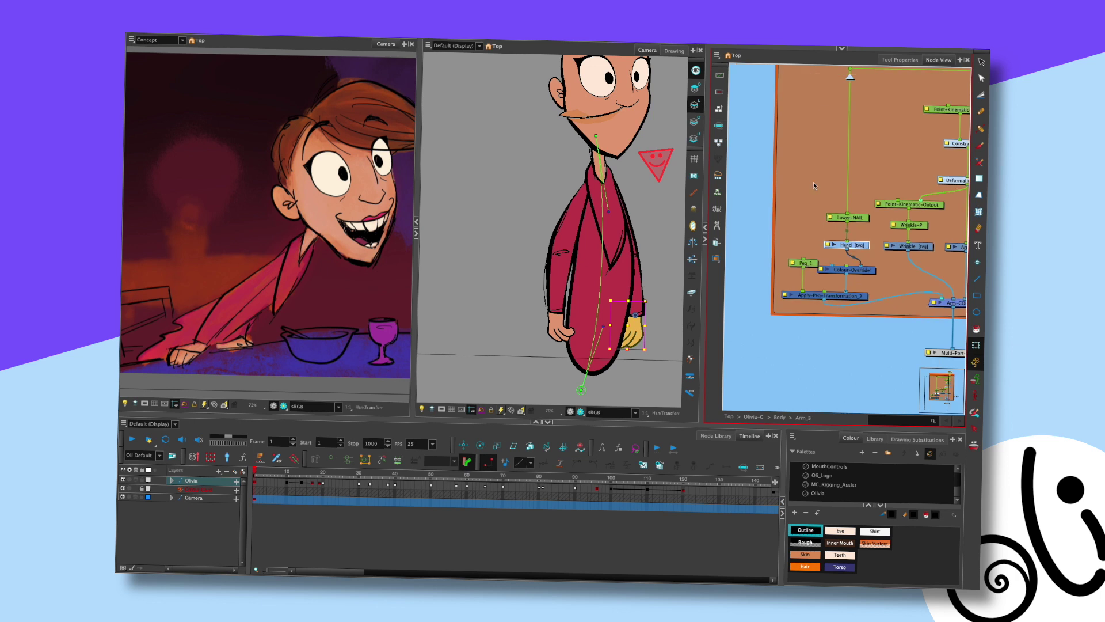
left_click(693, 225)
key("Down")
key("Down")
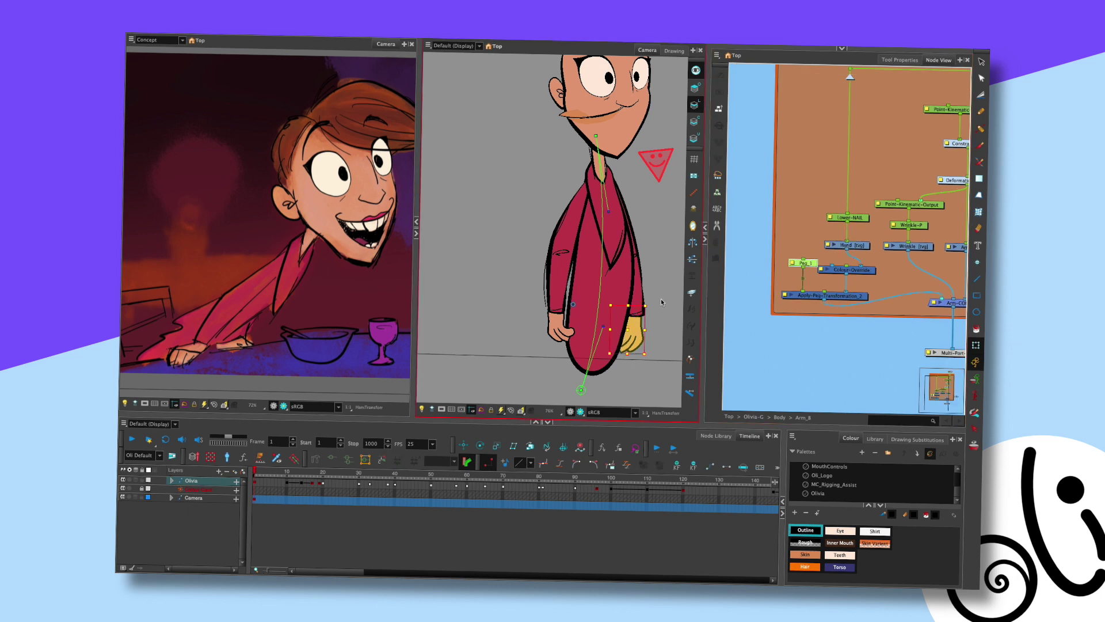
left_click_drag(645, 351, 642, 341)
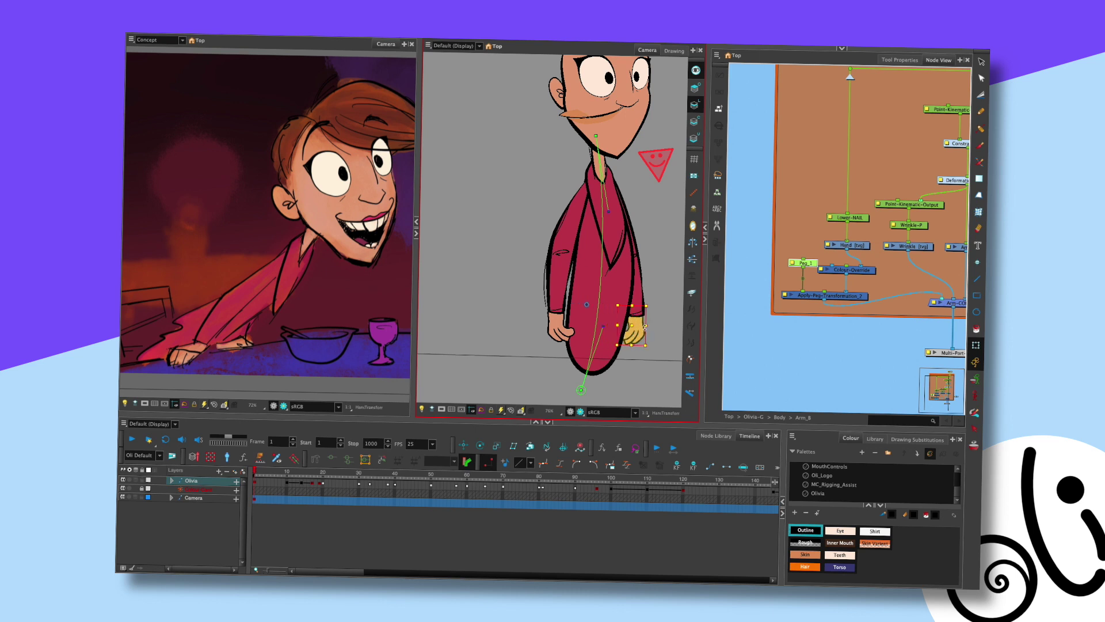
left_click(673, 91)
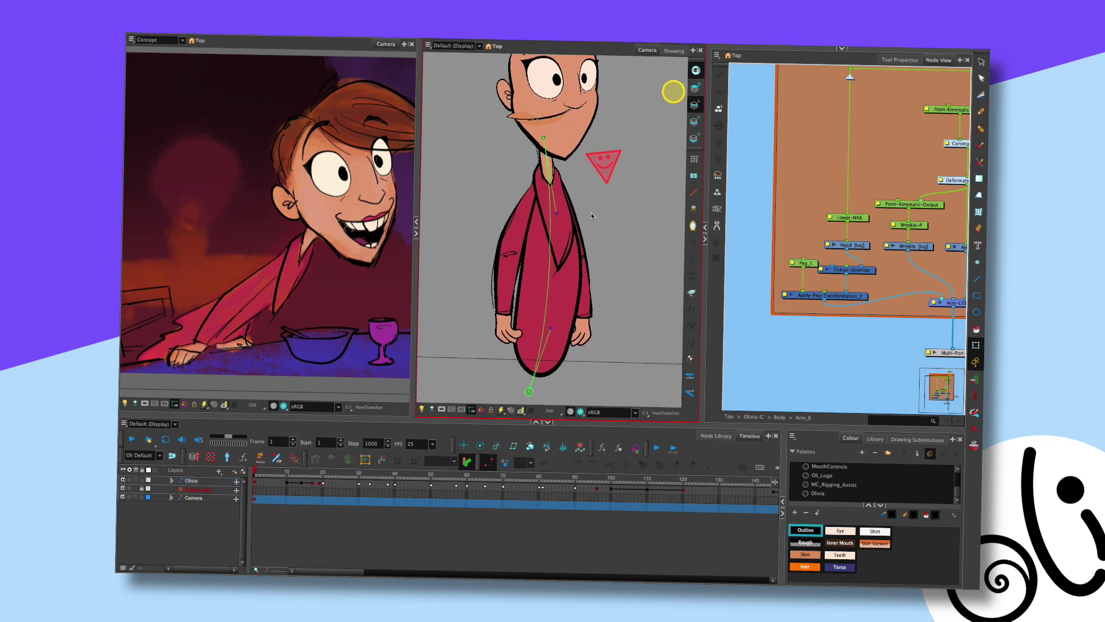
scroll(601, 252, "down", 2)
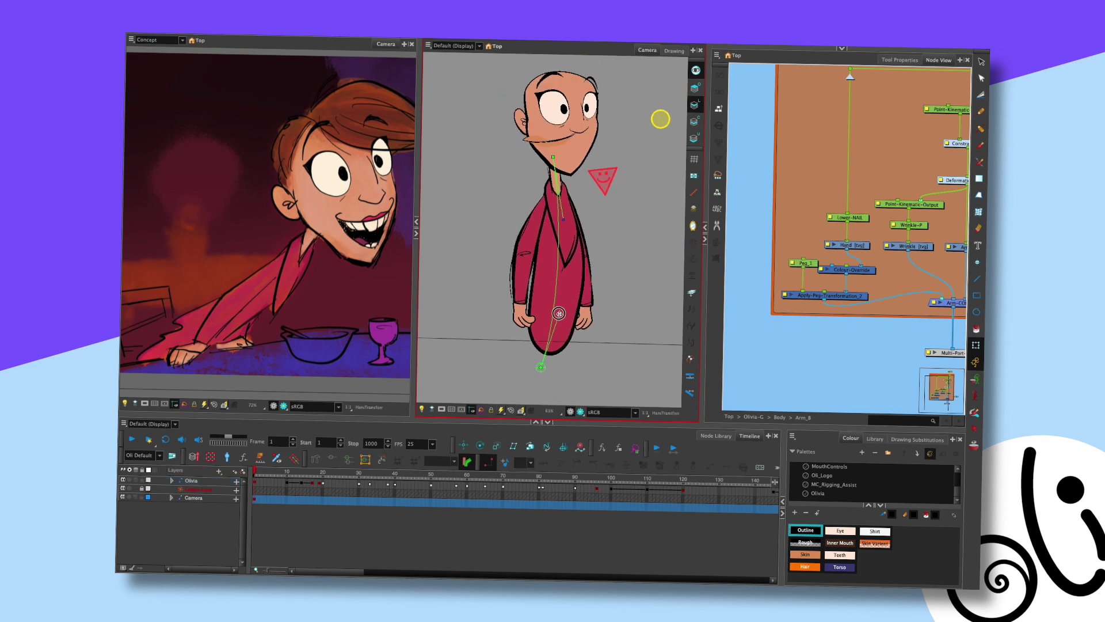
left_click(559, 313)
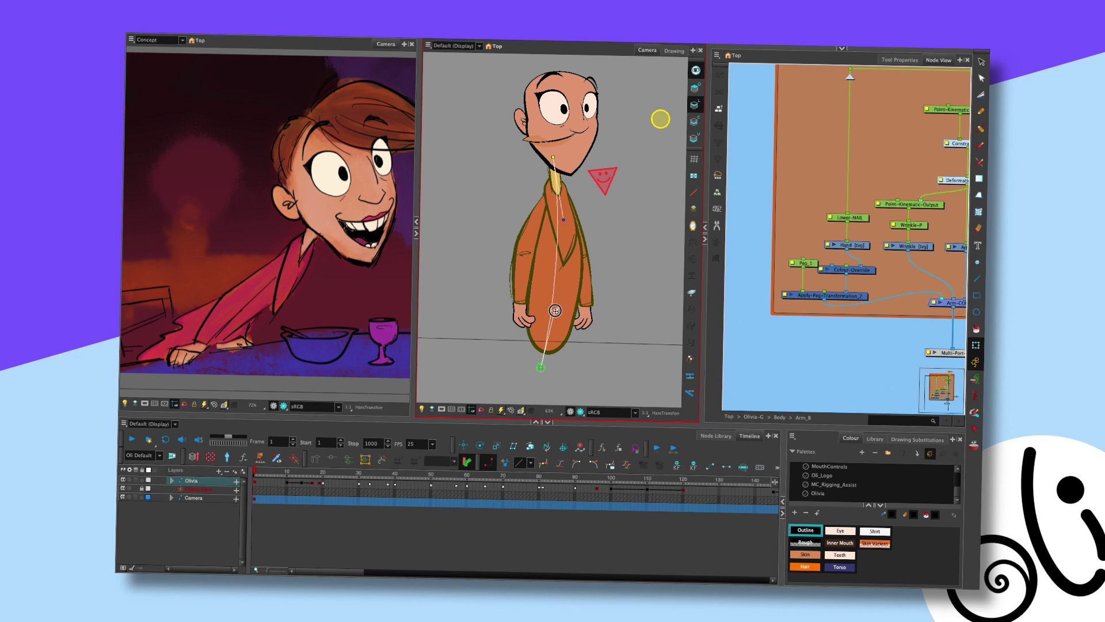
left_click(566, 218)
left_click_drag(566, 218, 594, 255)
key("space")
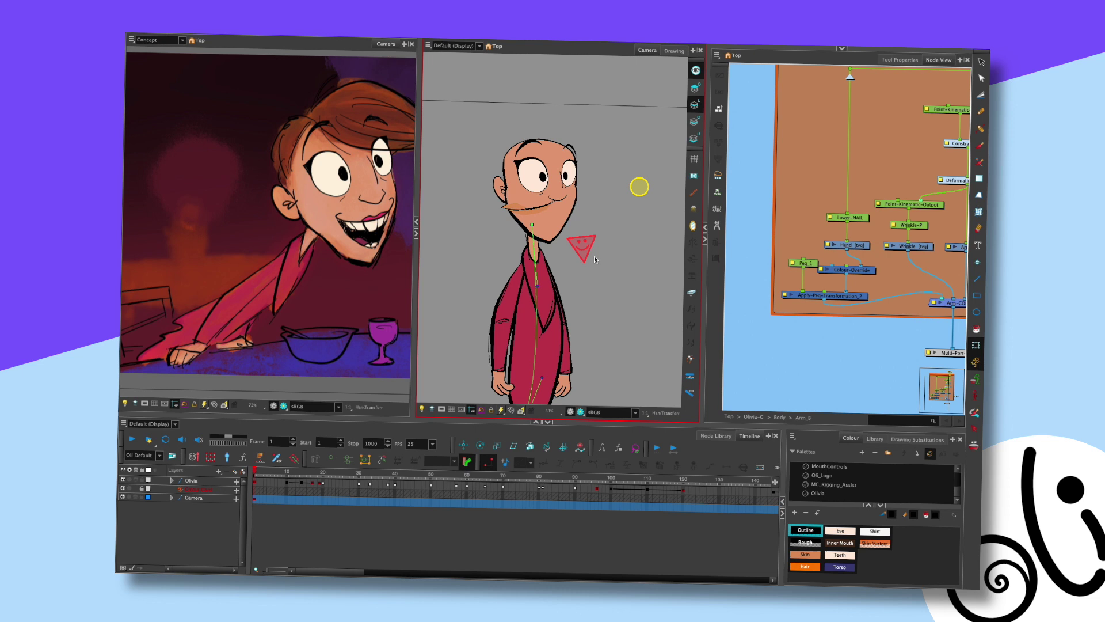
Save the scene and bring up the Head group's node network by way of the skull drawing
scroll(594, 259, "up", 3)
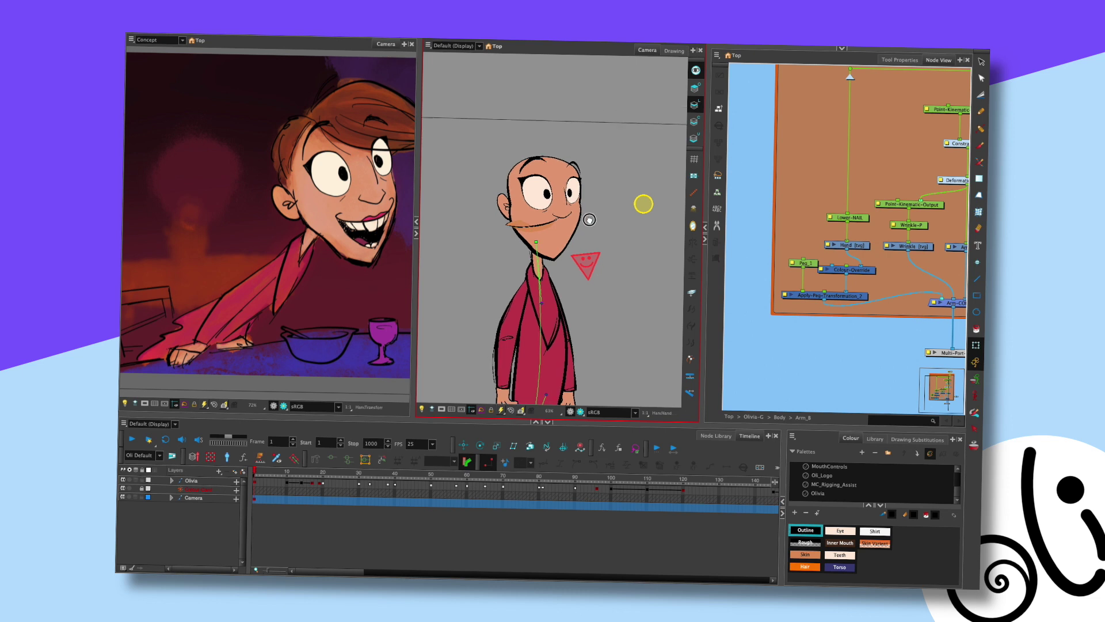
key("ctrl+s")
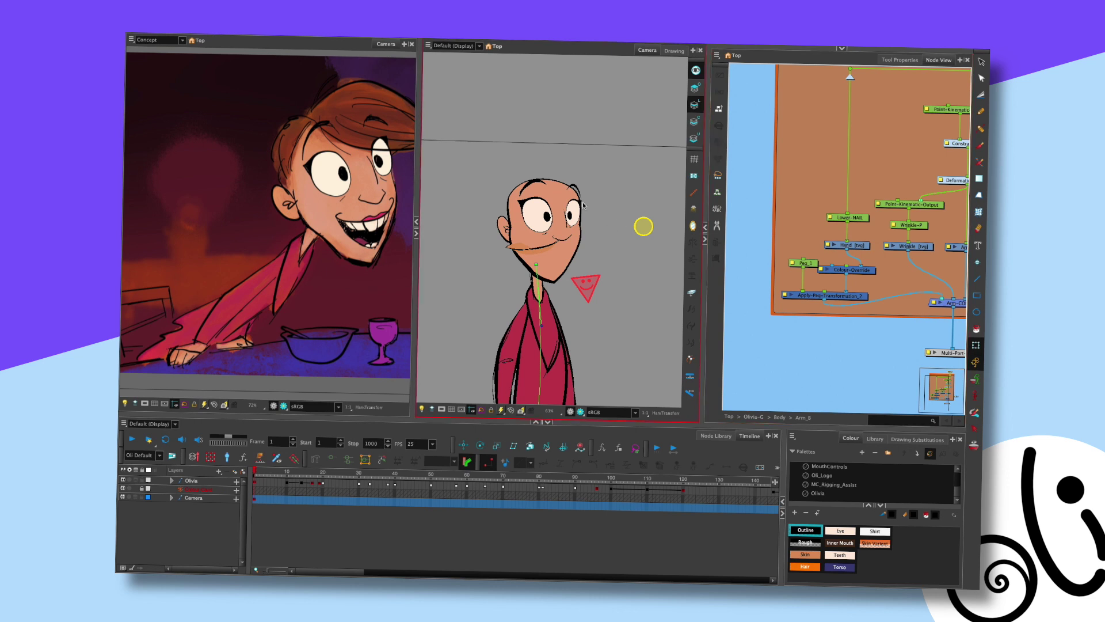
left_click(567, 198)
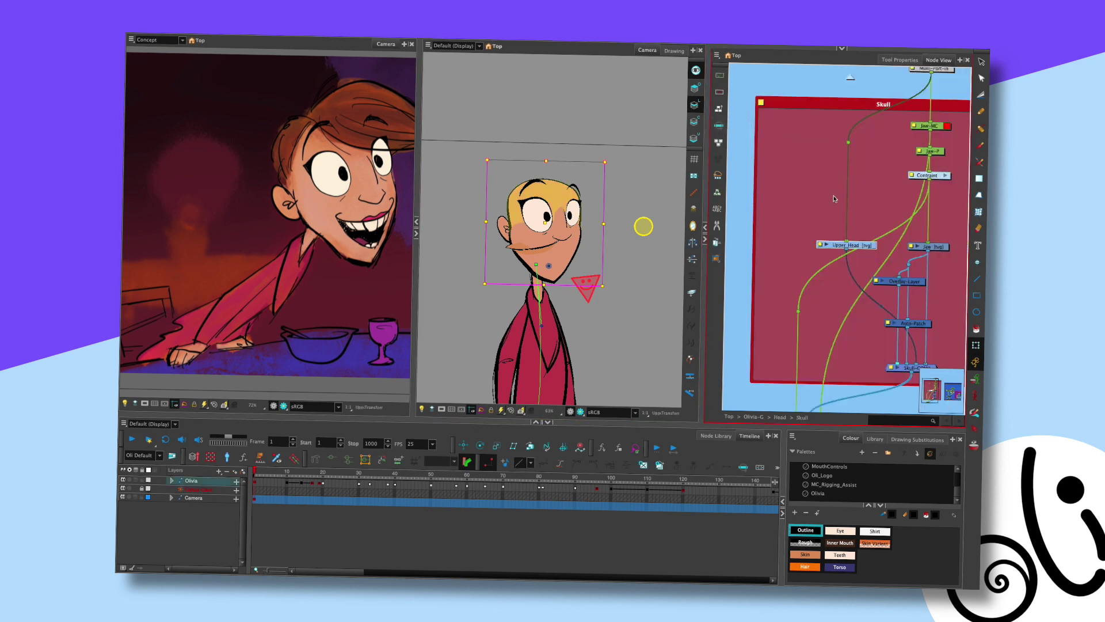
scroll(871, 166, "down", 5)
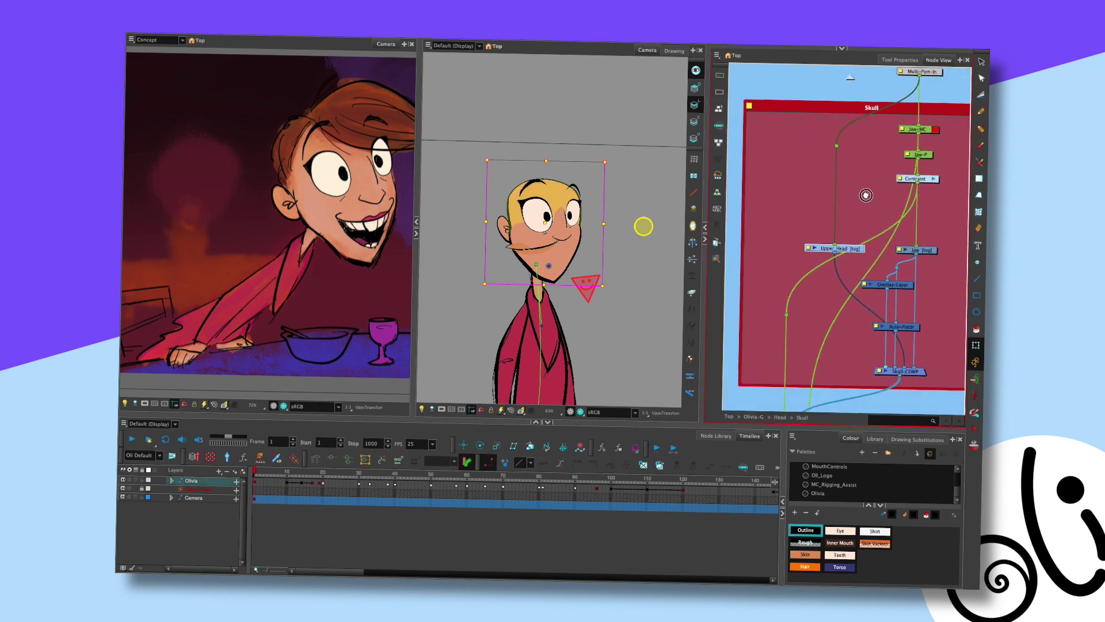
scroll(879, 212, "down", 1)
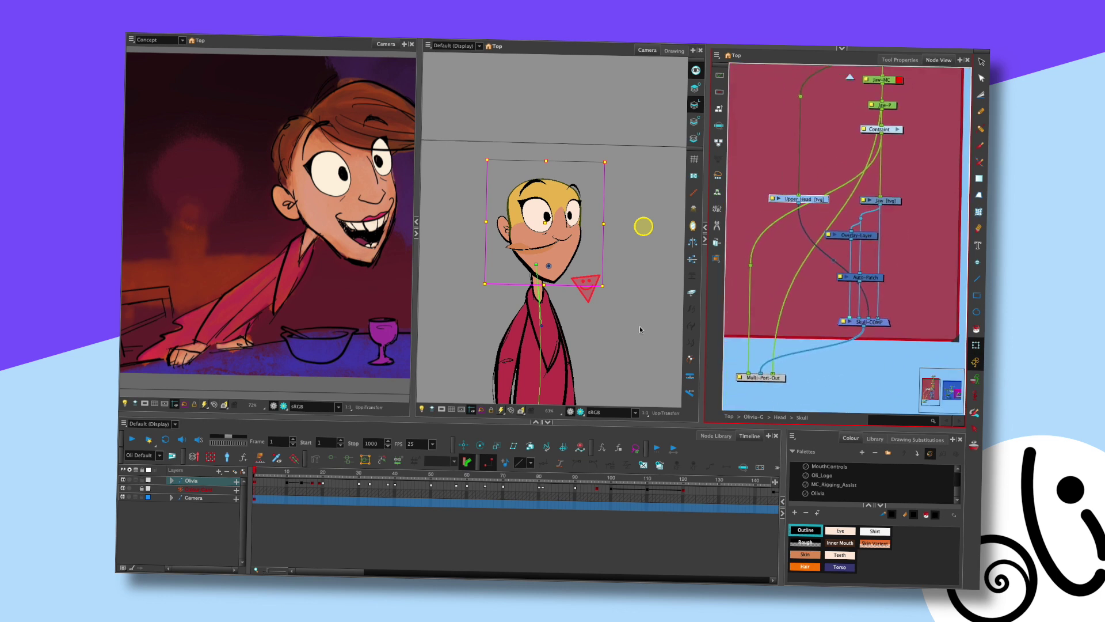
scroll(875, 149, "right", 3)
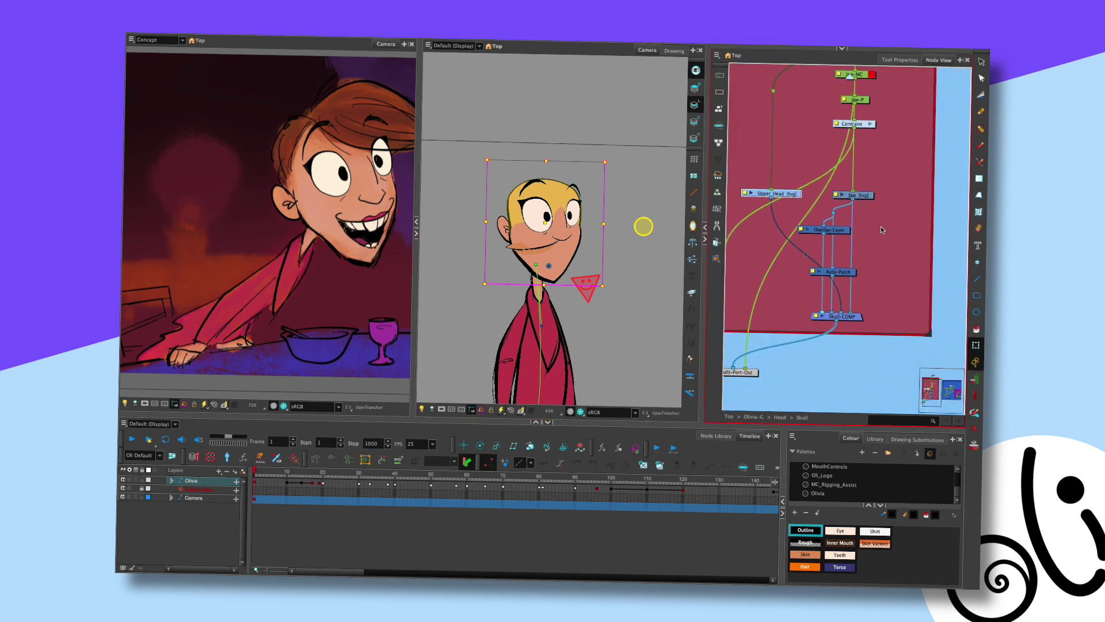
key("ctrl+shift+Return")
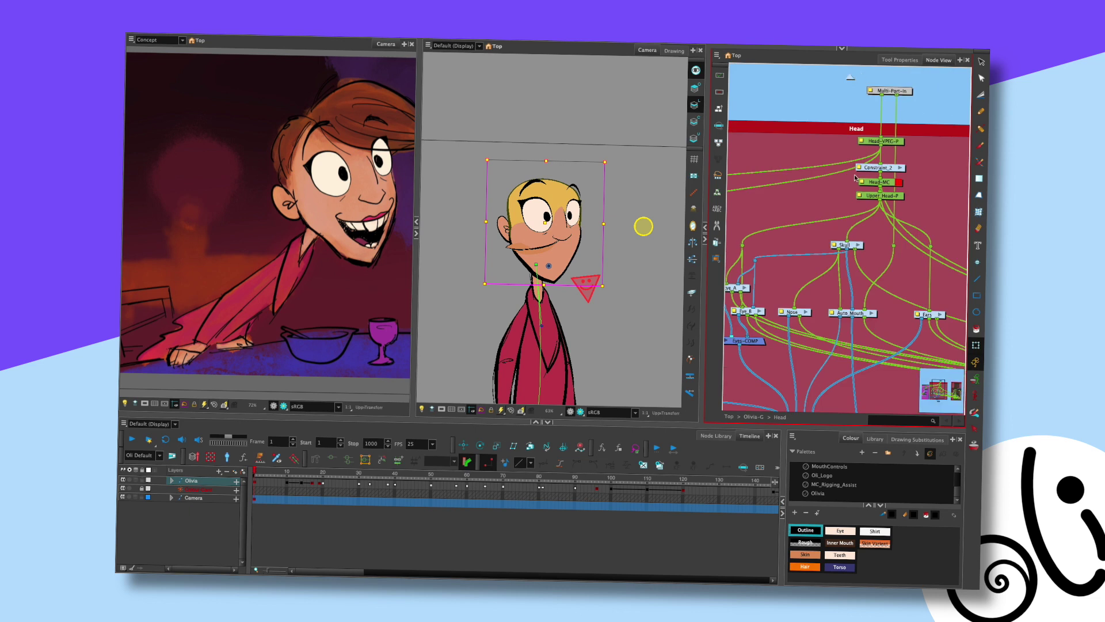
scroll(866, 209, "up", 5)
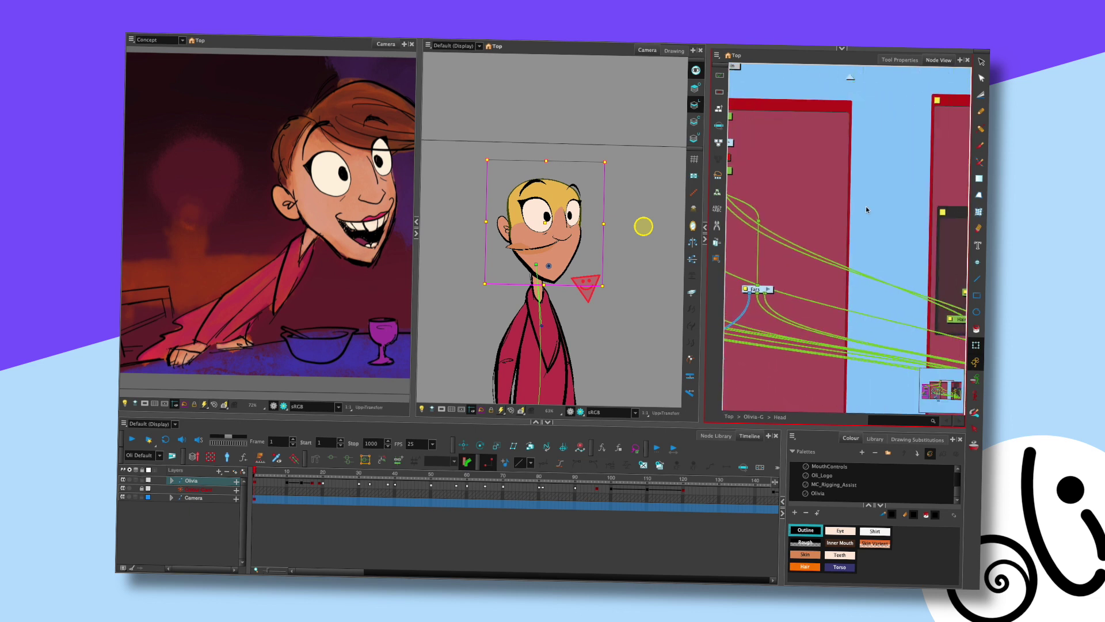
scroll(866, 206, "down", 5)
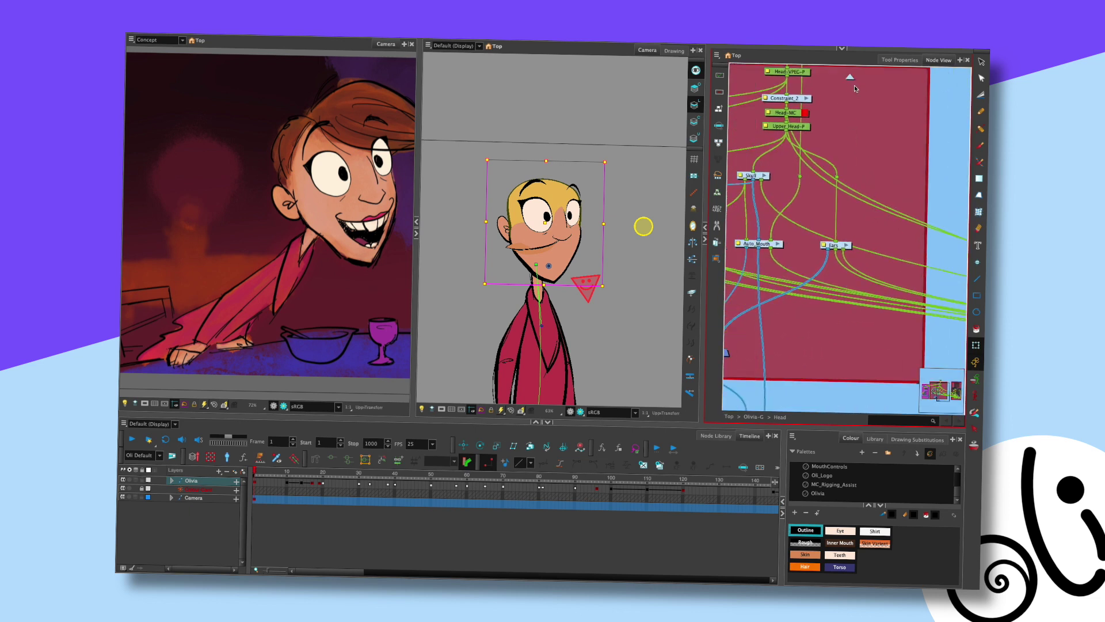
Add an Element node beside the Ears group in the Head network and name it Hair_M
left_click(875, 233)
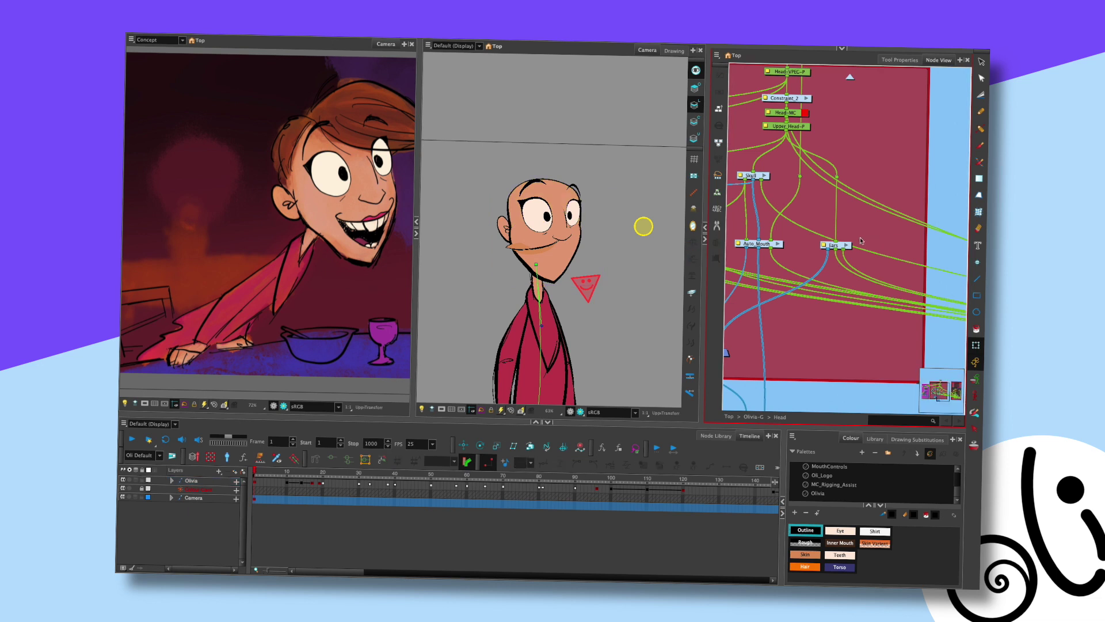
key("Tab")
type("Elem")
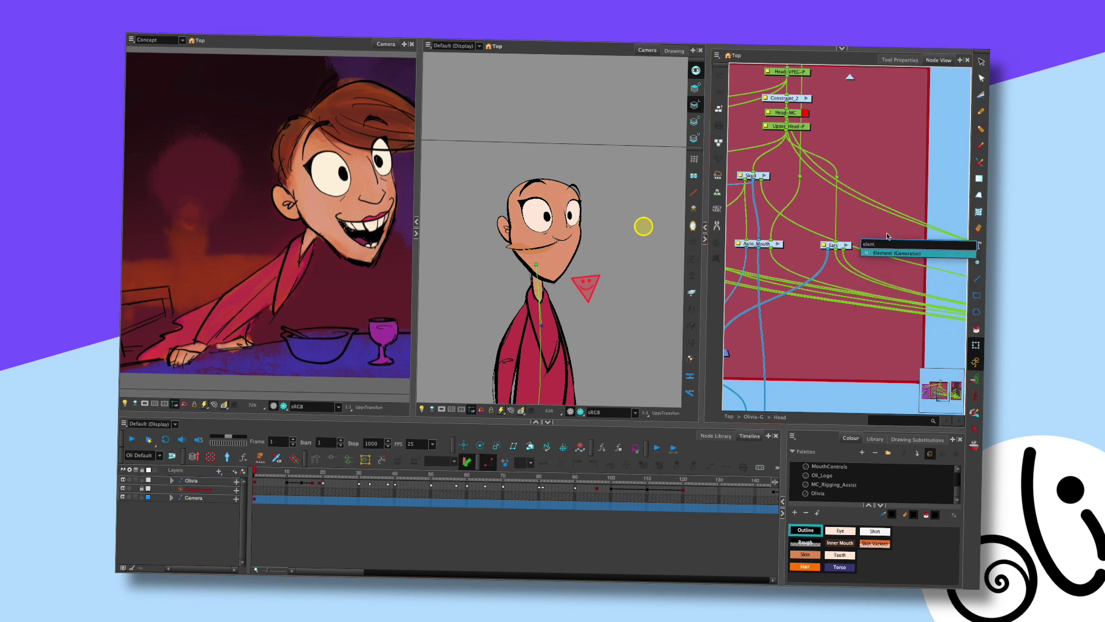
key("Return")
double_click(861, 234)
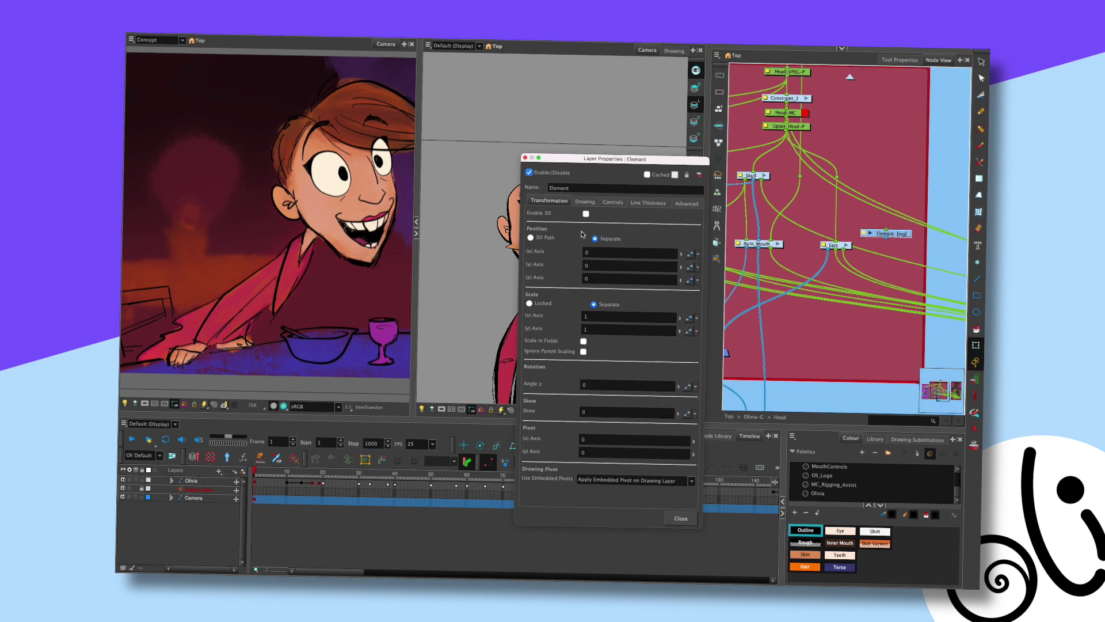
type("Ha")
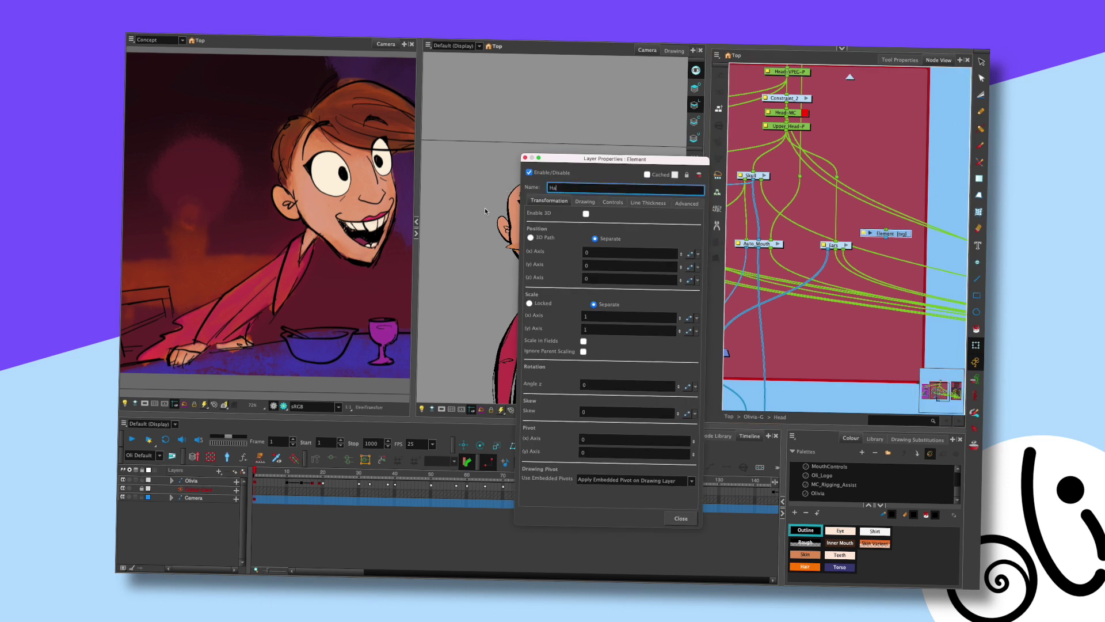
type("ir_M")
key("Return")
Set Hair_M's drawing pivot to Don't Use Embedded Pivot and shift the node slightly for more room beside the Ears group
left_click(639, 481)
left_click(640, 485)
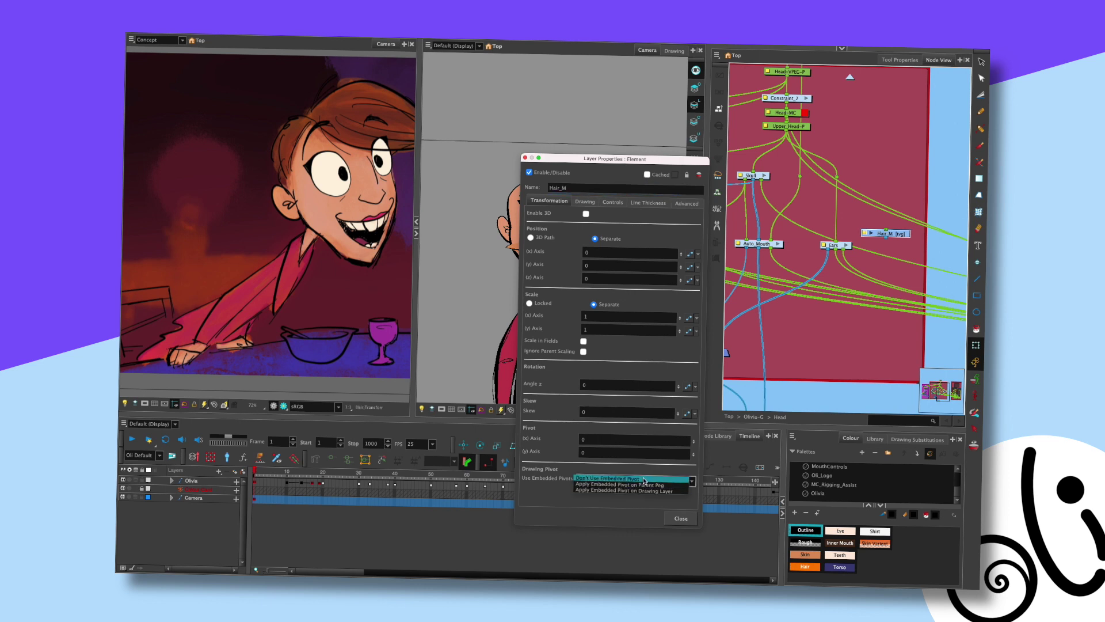
left_click(681, 518)
left_click_drag(903, 234, 912, 238)
left_click(525, 283)
Add a Composite node below Hair_M, wired between the hair drawing and the head's composite
left_click(886, 261)
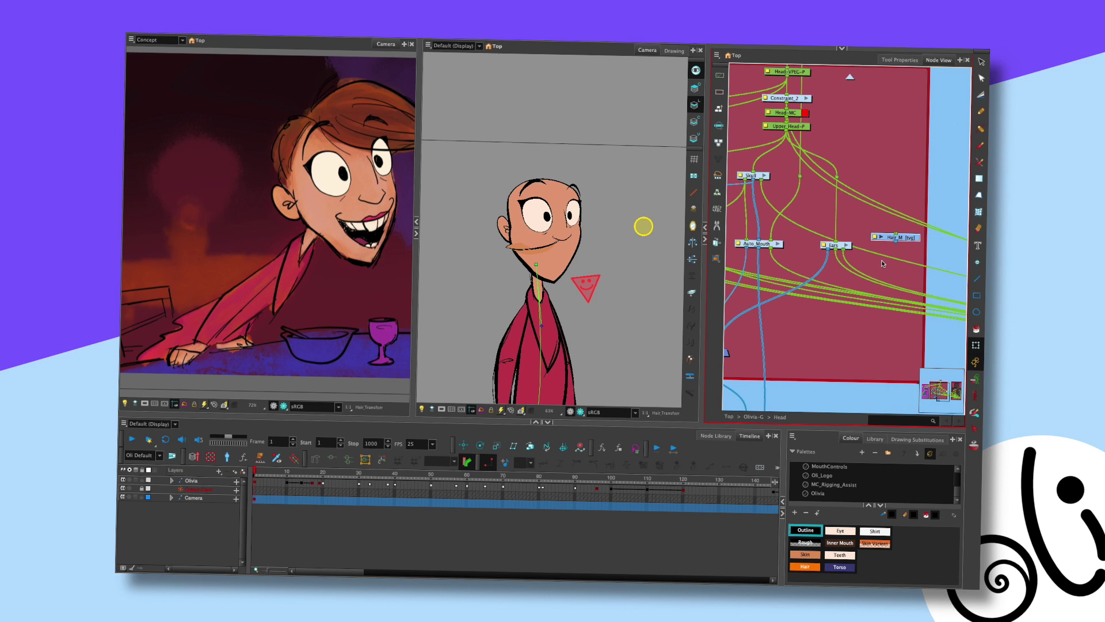
key("Tab")
type("com")
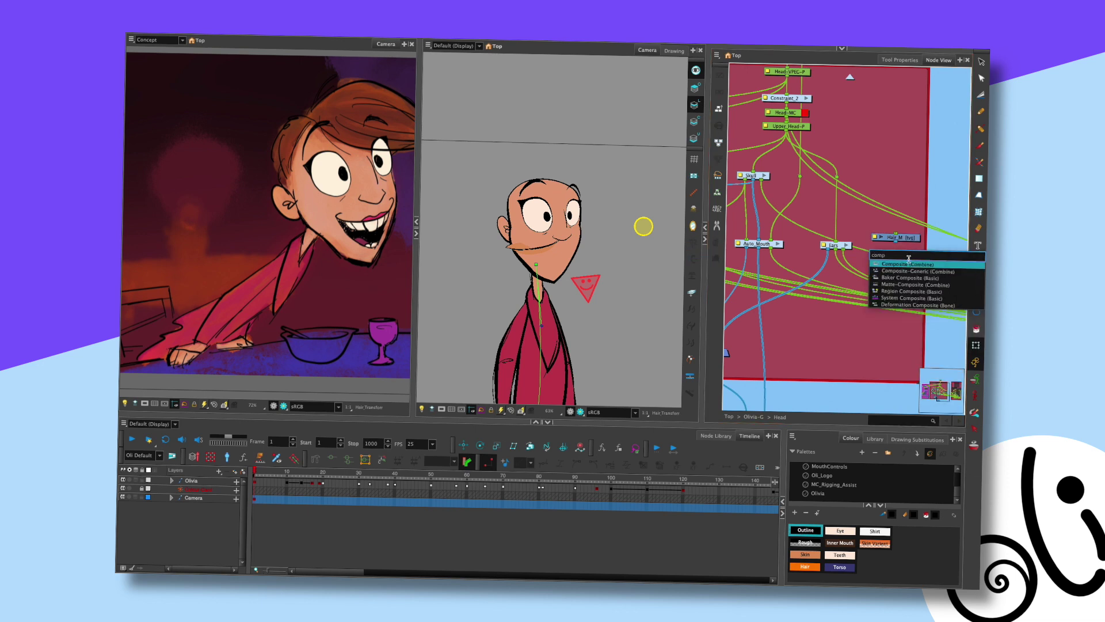
key("Return")
left_click_drag(902, 273, 868, 268)
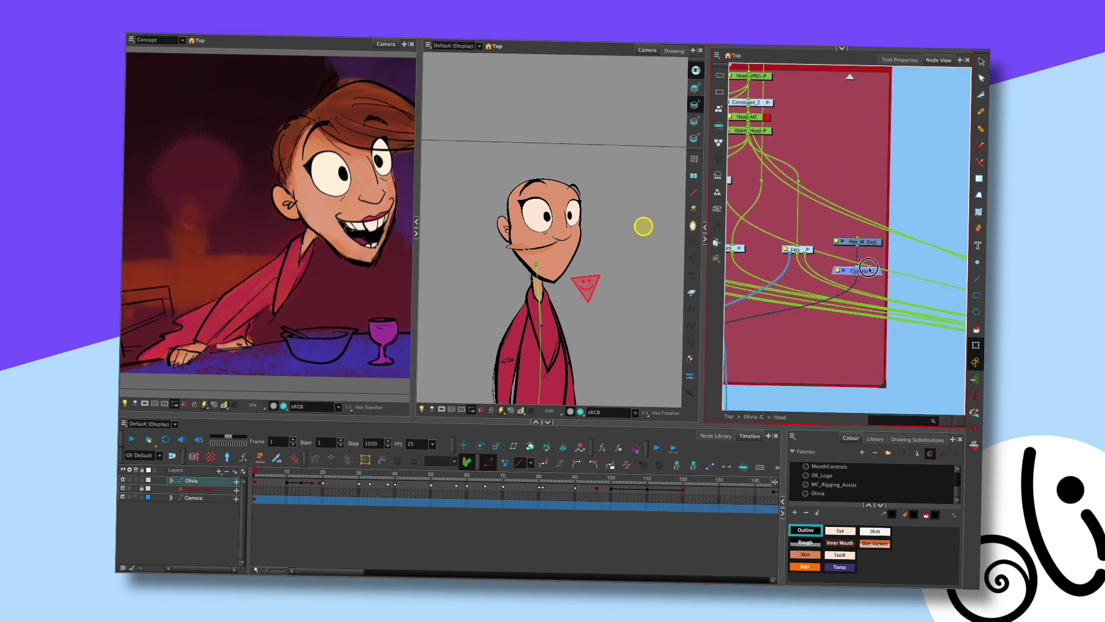
Rename the new composite node as Hair-COMP
double_click(868, 268)
left_click(569, 188)
double_click(571, 189)
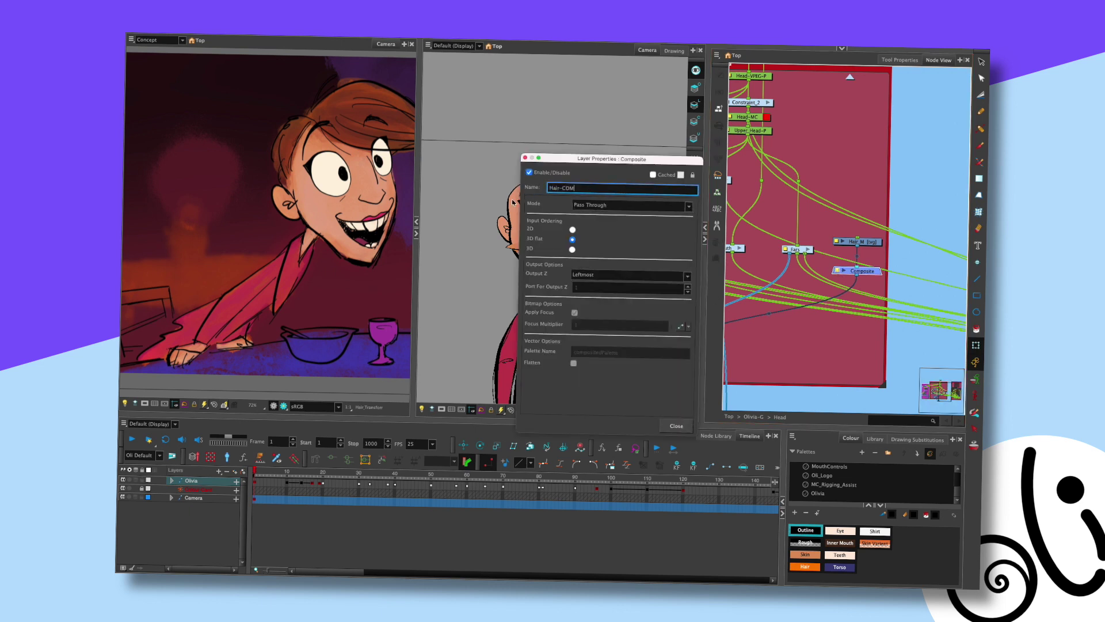
left_click(677, 426)
left_click(843, 214)
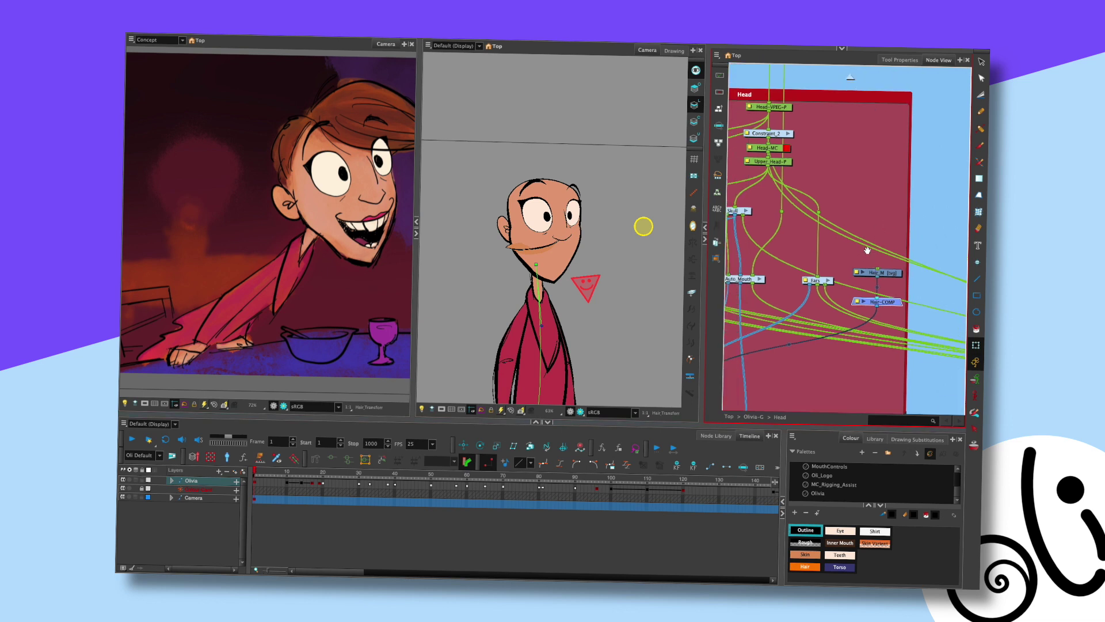
Connect the Upper_Head-P peg to the Hair_M drawing so the hair follows the upper head
left_click_drag(854, 180, 877, 182)
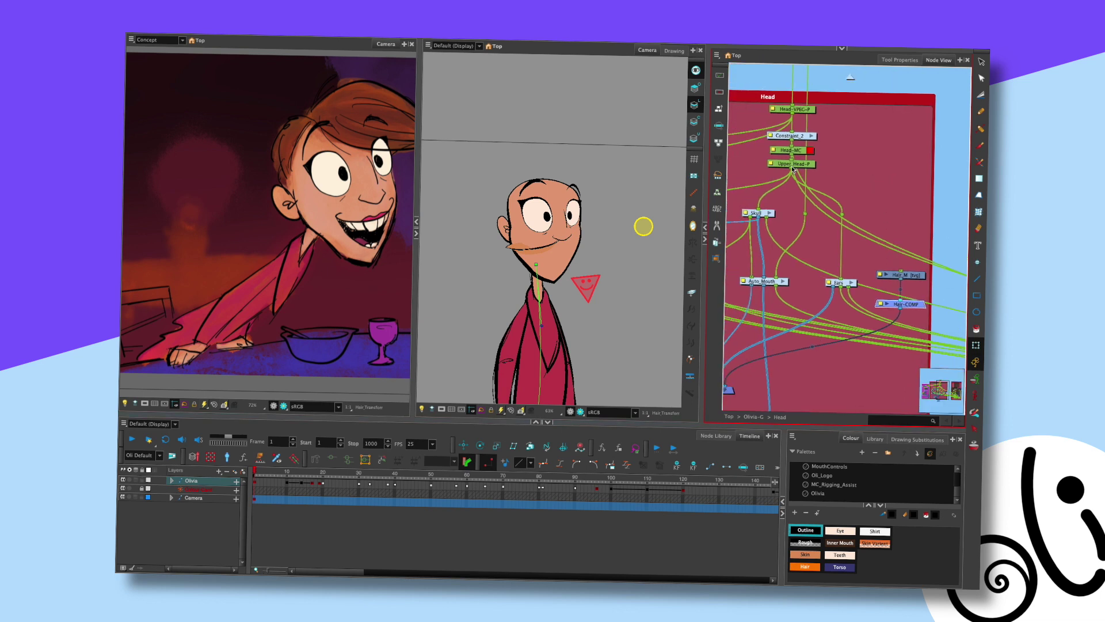
left_click_drag(793, 168, 901, 271)
mouse_move(902, 269)
left_mouse_down()
mouse_move(893, 212)
mouse_move(921, 271)
left_mouse_up()
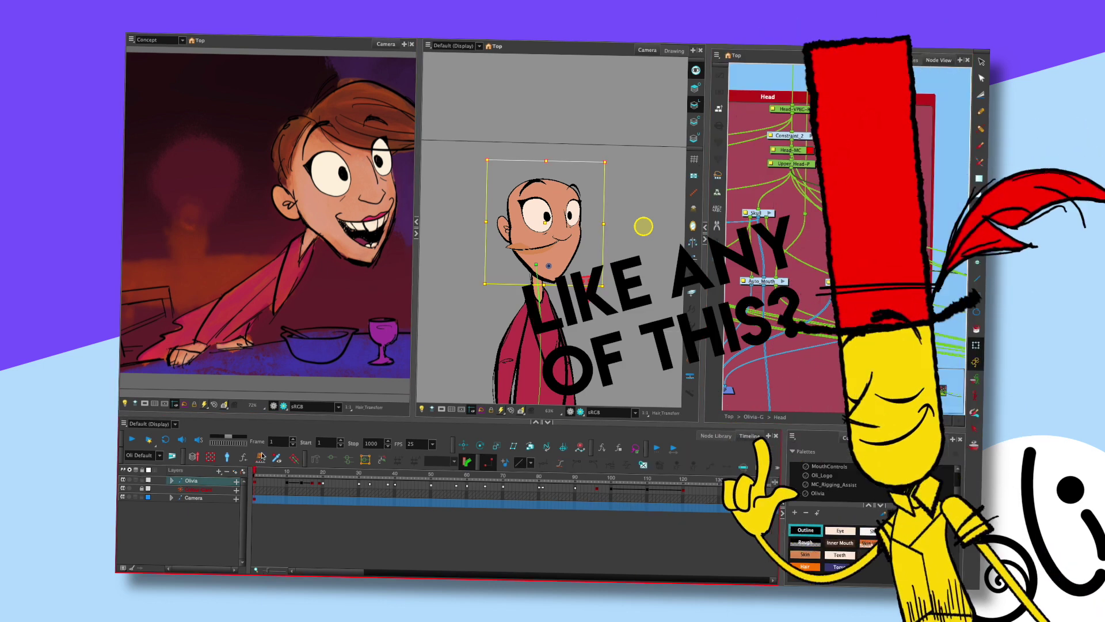
Give the Hair_M drawing a parent peg, Hair_M-P, and line it up directly above the drawing in the Head network
left_click(947, 389)
left_click_drag(947, 389, 963, 394)
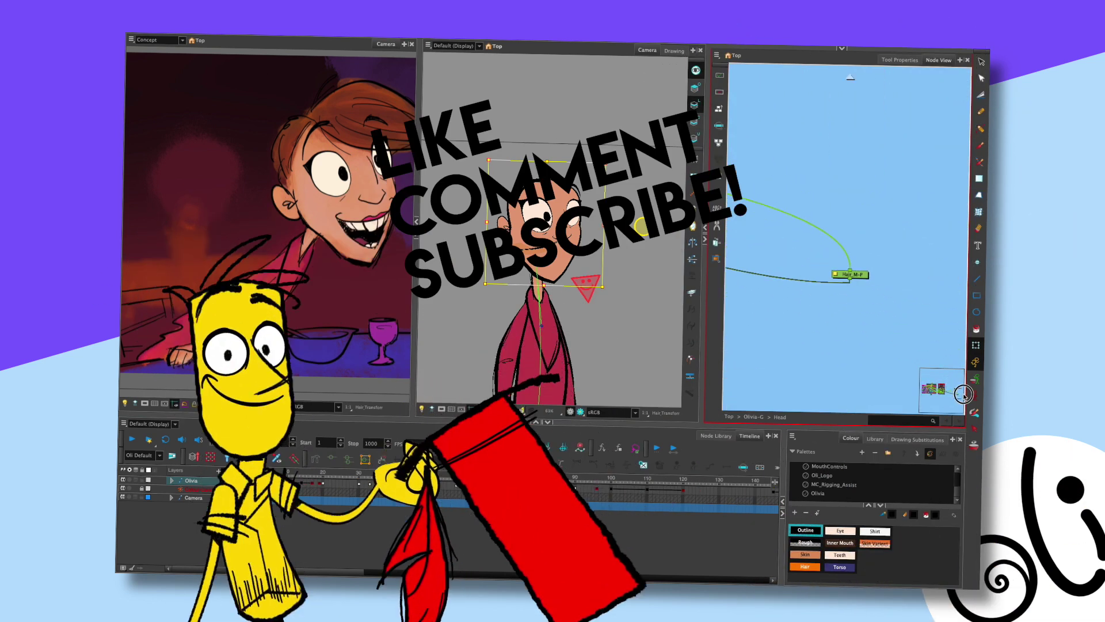
left_click(868, 262)
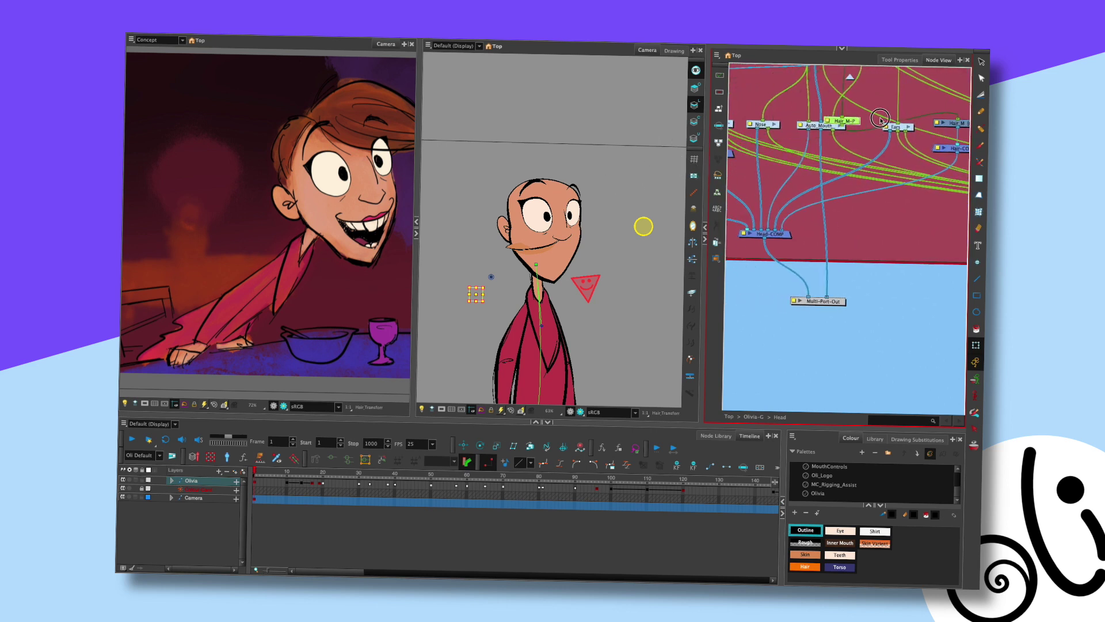
left_click_drag(838, 214, 872, 183)
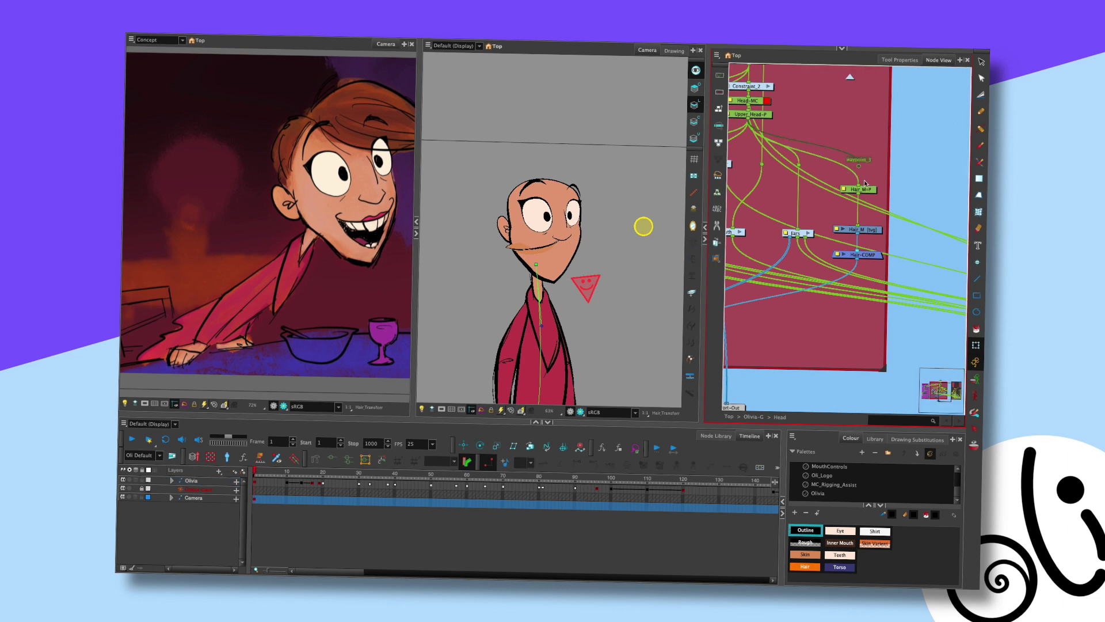
mouse_move(863, 189)
left_mouse_down()
mouse_move(866, 180)
mouse_move(867, 203)
left_mouse_up()
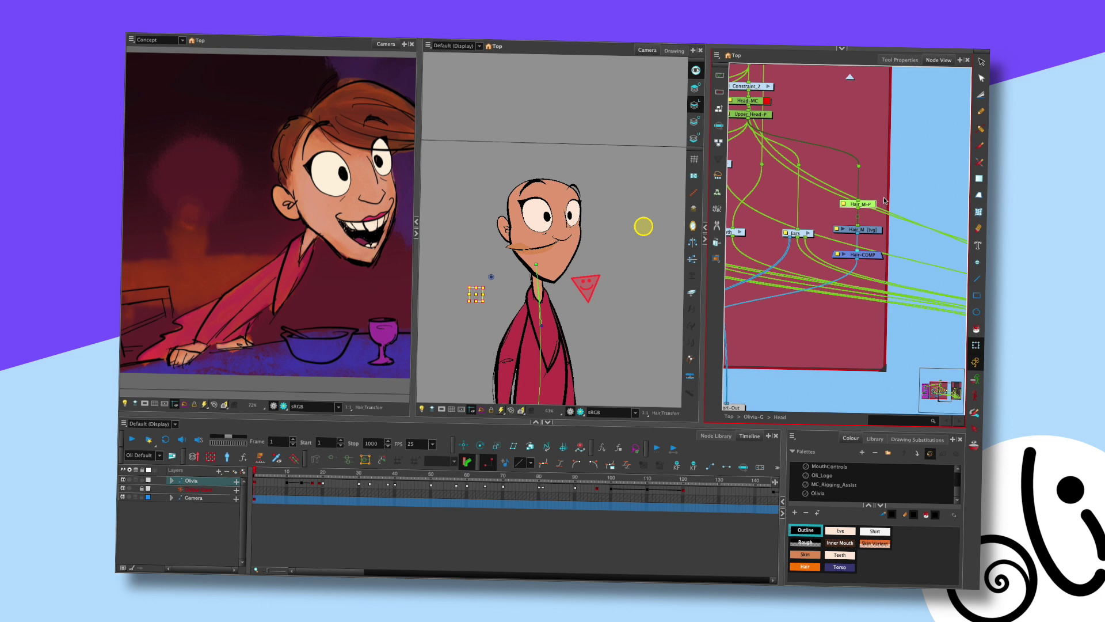
Group the Hair_M-P peg, the Hair_M drawing and Hair-COMP, and name the group Hair
left_click(864, 255)
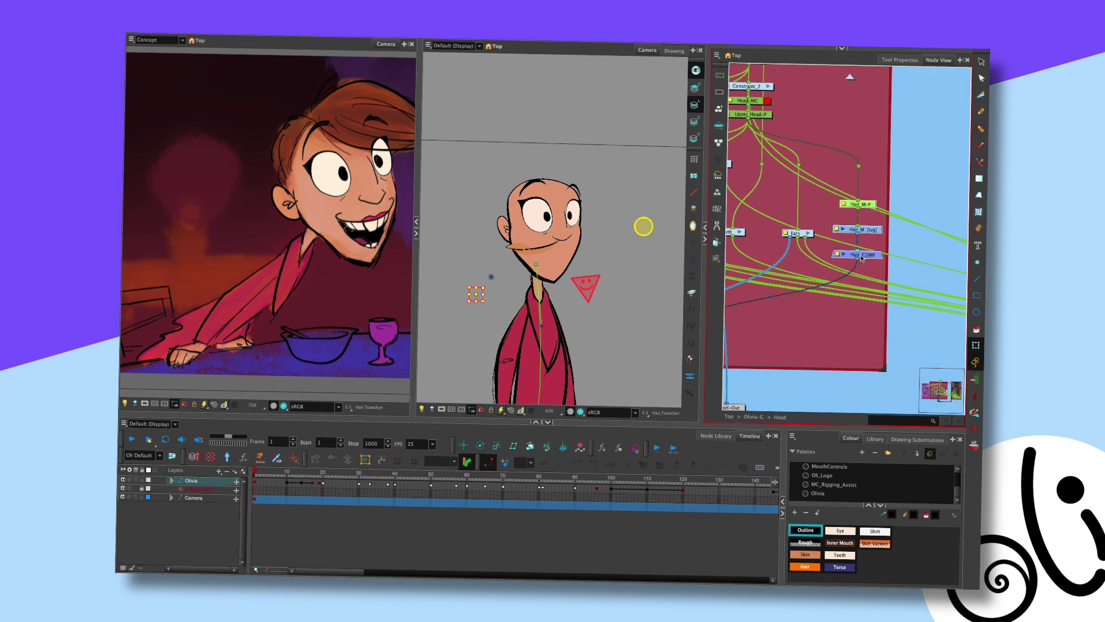
key("ctrl+g")
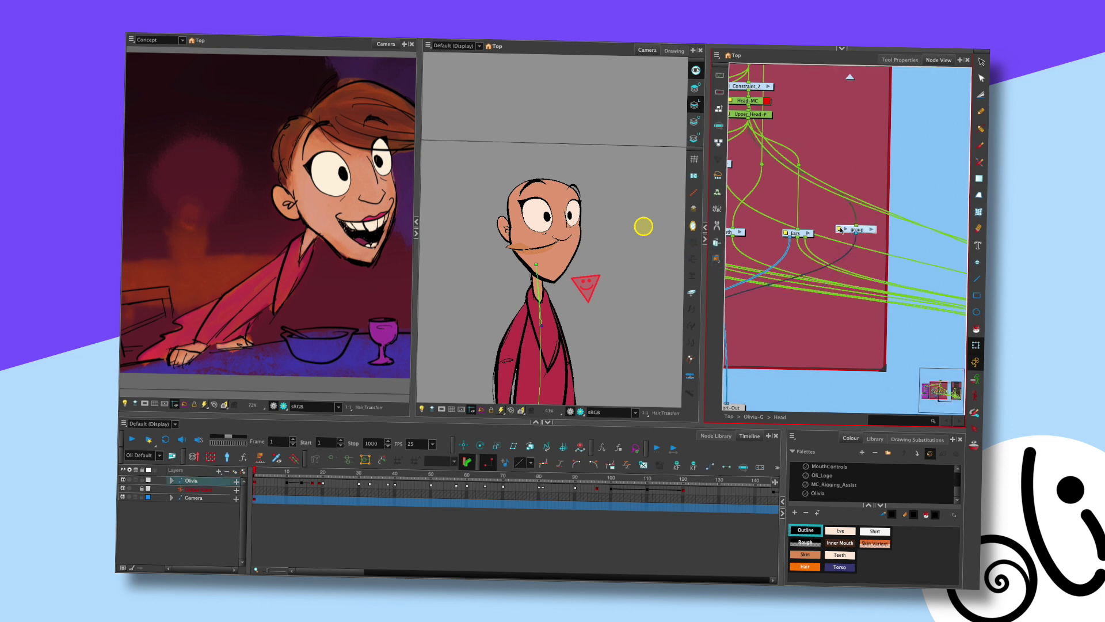
key("Return")
left_click(586, 187)
double_click(585, 187)
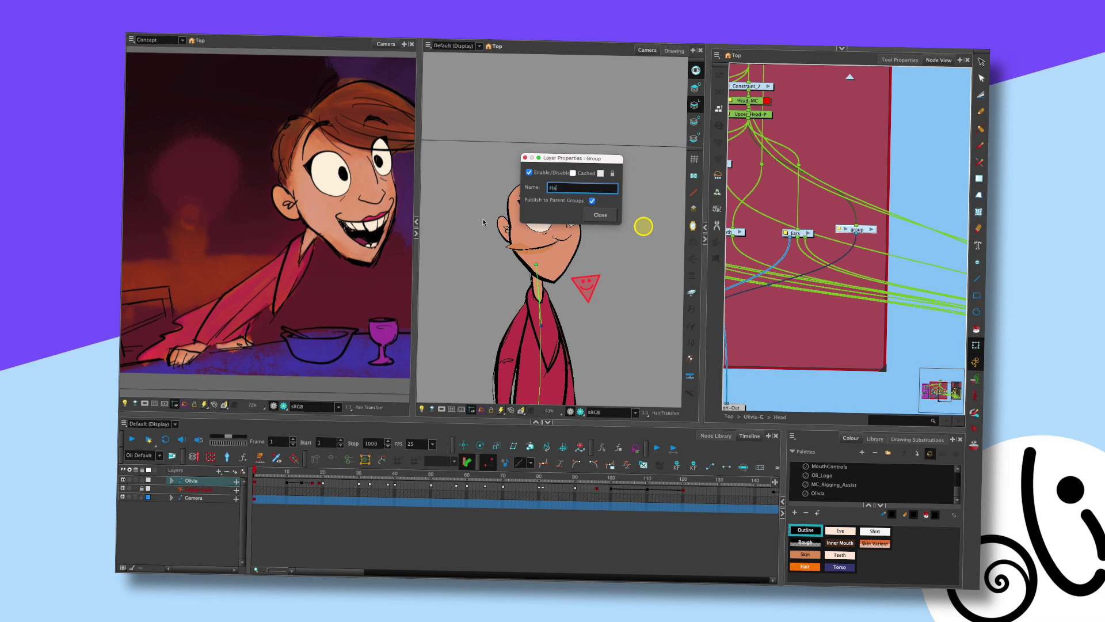
key("Return")
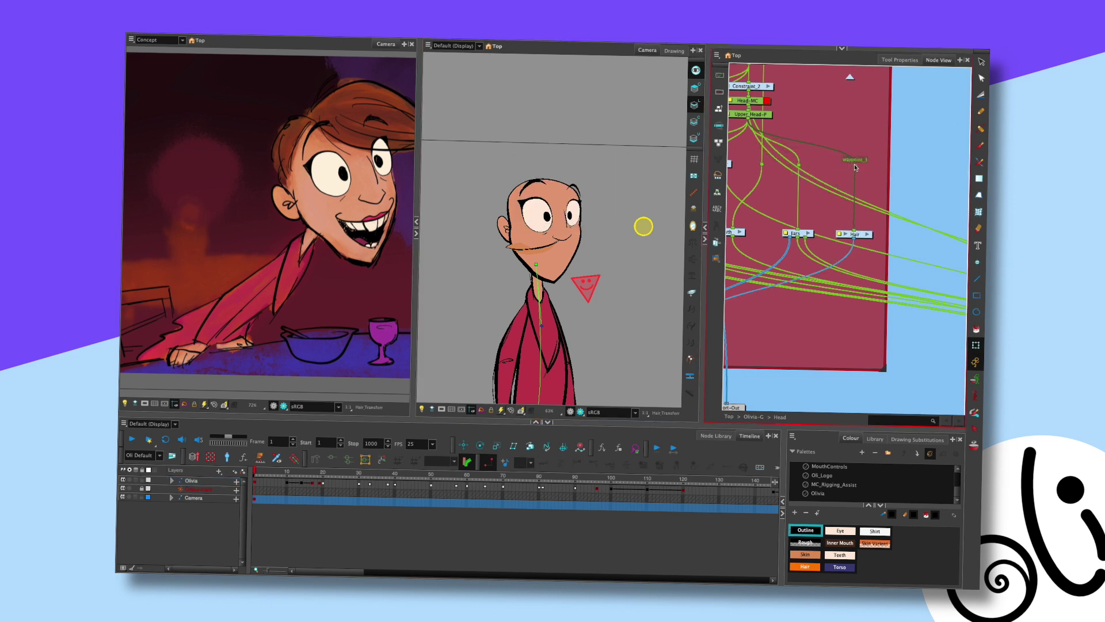
Enter the Hair group and tidy the layout of its ports around the hair nodes
left_click(867, 235)
mouse_move(955, 392)
left_mouse_down()
mouse_move(893, 375)
mouse_move(947, 382)
left_mouse_up()
left_click_drag(894, 335, 889, 334)
Draw a rectangle across the top of the head on the Hair_M drawing as the base shape for the hair
left_click(879, 249)
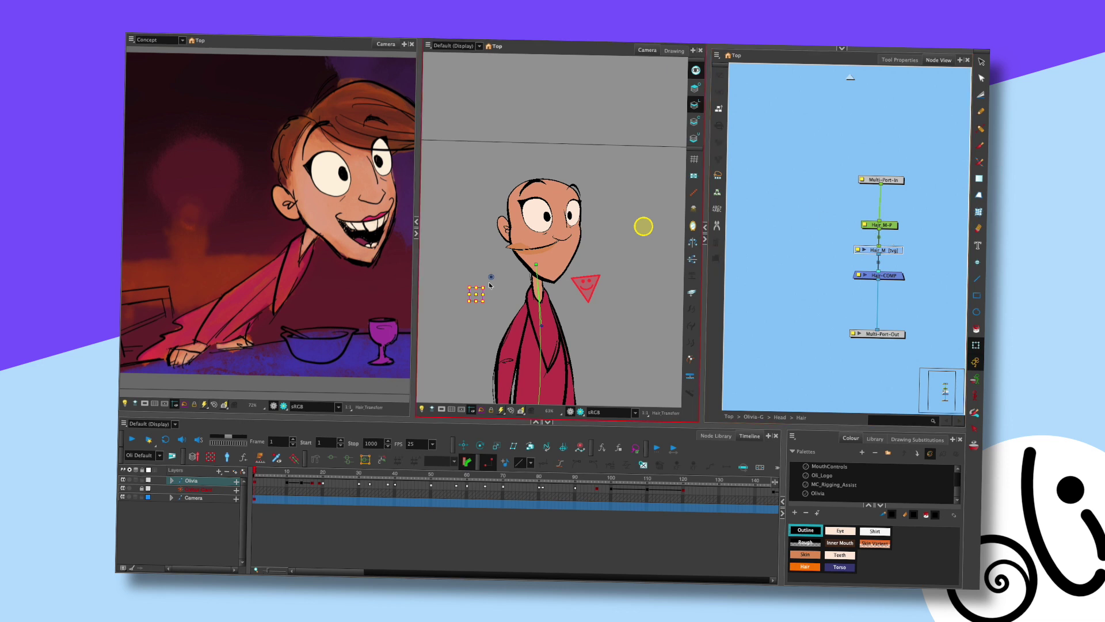
left_click(977, 296)
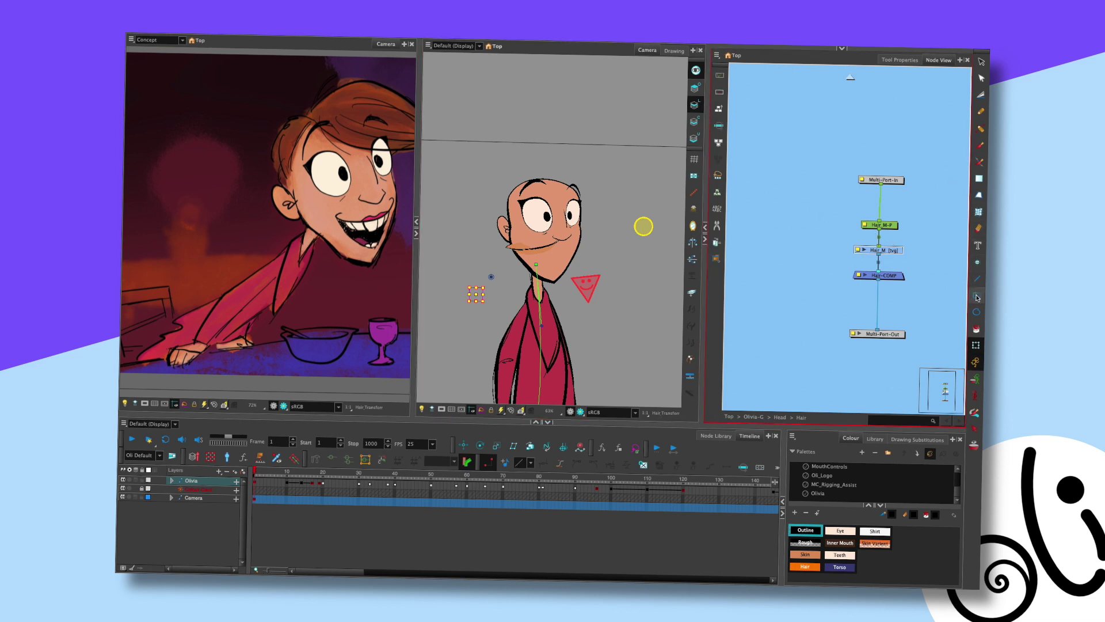
left_click_drag(503, 138, 614, 199)
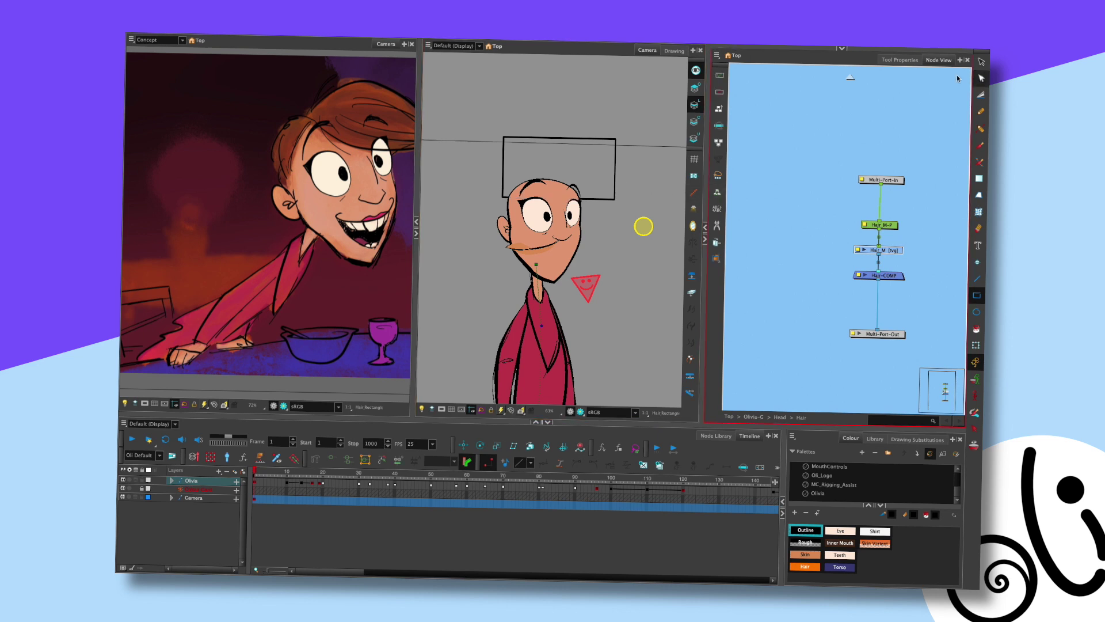
Move the corner points of the Hair_M rectangle to form an upswept quiff with a peak and a pointed front tip
left_click(982, 77)
key("ctrl+a")
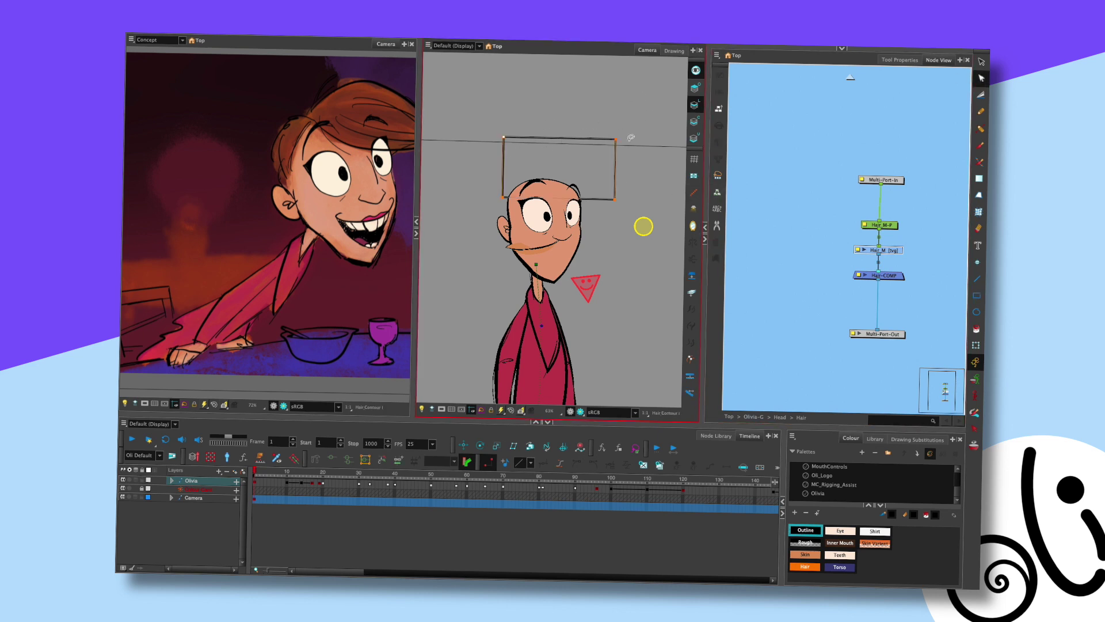
left_click_drag(617, 143, 631, 173)
left_click(577, 149)
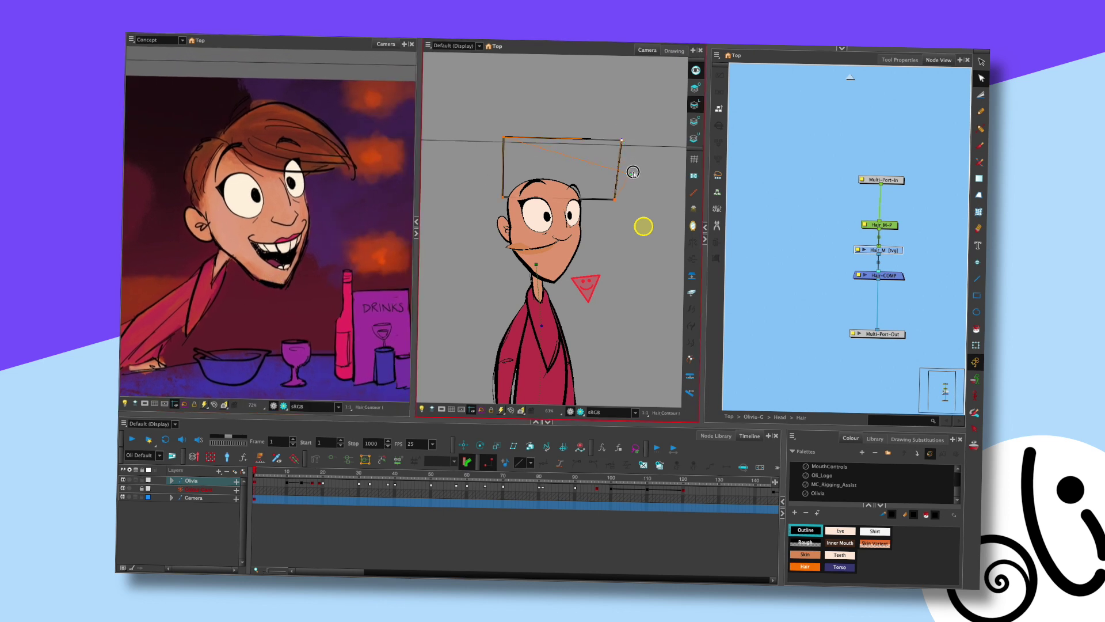
left_click_drag(505, 140, 503, 177)
left_click_drag(567, 136, 565, 137)
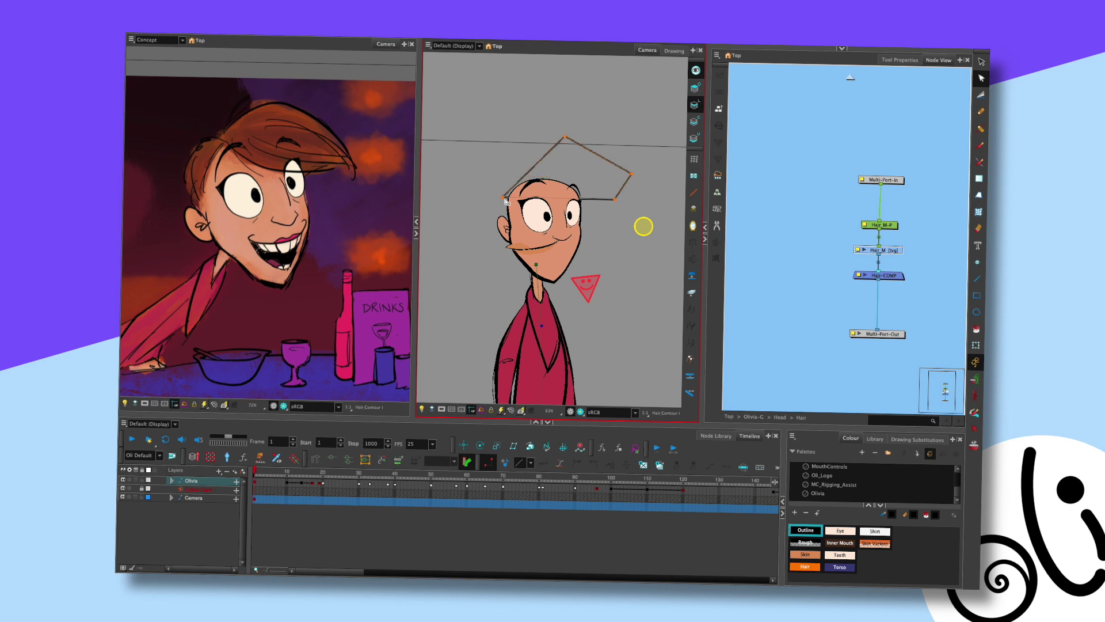
Tuck the hair shape's lower points against the forehead and bend its segments into smooth curves running to the pointed front tip
left_click_drag(510, 189, 523, 172)
left_click_drag(614, 199, 583, 199)
left_click_drag(565, 138, 540, 131)
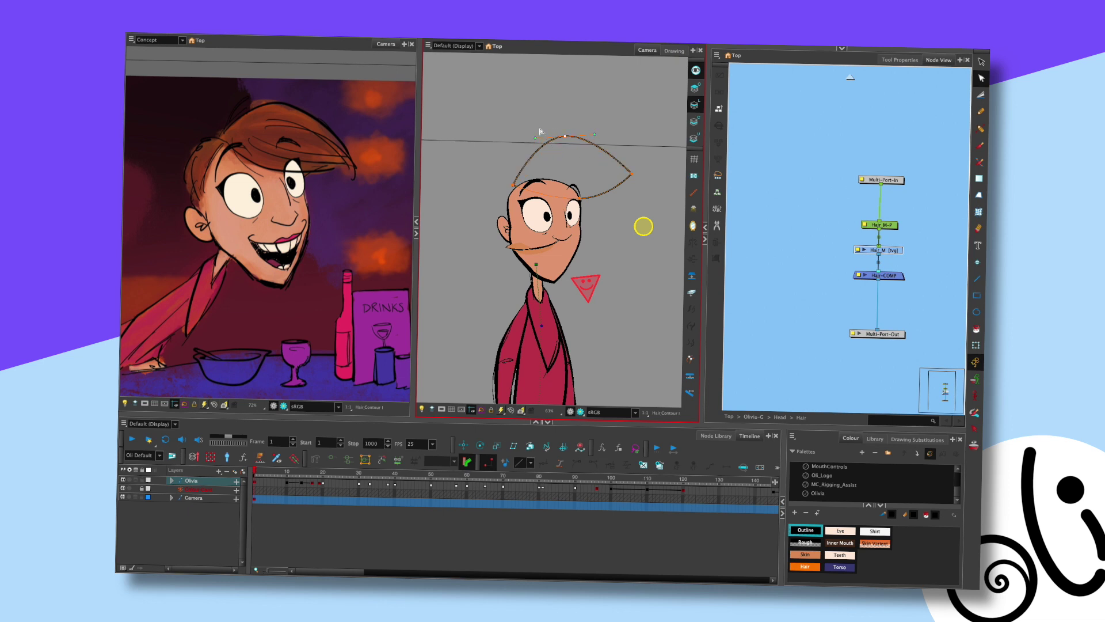
left_click_drag(632, 174, 619, 155)
left_click(643, 180)
left_click(514, 185)
Place the pivot of the Hair_M-P peg at the back of the hairline
left_click(862, 229)
key("shift+t")
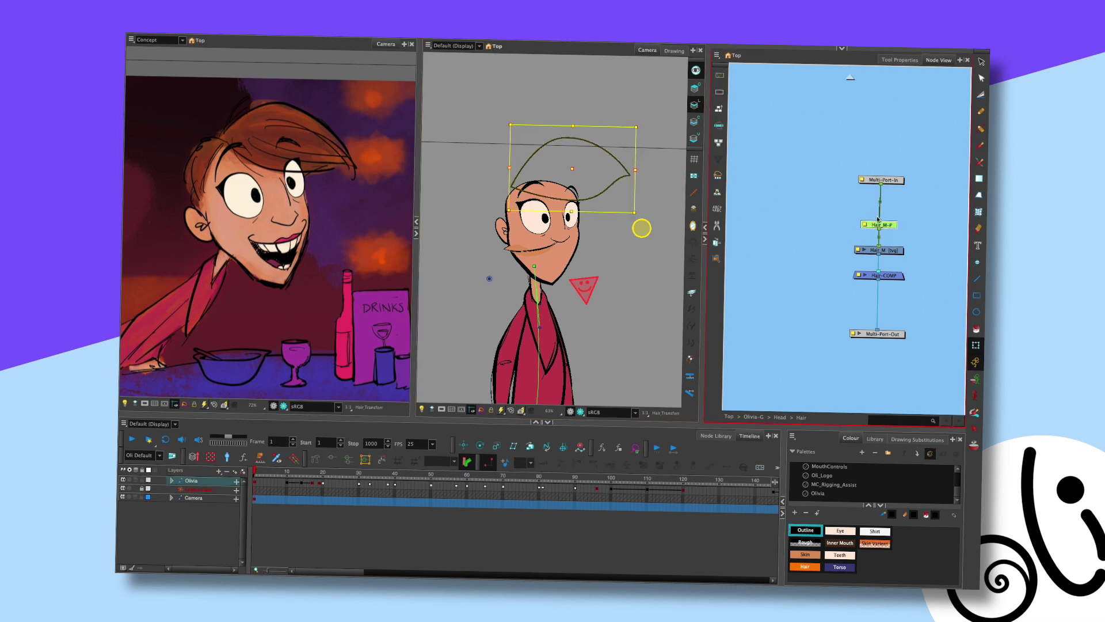
key("alt+3")
left_click_drag(512, 220, 521, 182)
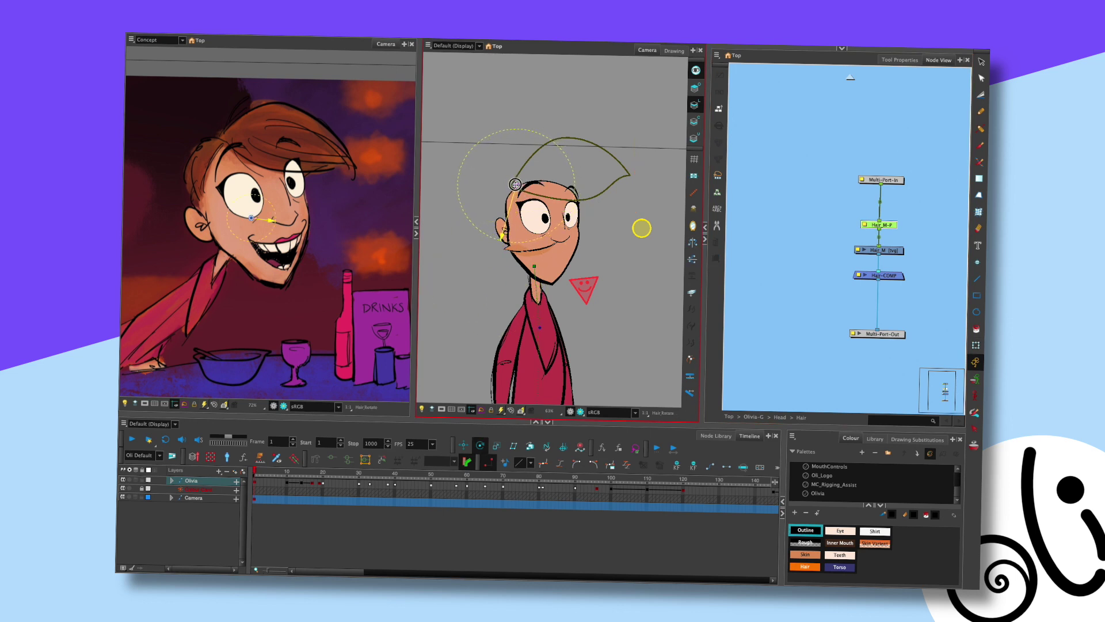
key("shift+t")
left_click(656, 193)
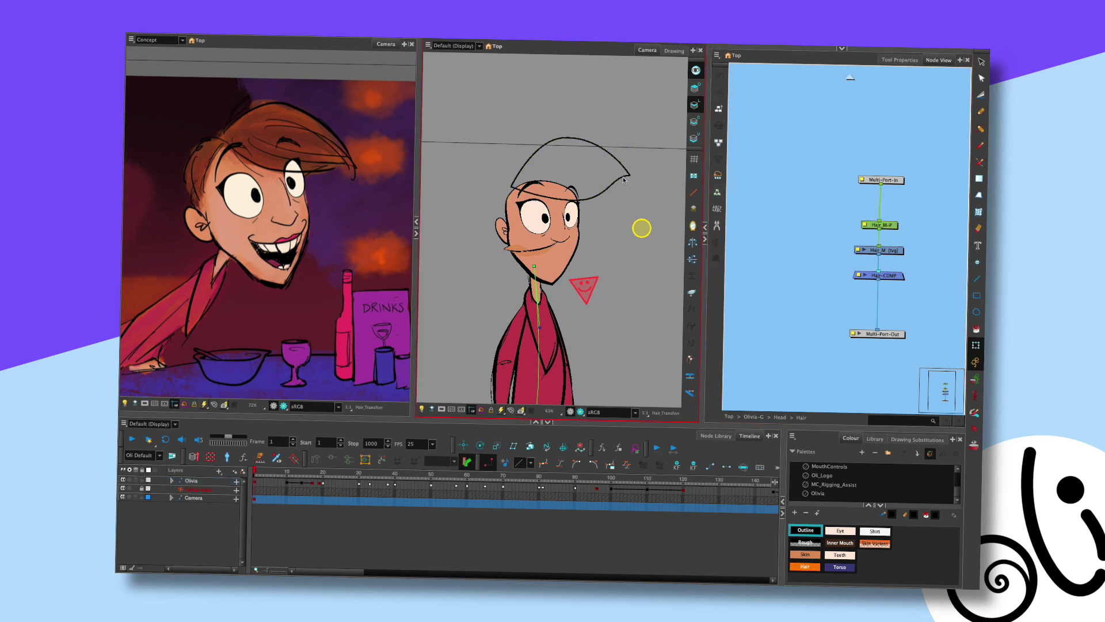
Vary the hair outline's thickness with the Pencil Editor, adding a point on the underside and tapering the line towards its back corner and front tip
scroll(595, 174, "up", 2)
scroll(595, 174, "up", 3)
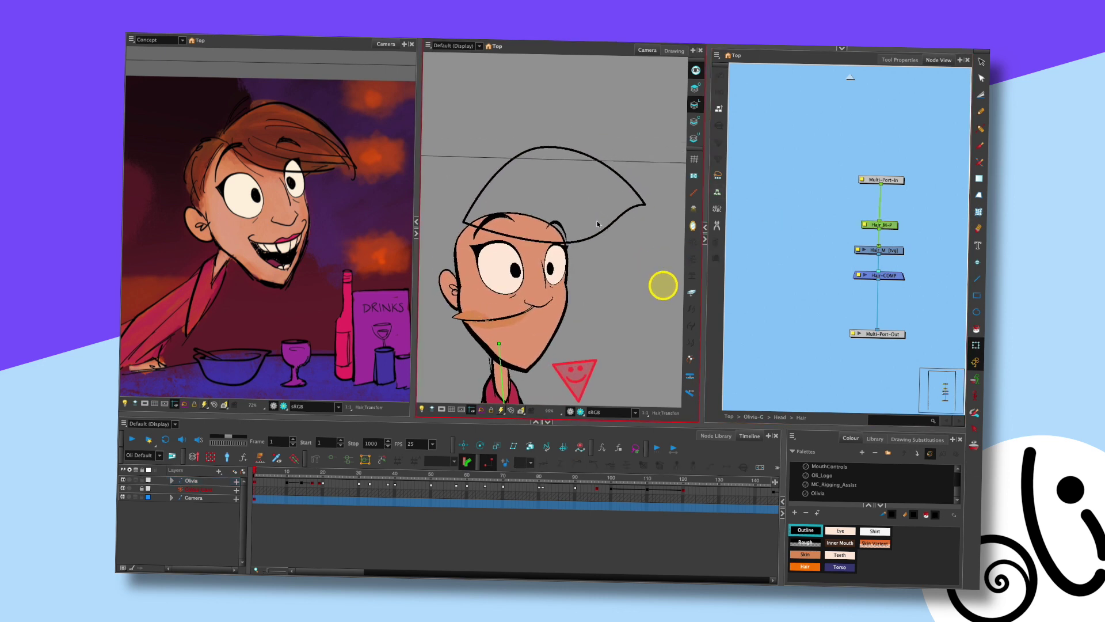
key("alt+shift+q")
left_click(598, 225)
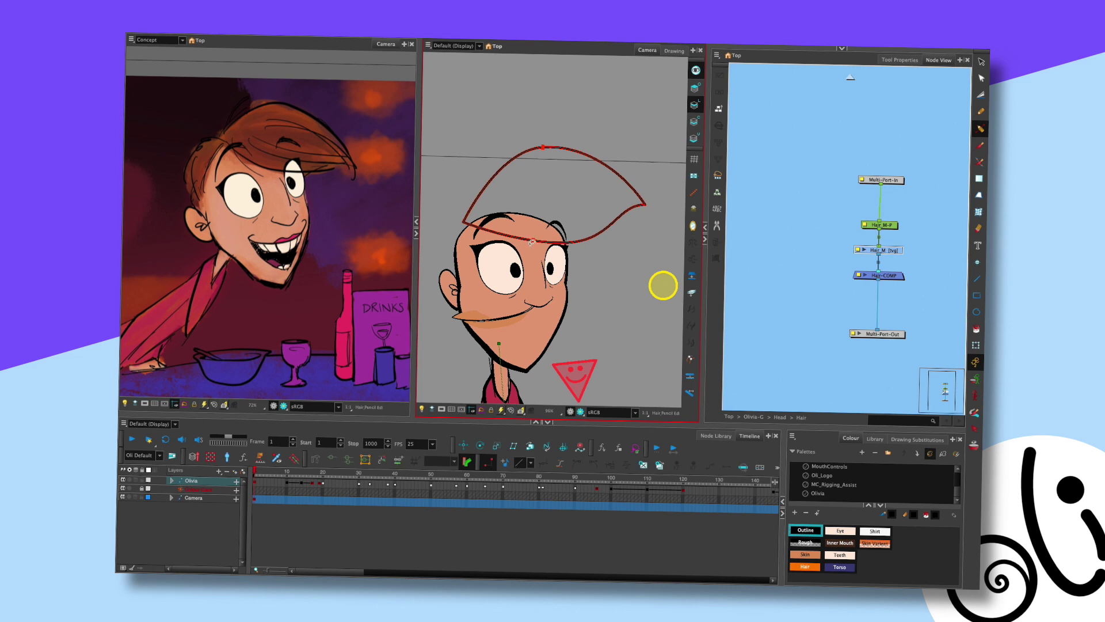
left_click(532, 241)
left_click(551, 154)
left_click(465, 222)
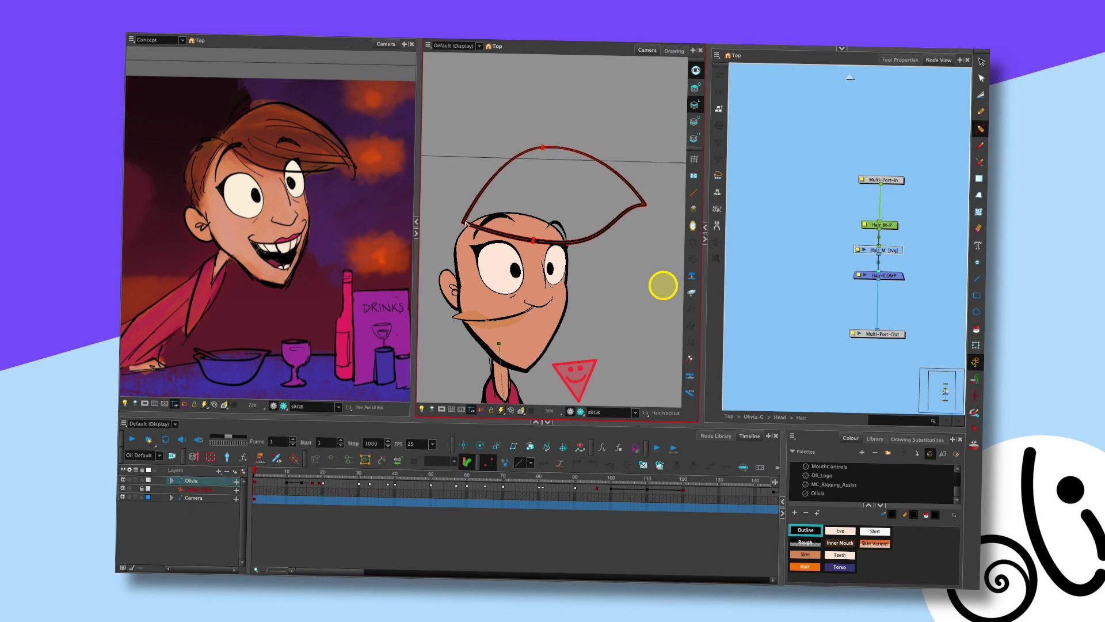
left_click(465, 222)
left_click(544, 148)
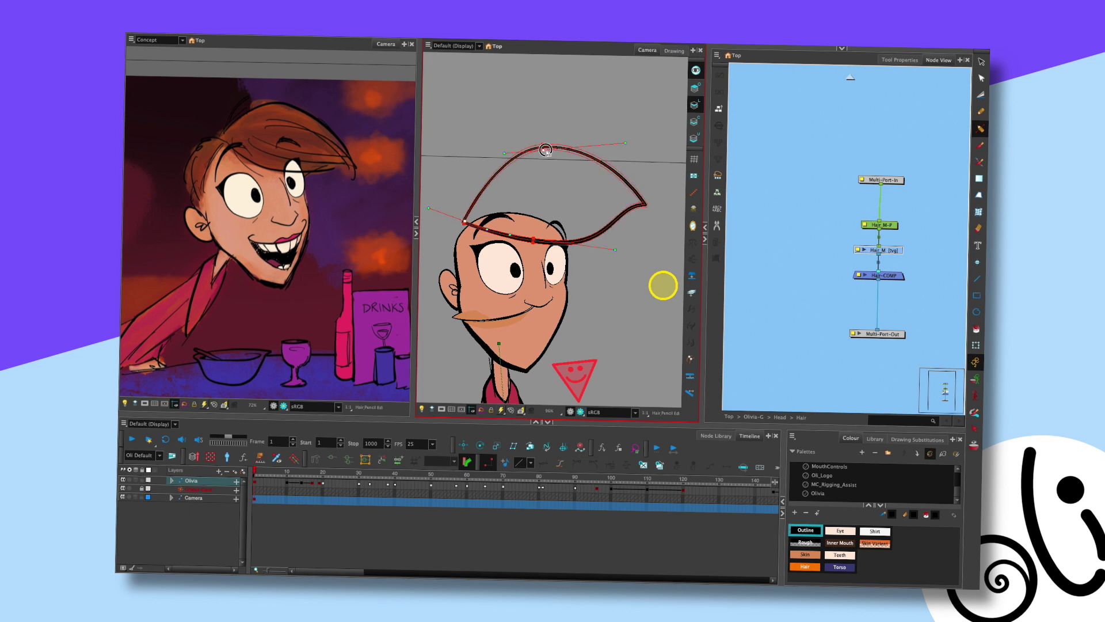
left_click_drag(546, 150, 625, 154)
left_click(646, 203)
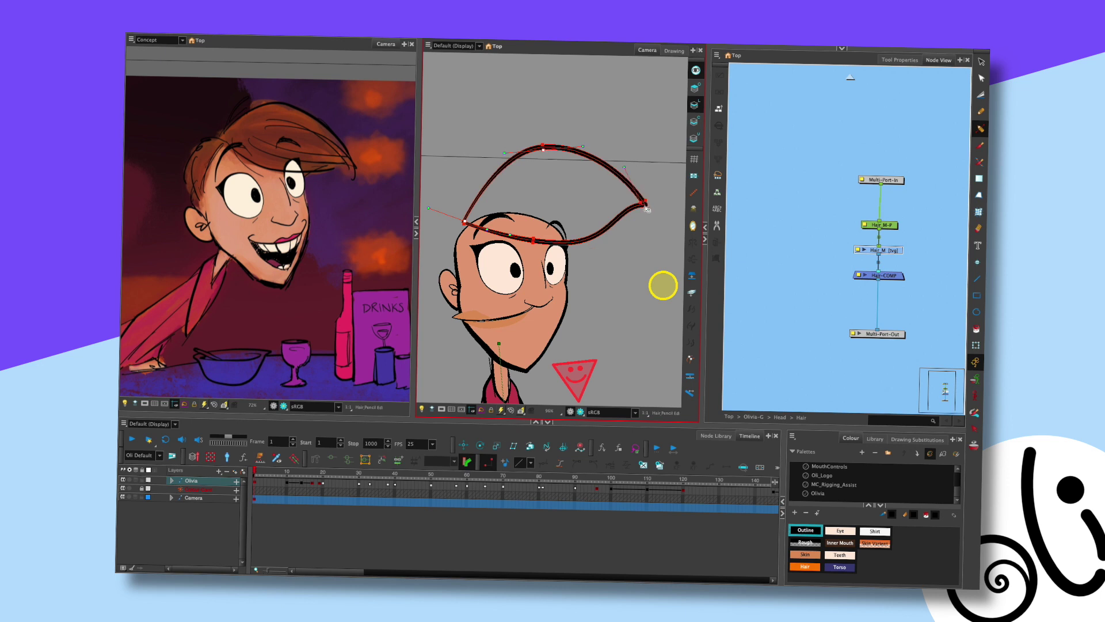
left_click_drag(645, 203, 640, 207)
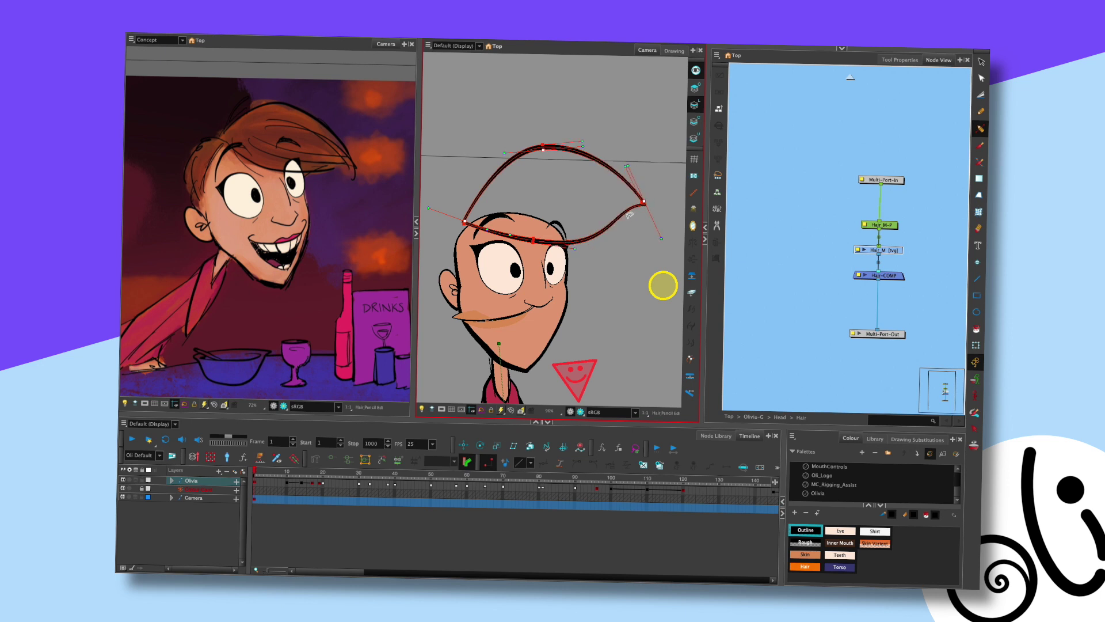
key("alt+s")
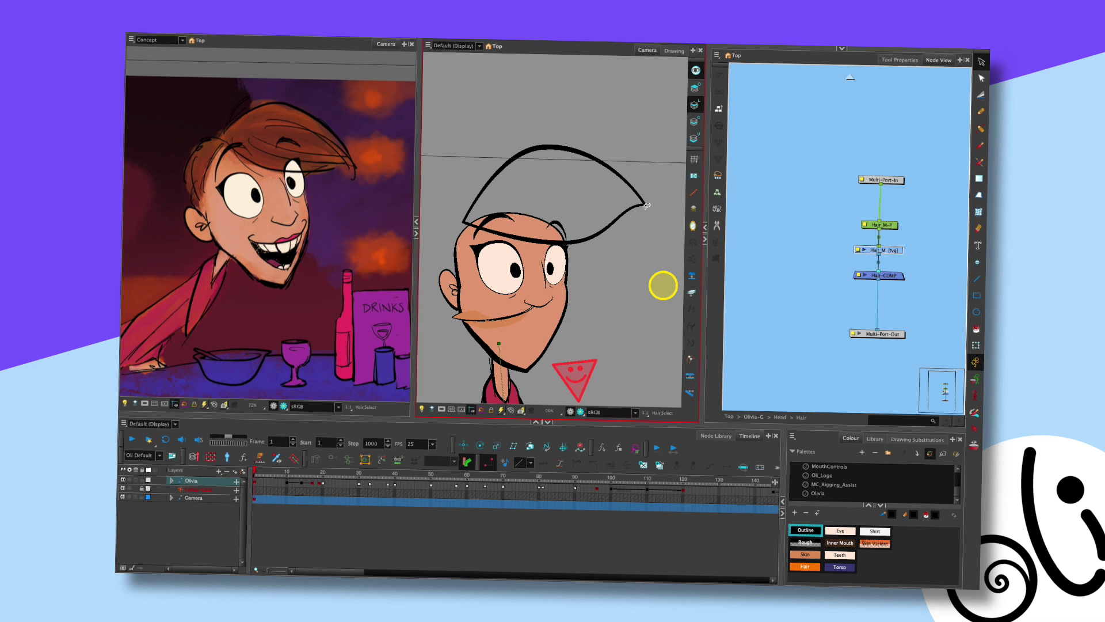
Add a thickness point on the underside near the front tip and thin the stretch up to the tip to nothing, leaving an outline gap
key("alt+shift+q")
left_click(618, 217)
scroll(622, 227, "up", 2)
left_click_drag(670, 301, 663, 318)
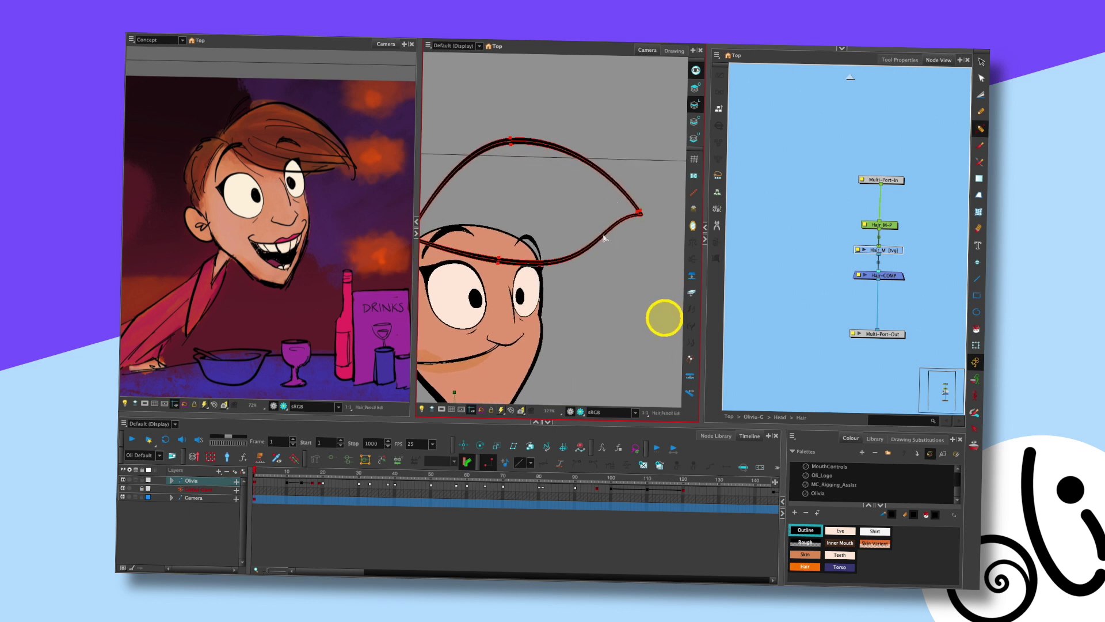
left_click_drag(605, 238, 605, 239)
left_click(633, 226)
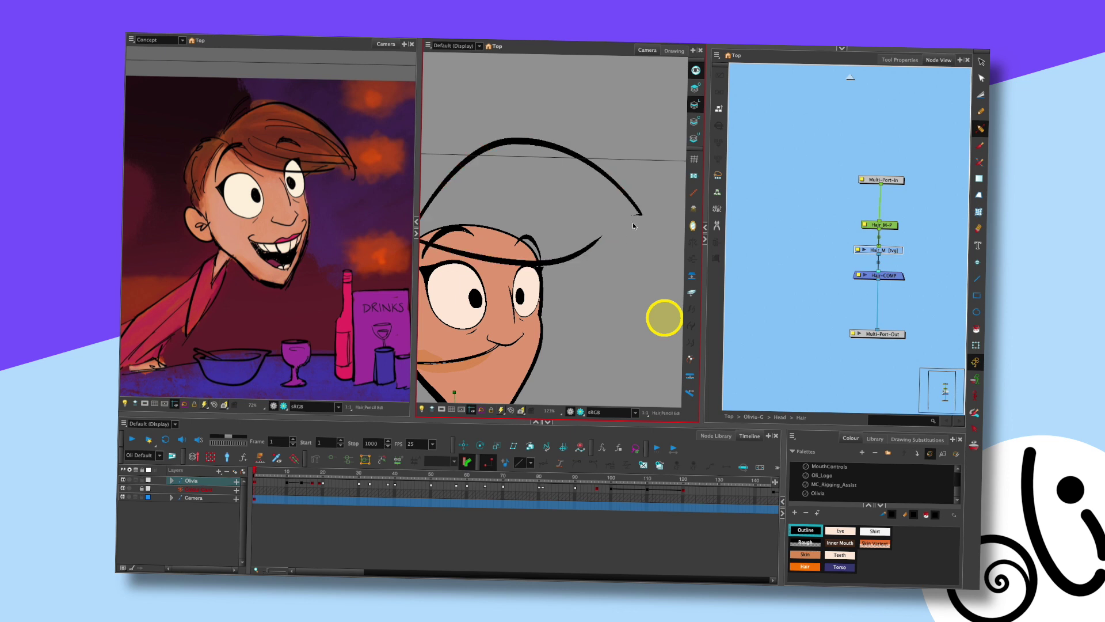
left_click(640, 217)
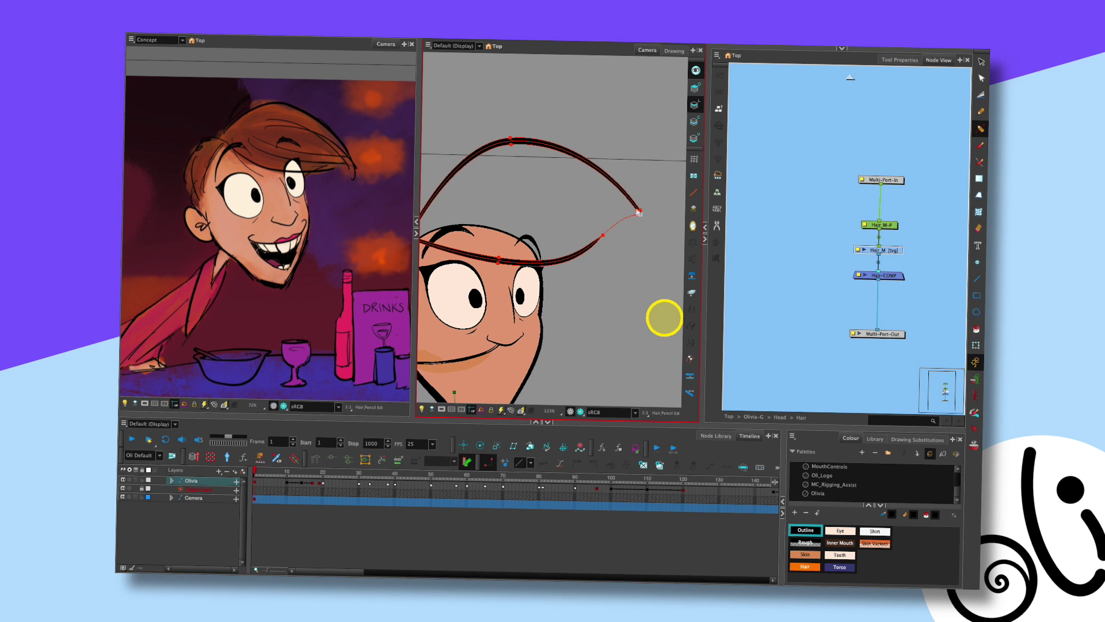
left_click_drag(640, 214, 632, 210)
key("ctrl+z")
left_click(652, 177)
scroll(651, 176, "down", 2)
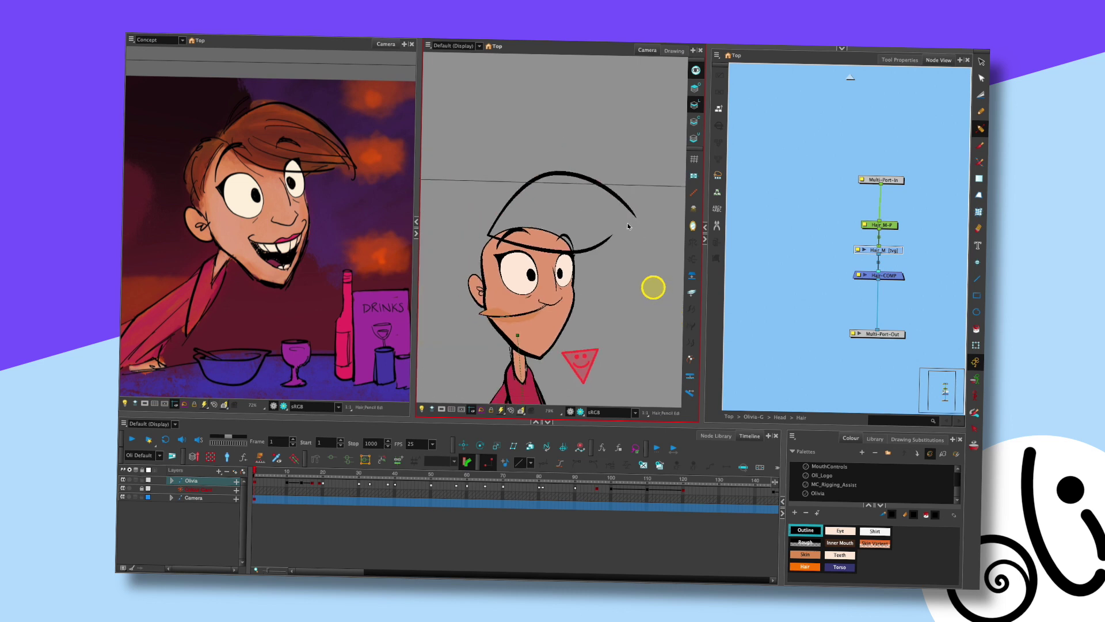
Fill the hair shape with the Hair colour from the Olivia palette
left_click(829, 495)
left_click(805, 566)
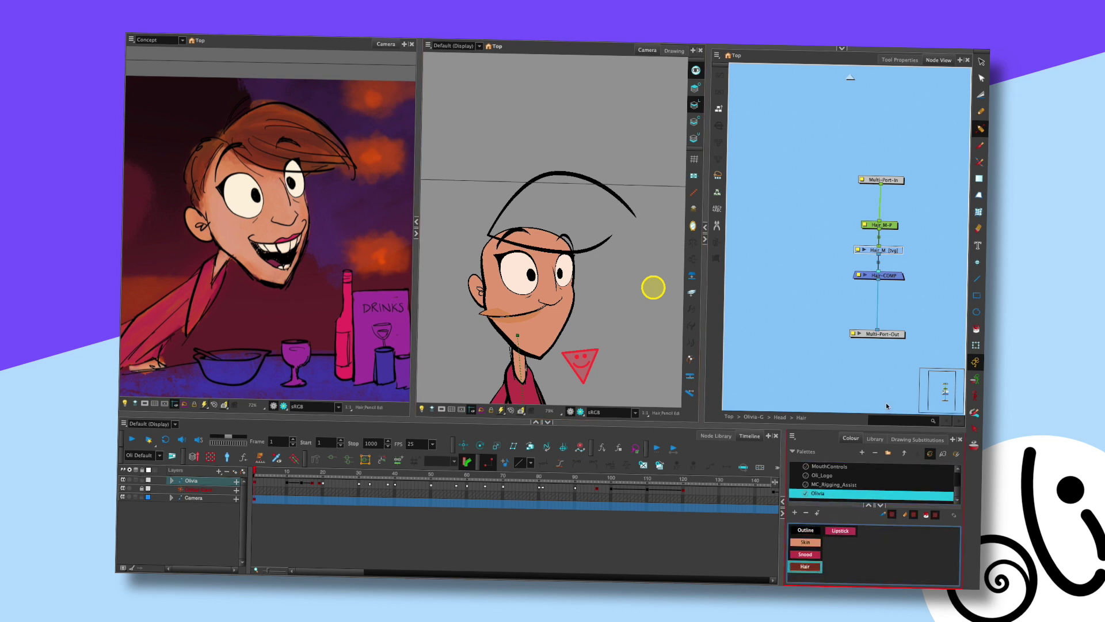
left_click(976, 329)
left_click(614, 228)
key("alt+s")
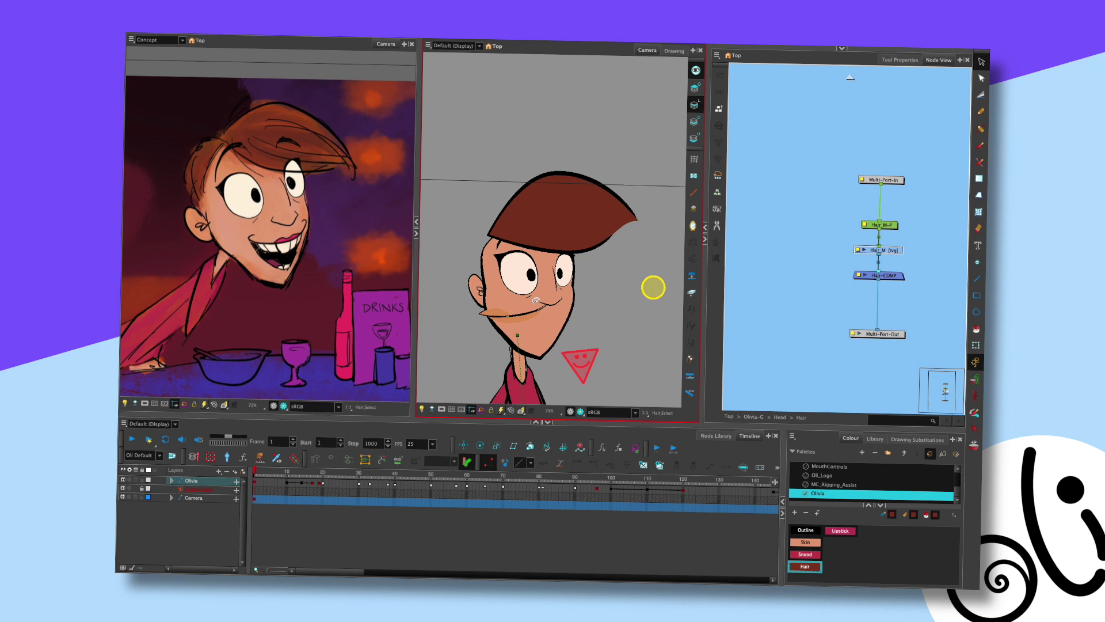
Adjust the layer order so the eyebrows sit in front of the hair
left_click(933, 331)
left_click(597, 219)
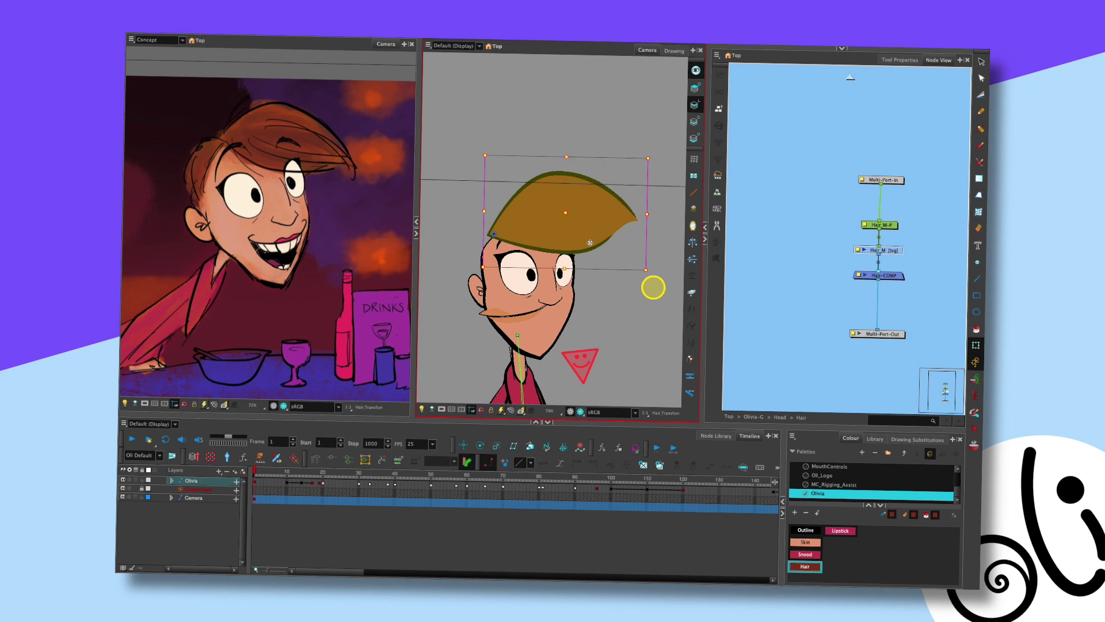
key("ctrl+Down")
key("ctrl+Up")
left_click(626, 239)
left_click(496, 248)
key("Escape")
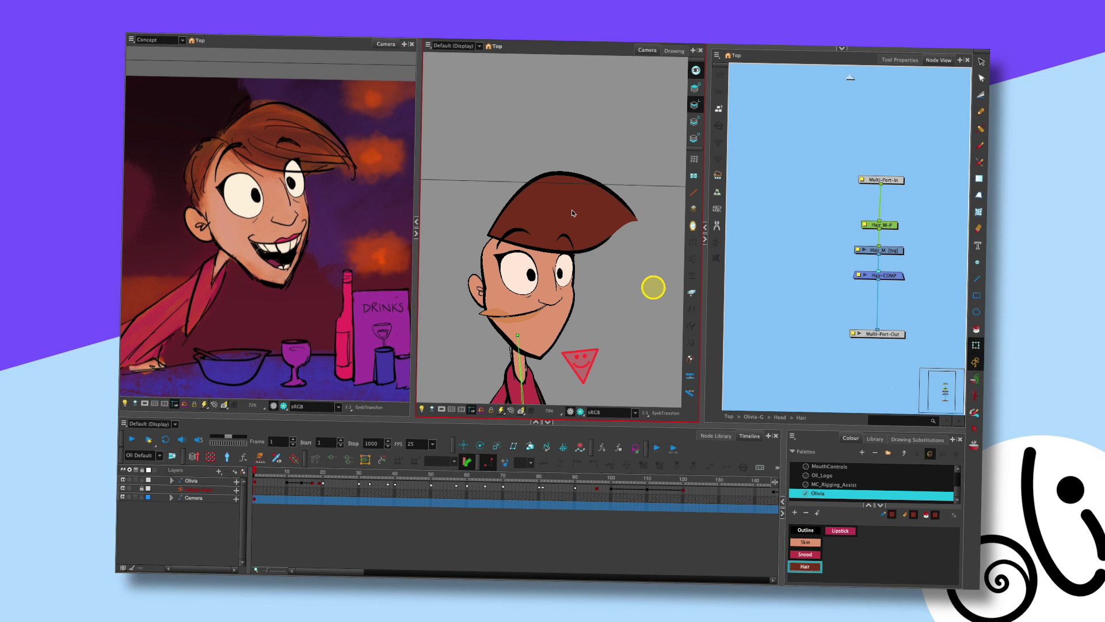
Rotate the hair slightly forward so its front tip sits lower over the forehead
left_click(571, 262)
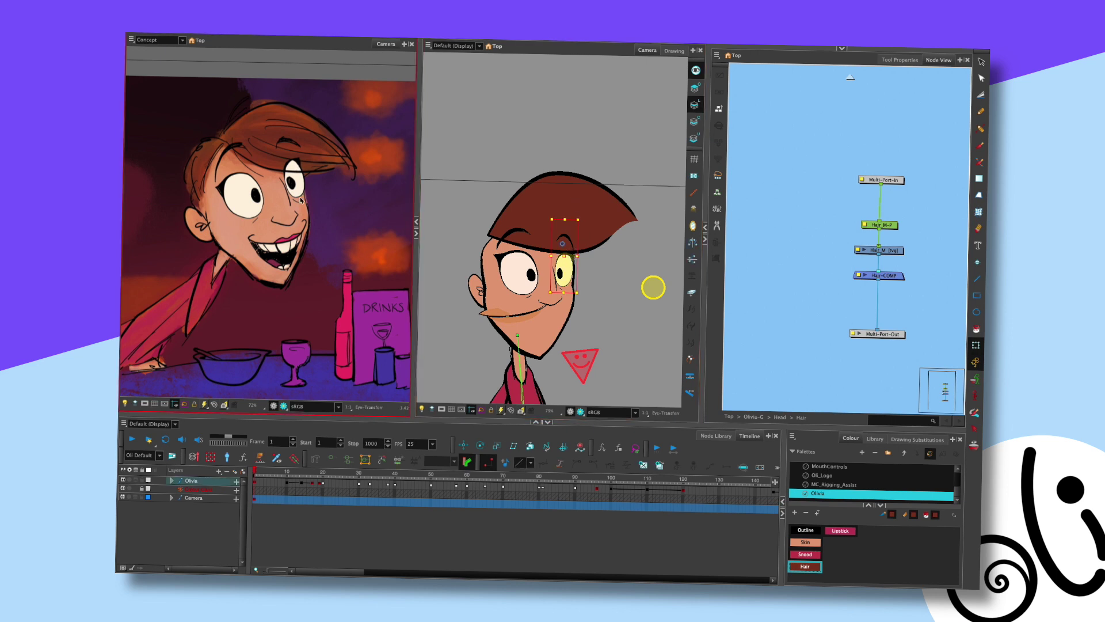
left_click(619, 213)
left_click_drag(655, 148, 658, 185)
key("Escape")
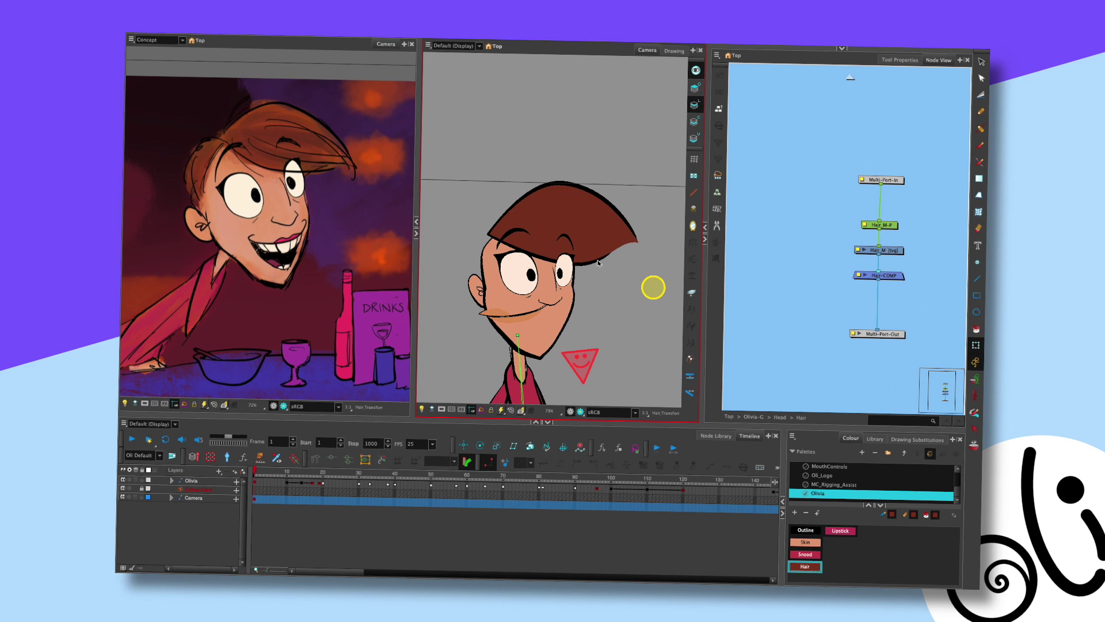
Add a Colour-Selector node to the Hair group and wire it between the Hair_M drawing and a new port on Multi-Port-Out
left_click(871, 141)
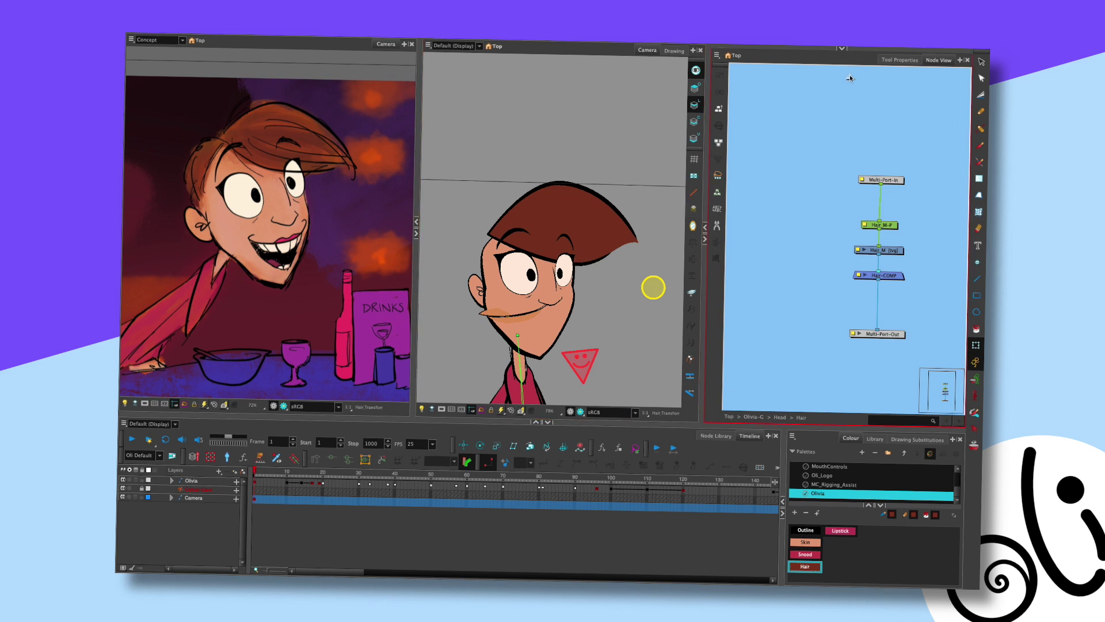
key("Tab")
type("Colo")
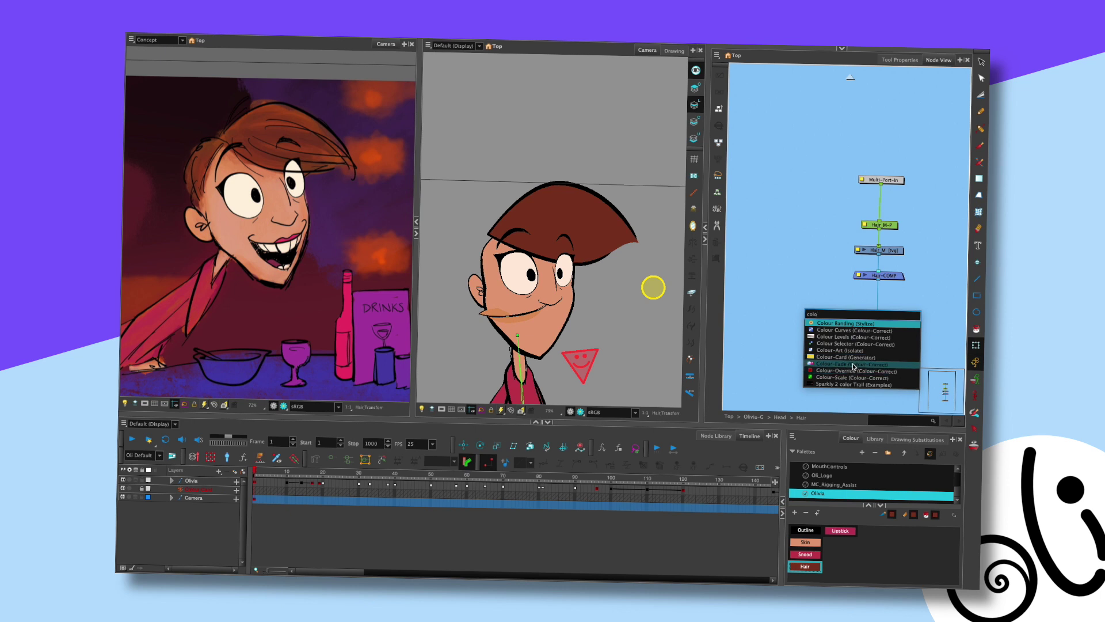
left_click(858, 344)
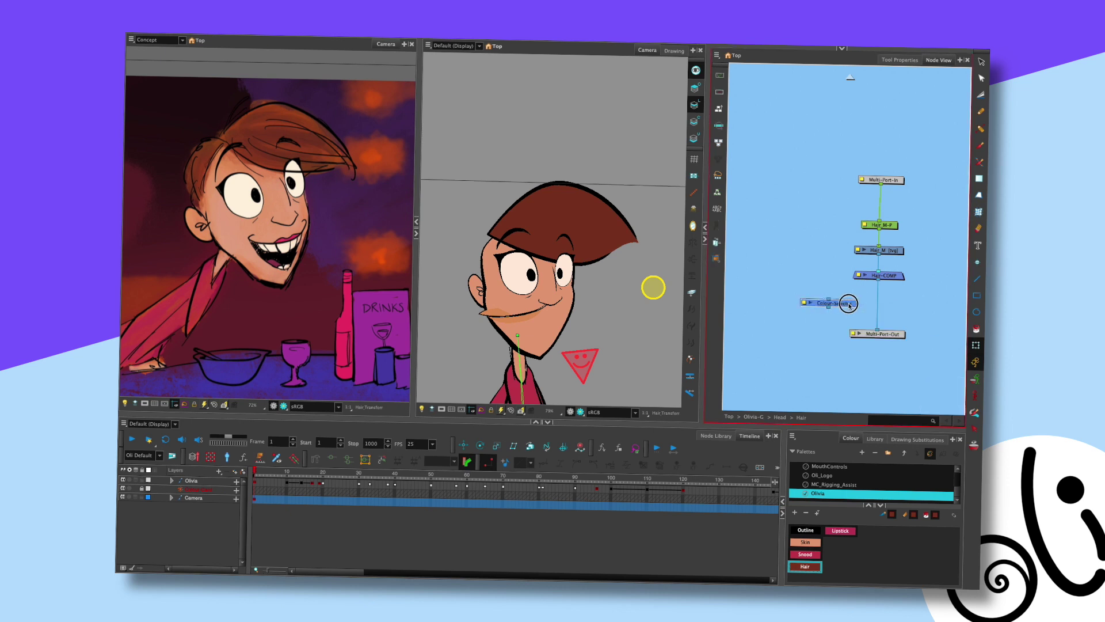
left_click_drag(878, 260, 866, 330)
Set the Colour-Selector to isolate the Outline colour of the Olivia palette
double_click(822, 273)
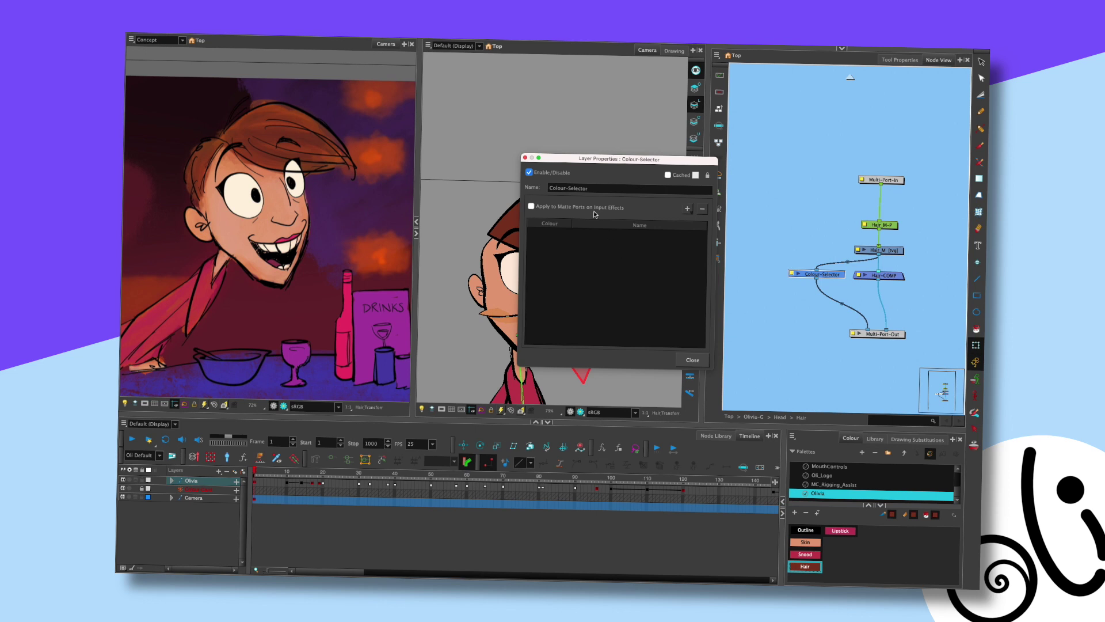
left_click(688, 209)
mouse_move(724, 239)
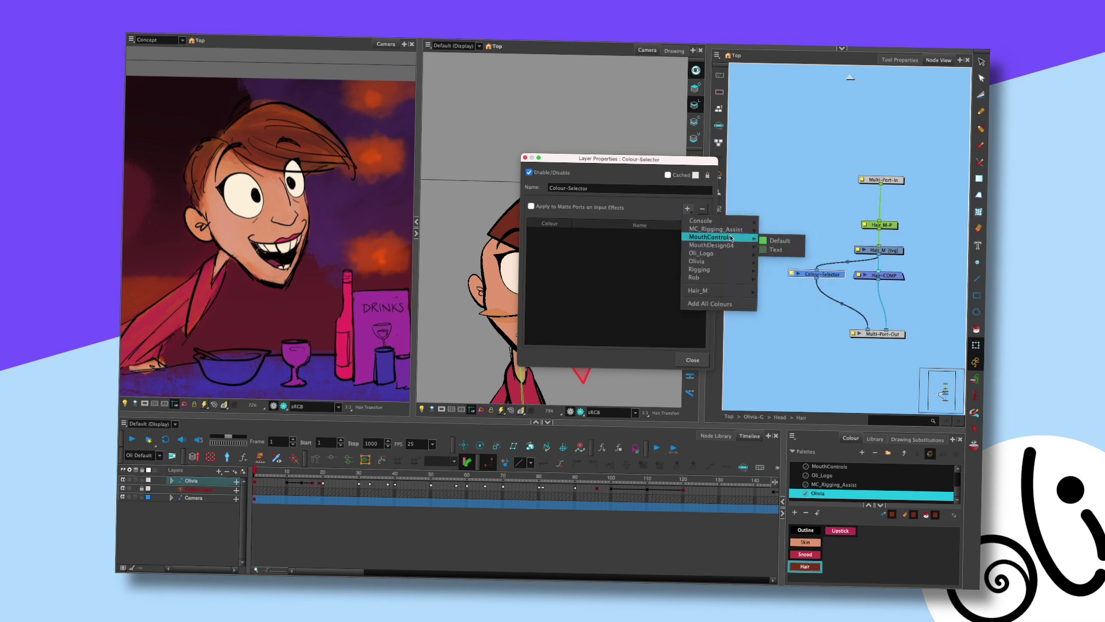
mouse_move(726, 262)
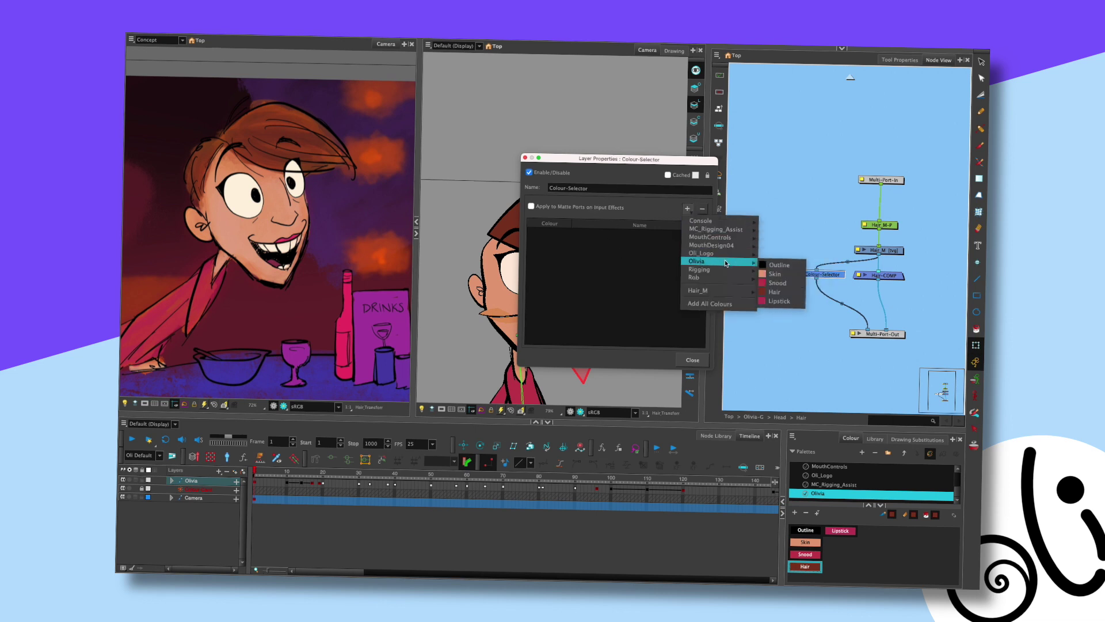
left_click(791, 266)
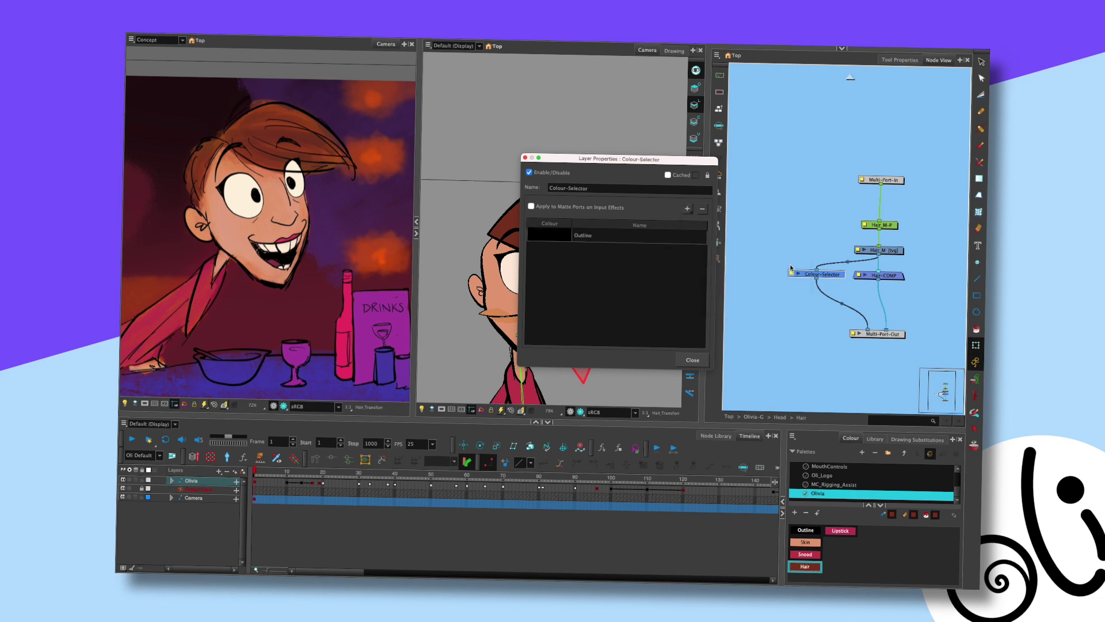
left_click(693, 359)
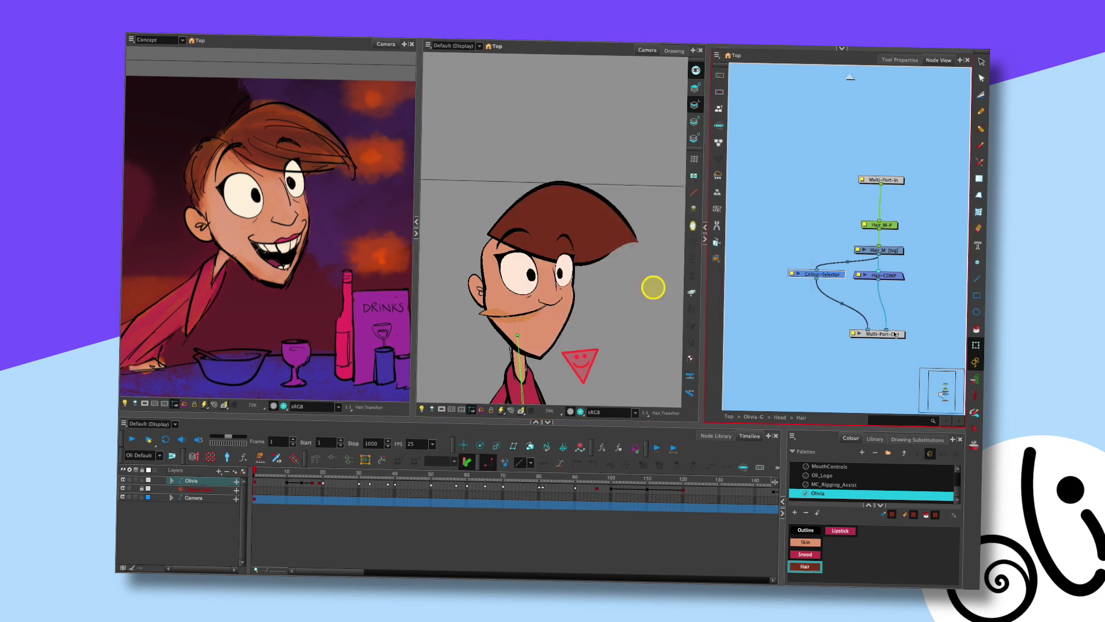
Align Multi-Port-Out beneath the hair nodes, and connect the Hair group's additional output to the head composite in the Head network
left_click_drag(908, 335, 895, 337)
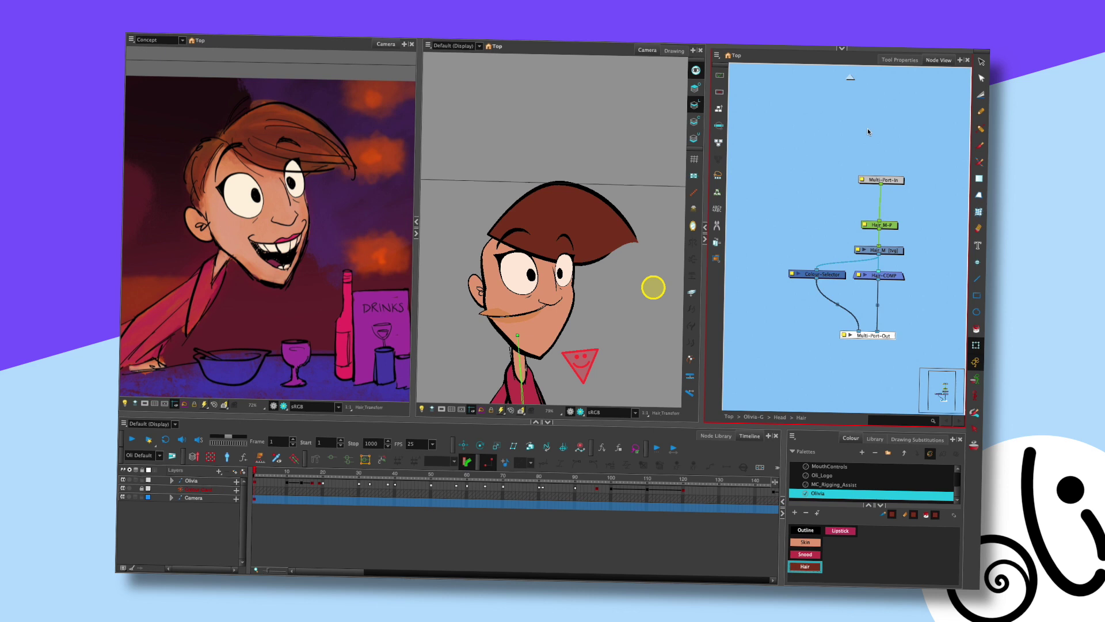
left_click(850, 79)
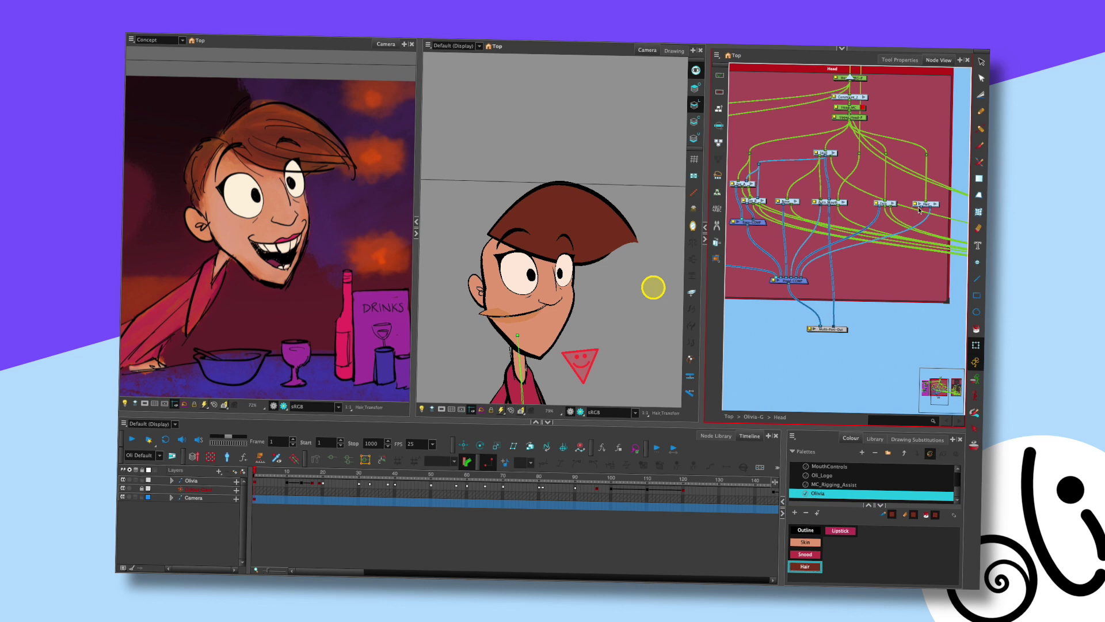
left_click(822, 277)
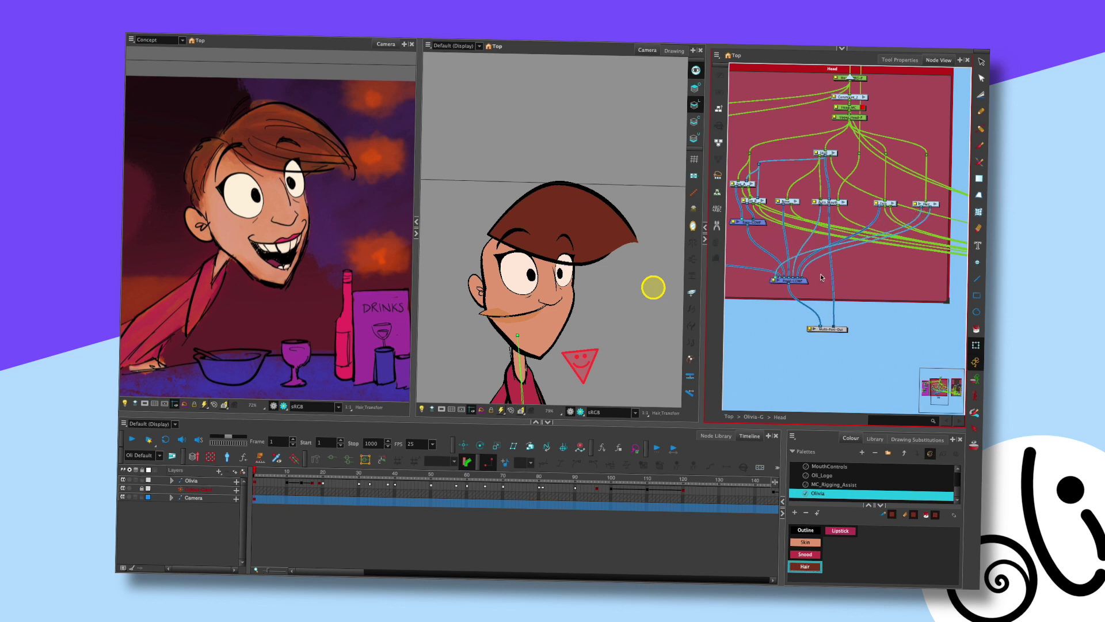
Taper the hair's lower outline towards the front tip with the Pencil Editor
scroll(601, 265, "up", 3)
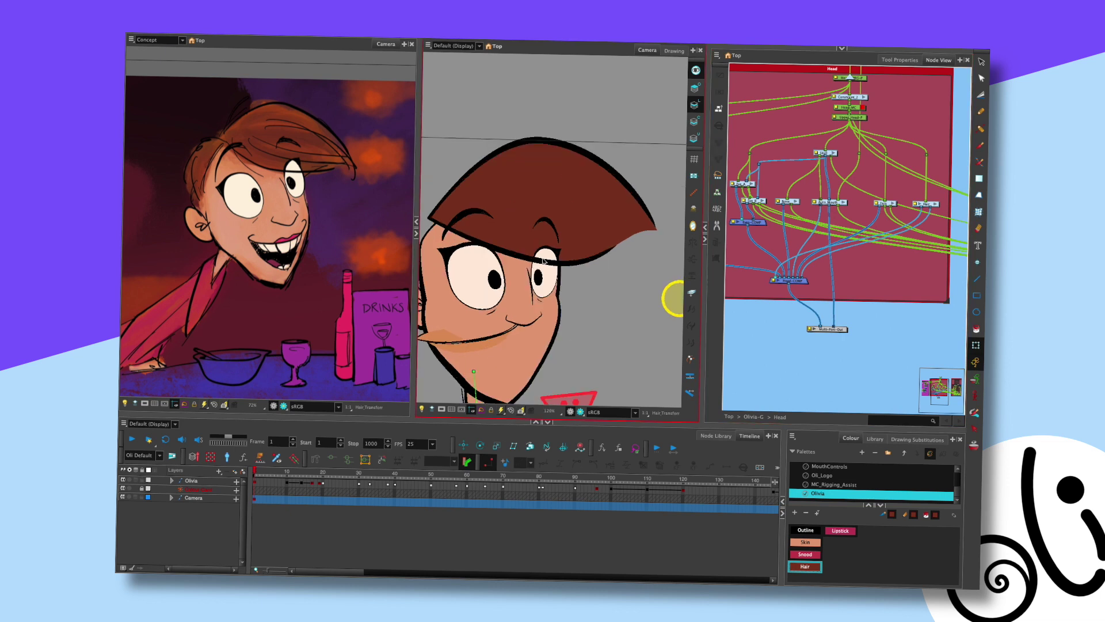
scroll(582, 236, "up", 1)
key("alt+q")
left_click(575, 261)
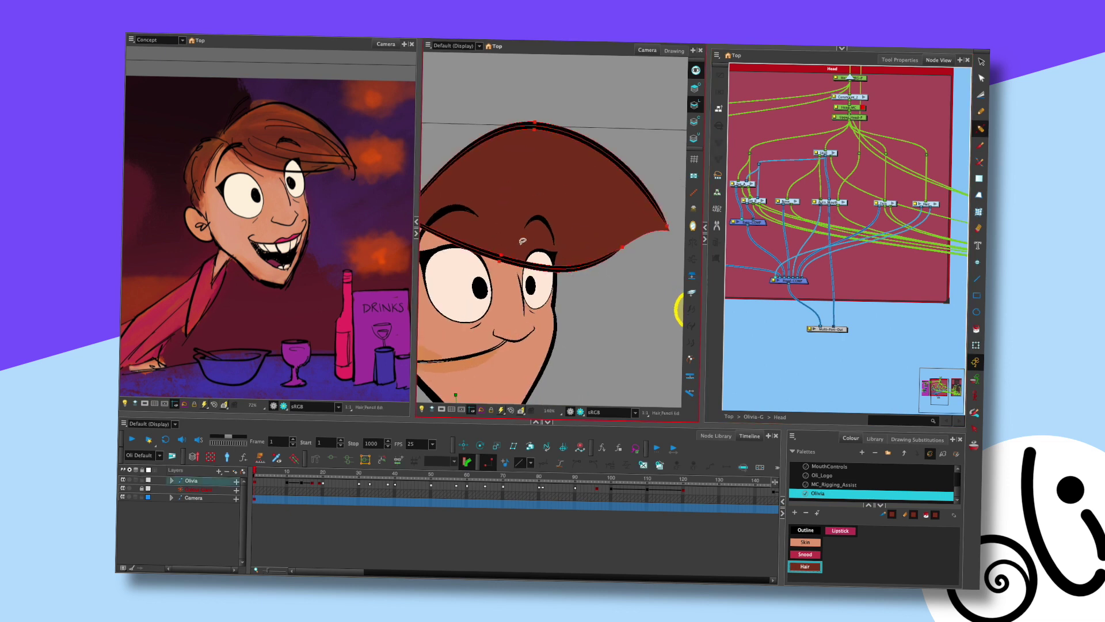
left_click(501, 255)
left_click_drag(621, 258, 649, 264)
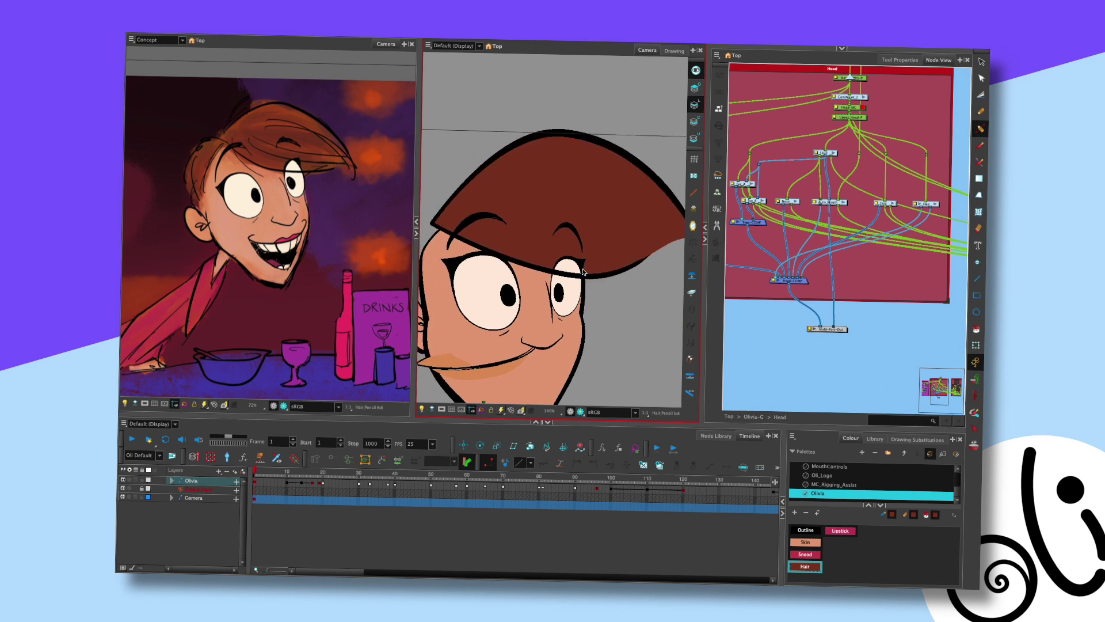
left_click(651, 258)
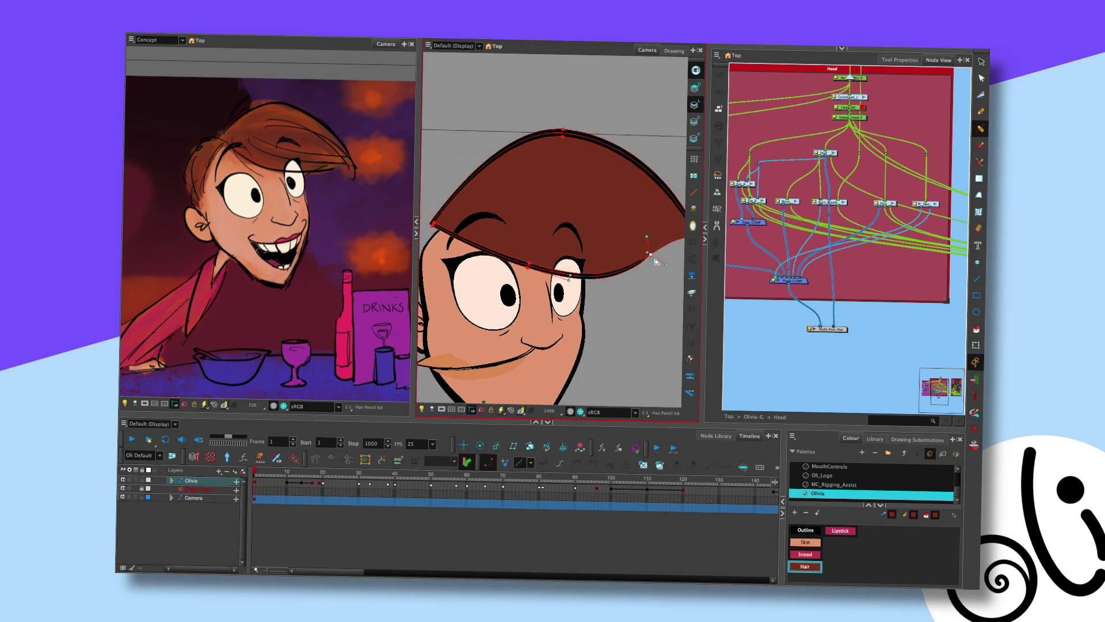
left_click_drag(666, 267, 650, 255)
Refine the outline thickness at the hair's back corner and along the fringe edge above the eyes
left_click(438, 225)
left_click(435, 225)
left_click(440, 217)
left_click(651, 292)
mouse_move(602, 263)
left_mouse_down()
mouse_move(600, 294)
mouse_move(617, 293)
left_mouse_up()
left_click(455, 213)
left_click(613, 266)
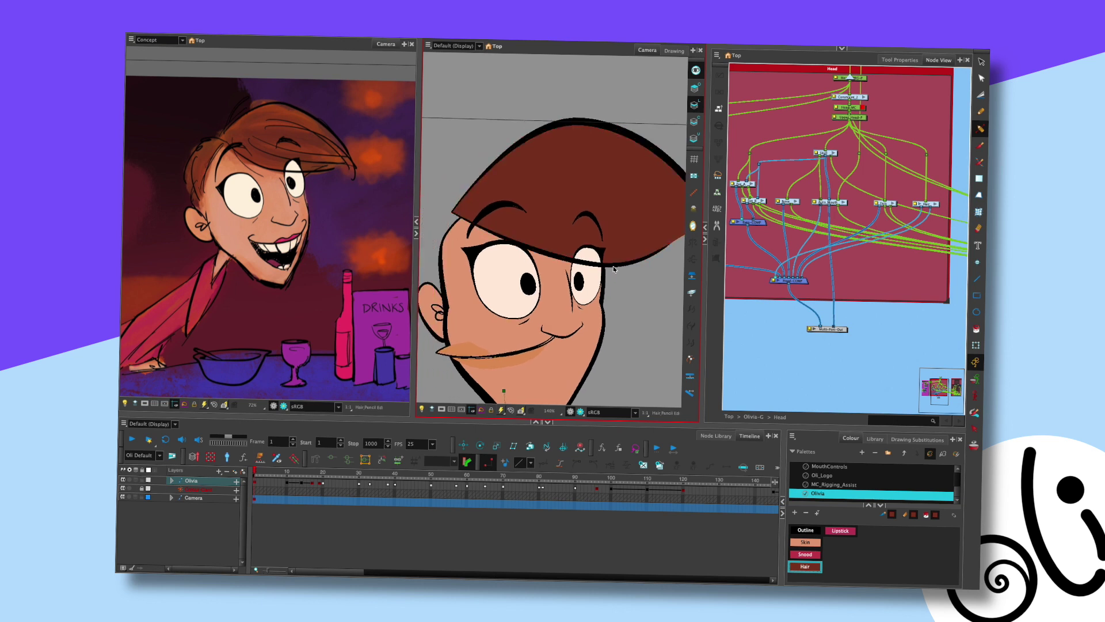
left_click_drag(626, 286, 603, 269)
scroll(610, 300, "down", 3)
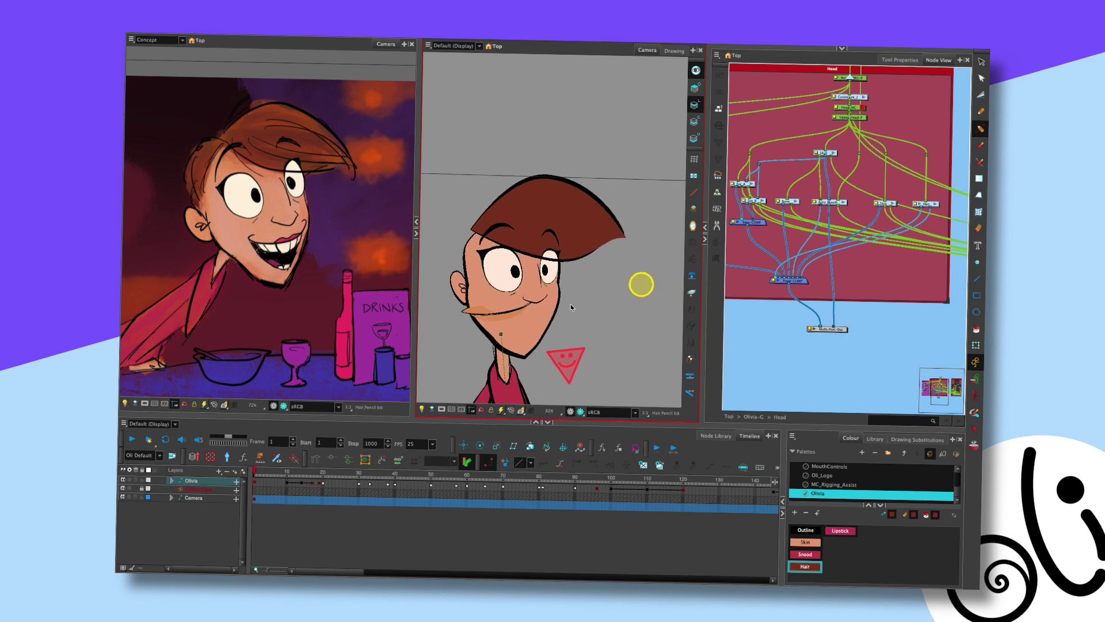
Switch the Hair_M drawing to its overlay art layer and set up the Pencil tool with the Pencil 2 preset and Outline colour
left_click(674, 51)
scroll(607, 230, "up", 4)
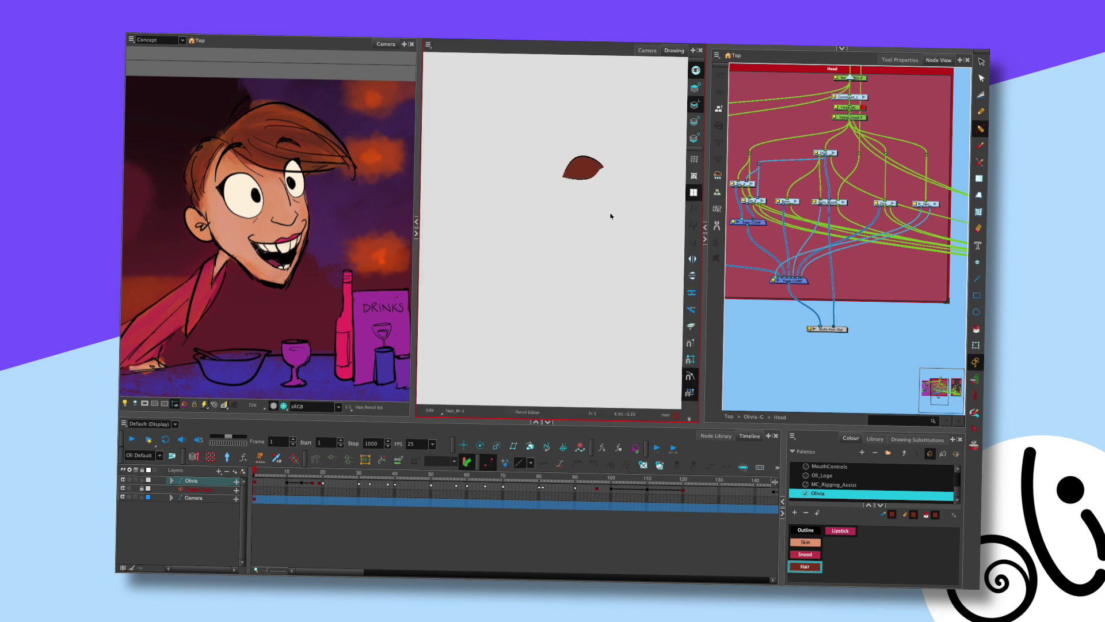
scroll(555, 323, "up", 4)
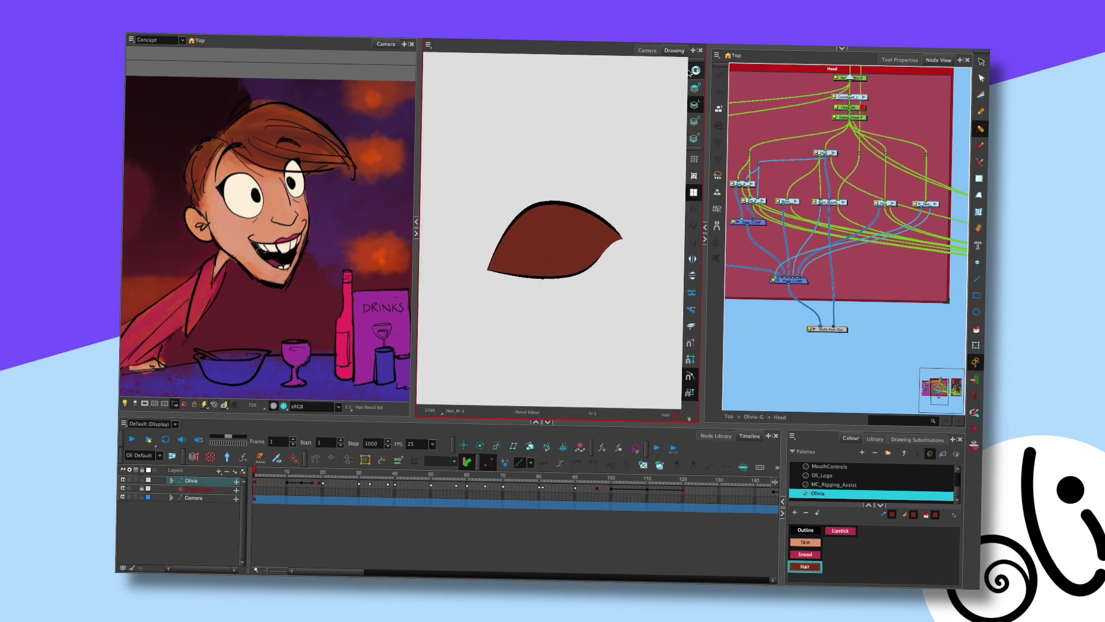
left_click(694, 87)
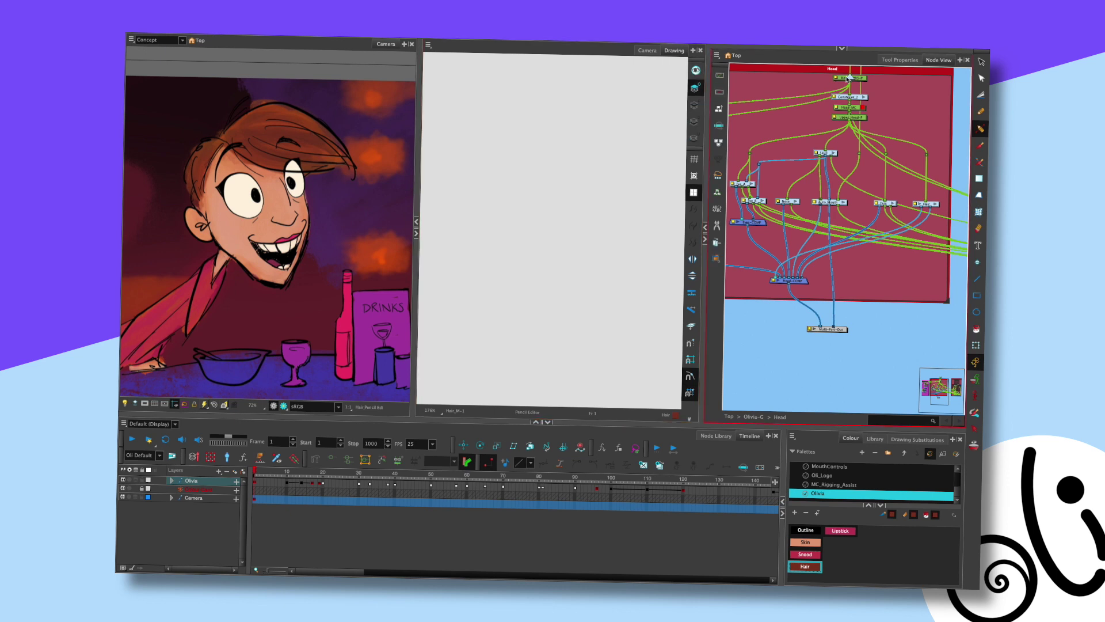
left_click(901, 60)
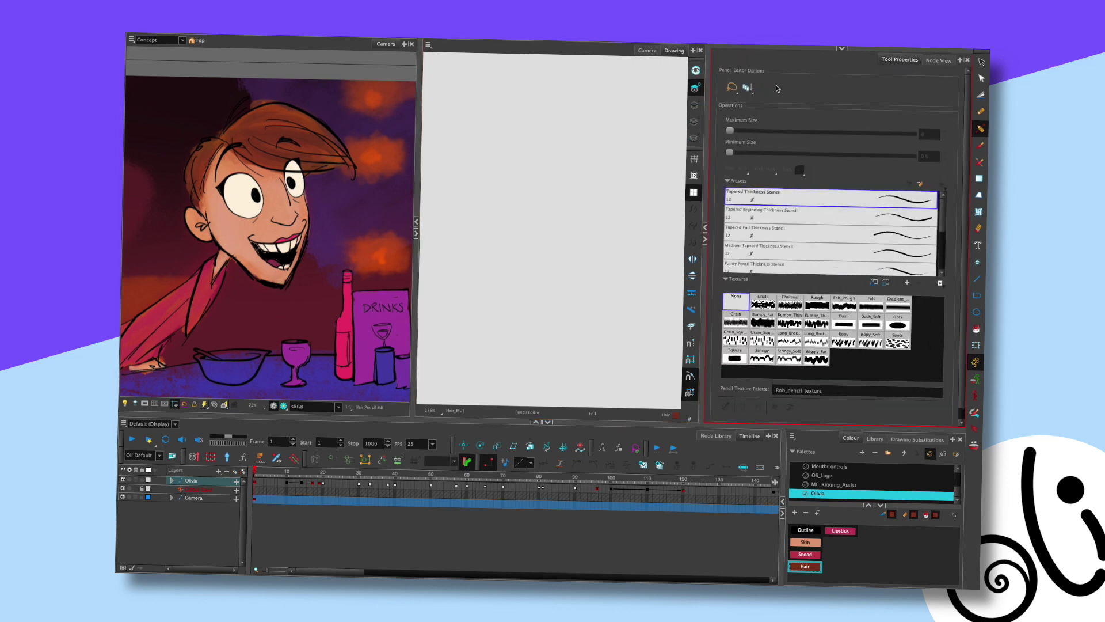
left_click(981, 111)
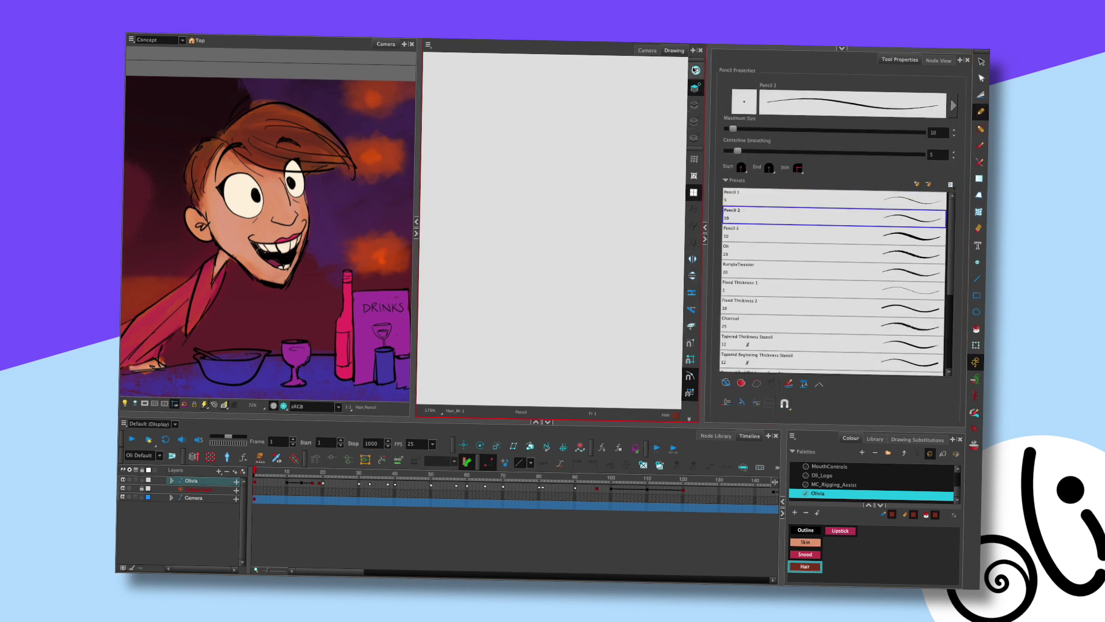
left_click(648, 51)
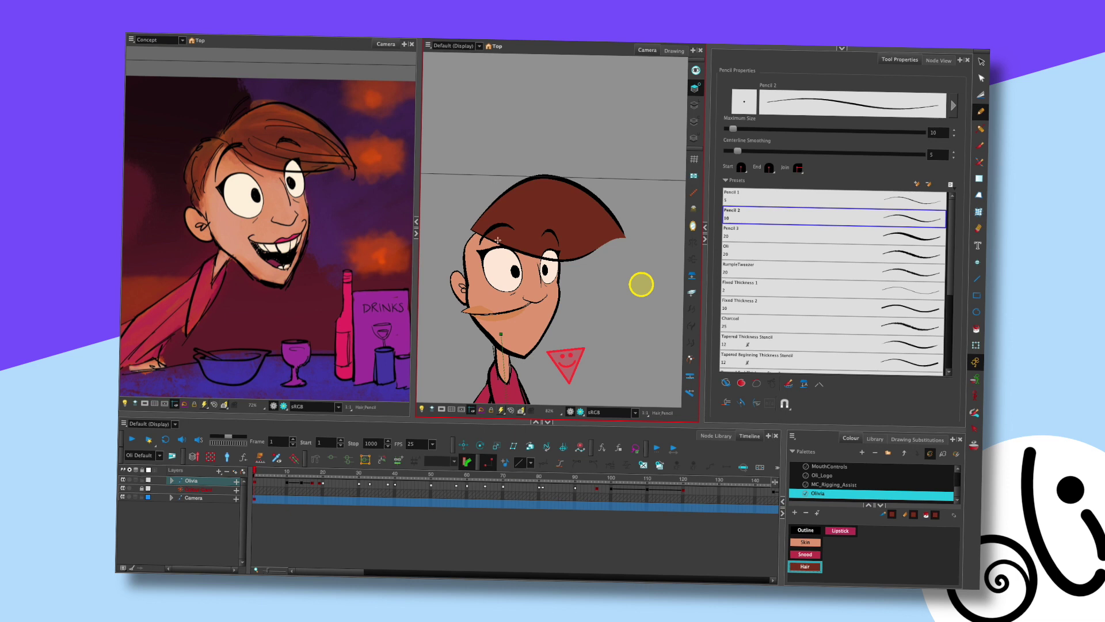
left_click_drag(486, 230, 616, 242)
left_click(805, 529)
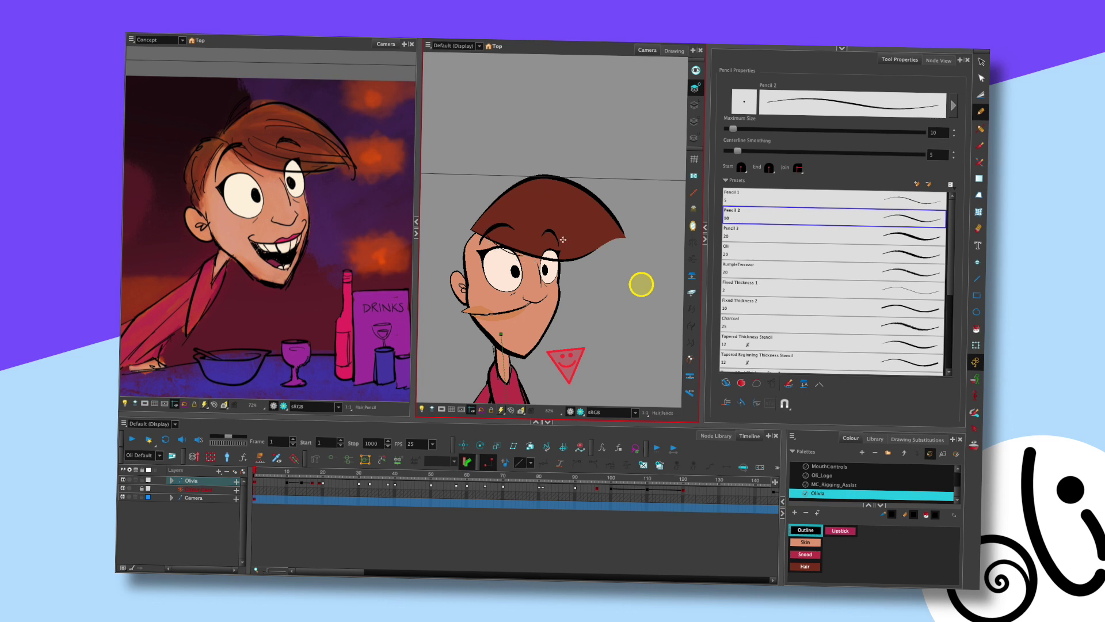
left_click_drag(510, 230, 604, 241)
key("alt+s")
left_click(599, 223)
key("Delete")
key("alt+/")
left_click_drag(506, 225, 592, 241)
key("ctrl+z")
left_click_drag(495, 226, 606, 238)
key("ctrl+z")
left_click_drag(501, 226, 622, 236)
key("Delete")
Draw several curved strand lines across the hair towards the front tip, with the upper one extending past it
key("alt+/")
left_click_drag(504, 225, 614, 237)
left_click_drag(505, 226, 620, 236)
mouse_move(522, 206)
left_mouse_down()
mouse_move(554, 194)
mouse_move(633, 260)
left_mouse_up()
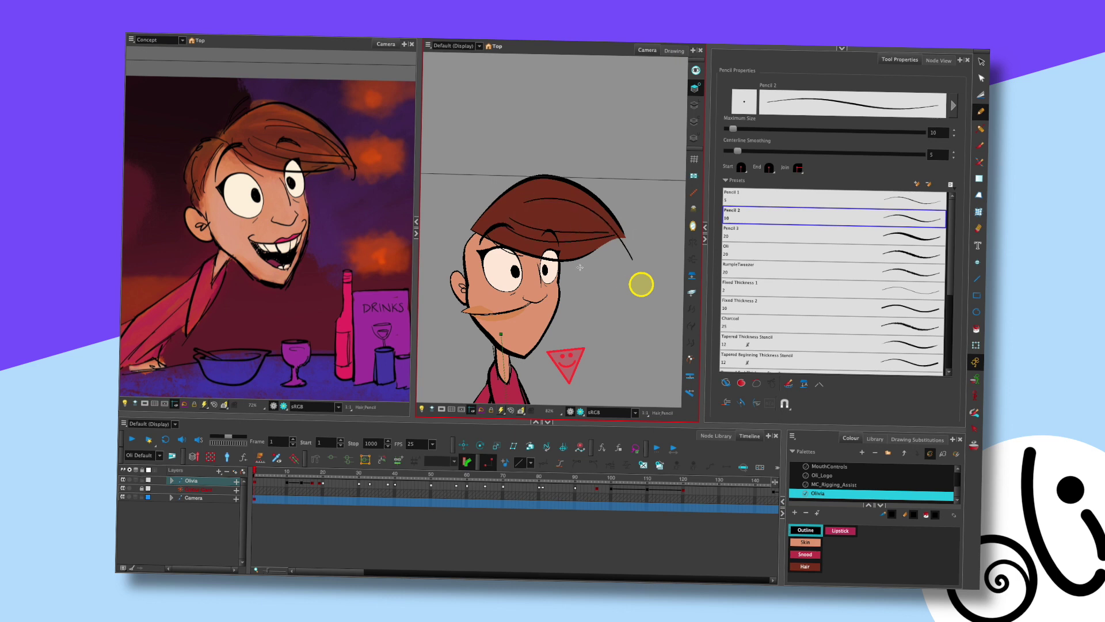
left_click_drag(523, 208, 627, 249)
Reshape the long upper strand with the Contour Editor so its overhanging end curls closely around the hair's front tip
key("alt+q")
left_click(633, 261)
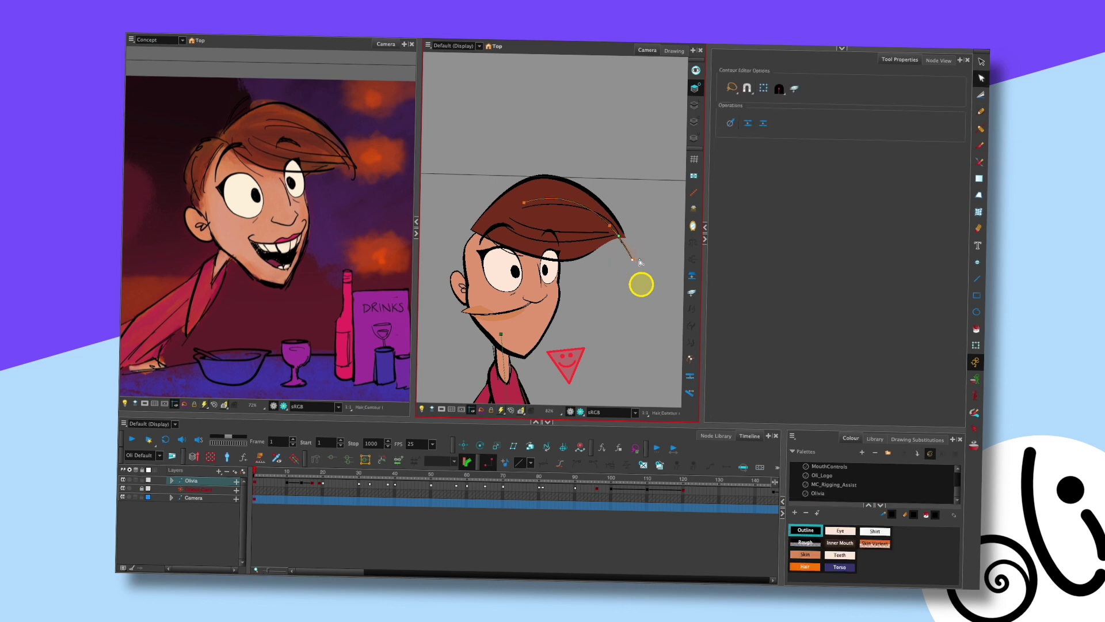
left_click(621, 190)
left_click(637, 258)
left_click(639, 208)
left_click(636, 182)
left_click(623, 249)
left_click(627, 235)
left_click(622, 242)
left_click(636, 223)
Adjust the end points and curvature of the lower hair strands so they follow the fringe towards the front tip
left_click(611, 234)
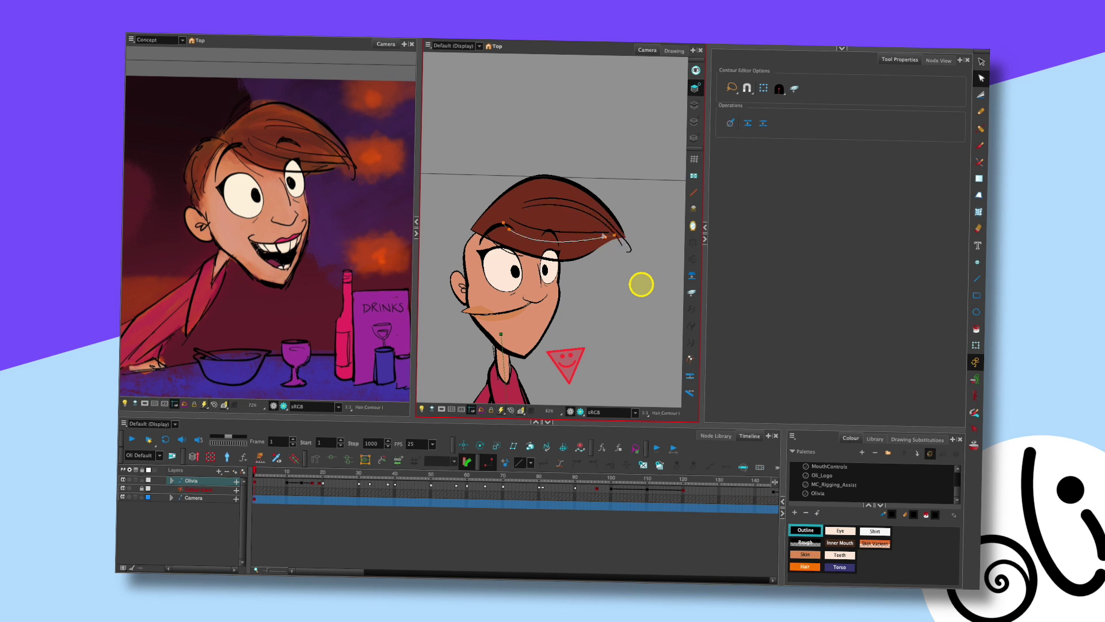
mouse_move(612, 235)
left_mouse_down()
mouse_move(625, 232)
mouse_move(614, 235)
left_mouse_up()
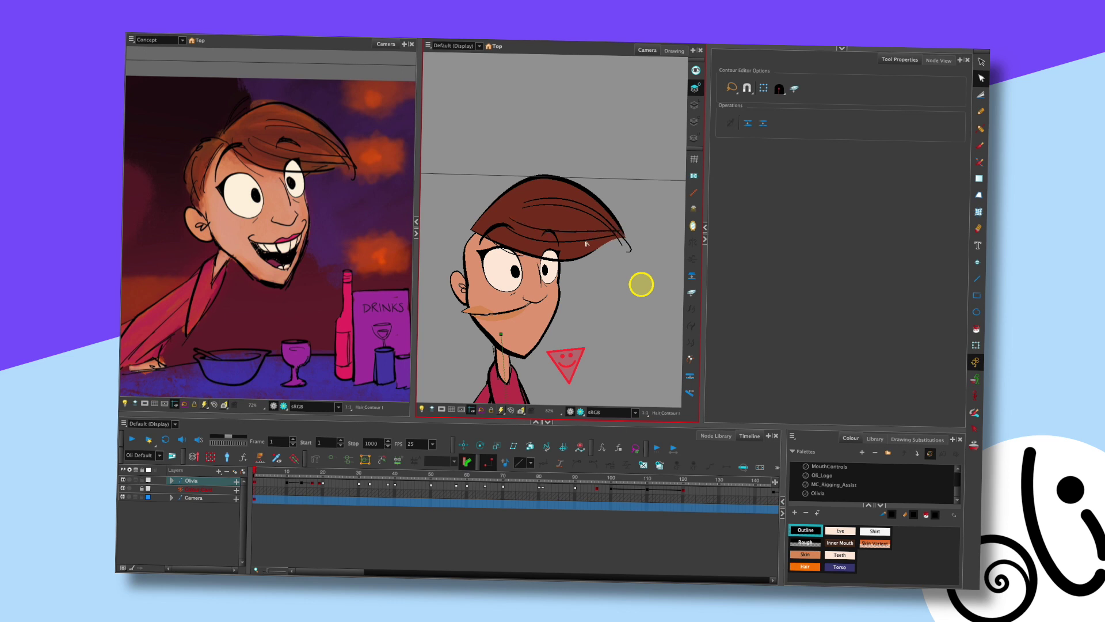
mouse_move(615, 235)
left_mouse_down()
mouse_move(626, 238)
mouse_move(593, 241)
left_mouse_up()
left_click(629, 237)
left_click(609, 243)
left_click(497, 239)
left_click(486, 231)
left_click(601, 234)
scroll(603, 227, "down", 3)
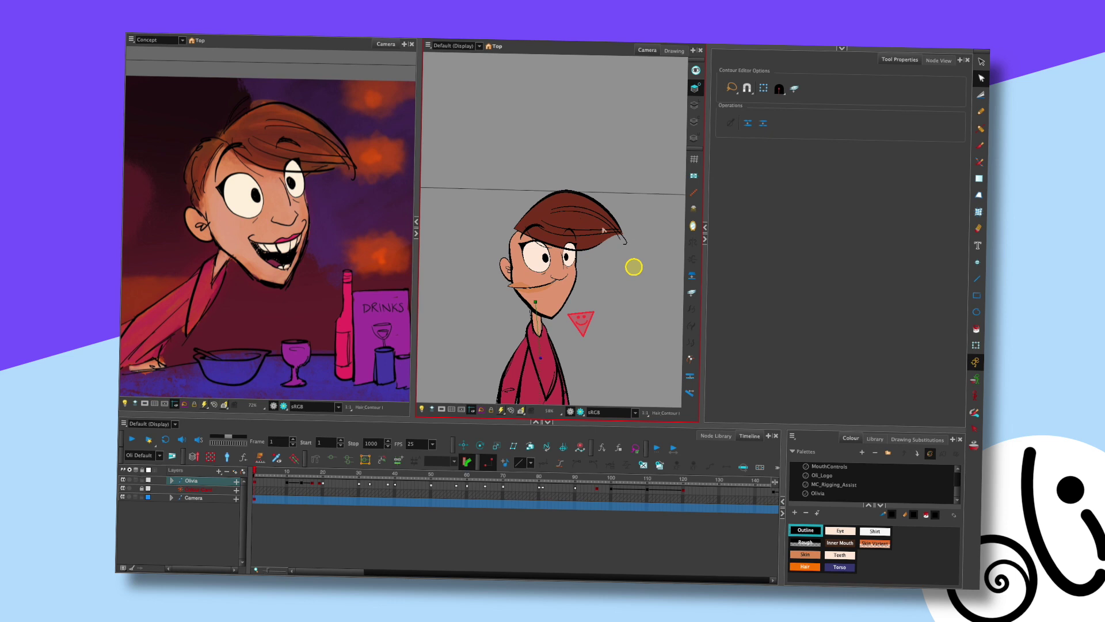
Inside the Hair group, lower Multi-Port-Out and place Colour-Selector and Hair-COMP side by side beneath the Hair_M drawing with room between them
left_click(938, 60)
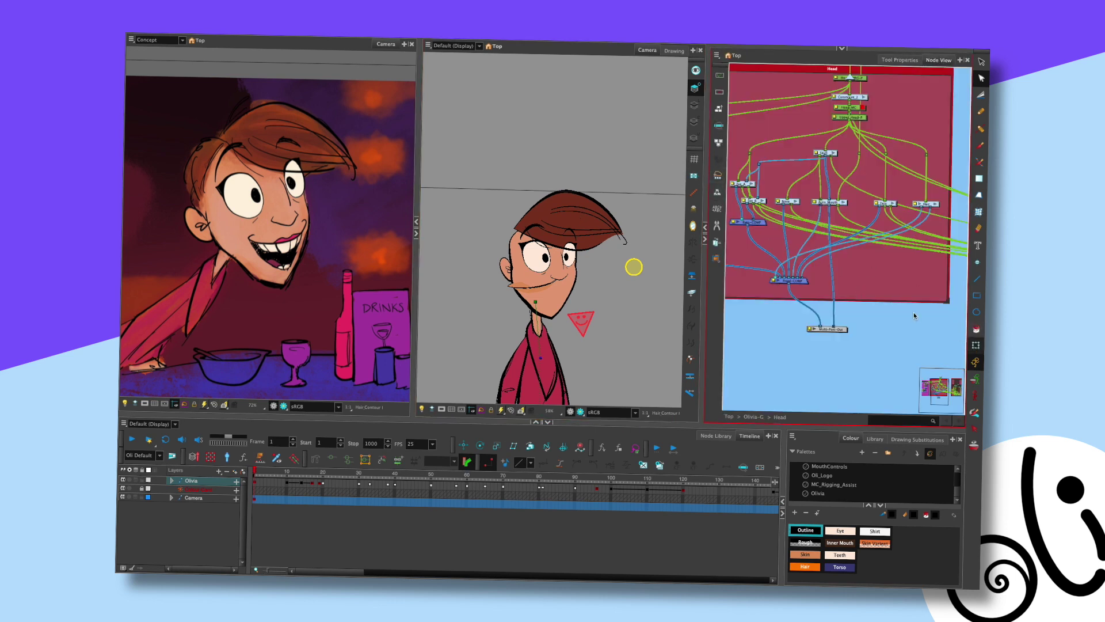
left_click(976, 344)
left_click(936, 204)
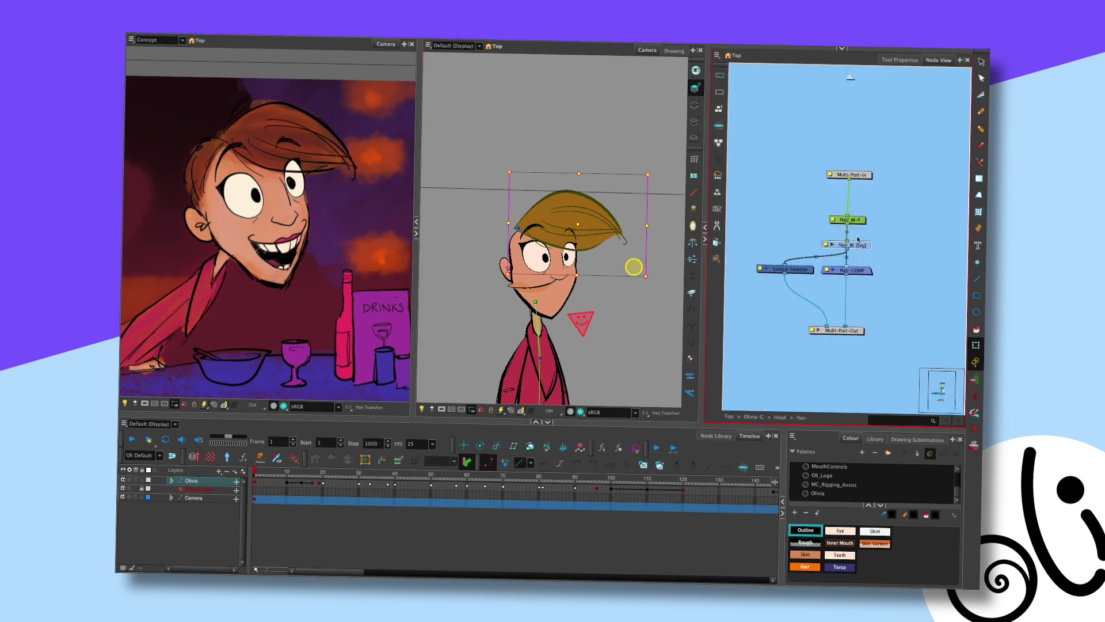
left_click_drag(812, 271, 818, 298)
left_click_drag(851, 331, 852, 362)
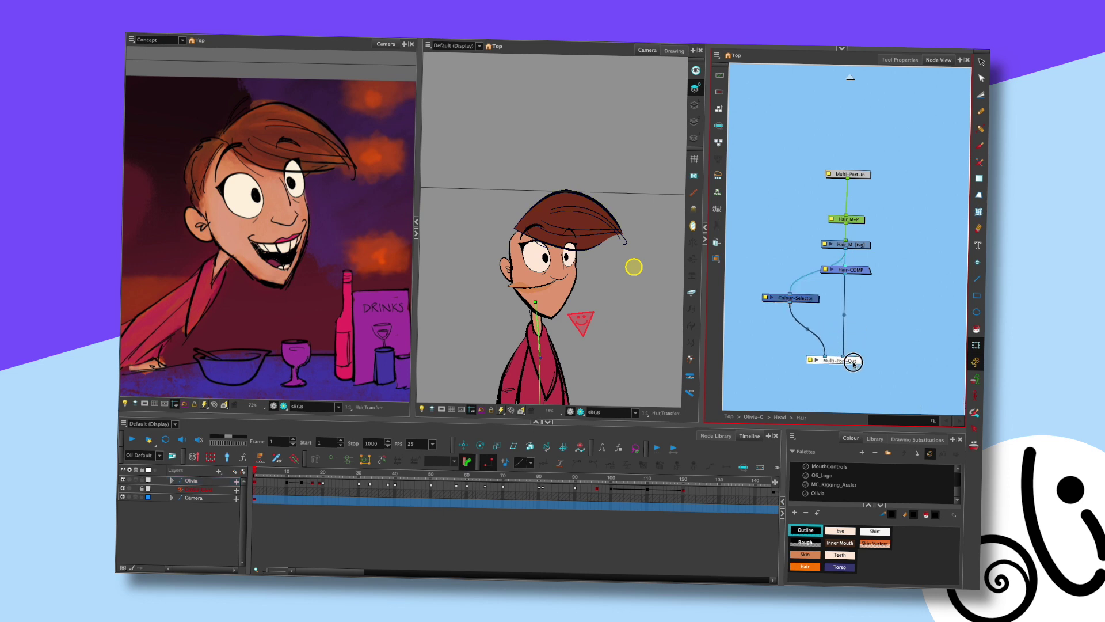
left_click_drag(859, 282, 862, 299)
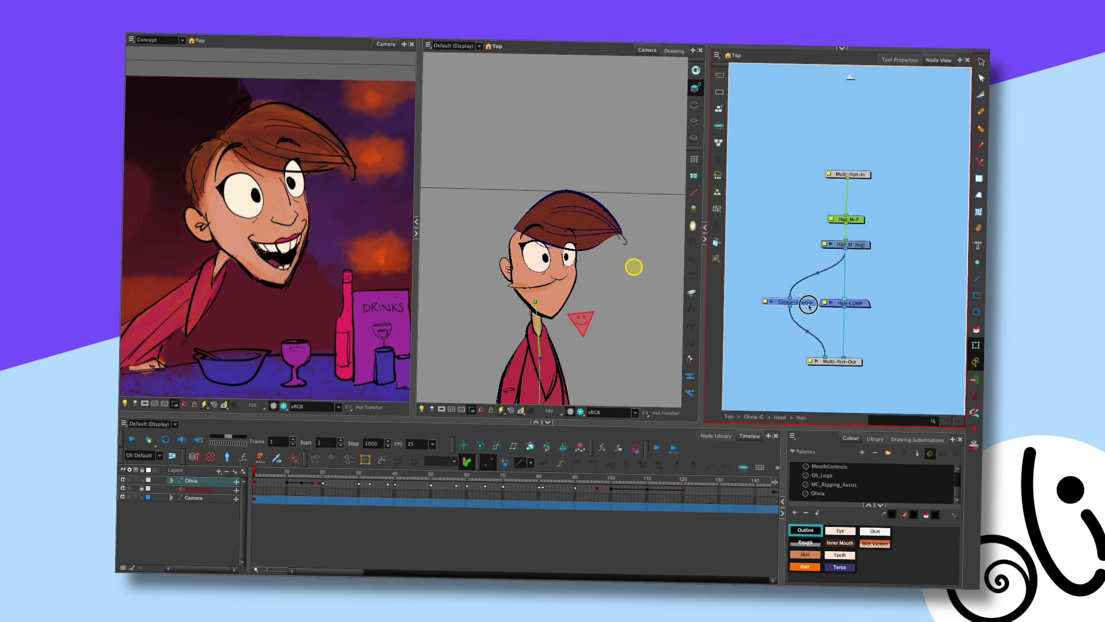
left_click(867, 293)
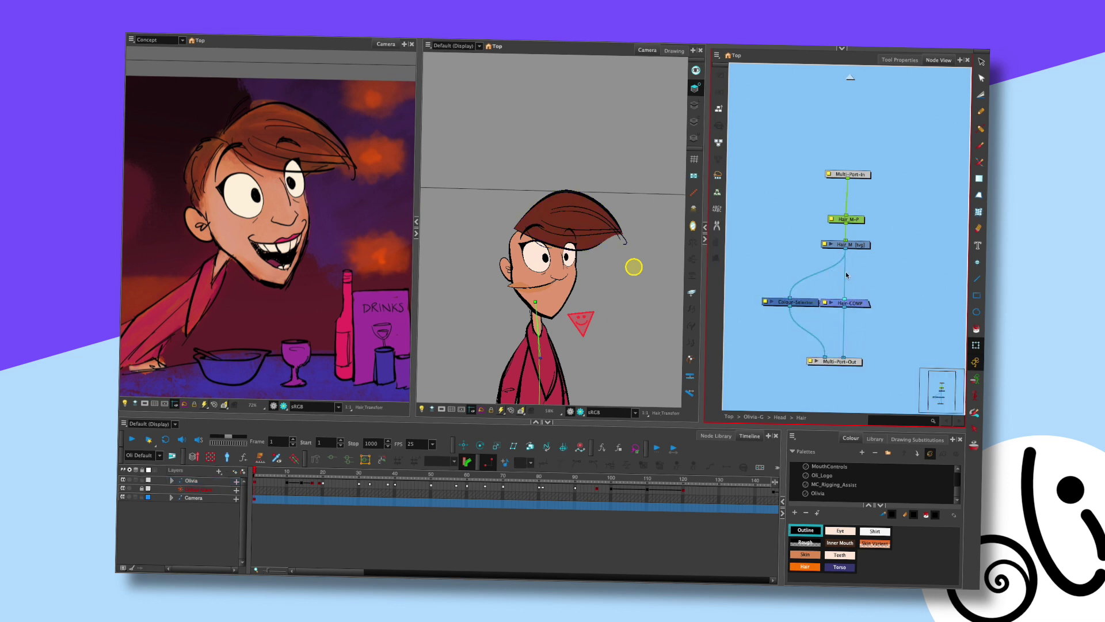
Add an Element drawing node feeding Hair-COMP and align it beside Hair_M, tidying the Hair_M, peg and Multi-Port-In column
key("Tab")
type("elem")
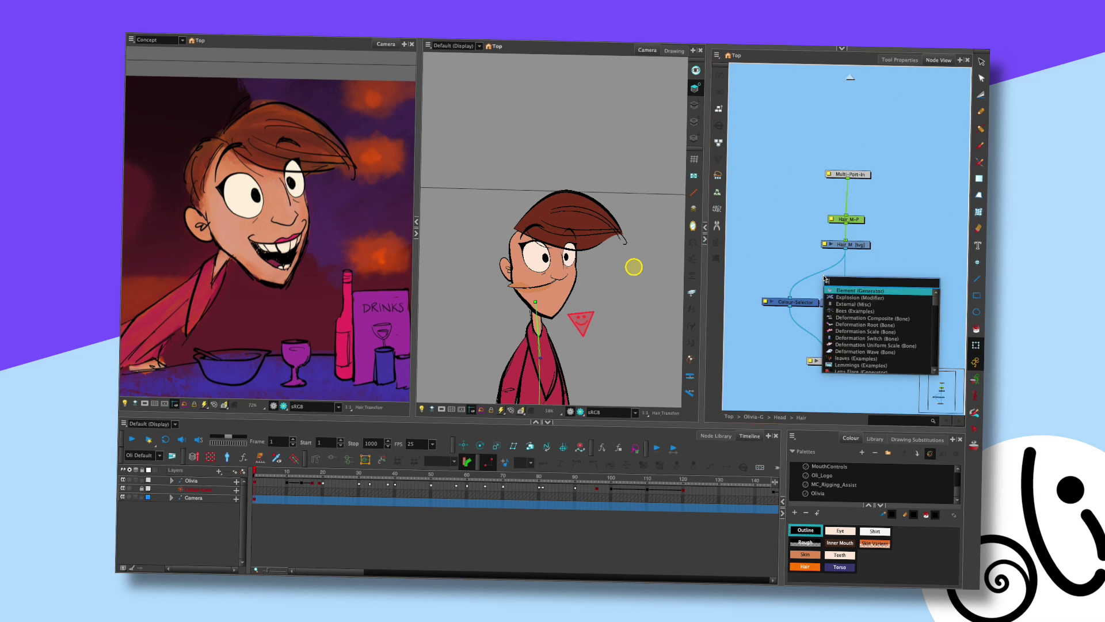
key("Return")
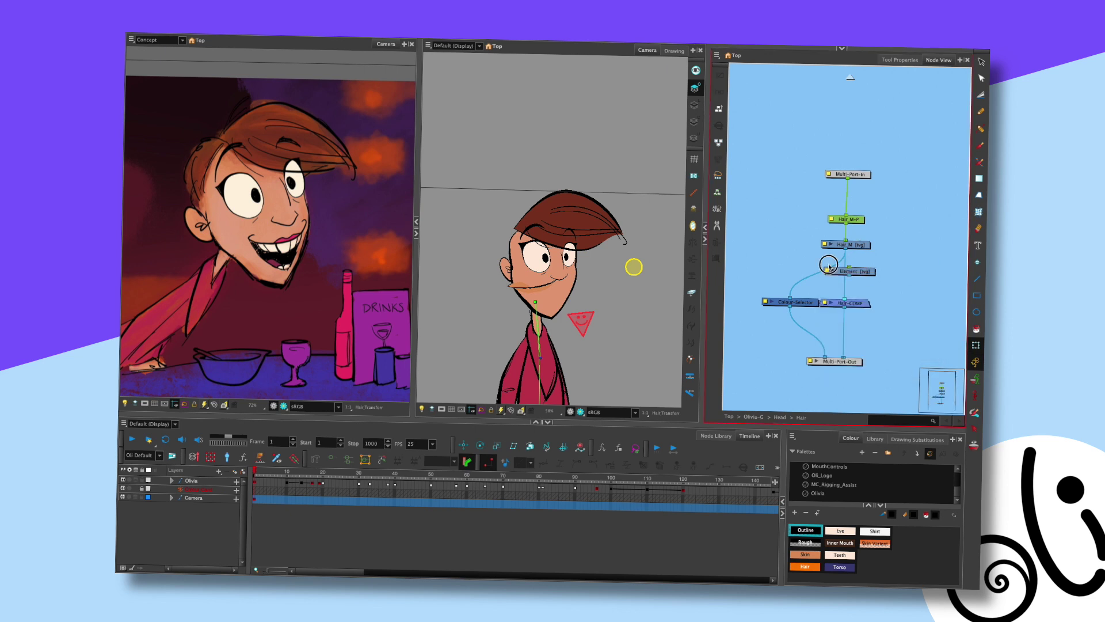
left_click_drag(862, 271, 800, 251)
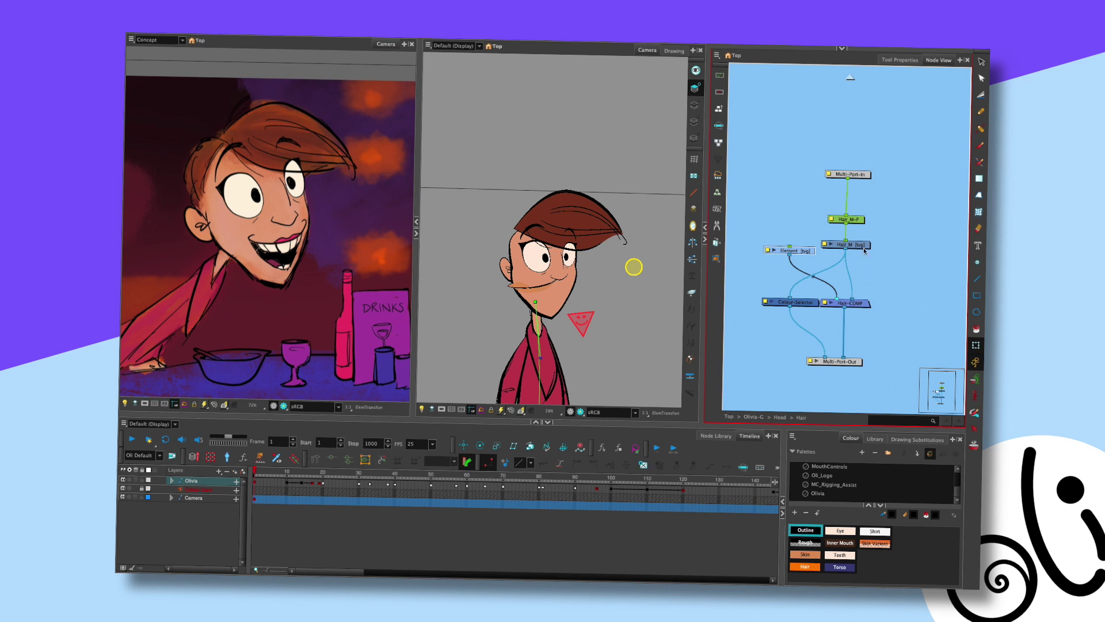
left_click(870, 218)
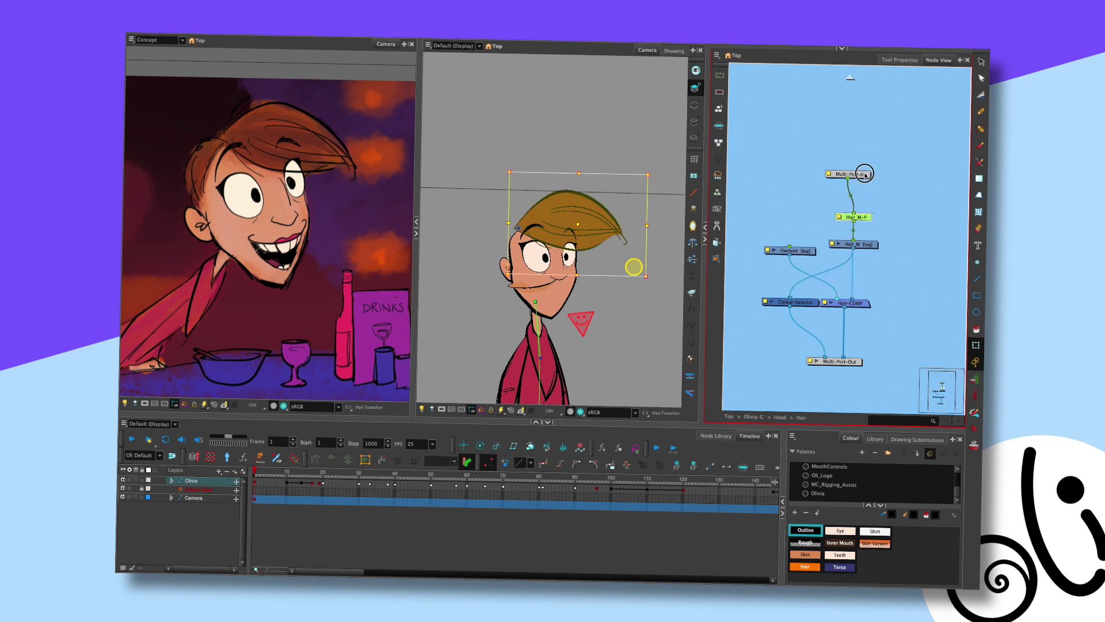
left_click_drag(851, 174, 857, 169)
left_click_drag(809, 251, 809, 245)
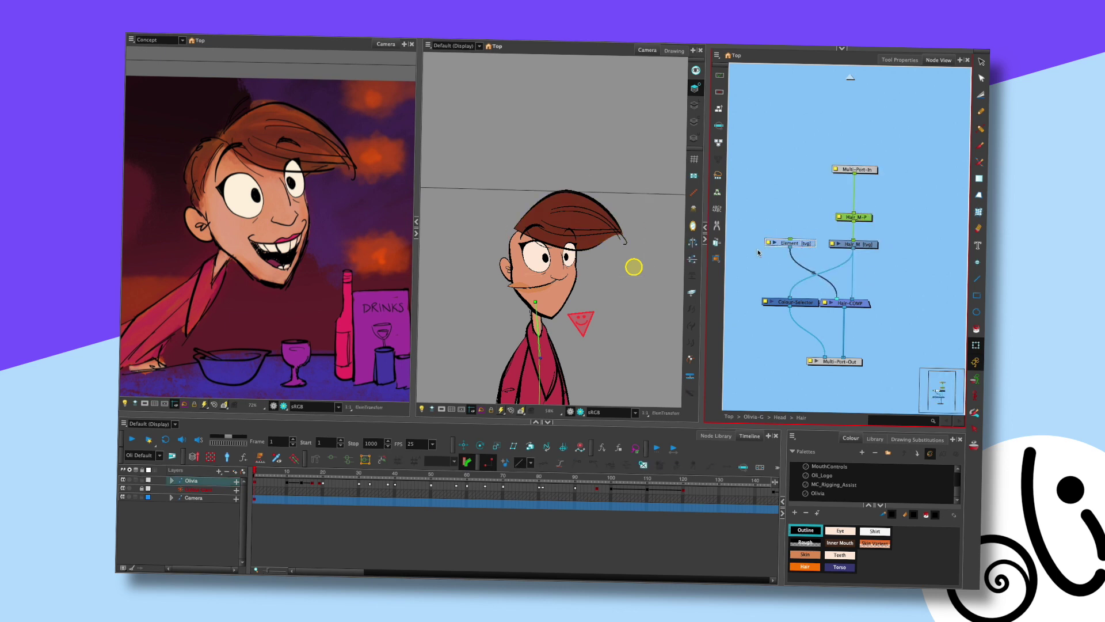
Name the new drawing node Hair_A and set its embedded pivot option
double_click(808, 243)
type("Hair_A")
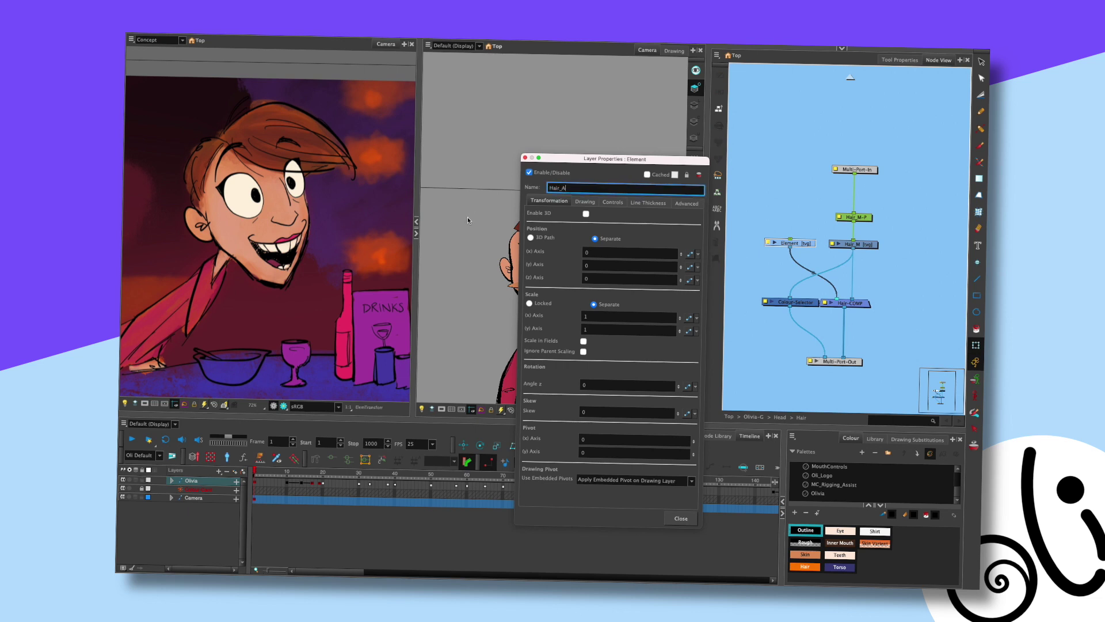
left_click(633, 480)
left_click(639, 480)
left_click(681, 517)
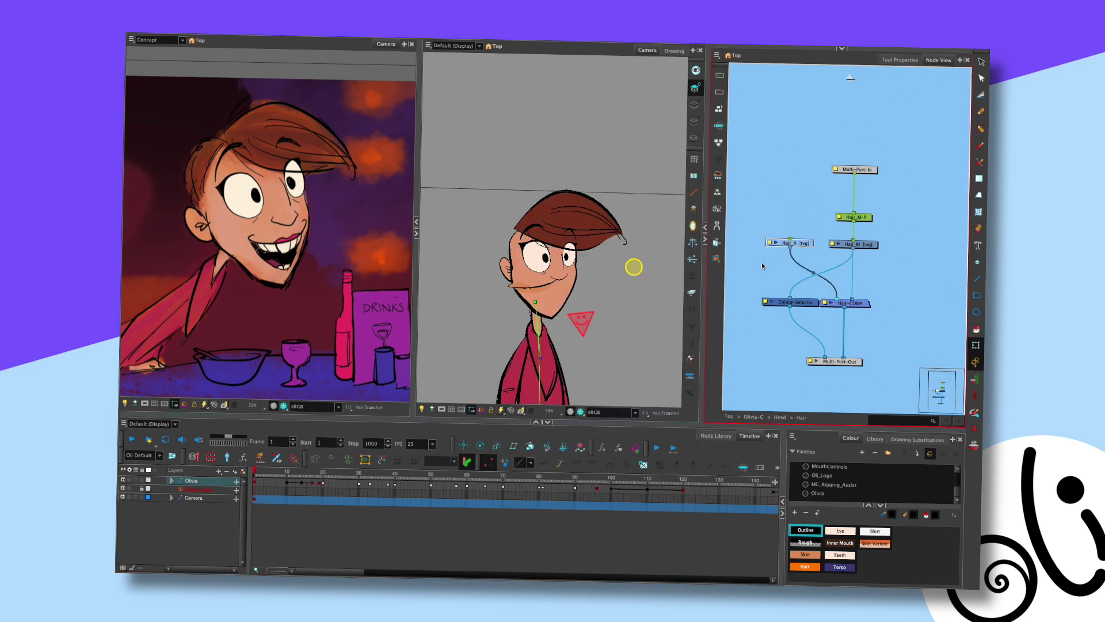
Add a Peg node, attach it above the Hair_A drawing, and name it Hair_A
key("Tab")
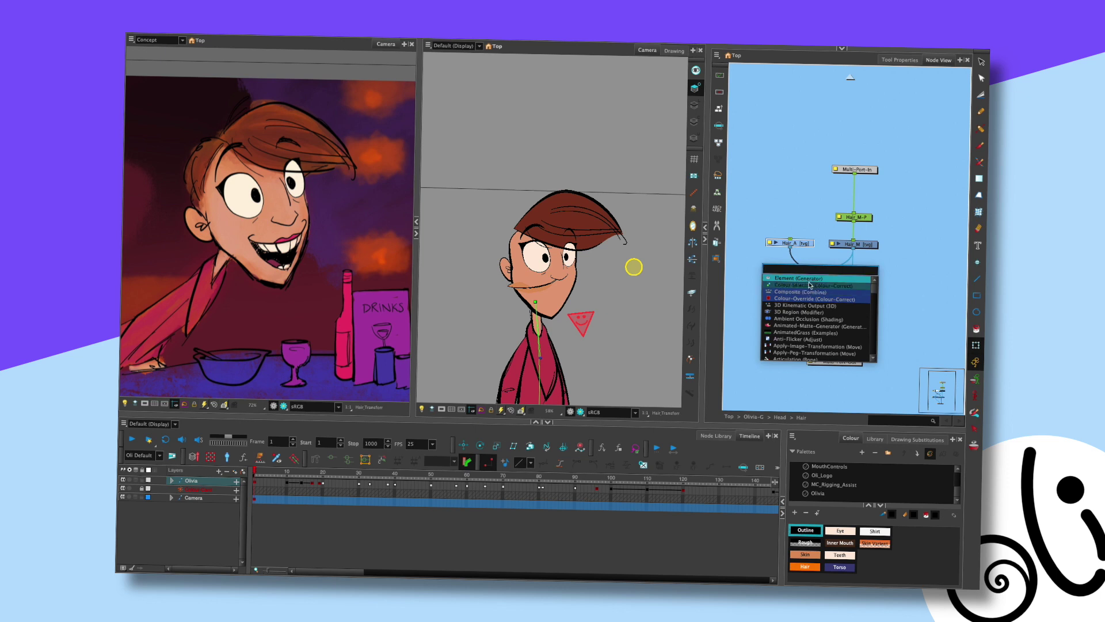
type("peg")
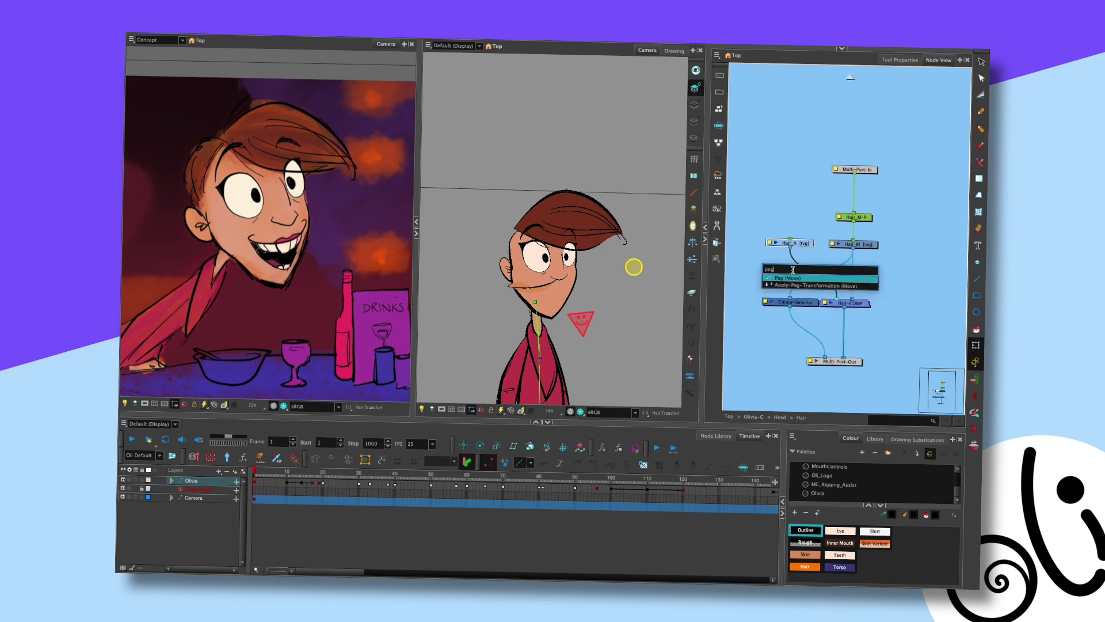
left_click(793, 280)
left_click(795, 222)
left_click(798, 219)
double_click(784, 216)
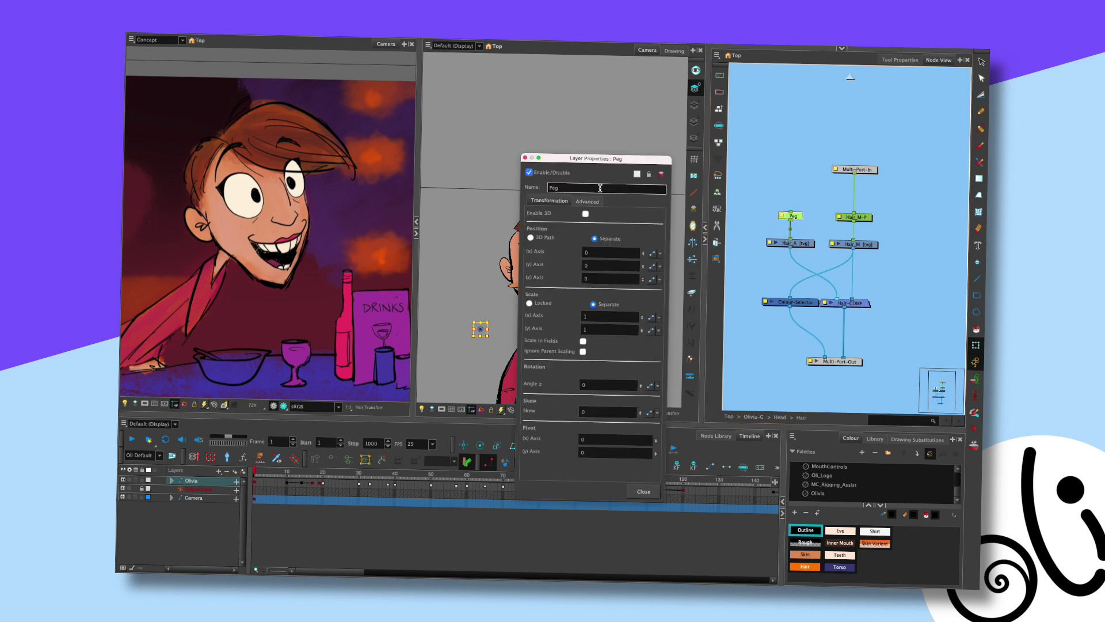
type("Hair_A")
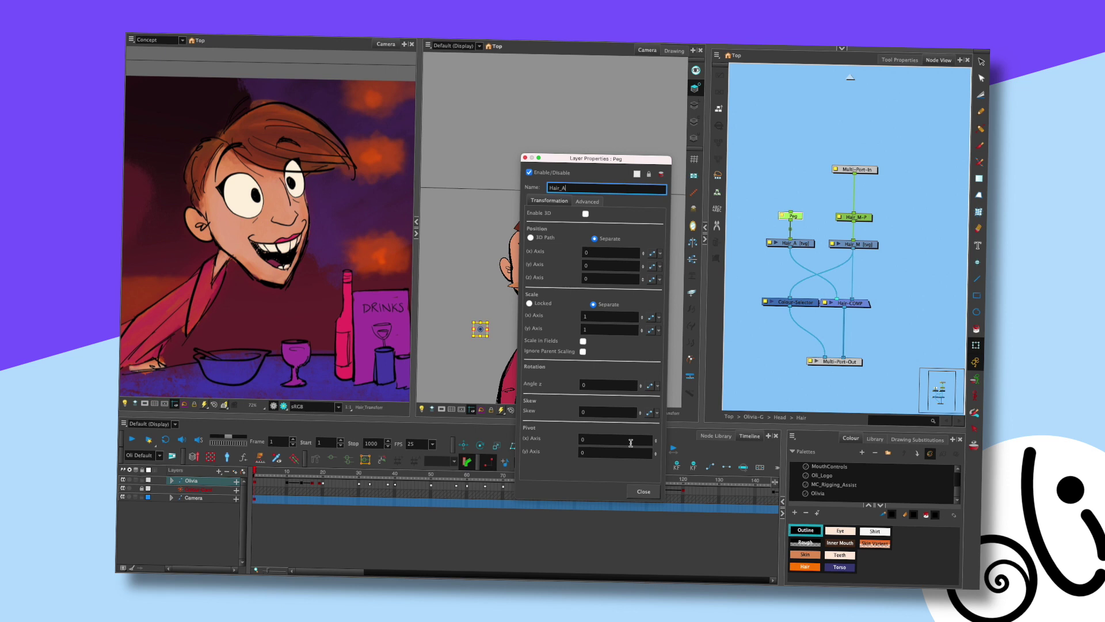
left_click(643, 491)
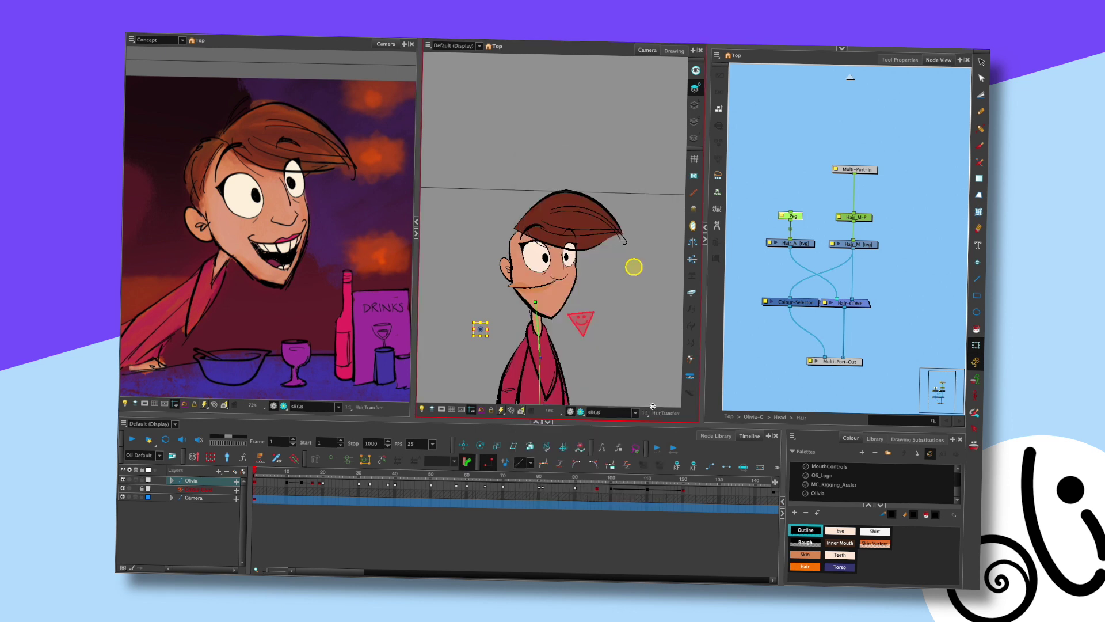
Rename the peg above the Hair_A drawing as Hair_A-P
left_click(614, 323)
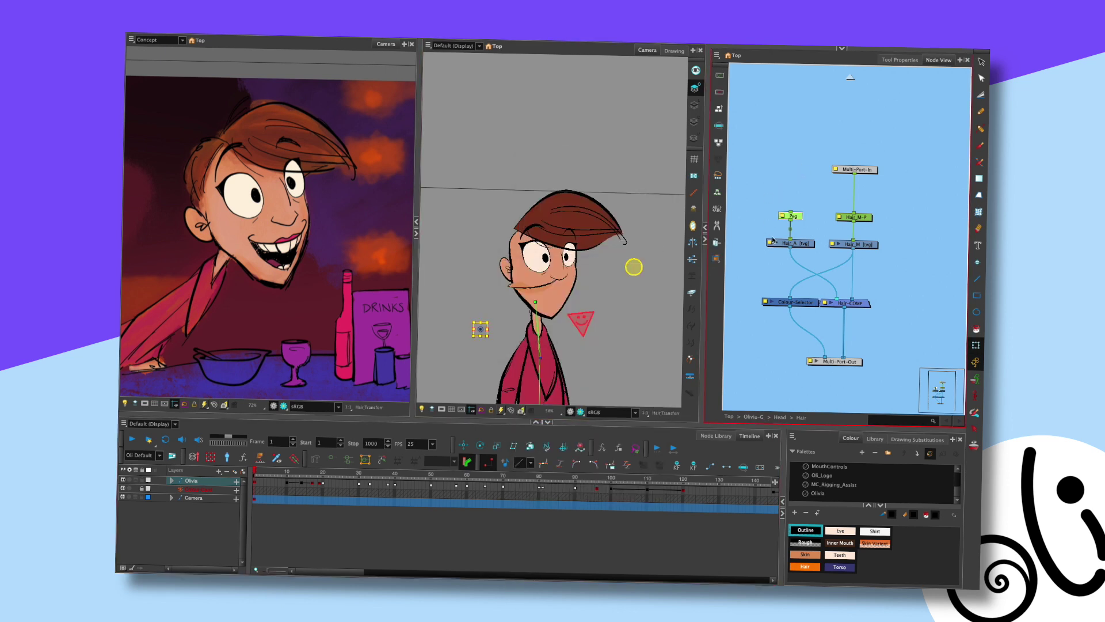
double_click(781, 218)
type("Hair_A")
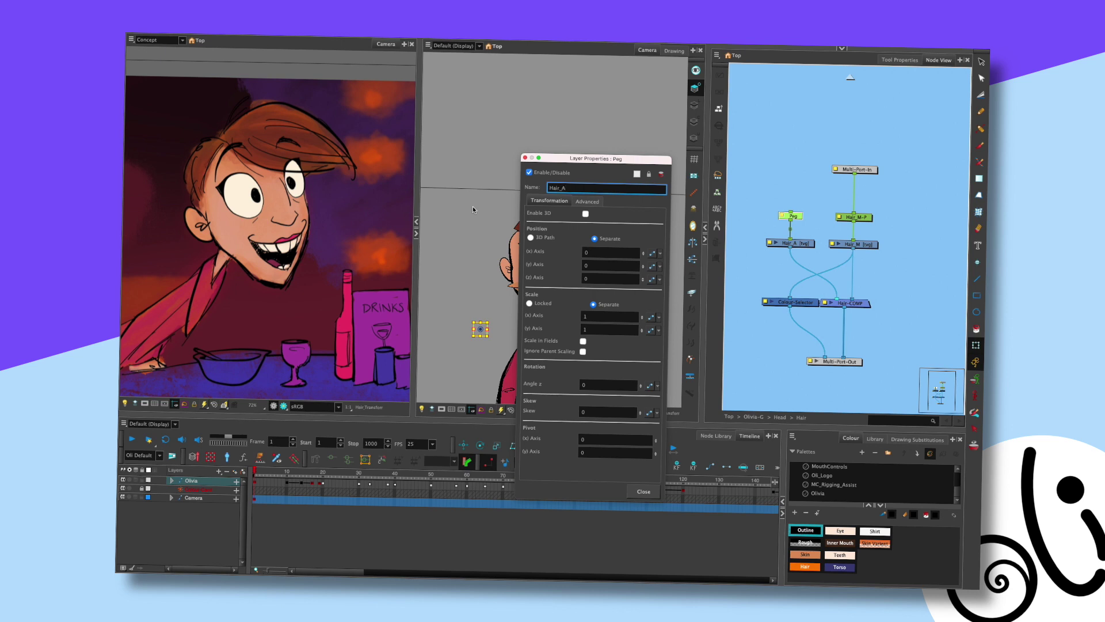
type("-P")
left_click(644, 491)
Raise Multi-Port-In, align the Hair_A-P peg beside Hair_M-P, and connect Multi-Port-In to Hair_A-P
left_click(802, 220)
left_click_drag(801, 220, 802, 217)
left_click_drag(867, 169, 867, 162)
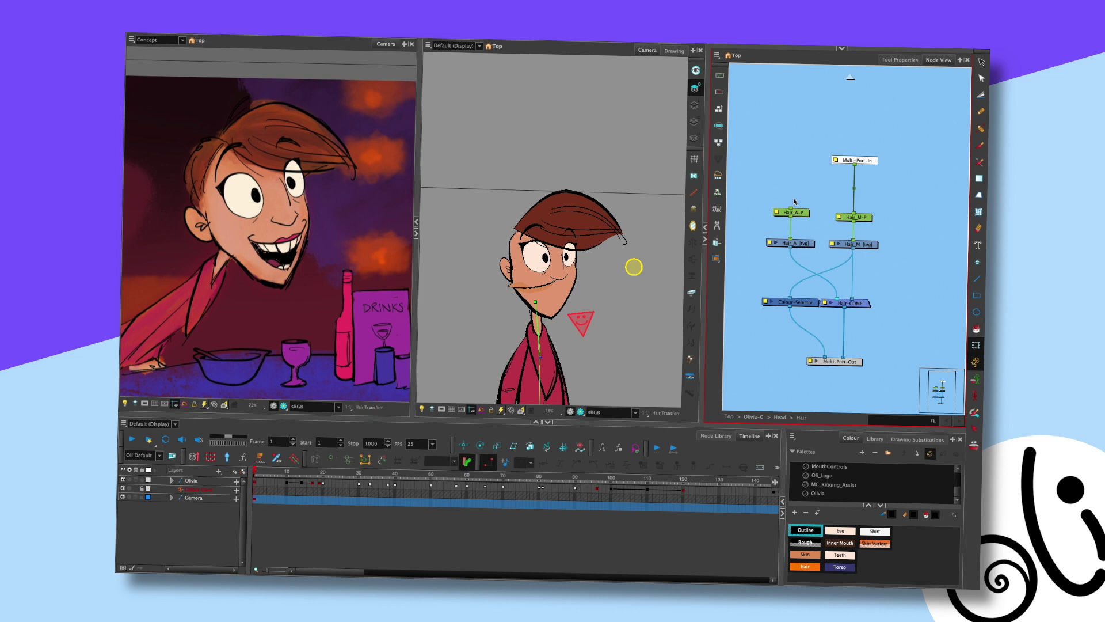
left_click_drag(802, 217, 803, 221)
left_click(878, 138)
left_click_drag(856, 166, 792, 212)
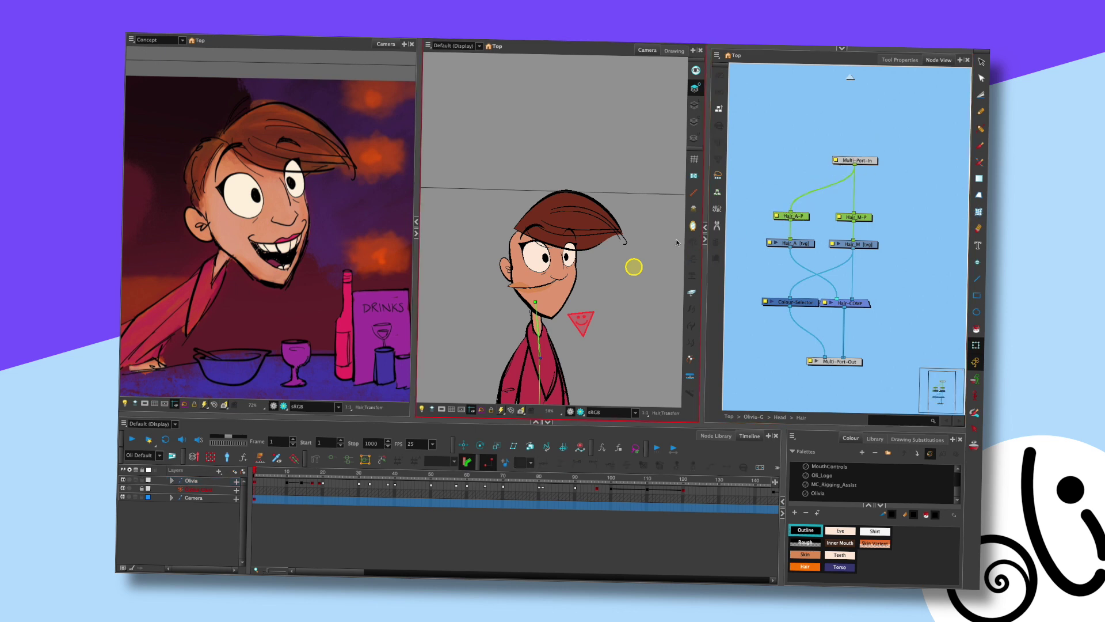
Draw a small rectangle on the Hair_A drawing behind the head, above the ear, as a base for the back hair
scroll(579, 266, "up", 2)
scroll(574, 259, "up", 1)
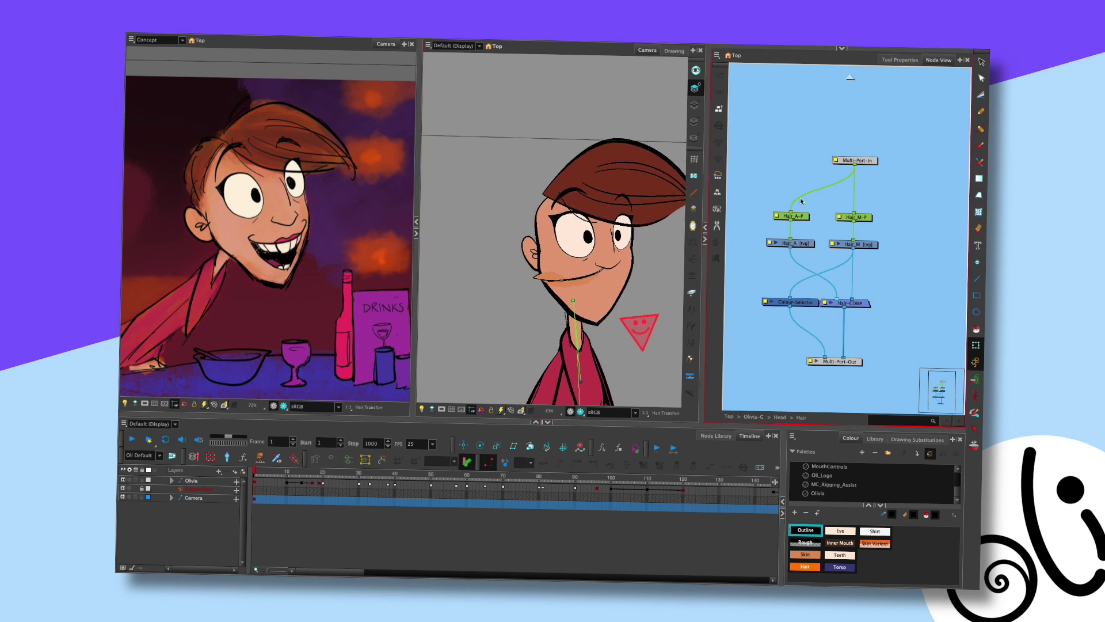
left_click(790, 243)
key("alt+7")
left_click_drag(507, 197, 552, 250)
key("alt+q")
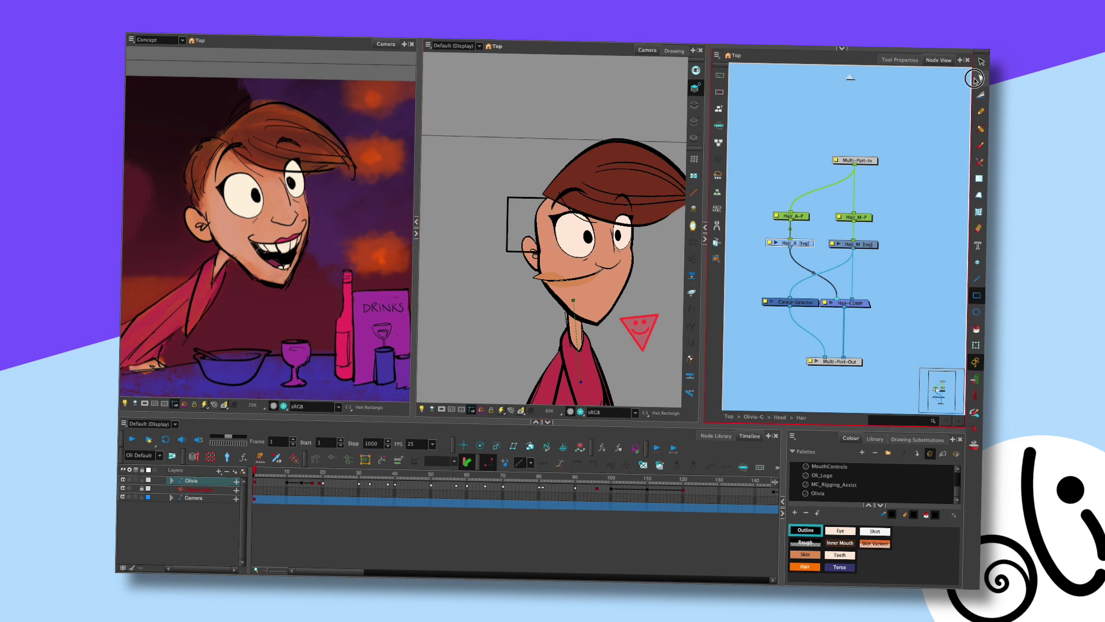
Reshape the rectangle with the Contour Editor into a rounded back-hair shape running from the fringe to the ear
left_click(548, 212)
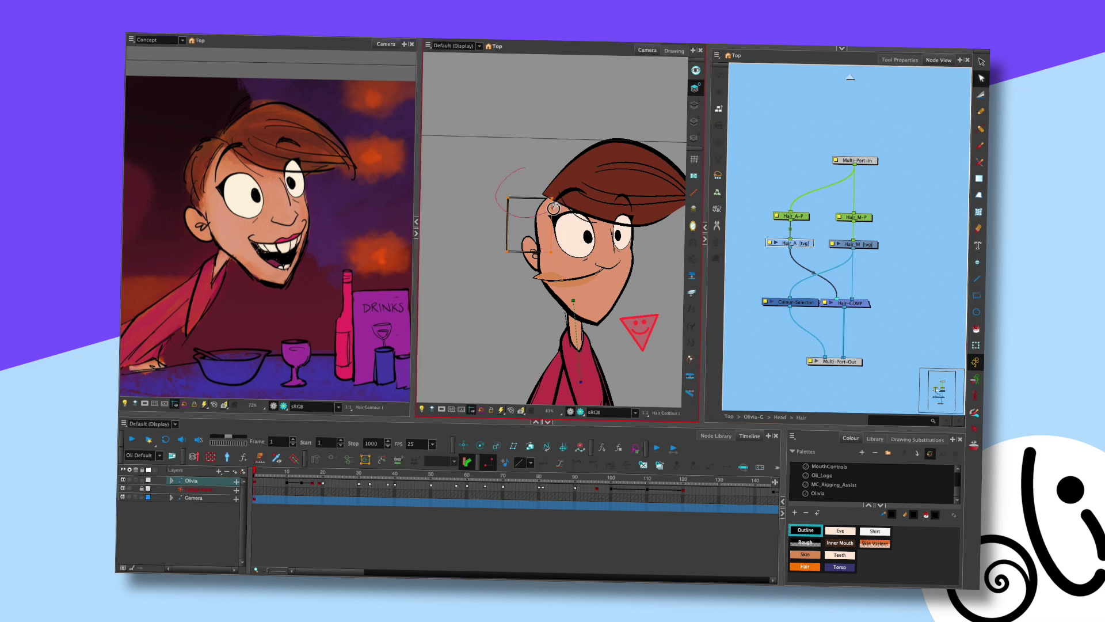
left_click_drag(556, 192, 516, 195)
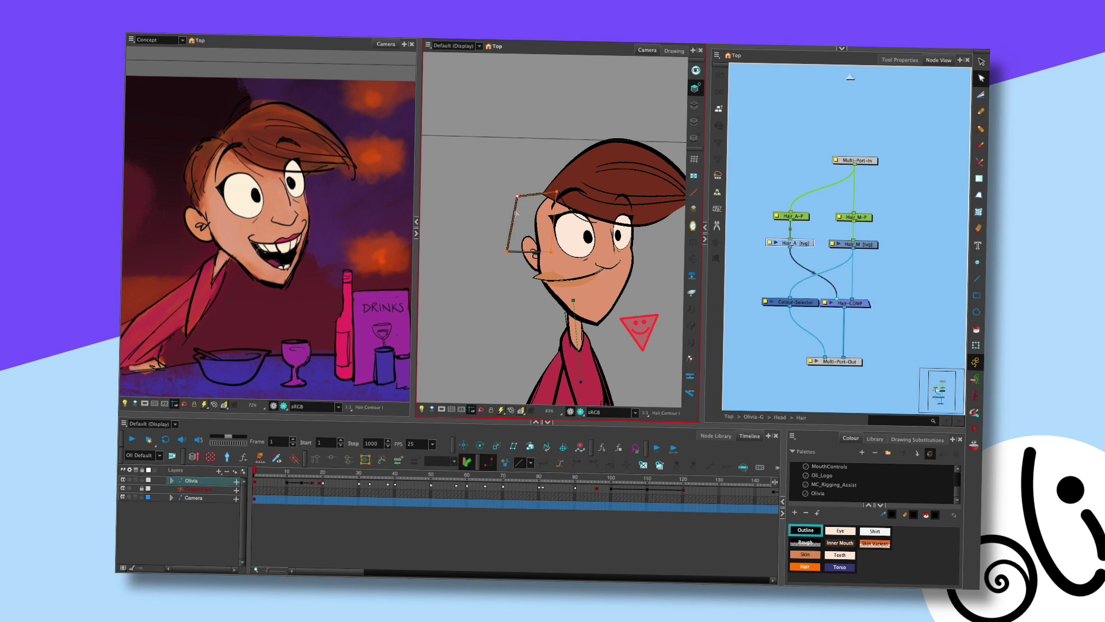
left_click_drag(506, 252, 533, 249)
left_click_drag(552, 250, 557, 242)
left_click_drag(518, 197, 513, 214)
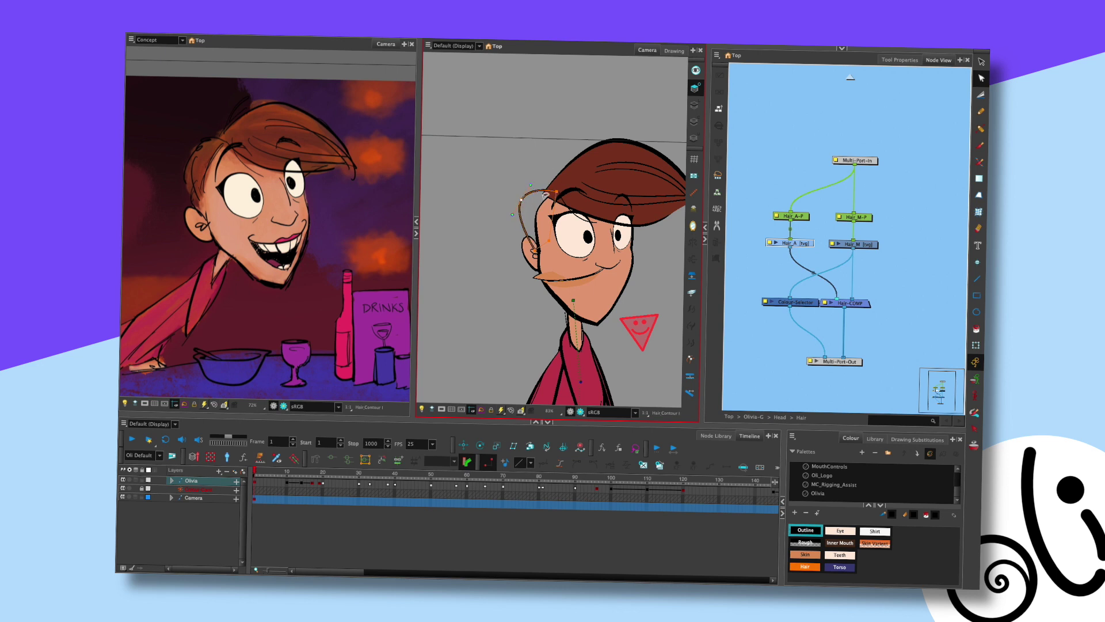
left_click_drag(545, 194, 562, 196)
mouse_move(553, 242)
left_mouse_down()
mouse_move(538, 253)
mouse_move(549, 257)
left_mouse_up()
Try pulling points on the upper back edge of the back-hair shape into a tip, undoing the last change
scroll(575, 210, "up", 3)
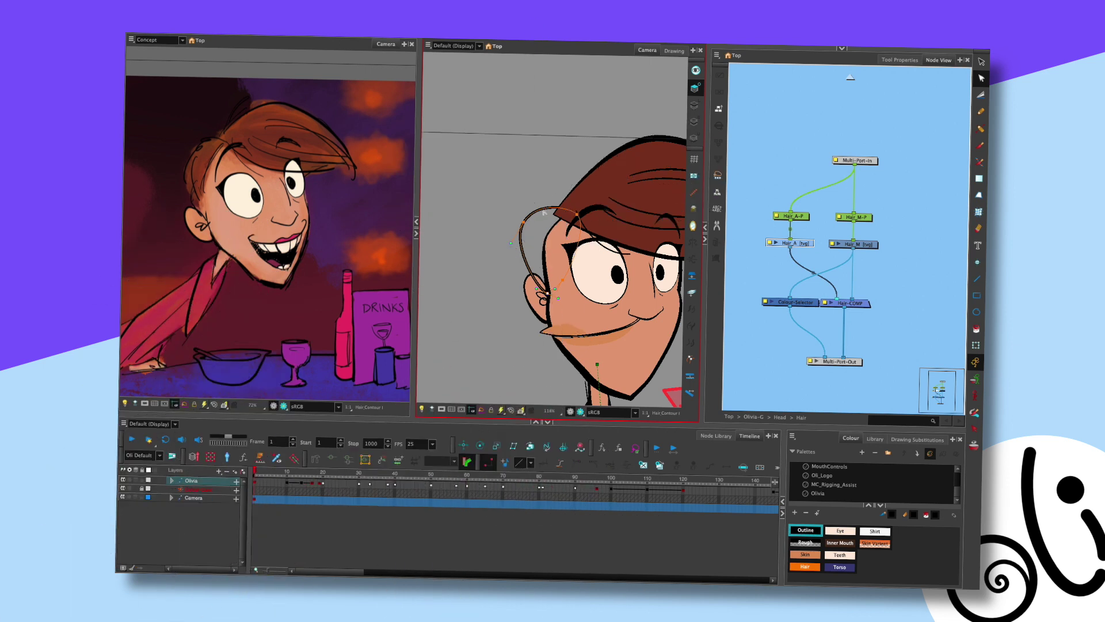
left_click(563, 231)
left_click(528, 219)
left_click_drag(532, 221, 528, 227)
mouse_move(536, 231)
left_mouse_down()
mouse_move(535, 212)
mouse_move(526, 231)
left_mouse_up()
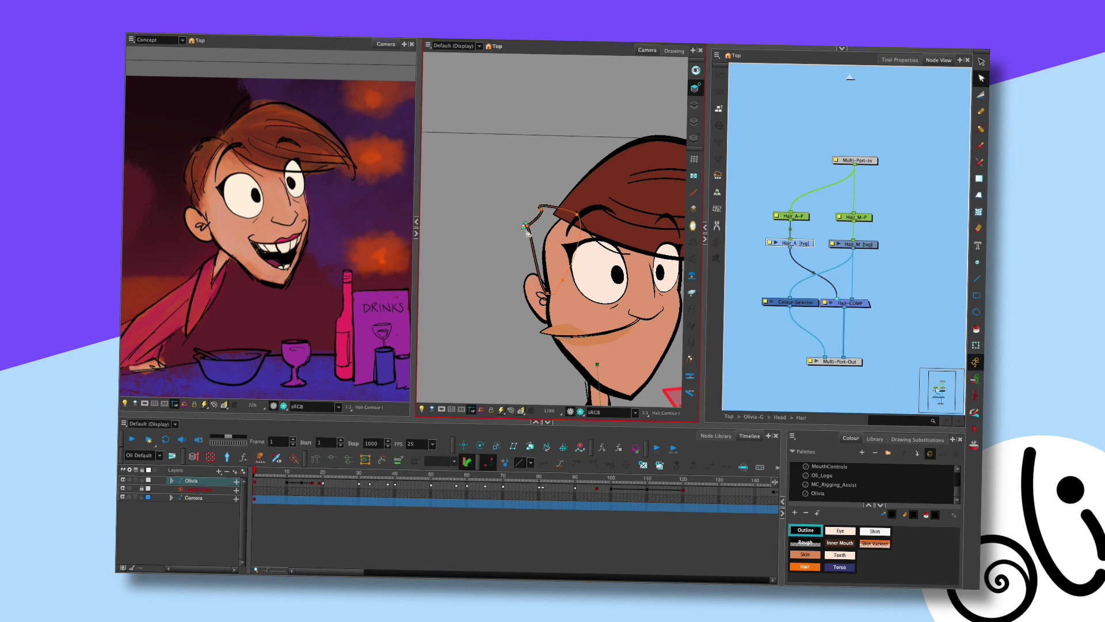
left_click(553, 226)
key("ctrl+z")
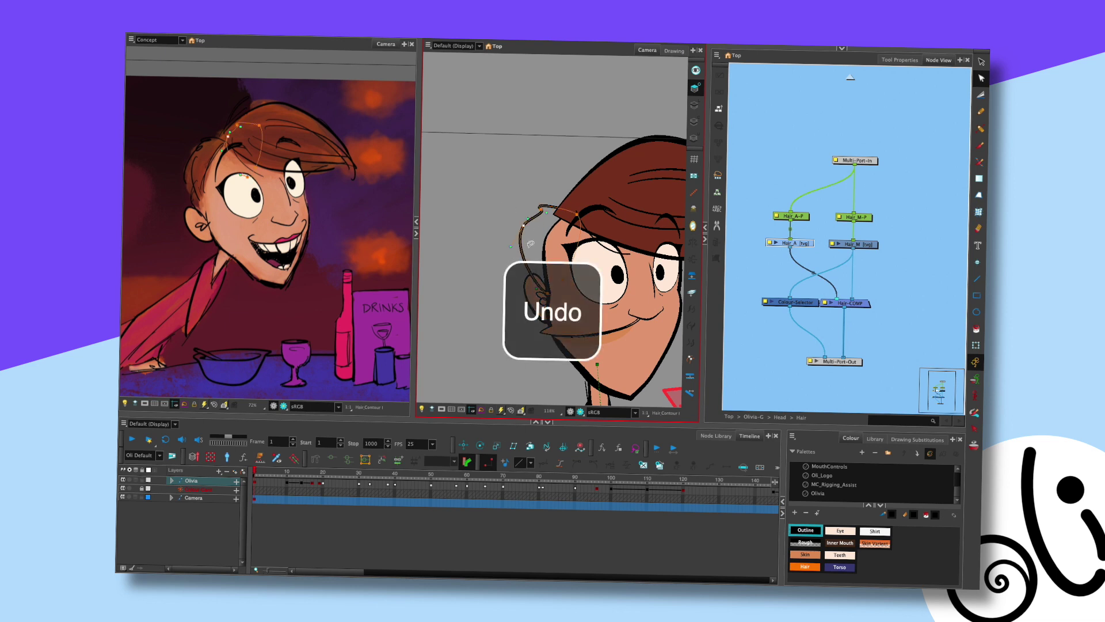
Form a small notched tuft in the upper back edge of the back-hair shape with extra contour points
left_click(541, 214)
scroll(615, 148, "up", 1)
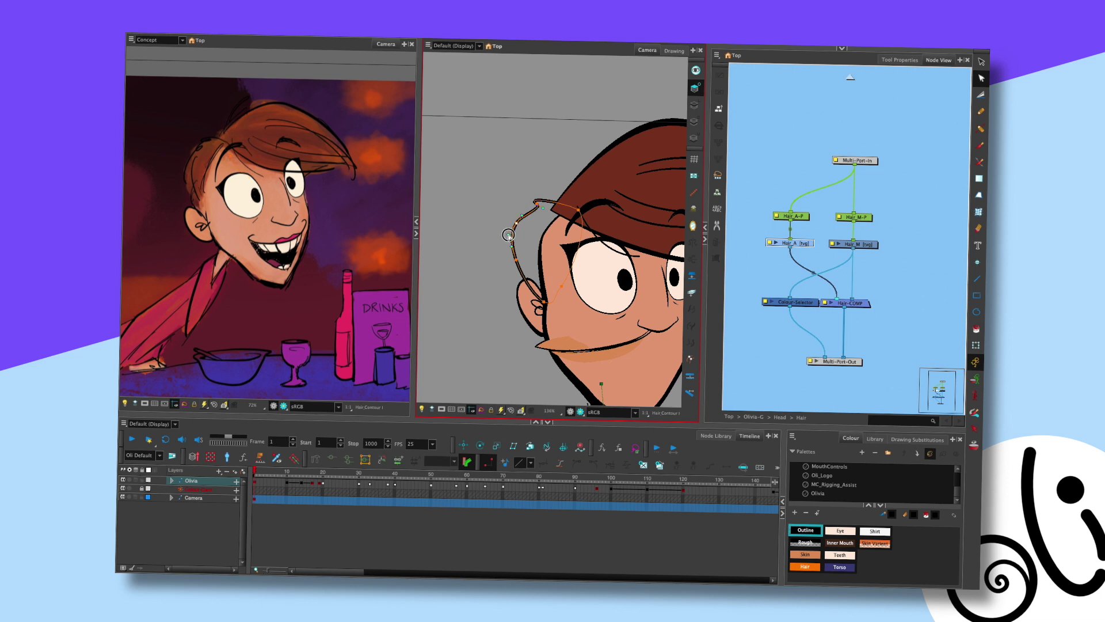
left_click(543, 221)
scroll(540, 221, "right", 3)
scroll(531, 179, "up", 2)
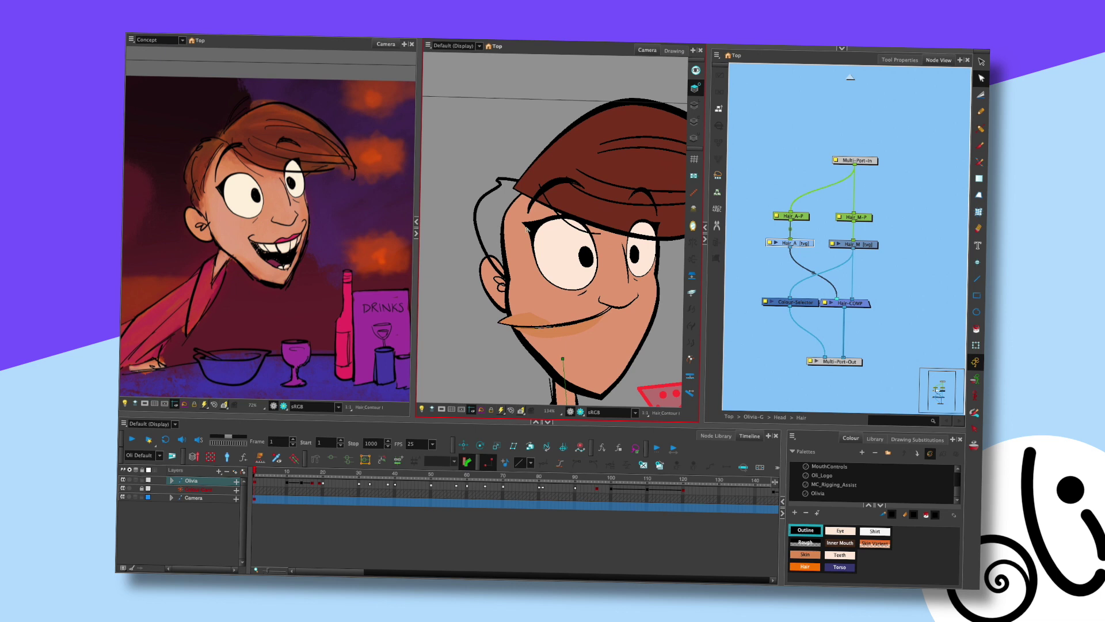
scroll(577, 233, "down", 2)
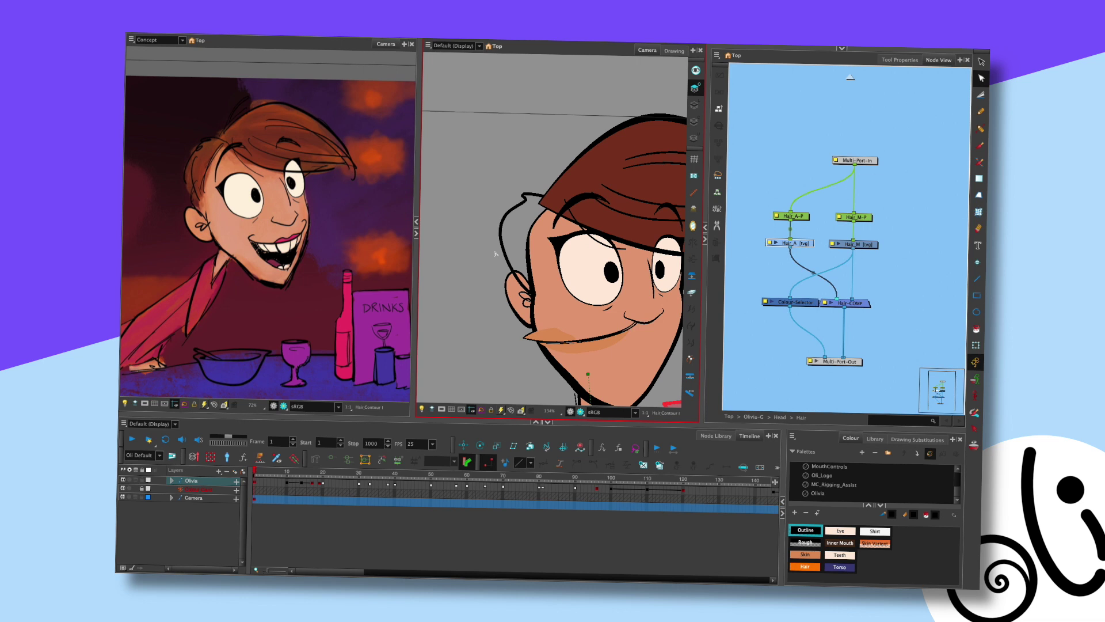
Adjust the contour points along the lower edge of the back-hair shape where it meets the ear
left_click(515, 253)
left_click_drag(520, 273, 519, 270)
left_click(519, 269)
left_click(520, 251)
left_click(513, 295)
Select the whole back-hair shape to check it, and smooth out the notch in its upper edge
key("alt+s")
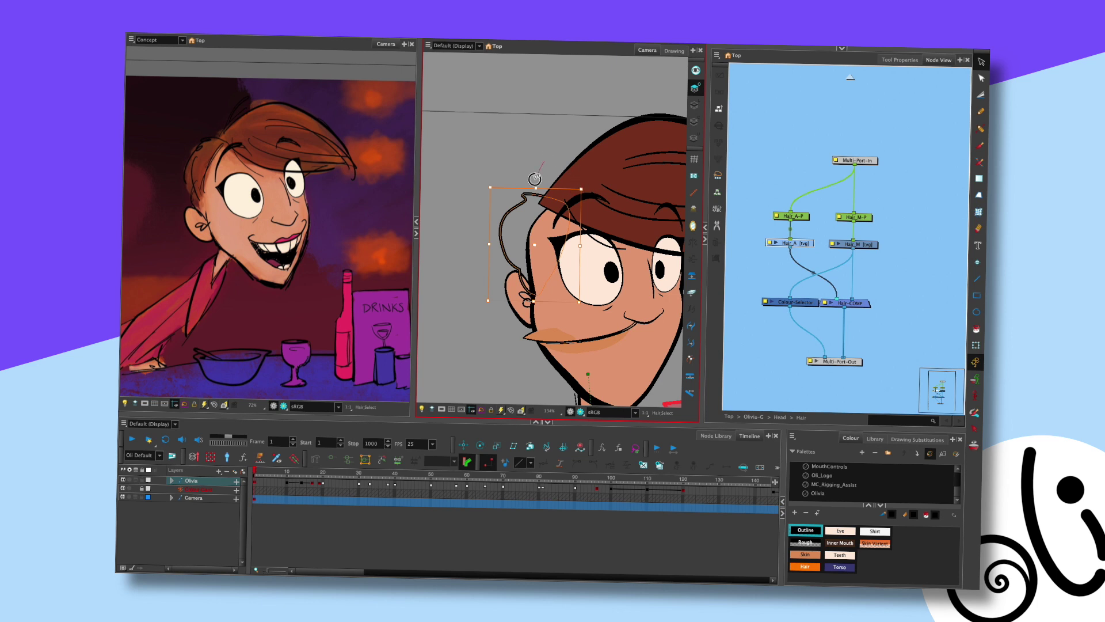
left_click(547, 165)
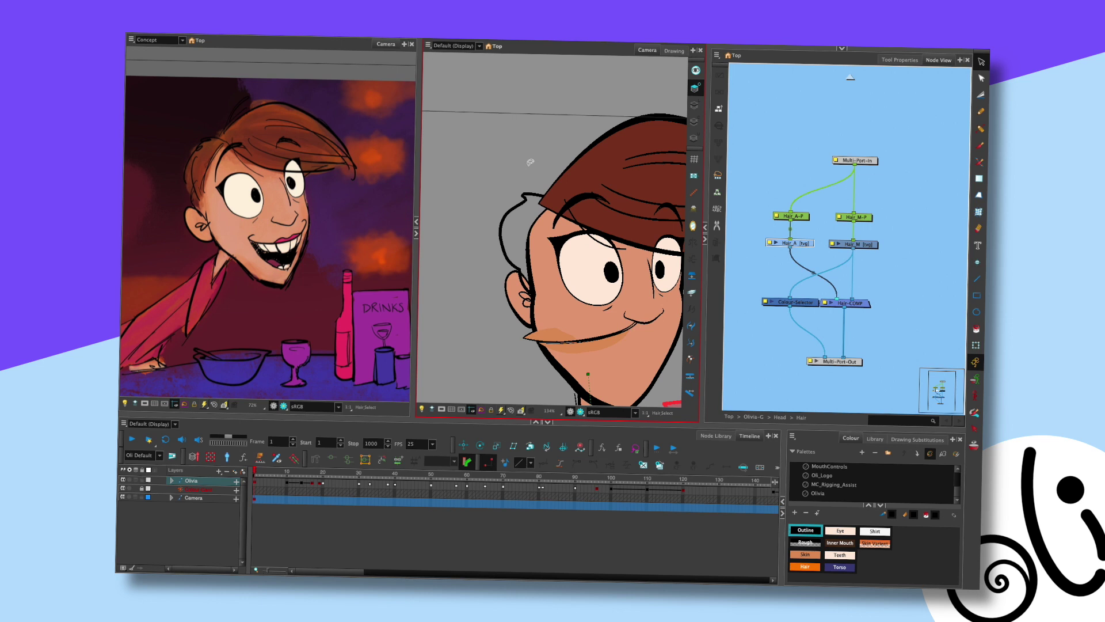
left_click_drag(534, 176, 557, 175)
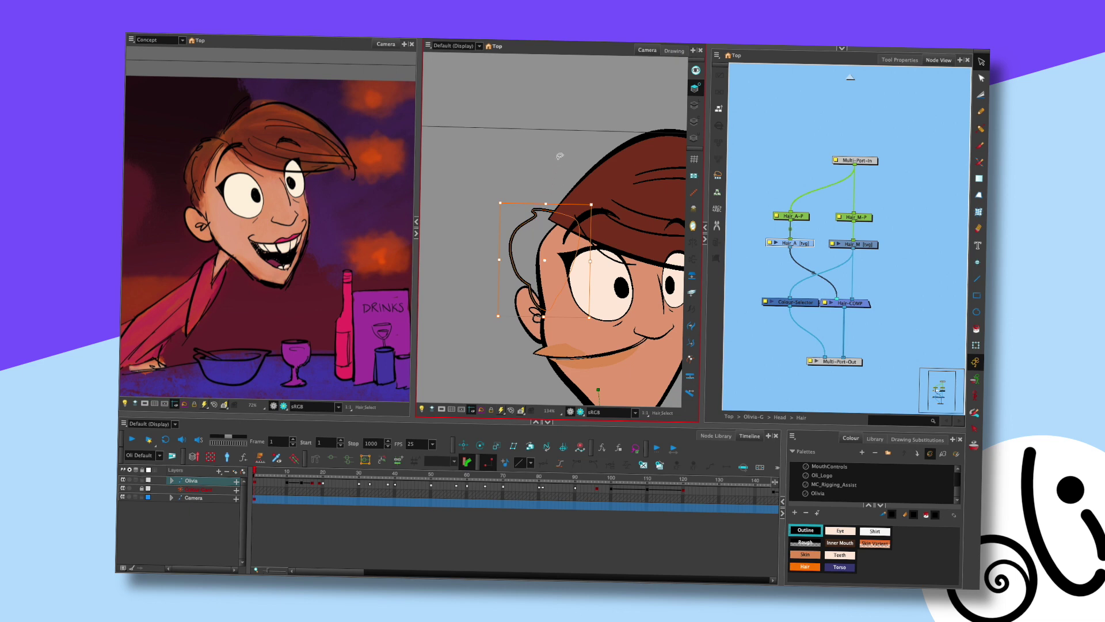
scroll(558, 181, "down", 2)
scroll(559, 181, "left", 2)
key("alt+q")
mouse_move(547, 204)
left_mouse_down()
mouse_move(530, 190)
mouse_move(544, 189)
mouse_move(542, 207)
left_mouse_up()
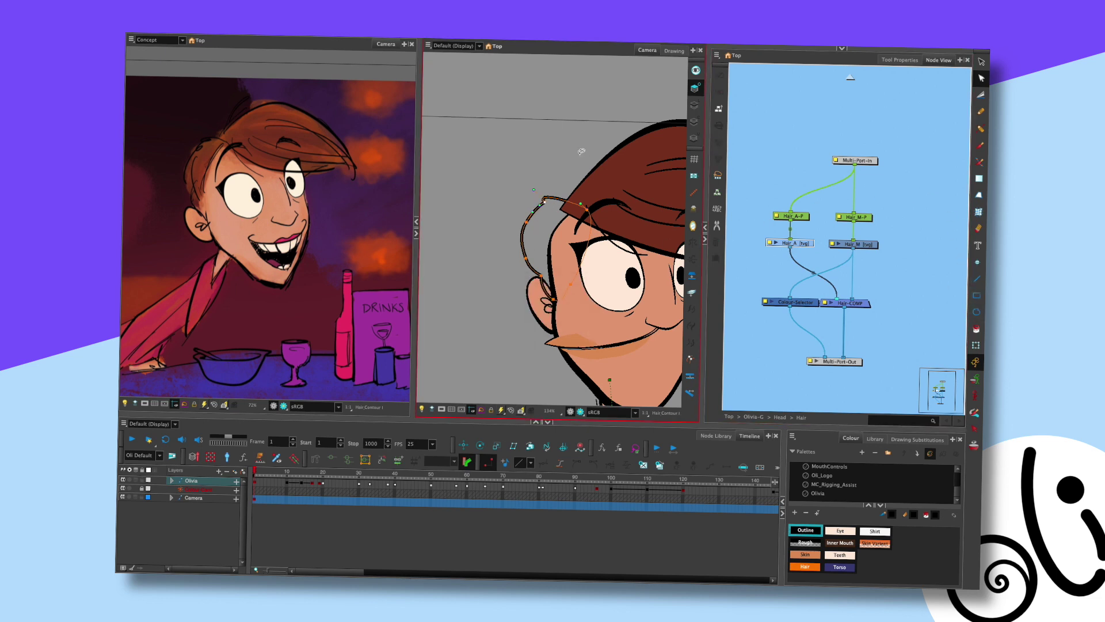
Delete the back-hair shape from the Hair_A drawing and switch to the Pencil tool
key("alt+s")
key("Delete")
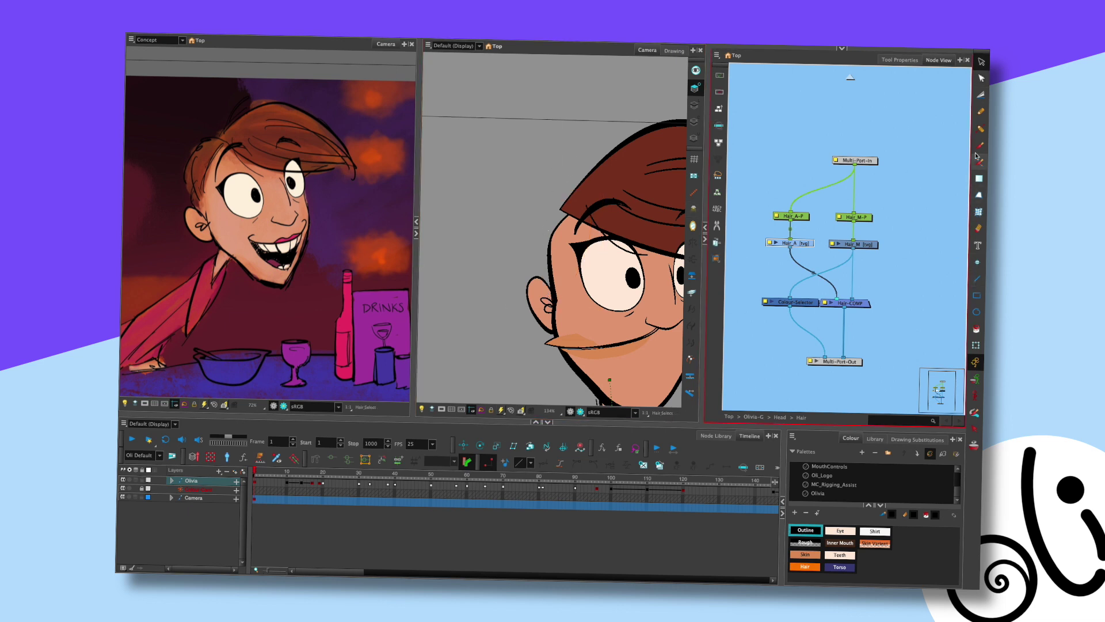
left_click(979, 114)
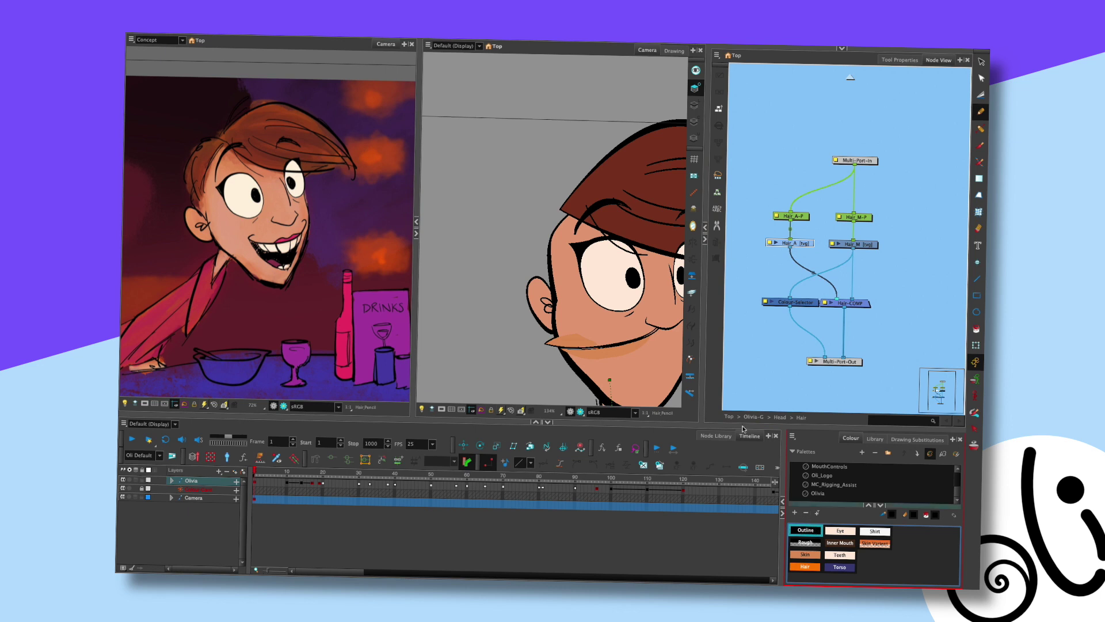
Try sketching a tufted back-hair outline from the fringe to the ear several times, undoing the attempts
mouse_move(583, 214)
left_mouse_down()
mouse_move(561, 194)
mouse_move(524, 213)
mouse_move(513, 239)
left_mouse_up()
key("ctrl+z")
mouse_move(570, 203)
left_mouse_down()
mouse_move(539, 208)
mouse_move(556, 199)
mouse_move(519, 236)
mouse_move(525, 287)
mouse_move(525, 267)
mouse_move(542, 295)
mouse_move(570, 282)
mouse_move(582, 262)
left_mouse_up()
key("ctrl+z")
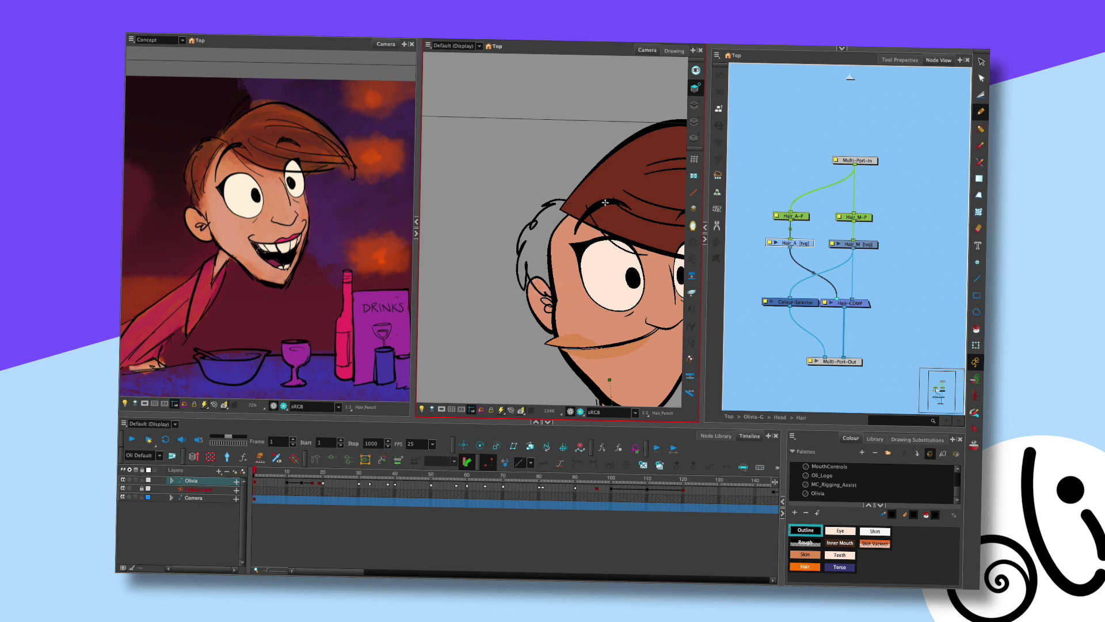
scroll(592, 250, "down", 3)
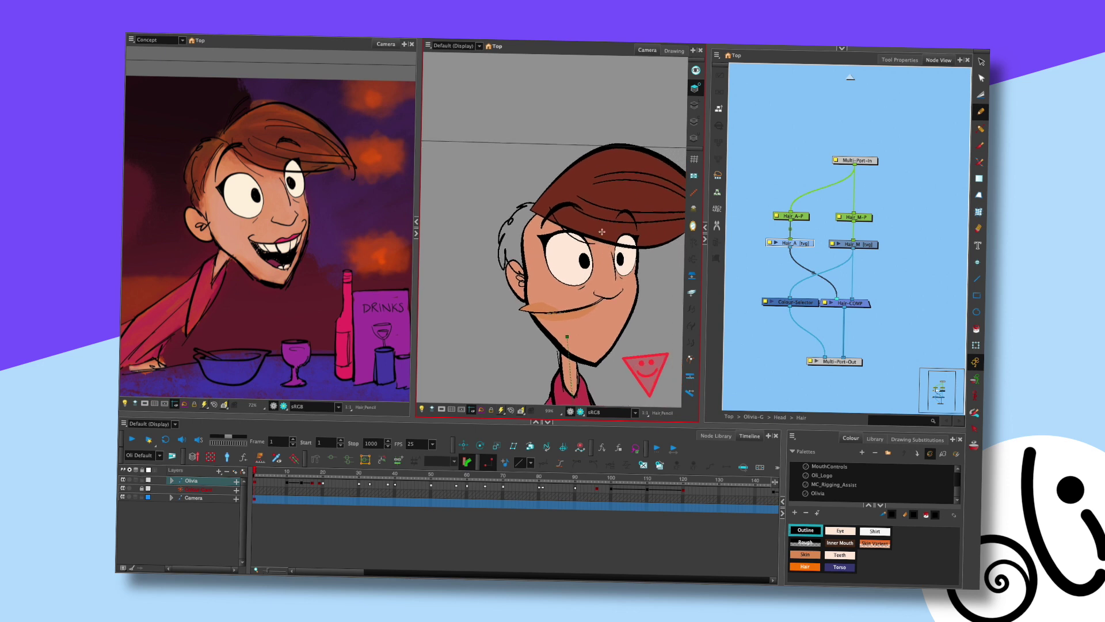
key("ctrl+z")
mouse_move(524, 199)
left_mouse_down()
mouse_move(502, 208)
mouse_move(510, 214)
mouse_move(496, 230)
mouse_move(508, 266)
left_mouse_up()
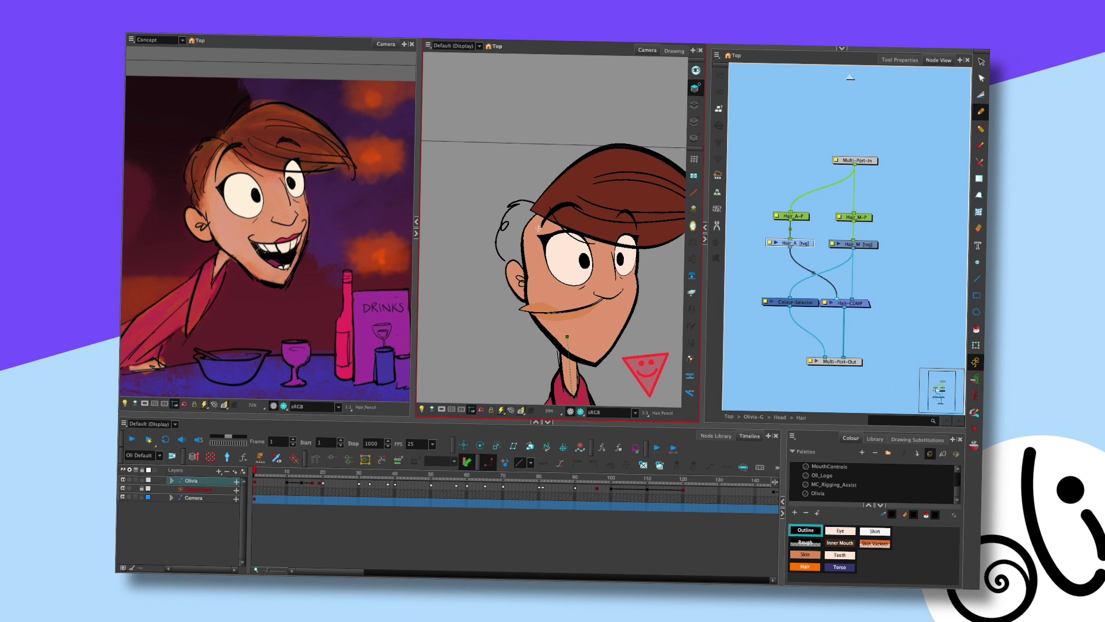
key("ctrl+z")
mouse_move(550, 212)
left_mouse_down()
mouse_move(520, 209)
mouse_move(499, 246)
left_mouse_up()
key("ctrl+z")
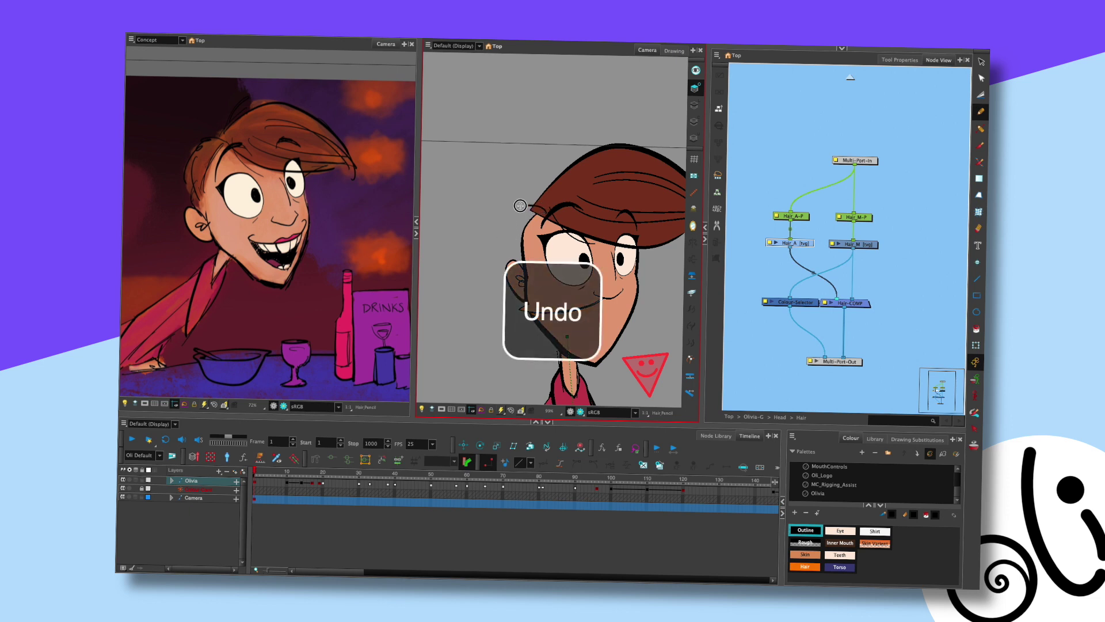
key("ctrl+z")
Draw the back-hair outline with looping tufts from the fringe down behind the head, and adjust its lower end with the Contour Editor
left_click_drag(511, 210, 502, 240)
scroll(518, 195, "up", 3)
key("alt+q")
left_click(490, 236)
scroll(517, 235, "up", 1)
mouse_move(486, 240)
left_mouse_down()
mouse_move(480, 262)
mouse_move(465, 246)
mouse_move(493, 256)
mouse_move(480, 265)
left_mouse_up()
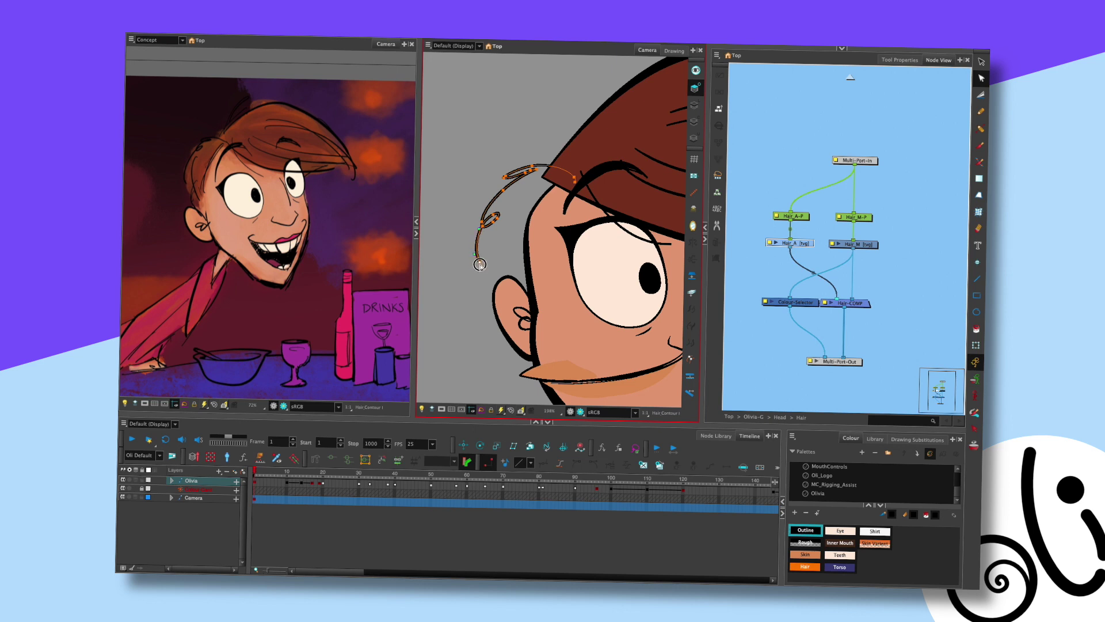
left_click_drag(480, 265, 479, 265)
Refine the curled tuft at the back of the hair outline and nudge the line's lower end
left_click_drag(505, 222, 507, 237)
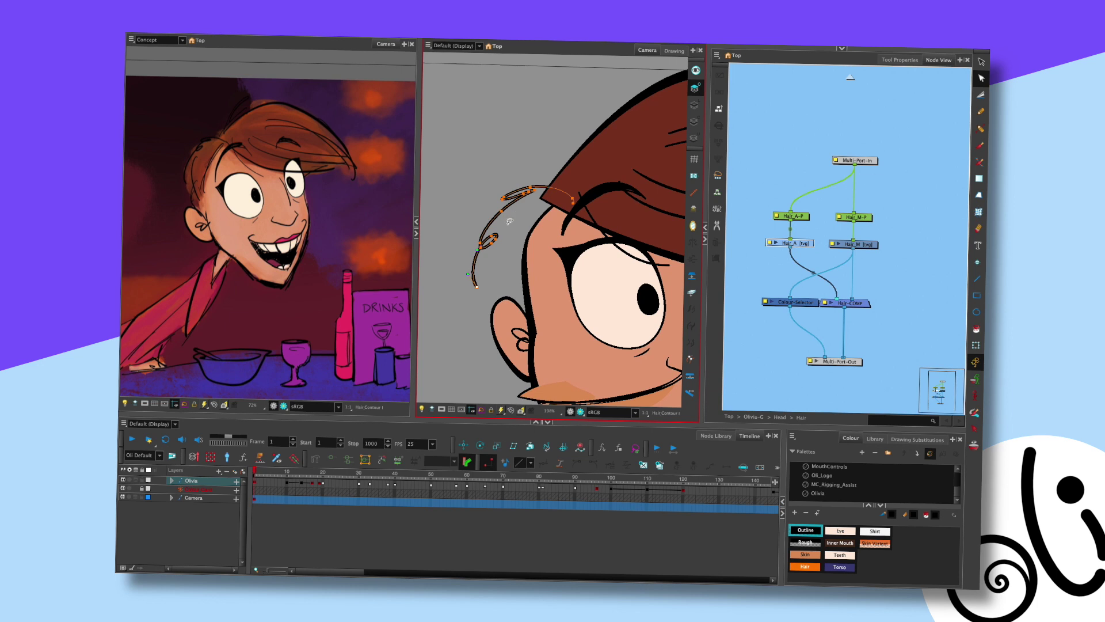
left_click(504, 213)
left_click(493, 225)
mouse_move(496, 224)
left_mouse_down()
mouse_move(488, 210)
mouse_move(504, 232)
left_mouse_up()
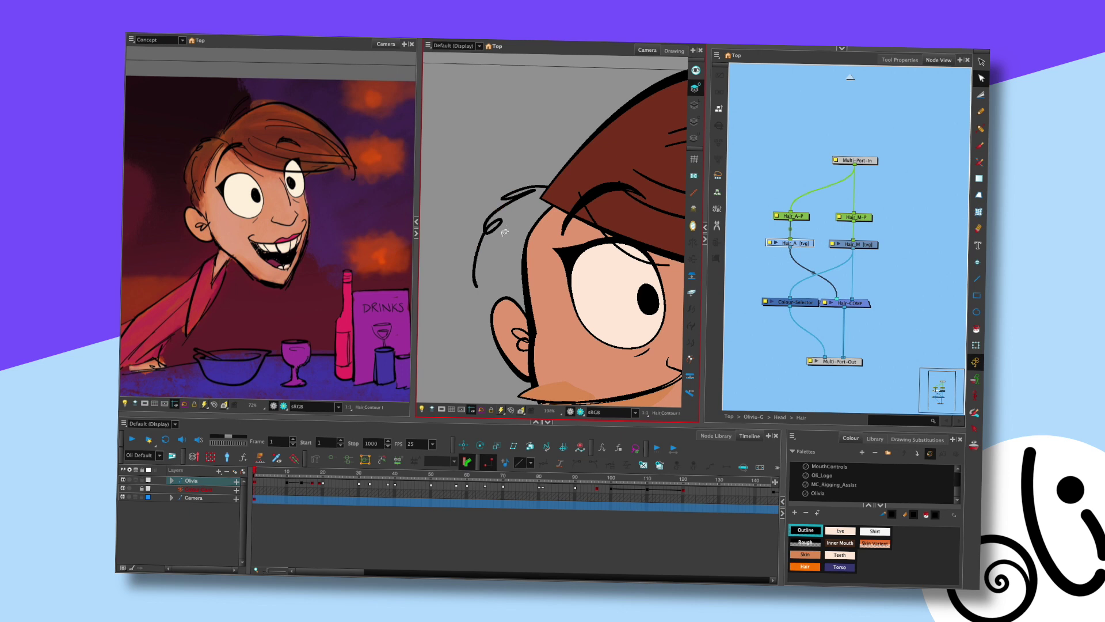
left_click_drag(478, 288, 480, 287)
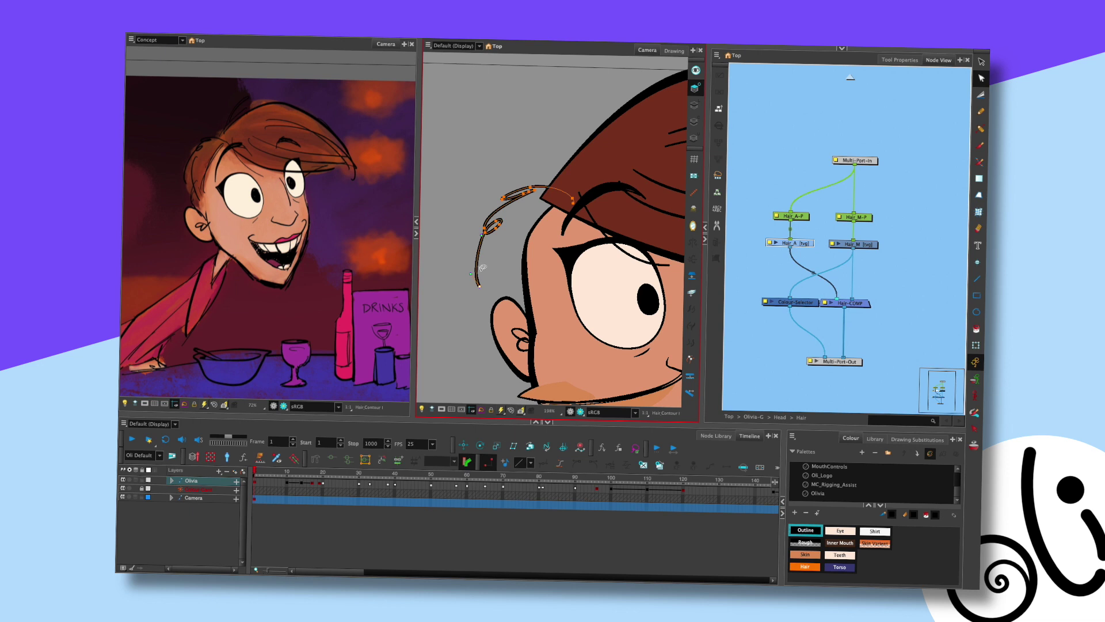
Extend the lower end of the back-hair outline in a smooth curve down to the inside of the ear
left_click(489, 276)
left_click(479, 281)
left_click_drag(496, 298, 513, 314)
left_click_drag(514, 317, 535, 340)
left_click(481, 288)
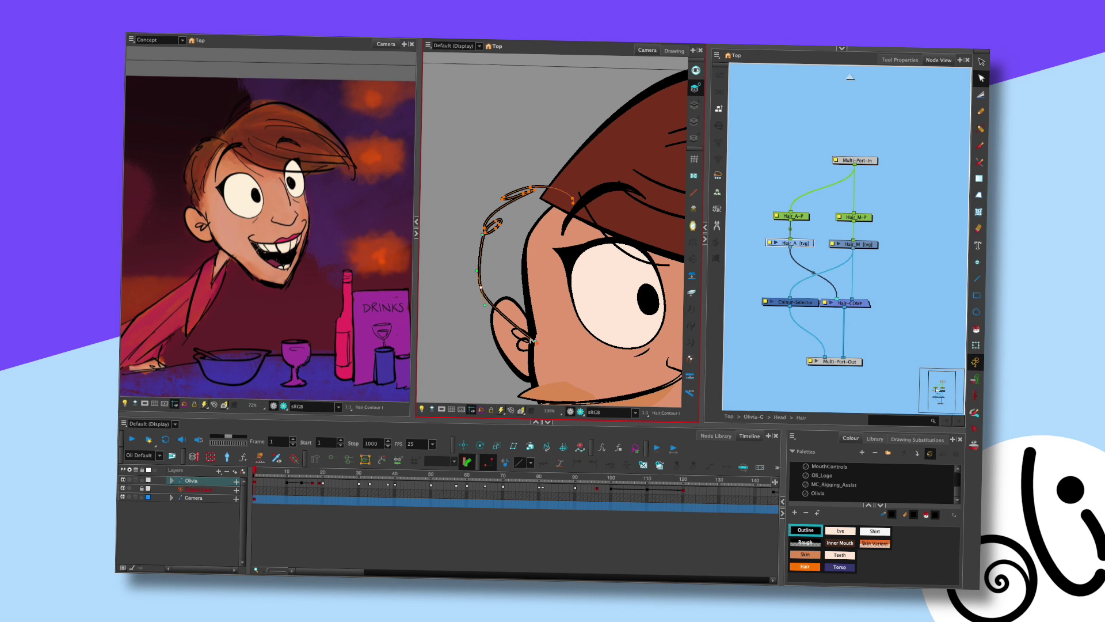
Close the back-hair outline across the face from the ear up to the fringe, turning off the Contour Editor's snapping to place the points freely
left_click_drag(541, 347, 582, 243)
left_click(726, 170)
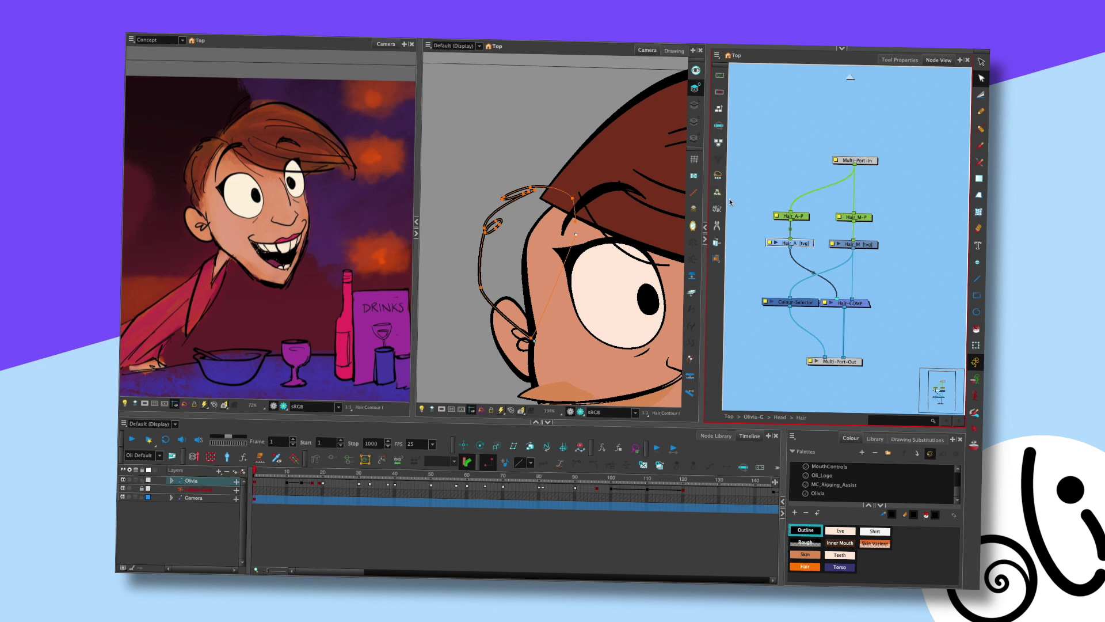
left_click(900, 60)
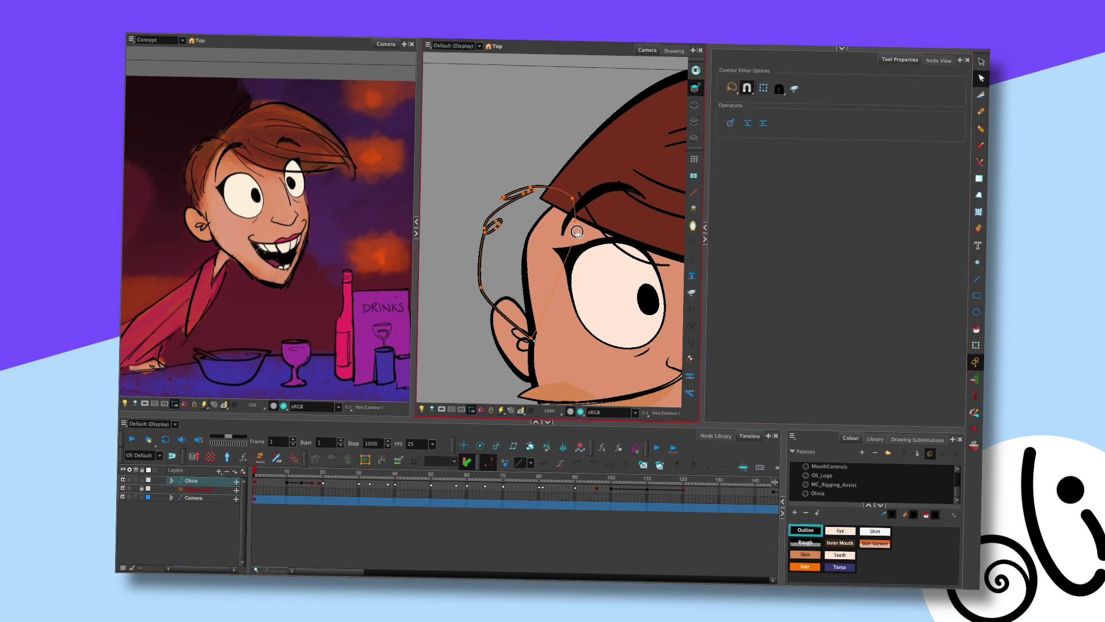
left_click(748, 89)
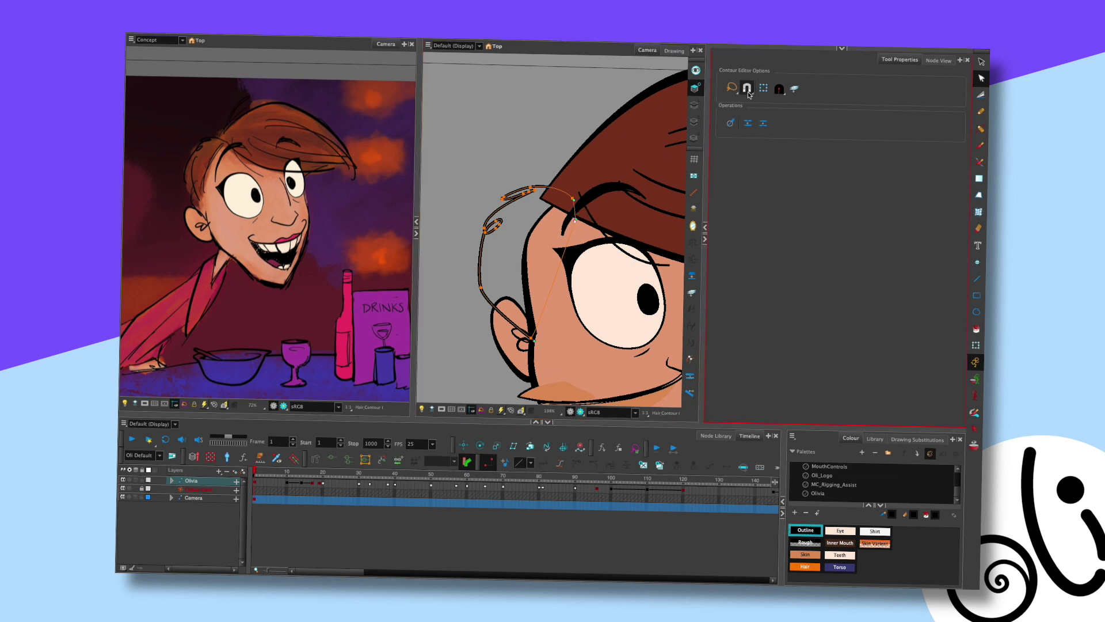
mouse_move(576, 211)
left_mouse_down()
mouse_move(578, 234)
mouse_move(577, 220)
left_mouse_up()
left_click_drag(570, 273, 575, 280)
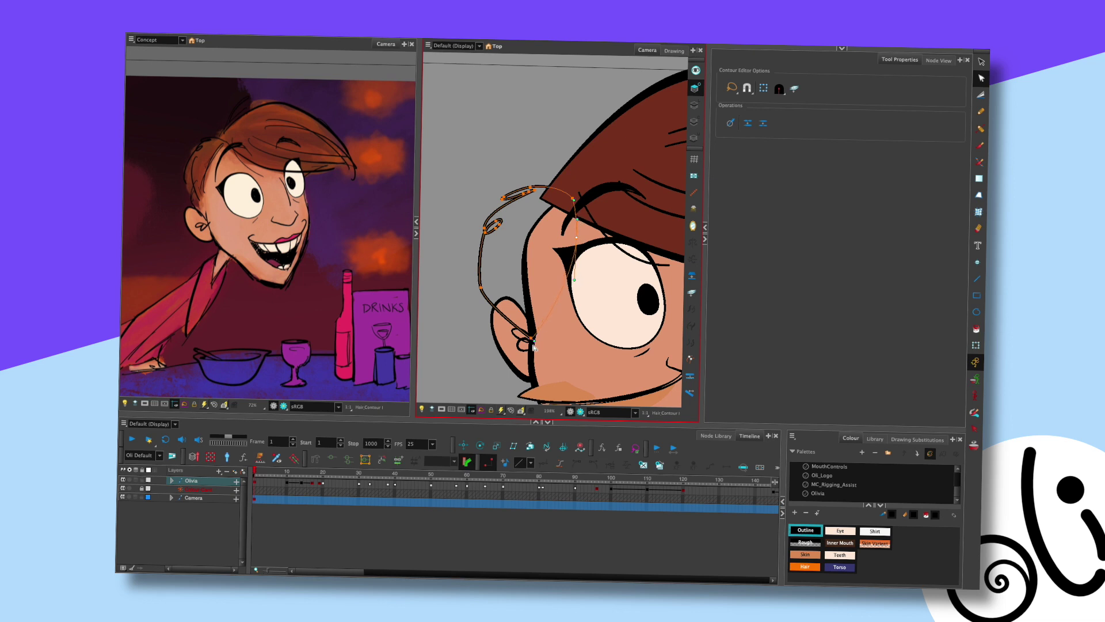
left_click_drag(534, 347, 546, 340)
Thin the back-hair outline to zero thickness partway down the back, above the ear, with the Pencil Editor
left_click(501, 256)
left_click(473, 292)
scroll(535, 199, "up", 2)
key("alt+shift+q")
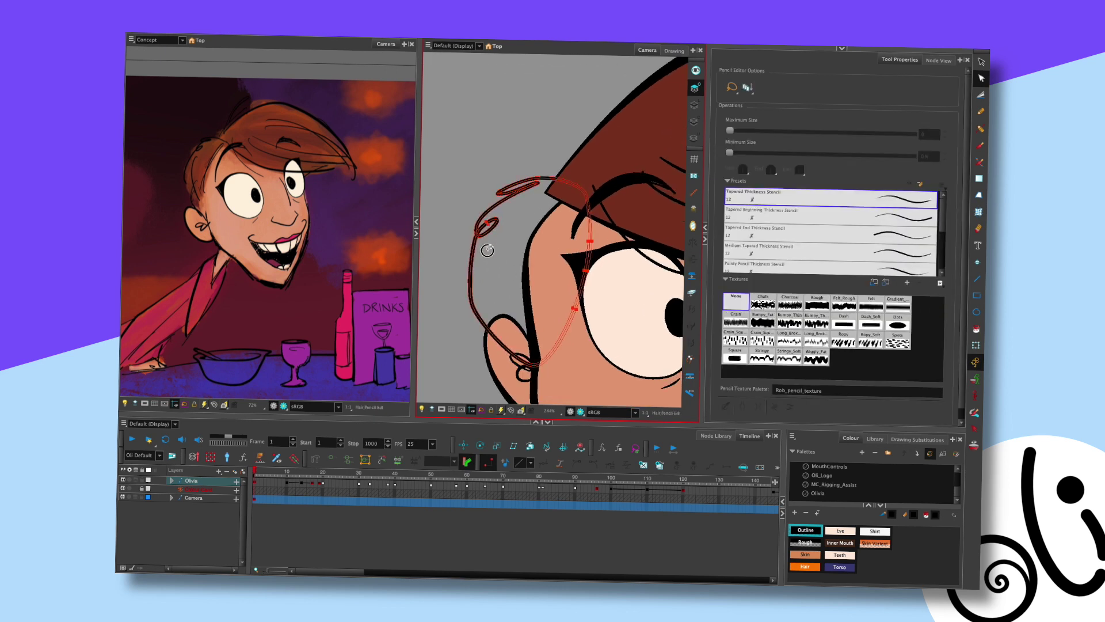
left_click(470, 272)
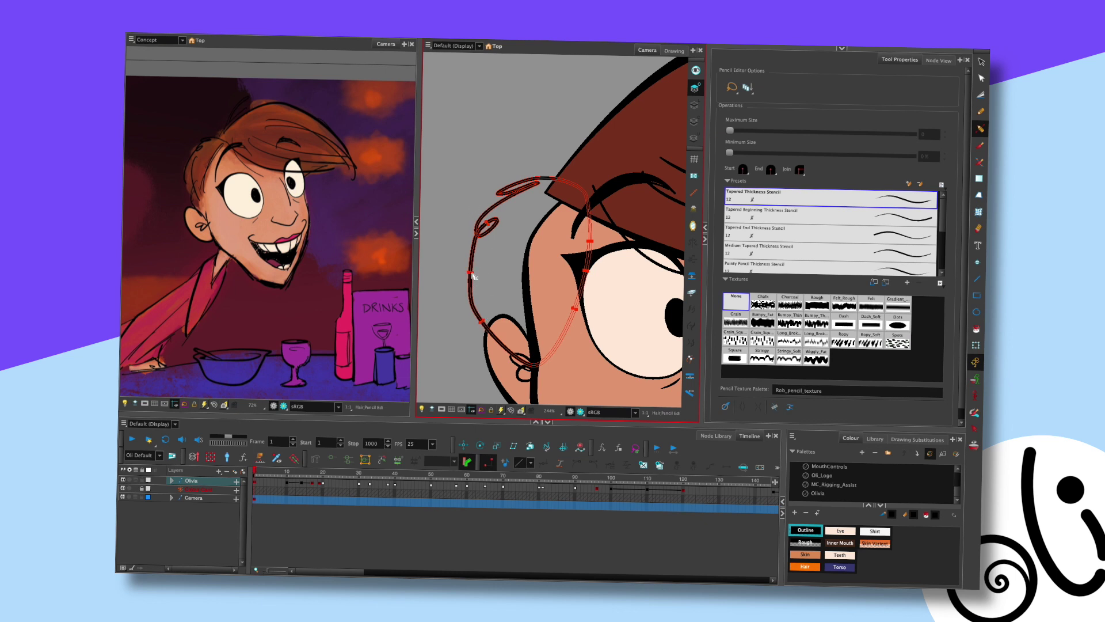
left_click(472, 275)
left_click_drag(474, 278, 467, 274)
left_click_drag(489, 269, 472, 269)
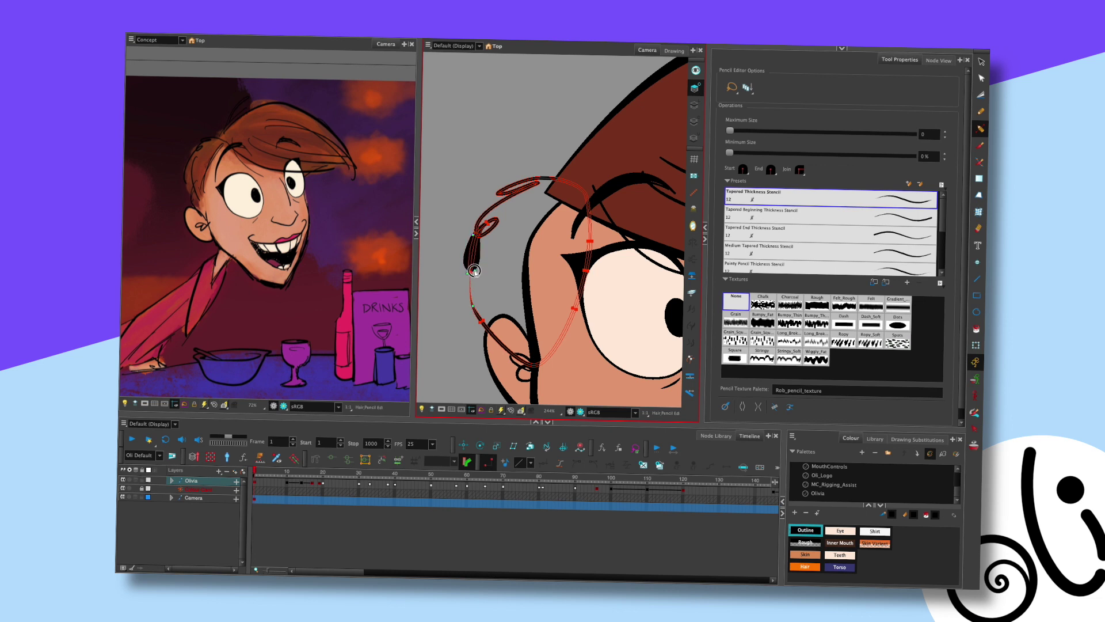
left_click(486, 252)
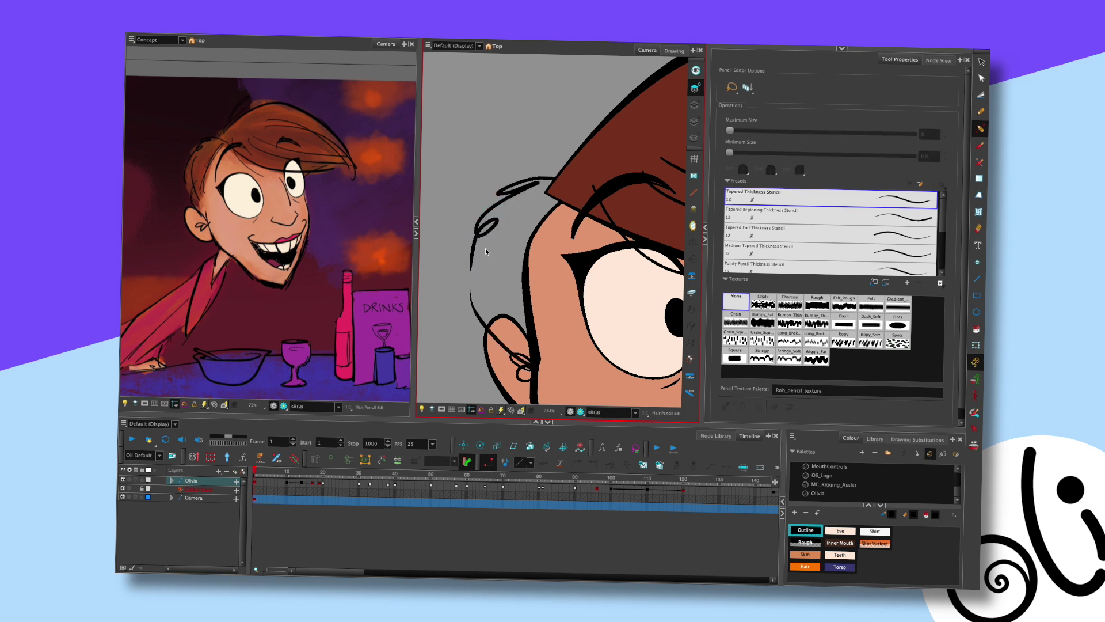
left_click_drag(506, 299, 505, 230)
left_click(504, 229)
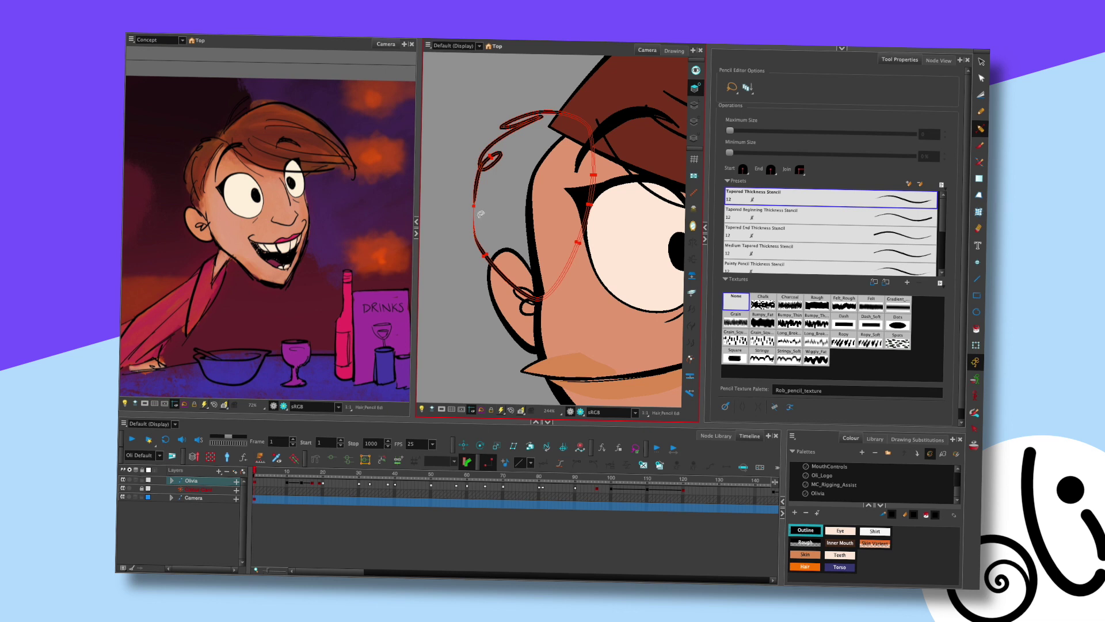
Pull the lower section of the back-hair outline inward with the Contour Editor so it overlaps beneath the upper section's tip
key("alt+q")
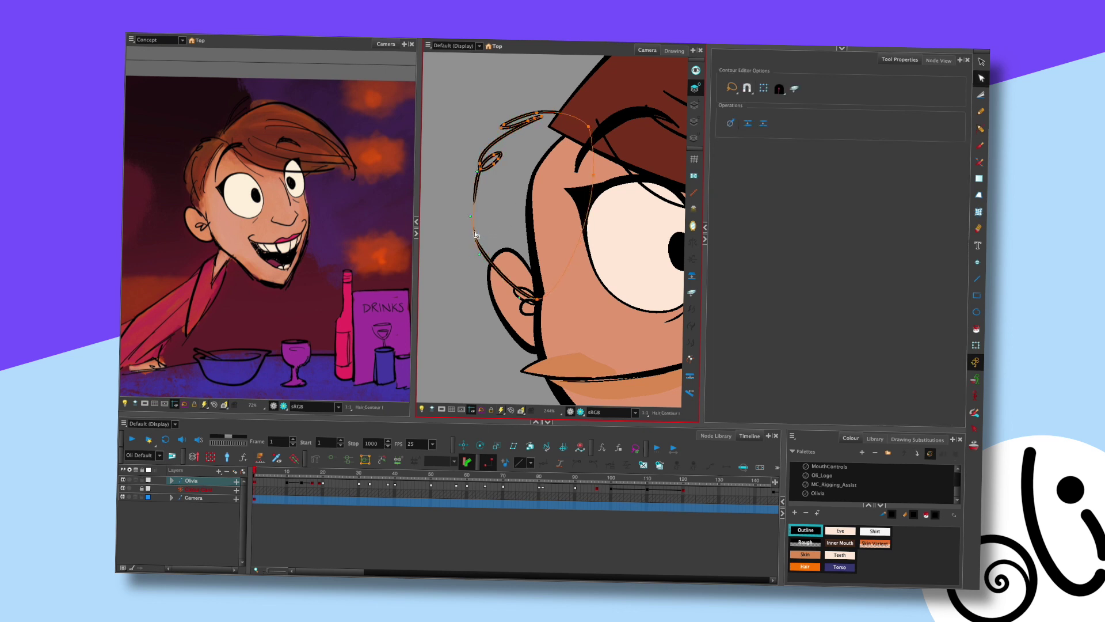
left_click_drag(476, 241, 498, 209)
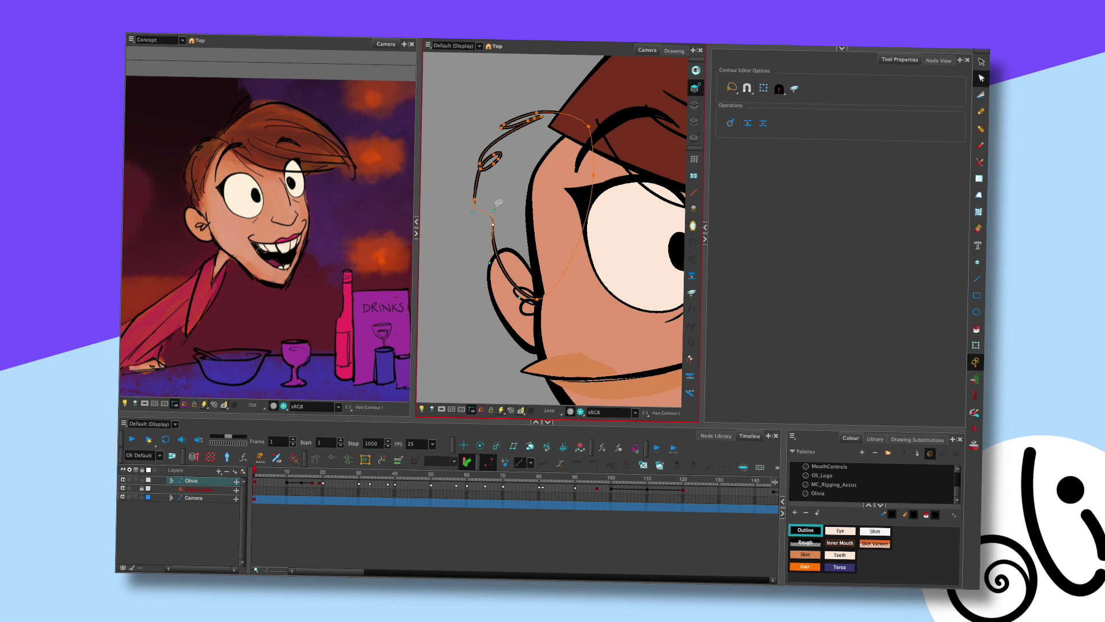
left_click_drag(477, 213, 480, 226)
left_click_drag(494, 210, 497, 209)
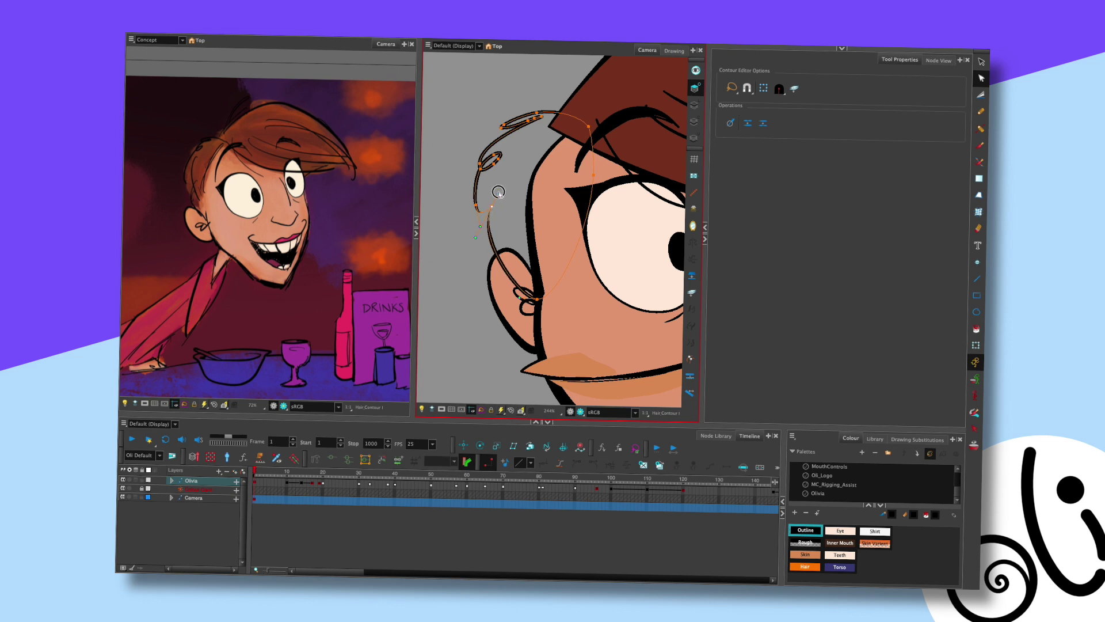
left_click(521, 252)
left_click_drag(550, 245, 533, 256)
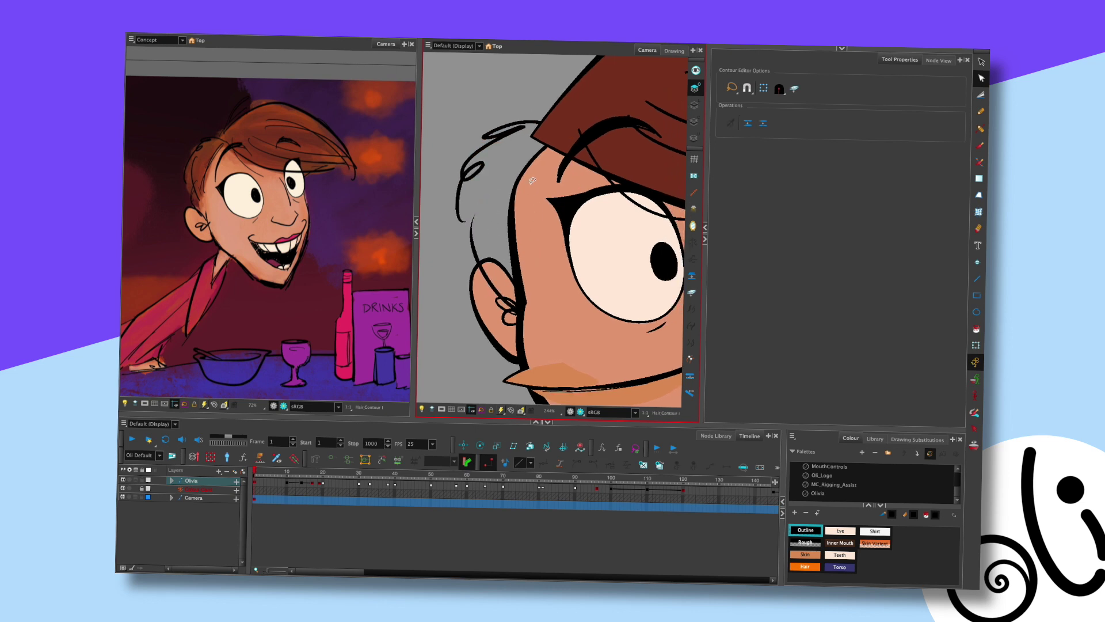
Refine the curve of the upper tuft on the back-hair outline
left_click(557, 144)
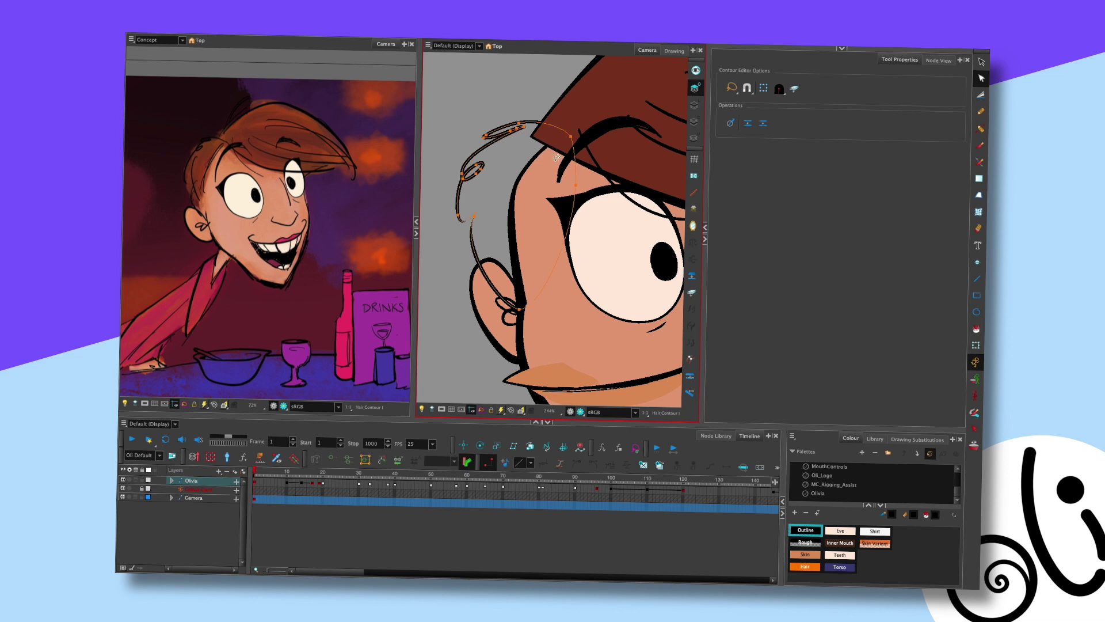
left_click(518, 158)
left_click(481, 170)
left_click_drag(492, 145, 499, 131)
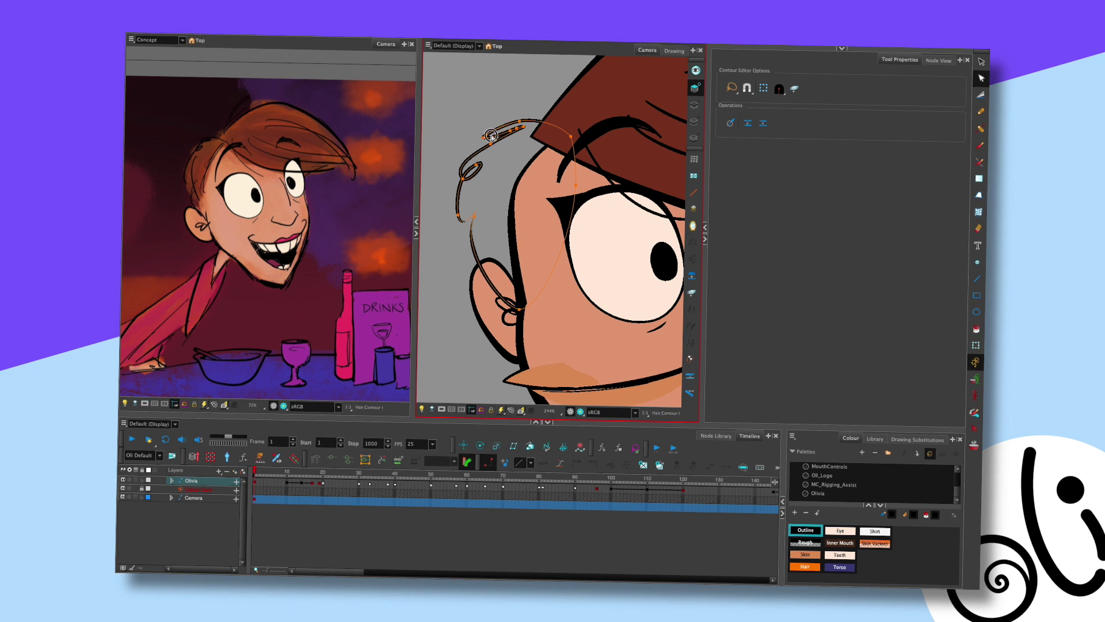
left_click(509, 139)
left_click(510, 132)
left_click(494, 207)
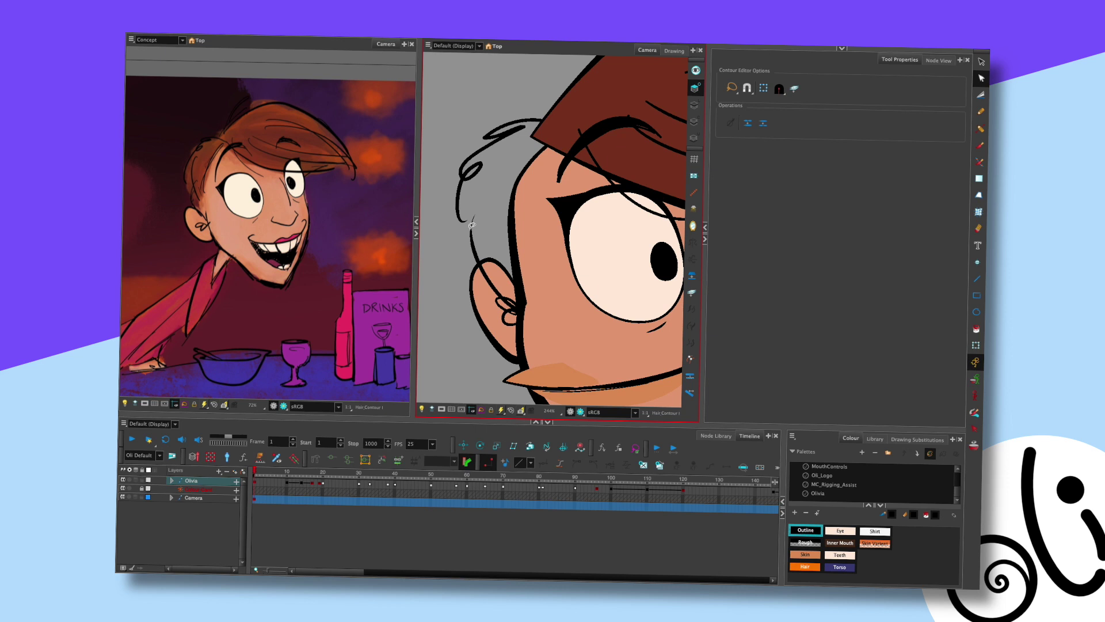
scroll(471, 225, "down", 5)
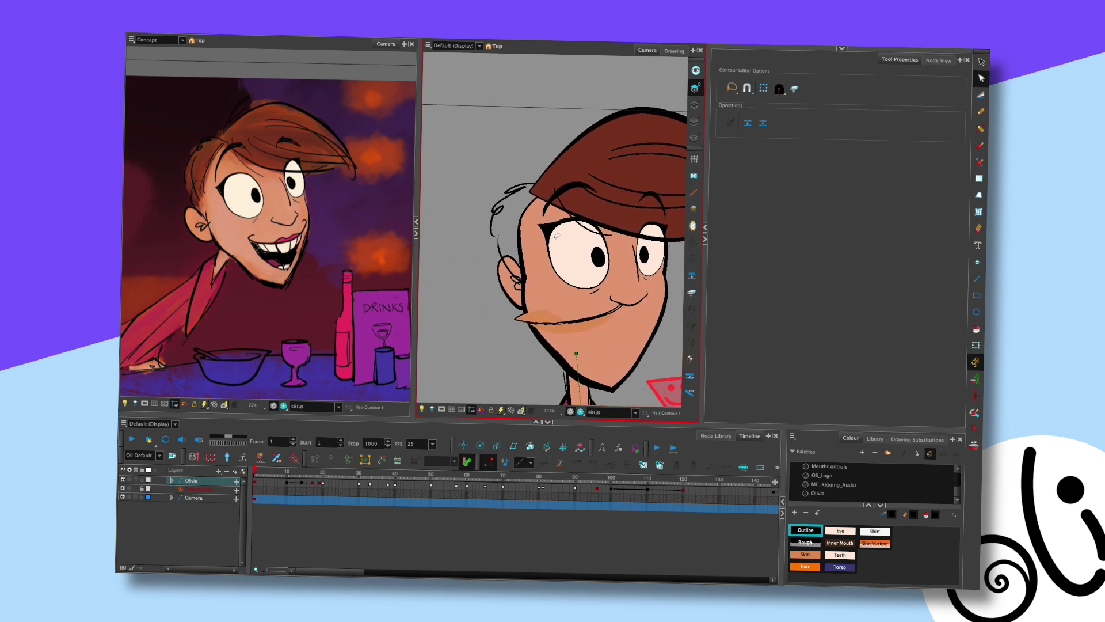
scroll(556, 235, "up", 1)
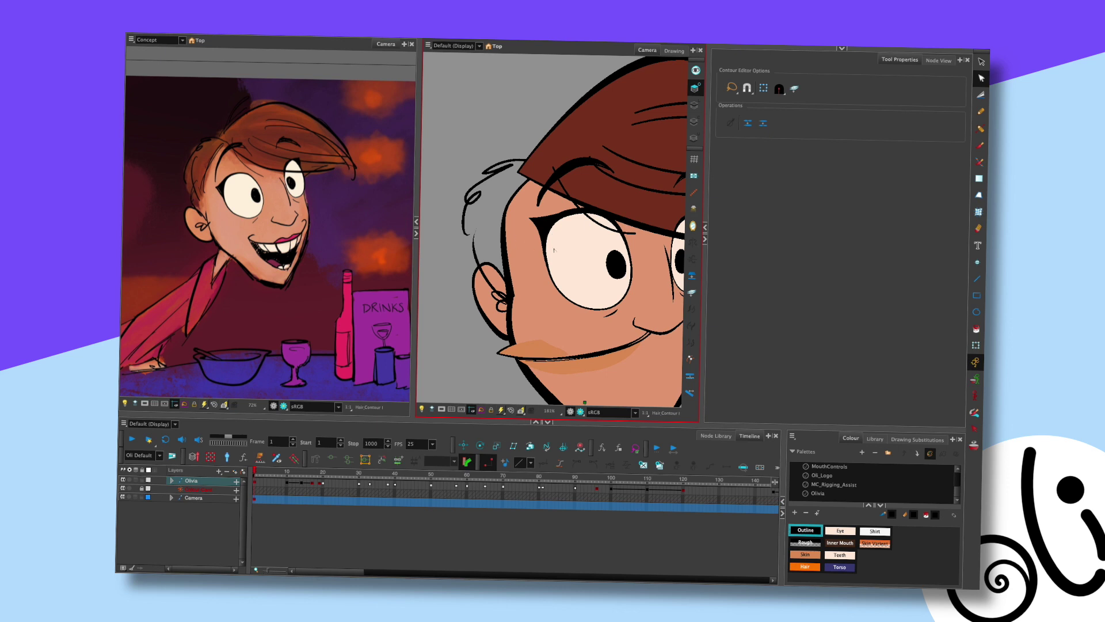
Draw a vertical hair strand with the Line tool inside the back-hair shape above the ear, and bend it into a curve
left_click(977, 278)
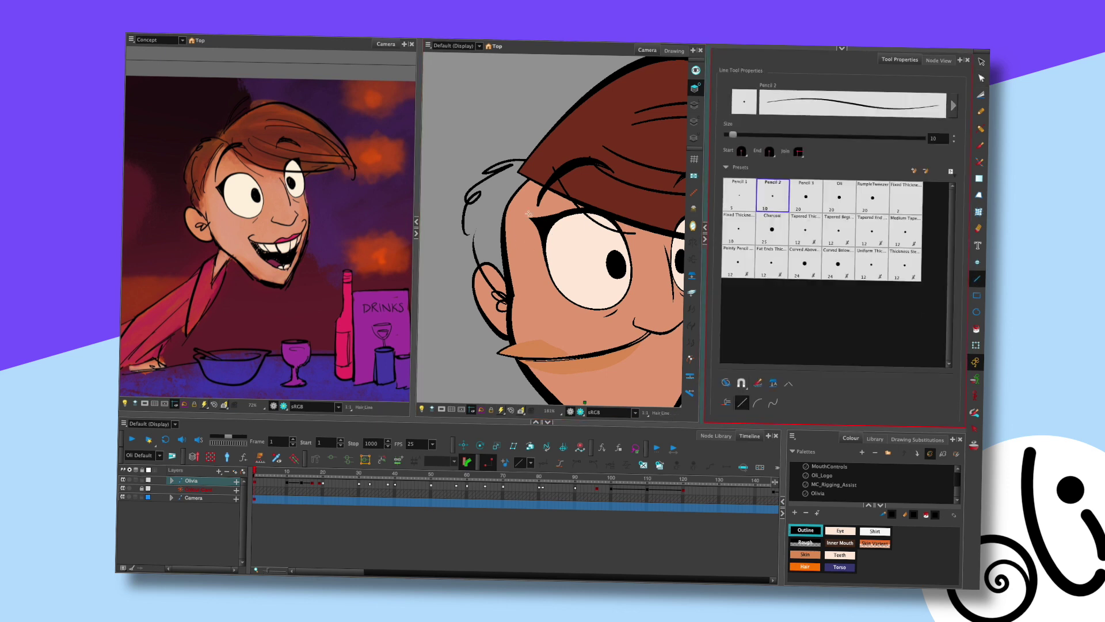
left_click_drag(486, 203, 487, 264)
key("alt+q")
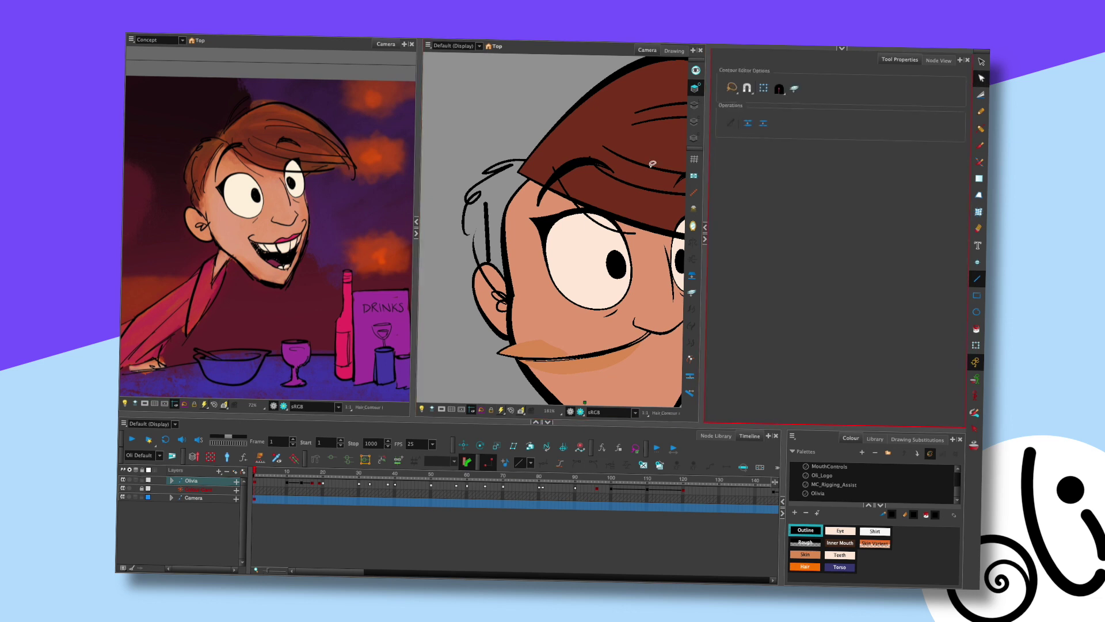
left_click(486, 230)
scroll(503, 150, "up", 2)
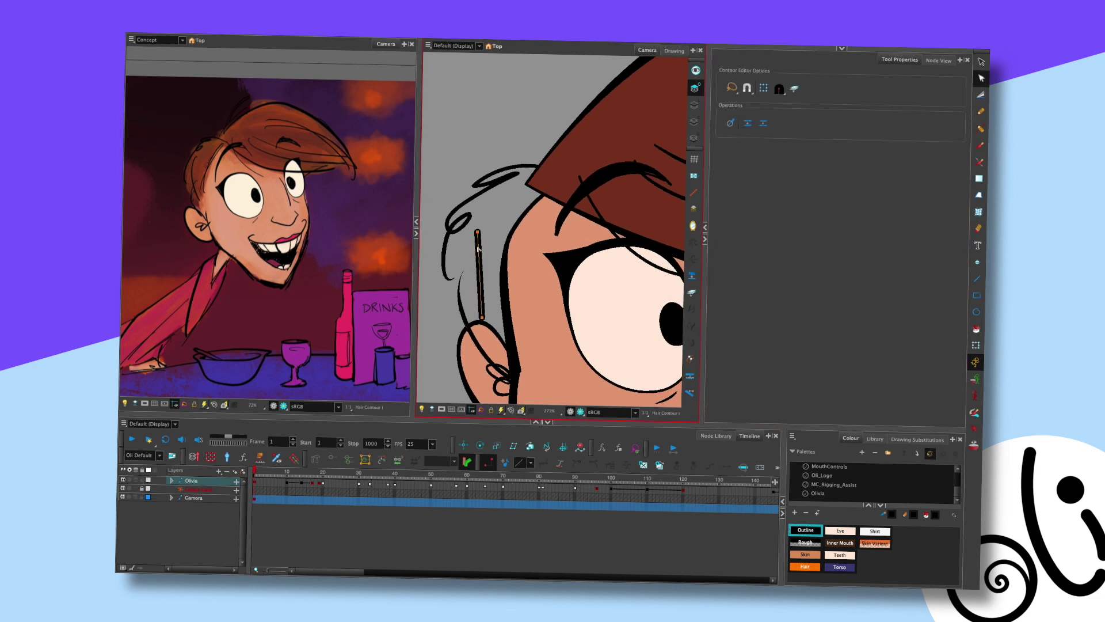
mouse_move(479, 248)
left_mouse_down()
mouse_move(465, 245)
mouse_move(483, 227)
left_mouse_up()
Adjust the new hair strand's thickness at its ends and along its length with the Pencil Editor
key("alt+shift+q")
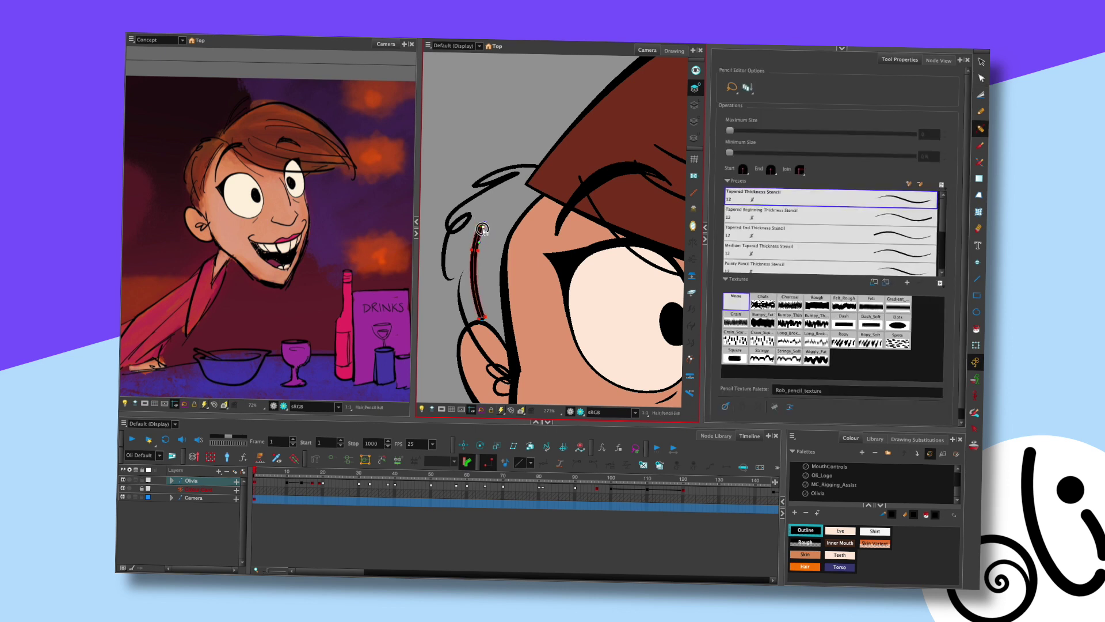
left_click(477, 250)
left_click_drag(476, 253, 479, 249)
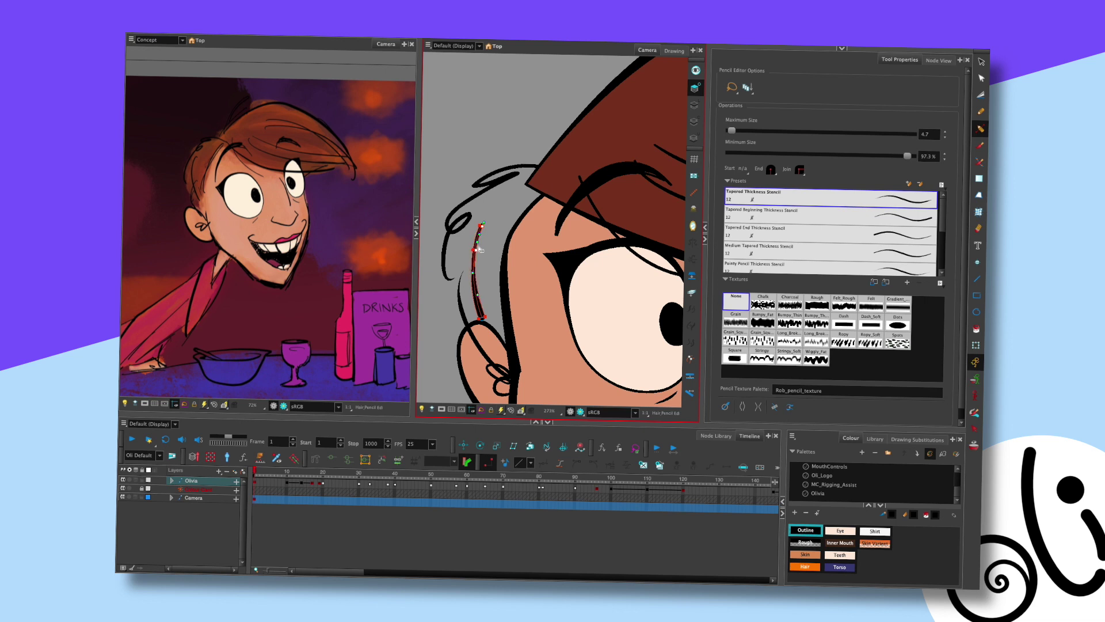
left_click_drag(484, 317, 485, 294)
key("Escape")
scroll(489, 248, "up", 1)
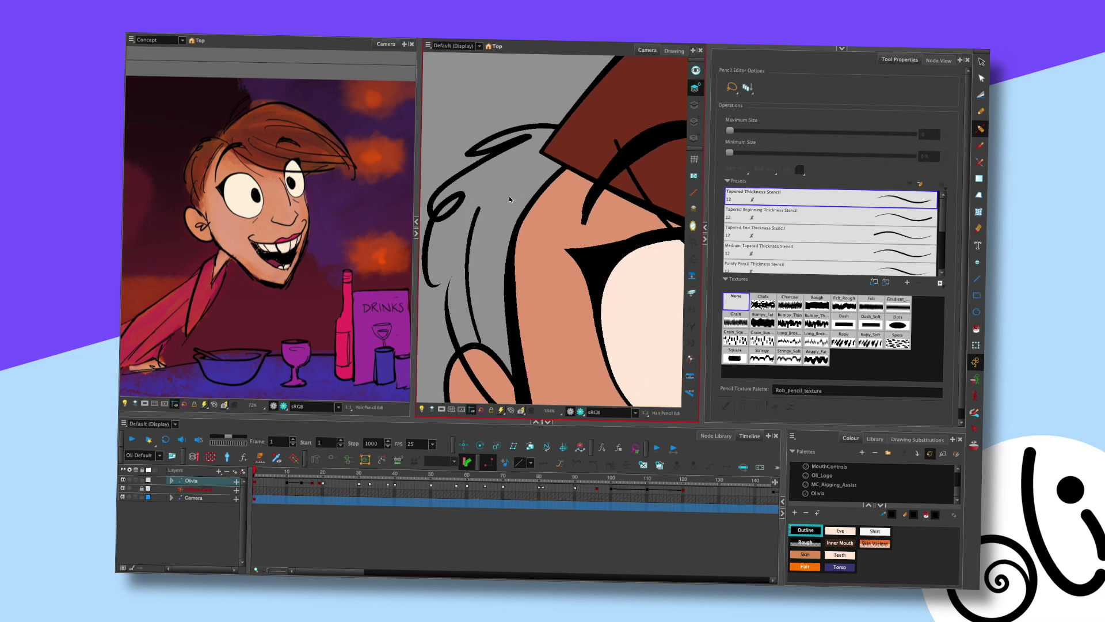
left_click(467, 256)
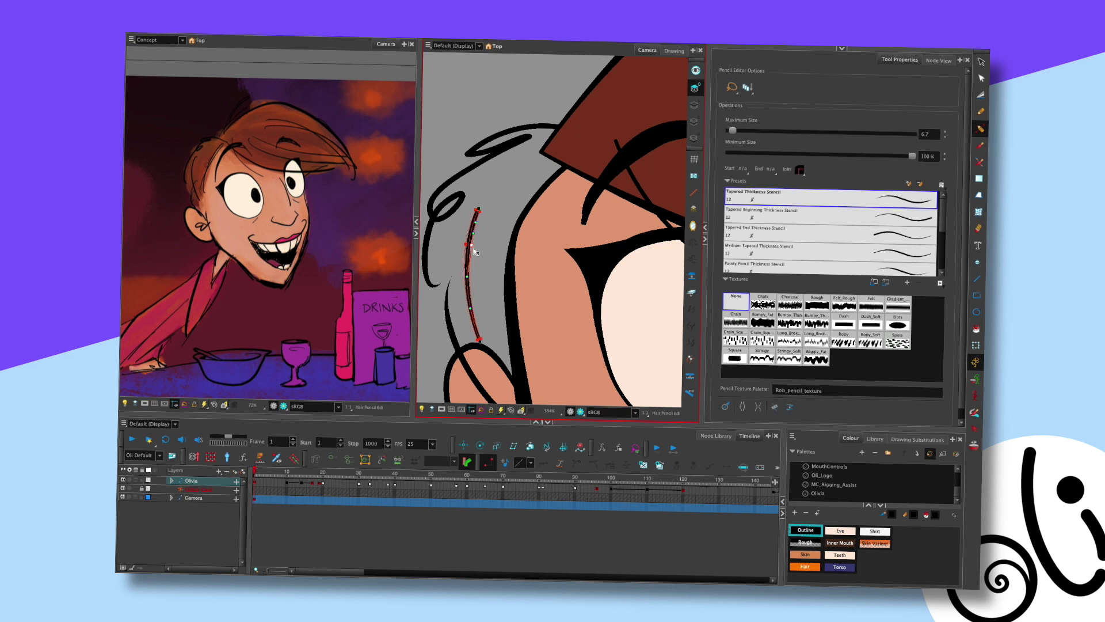
key("Escape")
left_click_drag(484, 289, 487, 257)
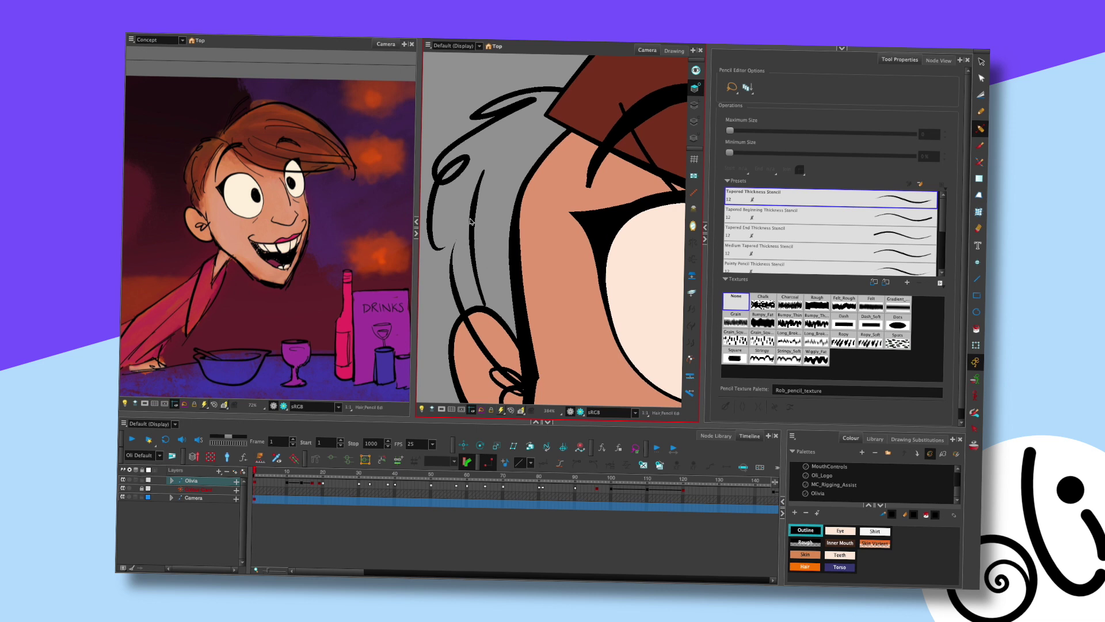
Reshape the upper end of the hair strand with the Contour Editor
key("alt+q")
left_click(470, 236)
key("Escape")
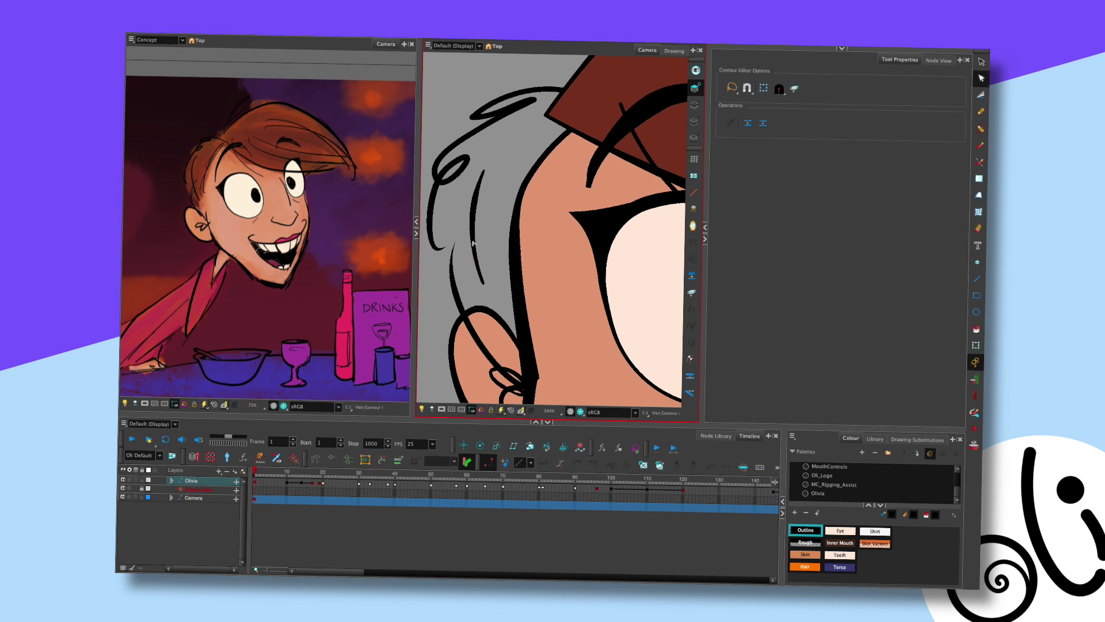
left_click(486, 178)
left_click_drag(496, 162, 474, 162)
left_click(488, 233)
Draw a shorter diagonal hair strand above the ear with the Line tool at size 11.2
scroll(488, 236, "down", 3)
left_click(483, 254)
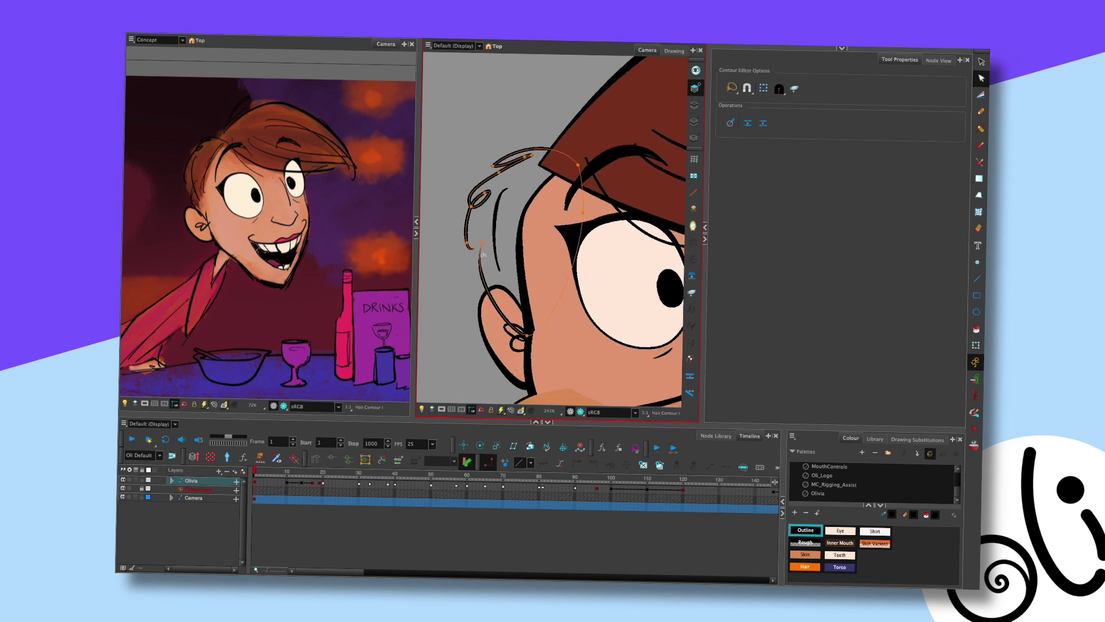
key("alt+6")
left_click_drag(734, 139, 734, 138)
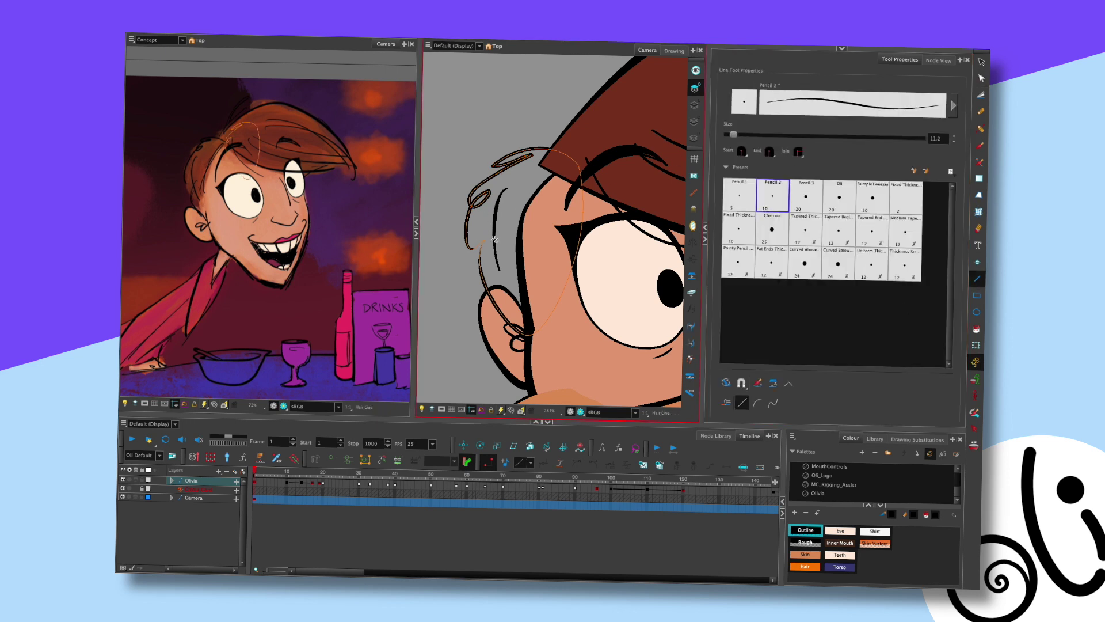
mouse_move(502, 240)
left_mouse_down()
mouse_move(473, 292)
mouse_move(479, 279)
left_mouse_up()
key("alt+q")
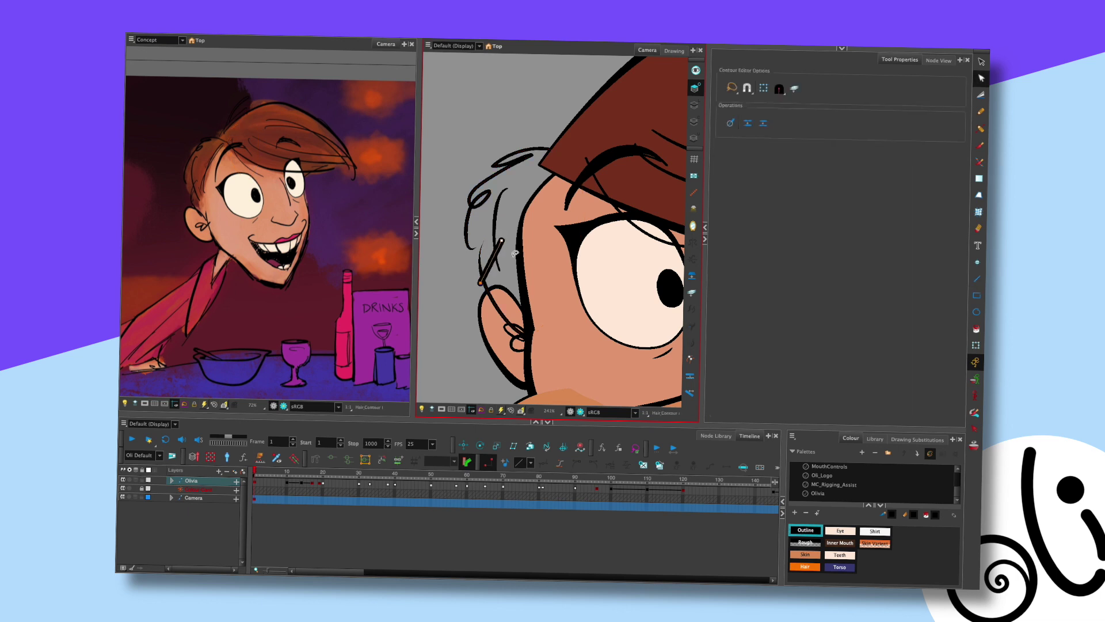
Taper the shorter strand above the ear and bend it into a curve that meets the longer strand
key("alt+shift+q")
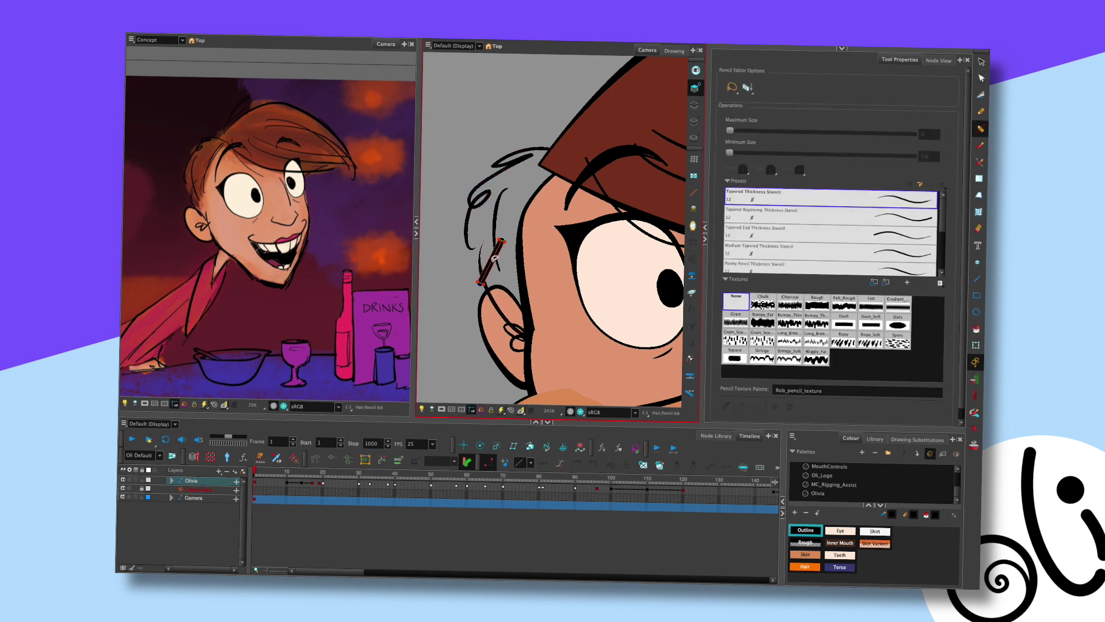
left_click(484, 285)
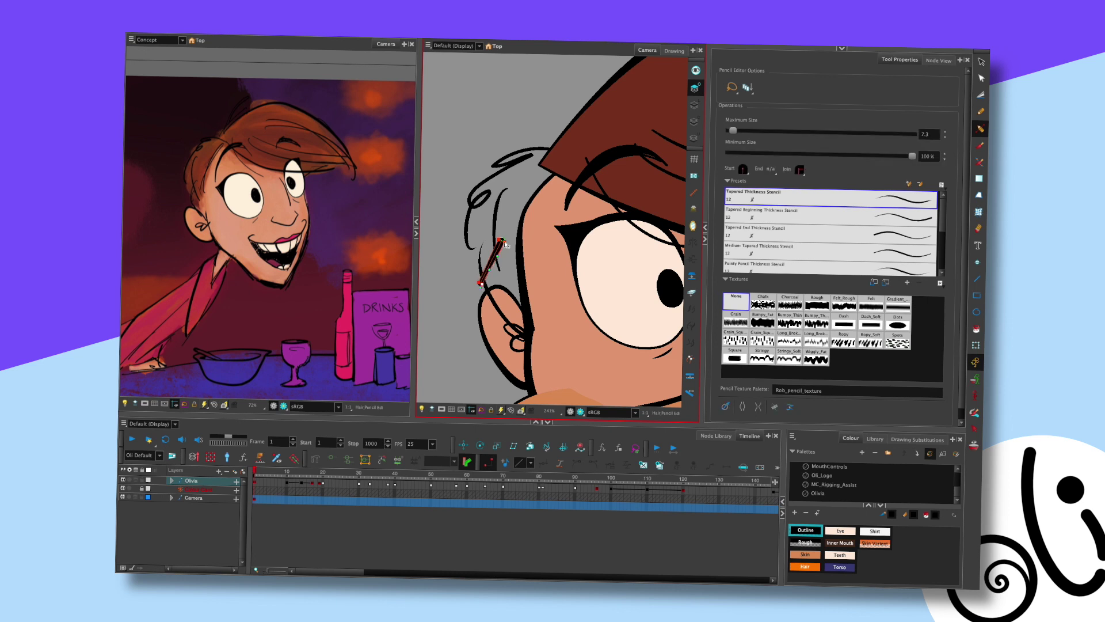
mouse_move(502, 243)
left_mouse_down()
mouse_move(487, 272)
mouse_move(489, 252)
left_mouse_up()
key("alt+q")
left_click(493, 292)
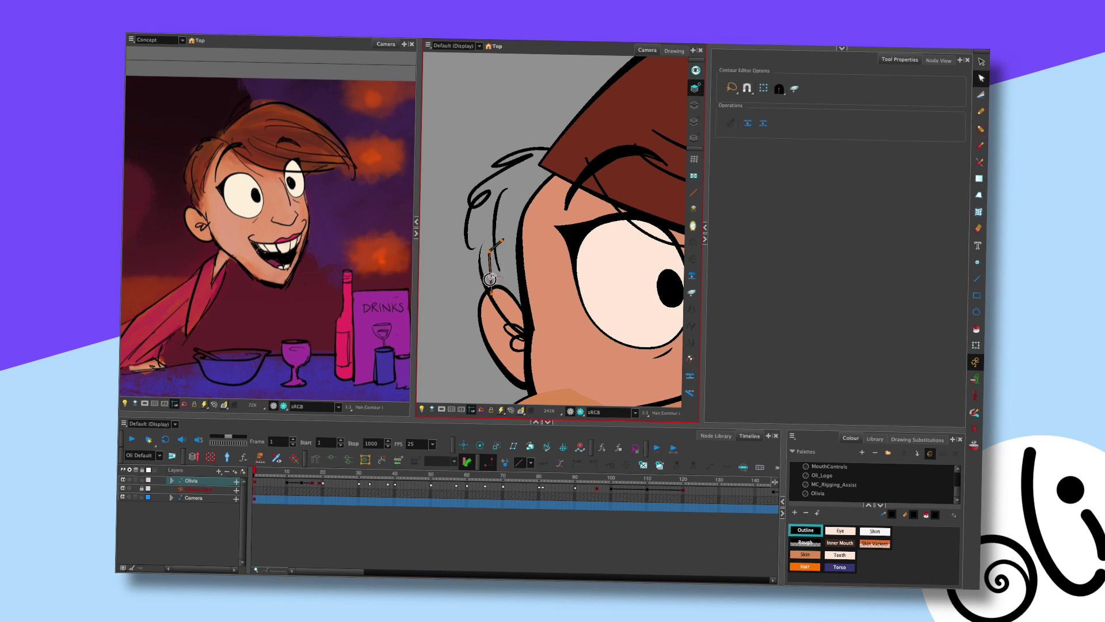
left_click(491, 256)
left_click_drag(491, 256, 499, 253)
left_click(649, 114)
Cut the back-hair outline and paste it onto the Line Art layer
key("alt+s")
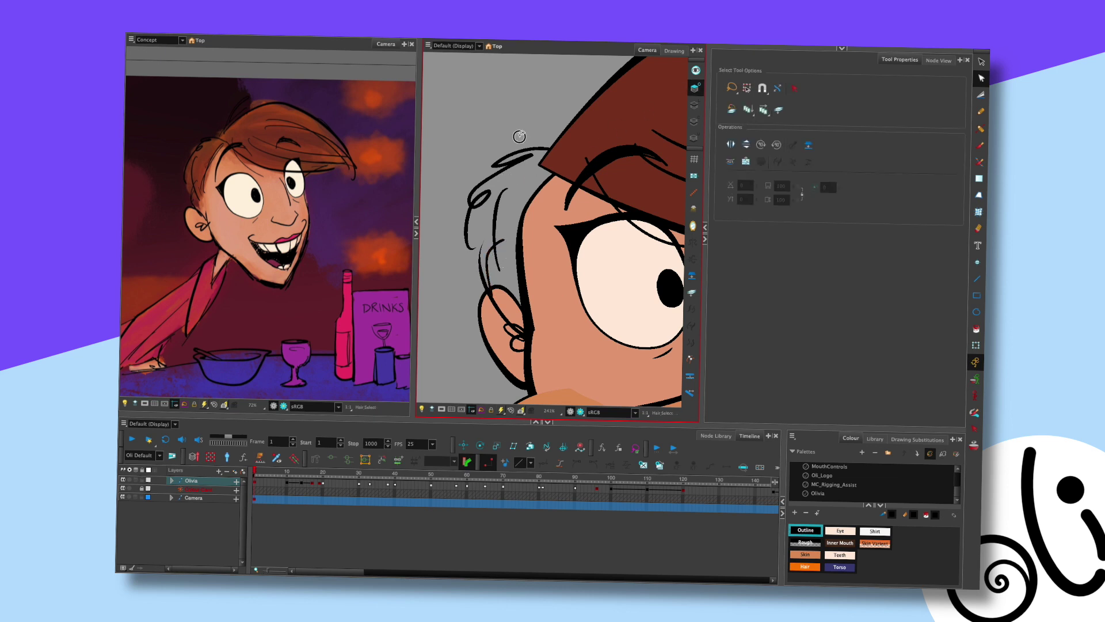
left_click(523, 170)
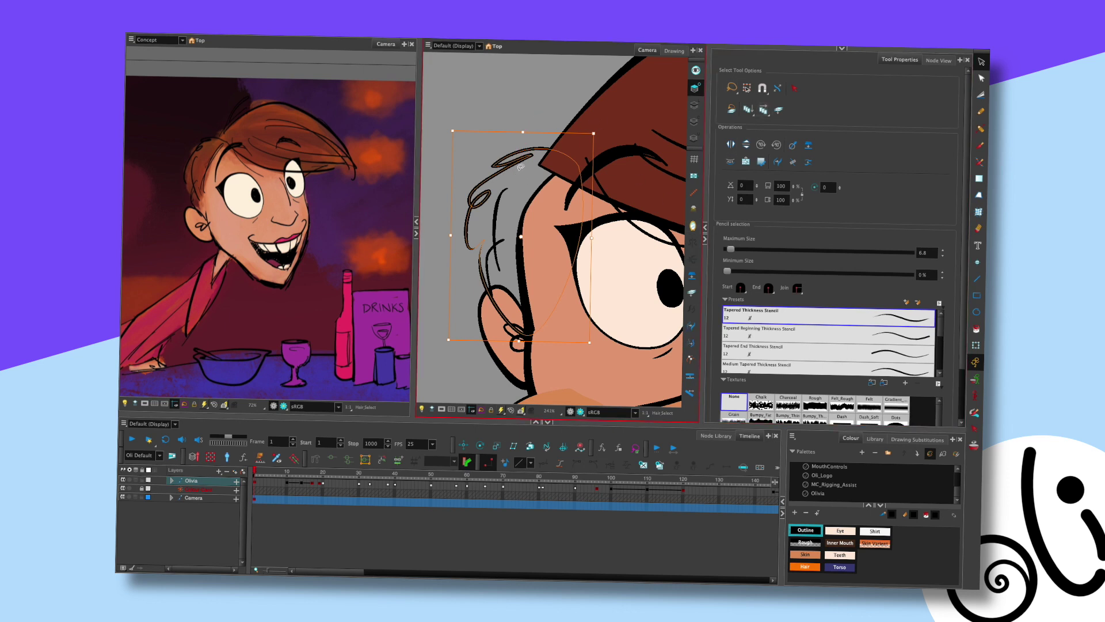
key("ctrl+x")
key("l")
key("ctrl+v")
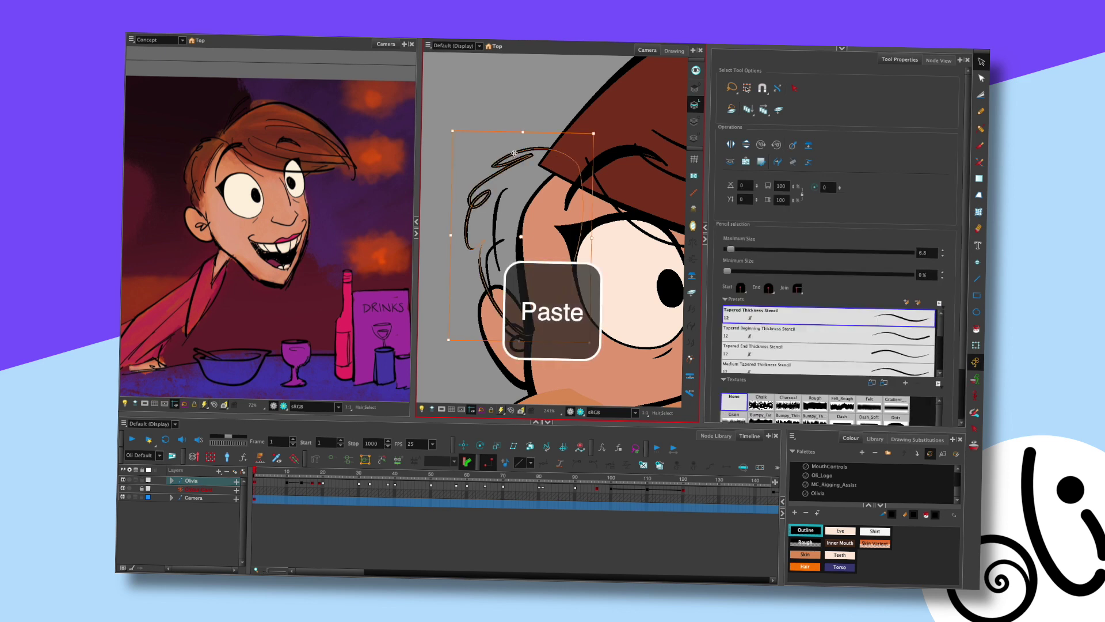
Fill the back hair with the Hair colour from the Olivia palette on the Colour Art layer
left_click(694, 88)
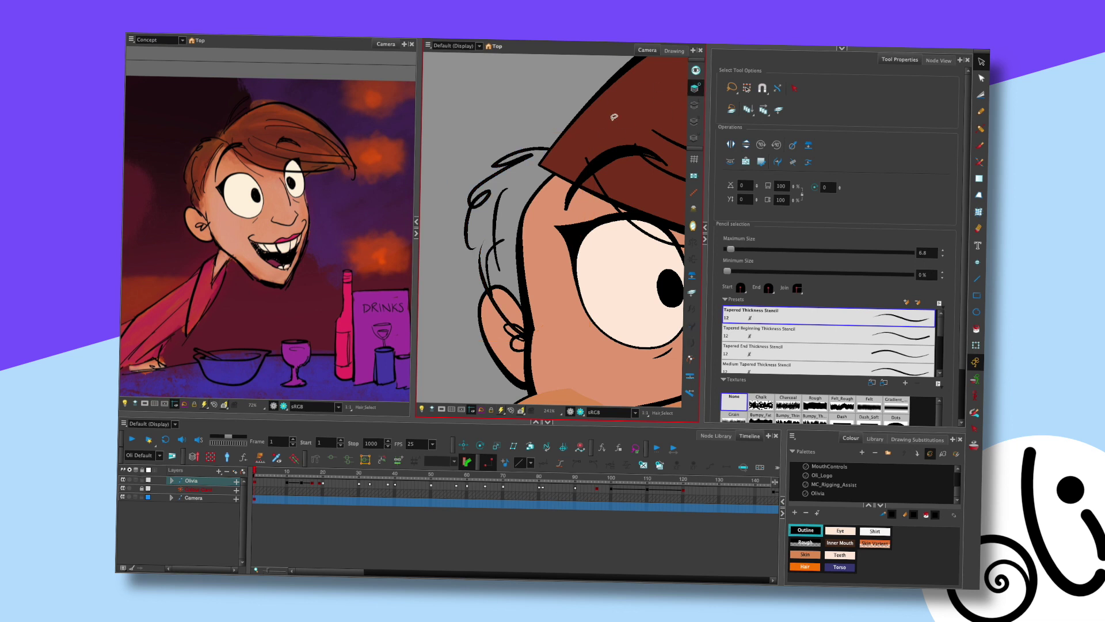
left_click(538, 208)
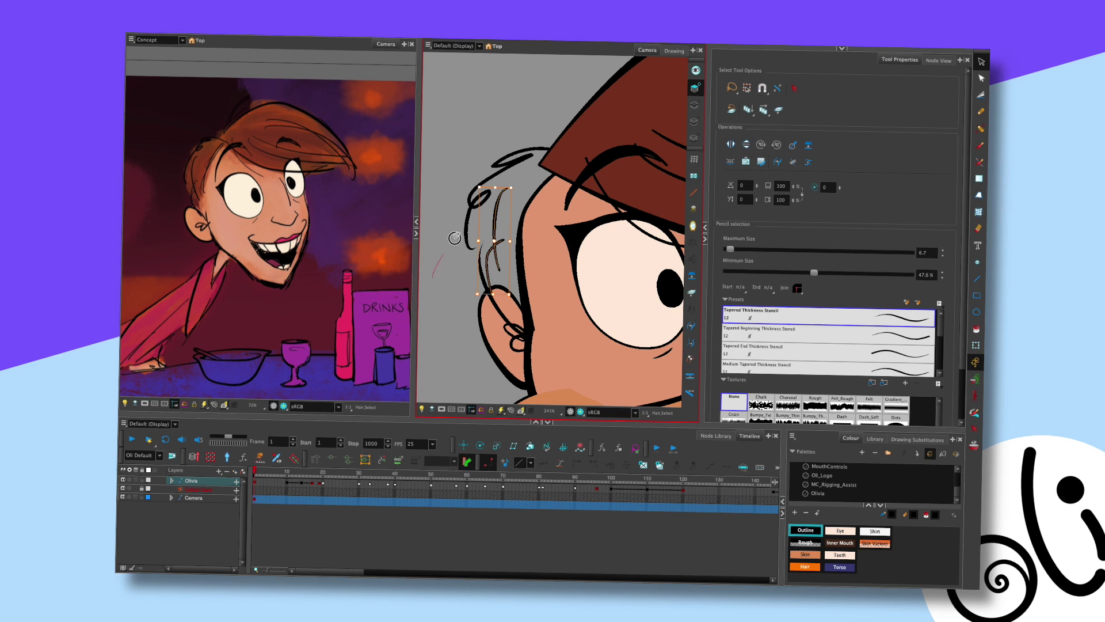
key("alt+i")
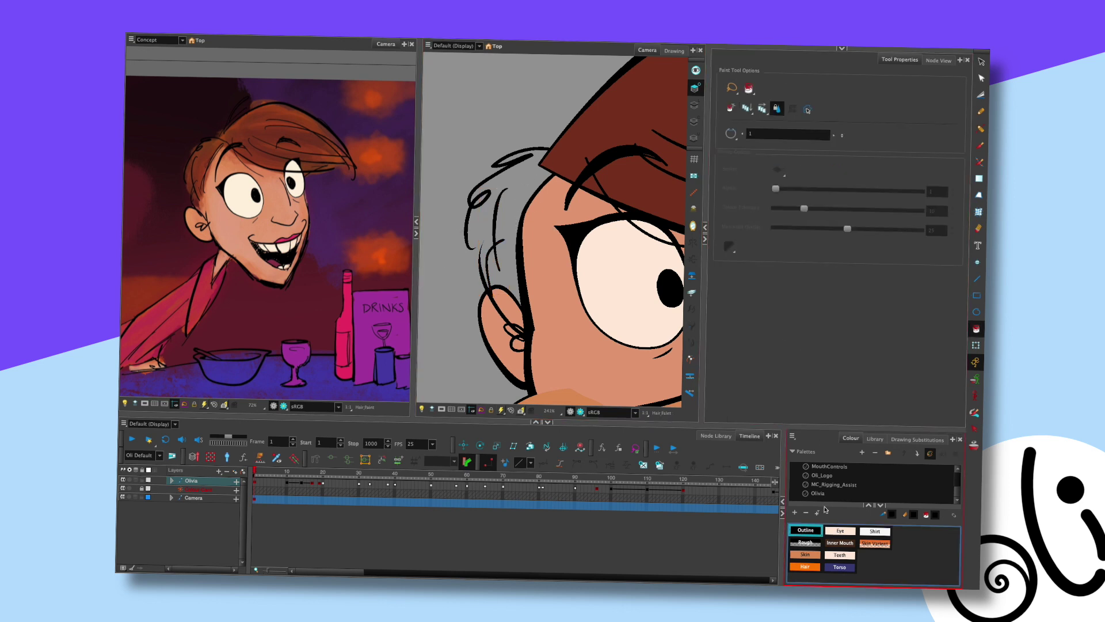
left_click(827, 495)
left_click(815, 566)
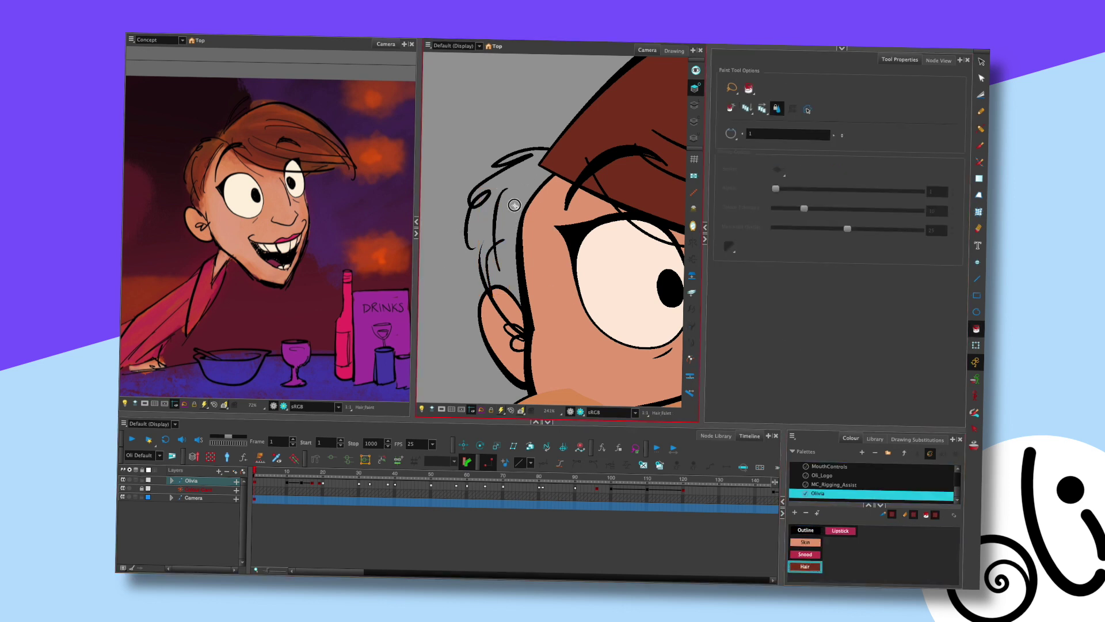
key("l")
left_click(519, 184)
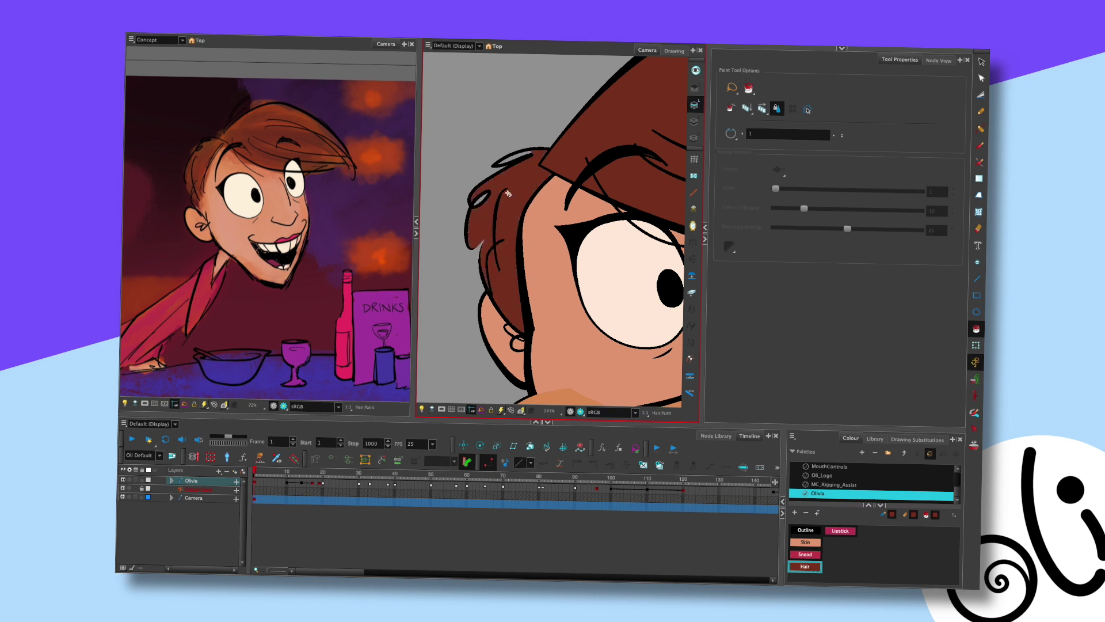
key("alt+q")
scroll(507, 193, "down", 3)
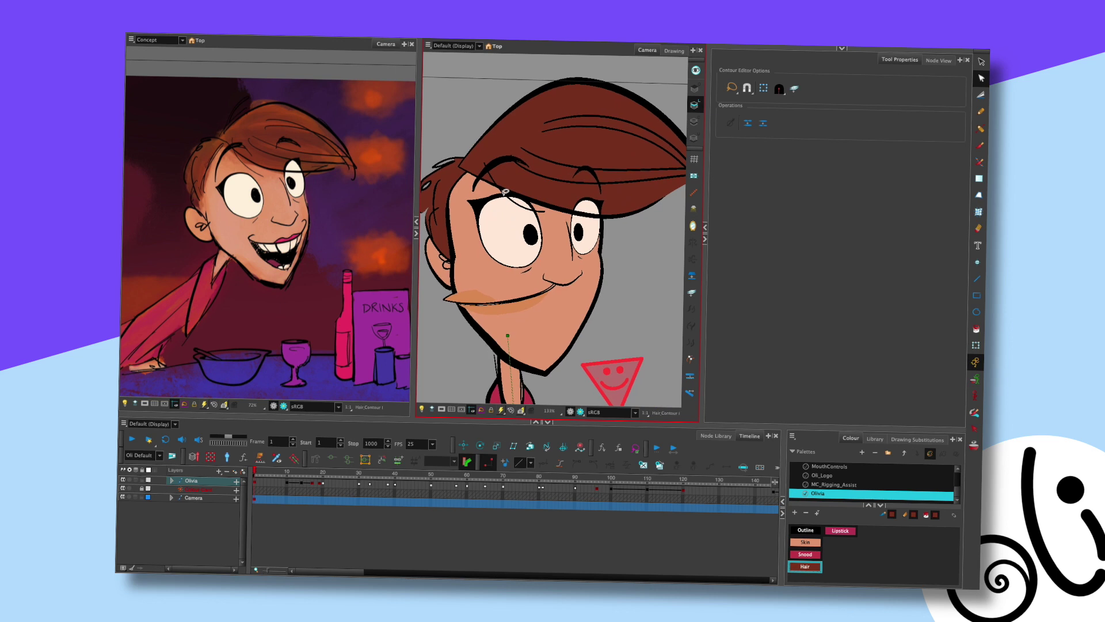
scroll(505, 192, "down", 2)
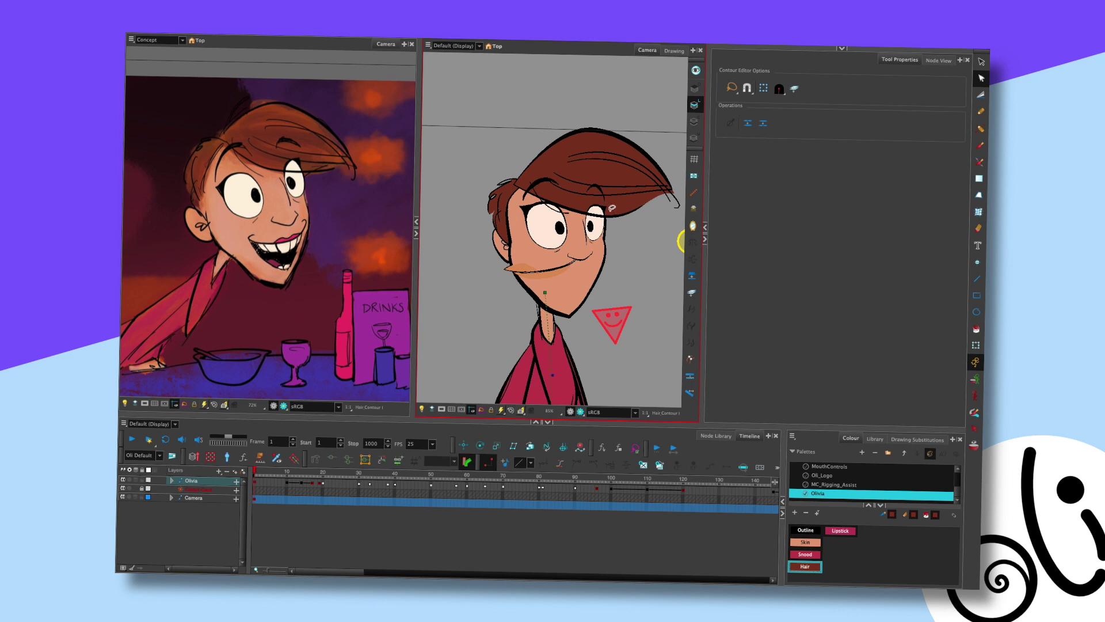
Check the transform and rotation pivots of the back hair and the ear, and save the scene
left_click(976, 344)
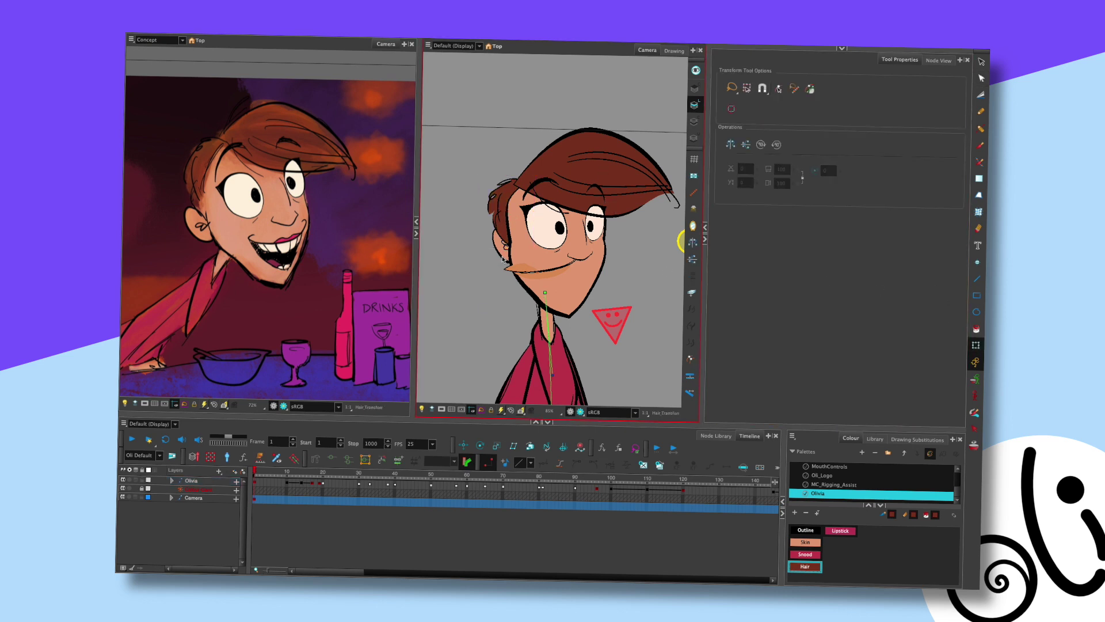
left_click(500, 242)
left_click(504, 206)
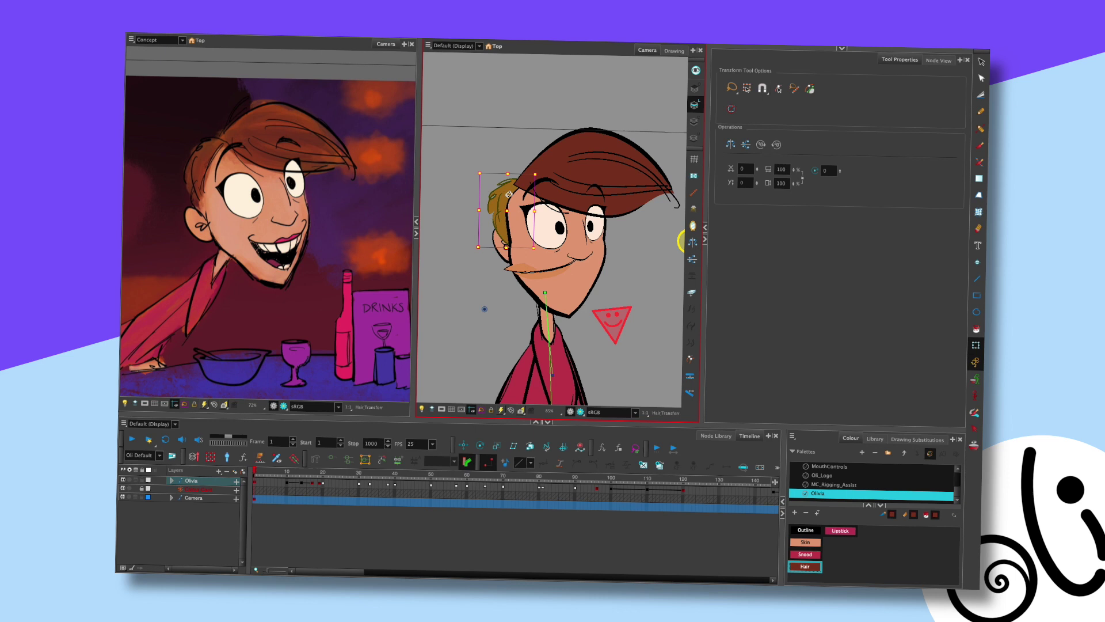
key("alt+3")
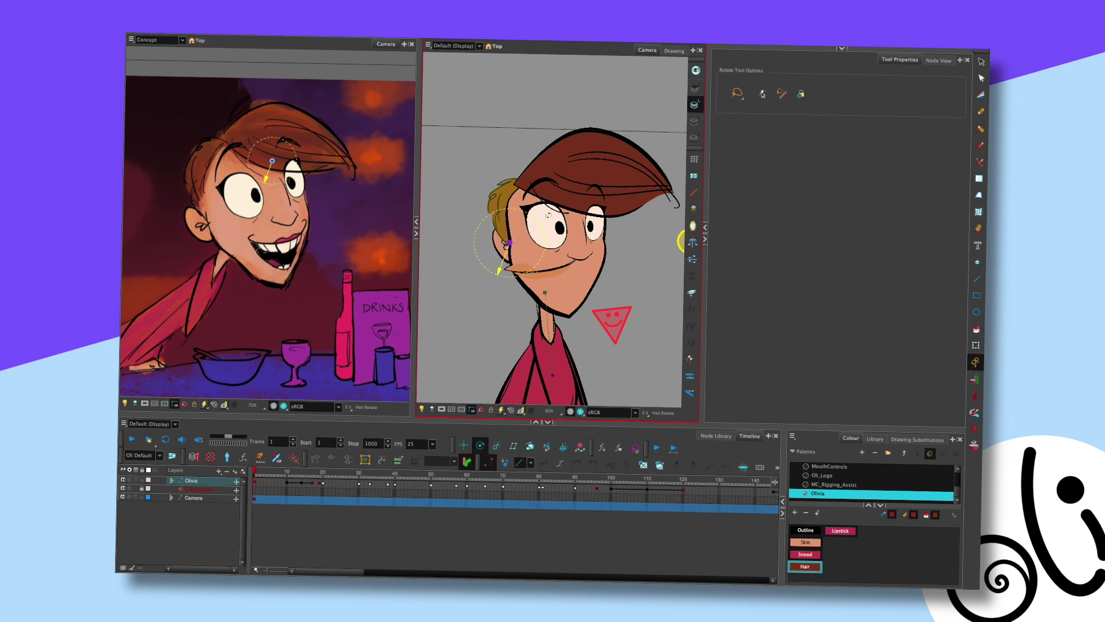
key("shift+t")
left_click(502, 244)
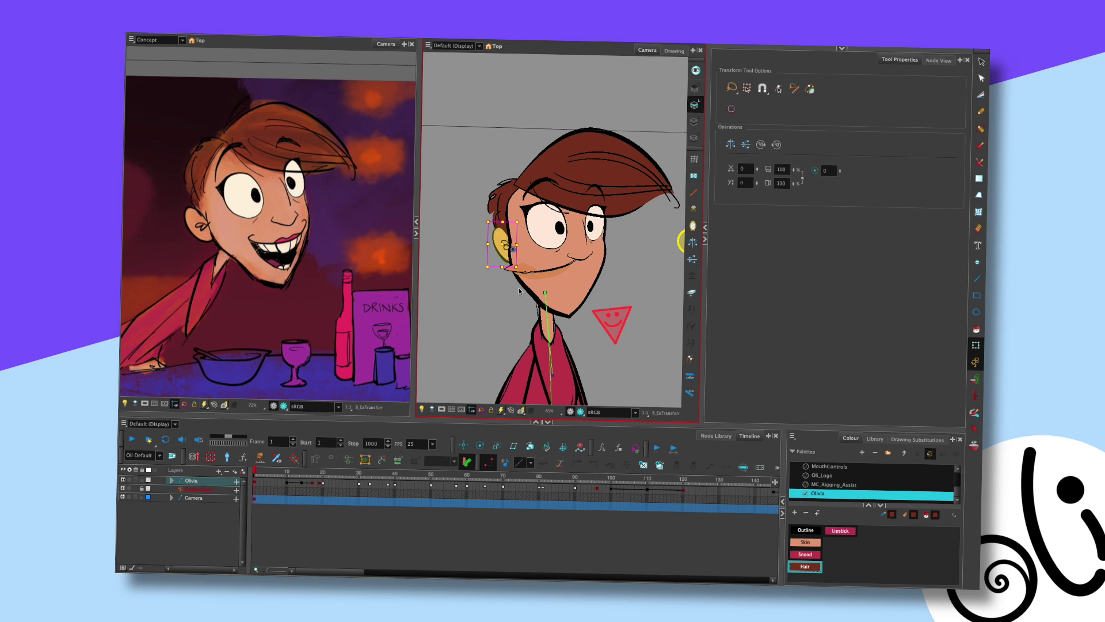
left_click(616, 257)
scroll(608, 242, "right", 3)
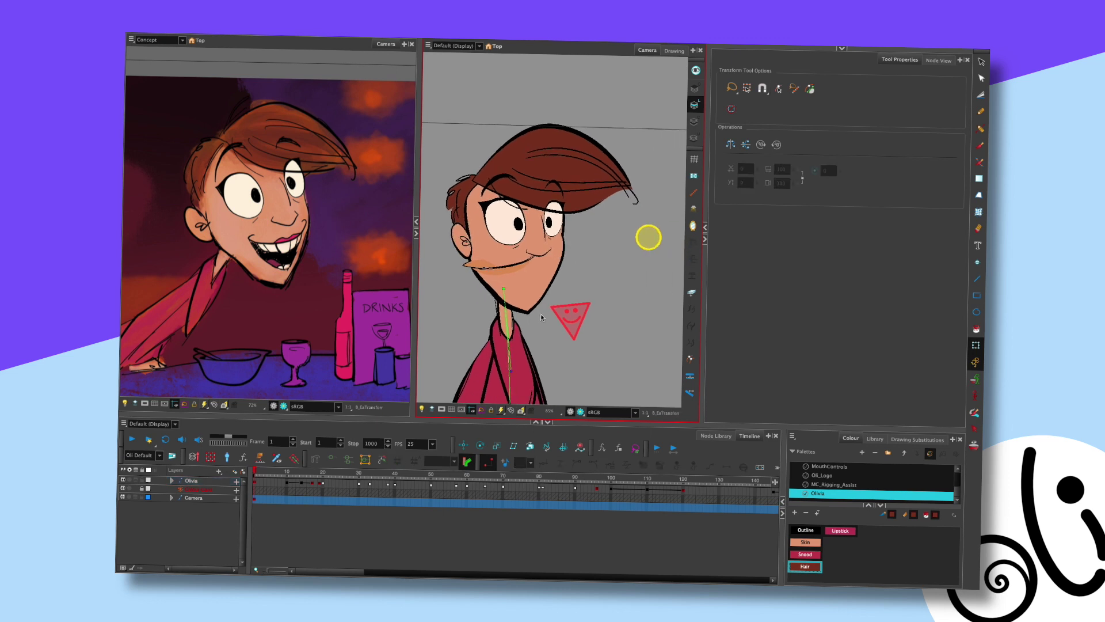
key("ctrl+s")
Test the triangular face controller with a small move and undo it
left_click(578, 313)
left_click_drag(578, 313, 582, 320)
key("ctrl+z")
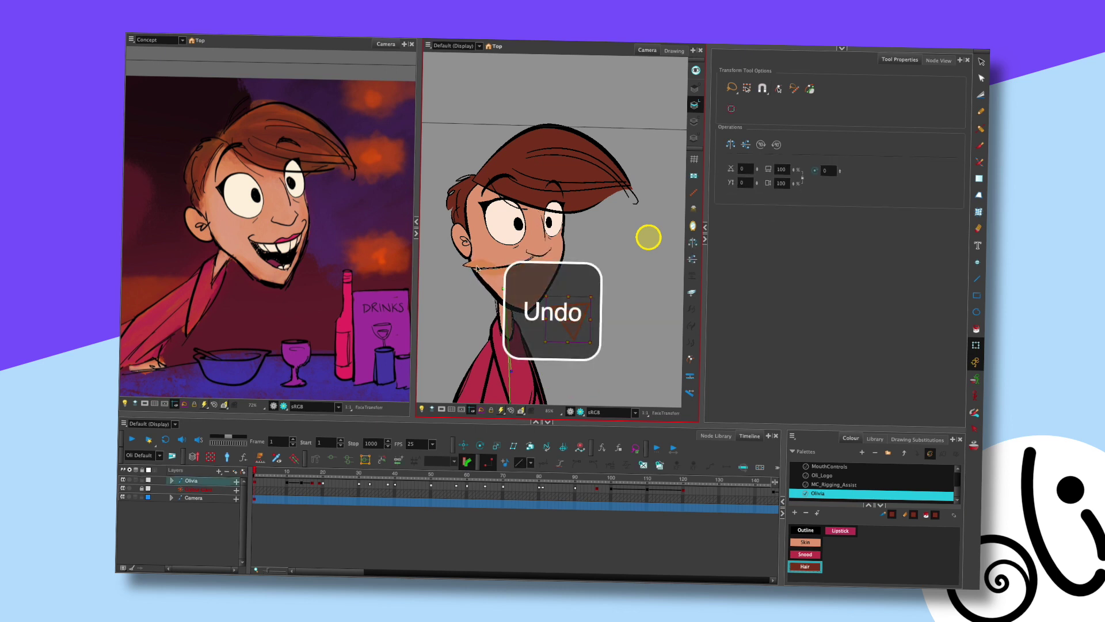
key("ctrl+z")
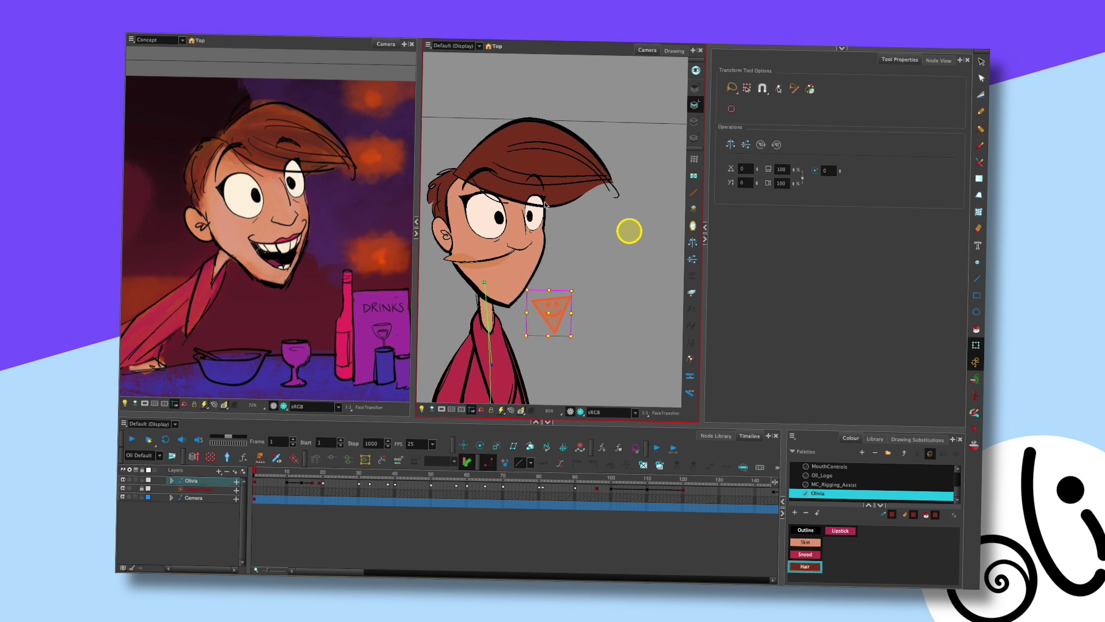
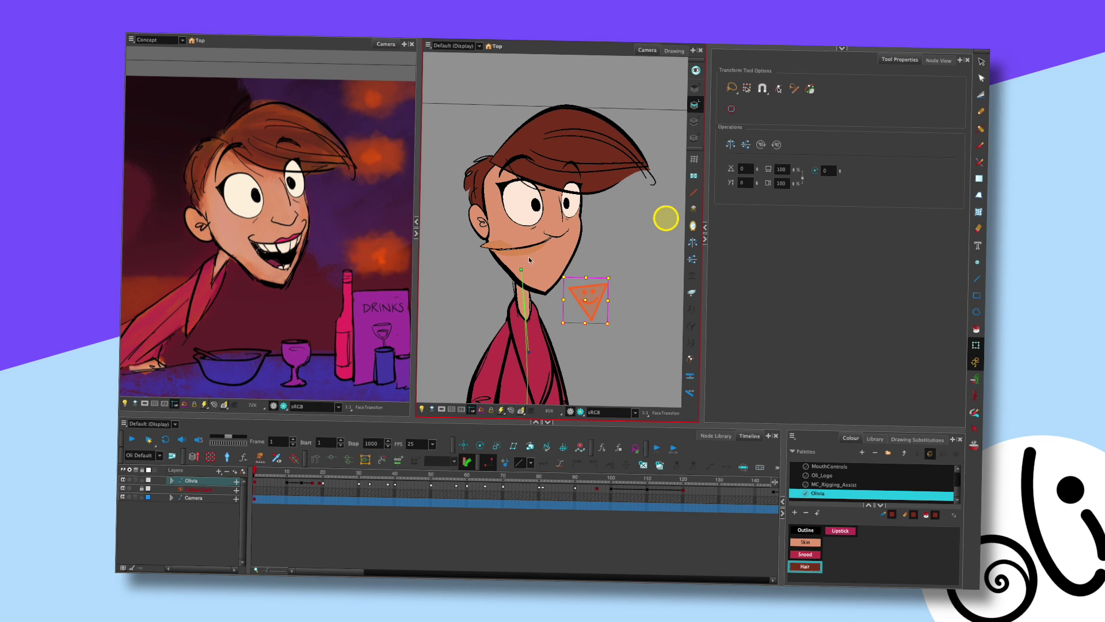
Test the rig by leaning the upper body forward and nudging the head slightly
scroll(610, 279, "down", 3)
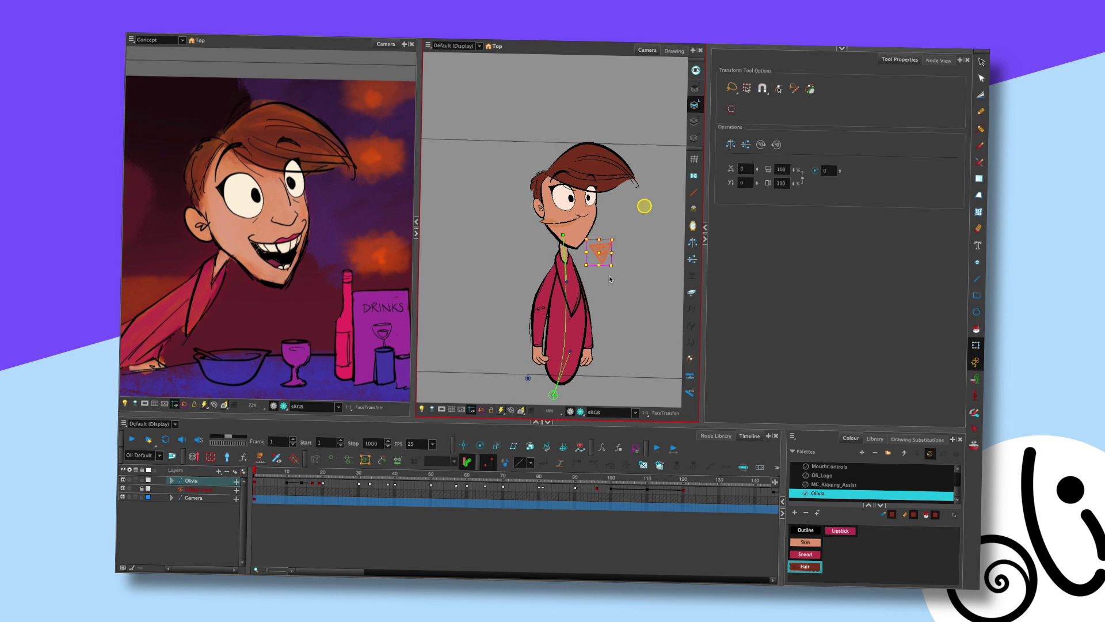
scroll(610, 279, "up", 2)
scroll(598, 250, "down", 2)
scroll(582, 231, "up", 2)
left_click_drag(570, 234, 570, 306)
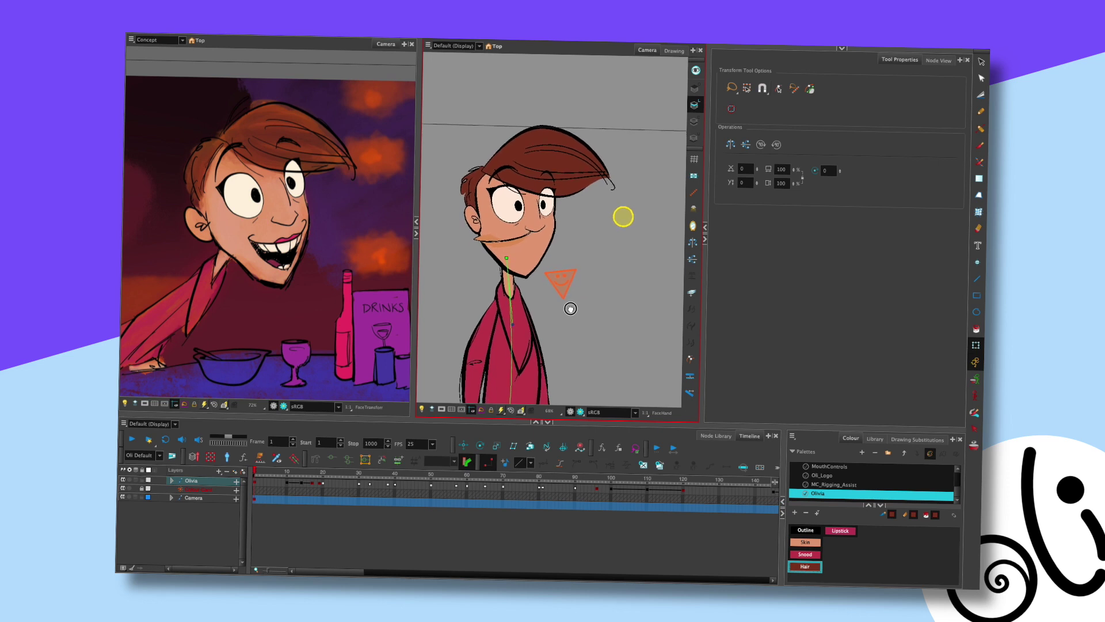
left_click(561, 282)
left_click_drag(550, 182, 521, 179)
left_click(506, 318)
left_click_drag(507, 318, 500, 318)
left_click(657, 210)
left_click_drag(654, 214, 650, 211)
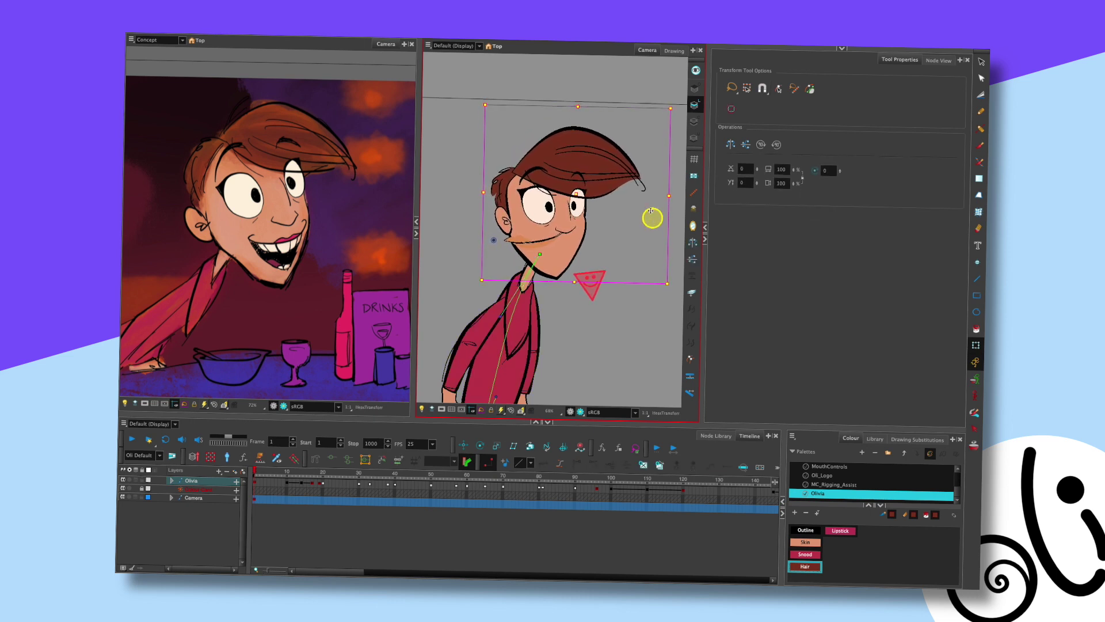
Swing the leaning upper body back to an upright pose with the upper-body control
left_click(599, 235)
scroll(593, 213, "down", 2)
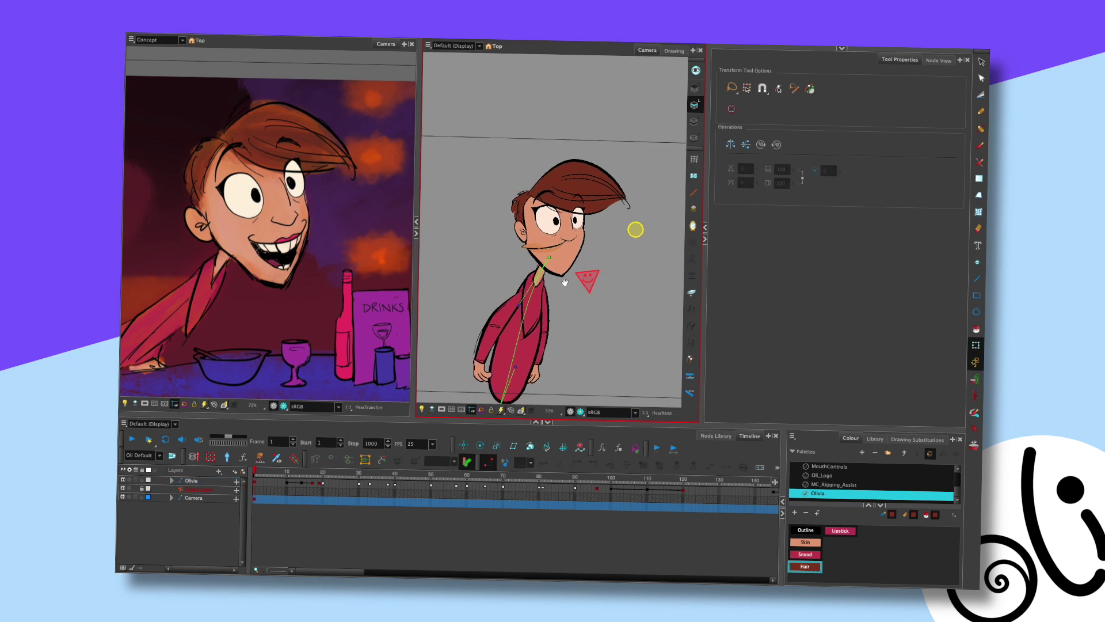
scroll(564, 282, "up", 2)
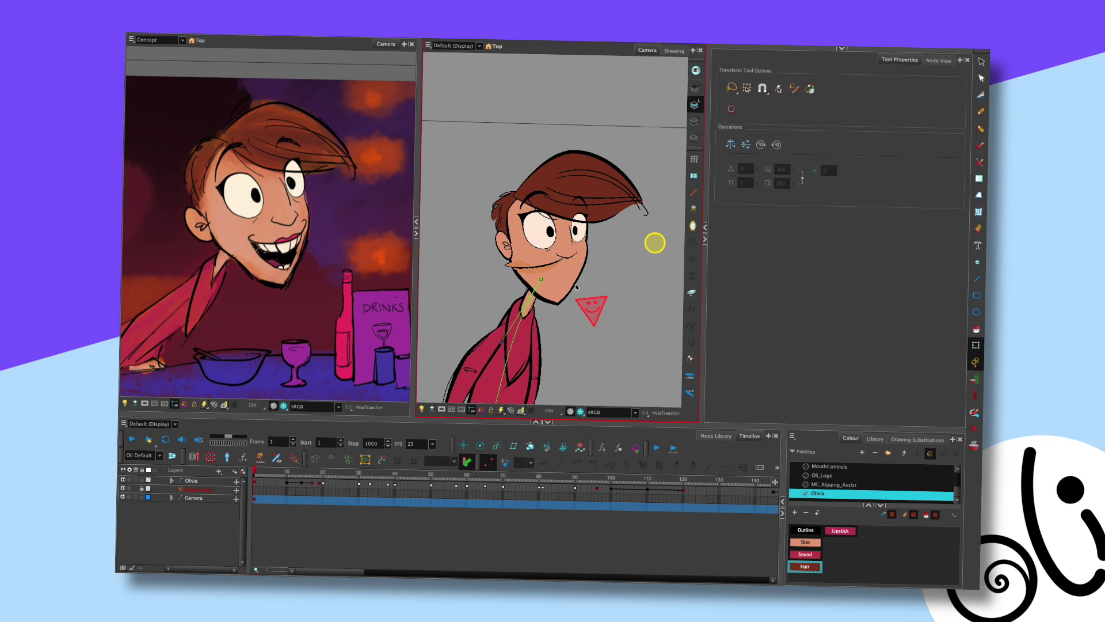
left_click_drag(576, 286, 587, 241)
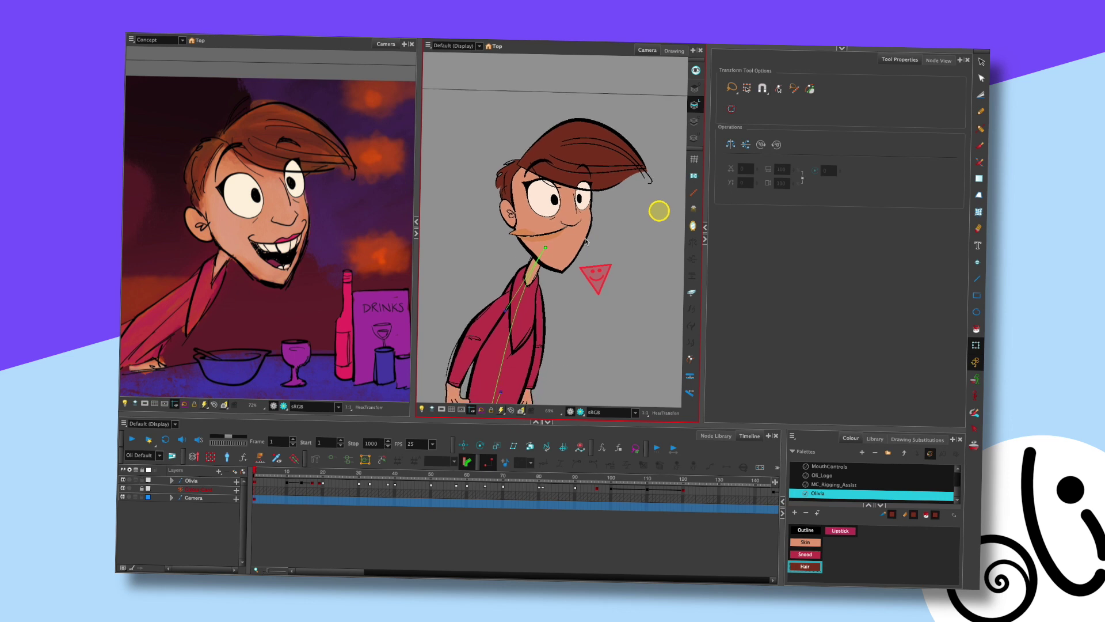
key("ctrl+z")
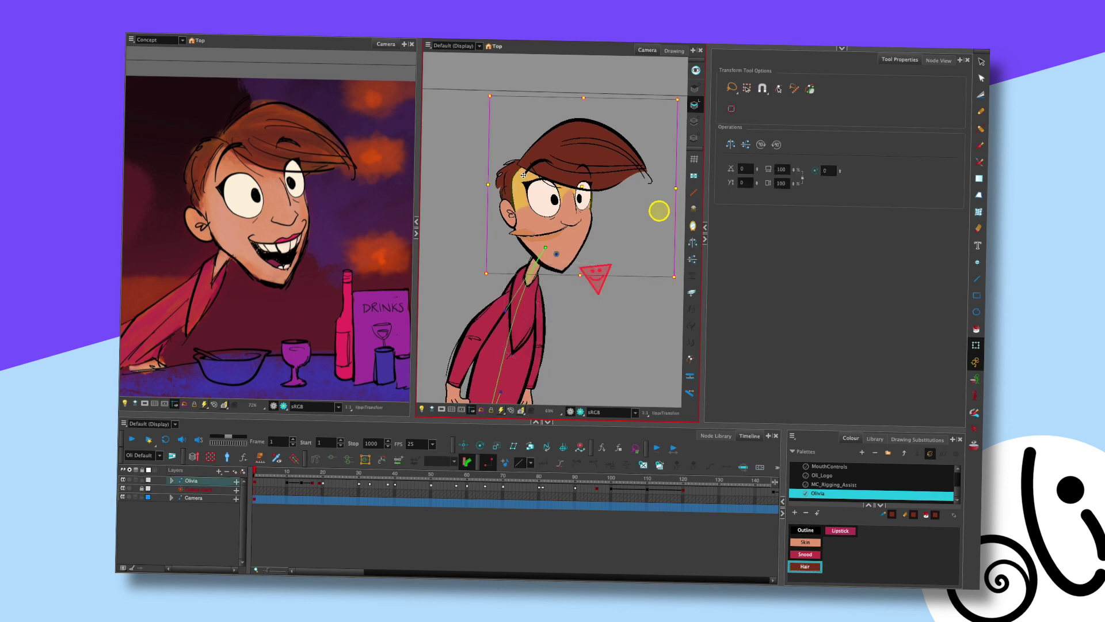
left_click_drag(659, 210, 611, 192)
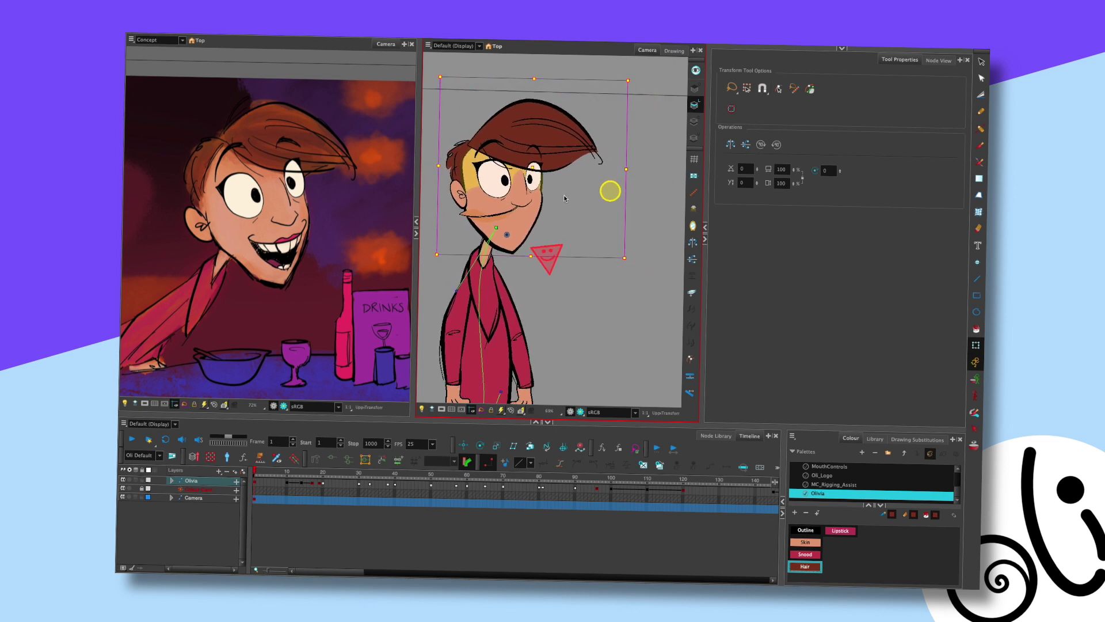
left_click_drag(580, 231, 588, 231)
left_click_drag(467, 292, 497, 297)
scroll(564, 242, "down", 2)
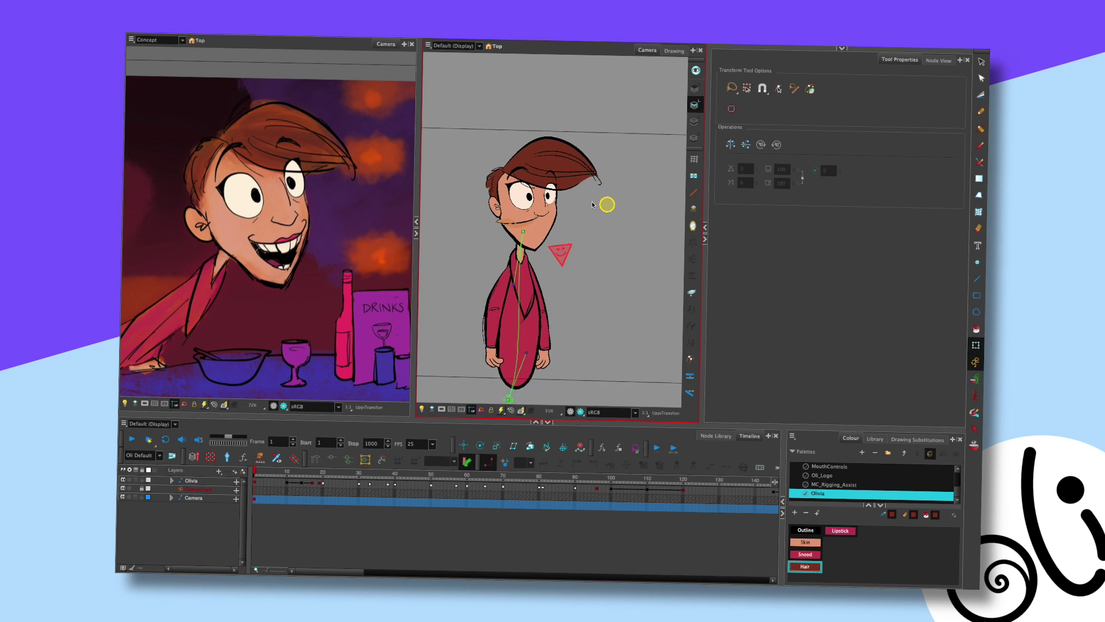
Select the whole head with its controller and scale it up slightly relative to the body
left_click(578, 241)
left_click_drag(618, 123, 634, 108)
left_click_drag(611, 203, 615, 203)
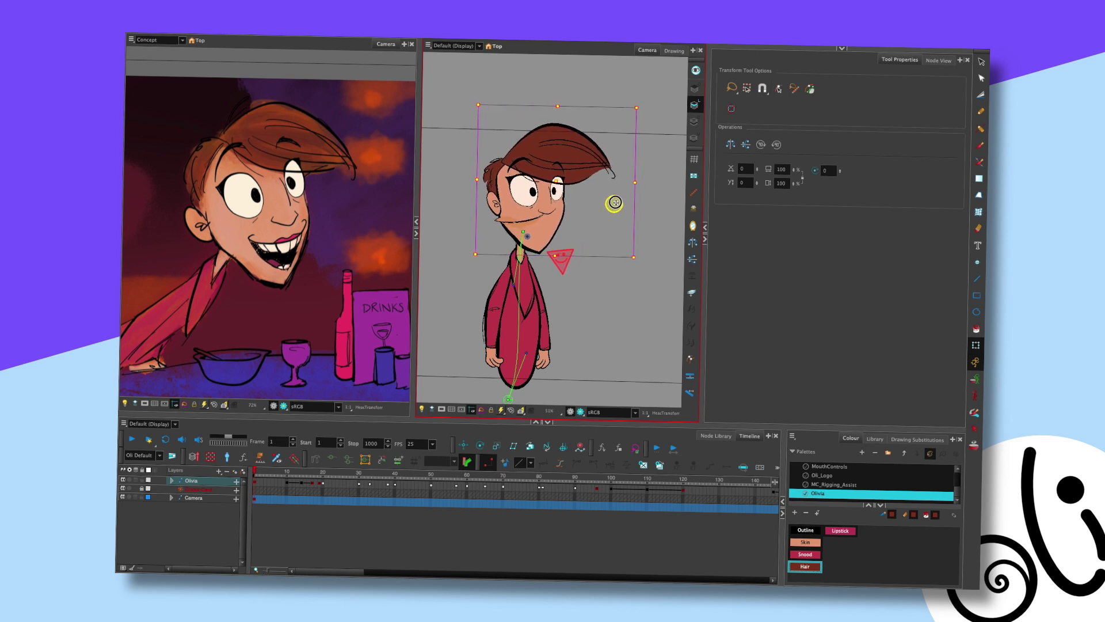
left_click(585, 232)
Lean the upper body forward again with the upper-body control
scroll(587, 252, "right", 2)
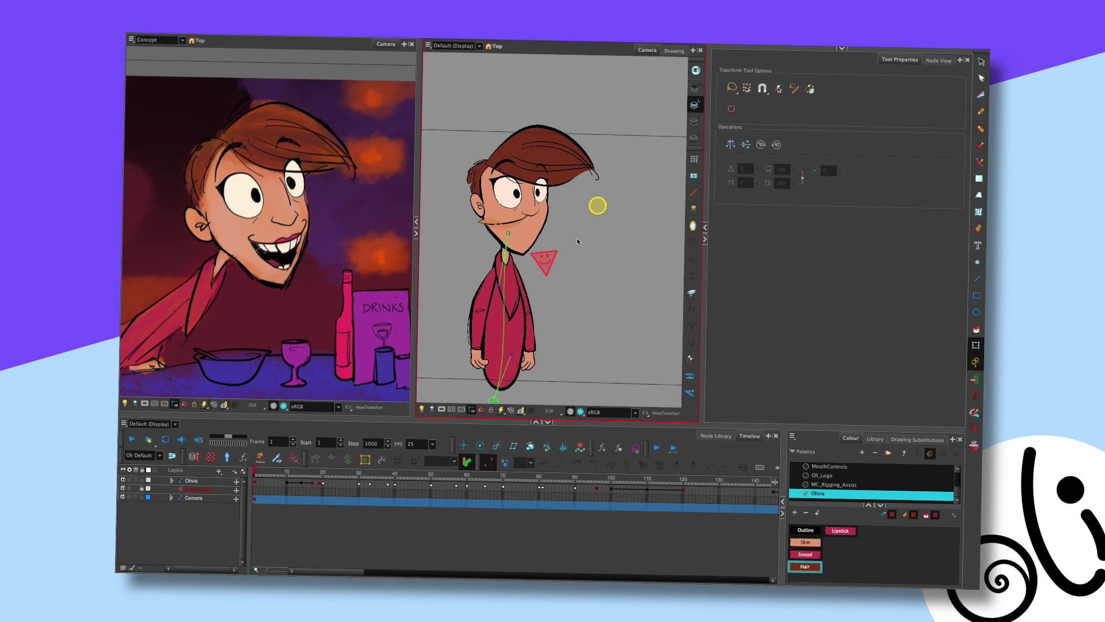
scroll(543, 264, "up", 3)
left_click(514, 219)
left_click_drag(514, 219, 556, 233)
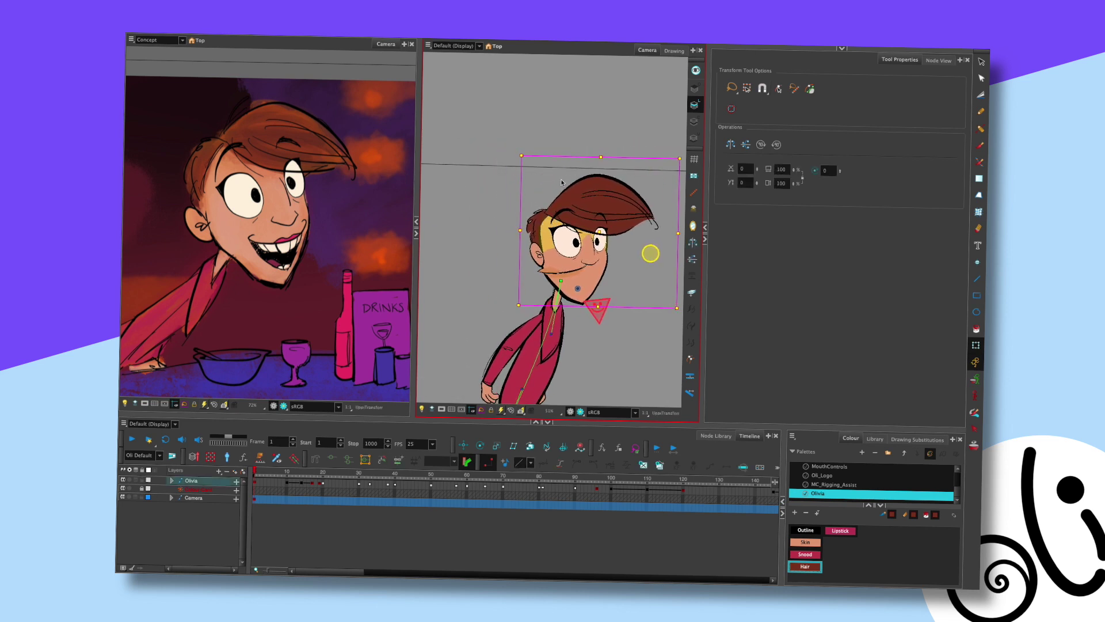
Try moving the torso and the sleeved arm at the character's back, reverting each change
left_click(553, 331)
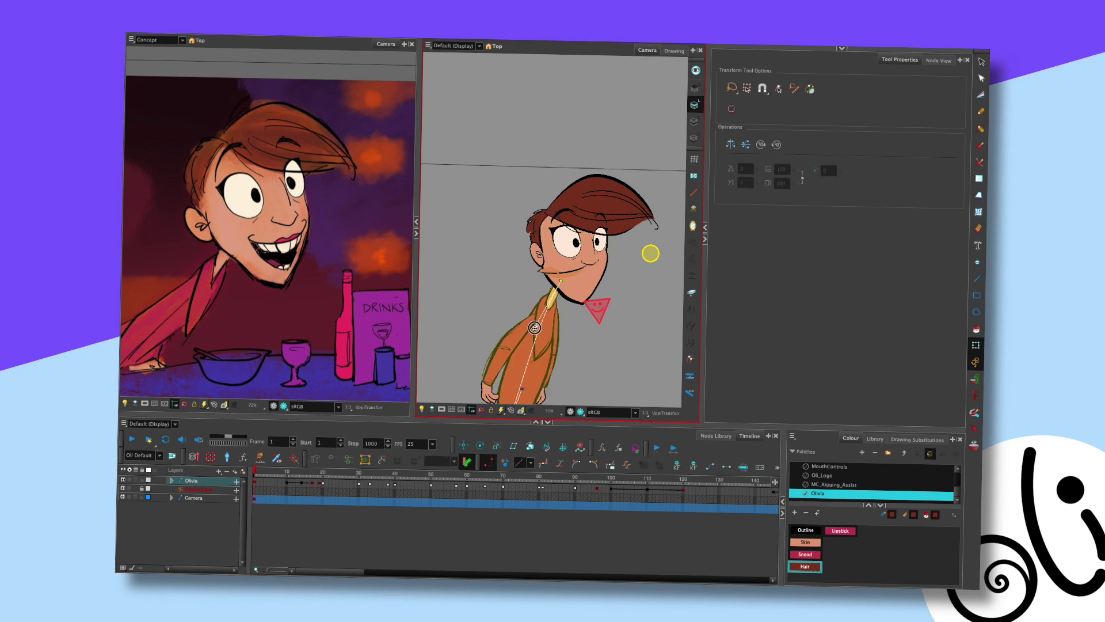
left_click(541, 387)
left_click_drag(579, 395, 519, 279)
key("ctrl+z")
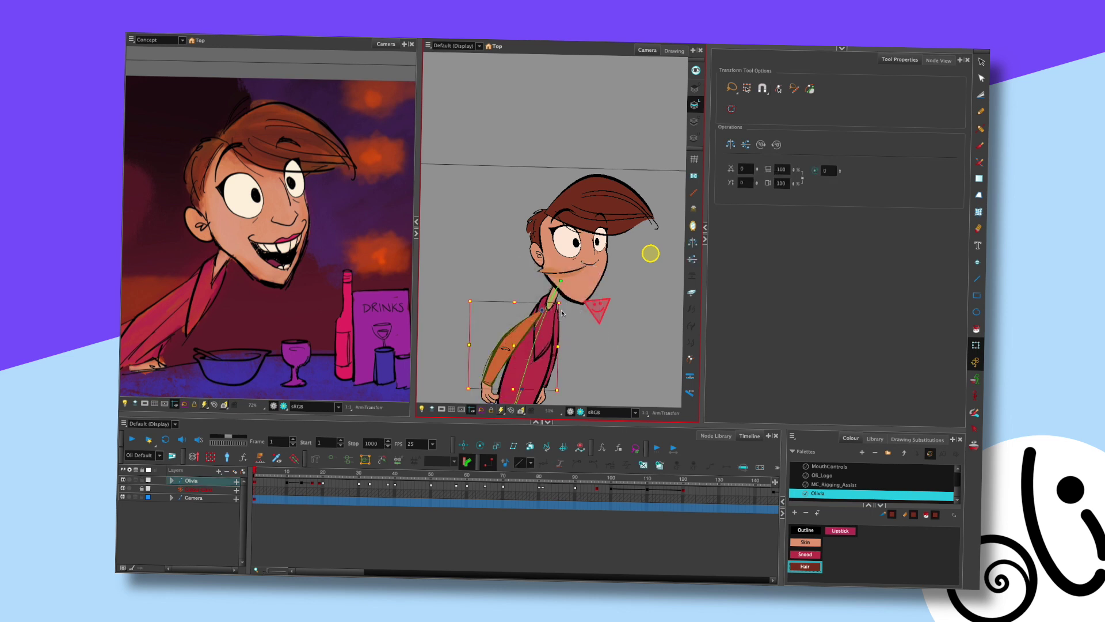
left_click_drag(537, 320, 530, 312)
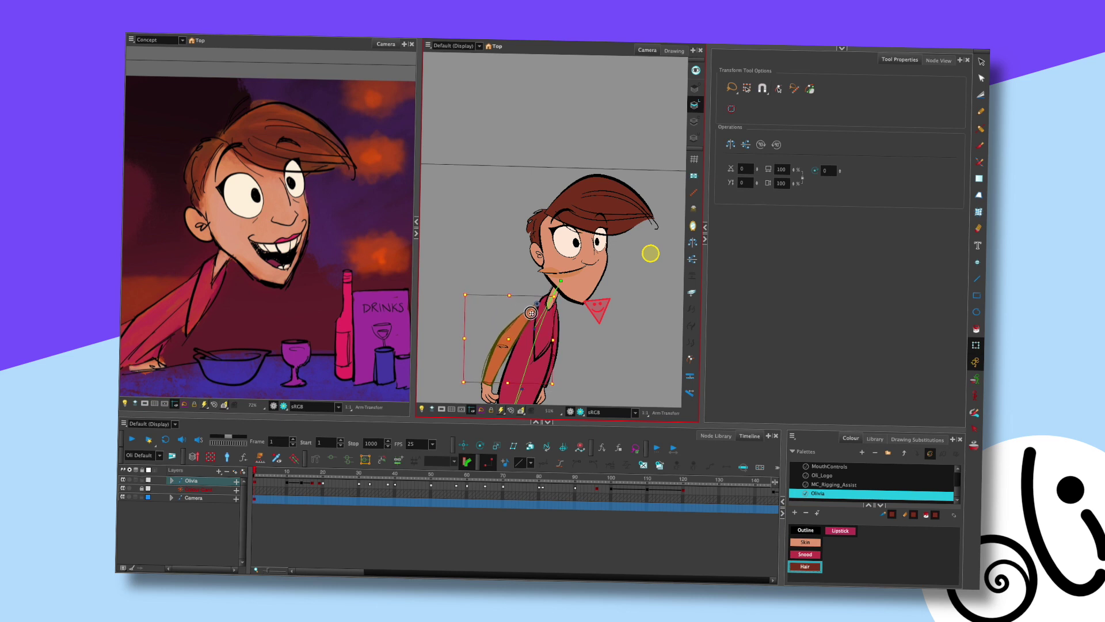
key("Escape")
Try moving the hand at the character's back toward the torso and undo the move
left_click(488, 396)
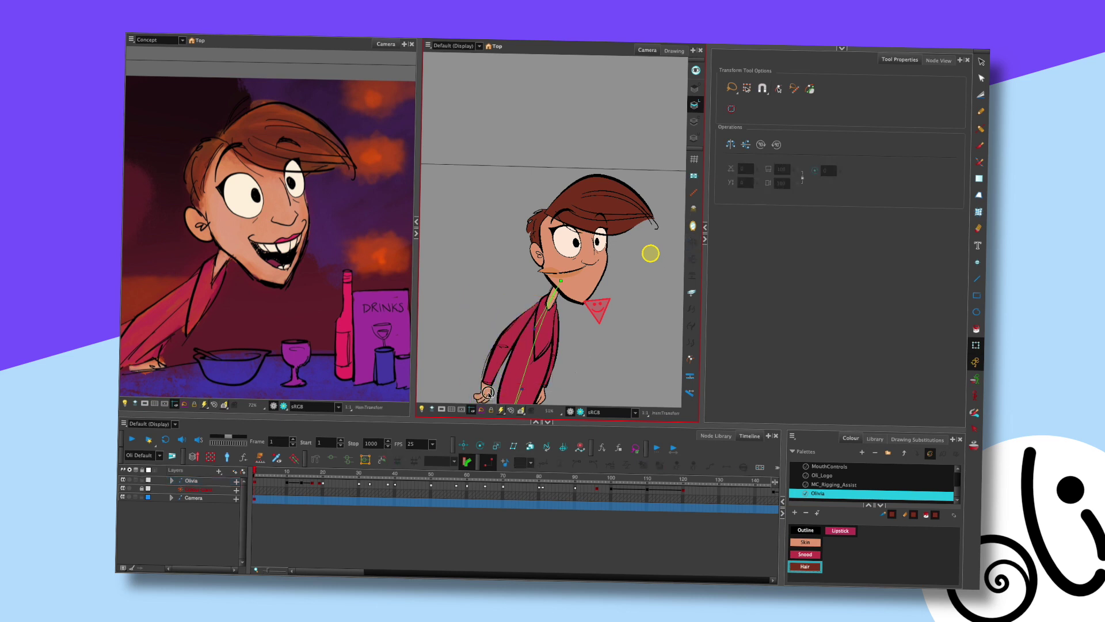
mouse_move(489, 396)
left_mouse_down()
mouse_move(583, 384)
mouse_move(501, 394)
mouse_move(581, 377)
mouse_move(470, 370)
mouse_move(506, 382)
left_mouse_up()
key("ctrl+z")
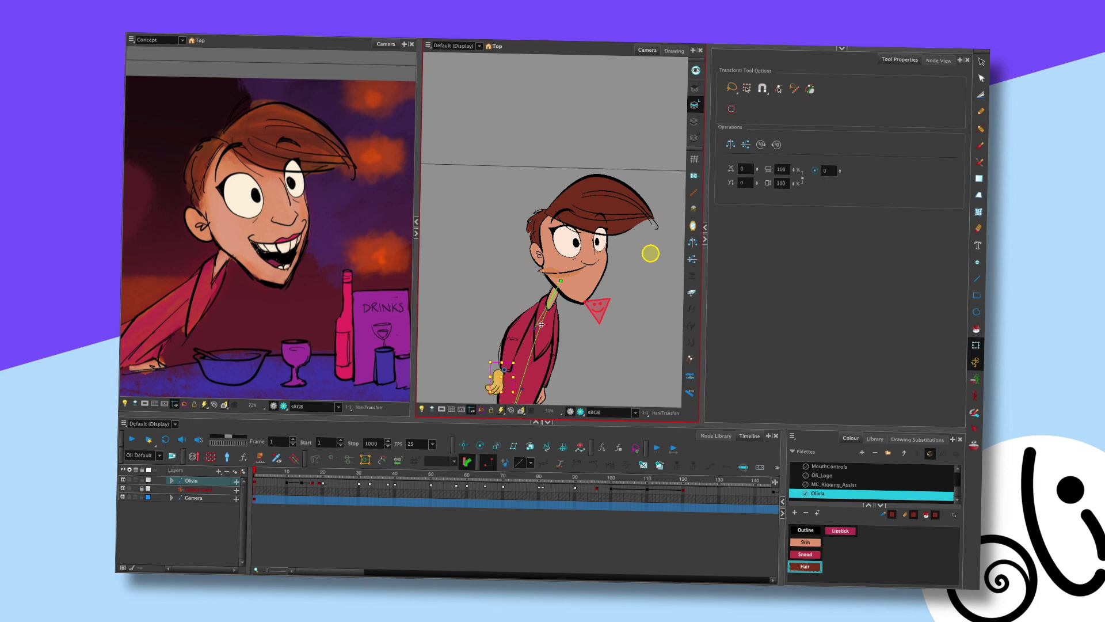
scroll(506, 368, "down", 3)
mouse_move(501, 326)
left_mouse_down()
mouse_move(561, 314)
mouse_move(489, 317)
mouse_move(503, 313)
left_mouse_up()
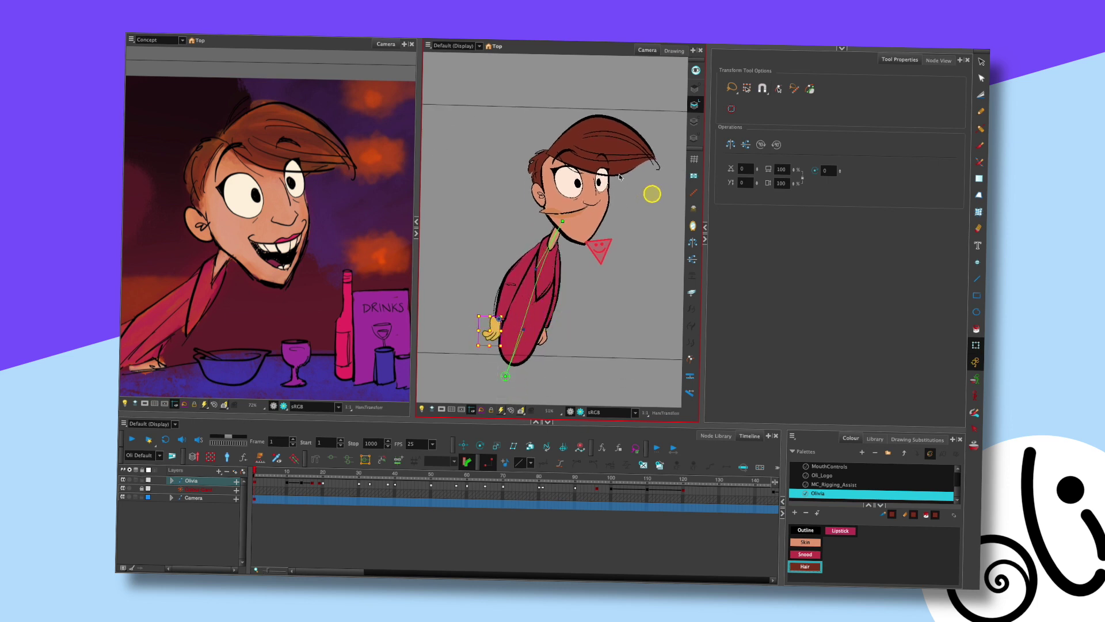
Straighten the upper body with its control and select the hand at the character's back
left_click(566, 173)
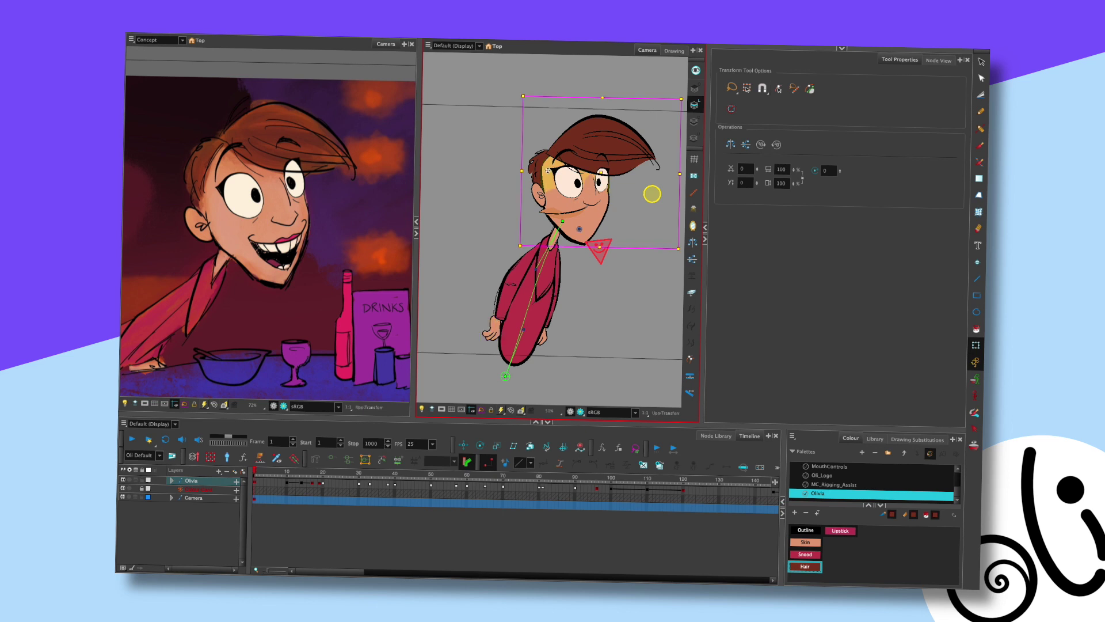
left_click_drag(567, 172, 517, 146)
left_click(496, 327)
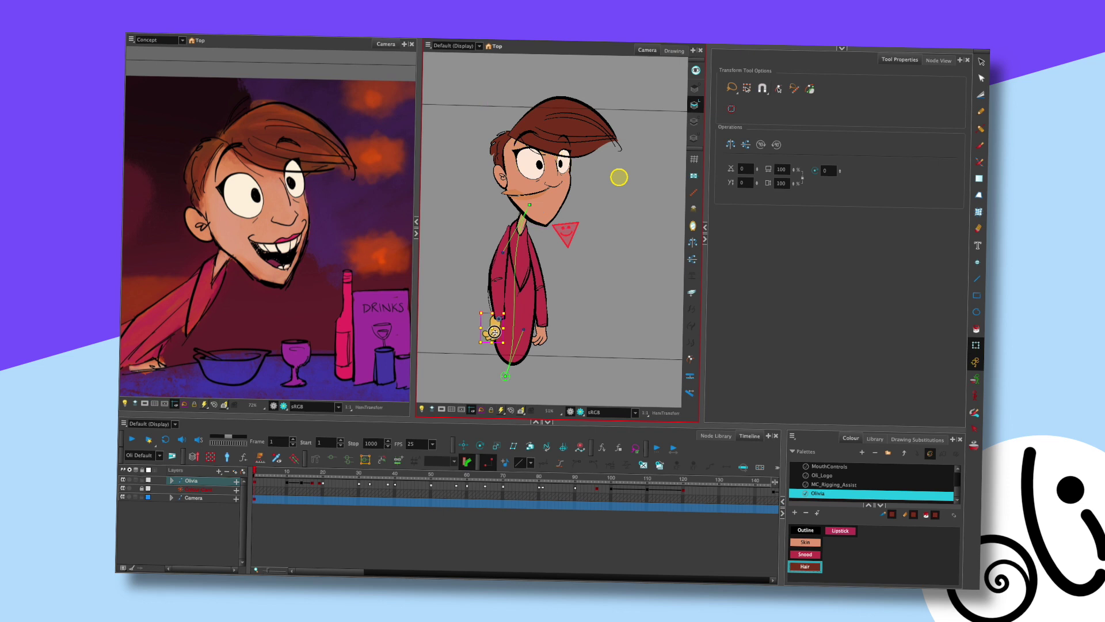
Move the front-arm hand outward from the torso so its sleeve follows, and keep that hand selected
left_click_drag(499, 330, 560, 328)
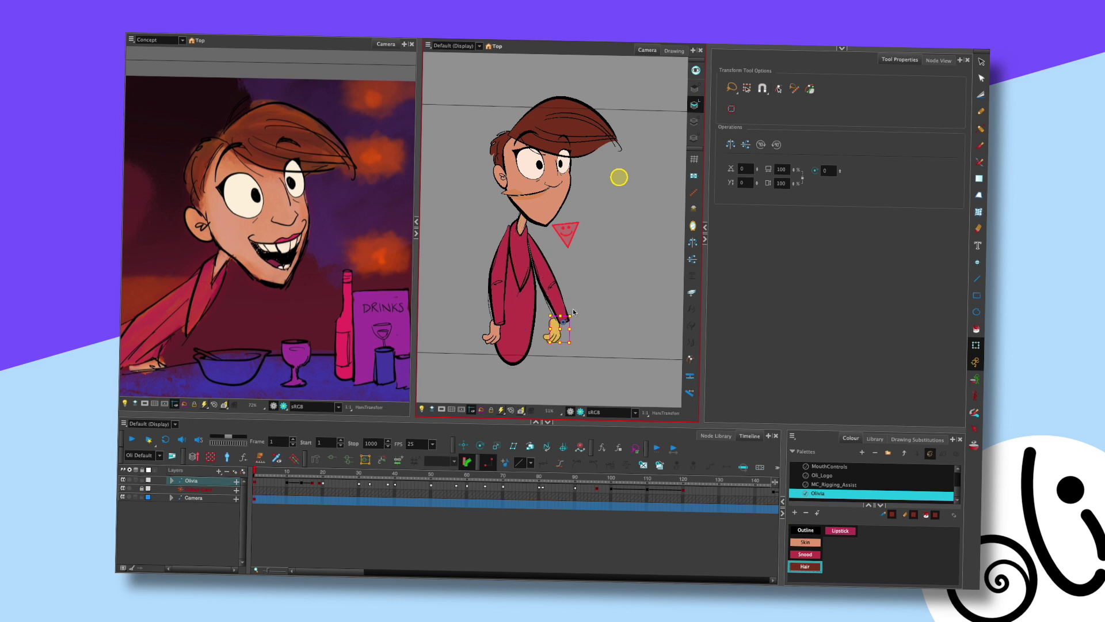
left_click(557, 303)
left_click(554, 335)
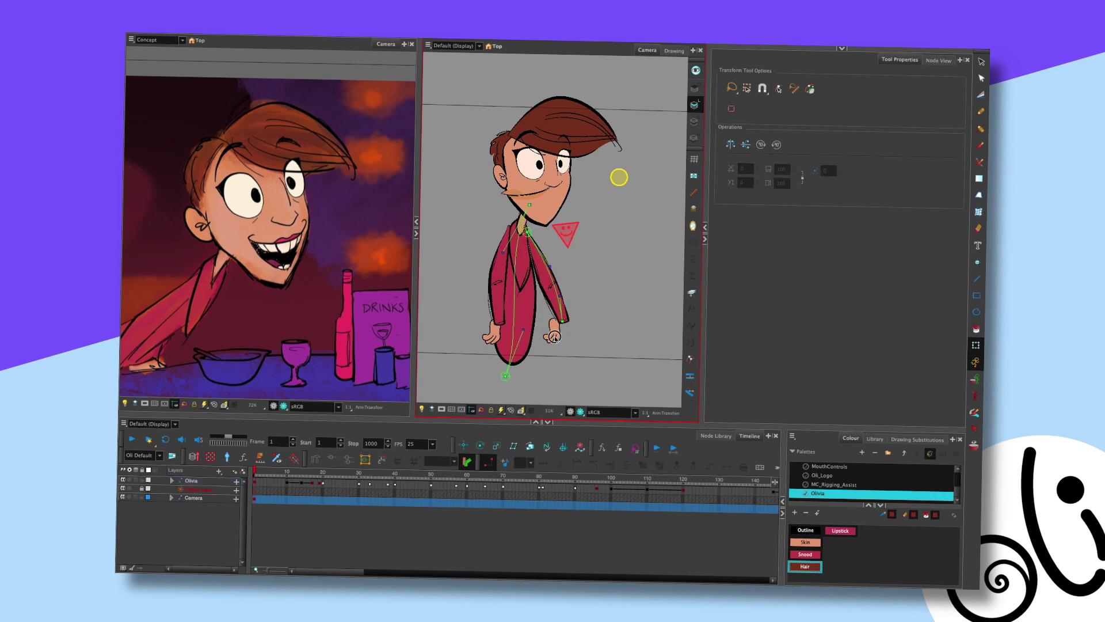
mouse_move(554, 335)
left_mouse_down()
mouse_move(581, 322)
mouse_move(560, 332)
left_mouse_up()
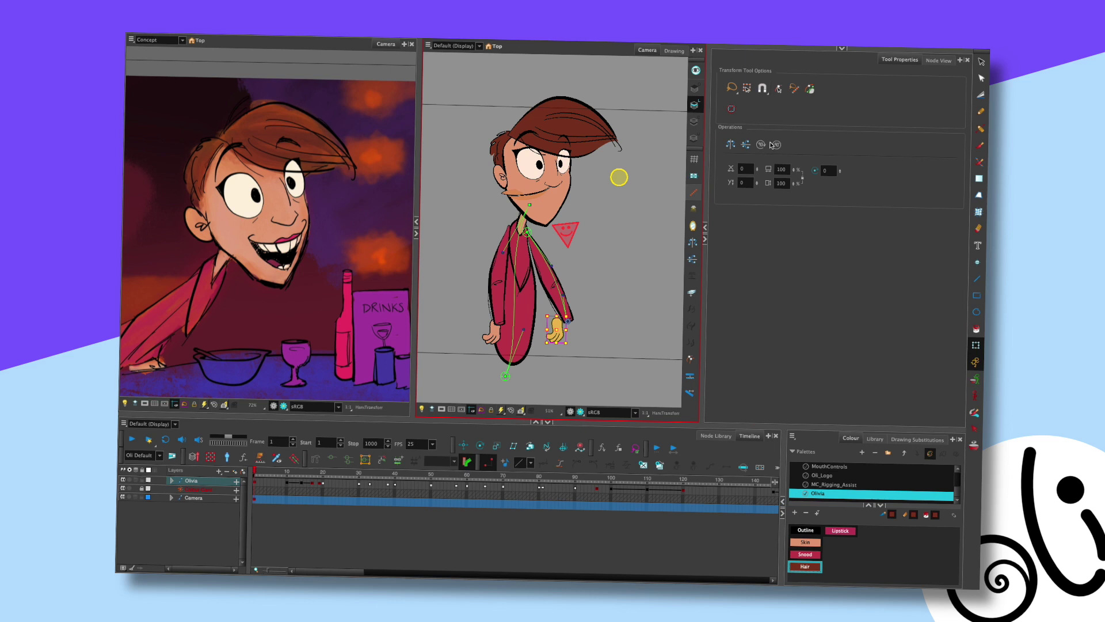
Locate the front-arm hand's nodes in the Node View and set Peg_1's pivot to 0 on the x and y axes
left_click(938, 60)
left_click(719, 126)
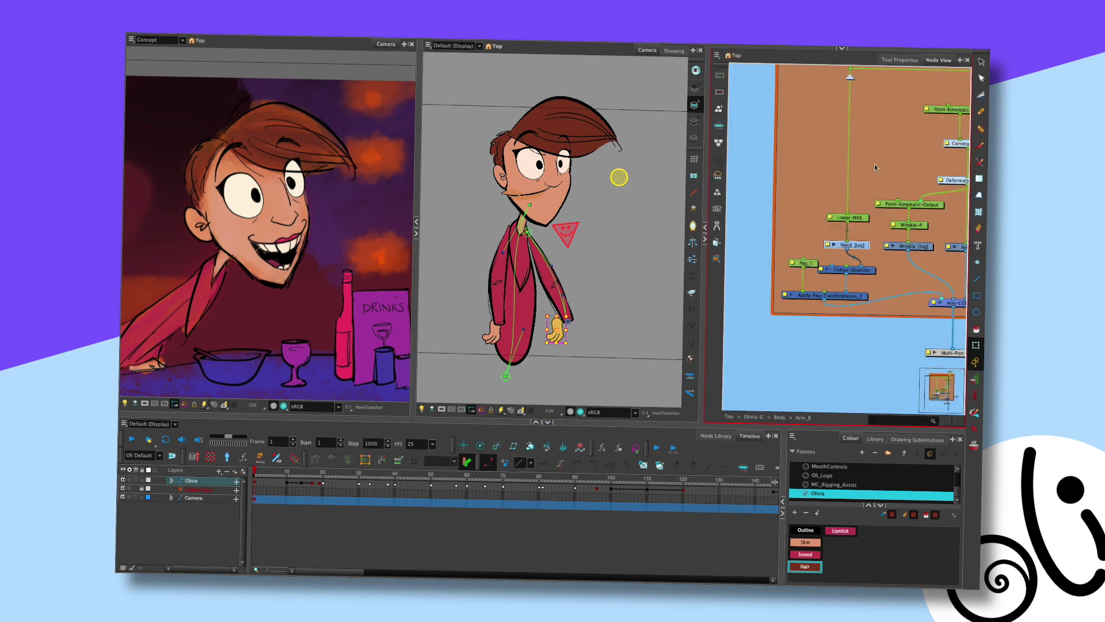
double_click(793, 266)
left_click(614, 440)
left_click(619, 453)
type("0")
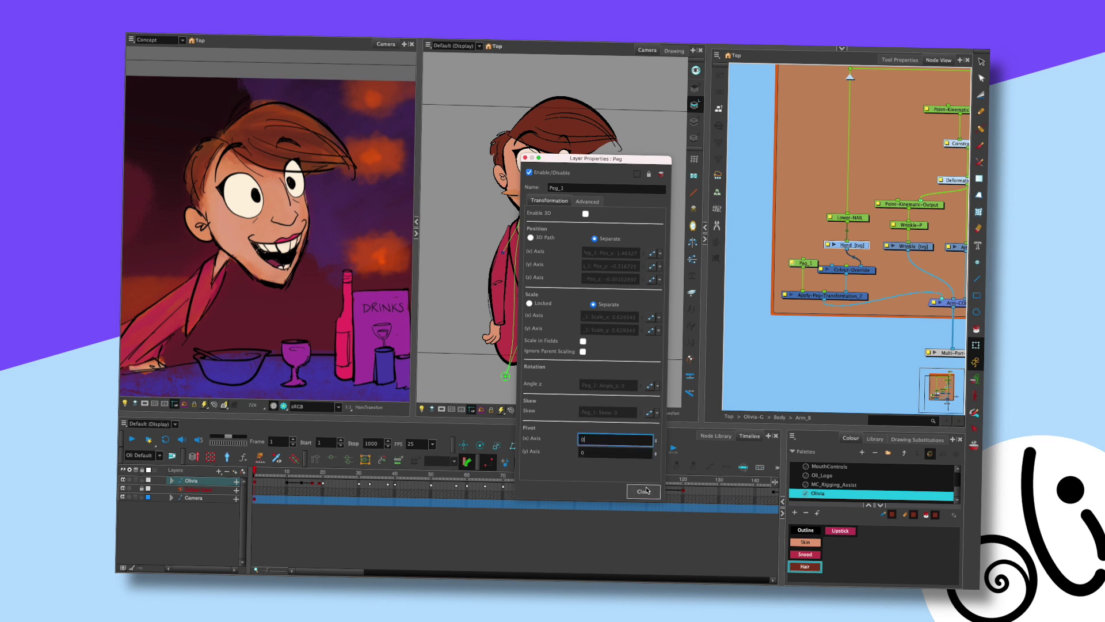
left_click(647, 491)
Test how the front-arm hand and sleeve follow when the hand is moved up and back down
left_click(572, 307)
left_click_drag(571, 306, 557, 284)
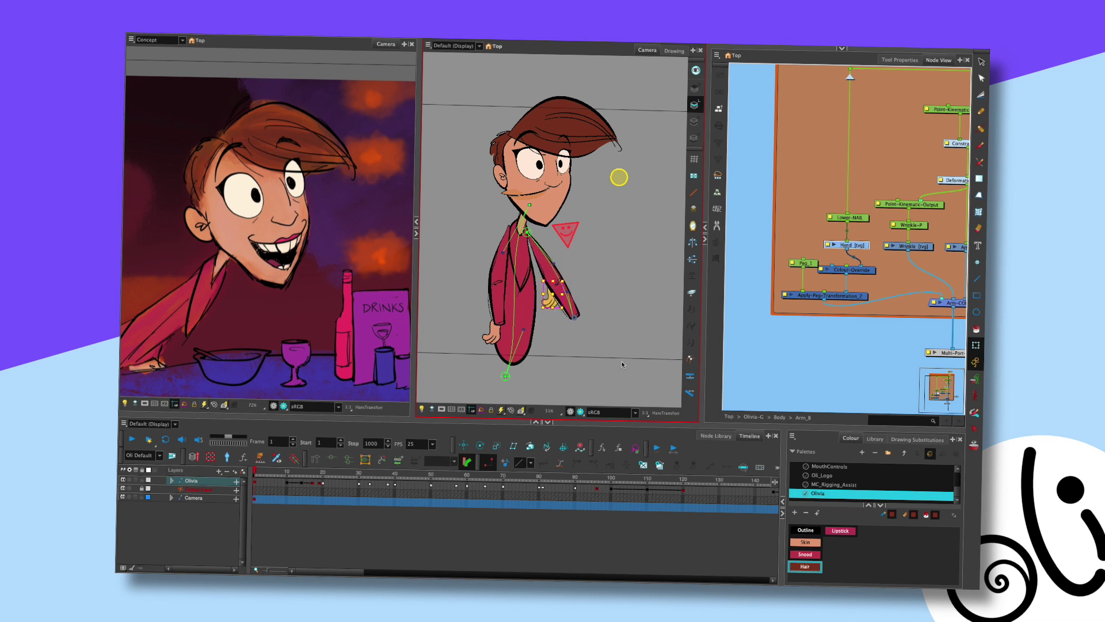
key("b")
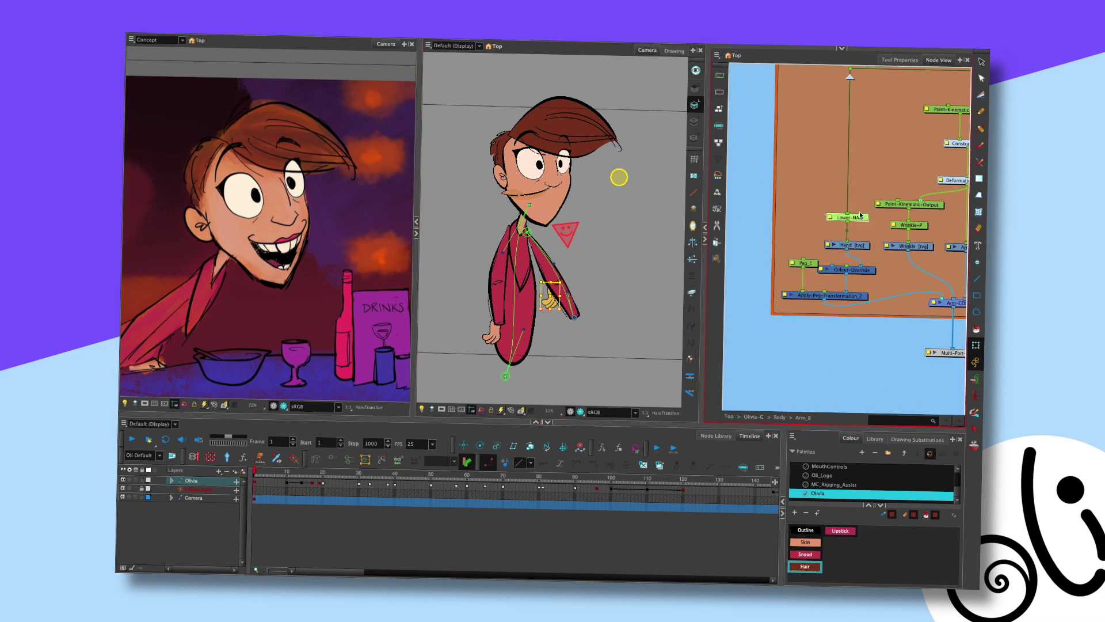
mouse_move(553, 306)
left_mouse_down()
mouse_move(570, 312)
mouse_move(540, 296)
mouse_move(562, 316)
left_mouse_up()
Reconnect Peg_1 to the Apply-Peg-Transformation node and also connect the peg above the front-arm hand to that node
left_click(810, 260)
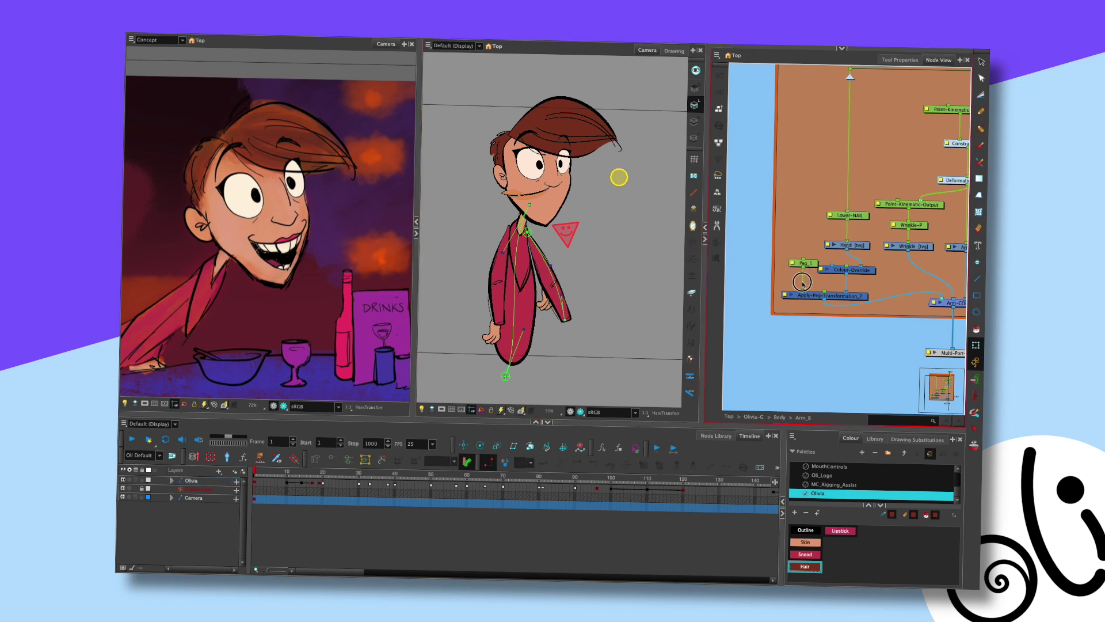
left_click(572, 341)
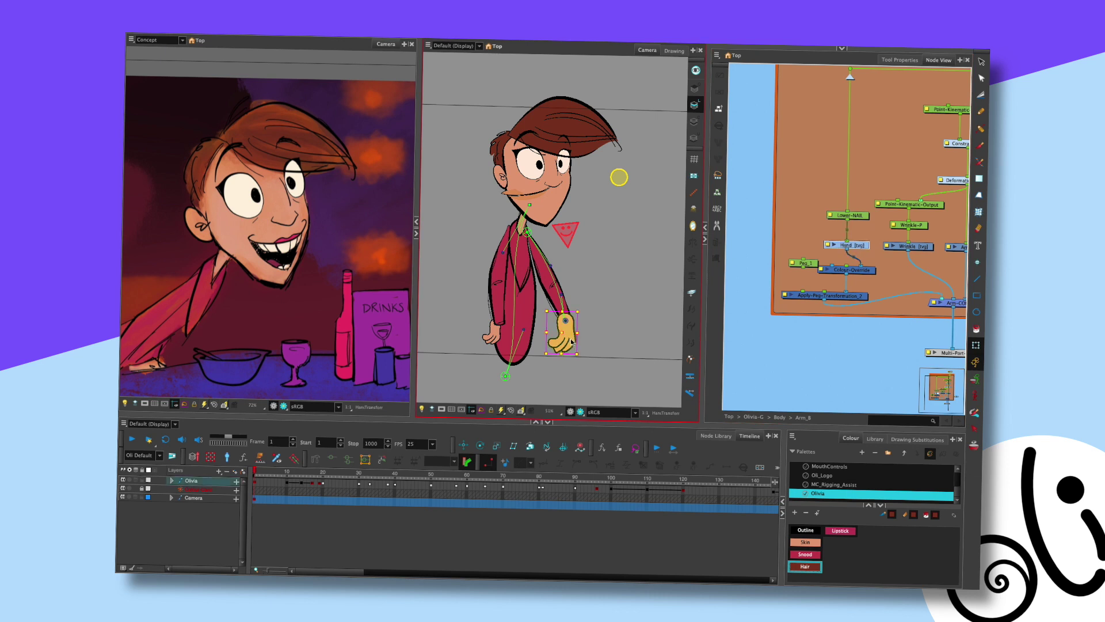
key("ctrl+z")
left_click(805, 265)
key("ctrl+z")
left_click_drag(806, 265, 800, 275)
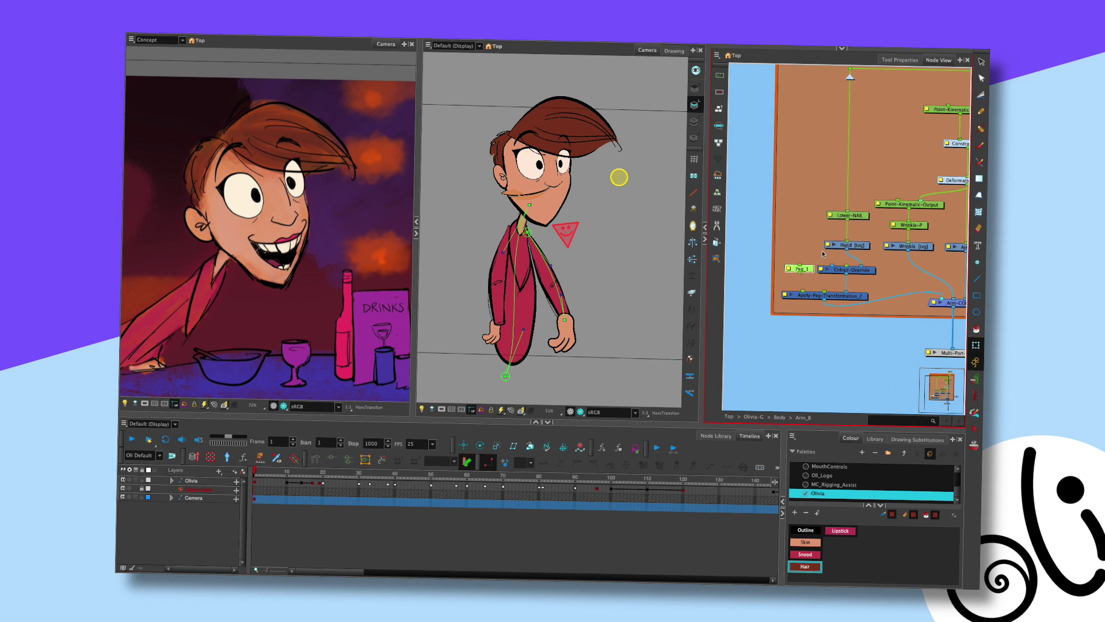
left_click_drag(804, 275, 804, 270)
left_click_drag(848, 221, 826, 293)
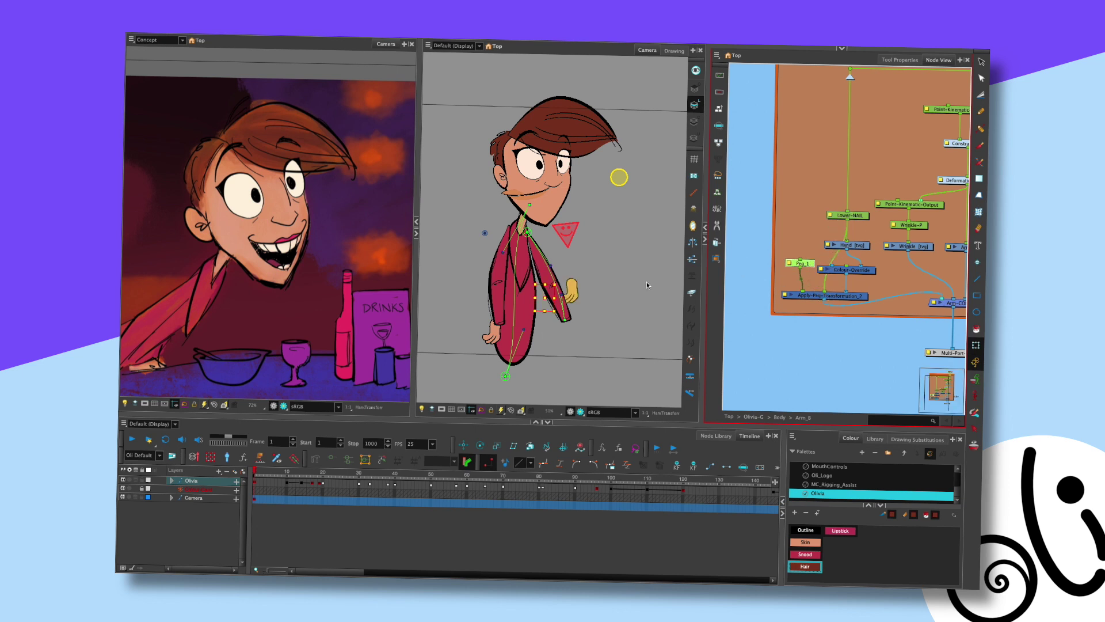
Undo the trial move of the front-arm hand and use Peg_1 to line the hand up with its sleeve cuff
left_click_drag(578, 290, 578, 303)
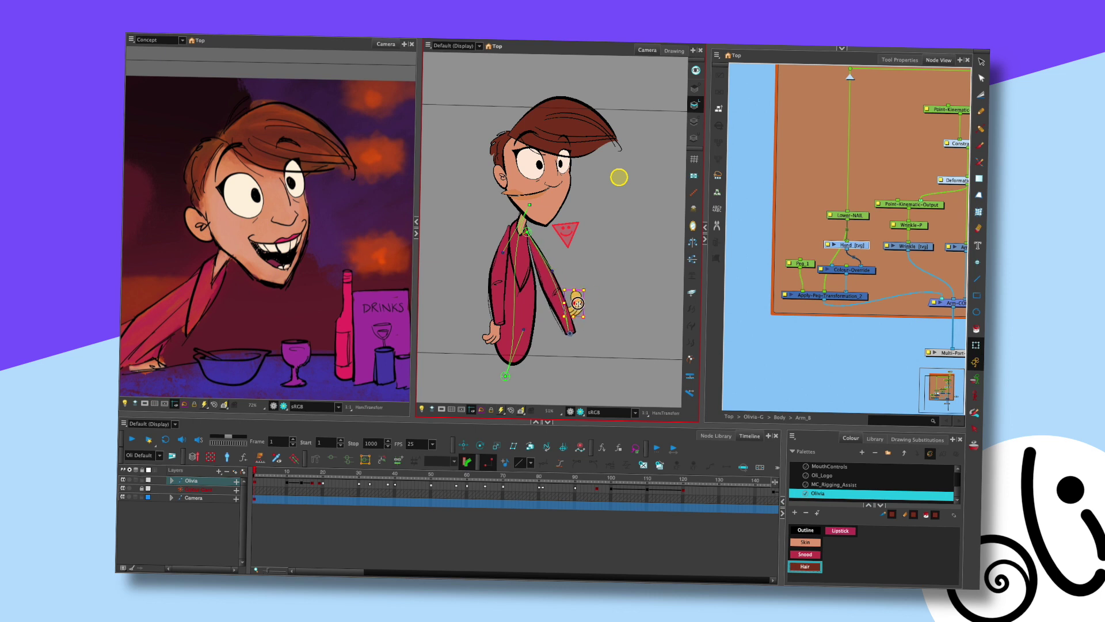
key("ctrl+z")
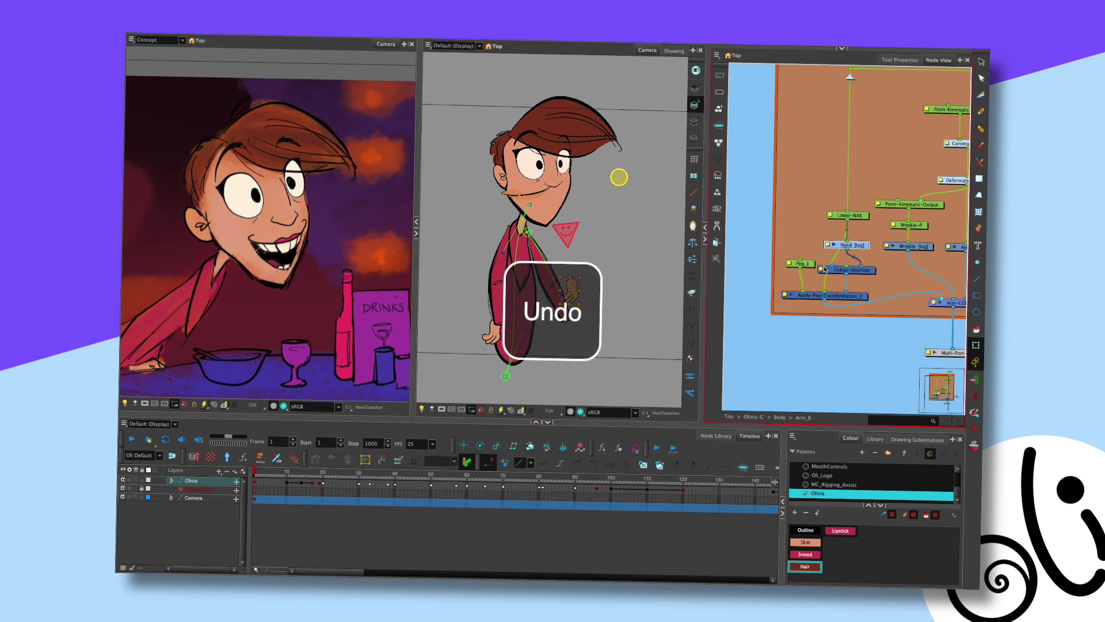
left_click(801, 263)
left_click_drag(599, 270, 601, 291)
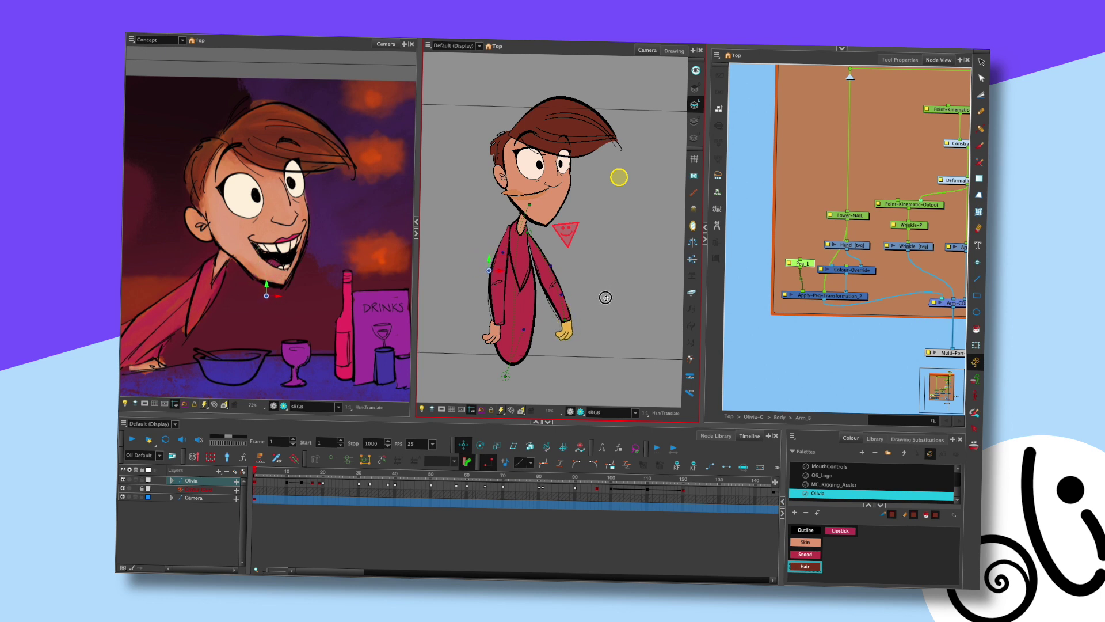
Try moving the front-arm hand away from the body and undo the move
key("shift+i")
left_click_drag(557, 338, 601, 308)
key("ctrl+z")
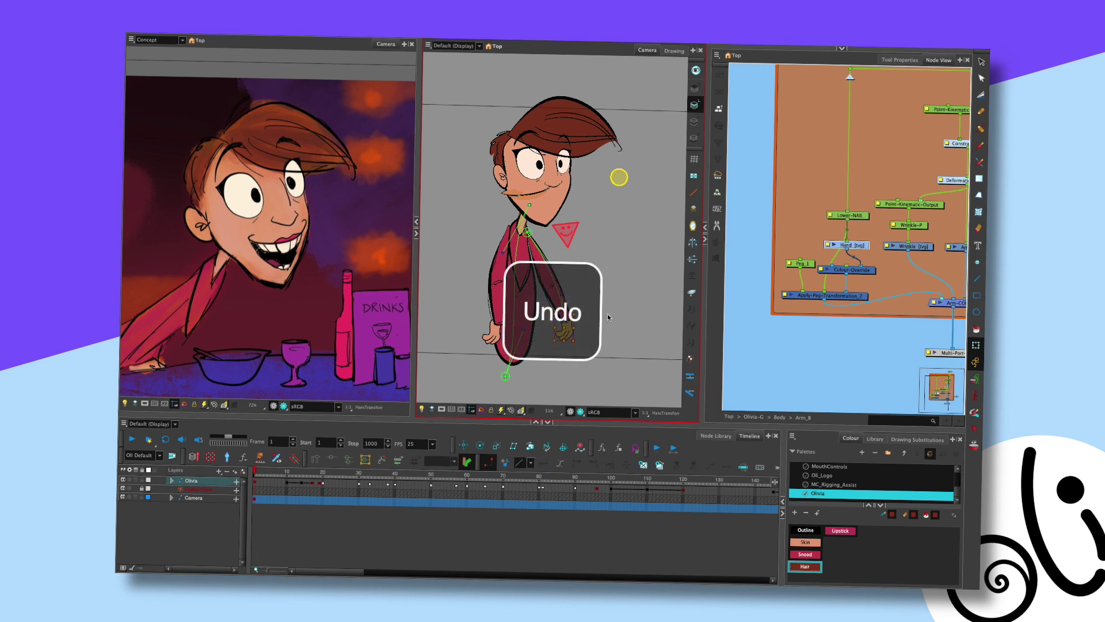
key("ctrl+z")
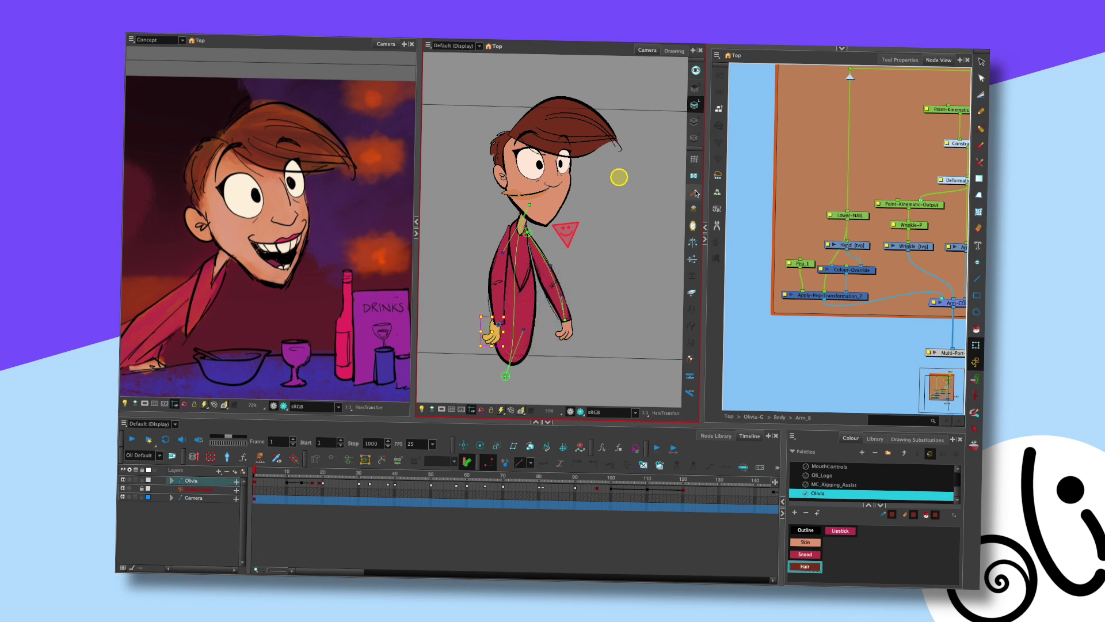
In Arm_A, connect the peg above the back hand to its Apply-Peg-Transformation node and use Peg to line the hand up with its cuff
left_click(745, 122)
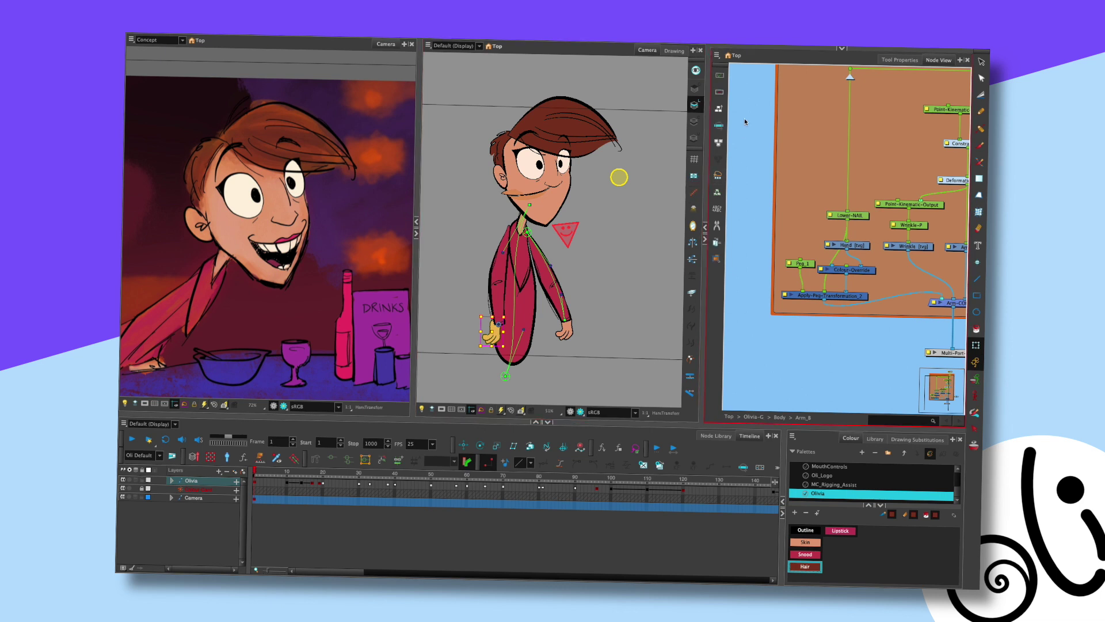
left_click(718, 133)
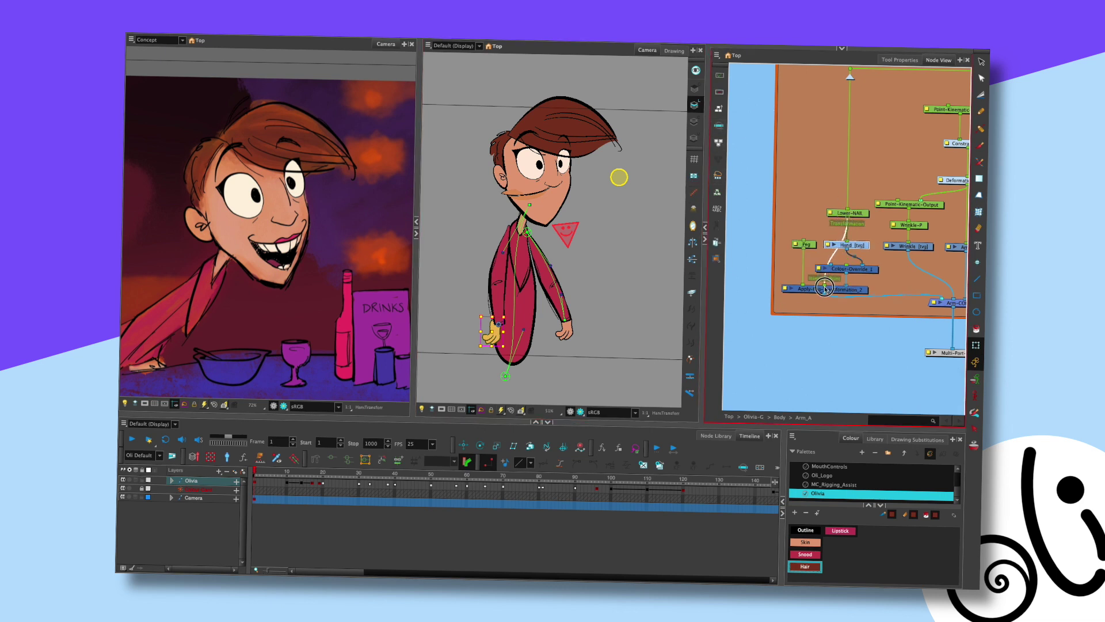
left_click(806, 244)
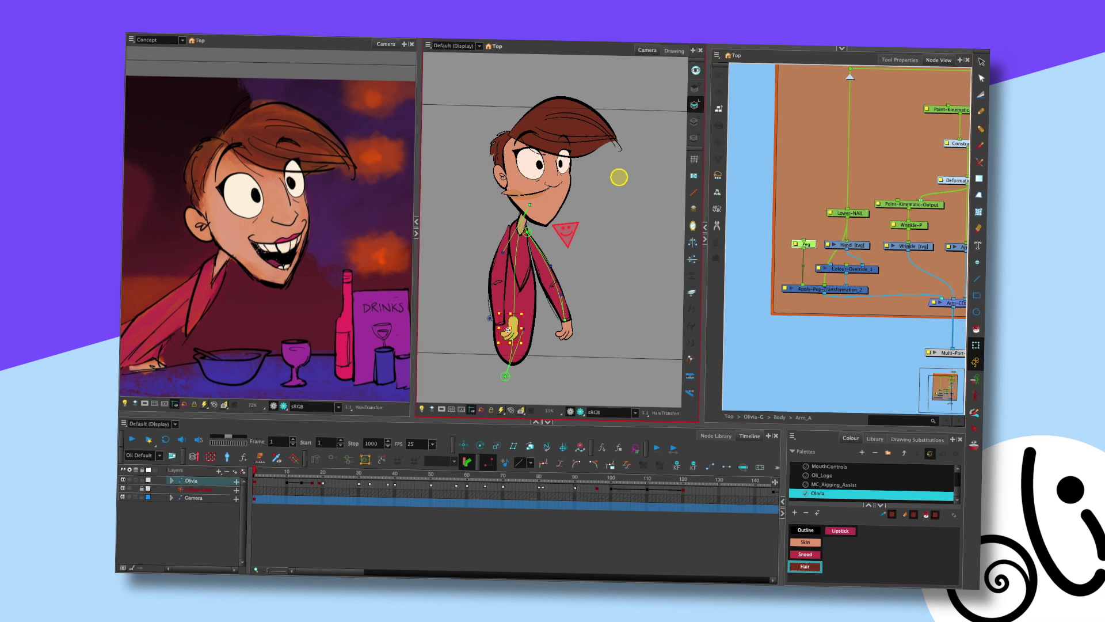
left_click_drag(516, 325, 503, 332)
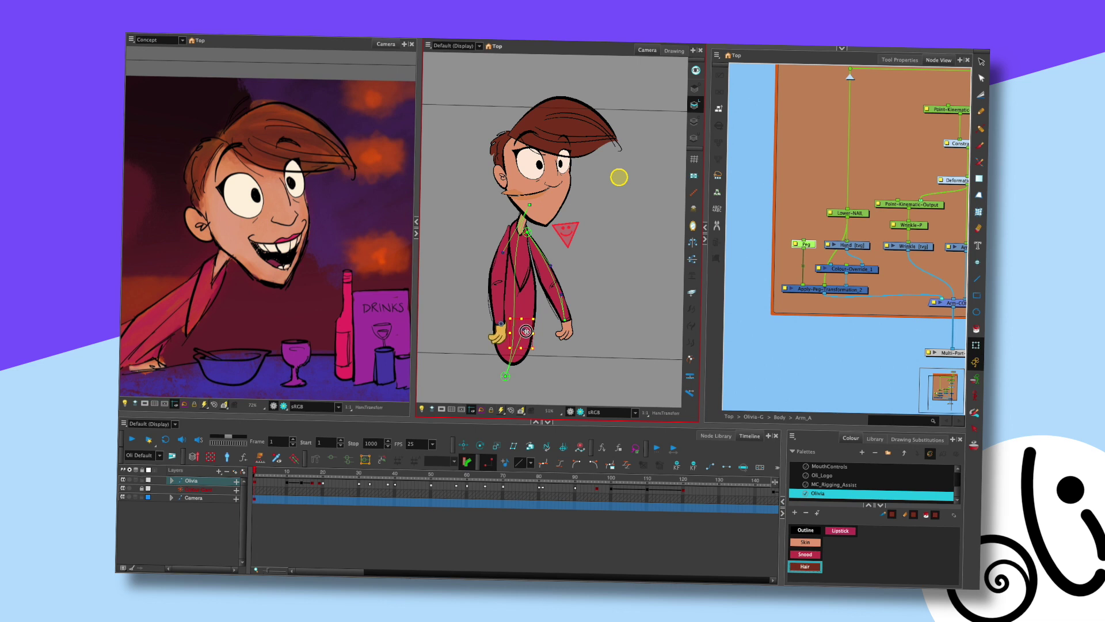
Try moving the back hand beside the torso and undo the move
left_click(498, 334)
left_click_drag(506, 340, 499, 335)
key("ctrl+z")
Move the front-arm hand and the back hand forward so both arms reach out in front of the torso
scroll(566, 316, "up", 2)
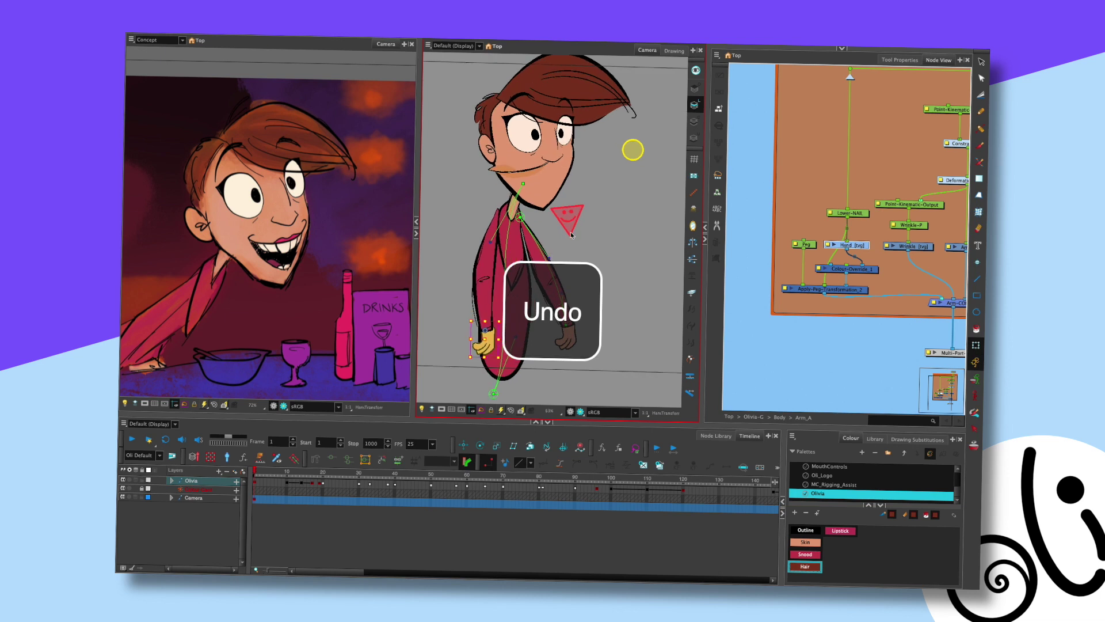
left_click(565, 331)
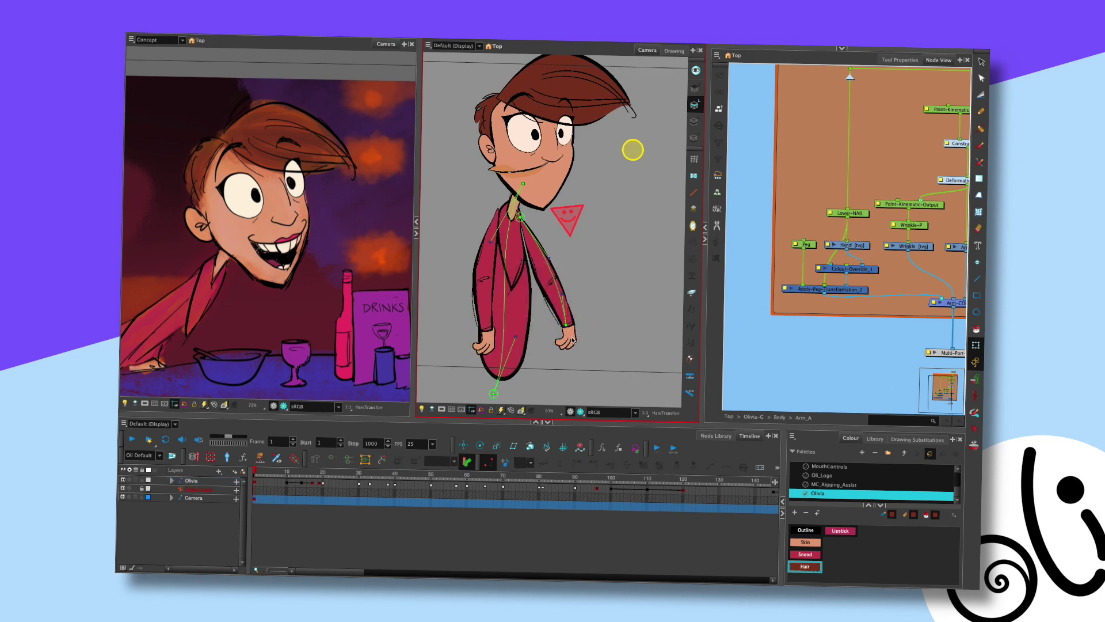
left_click_drag(584, 350, 625, 324)
left_click(488, 344)
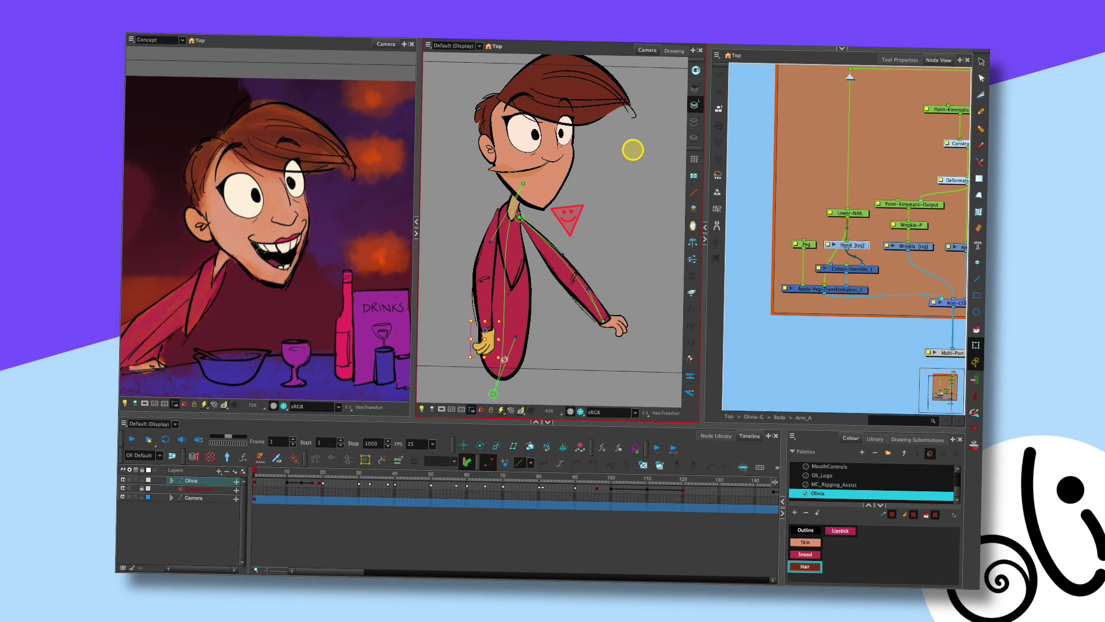
left_click_drag(500, 334, 570, 332)
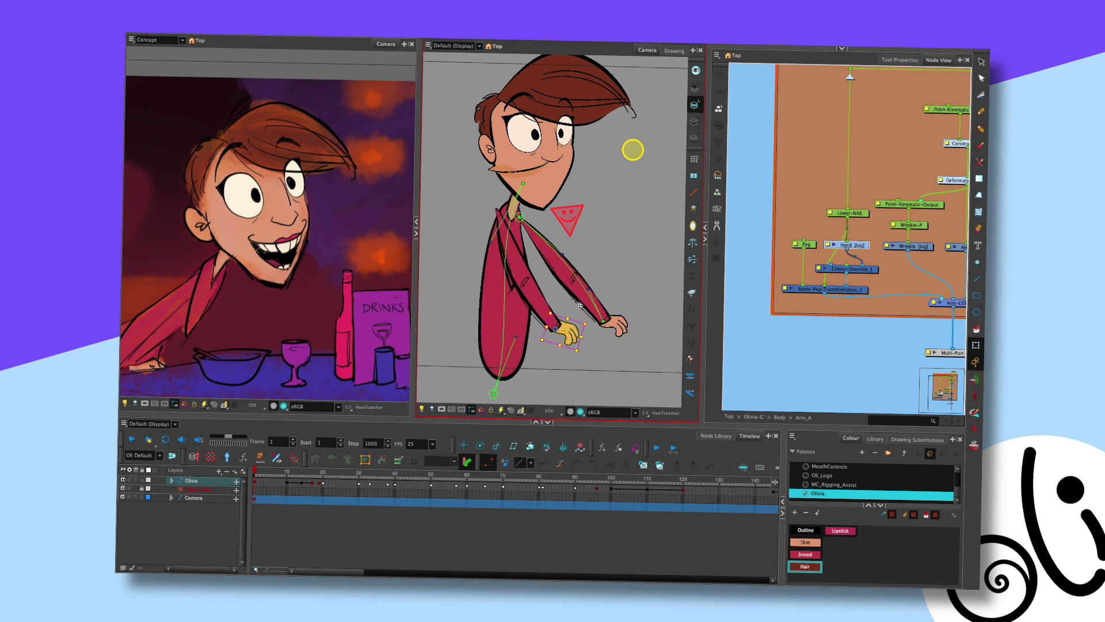
key("Escape")
left_click_drag(606, 192, 621, 204)
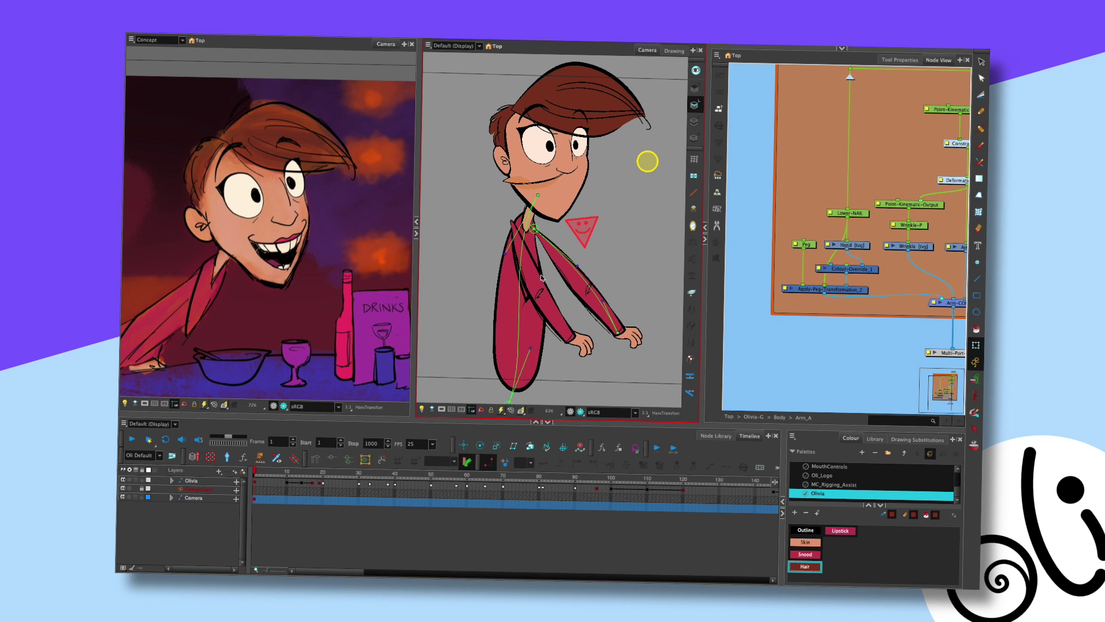
mouse_move(586, 340)
left_mouse_down()
mouse_move(518, 345)
mouse_move(512, 315)
mouse_move(578, 339)
left_mouse_up()
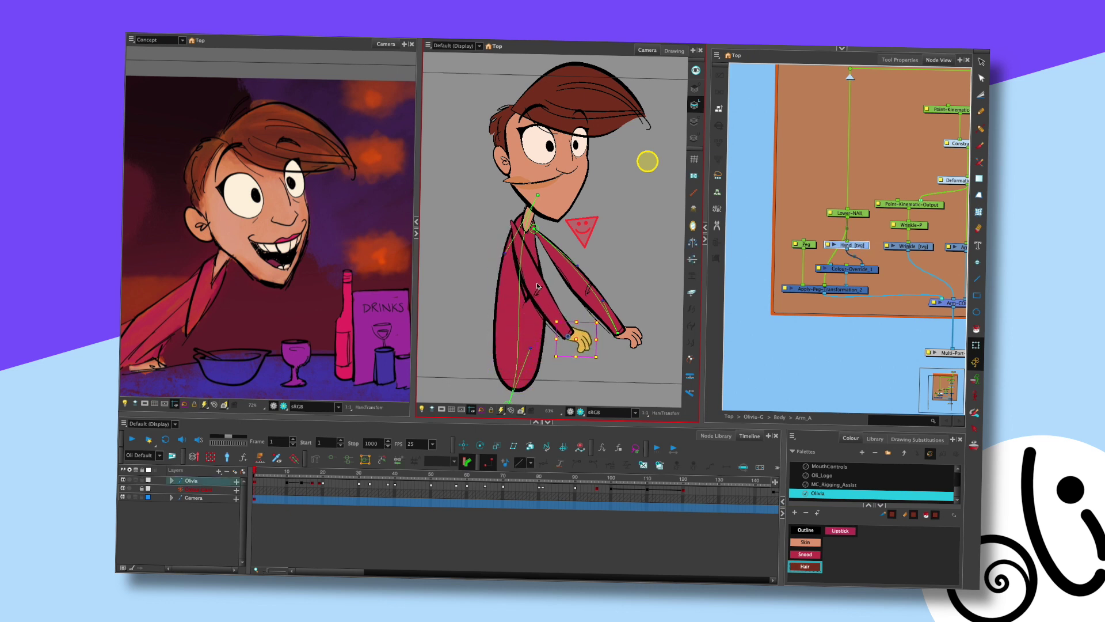
Lower the back arm's shoulder slightly onto the torso and nudge the head with its control
left_click(539, 281)
left_click(587, 209)
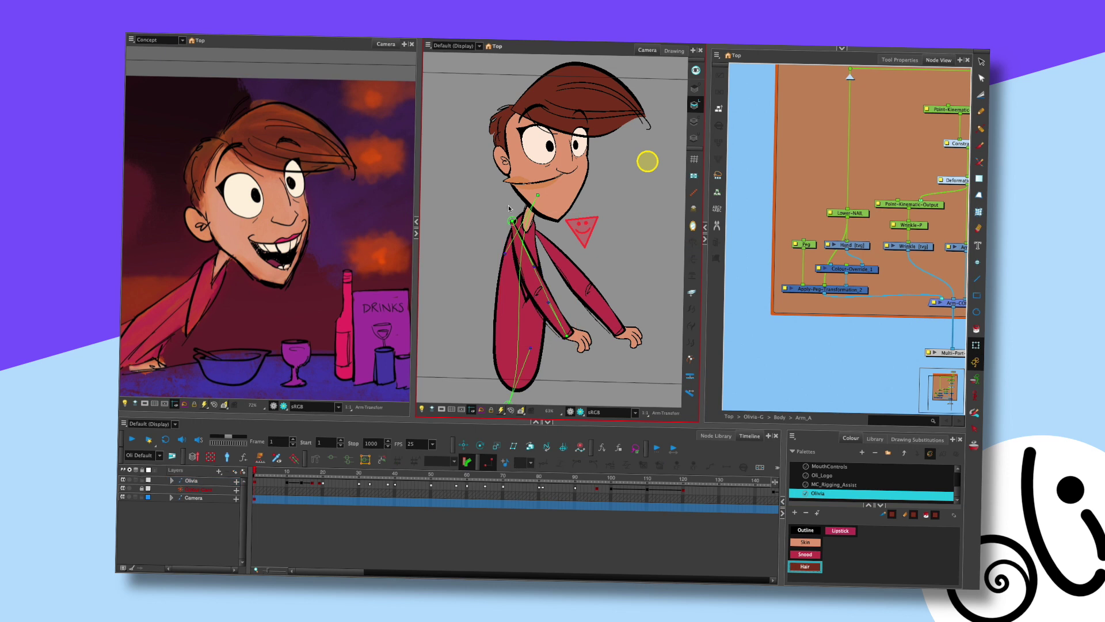
left_click(513, 234)
left_click_drag(515, 234, 514, 236)
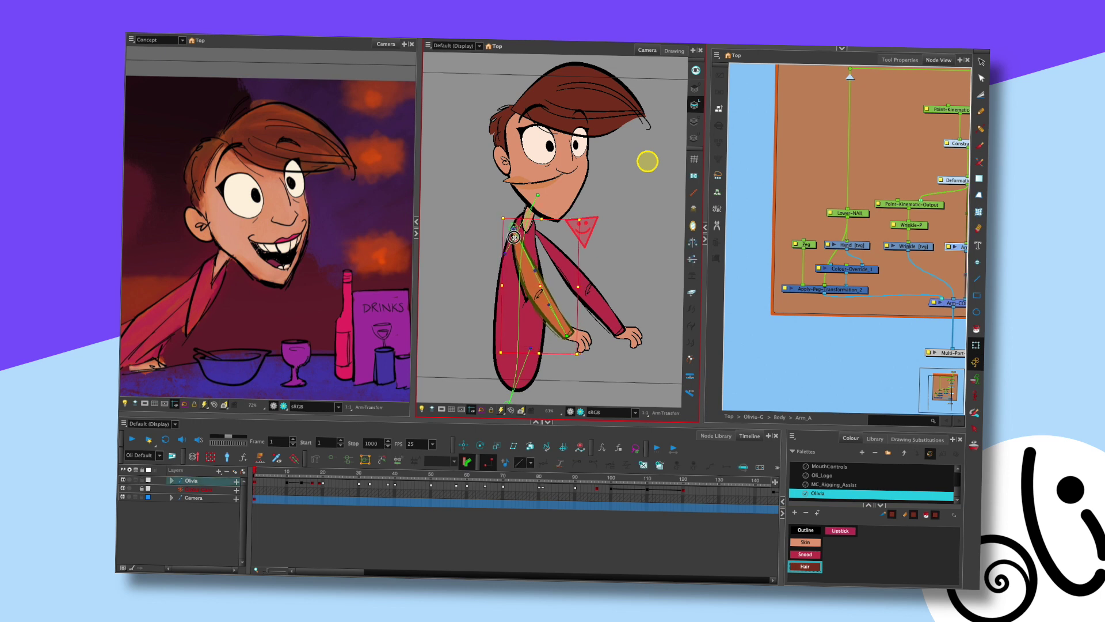
left_click(618, 239)
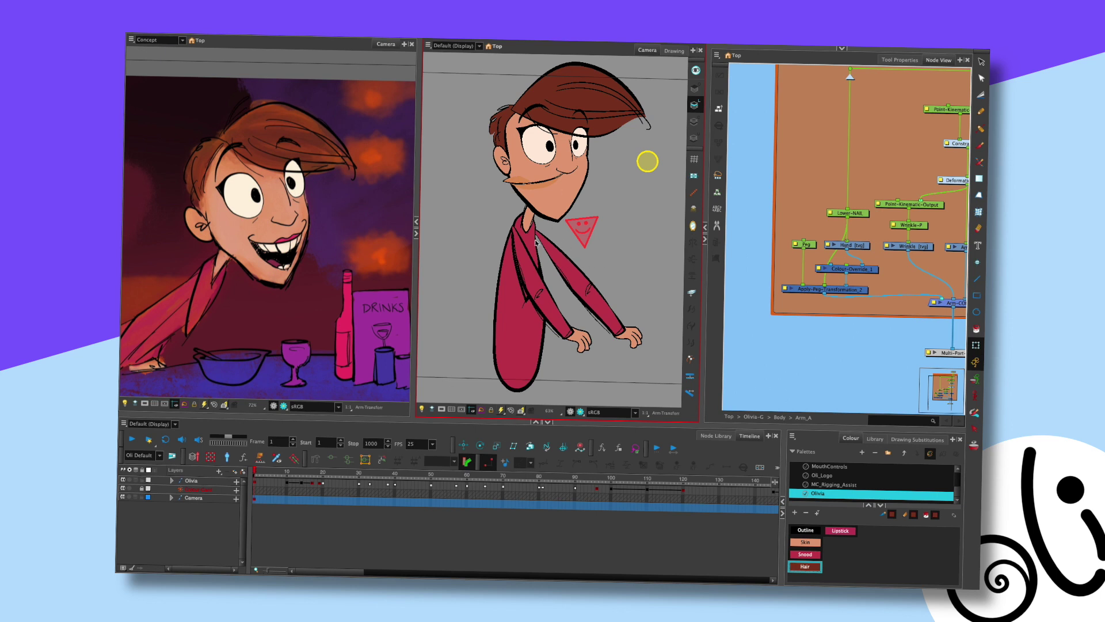
mouse_move(648, 161)
left_mouse_down()
mouse_move(662, 175)
mouse_move(594, 130)
mouse_move(646, 161)
left_mouse_up()
Bend both forward-reaching arms by lowering their elbows
left_click(582, 335)
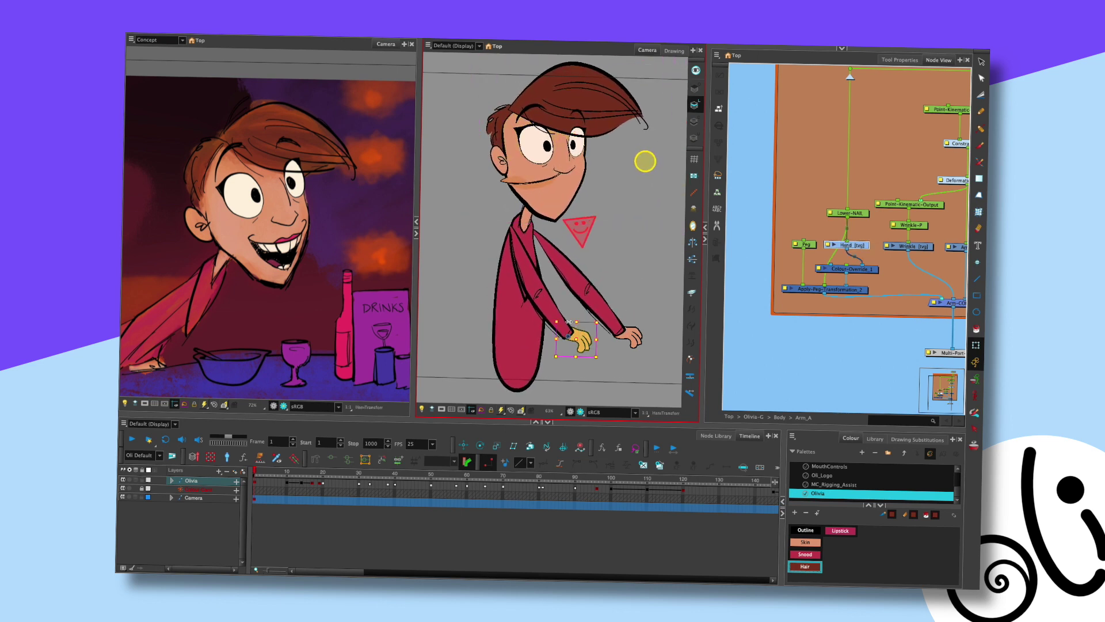
left_click(513, 280)
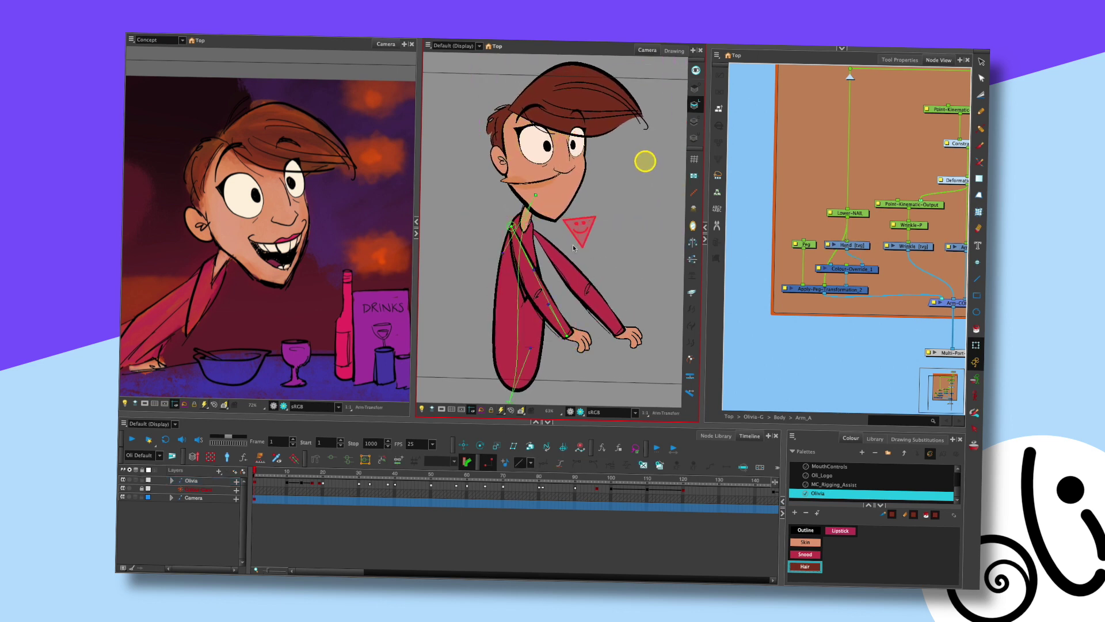
left_click_drag(534, 309, 529, 313)
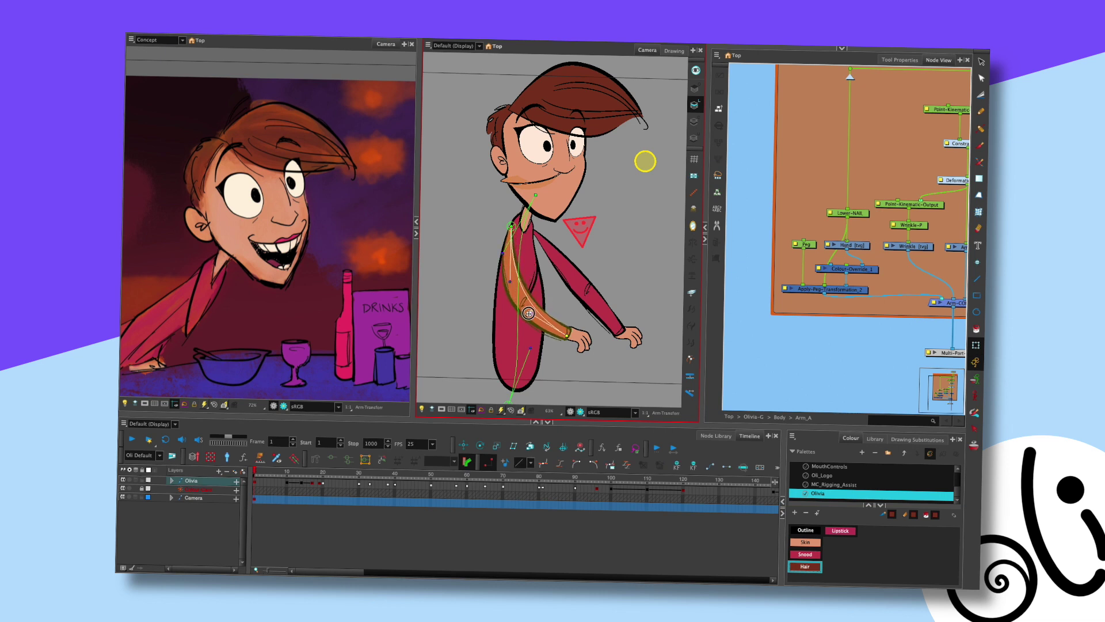
left_click(572, 280)
left_click_drag(578, 280, 576, 305)
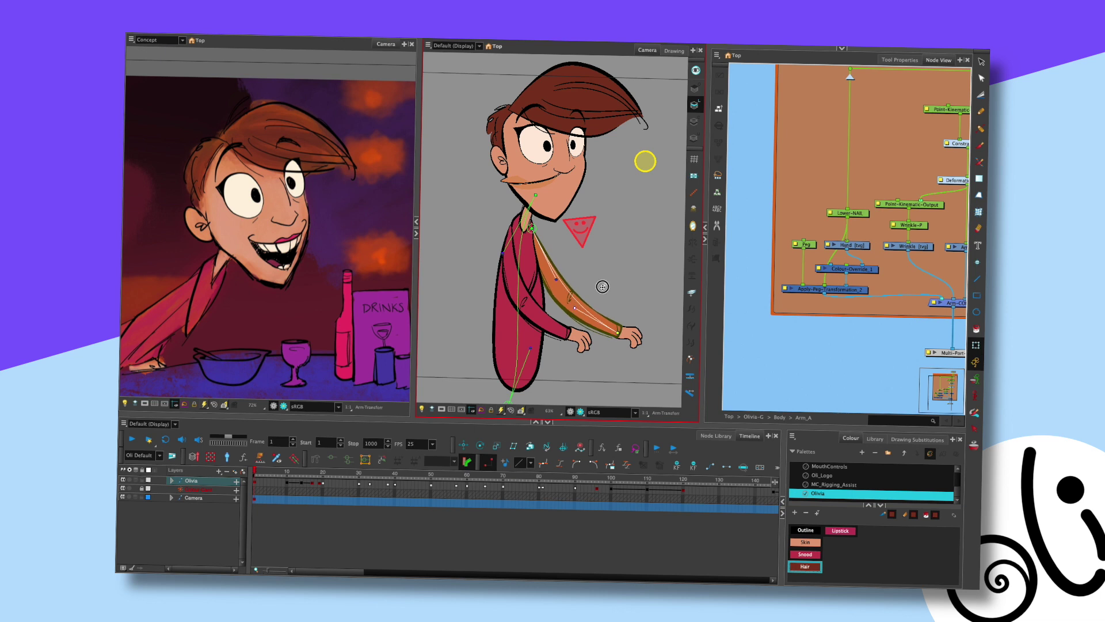
Lean the upper body forward and back with the upper-body control while the hands stay in front
left_click(532, 193)
left_click(514, 133)
left_click_drag(513, 132, 500, 137)
left_click_drag(636, 165, 656, 176)
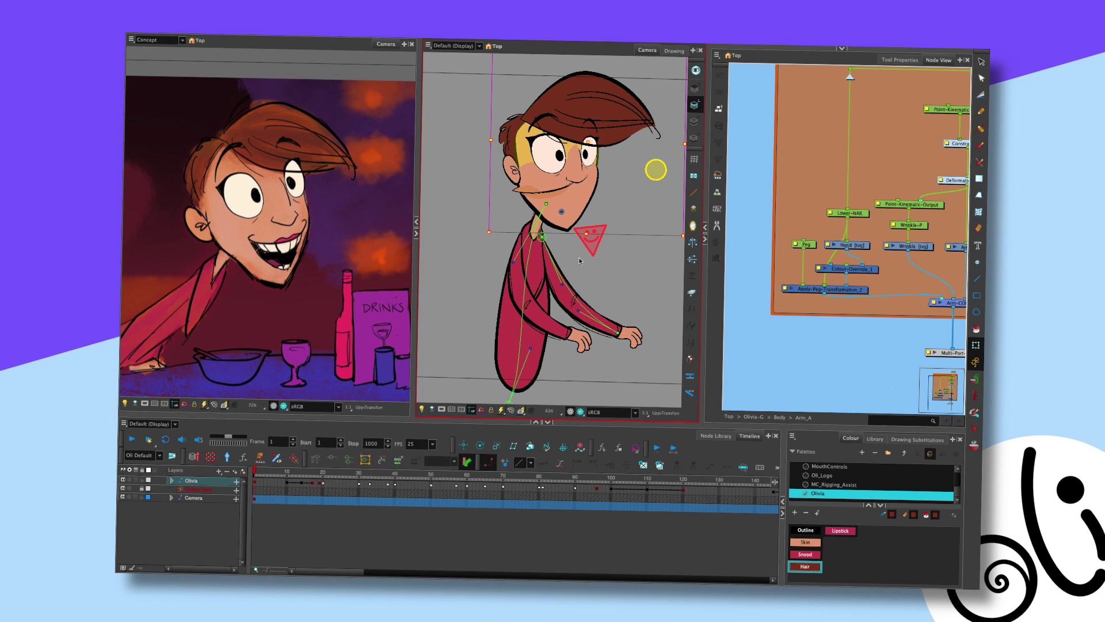
left_click_drag(517, 134, 576, 195)
left_click(602, 212)
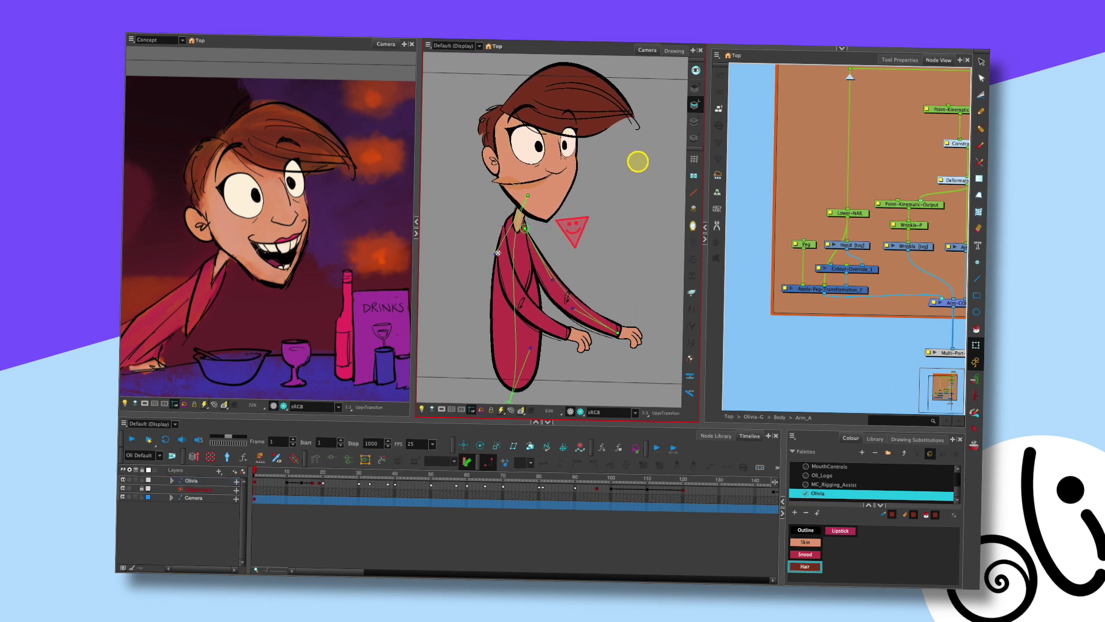
Shift the middle of the torso slightly forward with its deformer and nudge the head forward with the yellow circular control
left_click(506, 257)
left_click_drag(536, 262, 528, 264)
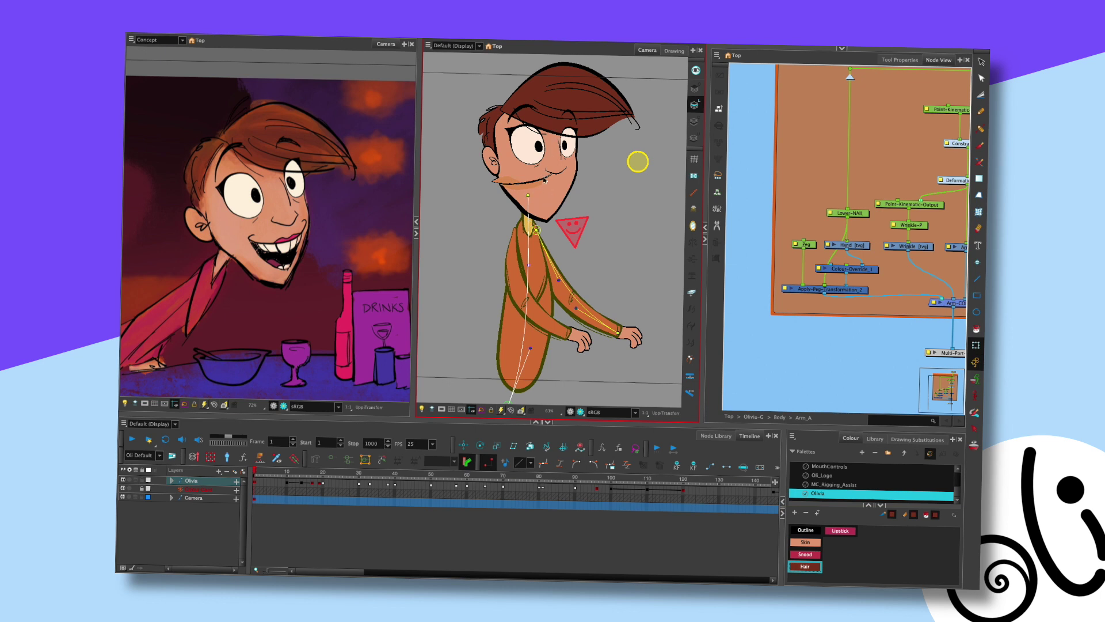
left_click(638, 164)
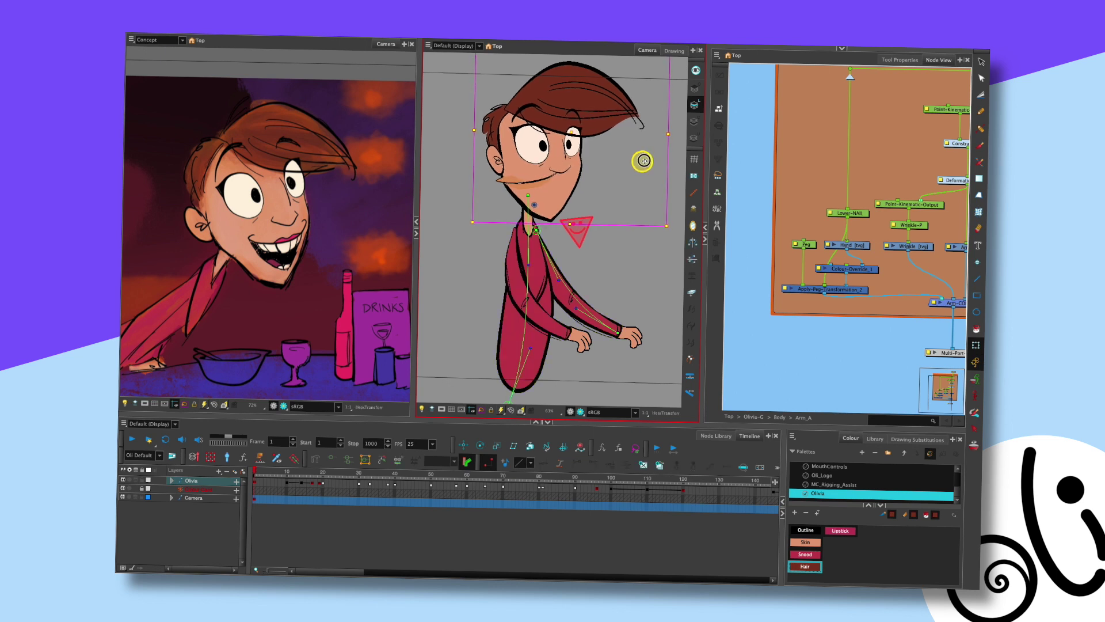
left_click_drag(643, 162, 642, 164)
Move the head back and slightly up with the yellow circular control
key("alt+3")
left_click(547, 189)
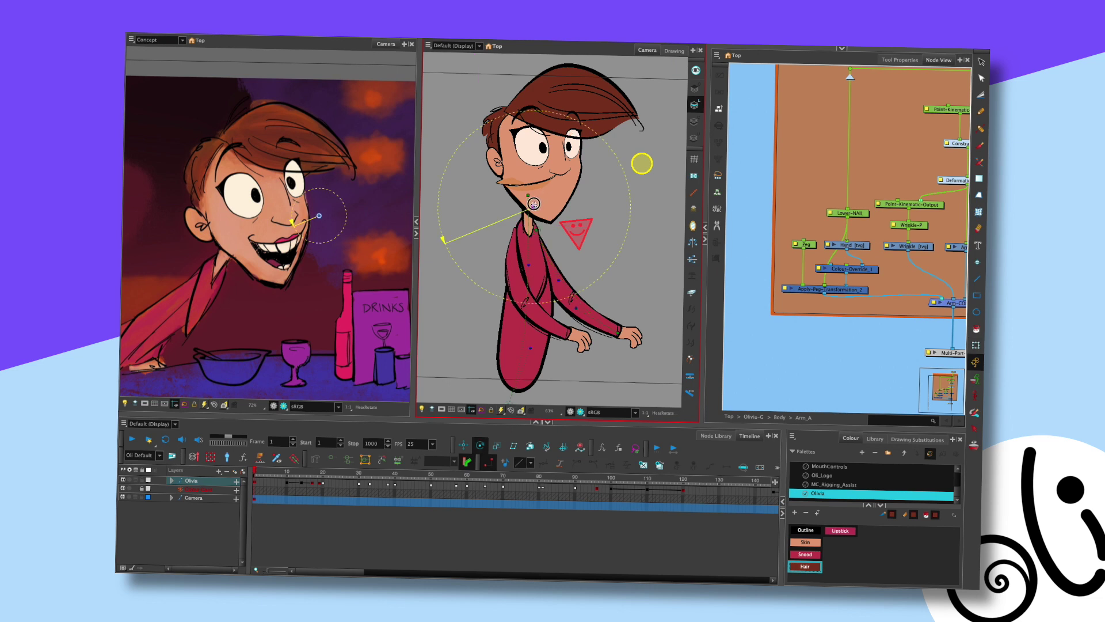
key("shift+t")
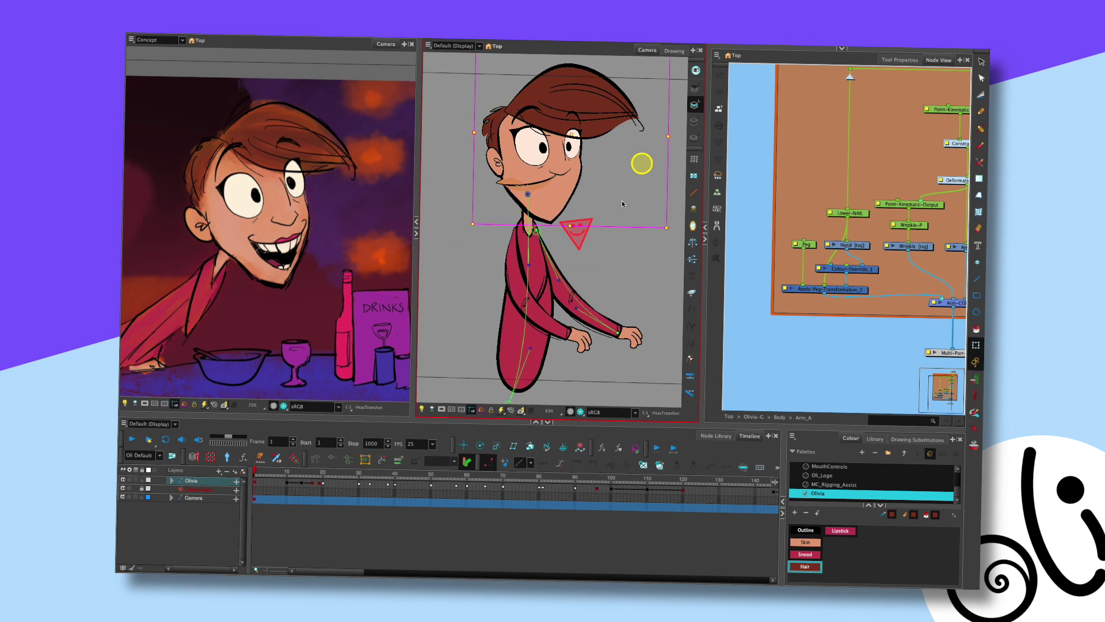
key("b")
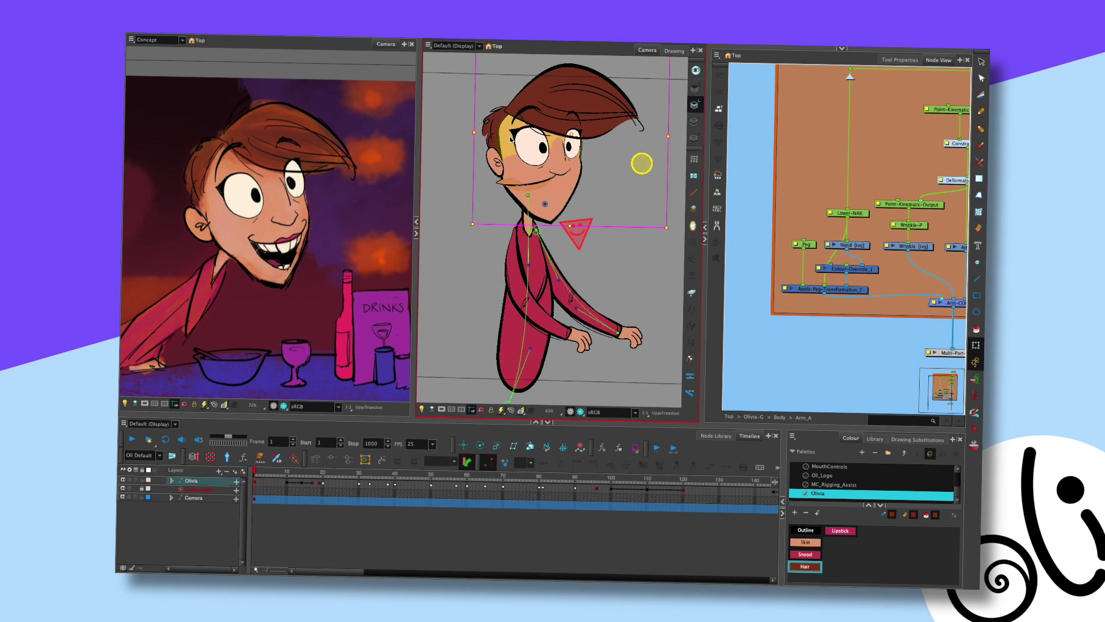
mouse_move(642, 163)
left_mouse_down()
mouse_move(688, 172)
mouse_move(628, 157)
left_mouse_up()
left_click(585, 170)
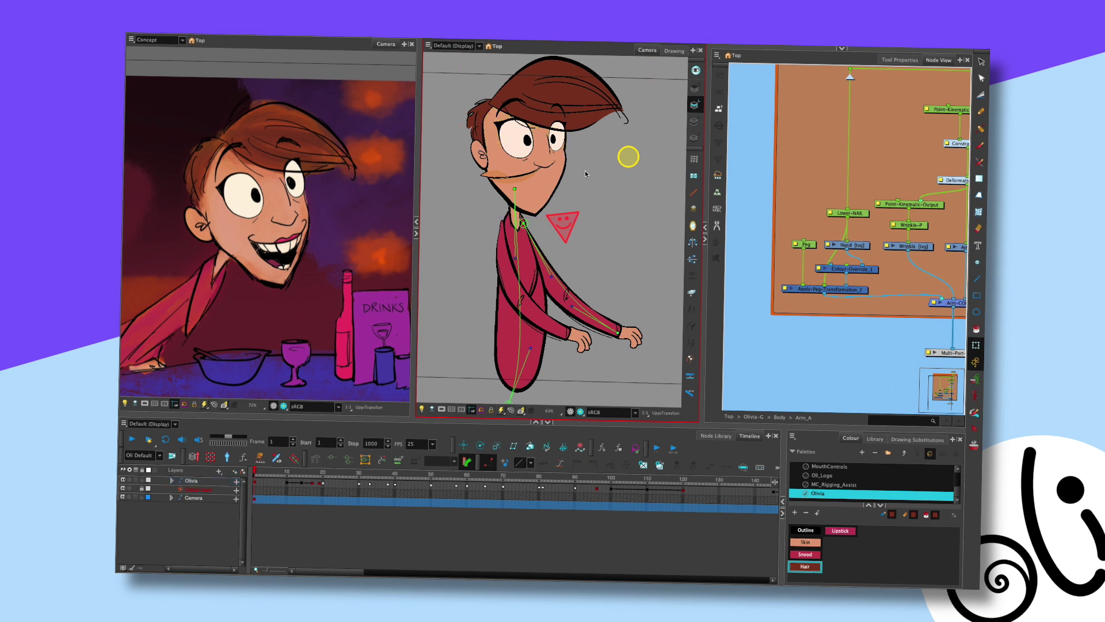
Straighten the lower torso and lower the front arm and its hand to hang alongside the body
left_click(537, 342)
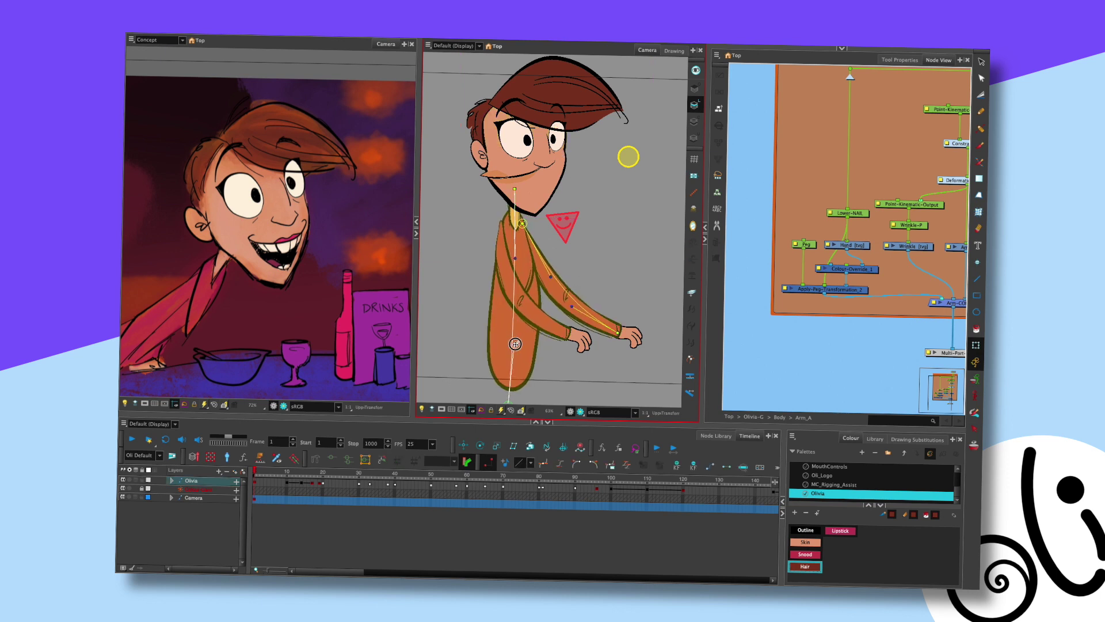
left_click_drag(578, 338, 546, 340)
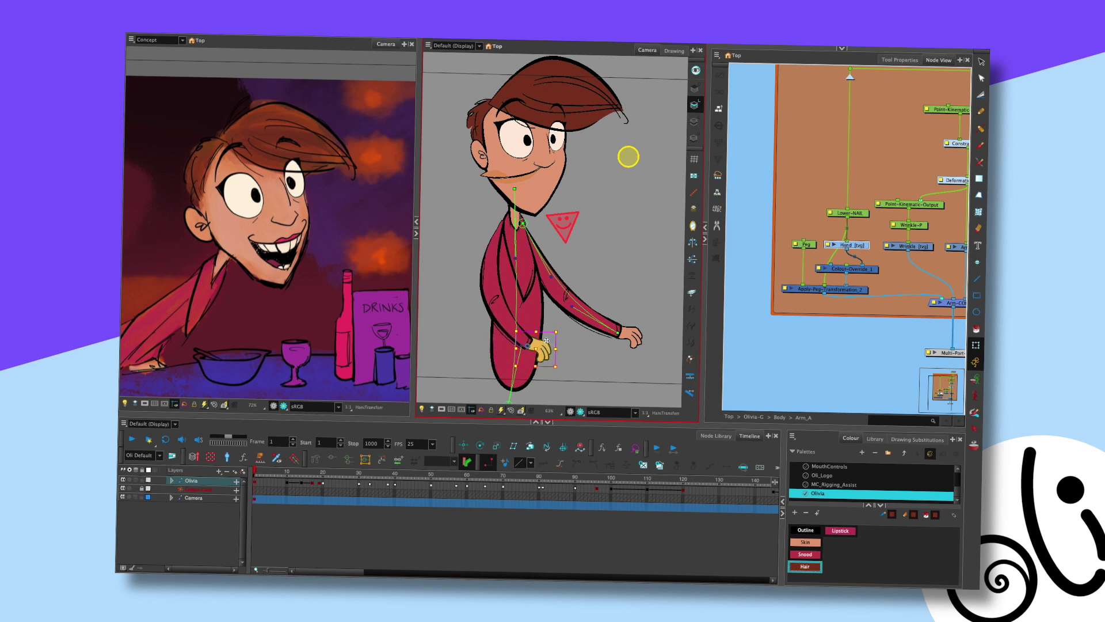
left_click(509, 302)
key("shift+i")
left_click(489, 275)
mouse_move(539, 360)
left_mouse_down()
mouse_move(490, 364)
mouse_move(518, 354)
left_mouse_up()
Lower the back arm until it hangs straight beside the torso, adjusting its elbow and hand
left_click_drag(632, 335, 603, 346)
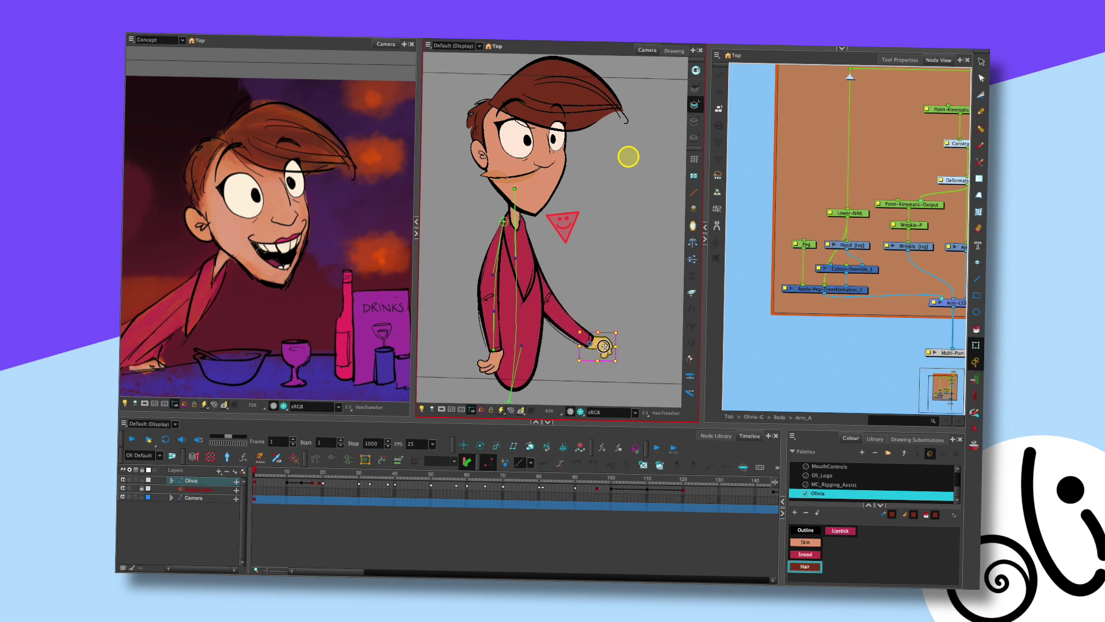
left_click(562, 314)
left_click(598, 343)
left_click_drag(598, 344, 564, 344)
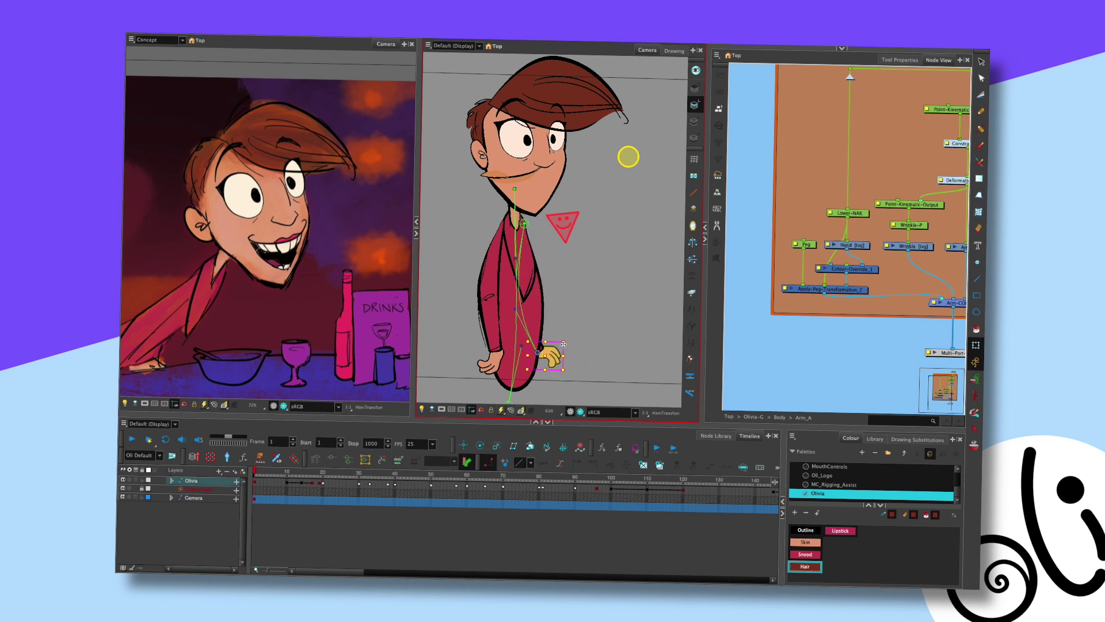
key("ctrl+z")
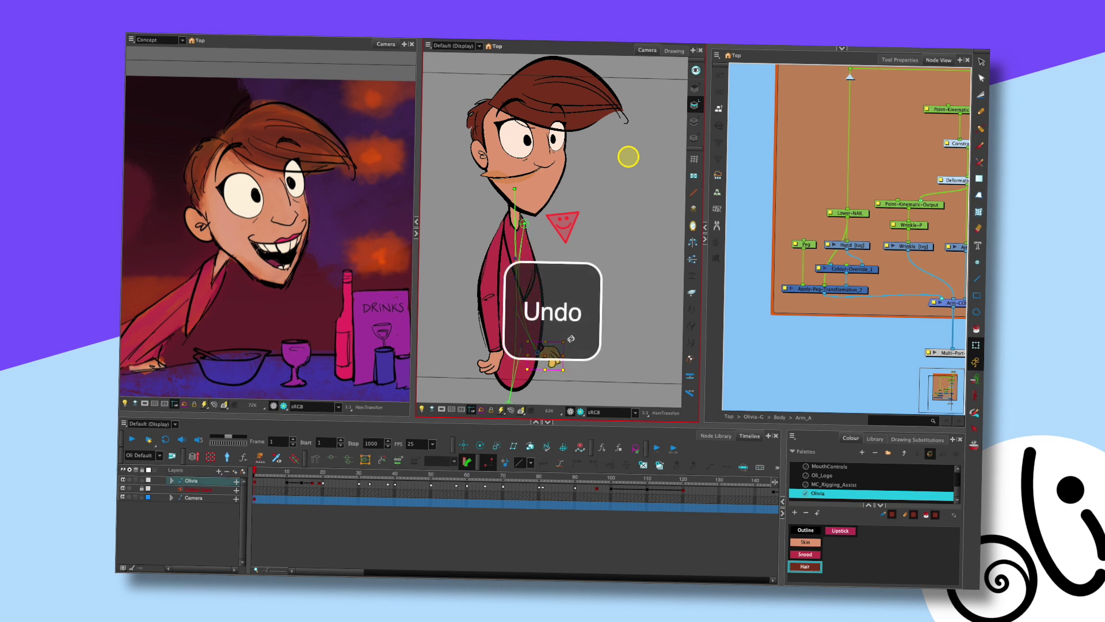
left_click(536, 306)
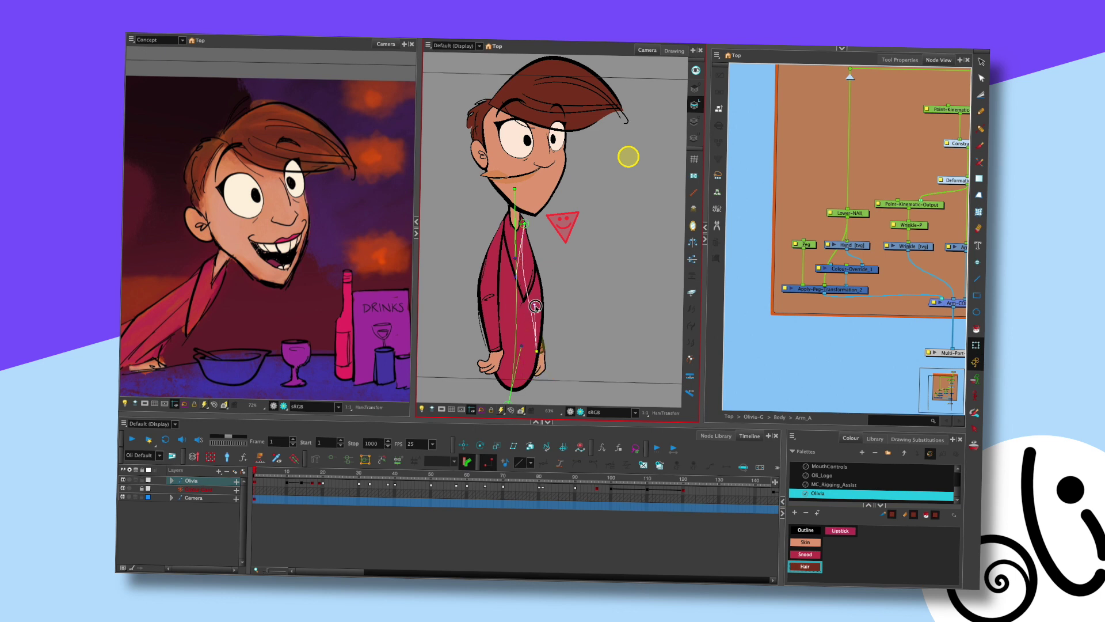
left_click(538, 278)
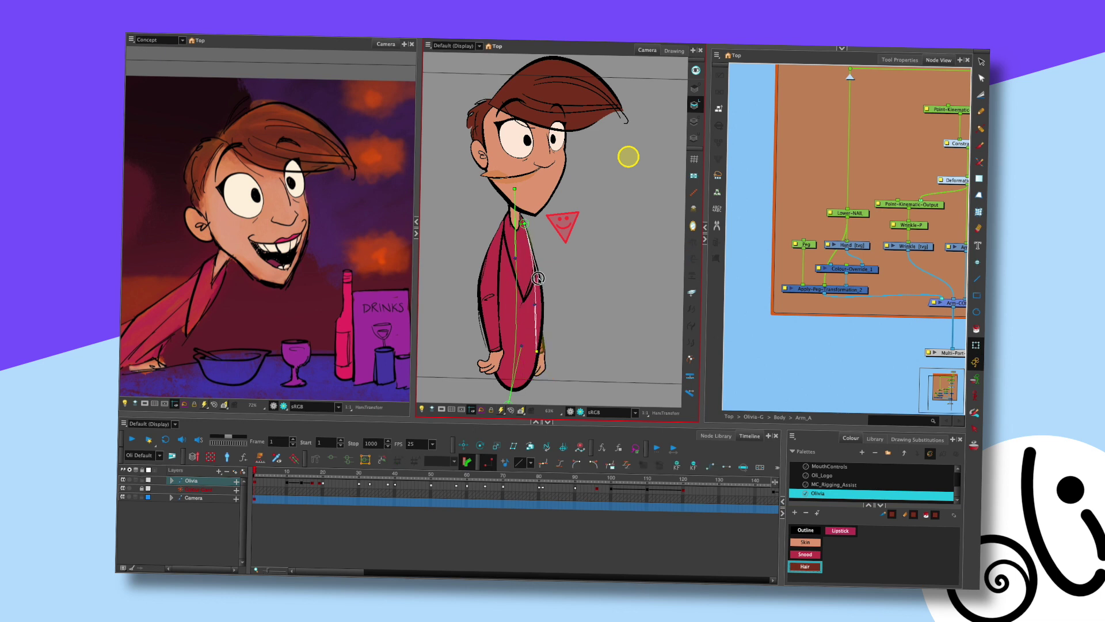
left_click_drag(540, 350, 552, 362)
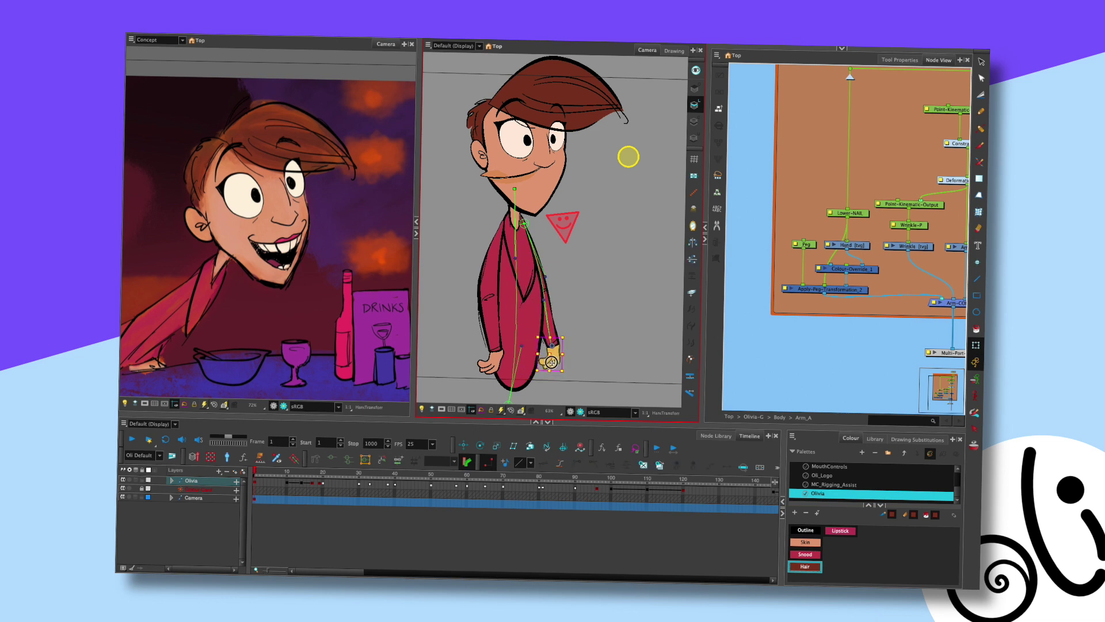
left_click(551, 270)
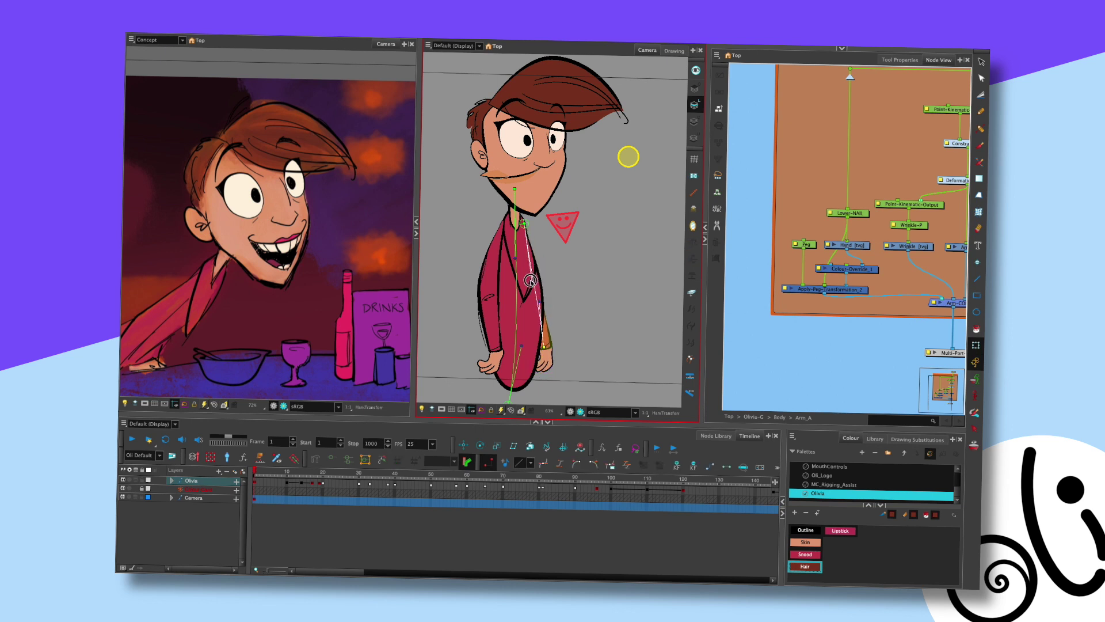
left_click(564, 278)
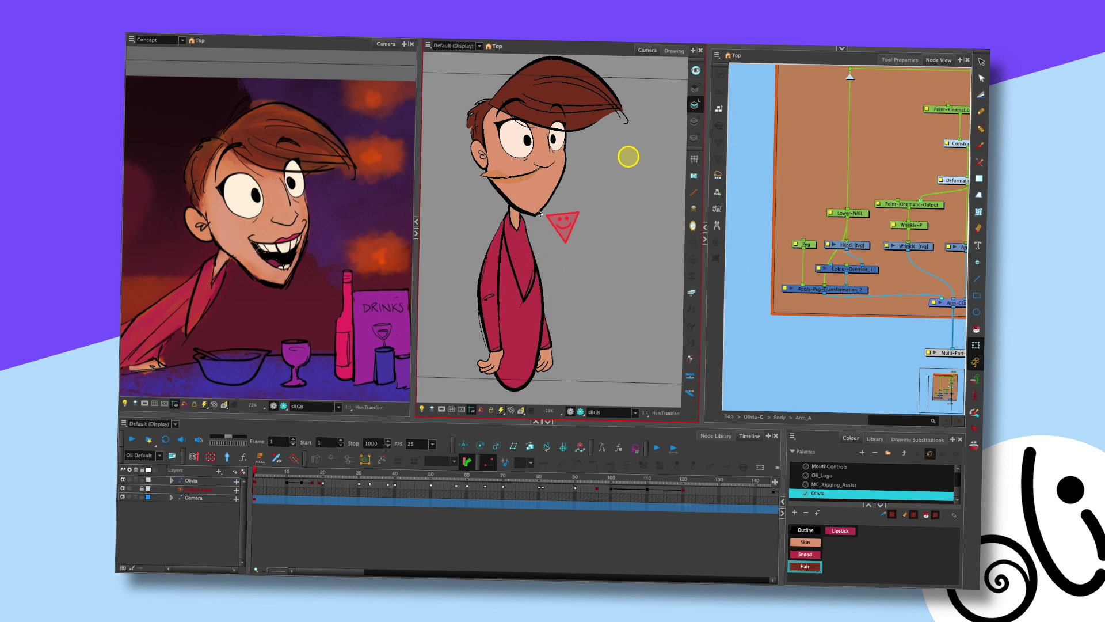
Reshape the torso contour by pulling its front edge inward at the belly and hip
left_click(532, 326)
key("alt+4")
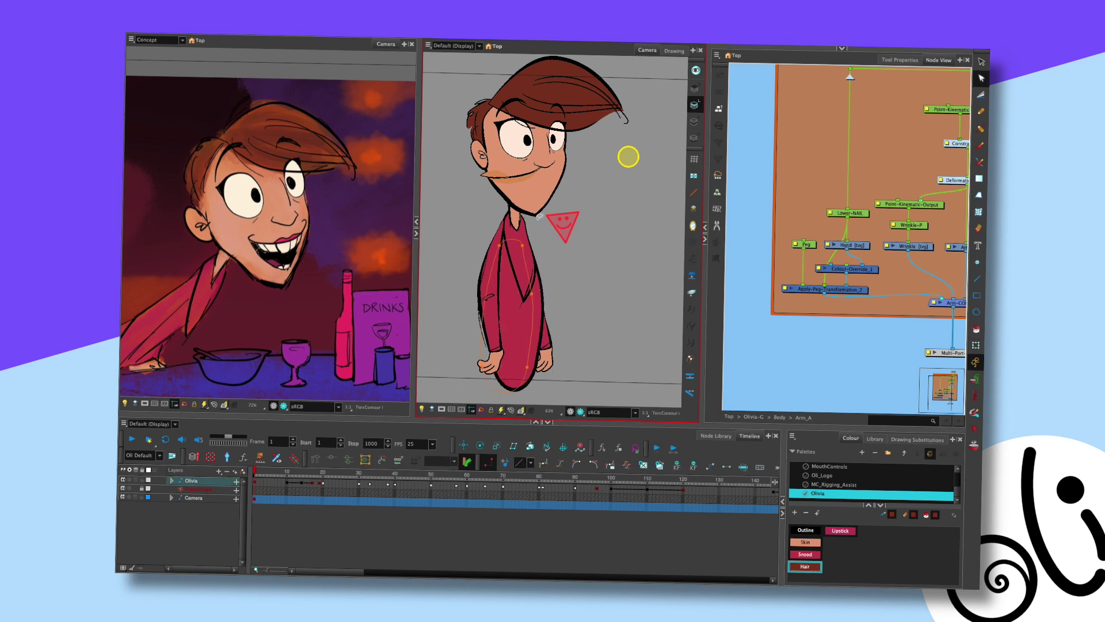
mouse_move(524, 297)
left_mouse_down()
mouse_move(518, 308)
mouse_move(511, 298)
left_mouse_up()
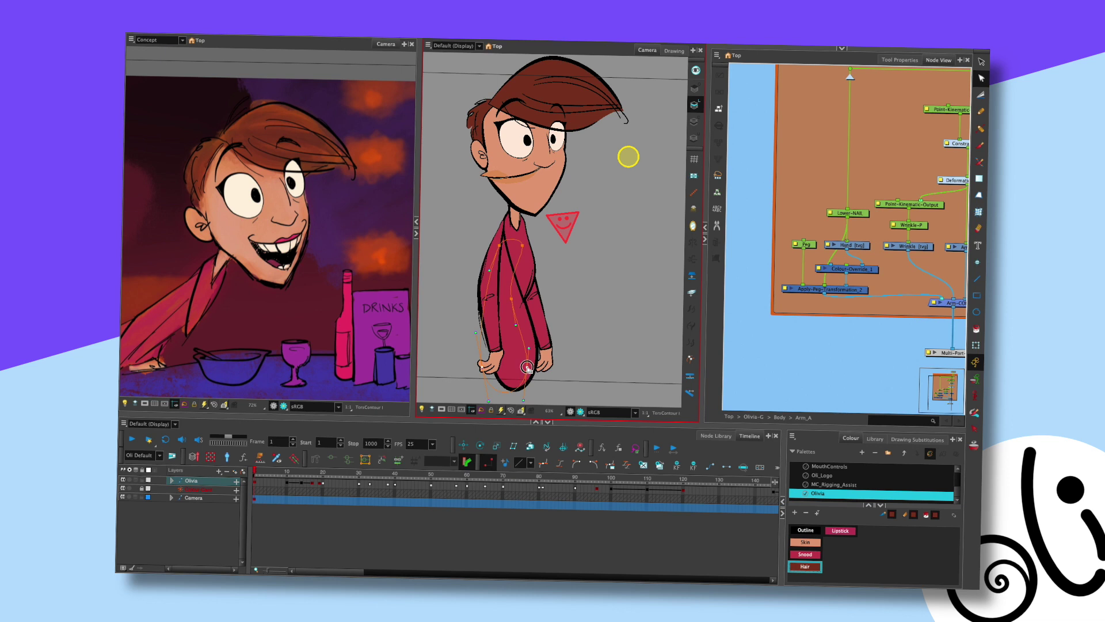
left_click_drag(526, 367, 521, 372)
left_click(546, 337)
key("shift+t")
left_click(550, 276)
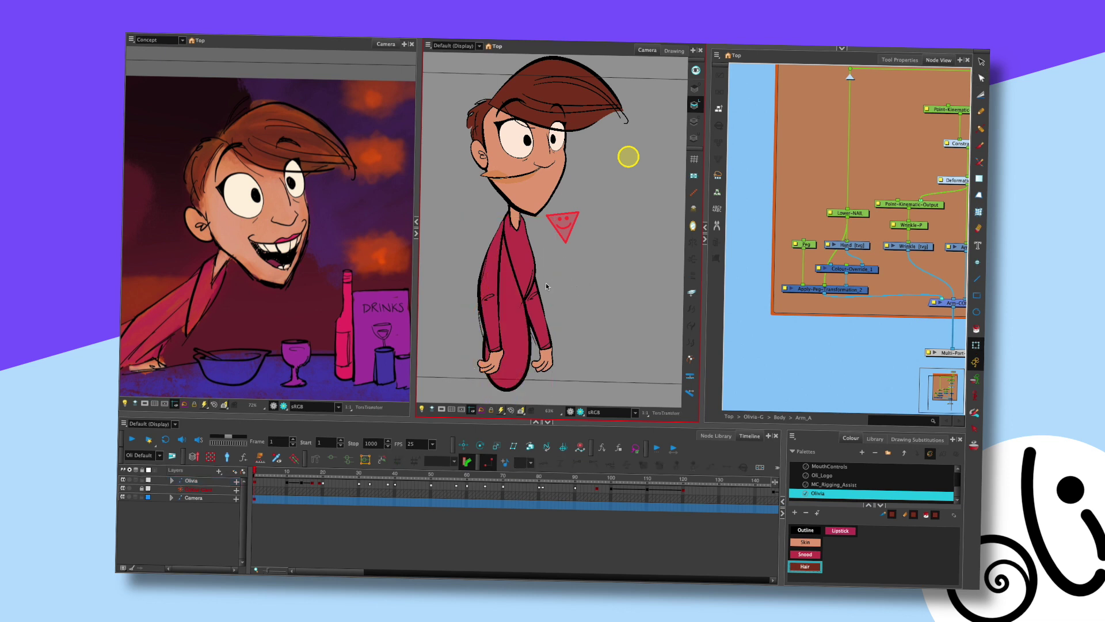
Readjust the head's position with the yellow circular control and tuck the back arm closer behind the torso
left_click(628, 155)
mouse_move(625, 153)
left_mouse_down()
mouse_move(668, 173)
mouse_move(633, 166)
left_mouse_up()
left_click(512, 304)
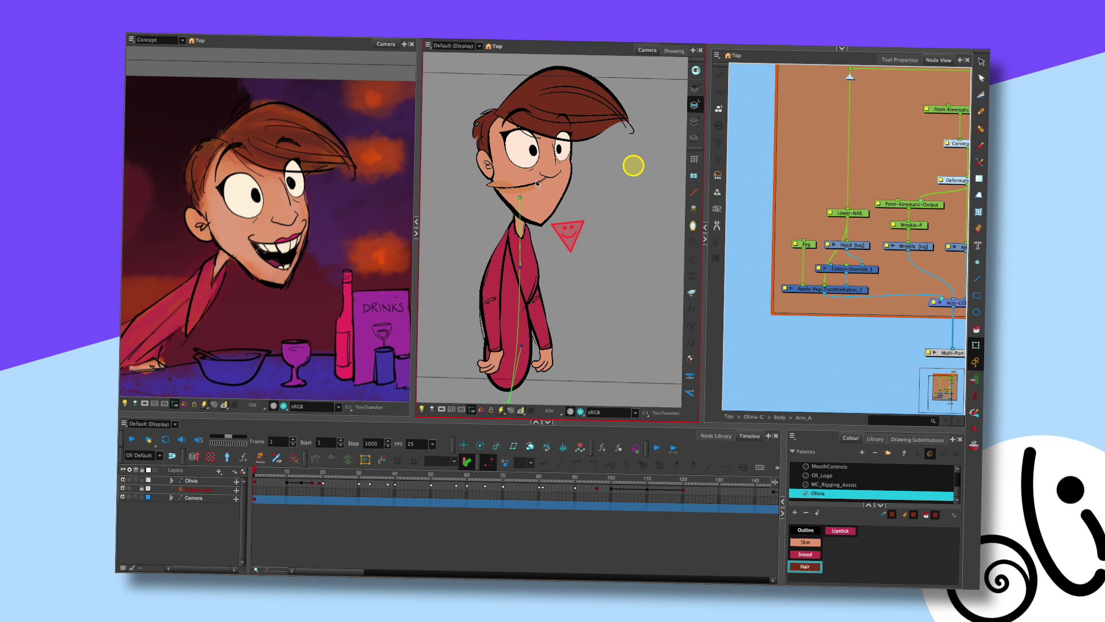
left_click(544, 344)
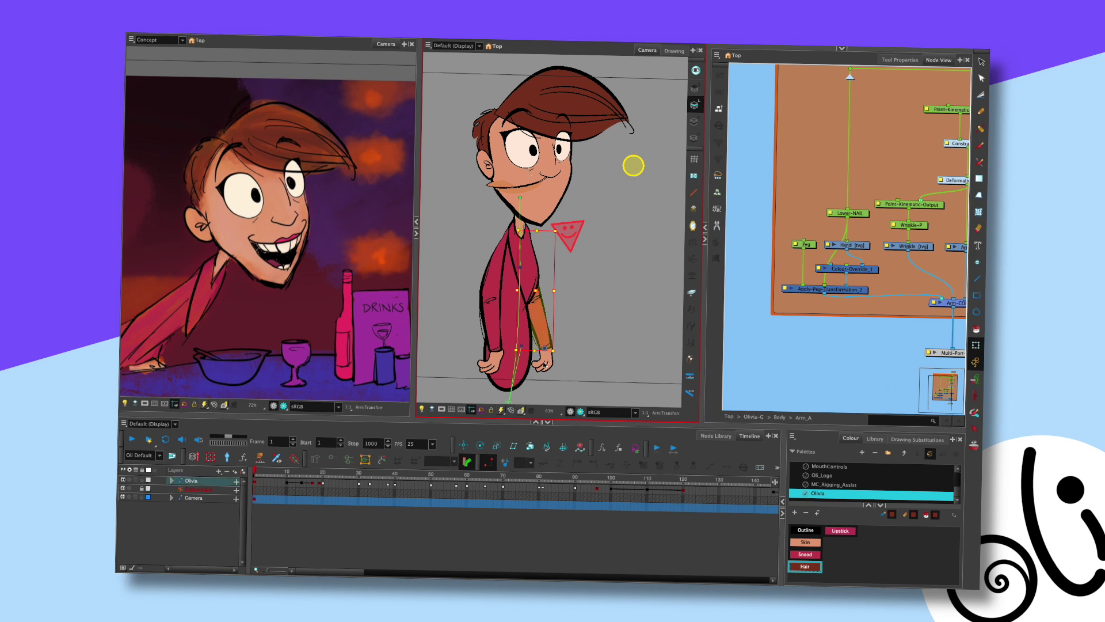
left_click(561, 228)
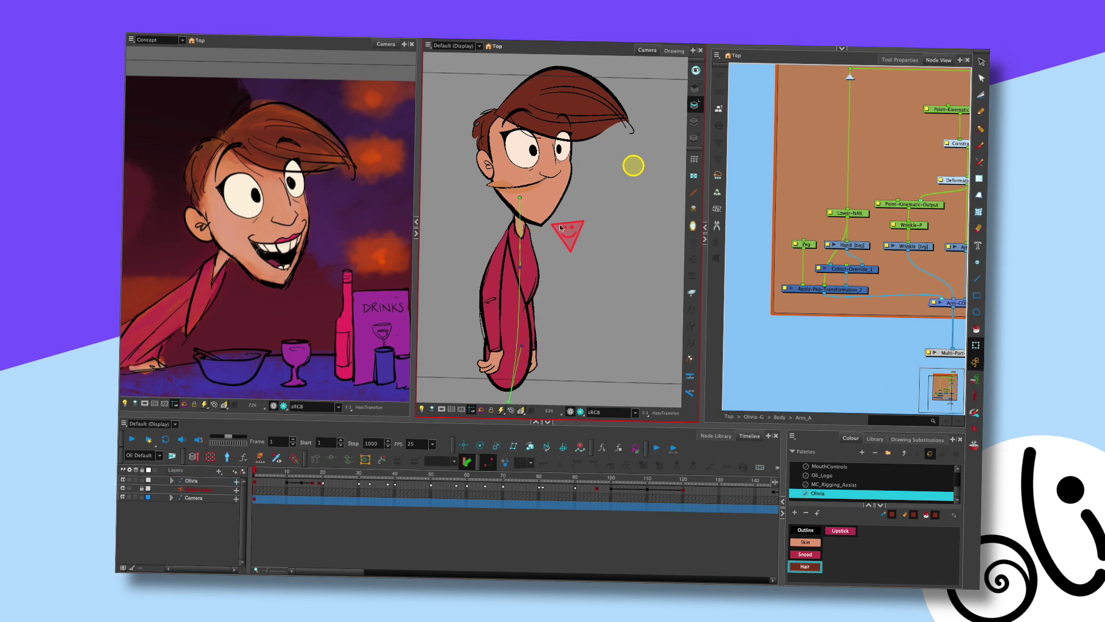
left_click(500, 156)
left_click_drag(500, 157, 529, 275)
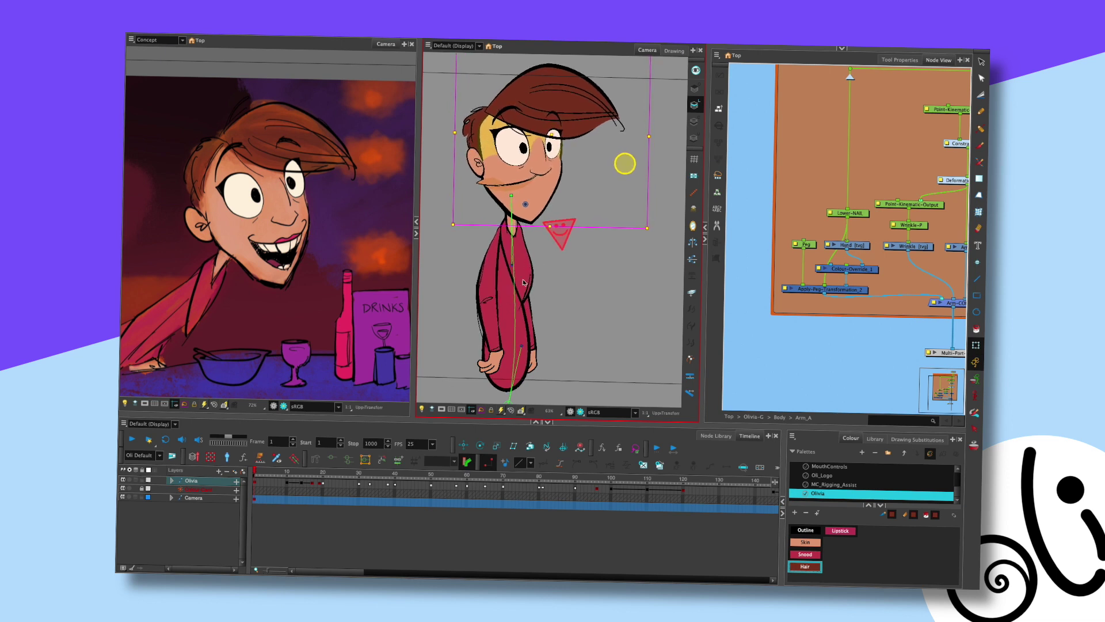
Reshape the shirt contour on the front of the torso by pulling its rear edge back under the front arm
scroll(537, 257, "up", 2)
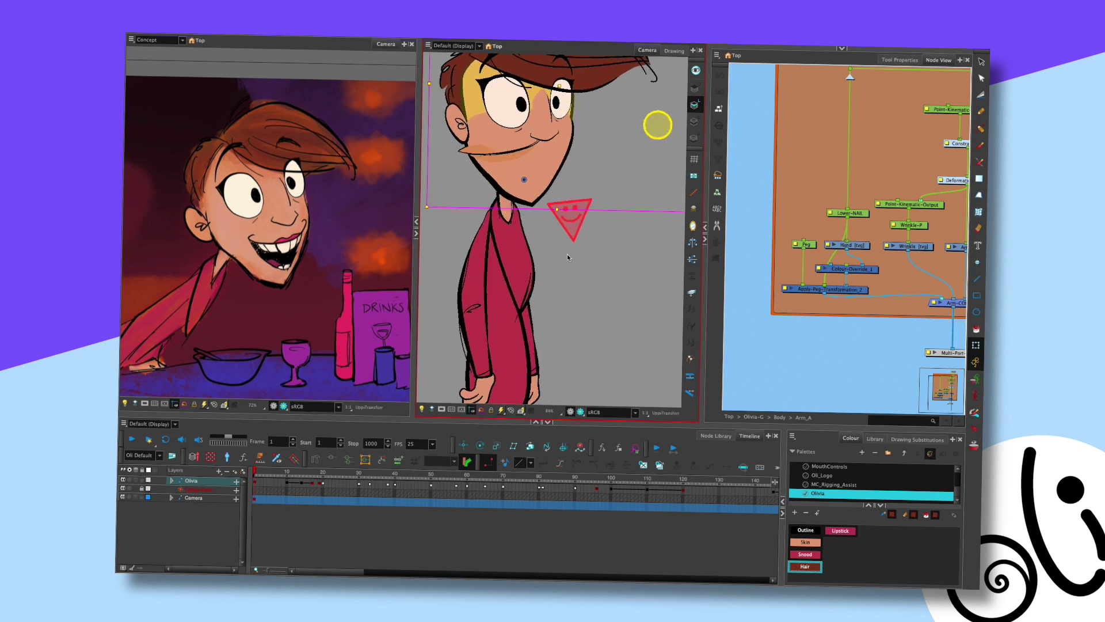
scroll(564, 256, "down", 3)
scroll(553, 288, "up", 2)
left_click(526, 256)
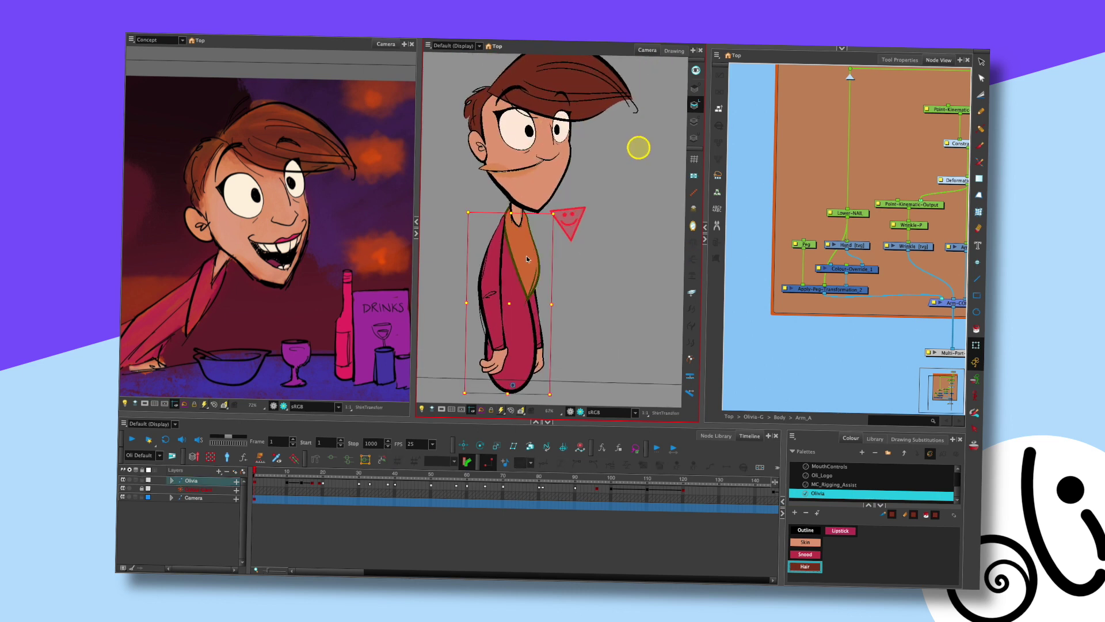
left_click(524, 231)
key("alt+4")
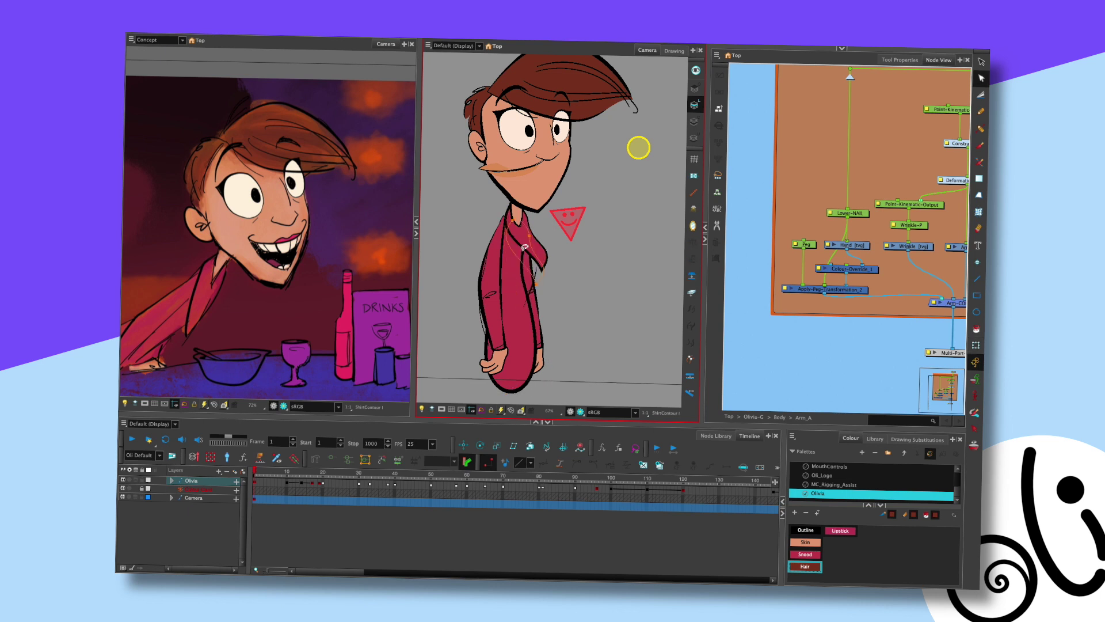
key("ctrl+z")
left_click(524, 240)
left_click_drag(510, 283, 501, 280)
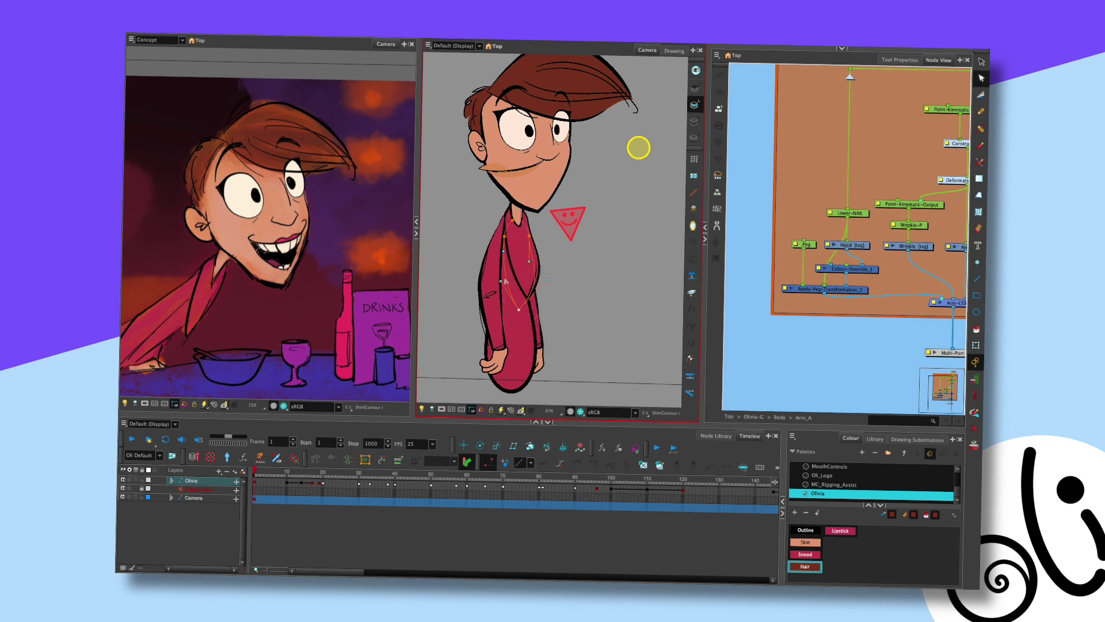
left_click(559, 248)
Save the scene with the new standing pose and return to transforming the rig
scroll(578, 256, "down", 2)
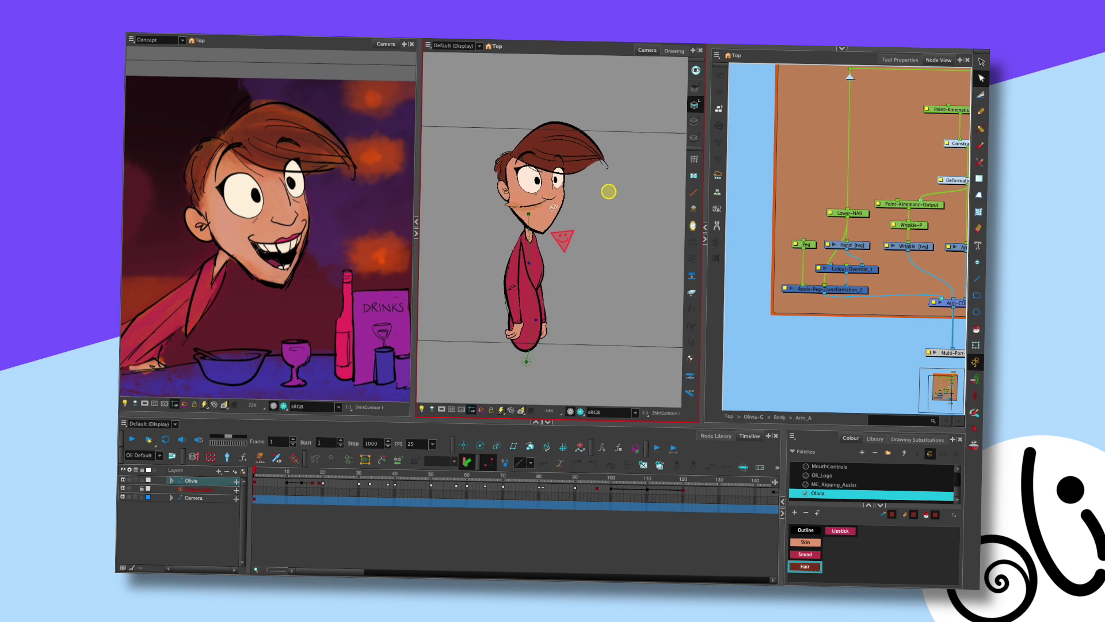
scroll(580, 256, "up", 2)
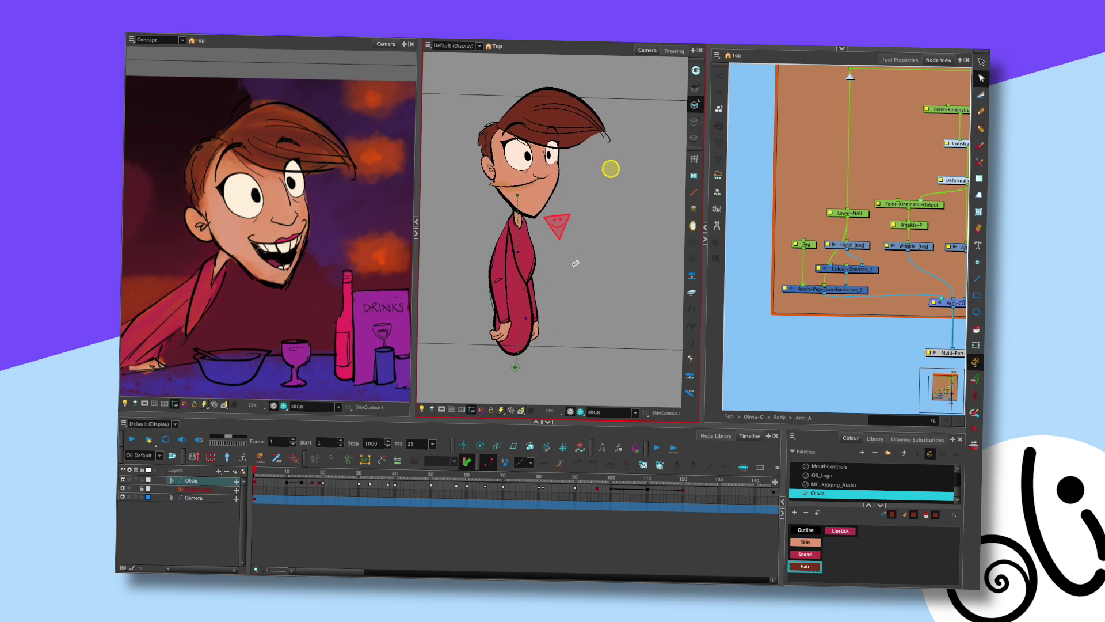
scroll(576, 264, "down", 2)
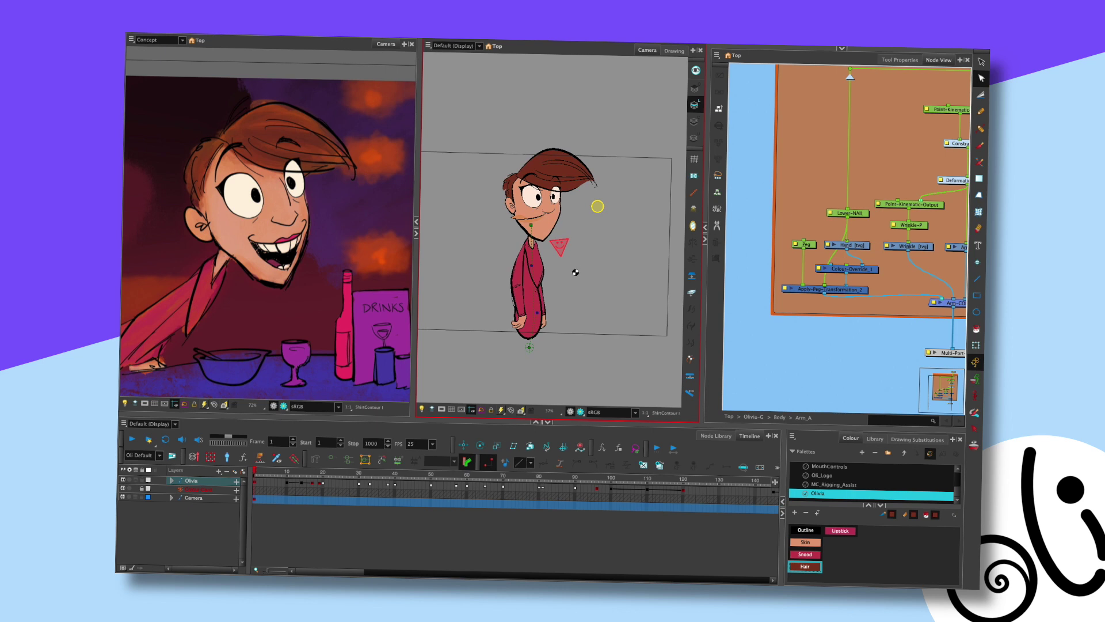
key("ctrl+s")
key("shift+t")
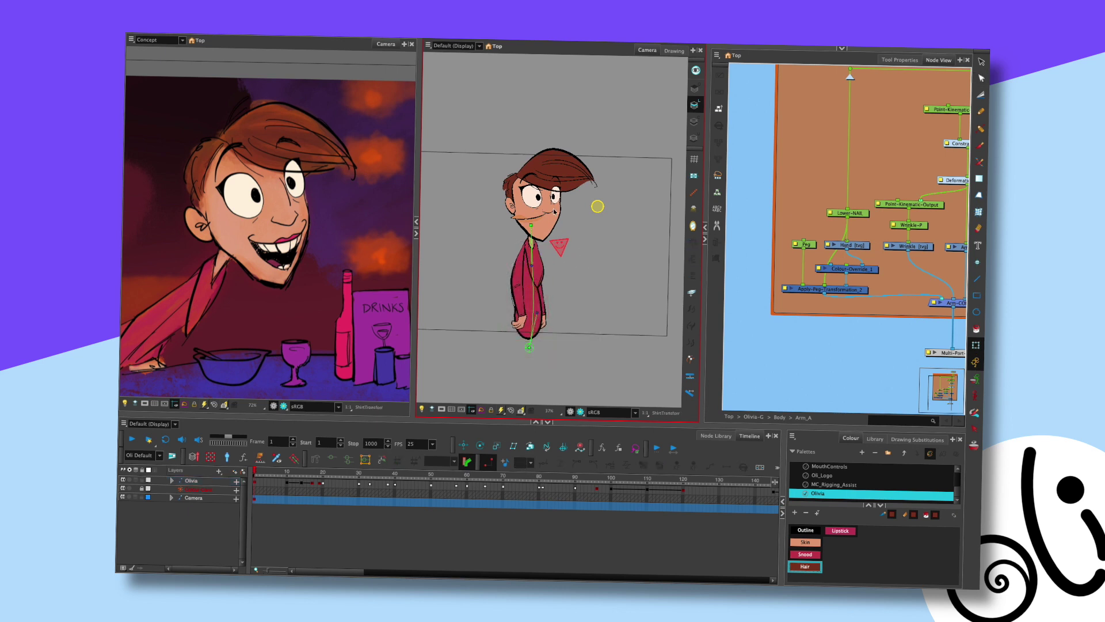
Clear the mouth selection and hide the torso's deformation controls on the standing character
scroll(585, 216, "up", 3)
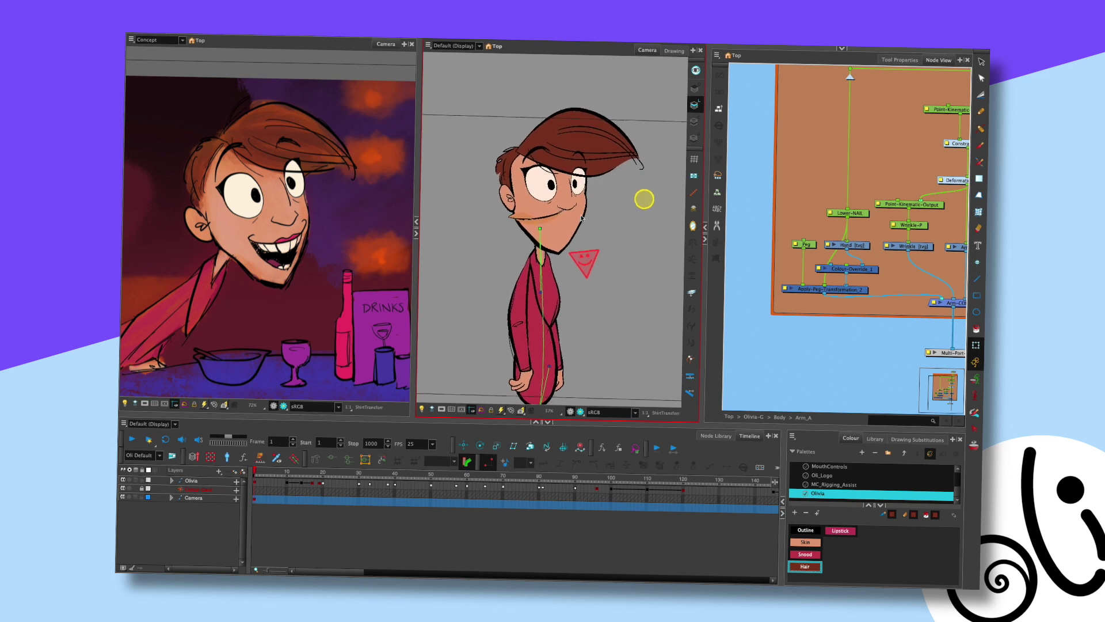
scroll(582, 268, "down", 2)
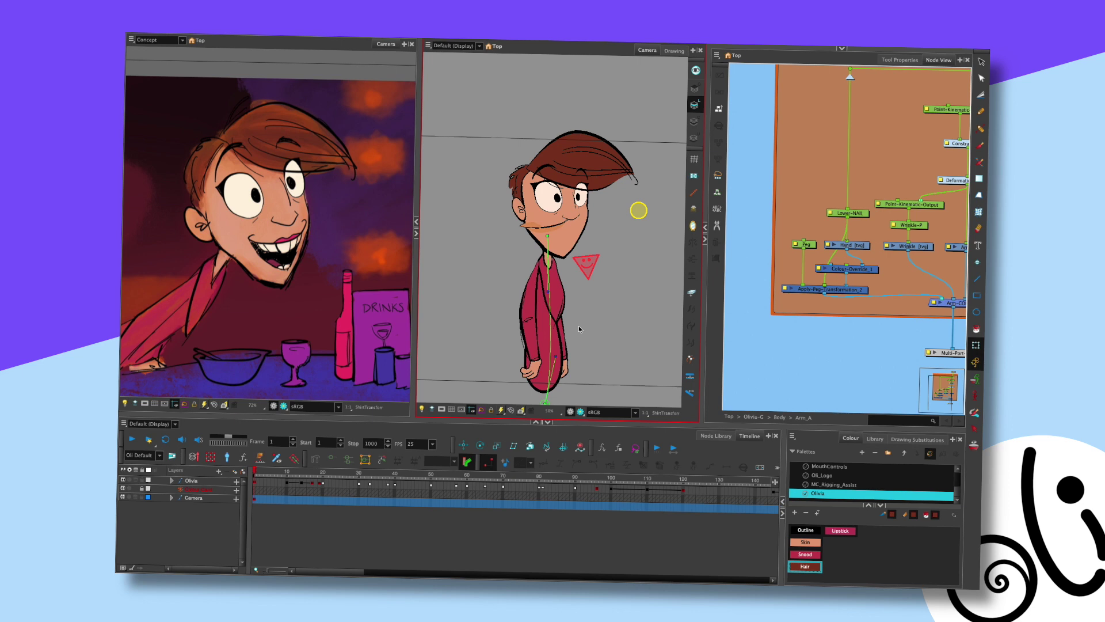
left_click_drag(580, 230, 558, 213)
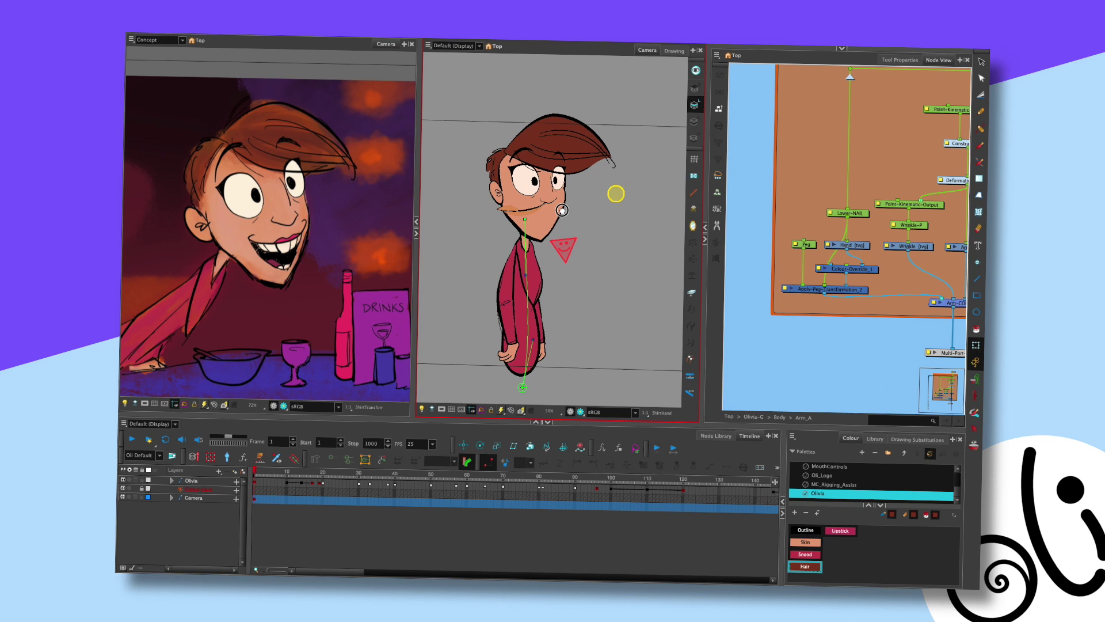
left_click(511, 211)
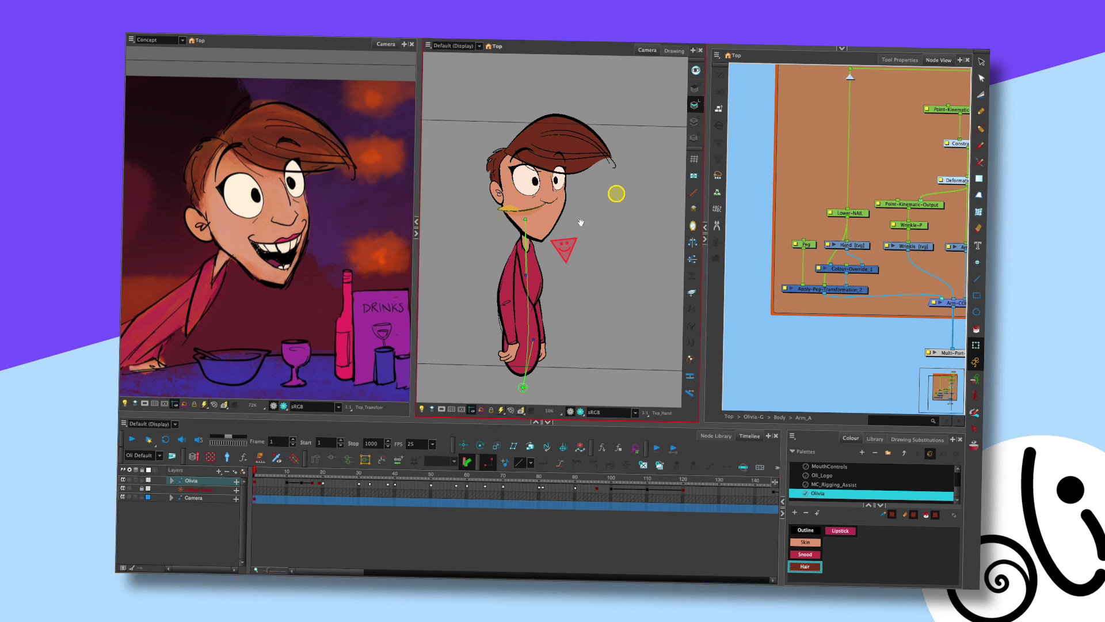
left_click_drag(576, 219, 571, 223)
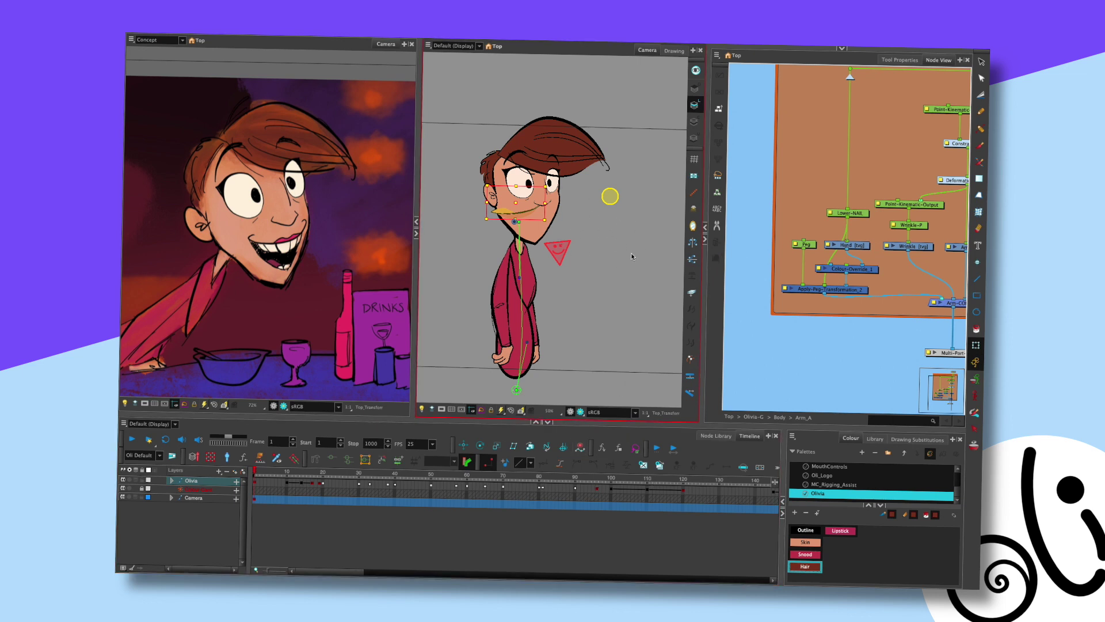
key("alt+b")
mouse_move(588, 236)
left_mouse_down()
mouse_move(622, 258)
mouse_move(602, 244)
left_mouse_up()
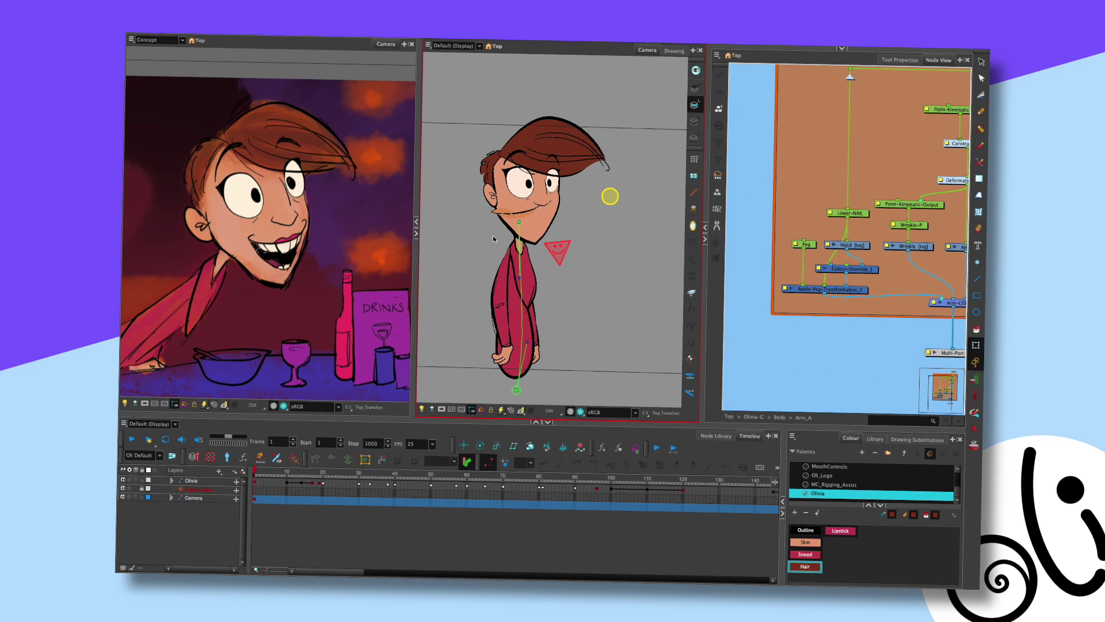
left_click(586, 286)
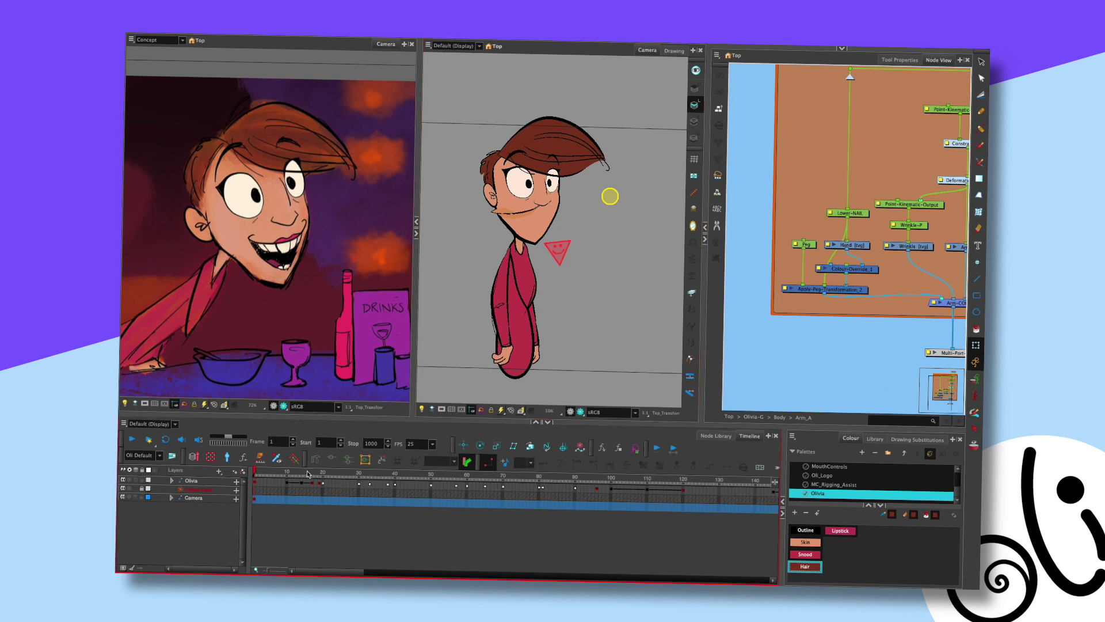
left_click_drag(288, 473, 234, 469)
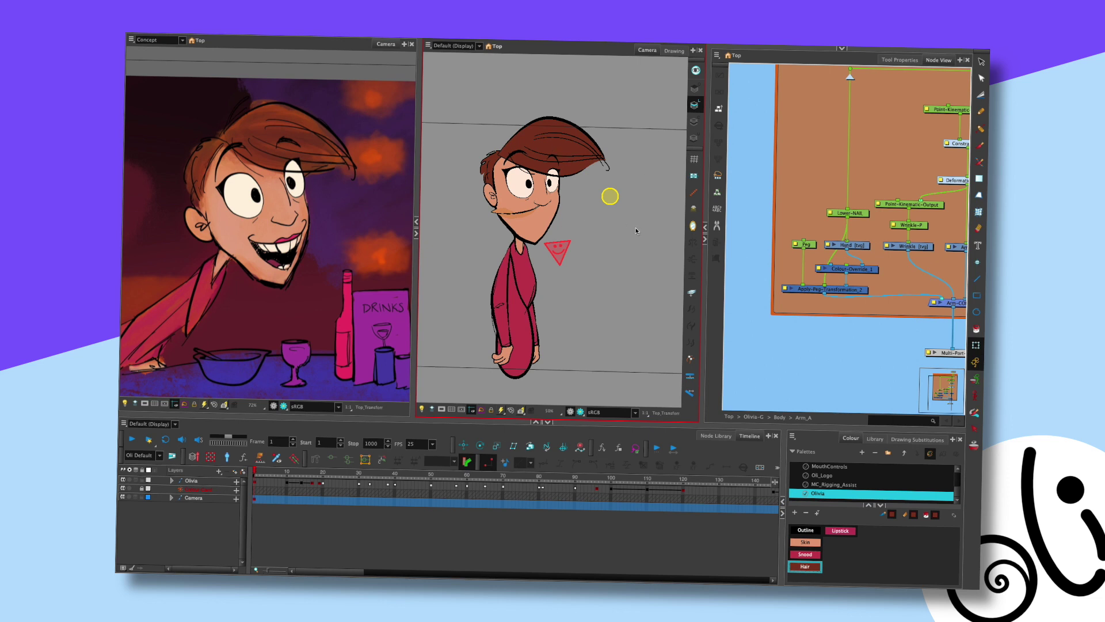
mouse_move(581, 247)
left_mouse_down()
mouse_move(634, 216)
mouse_move(572, 210)
mouse_move(591, 207)
mouse_move(609, 245)
mouse_move(623, 244)
mouse_move(584, 222)
mouse_move(643, 216)
mouse_move(627, 226)
mouse_move(637, 230)
mouse_move(600, 215)
mouse_move(604, 231)
mouse_move(596, 224)
mouse_move(634, 232)
left_mouse_up()
key("ctrl+z")
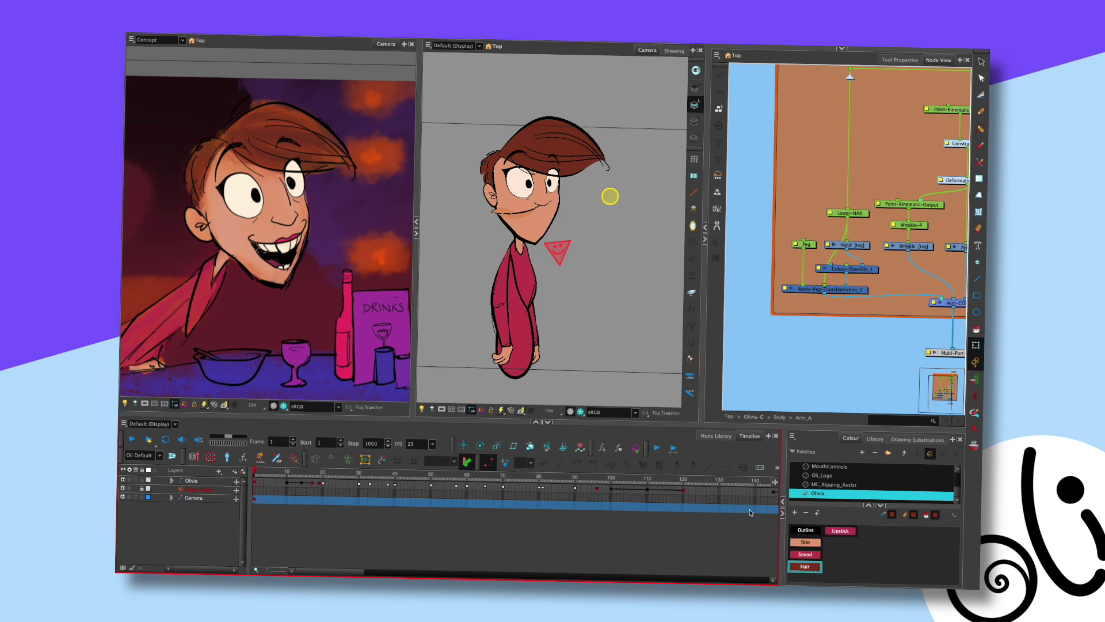
mouse_move(596, 230)
left_mouse_down()
mouse_move(647, 212)
mouse_move(649, 241)
mouse_move(591, 242)
mouse_move(649, 229)
mouse_move(599, 268)
mouse_move(649, 244)
mouse_move(618, 228)
mouse_move(619, 281)
left_mouse_up()
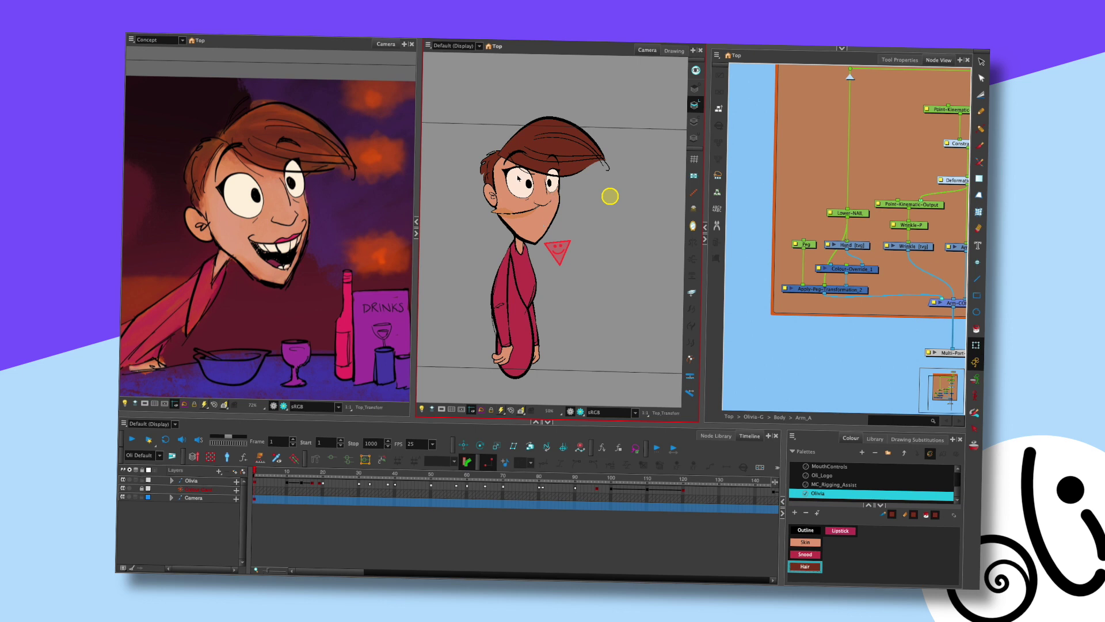
Select the larger eye to bring up the face console, and test closing and reopening both eyes with the central eyelid slider
left_click(519, 178)
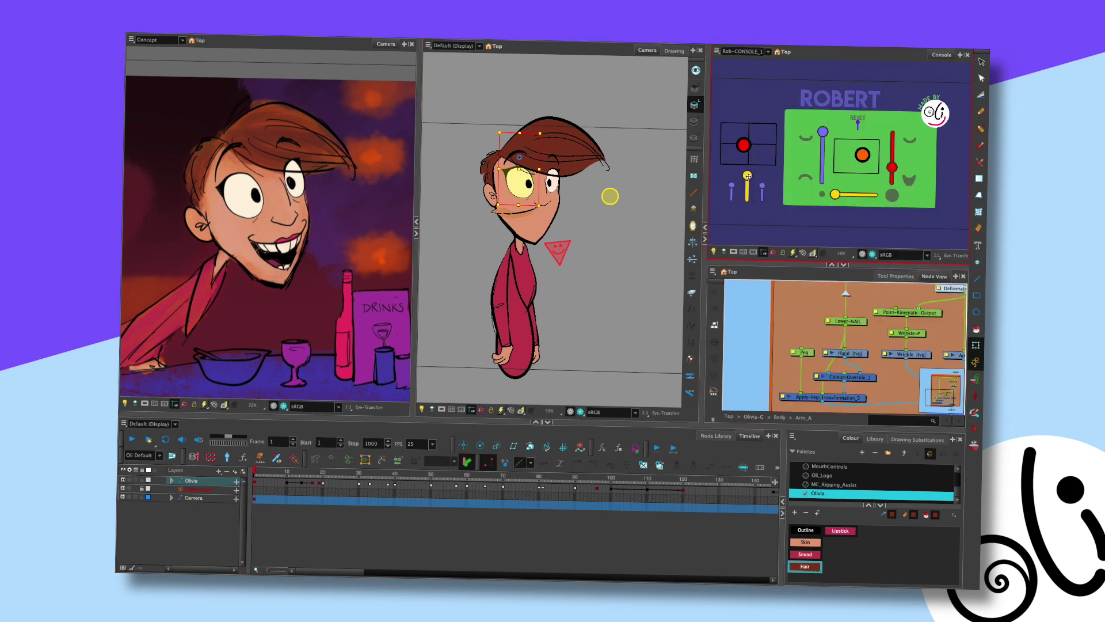
mouse_move(746, 179)
left_mouse_down()
mouse_move(748, 207)
mouse_move(747, 186)
mouse_move(747, 194)
left_mouse_up()
scroll(618, 177, "up", 3)
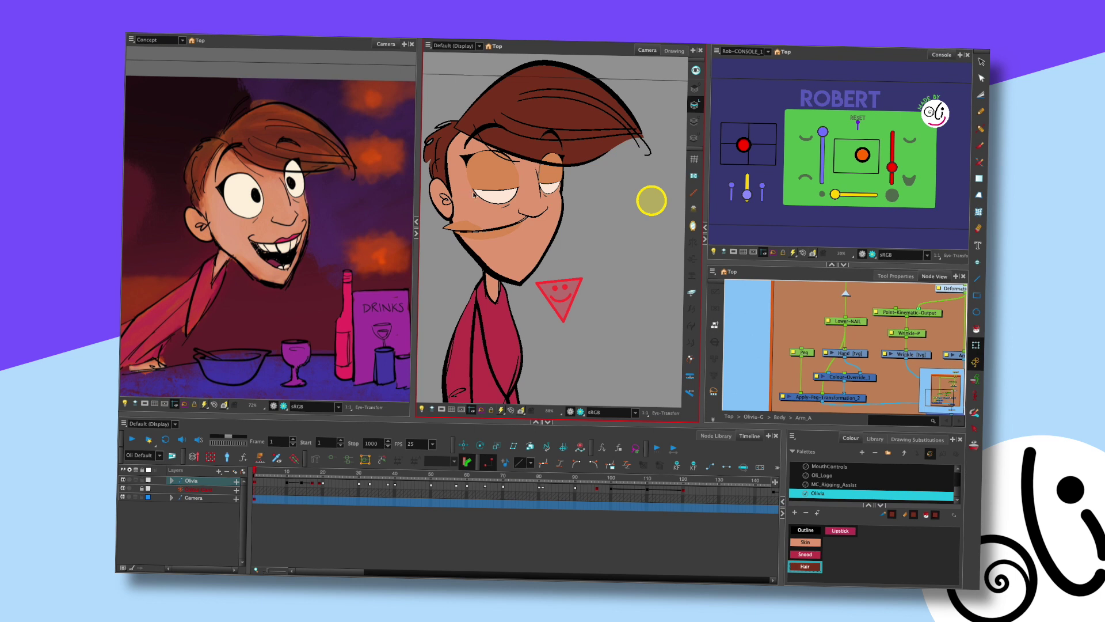
key("ctrl+z")
left_click_drag(747, 175, 747, 201)
left_click(580, 412)
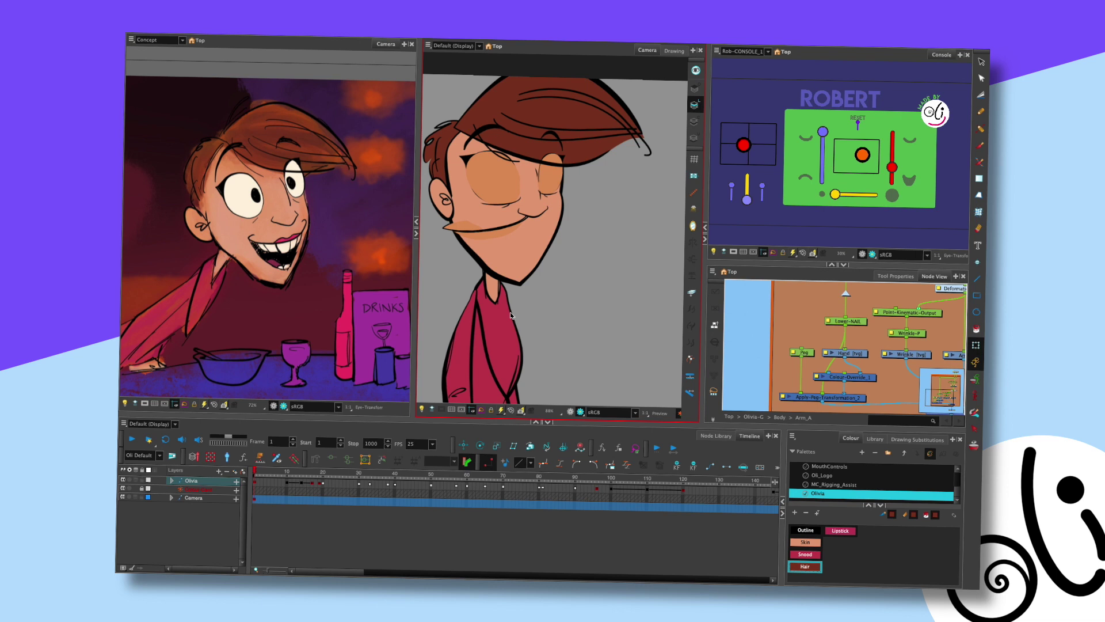
left_click_drag(746, 200, 746, 176)
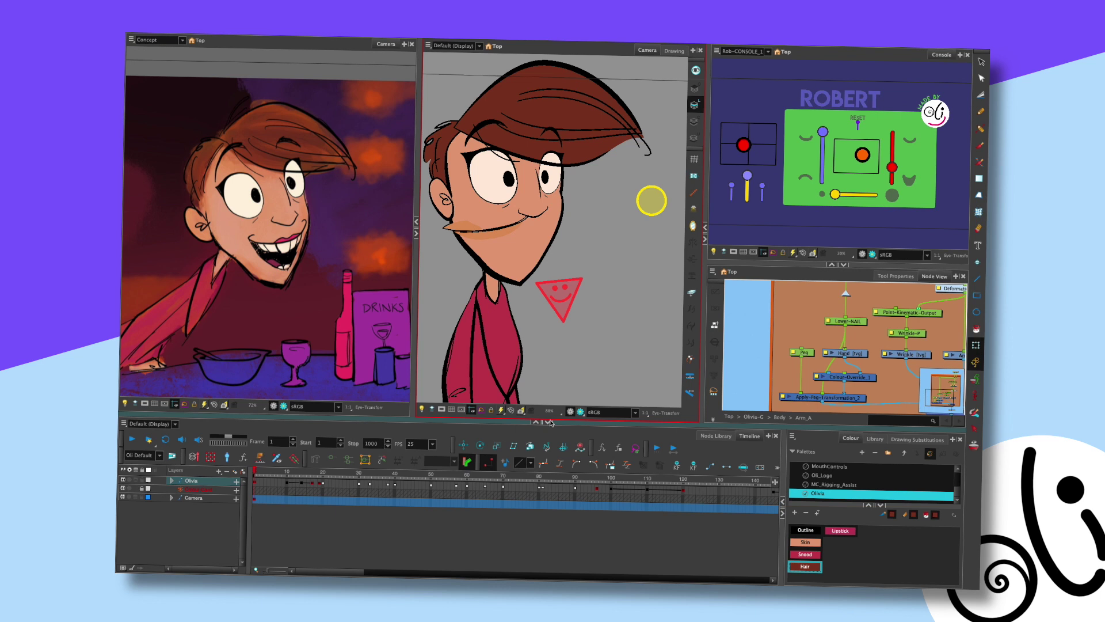
Lower both upper eyelids slightly with the console's central eyelid slider
left_click(745, 149)
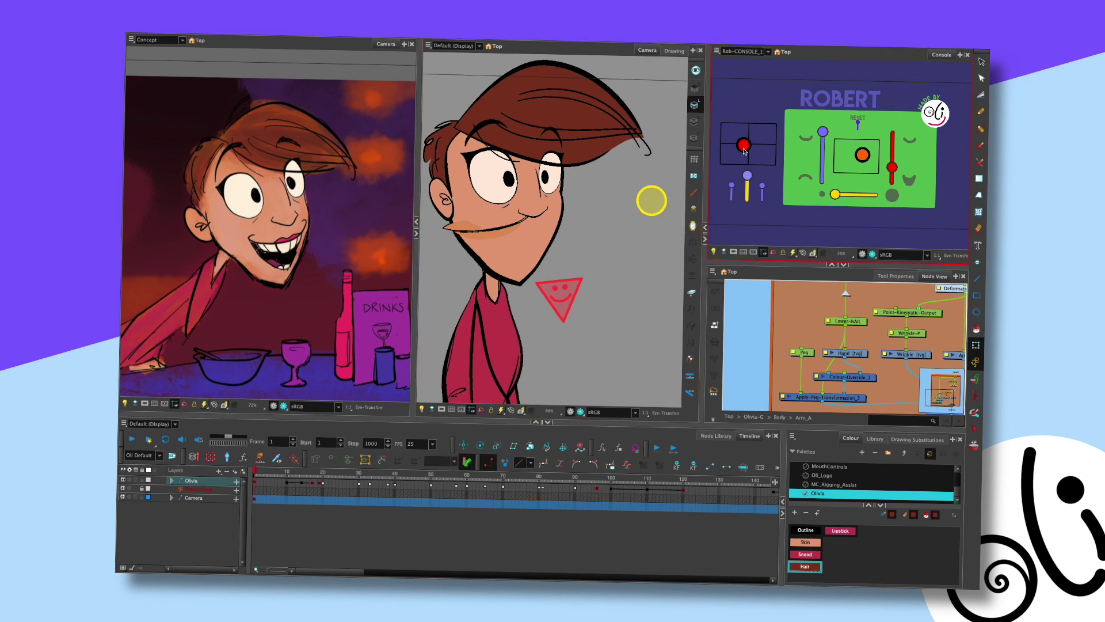
mouse_move(747, 176)
left_mouse_down()
mouse_move(747, 186)
mouse_move(752, 176)
left_mouse_up()
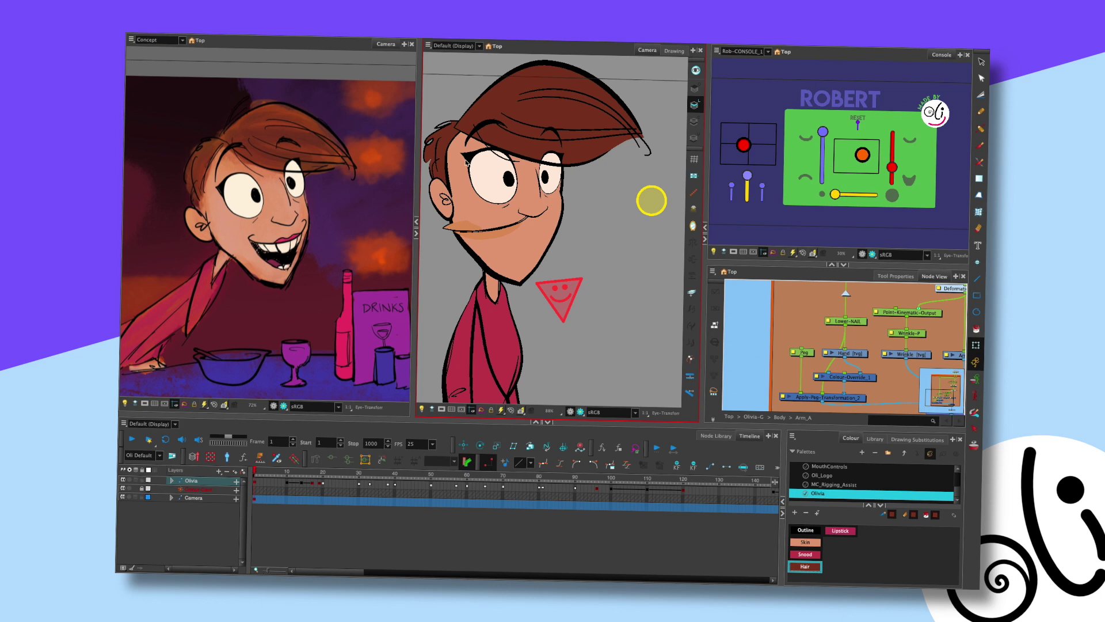
left_click_drag(747, 175, 748, 183)
left_click(574, 170)
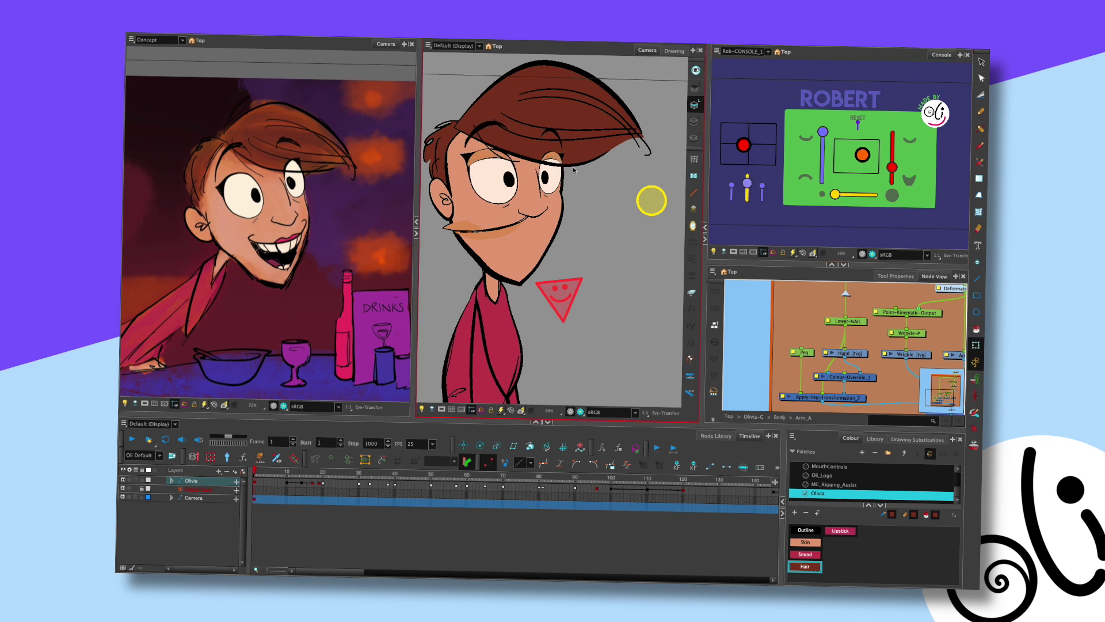